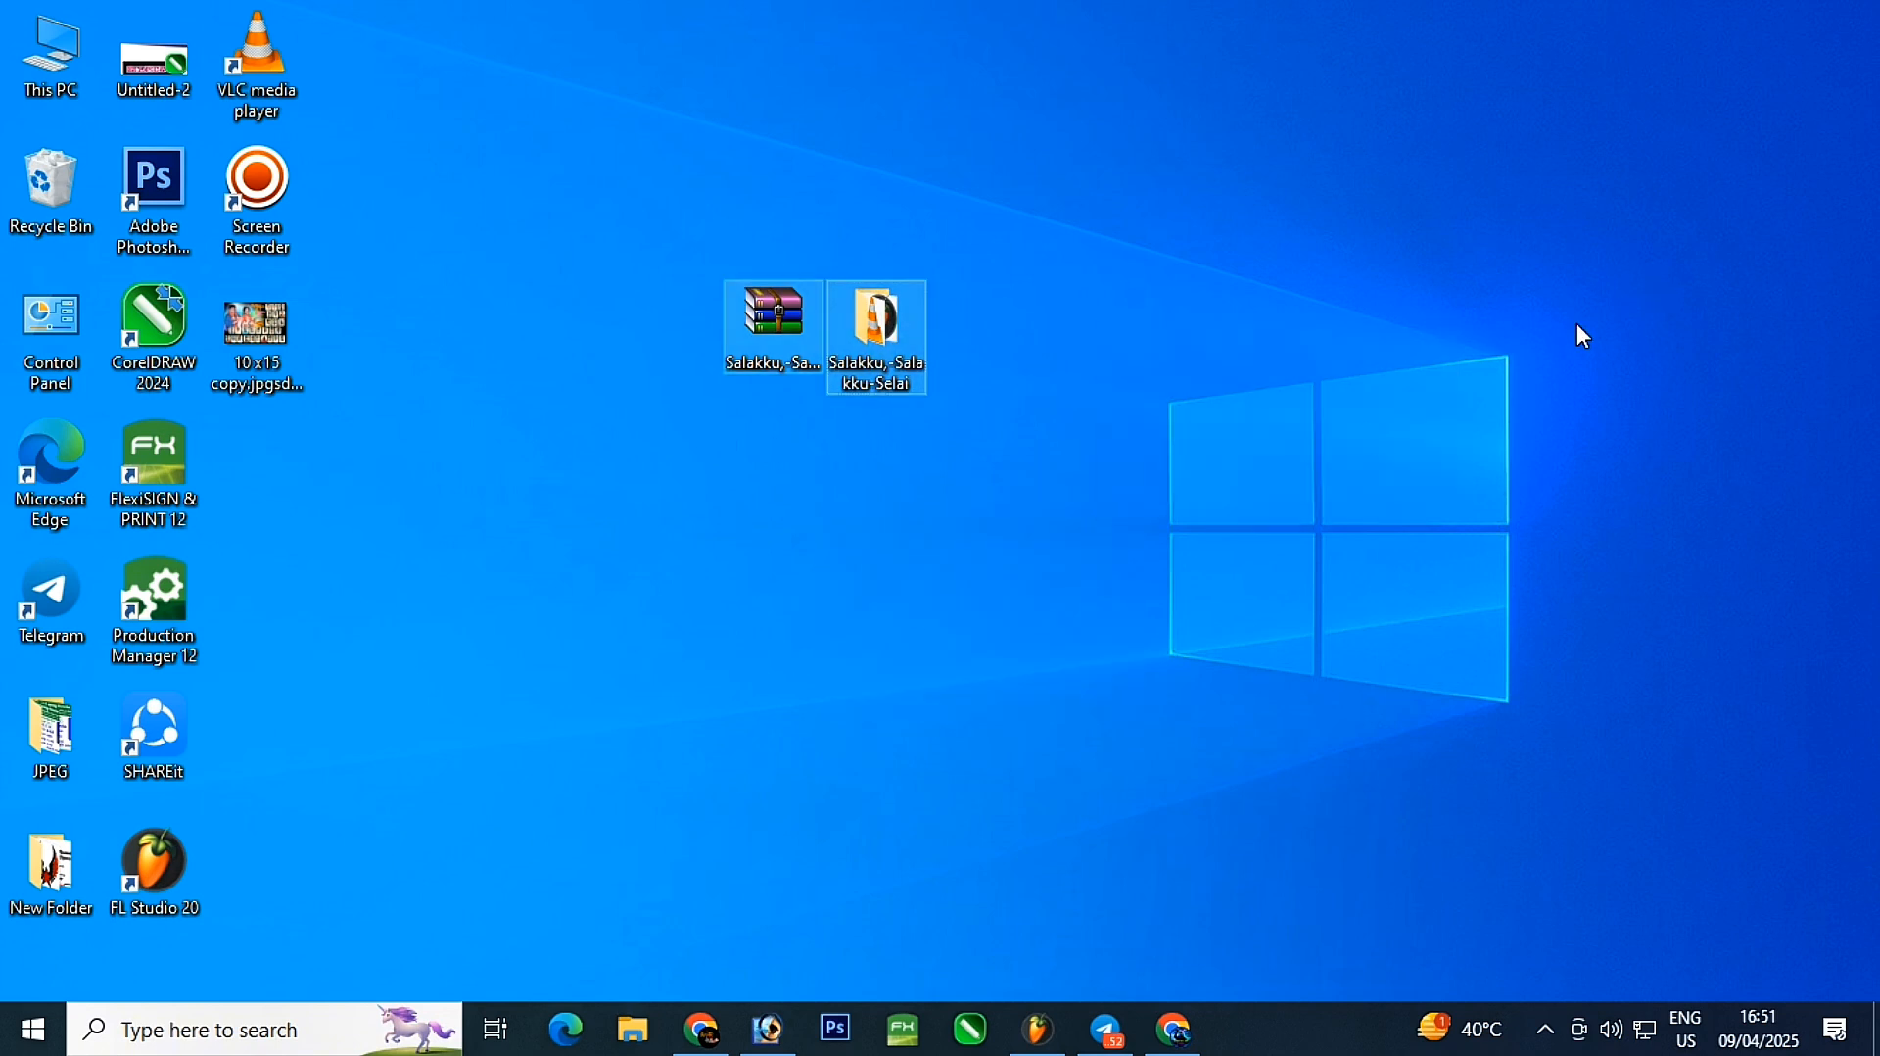
drag(1193, 186, 489, 753)
drag(489, 754, 989, 235)
drag(1142, 139, 529, 732)
drag(527, 735, 652, 551)
drag(1037, 121, 720, 682)
drag(1129, 129, 696, 453)
click(506, 565)
drag(505, 564, 501, 576)
drag(1064, 164, 496, 752)
drag(989, 126, 649, 652)
drag(1112, 27, 1019, 162)
drag(1019, 162, 596, 643)
drag(597, 643, 1113, 85)
drag(928, 279, 658, 614)
drag(473, 684, 1027, 125)
drag(1032, 118, 546, 689)
drag(544, 693, 1056, 141)
drag(491, 771, 953, 188)
drag(452, 726, 965, 163)
drag(1122, 109, 670, 685)
drag(1082, 159, 675, 648)
drag(1153, 128, 384, 767)
drag(516, 688, 984, 153)
drag(1087, 162, 590, 703)
drag(1257, 300, 560, 579)
drag(561, 566, 803, 627)
drag(892, 167, 1163, 231)
drag(694, 334, 969, 157)
drag(1069, 154, 700, 191)
drag(644, 95, 816, 196)
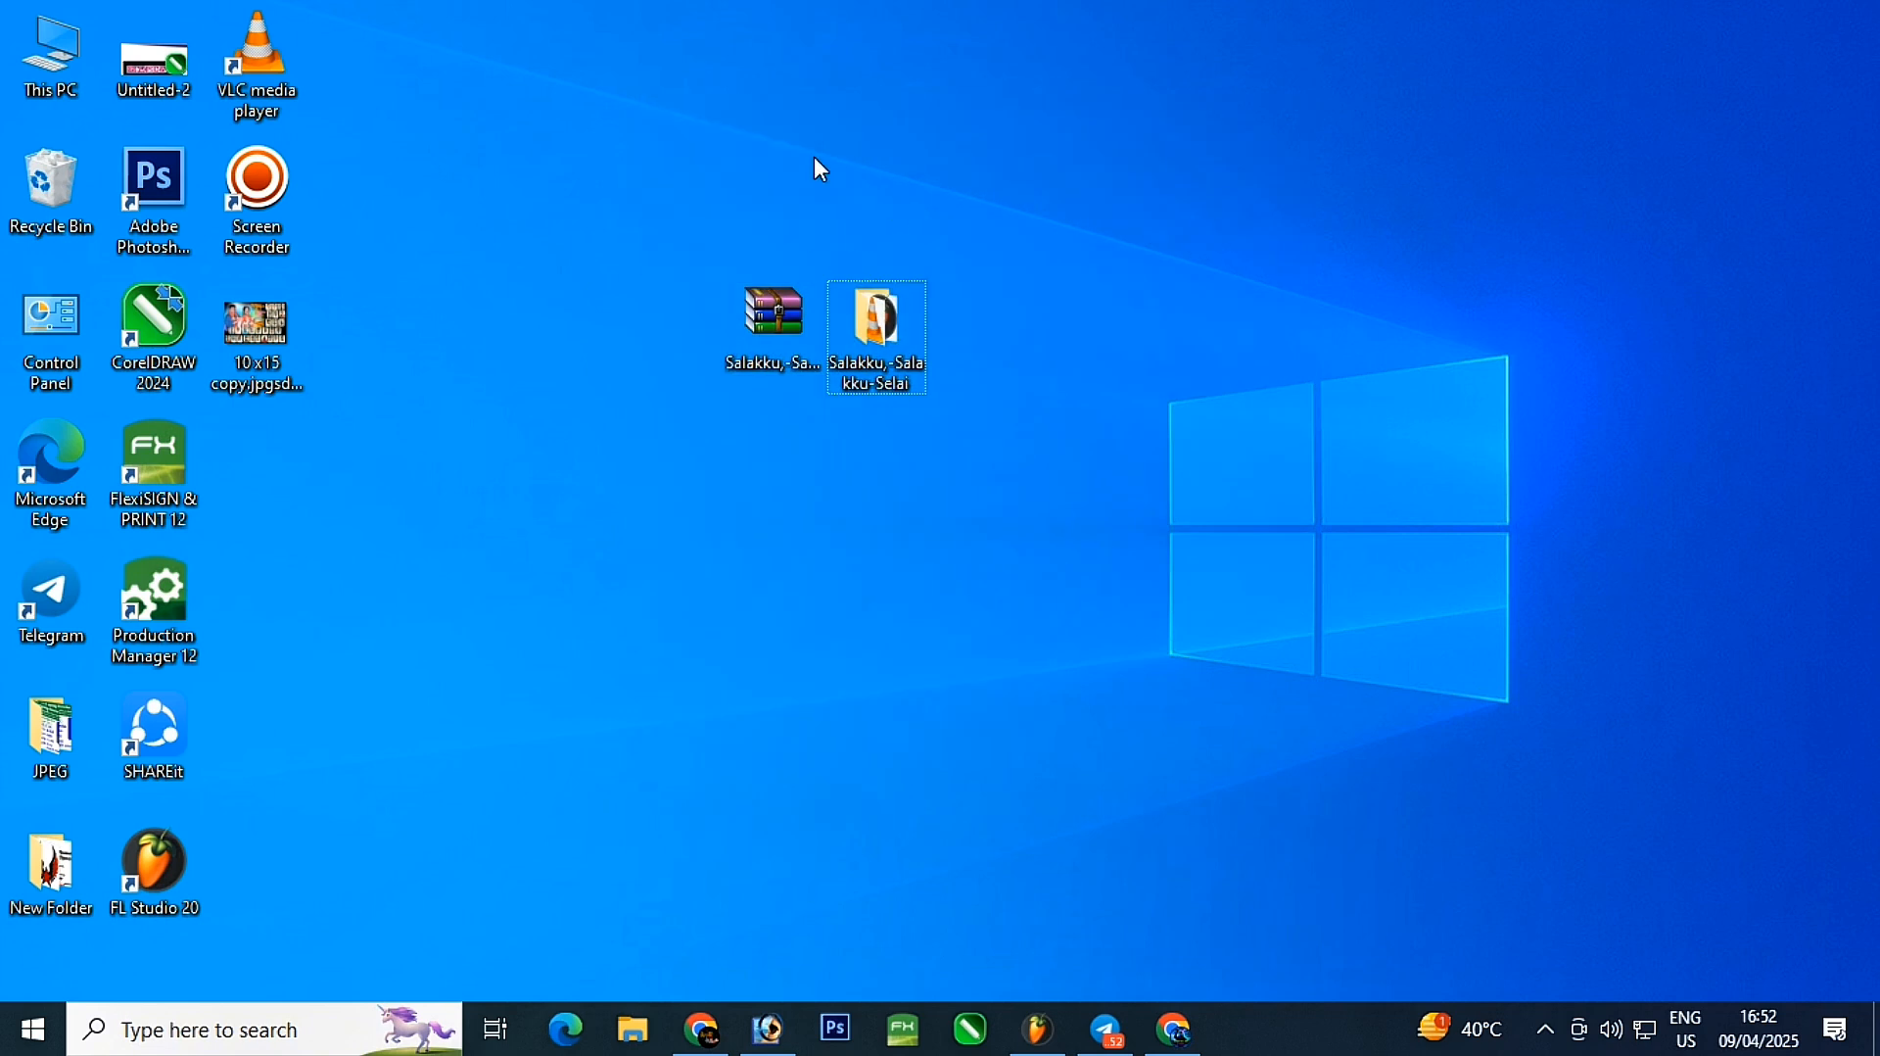
drag(644, 156, 979, 524)
drag(727, 191, 989, 519)
drag(602, 124, 996, 570)
drag(814, 265, 1076, 539)
right_click(779, 334)
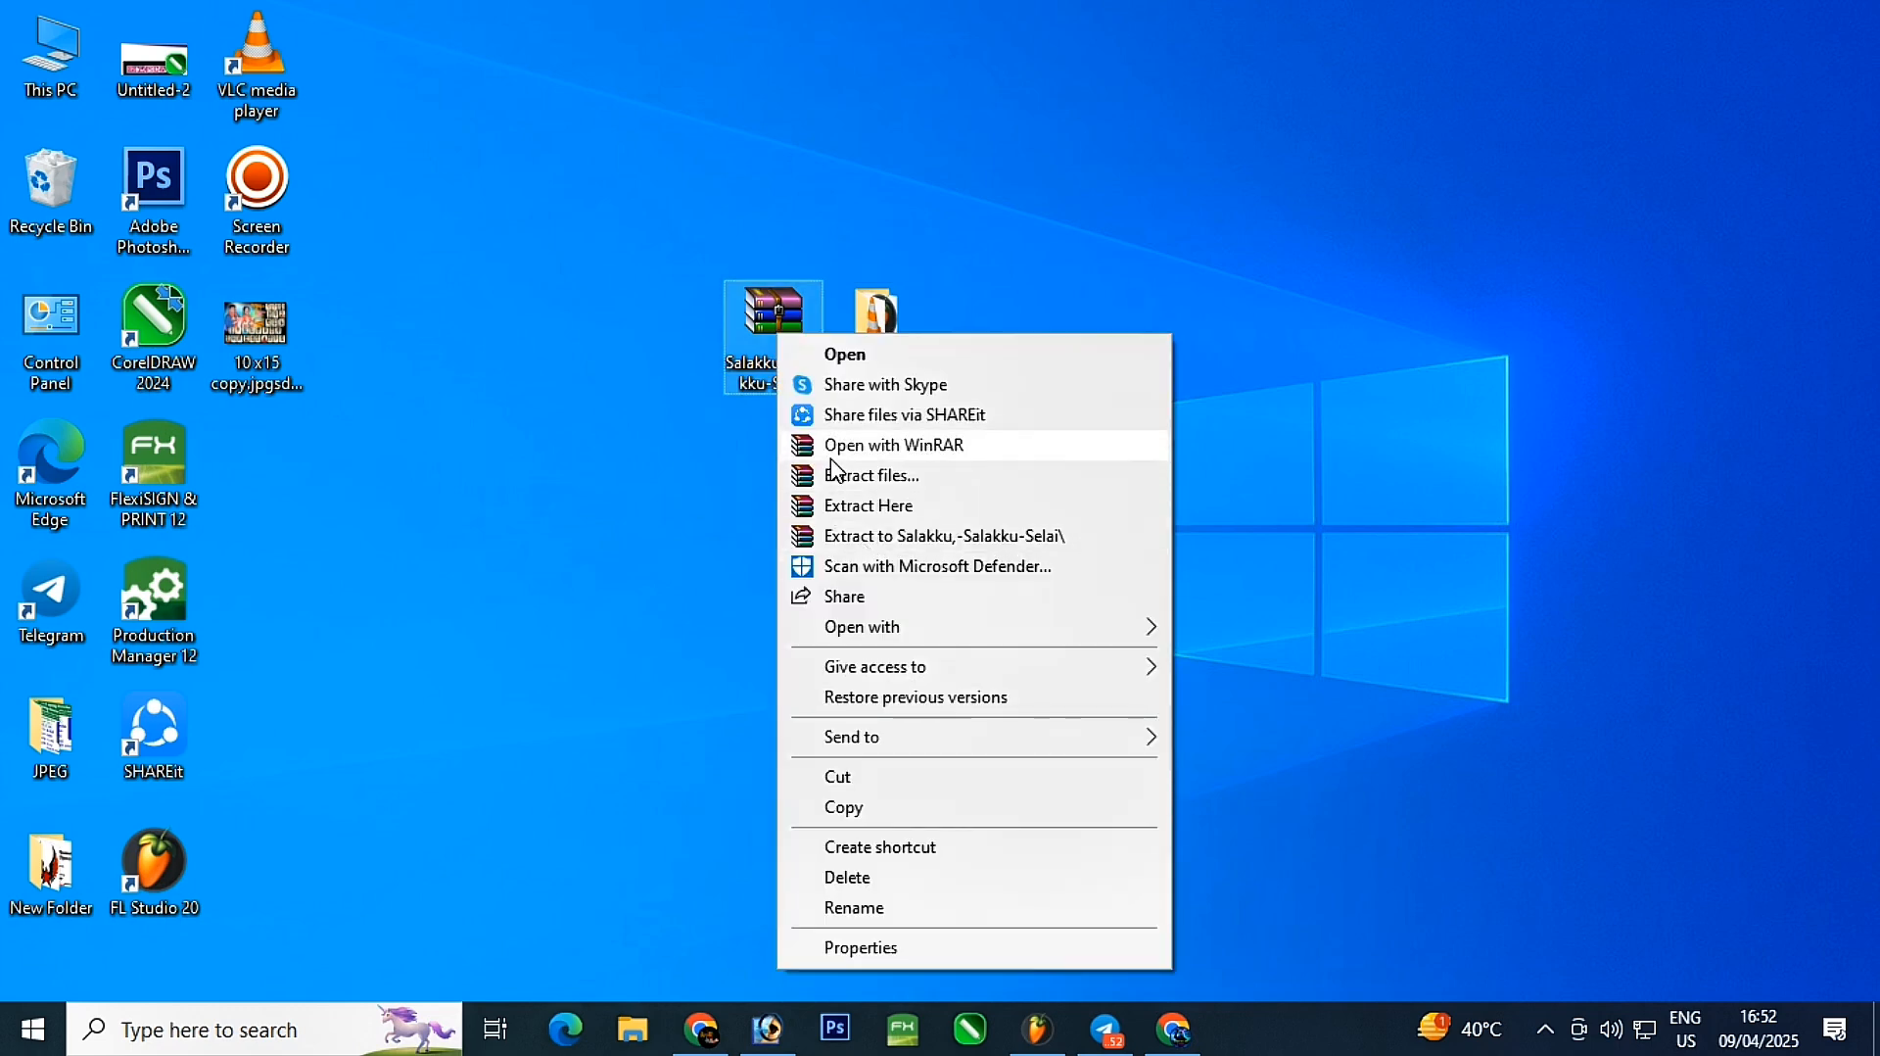
click(1371, 480)
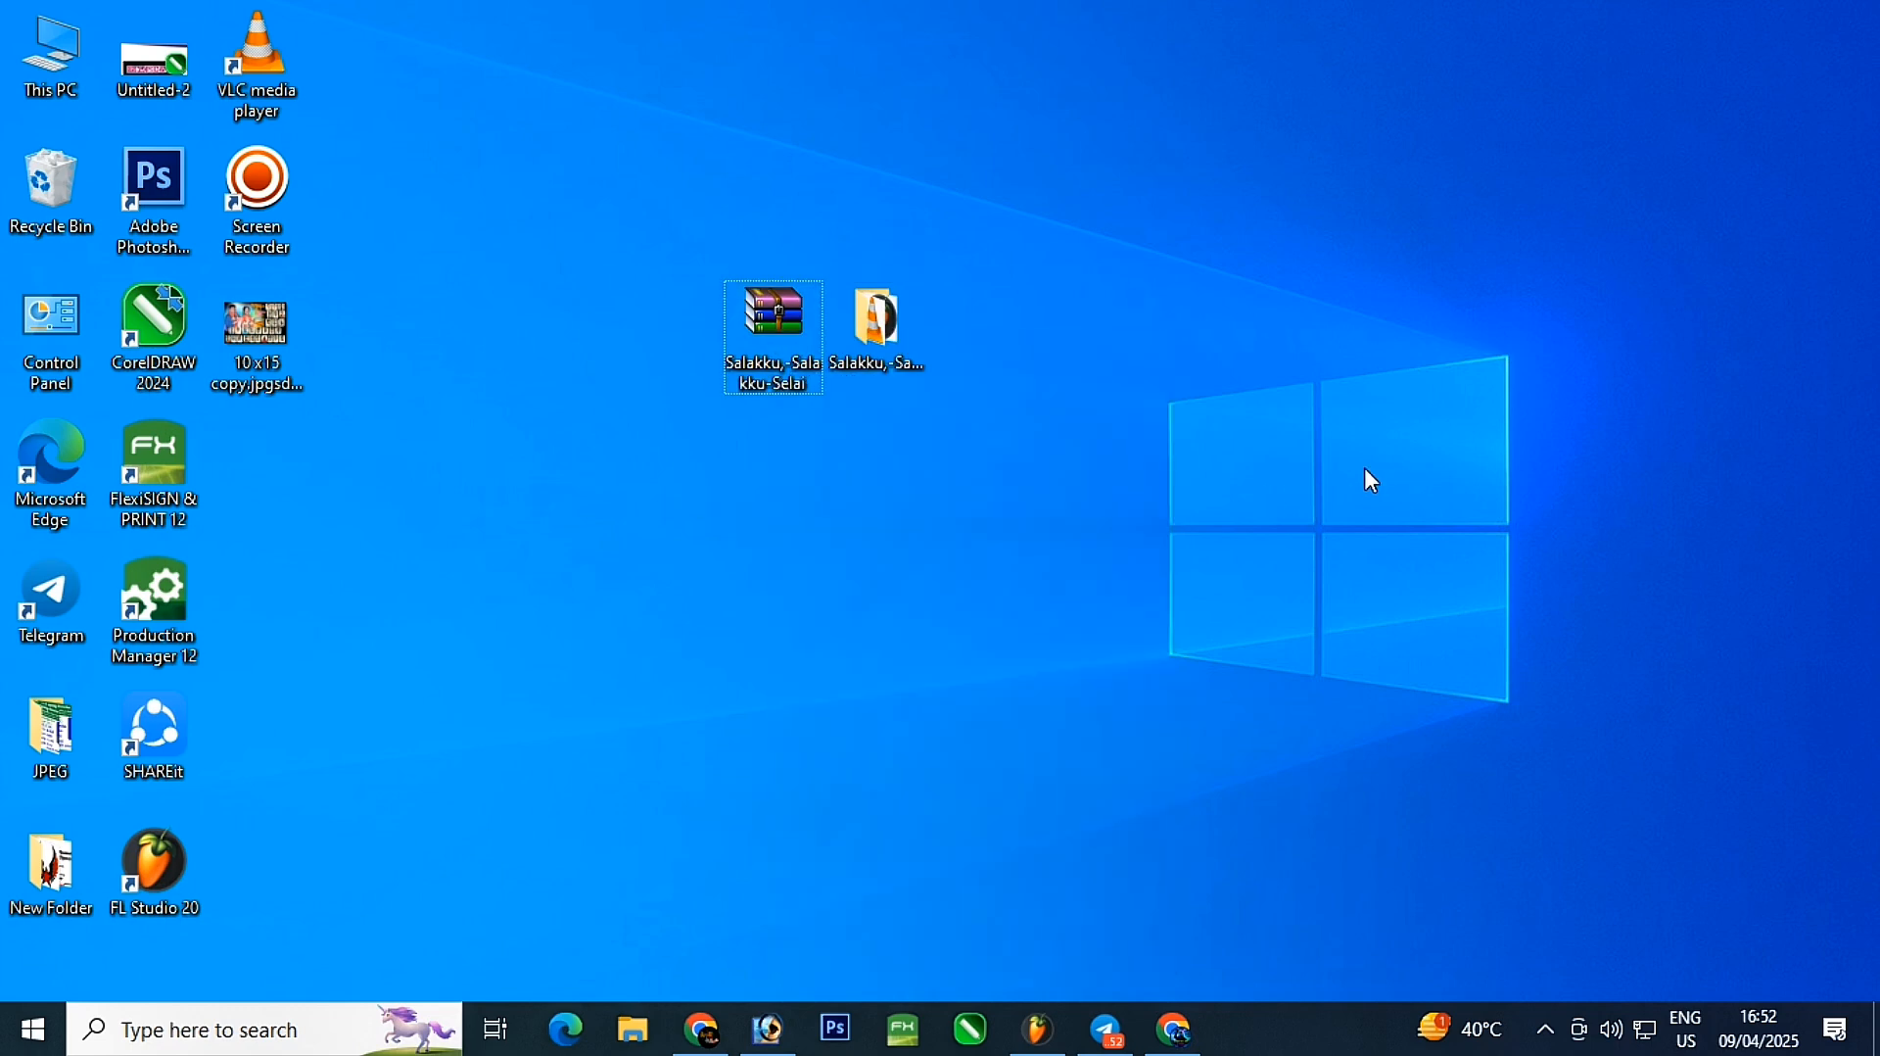
- Open the Salakku,-Salakku-Selai folder, select the untitled FL Studio project file and switch to the FL Studio window
double_click(878, 323)
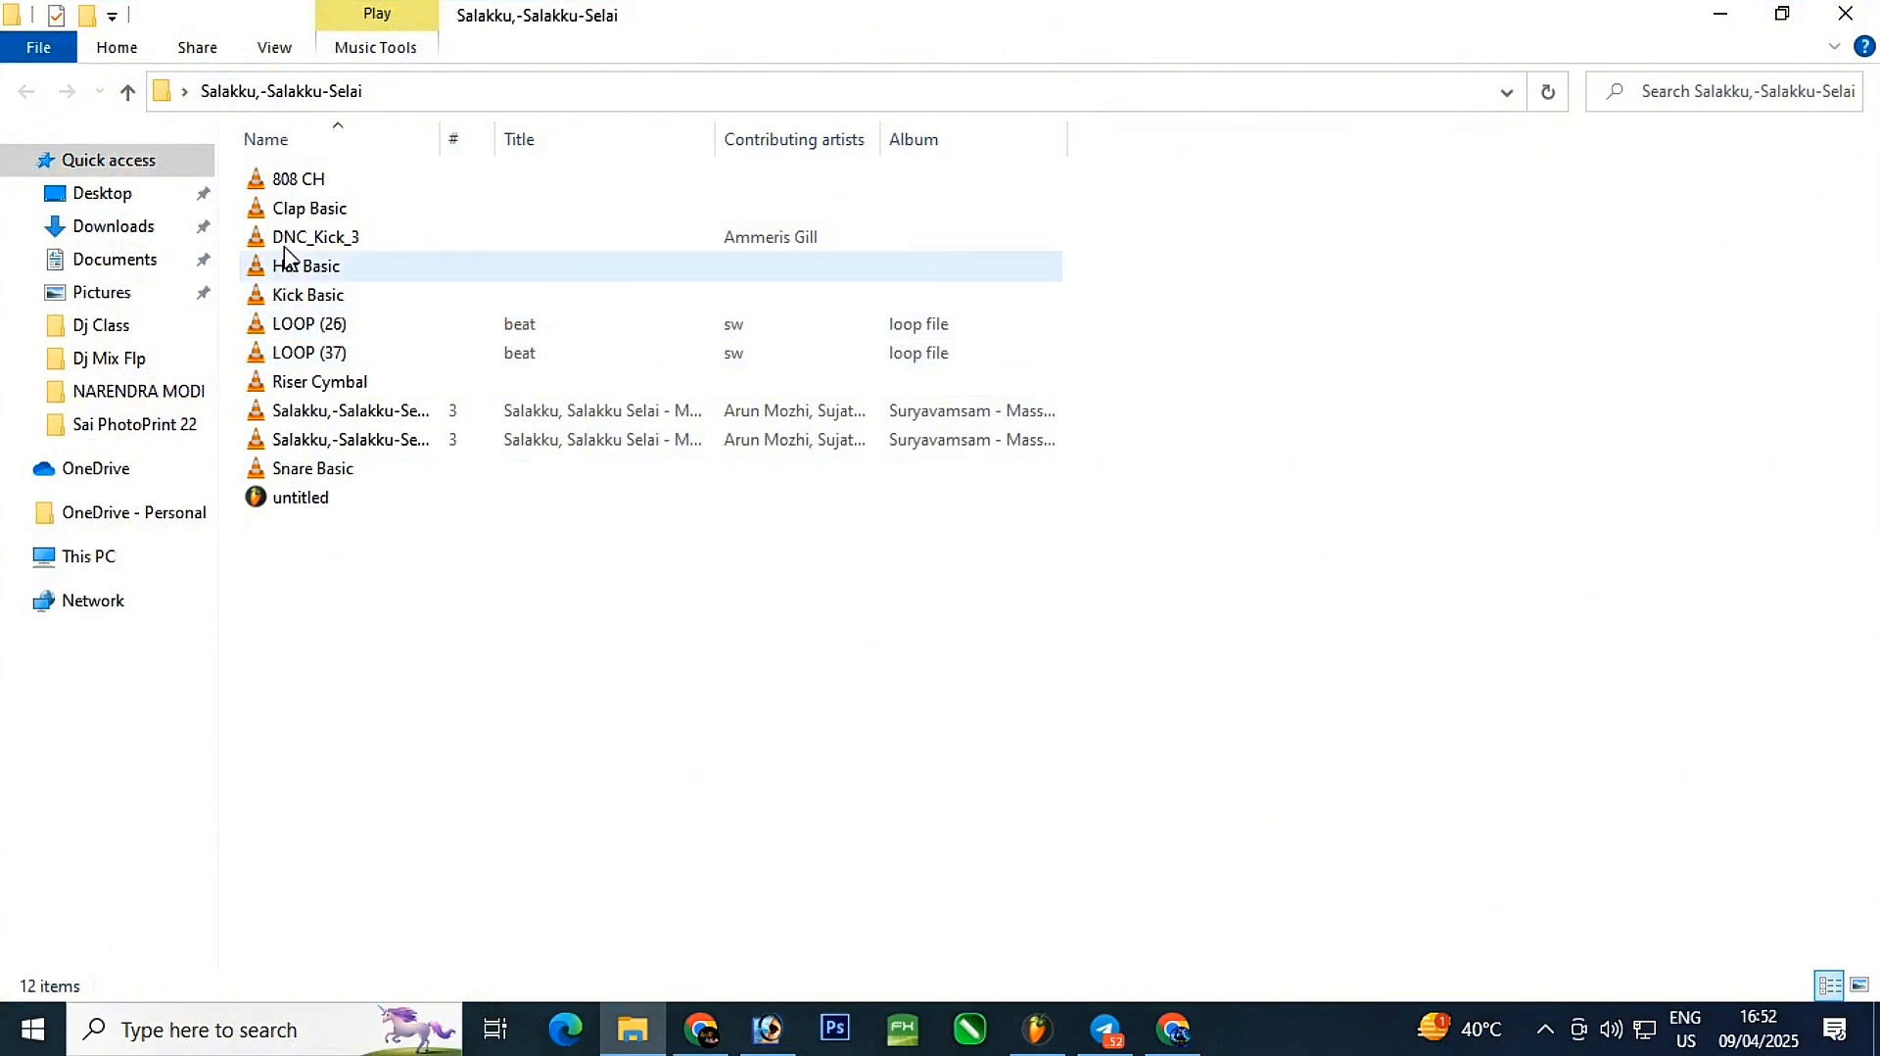
click(311, 502)
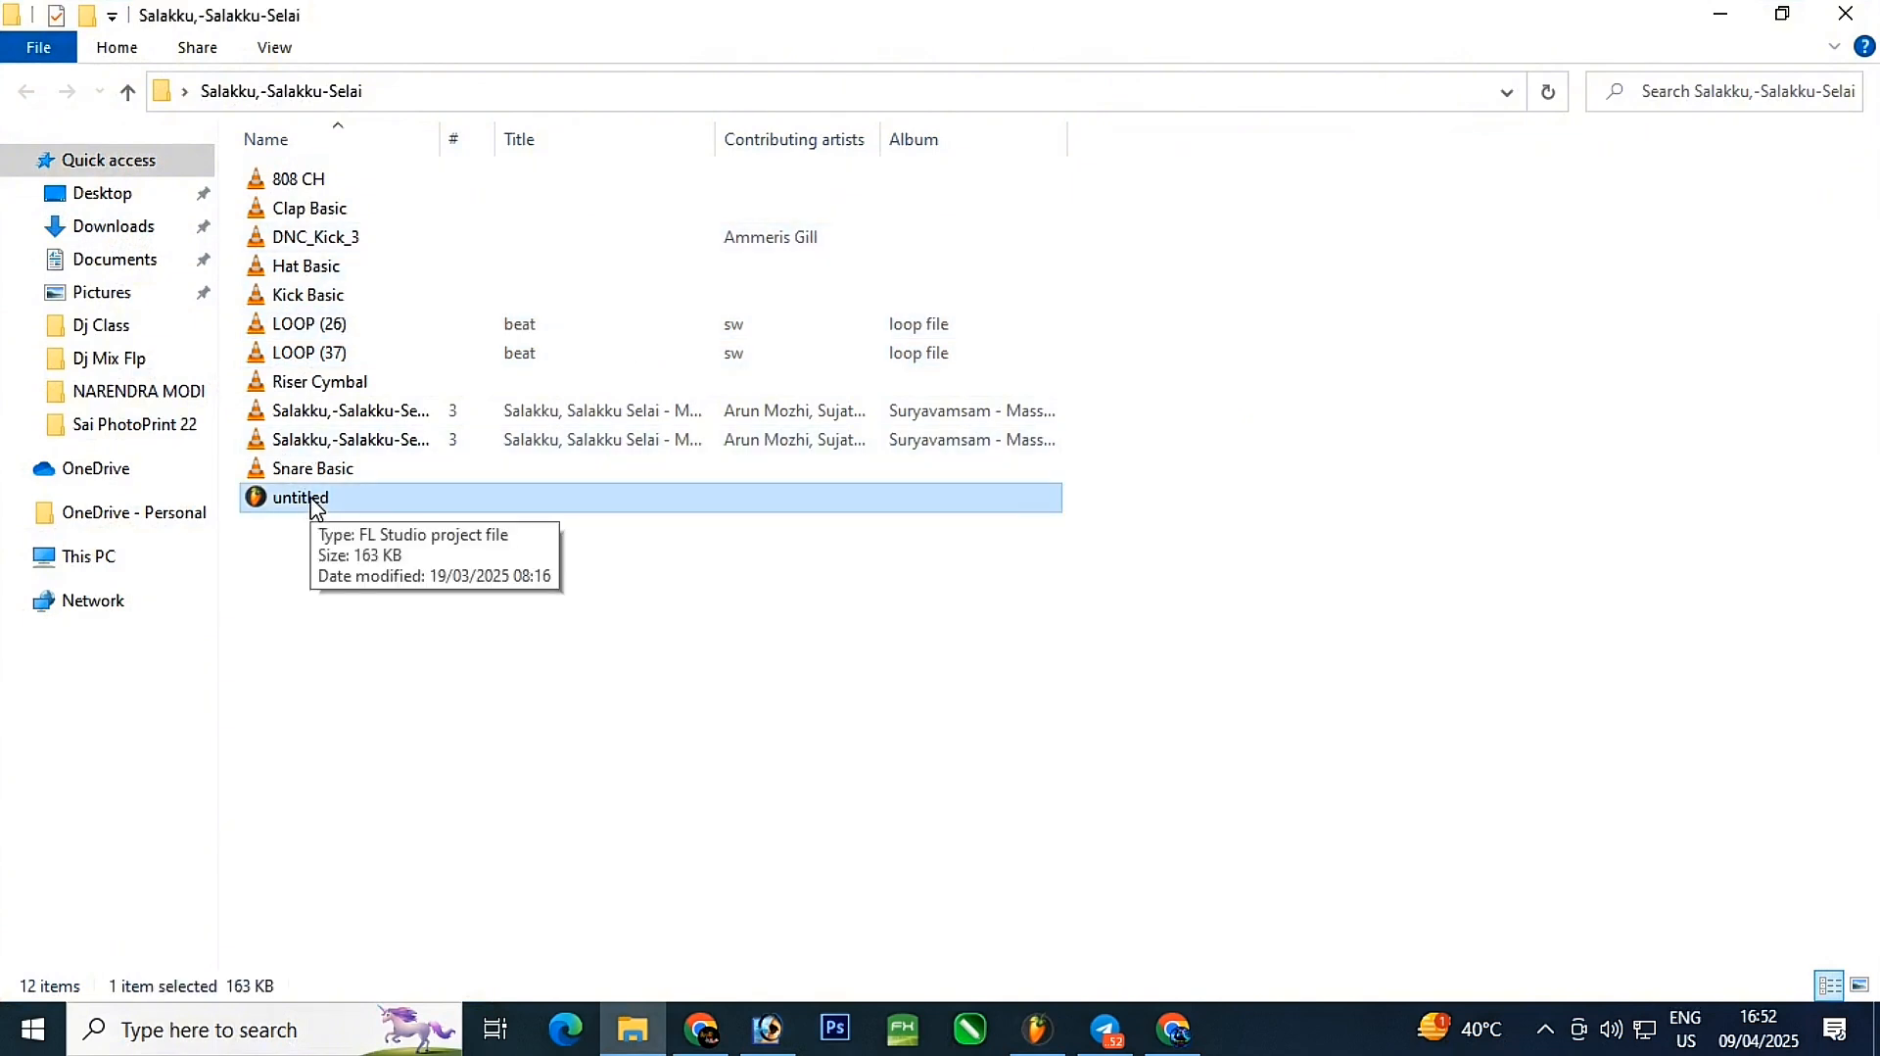
right_click(1018, 1025)
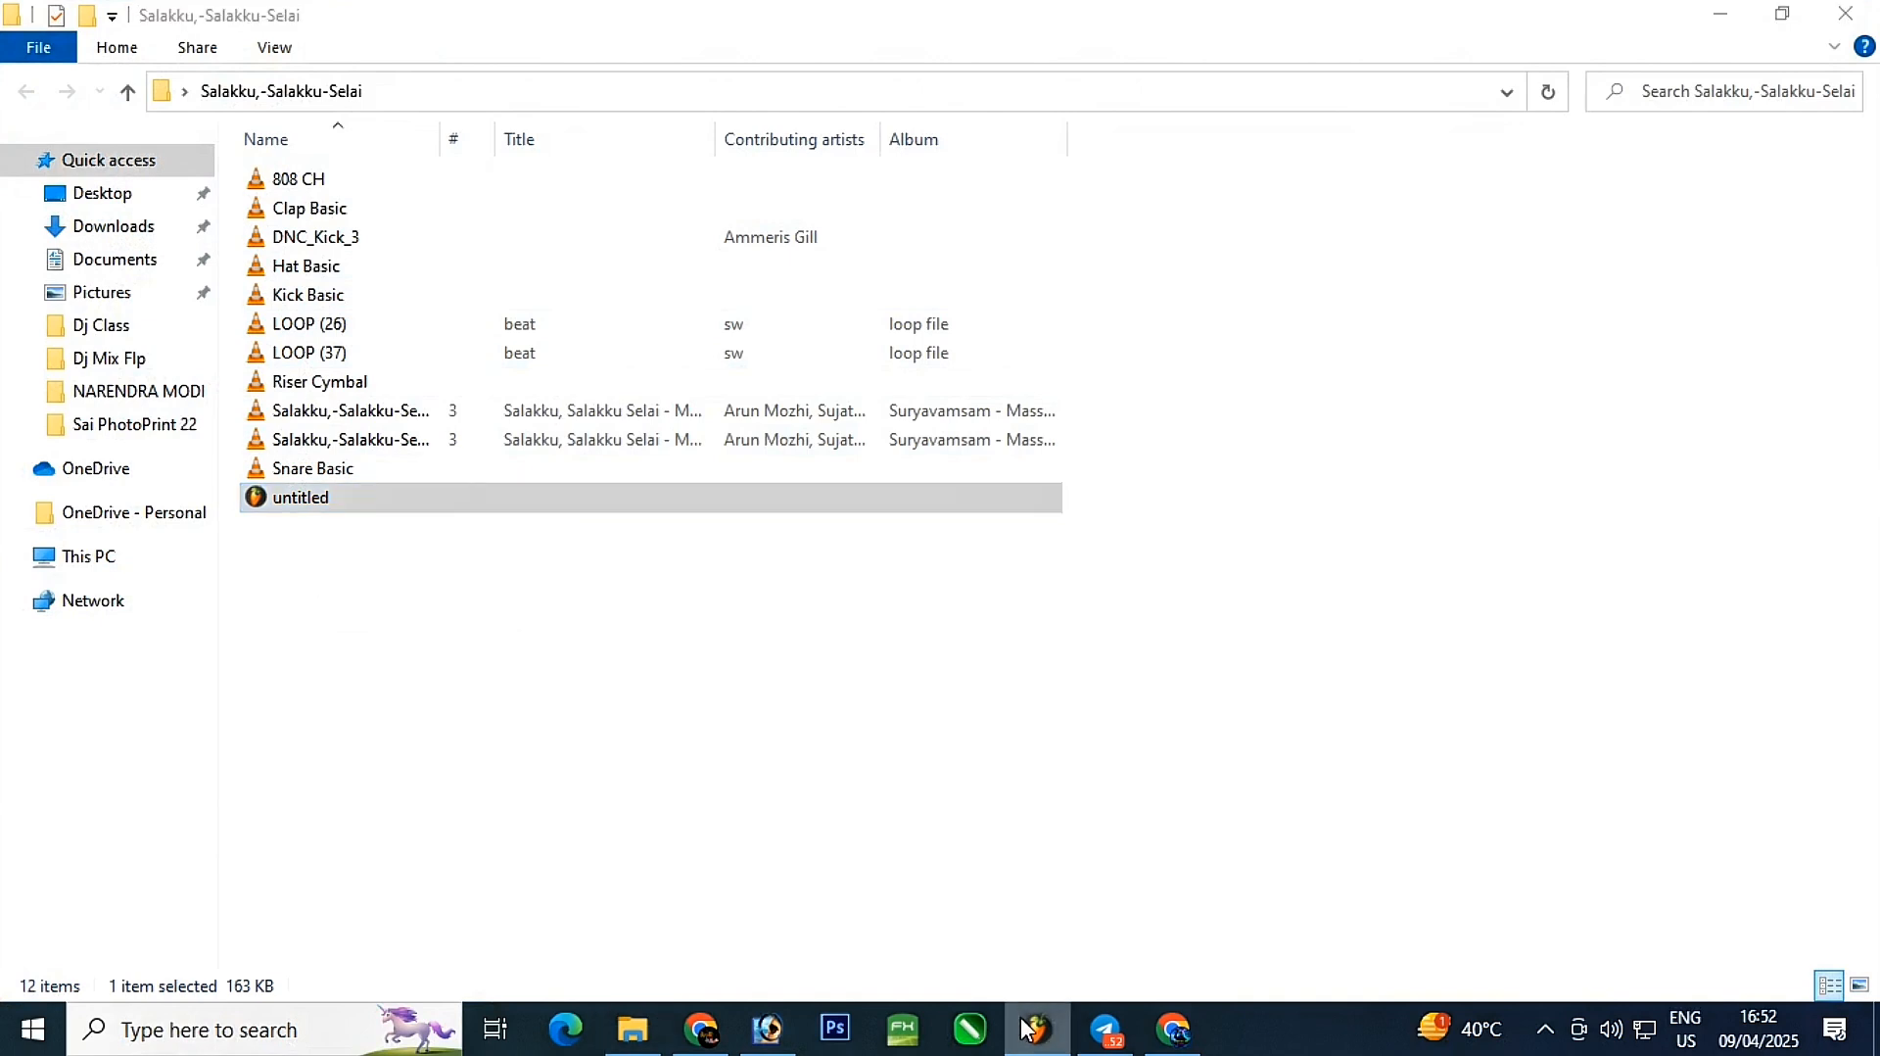
click(1009, 972)
click(991, 586)
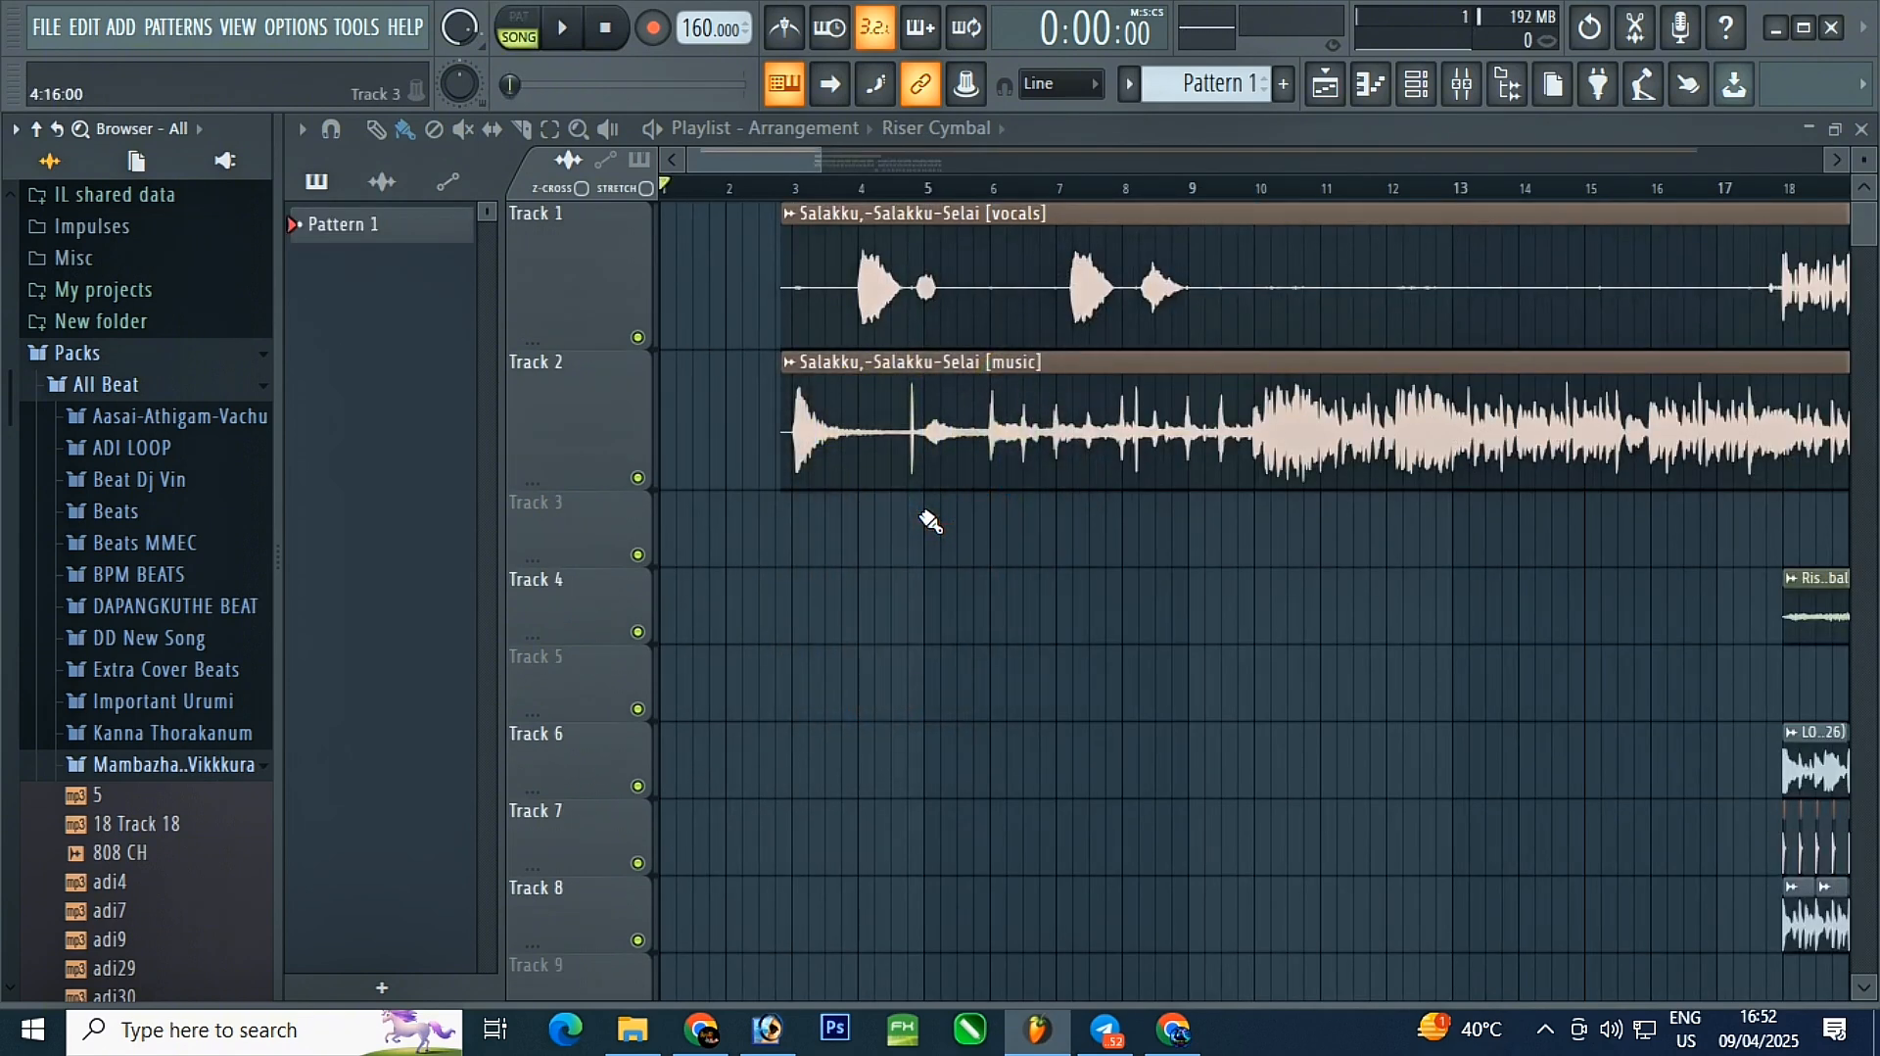
- Examine the playlist's vocal, music, riser and beat loop tracks and the sample settings of the DNC_Kick_3 clips on Track 10
scroll(813, 542, down, 3)
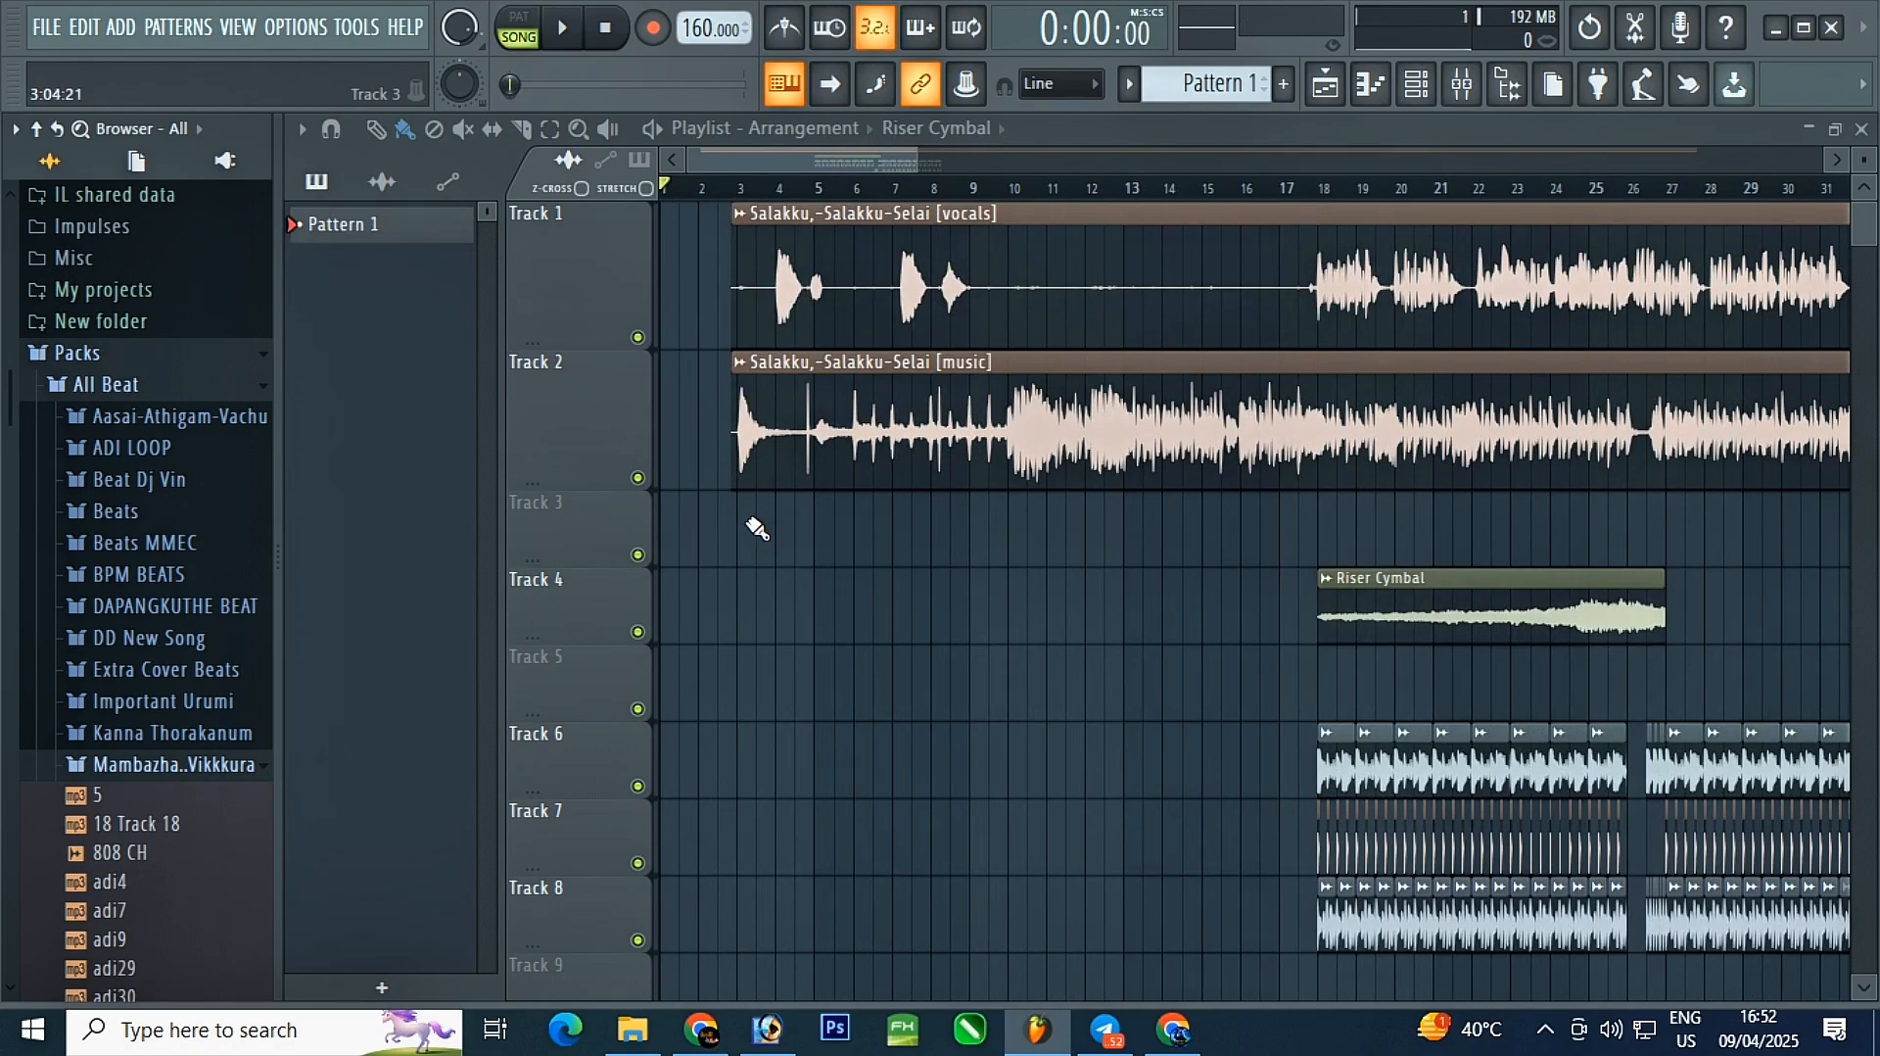
scroll(1133, 701, down, 2)
scroll(807, 909, up, 4)
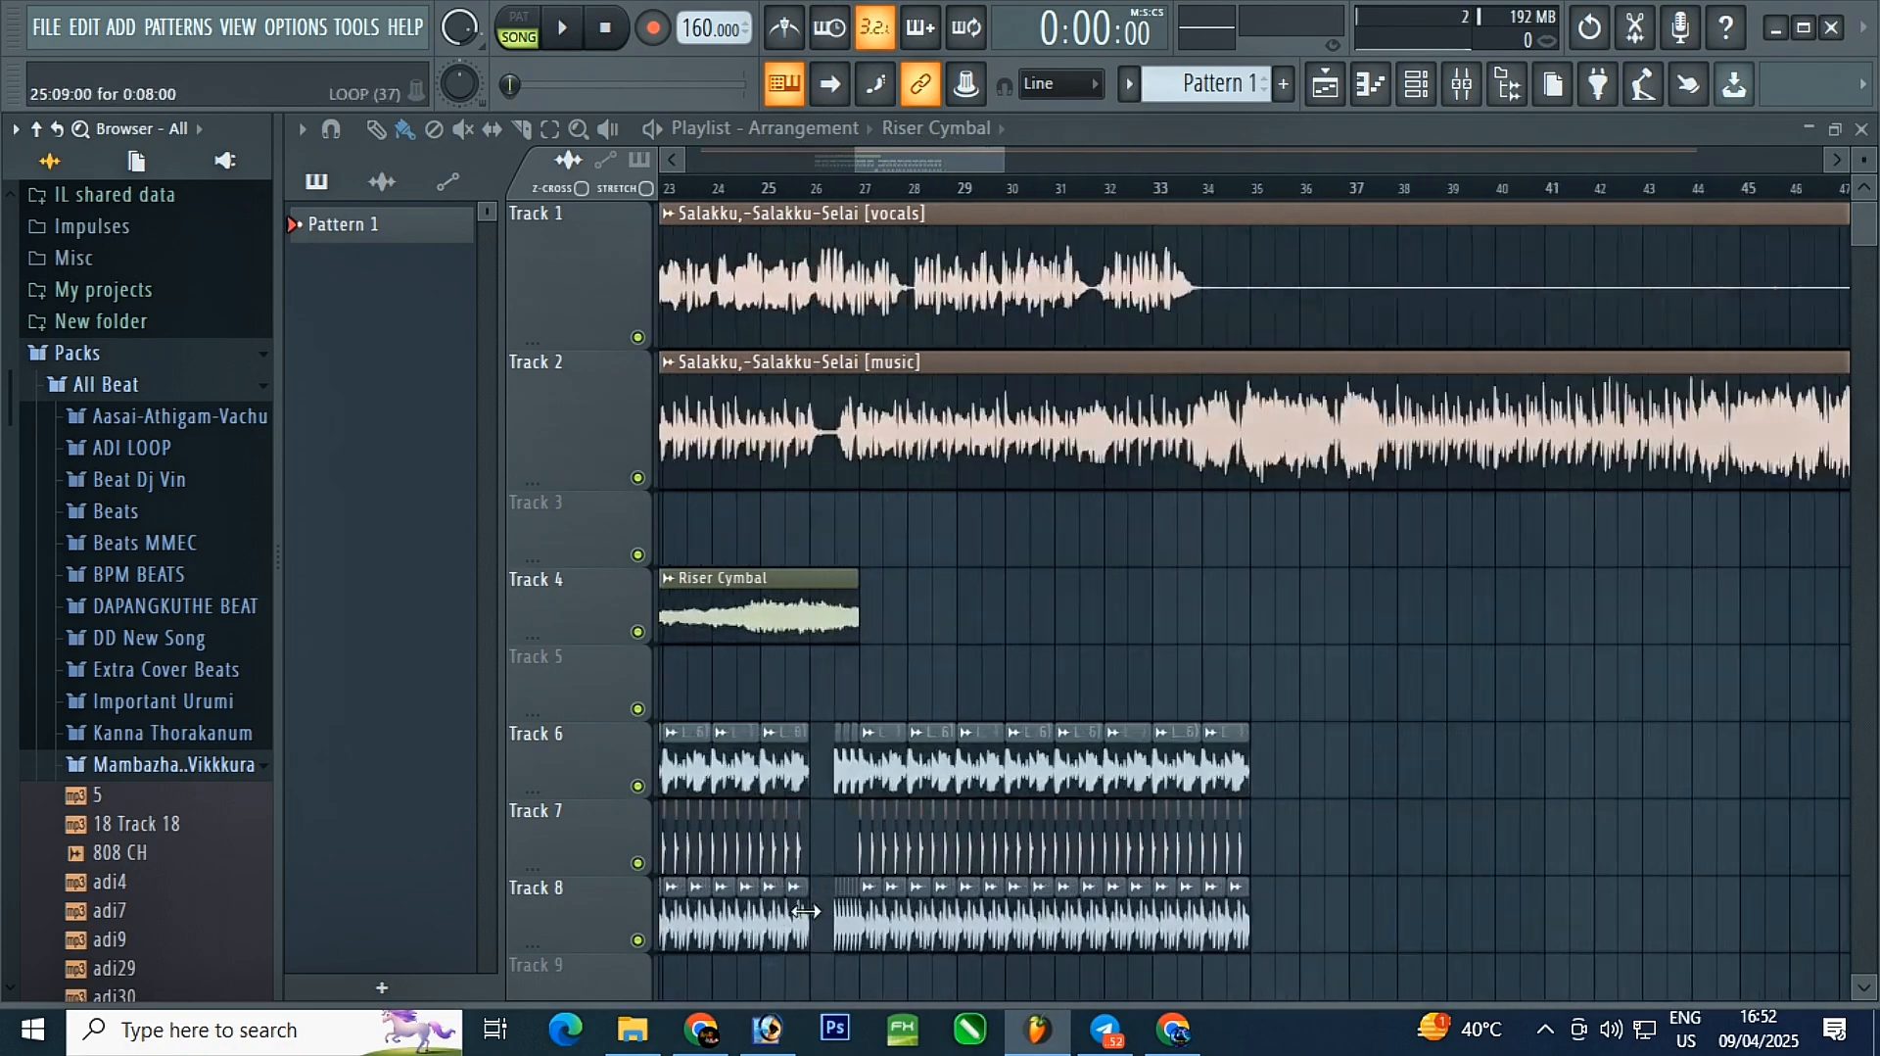
scroll(1297, 193, right, 4)
scroll(886, 194, left, 6)
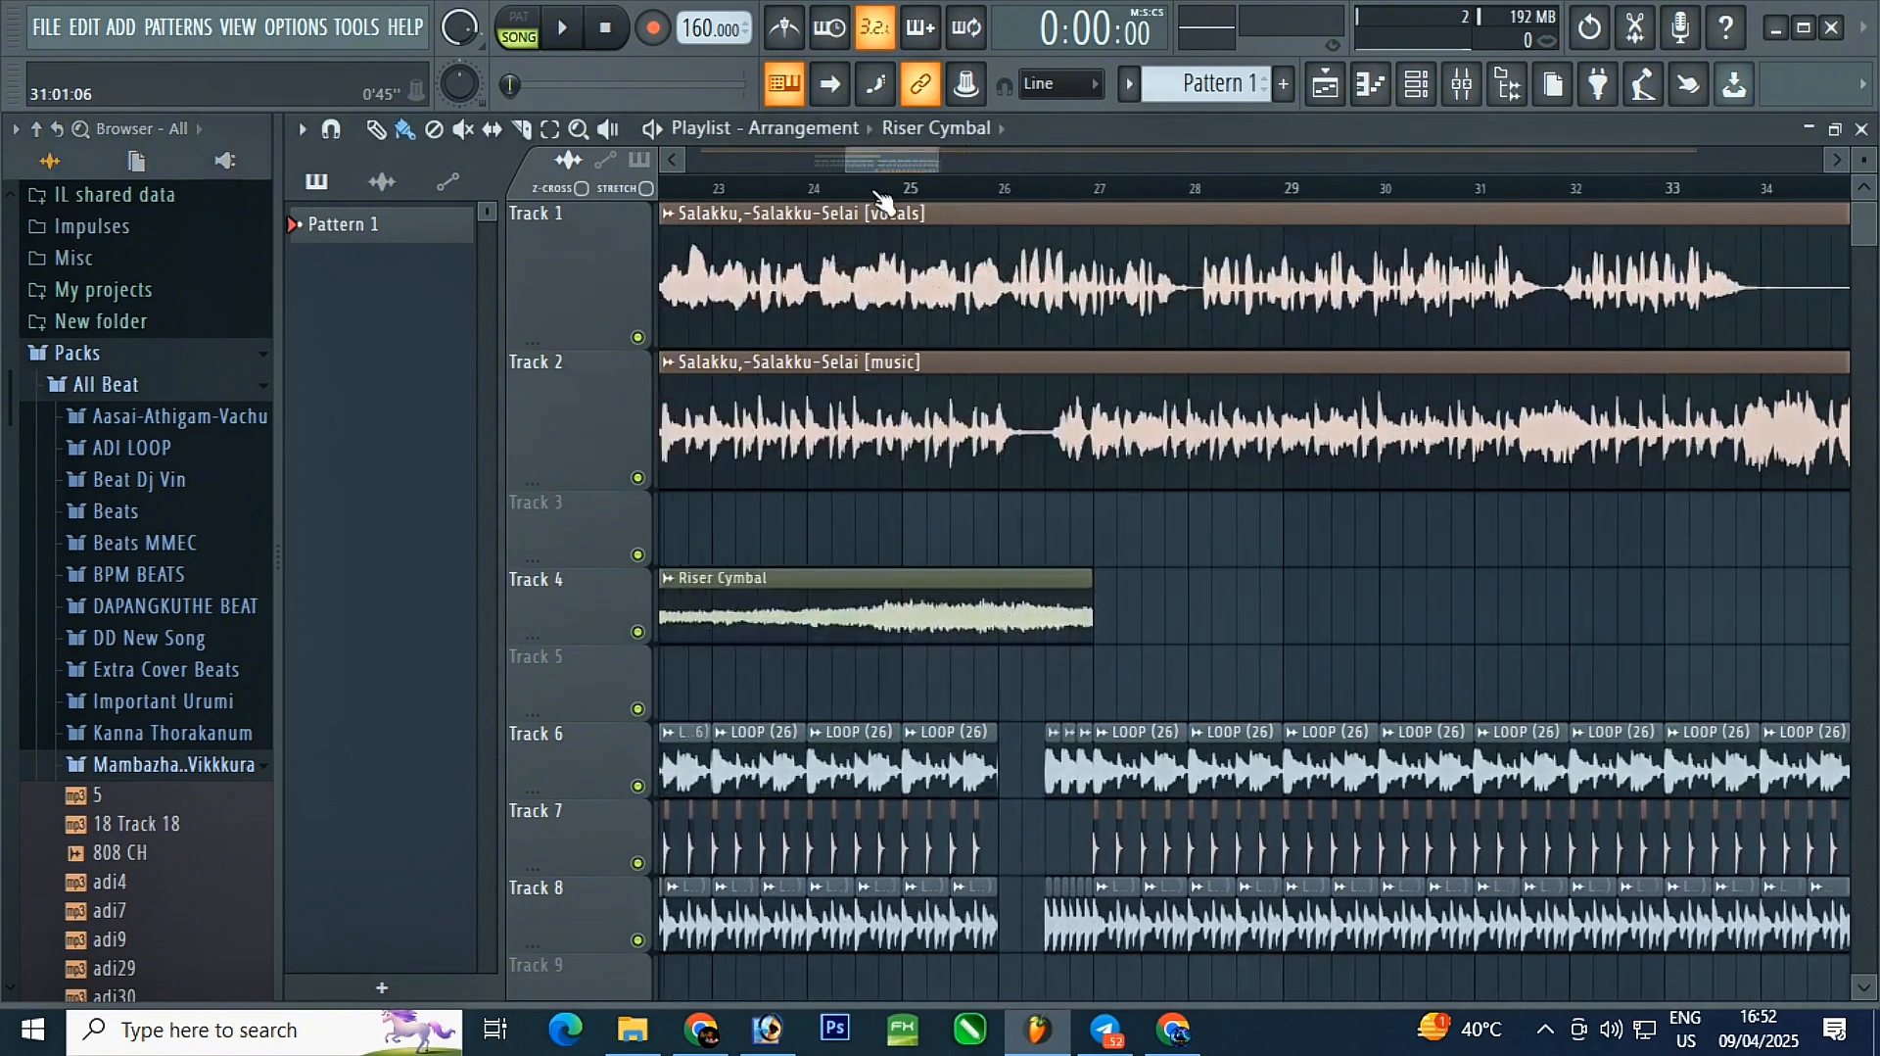
scroll(1116, 651, down, 4)
double_click(1173, 763)
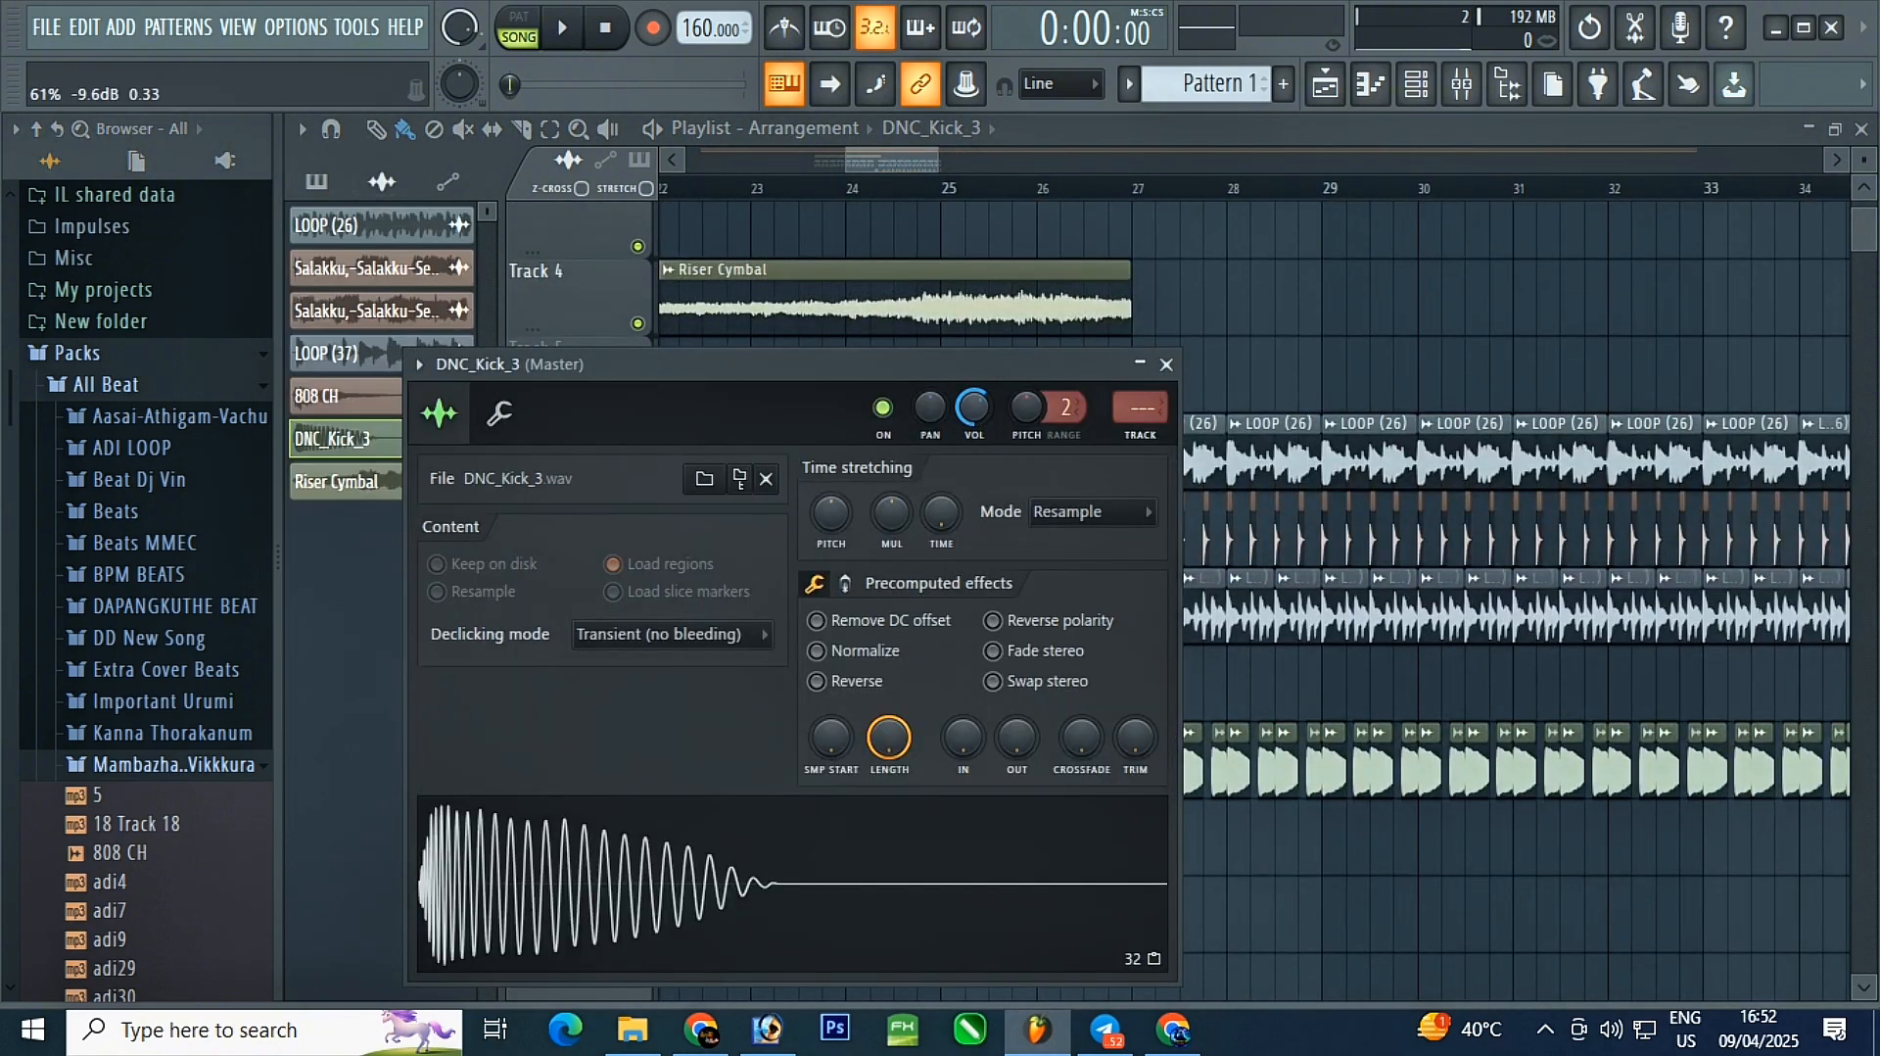
click(1168, 364)
scroll(1126, 352, down, 3)
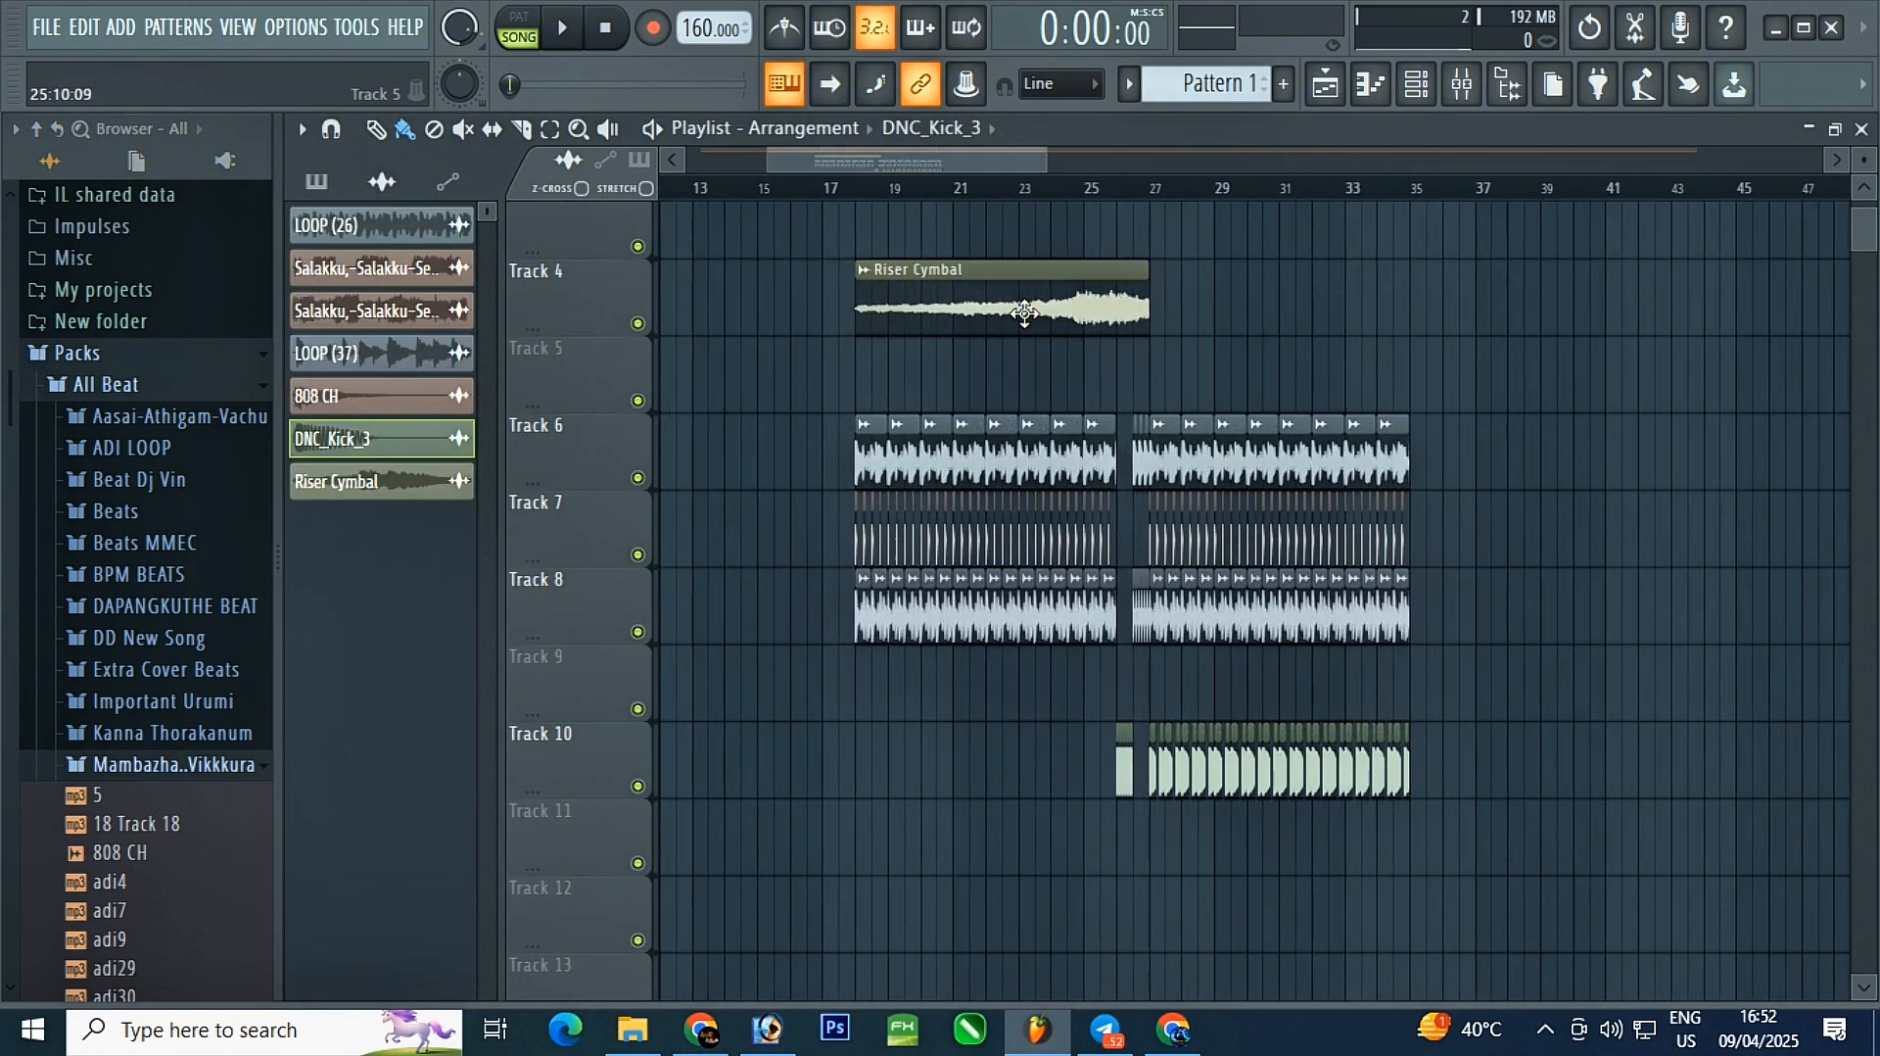
- Play the arrangement from bar 18 and follow the riser, loop and kick clips through the drop, then stop playback
click(854, 191)
key(space)
scroll(1127, 314, up, 3)
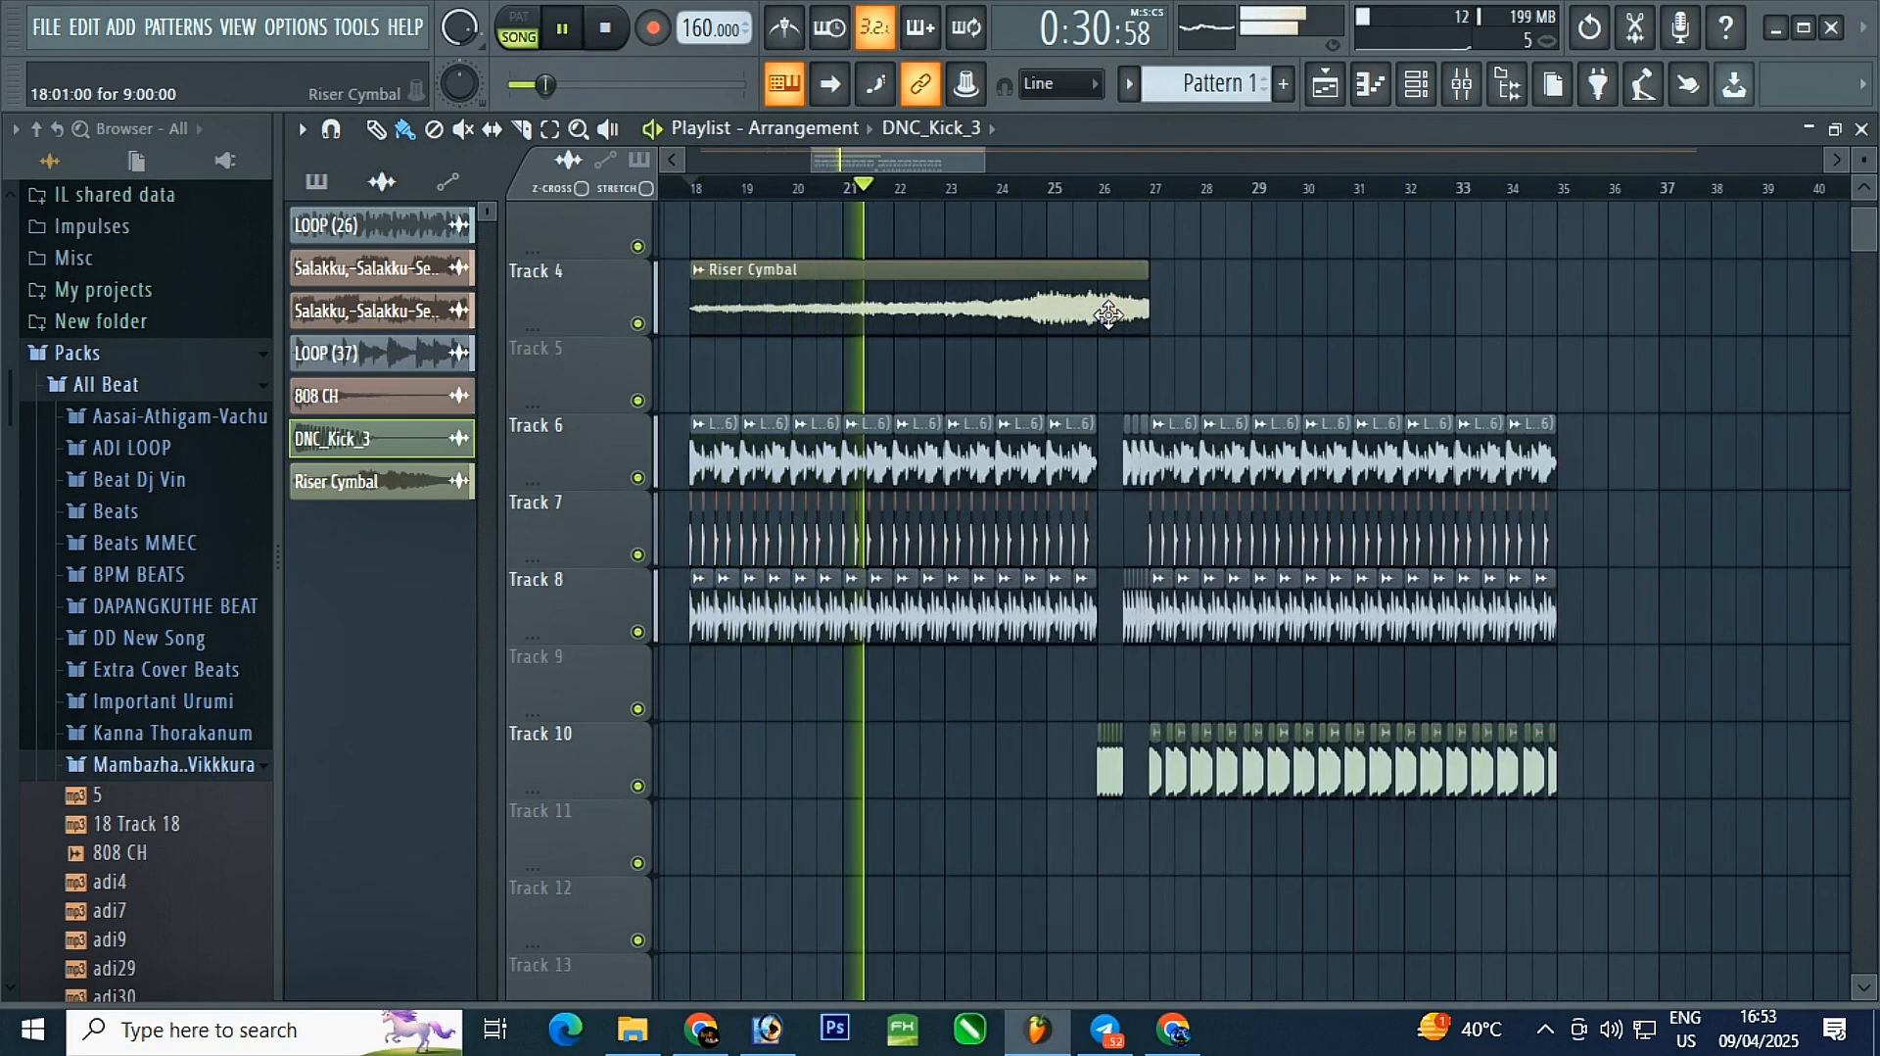
scroll(1133, 517, up, 6)
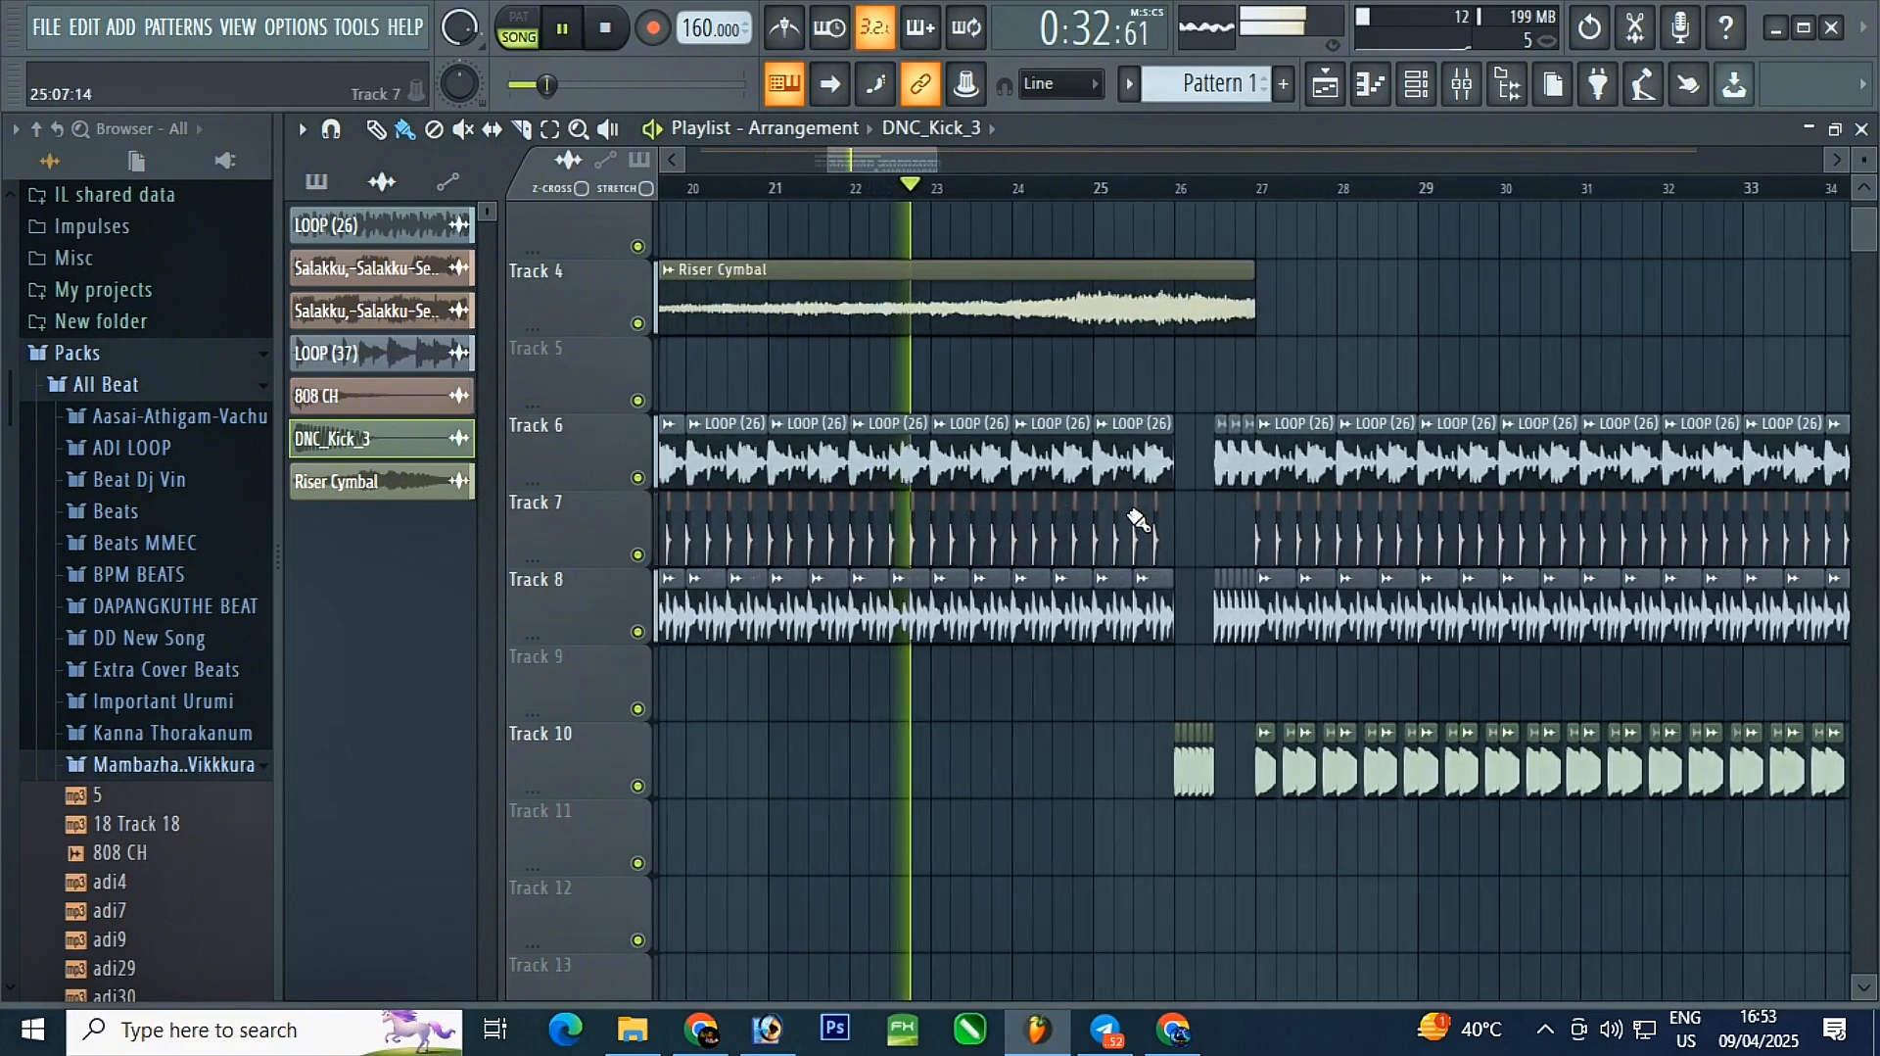
scroll(1180, 510, down, 4)
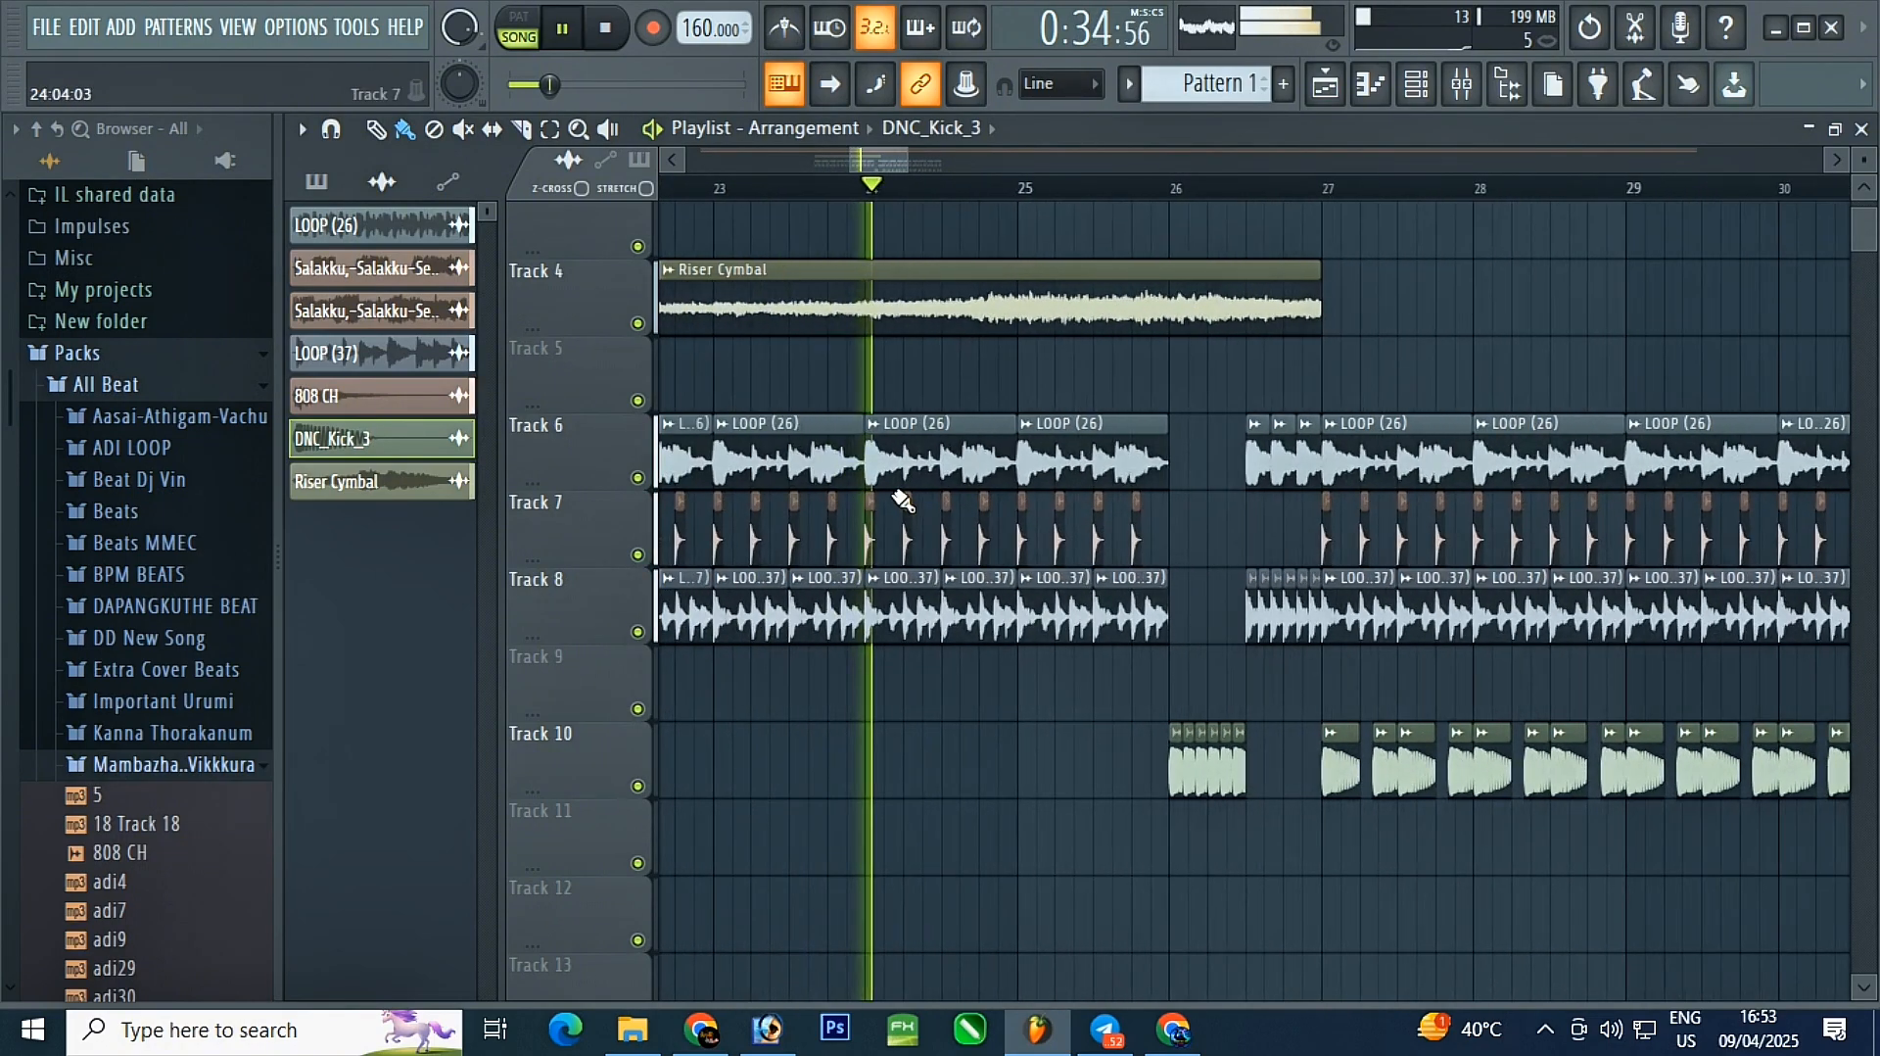
scroll(1226, 533, up, 6)
scroll(984, 554, down, 4)
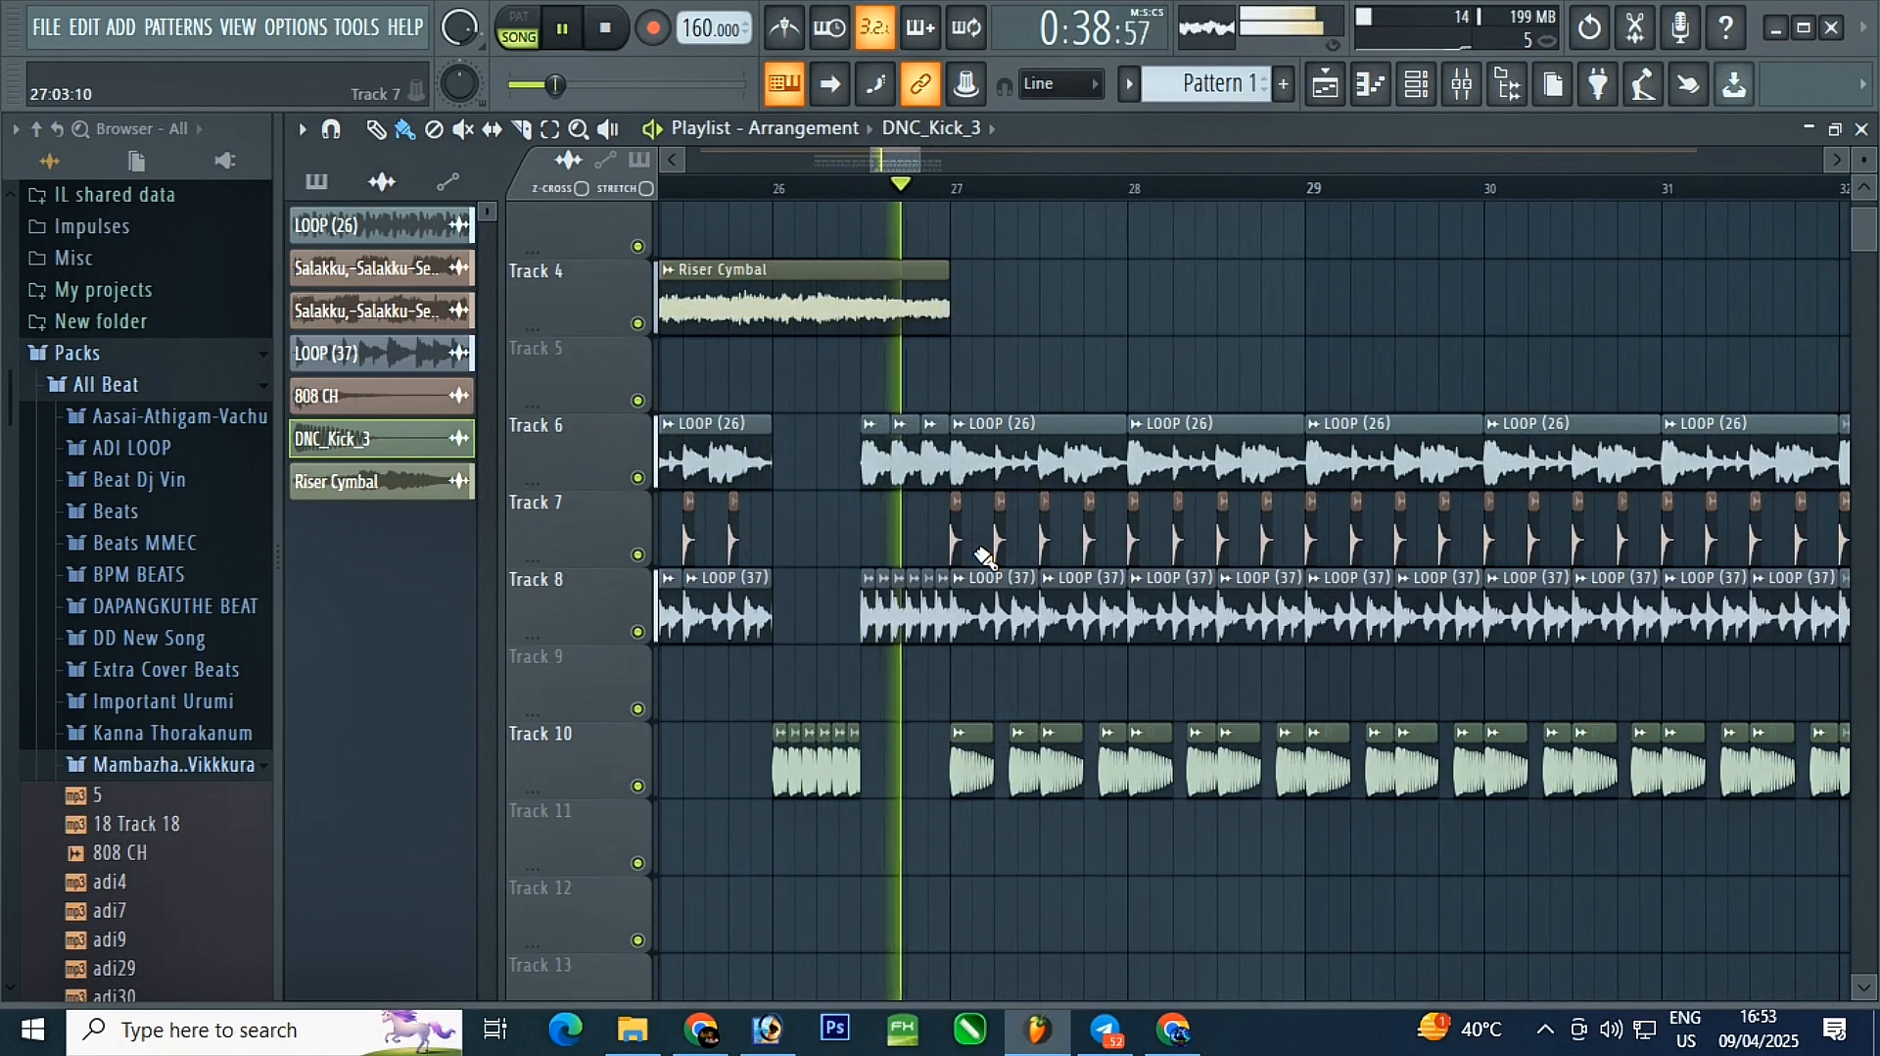
scroll(970, 568, down, 5)
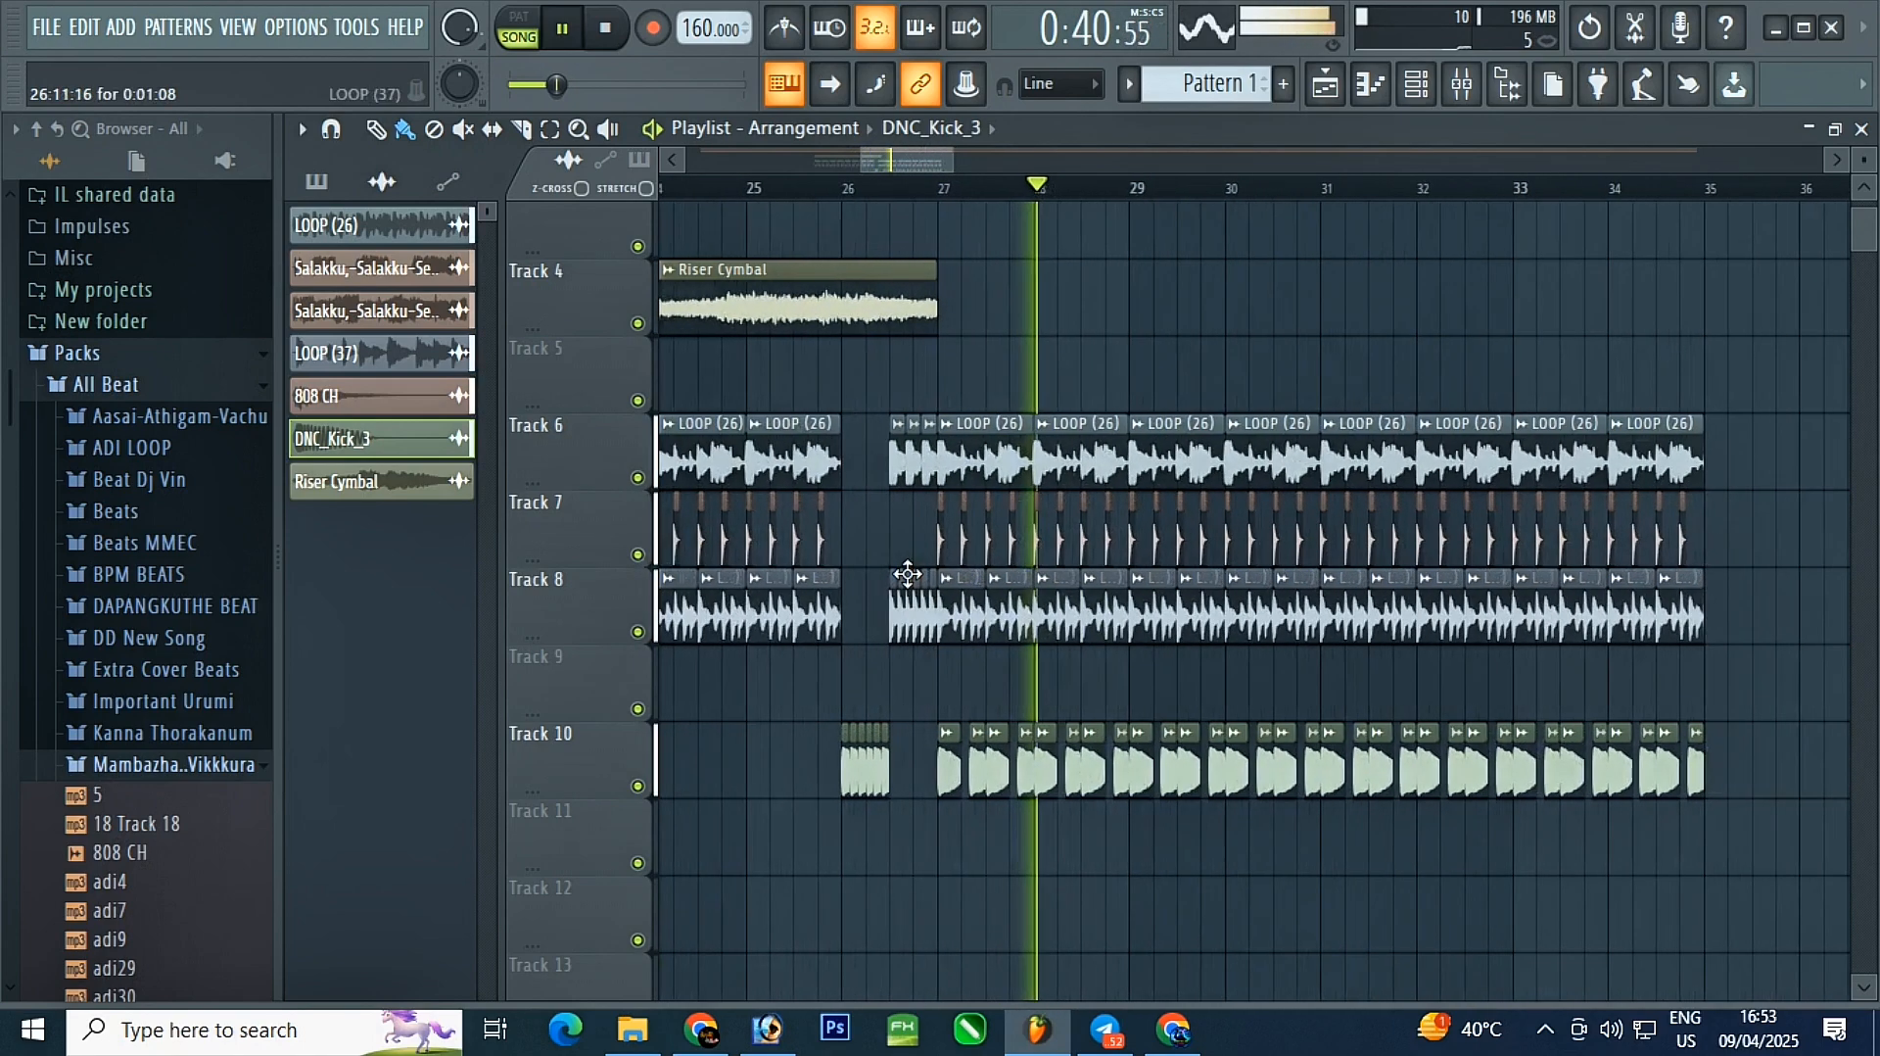
scroll(935, 573, up, 4)
scroll(946, 559, down, 4)
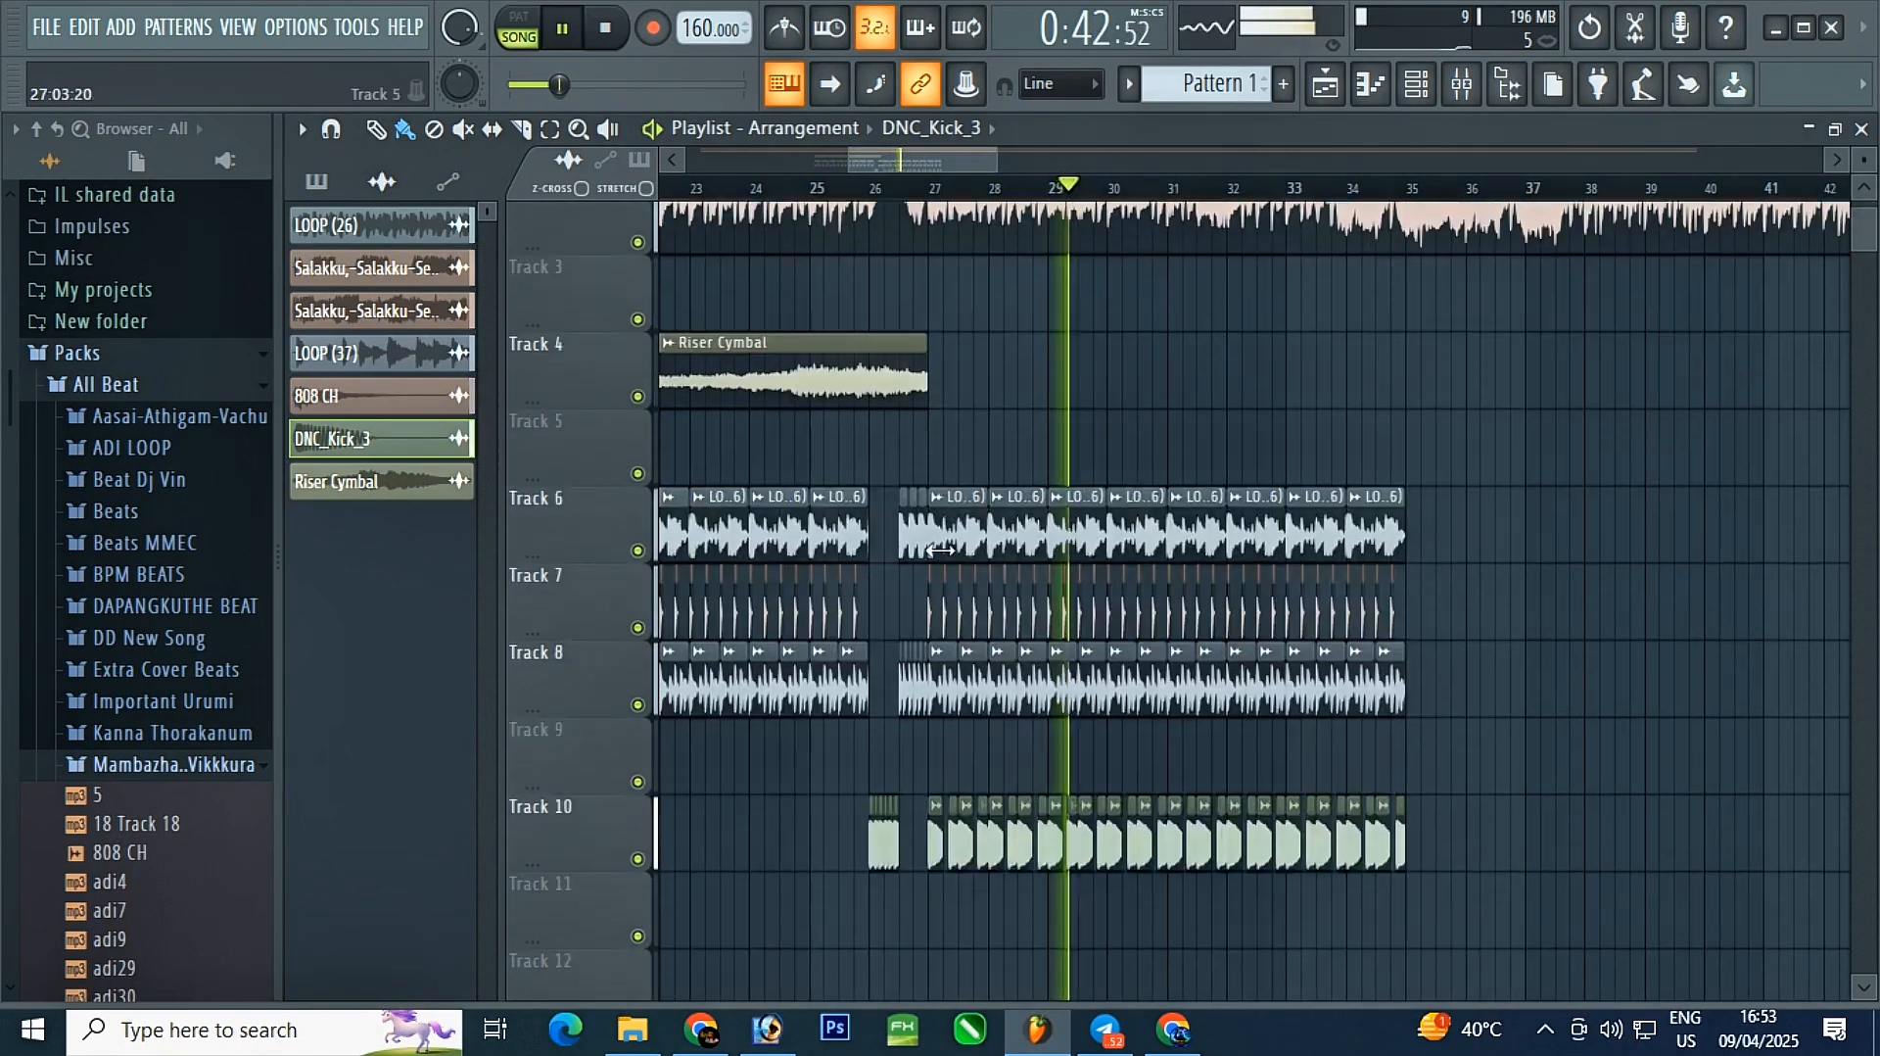
scroll(1141, 397, up, 2)
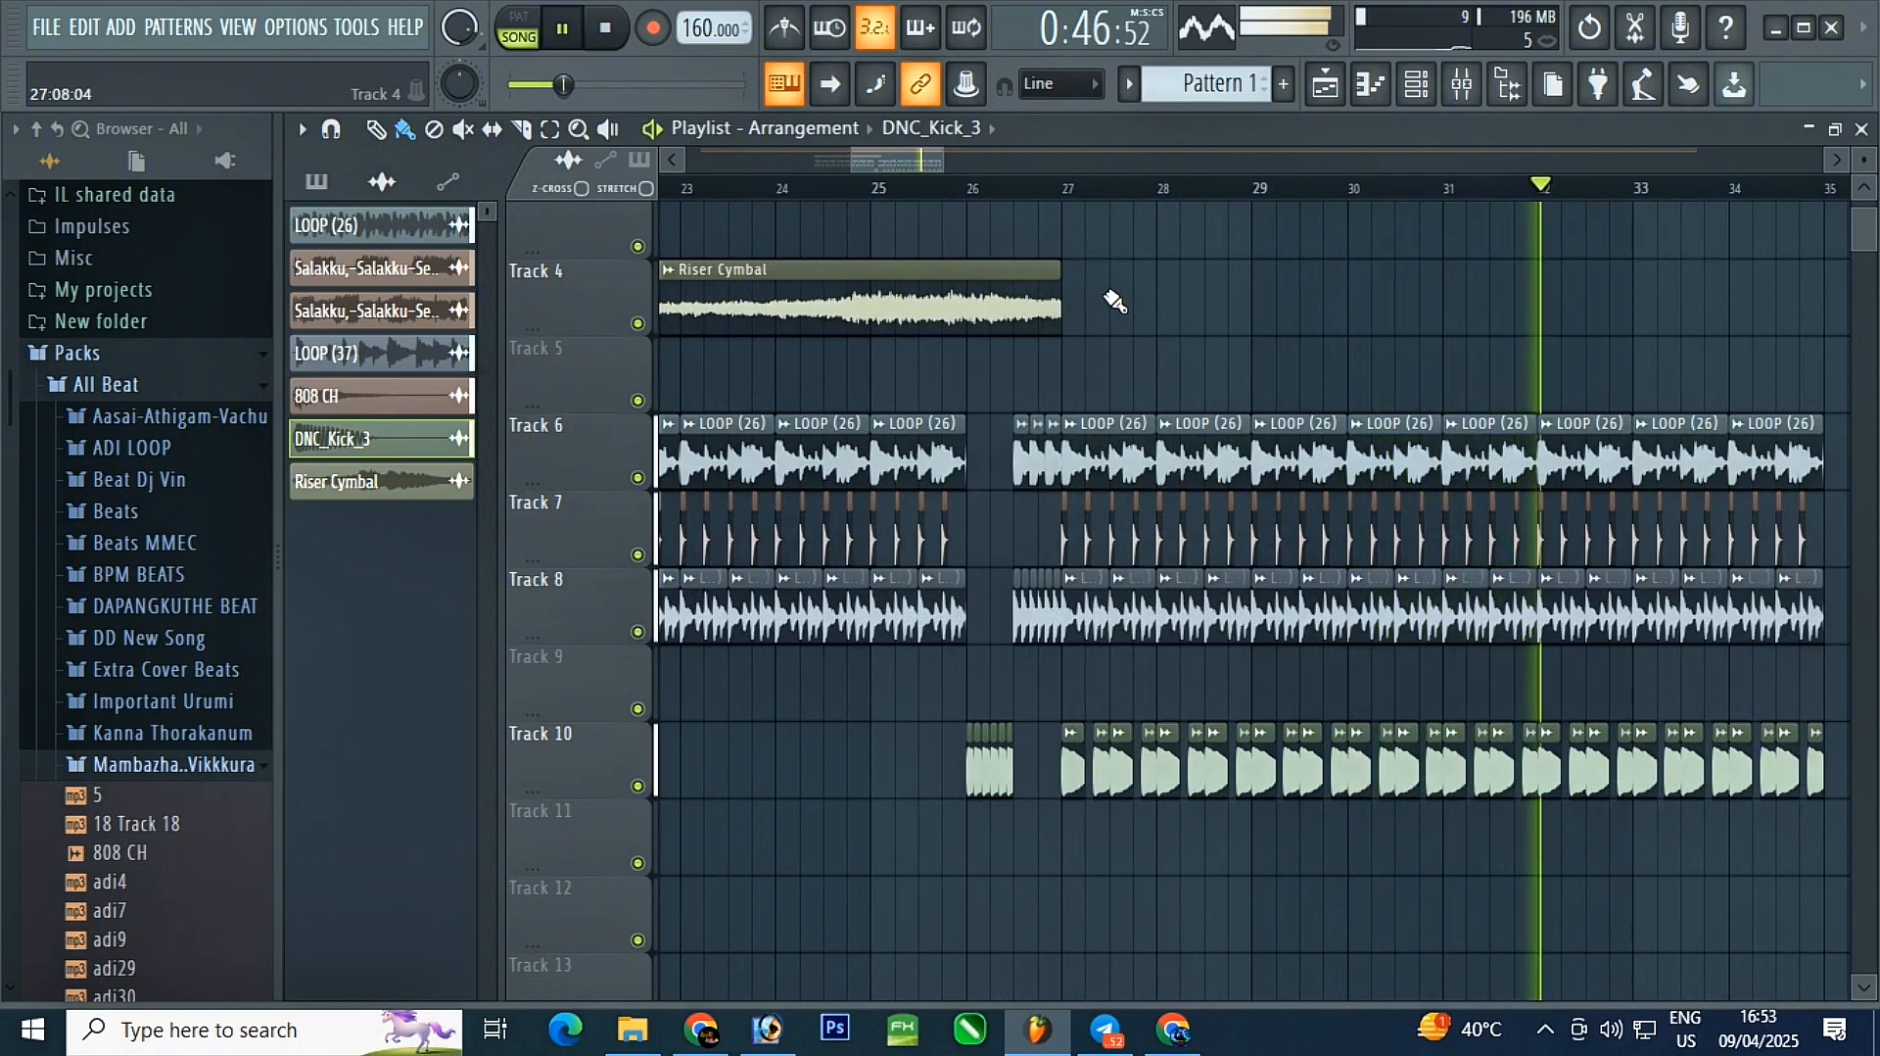
scroll(1333, 302, down, 2)
scroll(713, 537, down, 2)
scroll(914, 526, up, 2)
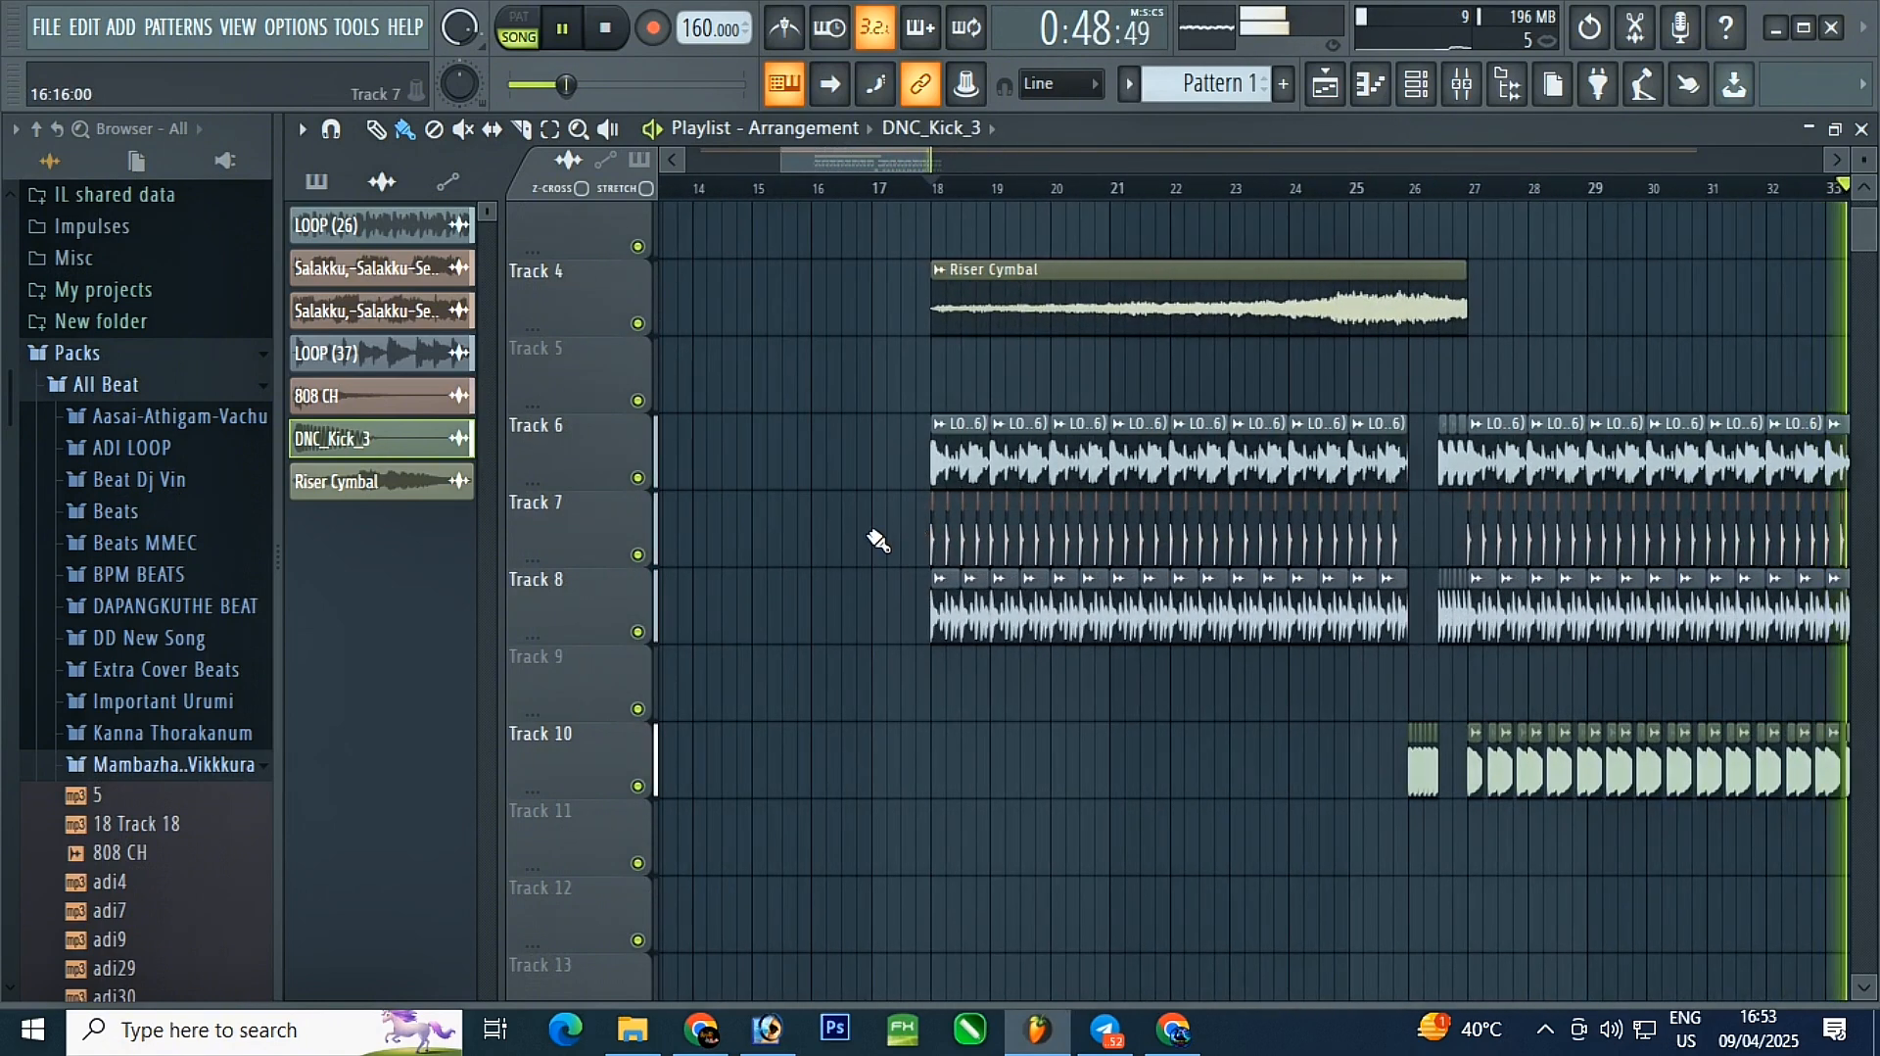
scroll(833, 541, down, 2)
key(space)
- Solo Track 6 and listen briefly to its LOOP (26) clips from bar 18
scroll(979, 501, up, 3)
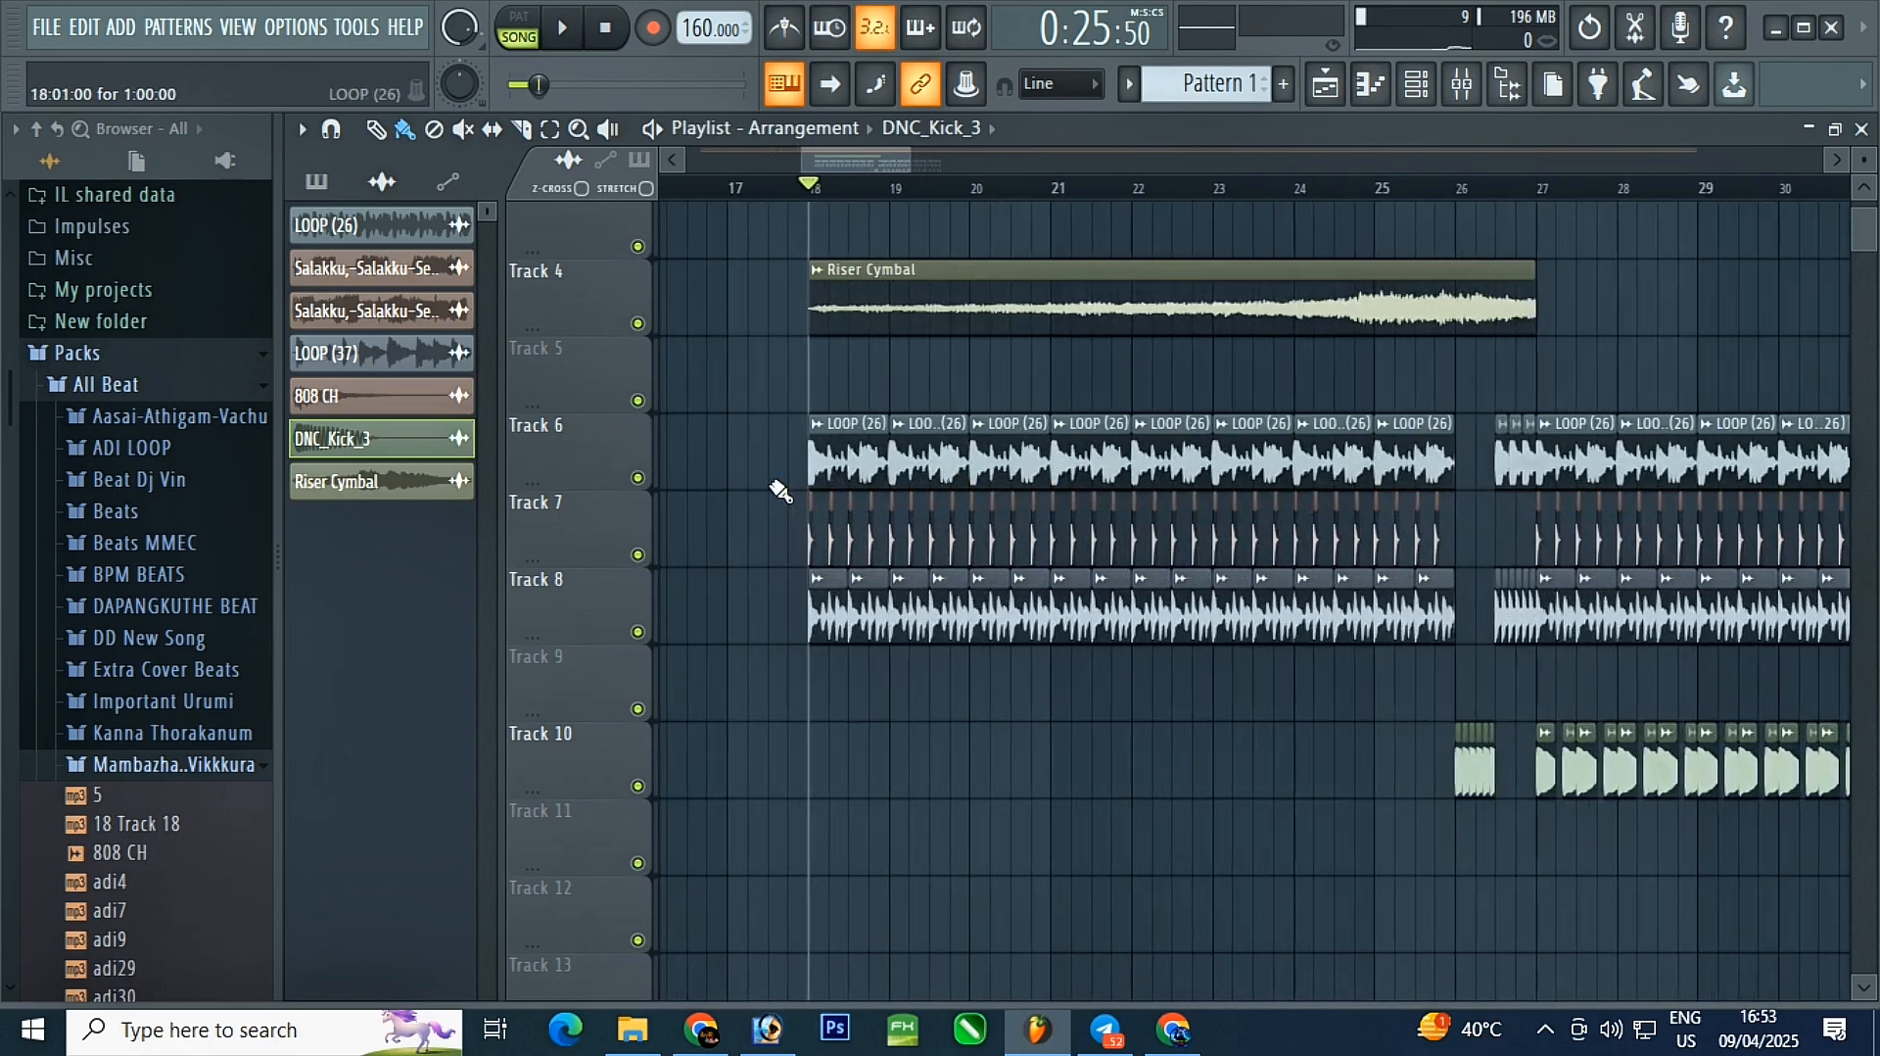
right_click(638, 478)
key(space)
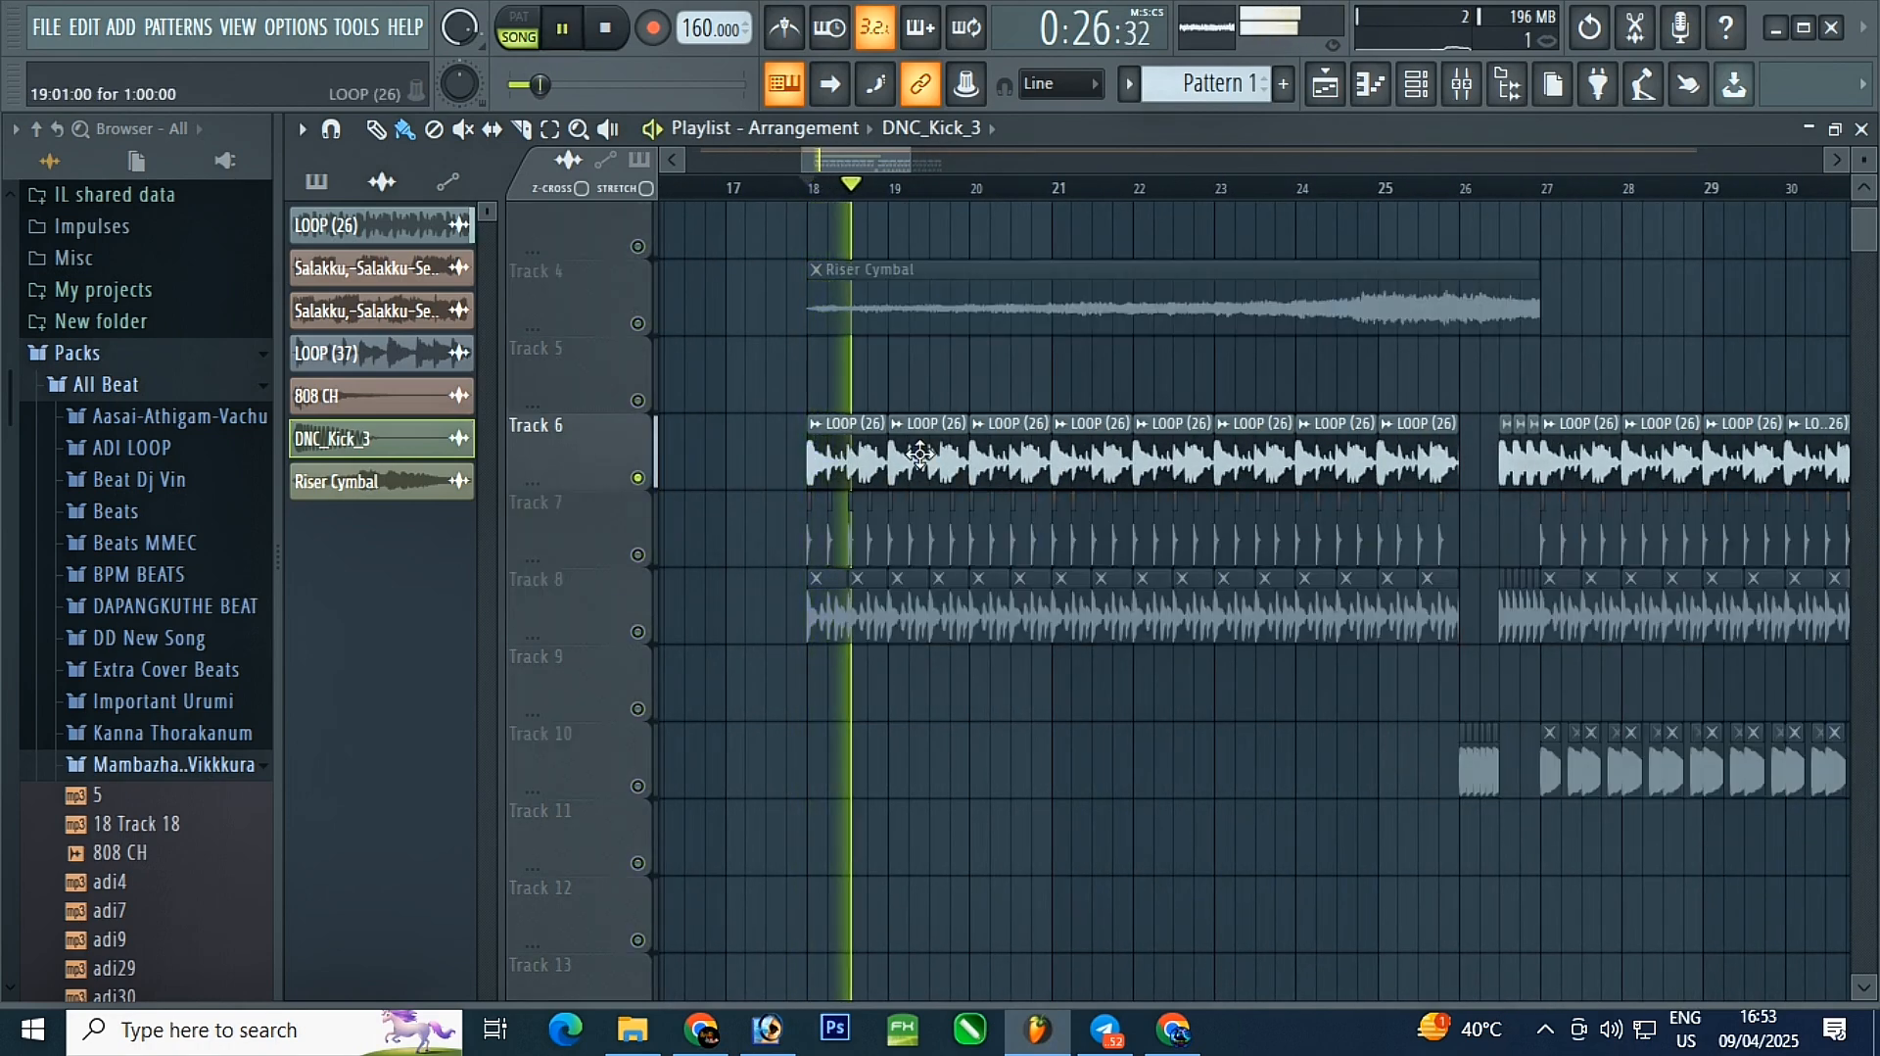
key(space)
- Delete the LOOP (26) clips on Track 6 between bars 19 and 26, keeping the first clip at bar 18
right_click(928, 452)
right_click(1010, 452)
right_click(1092, 452)
right_click(1173, 452)
right_click(1254, 452)
right_click(1336, 452)
right_click(1386, 448)
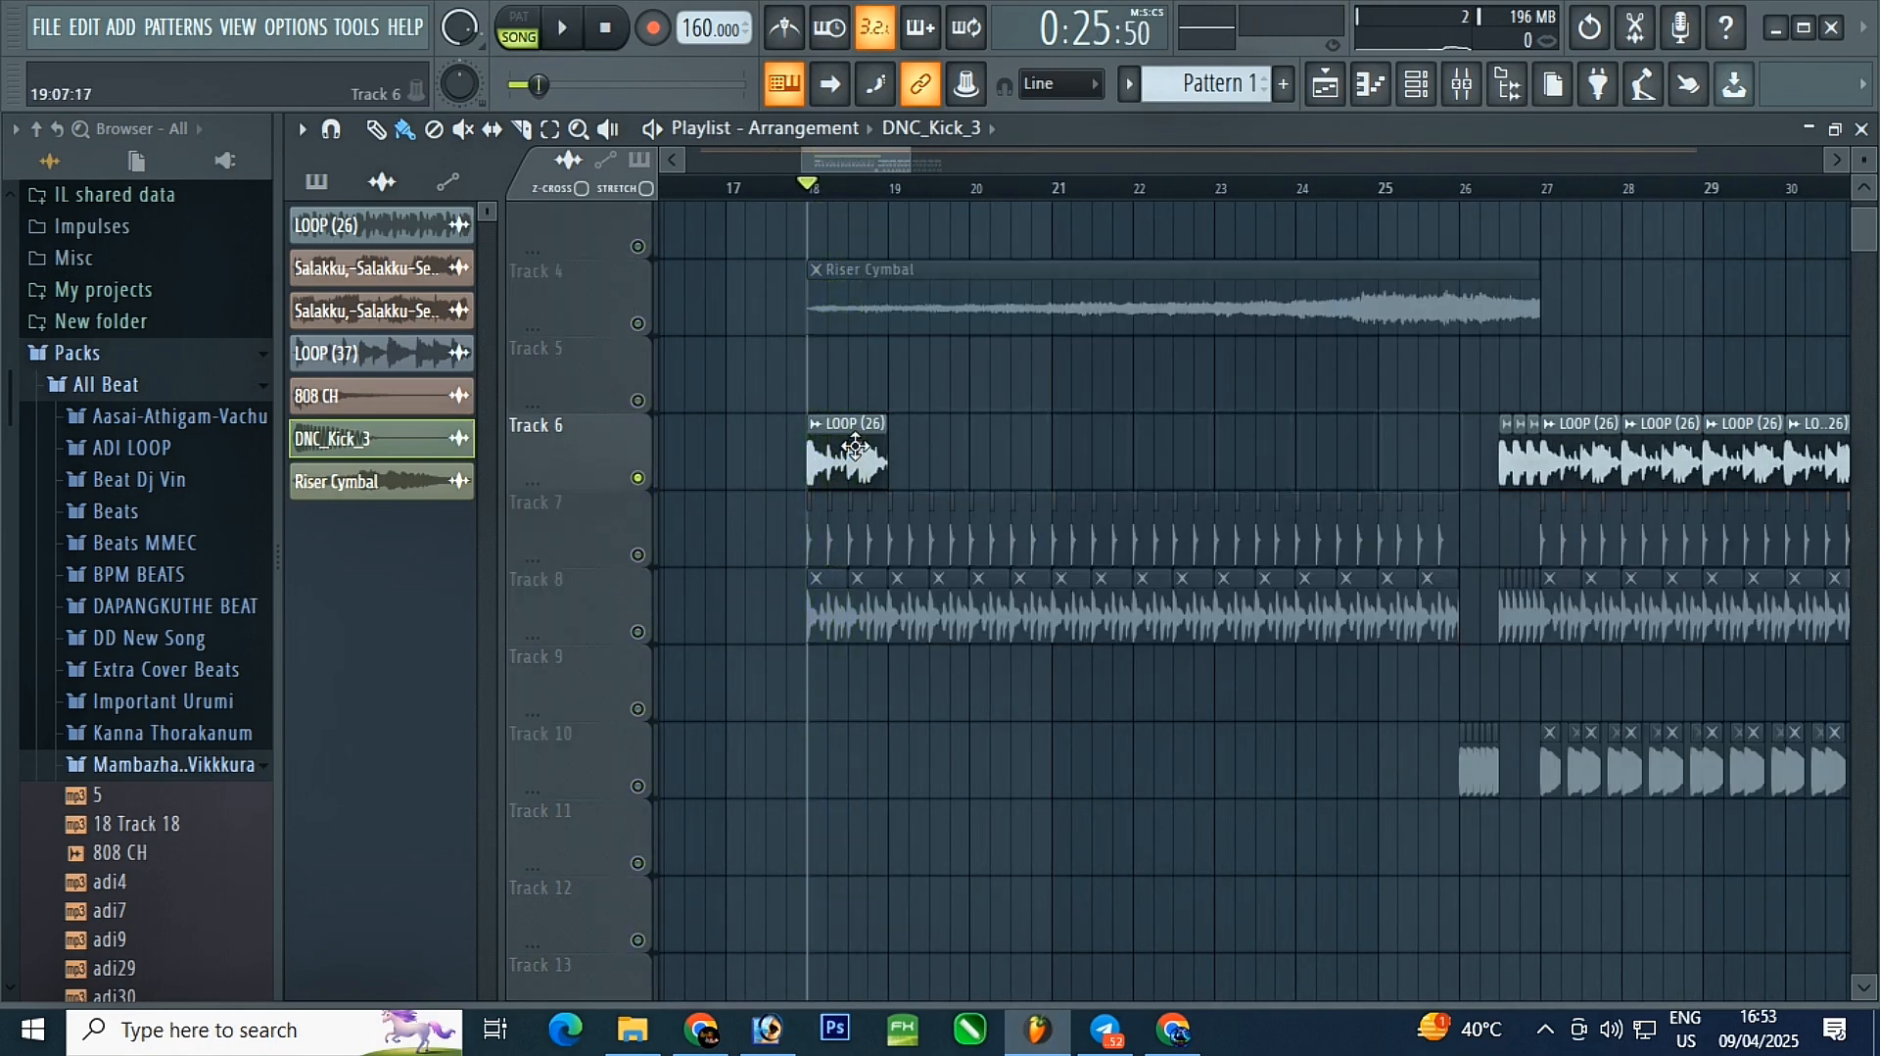
- Split the remaining LOOP (26) clip at bar 18 in half and replace its second half with a copy of the first
scroll(855, 446, up, 5)
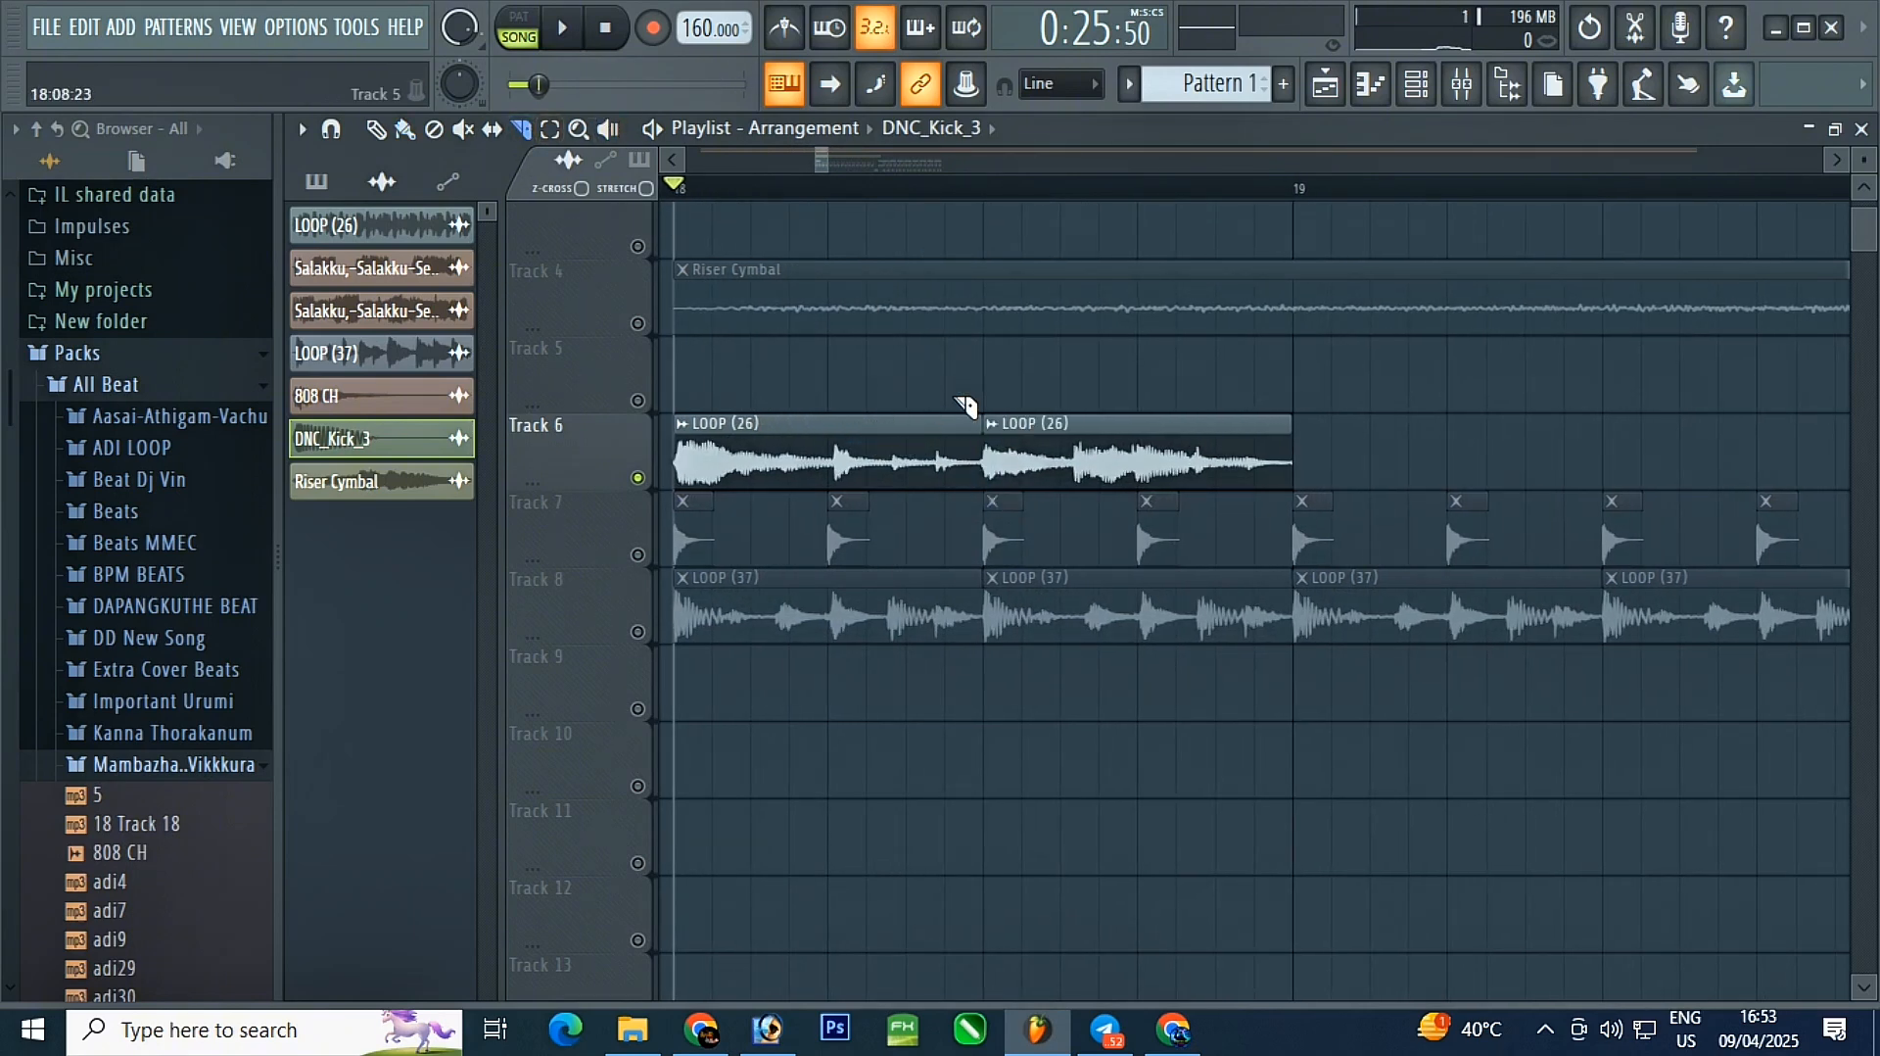
right_click(1074, 441)
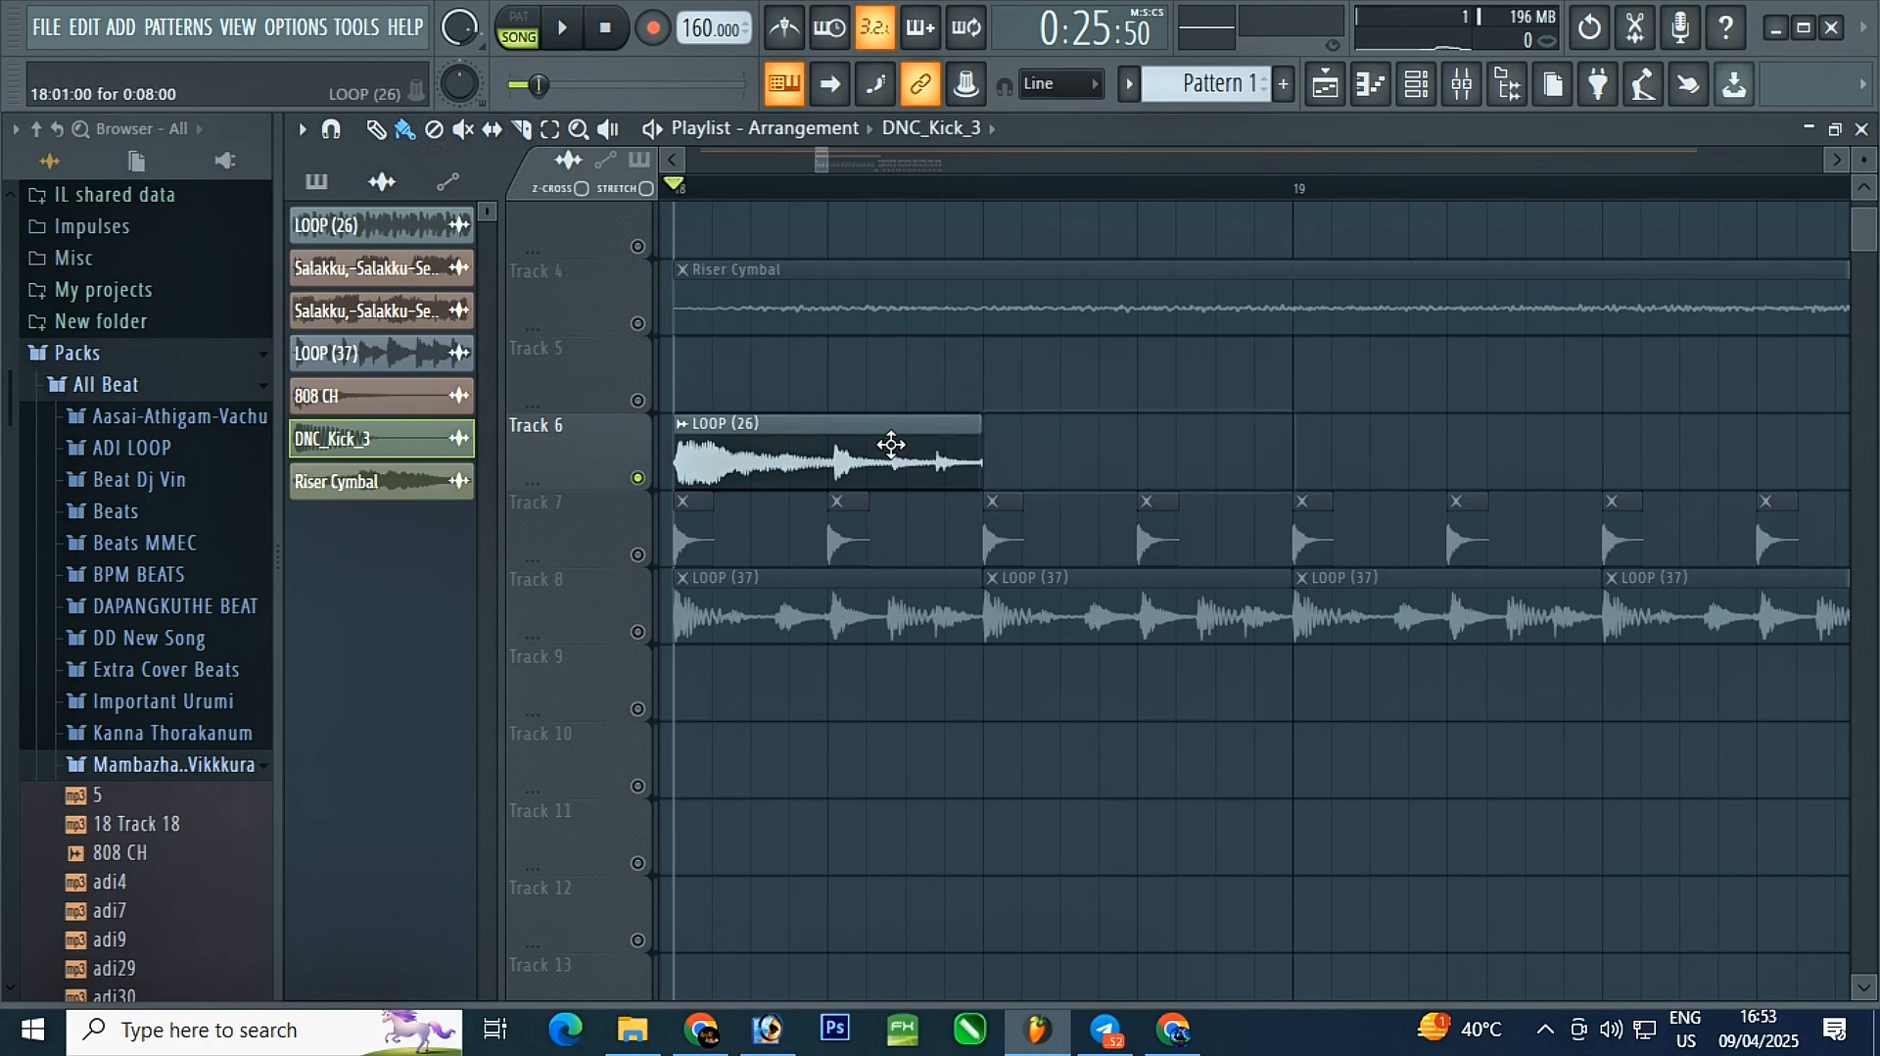
mouse_move(890, 446)
mouse_down()
mouse_move(1175, 449)
mouse_move(1147, 462)
mouse_up()
- Duplicate the half-bar LOOP (26) clip along Track 6 to fill the section from bar 18 to bar 26
scroll(962, 451, down, 5)
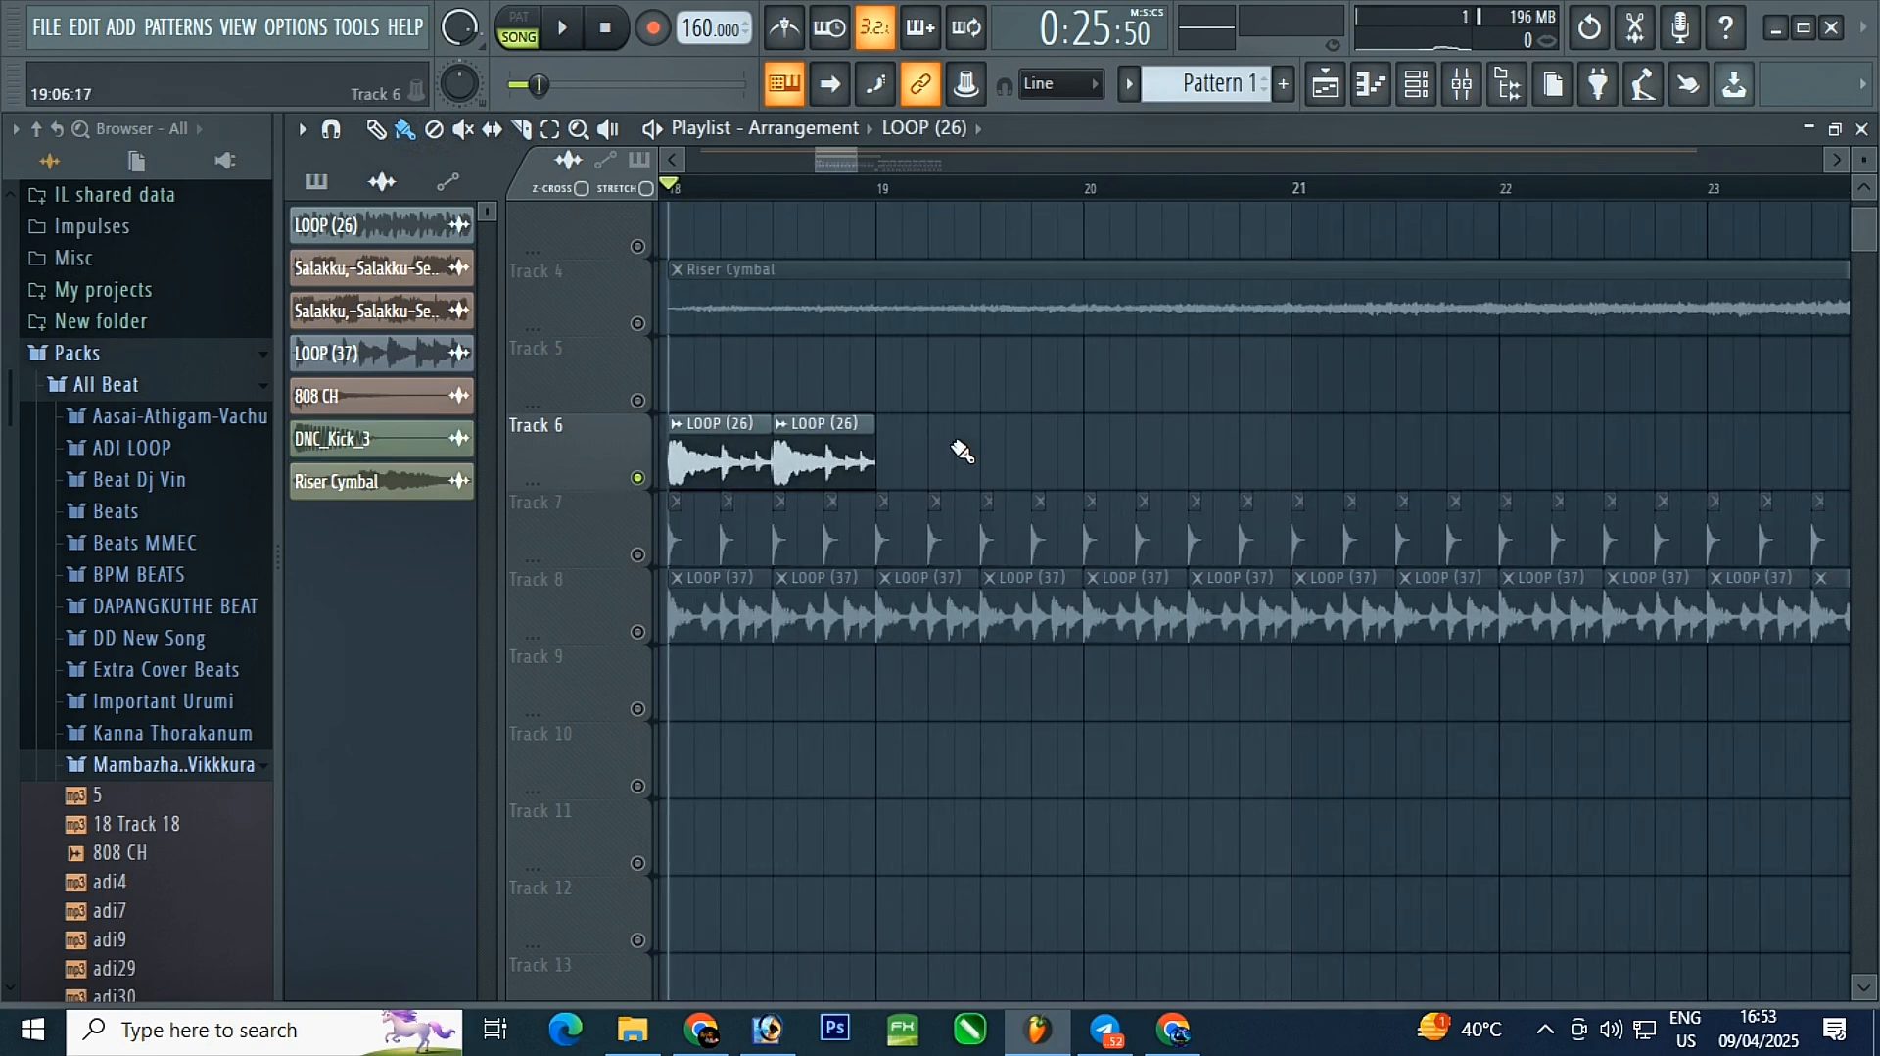
scroll(1126, 441, down, 2)
drag(1097, 416, 918, 470)
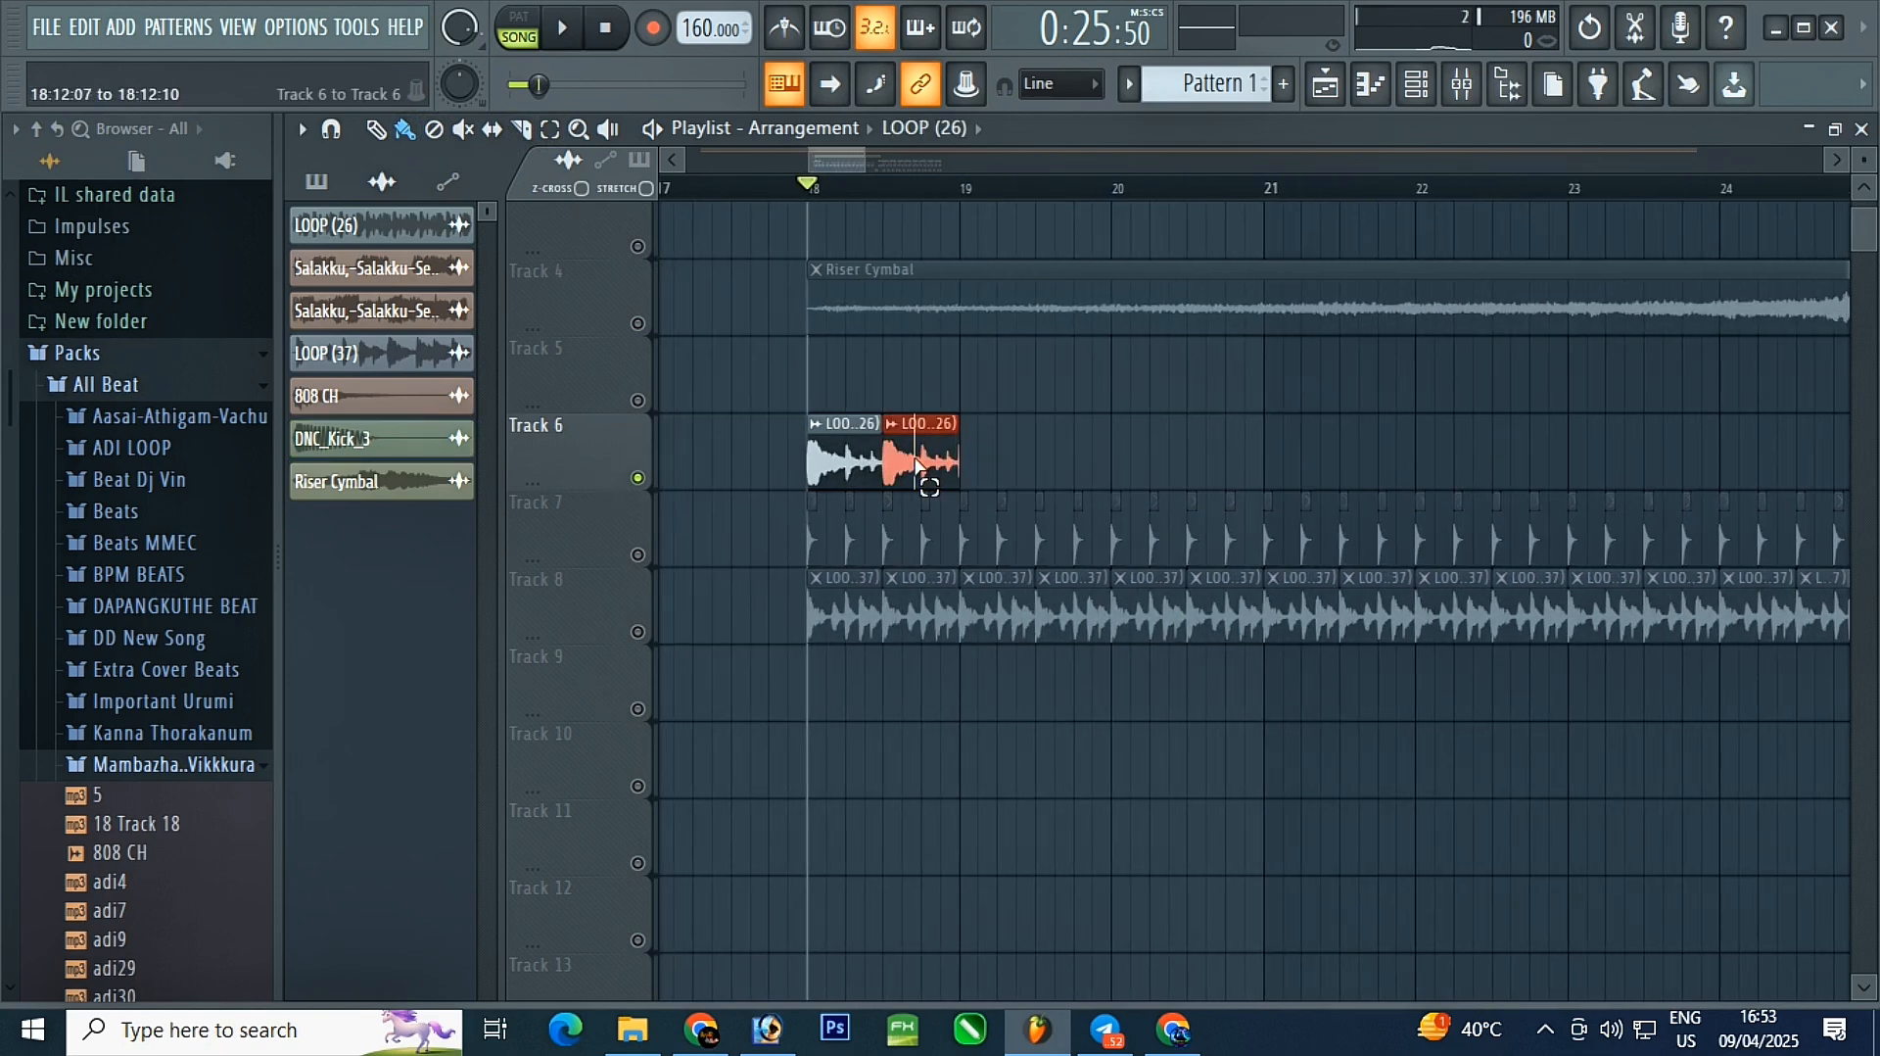
scroll(868, 490, down, 2)
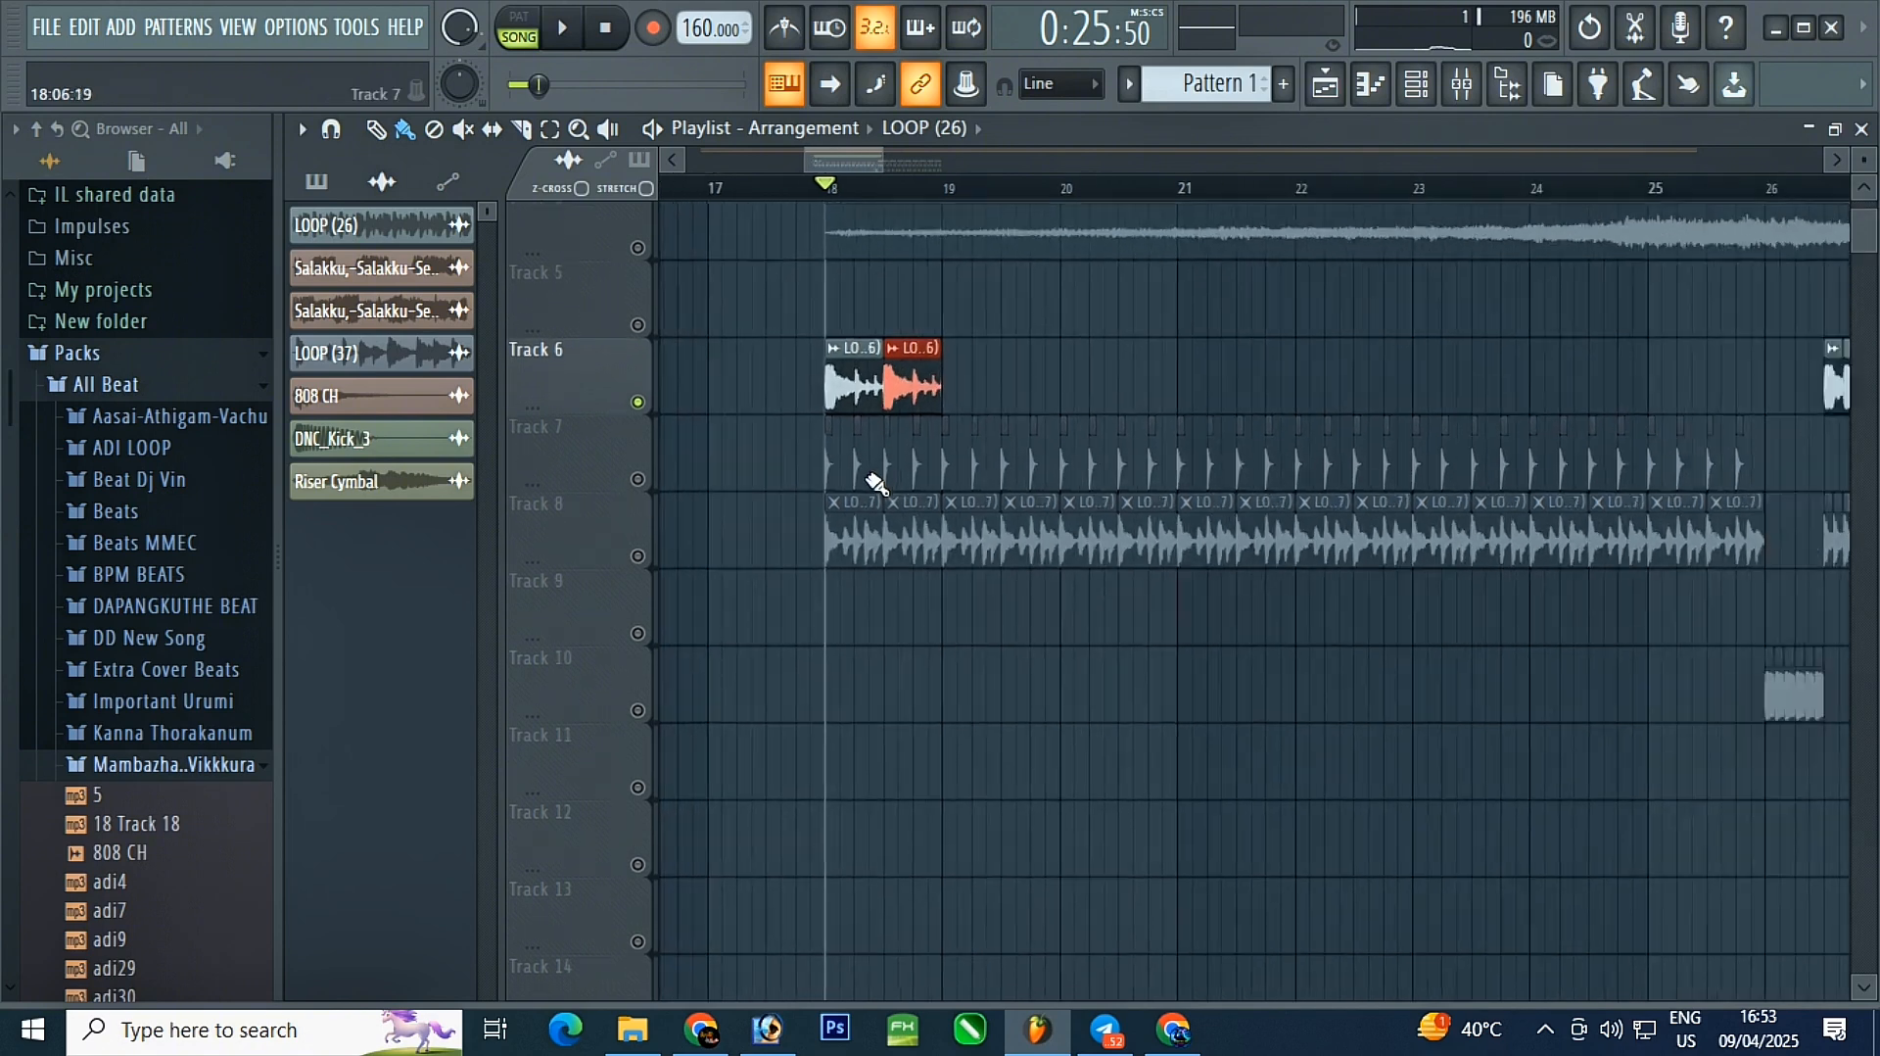
scroll(1083, 353, up, 2)
drag(752, 533, 871, 531)
drag(1126, 519, 976, 548)
mouse_move(1209, 514)
mouse_down()
mouse_move(725, 551)
mouse_move(1226, 533)
mouse_move(1192, 532)
mouse_up()
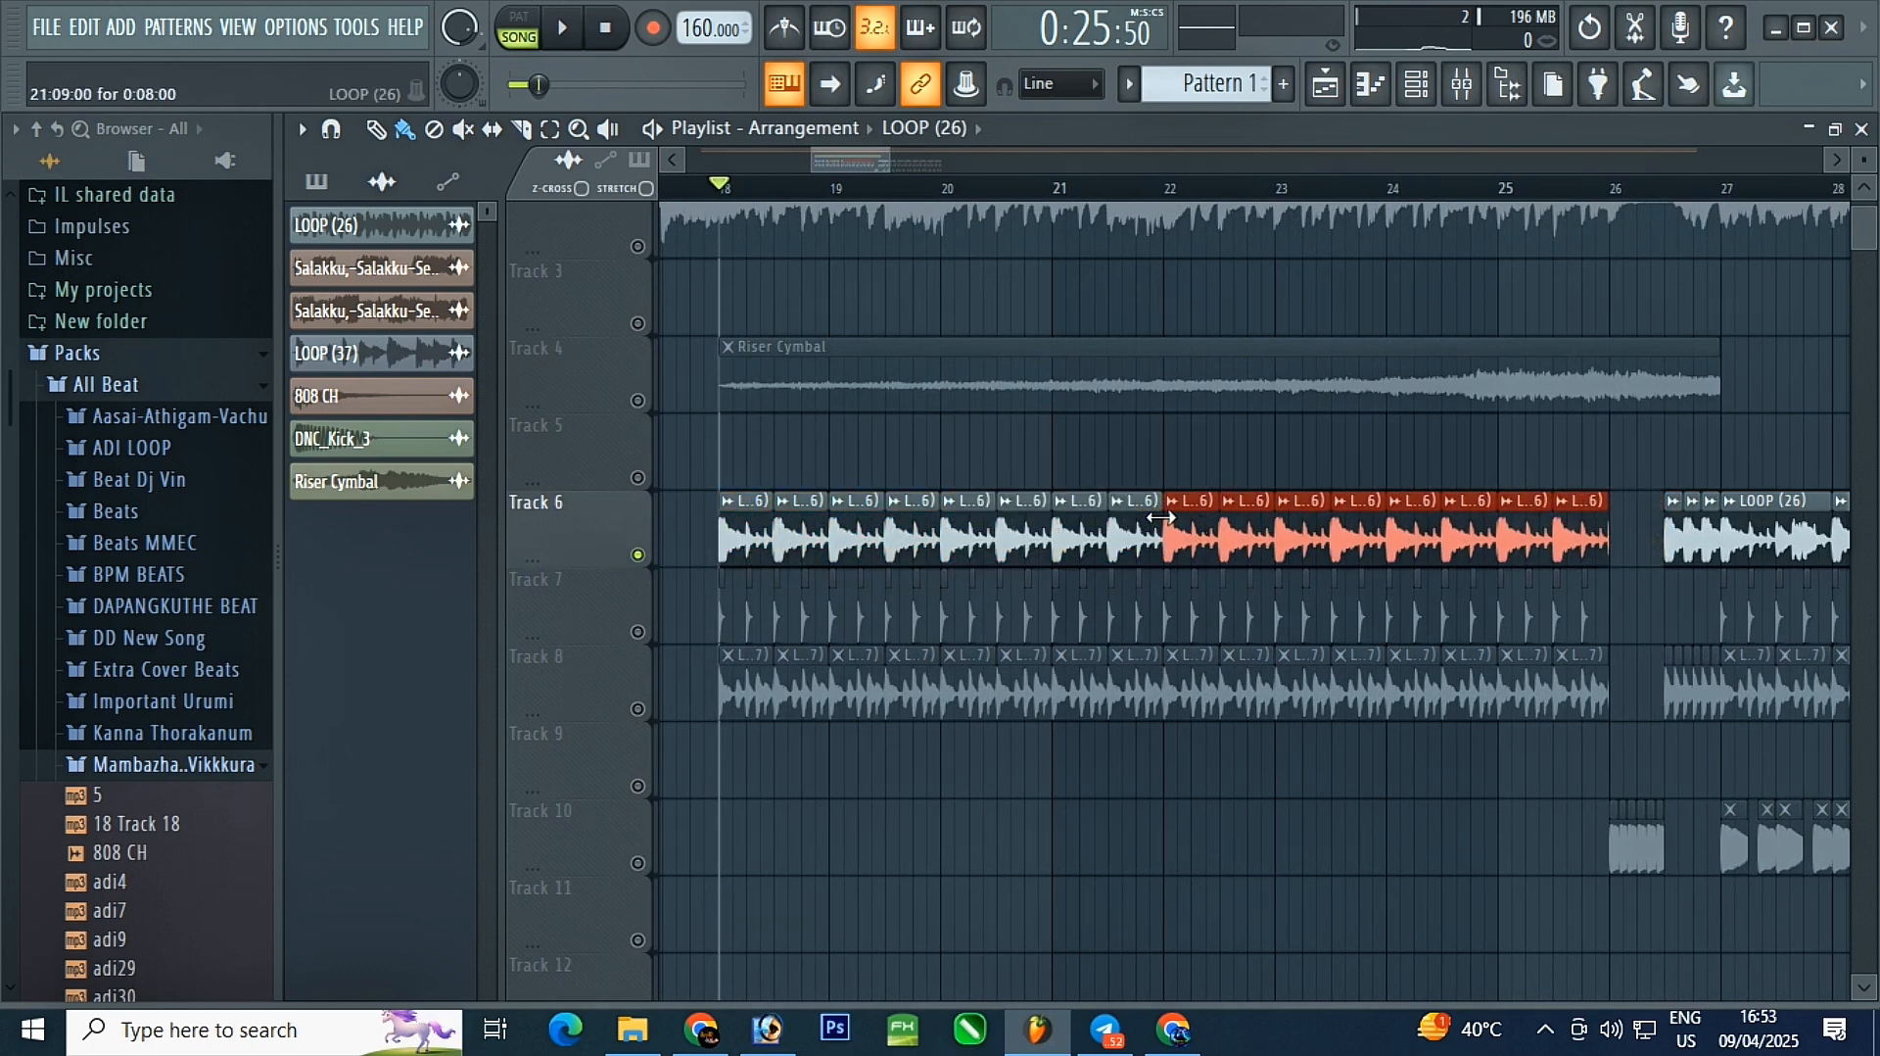
- Unmute Track 7, play it together with Track 6 from bar 18 and view the LOOP (26) sample settings
click(638, 631)
key(space)
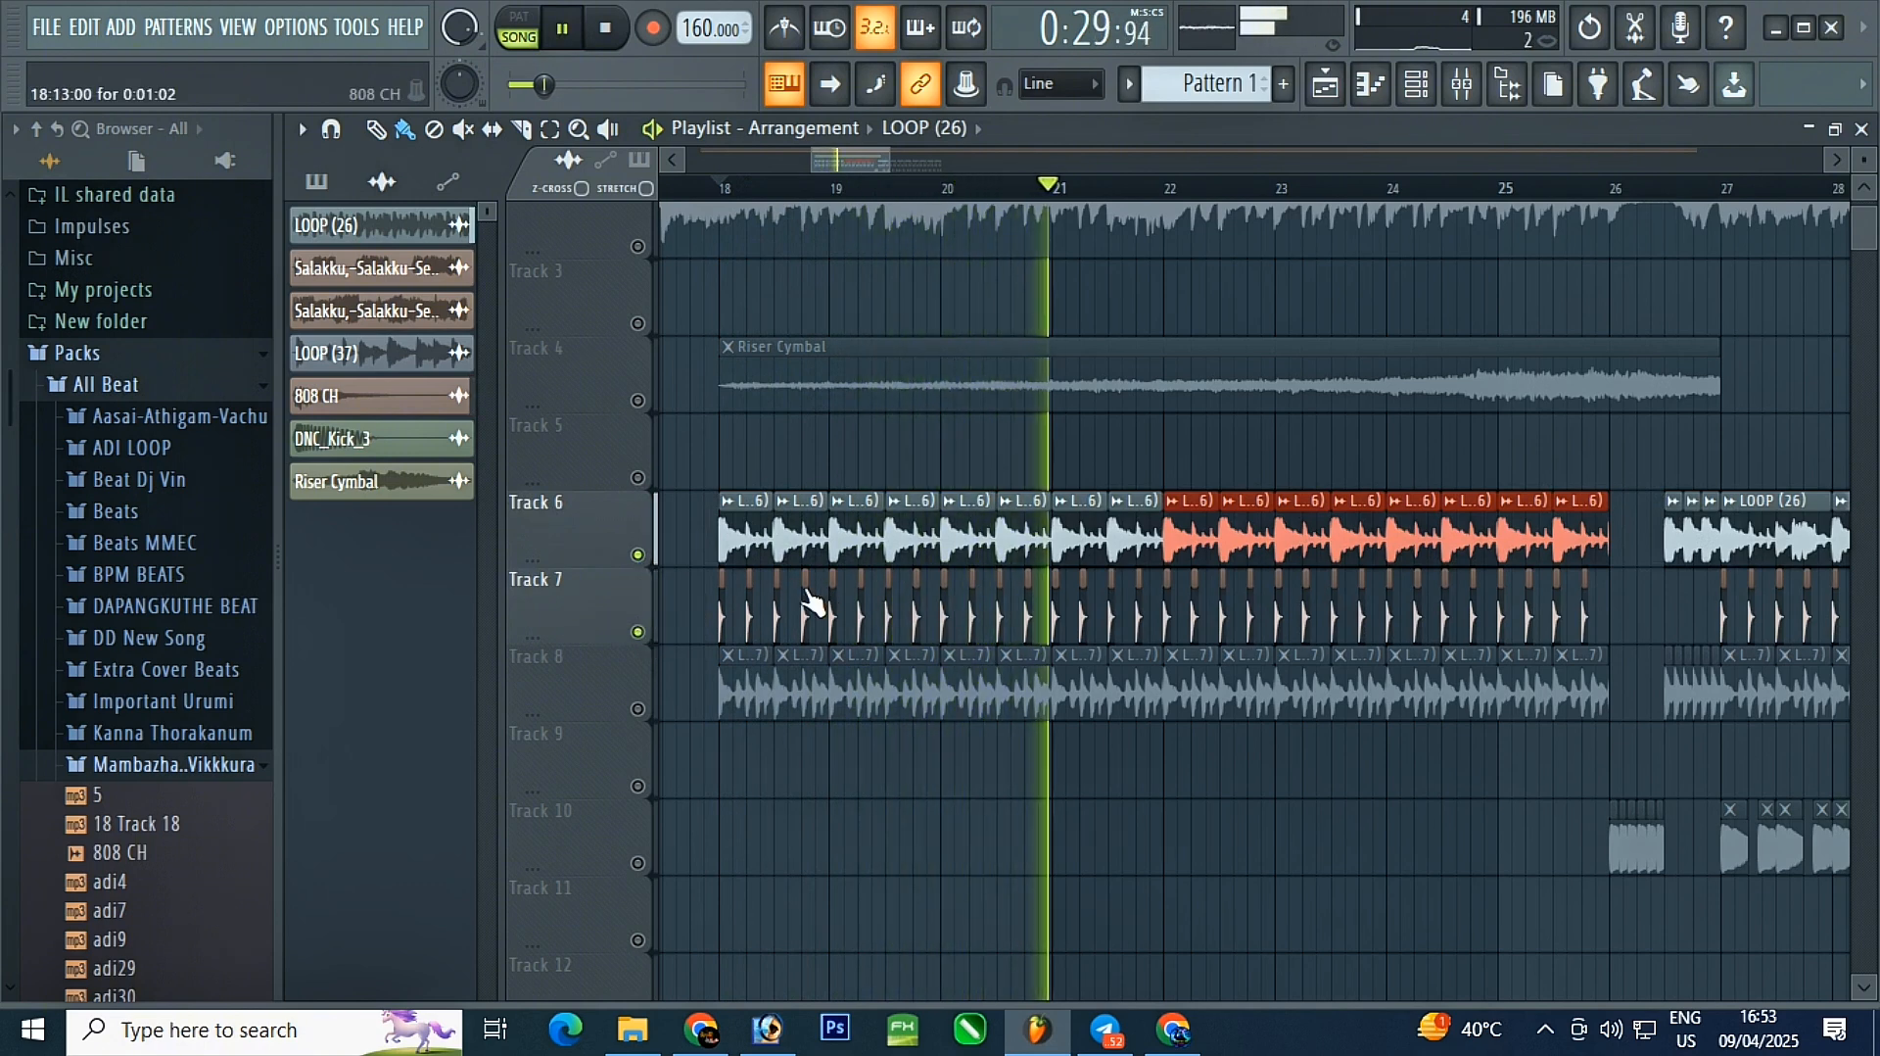
key(space)
double_click(996, 536)
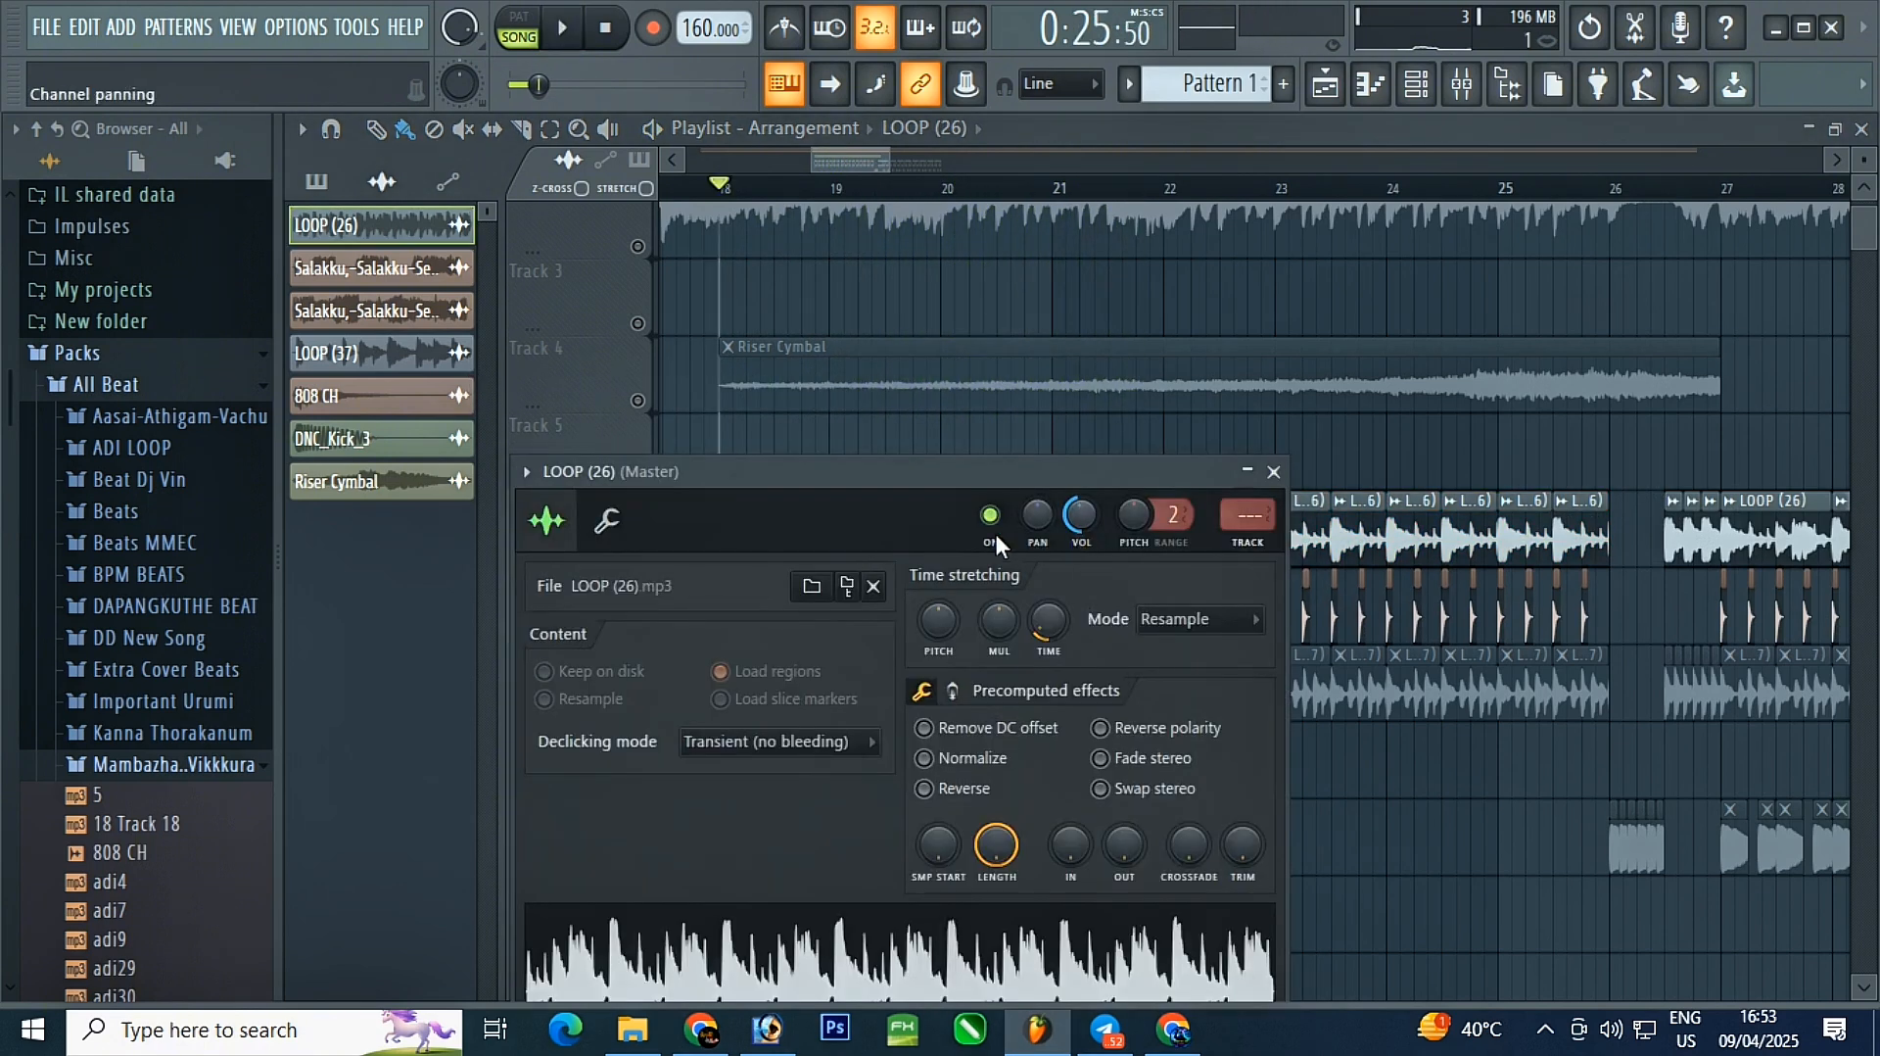
click(1274, 473)
- Solo Track 8, play its clips from bar 18, view the LOOP (37) sample settings and stop playback
key(space)
key(space)
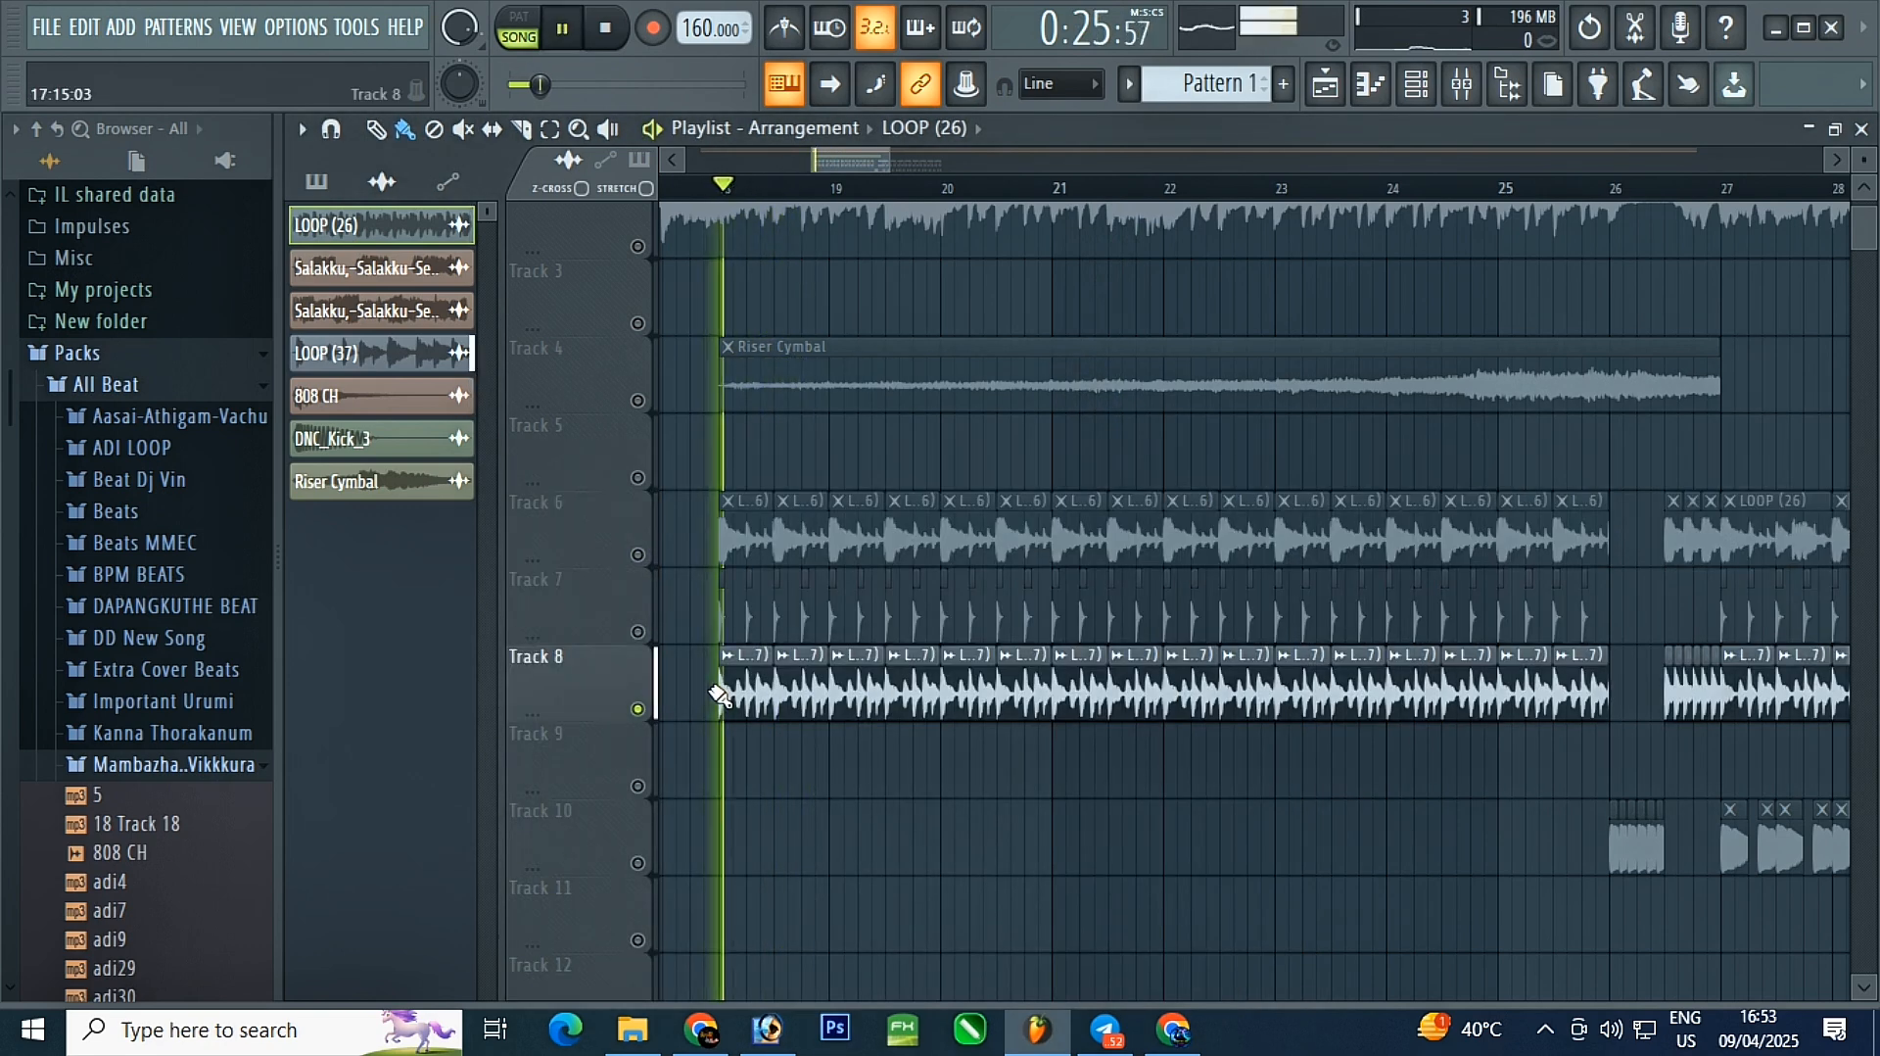
double_click(749, 690)
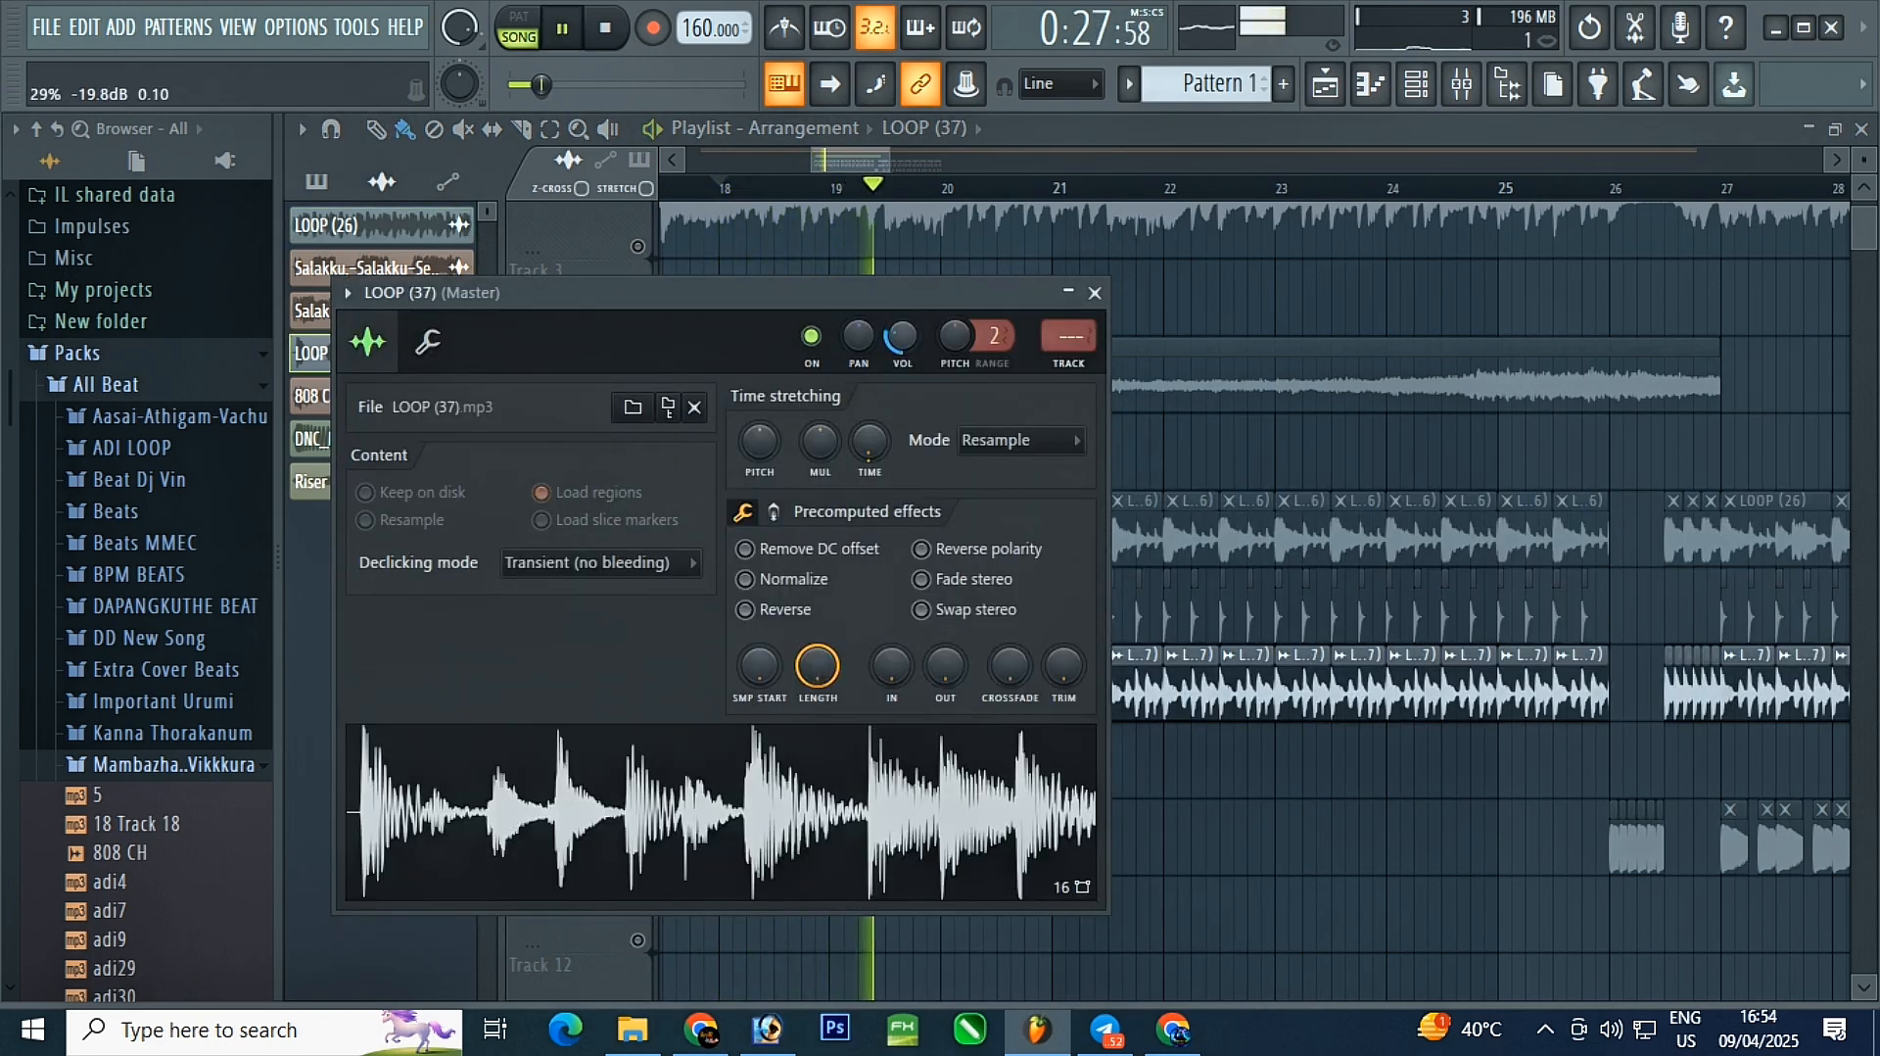
click(1097, 294)
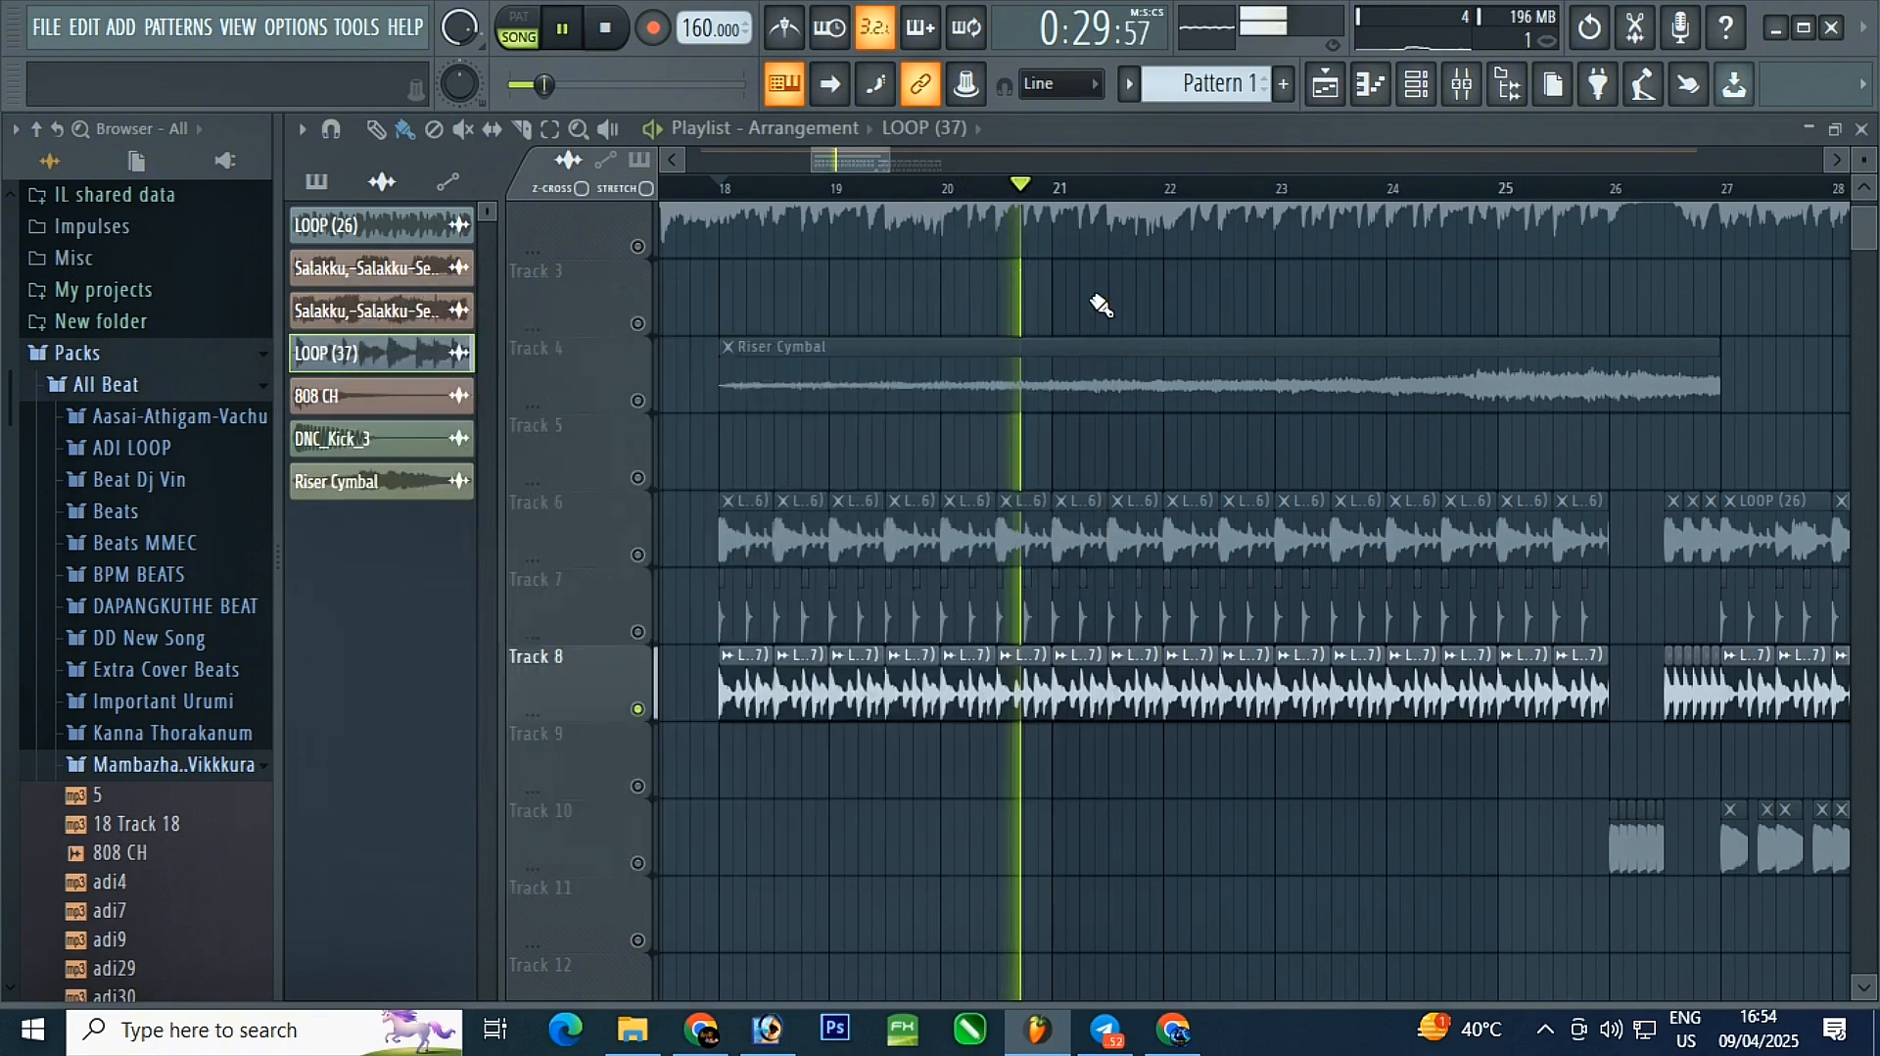
key(space)
scroll(690, 617, down, 2)
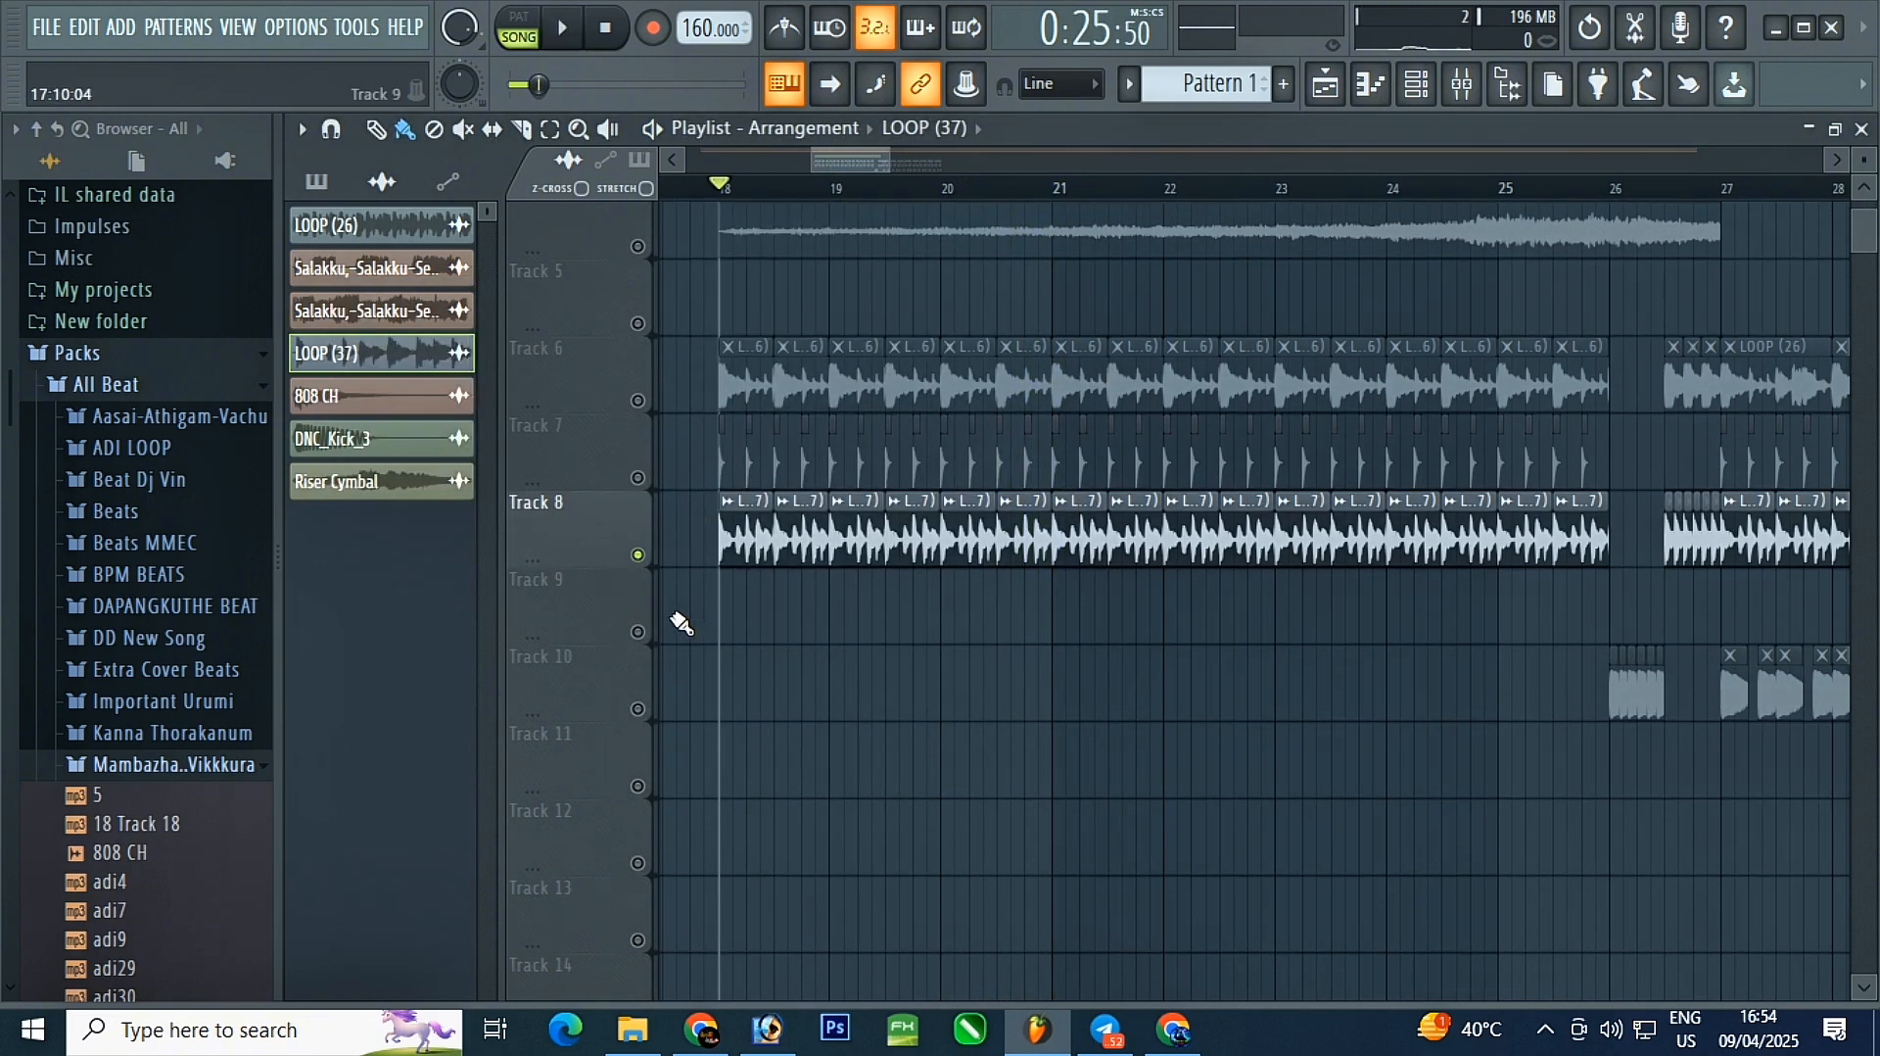
- Add the PL- 42 sample from the Mambazha..Vikkkura pack to Track 9 at bar 18, solo the track and play it
scroll(71, 808, down, 2)
click(112, 707)
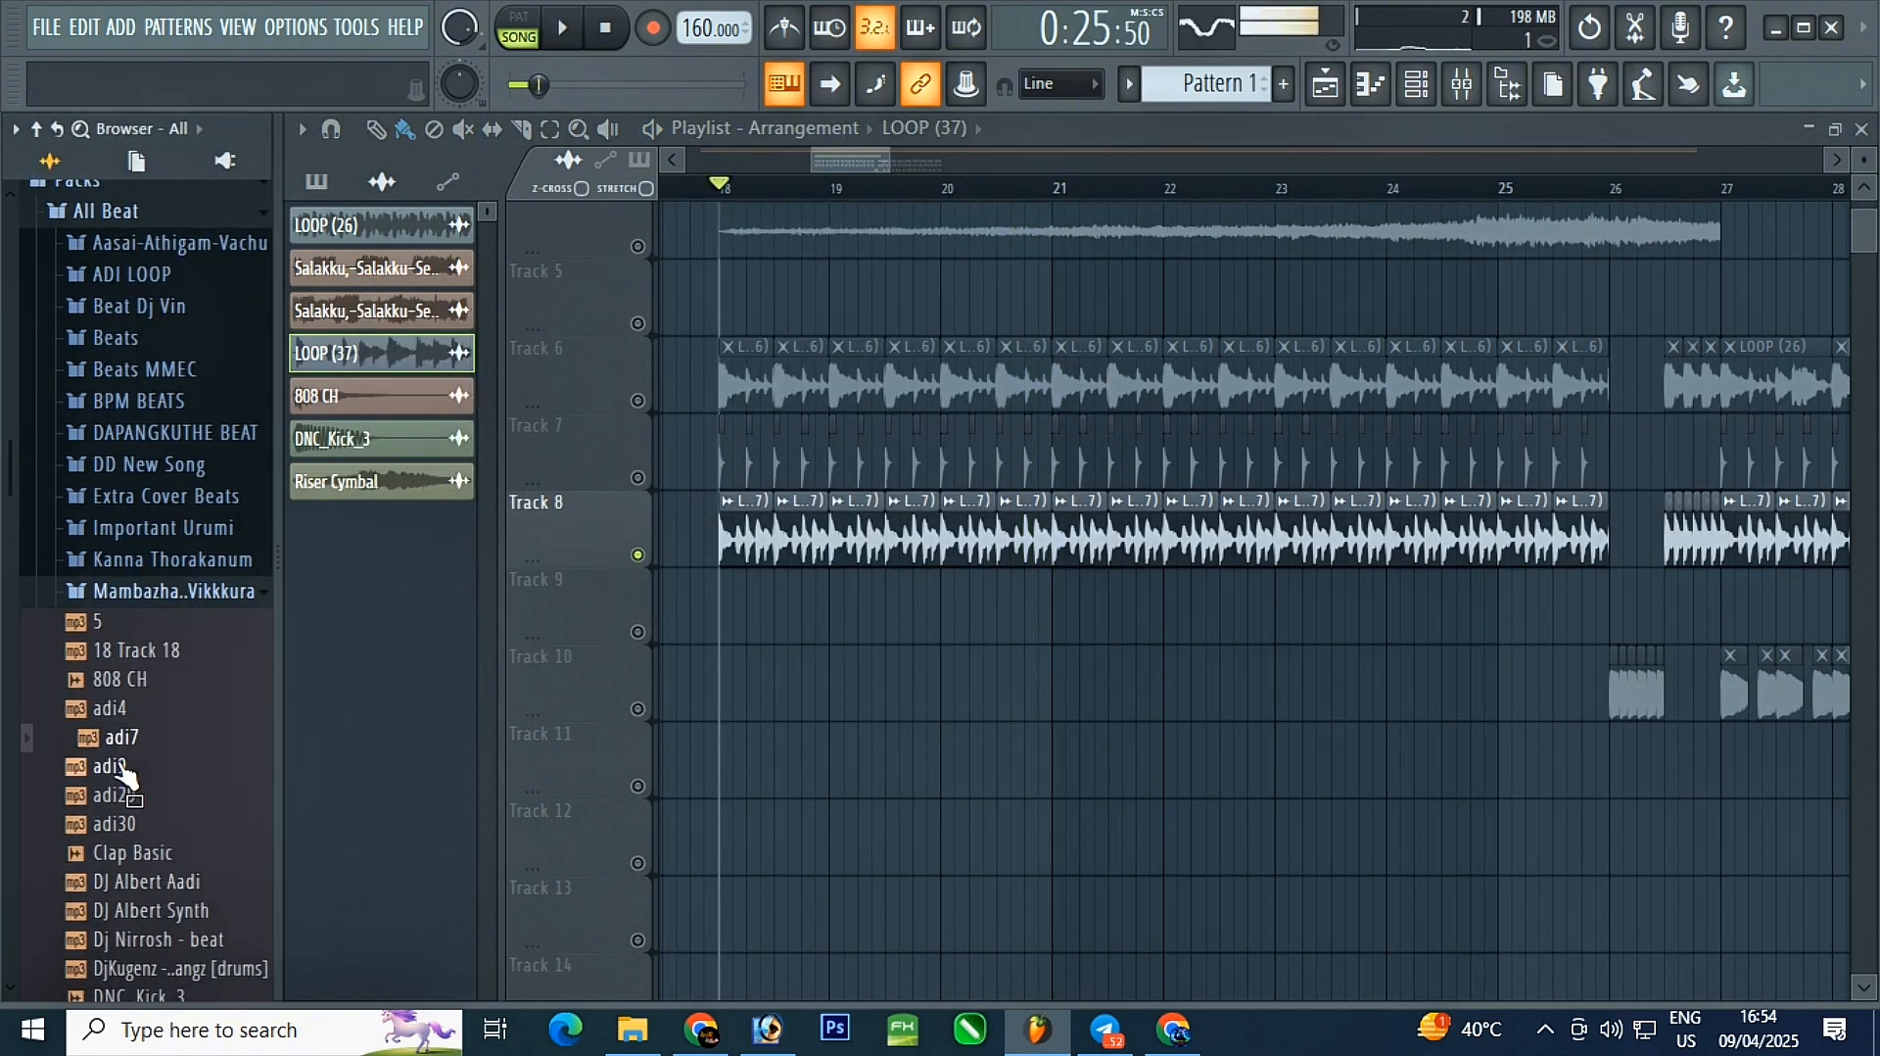
scroll(124, 773, down, 10)
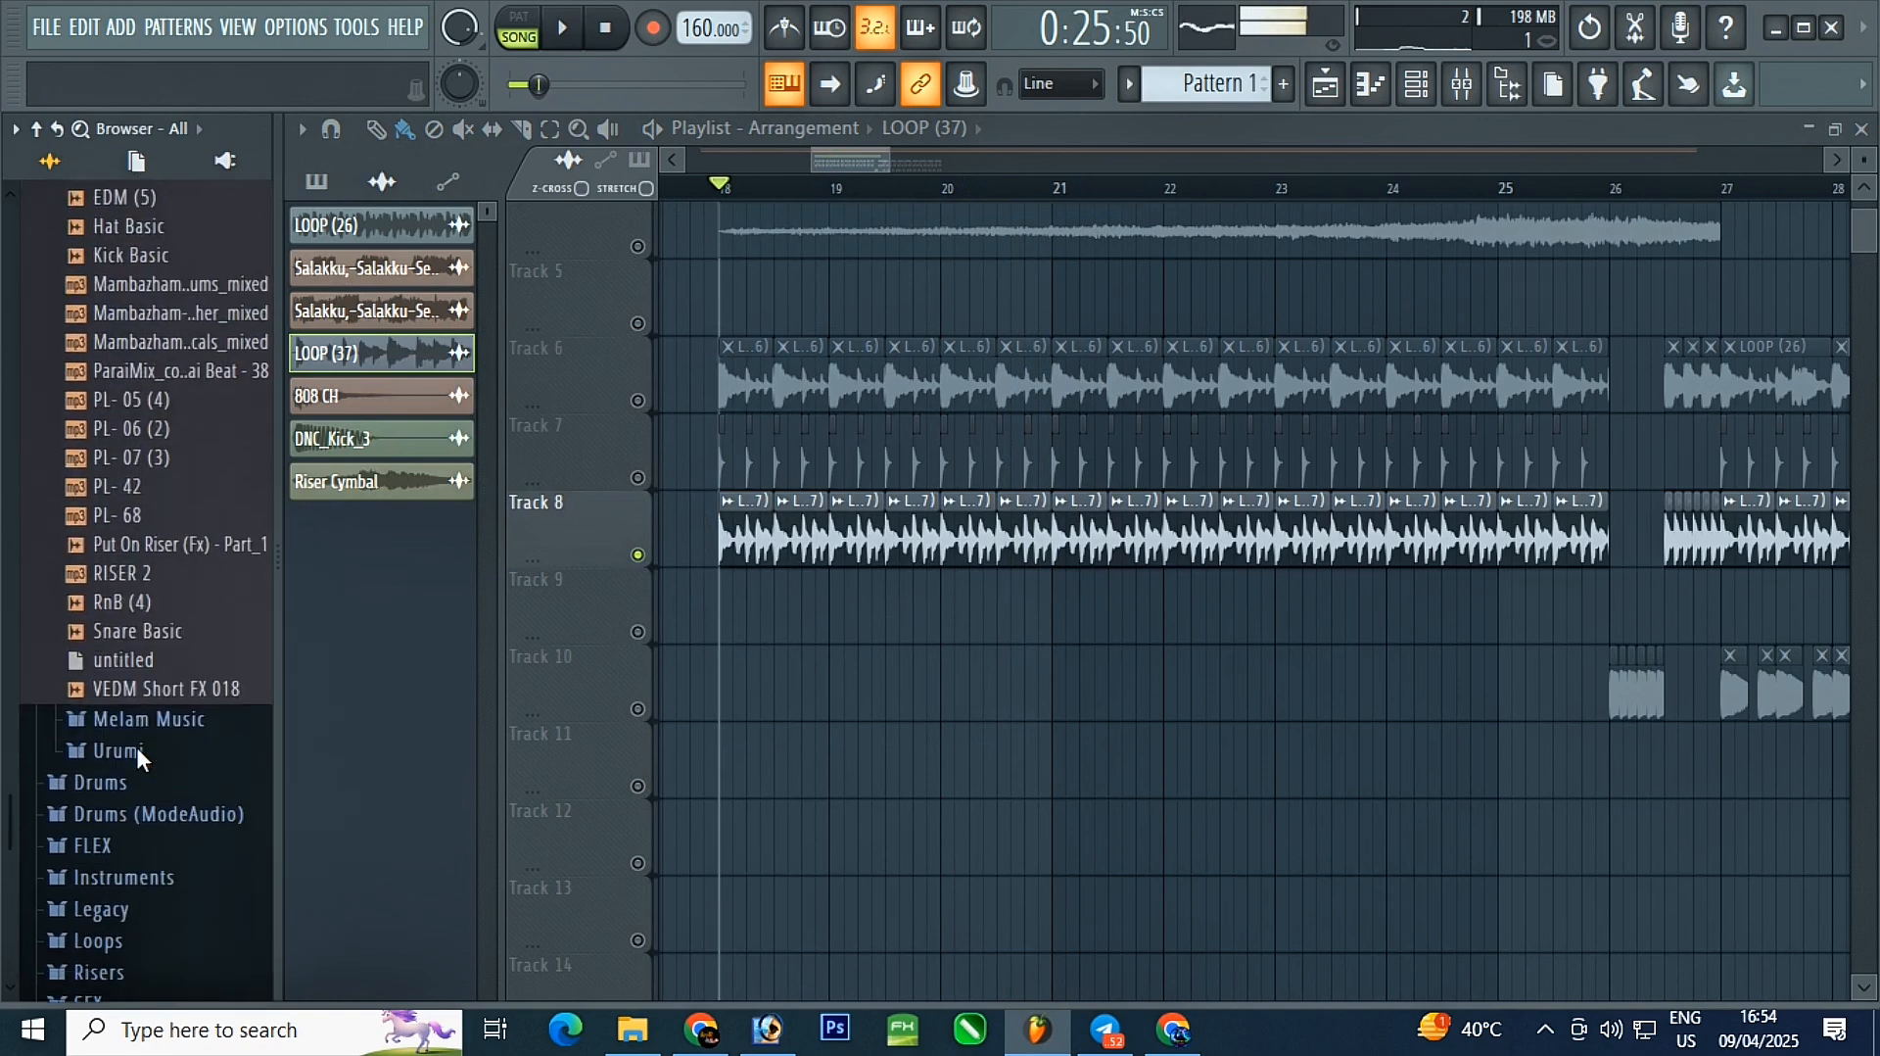
drag(135, 508, 140, 524)
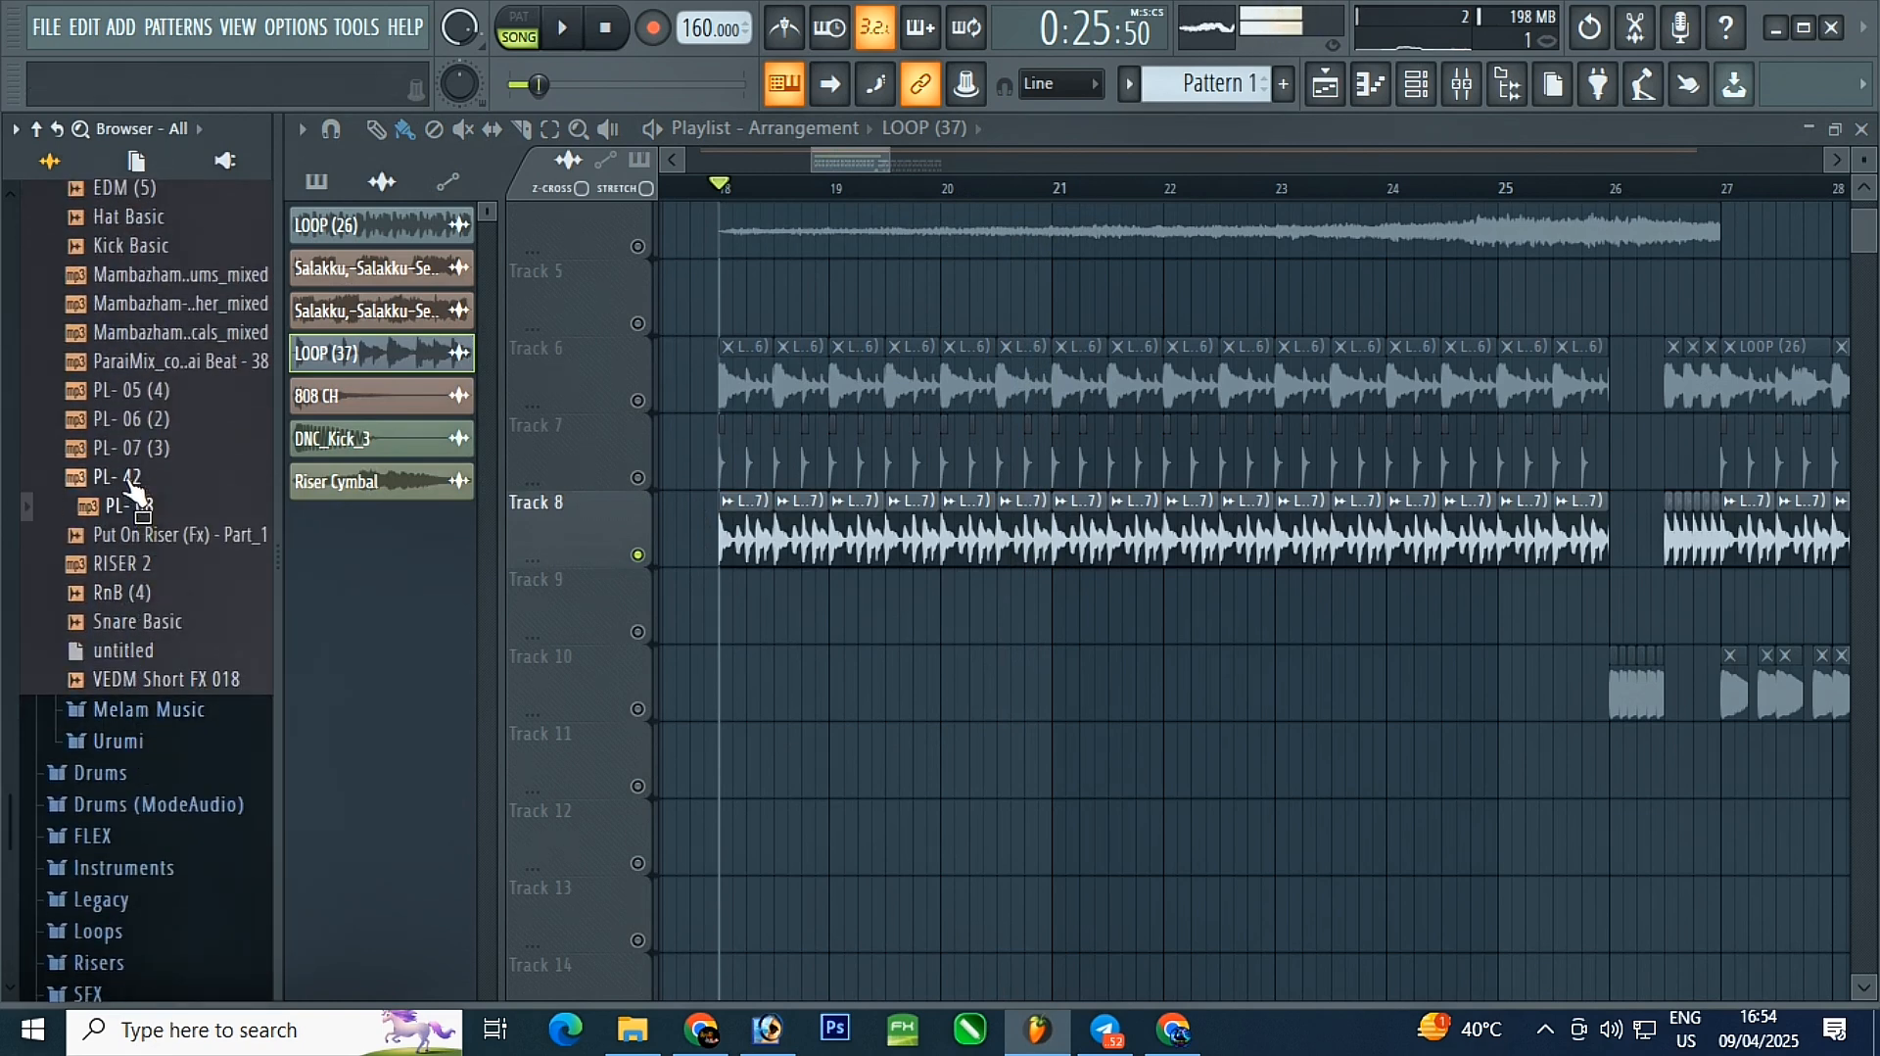
drag(132, 485, 744, 623)
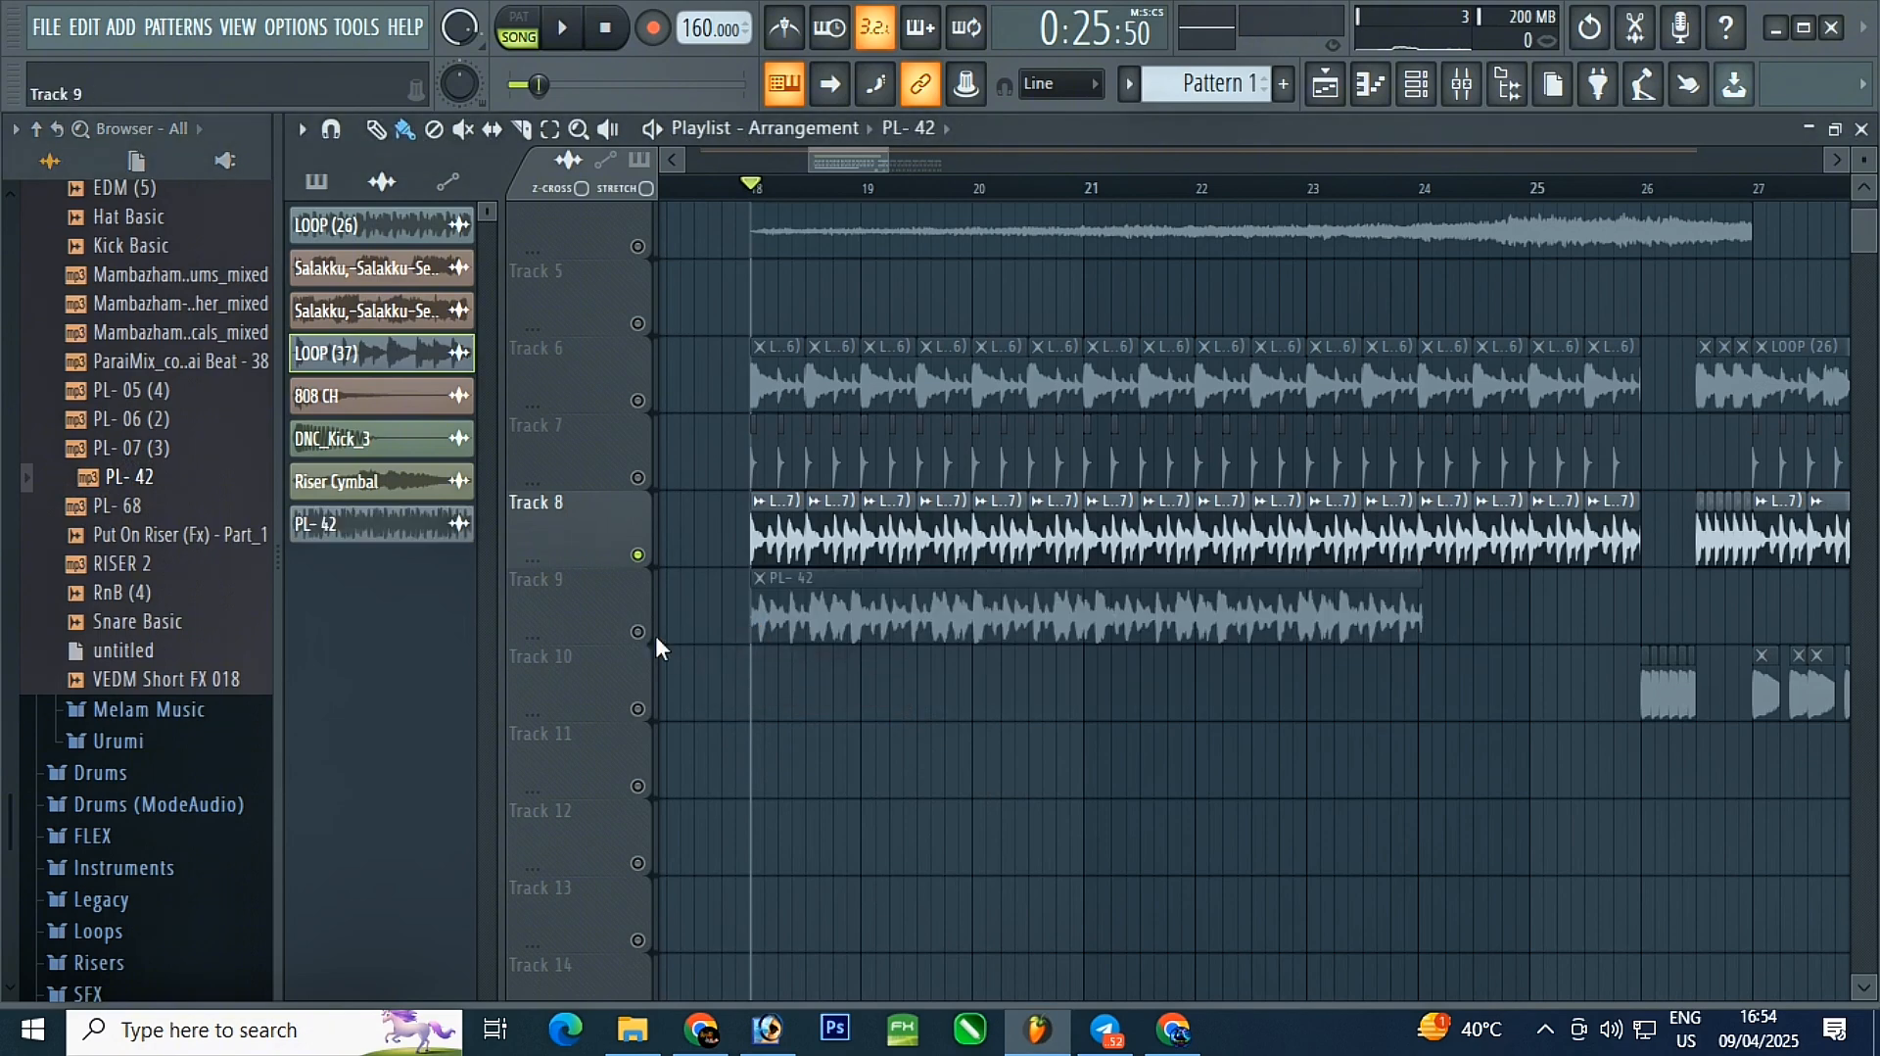
key(space)
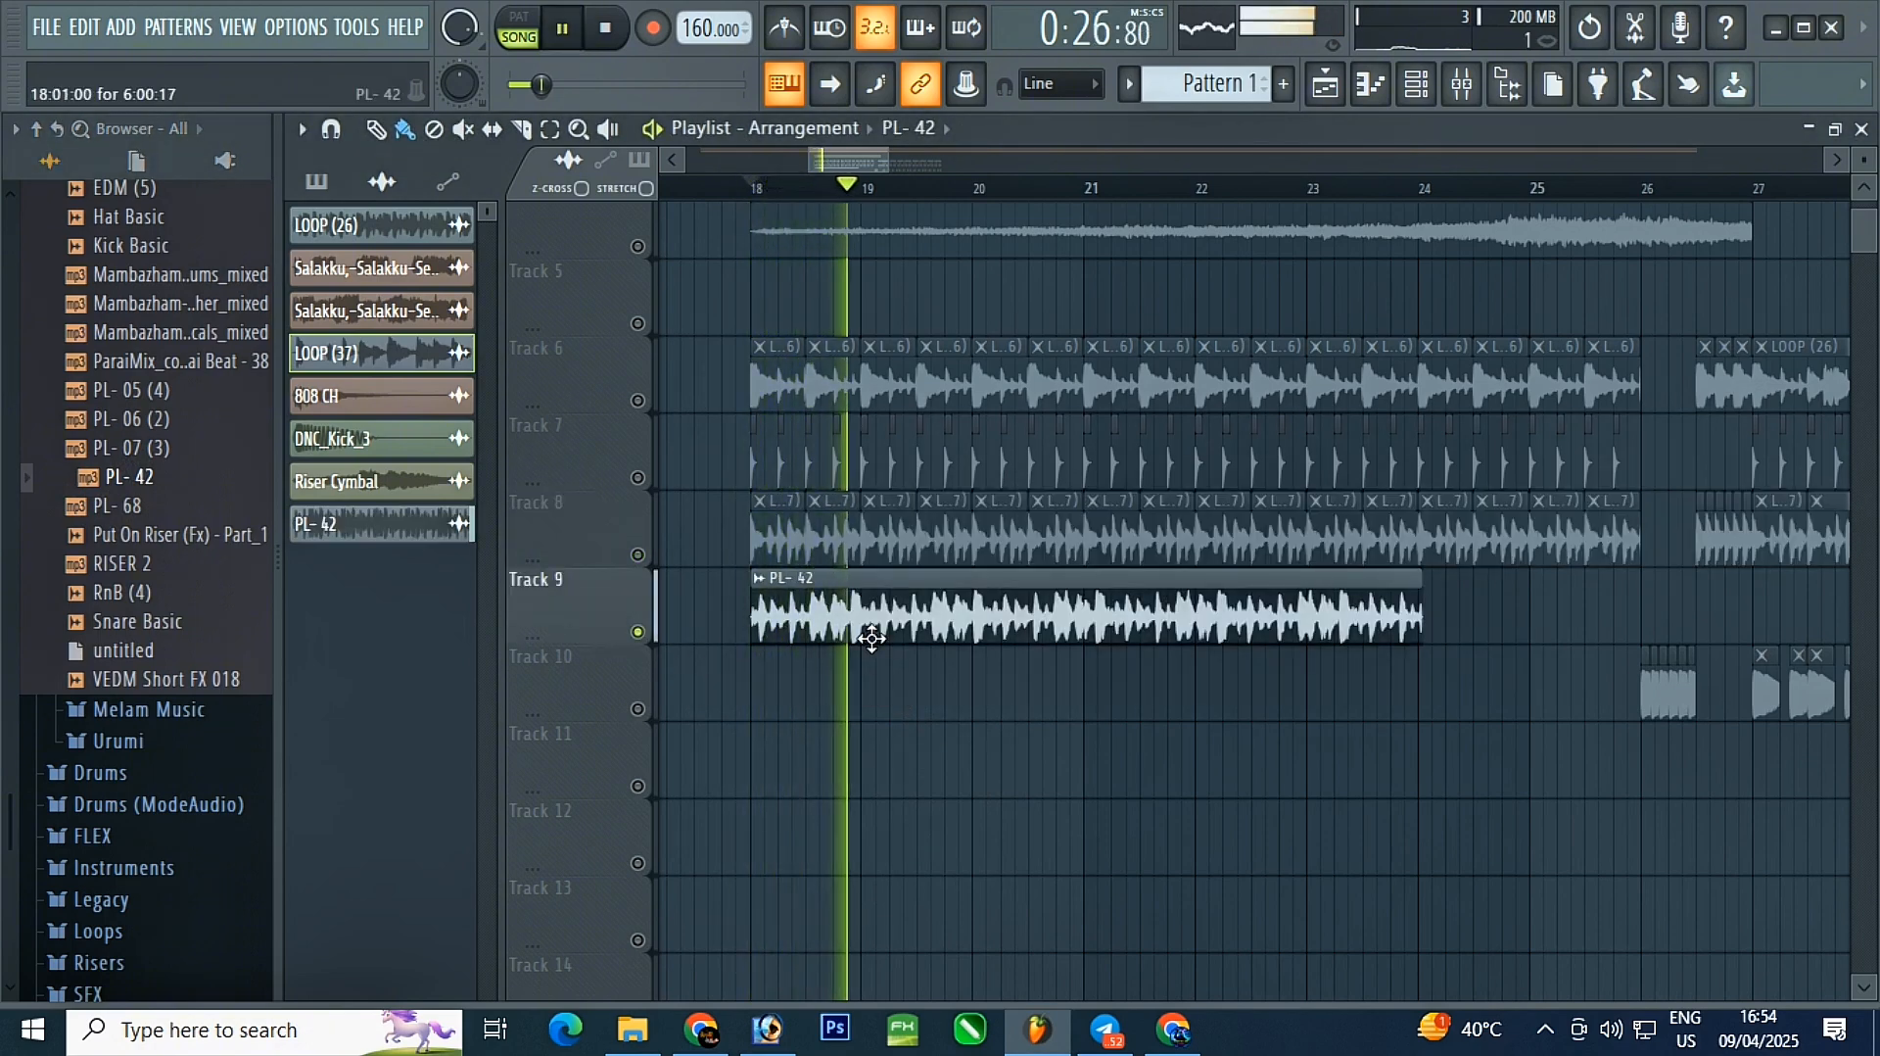
key(space)
- Shift the PL- 42 clip earlier so its main hit falls on bar 18, cut away the part before bar 18 and play it
drag(882, 629, 799, 639)
scroll(798, 639, up, 6)
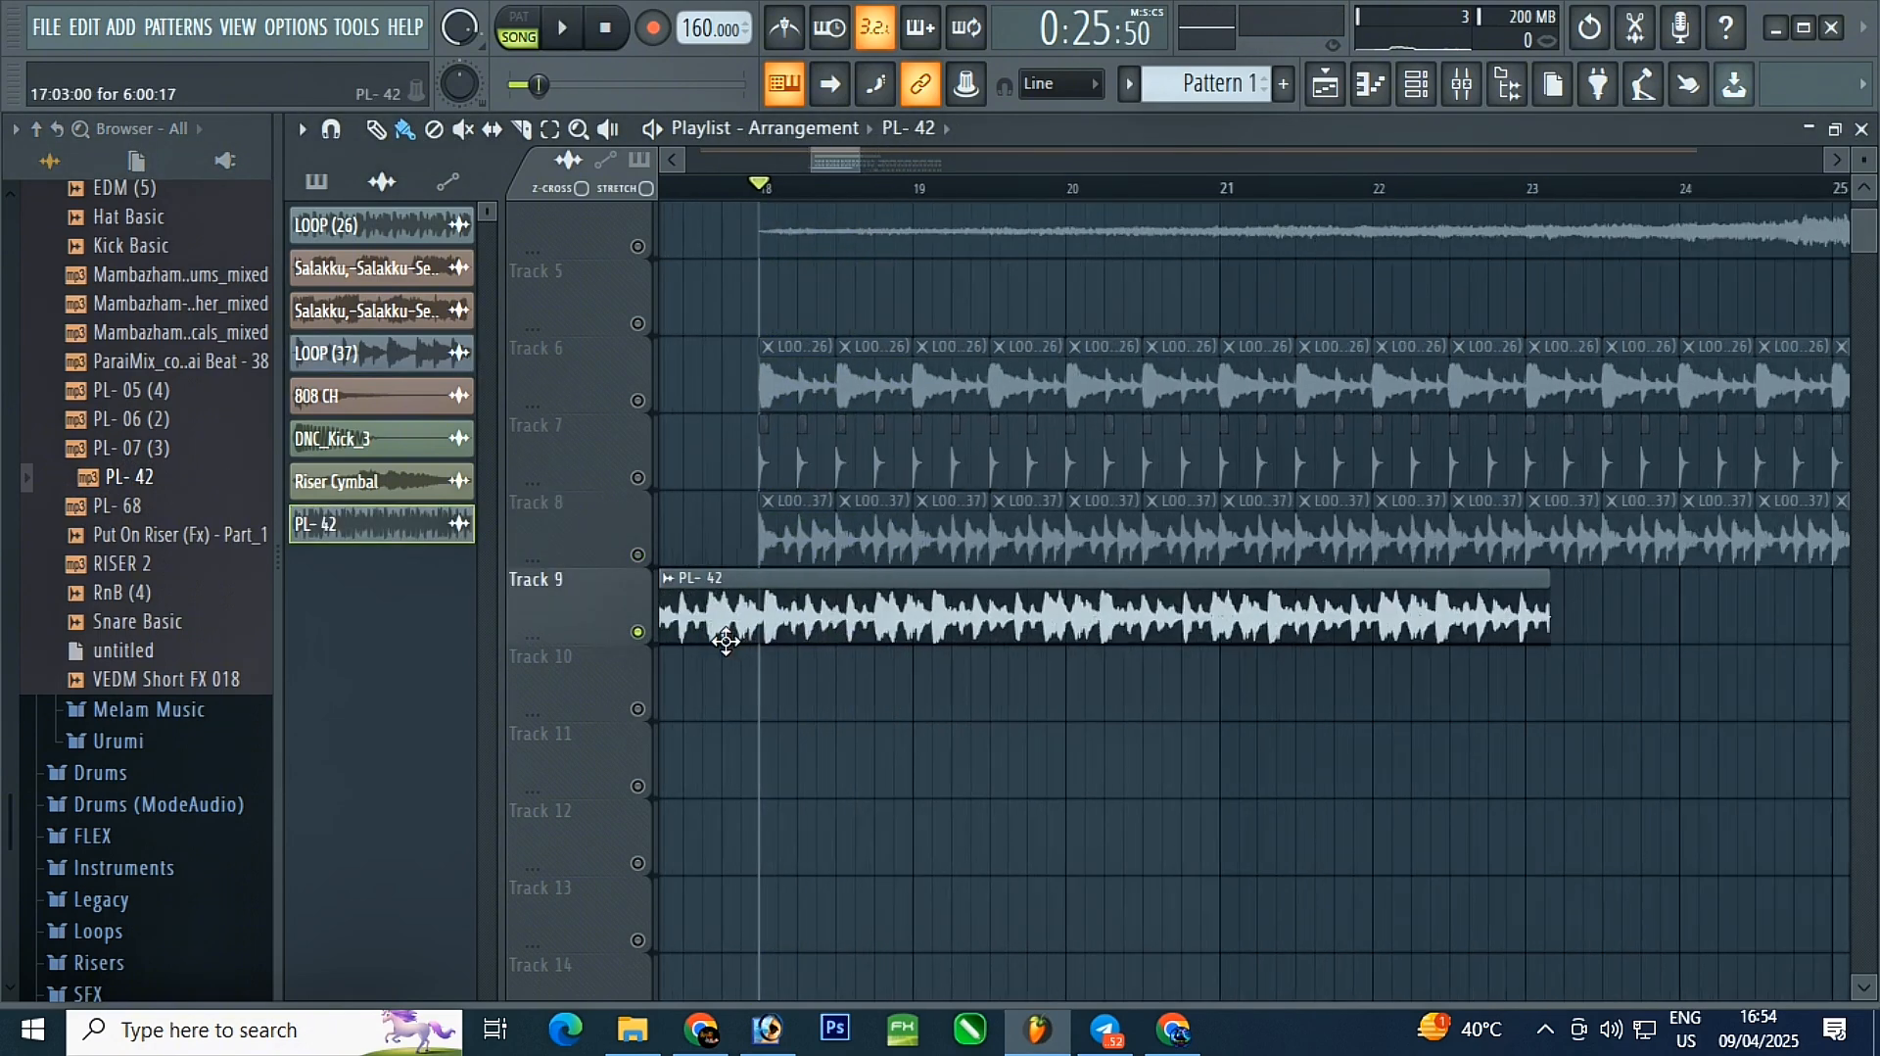
mouse_move(962, 629)
mouse_down()
mouse_move(1008, 629)
mouse_move(931, 630)
mouse_up()
key(space)
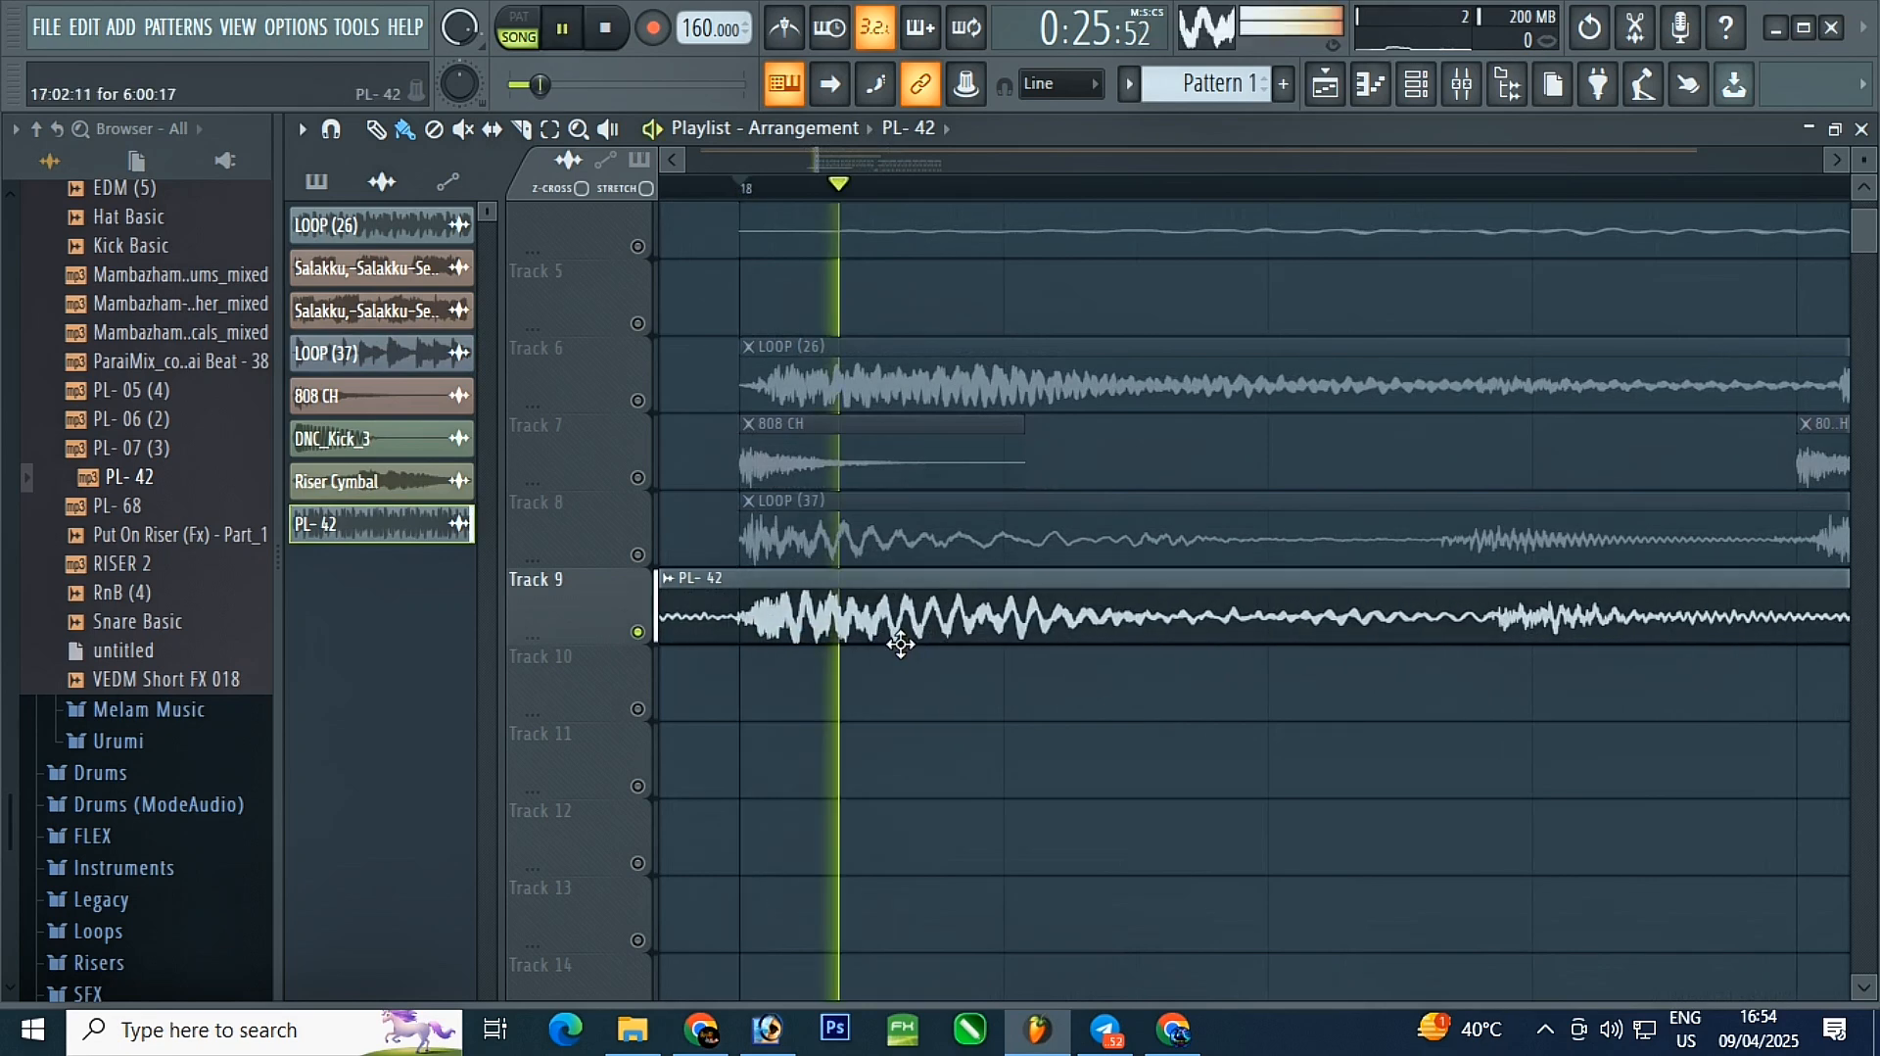
key(space)
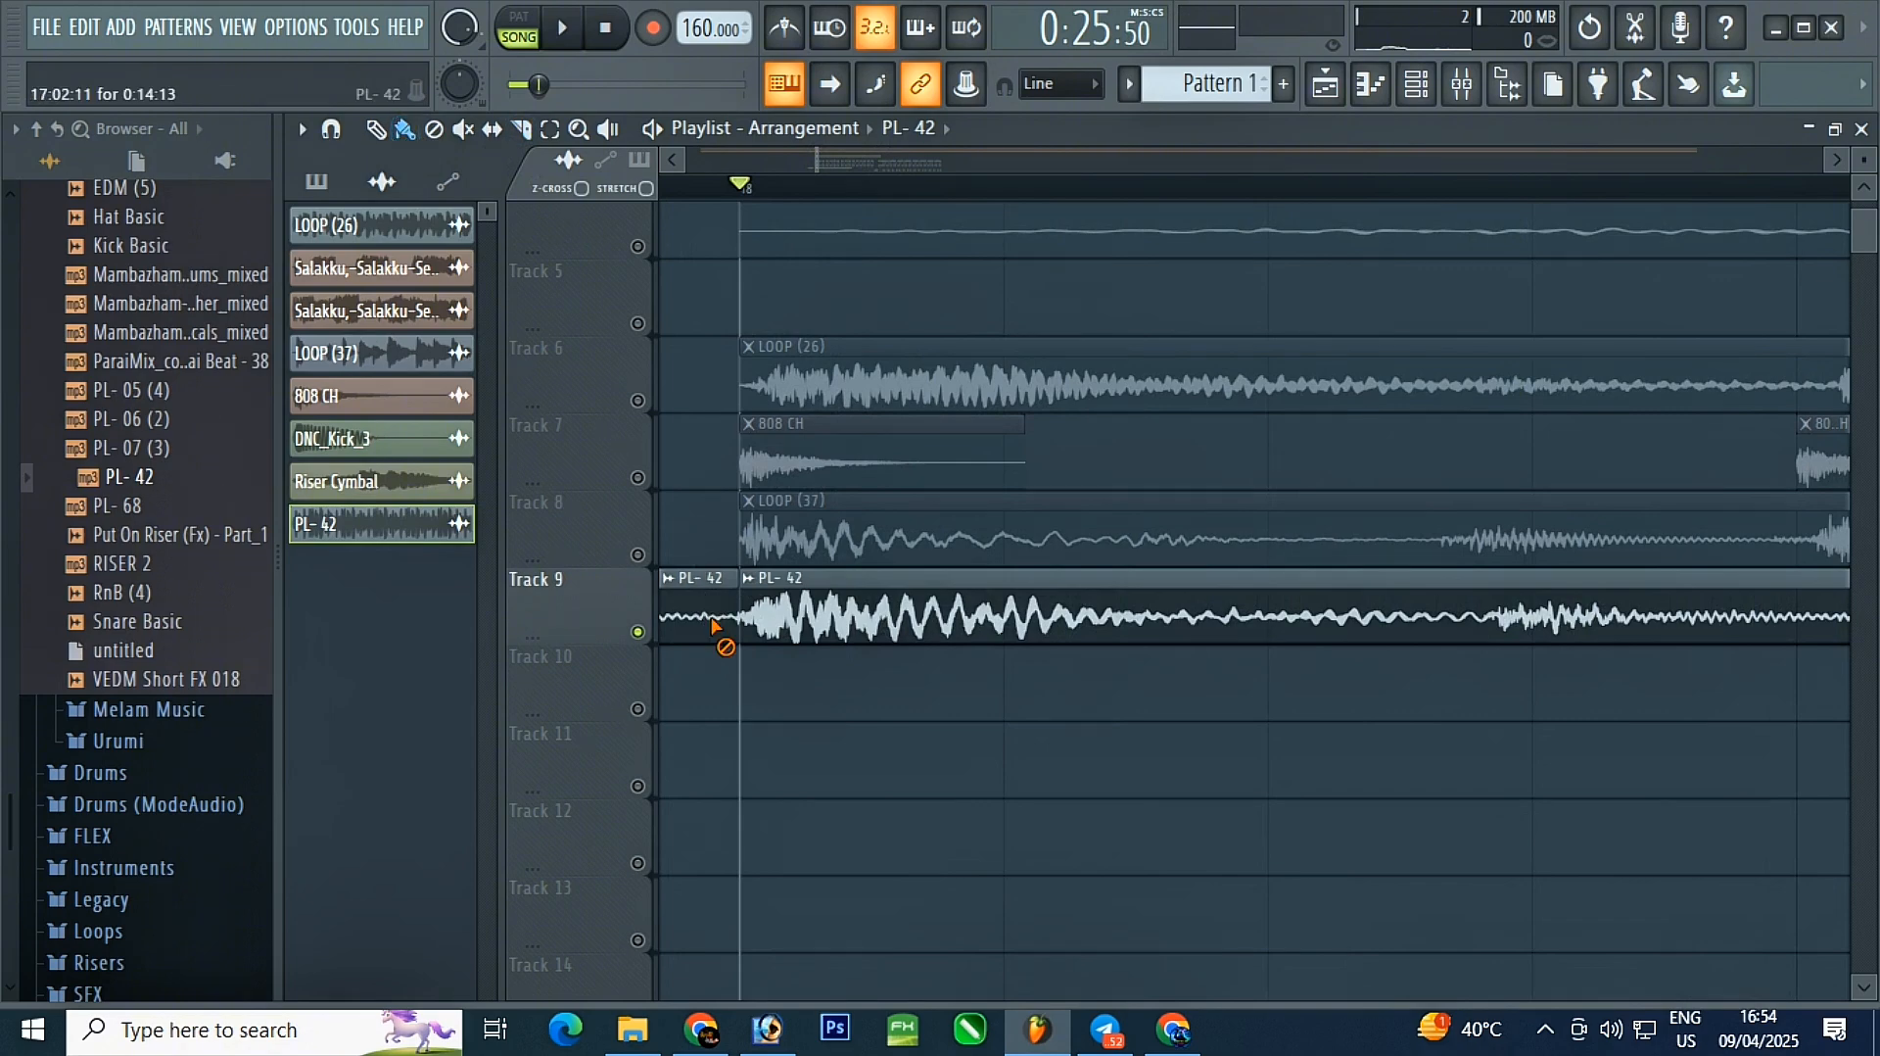
ctrl+scroll(598, 628, down, 6)
key(space)
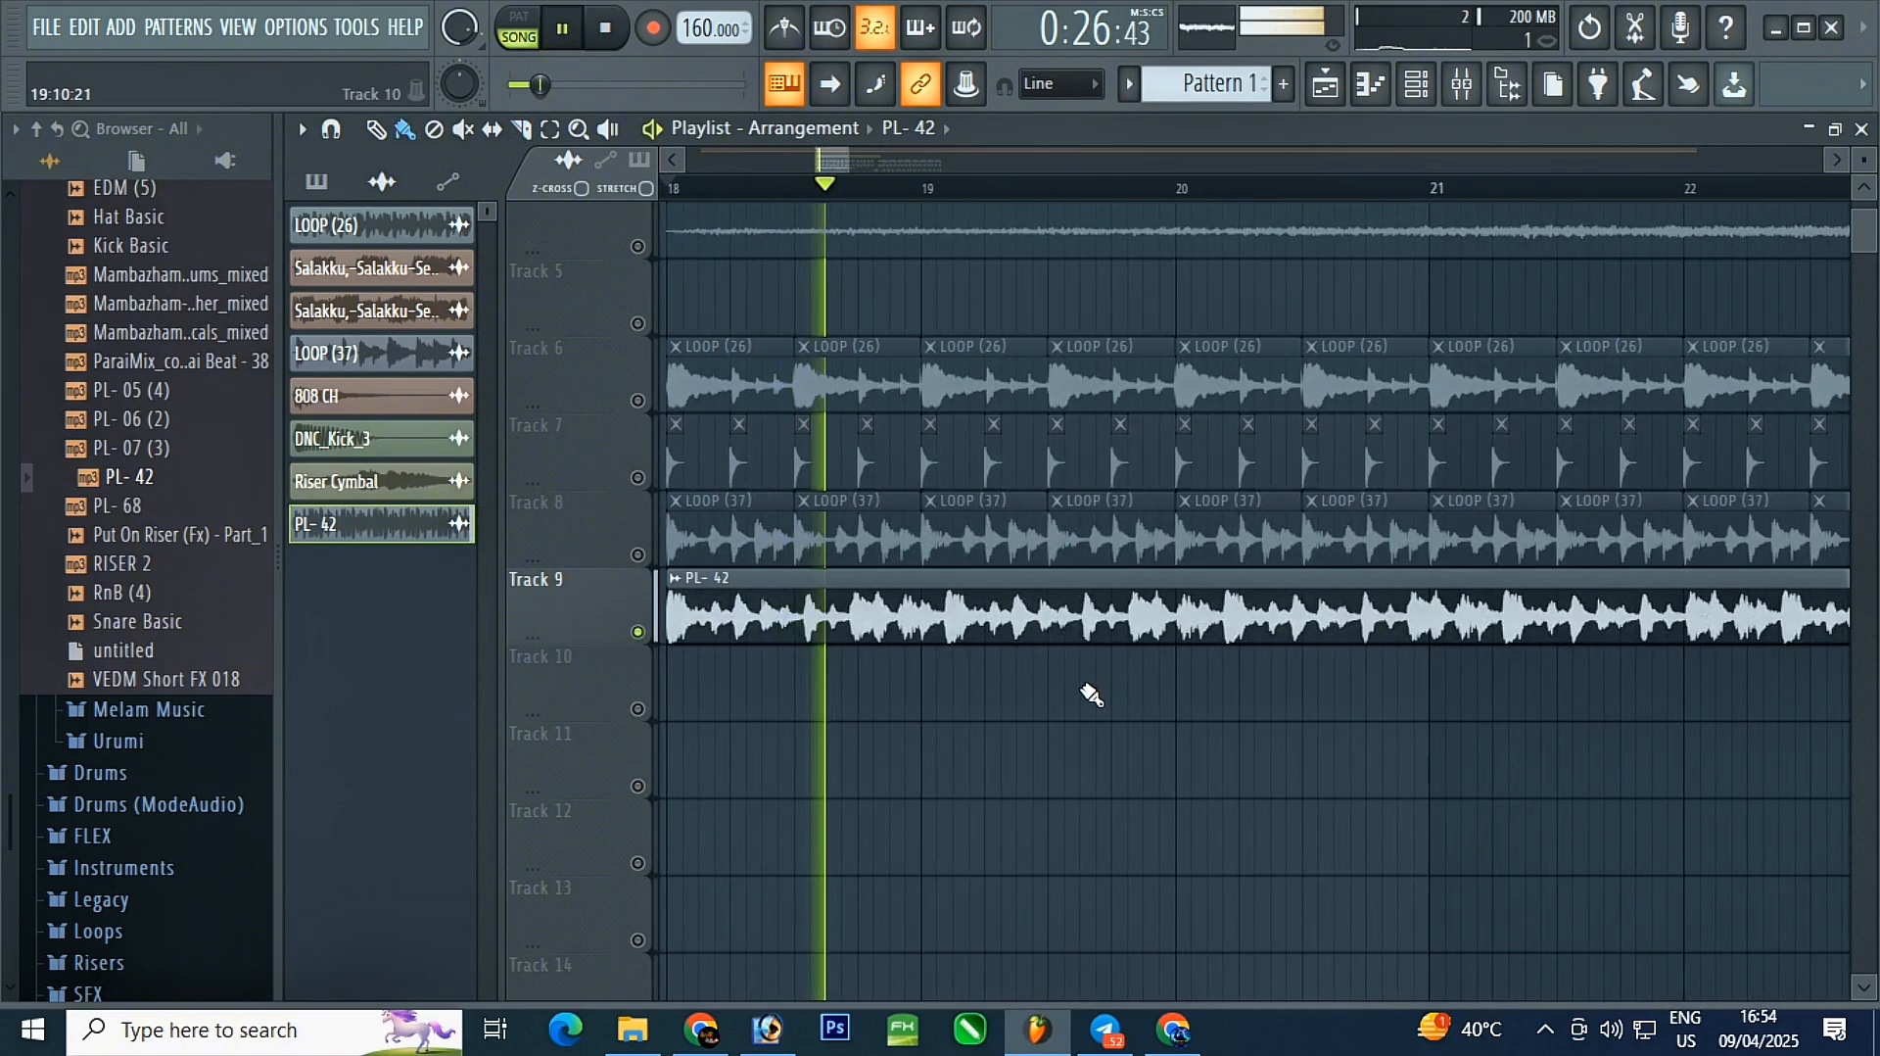
- Slice the PL- 42 clip just past bar 19, delete the remainder and stretch the kept part to exactly one bar
ctrl+scroll(861, 575, up, 8)
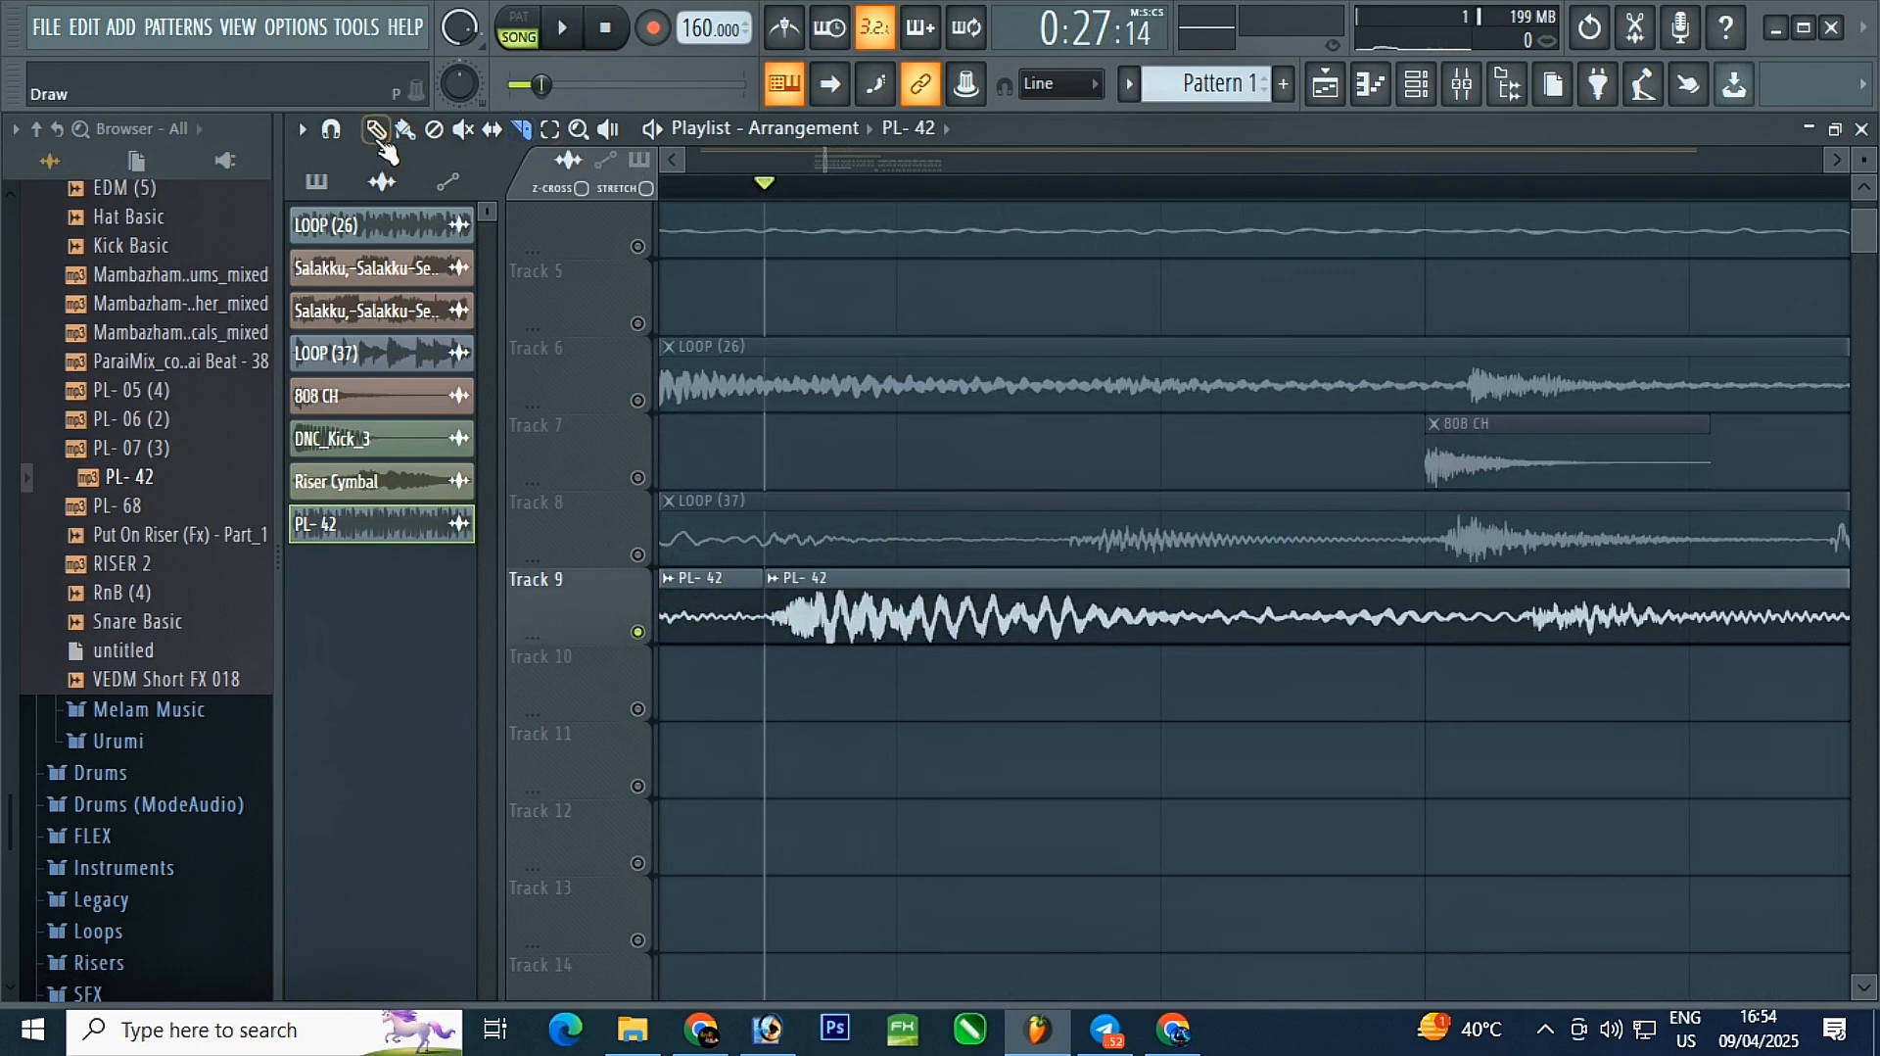
right_click(868, 619)
scroll(978, 628, left, 2)
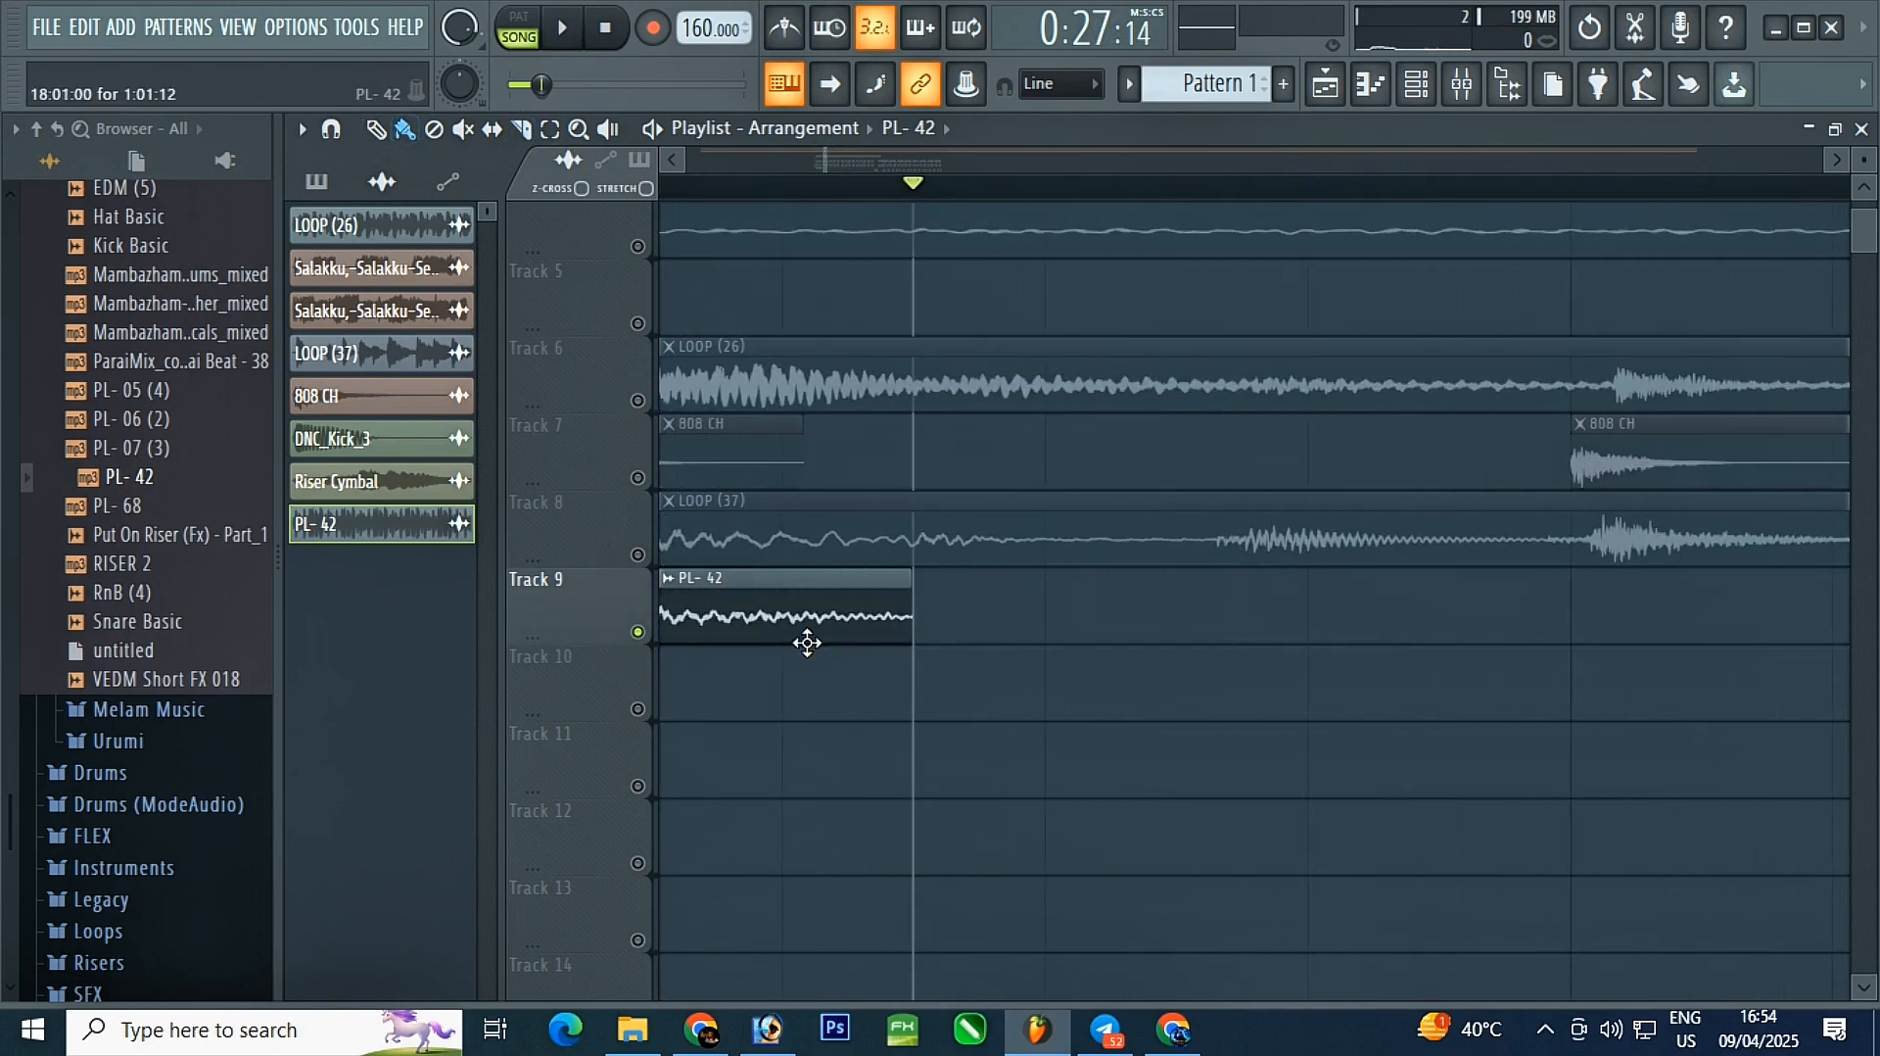
key(ctrl+z)
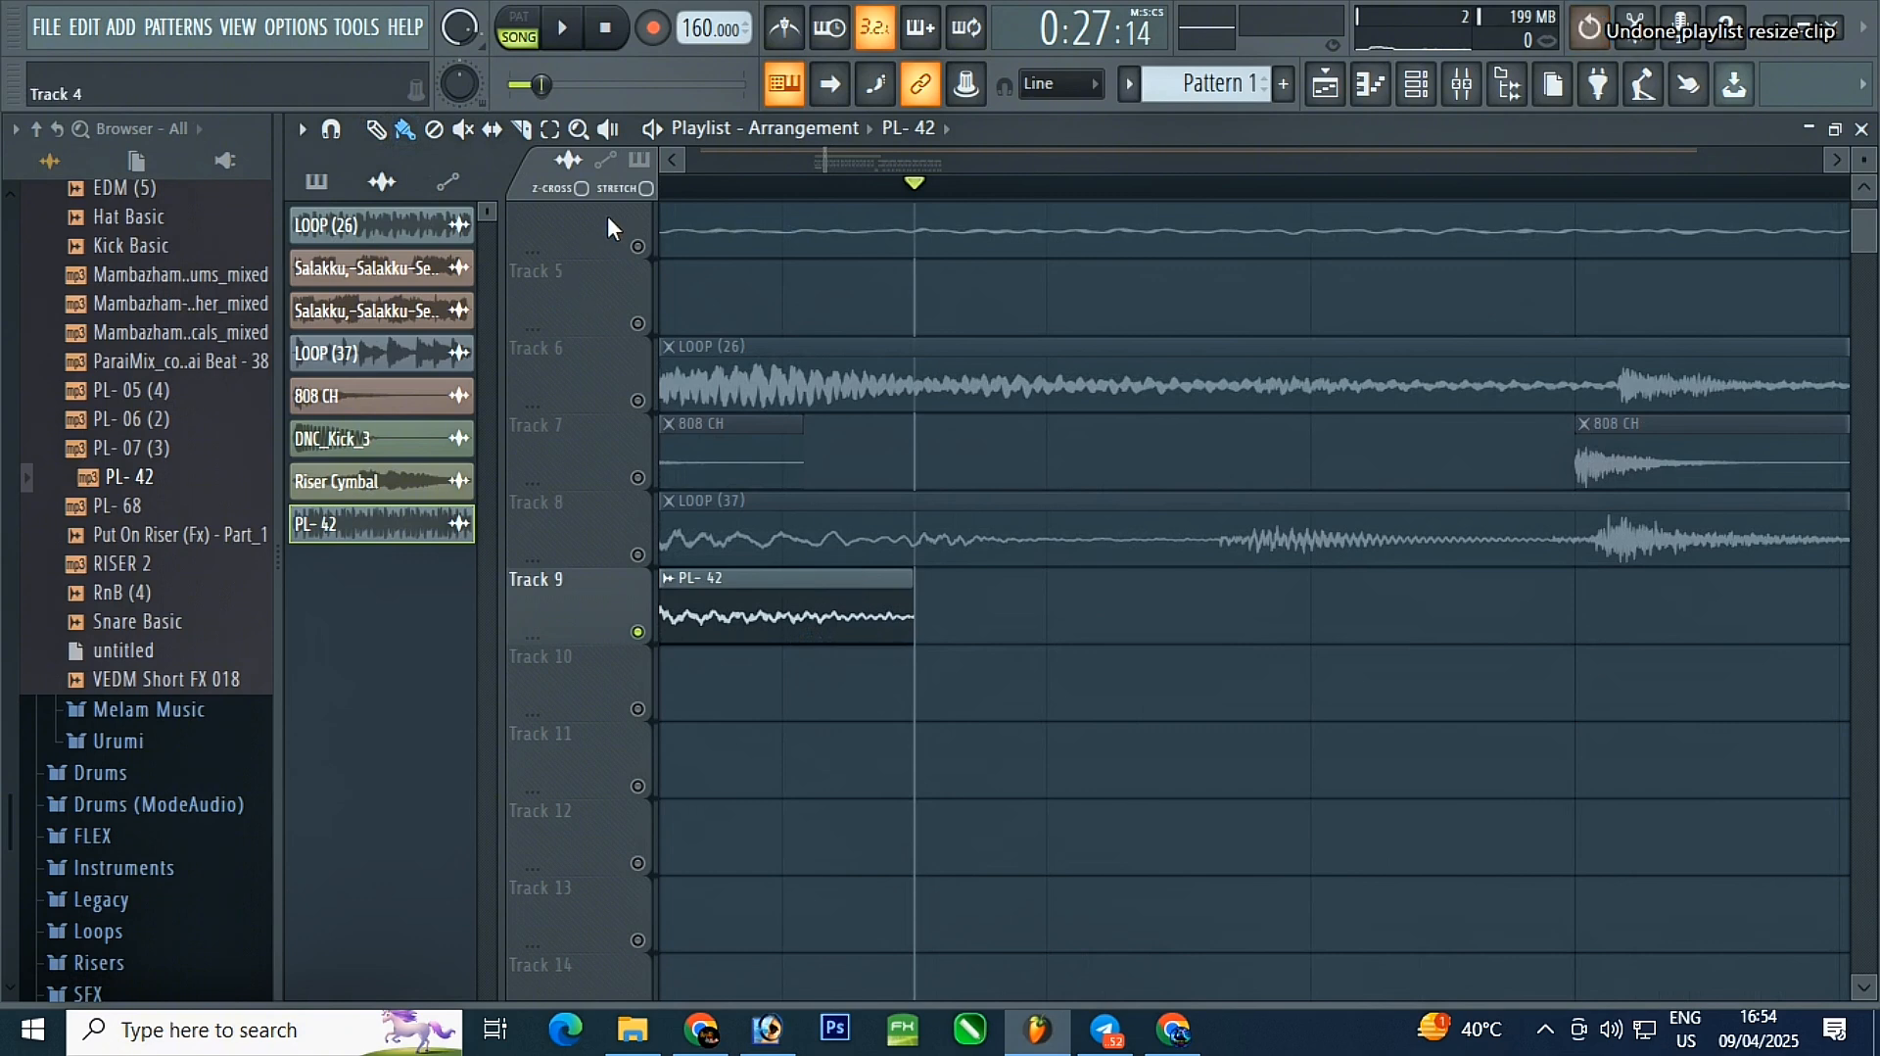
drag(909, 613, 1571, 643)
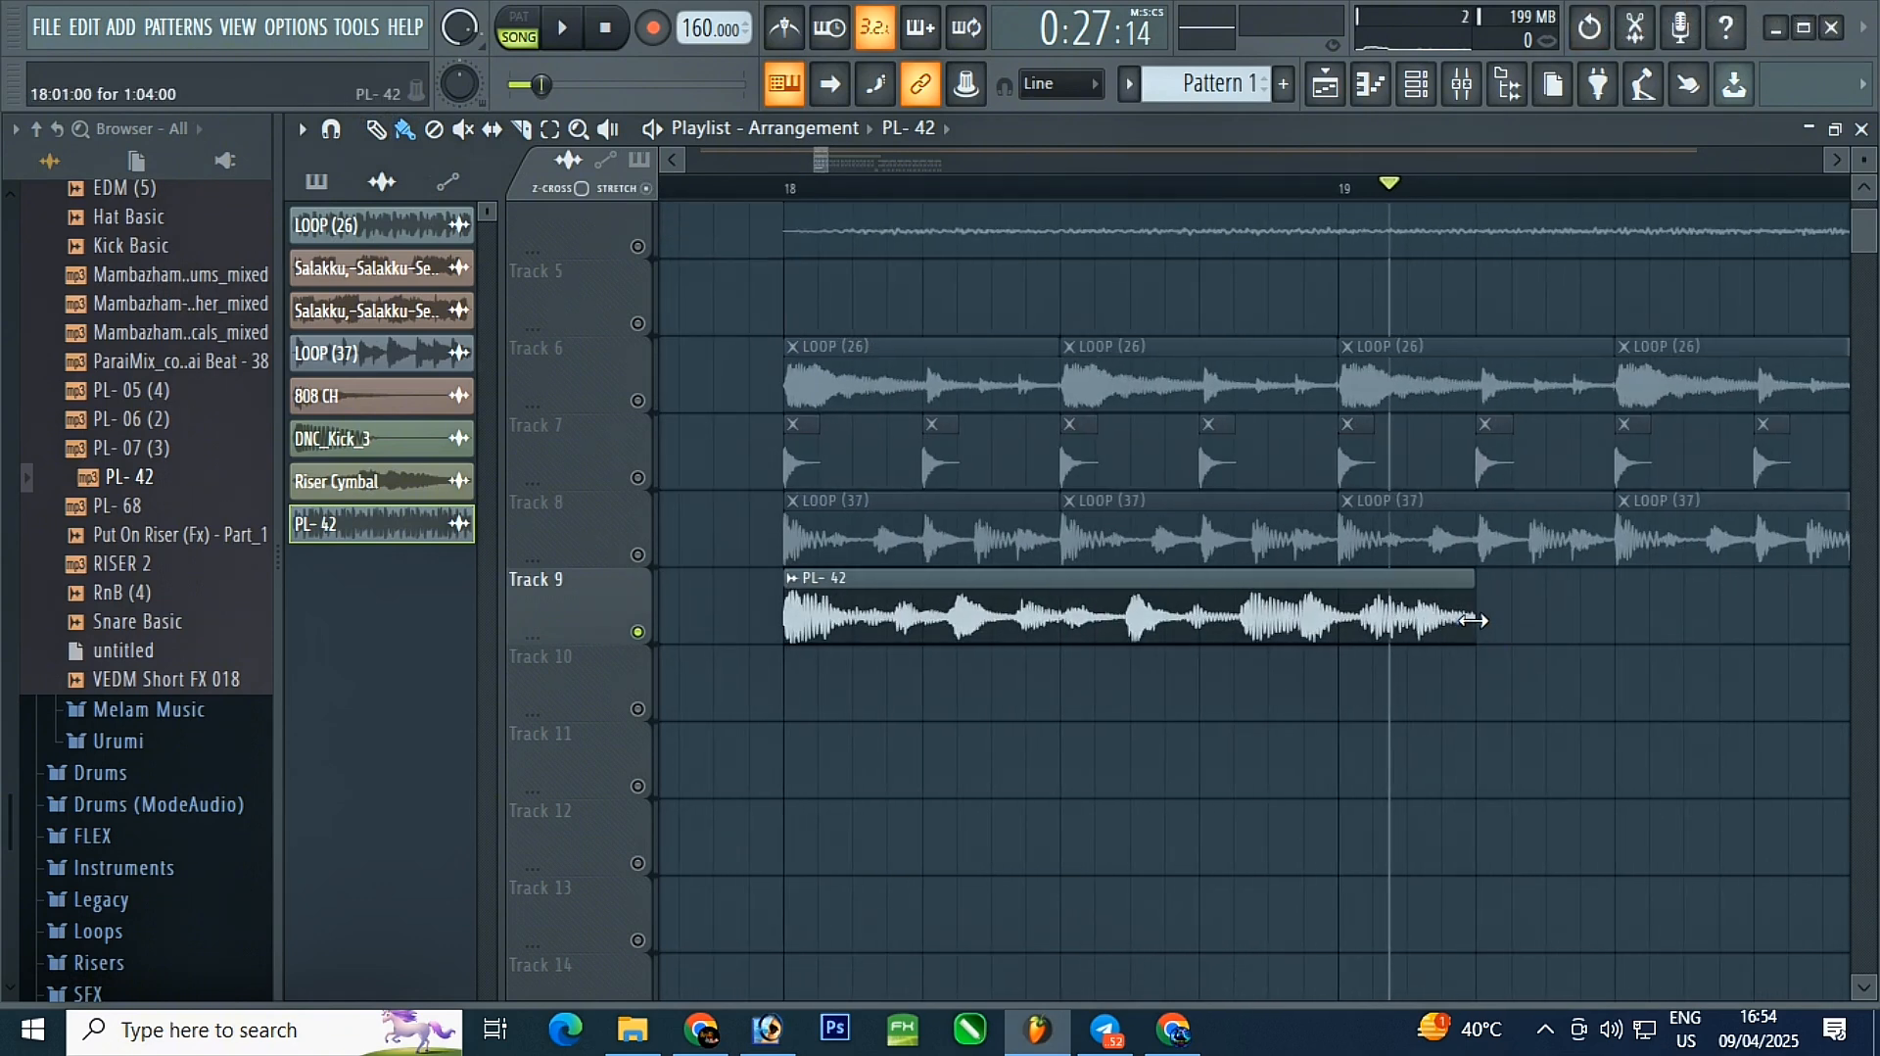
drag(1474, 620, 1342, 629)
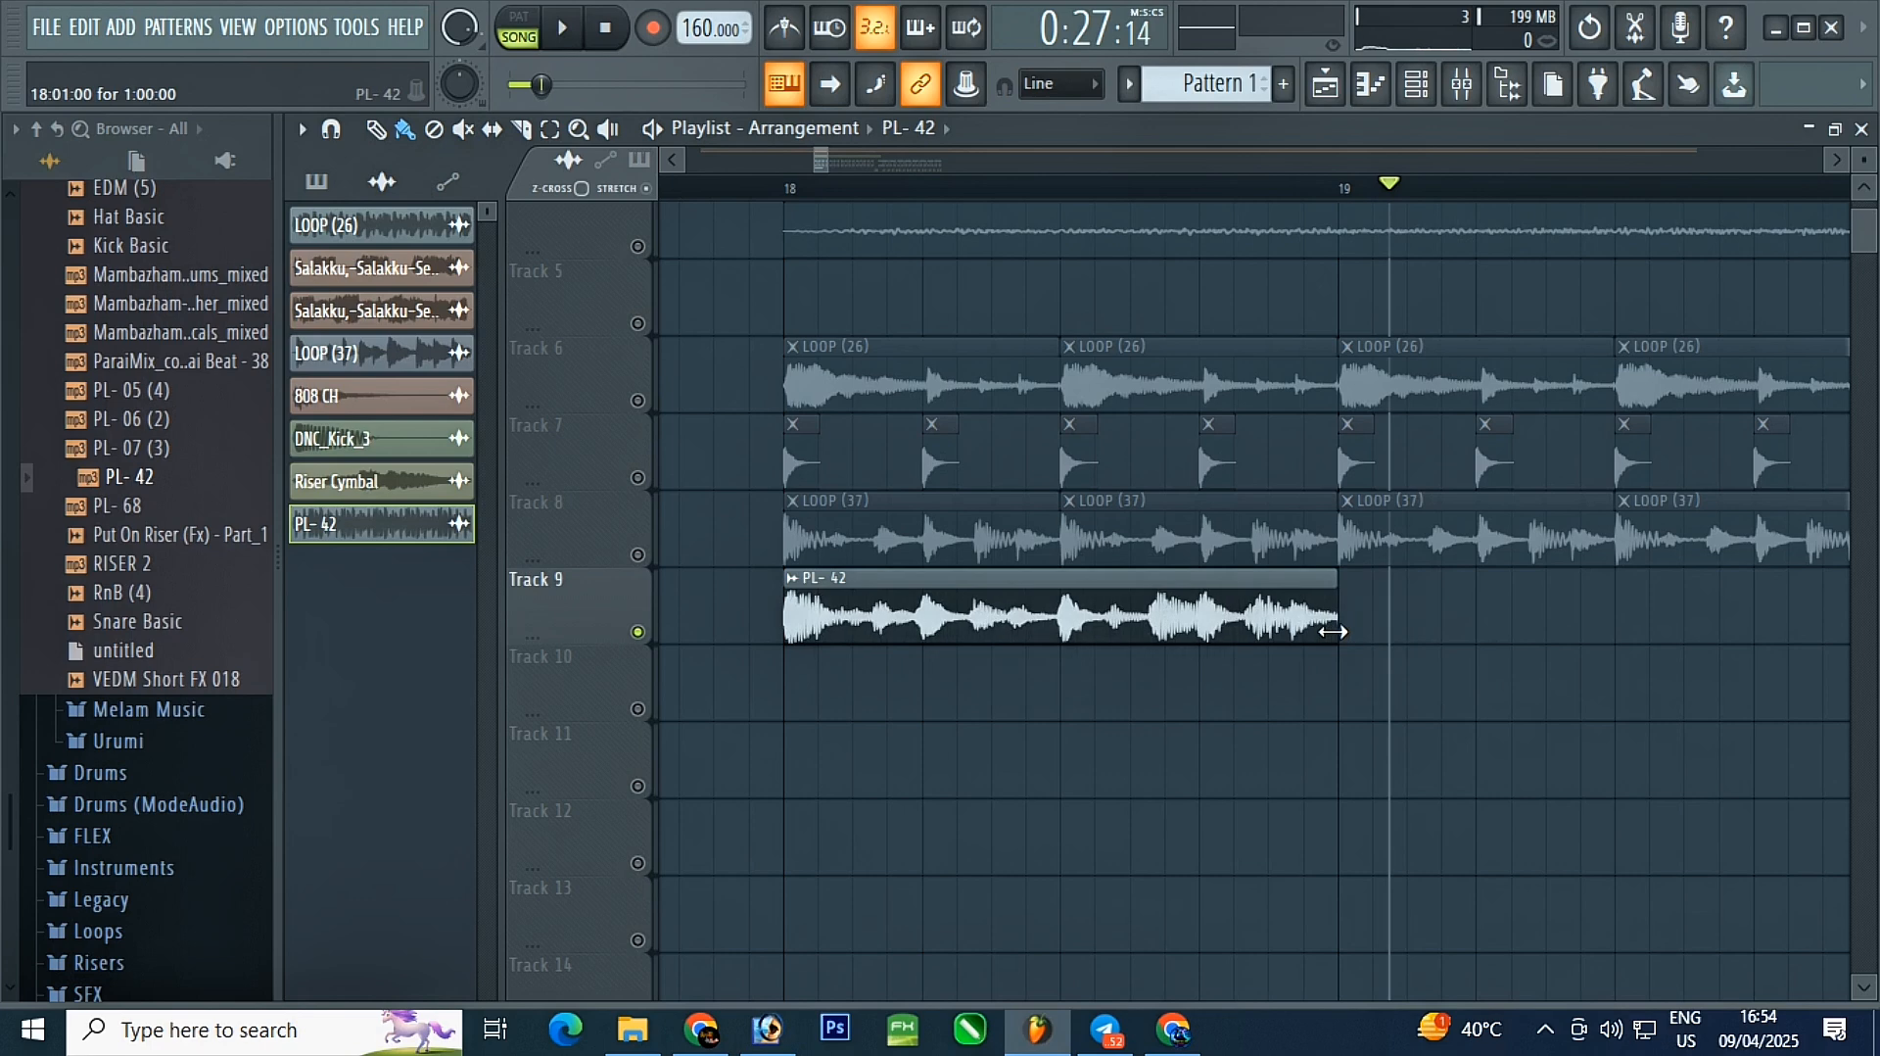
- Play the one-bar PL- 42 clip from bar 18 several times to check its timing
click(794, 191)
key(space)
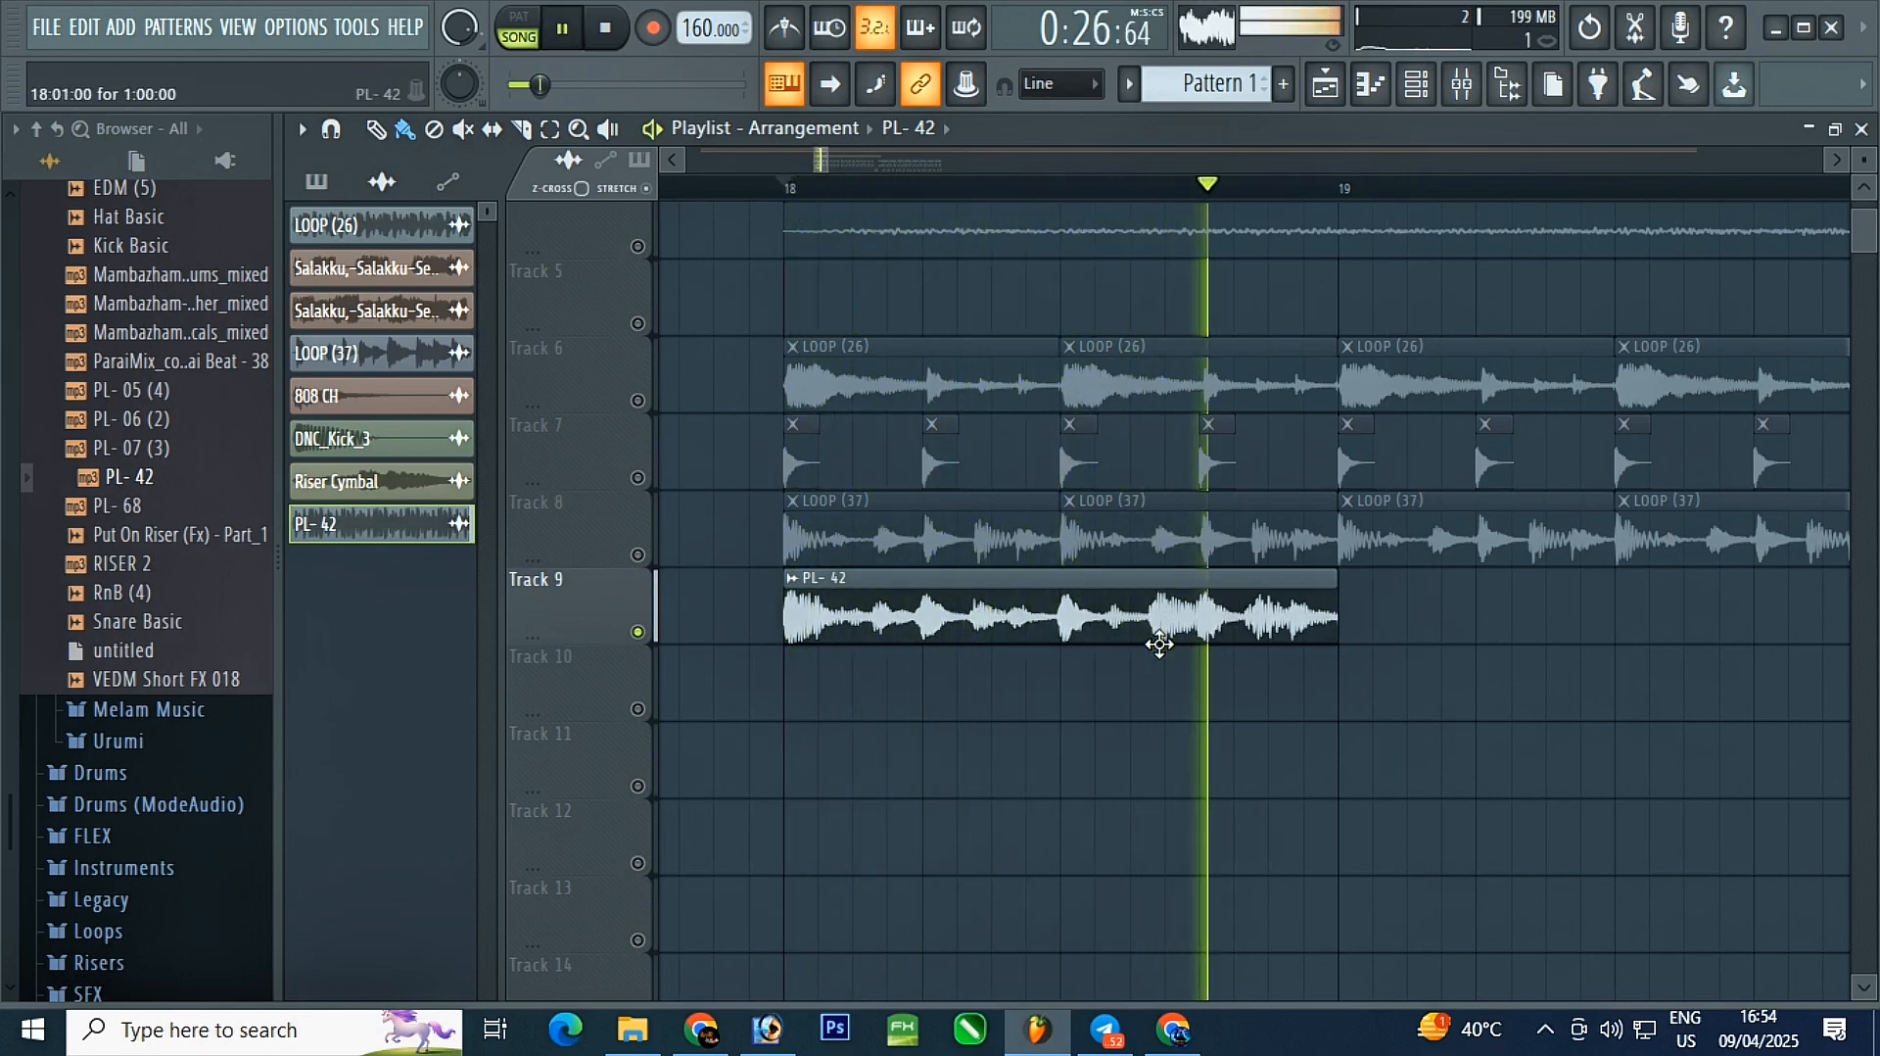
key(space)
key(space)
scroll(780, 656, down, 4)
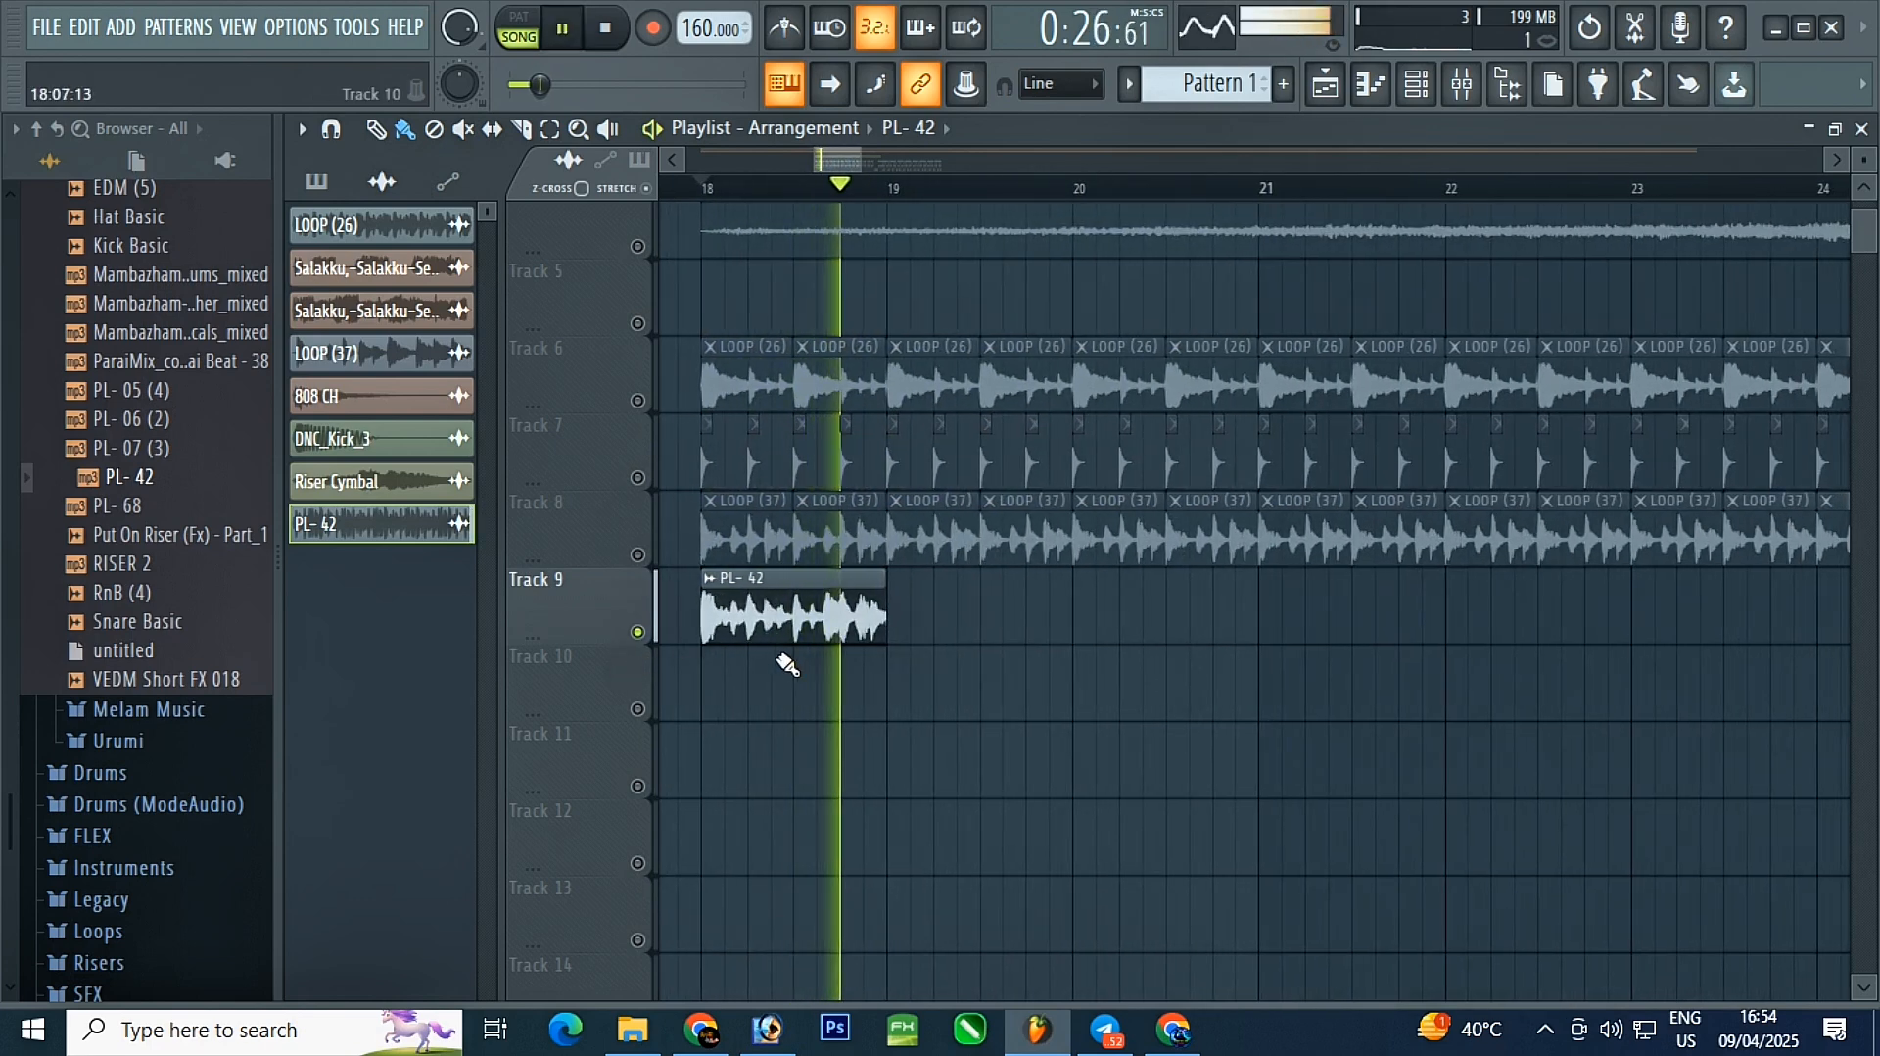
key(space)
key(space)
- Split the PL- 42 clip in half, replace its first half with a copy of the second half and play the result
scroll(784, 627, up, 2)
key(space)
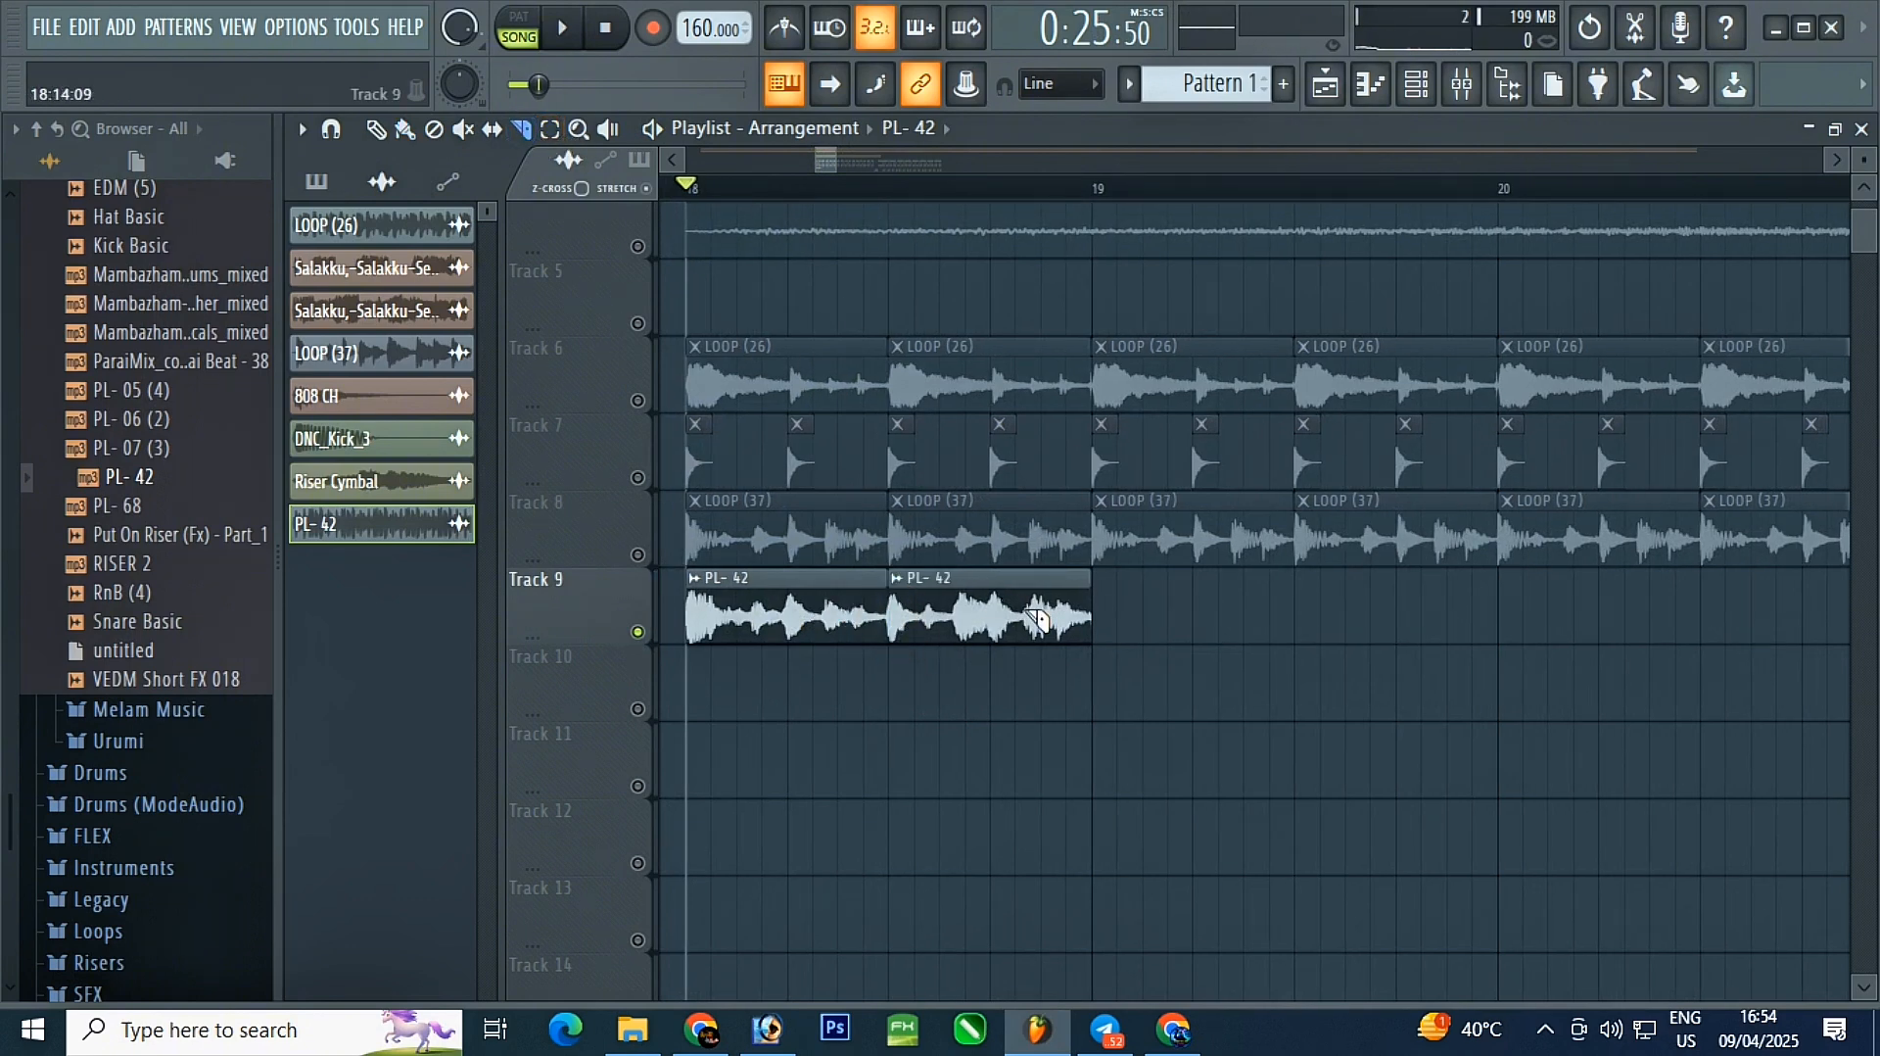
right_click(797, 627)
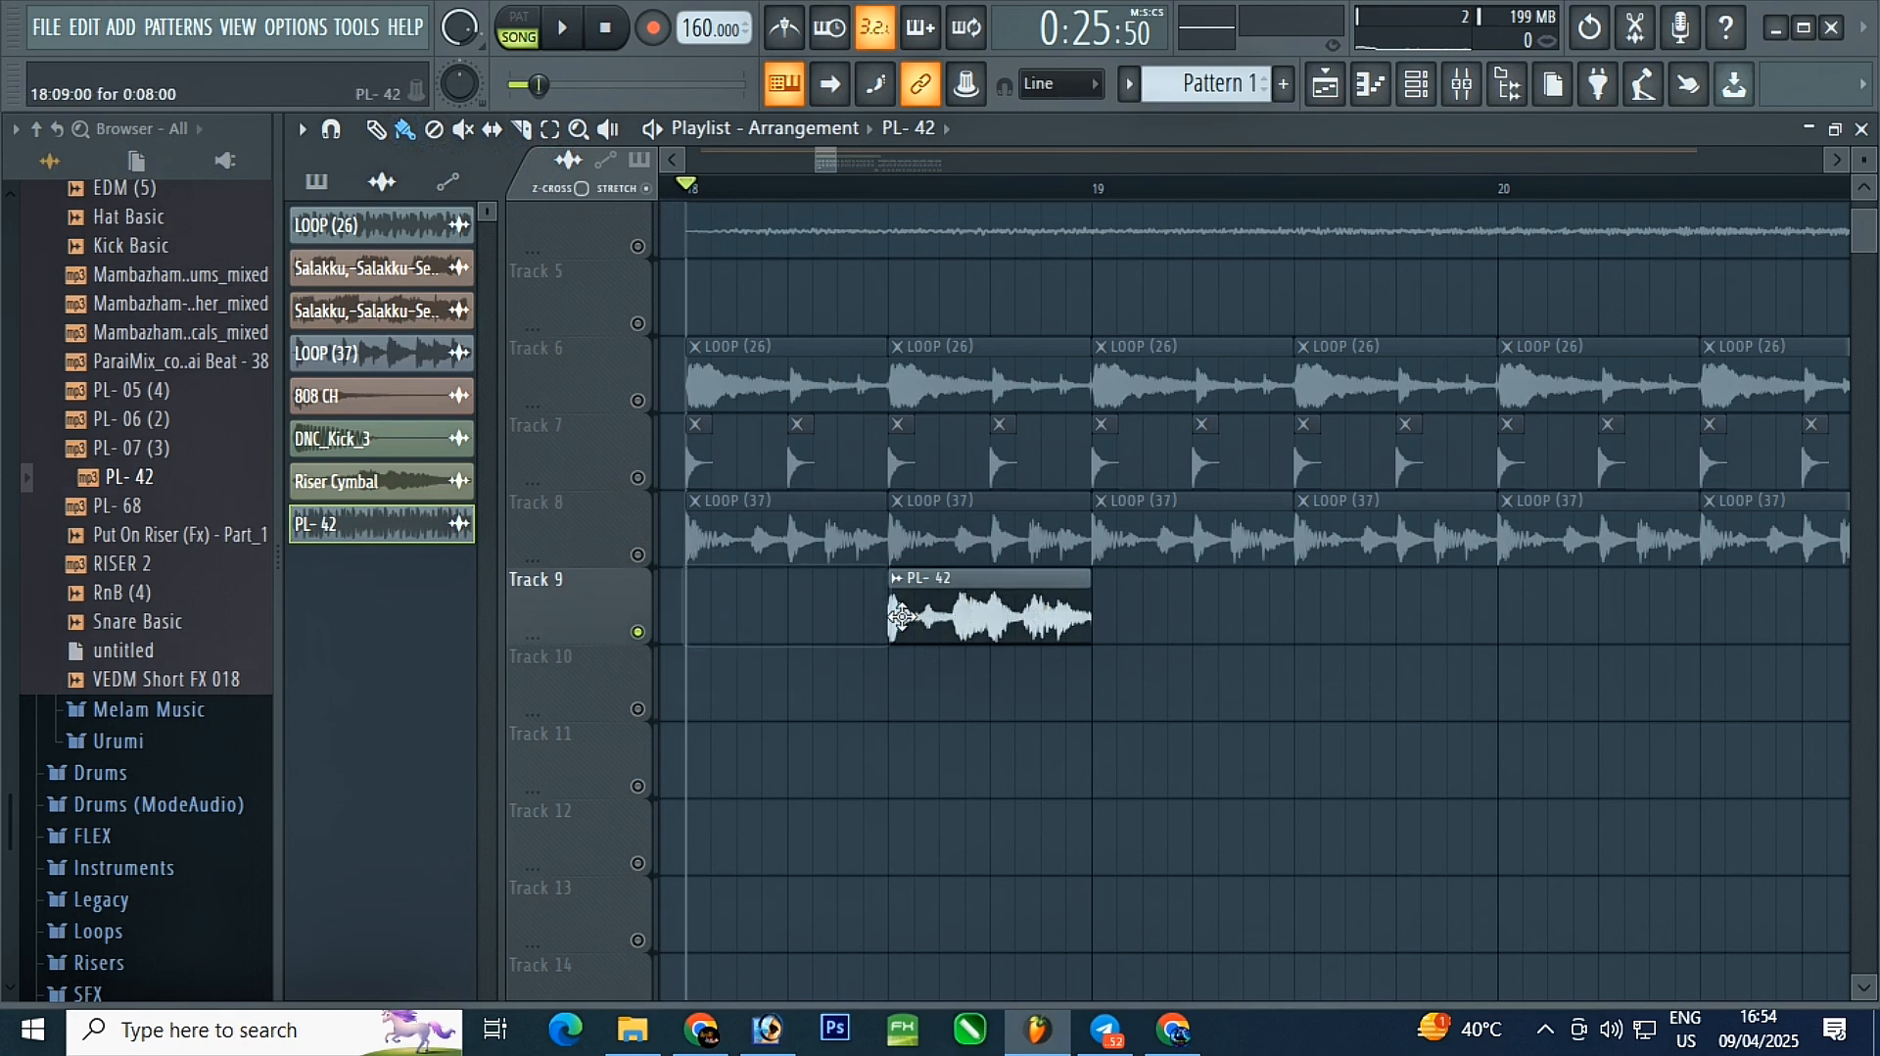
drag(971, 617, 768, 617)
key(space)
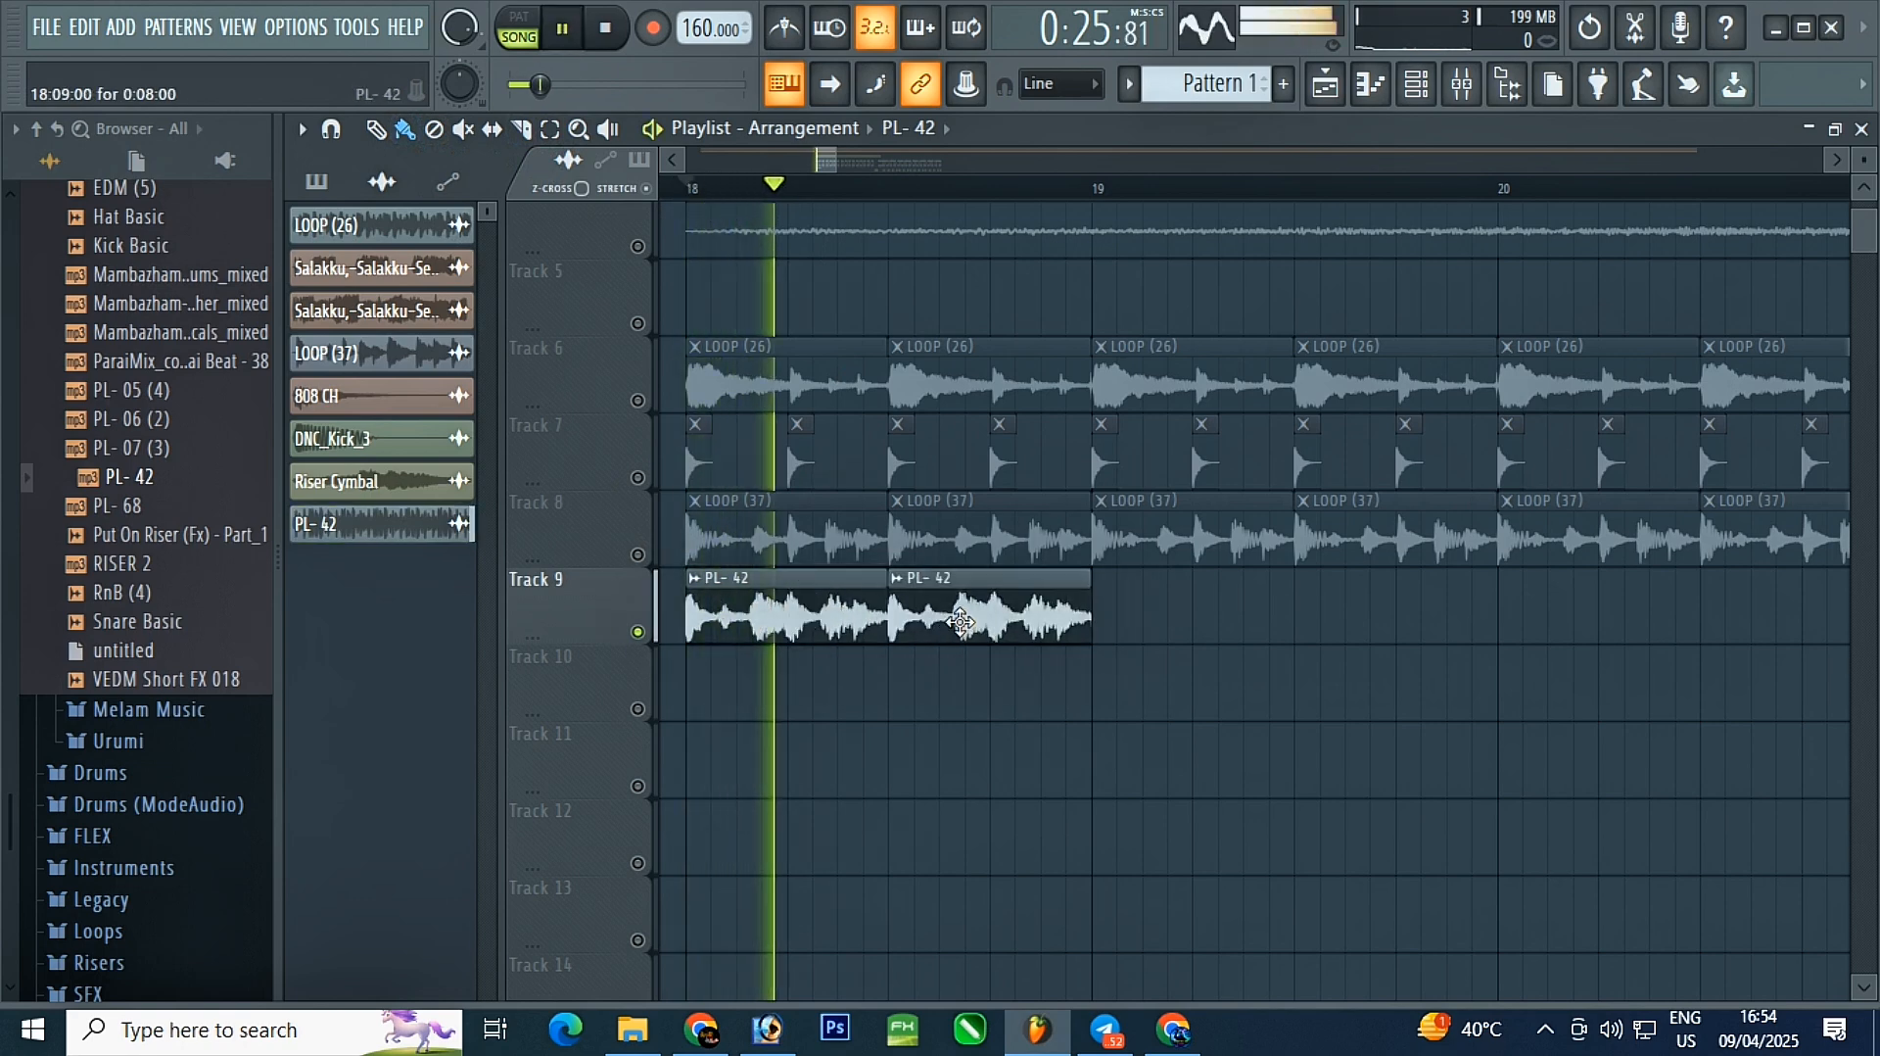
key(space)
- Unmute Track 8, play it together with Track 9 and view the PL- 42 sample settings
click(640, 557)
key(space)
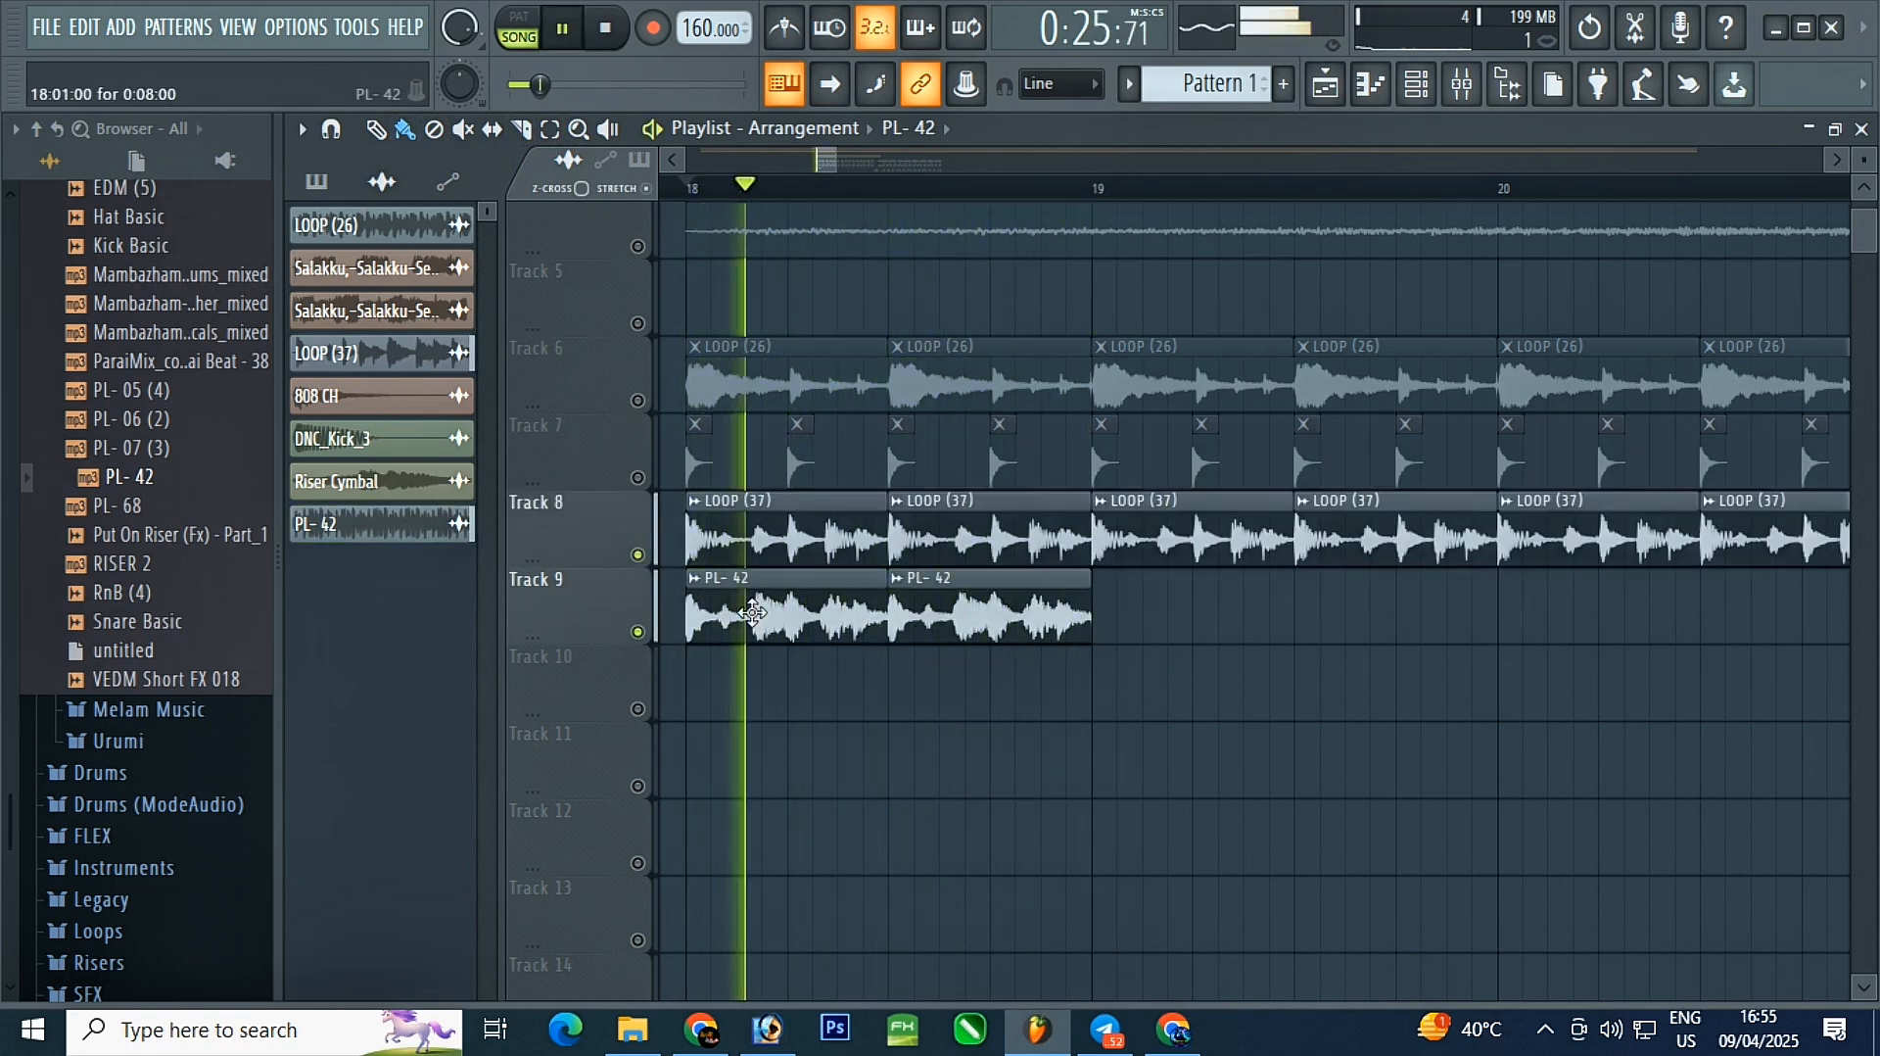
double_click(757, 611)
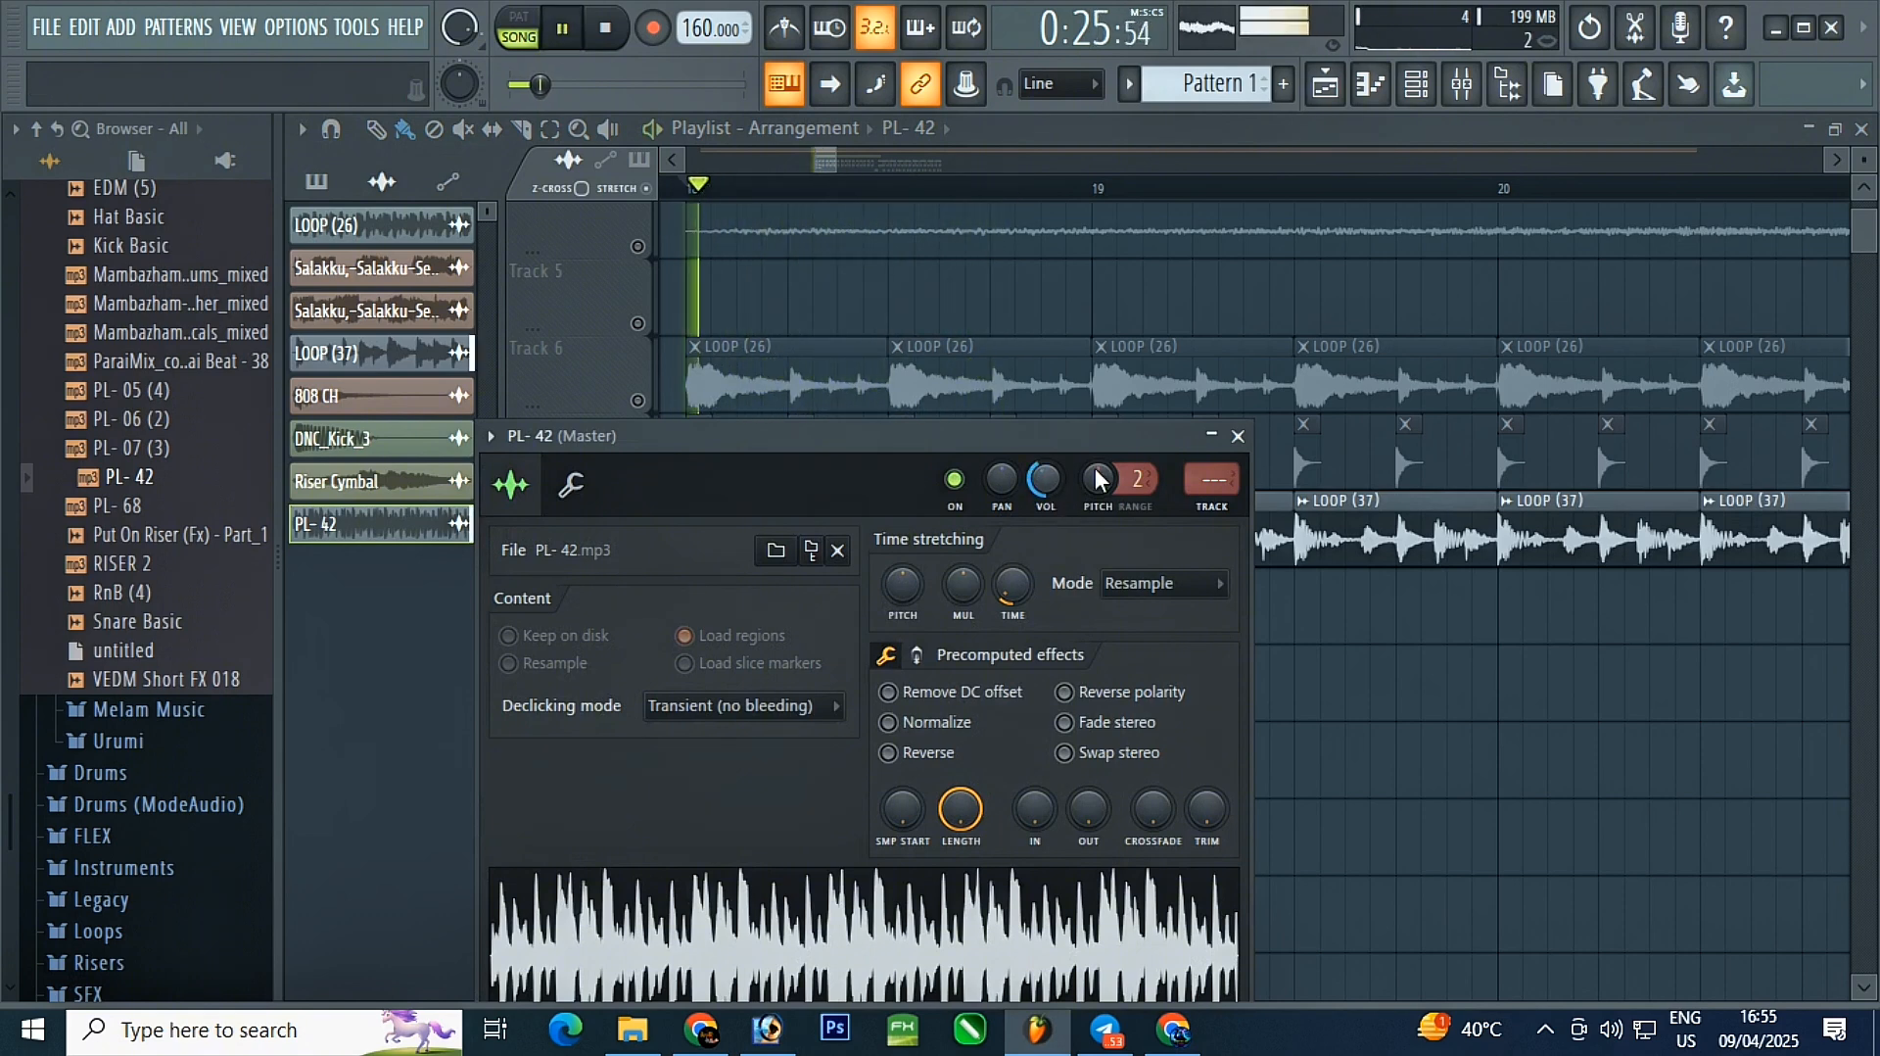
click(1238, 438)
- Duplicate the half-bar PL- 42 clips along Track 9 up to bar 26 and copy the run to bar 27
scroll(848, 593, down, 4)
drag(1020, 631, 923, 632)
scroll(724, 639, down, 2)
key(ctrl+b)
drag(1152, 628, 761, 611)
key(ctrl+b)
scroll(676, 646, down, 2)
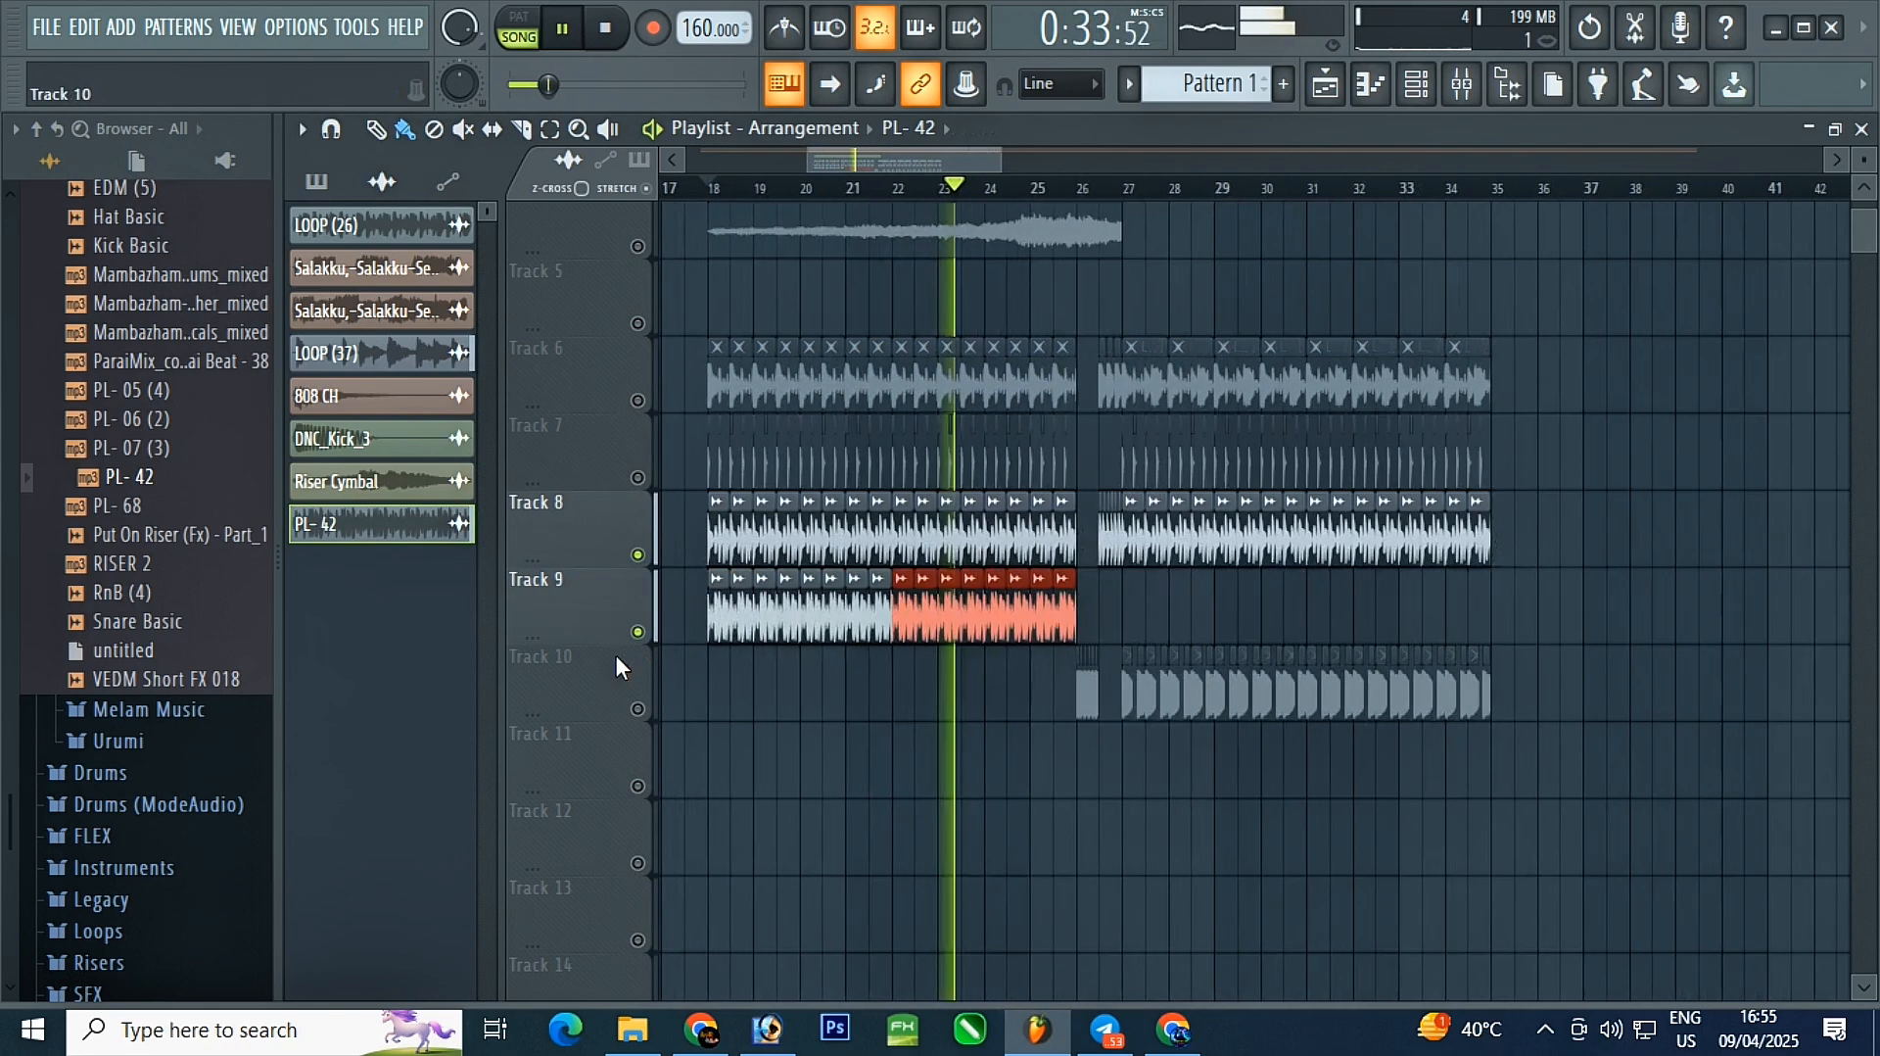
mouse_move(1142, 618)
mouse_down()
mouse_move(697, 638)
mouse_move(727, 619)
mouse_move(1137, 637)
mouse_up()
scroll(1114, 634, up, 4)
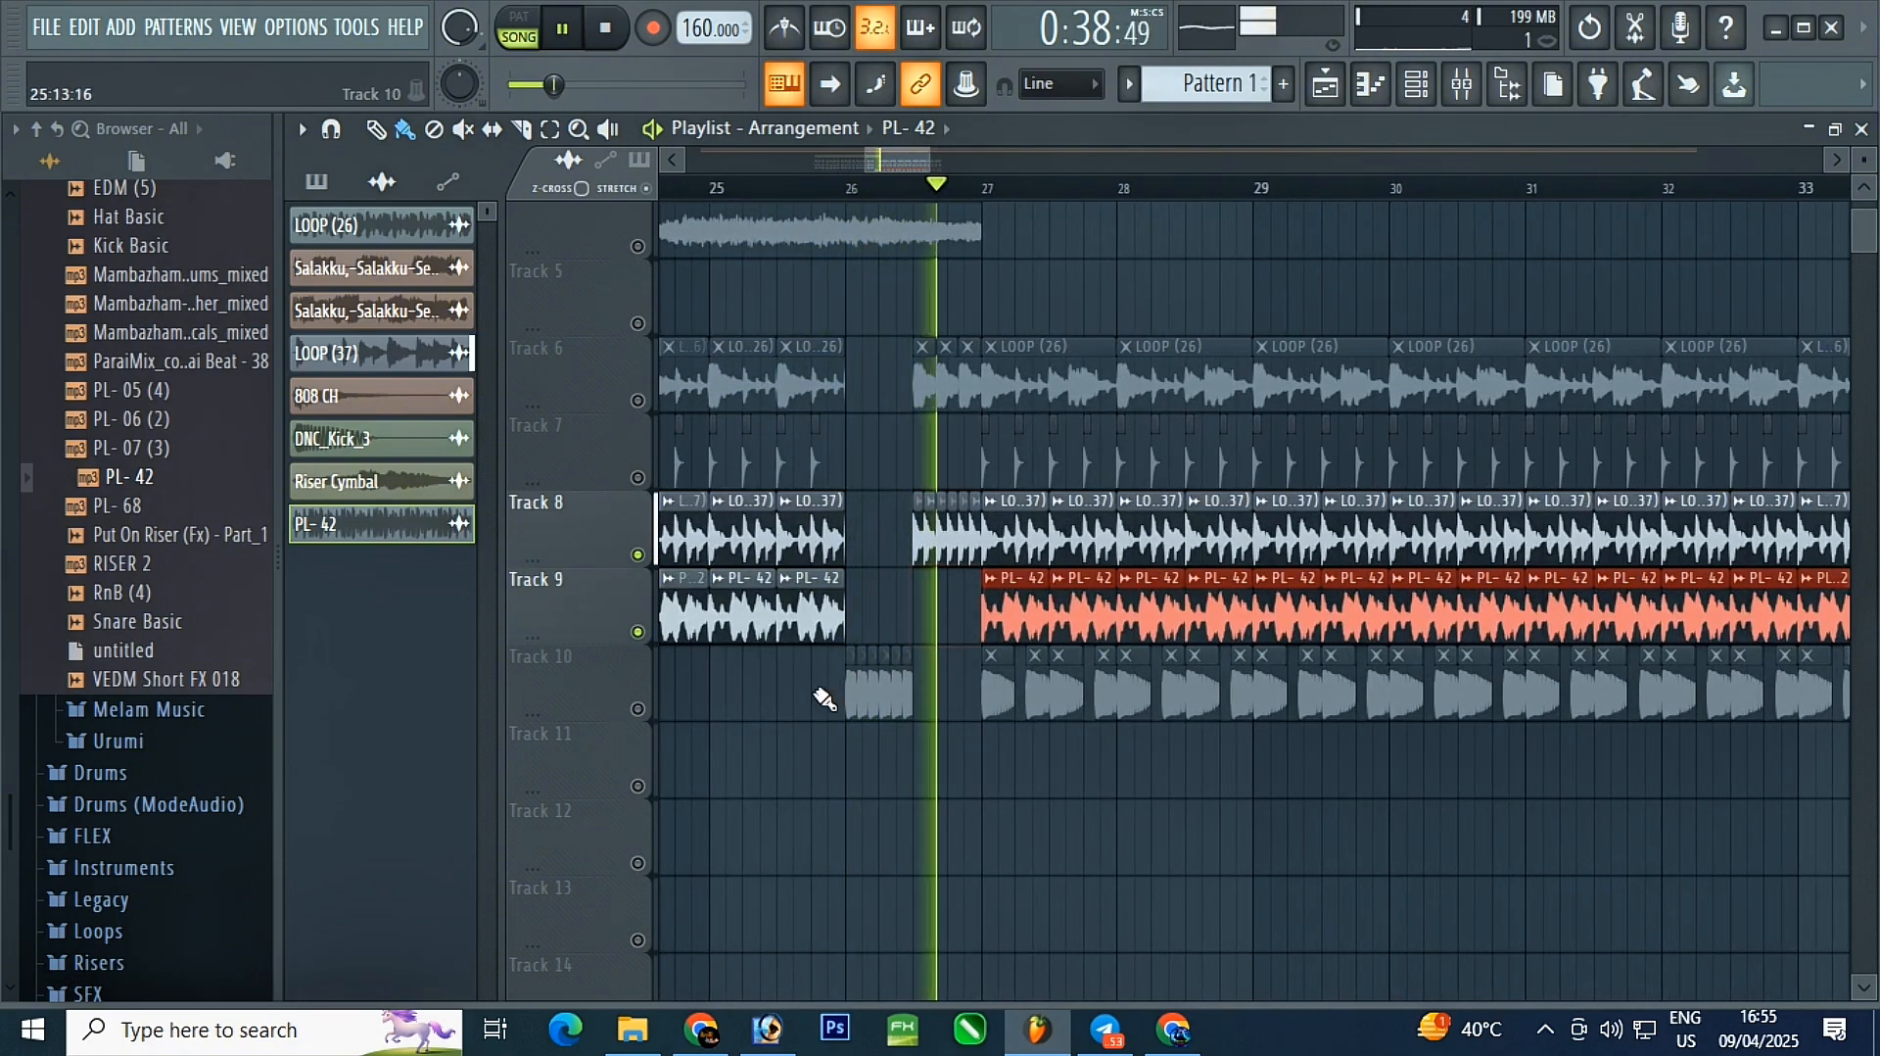
- Unmute all tracks and delete the one-bar LOOP (26) clips on Track 6 from bar 27 to bar 35
right_click(641, 708)
right_click(641, 708)
scroll(712, 671, down, 3)
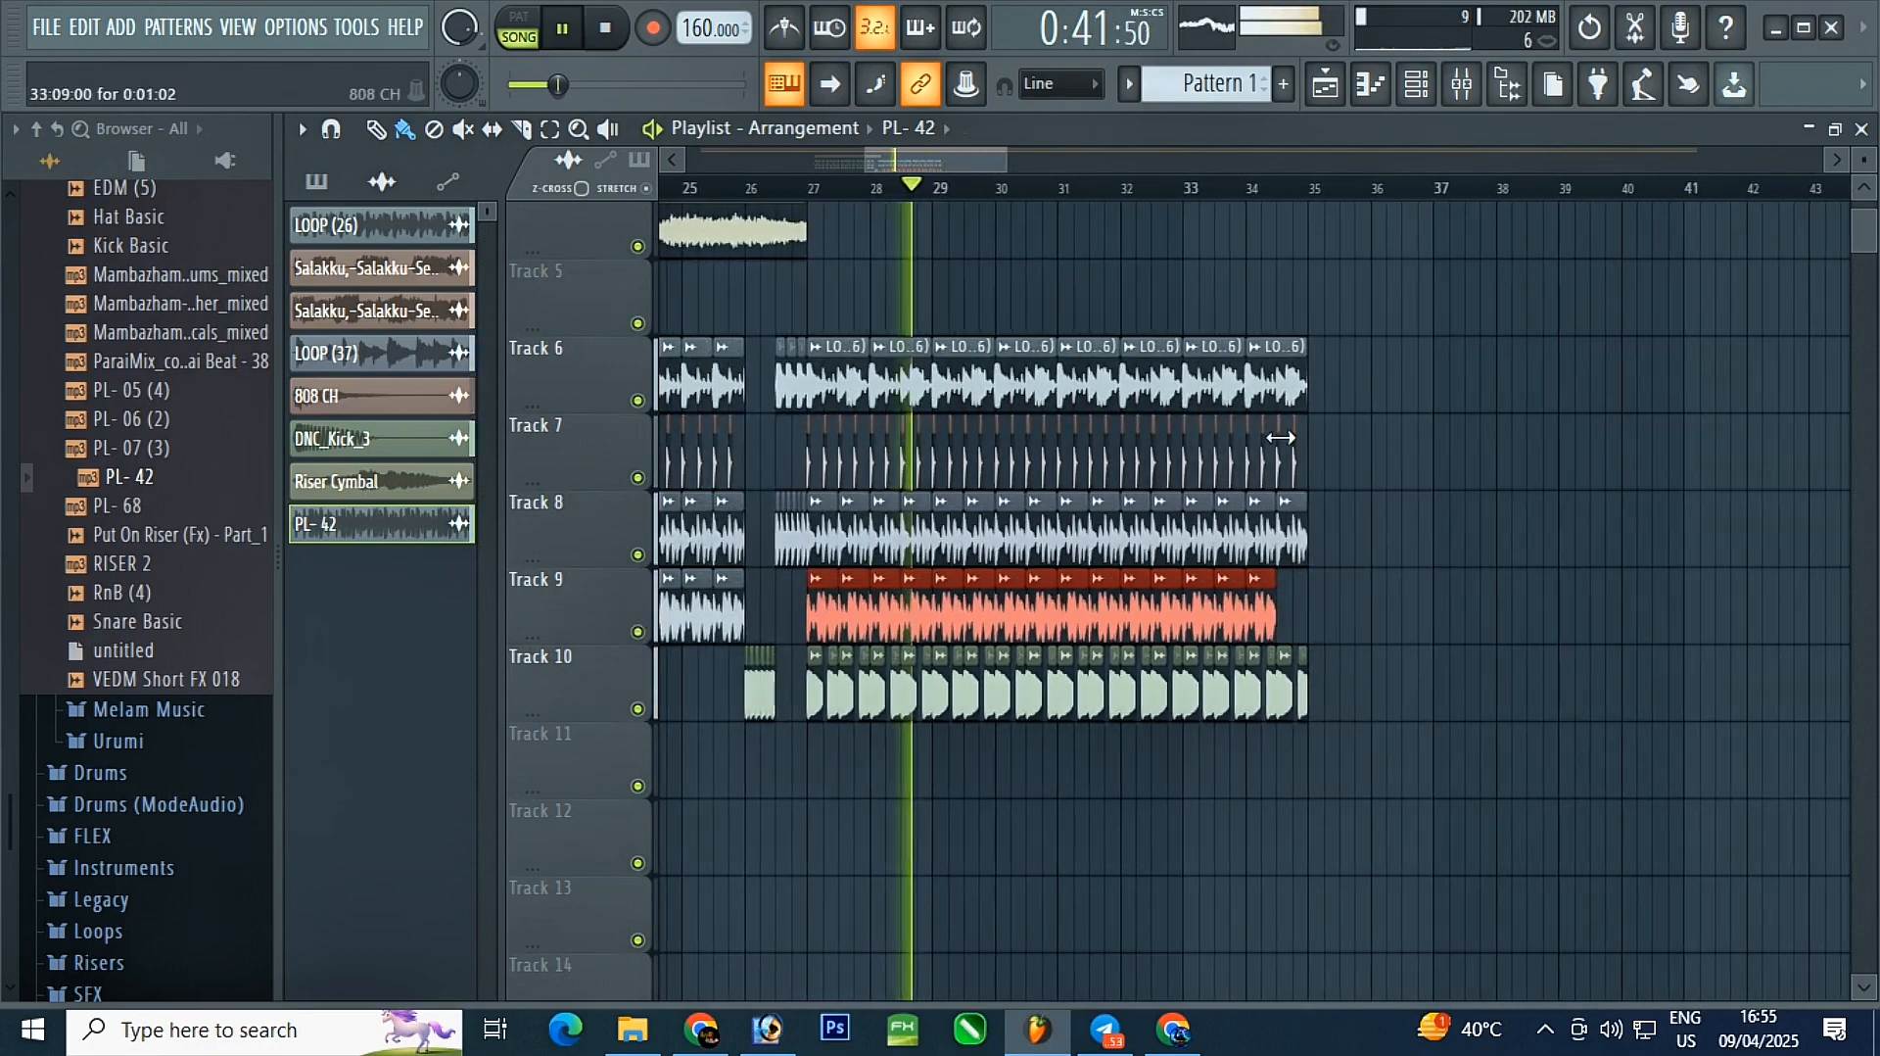
drag(1337, 387, 826, 394)
key(Delete)
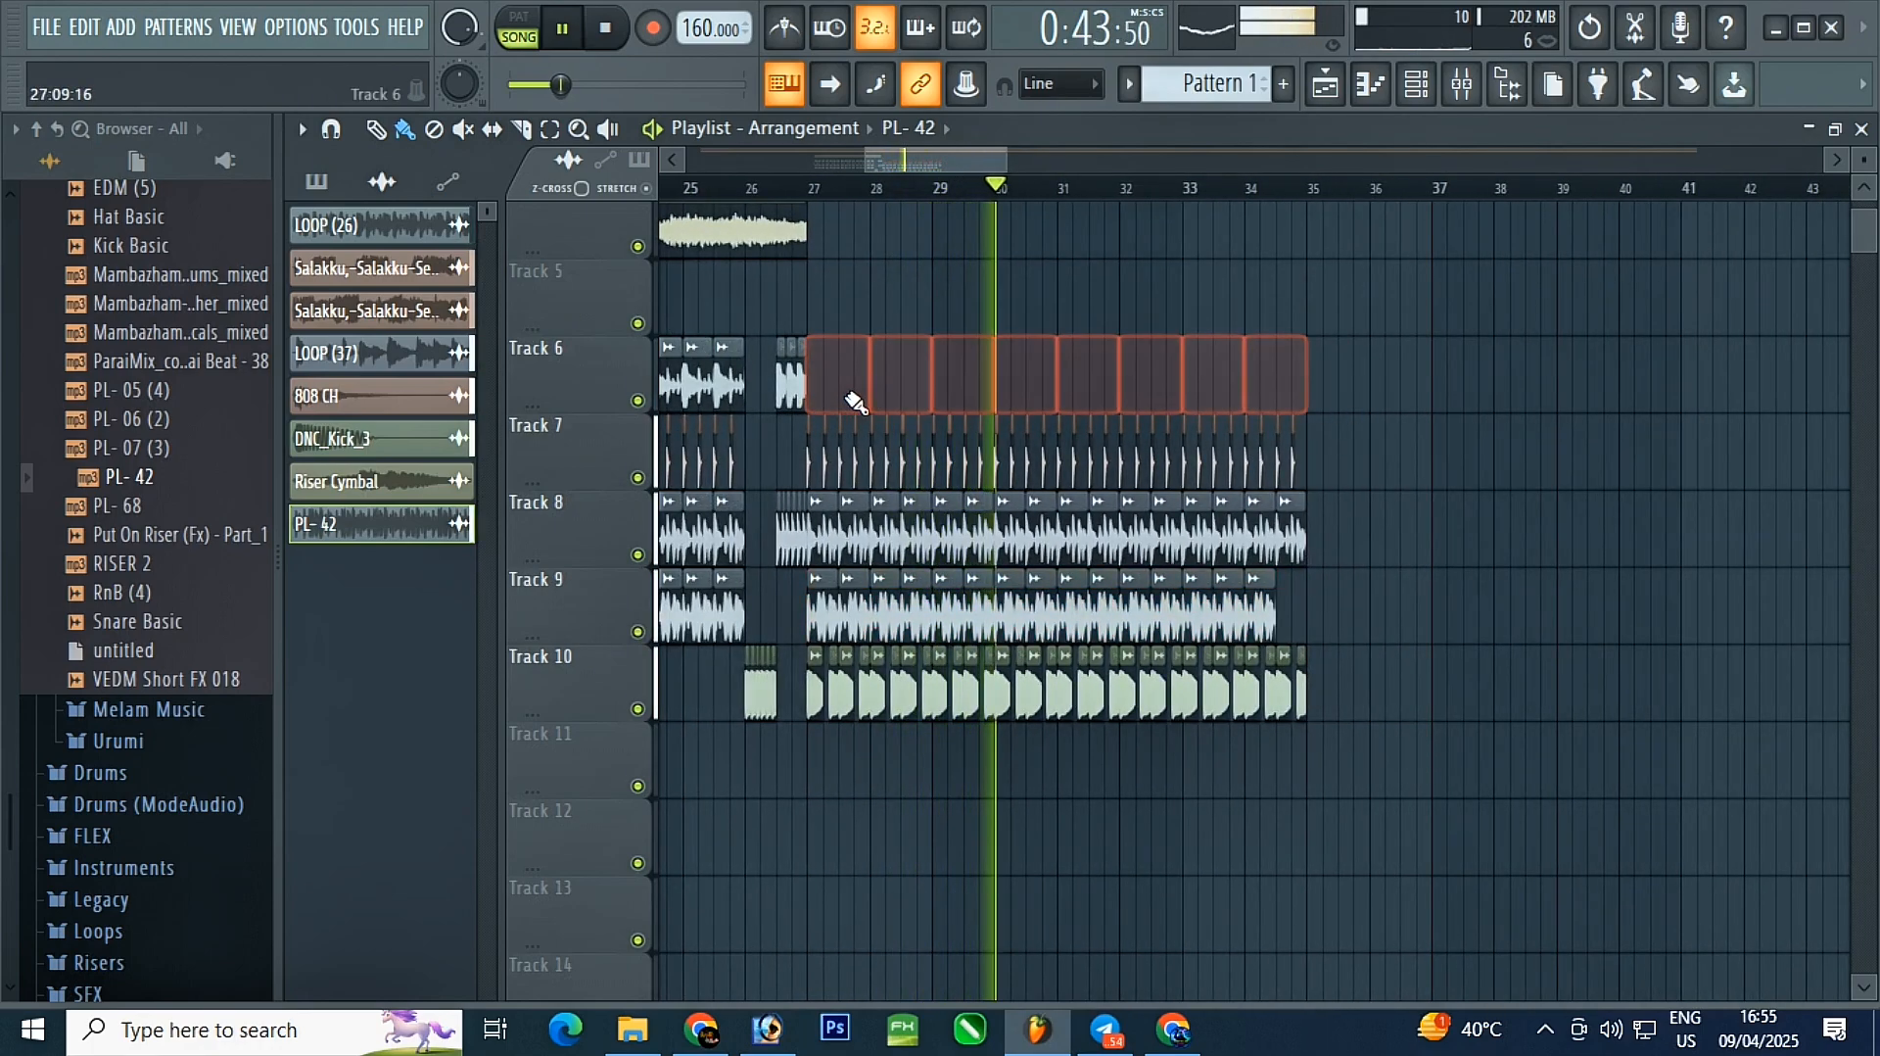
- Copy the half-bar LOOP (26) clips from bar 18 to bars 27 through 34 on Track 6 and play from bar 26
scroll(1303, 521, down, 3)
scroll(943, 365, up, 2)
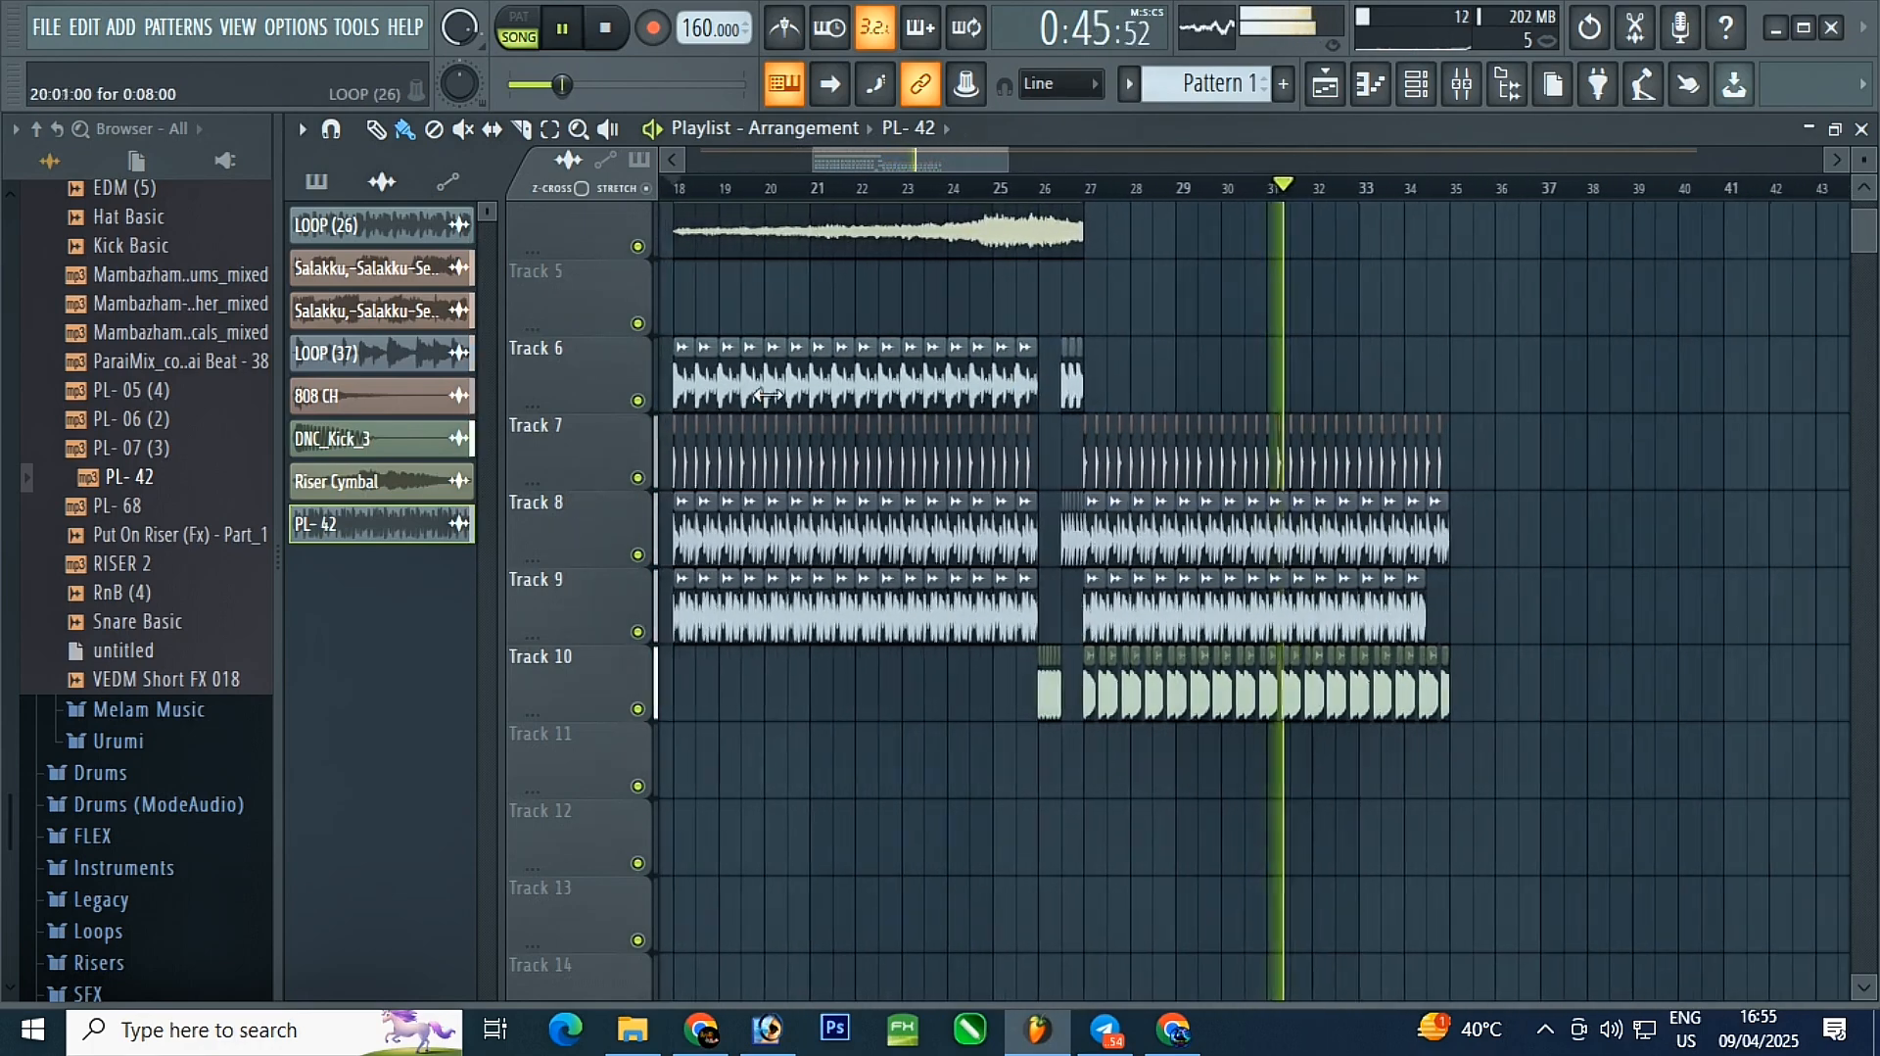
drag(710, 391, 1445, 417)
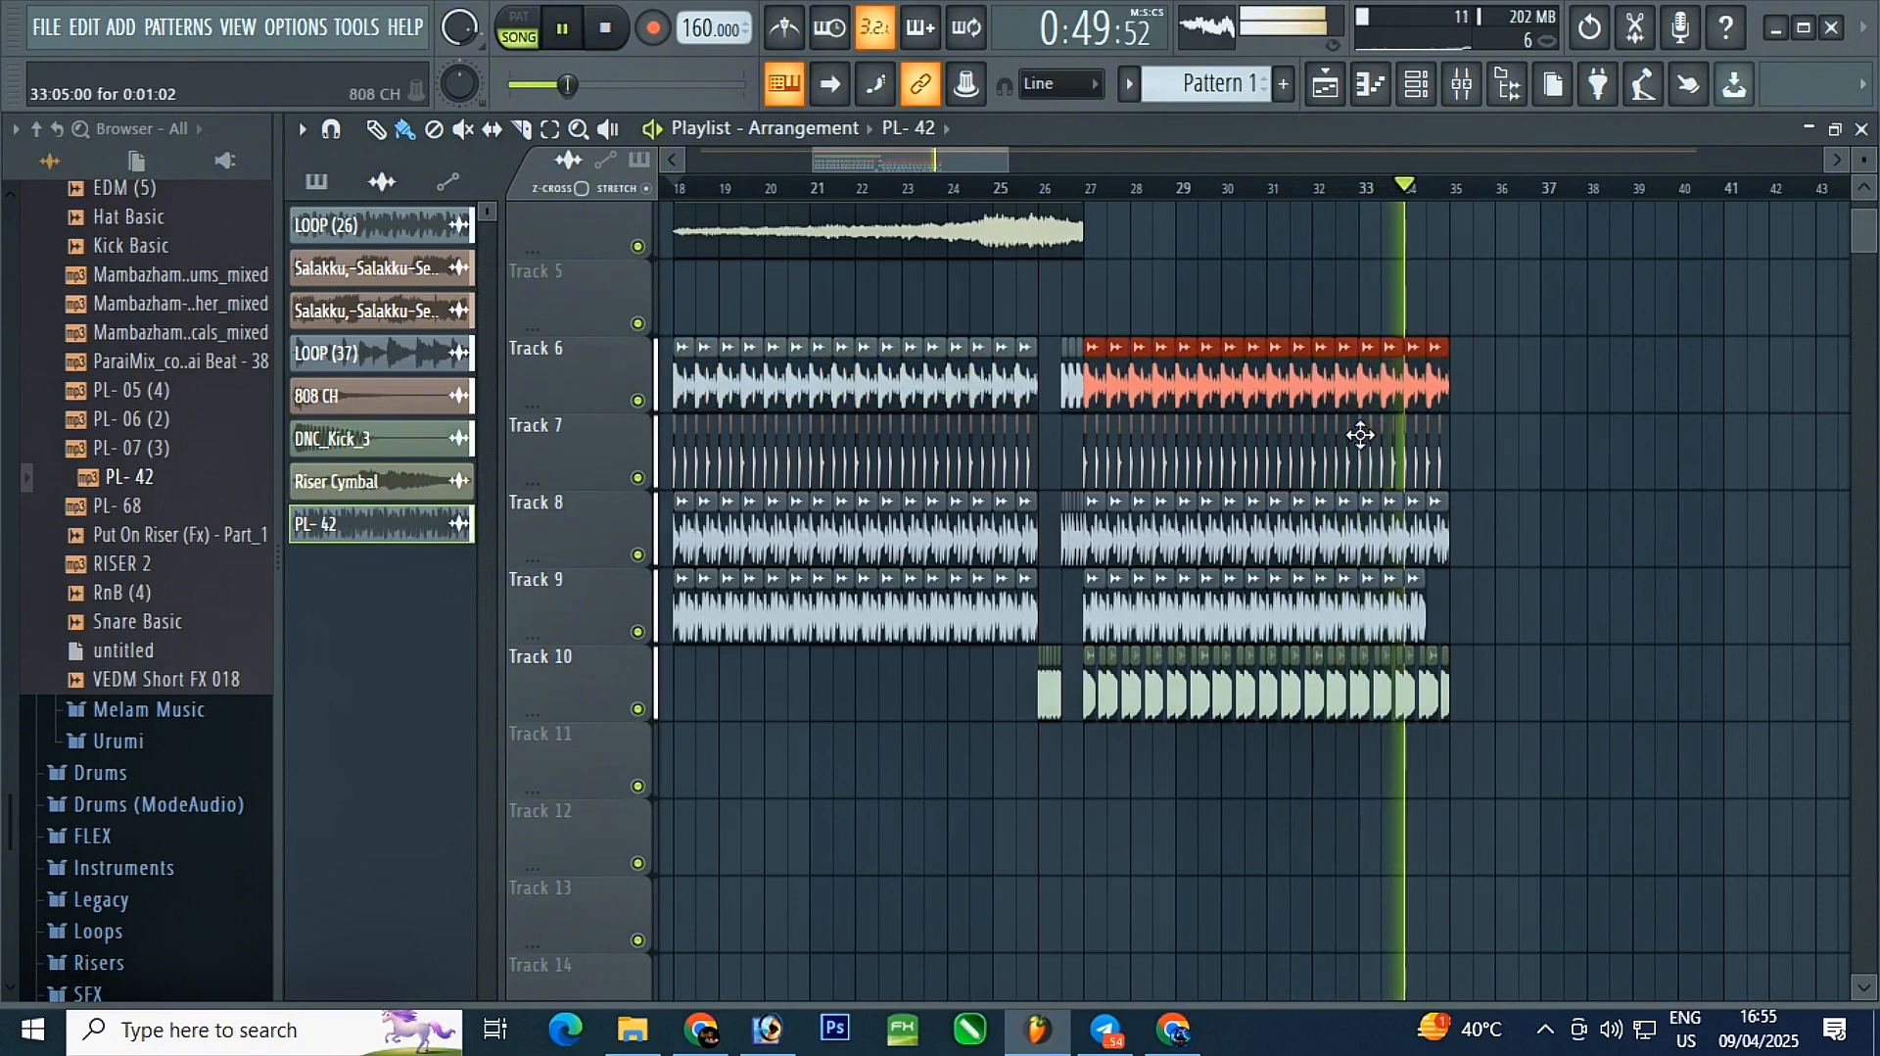
scroll(1211, 411, up, 3)
click(927, 193)
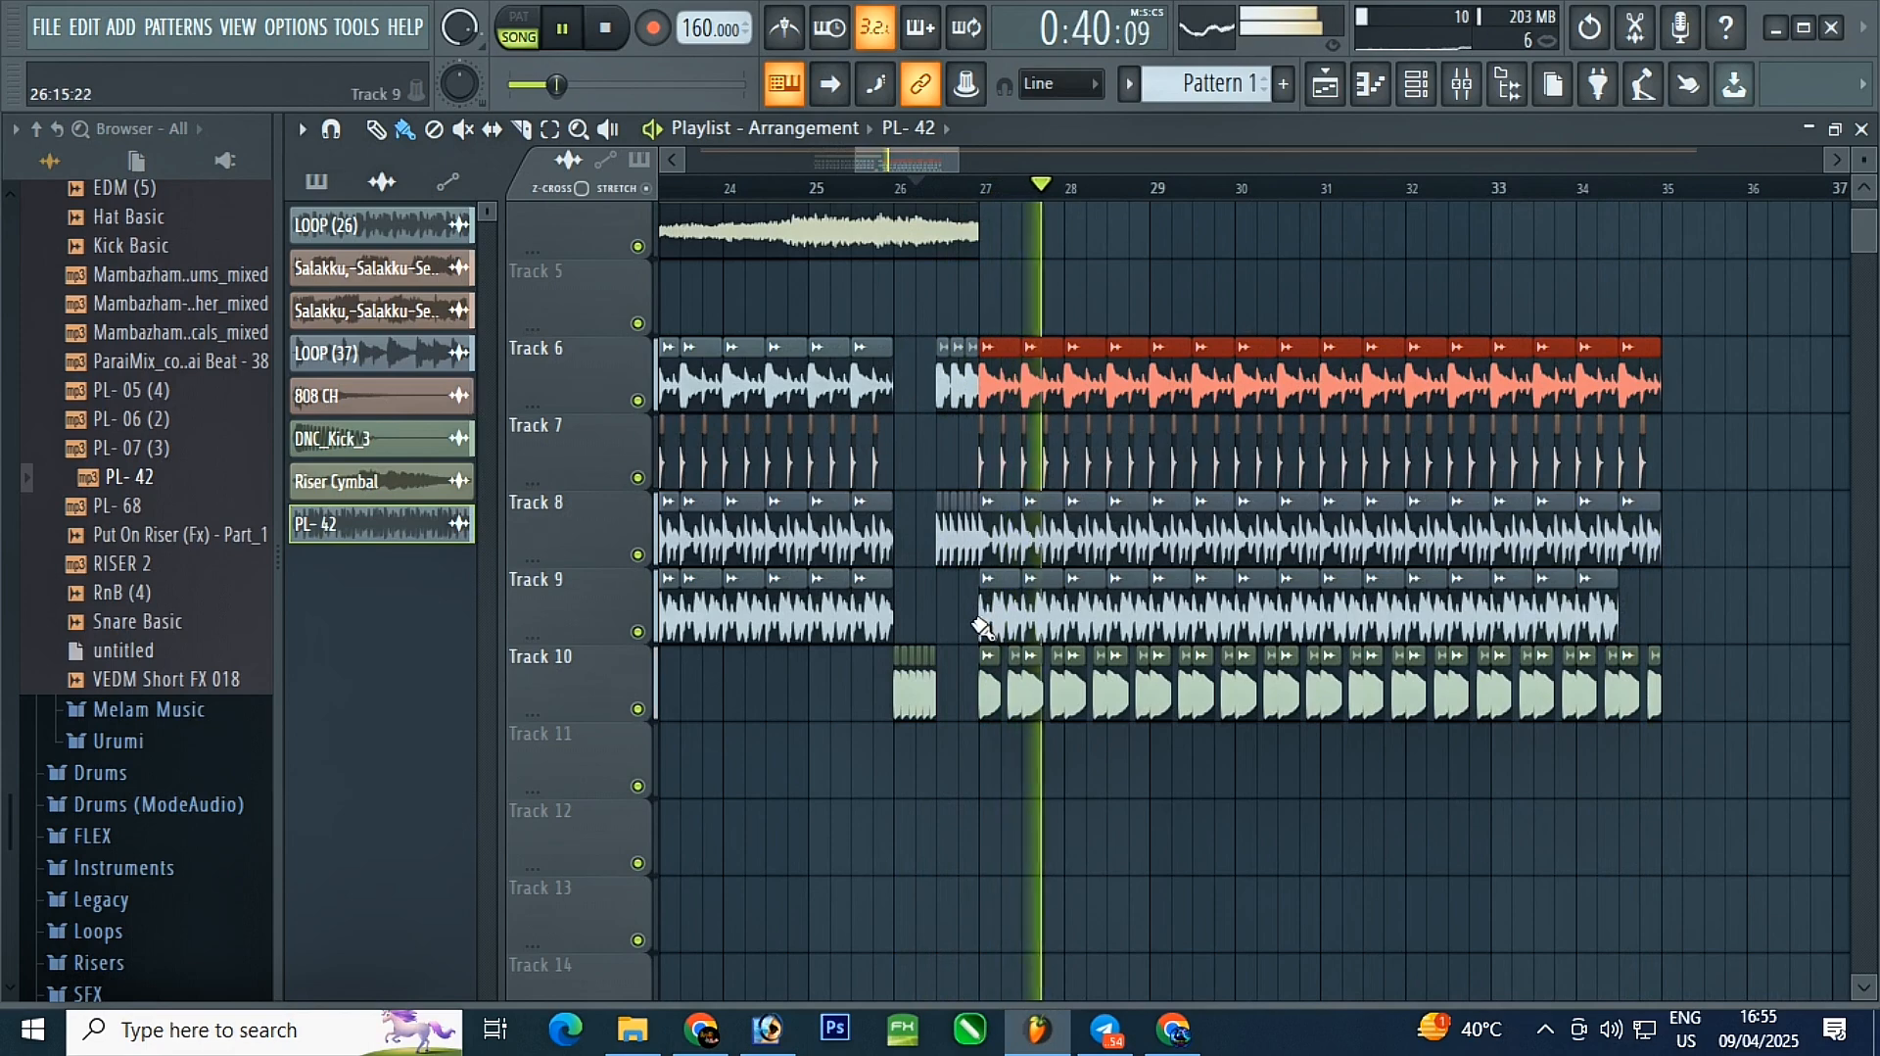
- Delete all PL- 42 clips on Track 9 except the half-bar clip at bar 18 and stop playback
scroll(1193, 627, down, 2)
drag(1578, 625, 850, 622)
key(Delete)
key(space)
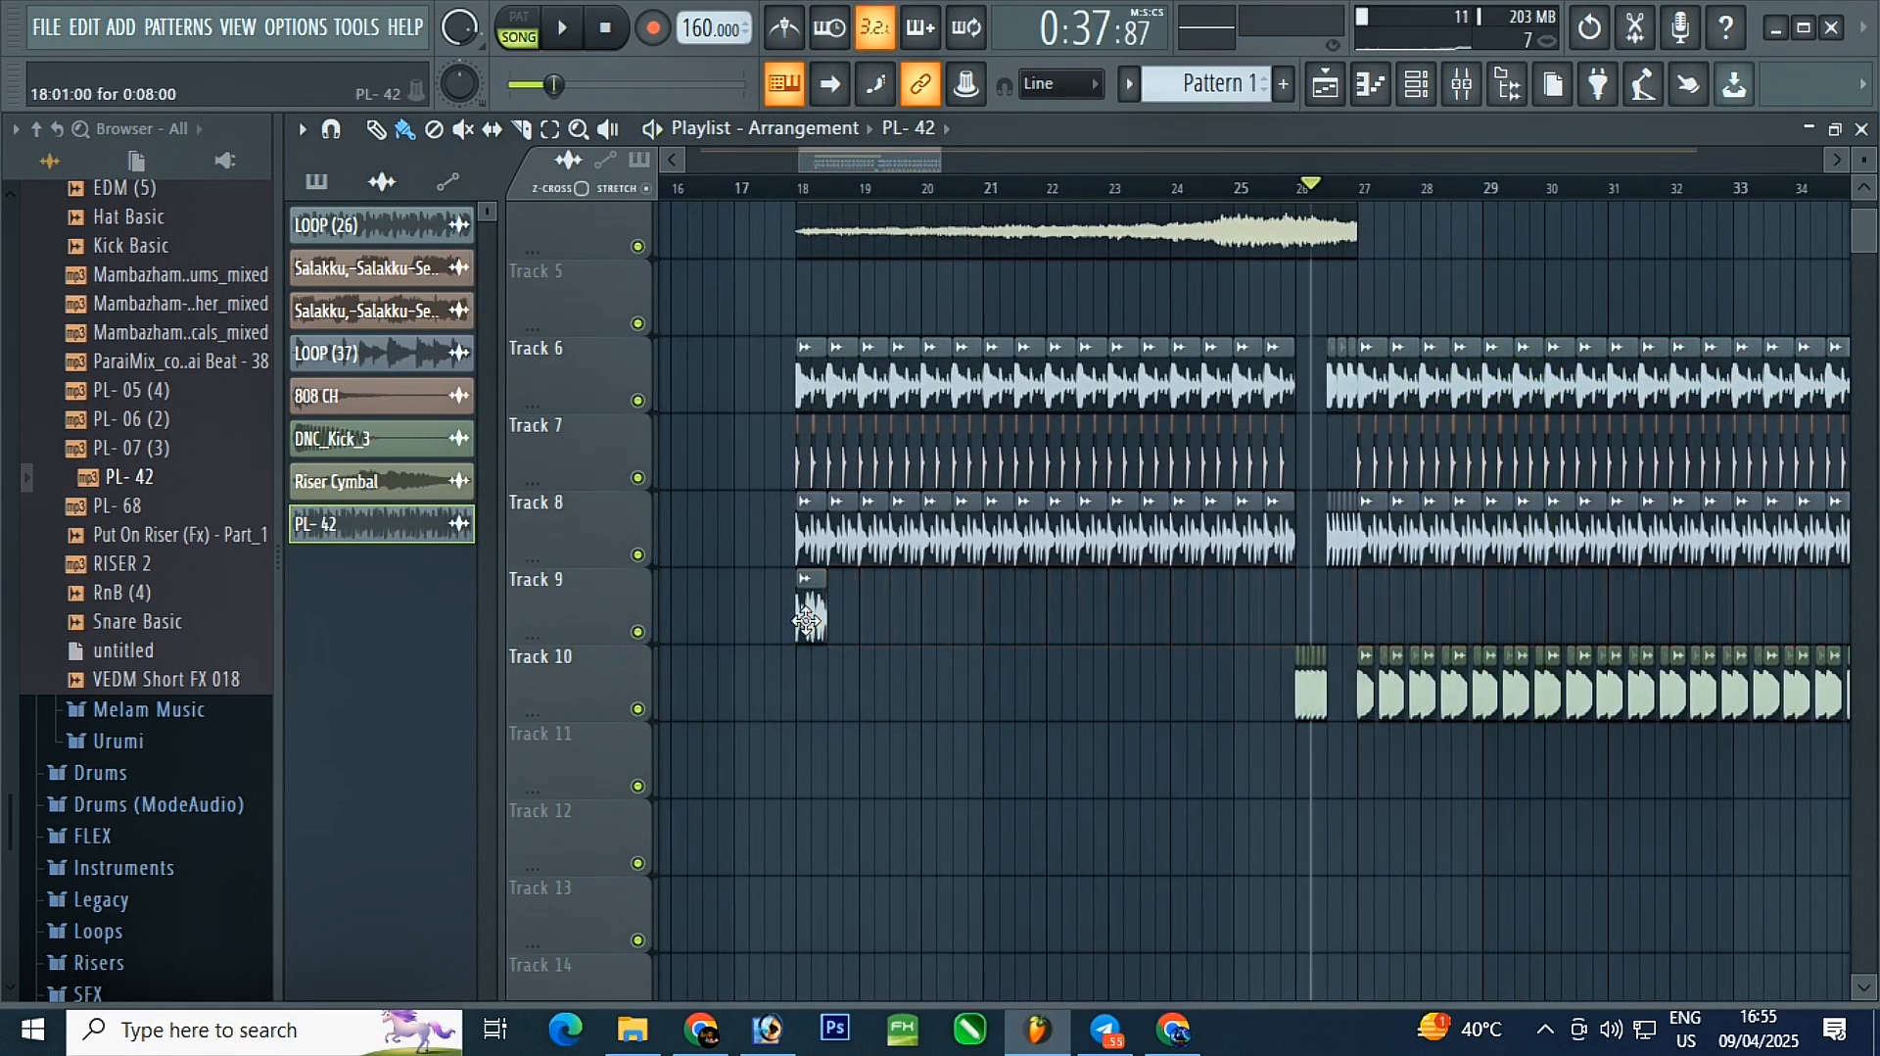
- Fill Track 9 from bar 18 to bar 26 with copies of the half-bar PL- 42 clip
scroll(806, 619, up, 3)
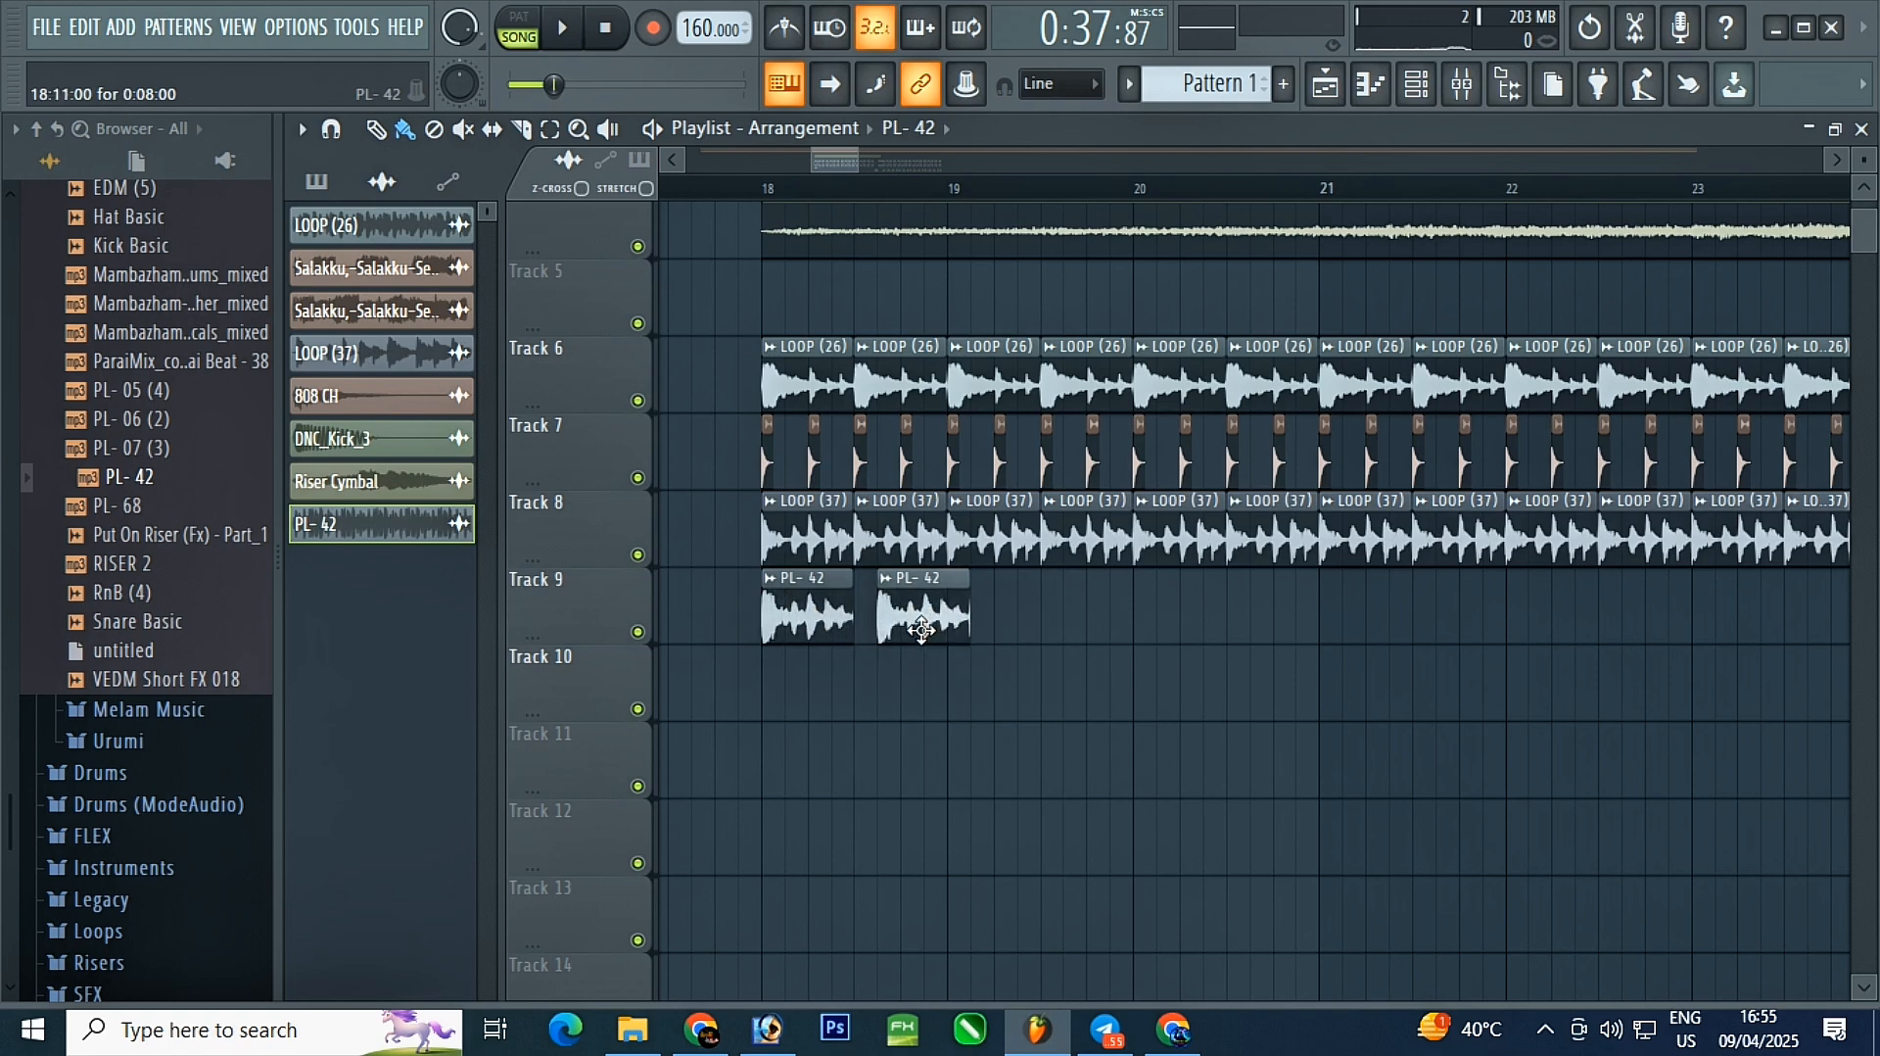
scroll(835, 617, down, 2)
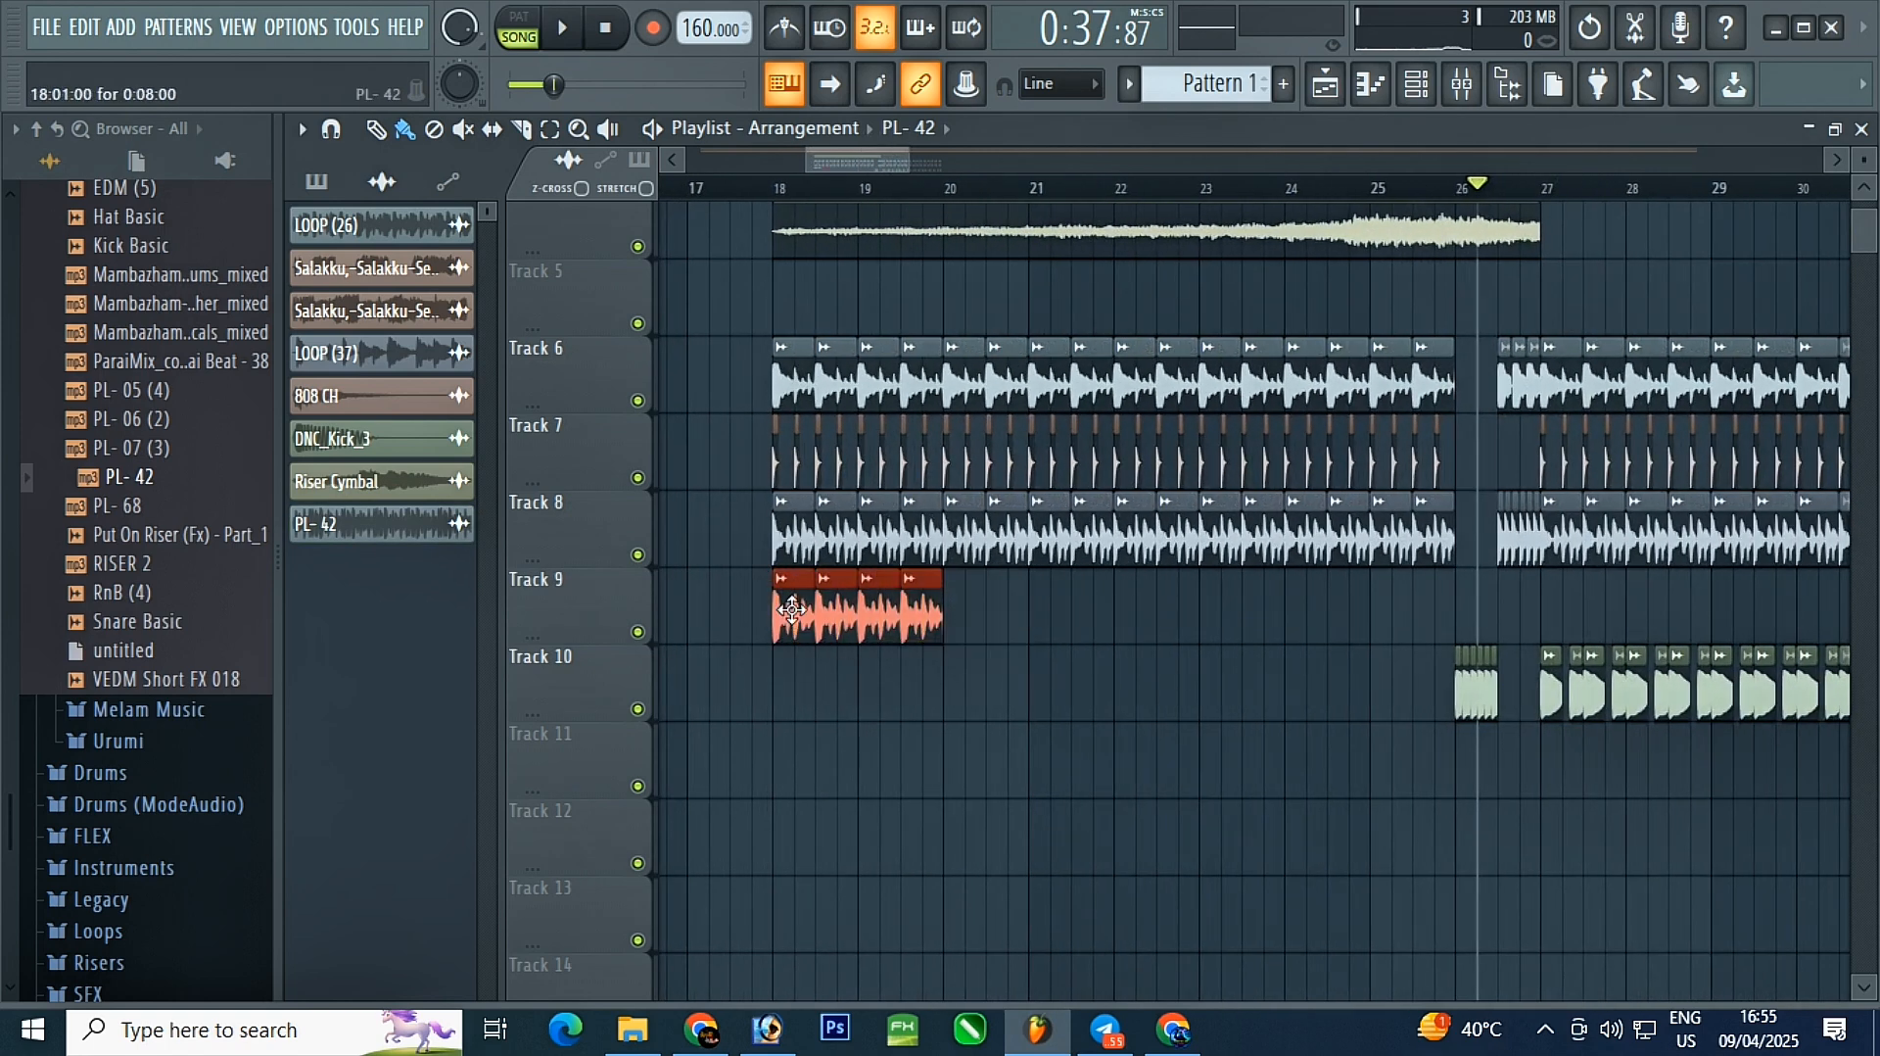
scroll(966, 621, down, 2)
mouse_move(1015, 632)
mouse_down()
mouse_move(839, 638)
mouse_move(1016, 618)
mouse_up()
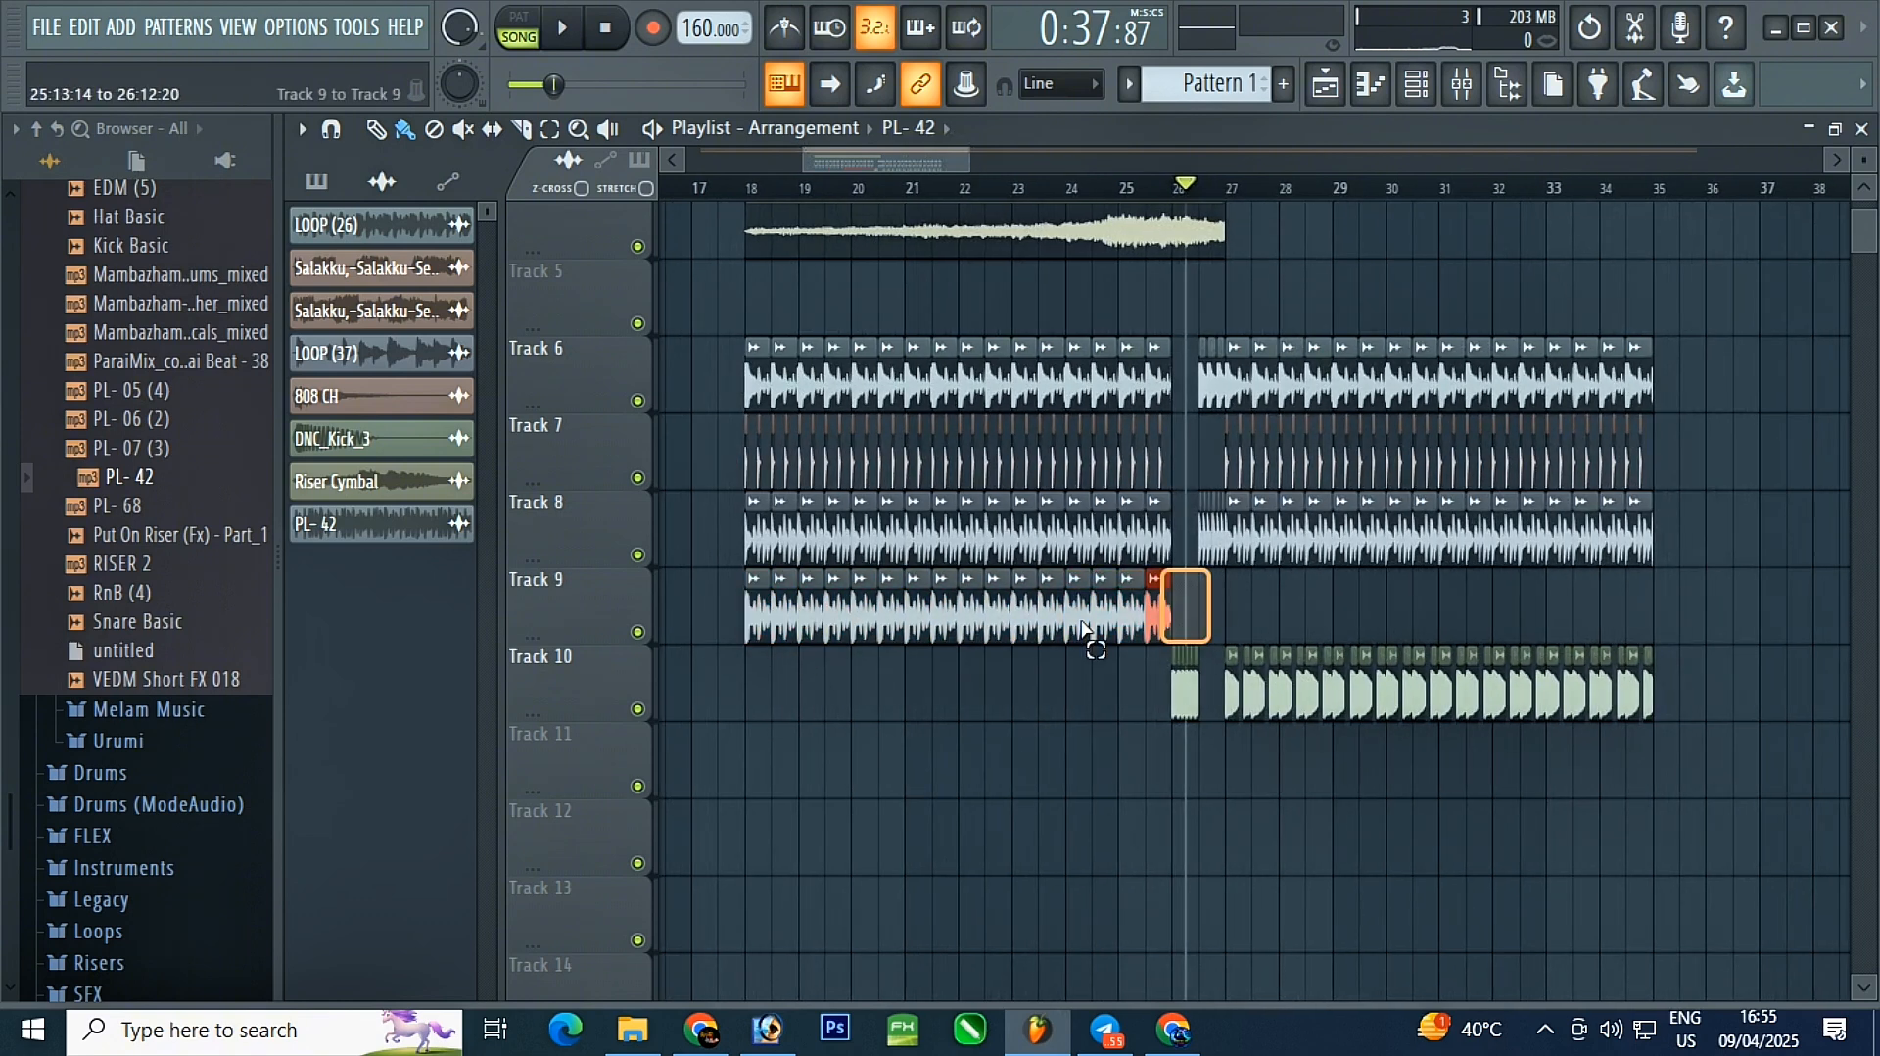
- Copy the PL- 42 clips on Track 9 to the section from bar 27 to bar 35 and play the arrangement from bar 26
drag(761, 627, 1227, 630)
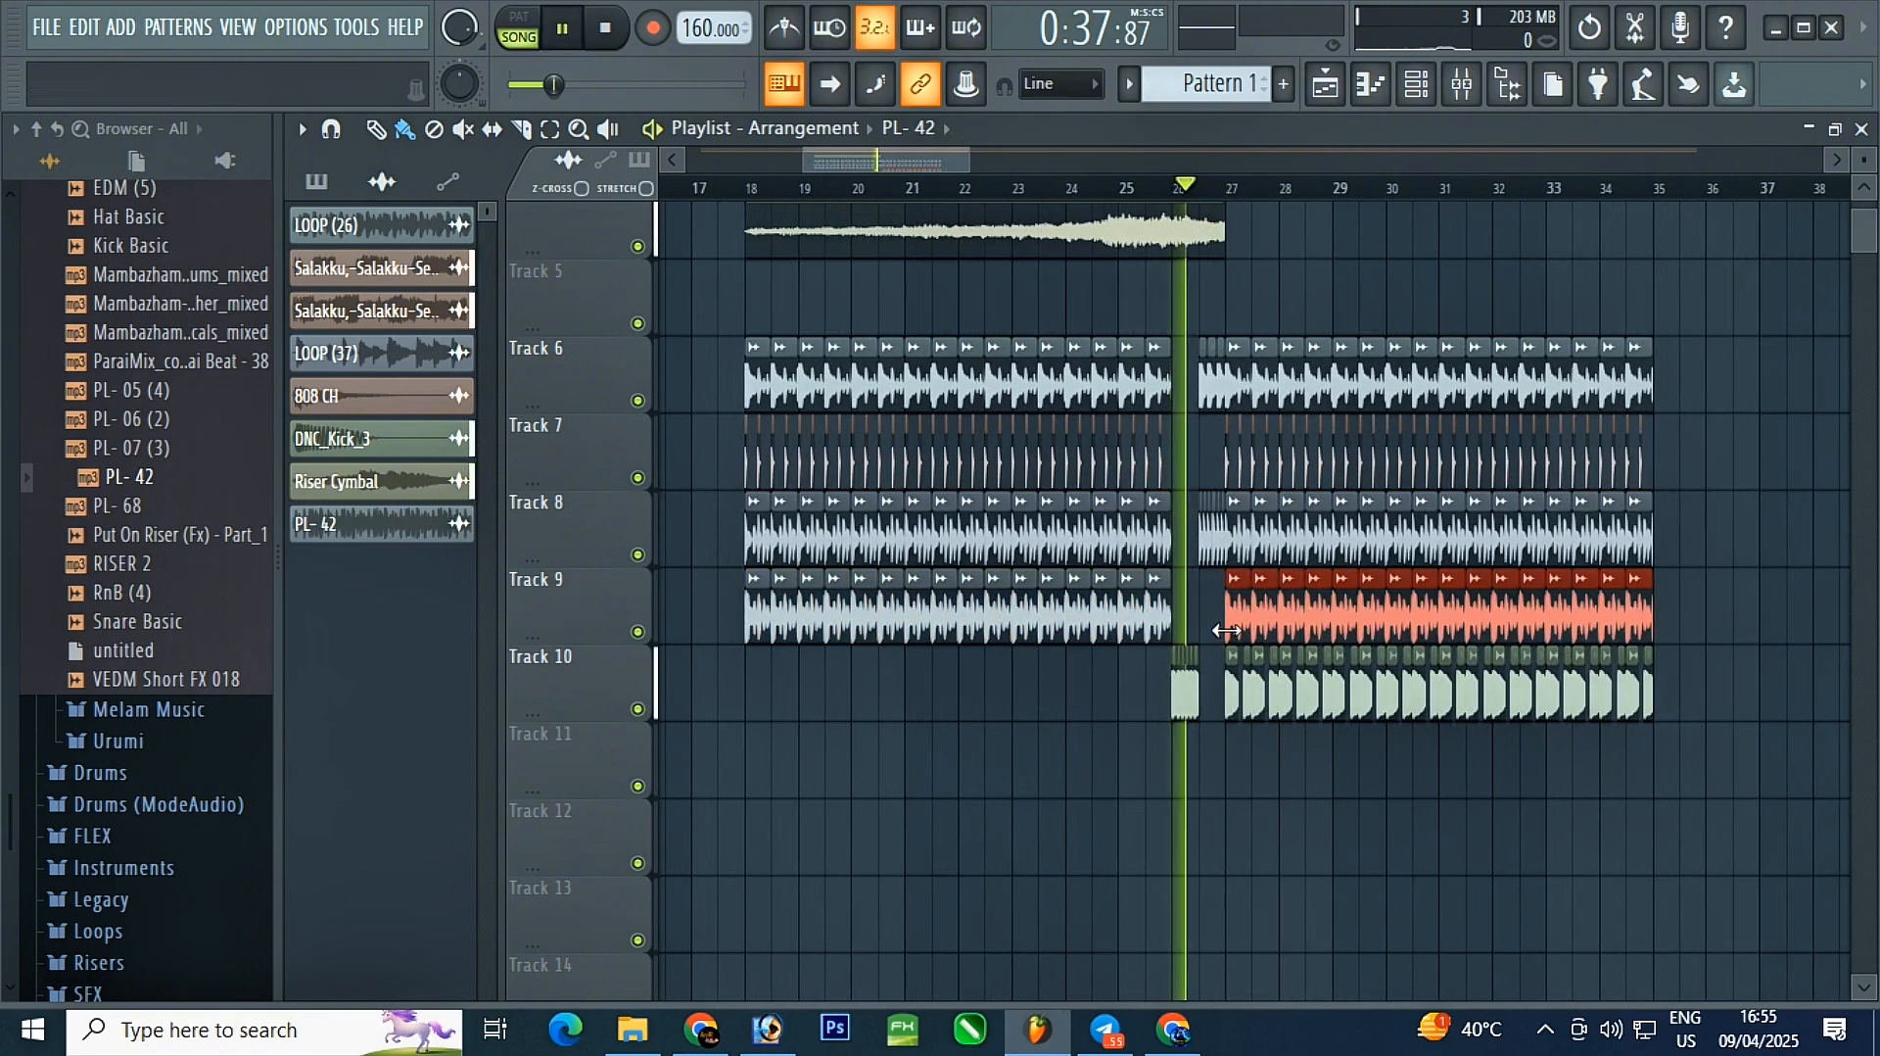
scroll(1366, 582, up, 2)
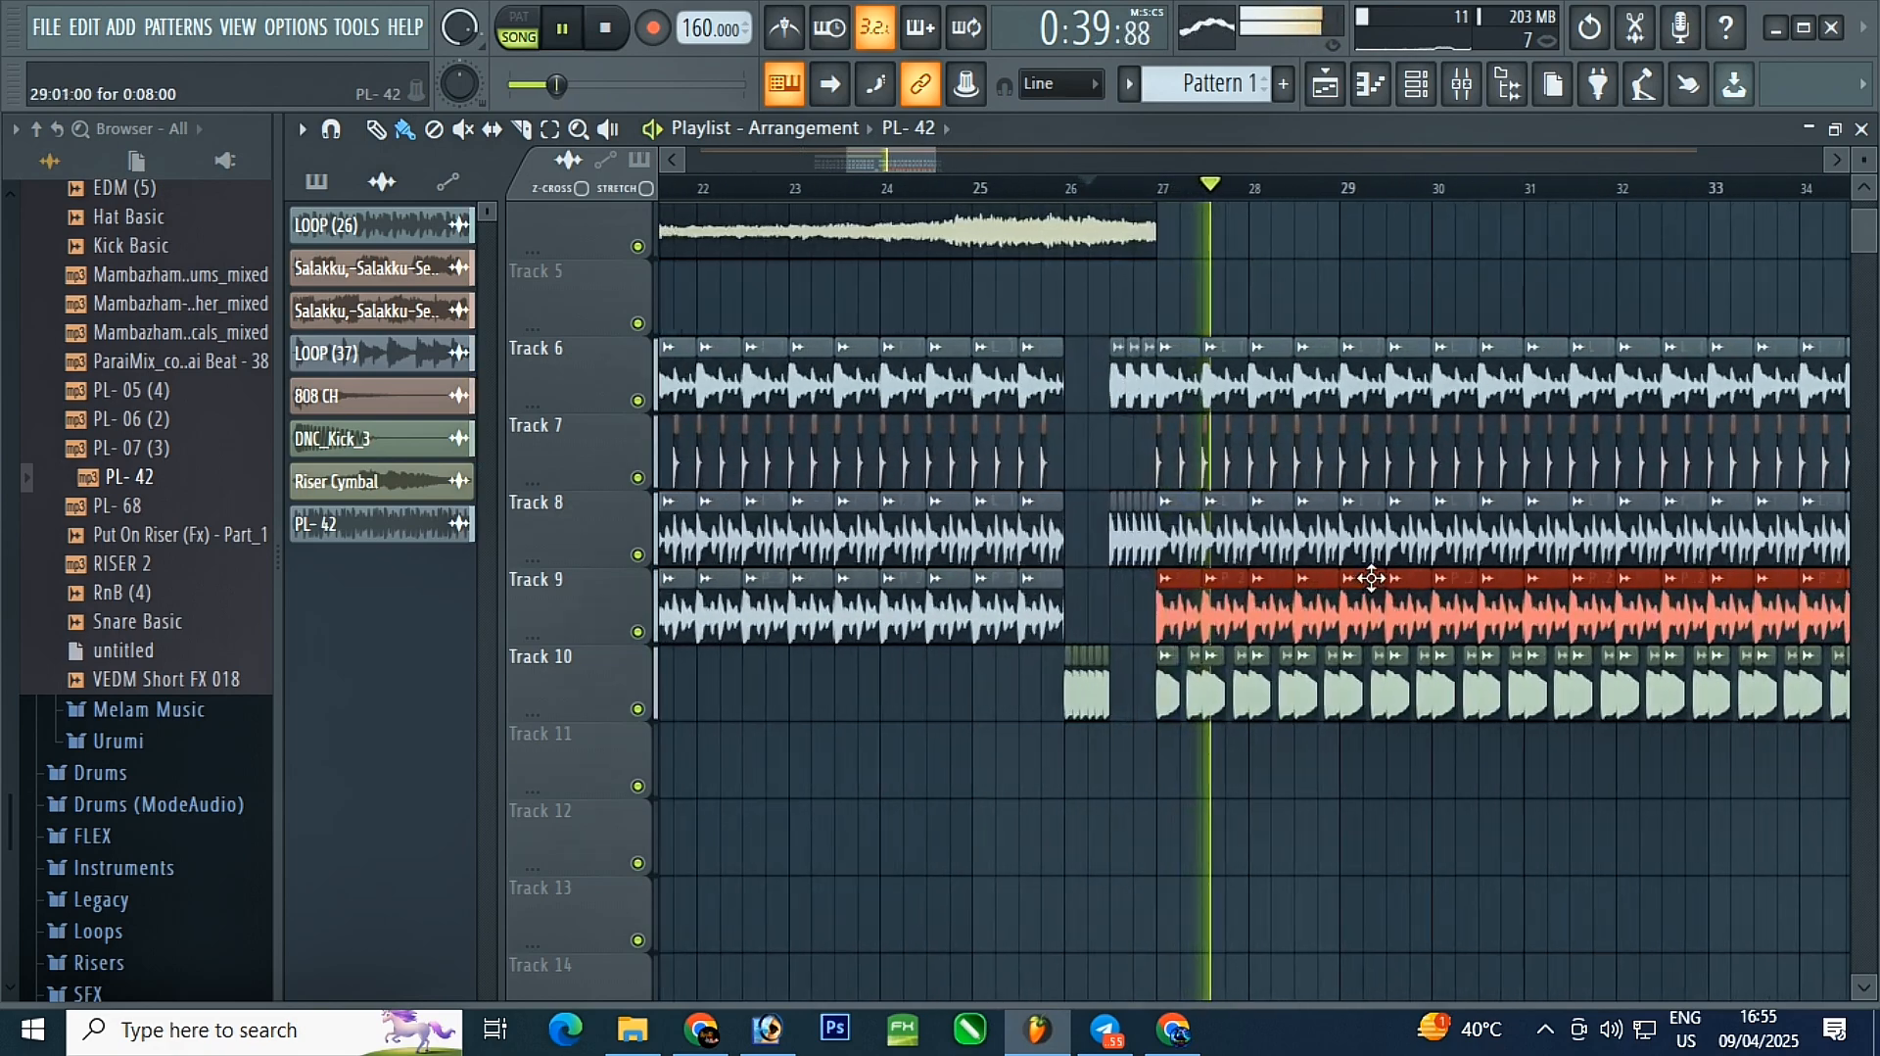
scroll(1371, 578, down, 3)
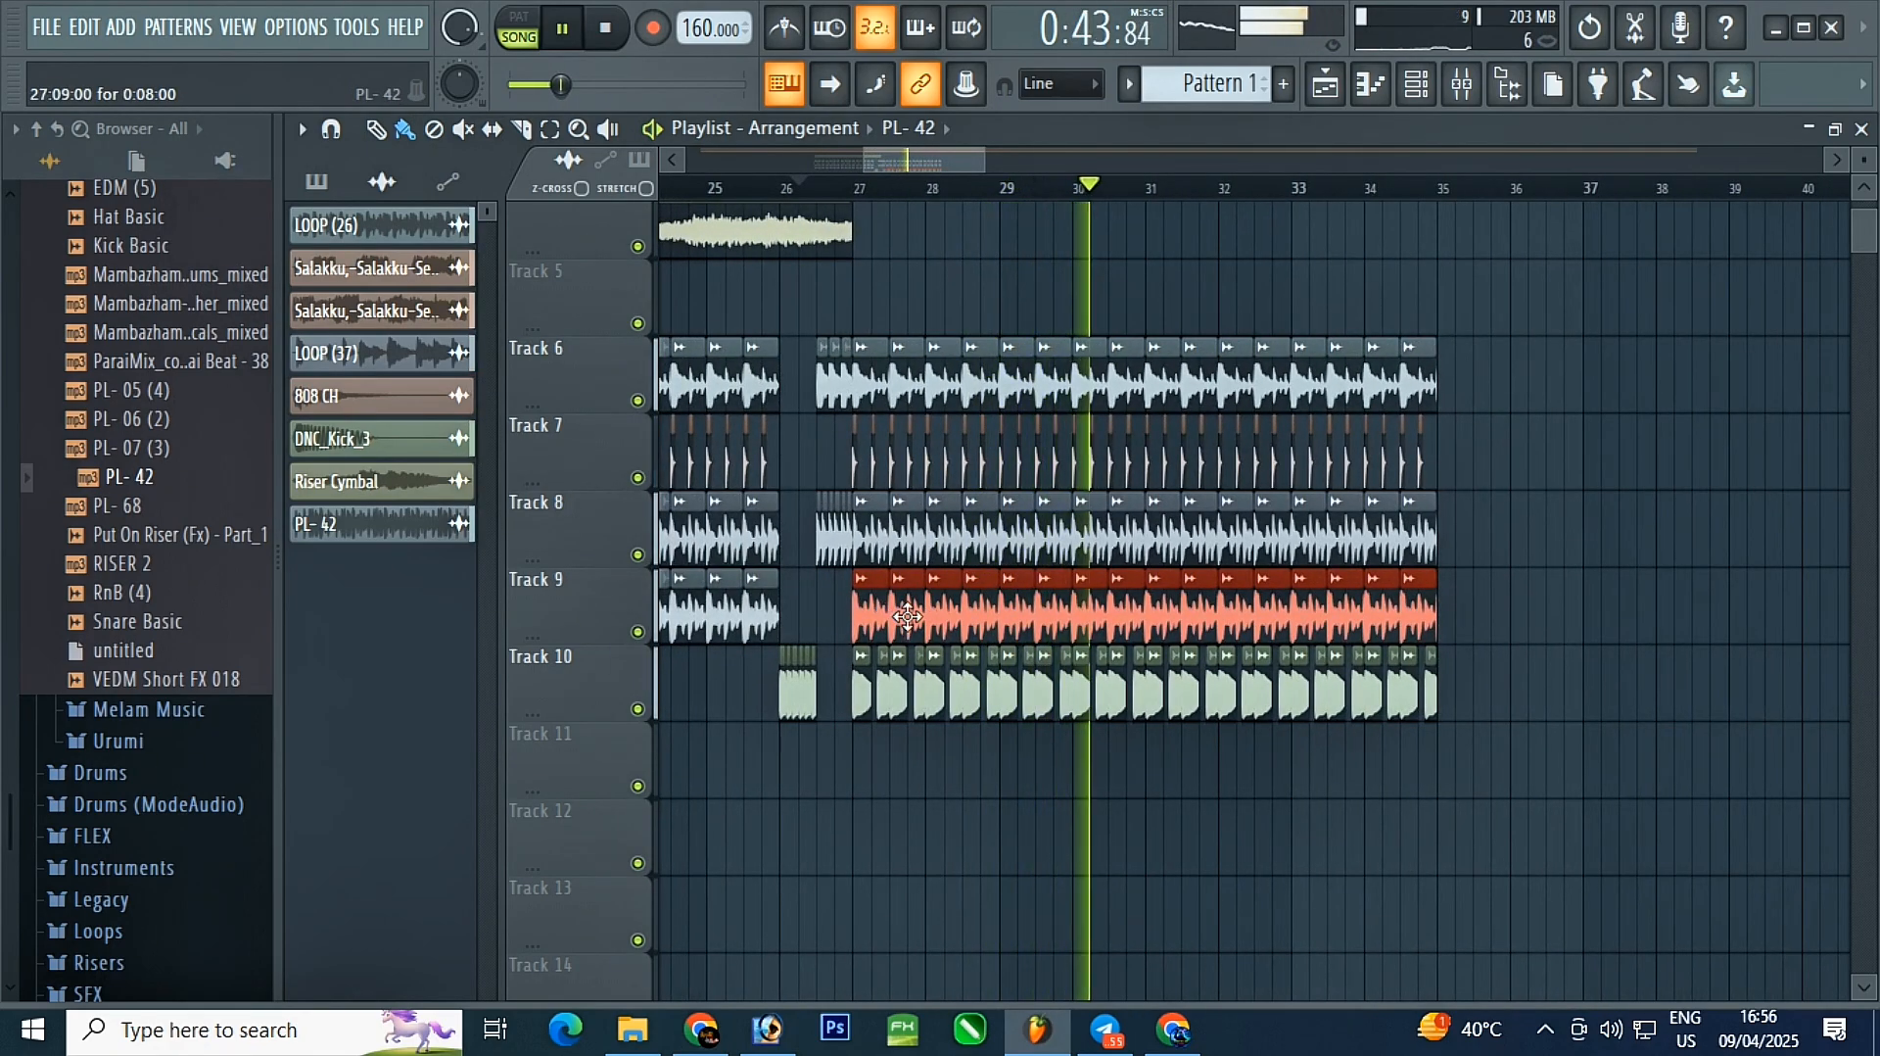
- Replace the half-bar PL- 42 clips on Track 9 from bar 27 to bar 35 with one-bar PL- 42 clips and play from bar 26
drag(910, 617, 1420, 621)
key(space)
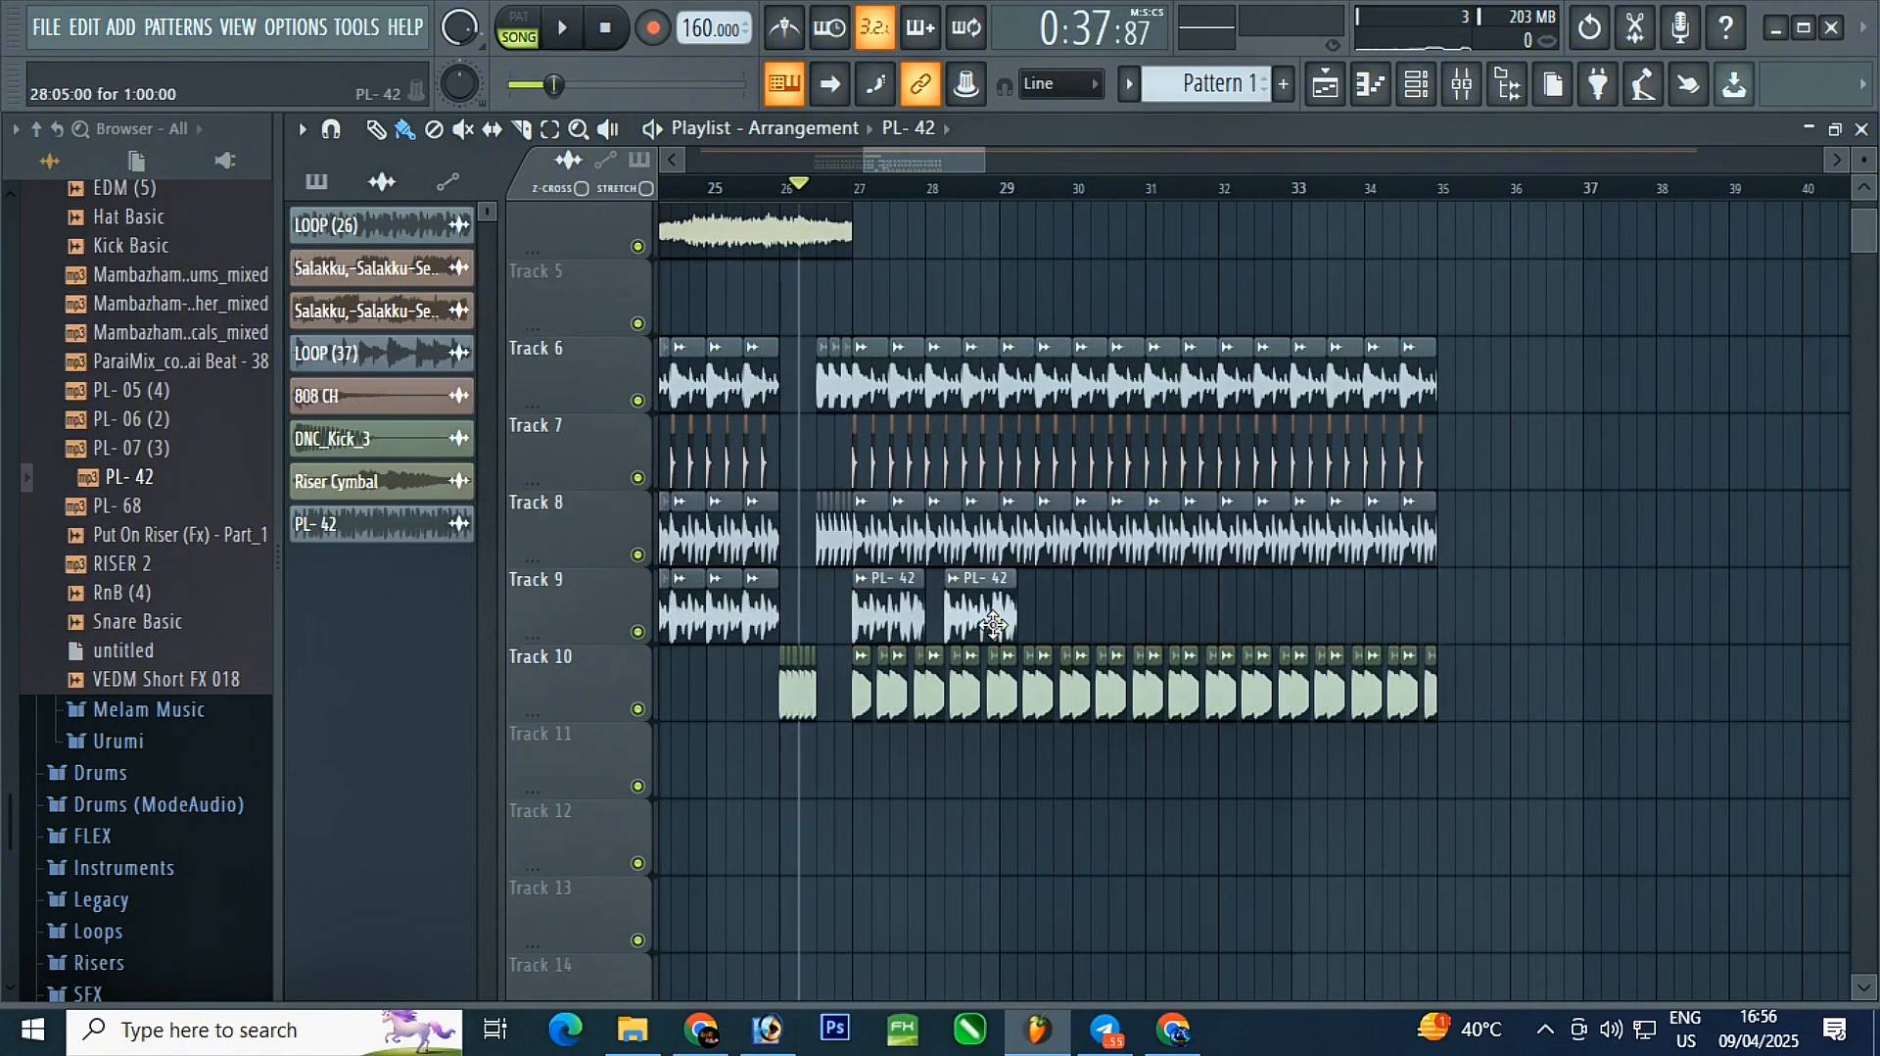
drag(888, 621, 1189, 622)
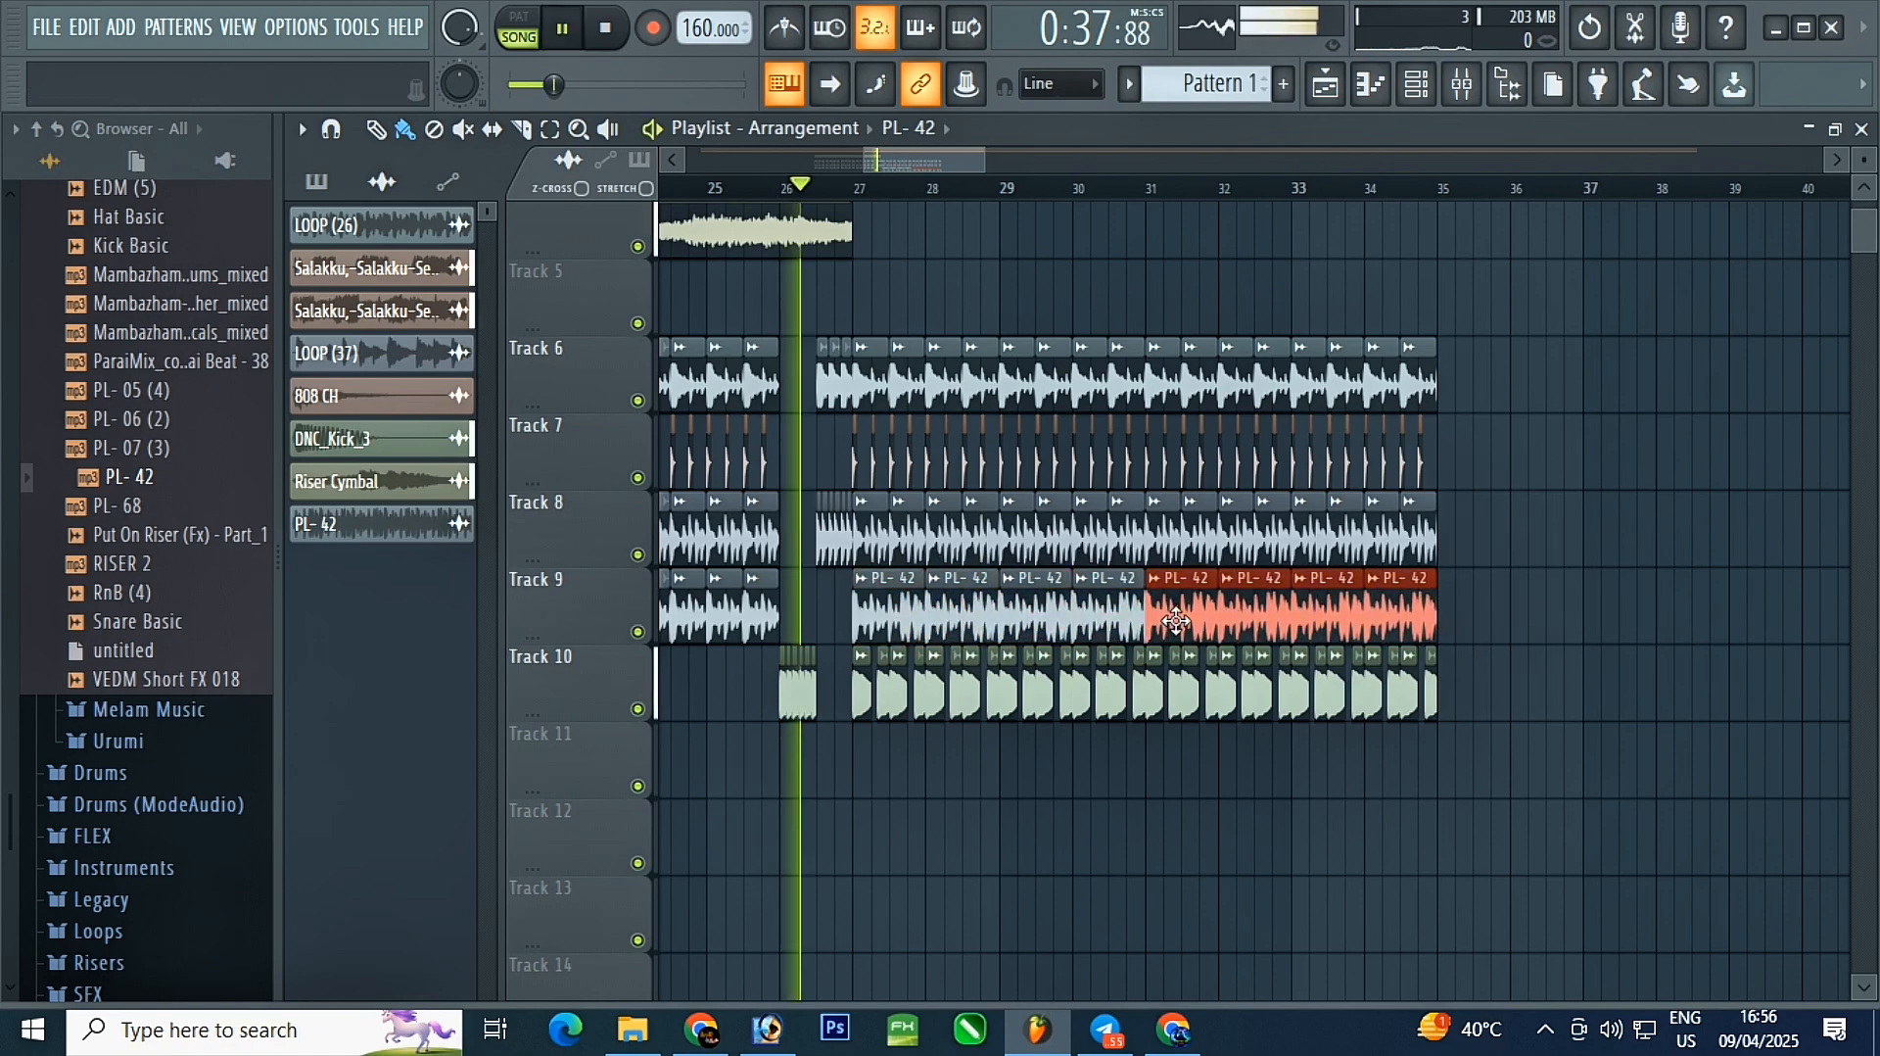
click(1502, 668)
right_click(1506, 667)
scroll(786, 627, up, 3)
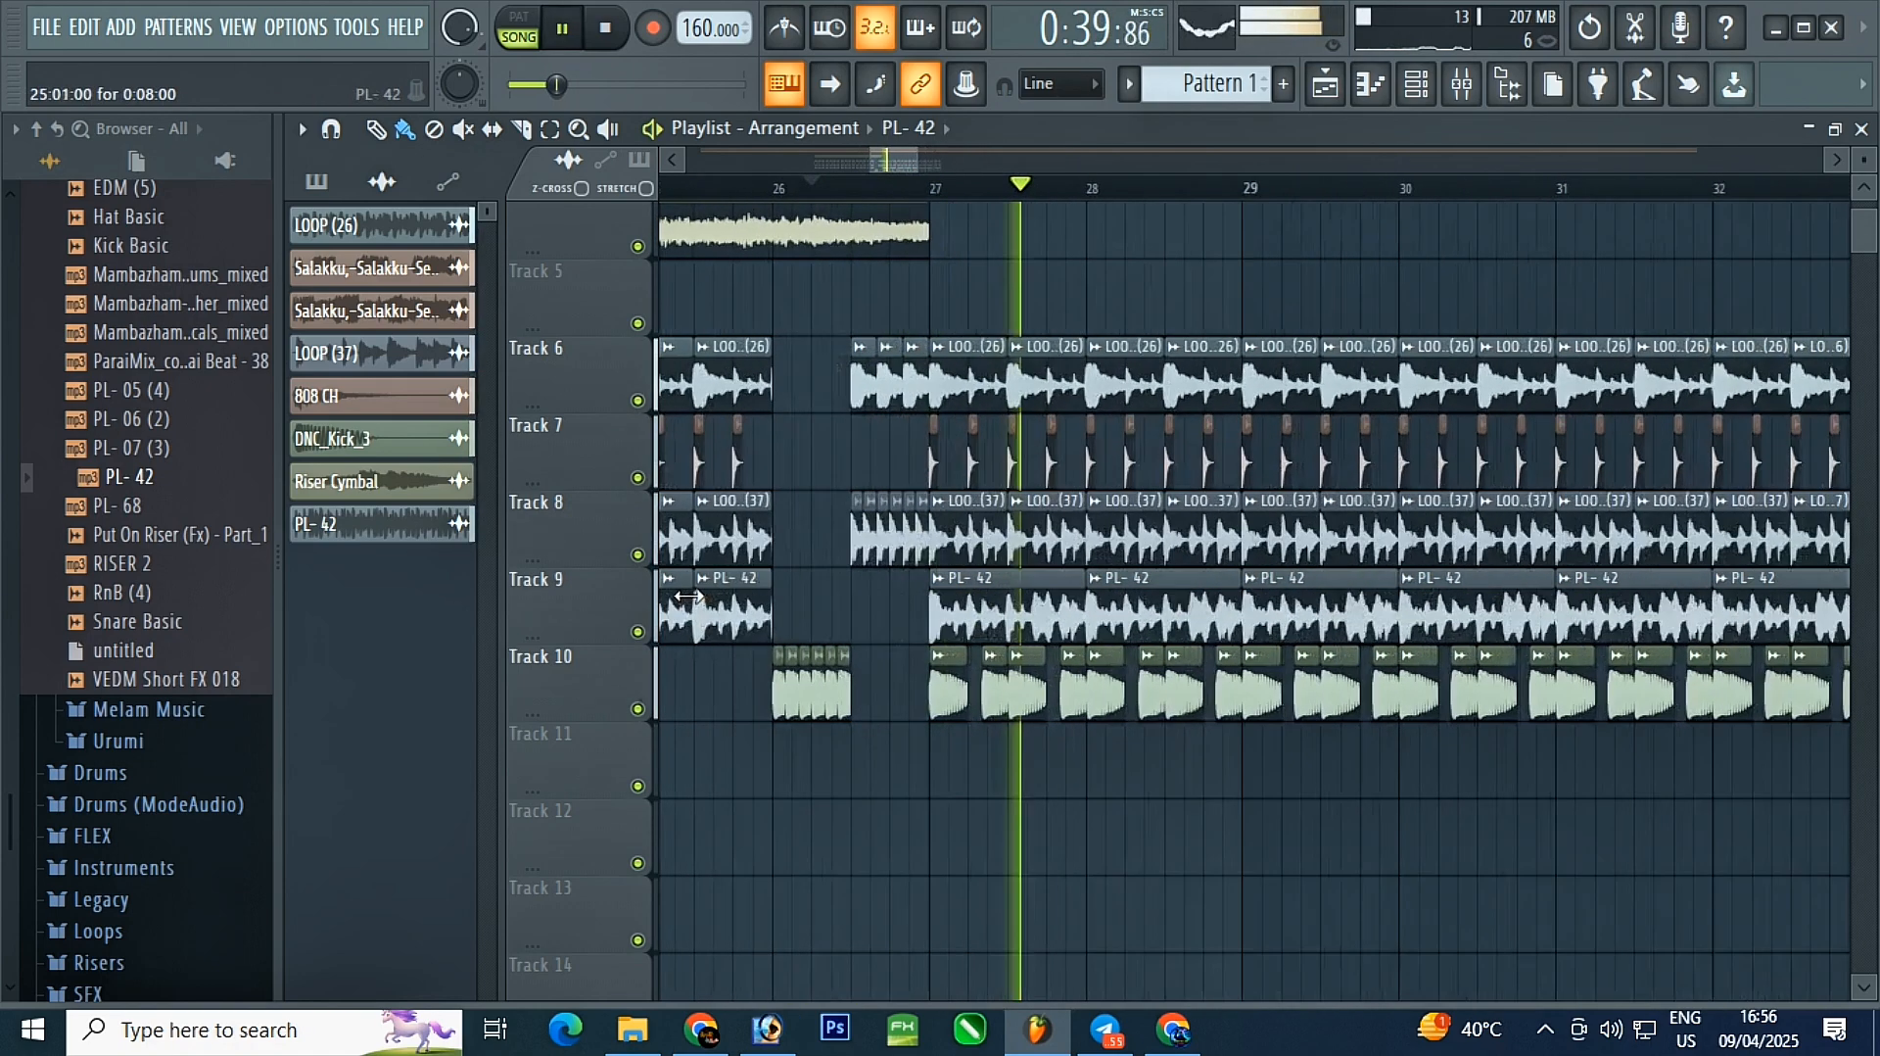
scroll(689, 596, up, 2)
scroll(945, 662, down, 2)
scroll(676, 644, down, 2)
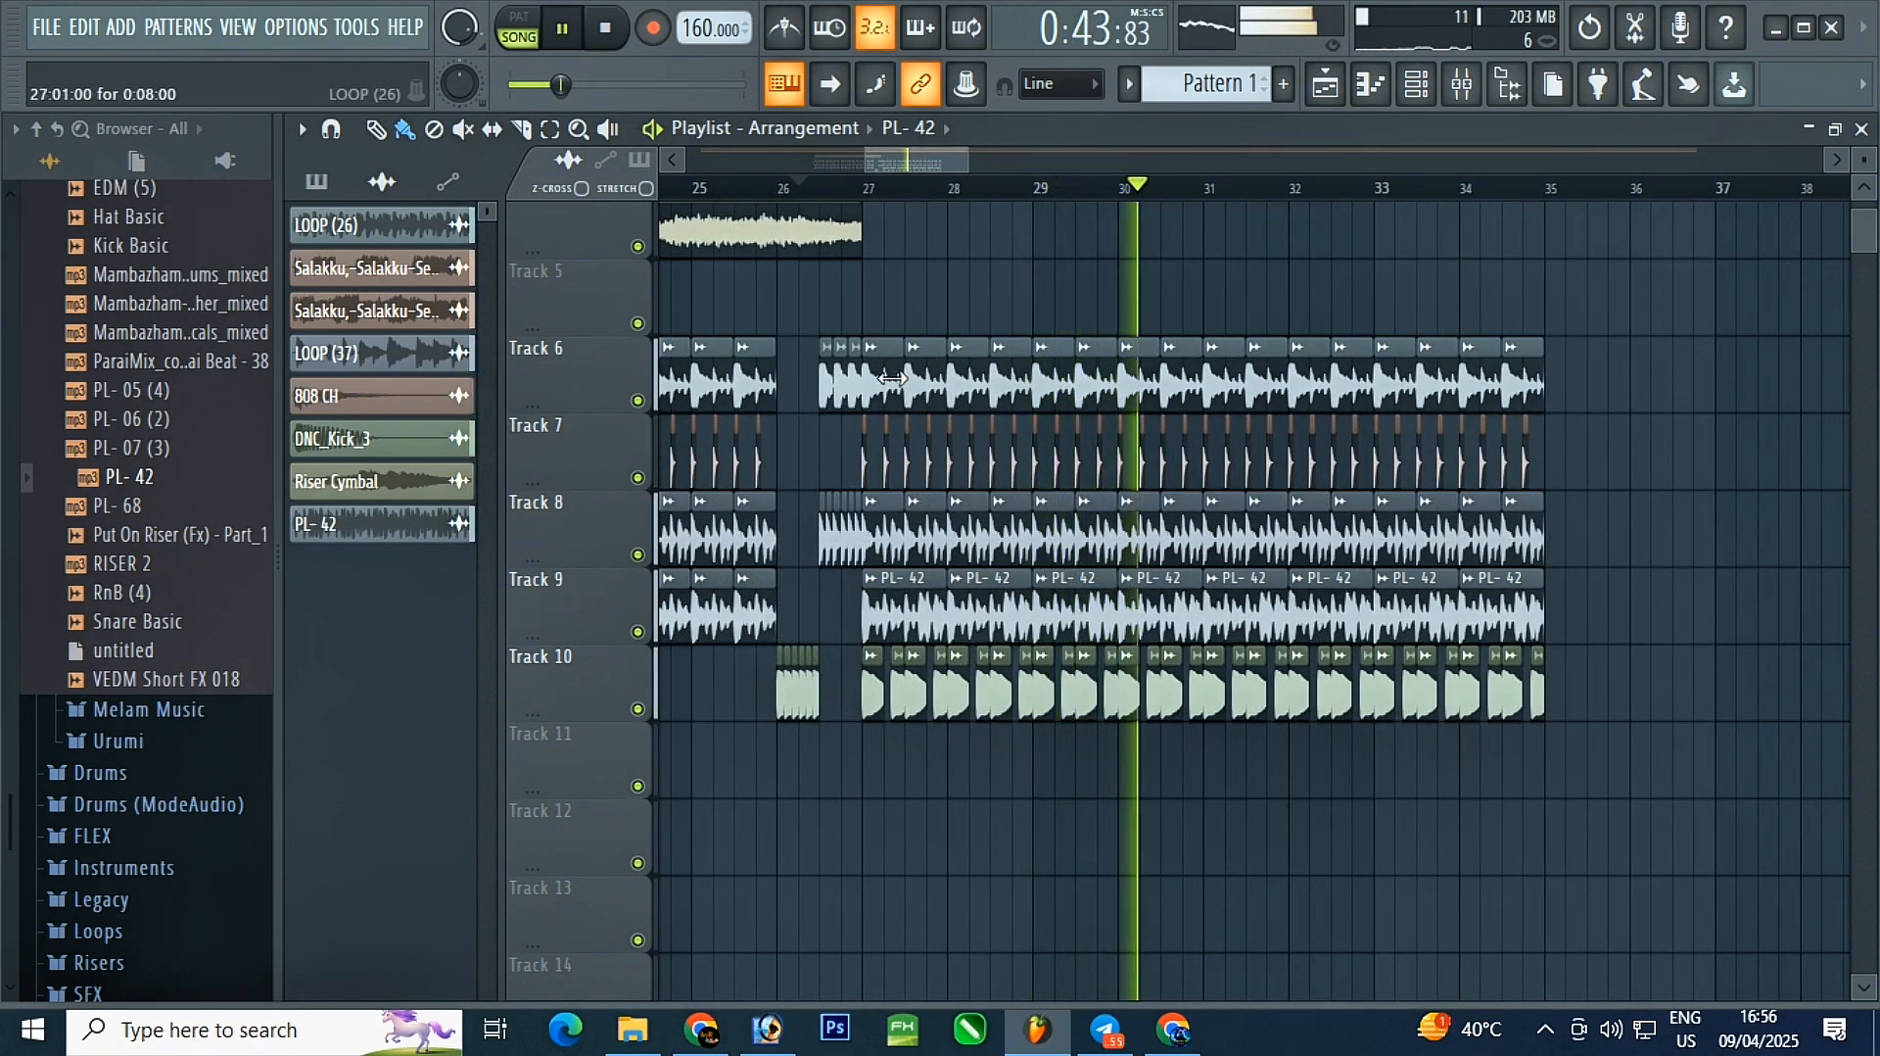
- Replace the LOOP (26) clips on Track 6 from bar 27 with one half-bar clip in the second half of each bar through bar 34
key(space)
drag(911, 378, 1582, 402)
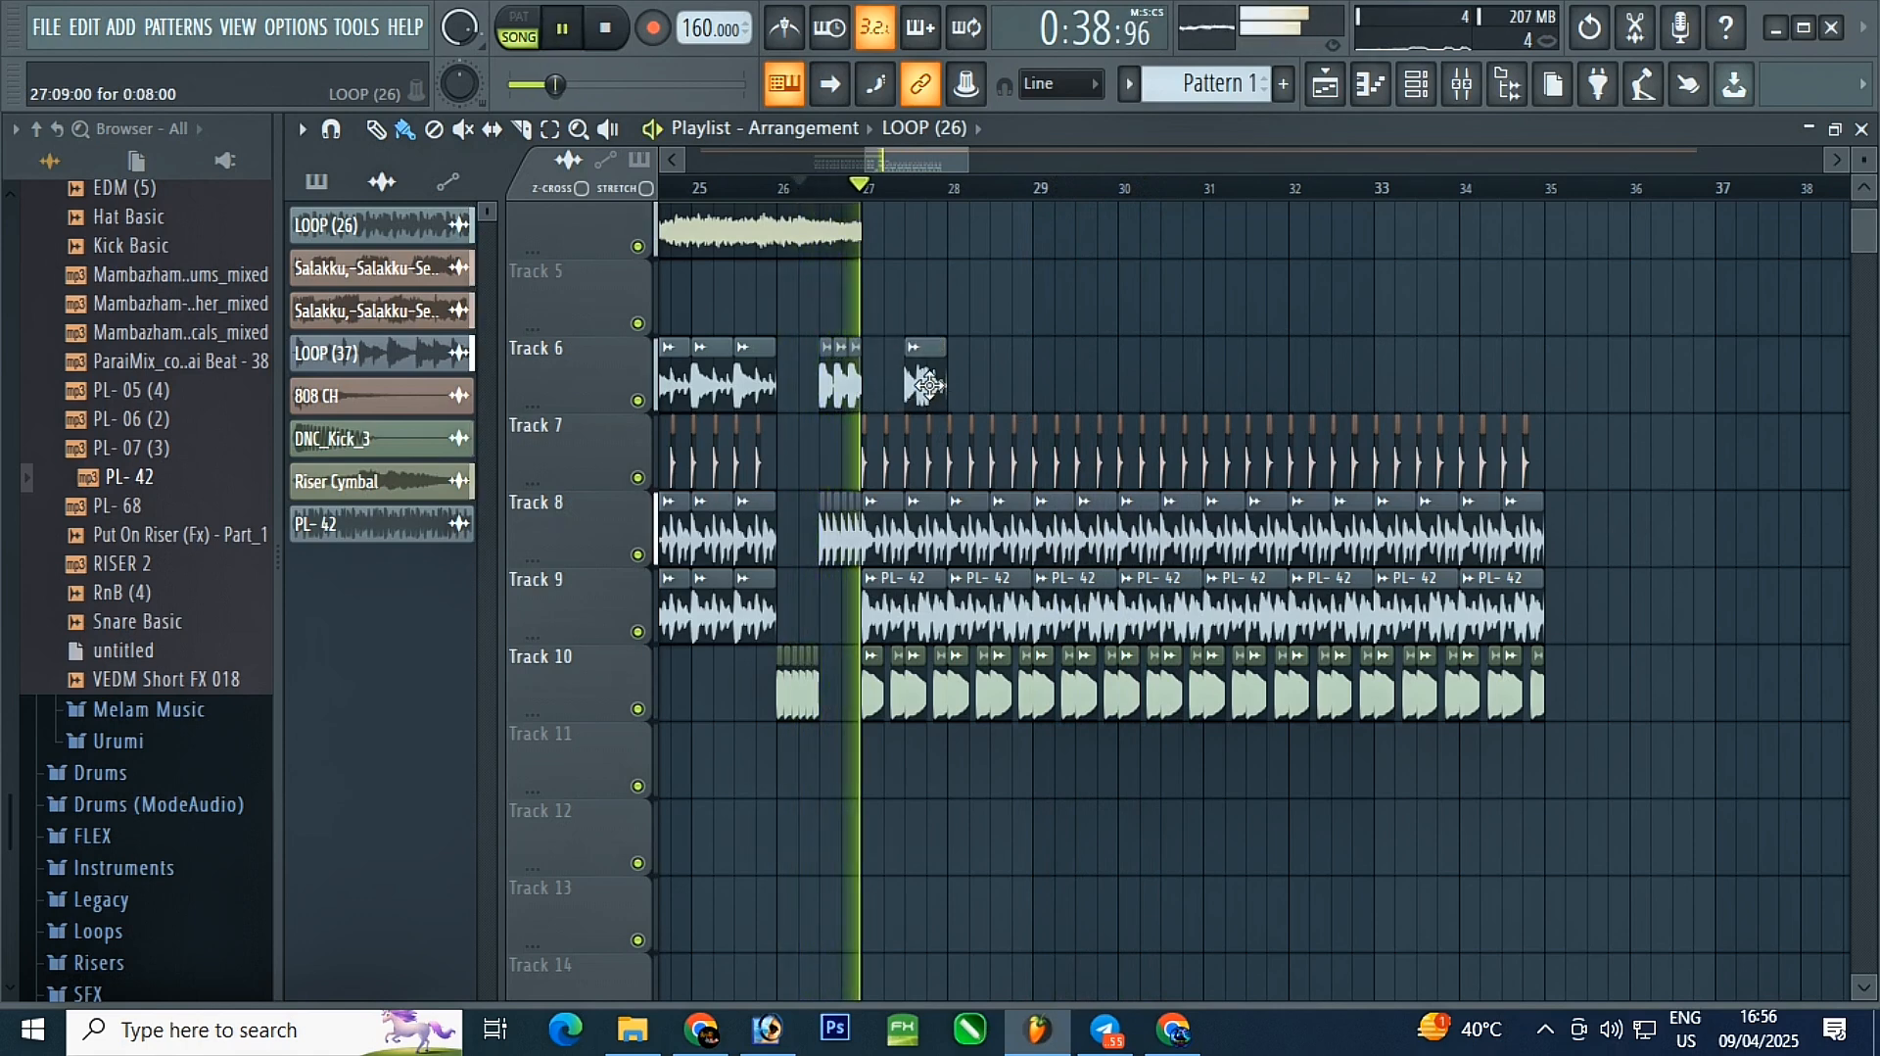
click(1010, 386)
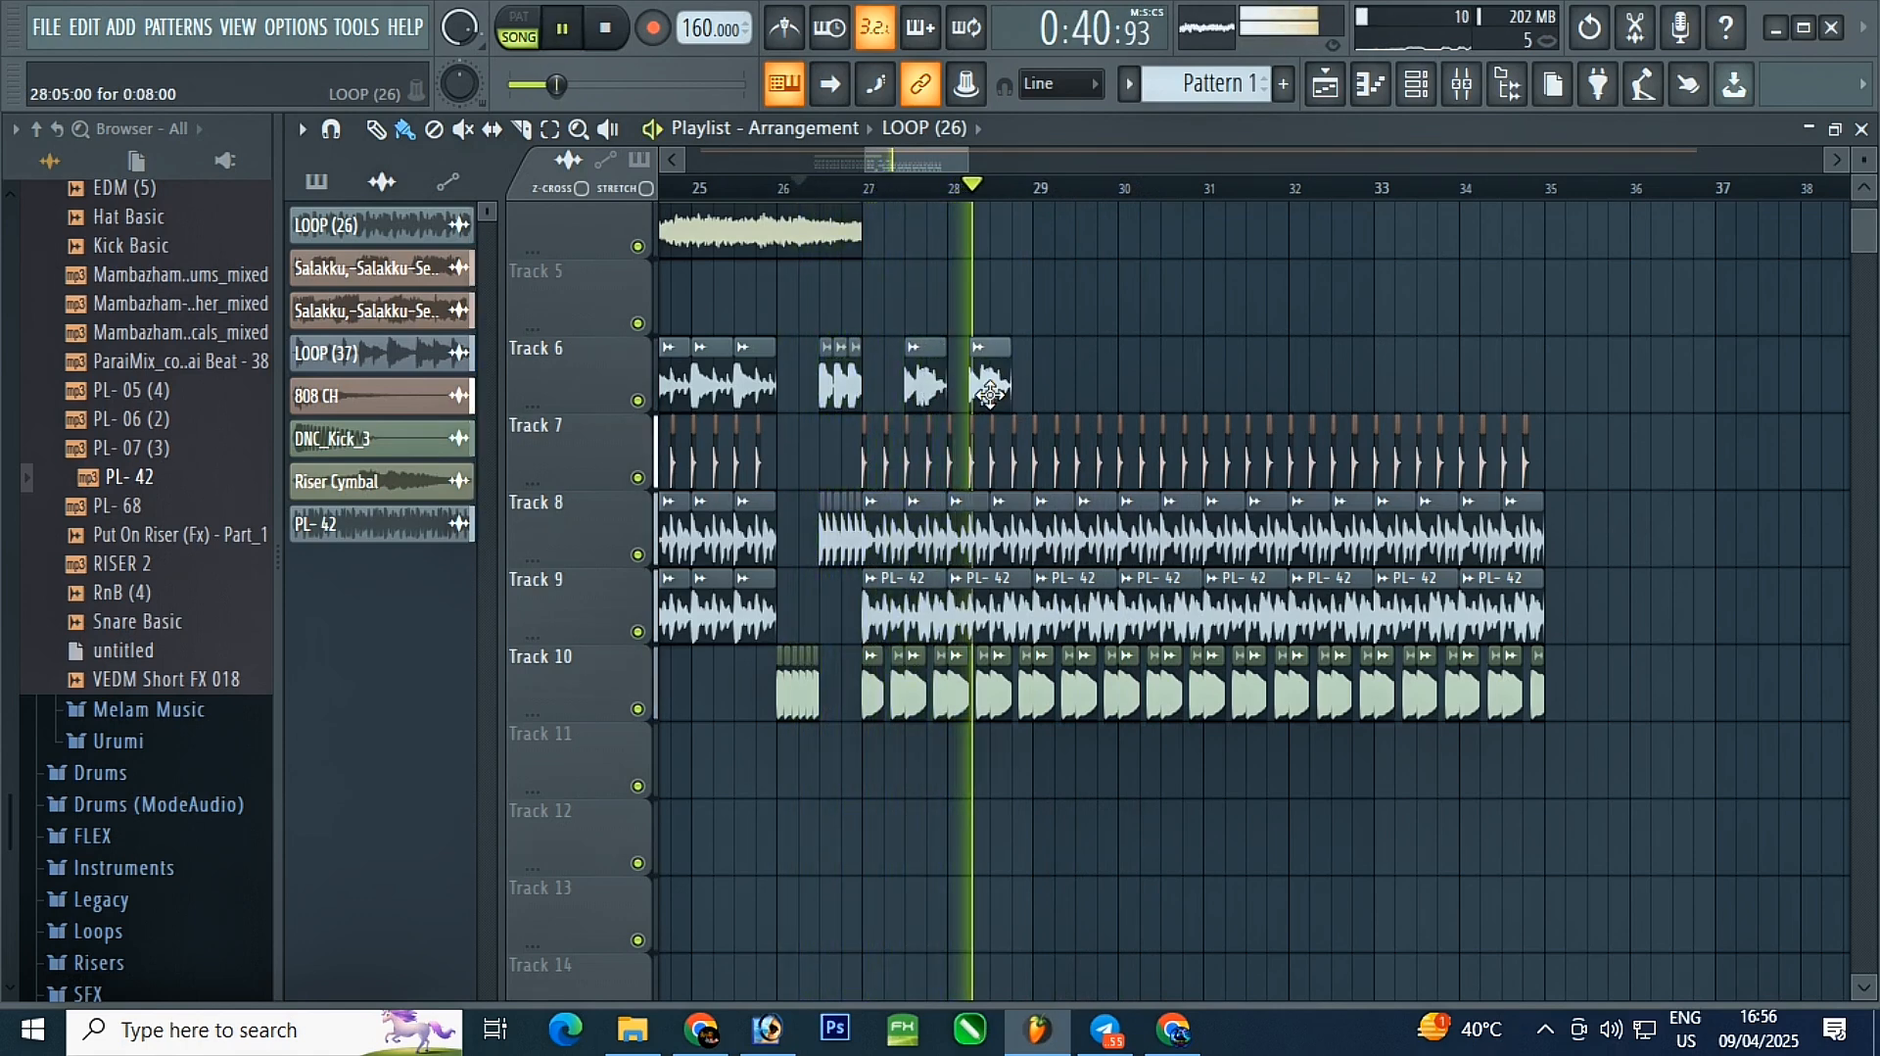
click(1141, 394)
drag(1141, 395, 1097, 394)
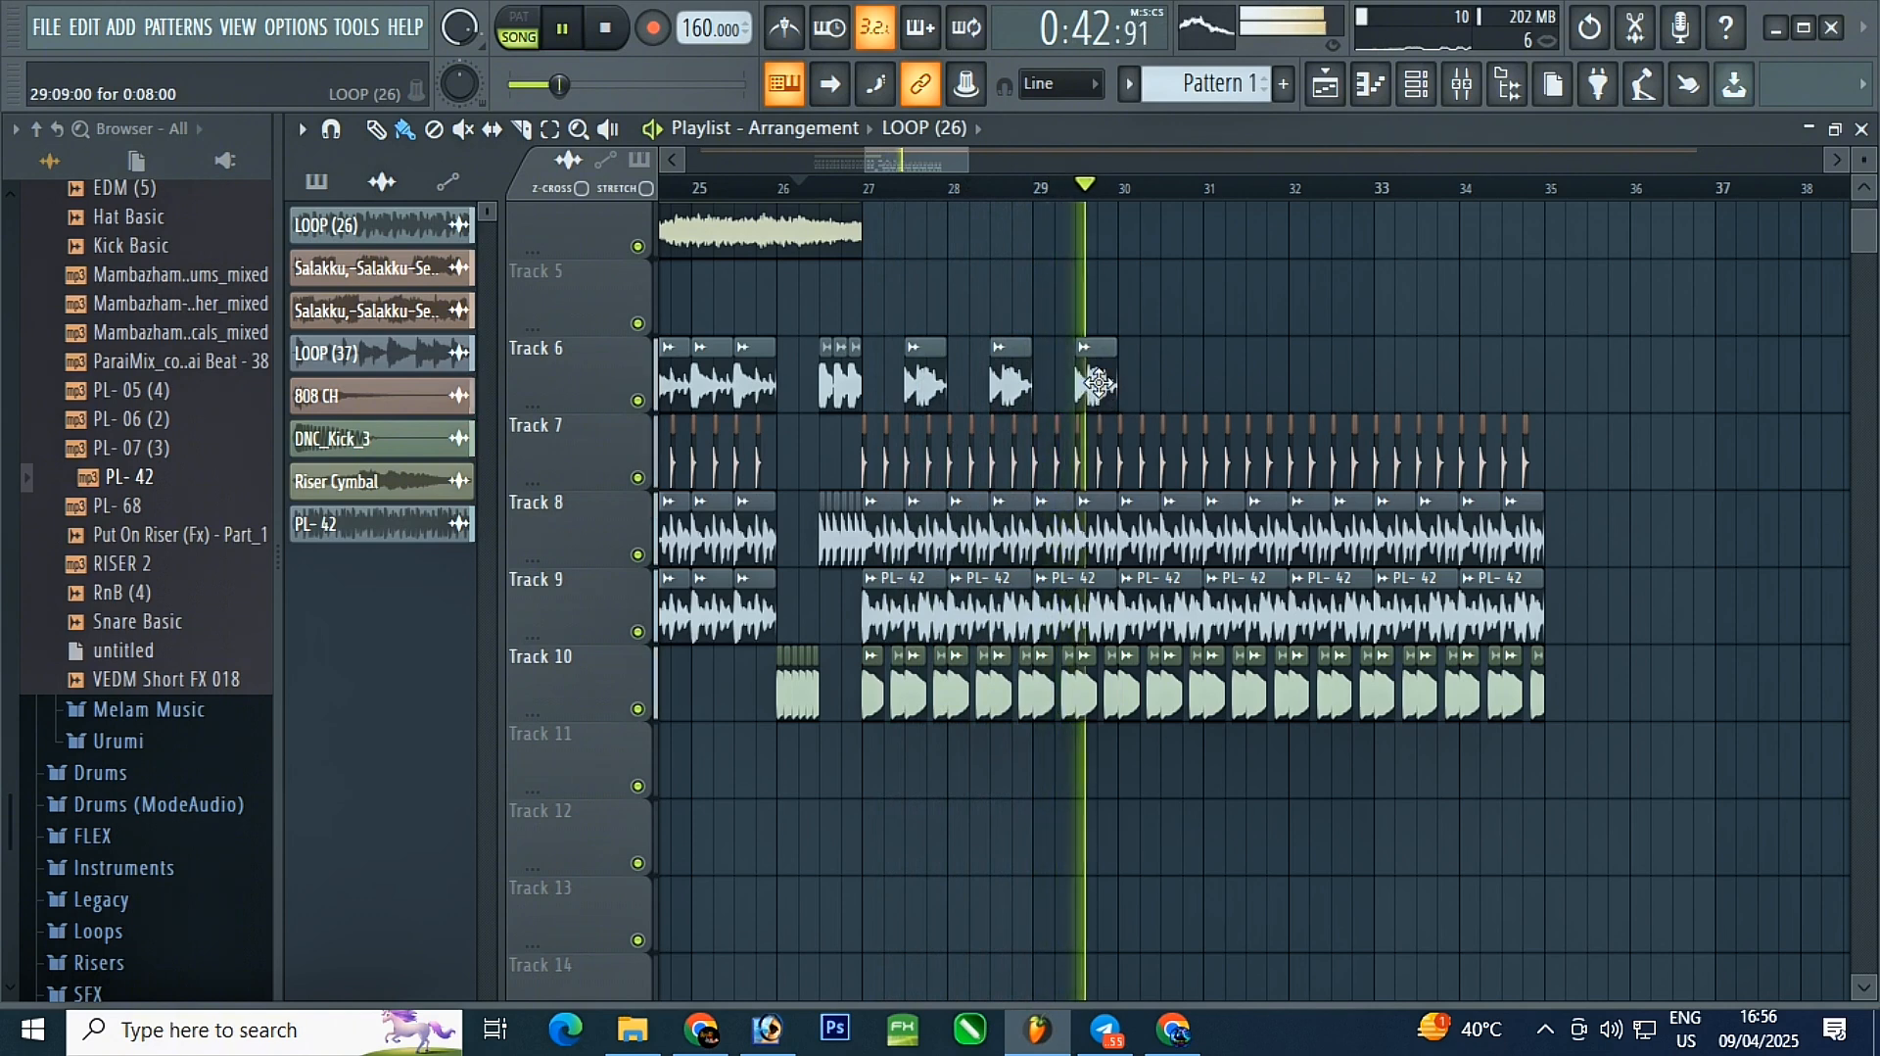
click(1192, 404)
click(1259, 392)
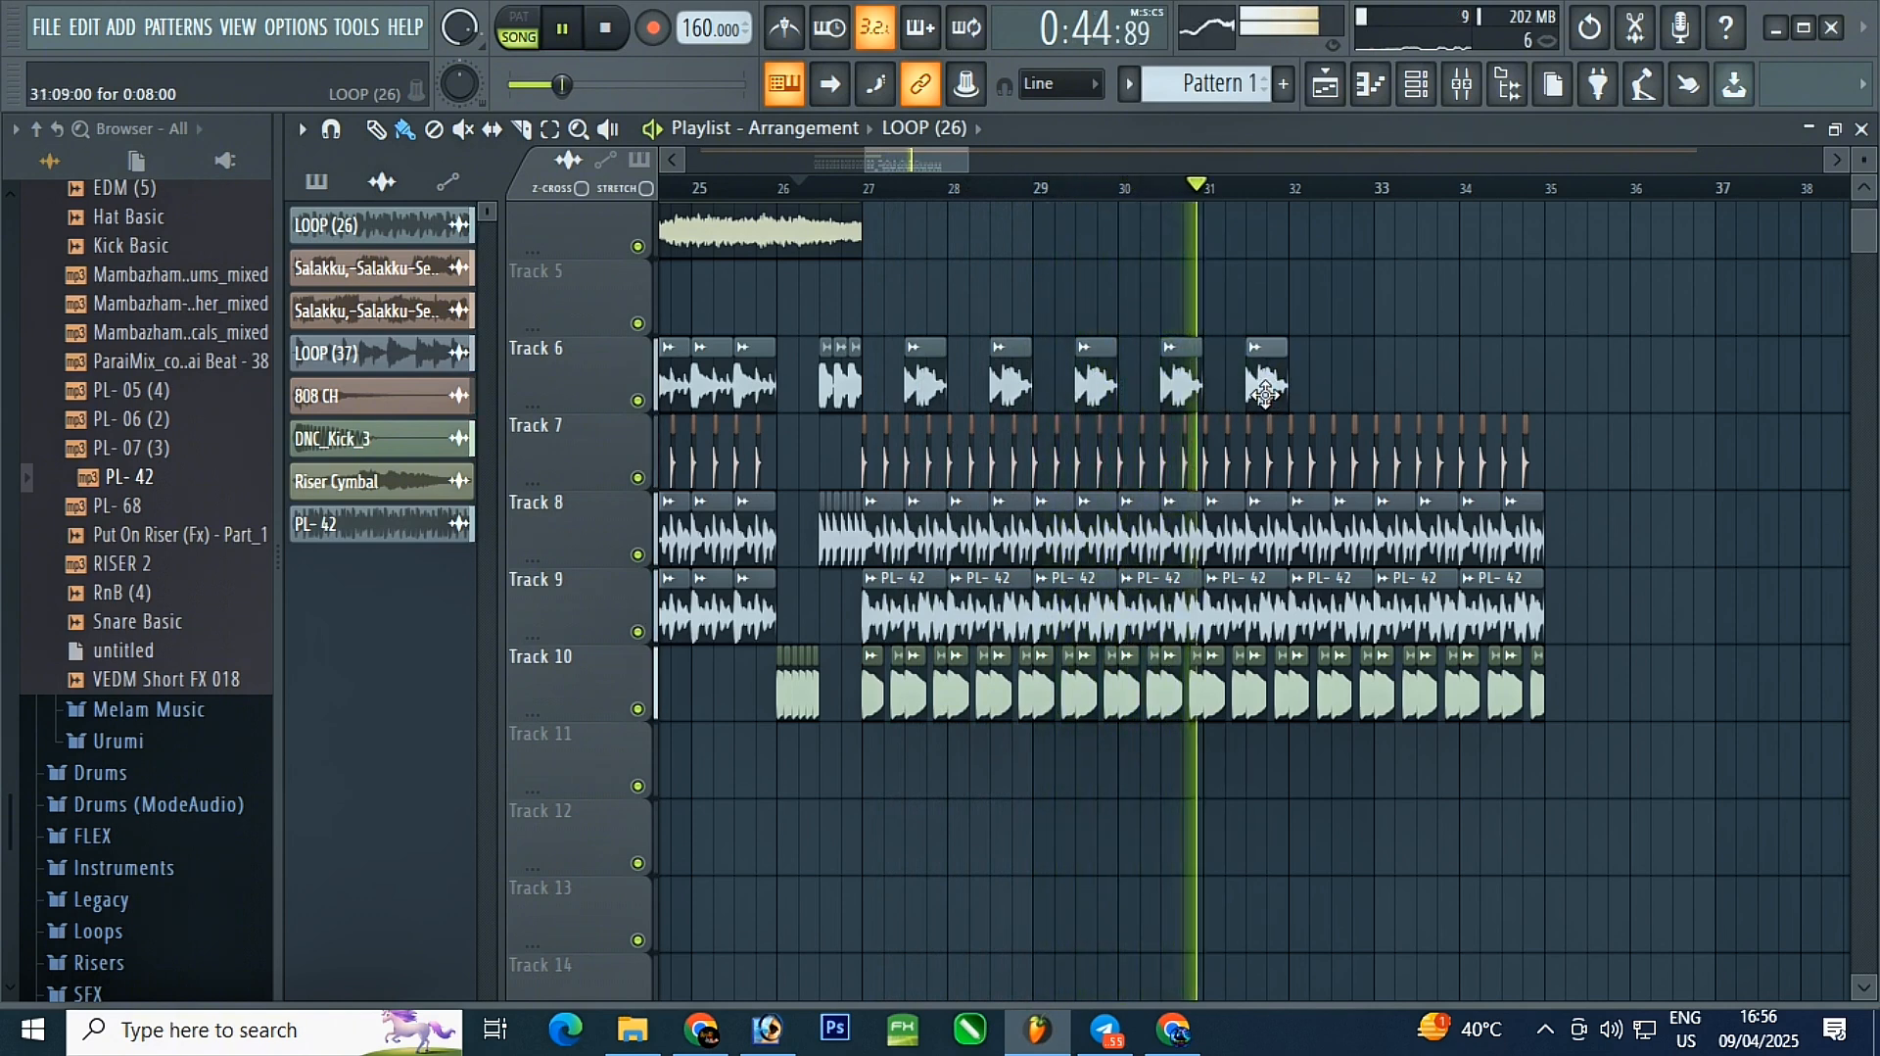
click(1322, 390)
drag(1349, 388, 1372, 387)
click(1430, 387)
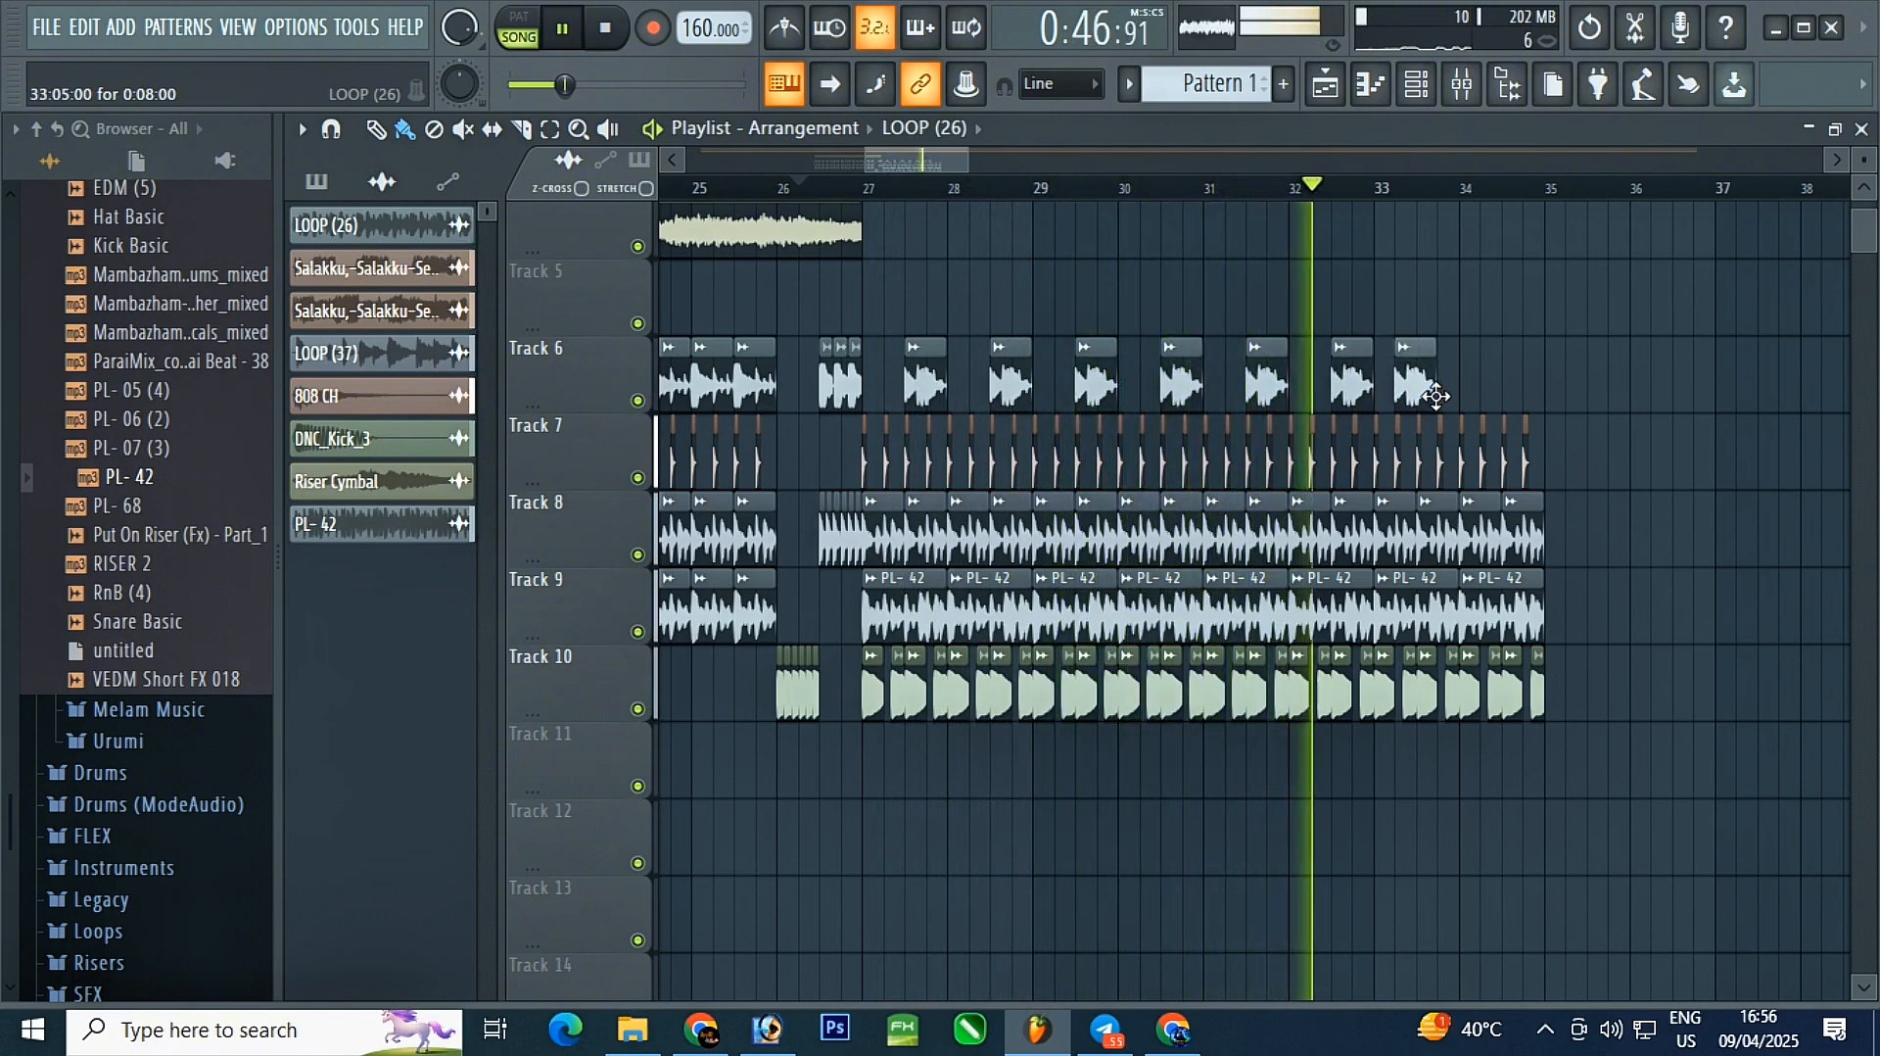
click(1533, 391)
drag(1533, 392, 1520, 387)
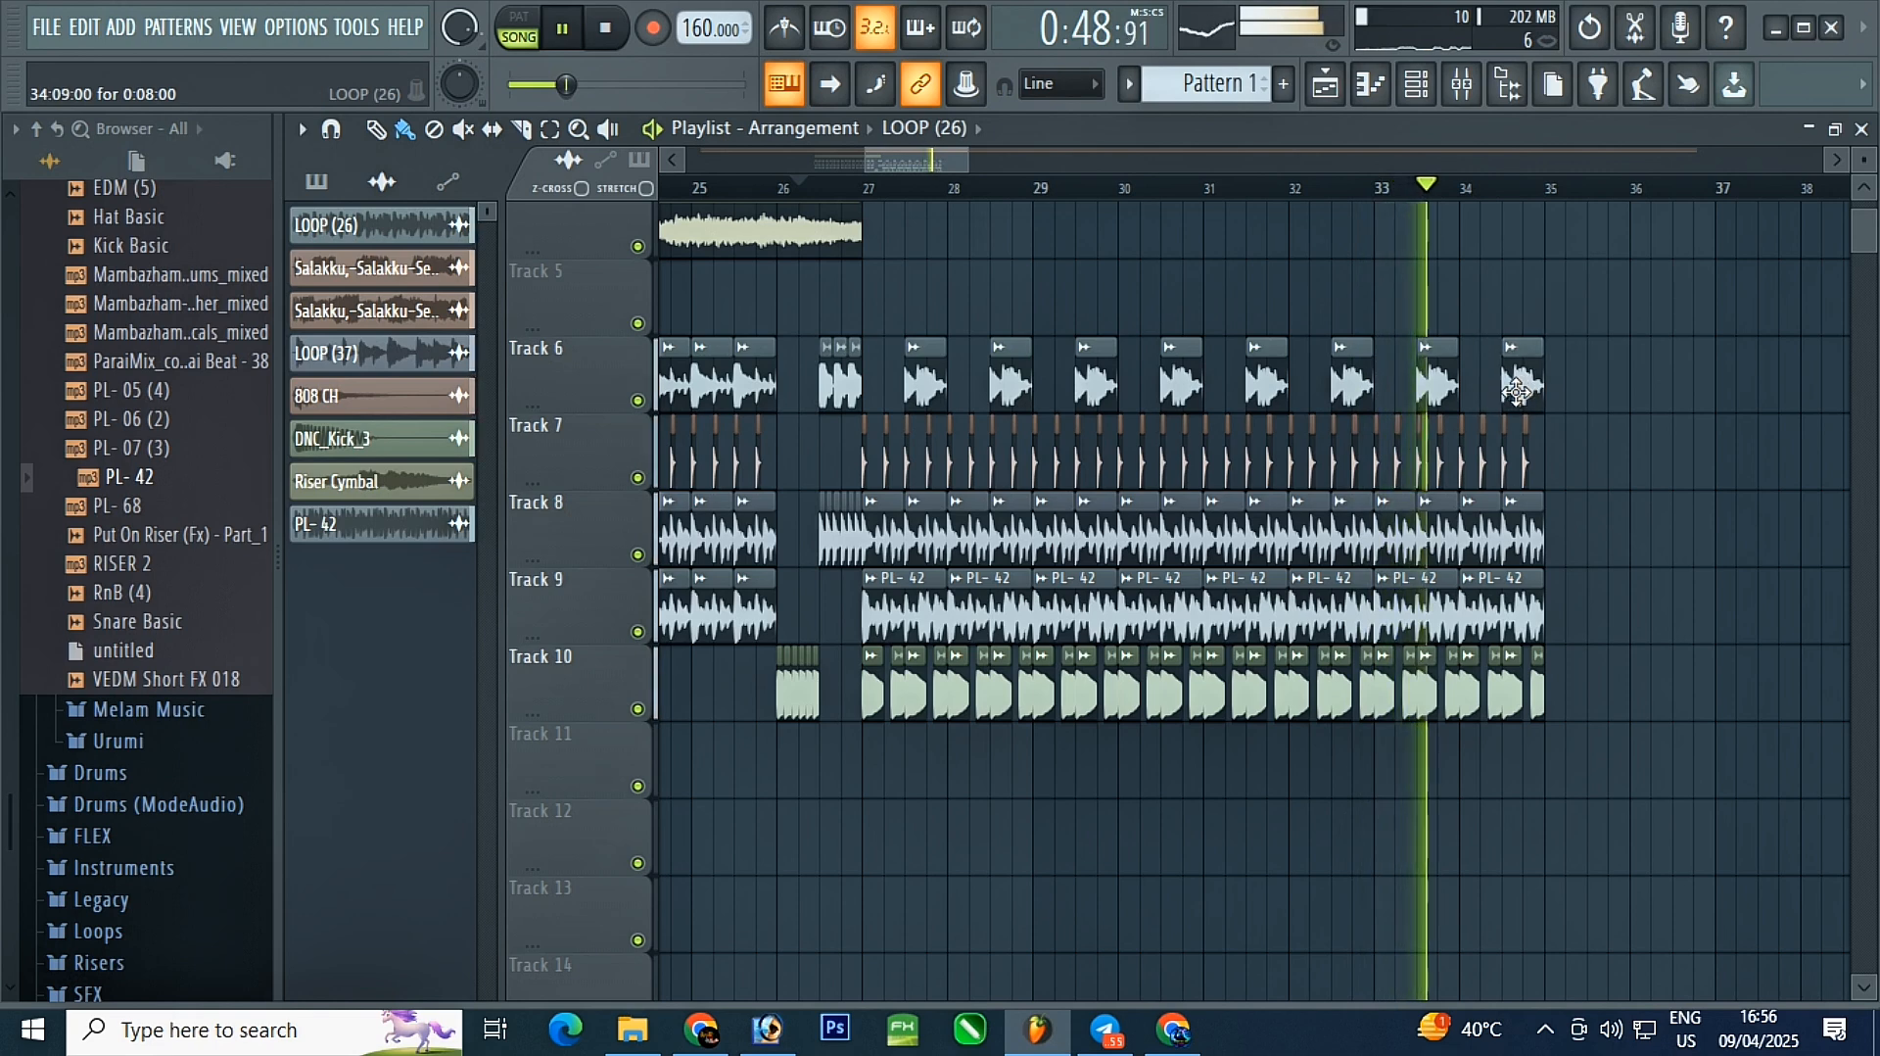
key(space)
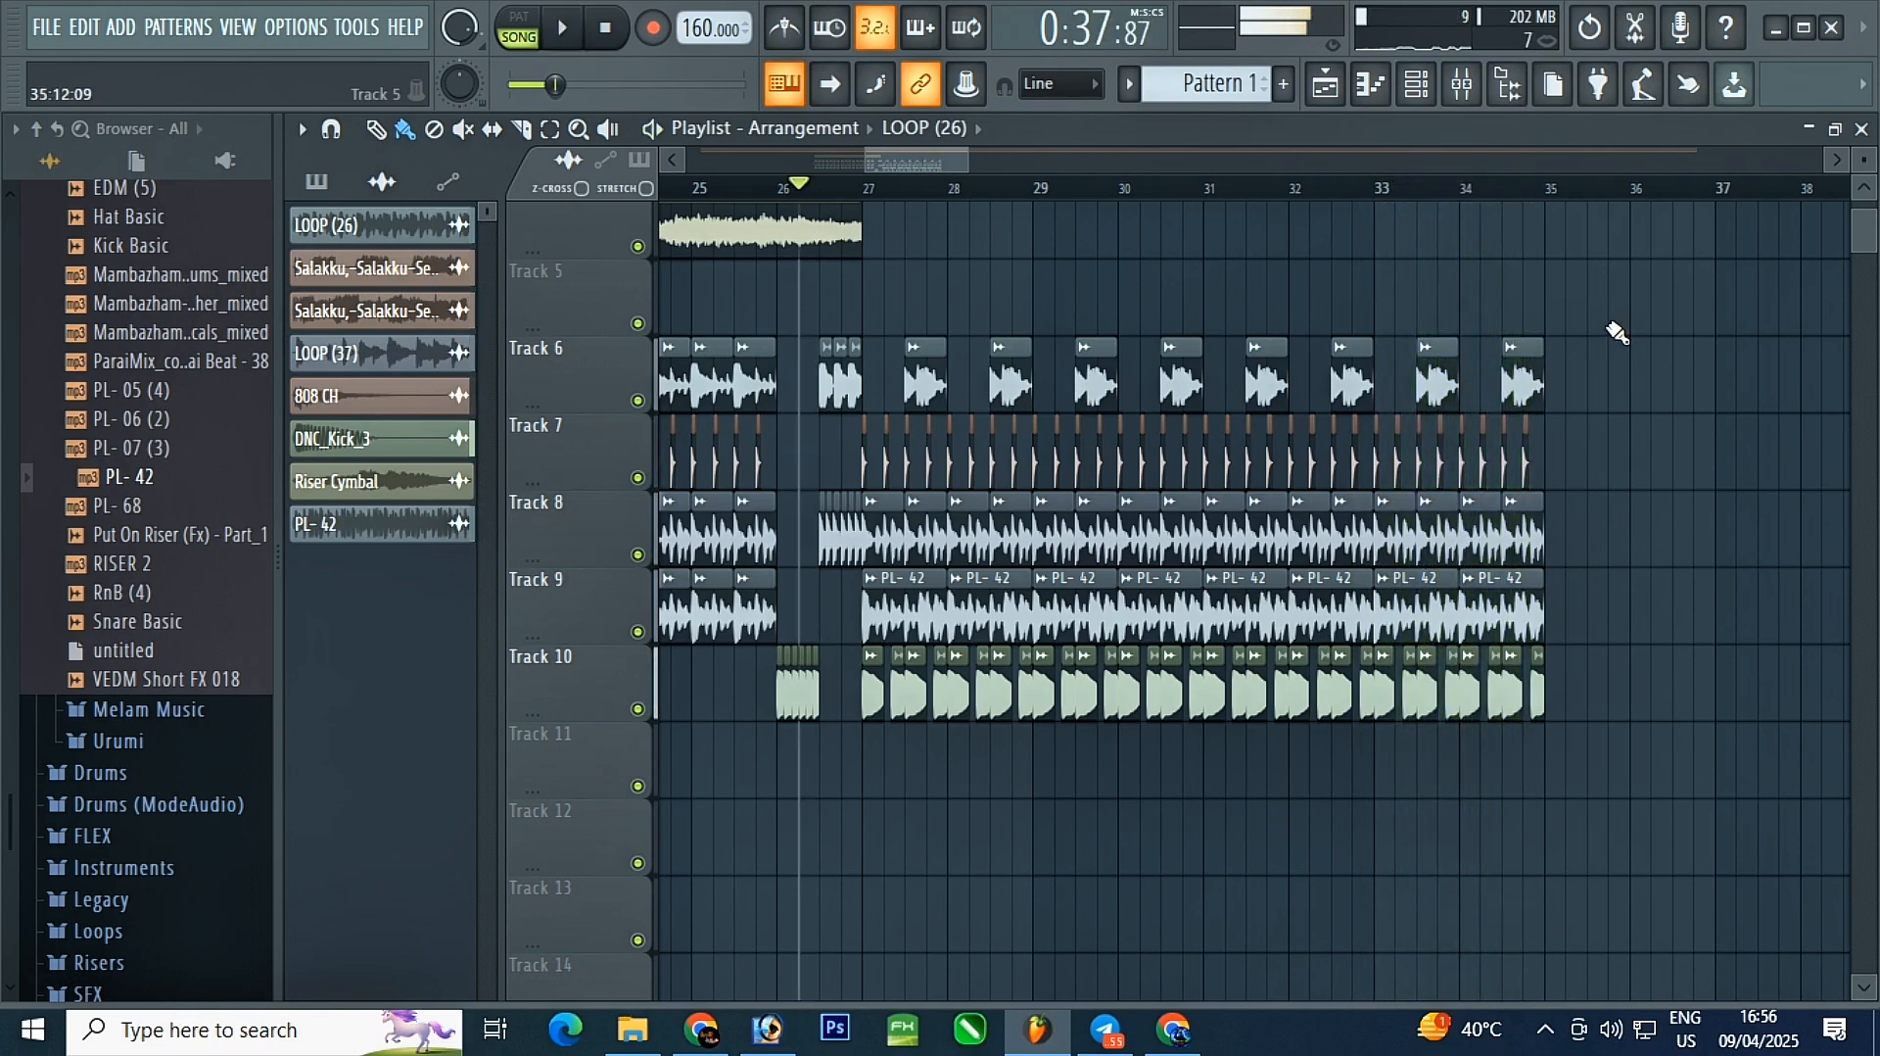
- Delete the clips in bar 34 on Tracks 6 to 10 and play the end of the section from bar 33
drag(1616, 332, 1466, 736)
key(Delete)
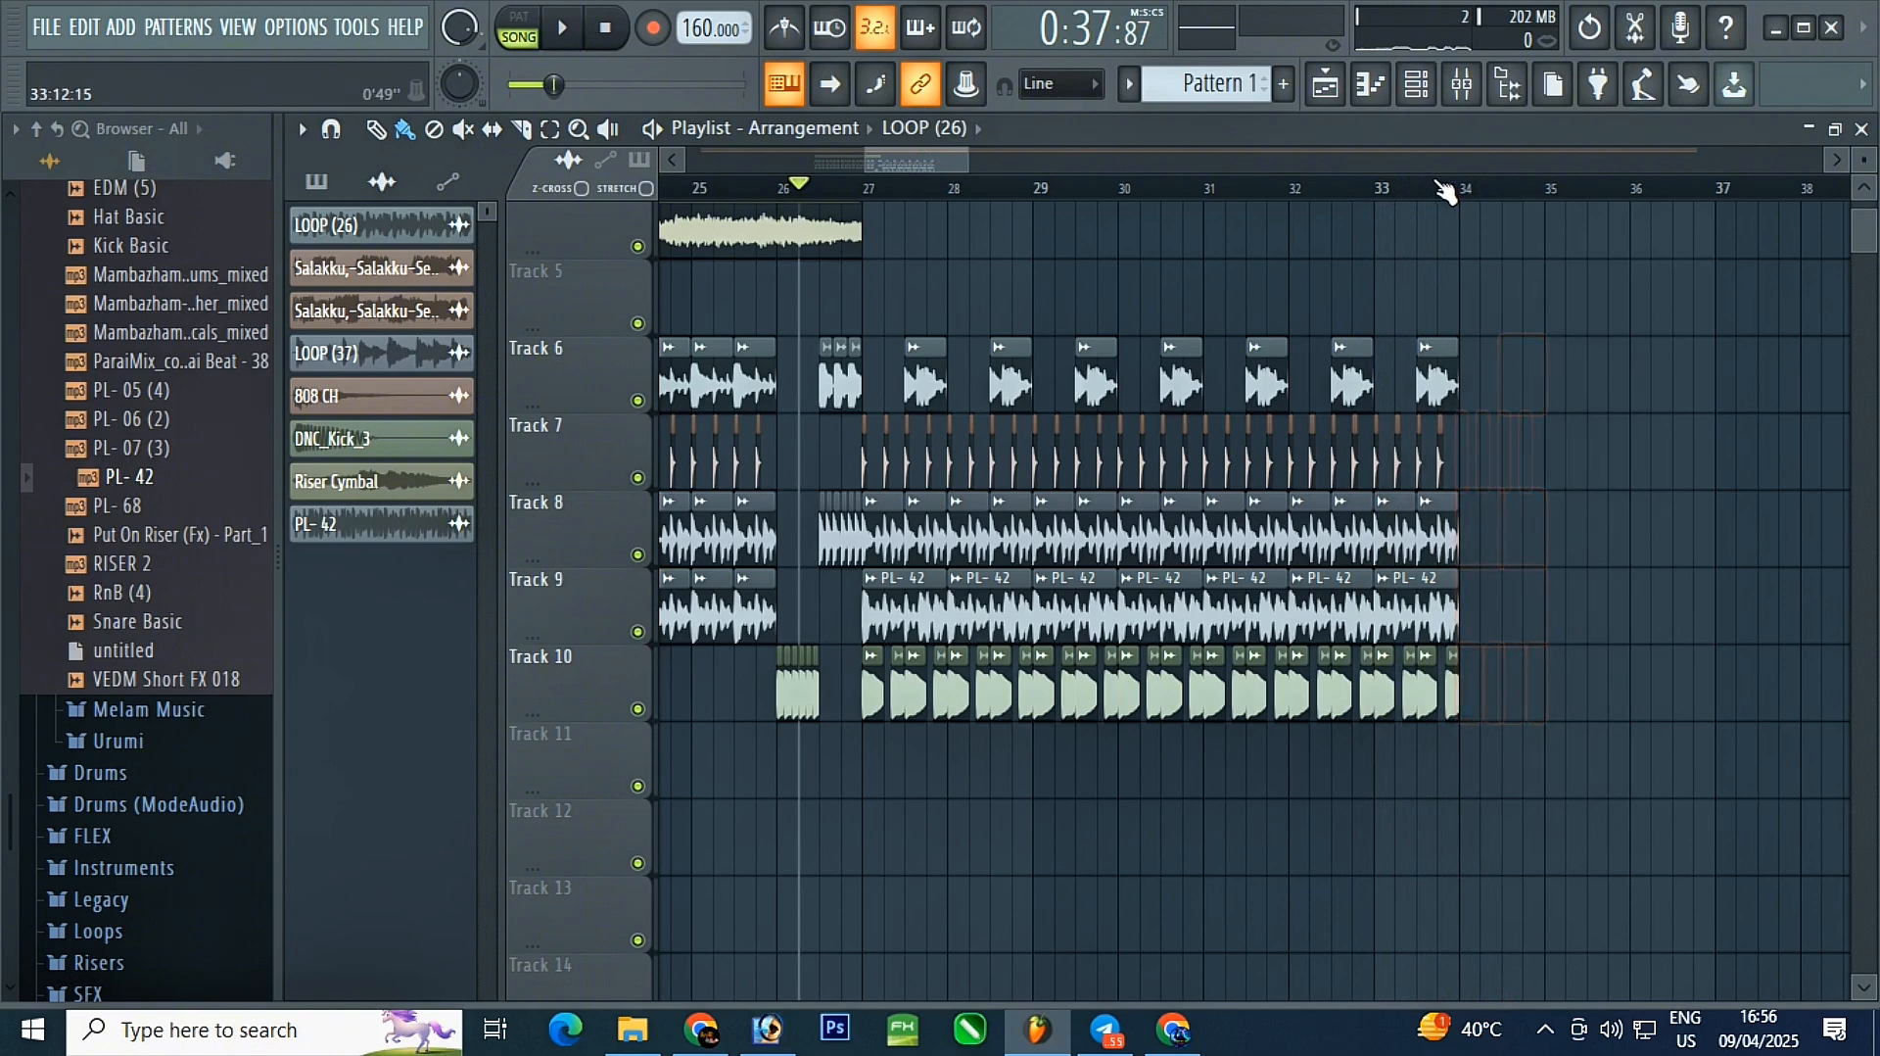
key(space)
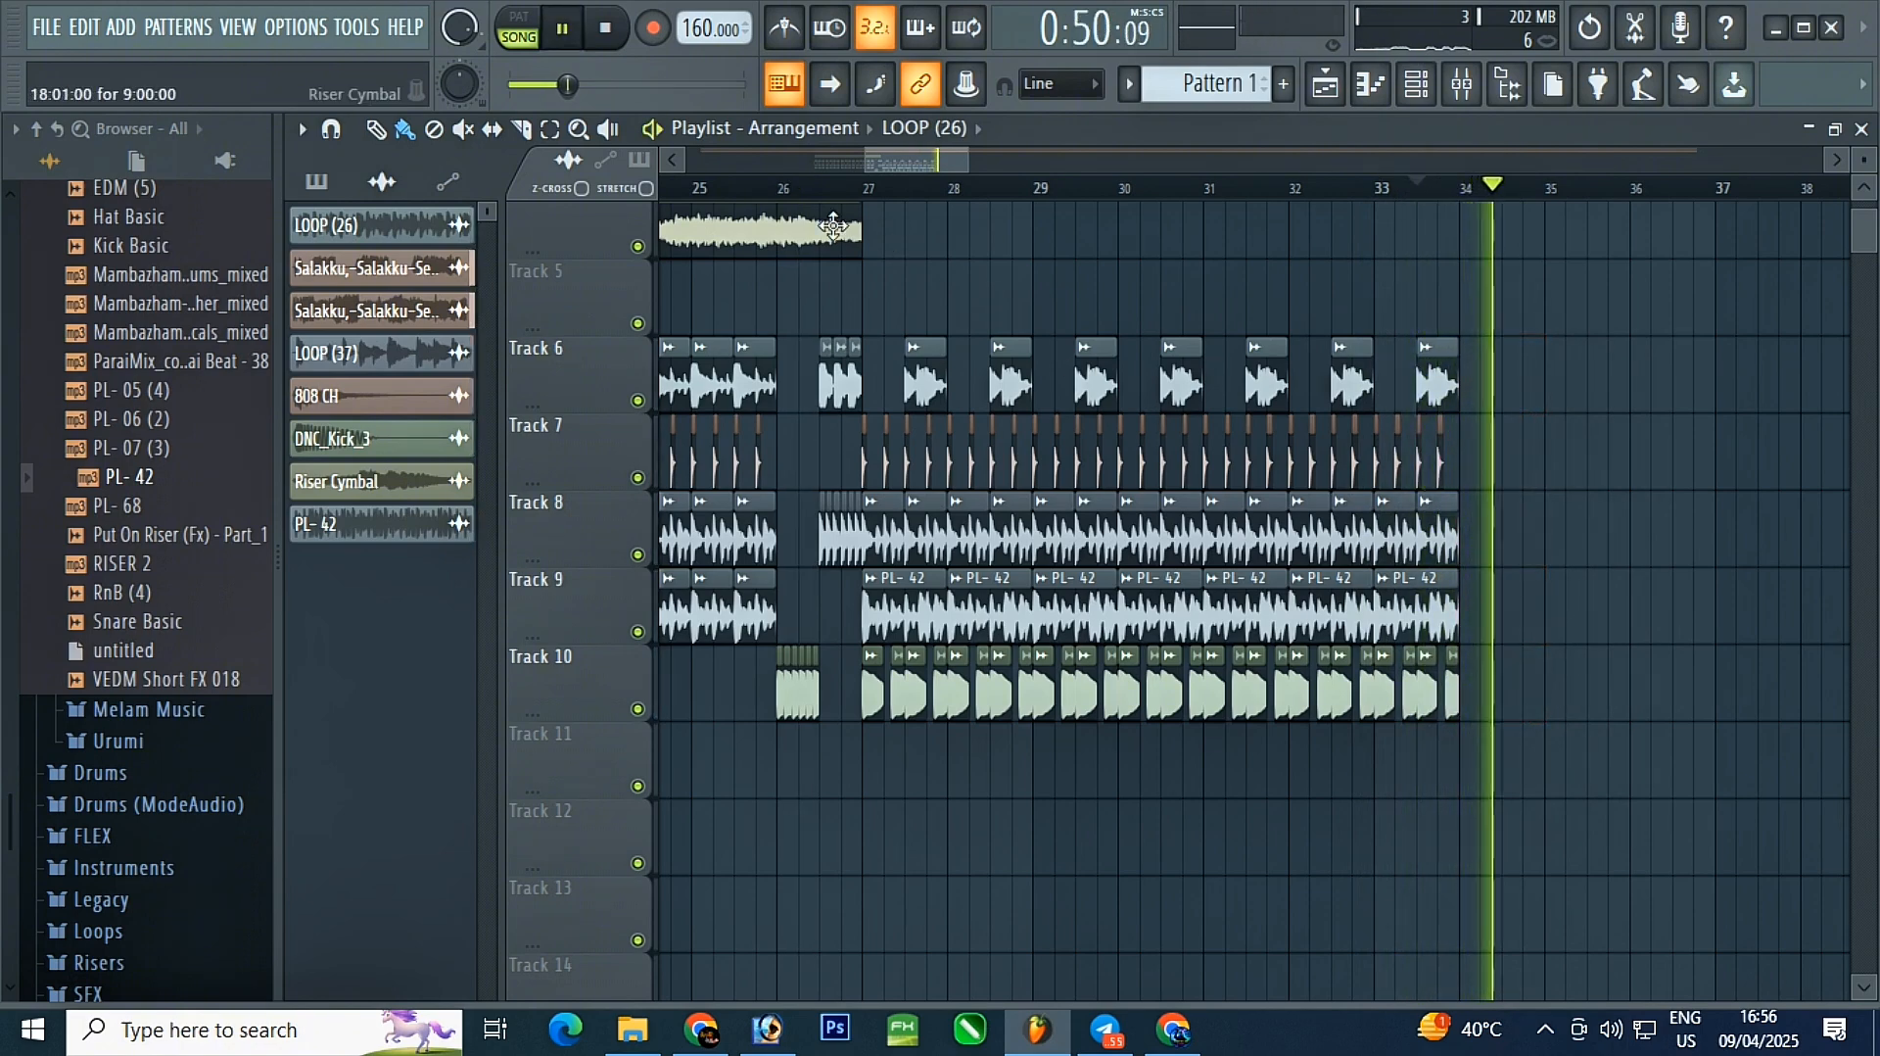
- Play the arrangement from bar 26 and examine how the clips on Tracks 6 to 10 line up through bar 34
click(784, 194)
ctrl+scroll(722, 701, up, 3)
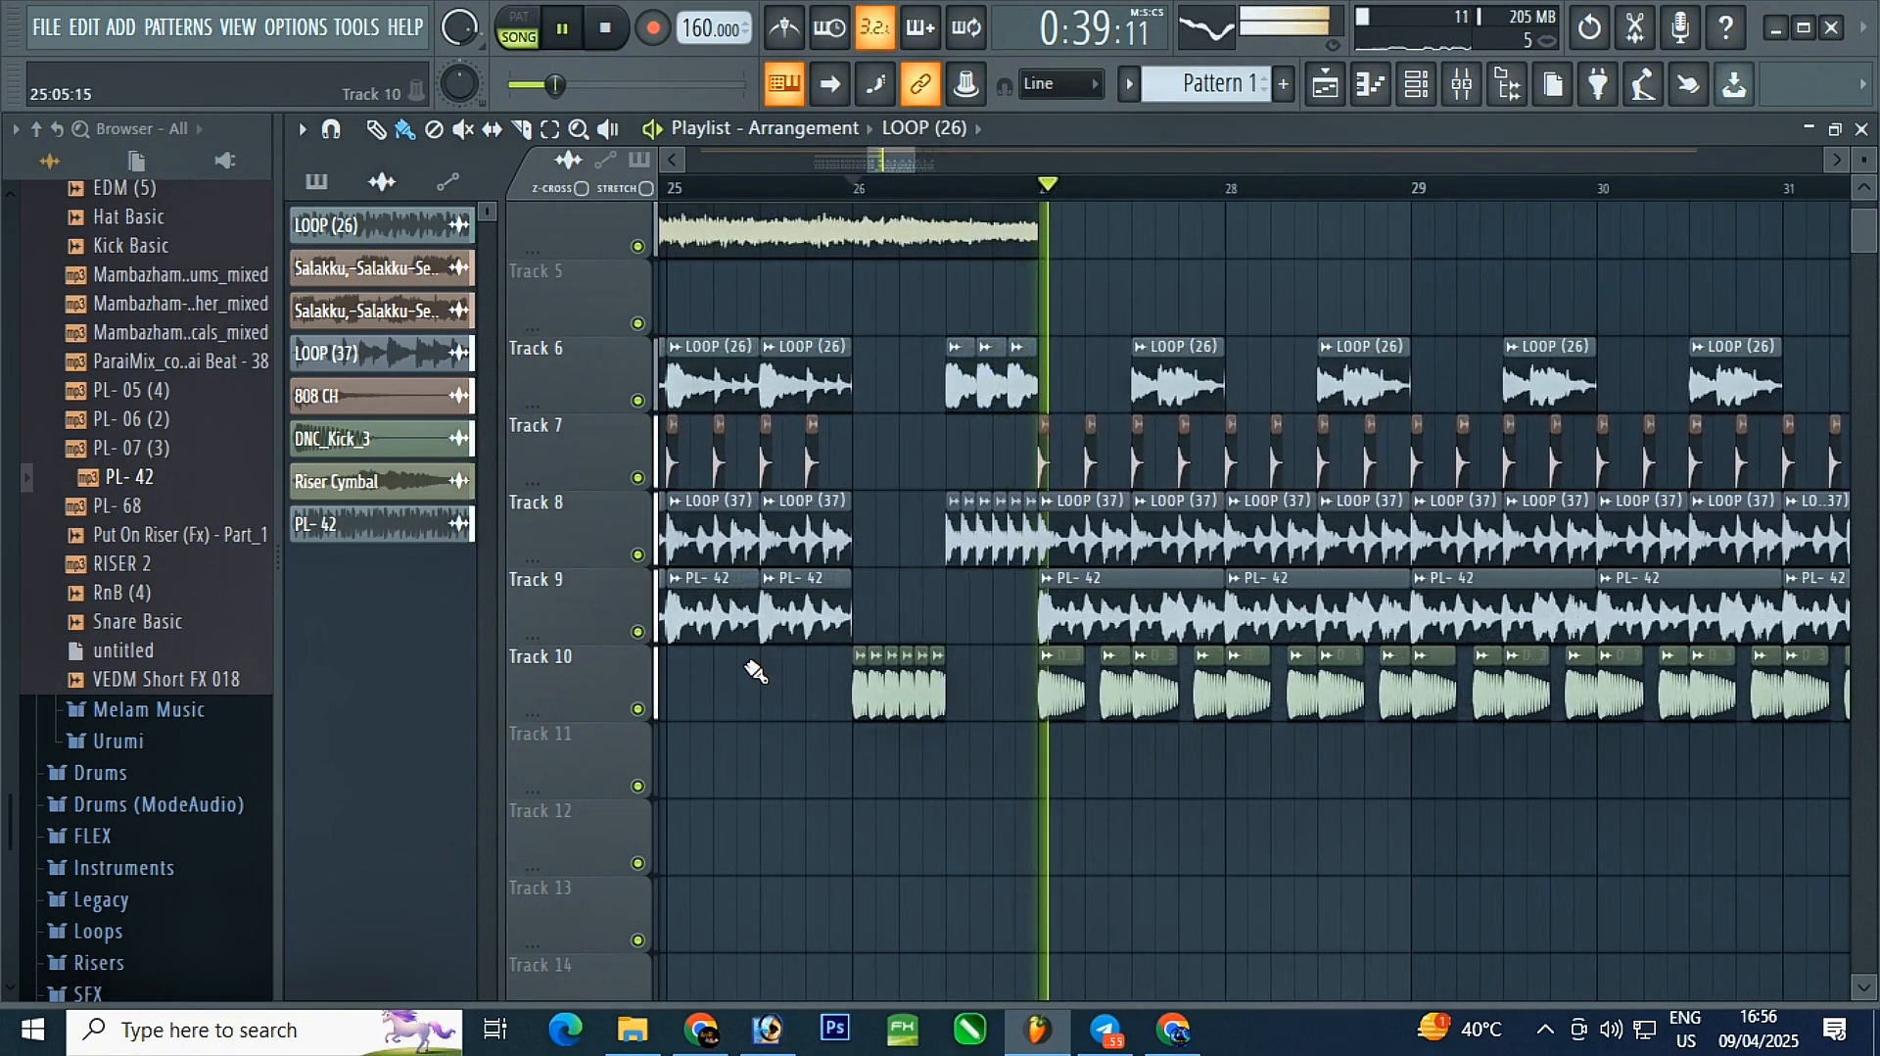
scroll(684, 434, down, 1)
ctrl+scroll(705, 489, down, 3)
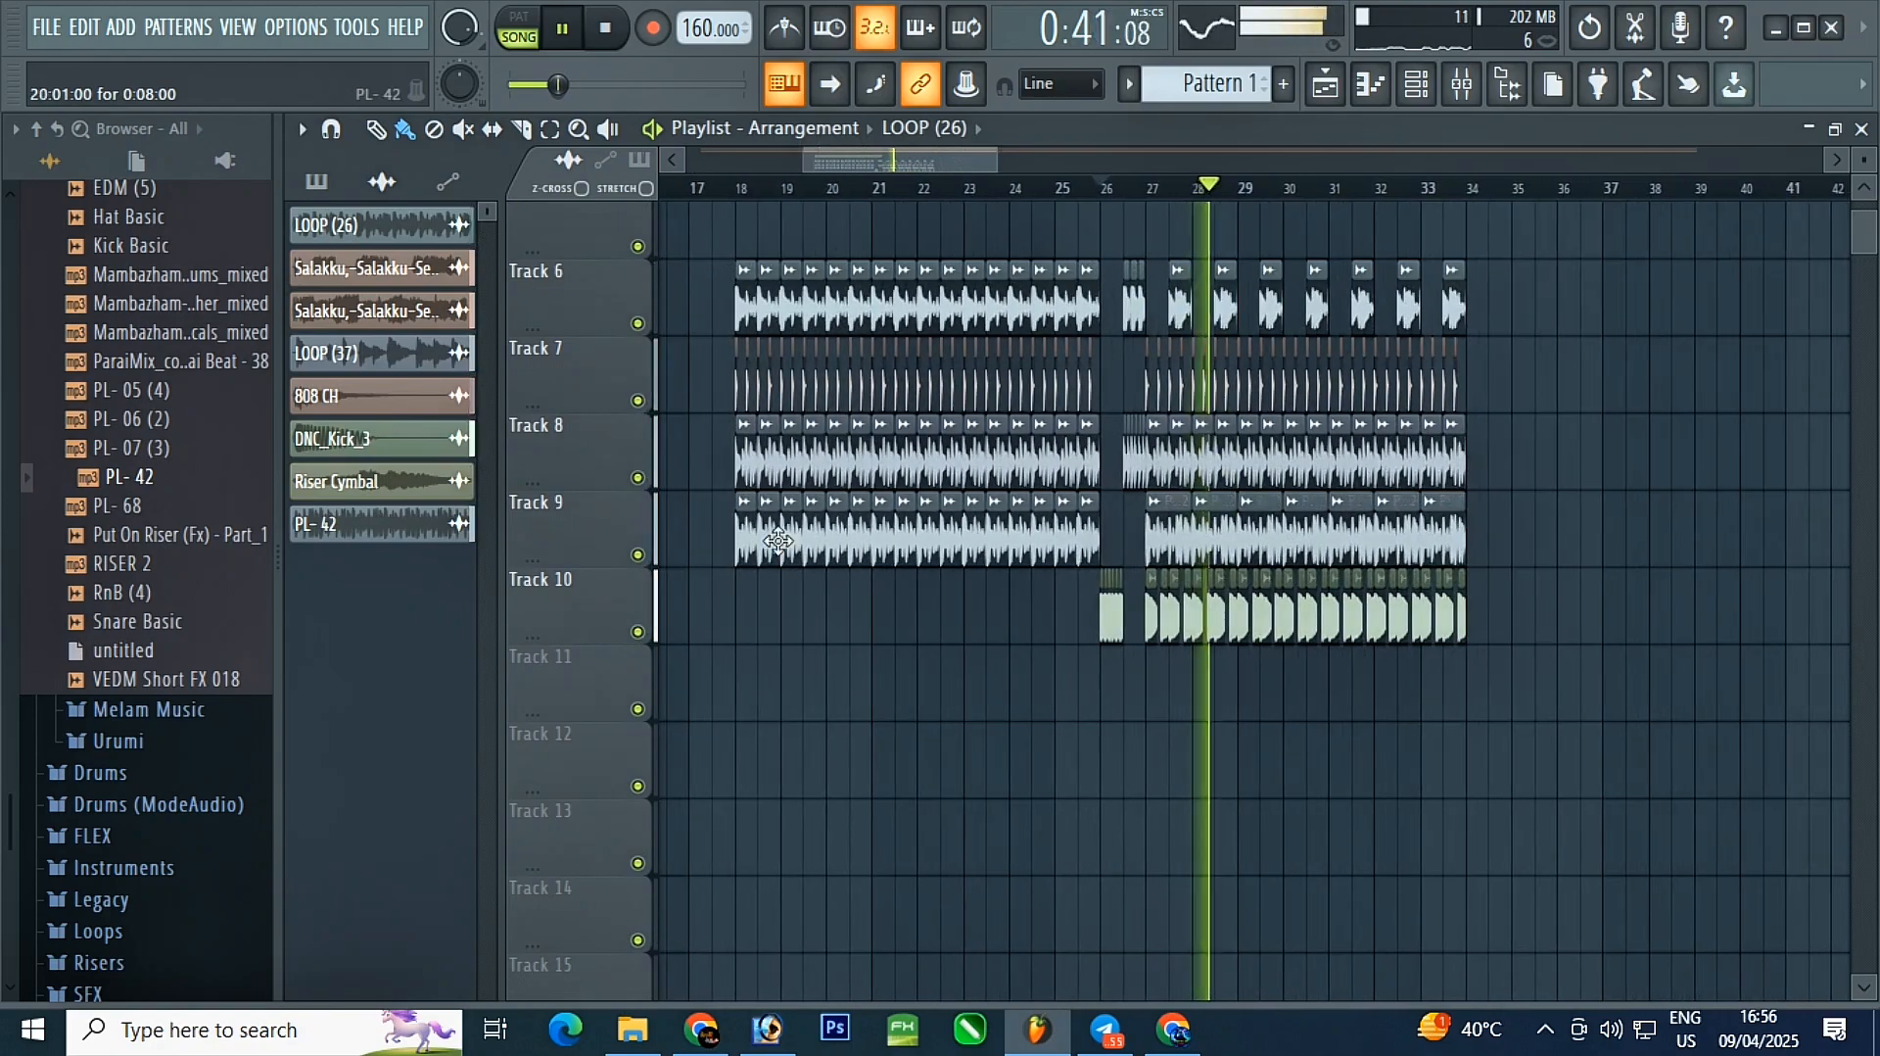
ctrl+scroll(852, 587, up, 5)
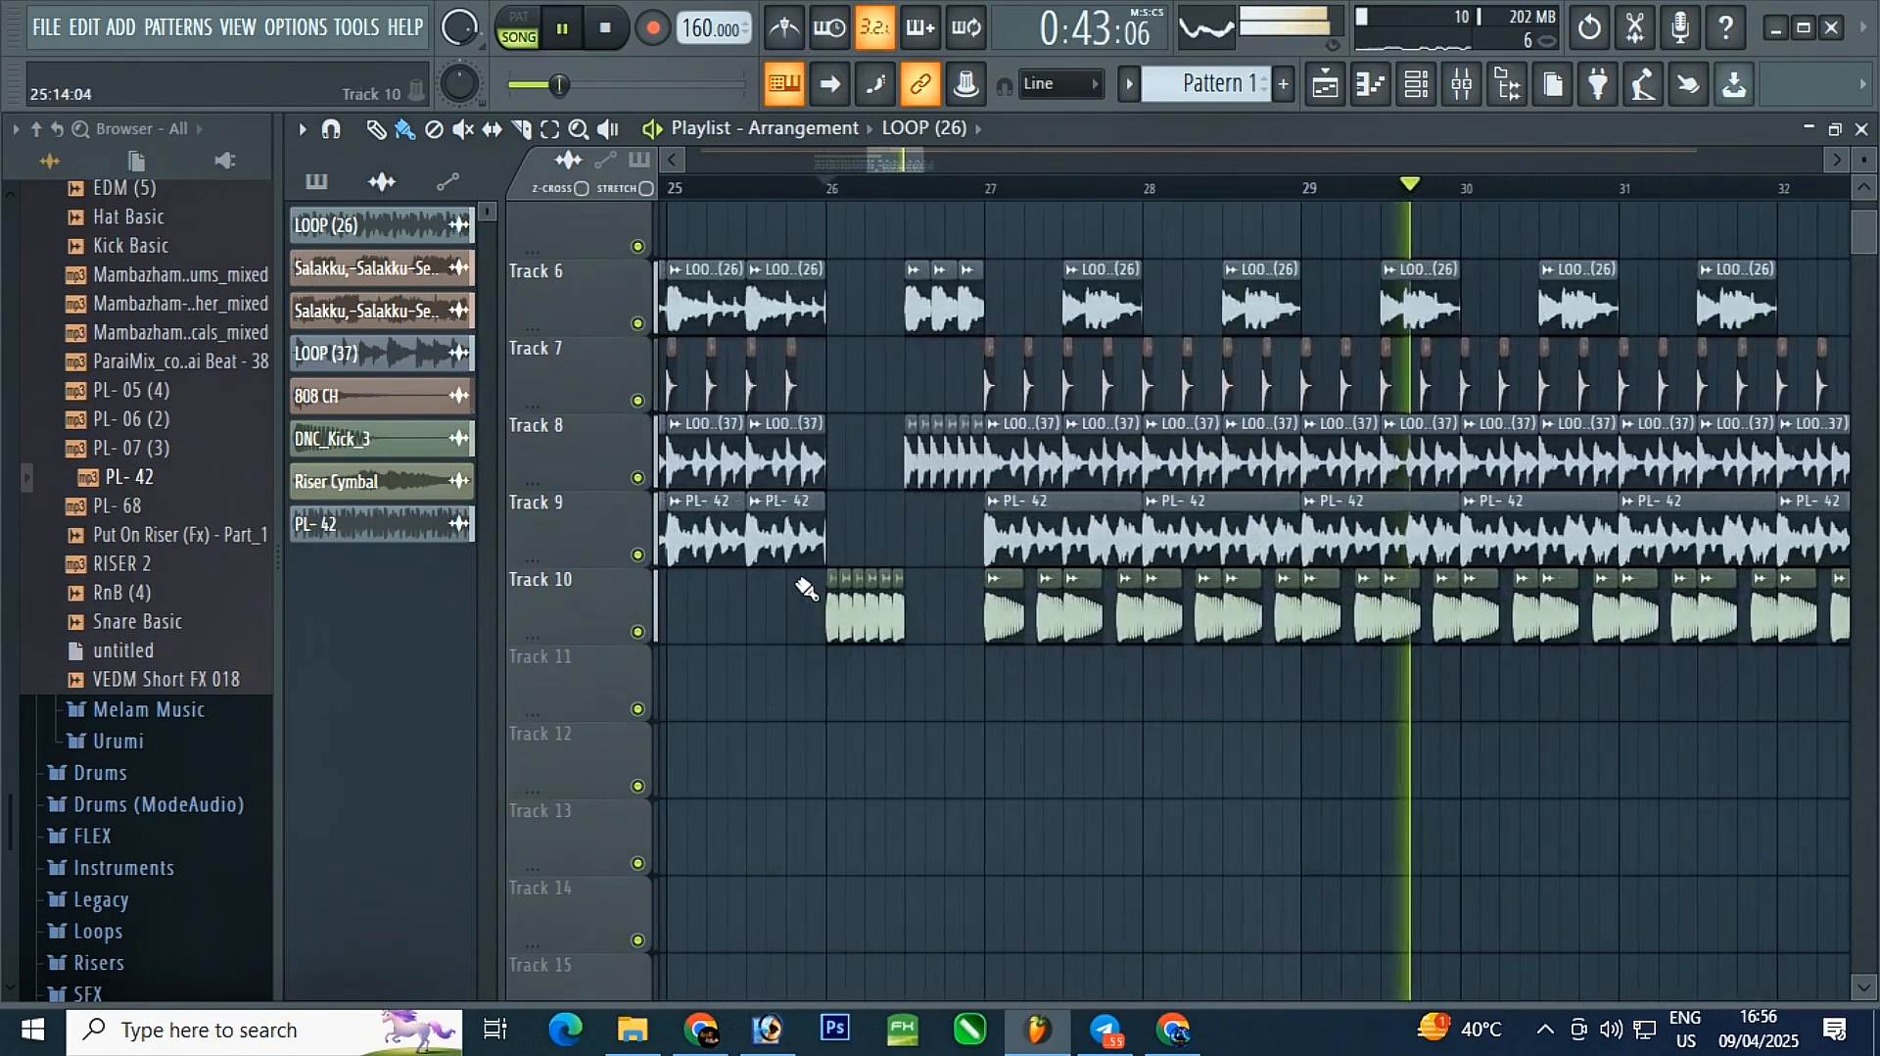
ctrl+scroll(882, 588, down, 3)
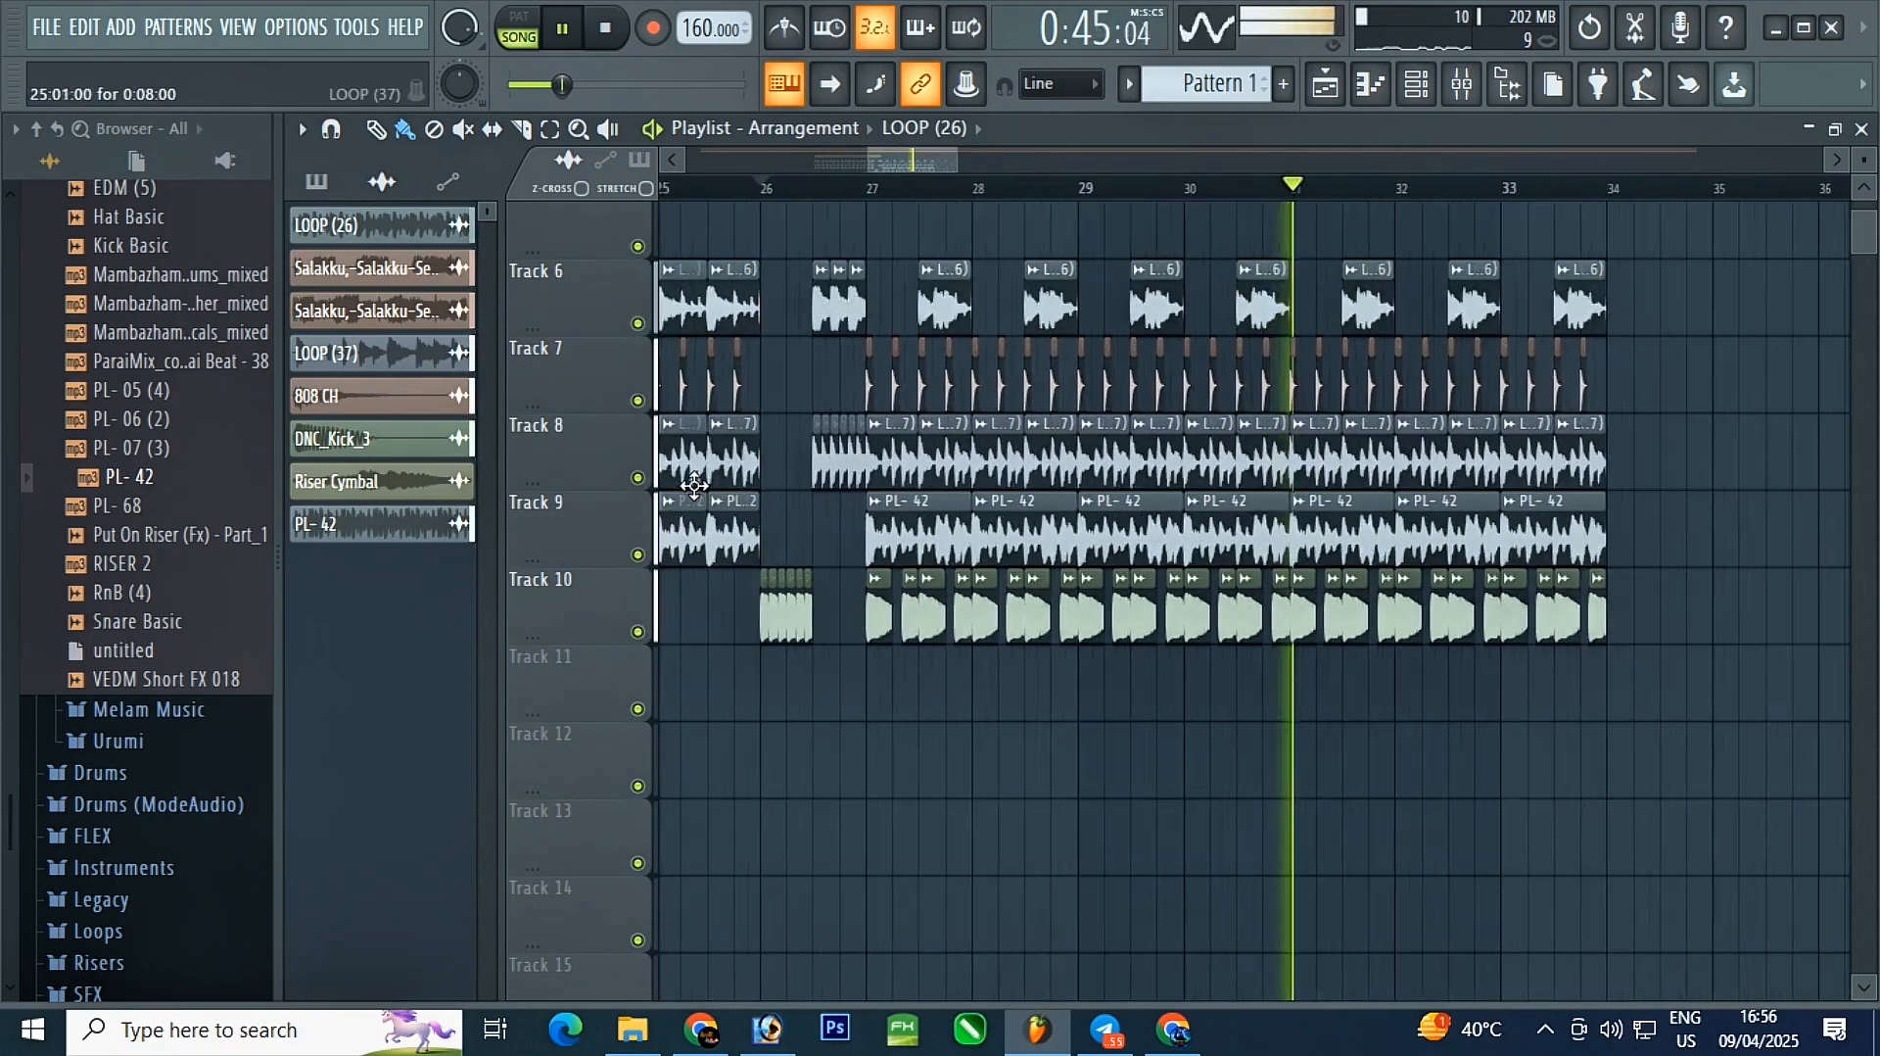
scroll(957, 755, up, 1)
ctrl+scroll(891, 840, up, 2)
scroll(845, 827, down, 2)
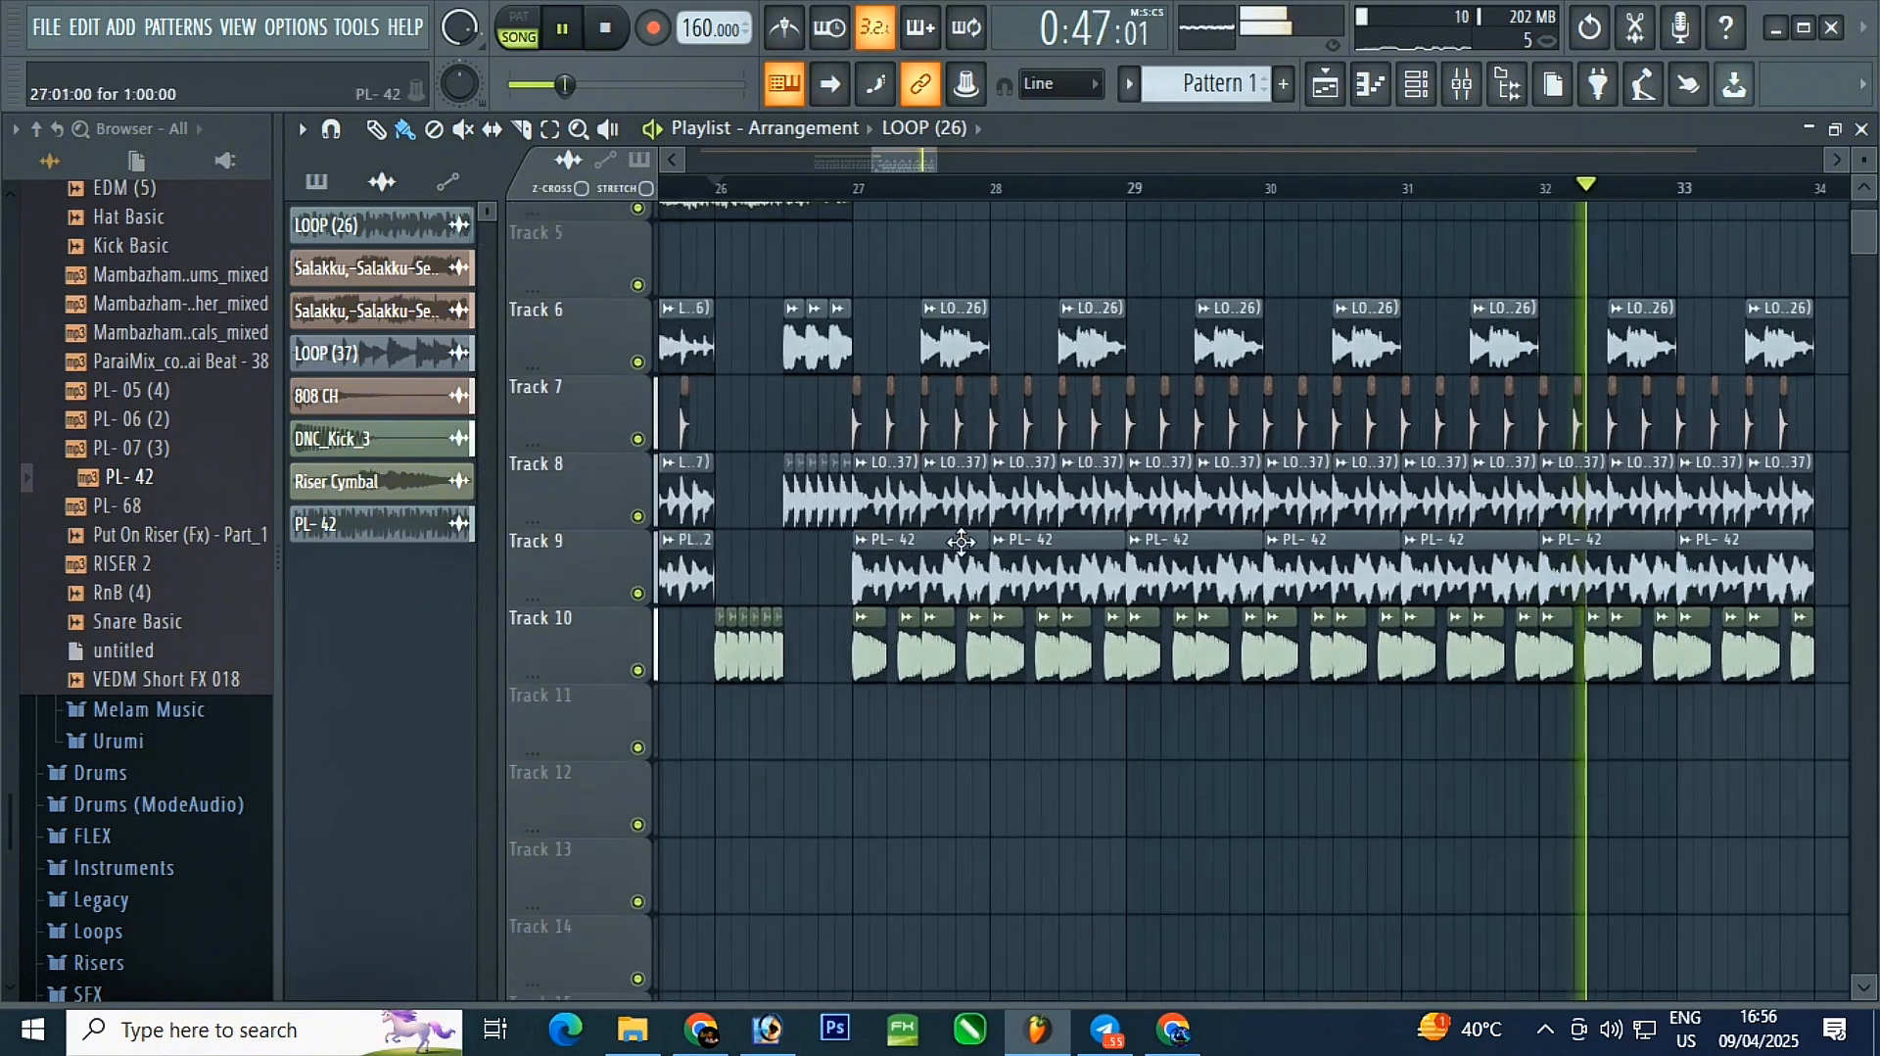
scroll(848, 829, up, 1)
ctrl+scroll(857, 764, up, 2)
scroll(861, 693, down, 2)
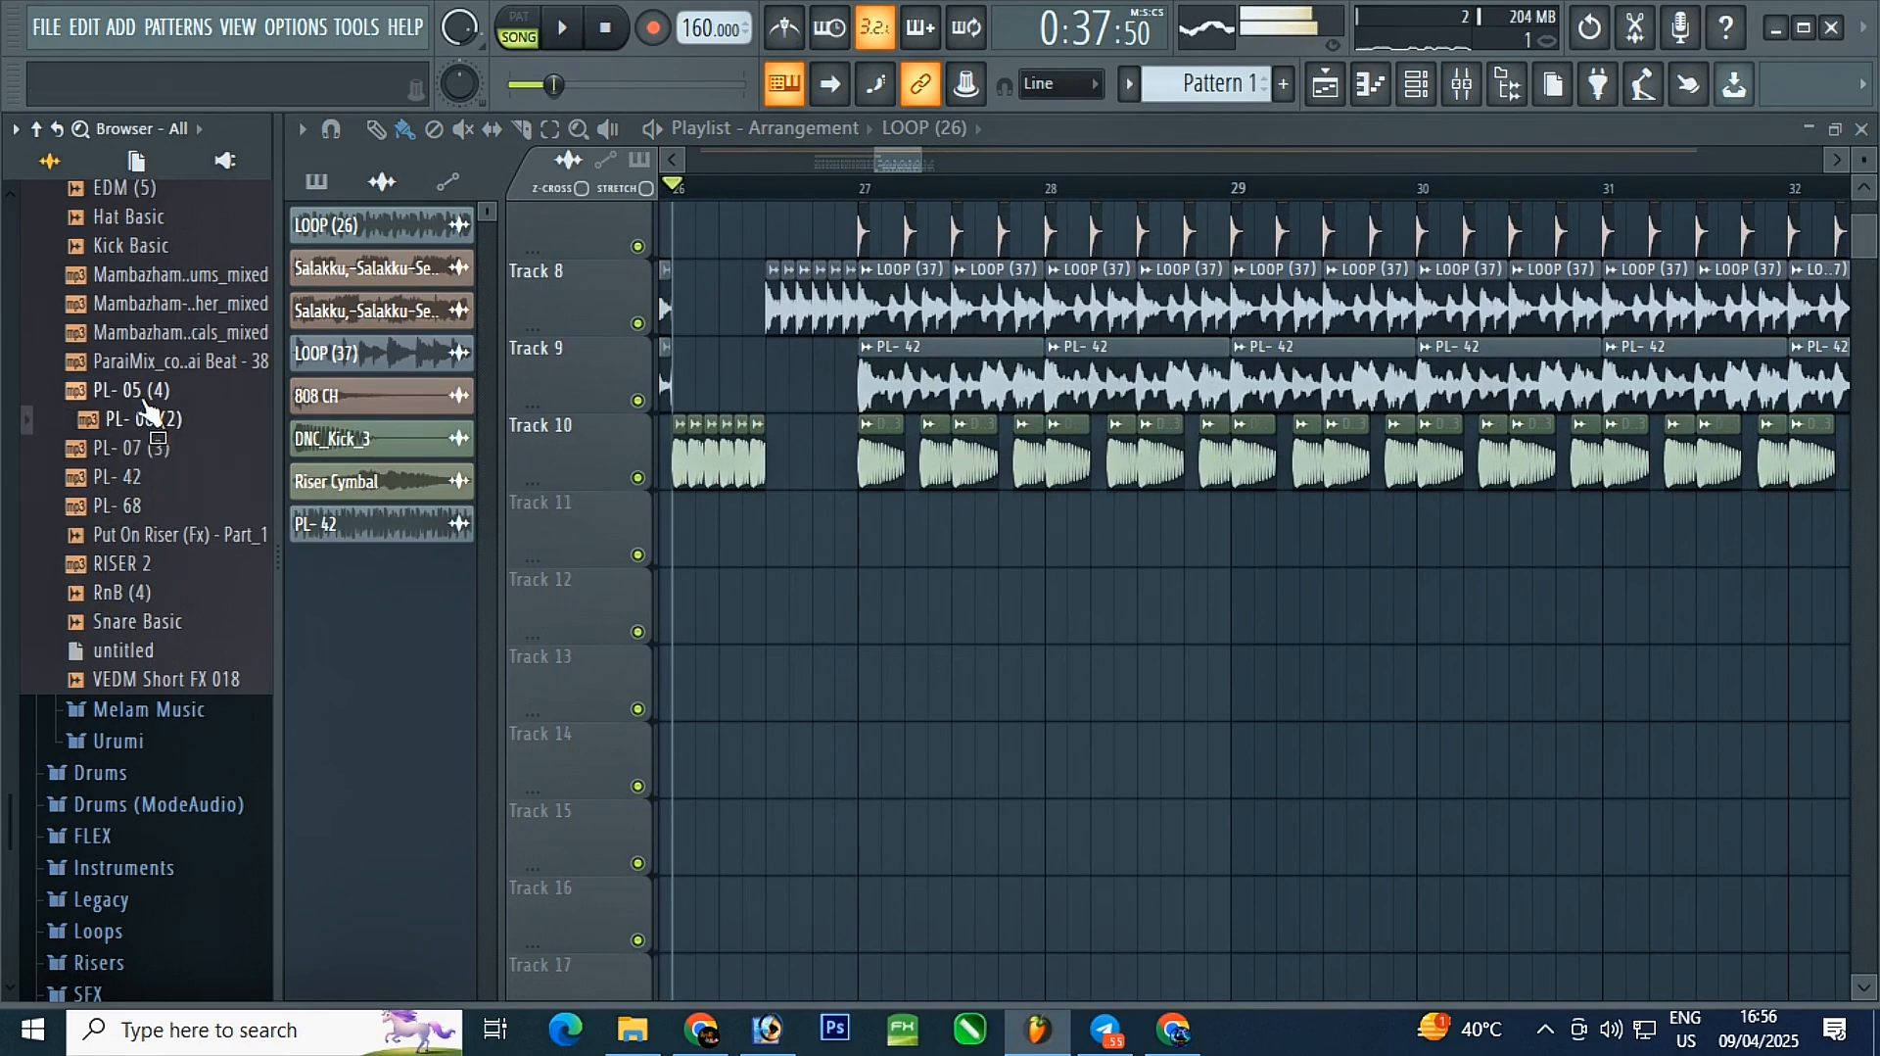
- Add the Dj Nirrosh - beat sample to Track 13 at bar 27 and solo that track
scroll(147, 411, up, 4)
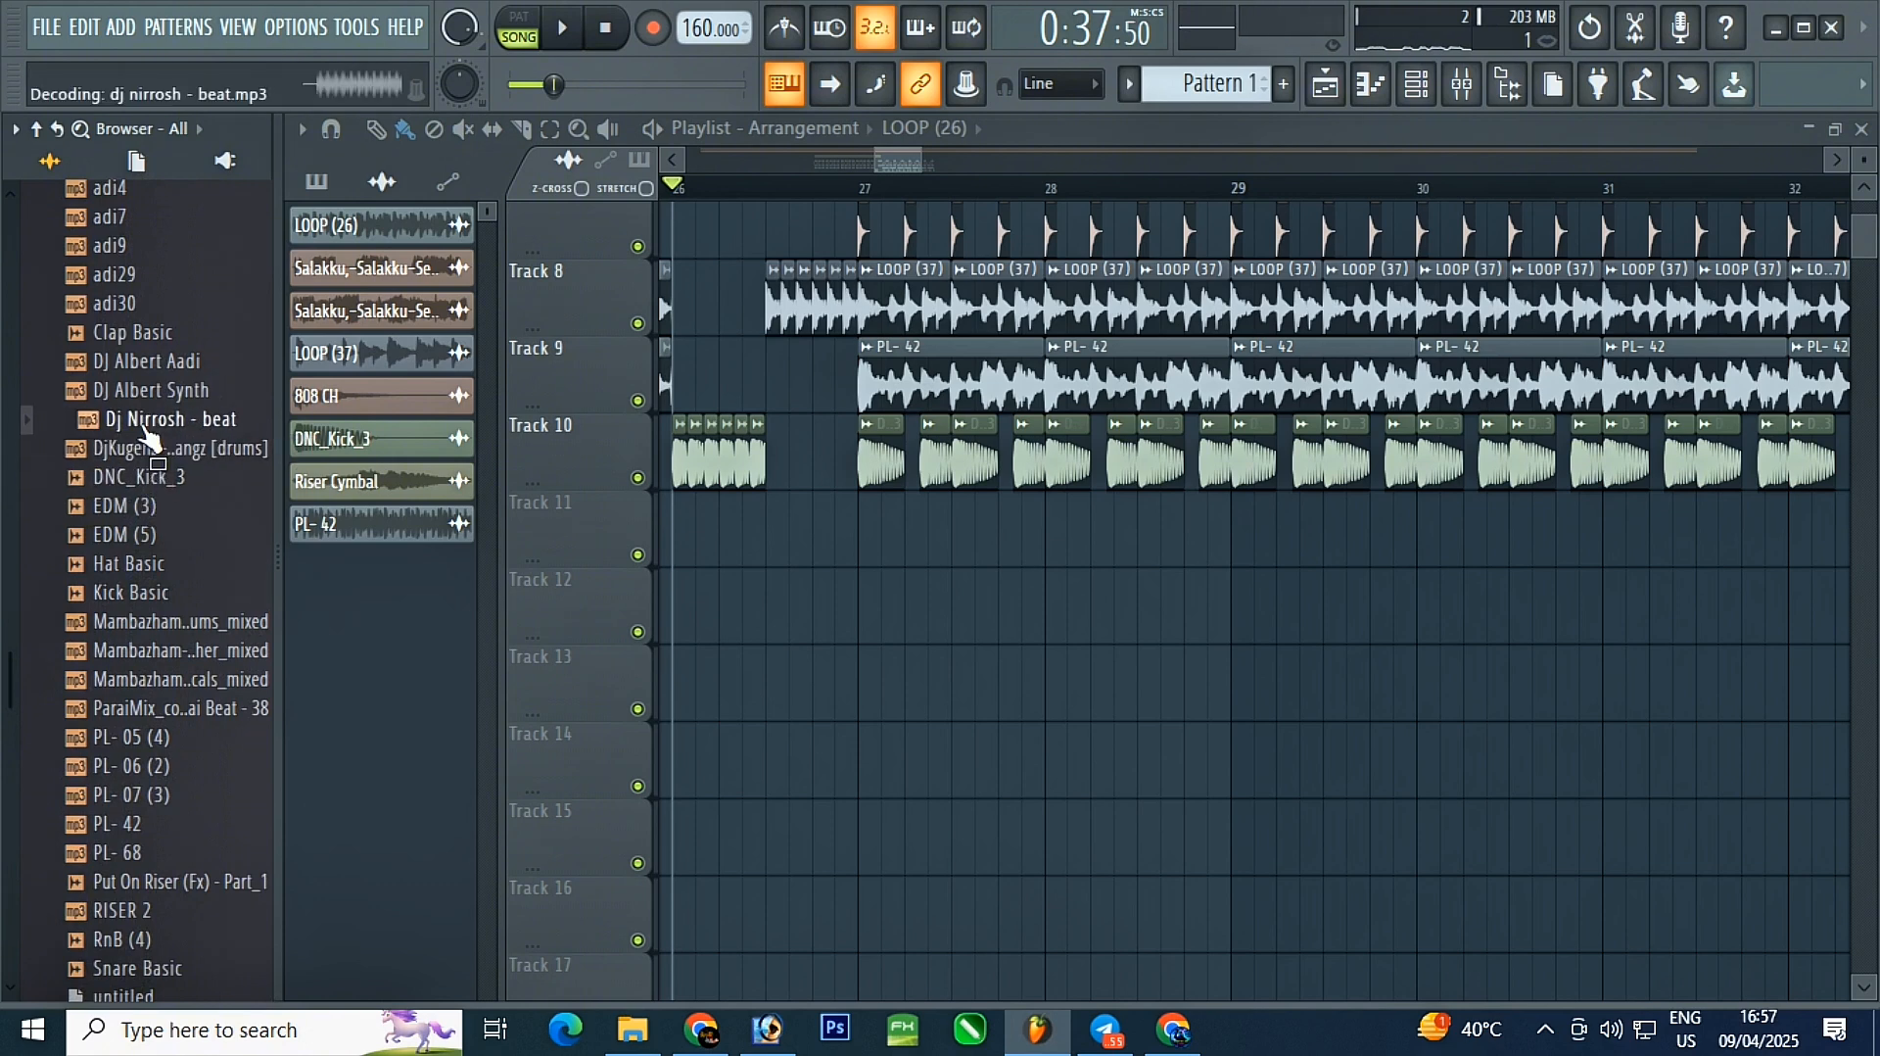
drag(161, 430, 886, 685)
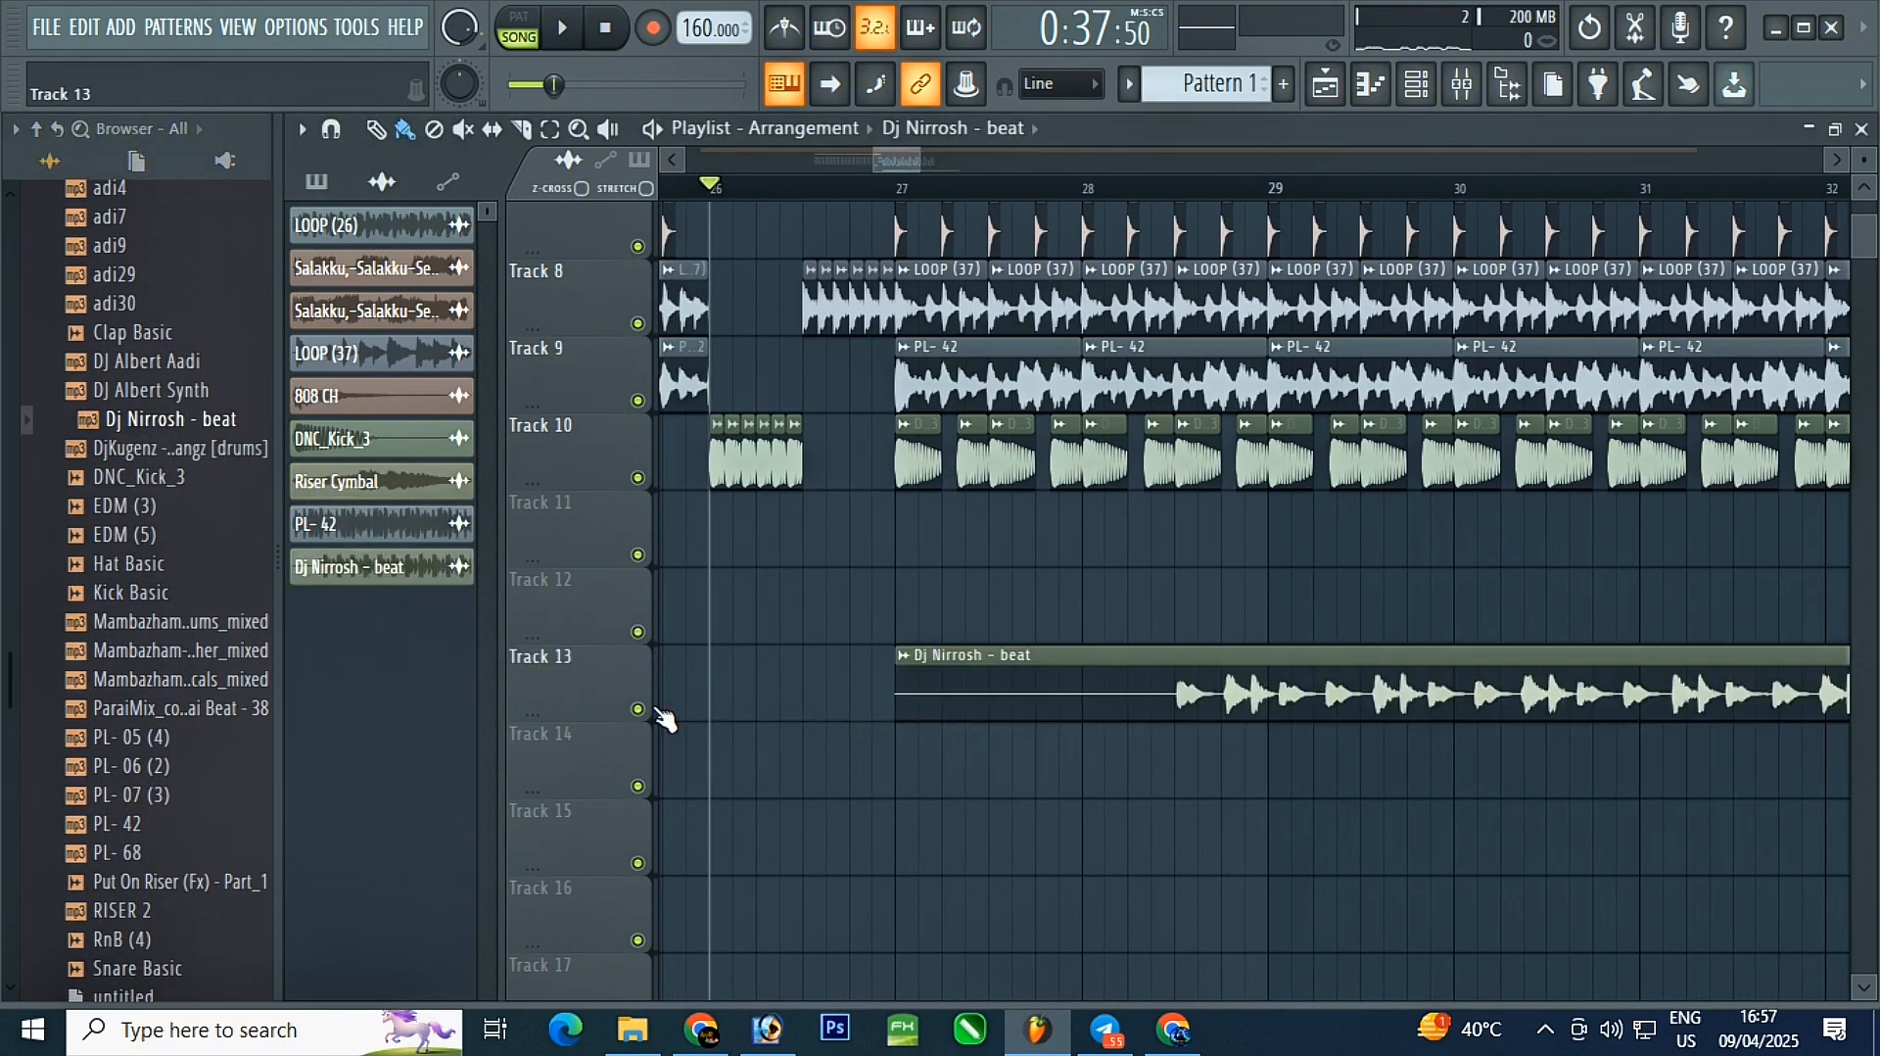
right_click(637, 708)
- Align the first hit of the Dj Nirrosh - beat clip with bar 27, then slice off and delete the silent intro before it
drag(1416, 686, 1158, 741)
scroll(915, 436, up, 5)
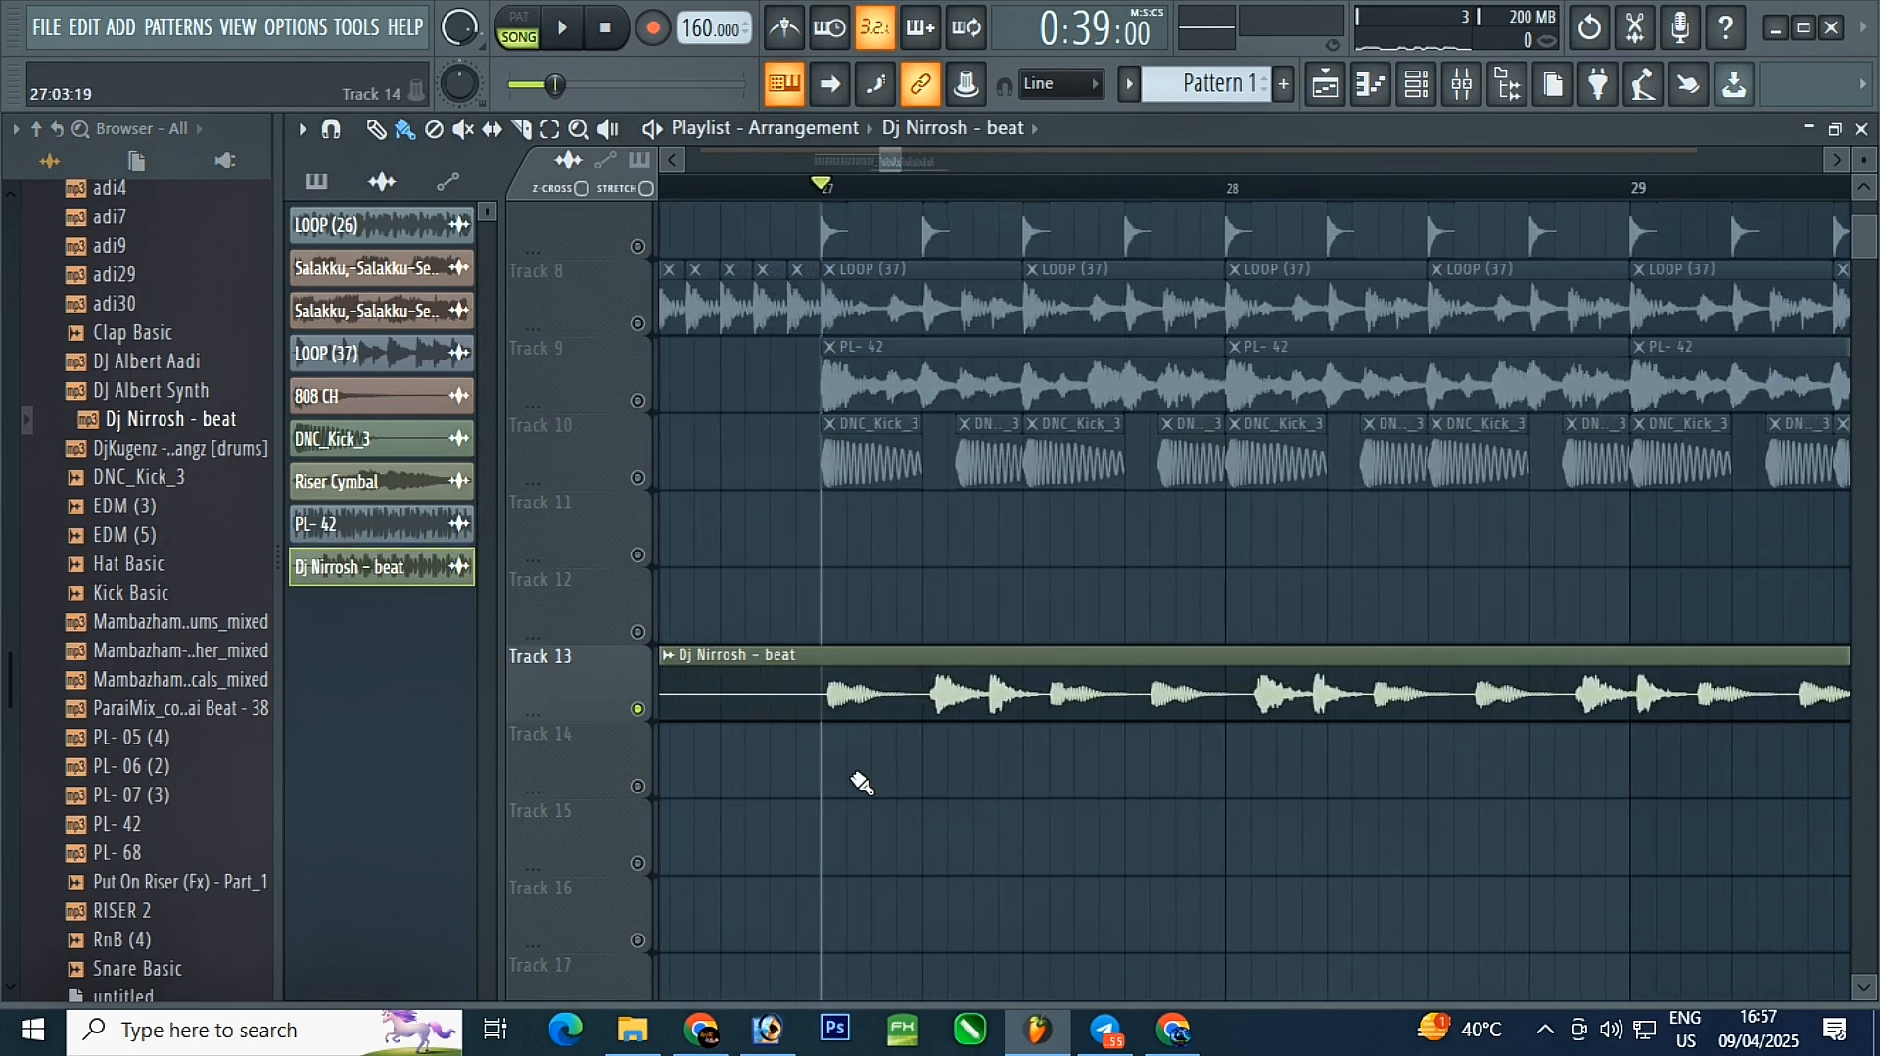
drag(1213, 713, 1238, 711)
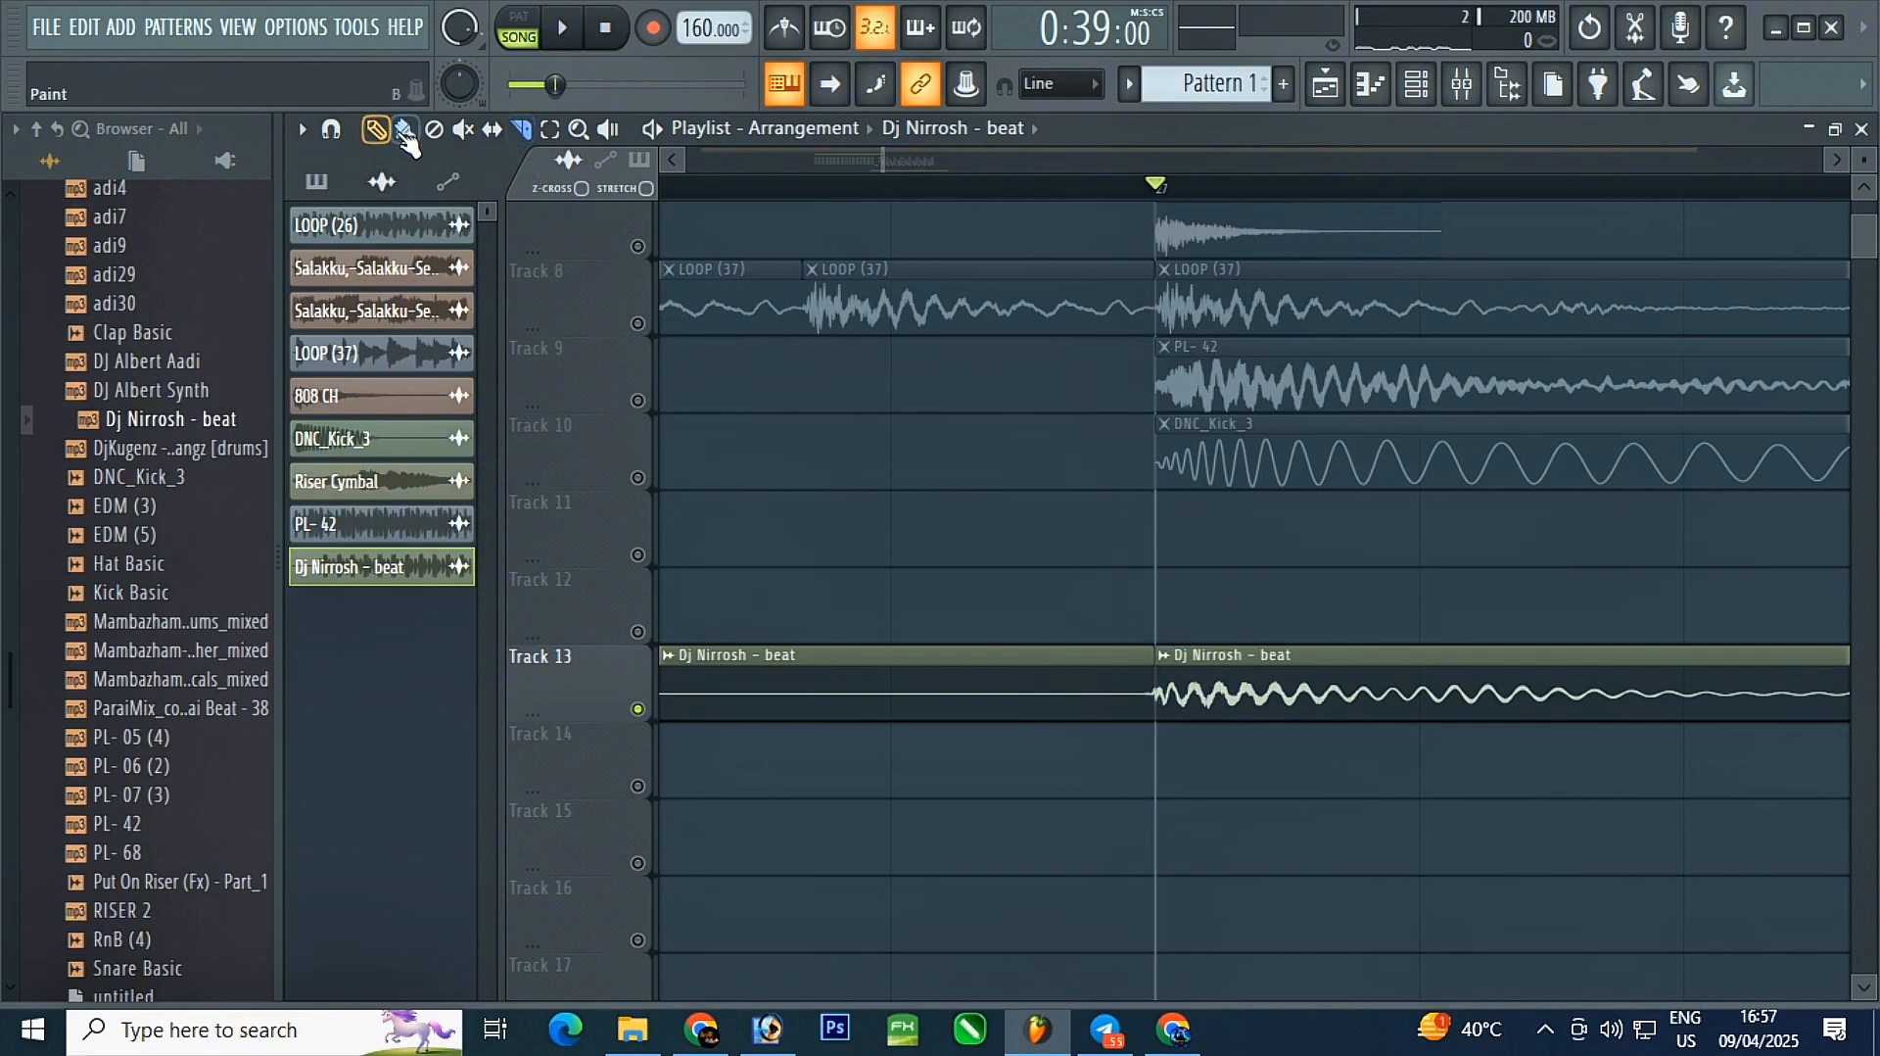
scroll(953, 671, down, 5)
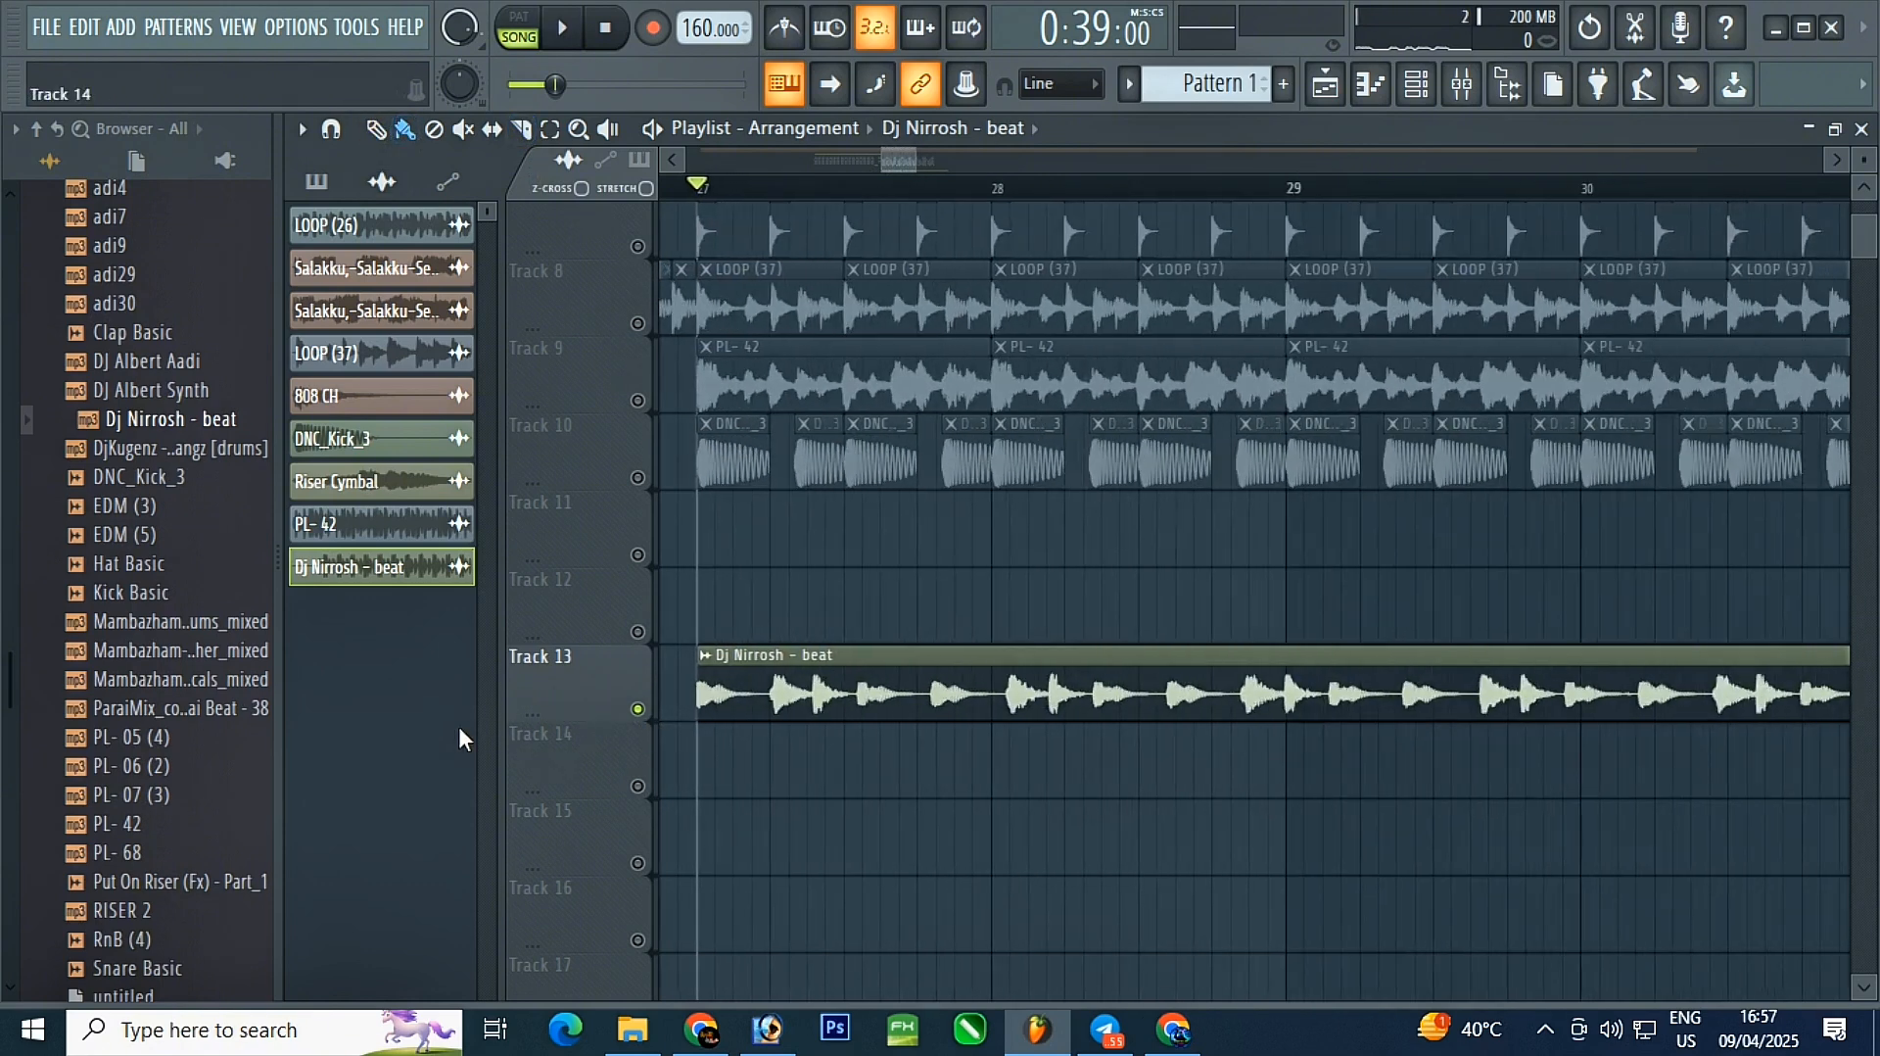
- Trim the Dj Nirrosh - beat clip to its first phrase, about 0:12:19 long, and move it to Track 12 with that track soloed
key(space)
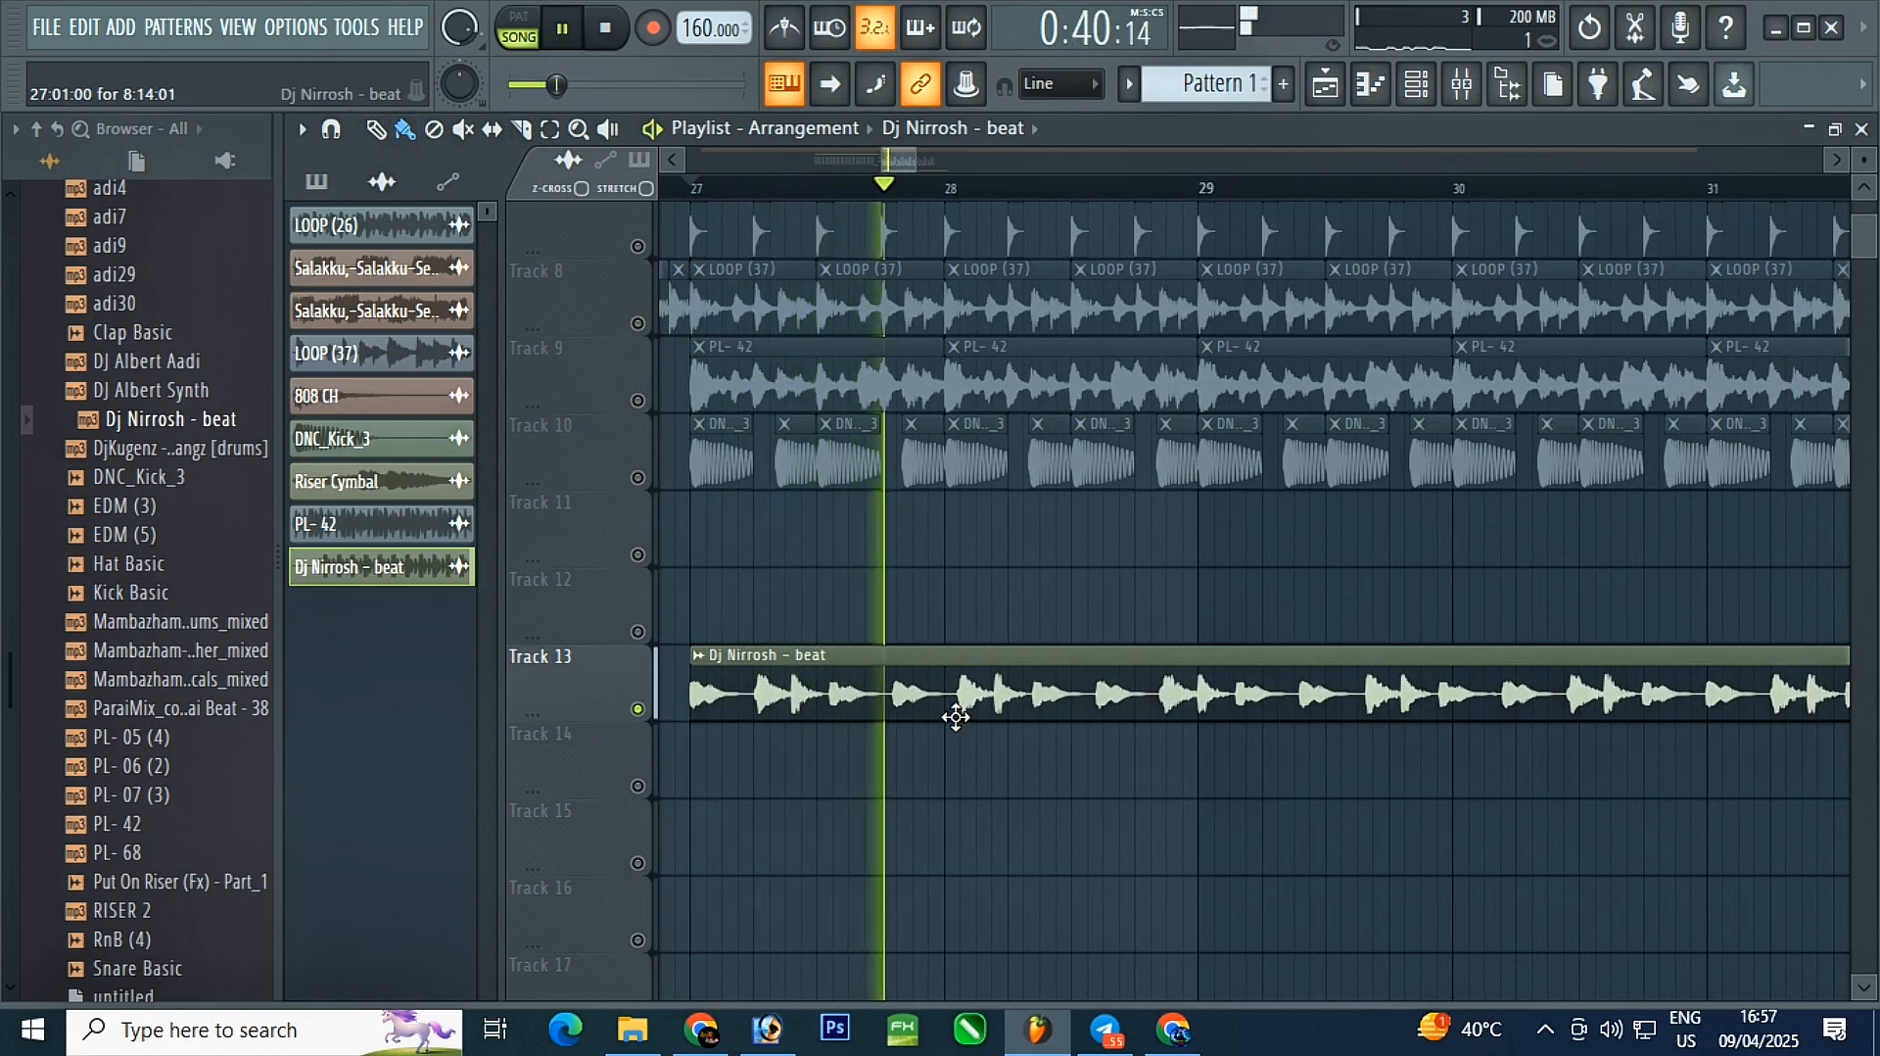
scroll(862, 707, up, 1)
scroll(881, 706, up, 6)
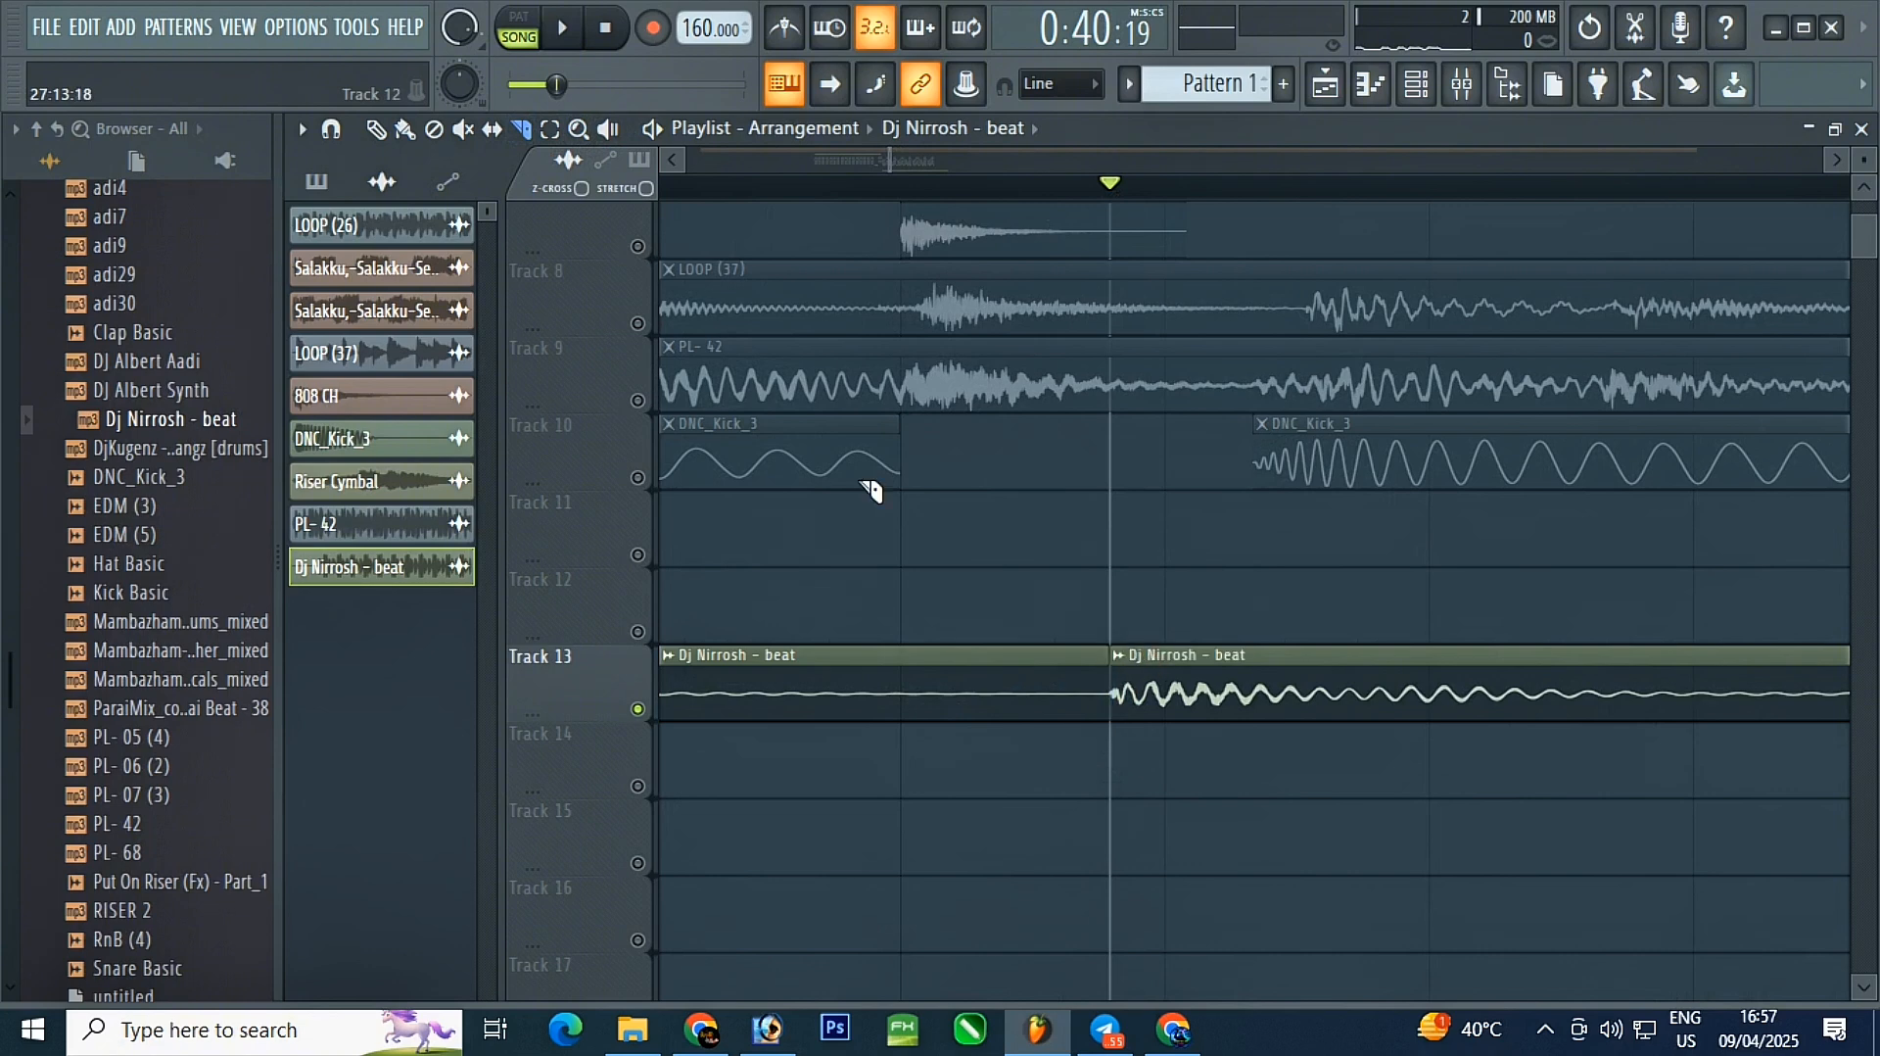
right_click(1234, 722)
scroll(1117, 735, down, 4)
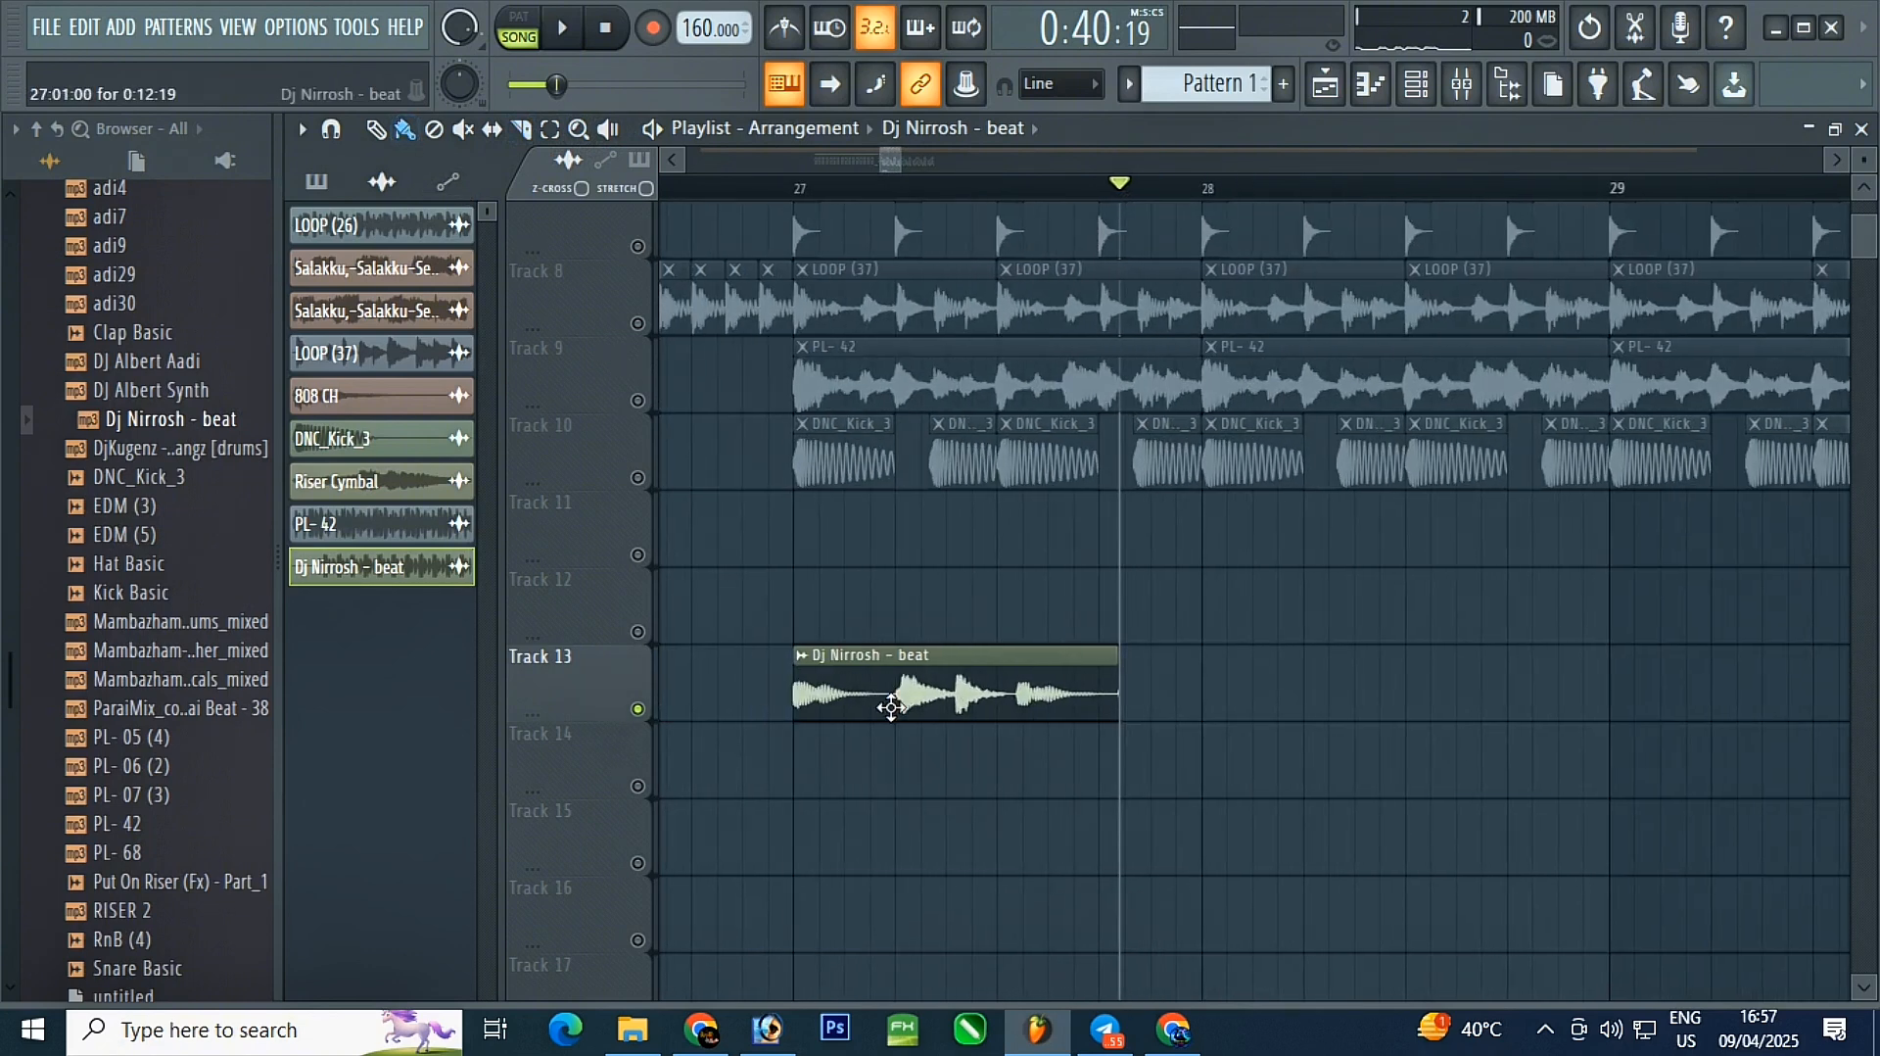
drag(894, 701, 870, 613)
click(638, 634)
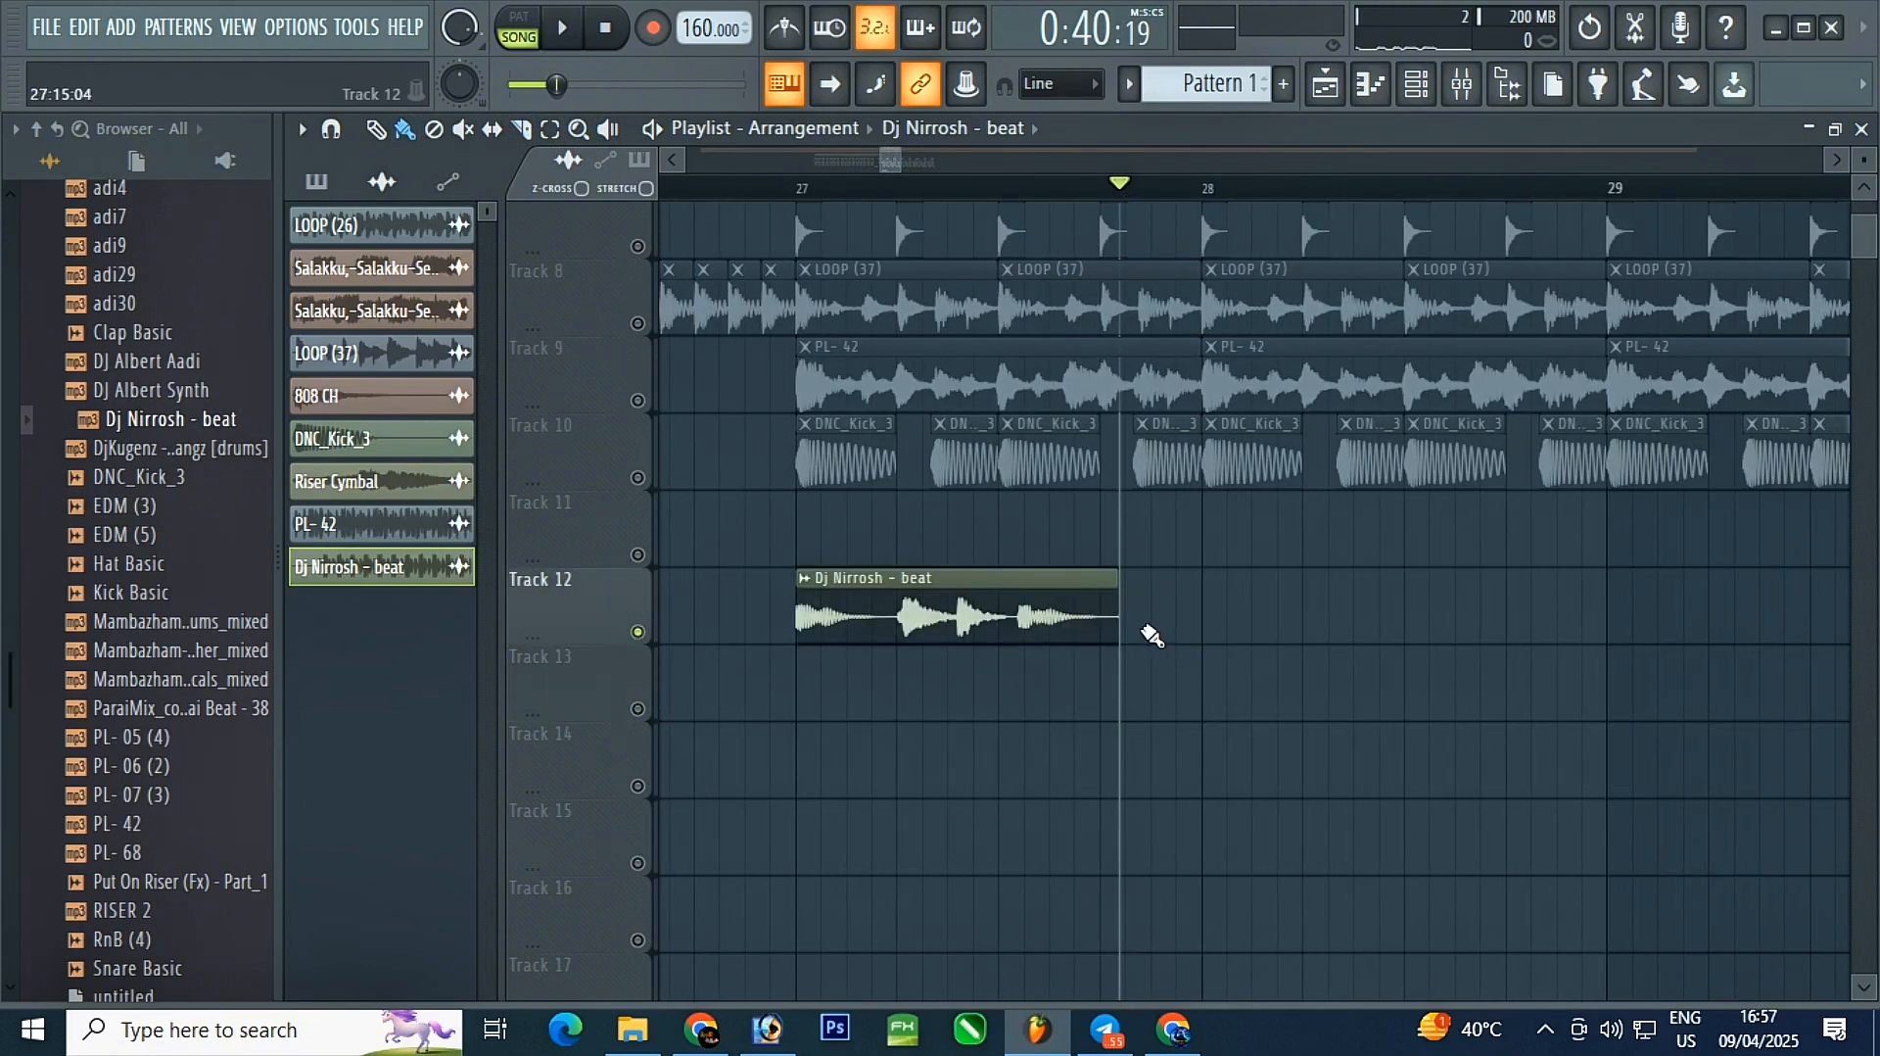
- Time-stretch the Dj Nirrosh - beat clip on Track 12 to half a bar and duplicate it into the second half of bar 27
scroll(1113, 611, up, 6)
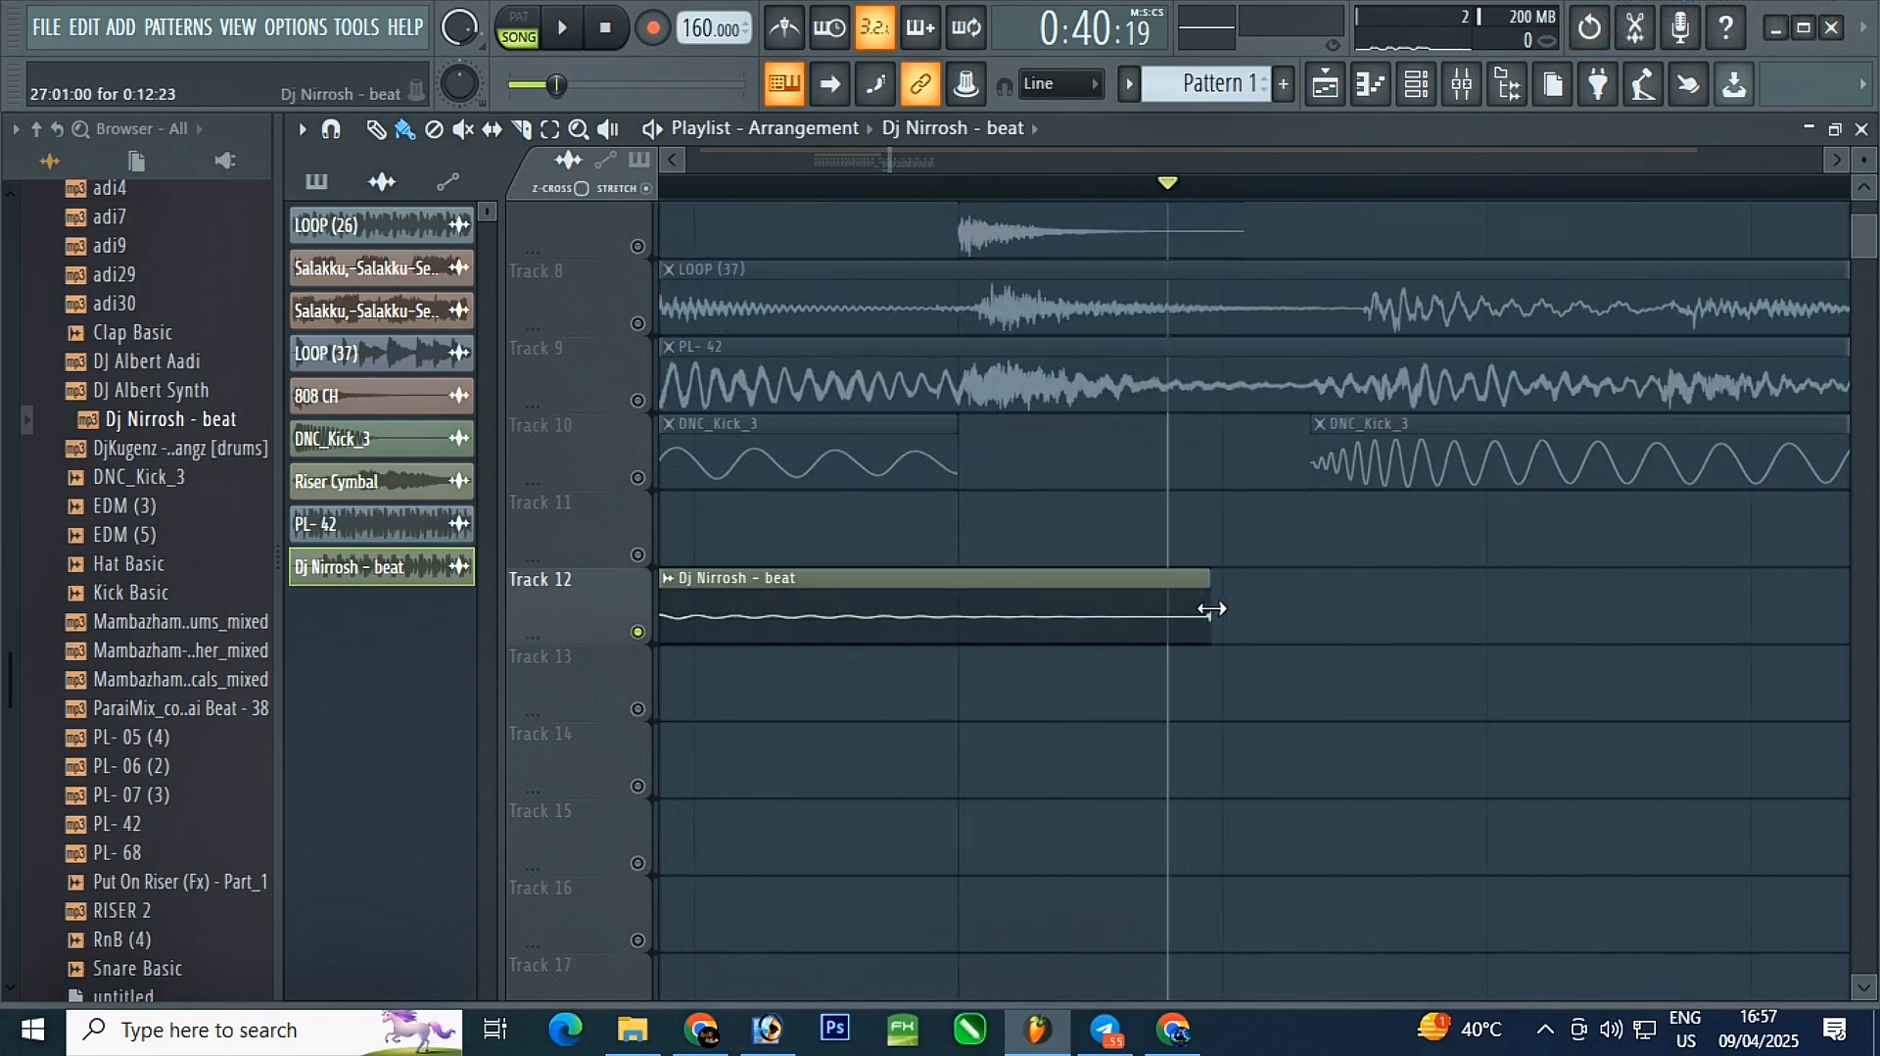
scroll(1224, 608, down, 4)
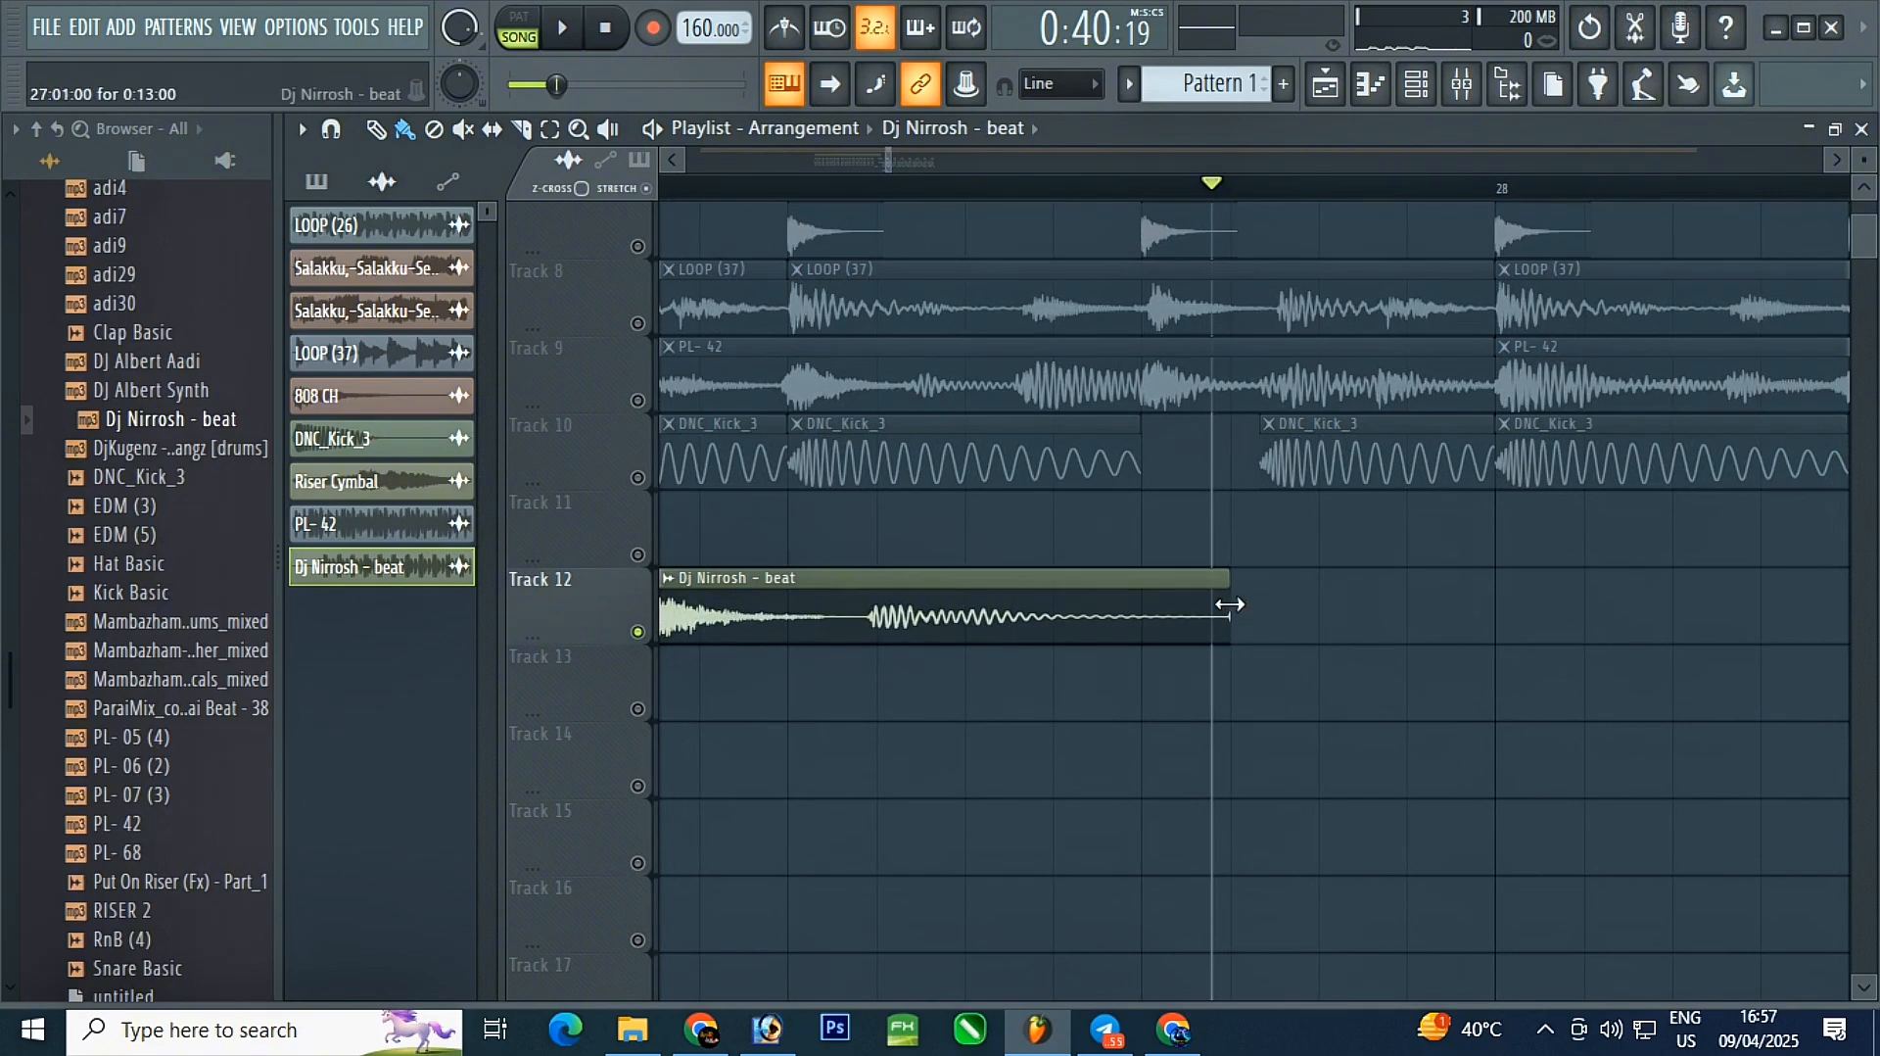
scroll(1156, 605, down, 4)
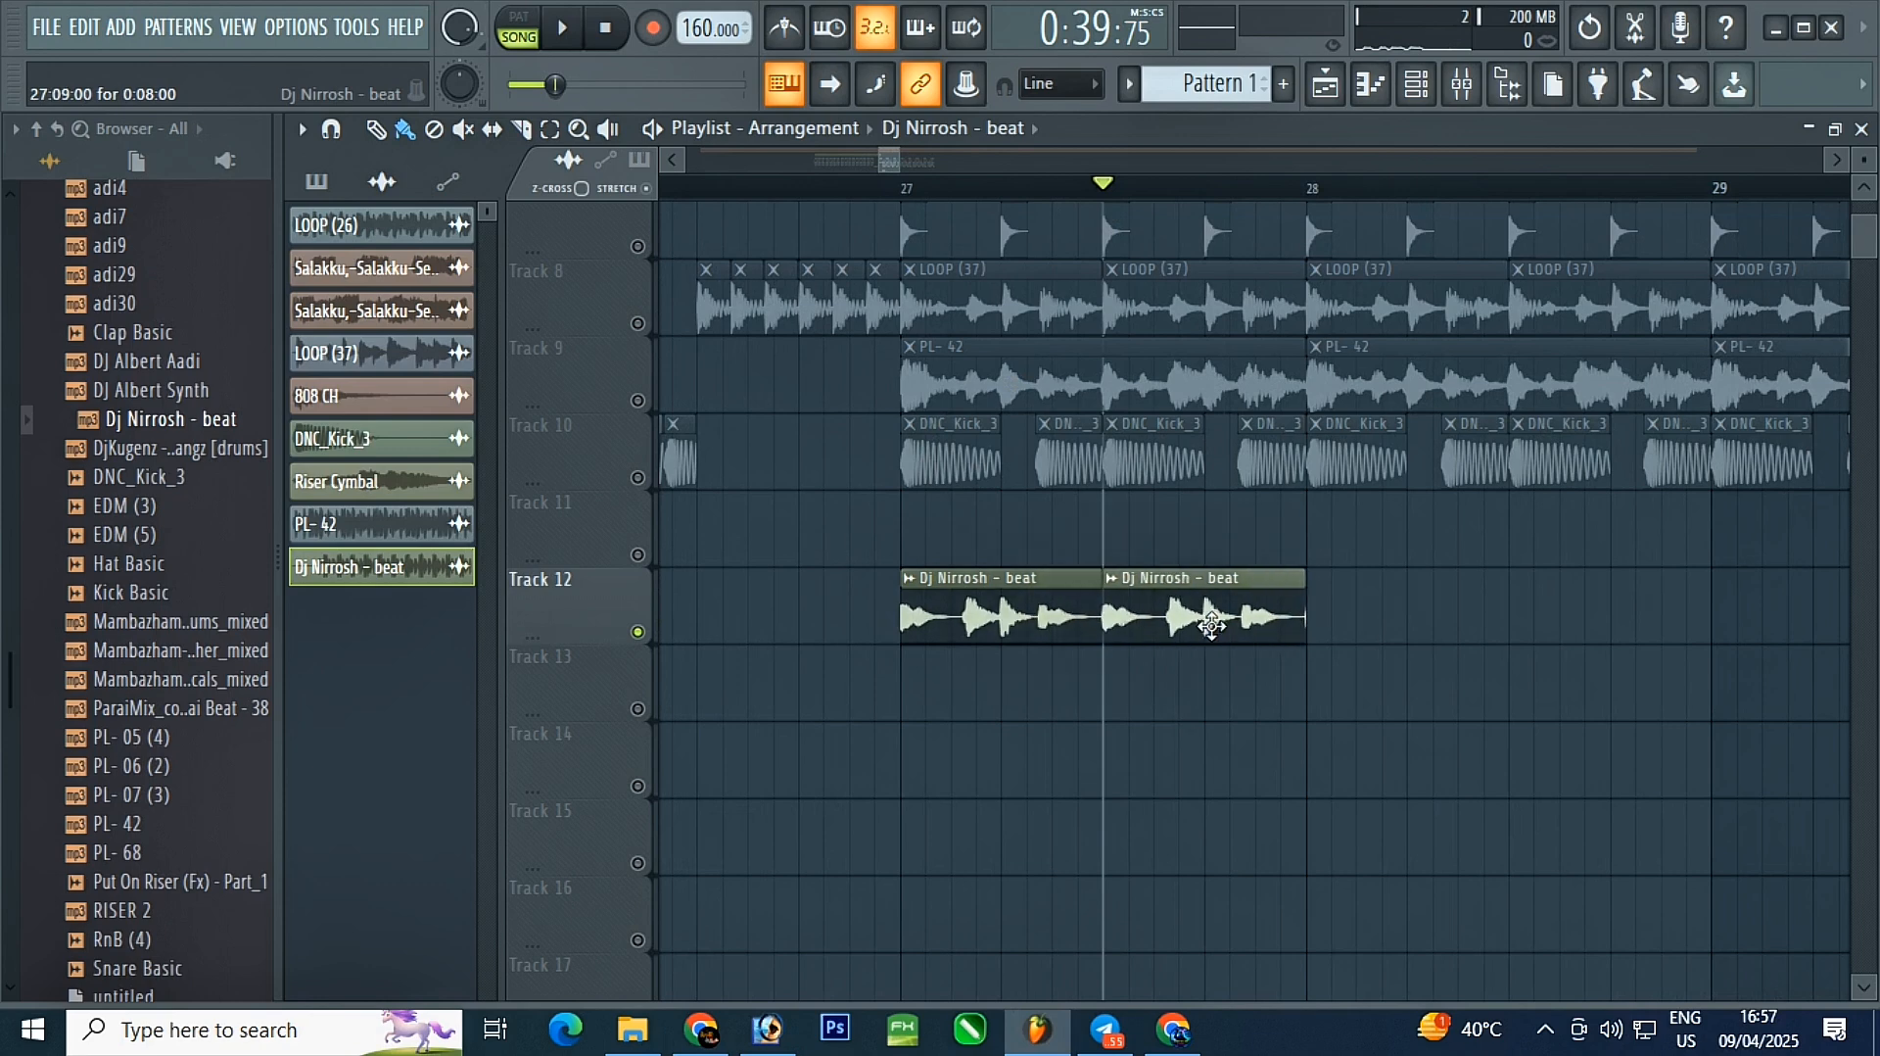
- Turn off the solo on Track 12 and repeat the half-bar Dj Nirrosh - beat clips up to bar 35
scroll(692, 659, down, 3)
scroll(643, 638, down, 3)
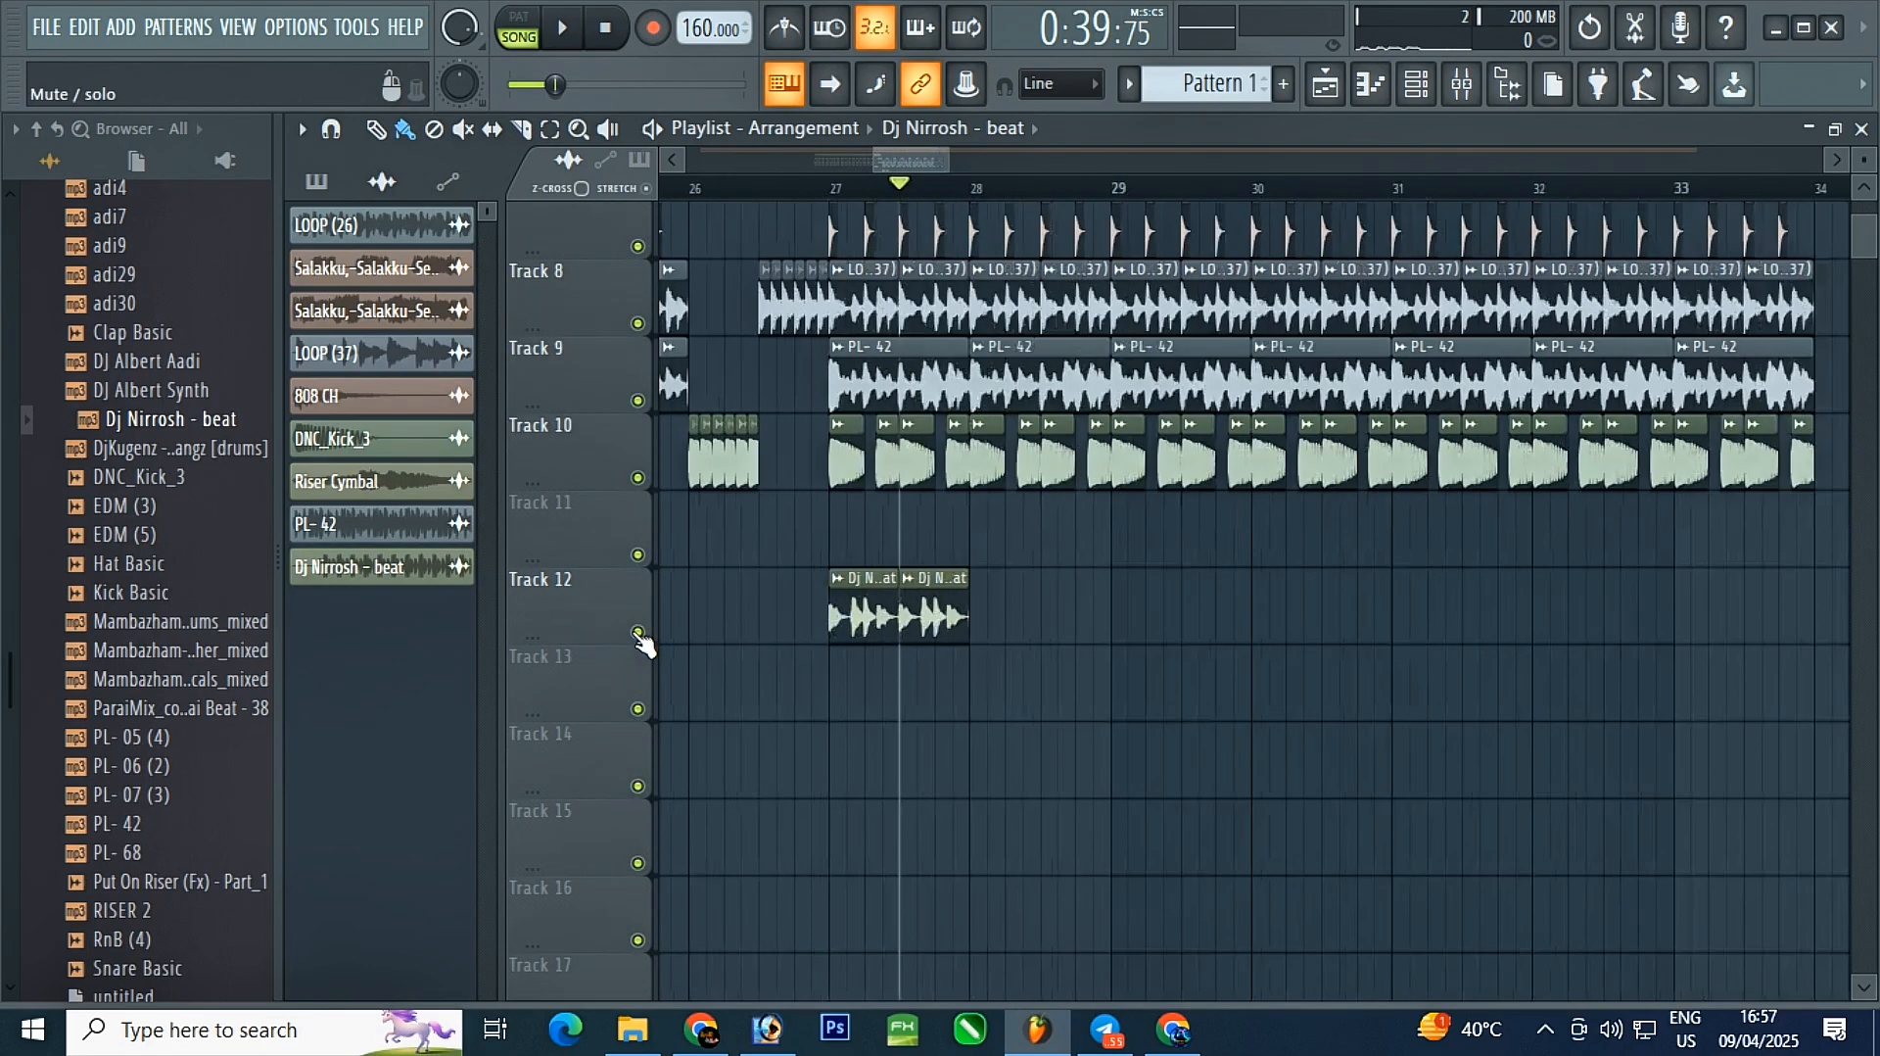
click(831, 615)
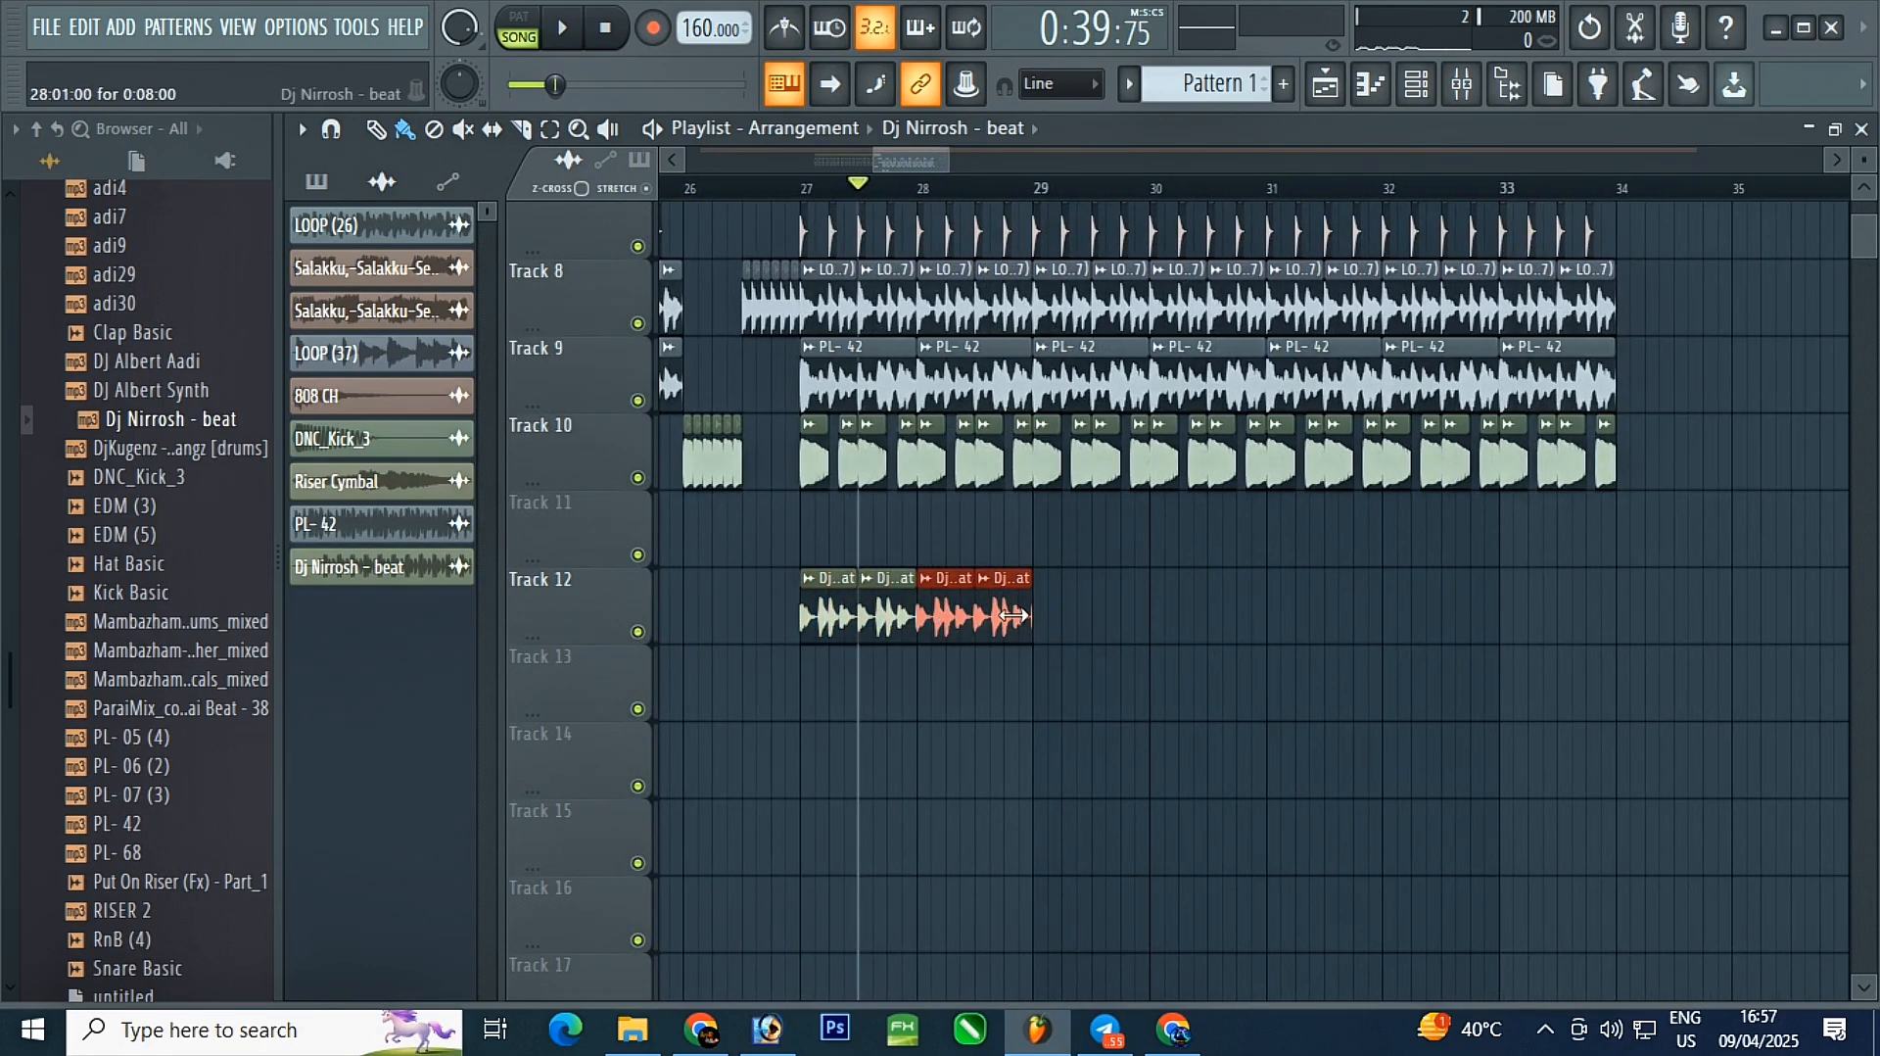
drag(1146, 573, 722, 663)
drag(815, 615, 1091, 632)
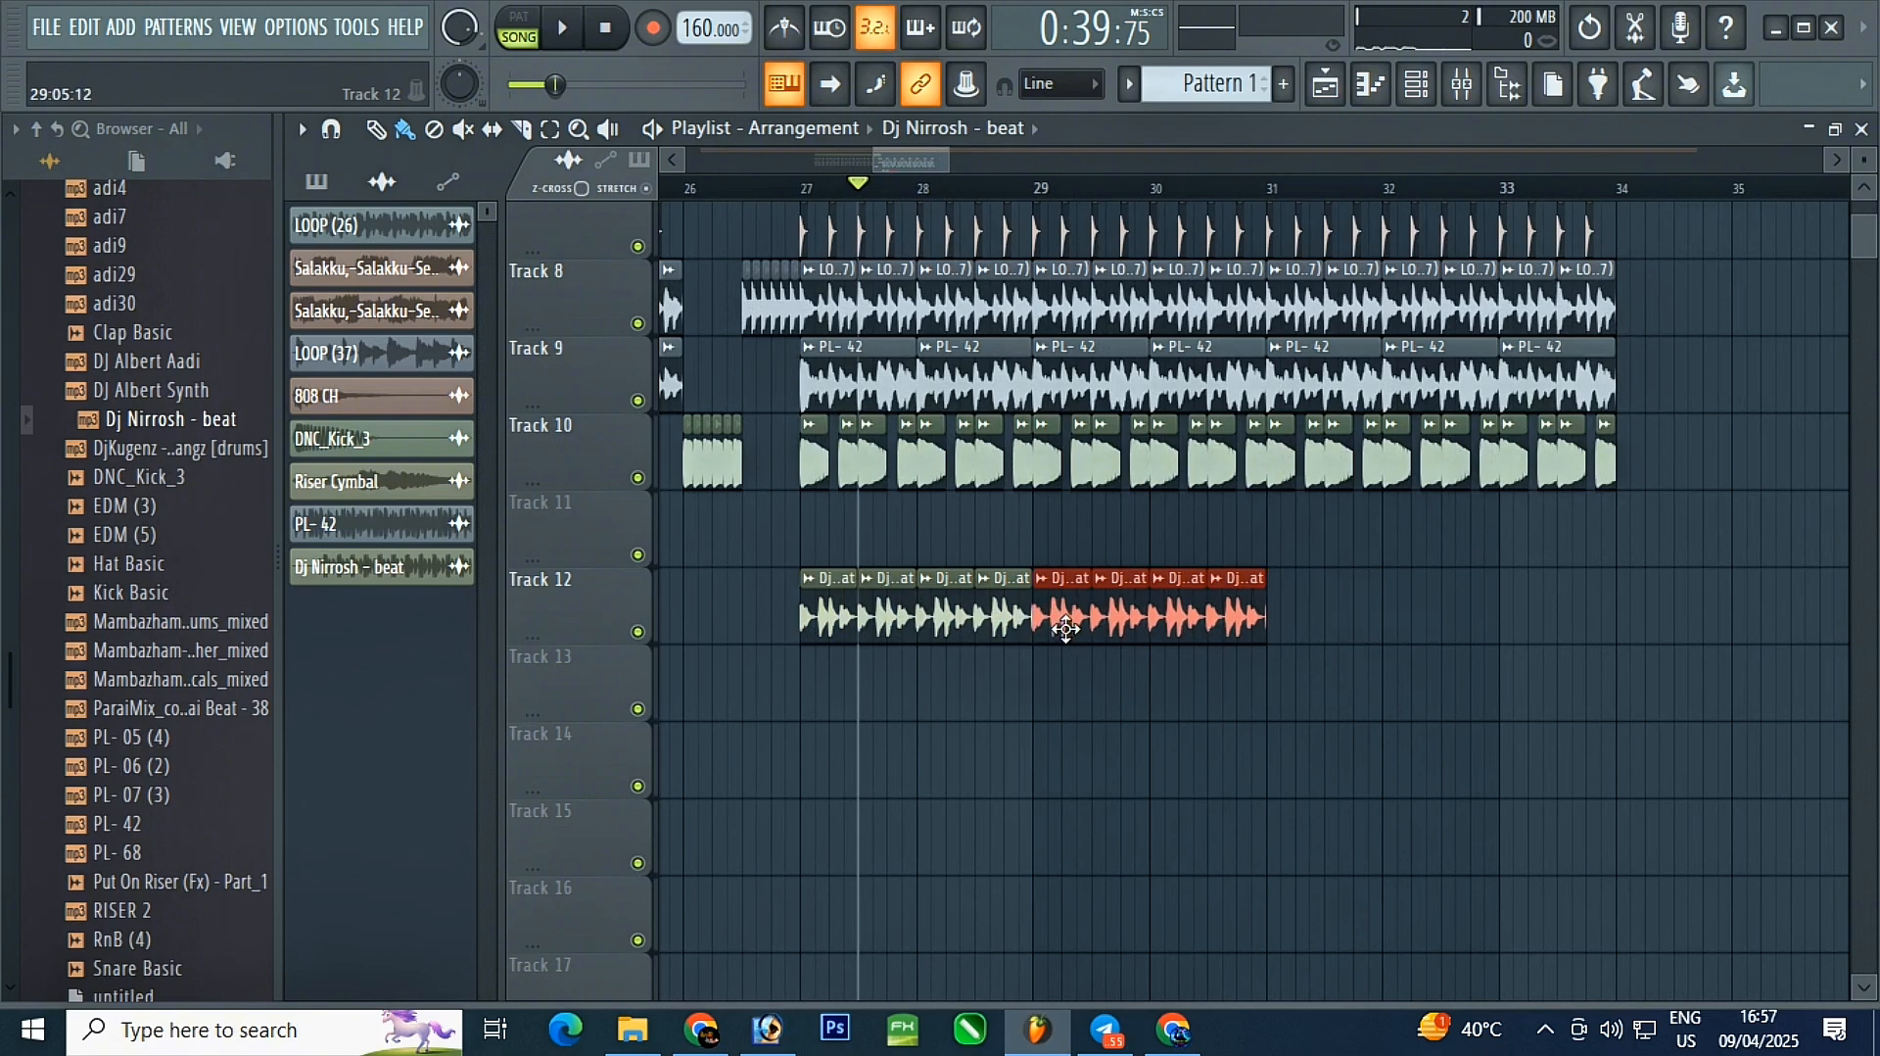
drag(1327, 576, 1288, 654)
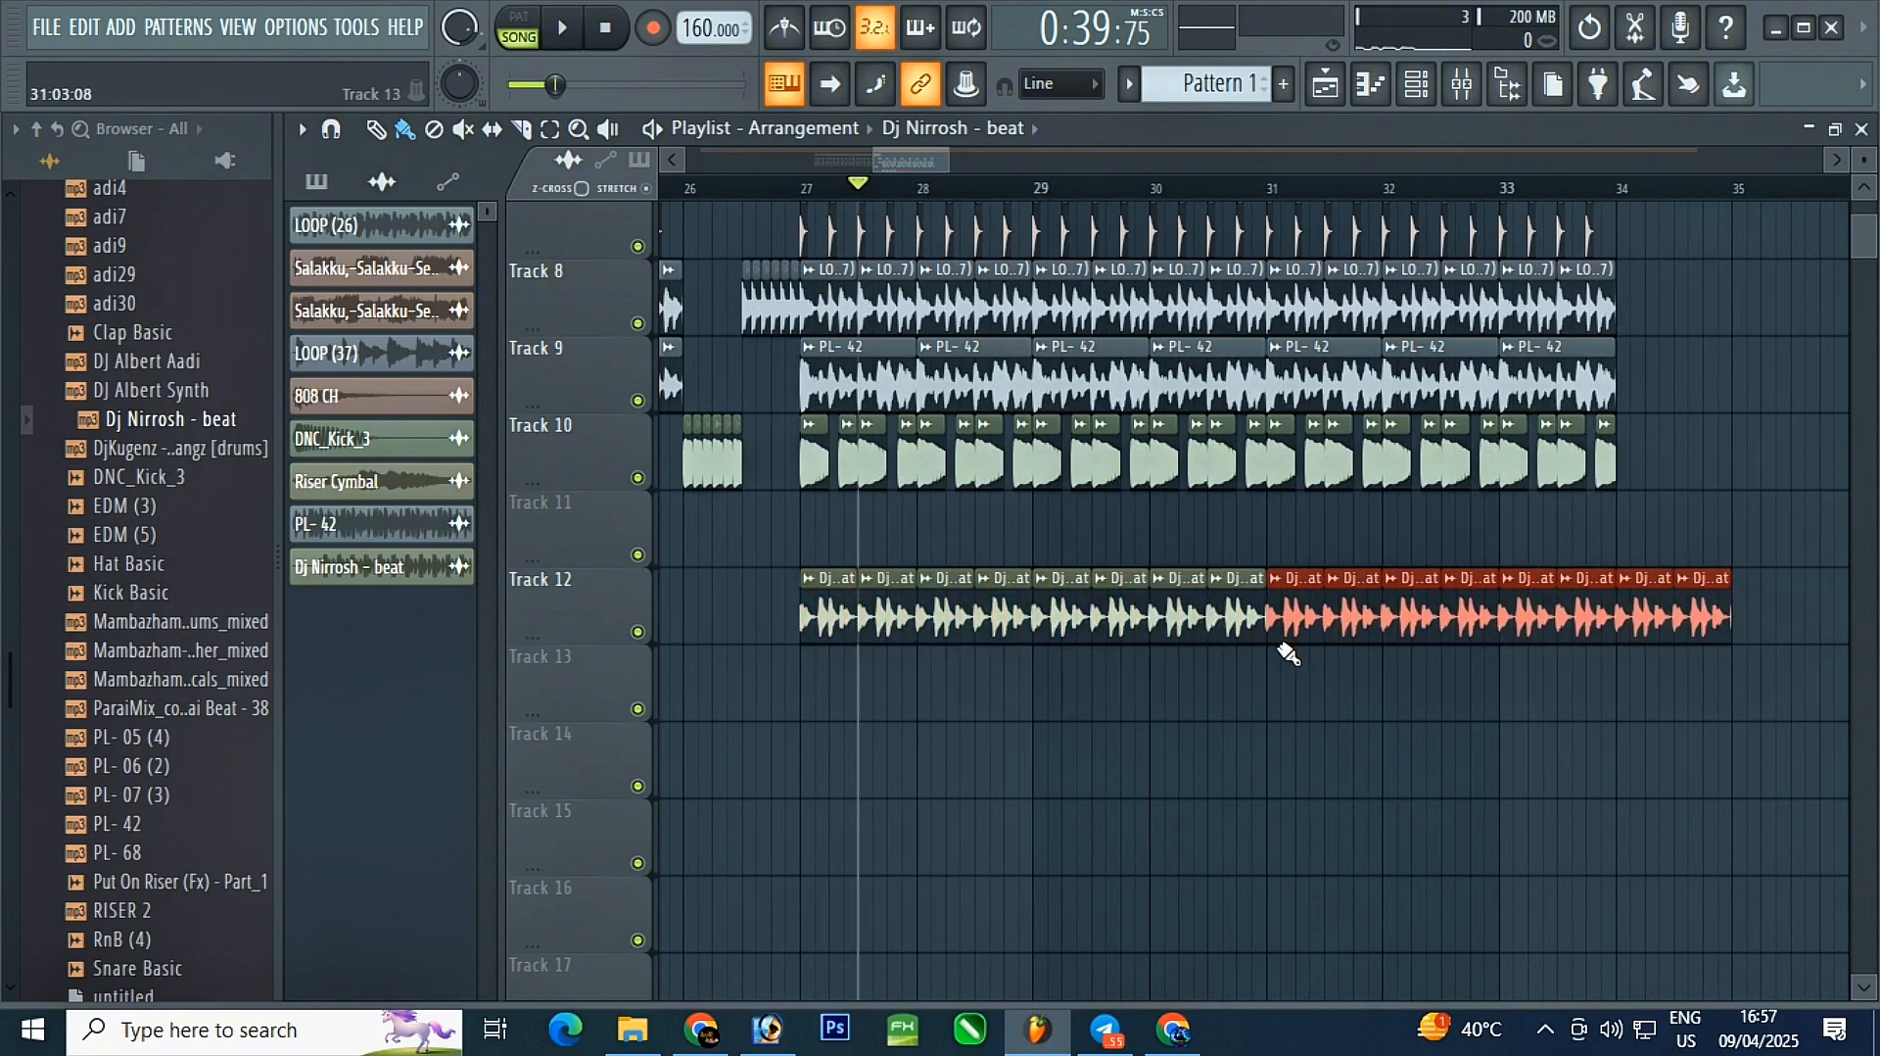
- Delete the Dj Nirrosh - beat clips past bar 34 and move the remaining ones from Track 12 to Track 11
scroll(1278, 646, down, 2)
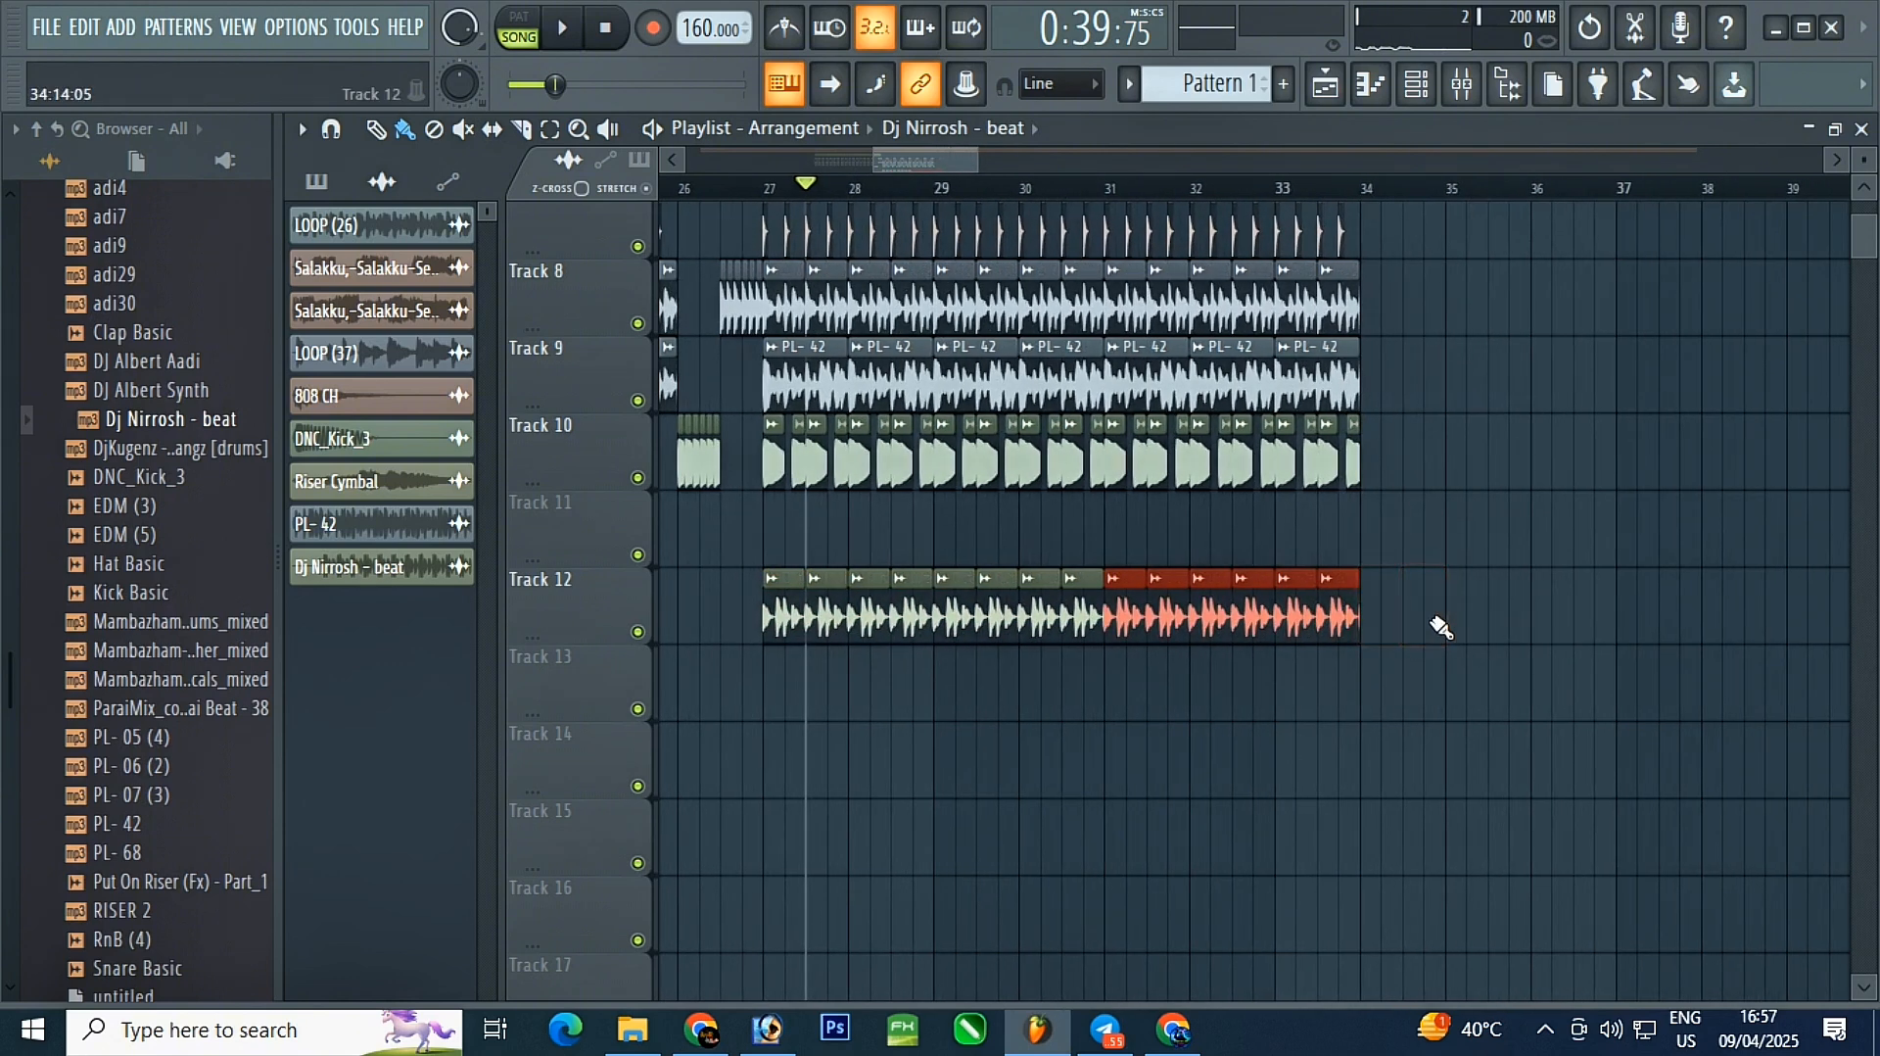
drag(1470, 637, 784, 539)
double_click(778, 533)
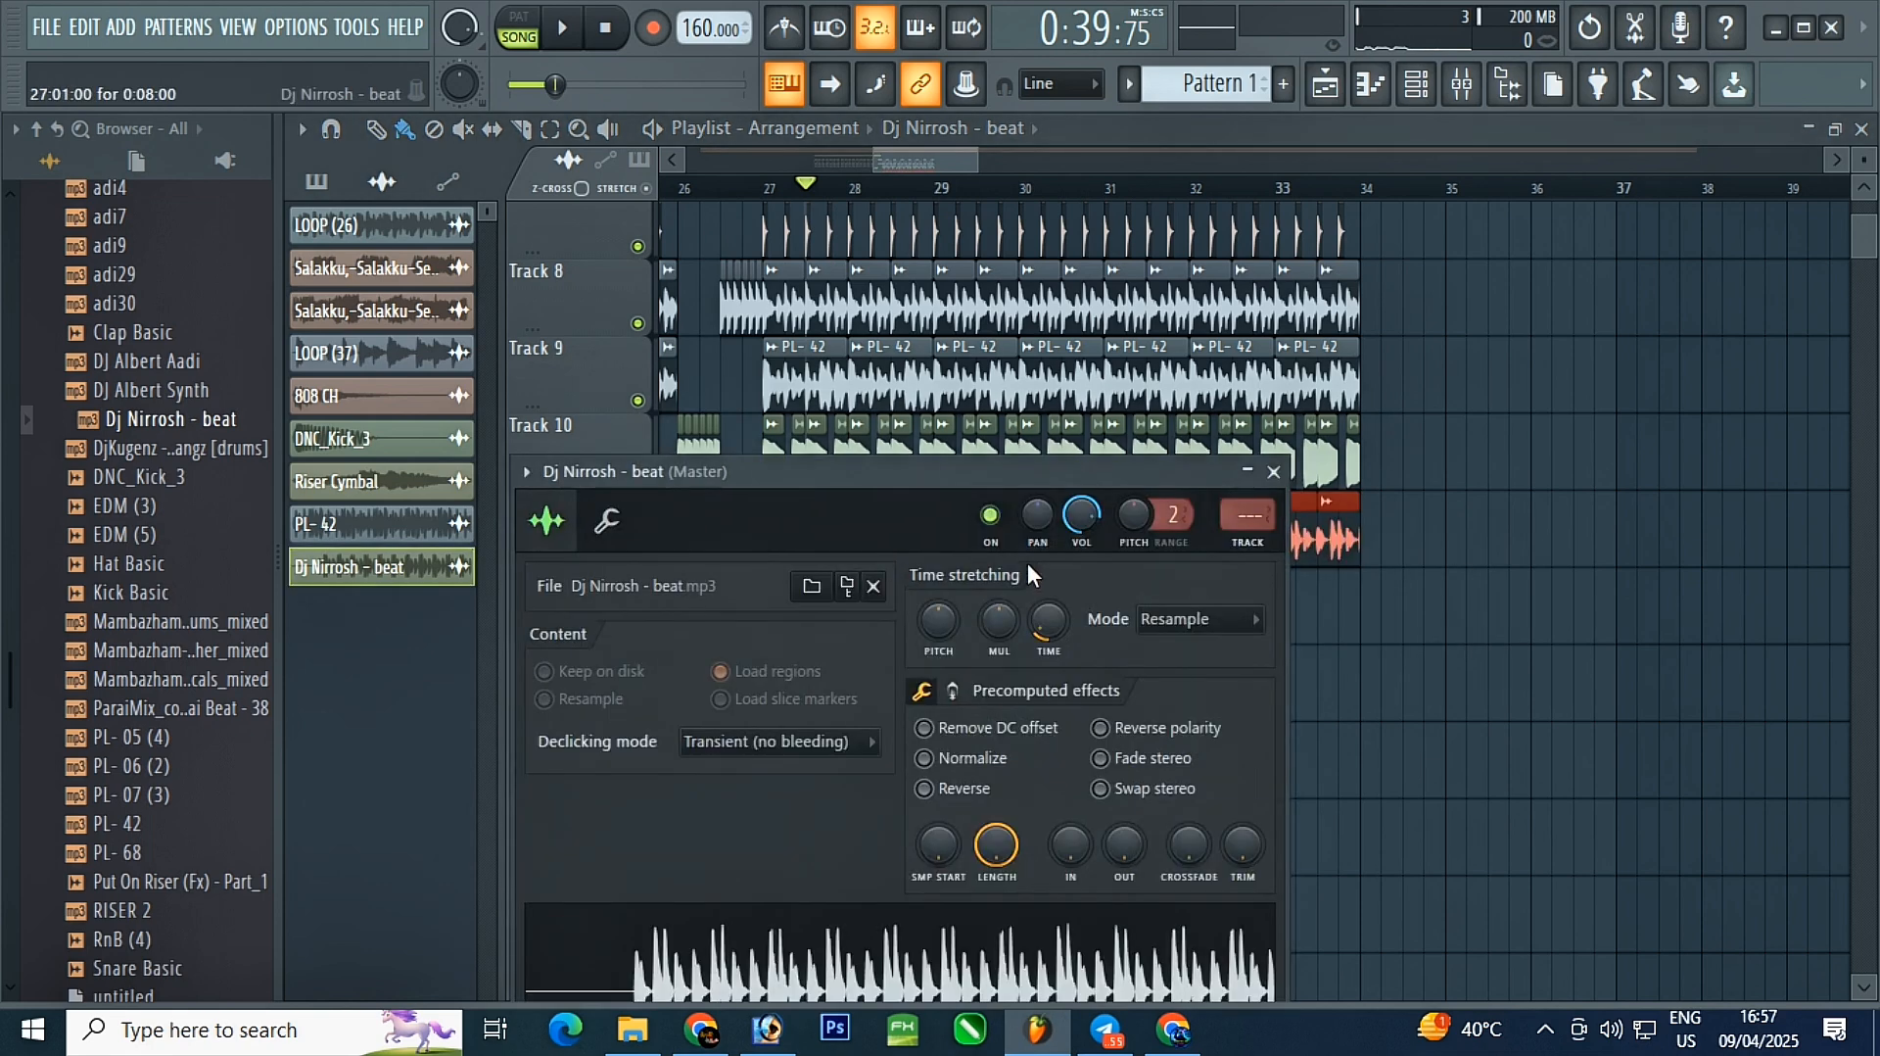
click(1274, 473)
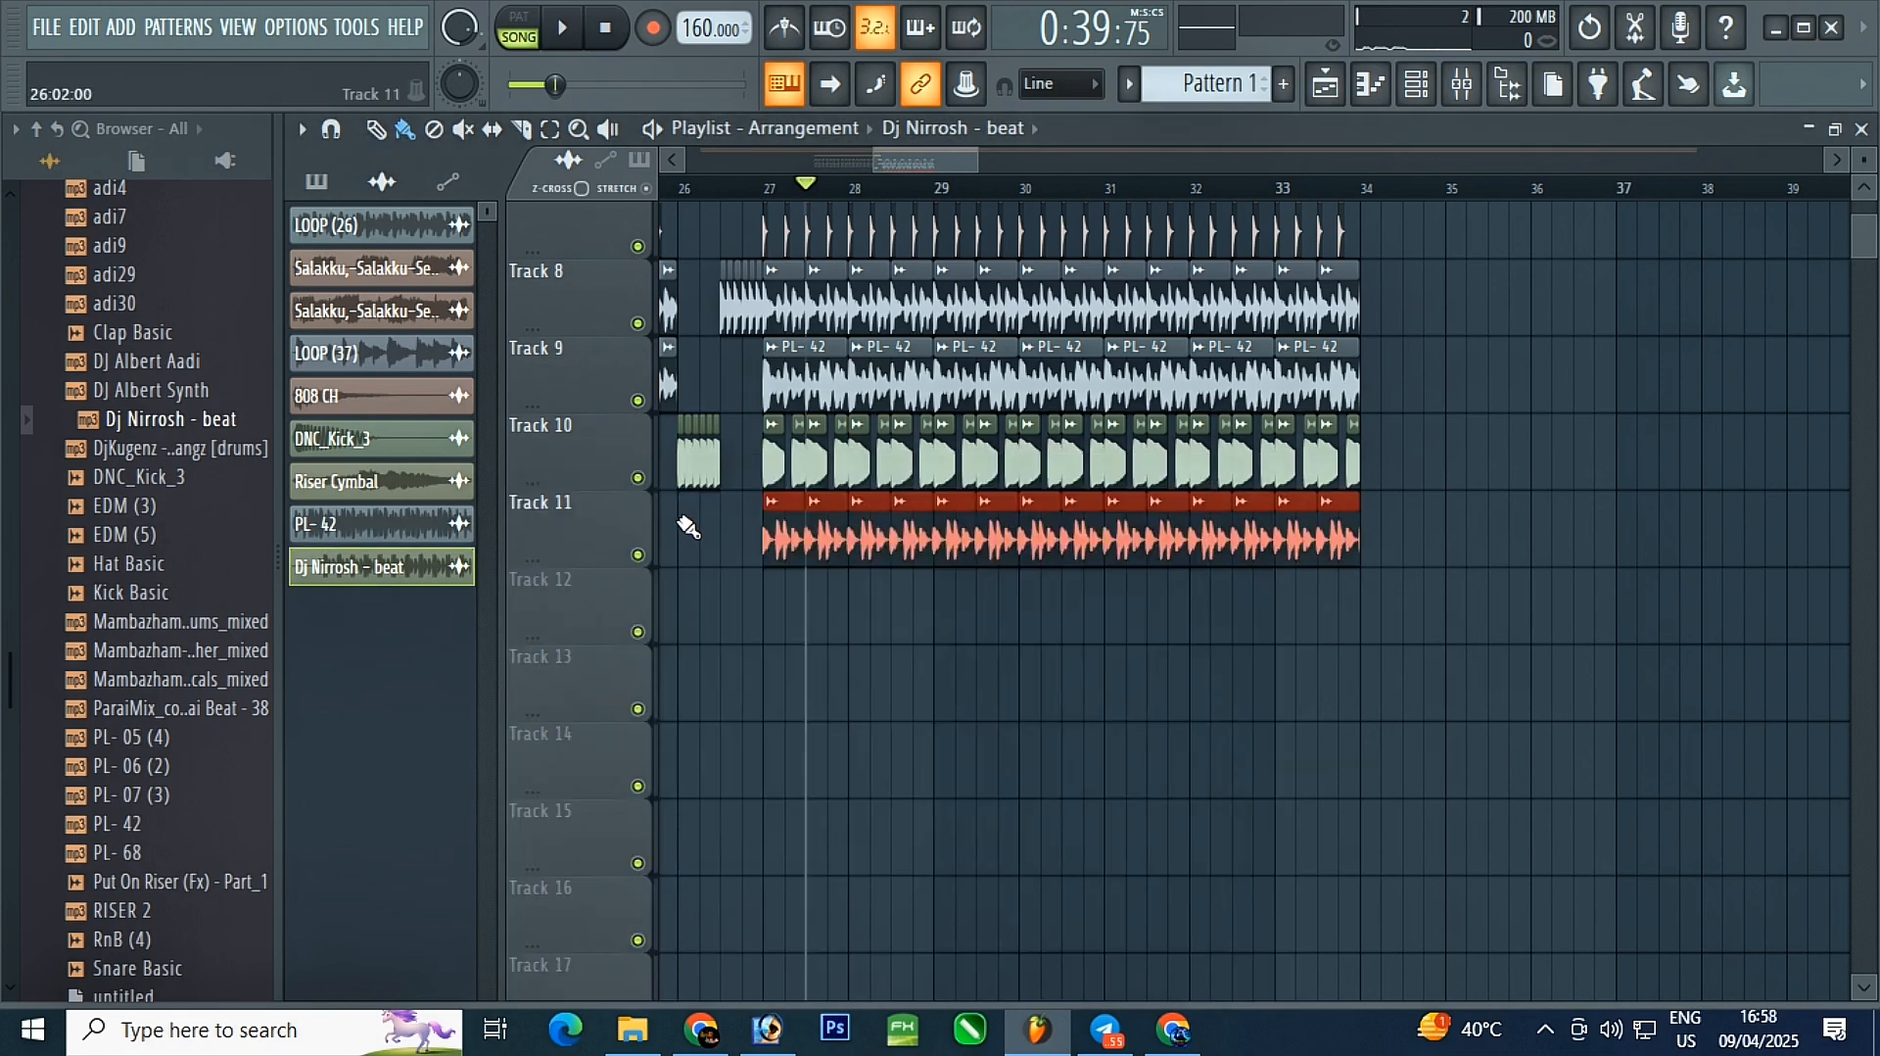
- Isolate Tracks 10 and 11 during playback and set the Dj Nirrosh - beat channel volume to 37% (-17.0dB)
ctrl+click(638, 478)
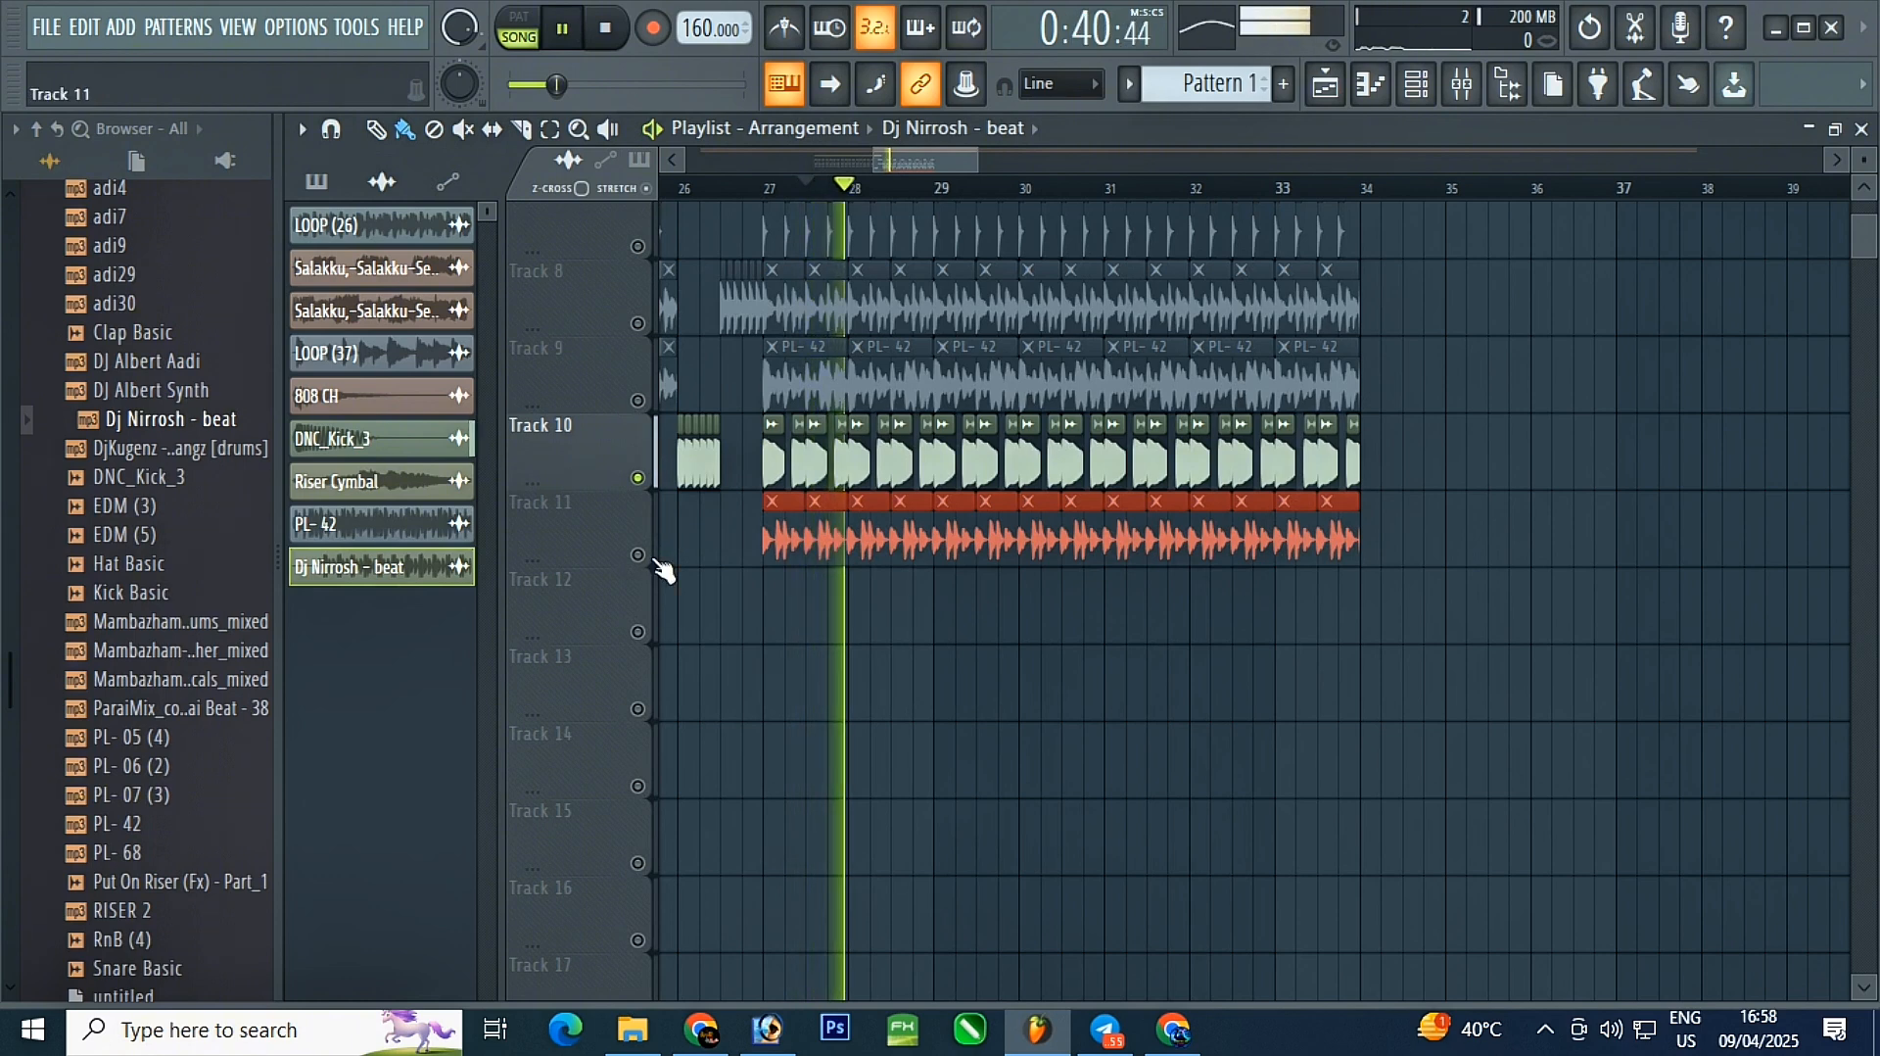
click(639, 556)
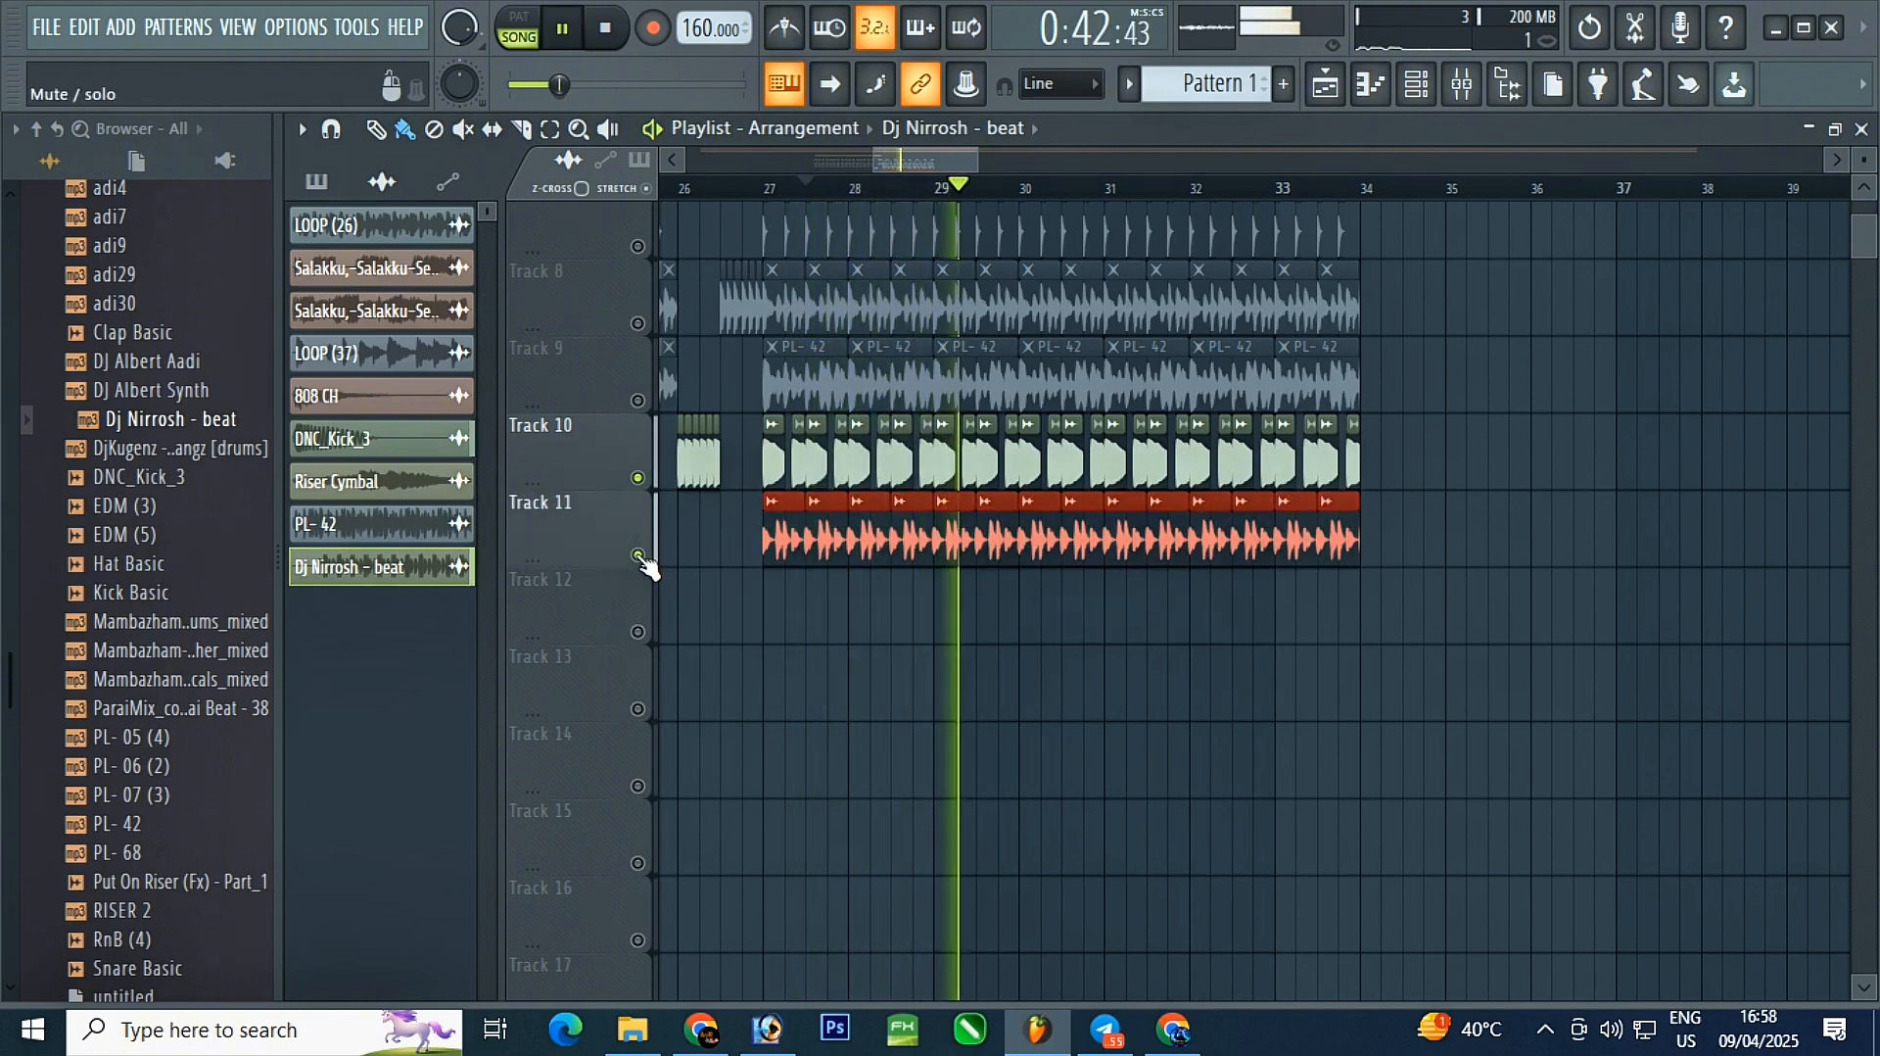
double_click(935, 551)
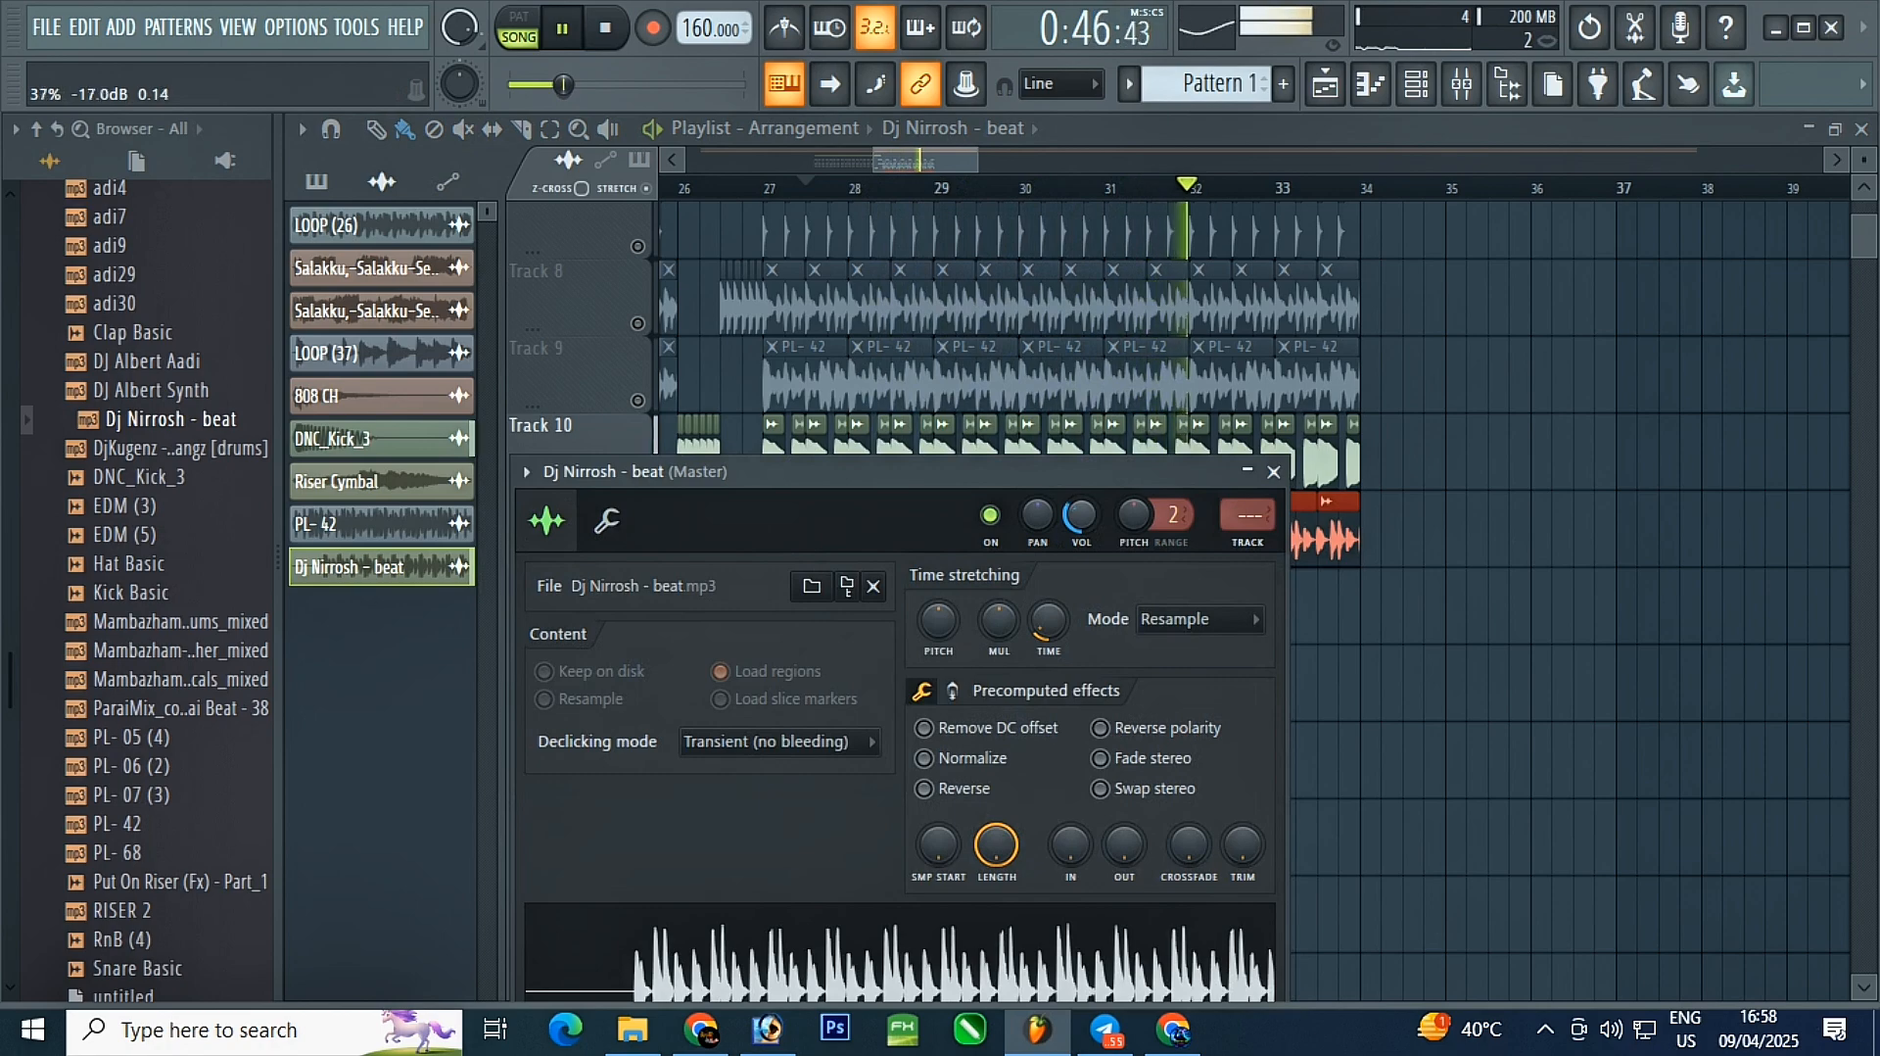
click(1273, 472)
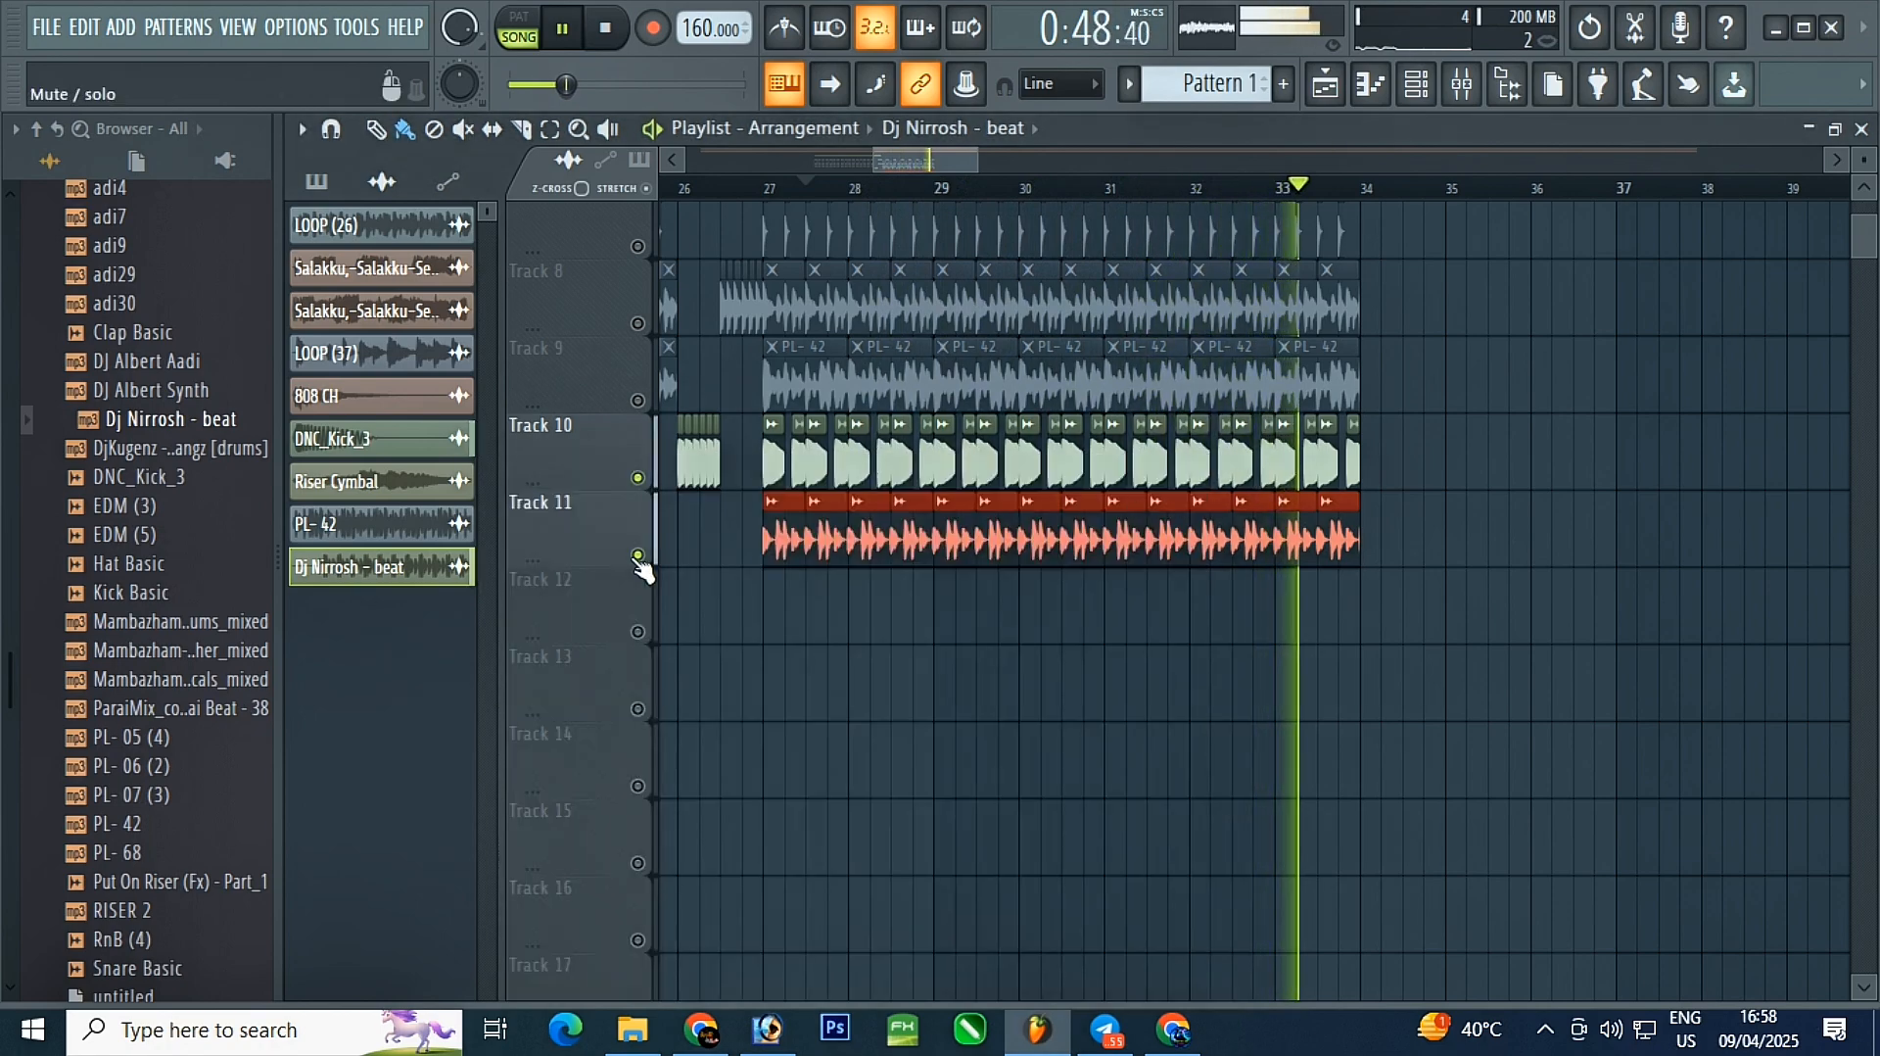
- Trim the opening kick off all Dj Nirrosh - beat clips on Track 11, leaving each clip about 0:05:12 long
scroll(737, 553, up, 3)
scroll(803, 554, up, 5)
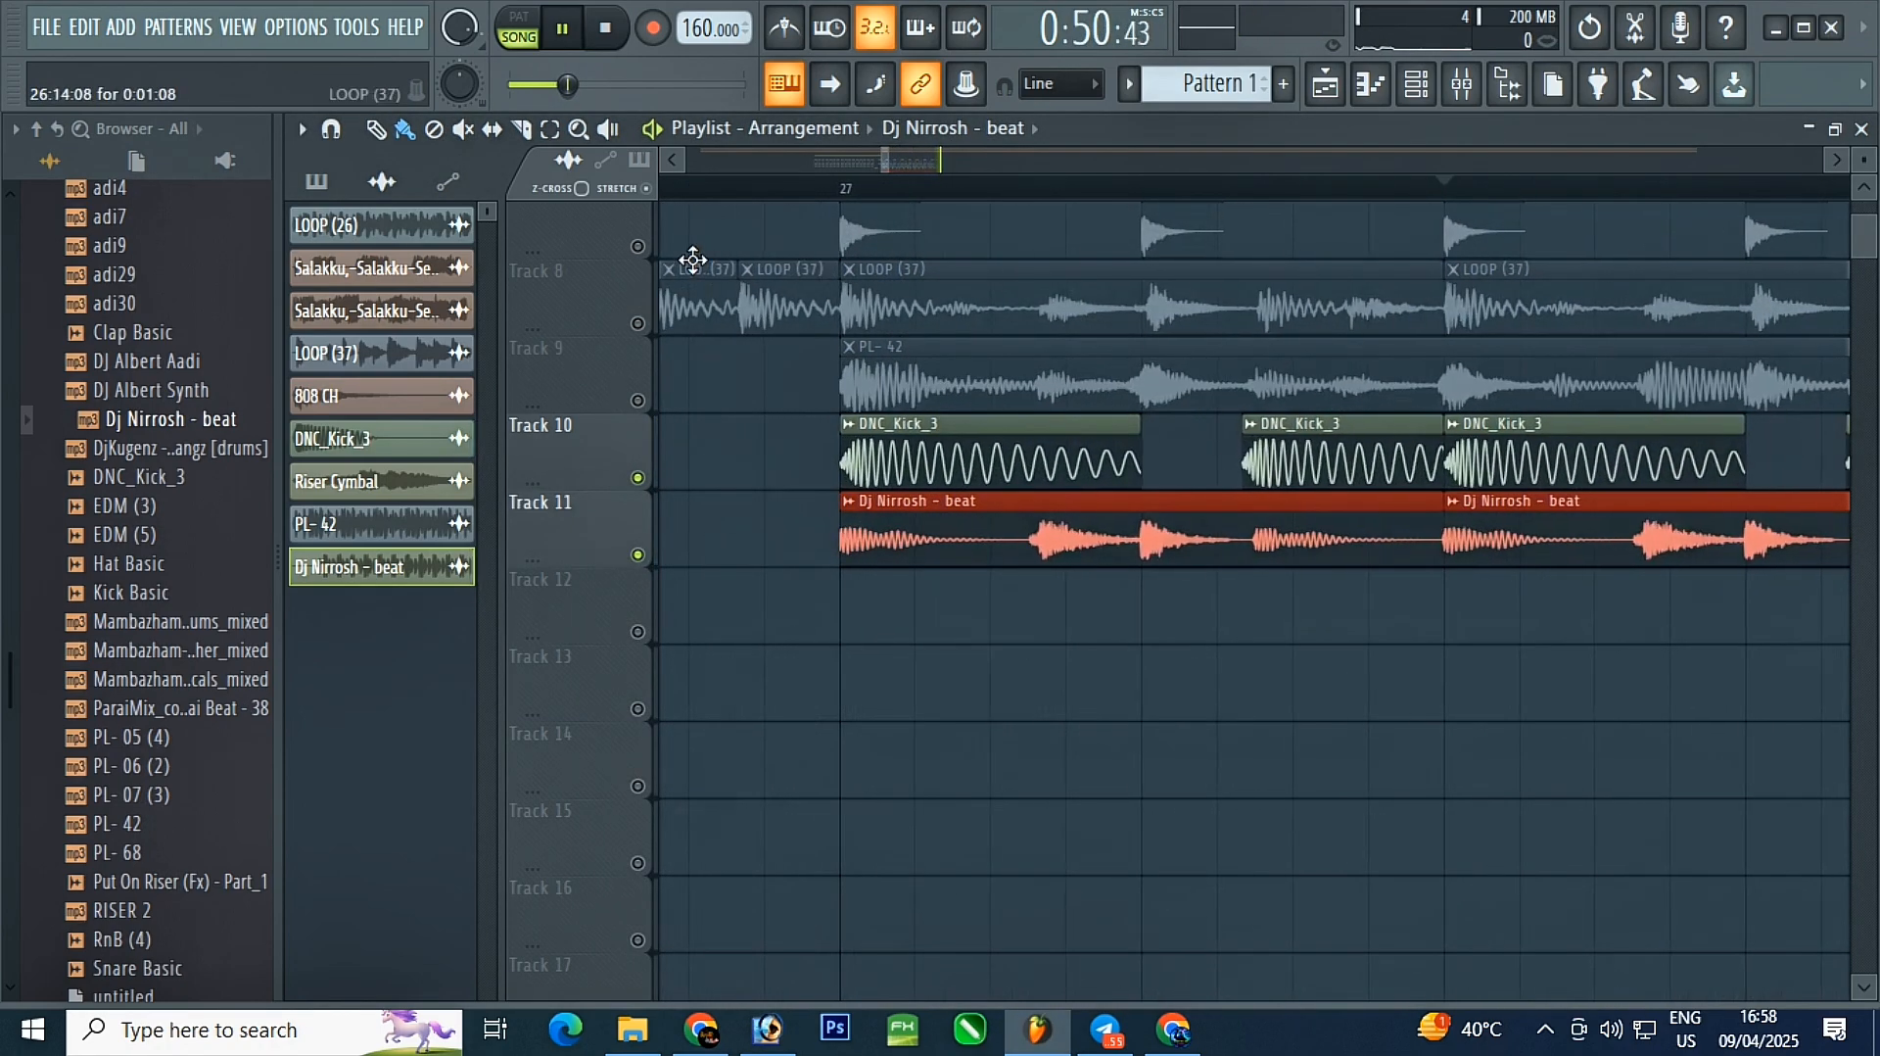
scroll(929, 507, up, 3)
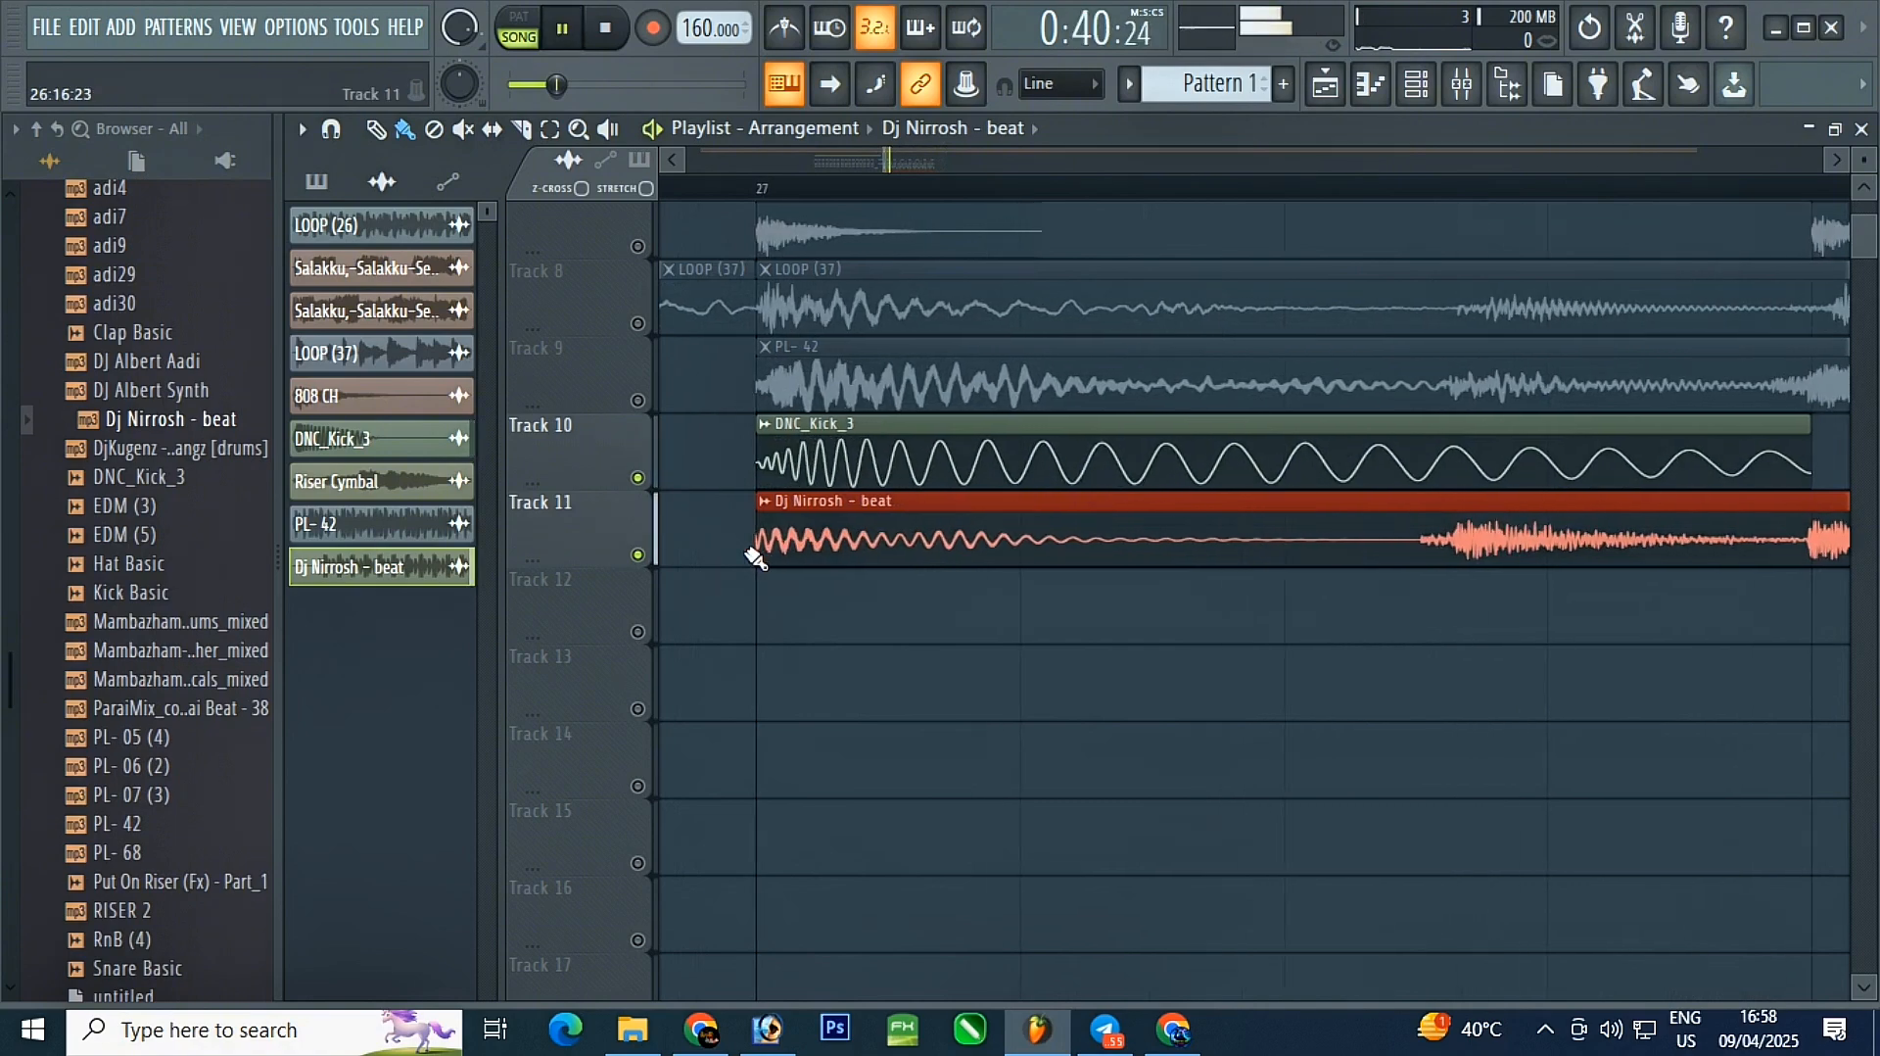
drag(762, 537, 1229, 571)
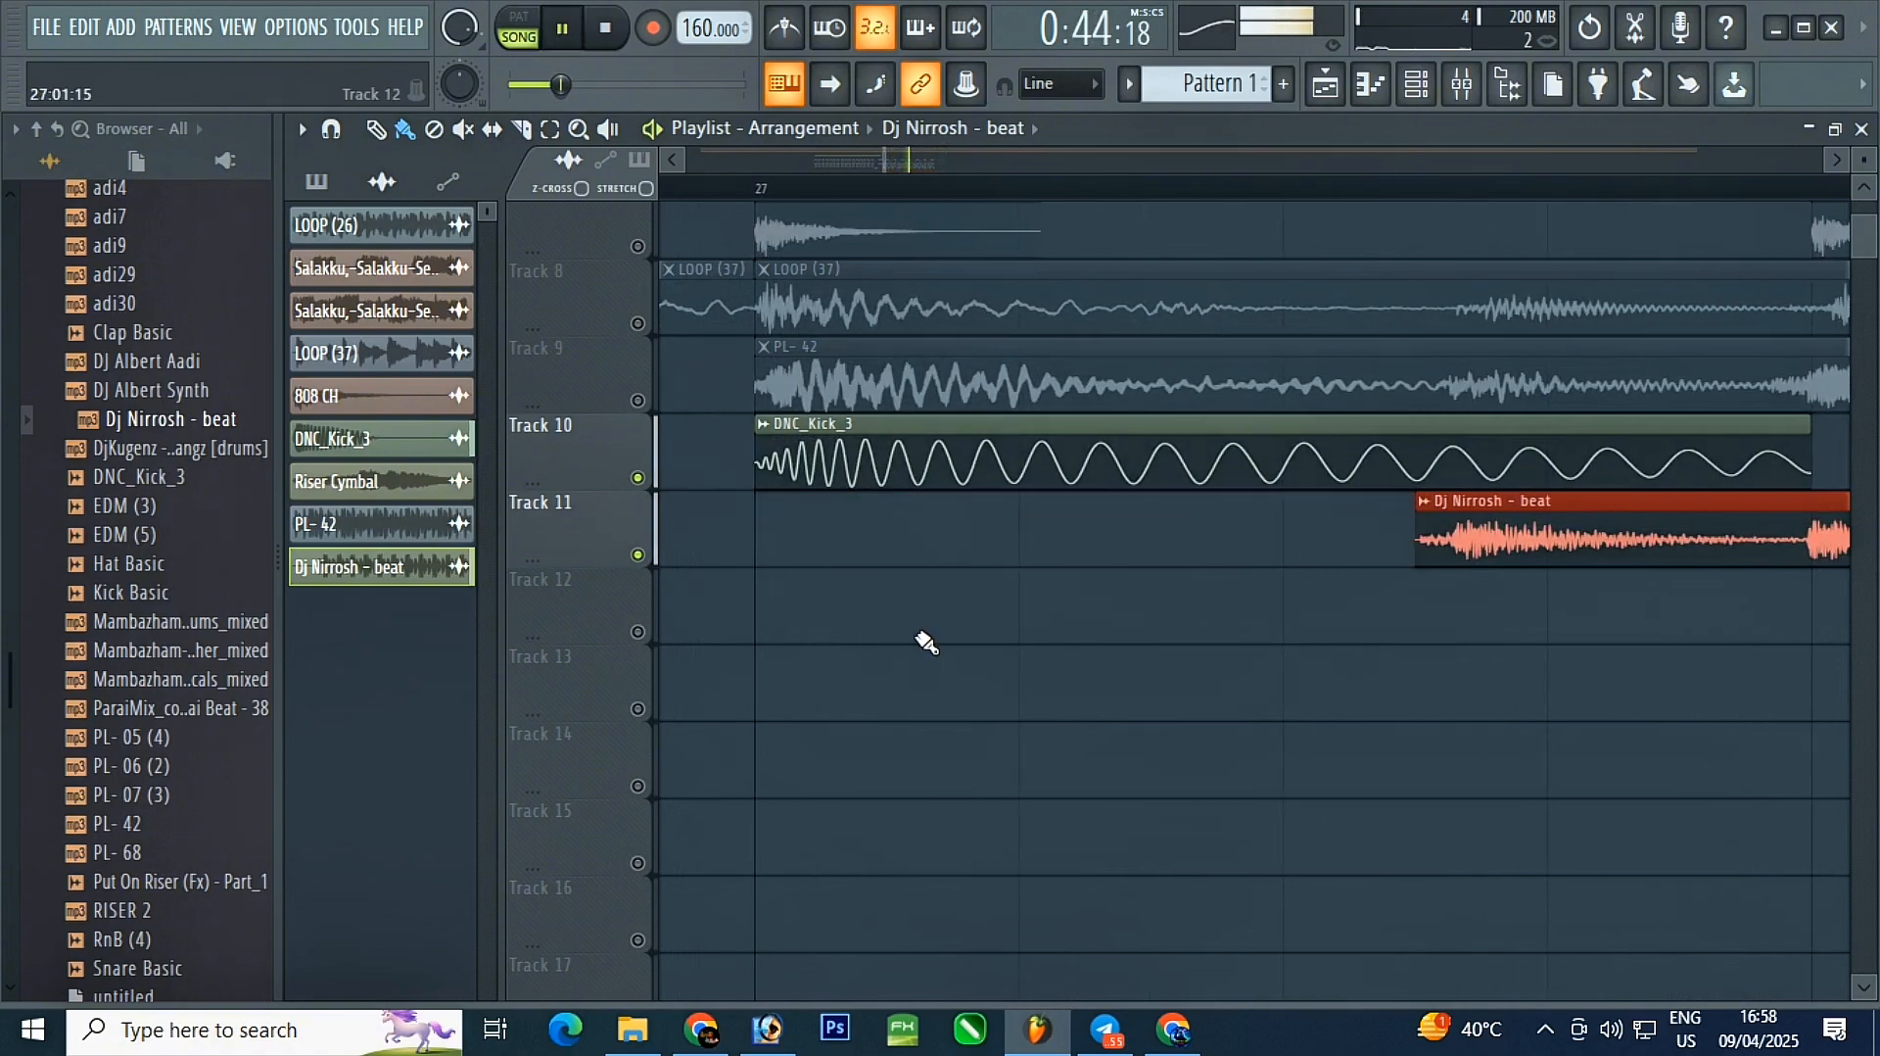
scroll(911, 636, down, 9)
click(931, 676)
right_click(931, 679)
scroll(823, 723, down, 2)
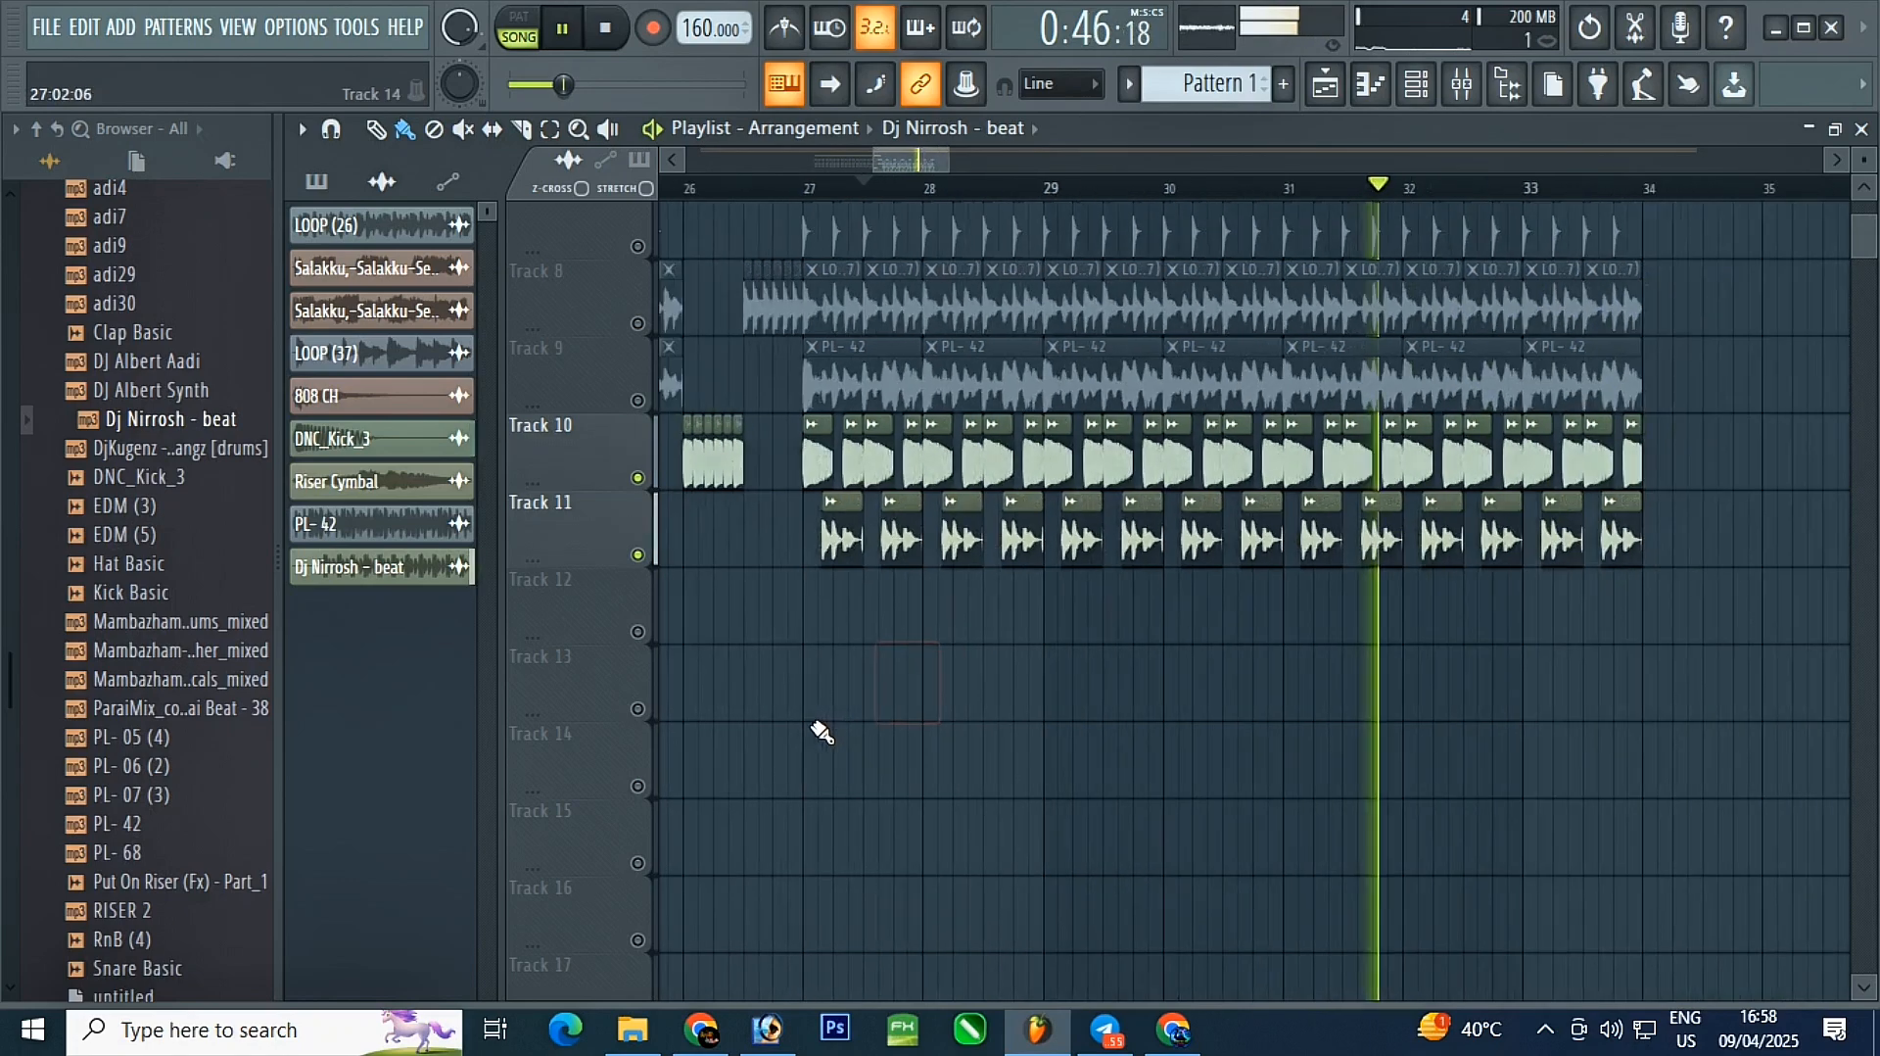
- Turn off the solo on Tracks 10 and 11 and play the full arrangement from bar 26
scroll(820, 733, down, 2)
scroll(783, 460, up, 4)
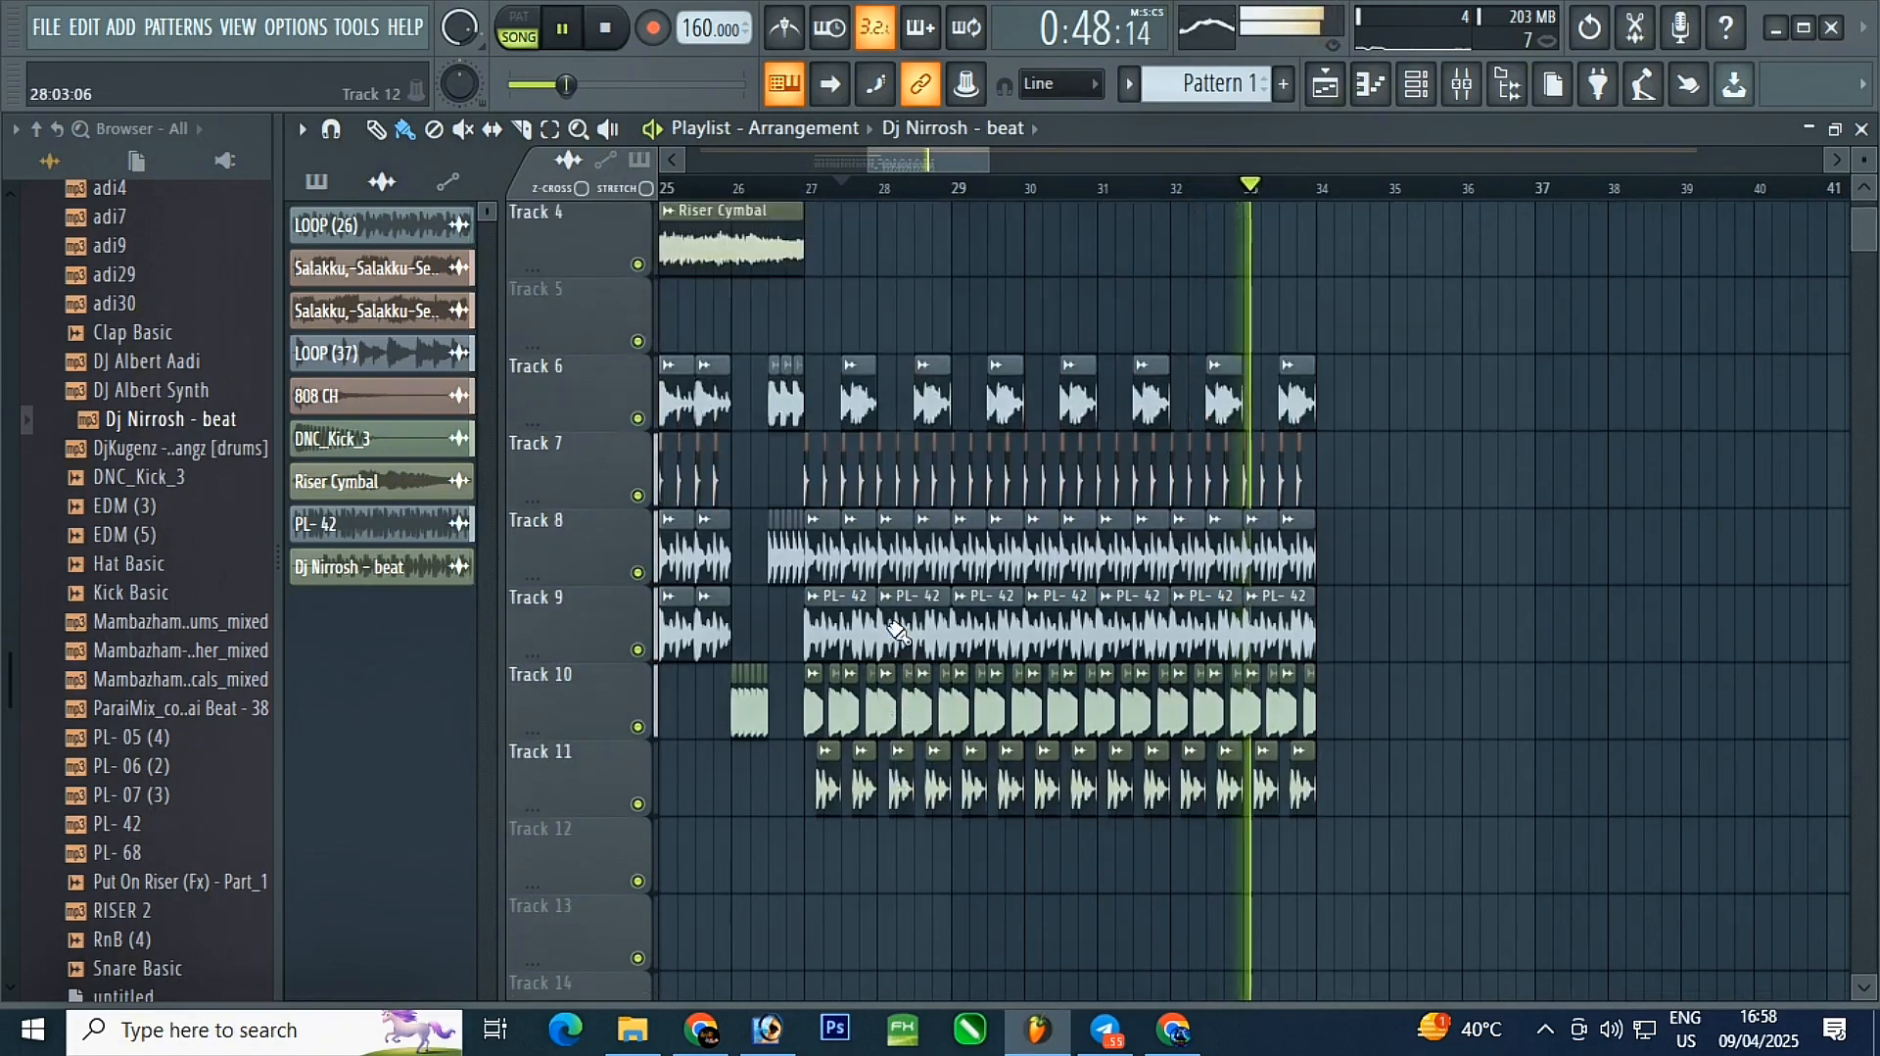
scroll(732, 235, up, 1)
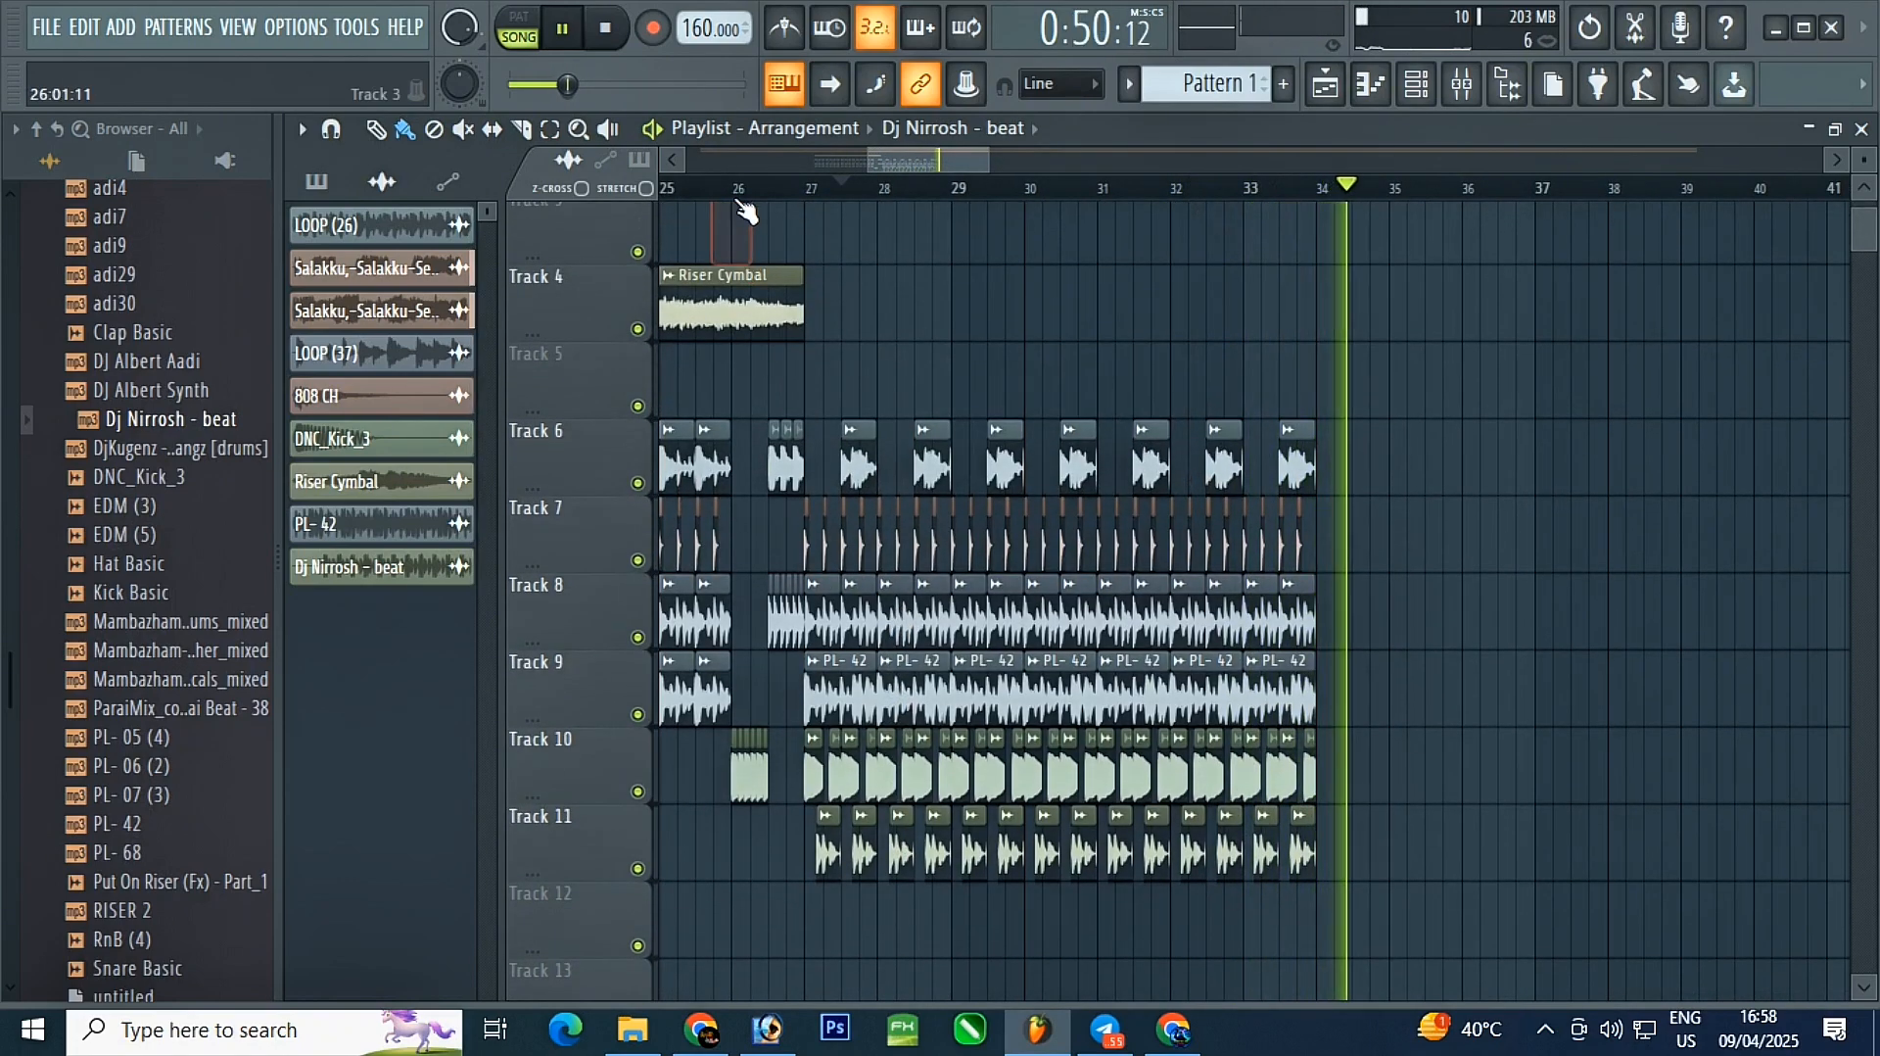
click(734, 189)
scroll(984, 798, up, 2)
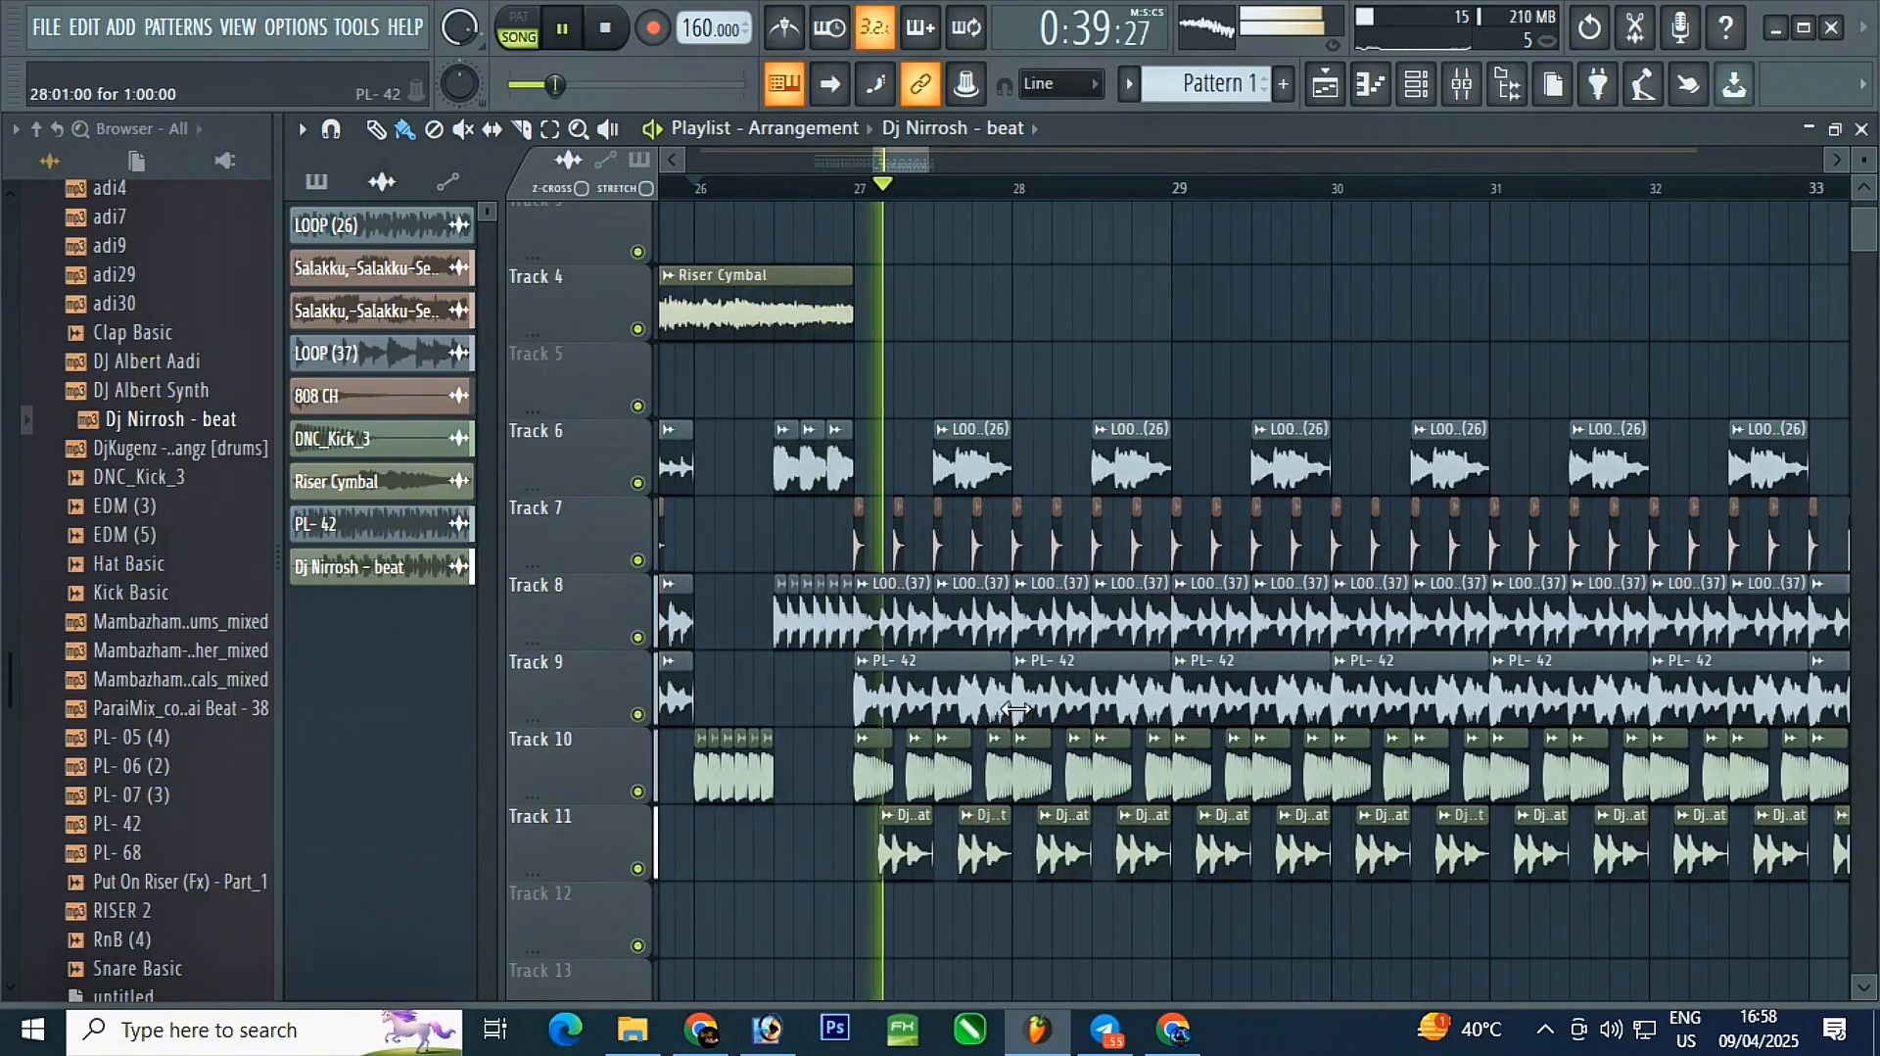
scroll(789, 693, down, 3)
scroll(839, 702, down, 2)
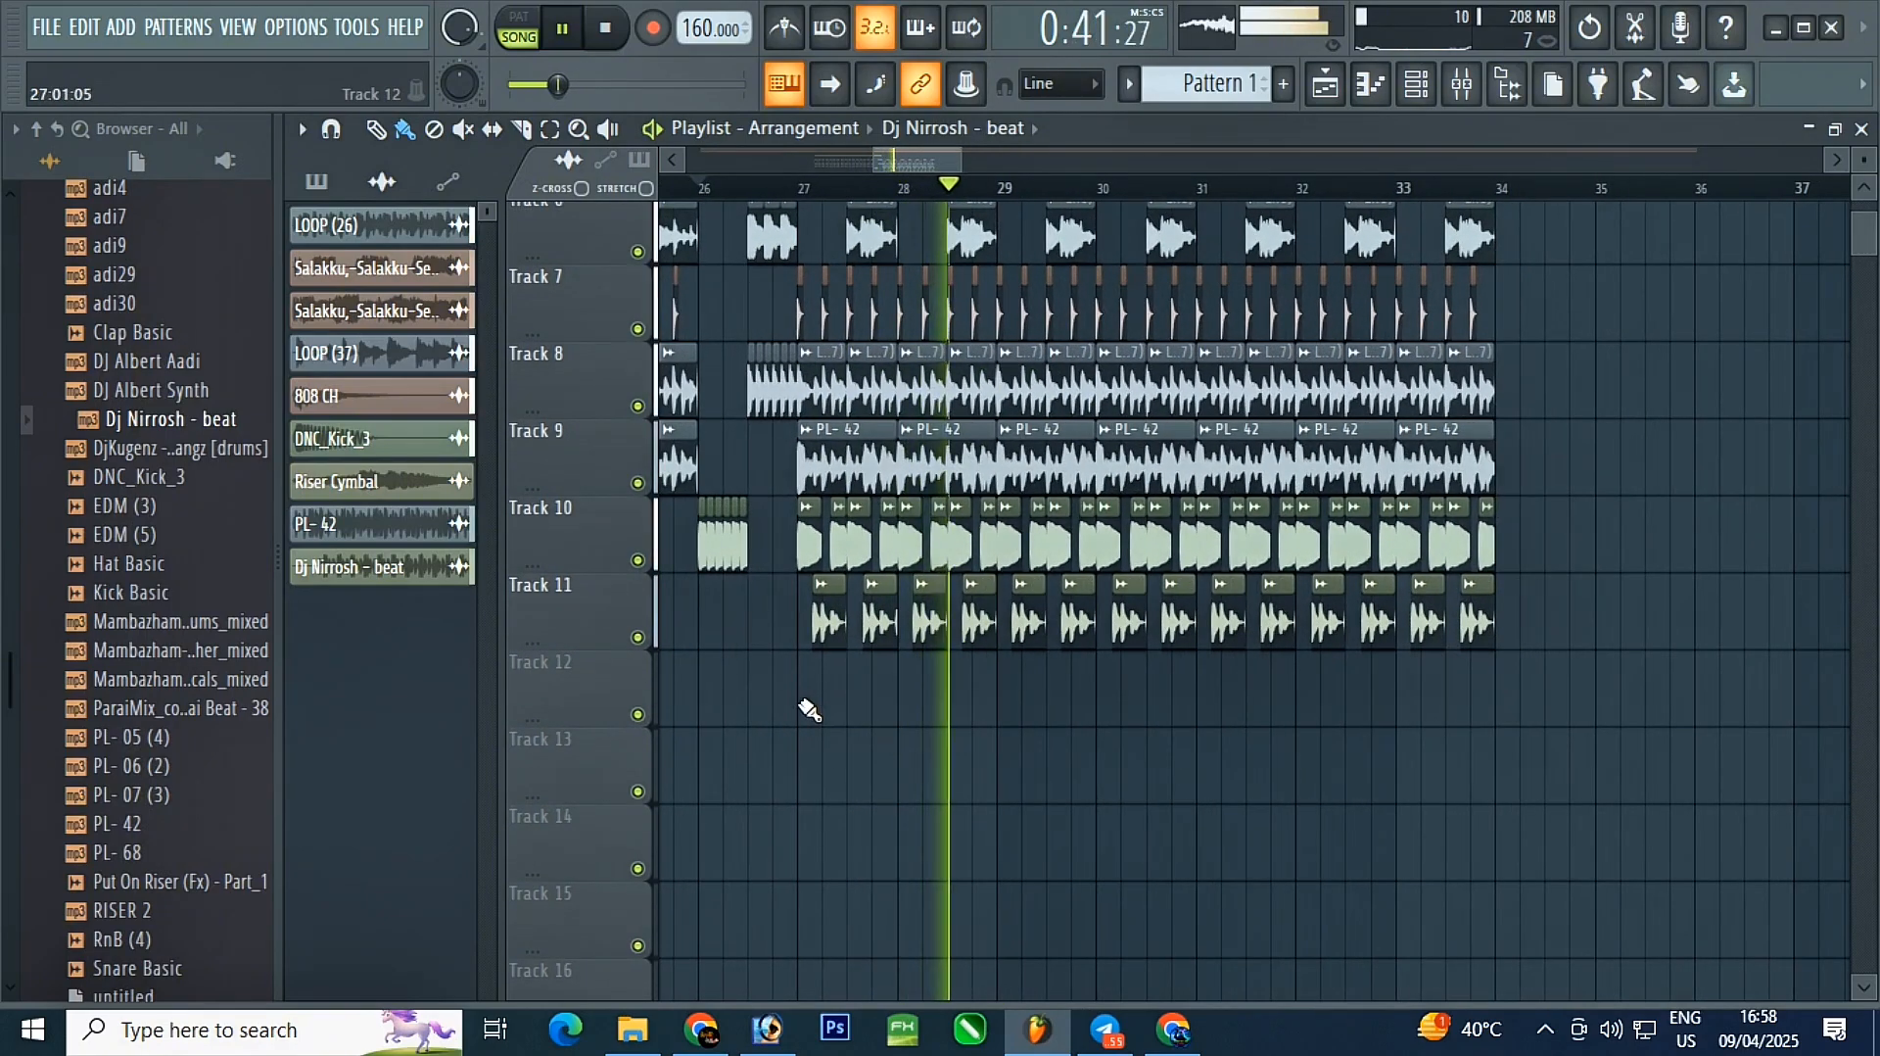
- Replay the arrangement from just before bar 27 and compare the mix with Track 9 and Track 8 briefly muted
scroll(808, 709, up, 2)
scroll(815, 701, up, 2)
scroll(1038, 568, down, 1)
scroll(1038, 564, down, 2)
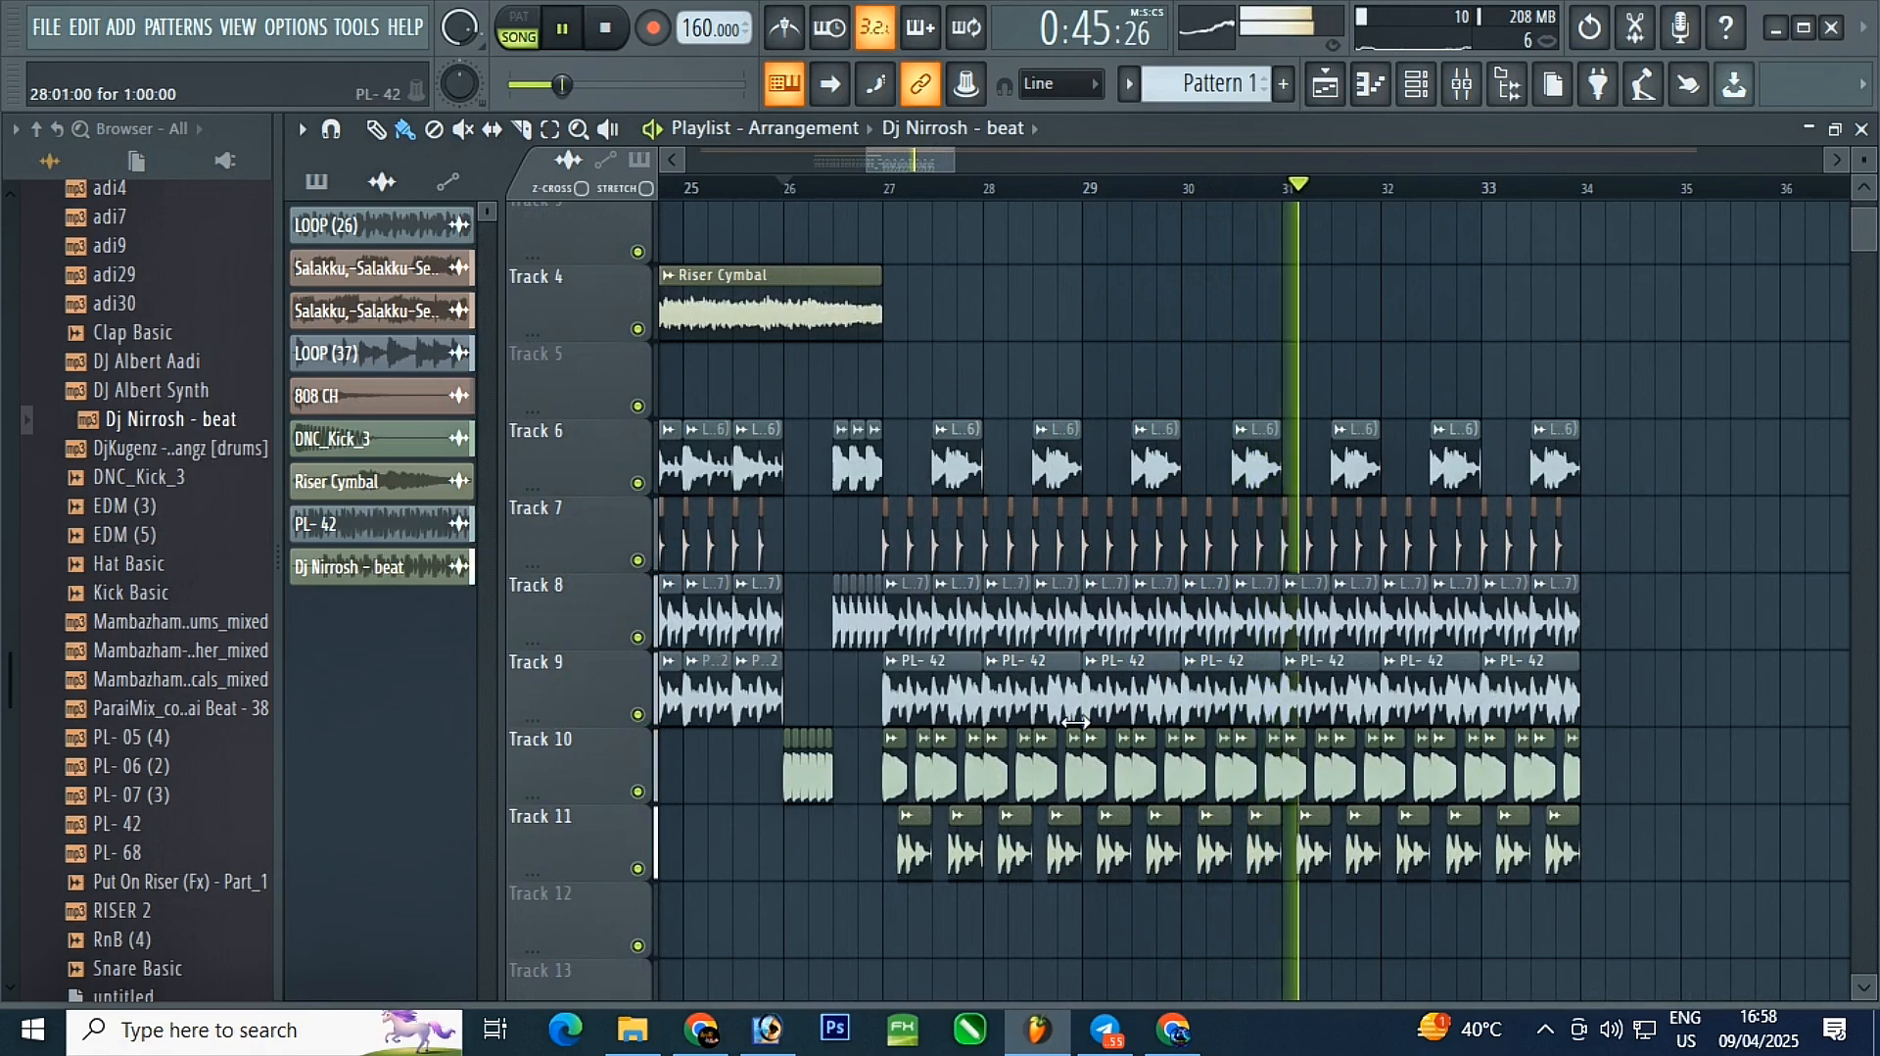
scroll(1077, 489, up, 2)
click(818, 192)
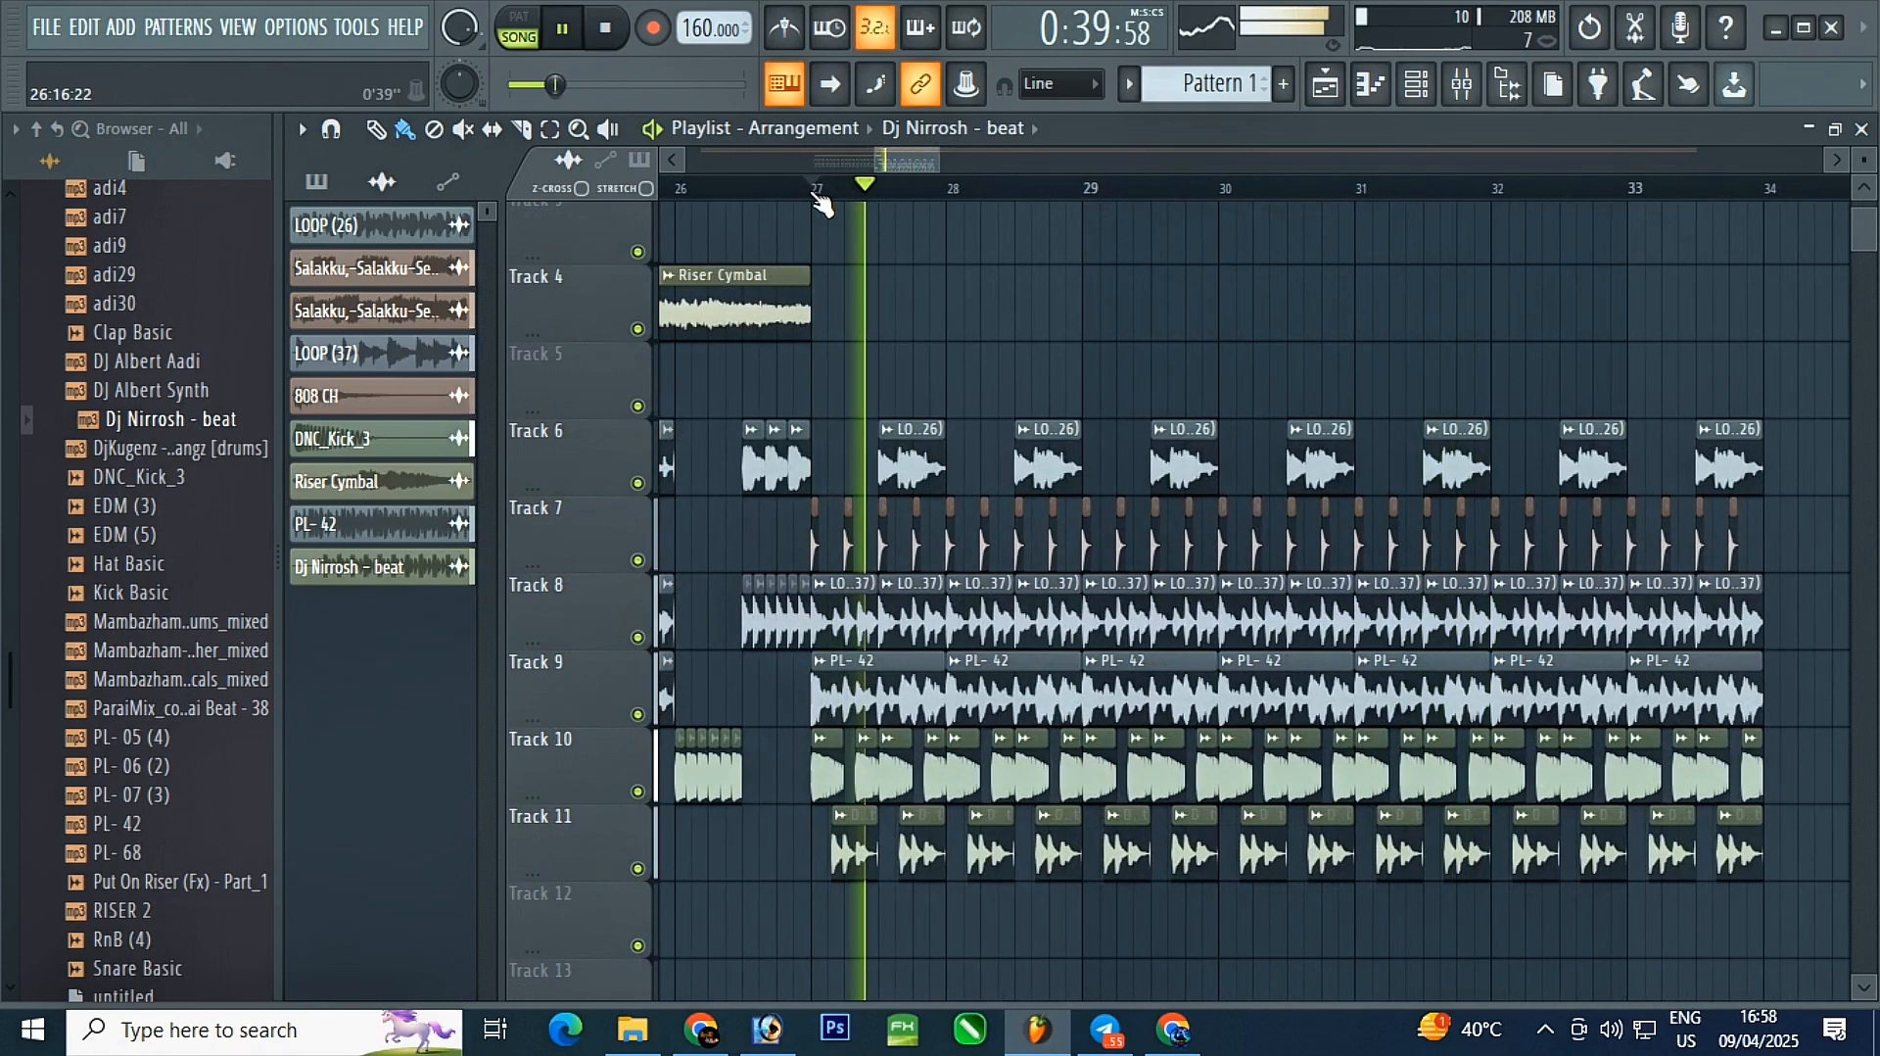
scroll(870, 324, down, 1)
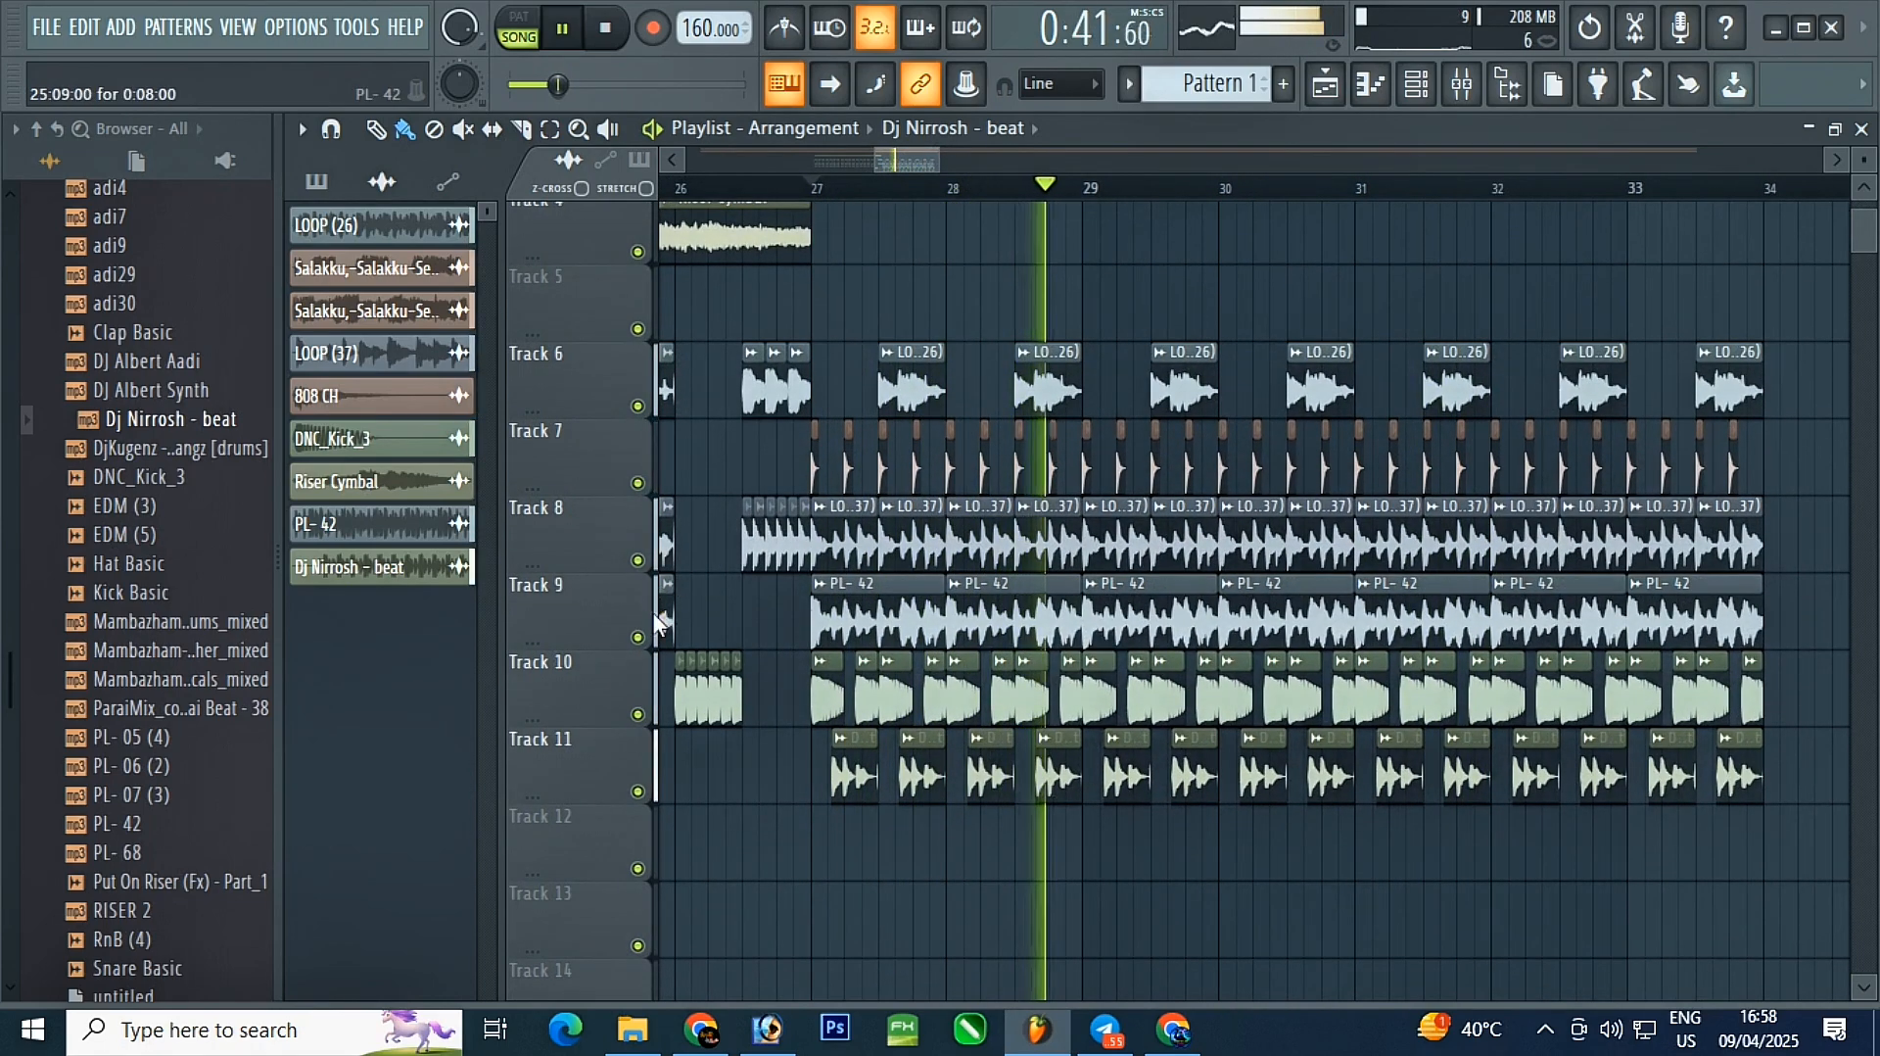
click(640, 637)
click(640, 637)
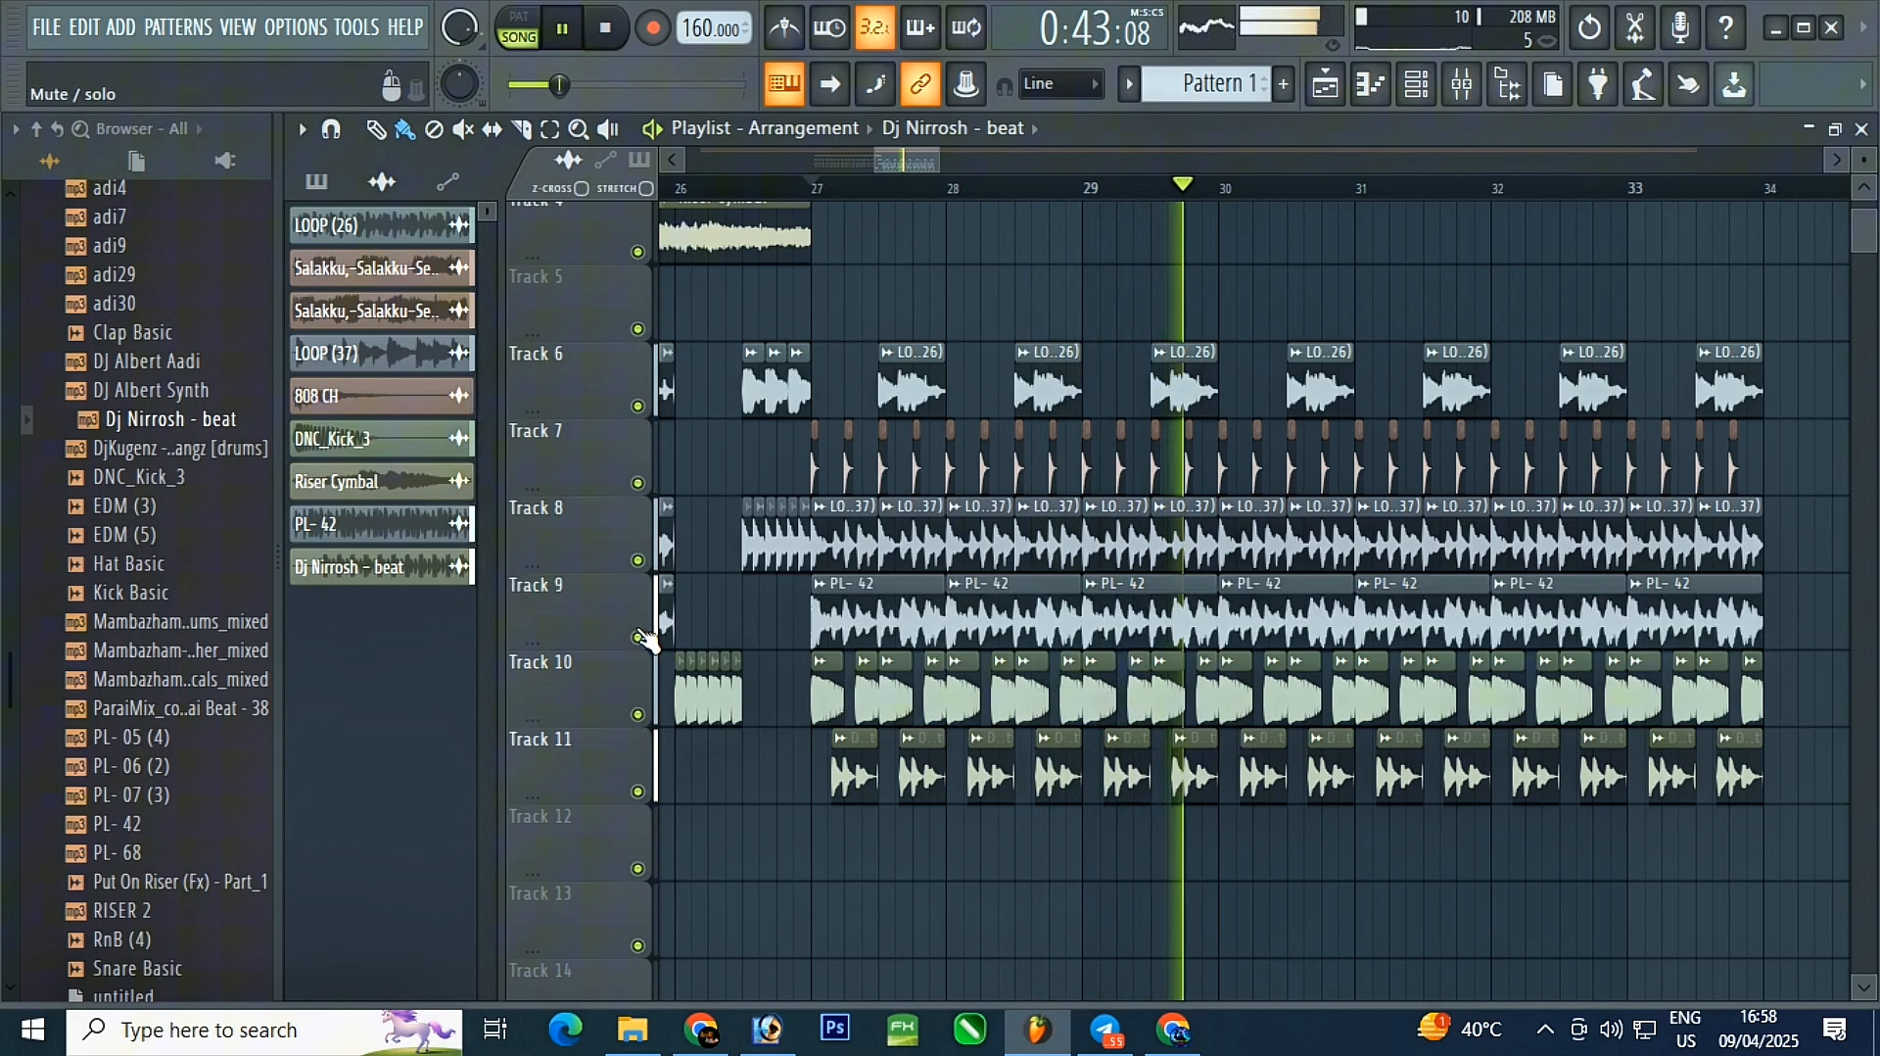
click(640, 560)
click(640, 560)
- Delete the PL- 42 clips on Track 9 after the one at bar 27 and trim that clip to half a bar
scroll(844, 609, down, 2)
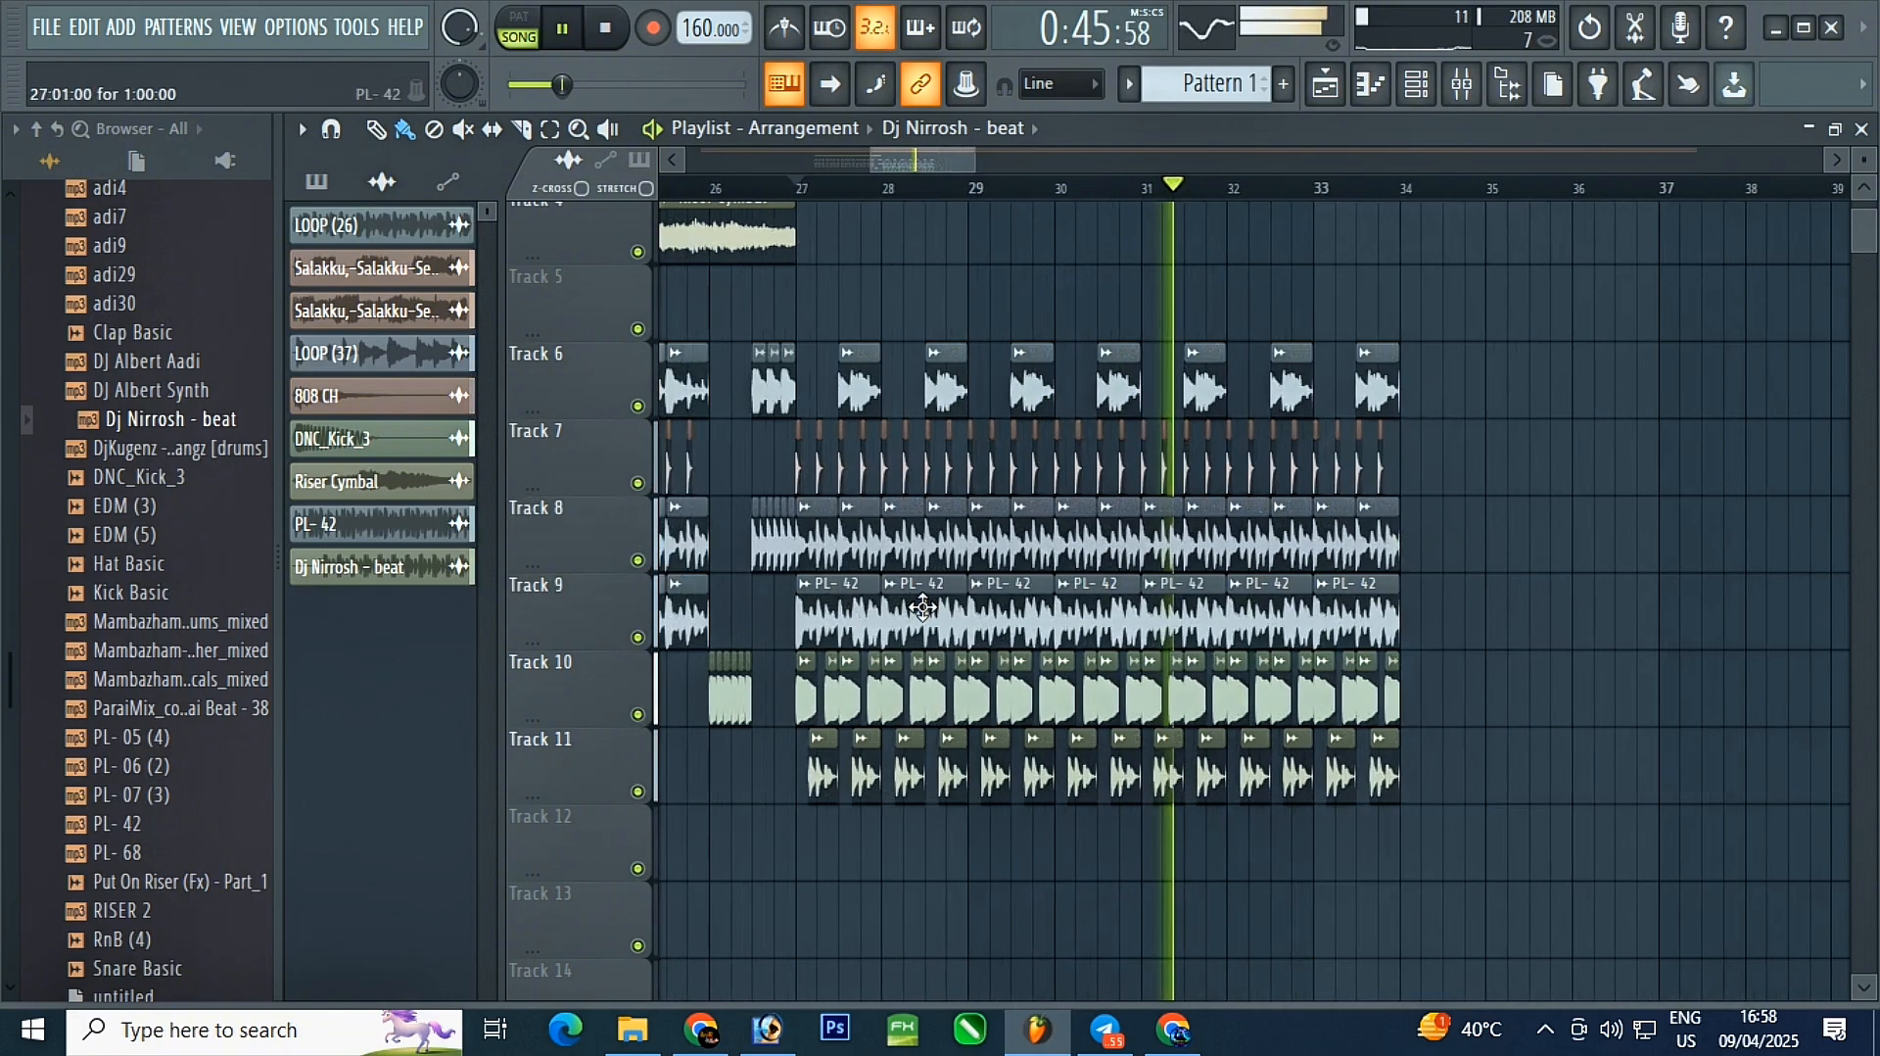
drag(921, 608, 1407, 630)
scroll(878, 633, up, 2)
scroll(878, 633, up, 2)
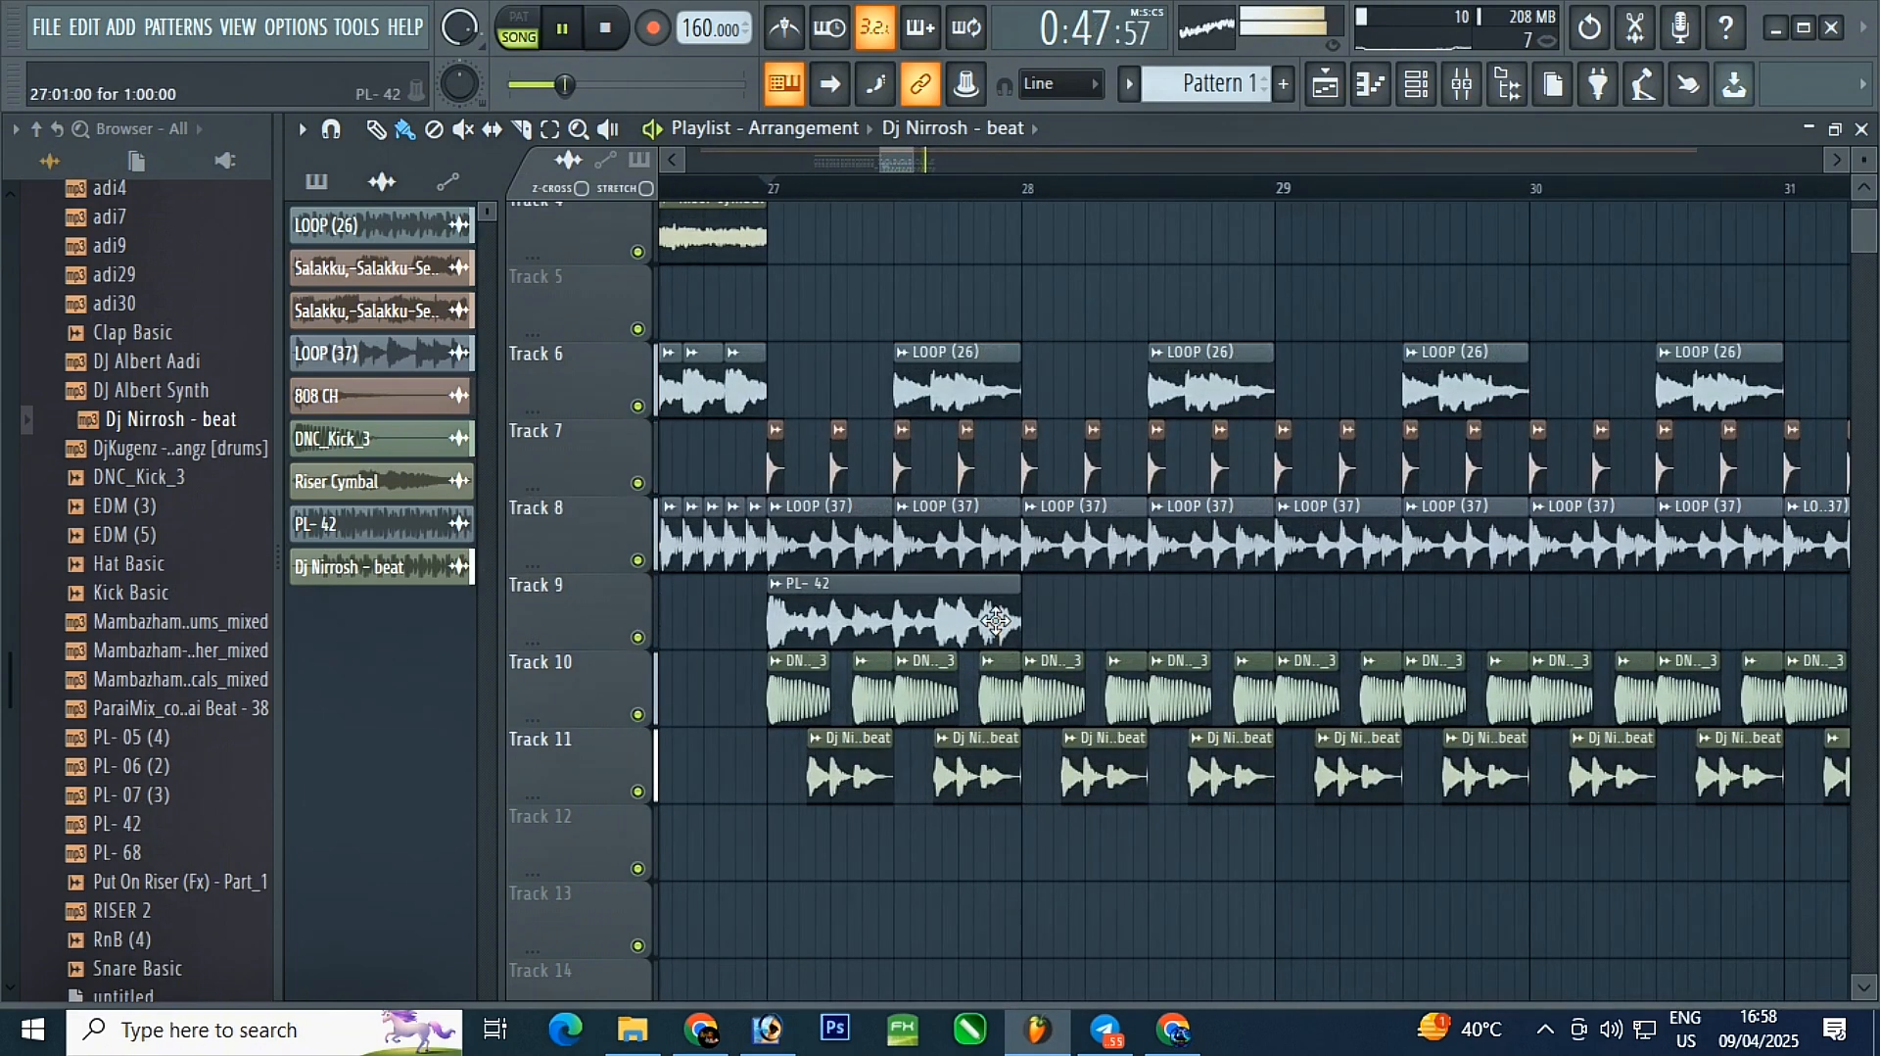
scroll(887, 619, down, 2)
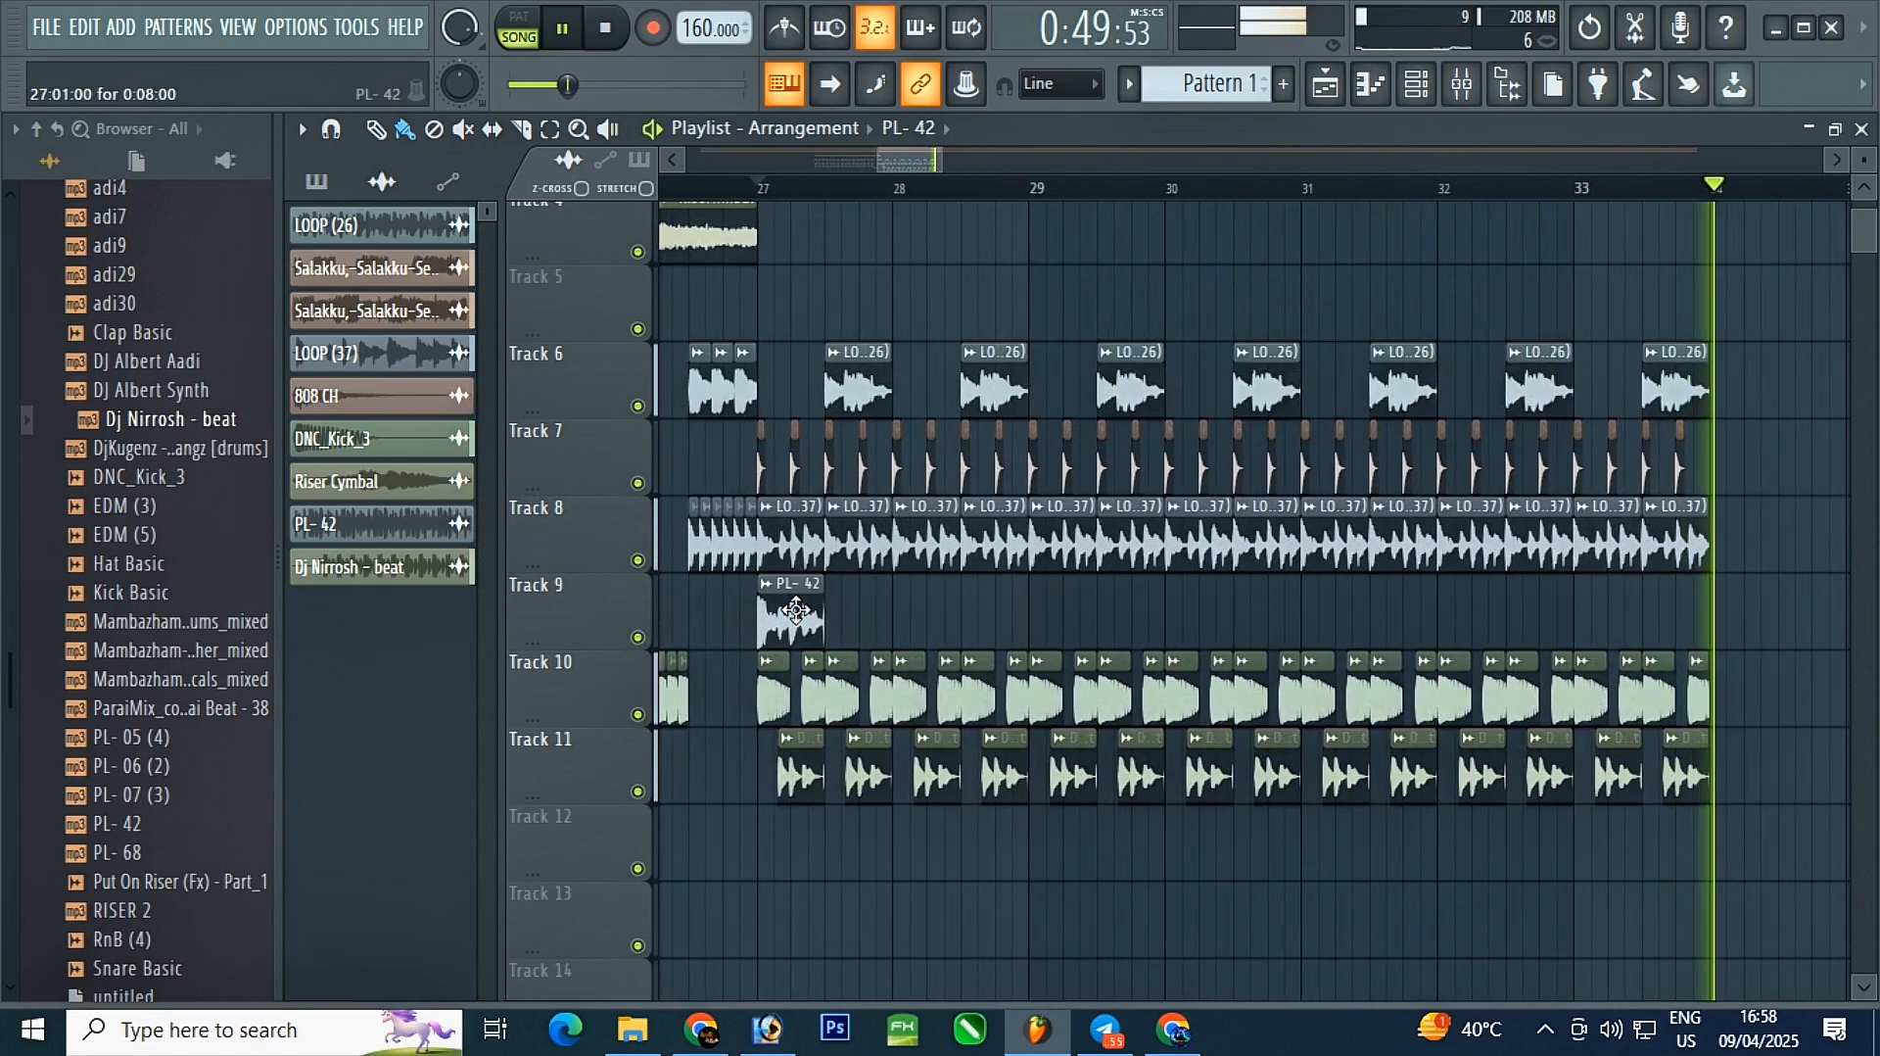
- Repeat the half-bar PL- 42 clip along Track 9 from bar 27 to bar 34, removing any excess, and play back the result
click(861, 623)
scroll(781, 642, down, 2)
mouse_move(861, 623)
mouse_down()
mouse_move(844, 623)
mouse_move(863, 621)
mouse_up()
key(ctrl+b)
drag(995, 603, 796, 656)
mouse_move(844, 642)
mouse_down()
mouse_move(1209, 636)
mouse_move(1396, 606)
mouse_up()
right_click(1395, 605)
key(space)
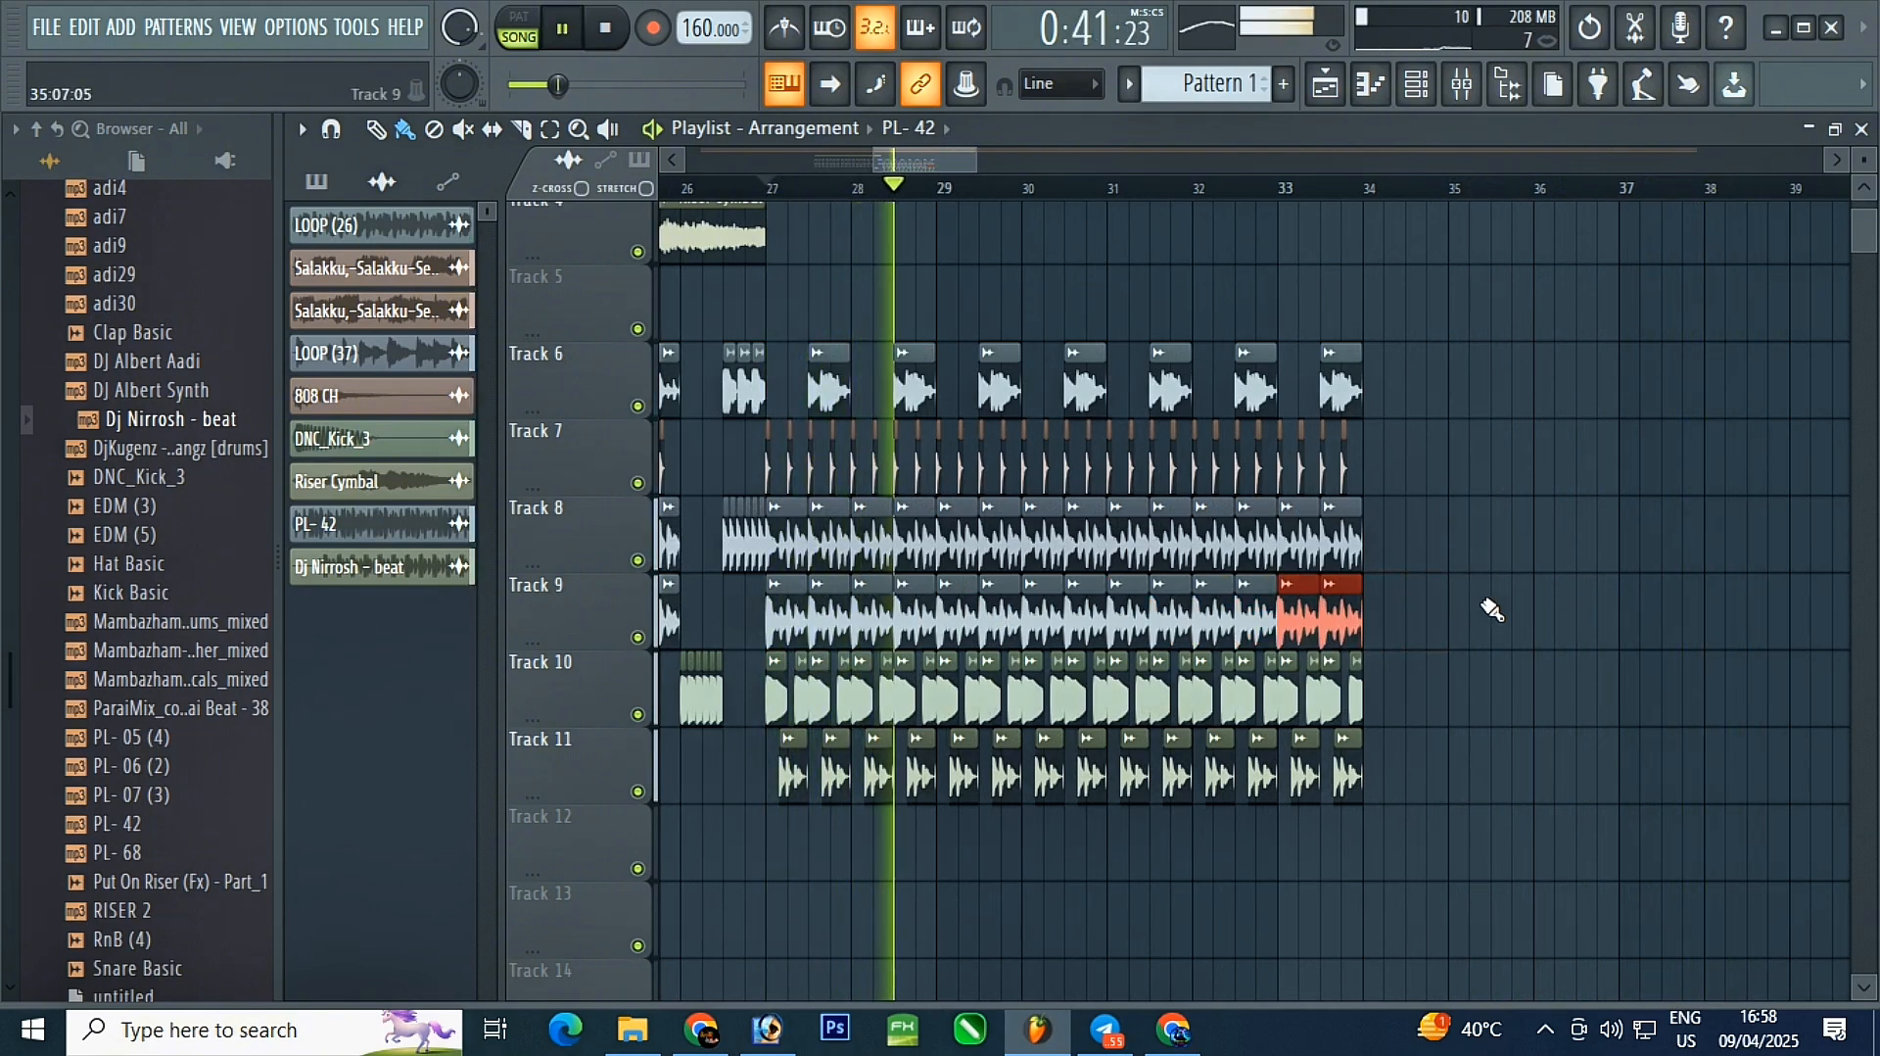
- Delete the LOOP (26) clips on Track 6 between bars 27 and 34
drag(1419, 369, 860, 537)
click(795, 362)
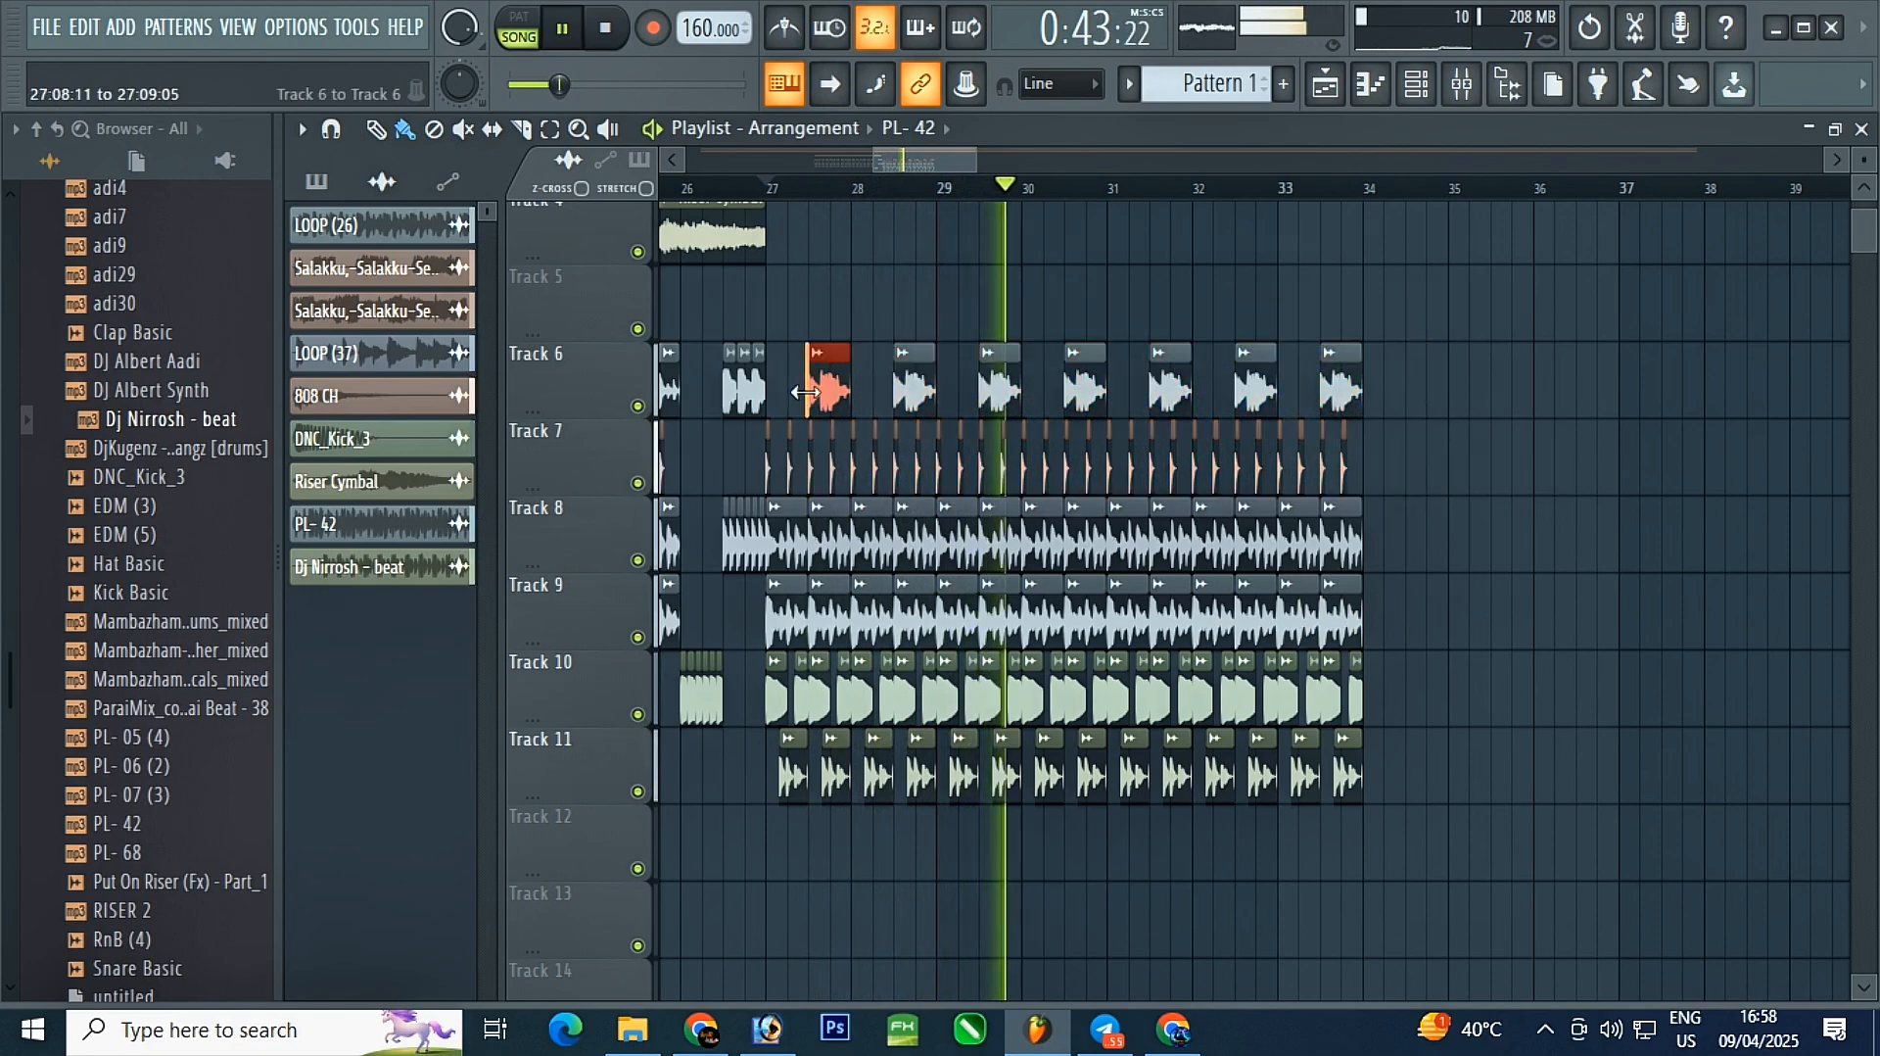
drag(789, 339, 1414, 408)
key(Delete)
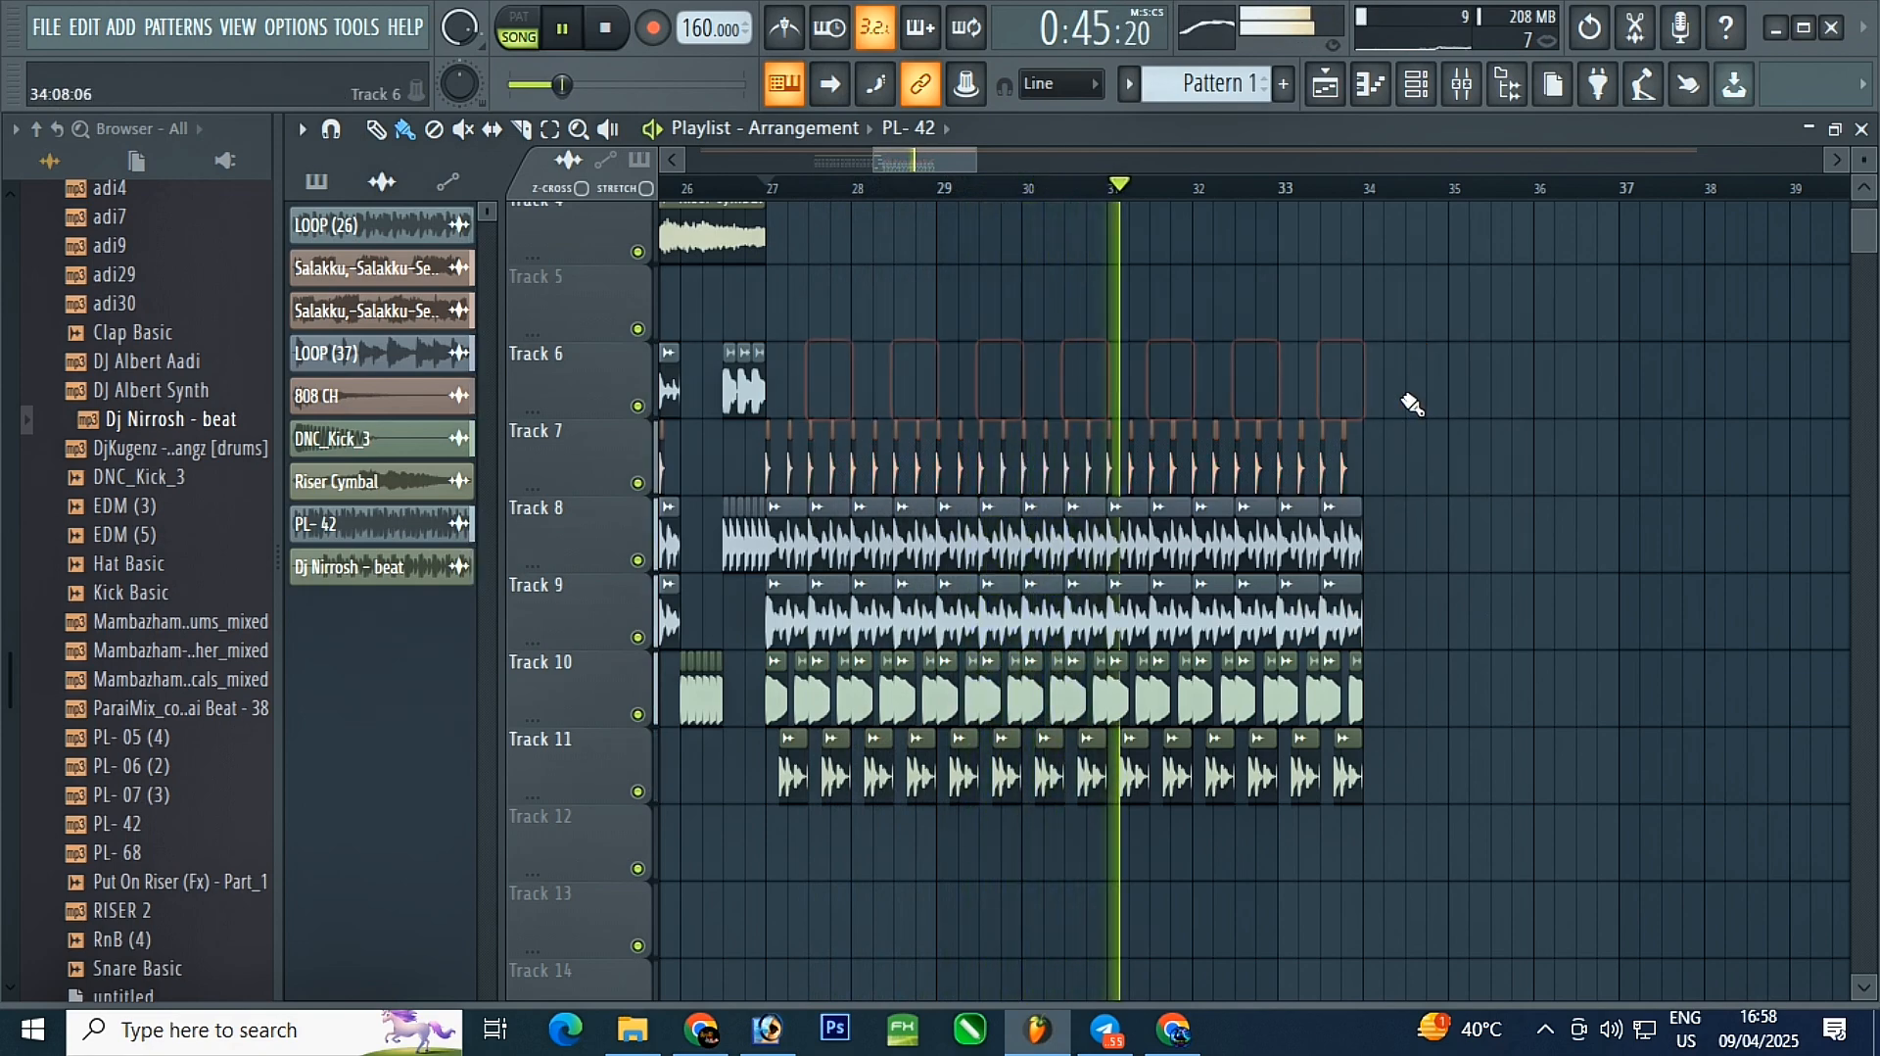
- Replay the drop from bar 26, then delete the LOOP (26) clips on Track 6 between bars 18 and 26
scroll(686, 401, up, 3)
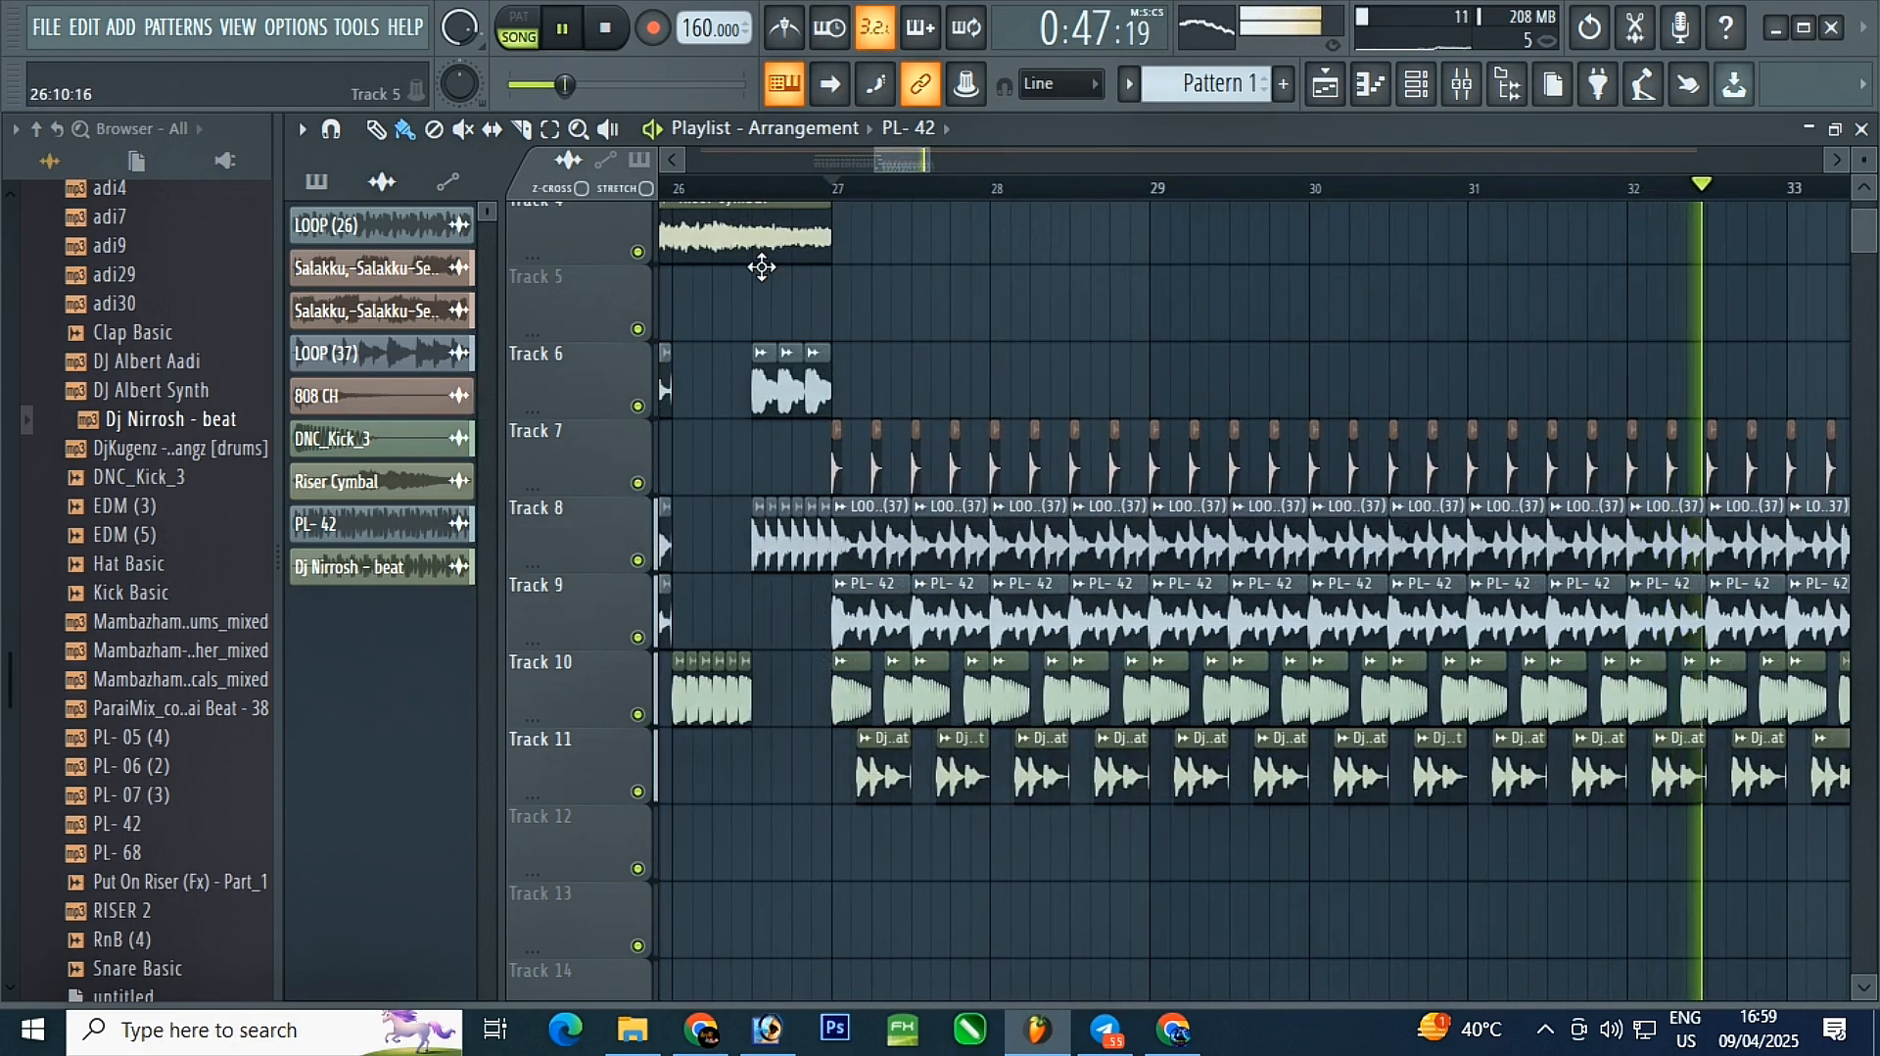
click(732, 191)
scroll(1335, 478, down, 2)
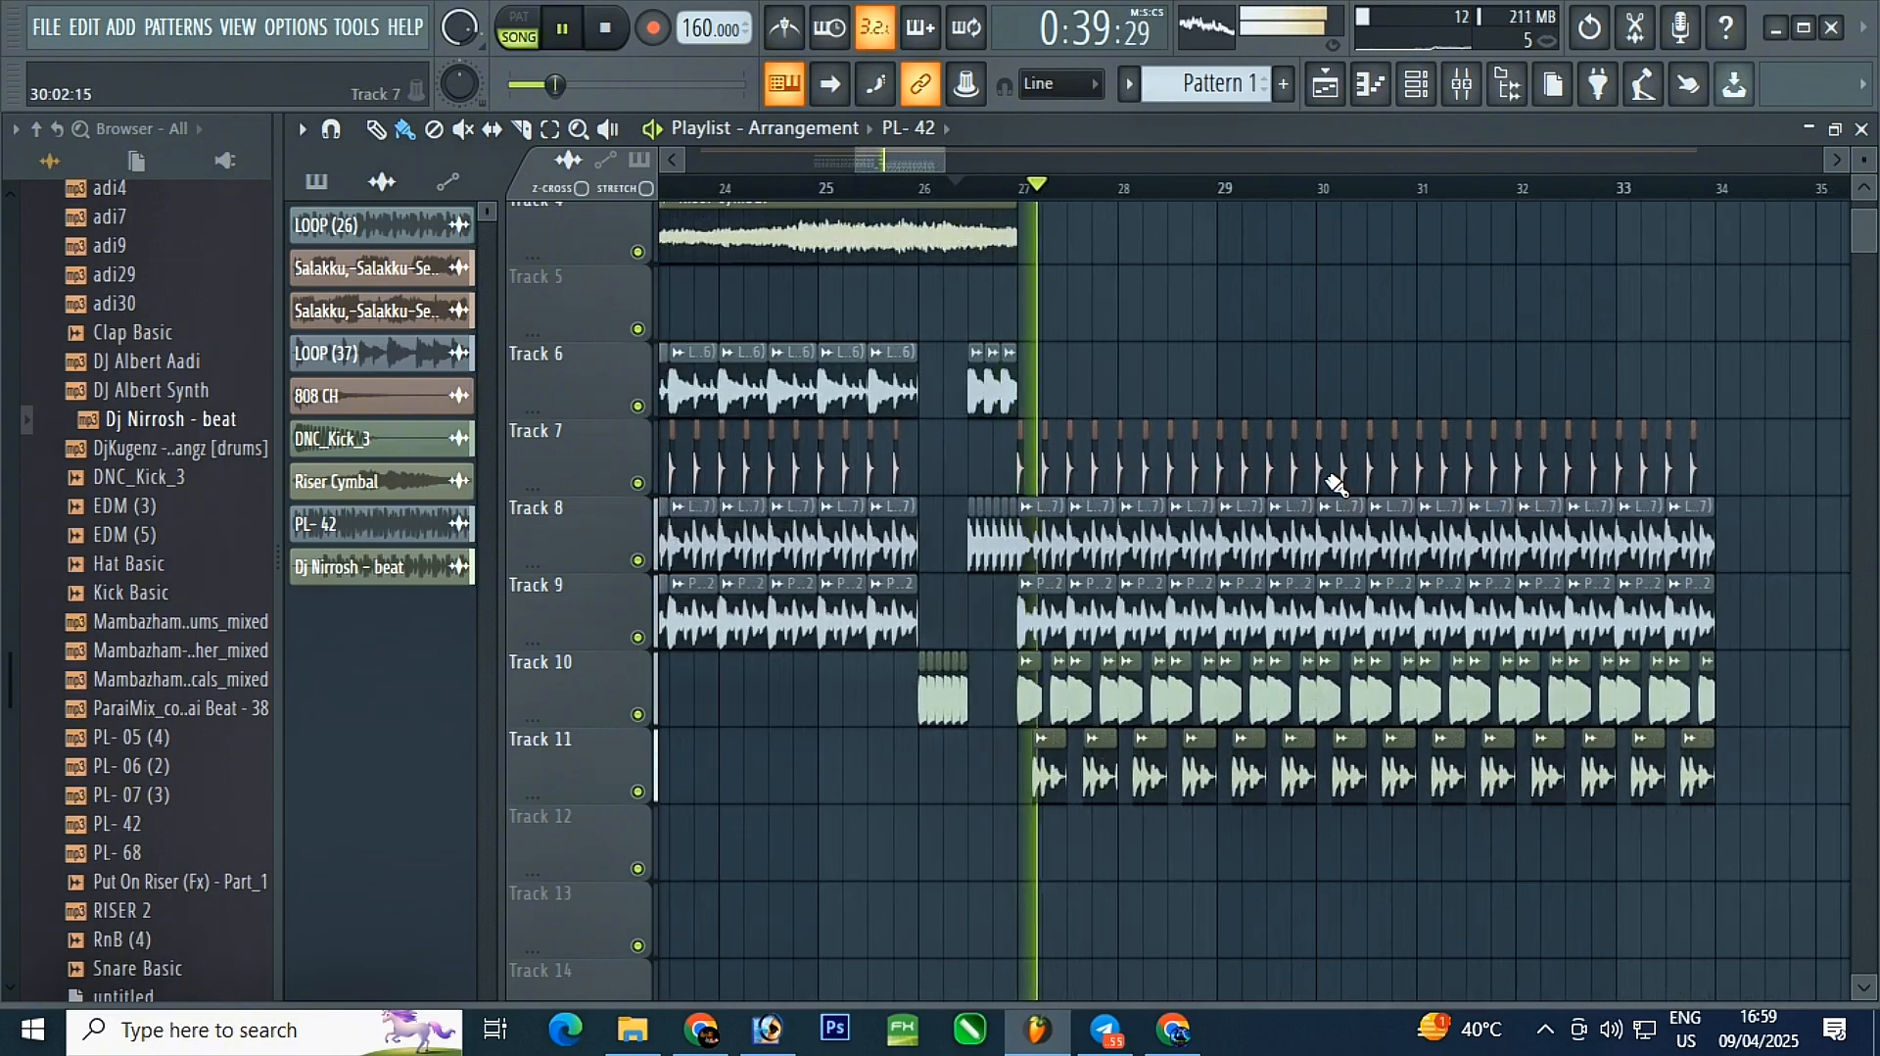
scroll(1335, 480, down, 3)
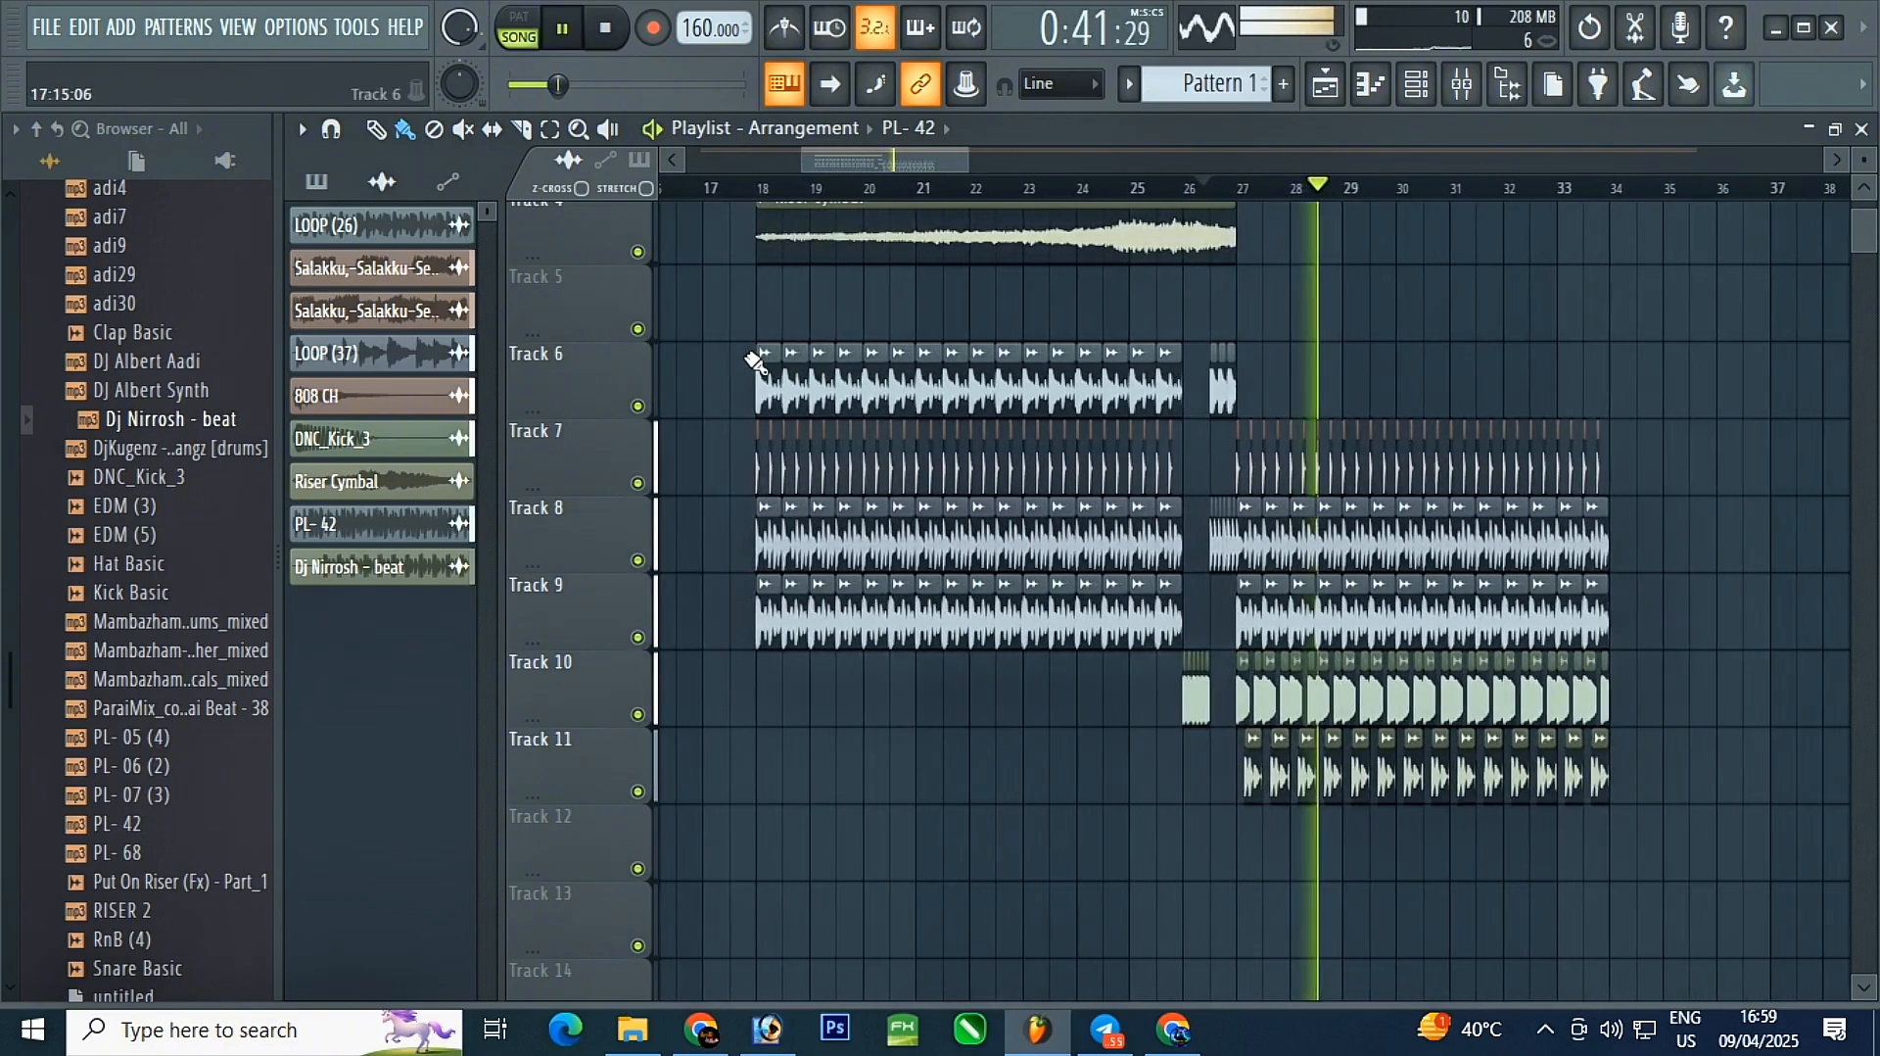
drag(756, 370, 1190, 401)
key(Delete)
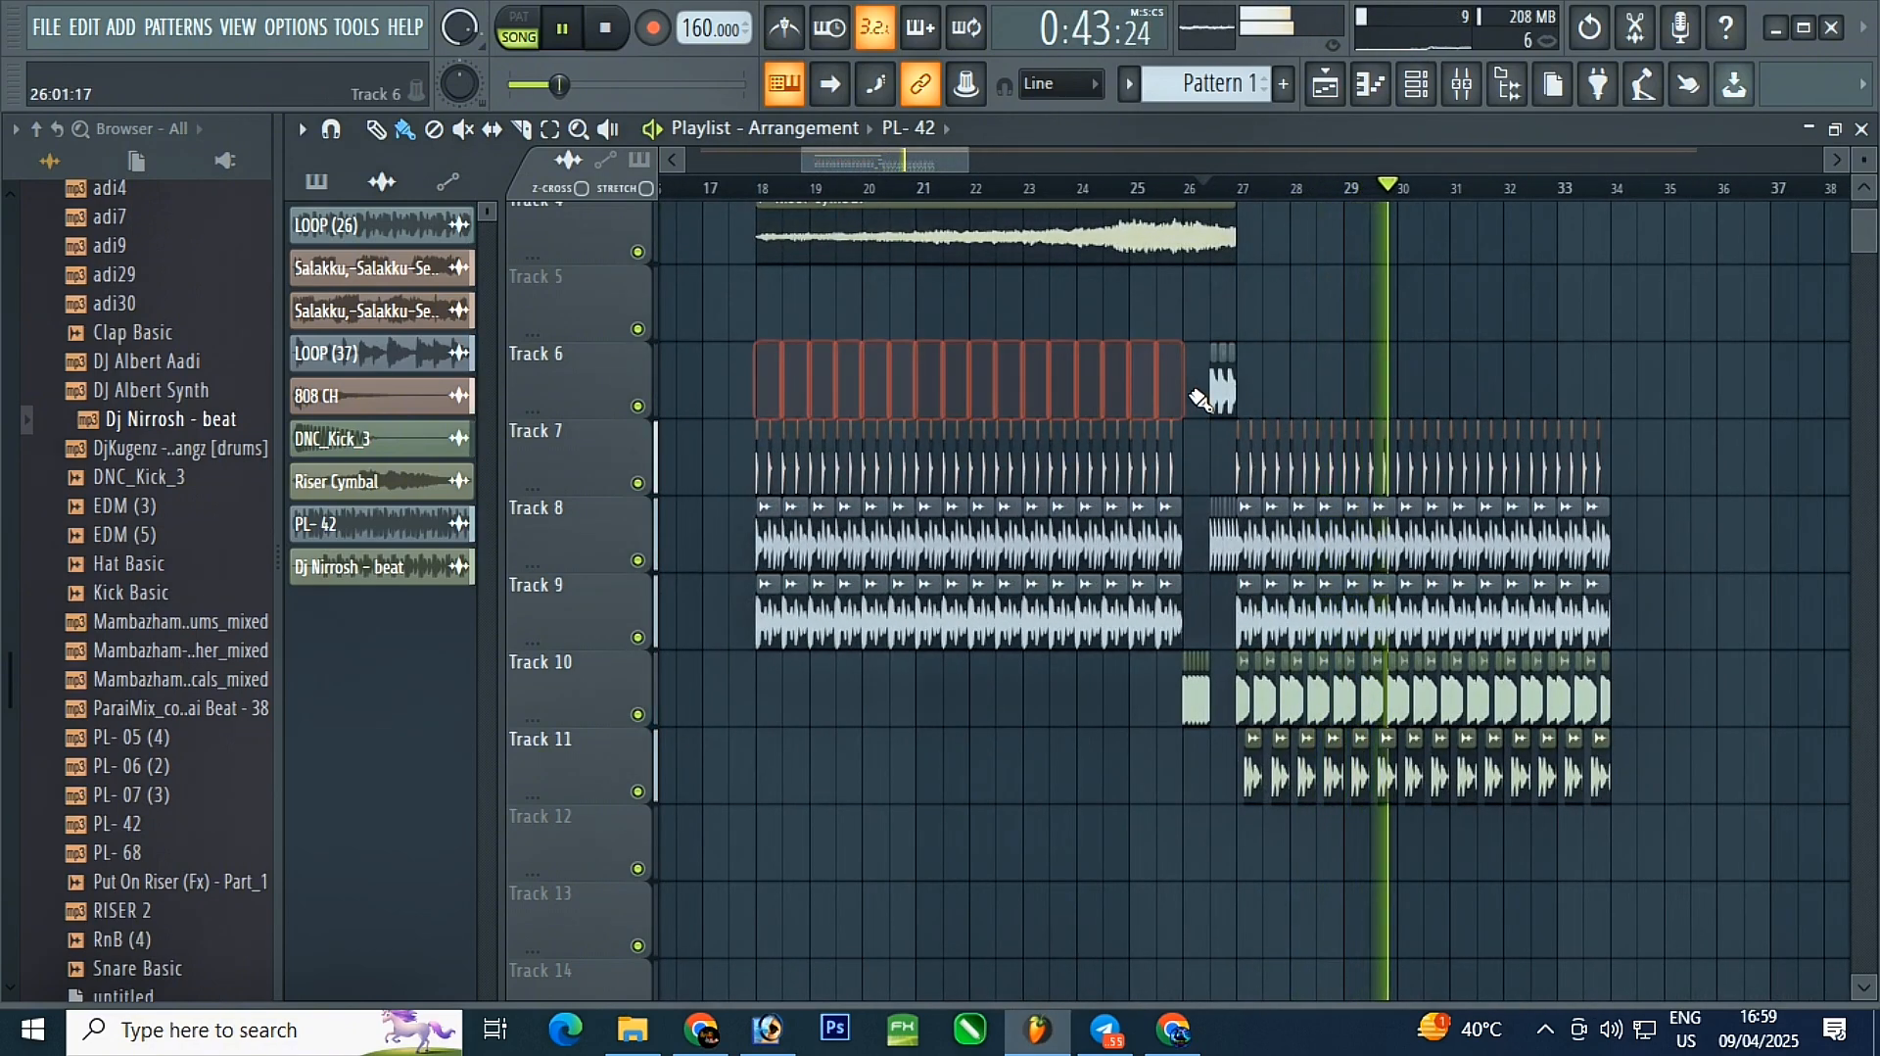
- Stop playback and set the 808 CH channel volume to 41% (-15.4dB)
scroll(1560, 669, up, 2)
scroll(1327, 416, down, 2)
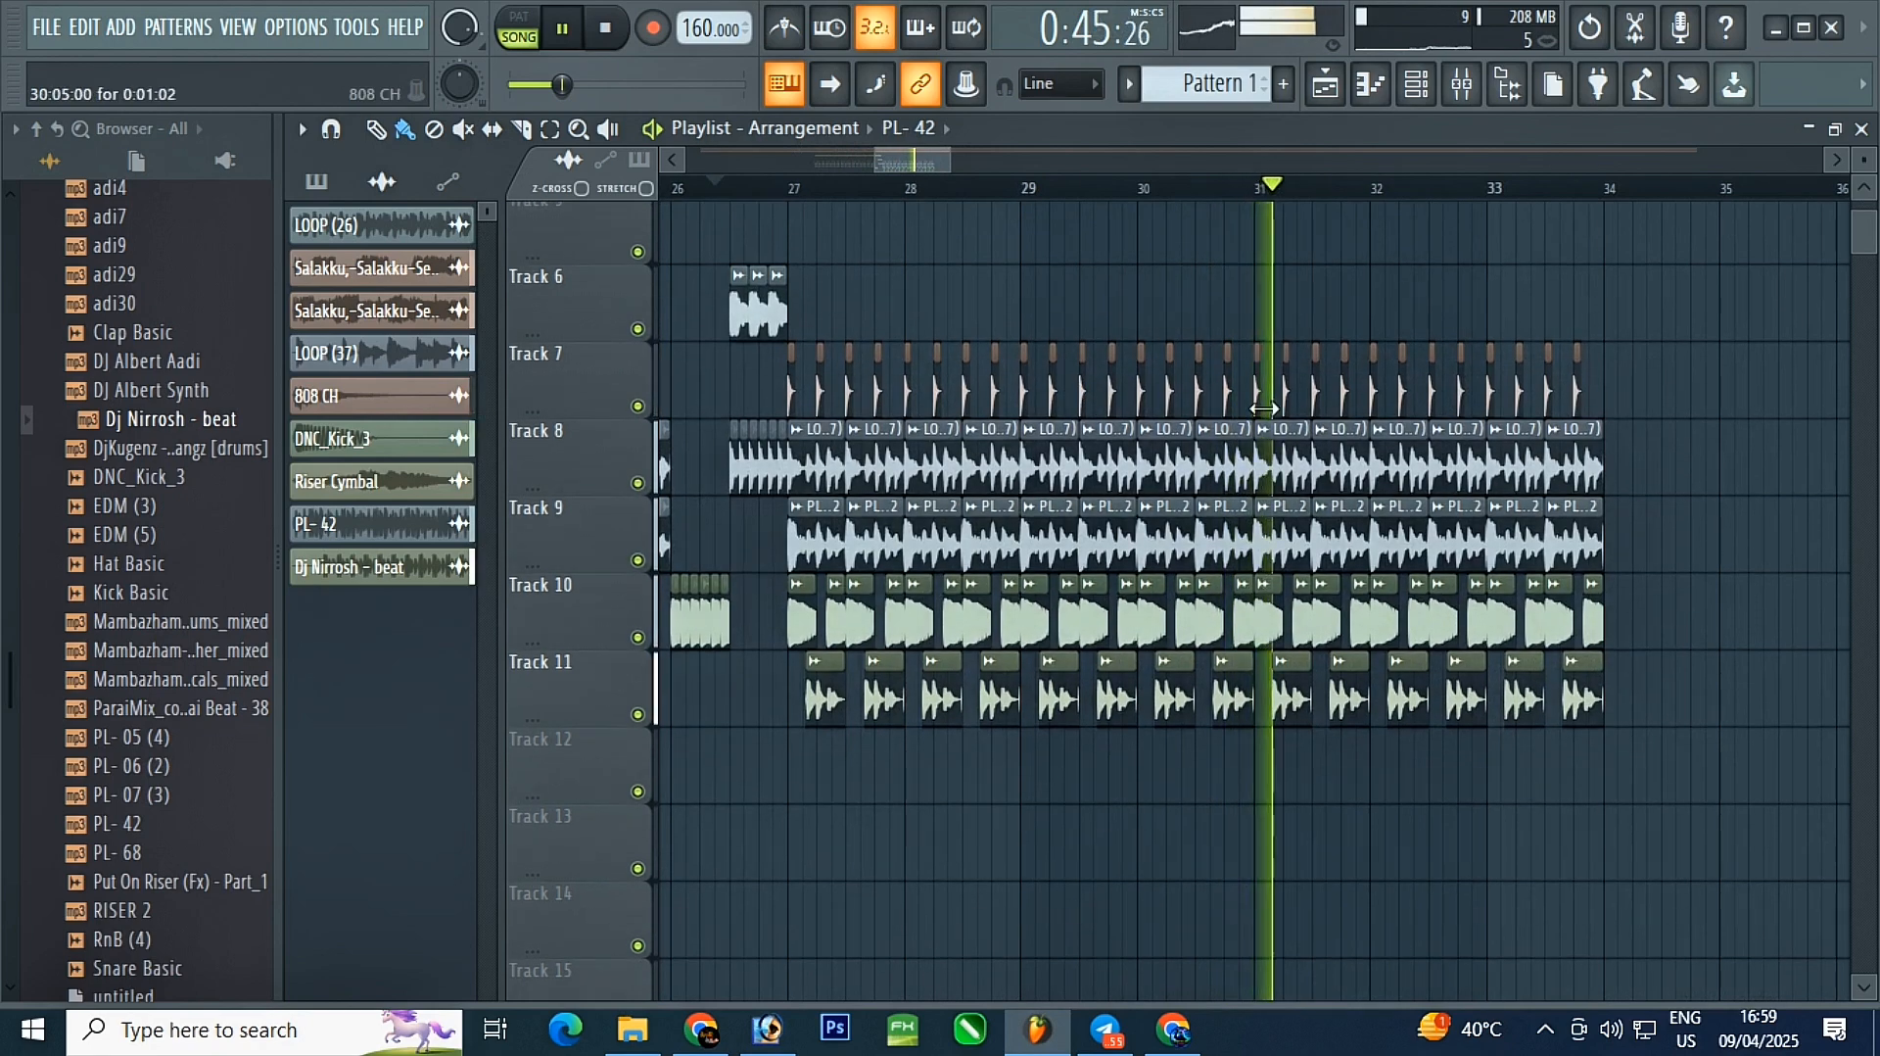
scroll(1004, 651, up, 2)
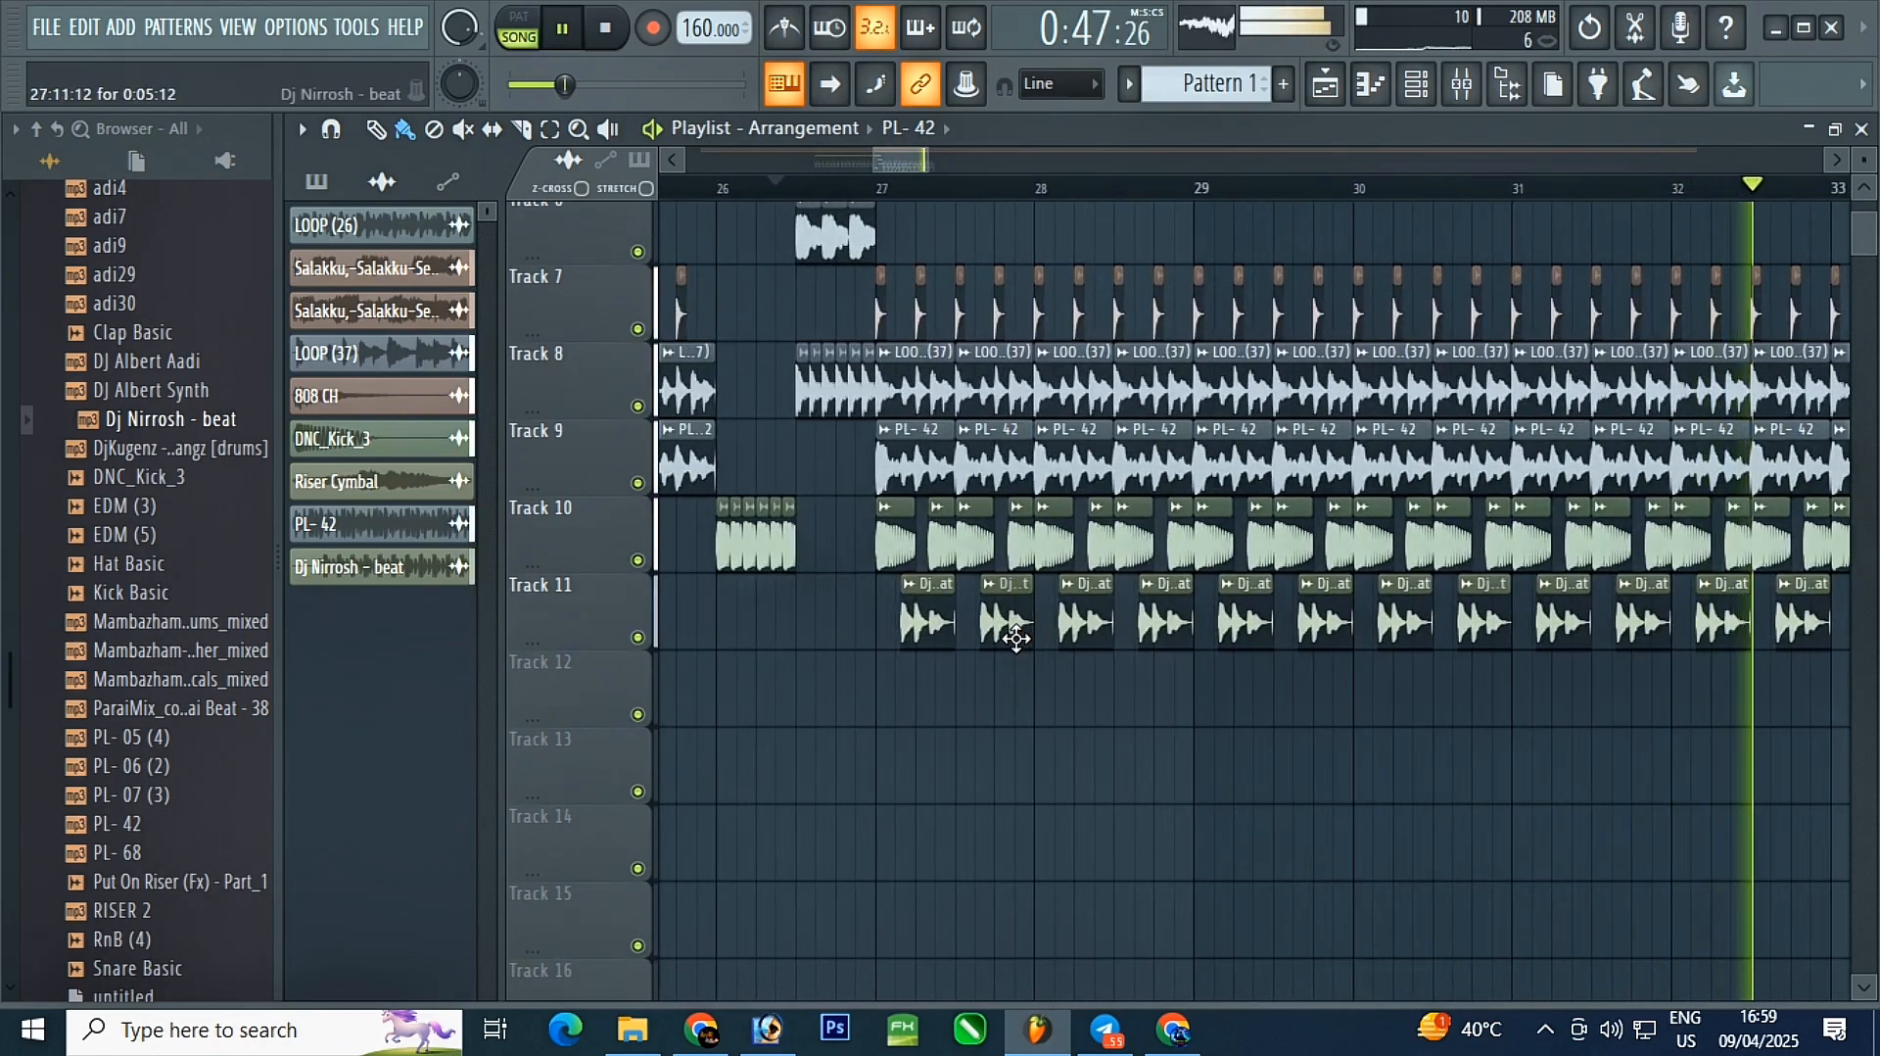
key(space)
double_click(882, 290)
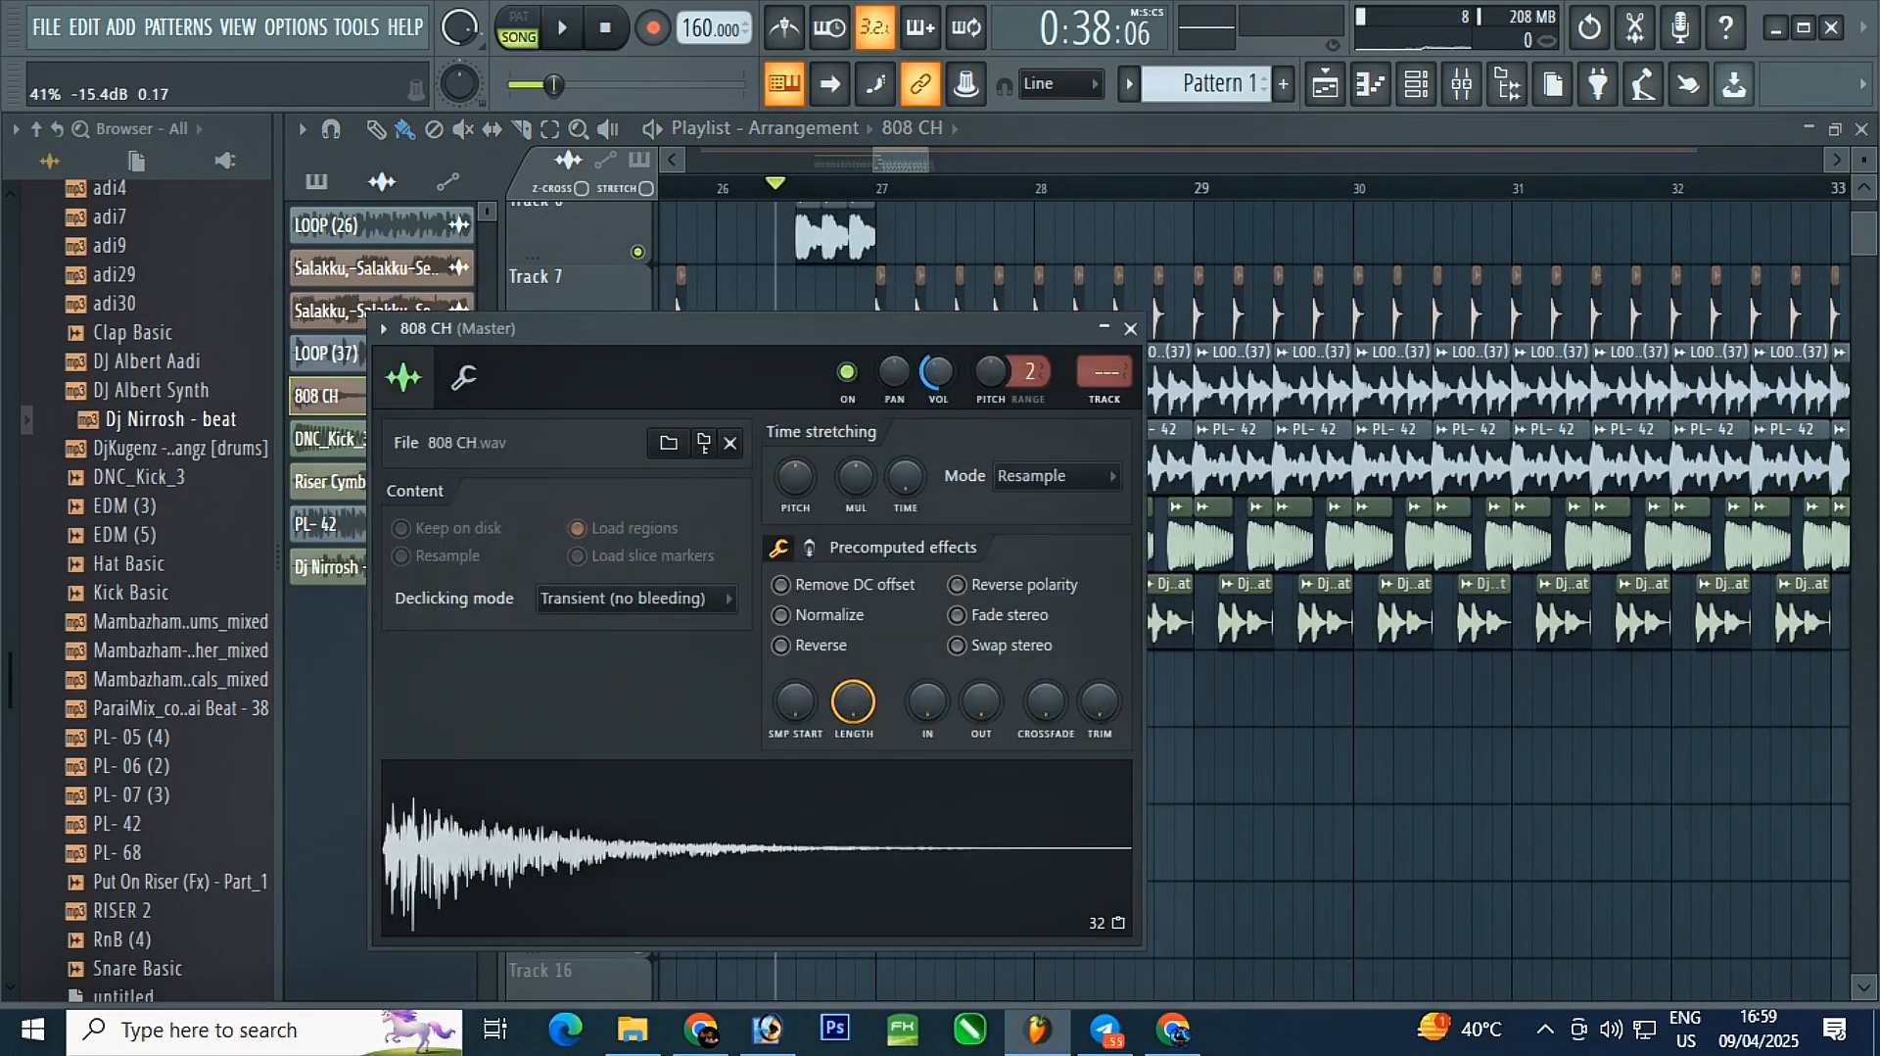
click(1131, 328)
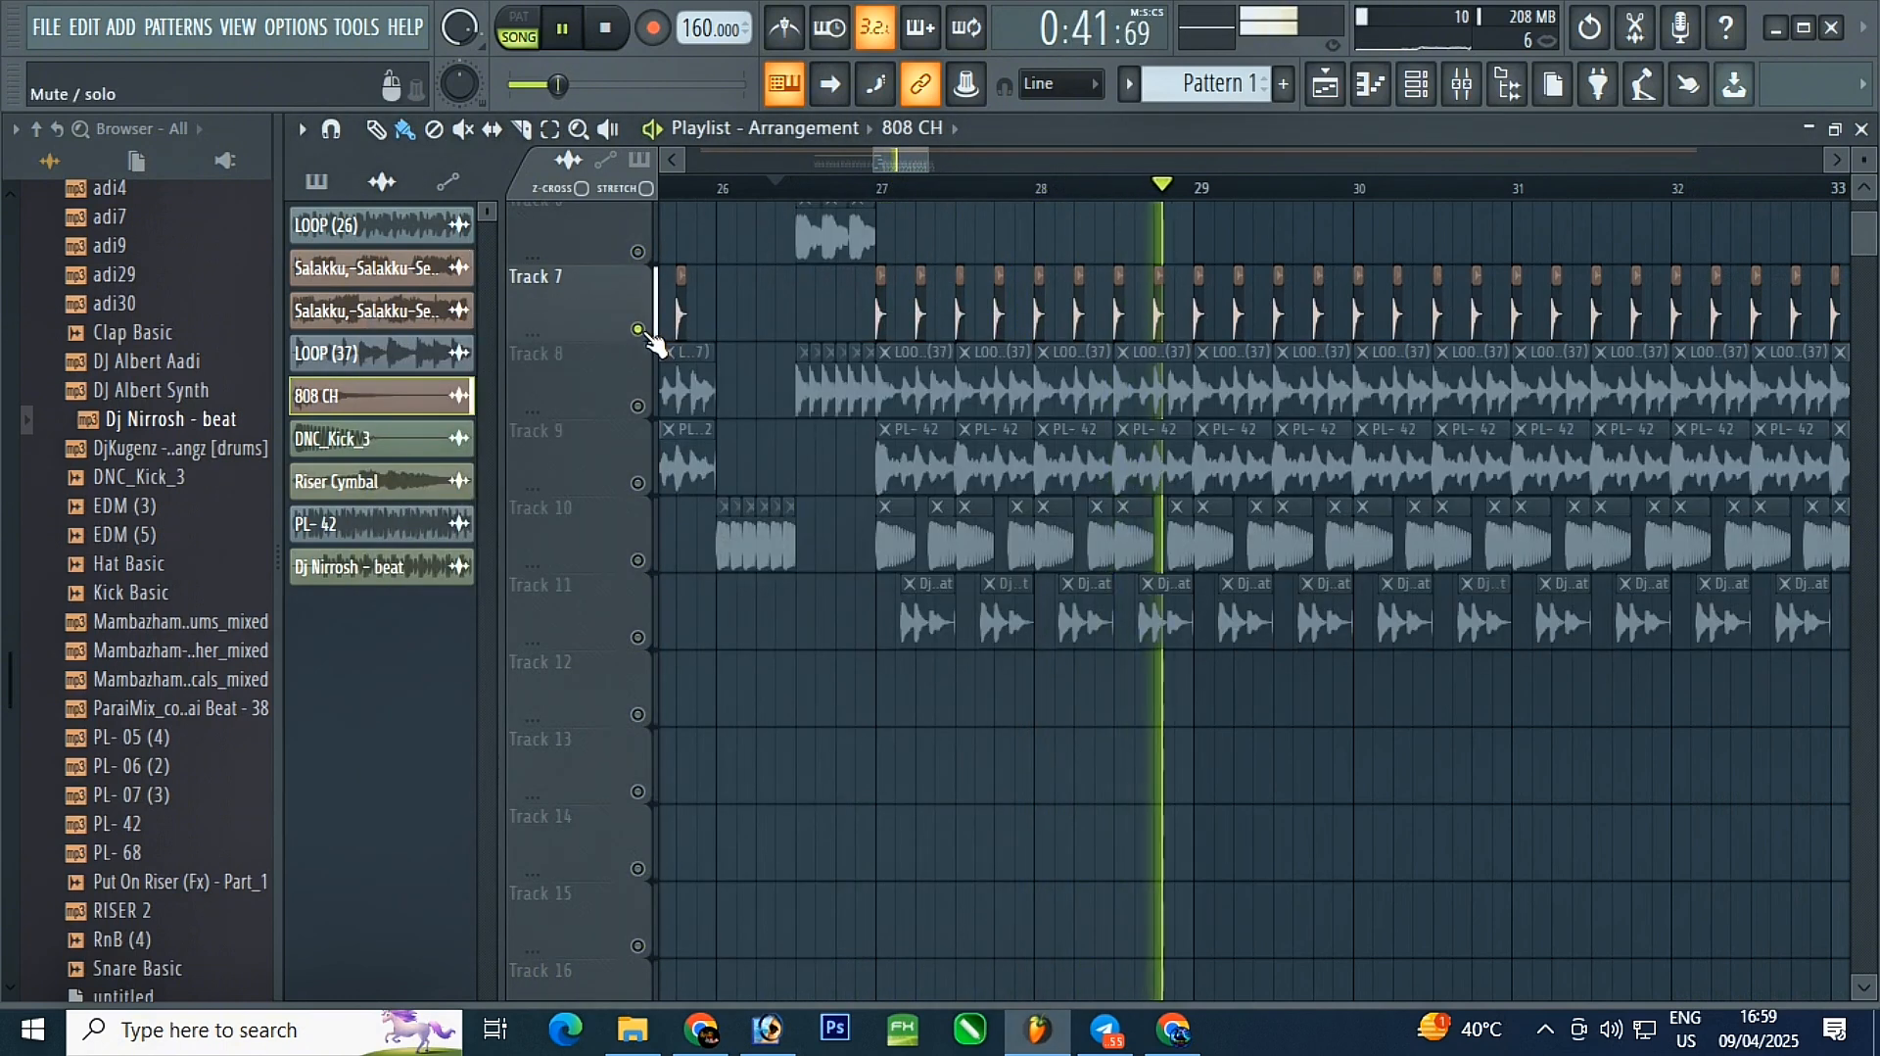
- With Track 7 soloed during playback, unmute Tracks 8, 9, 10 and 11 in turn to audition the layered beat
click(637, 406)
click(638, 482)
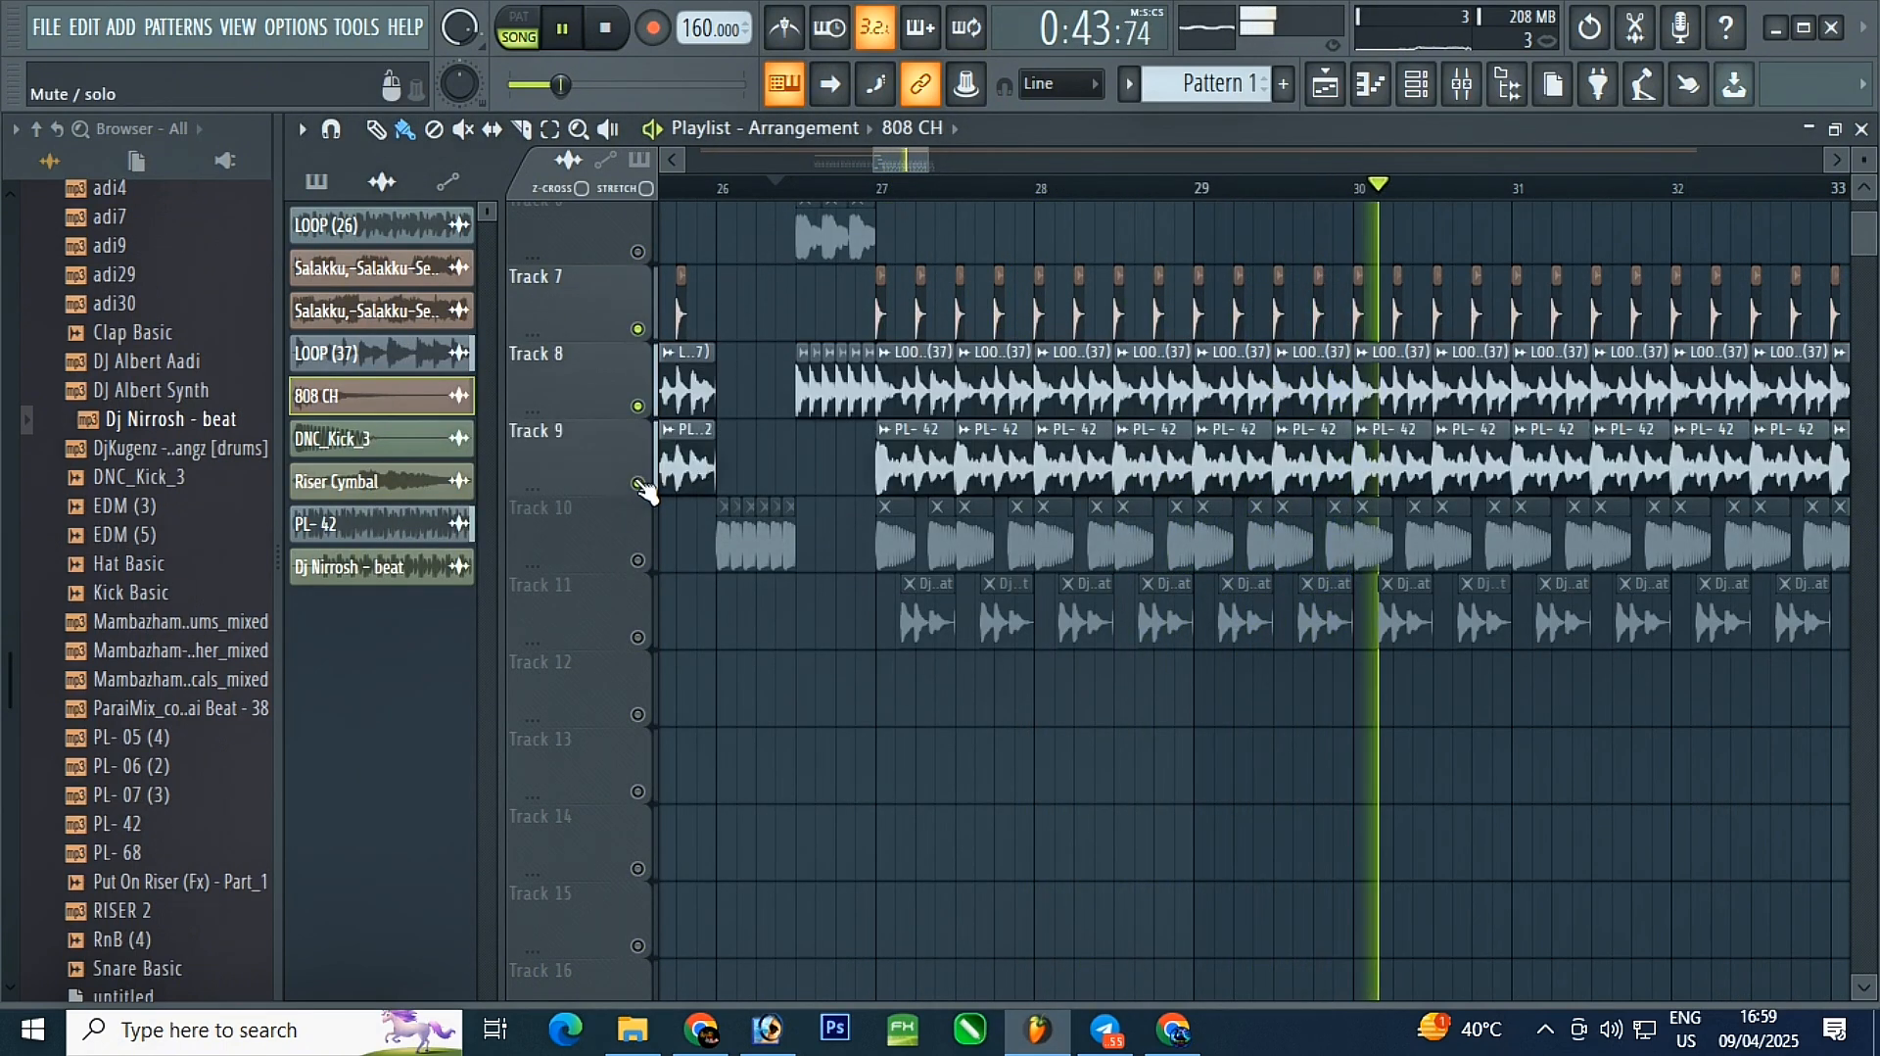
click(638, 560)
click(637, 636)
scroll(798, 558, up, 5)
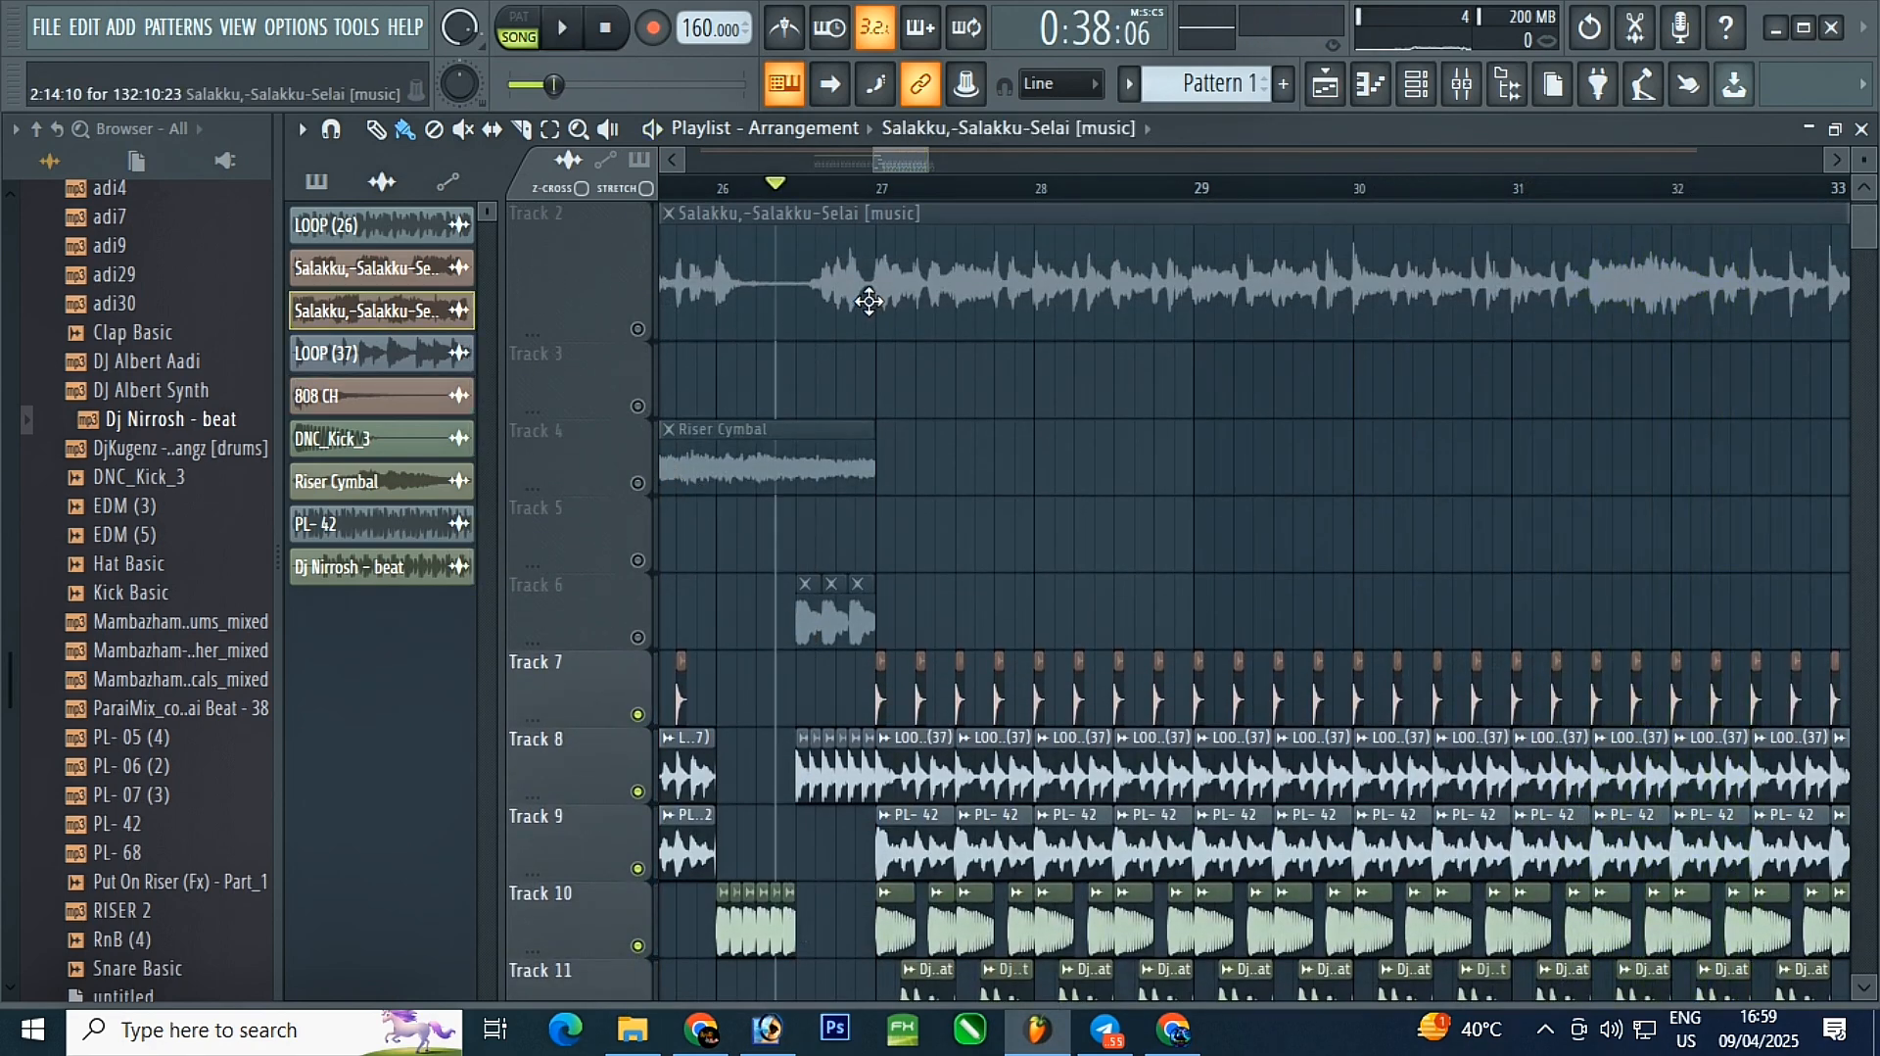
- Re-enable all playlist tracks, set the Salakku,-Salakku-Selai [vocals] channel volume to 37% (-17.0dB), and play back the full mix
double_click(869, 301)
click(1051, 258)
scroll(953, 294, up, 1)
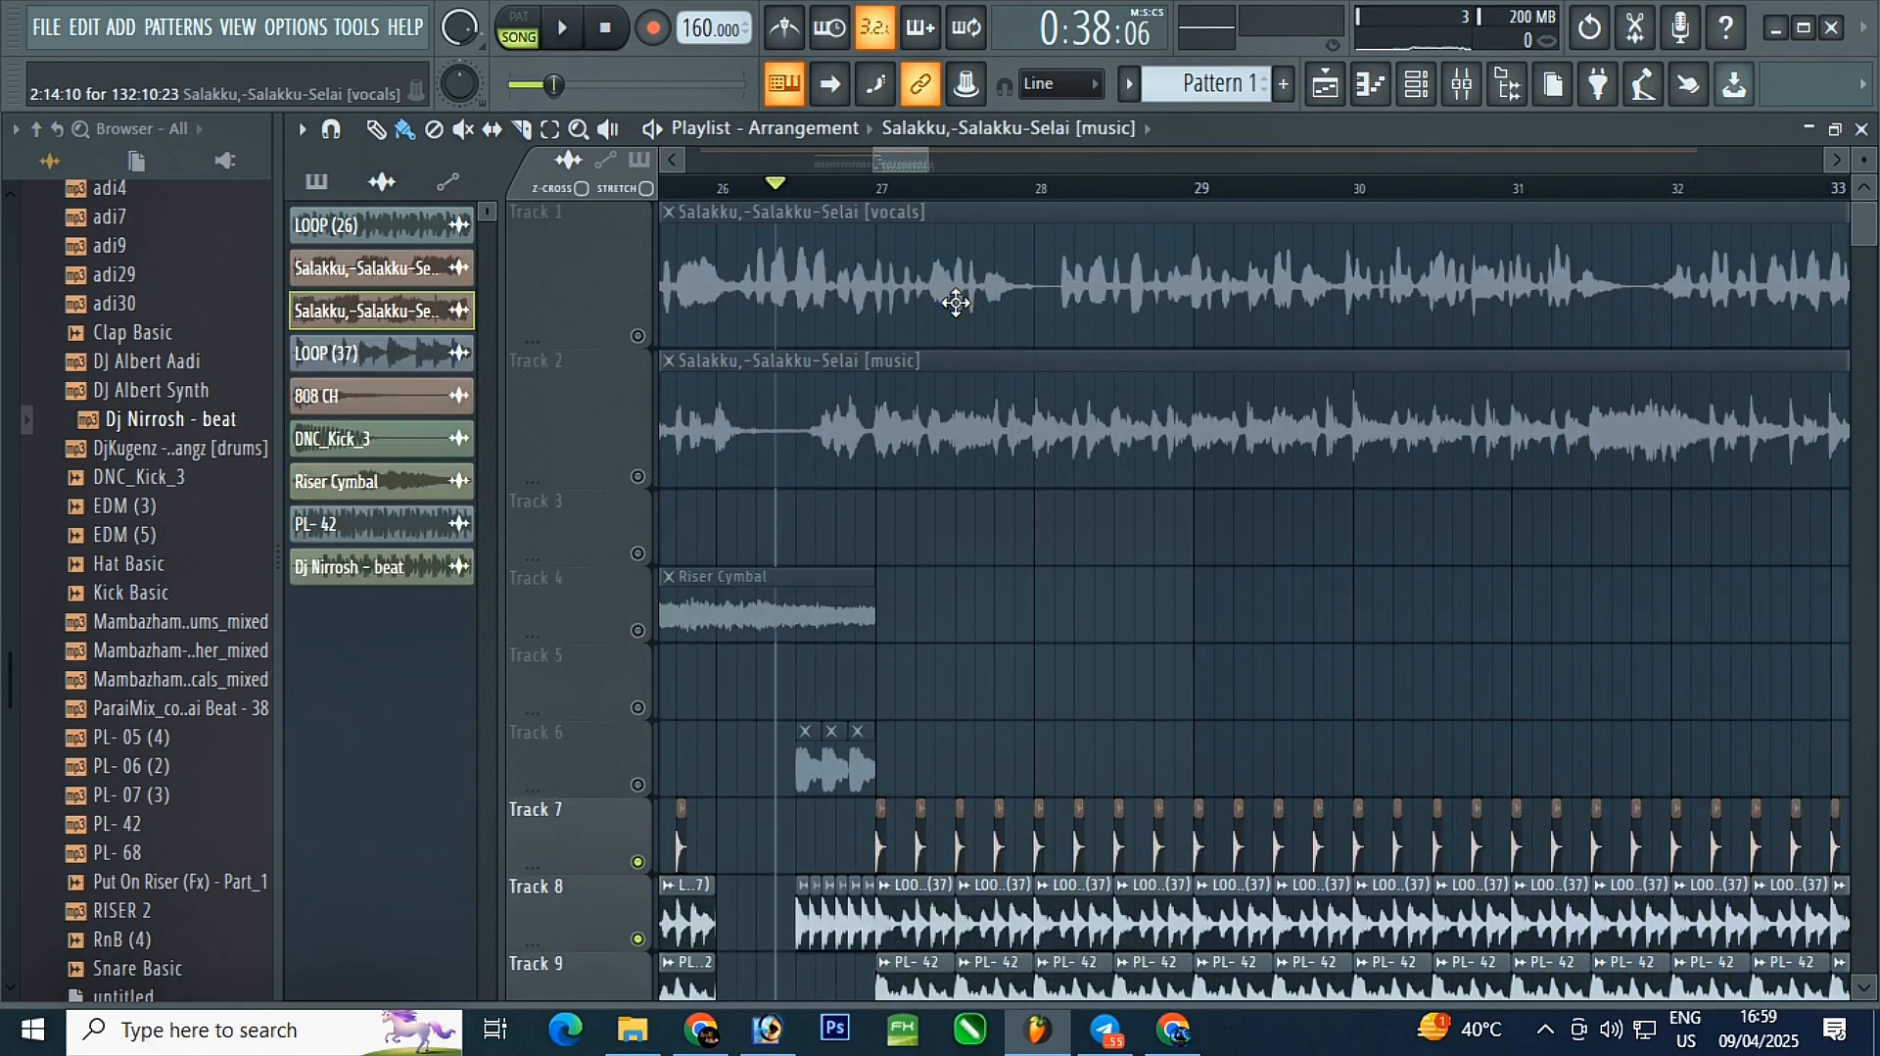
ctrl+click(638, 337)
ctrl+click(637, 337)
click(1125, 269)
double_click(1125, 269)
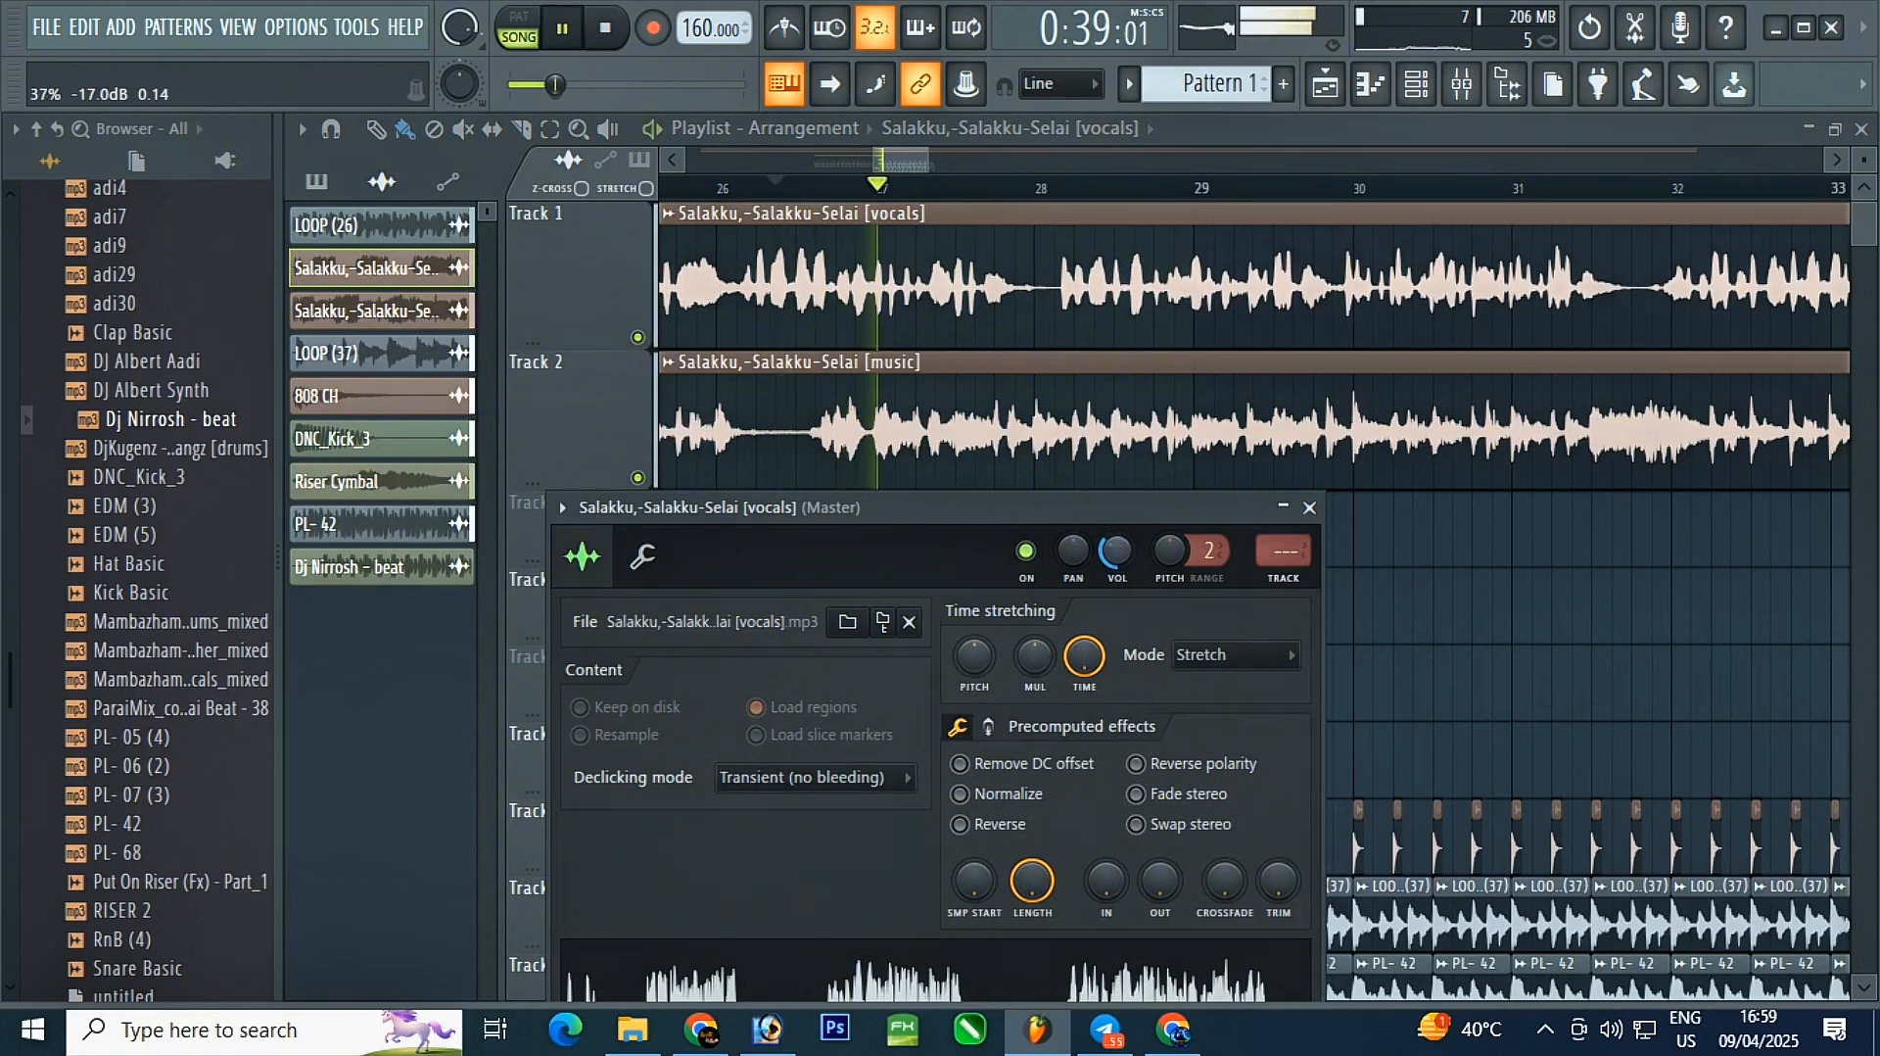
click(1283, 507)
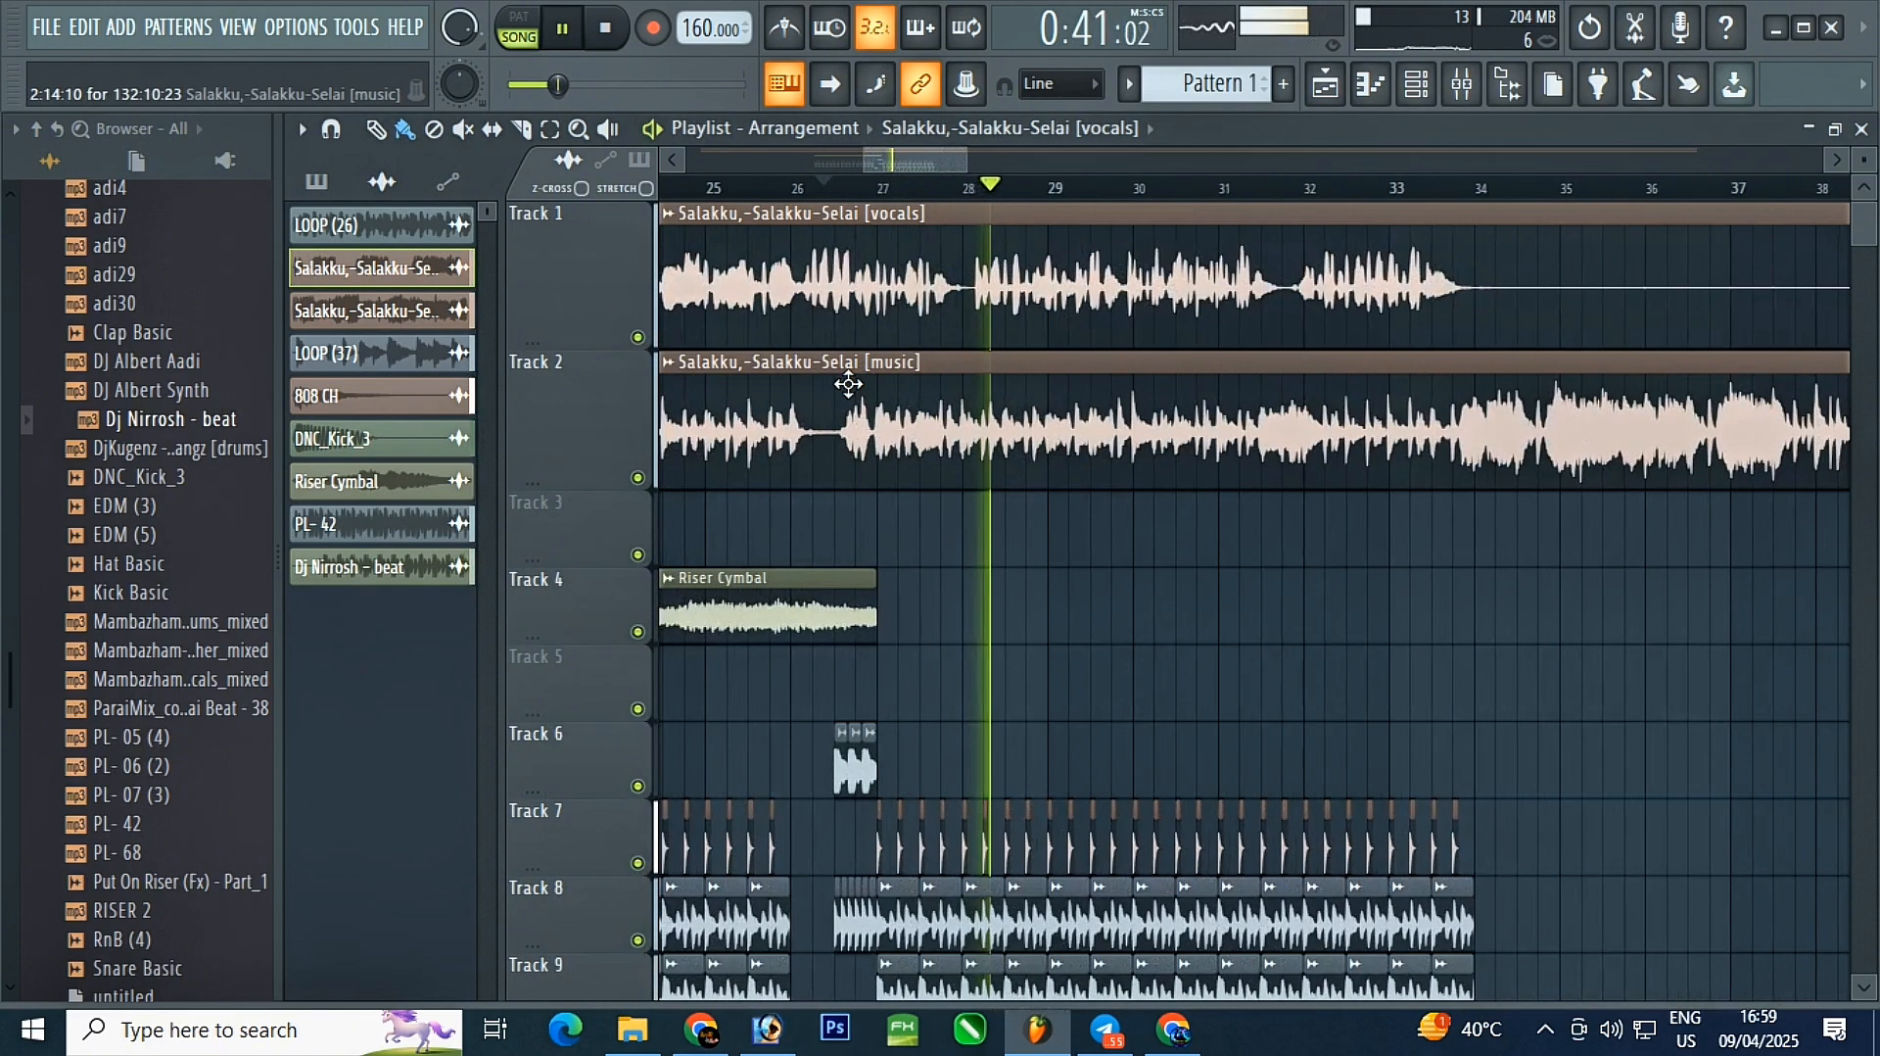
scroll(793, 370, down, 5)
scroll(965, 676, up, 2)
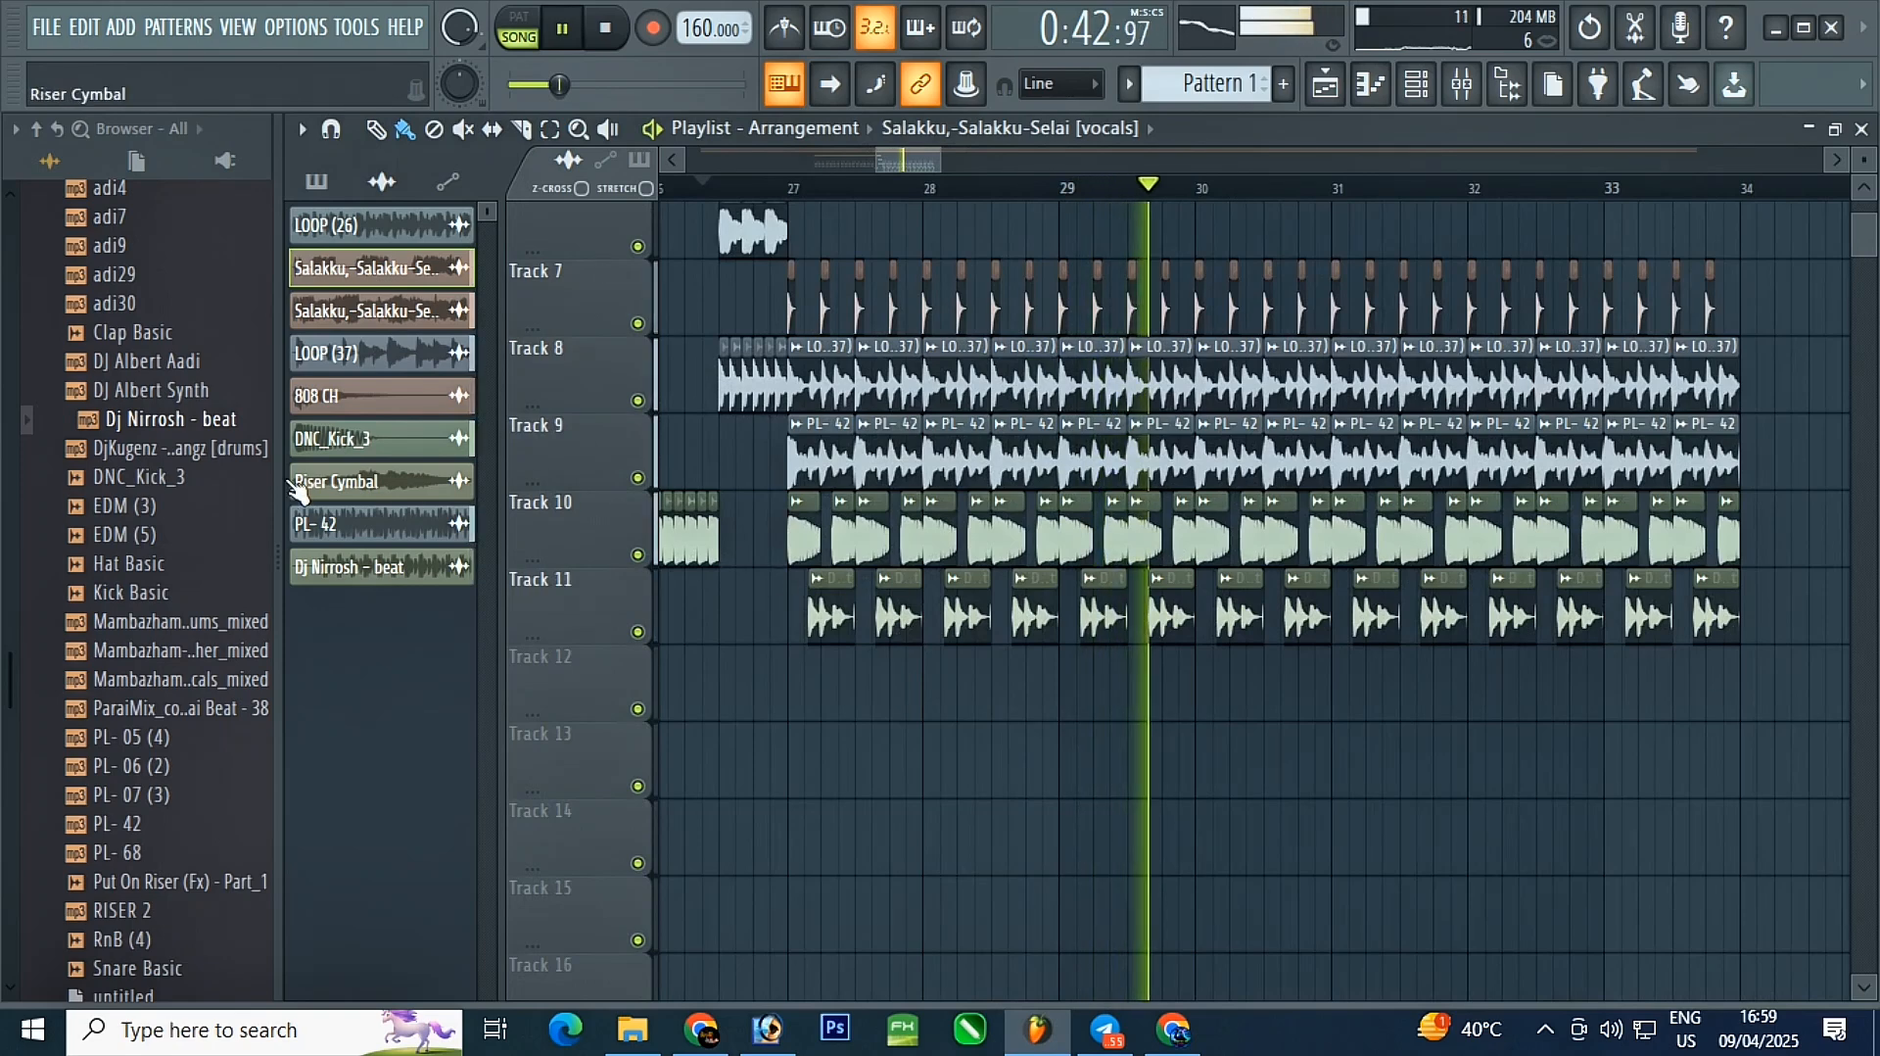
key(space)
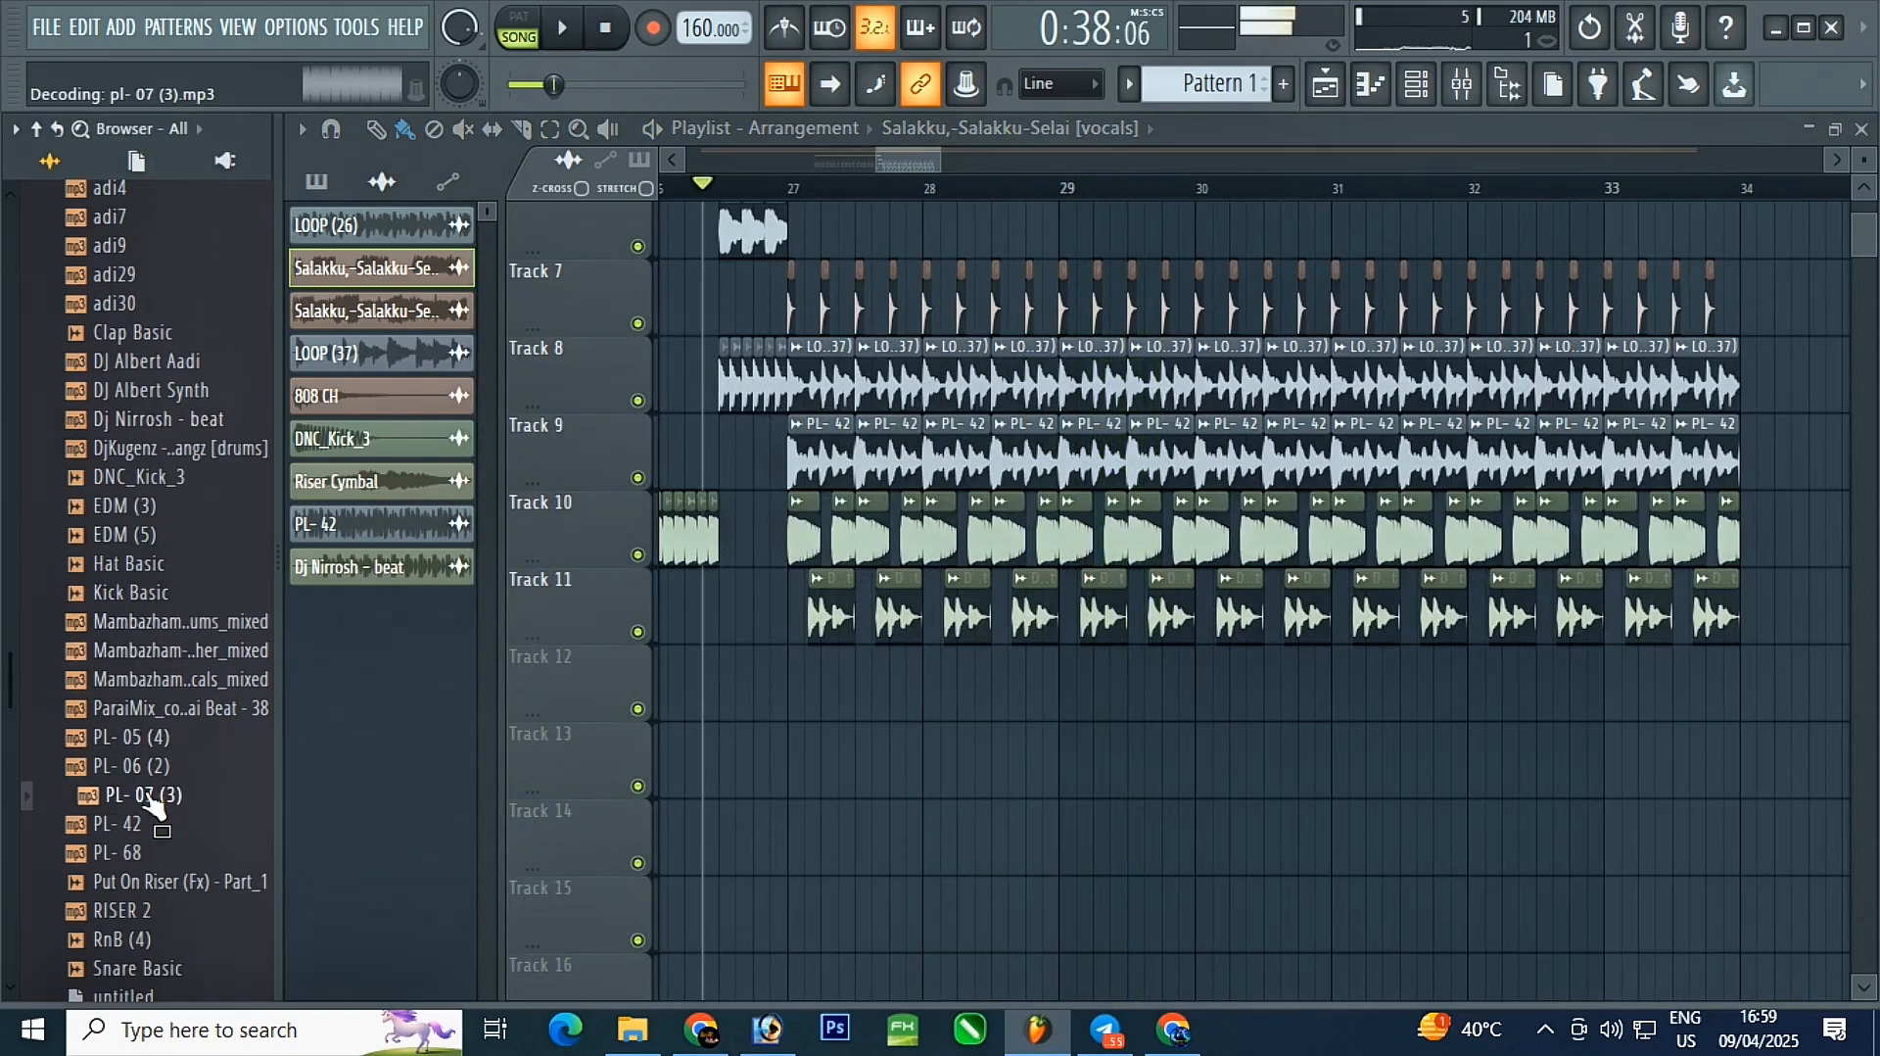
- Browse the Beats MMEC pack and preview the loops in its Beat Dj Vin and Extra Cover Beats folders
scroll(147, 764, down, 4)
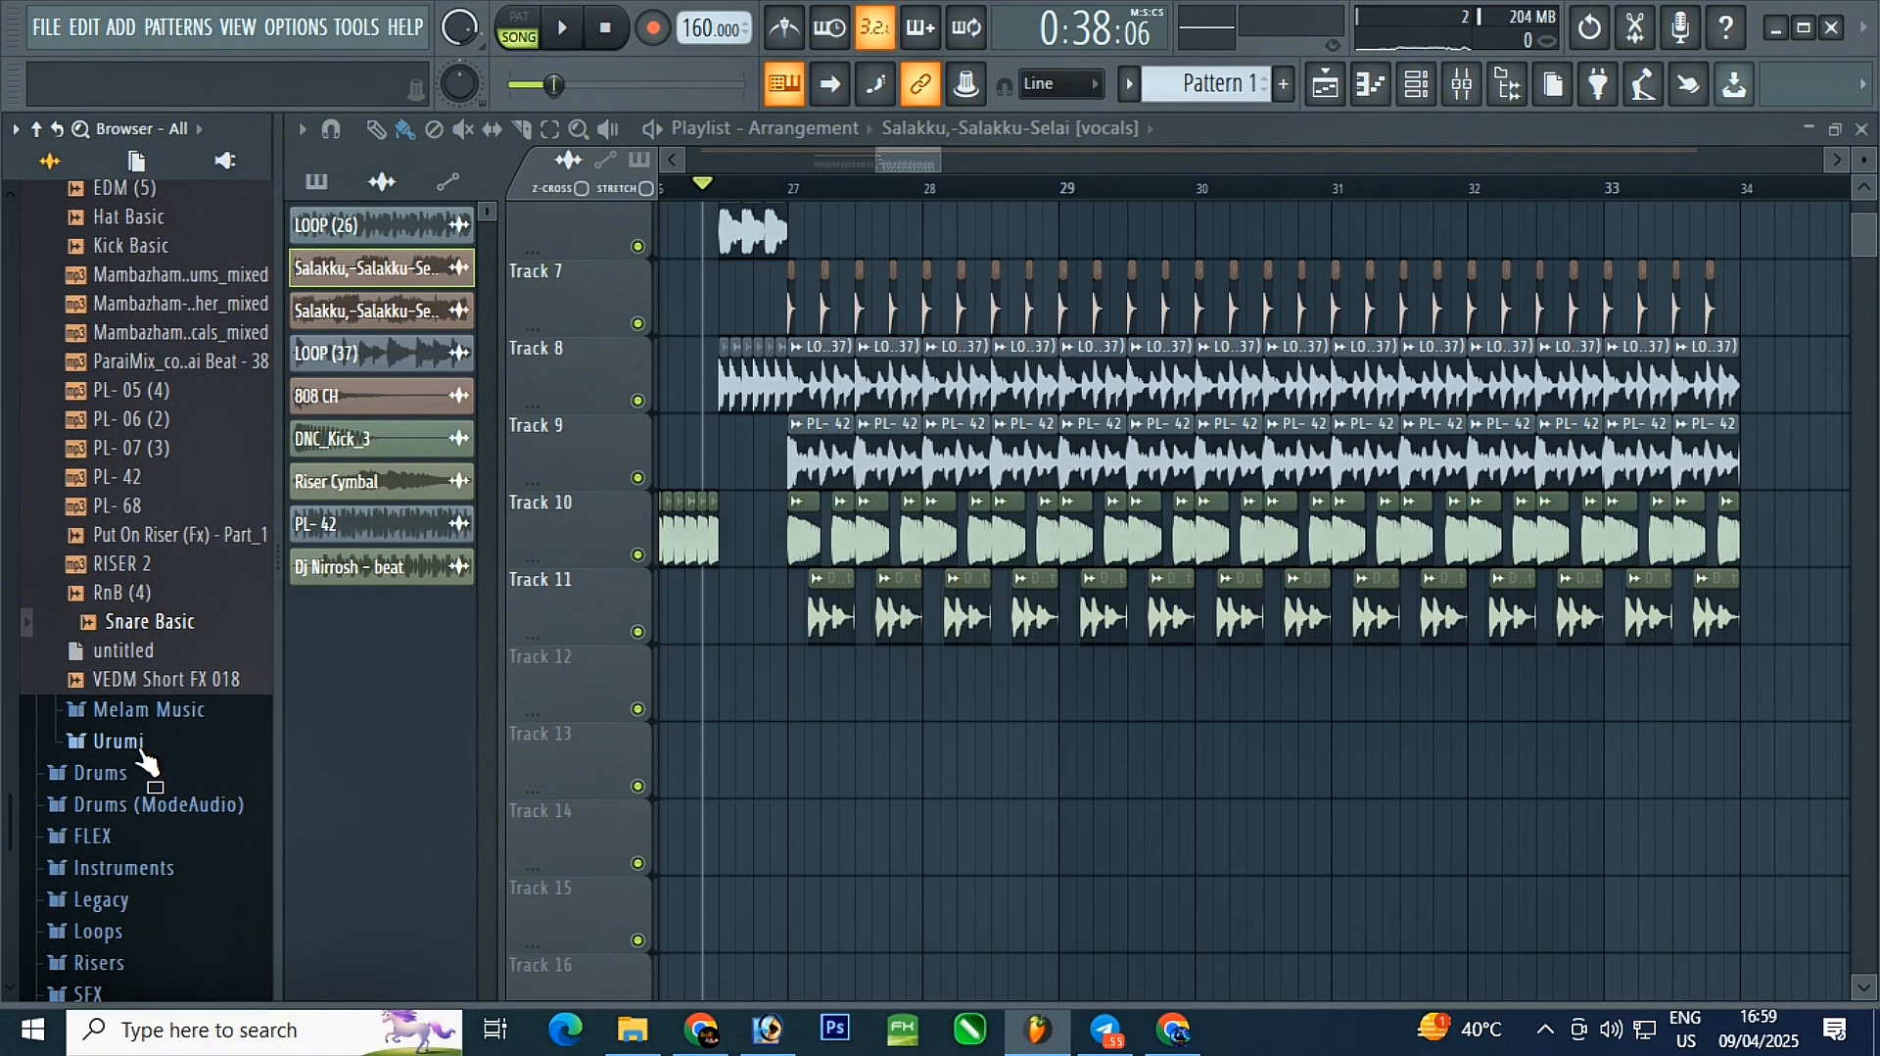
scroll(147, 764, up, 10)
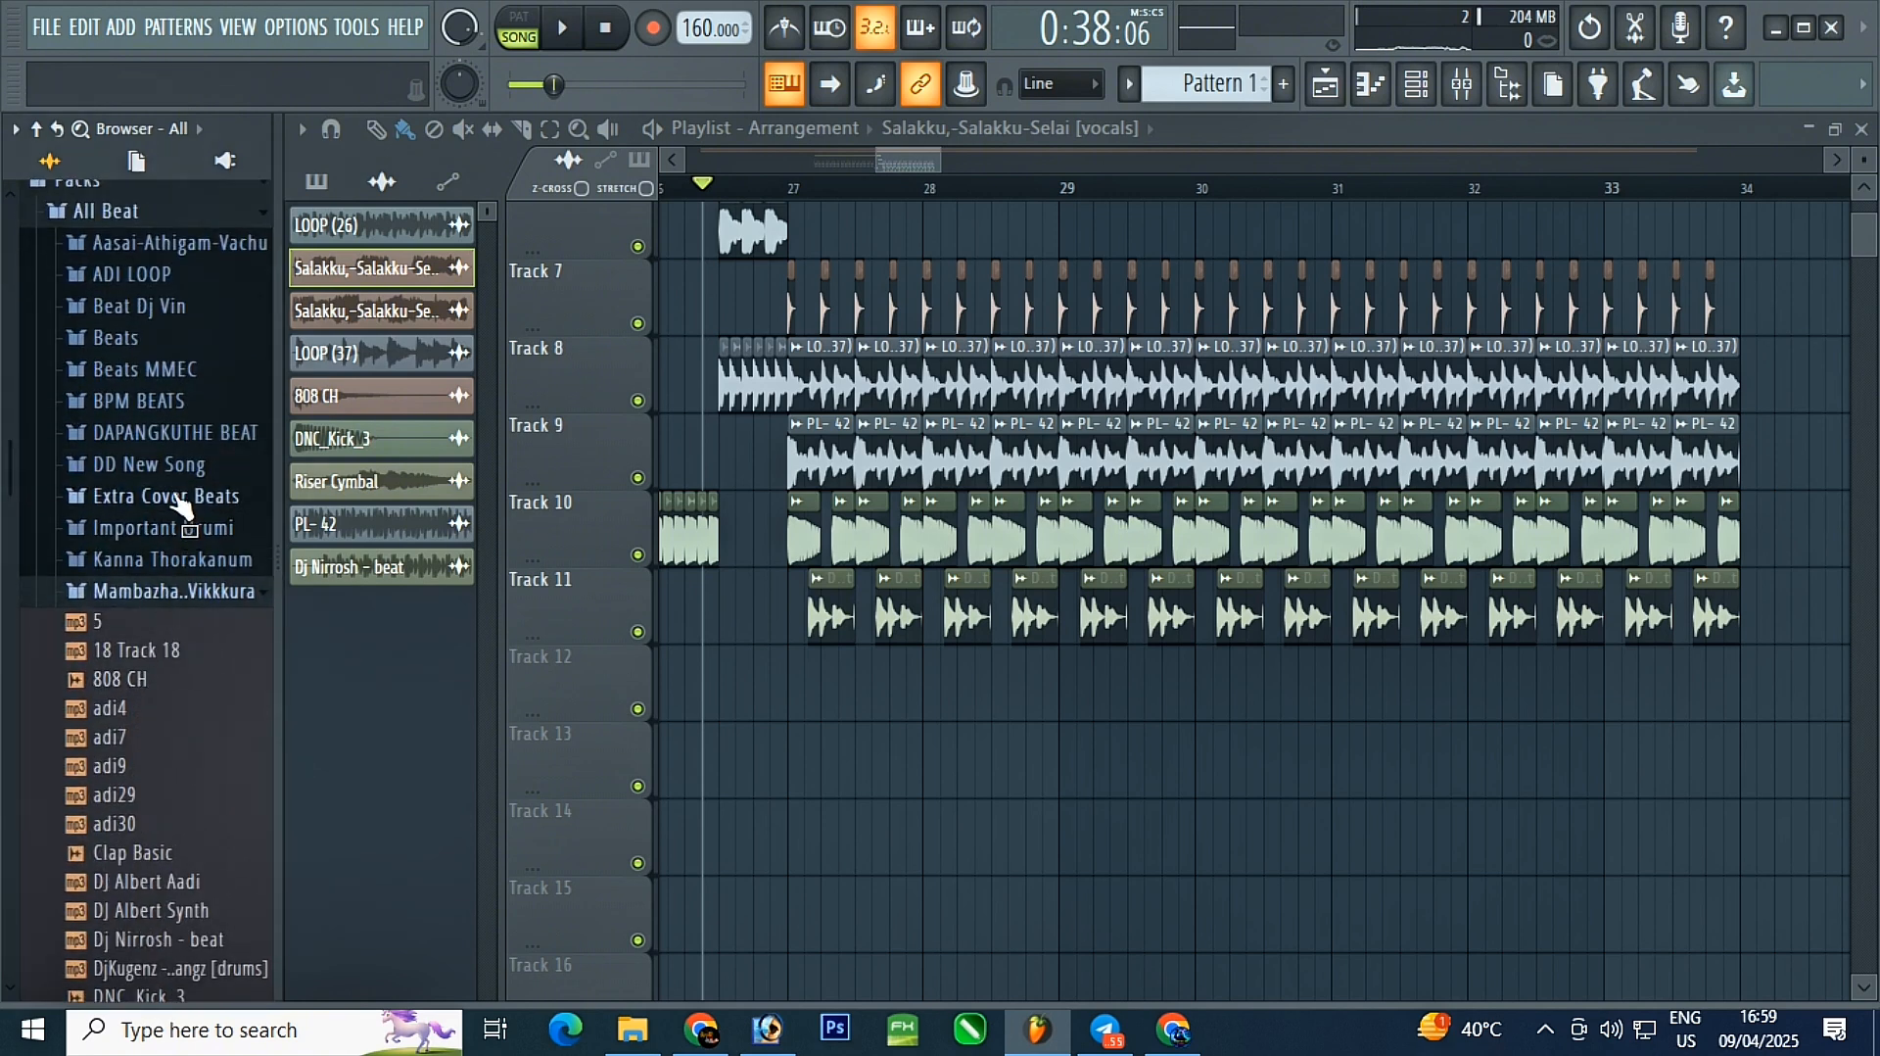
scroll(176, 505, up, 2)
click(174, 551)
click(174, 591)
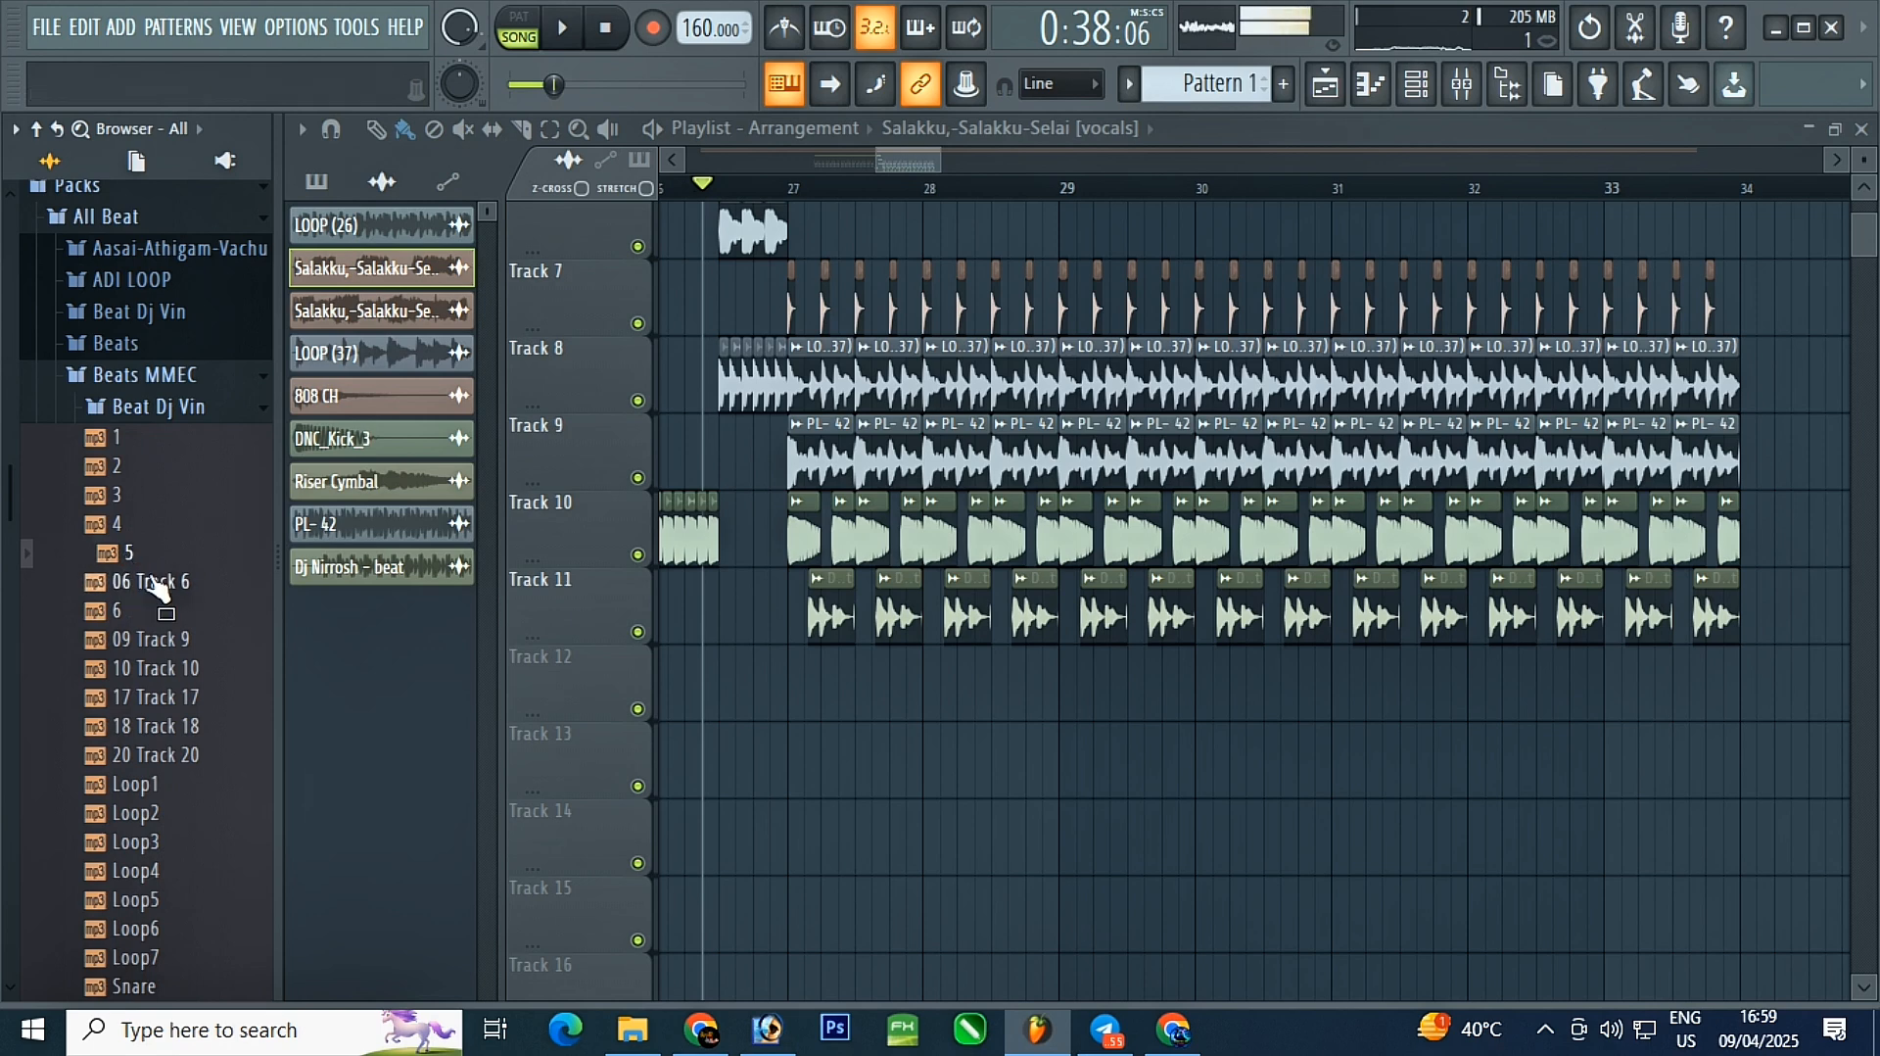
scroll(157, 568, down, 2)
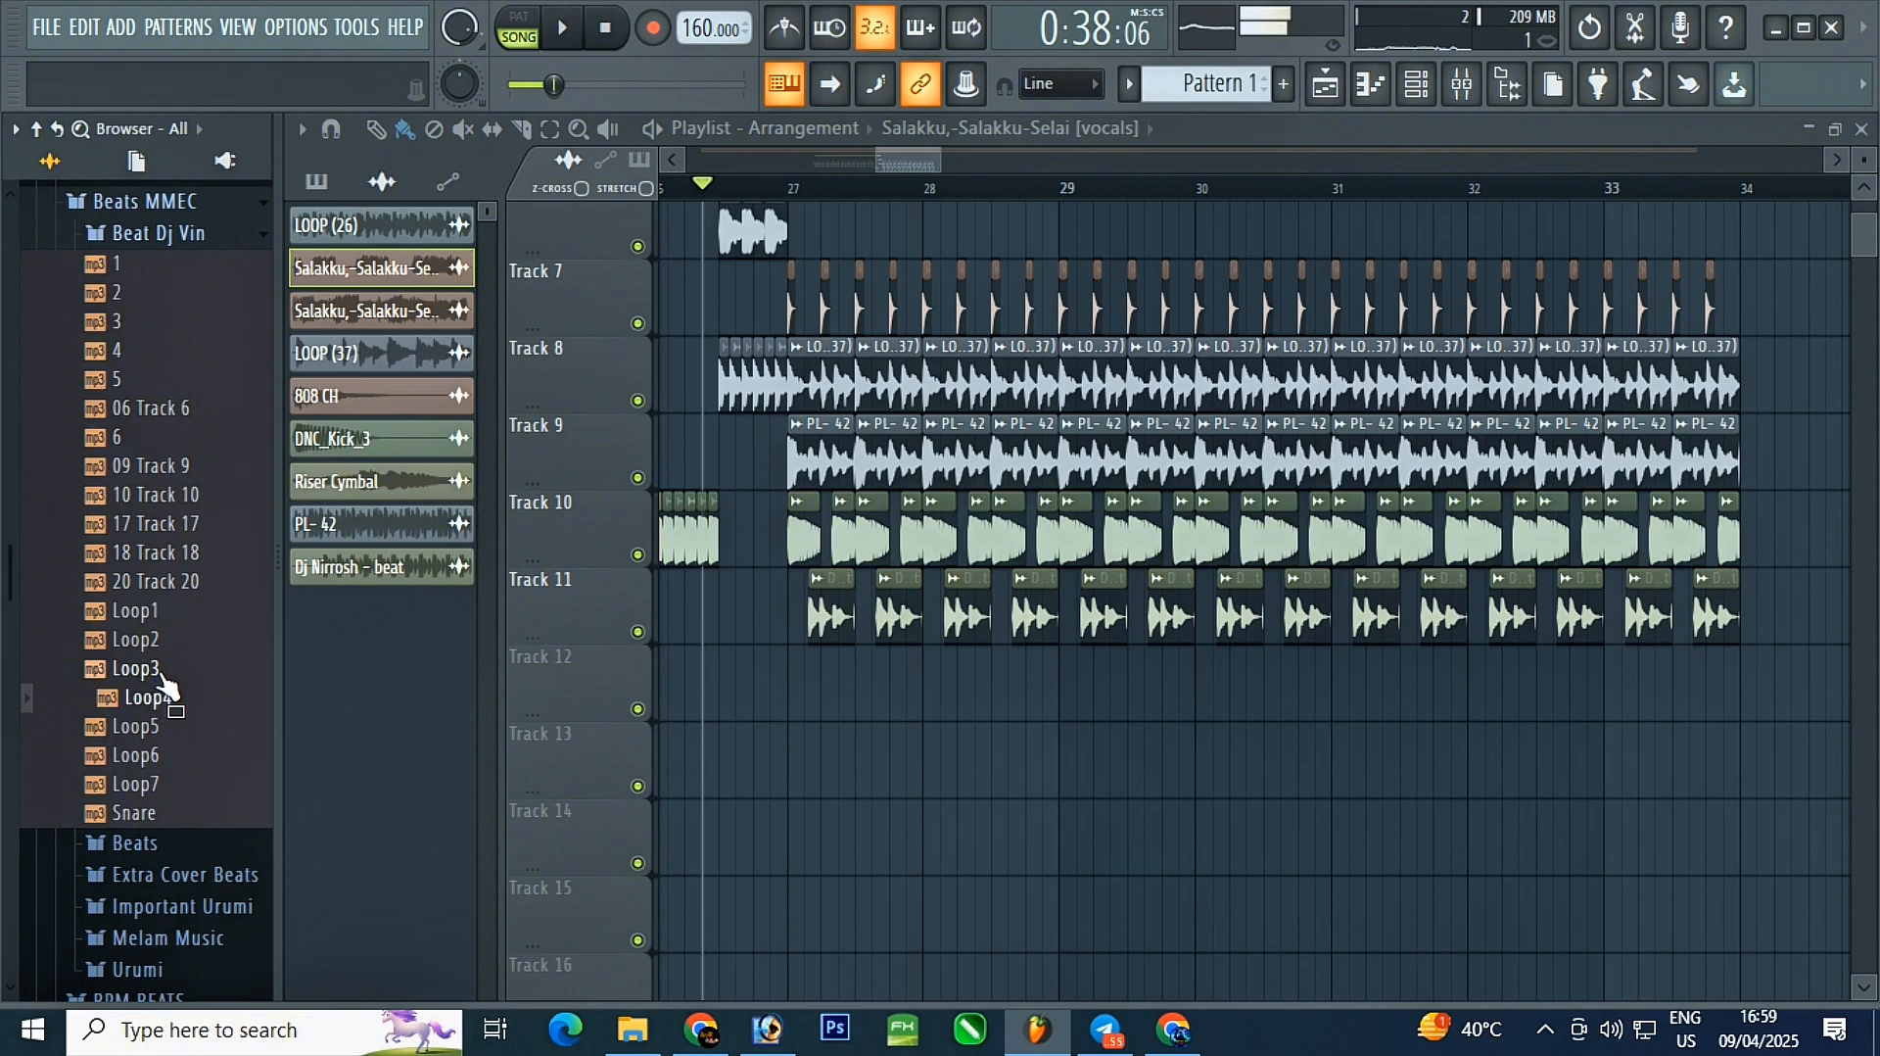
click(167, 872)
click(169, 871)
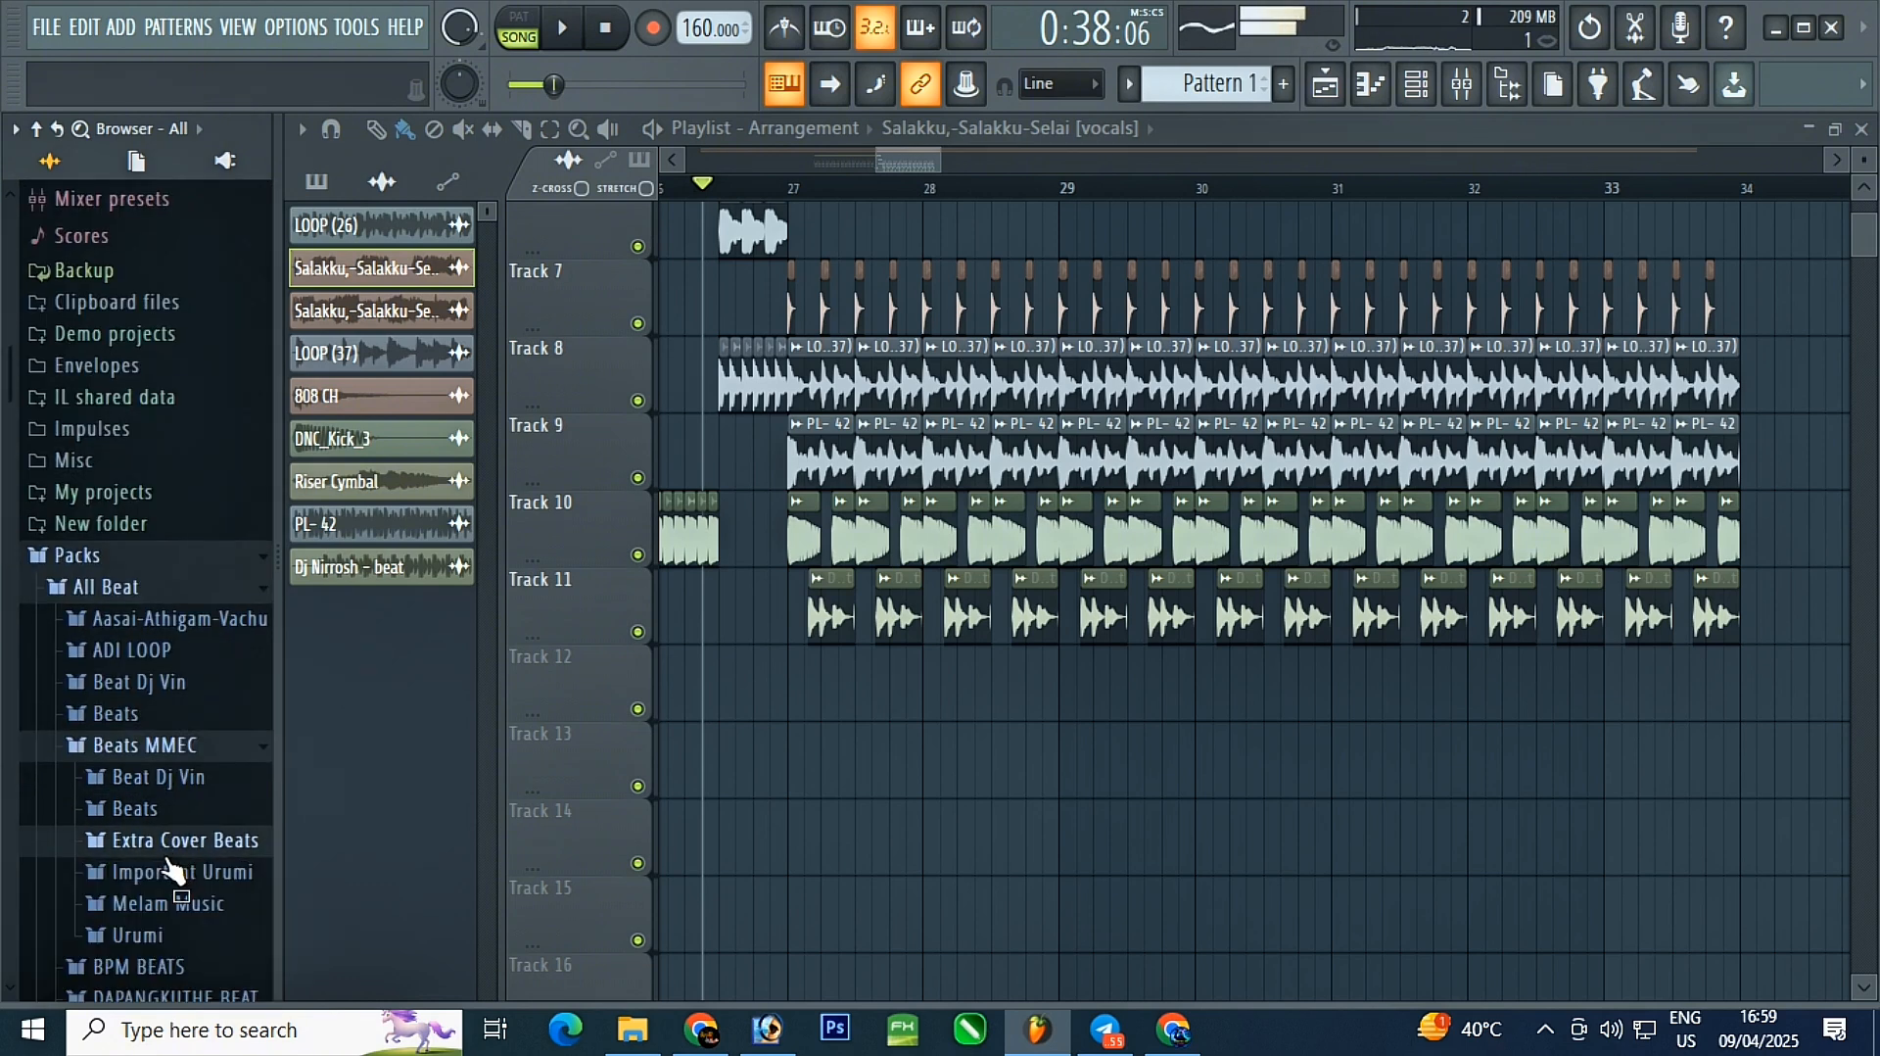
click(174, 780)
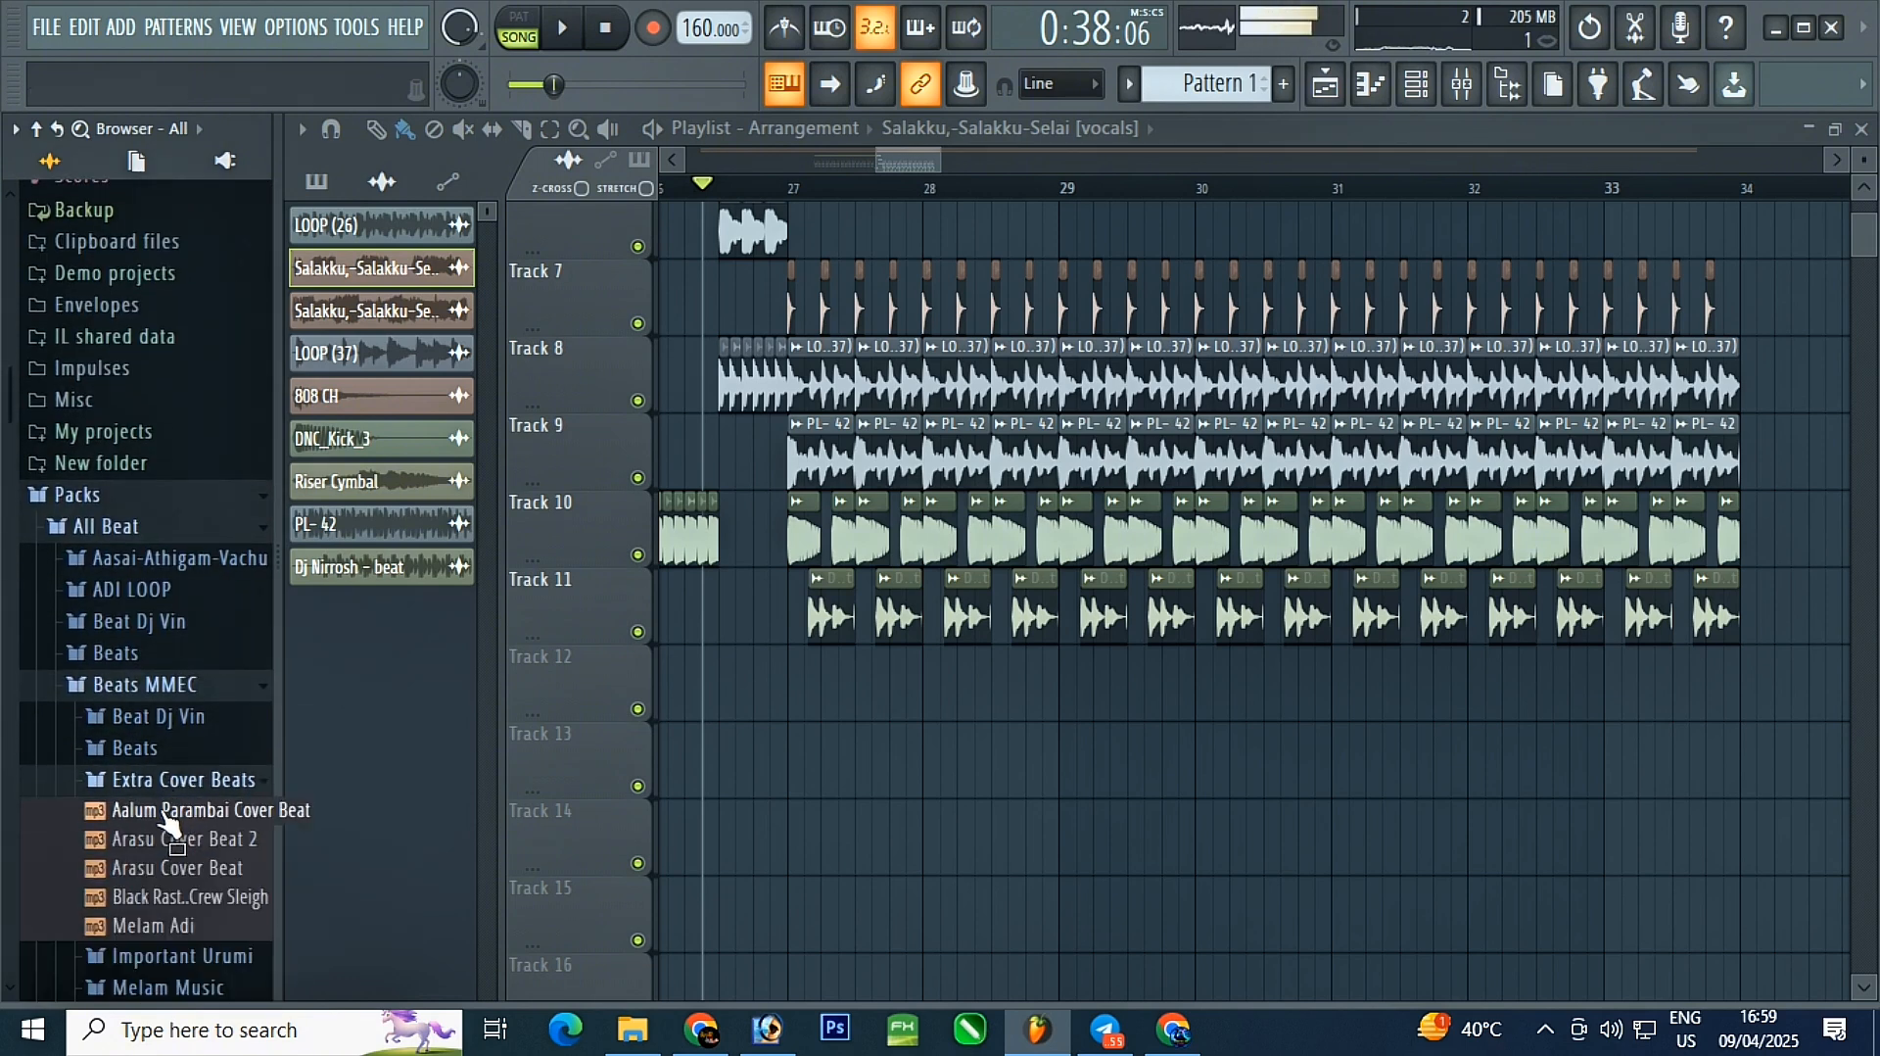
scroll(200, 686, down, 5)
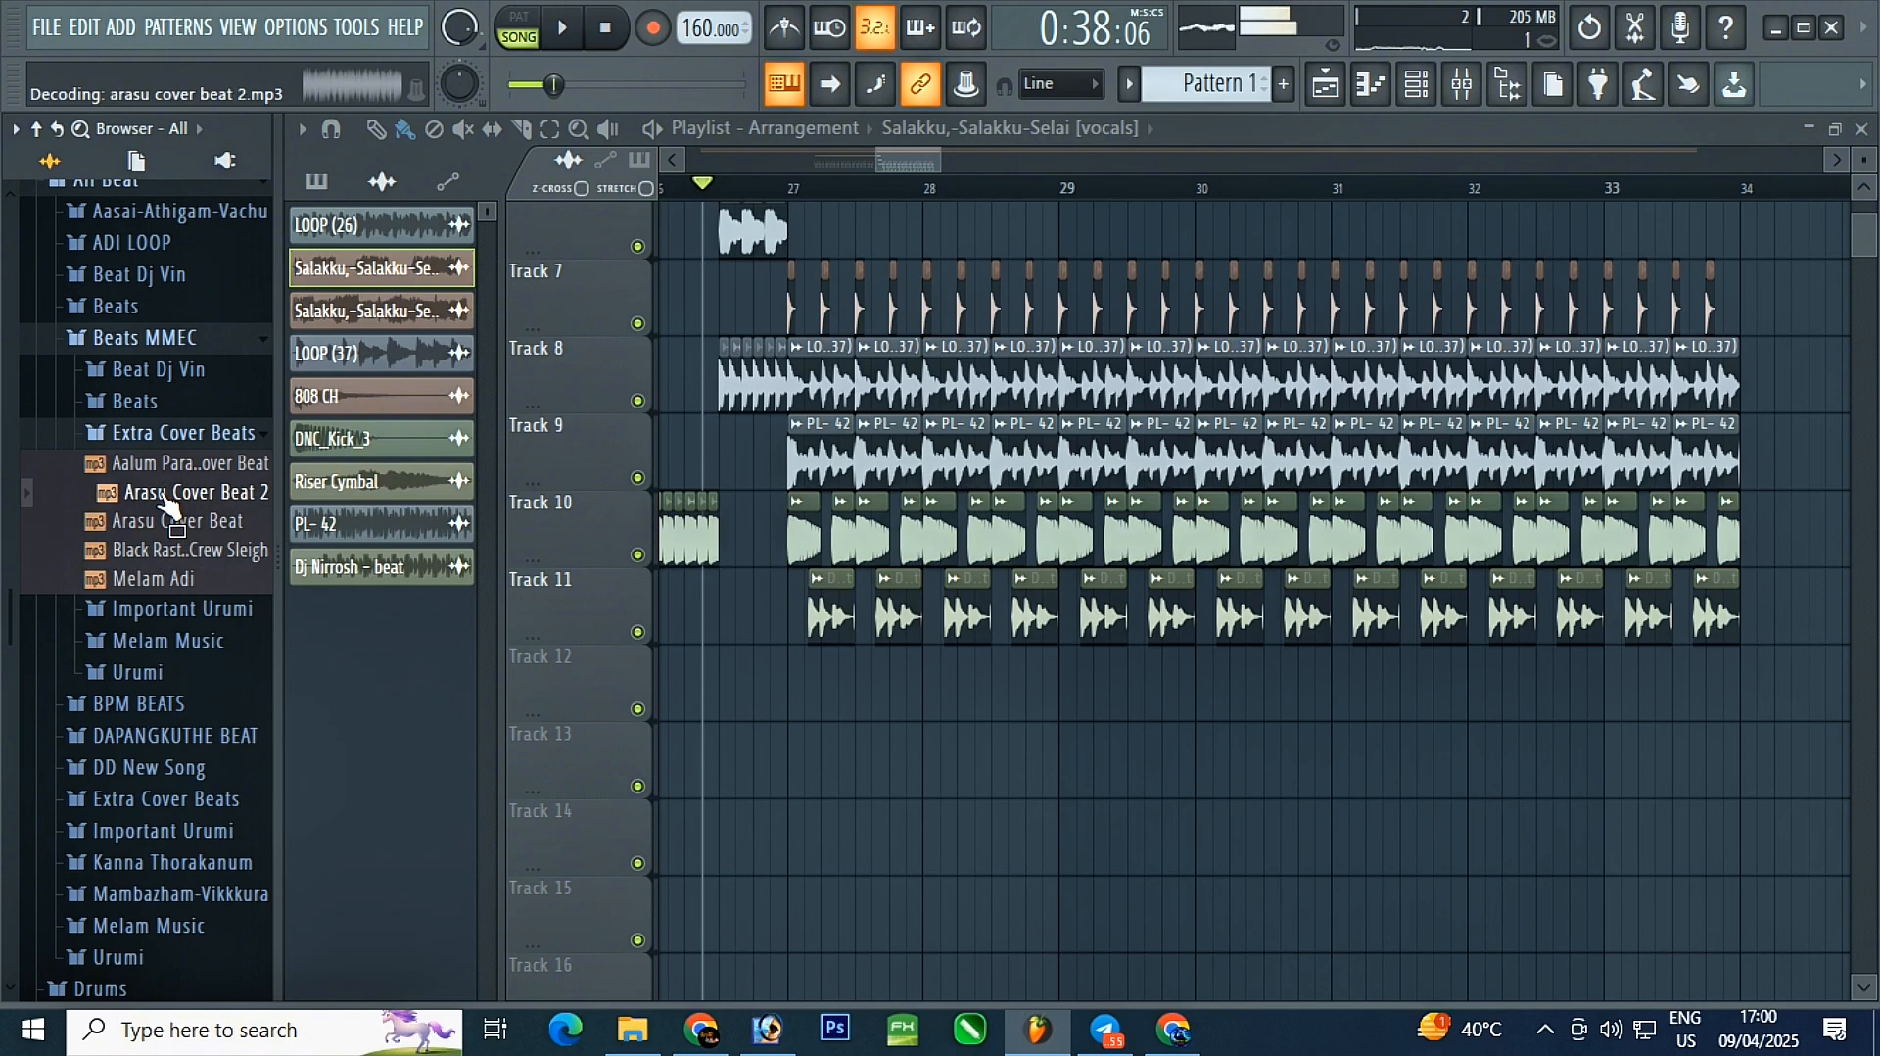
- Place Arasu Cover Beat 2 on Track 13 around bar 24.5, solo that track and adjust the sample's channel volume
drag(167, 504, 1155, 773)
right_click(638, 785)
scroll(1245, 811, up, 2)
scroll(1246, 811, up, 1)
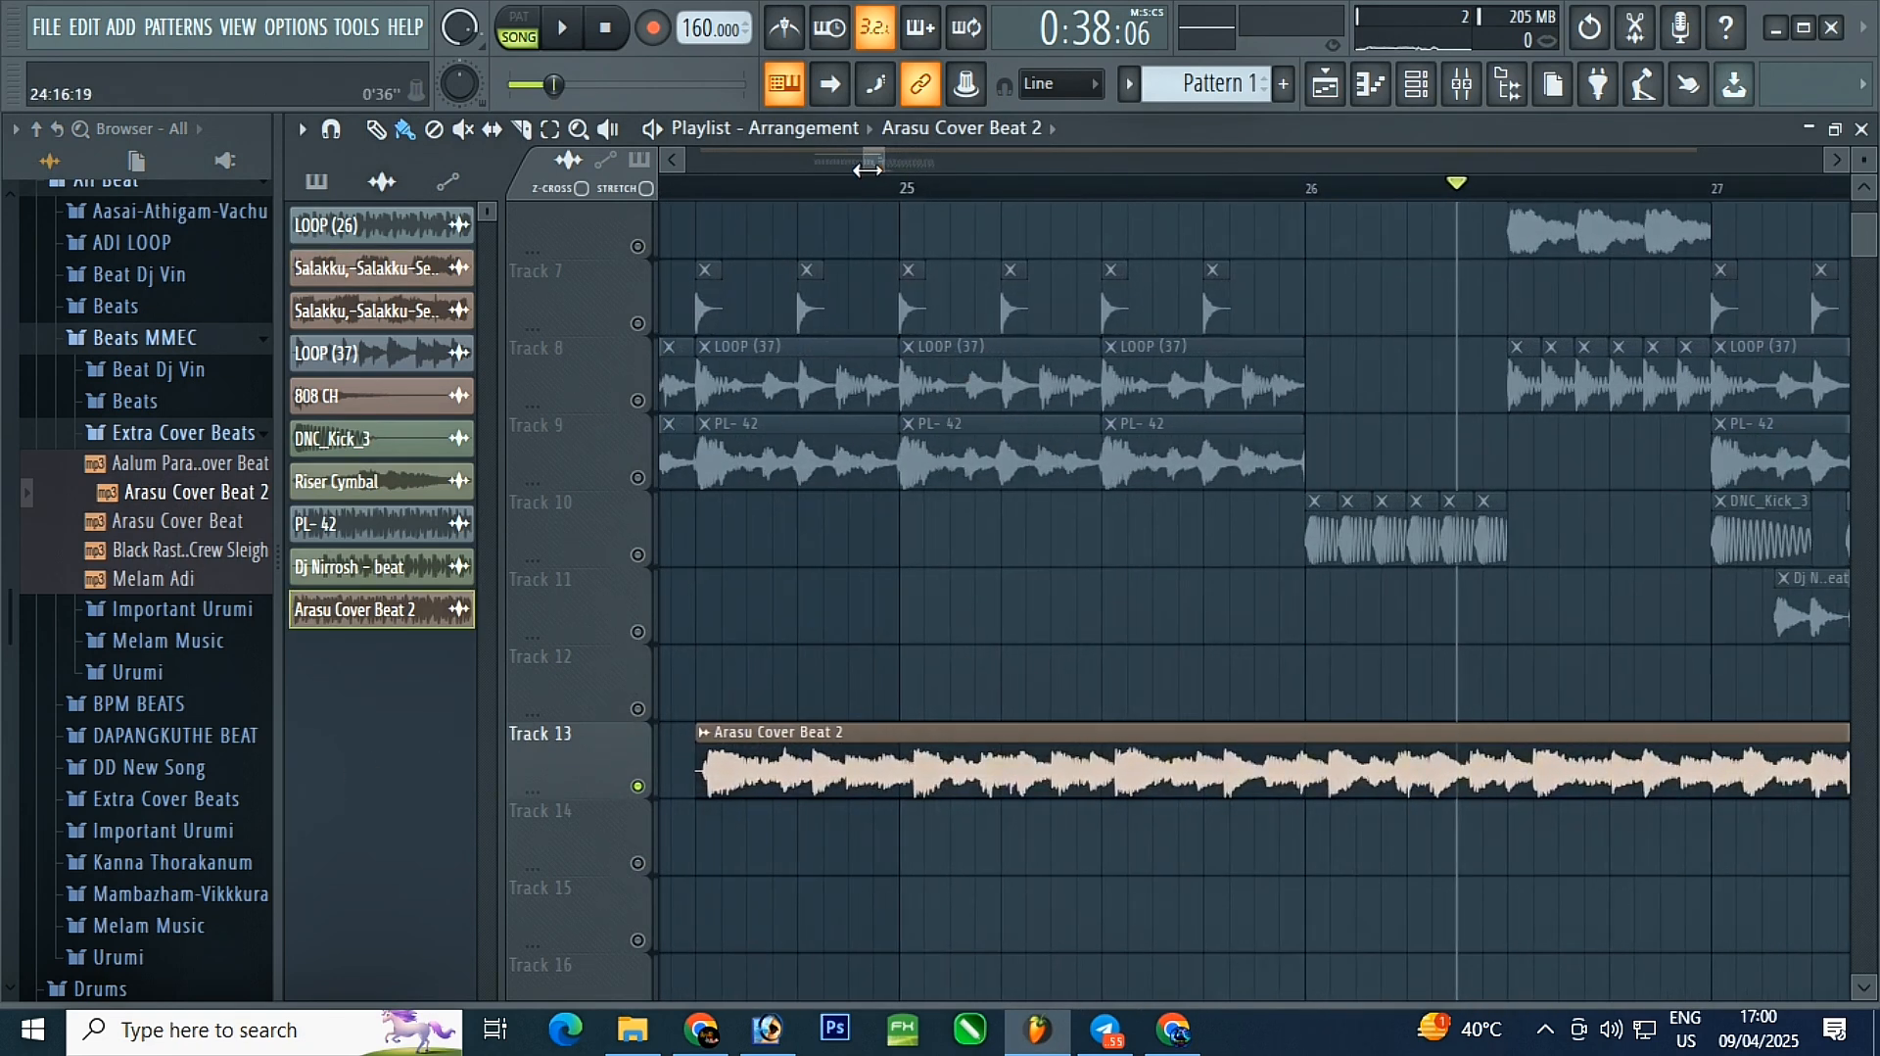
double_click(980, 770)
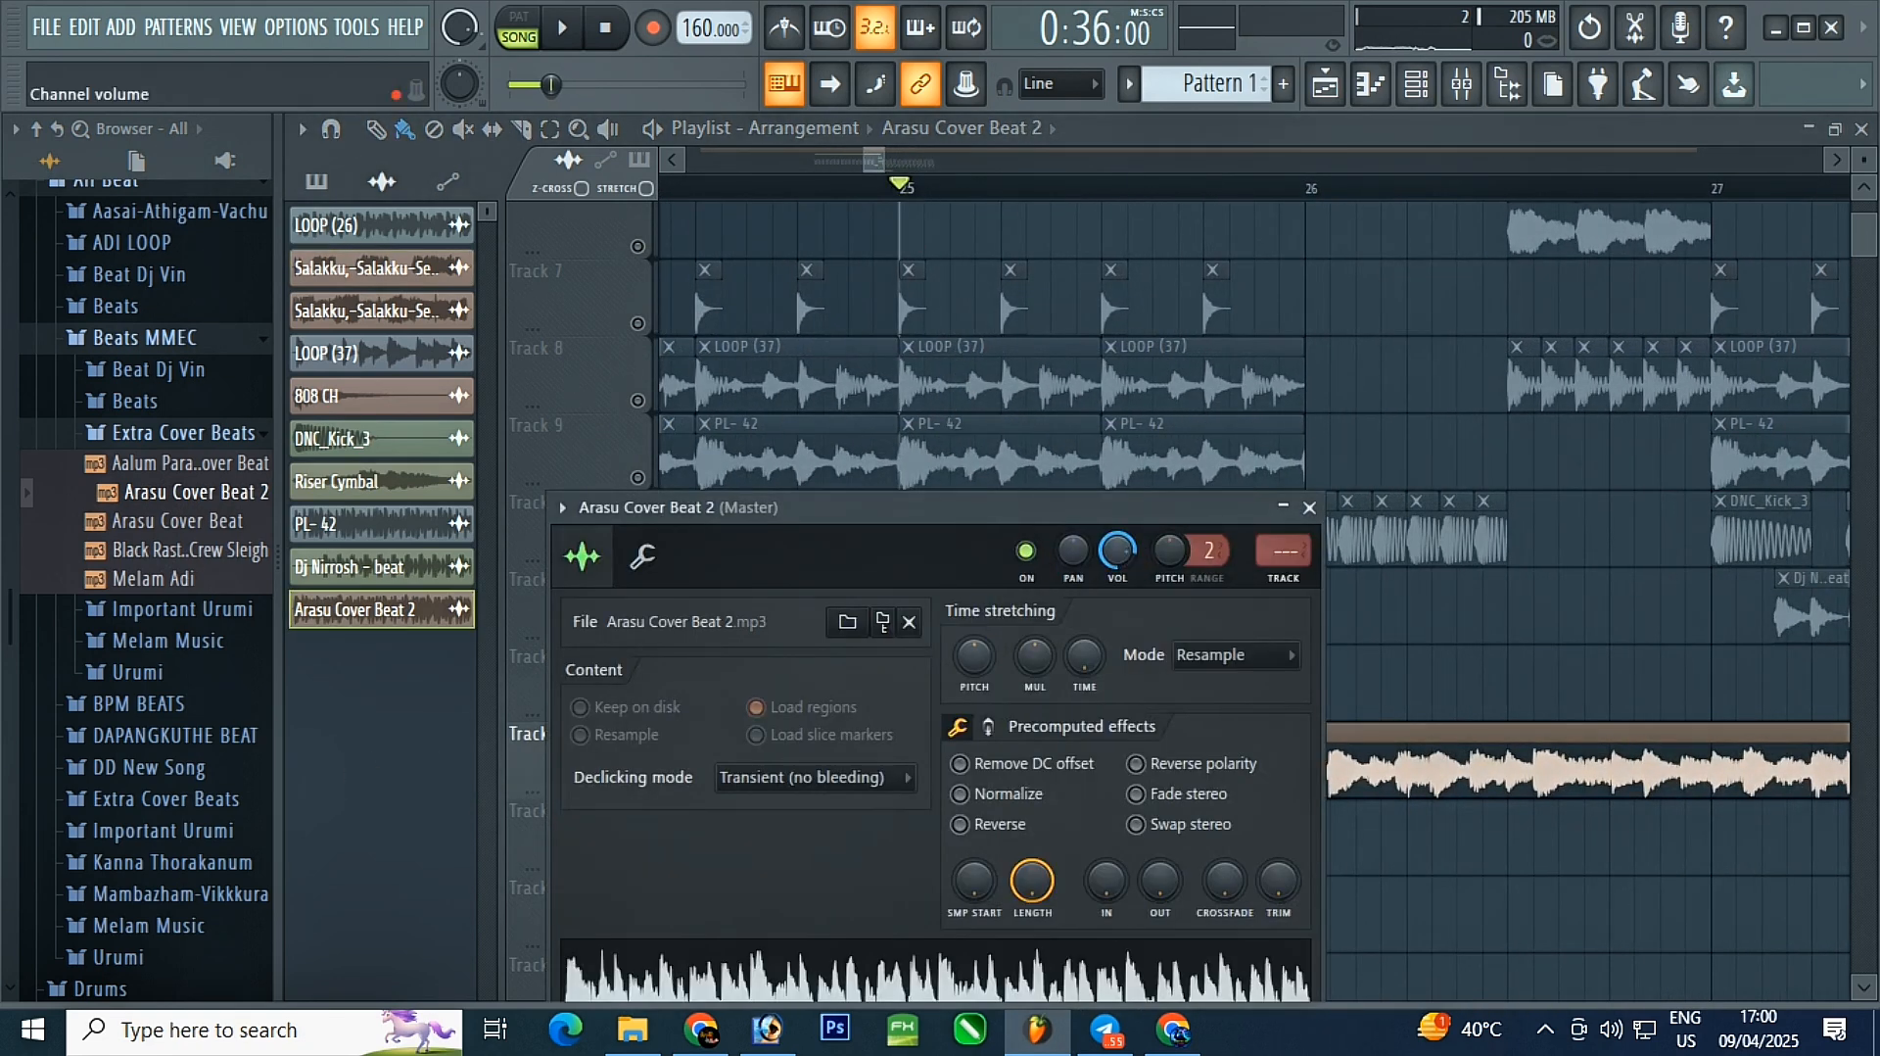
click(1310, 508)
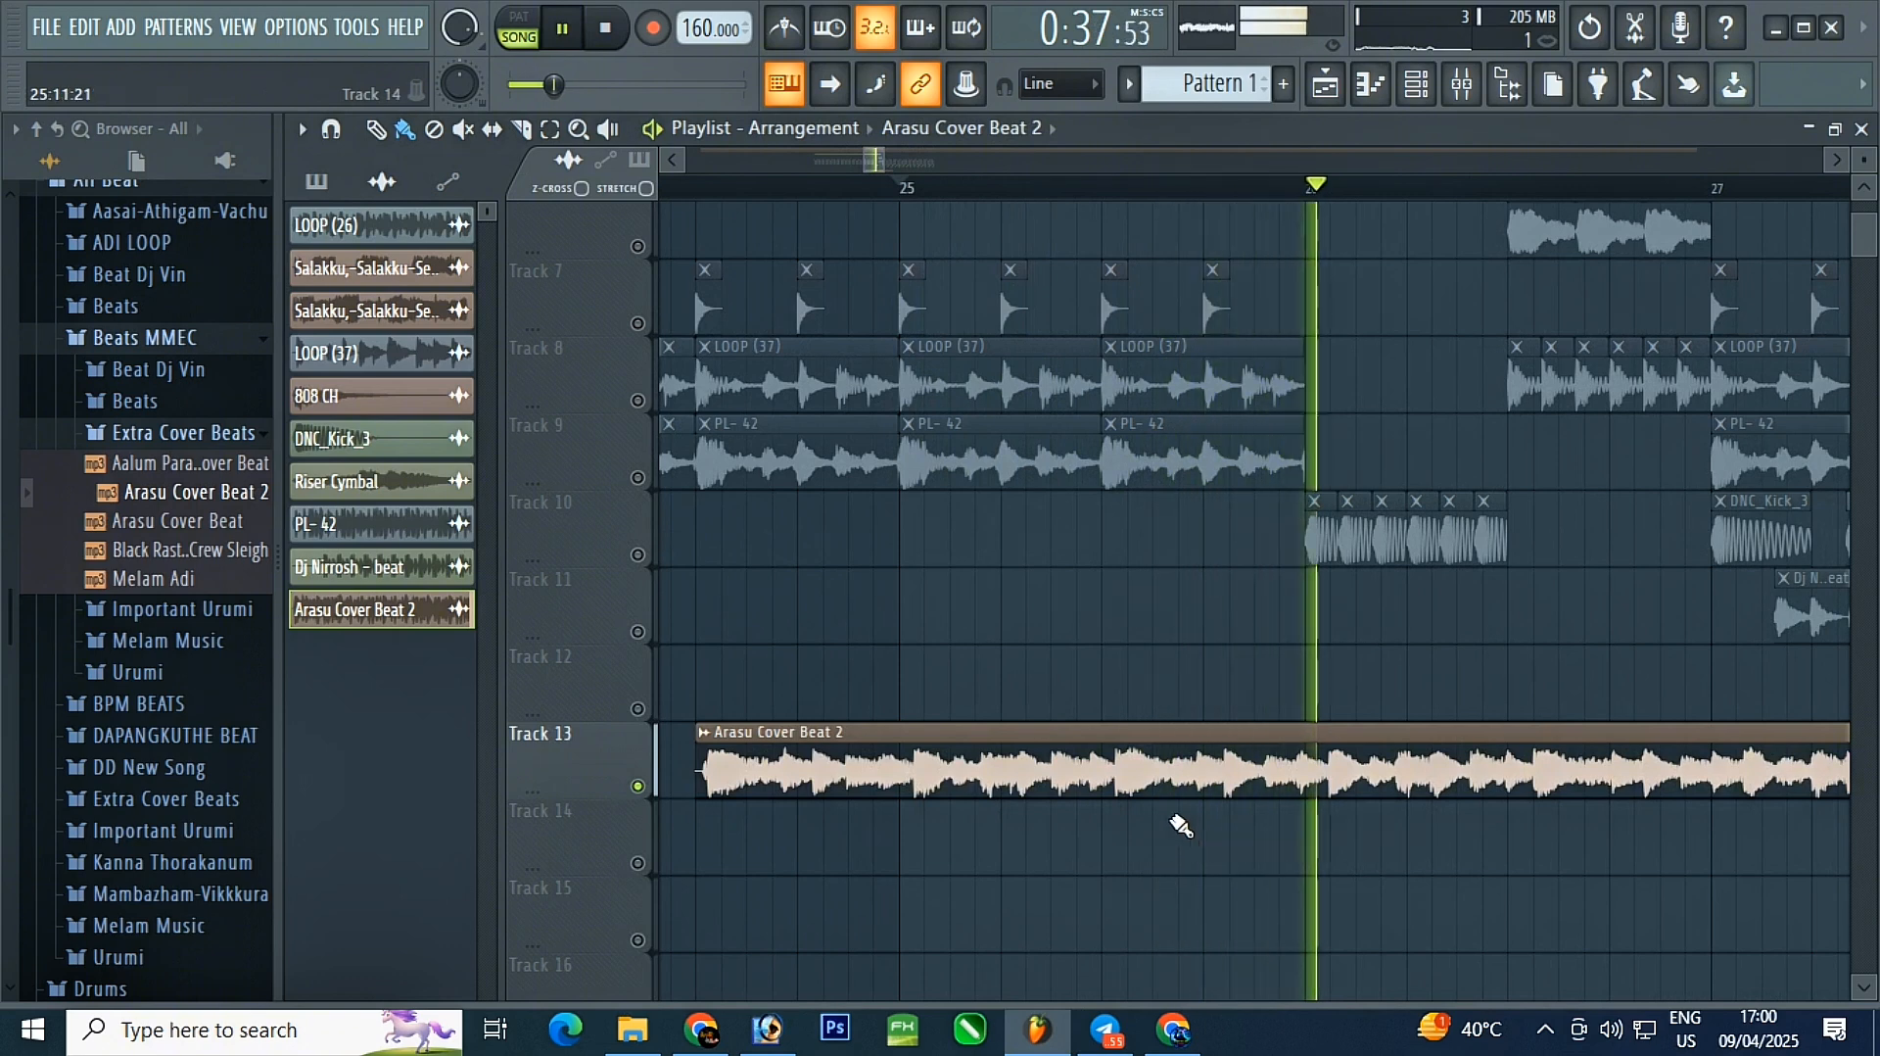
- Slice Arasu Cover Beat 2 at a strong beat, delete the leading part and move the remaining clip to start at bar 25
scroll(1141, 783, up, 2)
scroll(999, 777, up, 2)
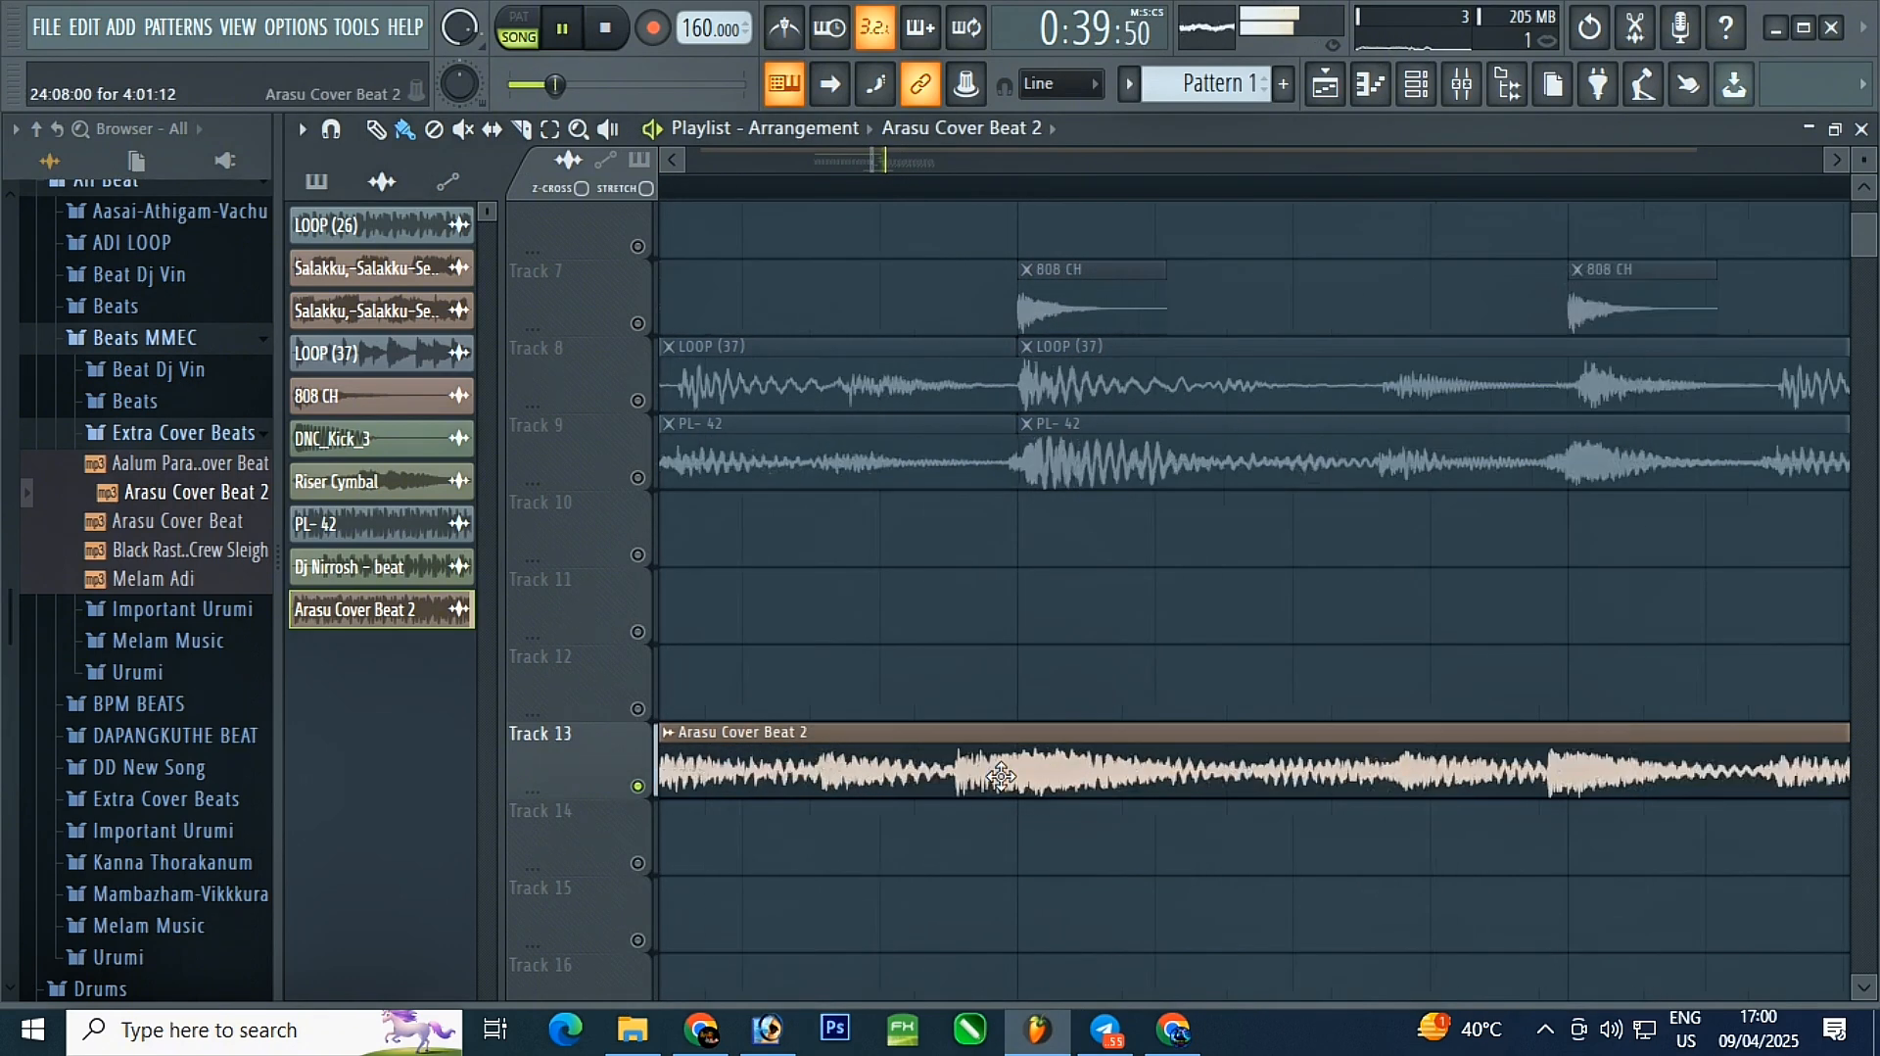
drag(966, 779, 1094, 776)
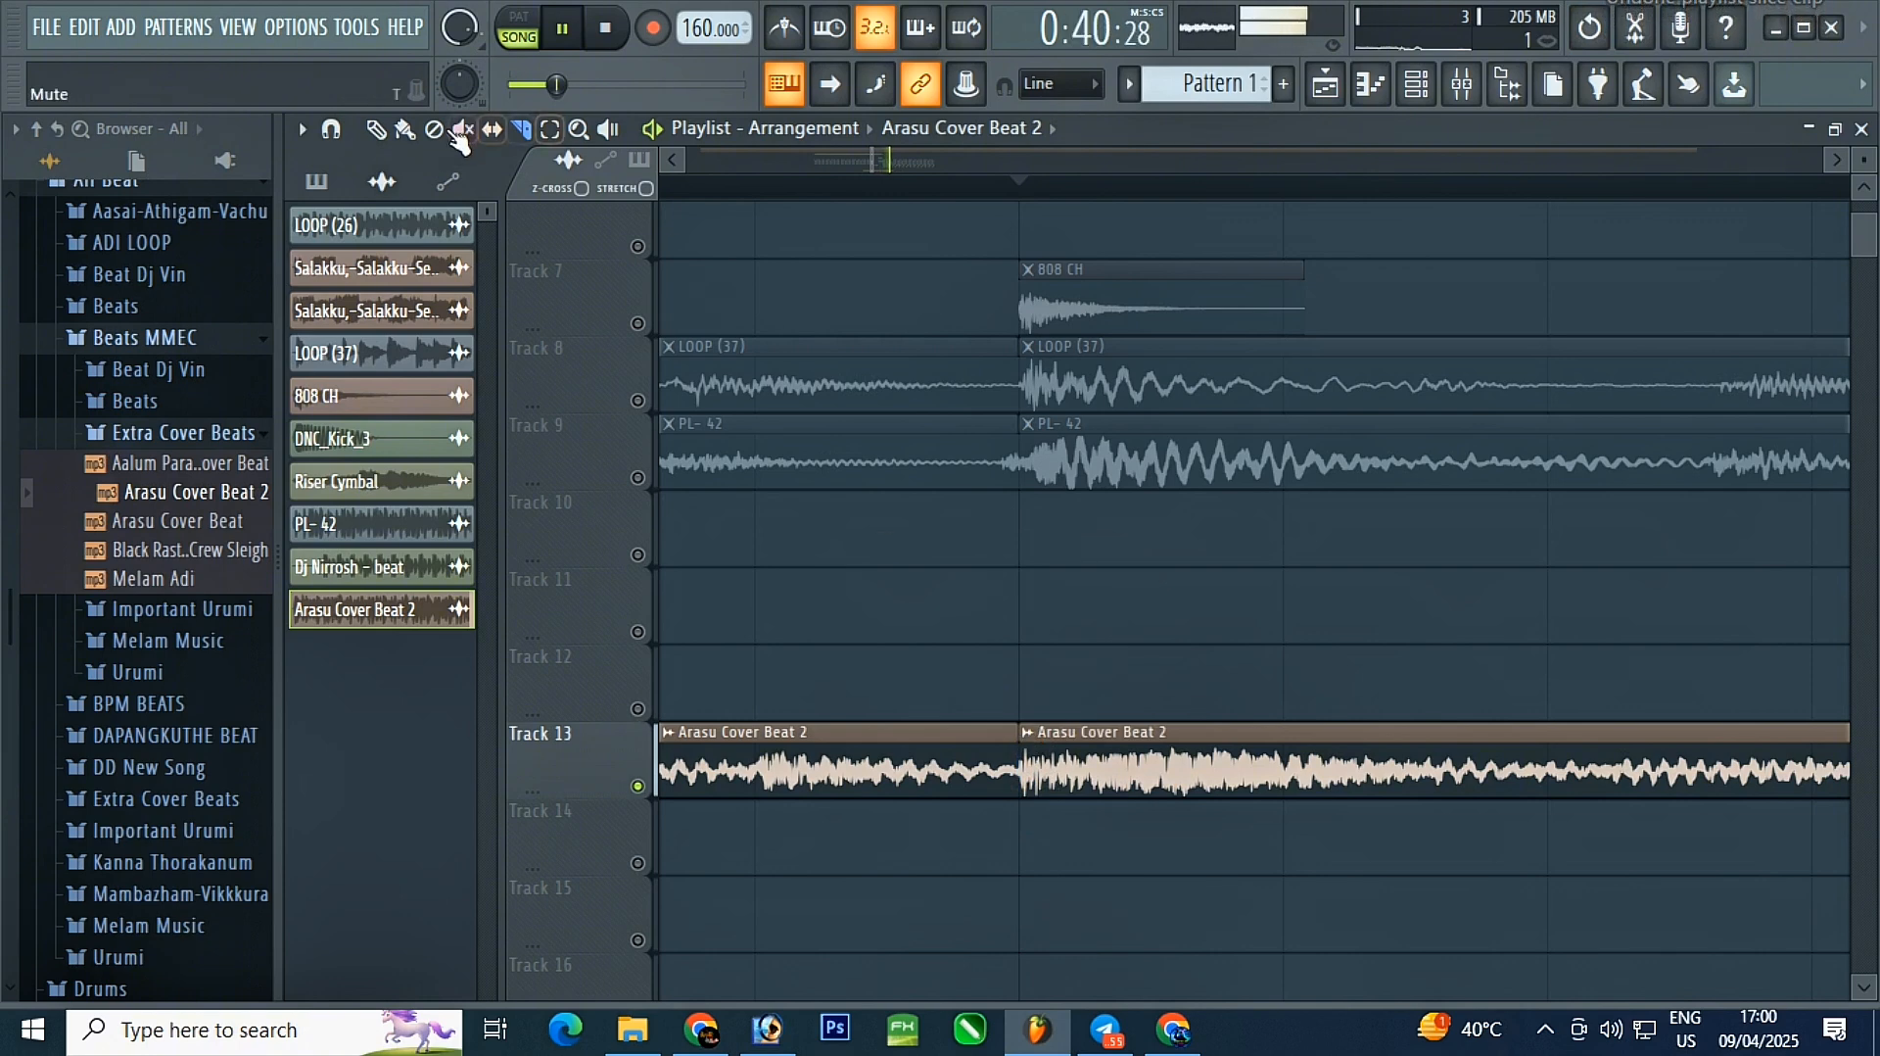
right_click(863, 737)
scroll(812, 675, up, 2)
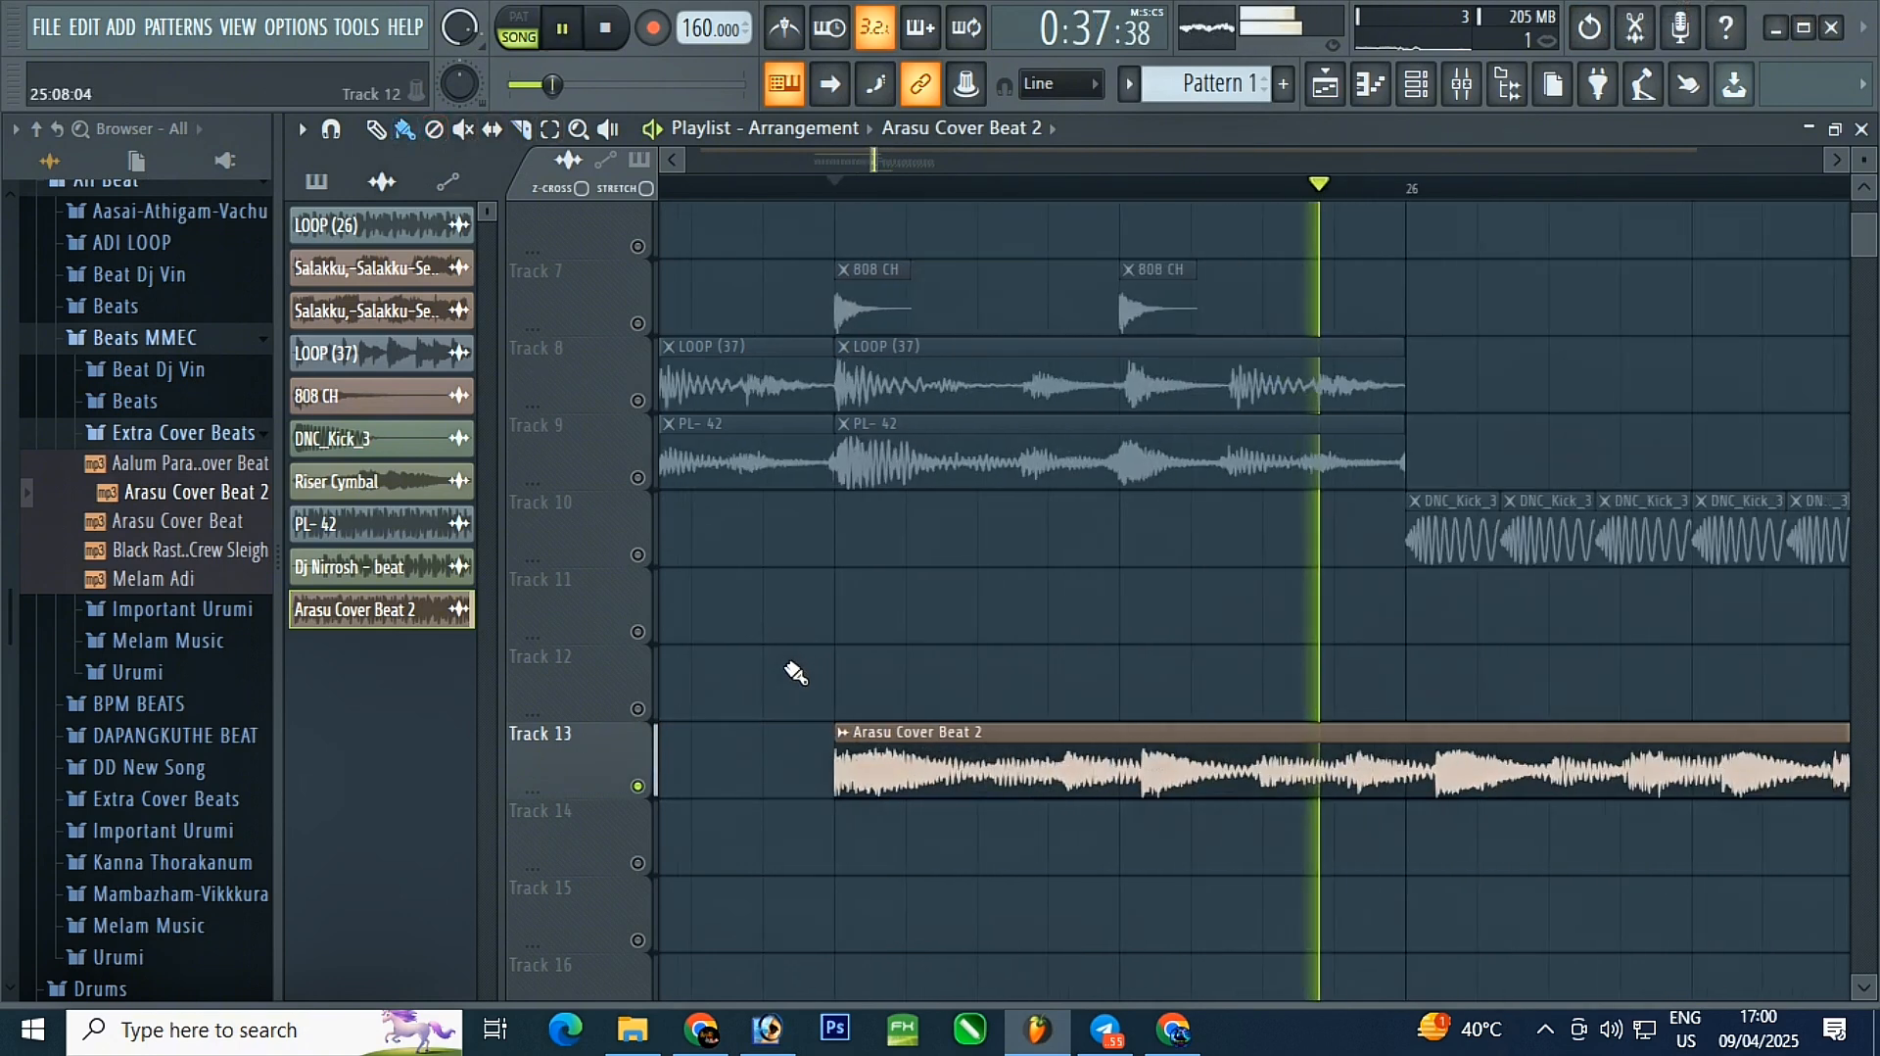
scroll(1044, 737, down, 3)
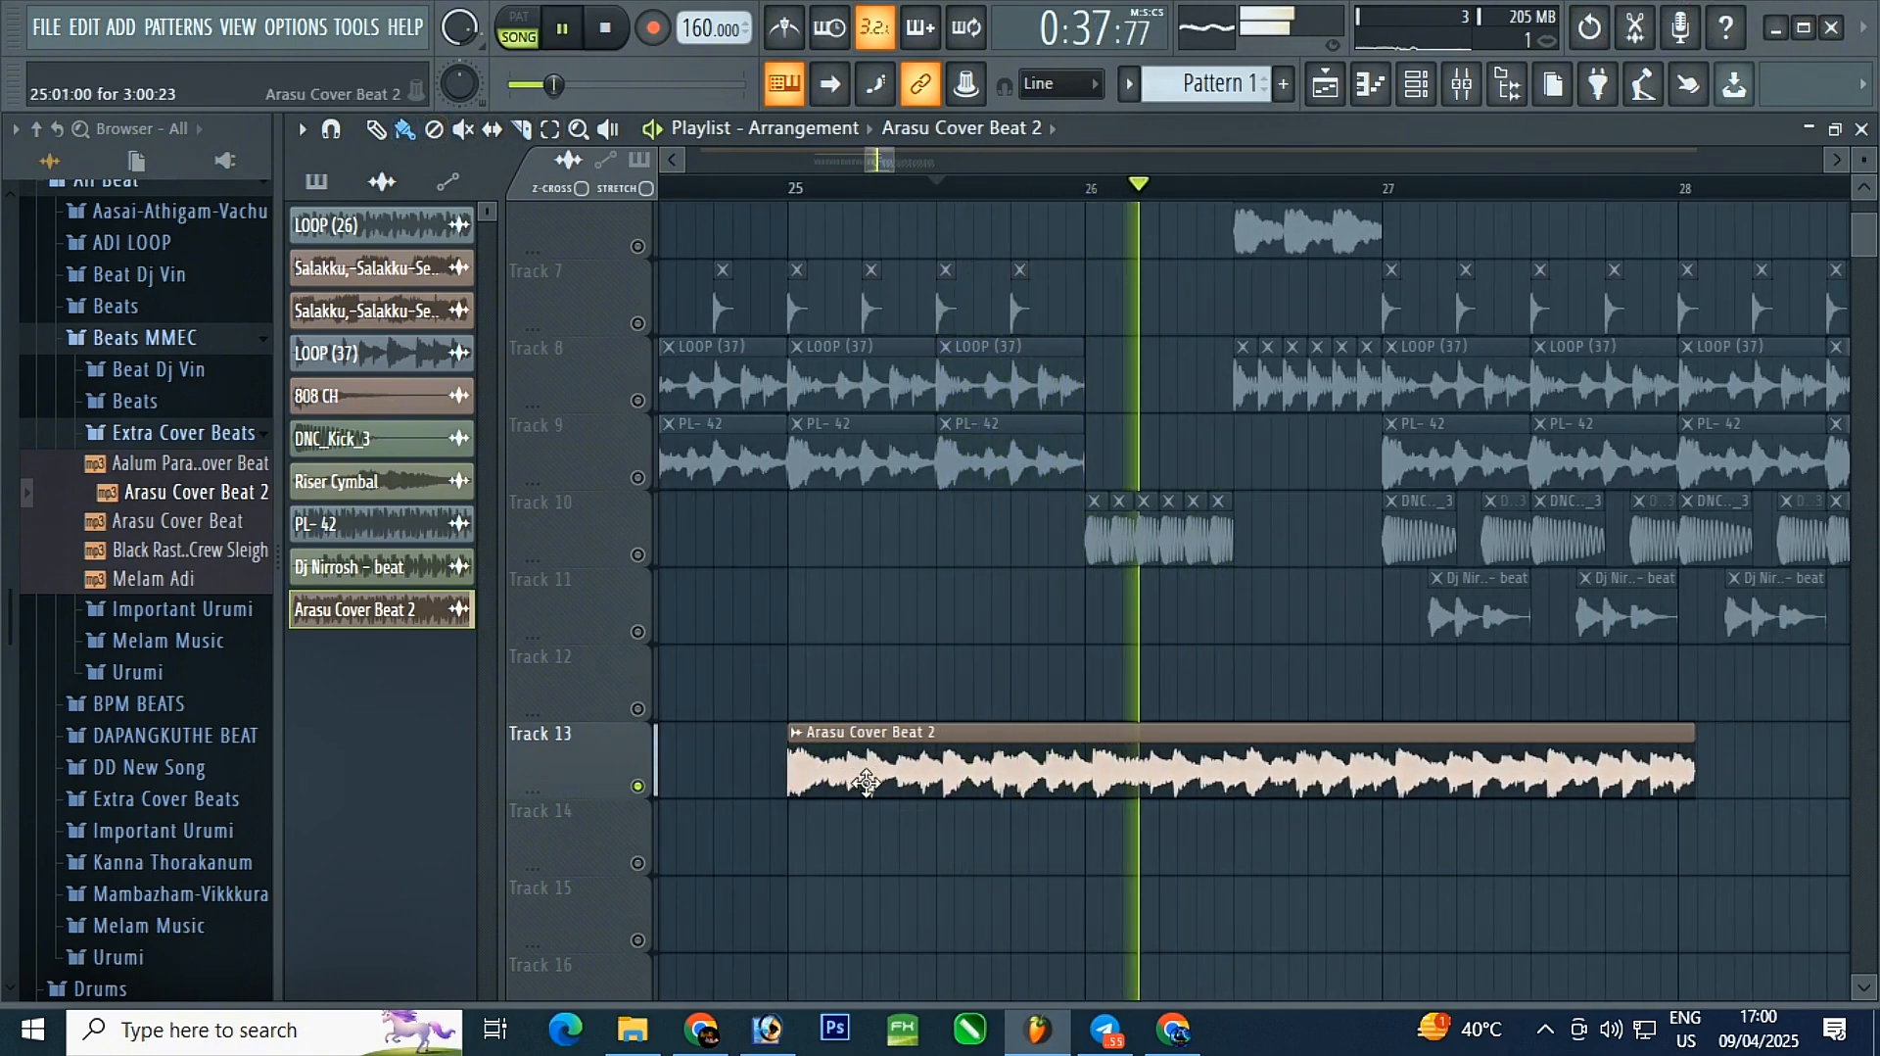
- Play Track 13 from bar 25, slice the Arasu Cover Beat 2 clip at the beat just past bar 26 and delete the remainder
key(space)
key(space)
click(791, 191)
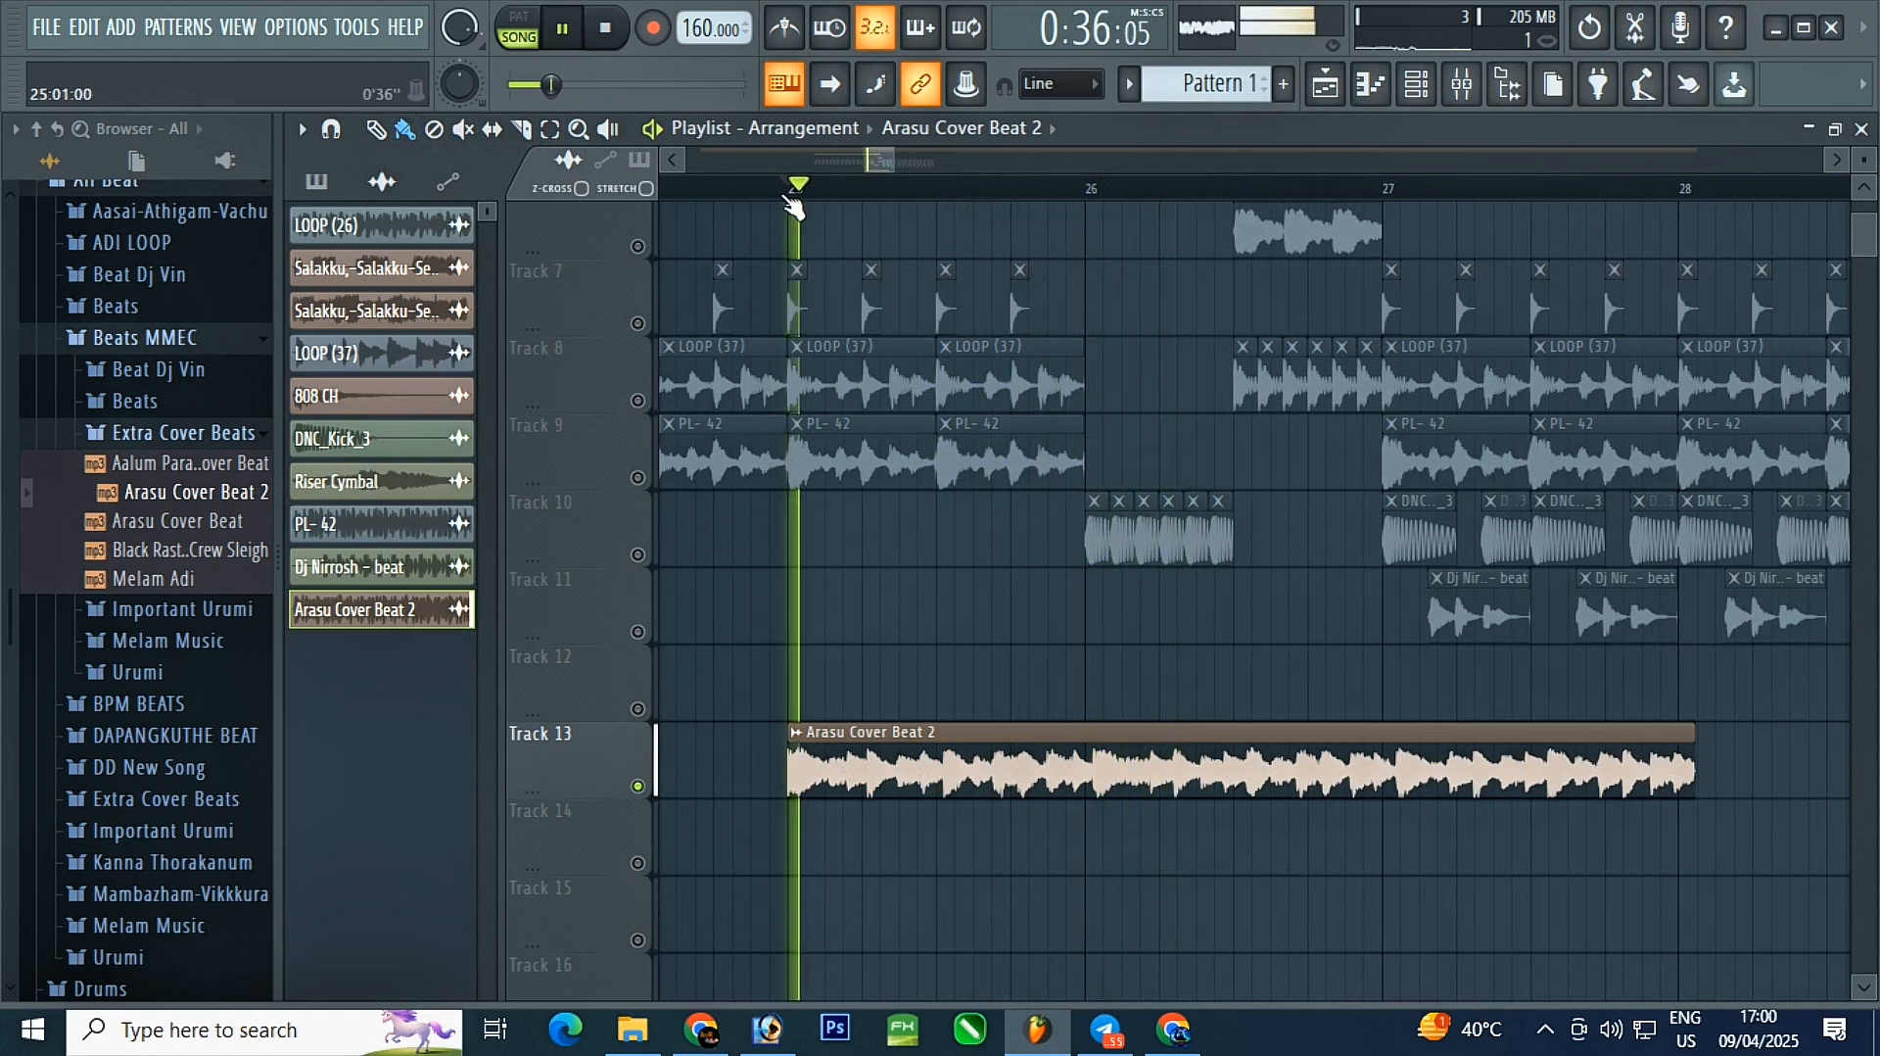
scroll(1126, 784, up, 4)
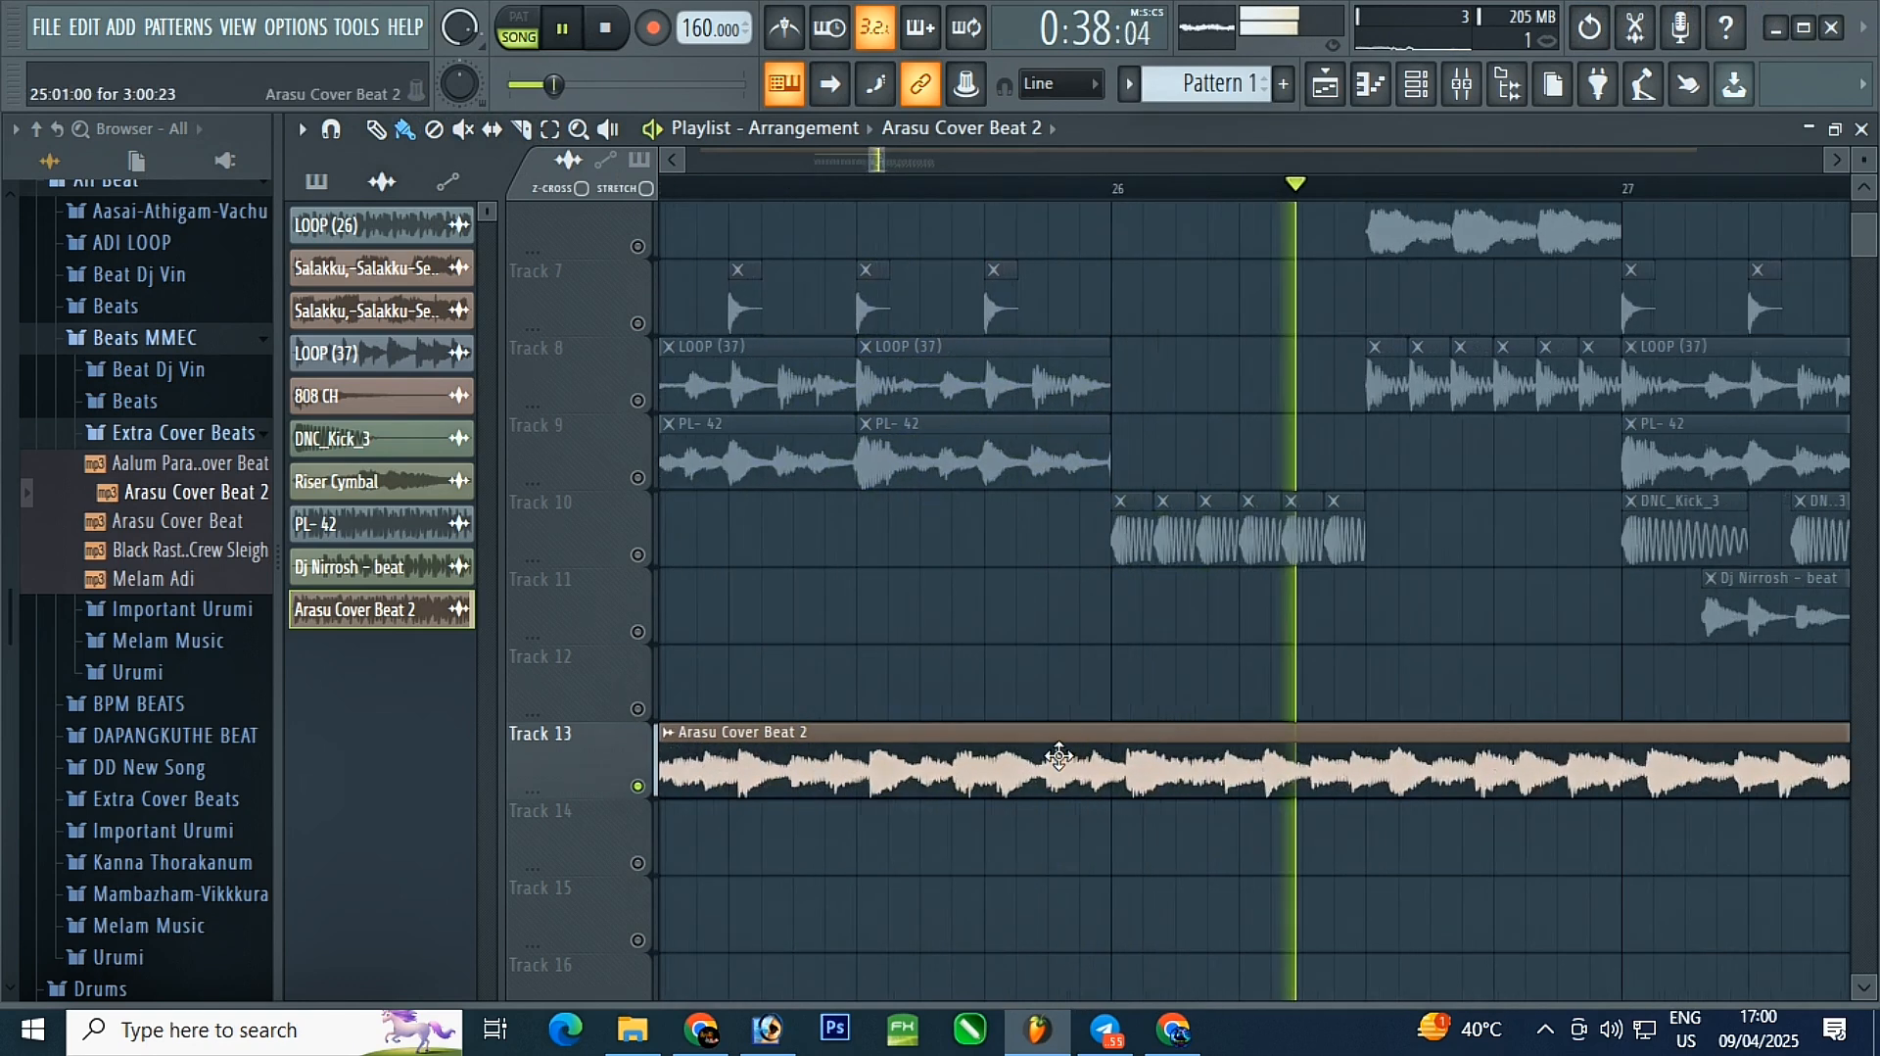
scroll(1146, 795, up, 2)
key(space)
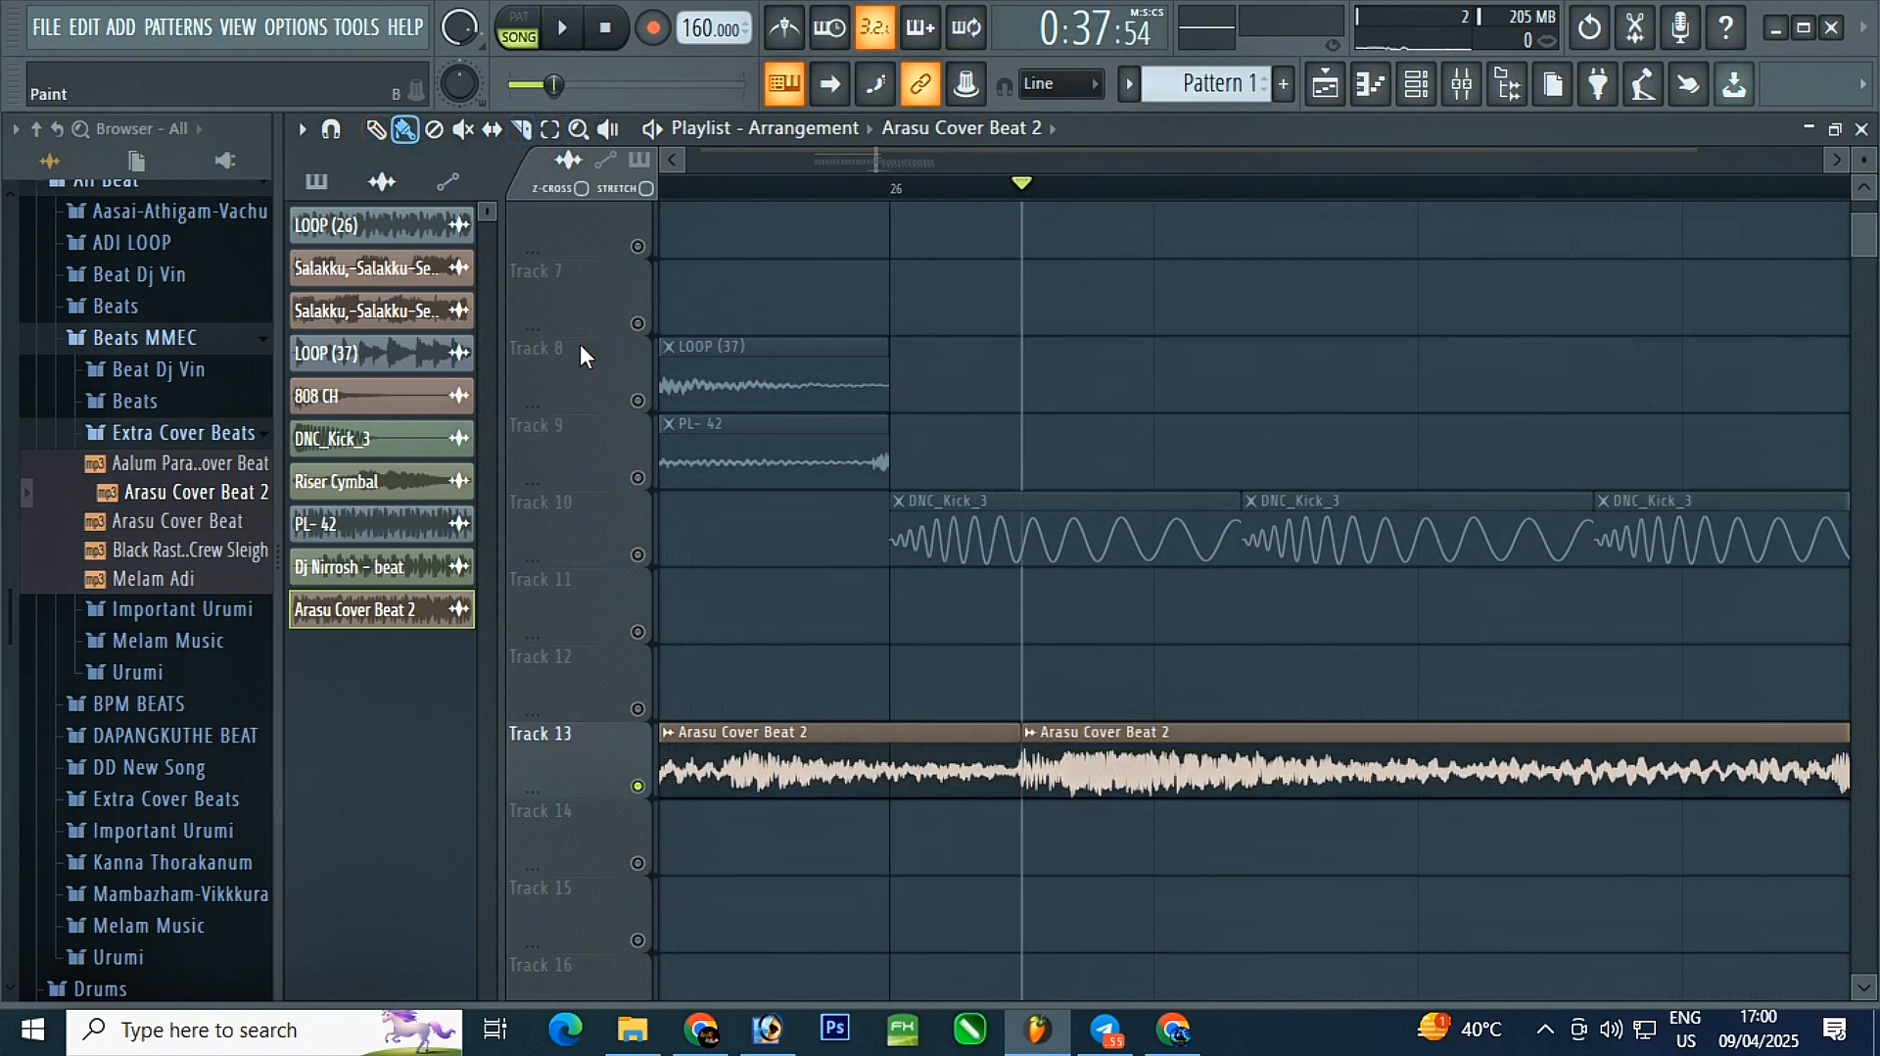
right_click(1114, 788)
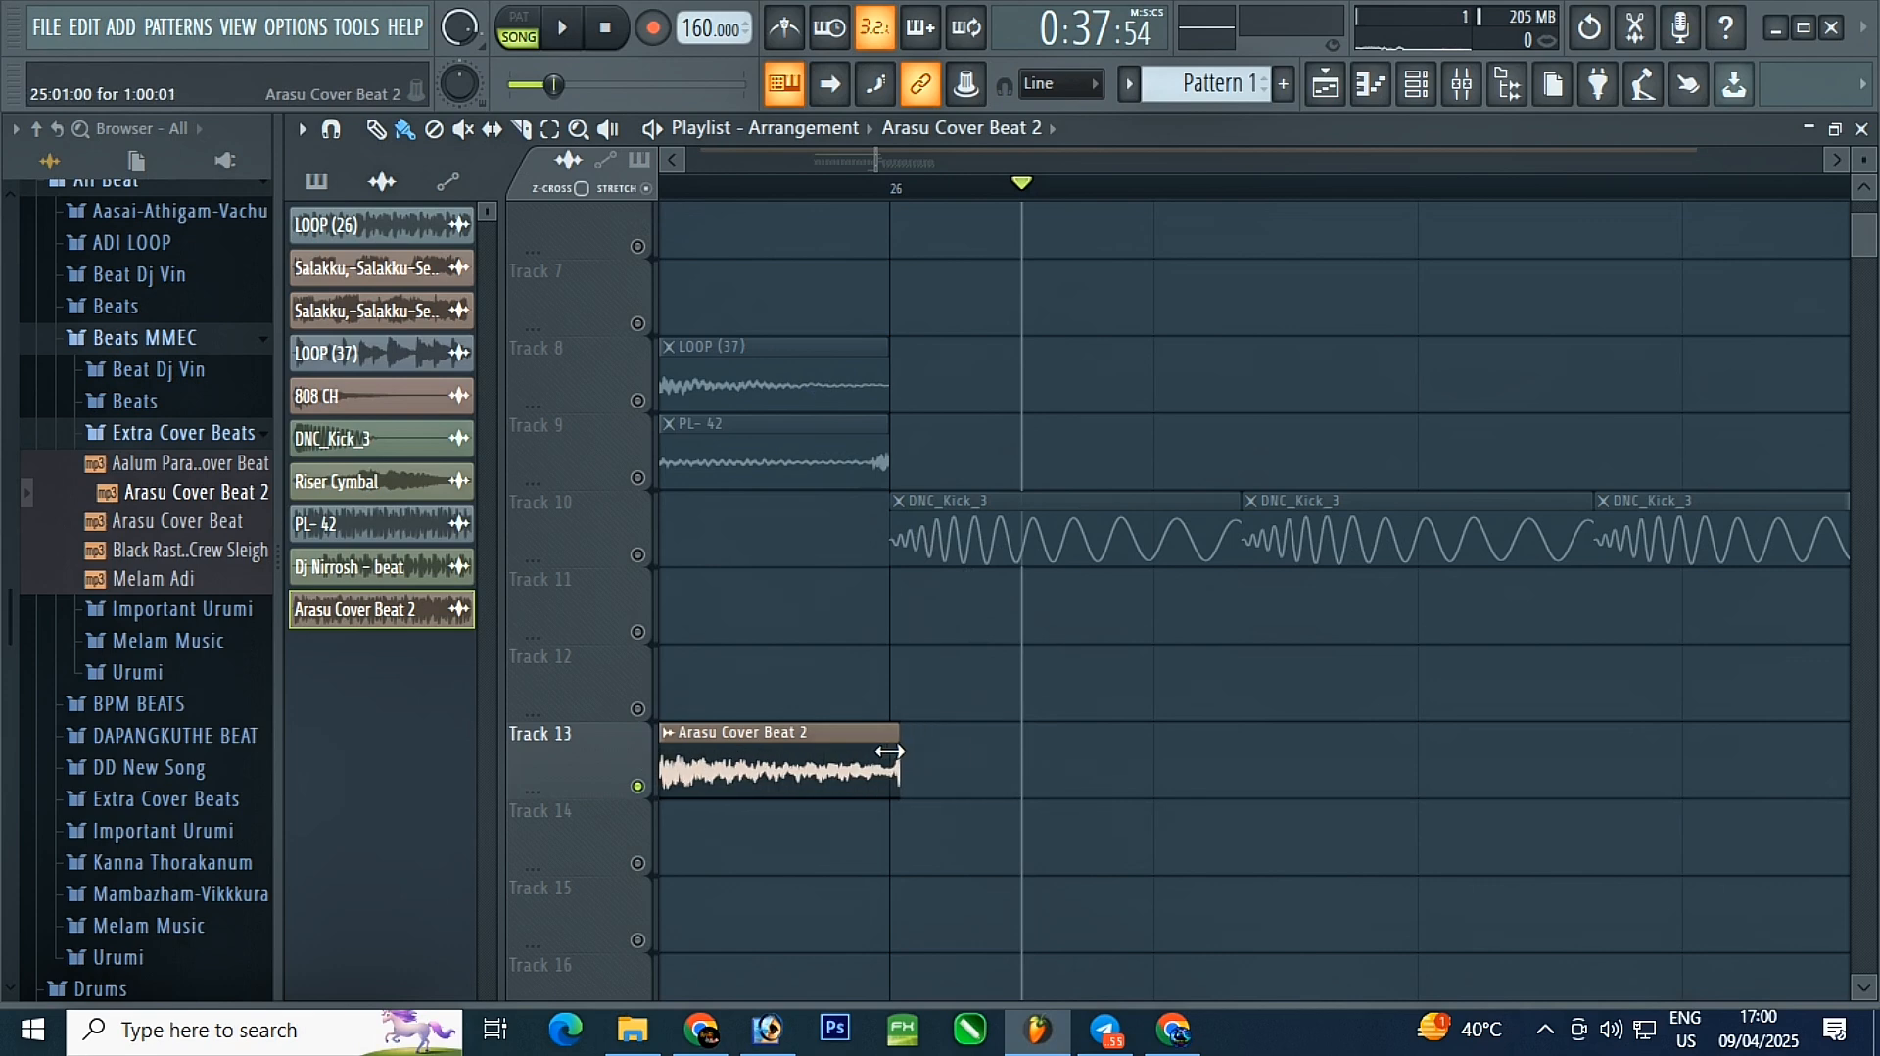
- Stretch the Arasu Cover Beat 2 clip to end exactly at bar 26, play it and slice it into two half-bar clips
scroll(996, 759, down, 3)
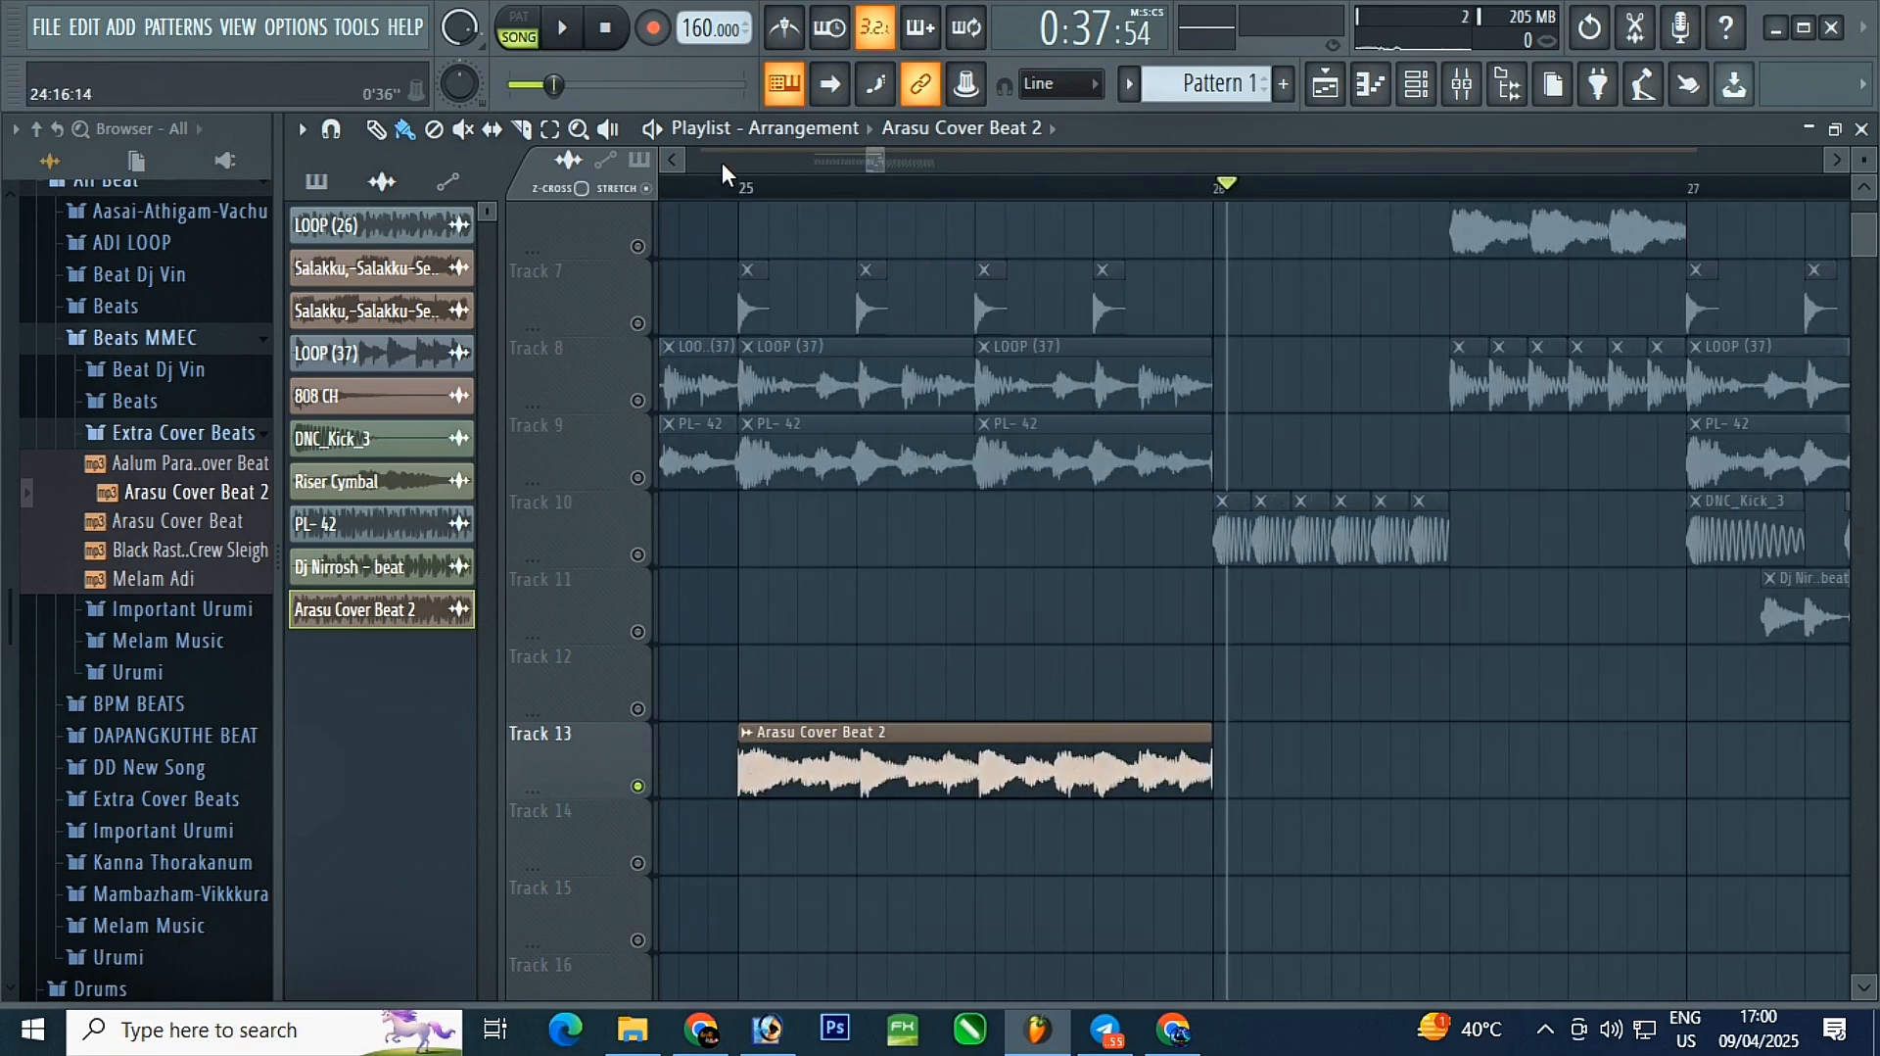
key(space)
key(space)
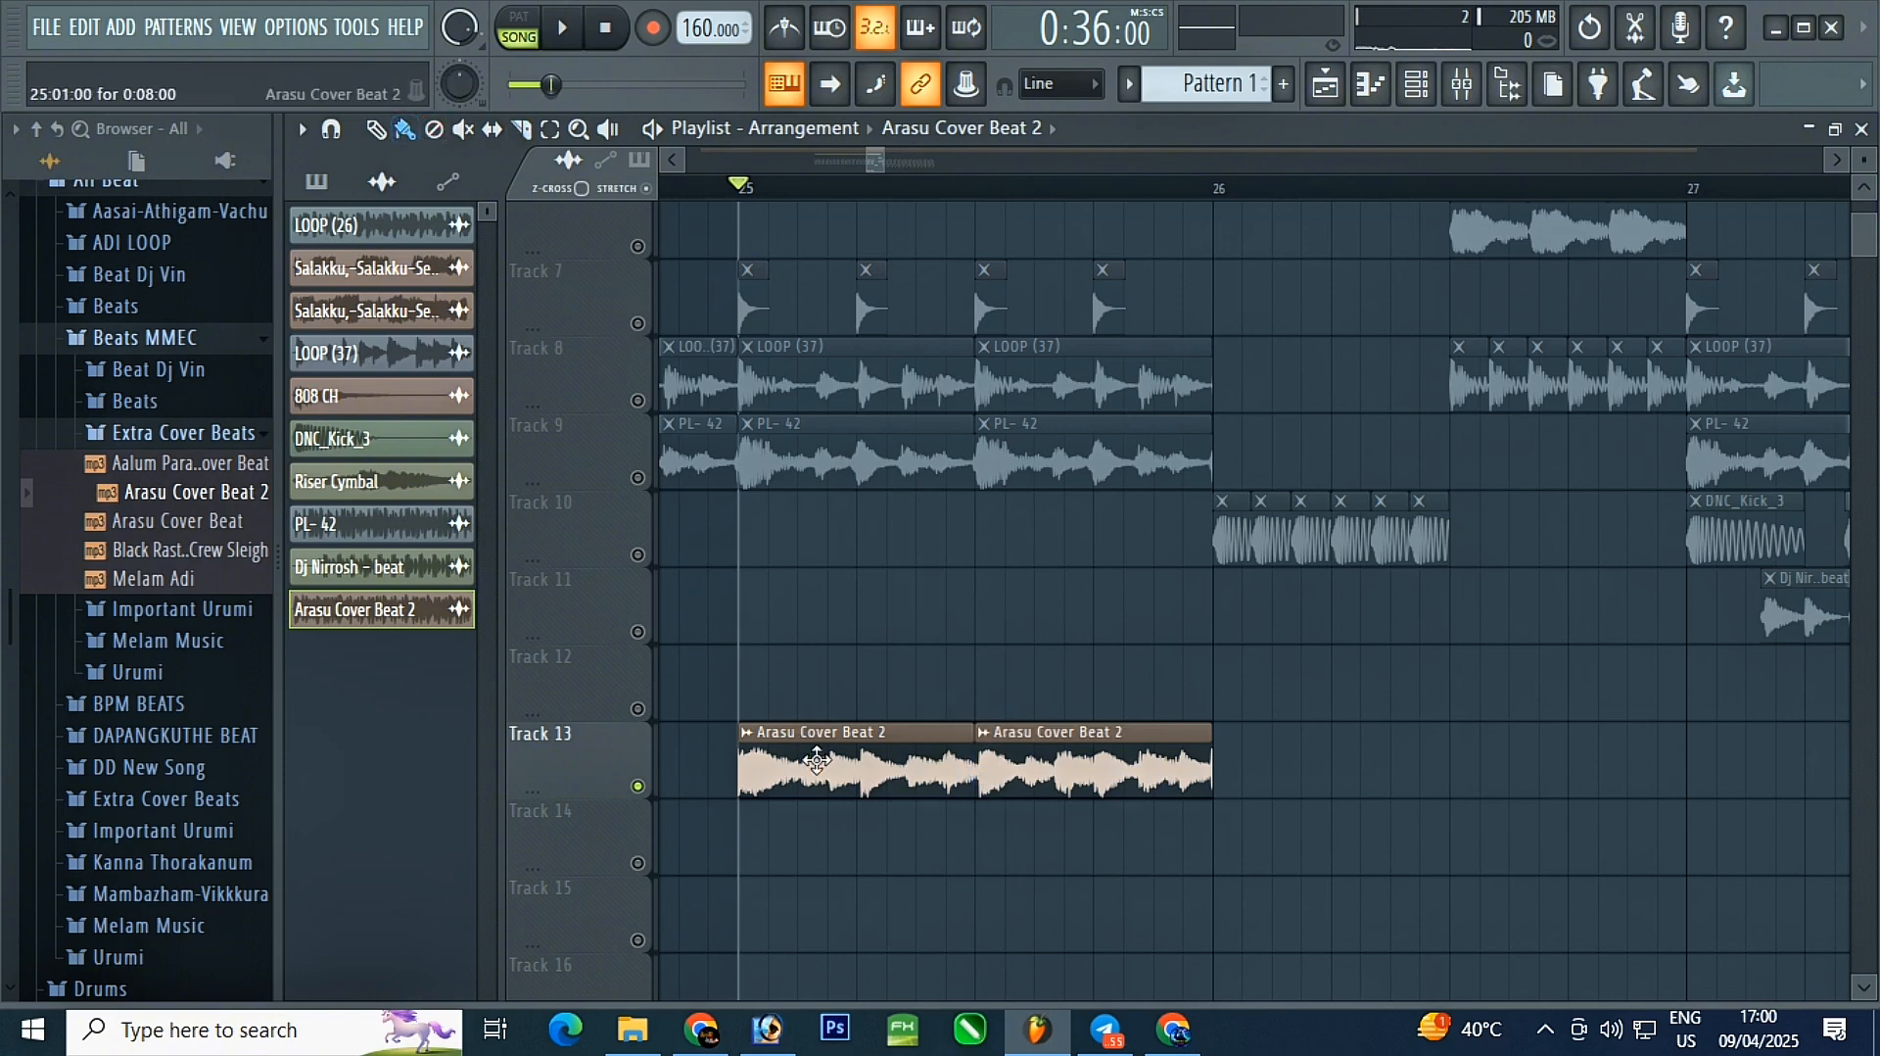
- Try filling bar 25 with two copies of the second half-bar Arasu Cover Beat 2 slice, and undo the cloning
drag(816, 760, 1033, 776)
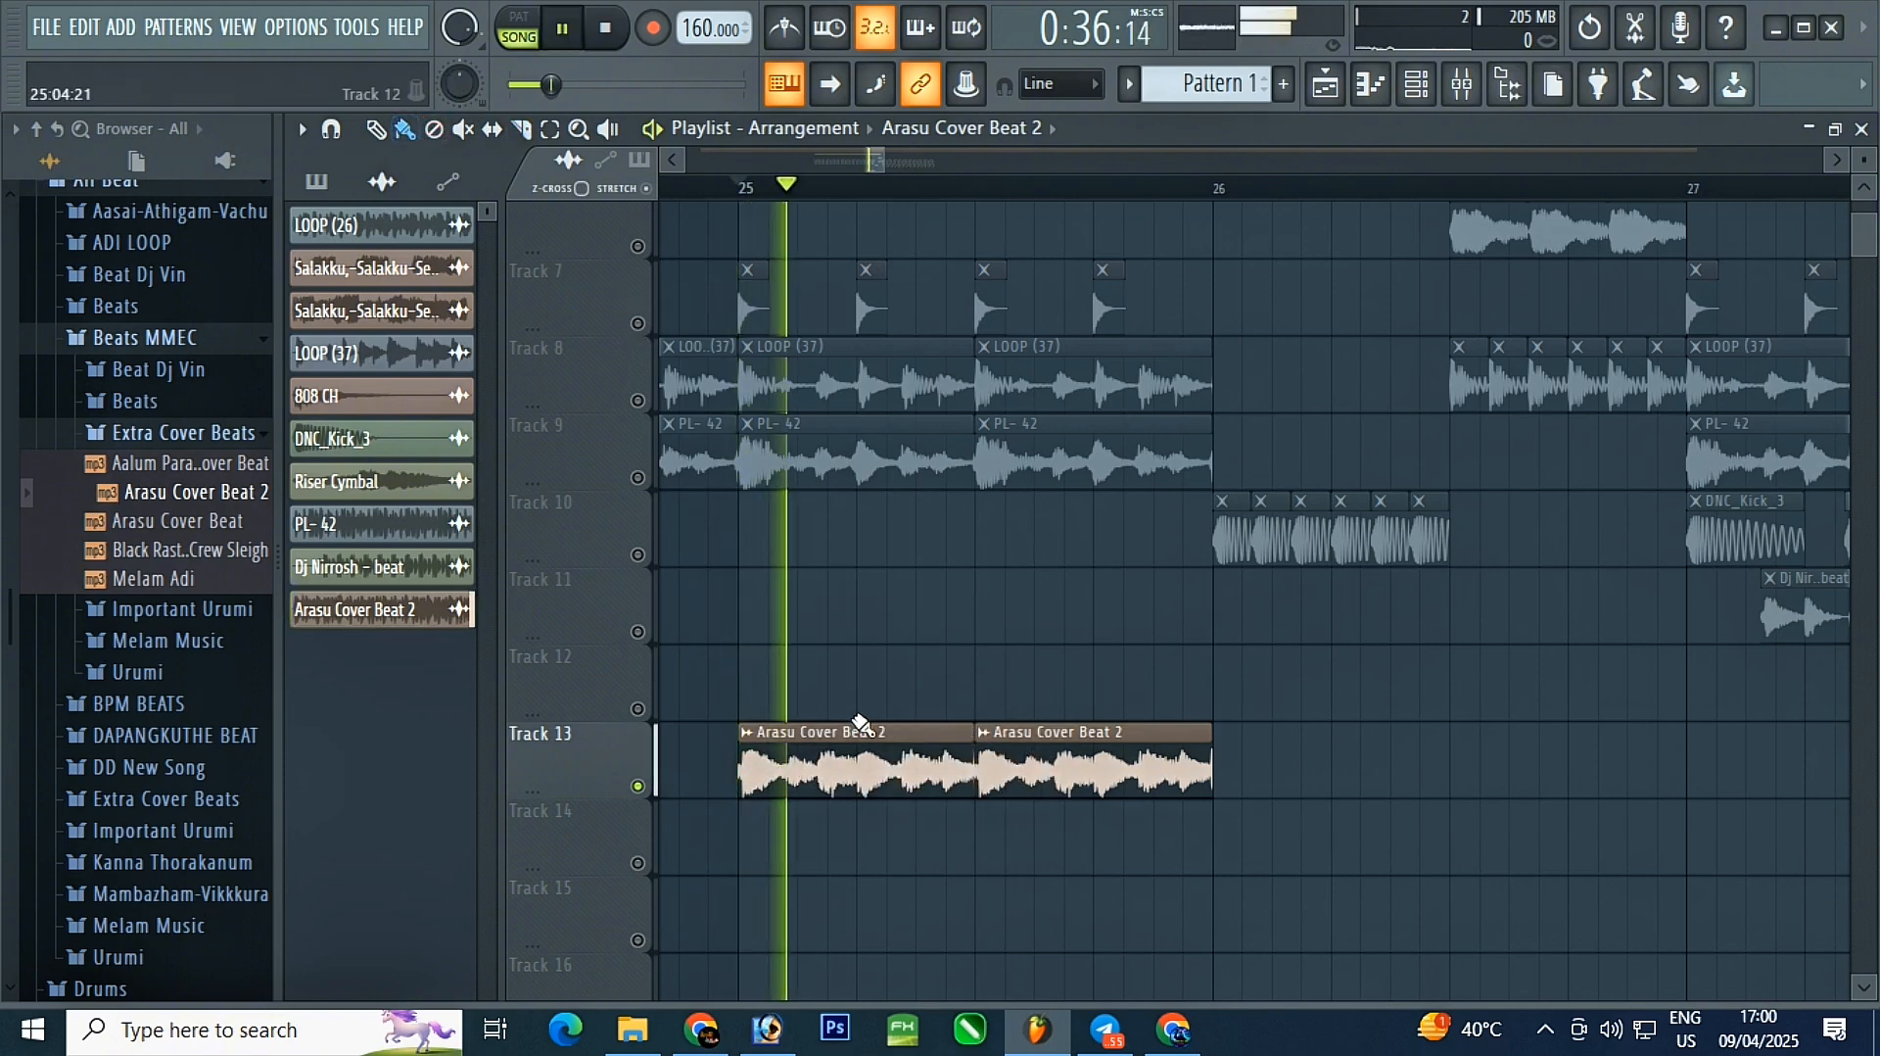
key(ctrl+z)
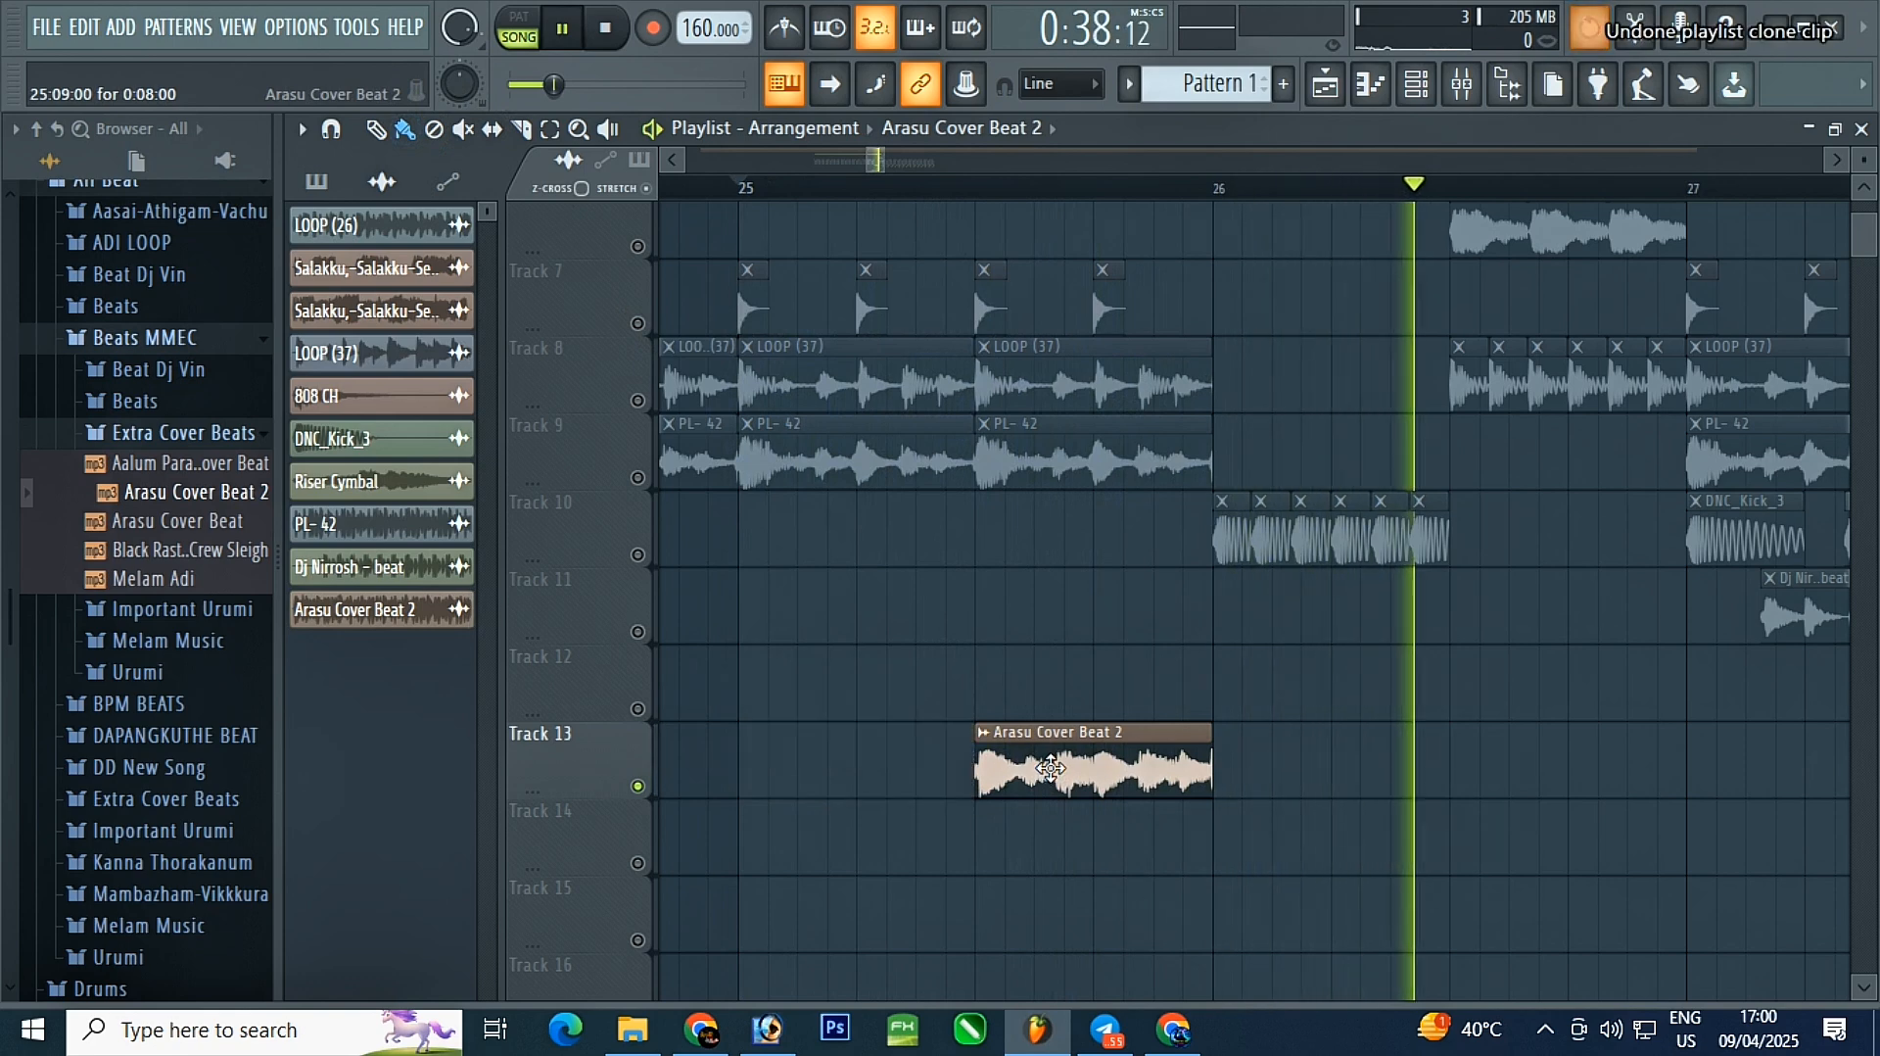
key(ctrl+z)
key(ctrl+z)
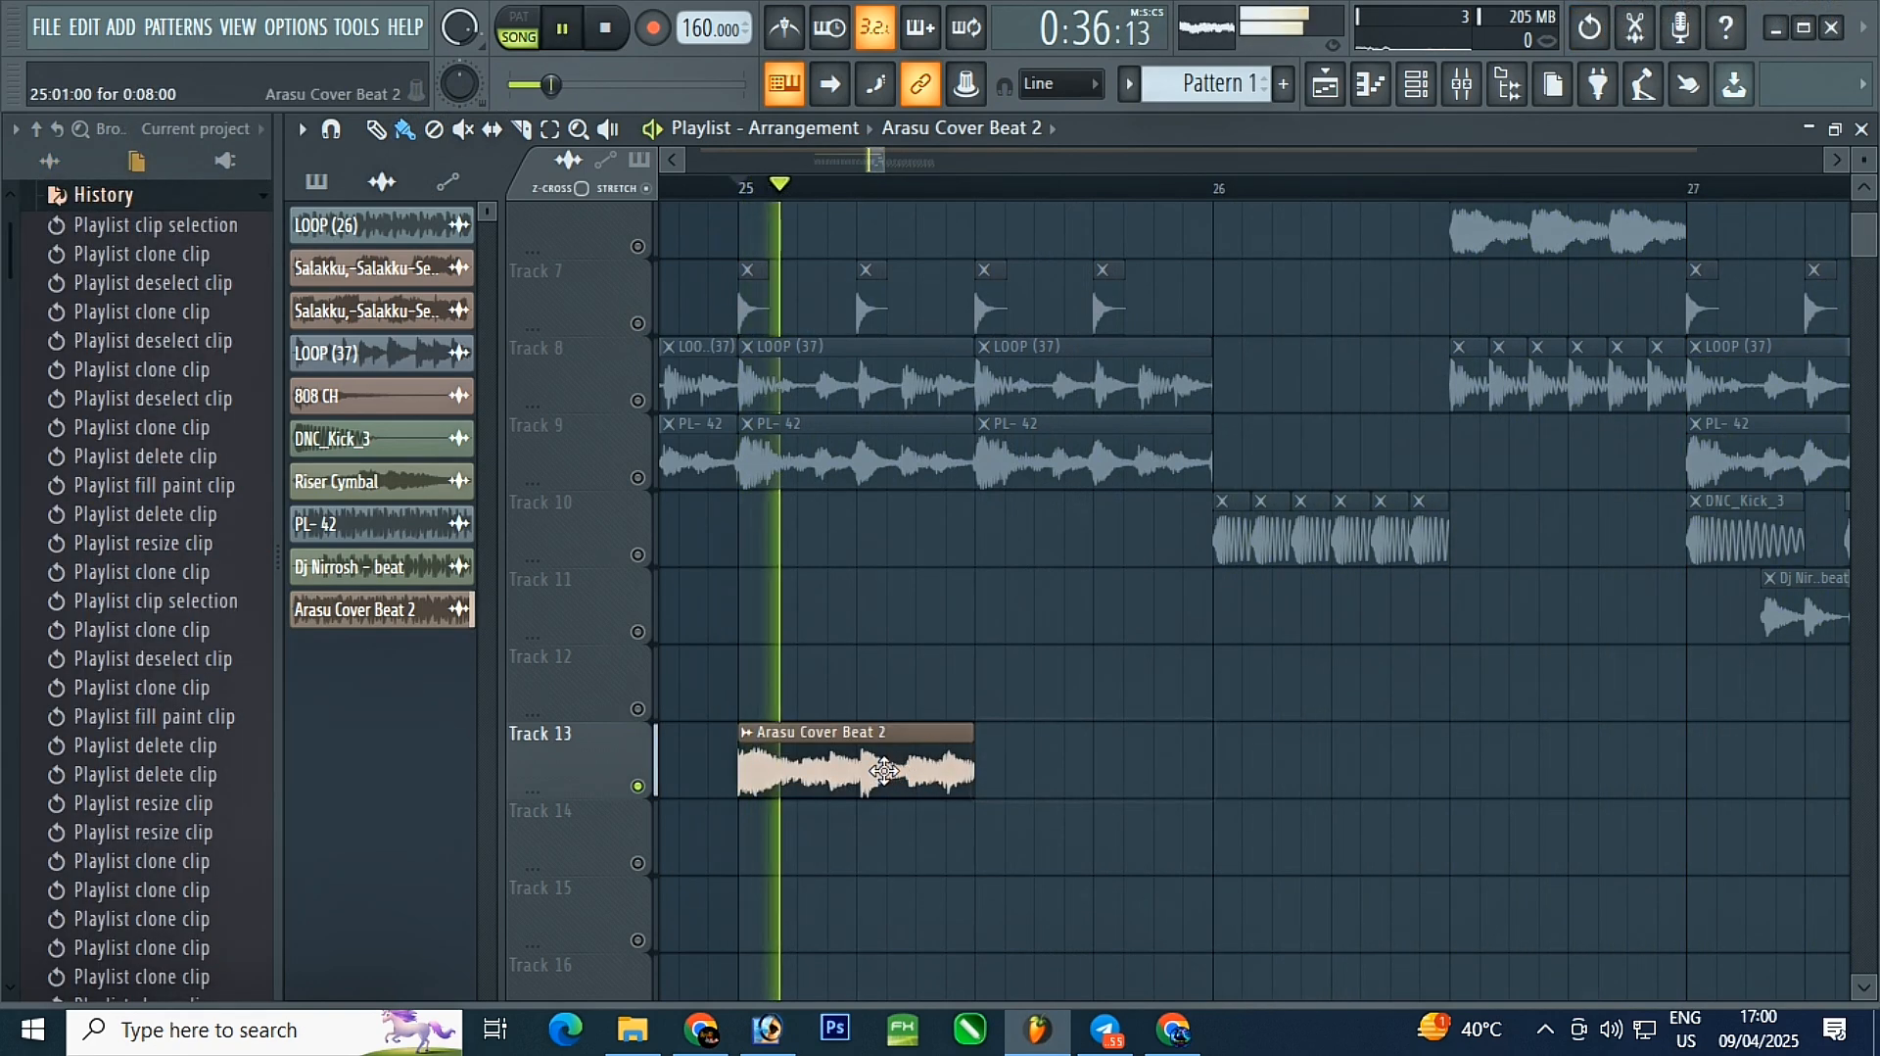
- Duplicate the first half-bar Arasu Cover Beat 2 slice and place the copies on Track 12 starting at bar 27
key(ctrl+b)
scroll(764, 803, down, 5)
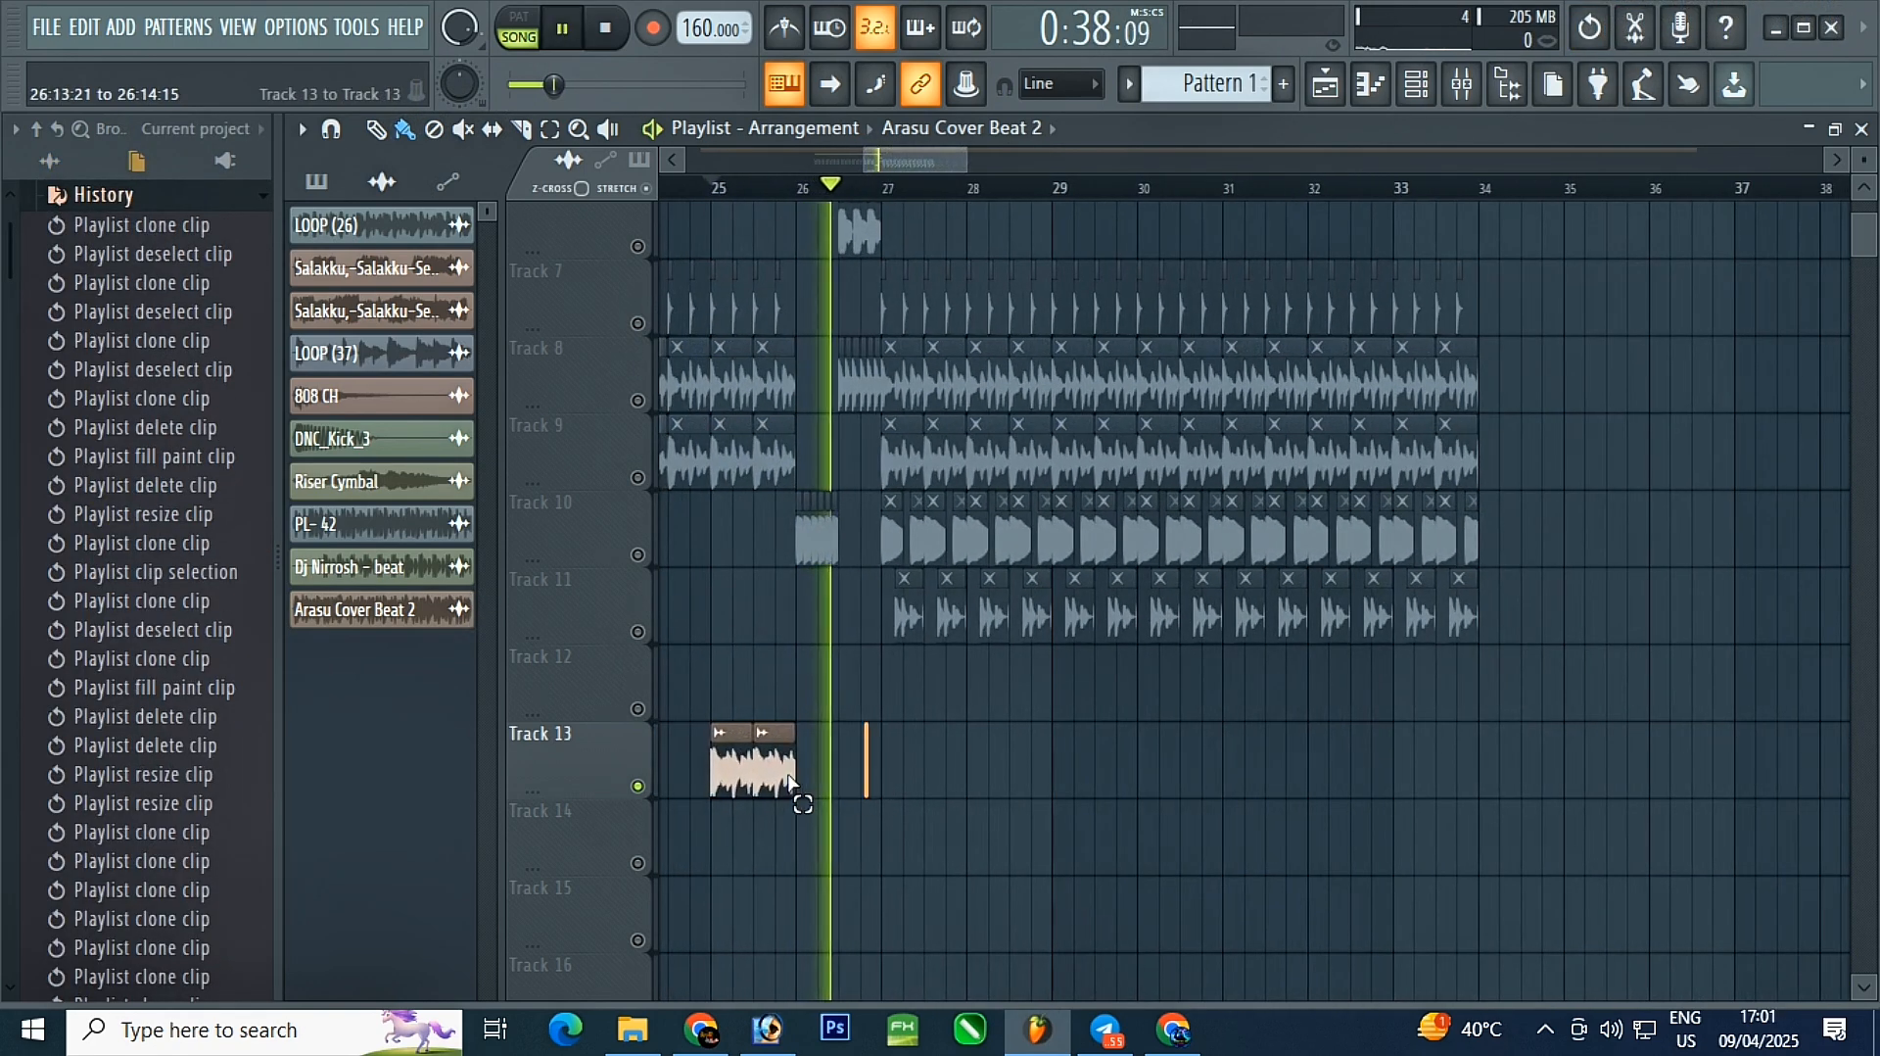
drag(790, 781, 986, 692)
drag(884, 648, 1069, 705)
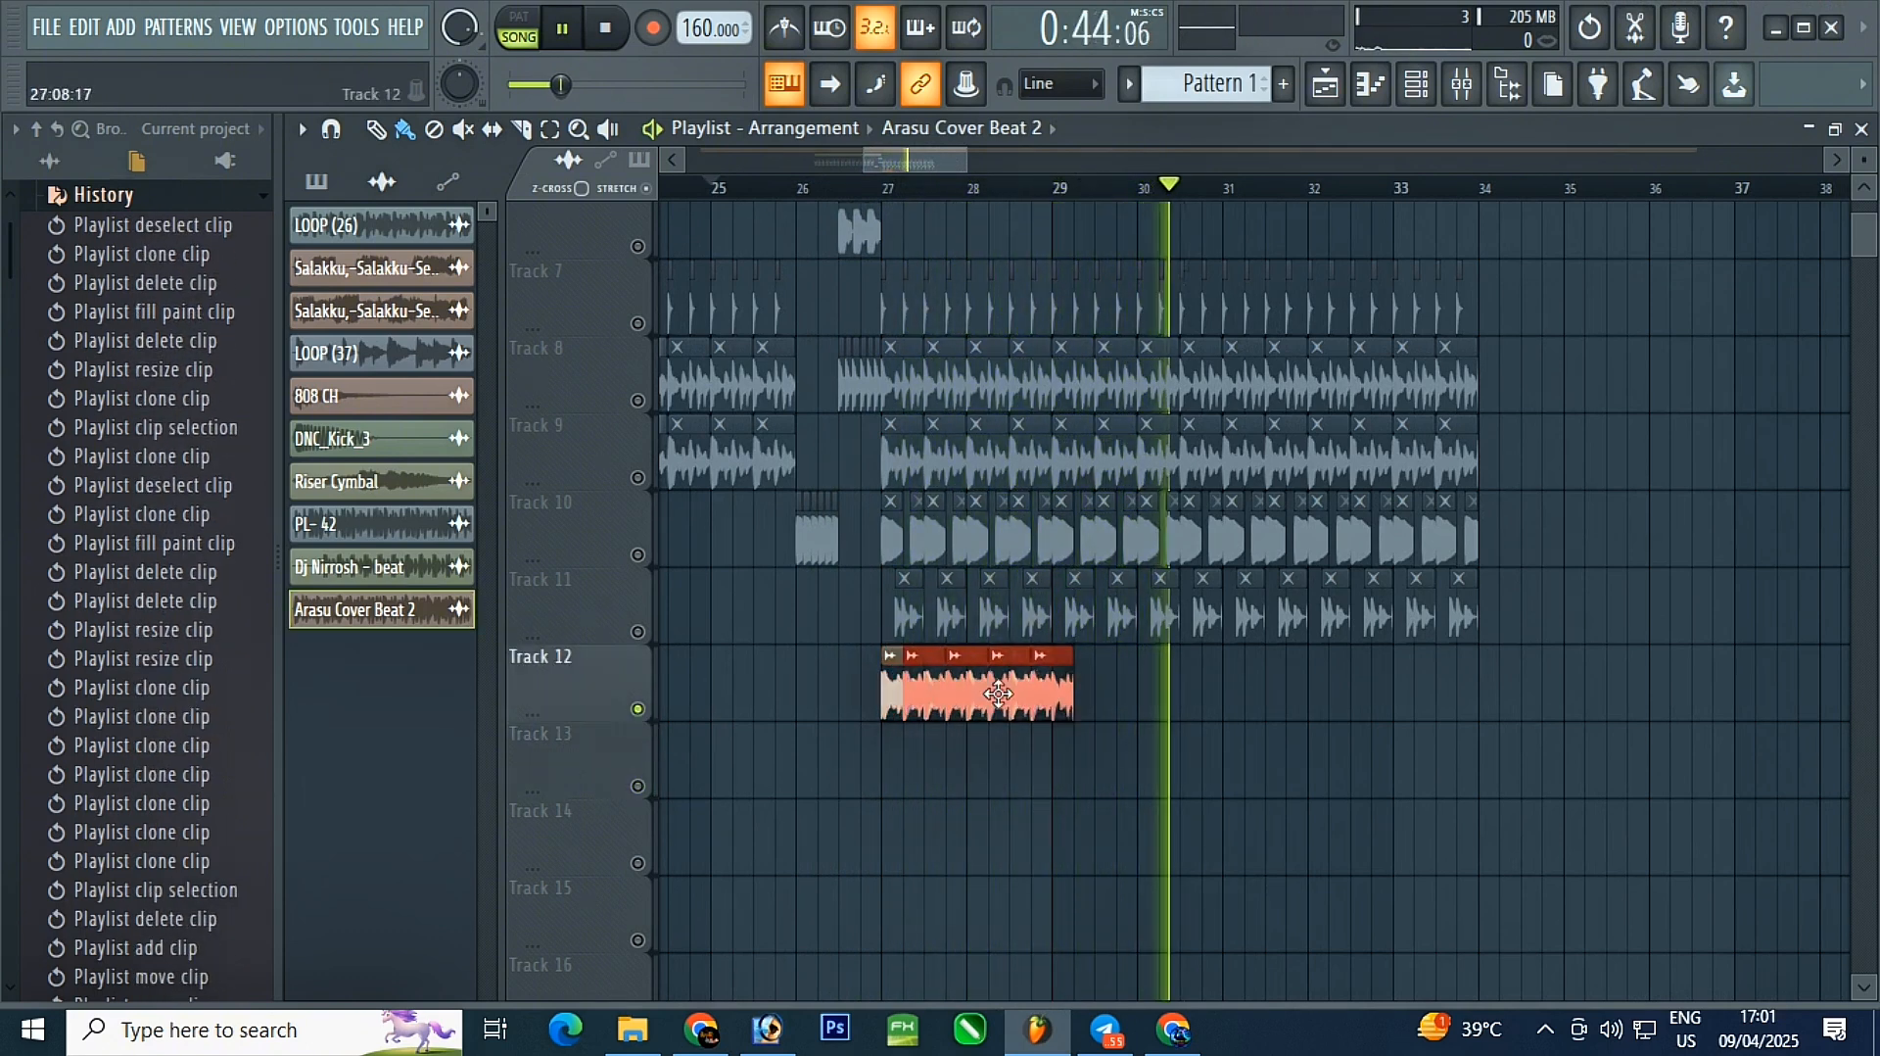
- Repeat the Arasu Cover Beat 2 clips along Track 12 up to bar 34 and delete the copies extending past it
key(ctrl+b)
mouse_move(1230, 702)
mouse_down()
mouse_move(1311, 703)
mouse_move(840, 709)
mouse_up()
key(ctrl+z)
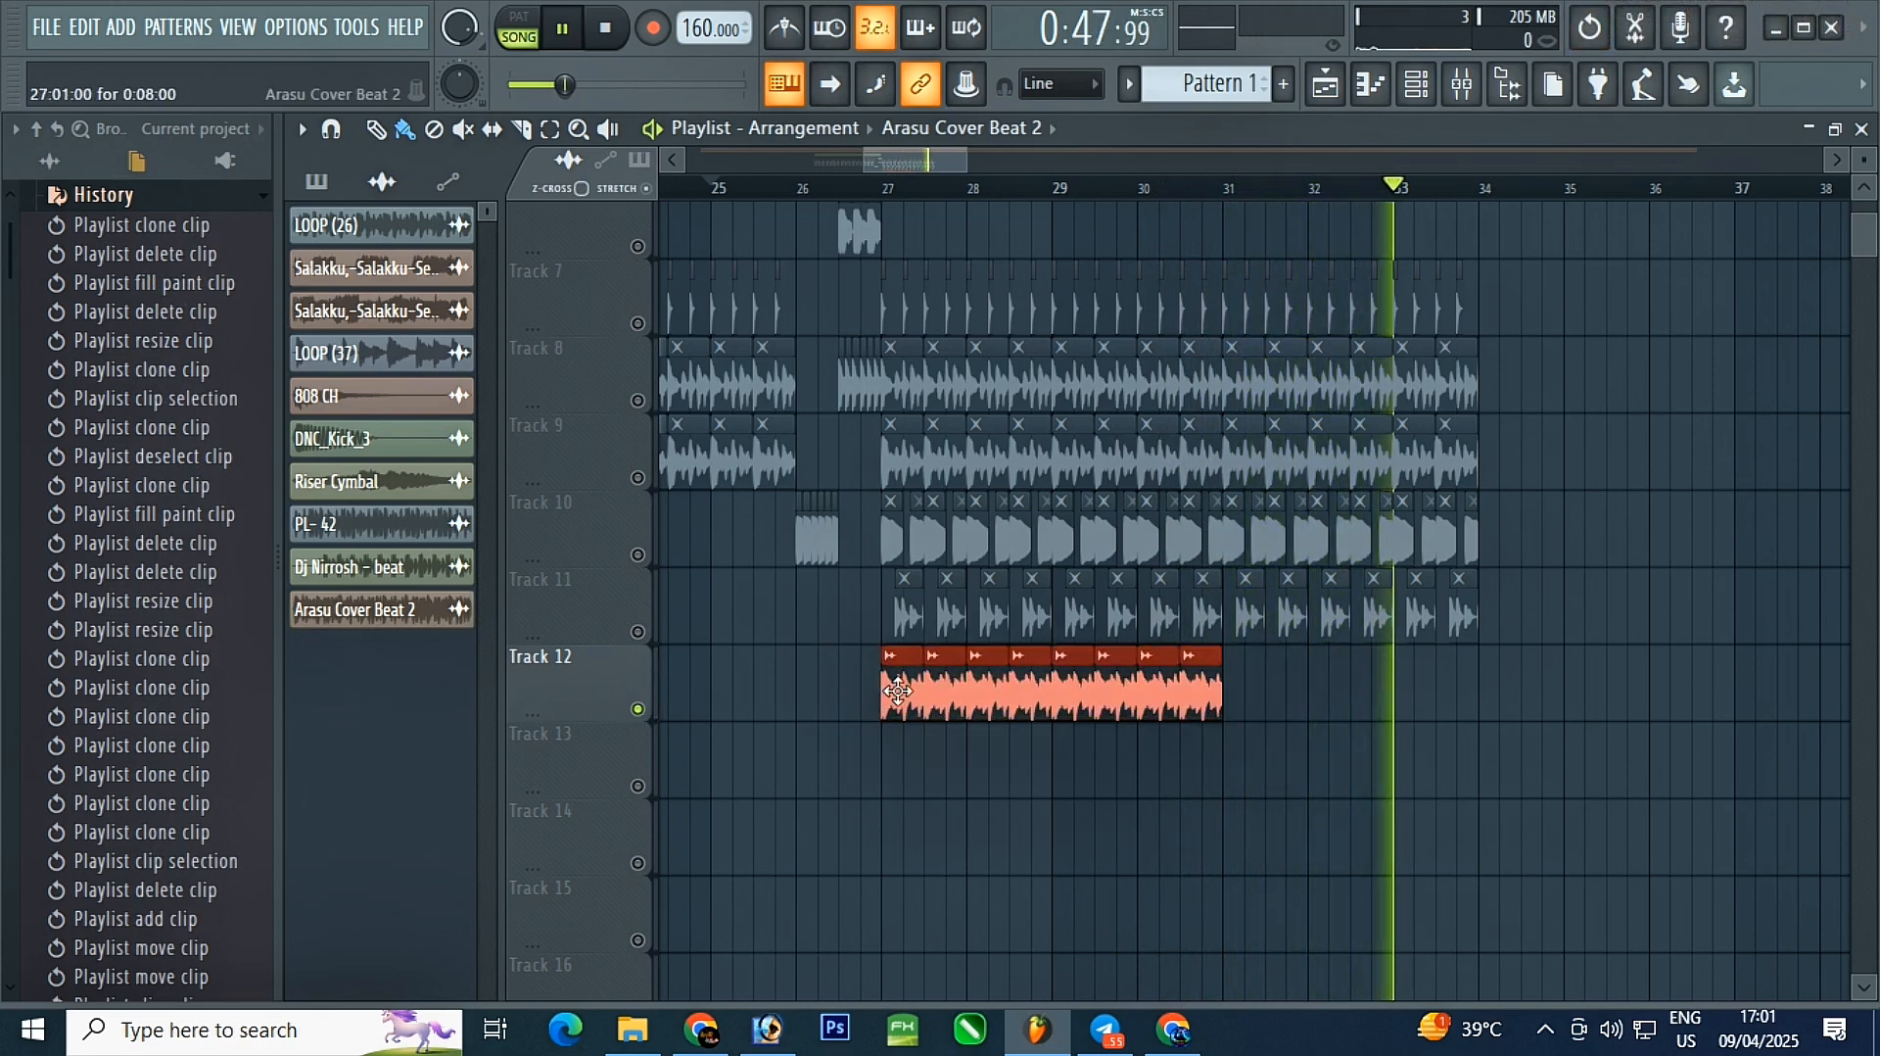
click(1299, 698)
drag(1298, 697, 1235, 698)
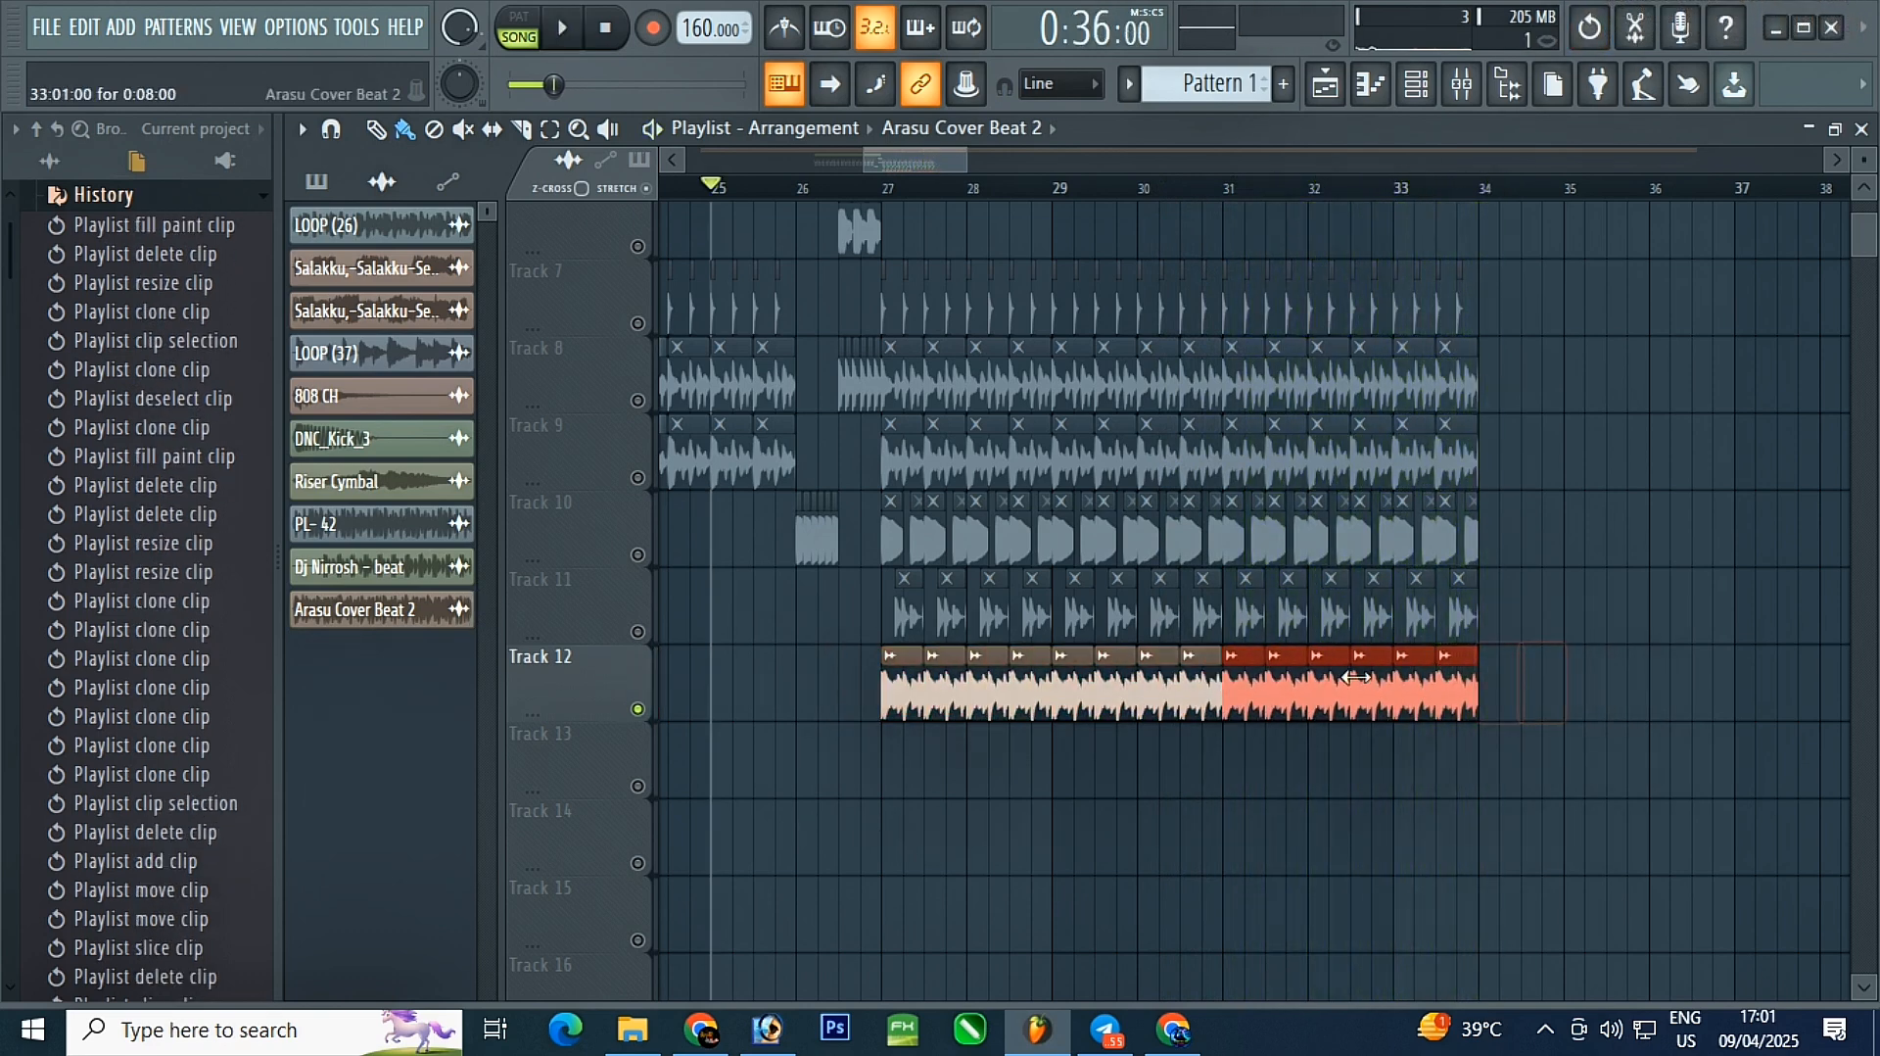
- Set the Arasu Cover Beat 2 channel volume to 31% (-19.2dB), unsolo Track 12 and listen to the full mix
double_click(1077, 685)
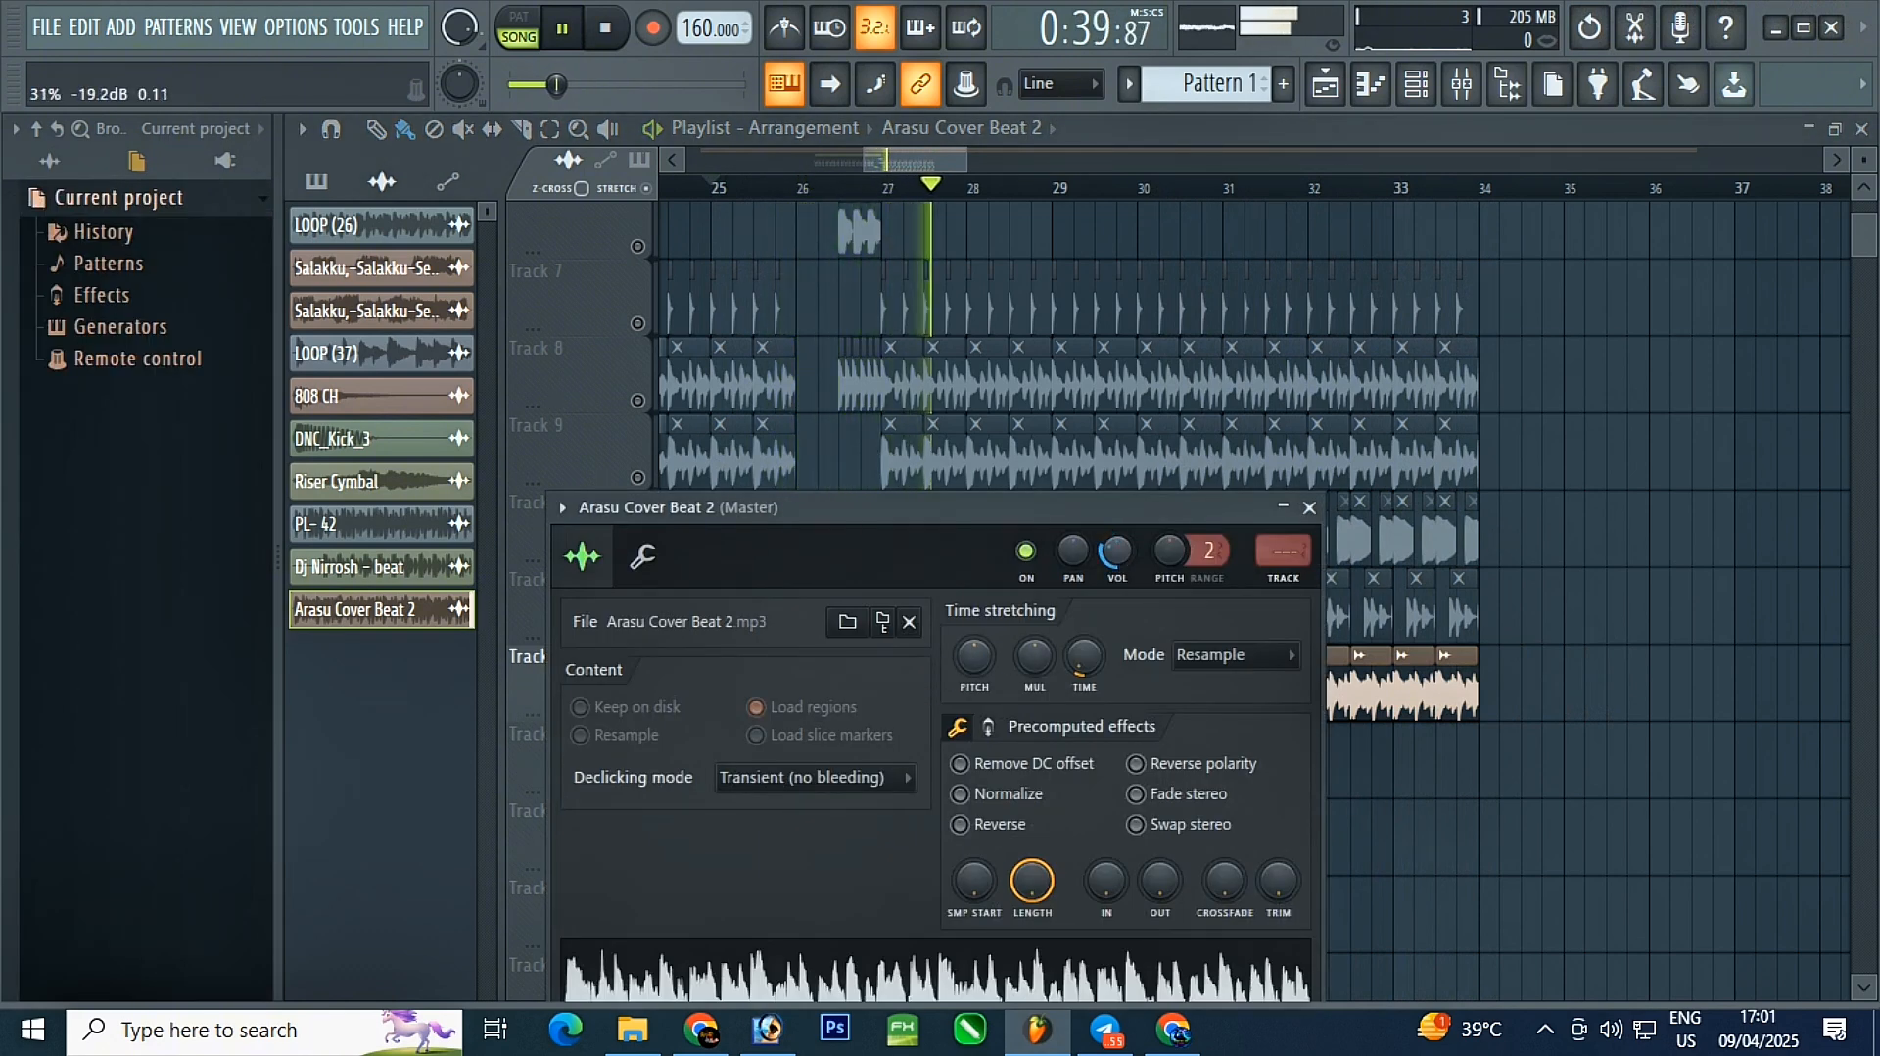
click(1310, 507)
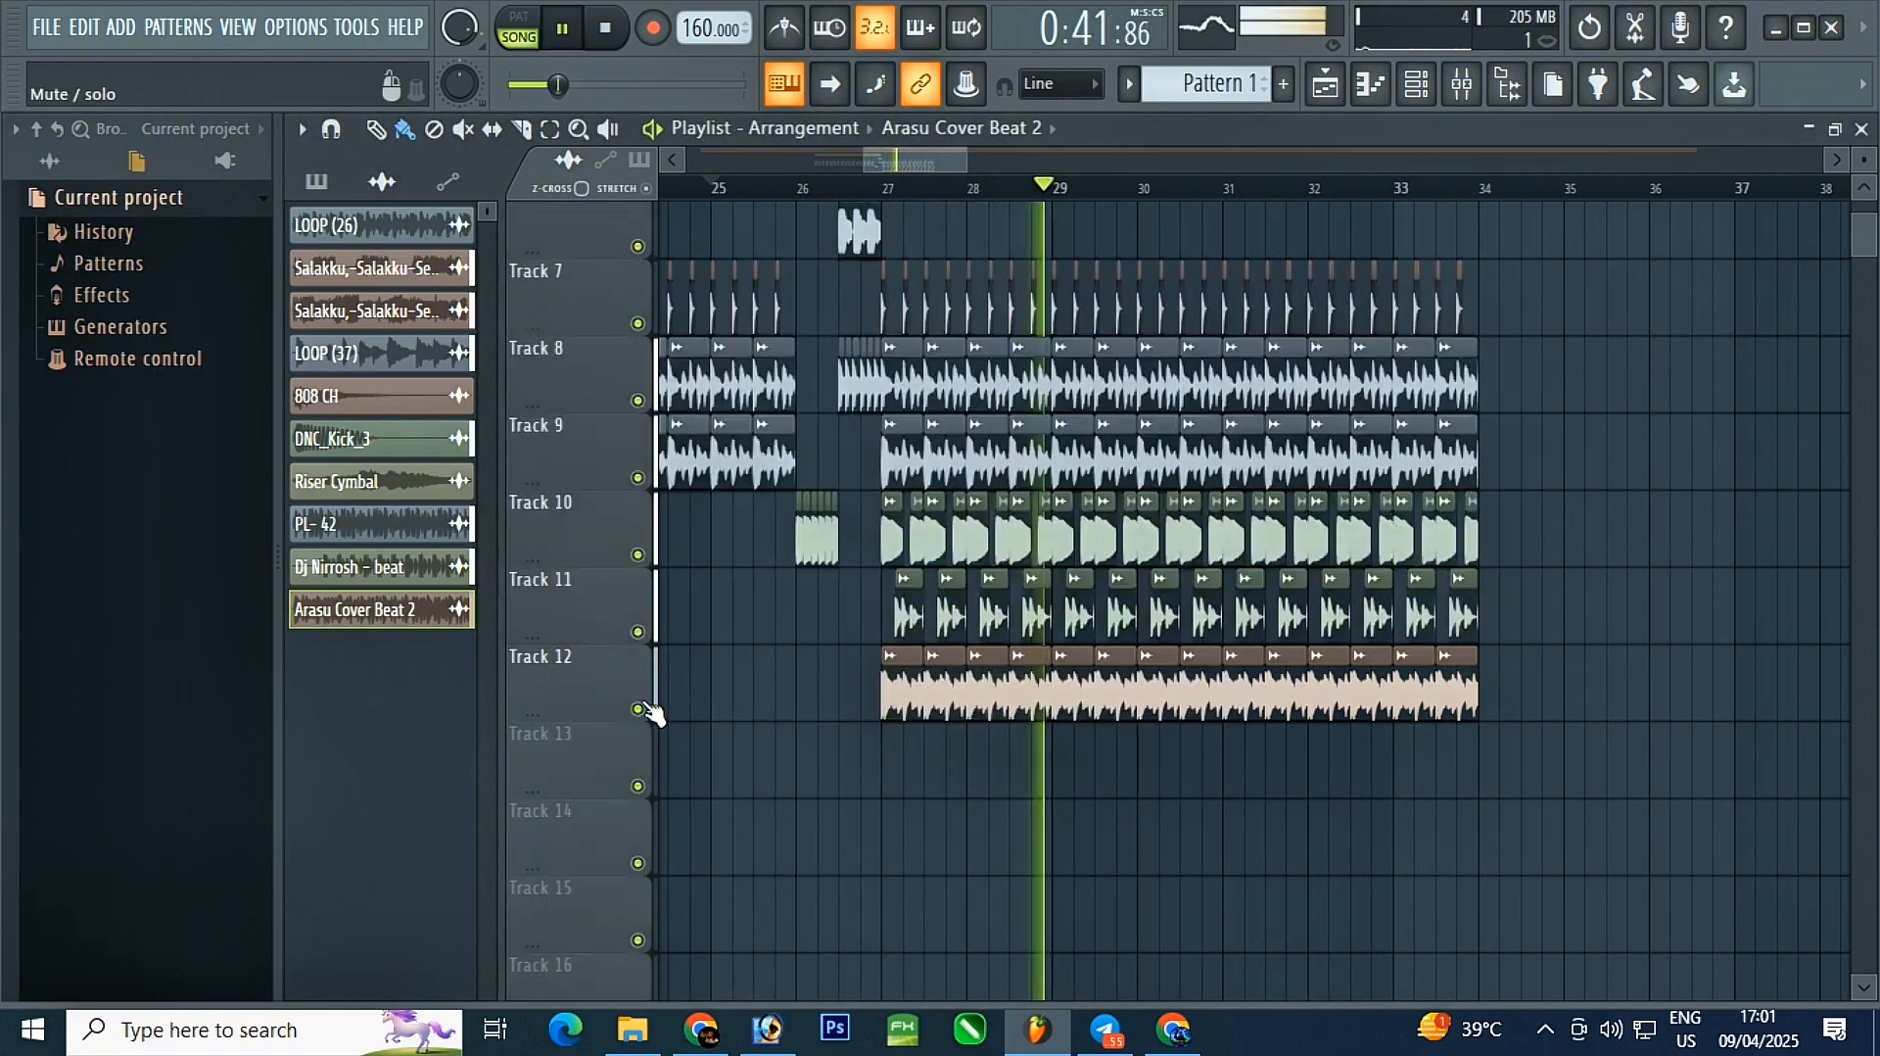
scroll(1159, 741, up, 3)
scroll(1161, 742, down, 3)
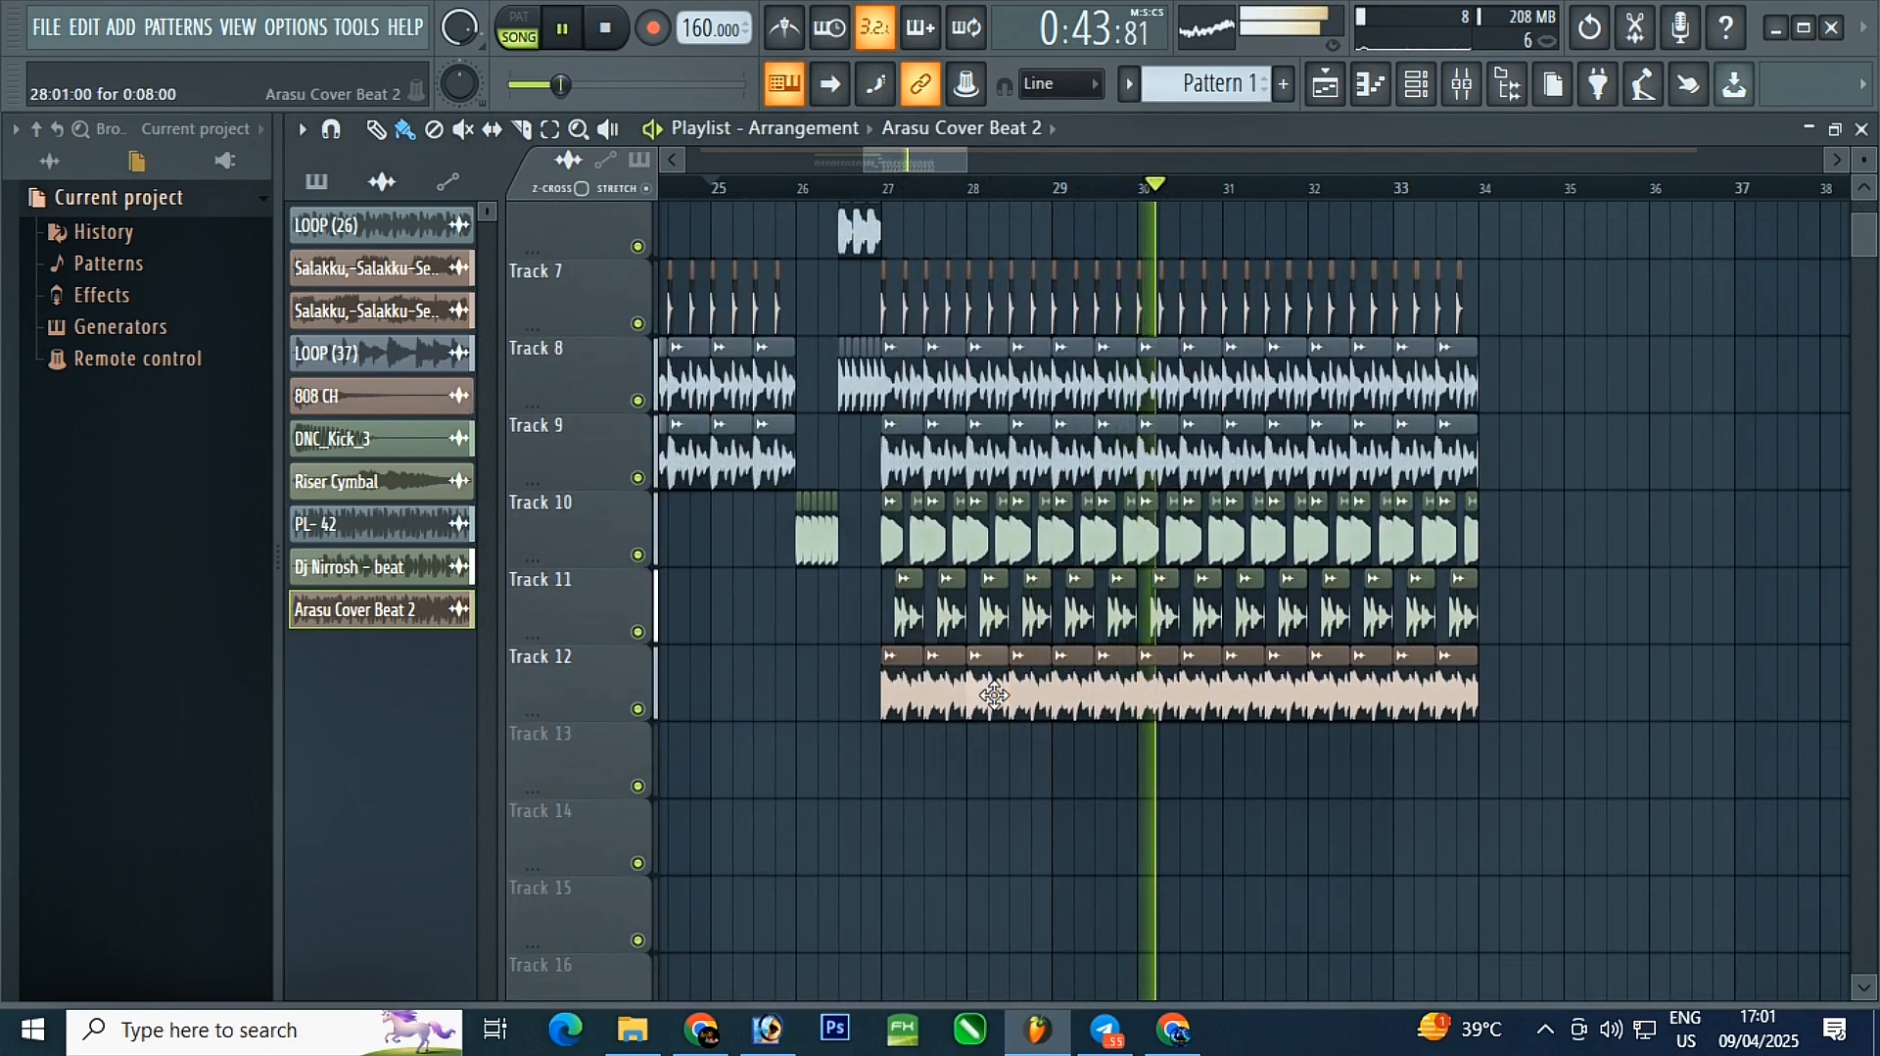
- Set the Arasu Cover Beat 2 channel volume to 23% (-22.8dB), then solo Track 12 and play it
double_click(1116, 686)
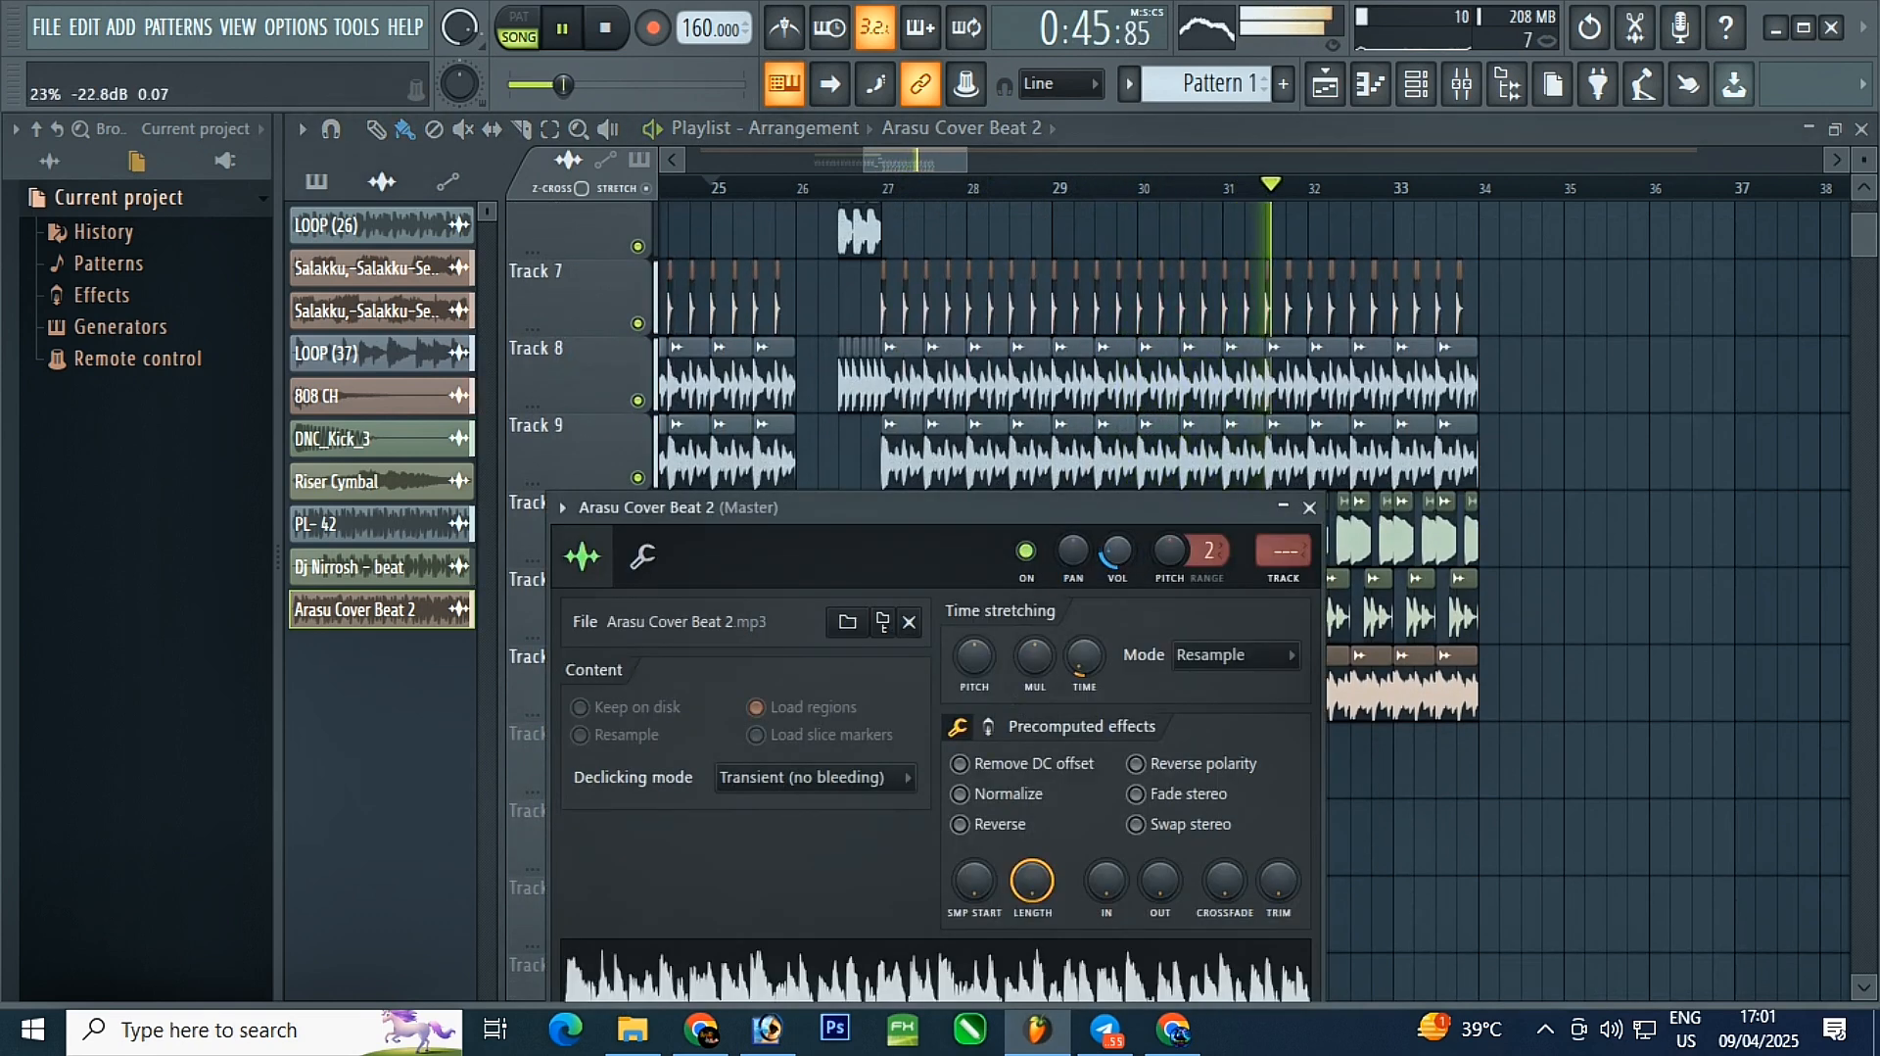
click(1309, 508)
key(space)
ctrl+click(637, 709)
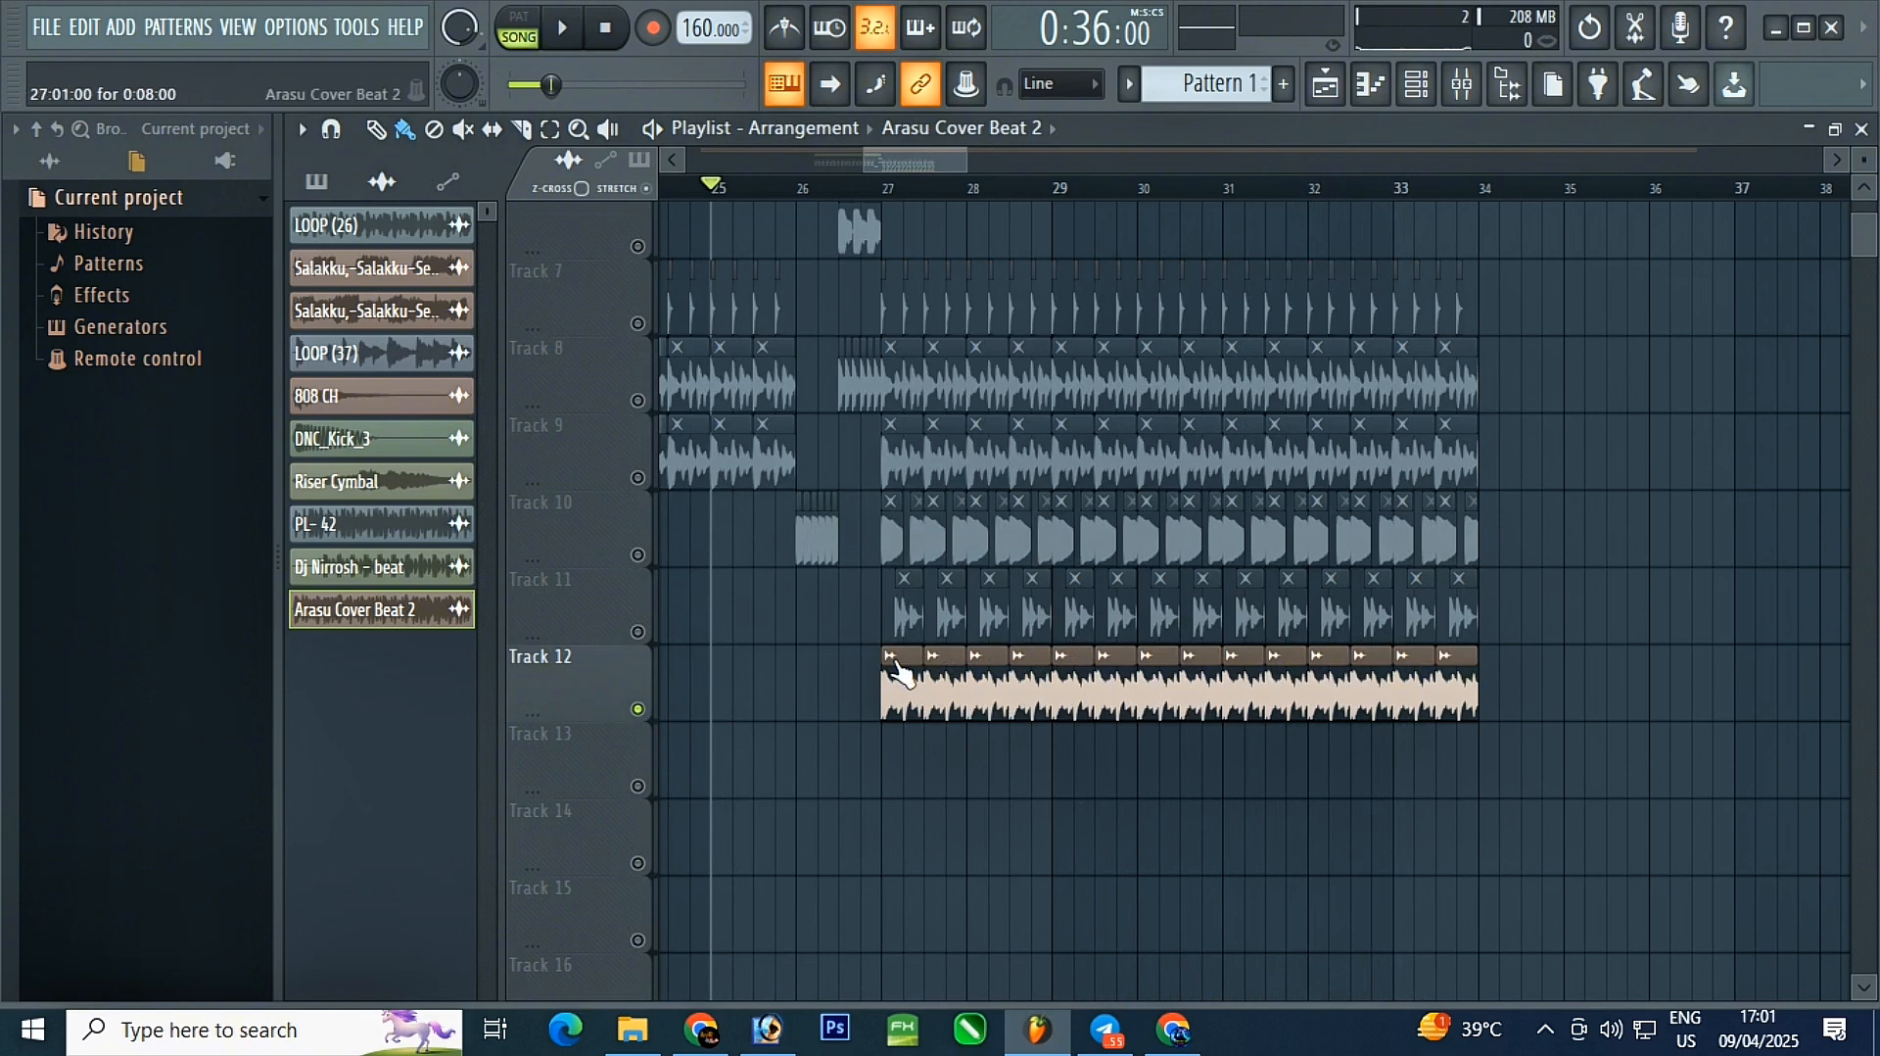
key(space)
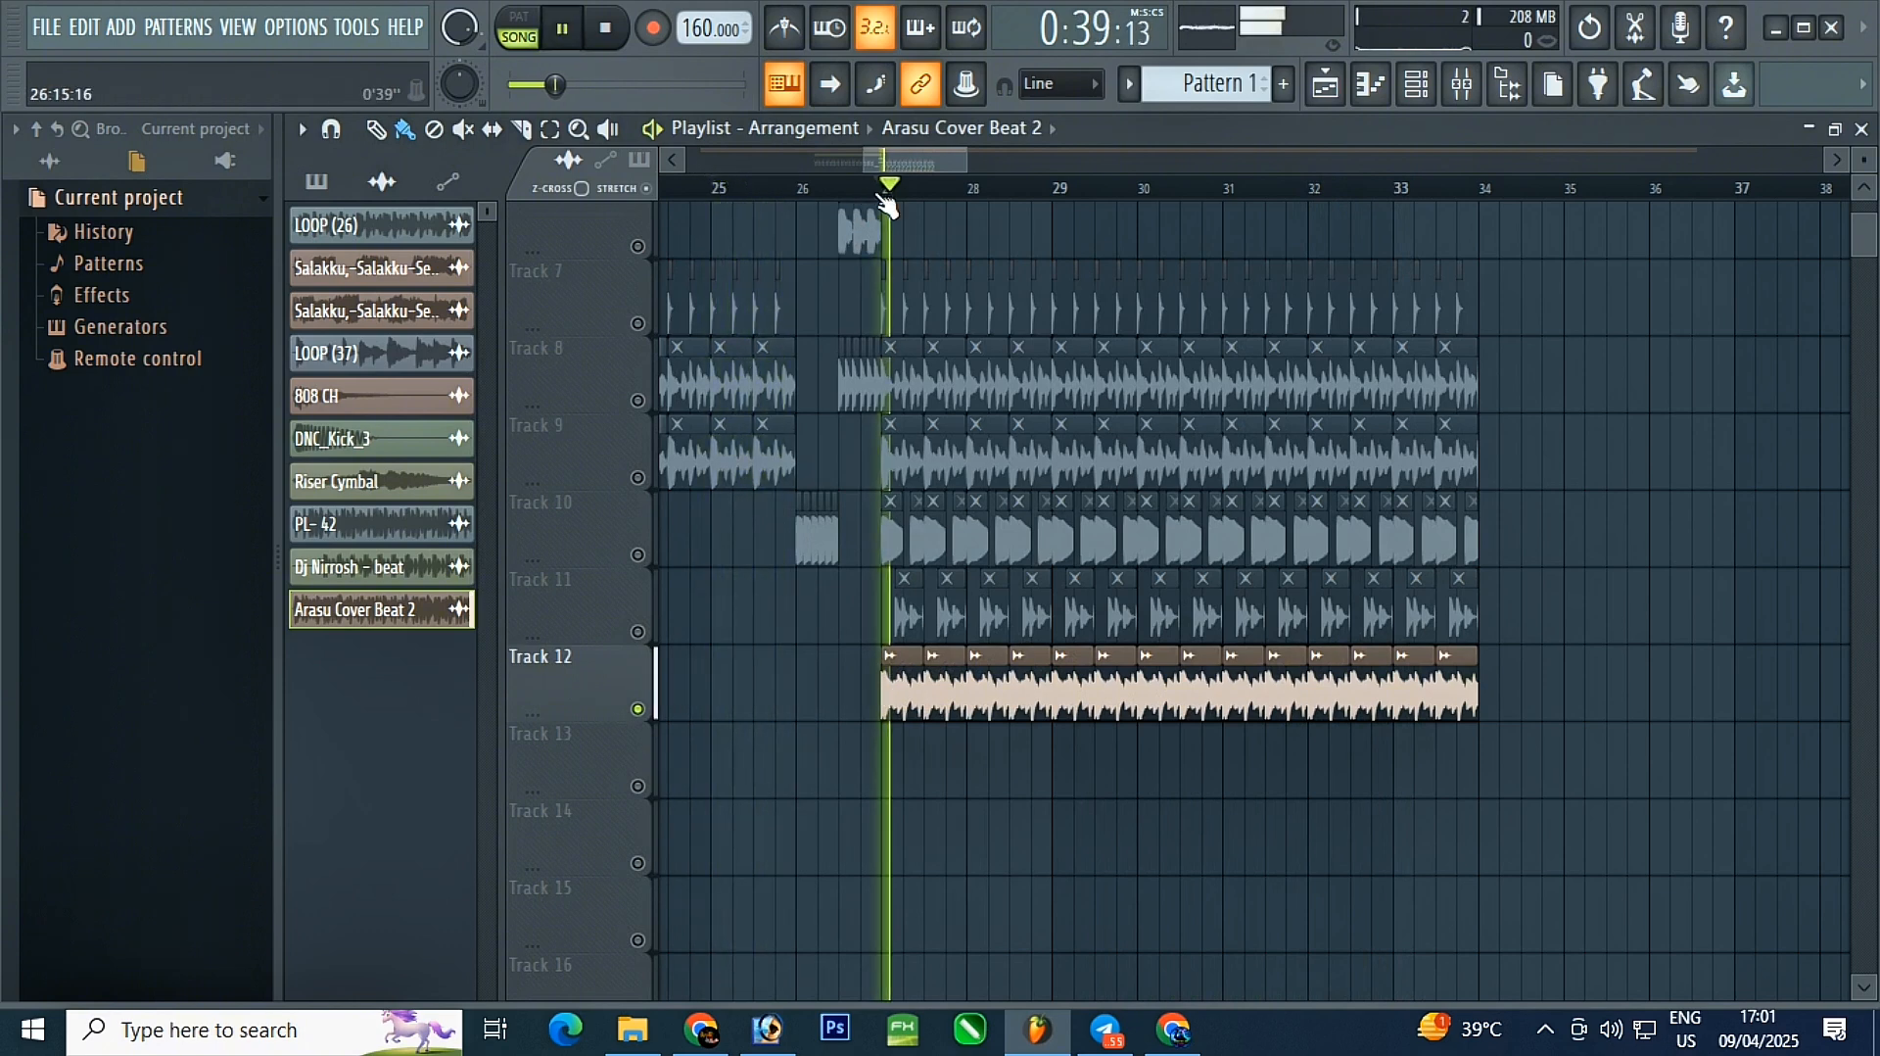
- Route the Arasu Cover Beat 2 channel to mixer track 6 and load Fruity parametric EQ 2 in its first effect slot
double_click(893, 701)
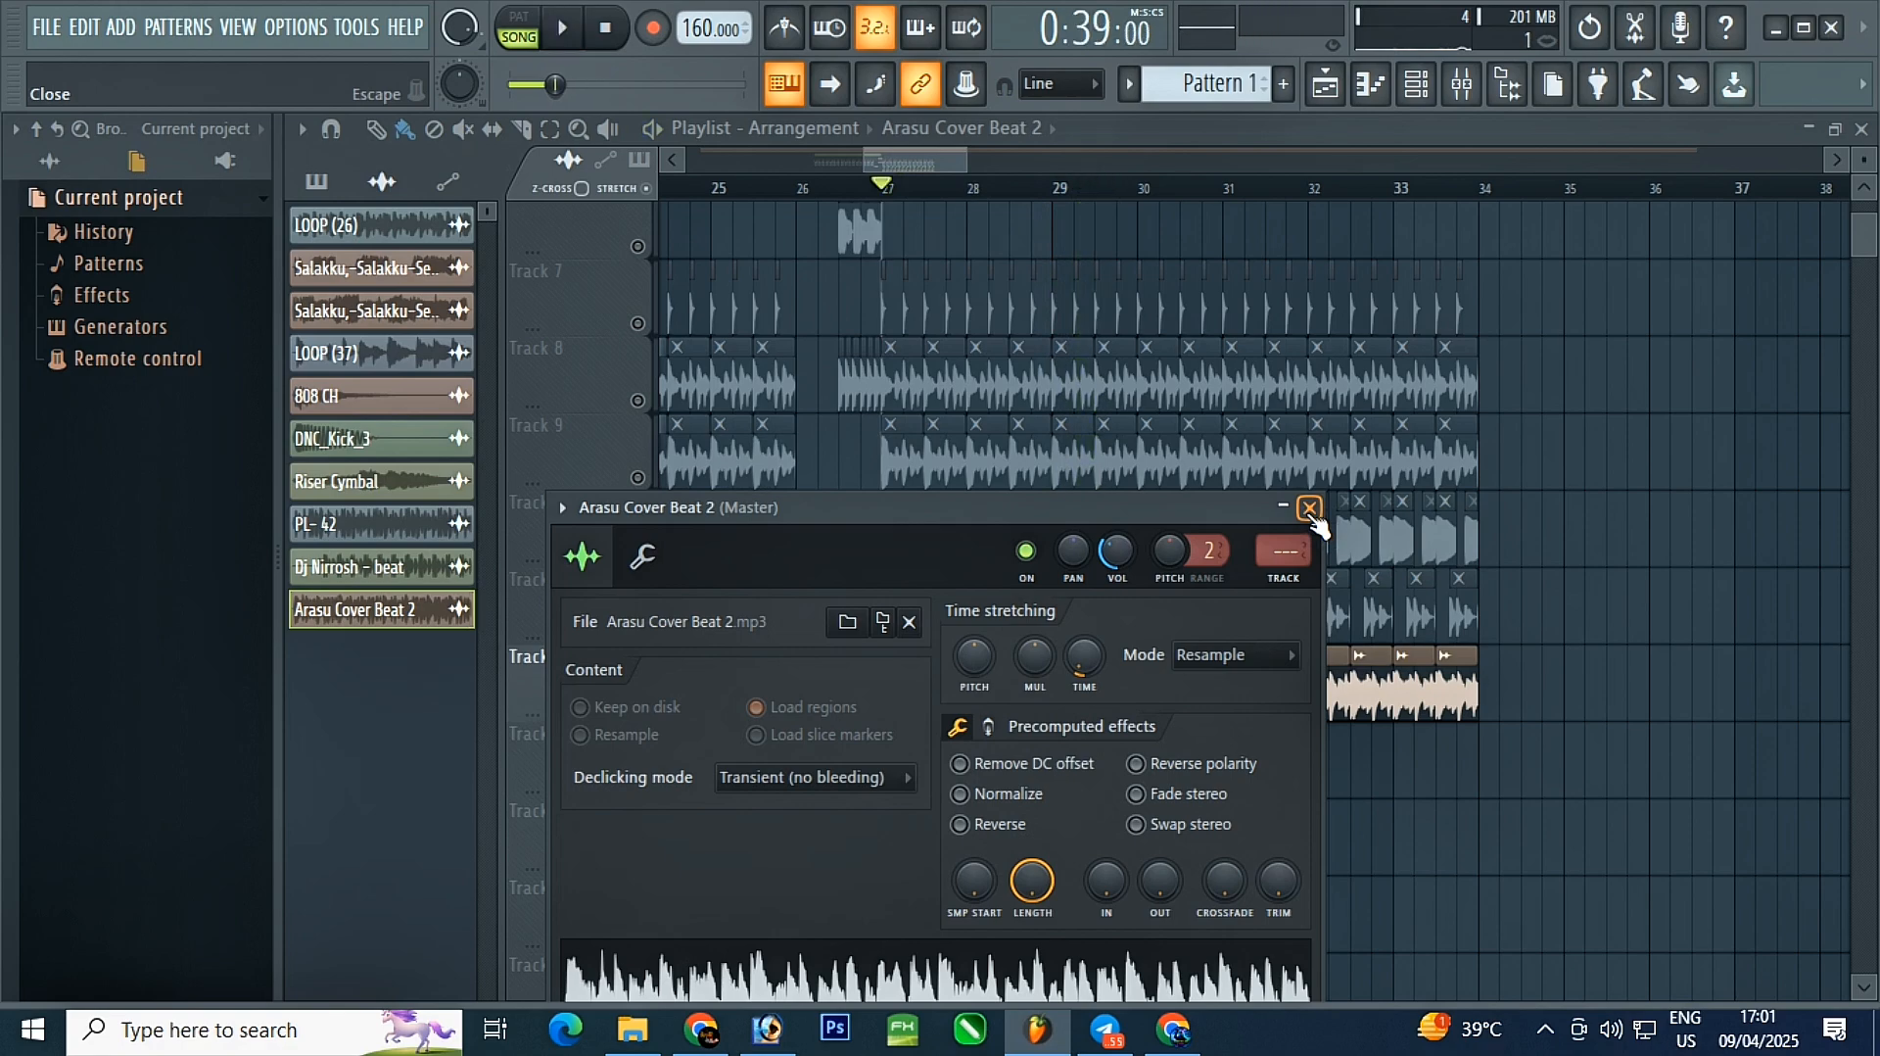
click(1284, 578)
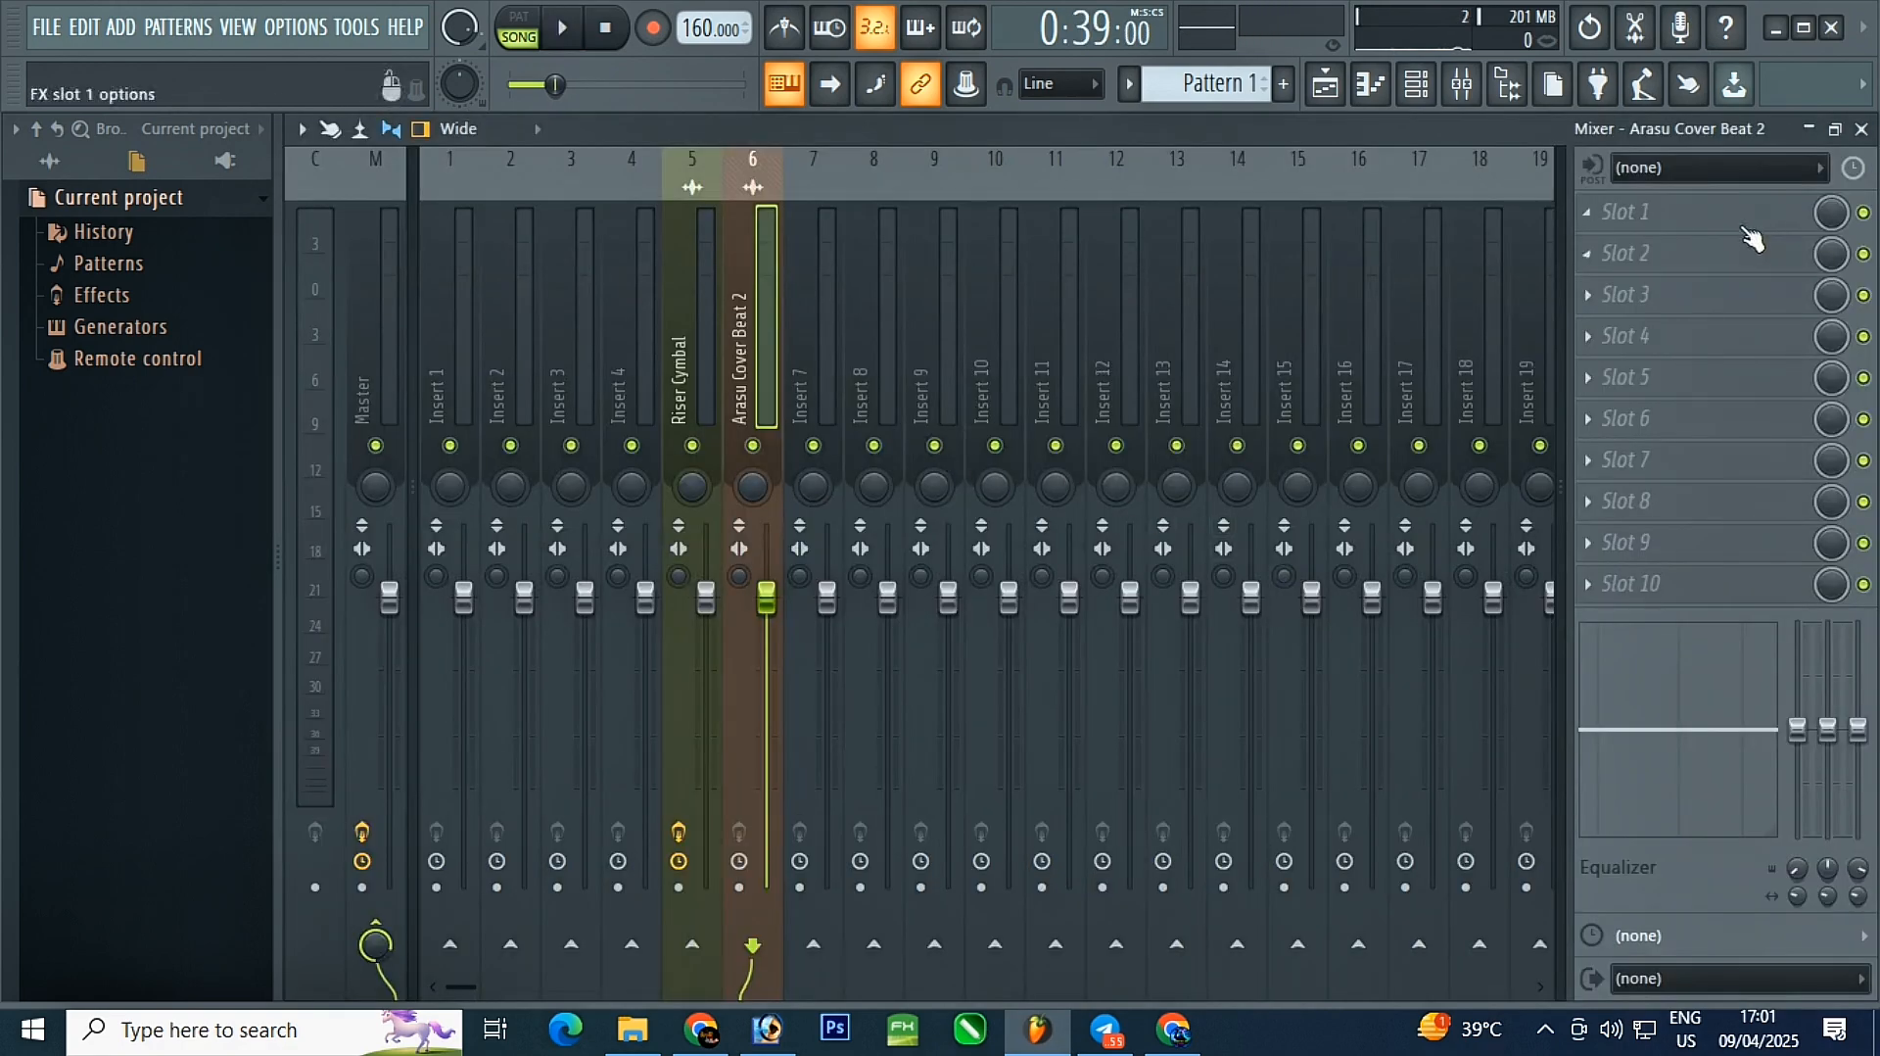
click(1663, 213)
drag(1662, 220, 1652, 213)
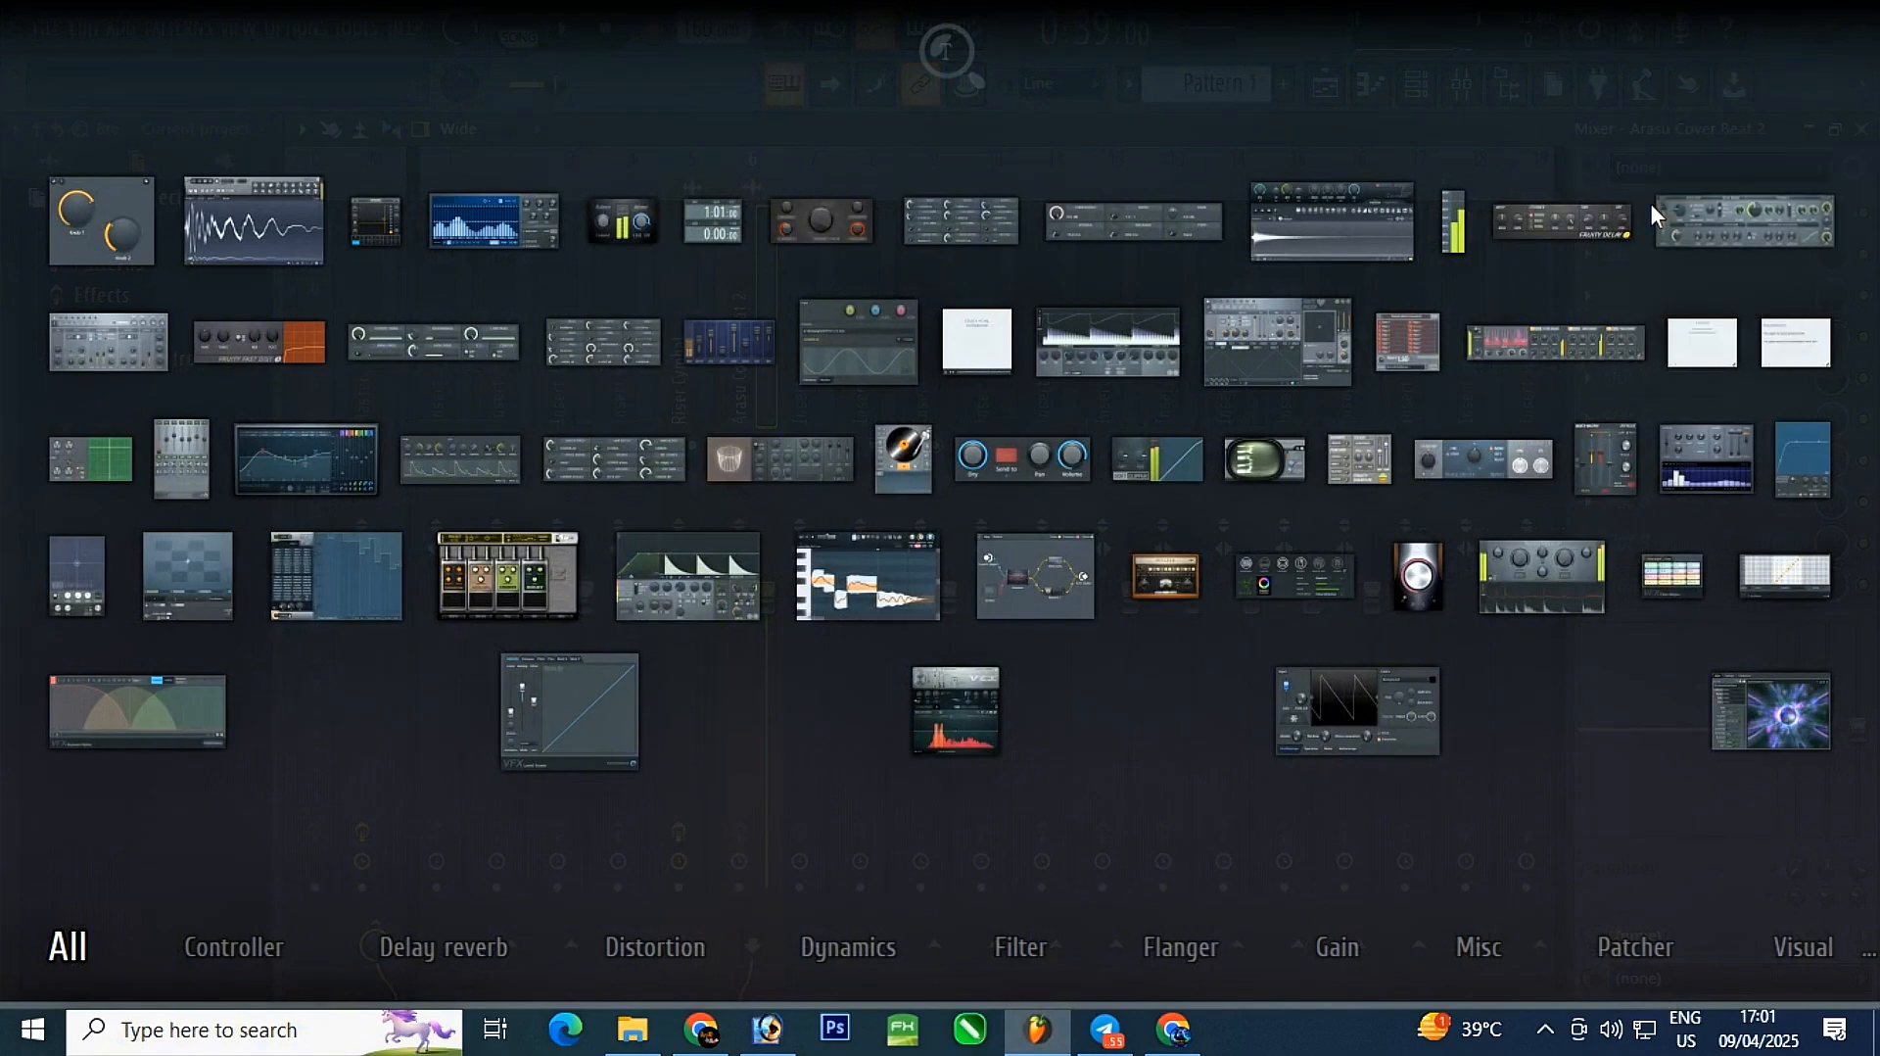
drag(397, 417, 317, 457)
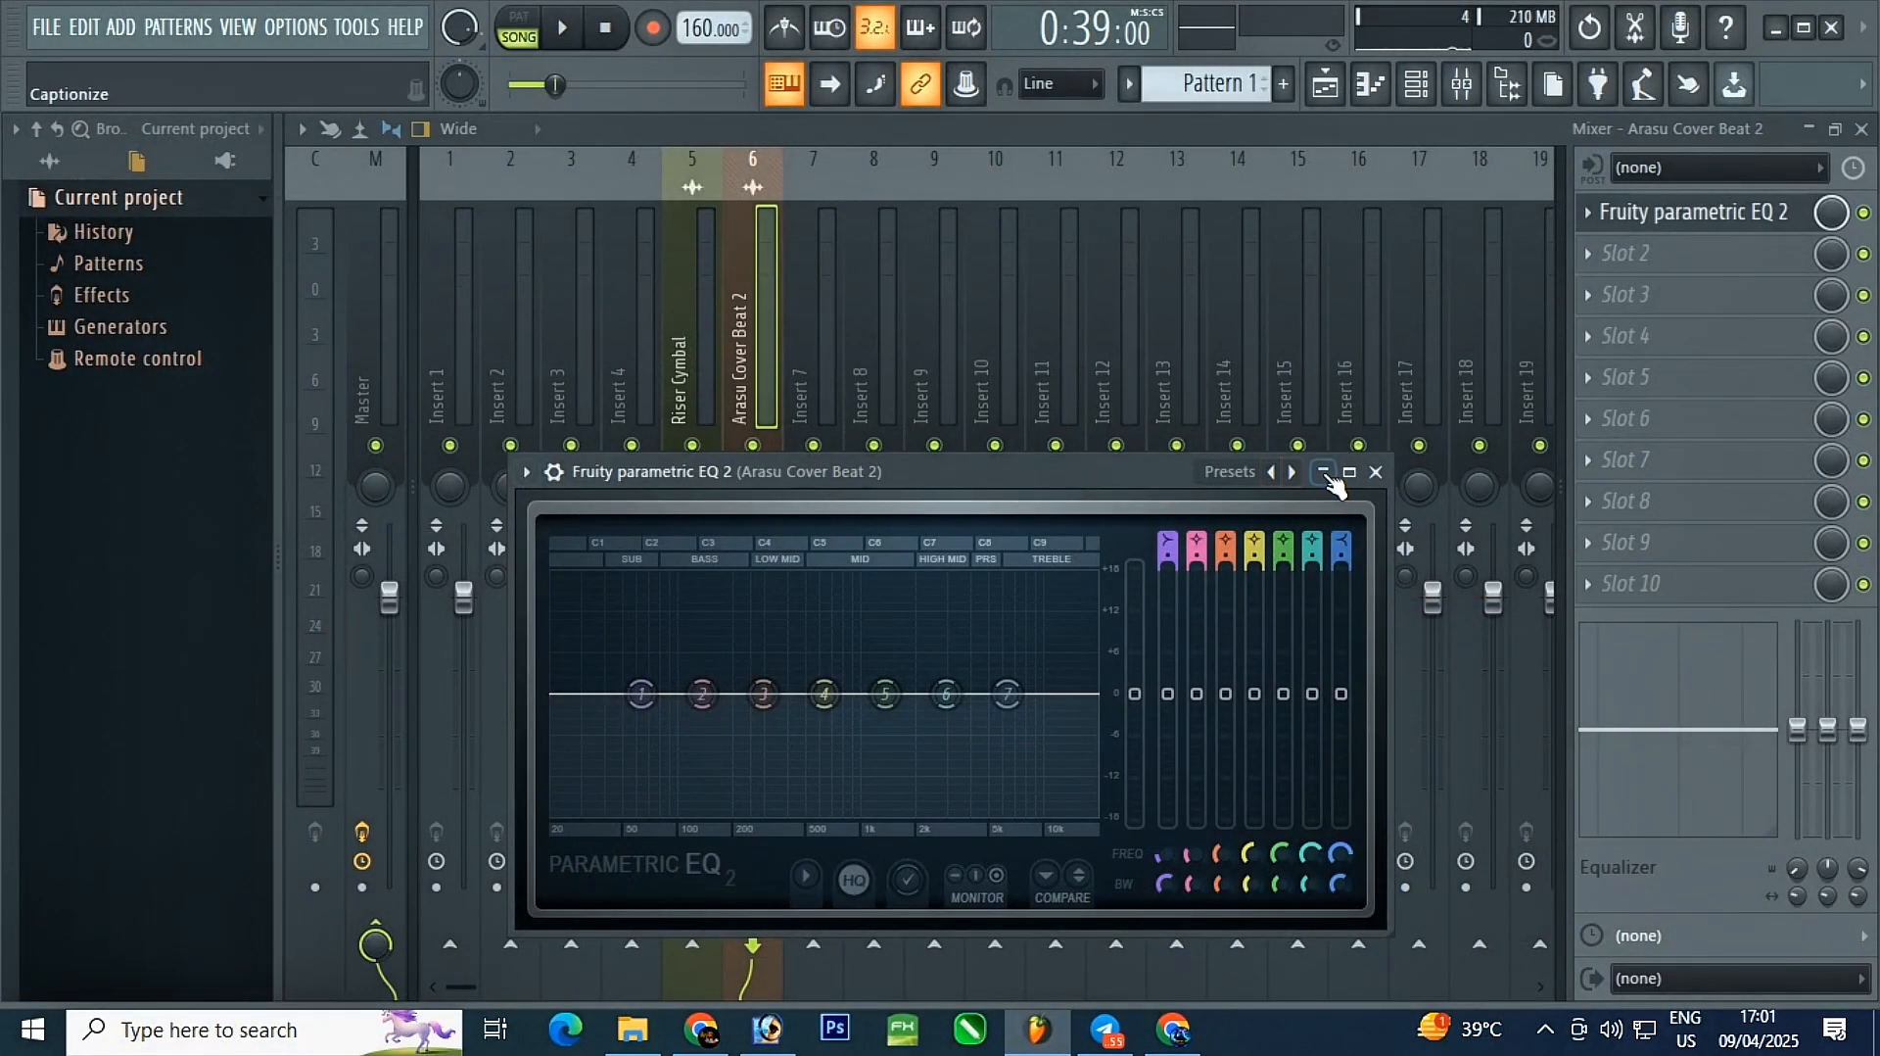
- Apply the 40Hz + 18kHz cut preset to the EQ and move the band 1 high-pass cutoff to about 200 Hz during playback
click(1293, 473)
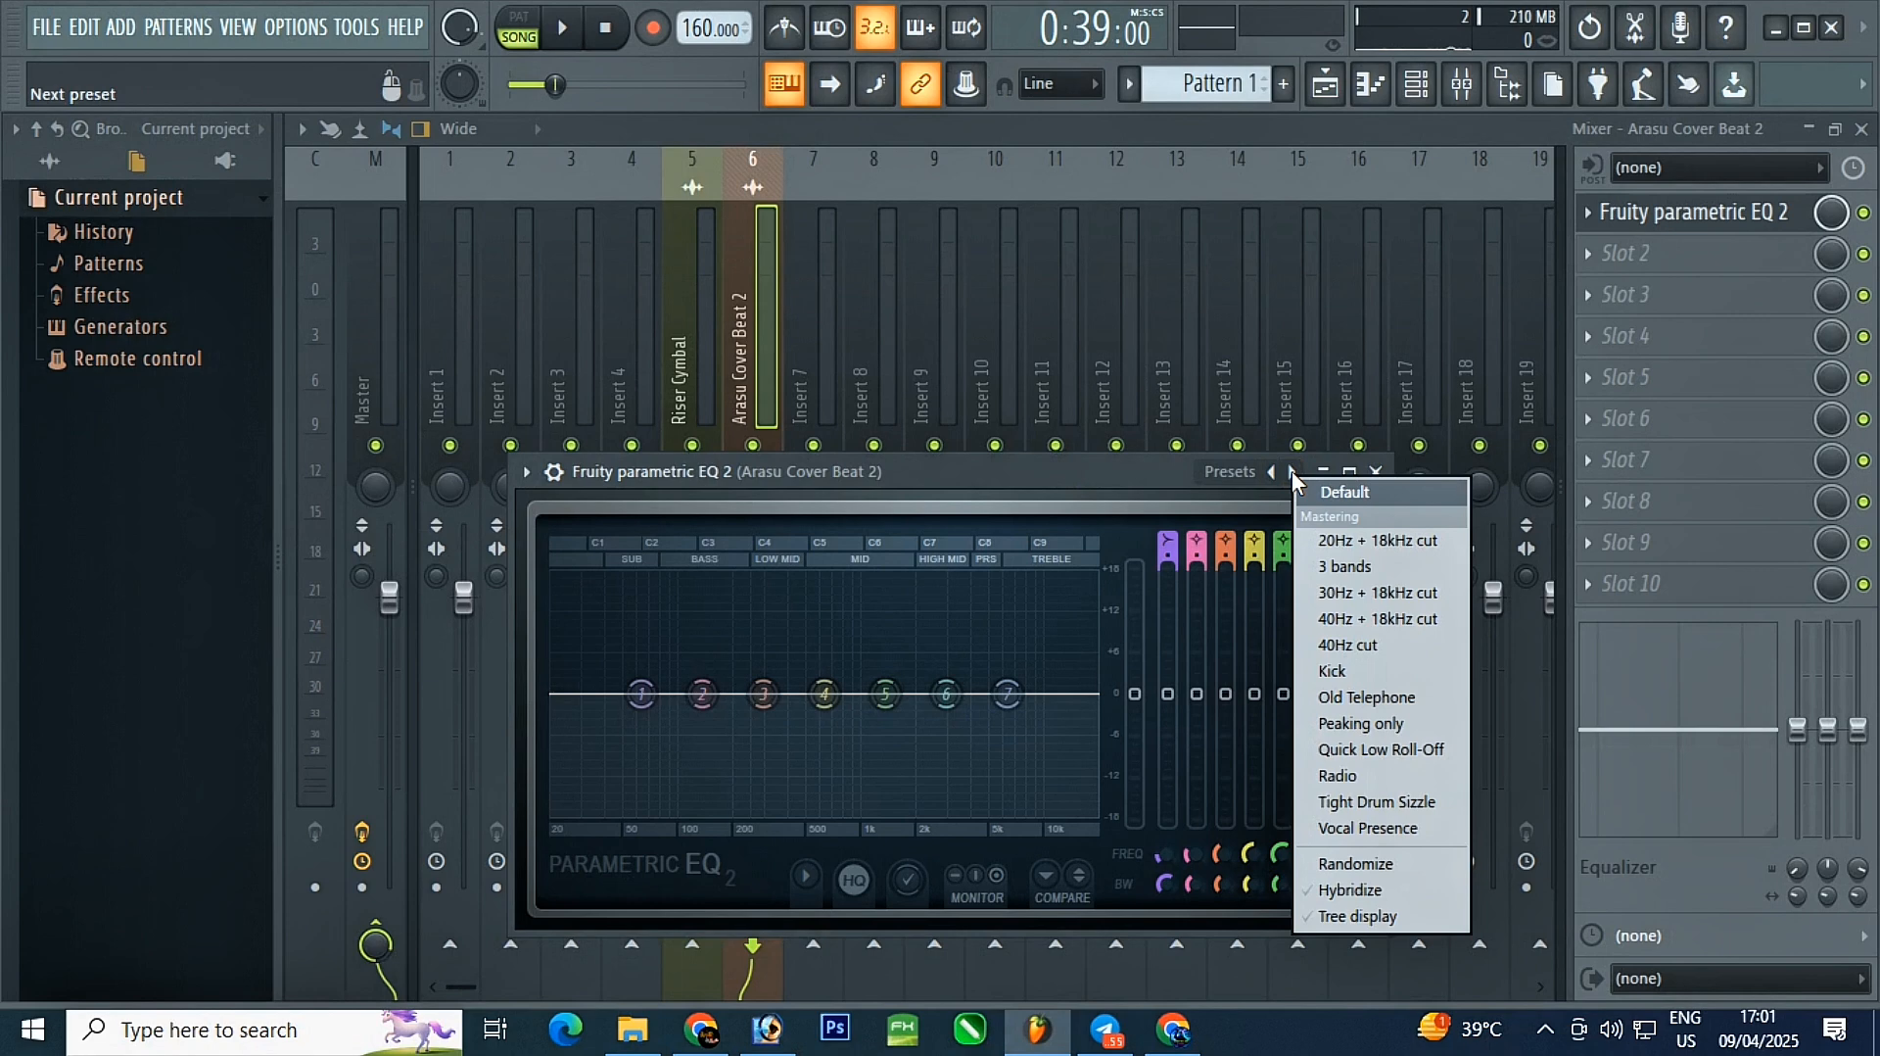
click(1366, 629)
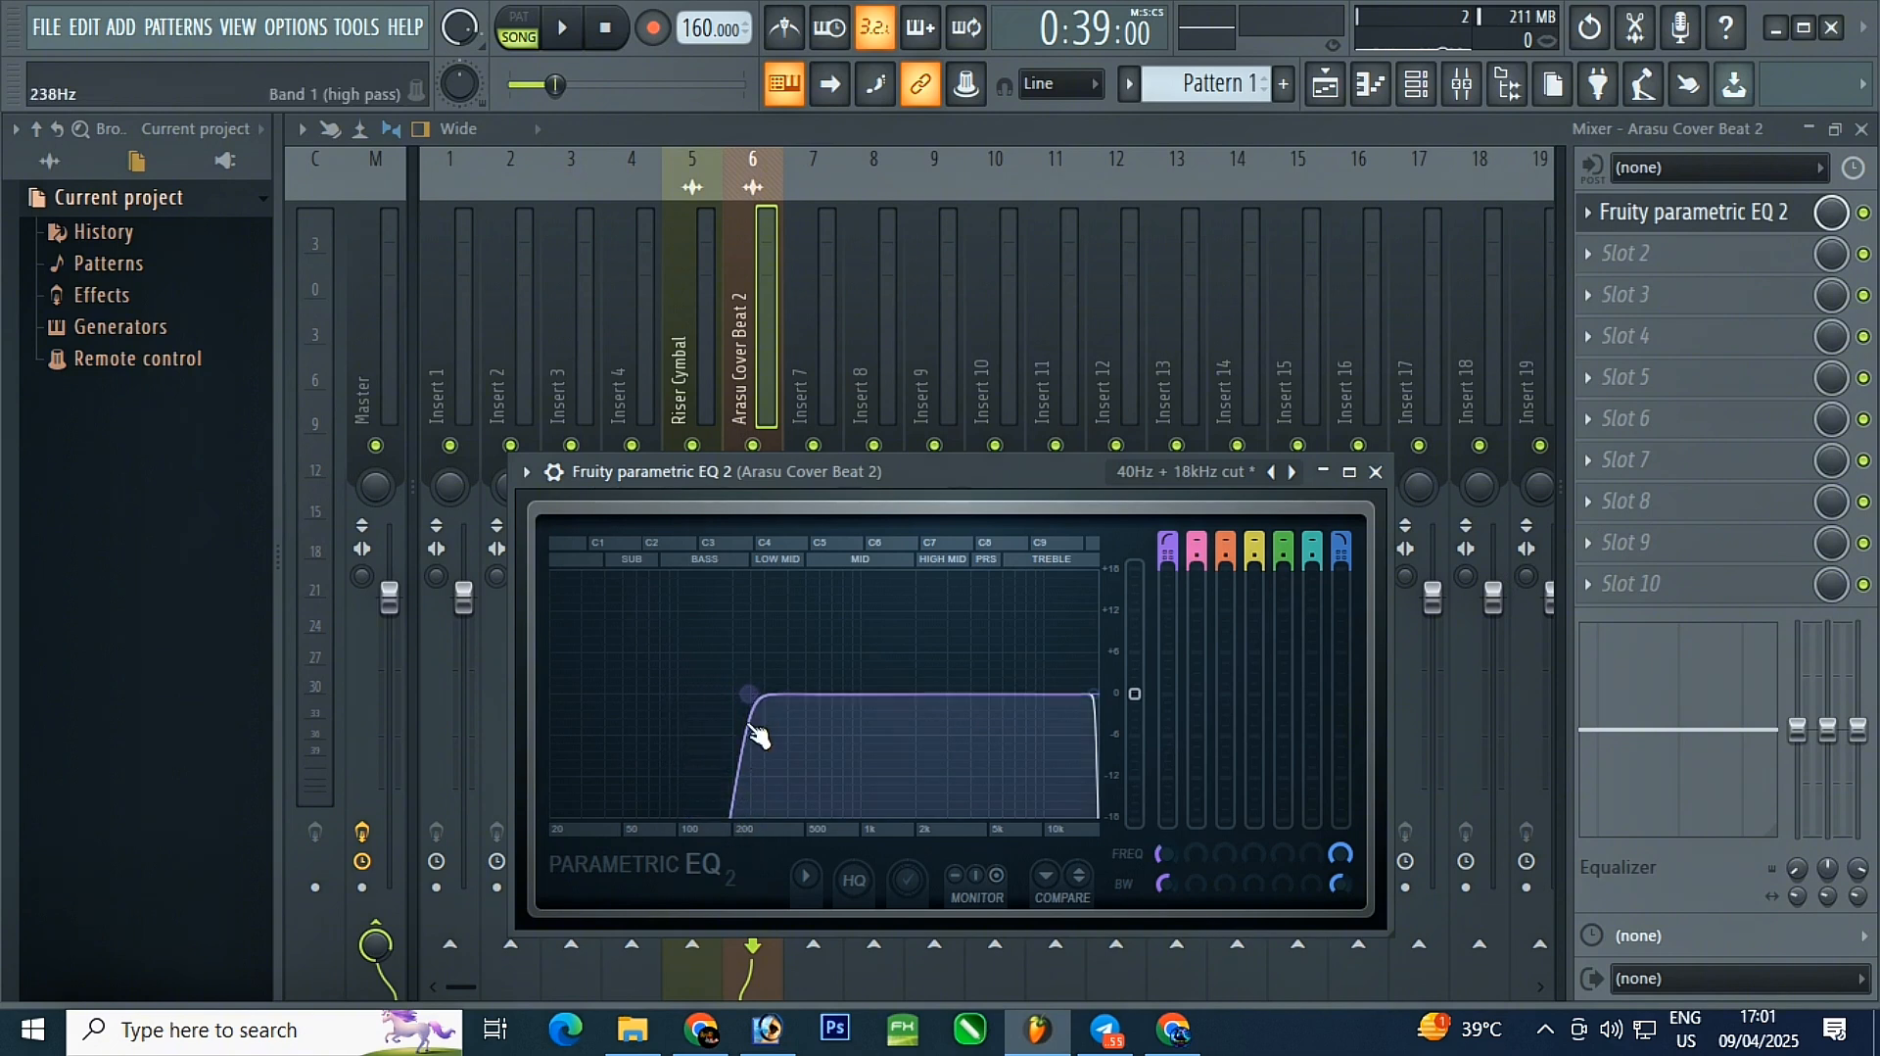
key(space)
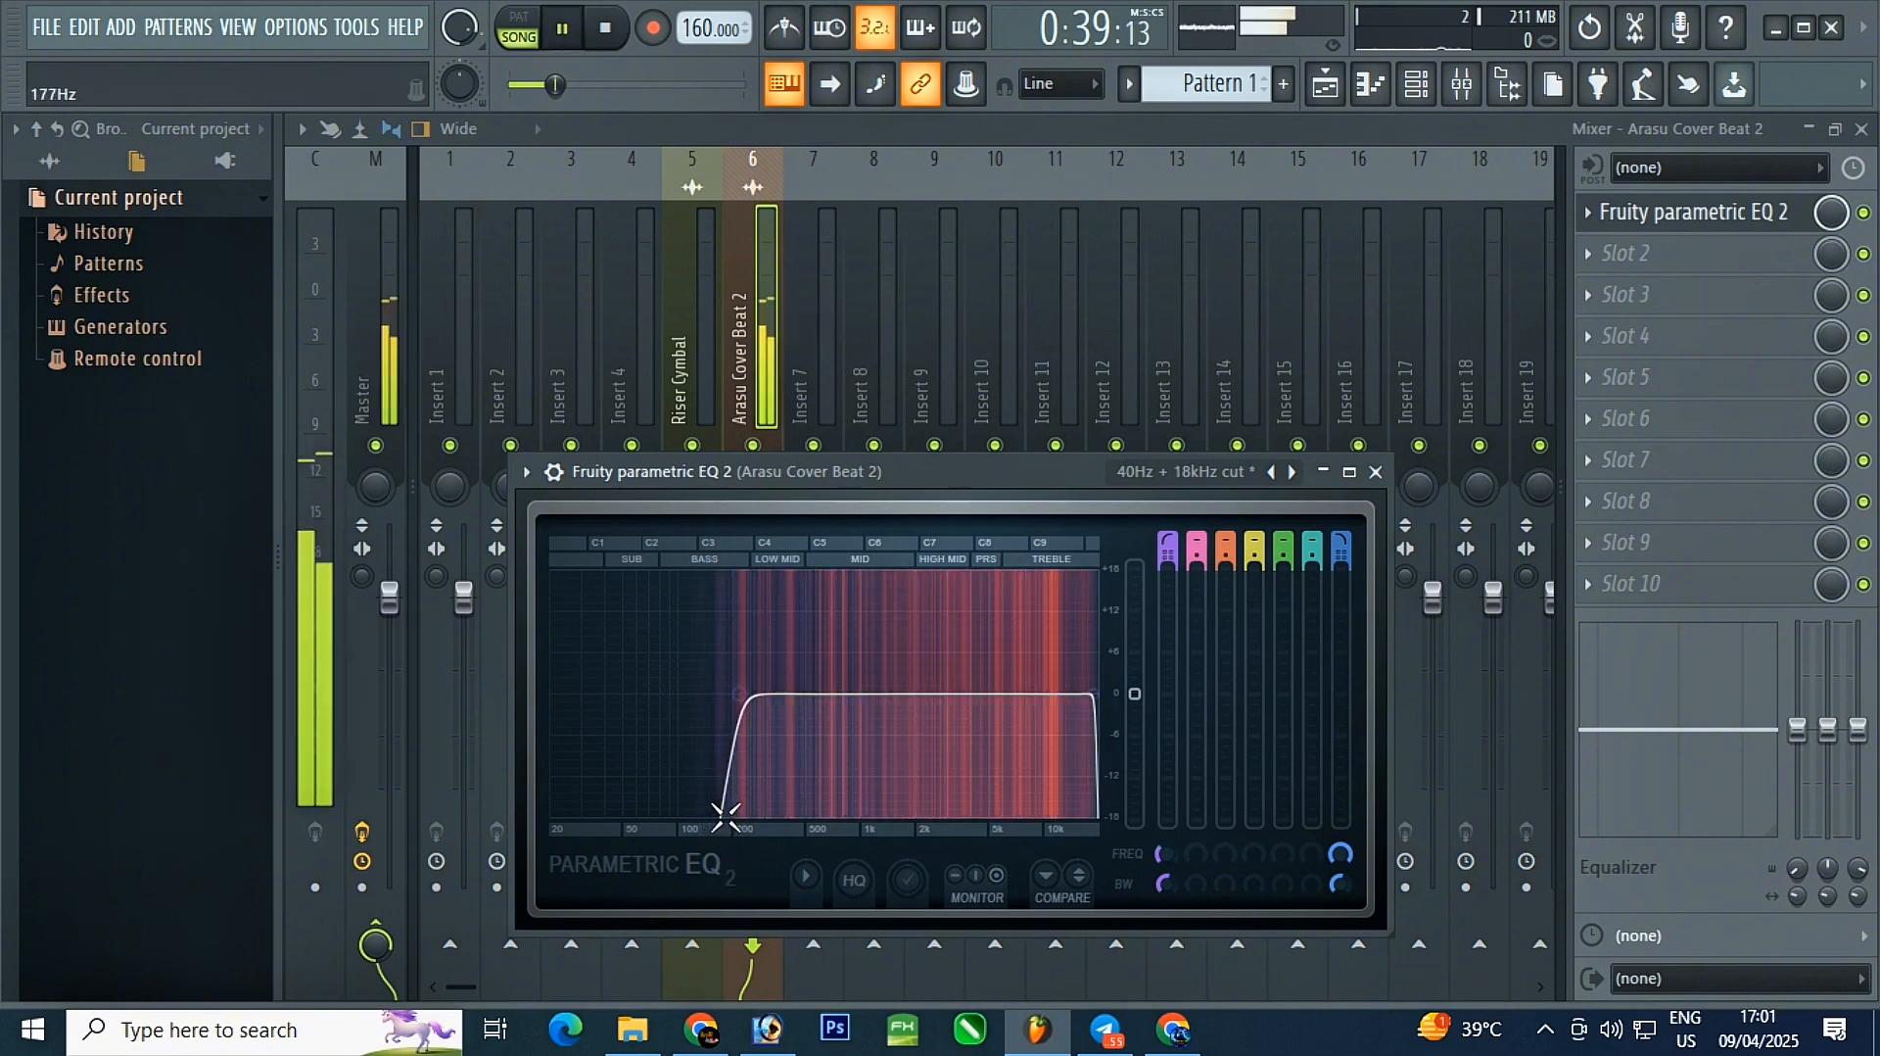
mouse_move(741, 695)
mouse_down()
mouse_move(555, 693)
mouse_move(742, 694)
mouse_up()
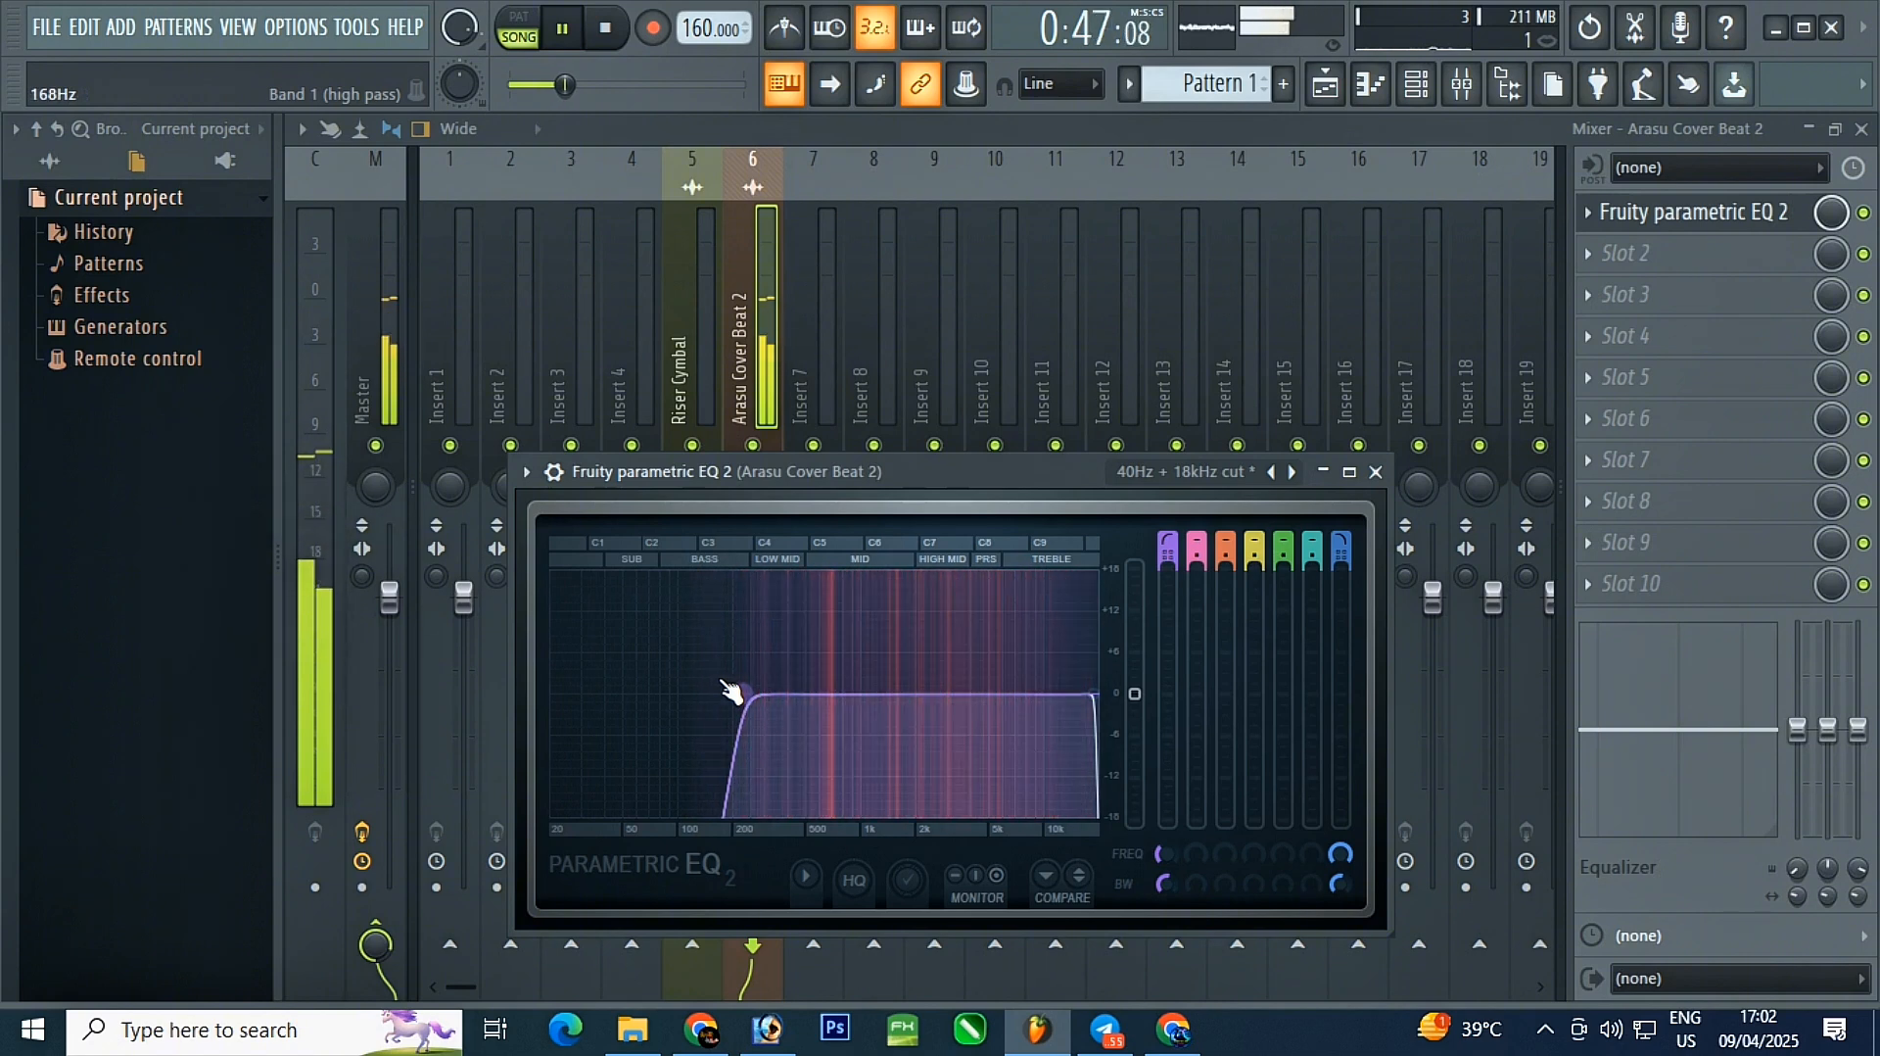
key(space)
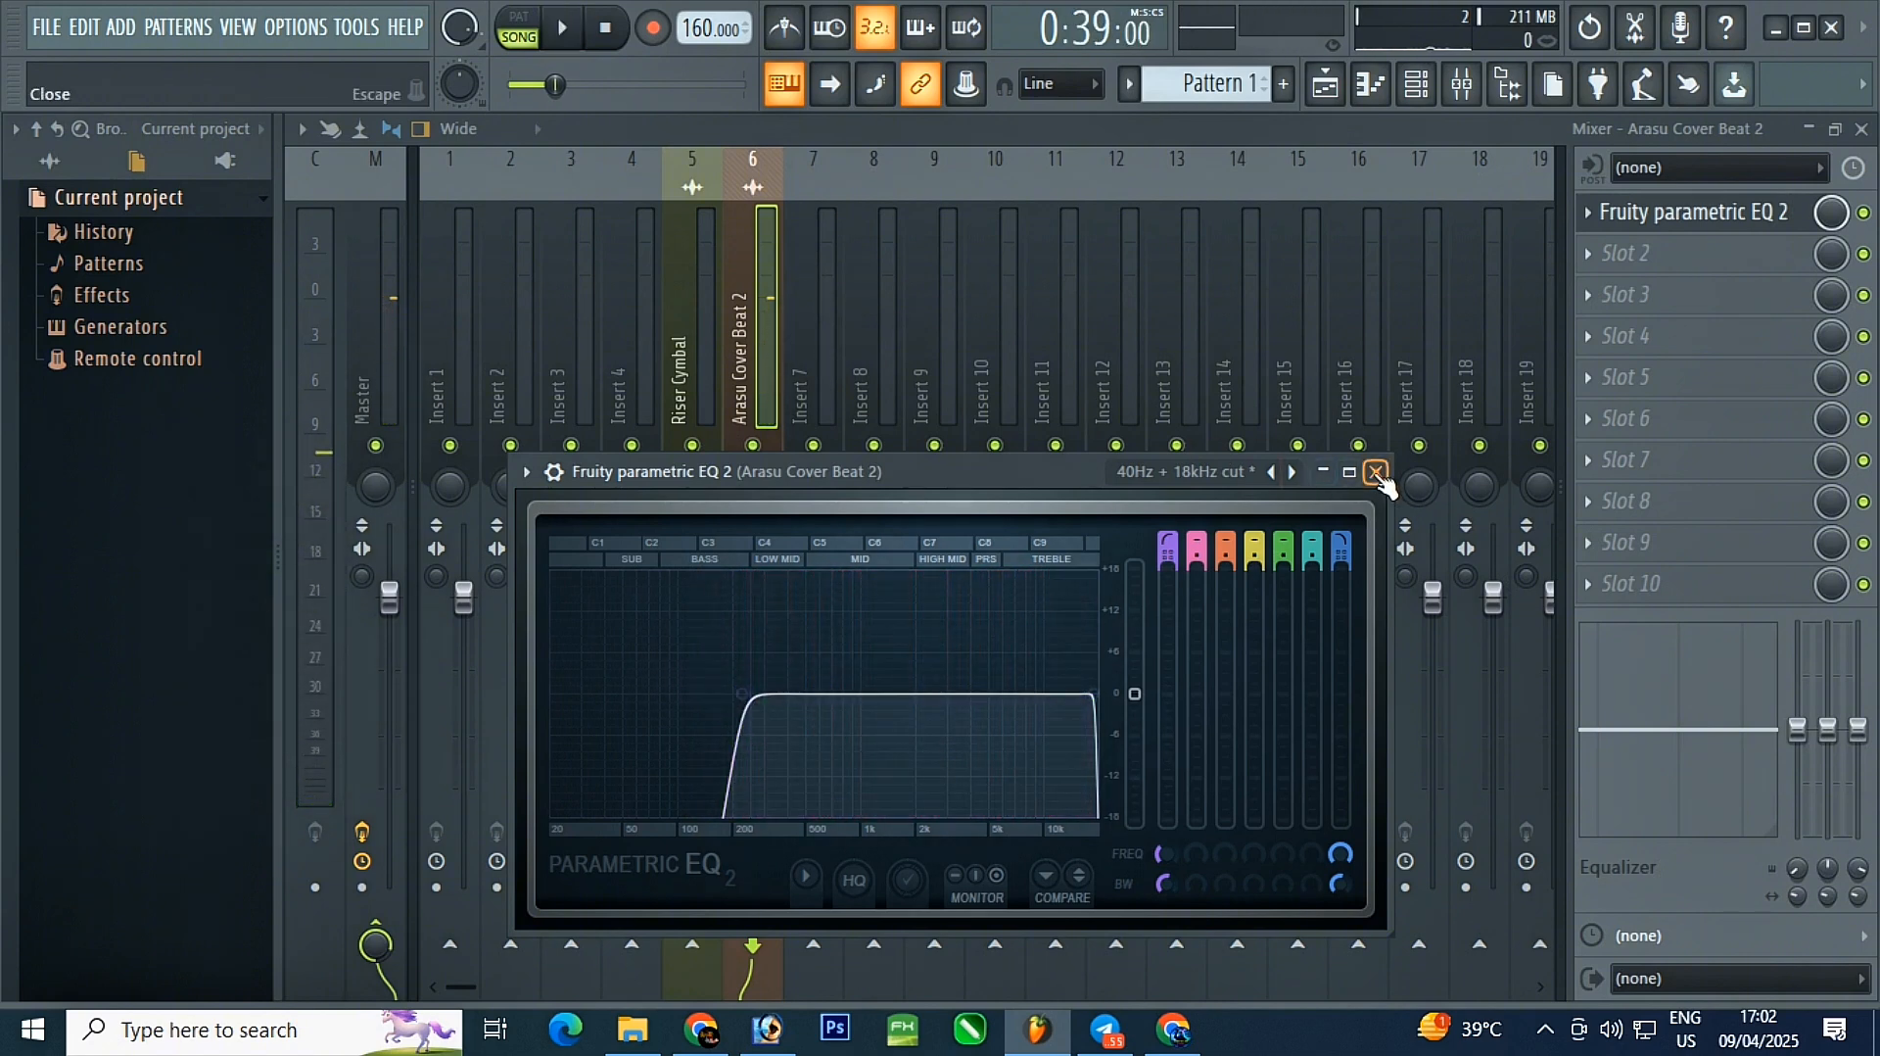
- Close the EQ, mixer and channel windows, then unsolo Track 12 and play the full mix
click(1375, 472)
click(1861, 130)
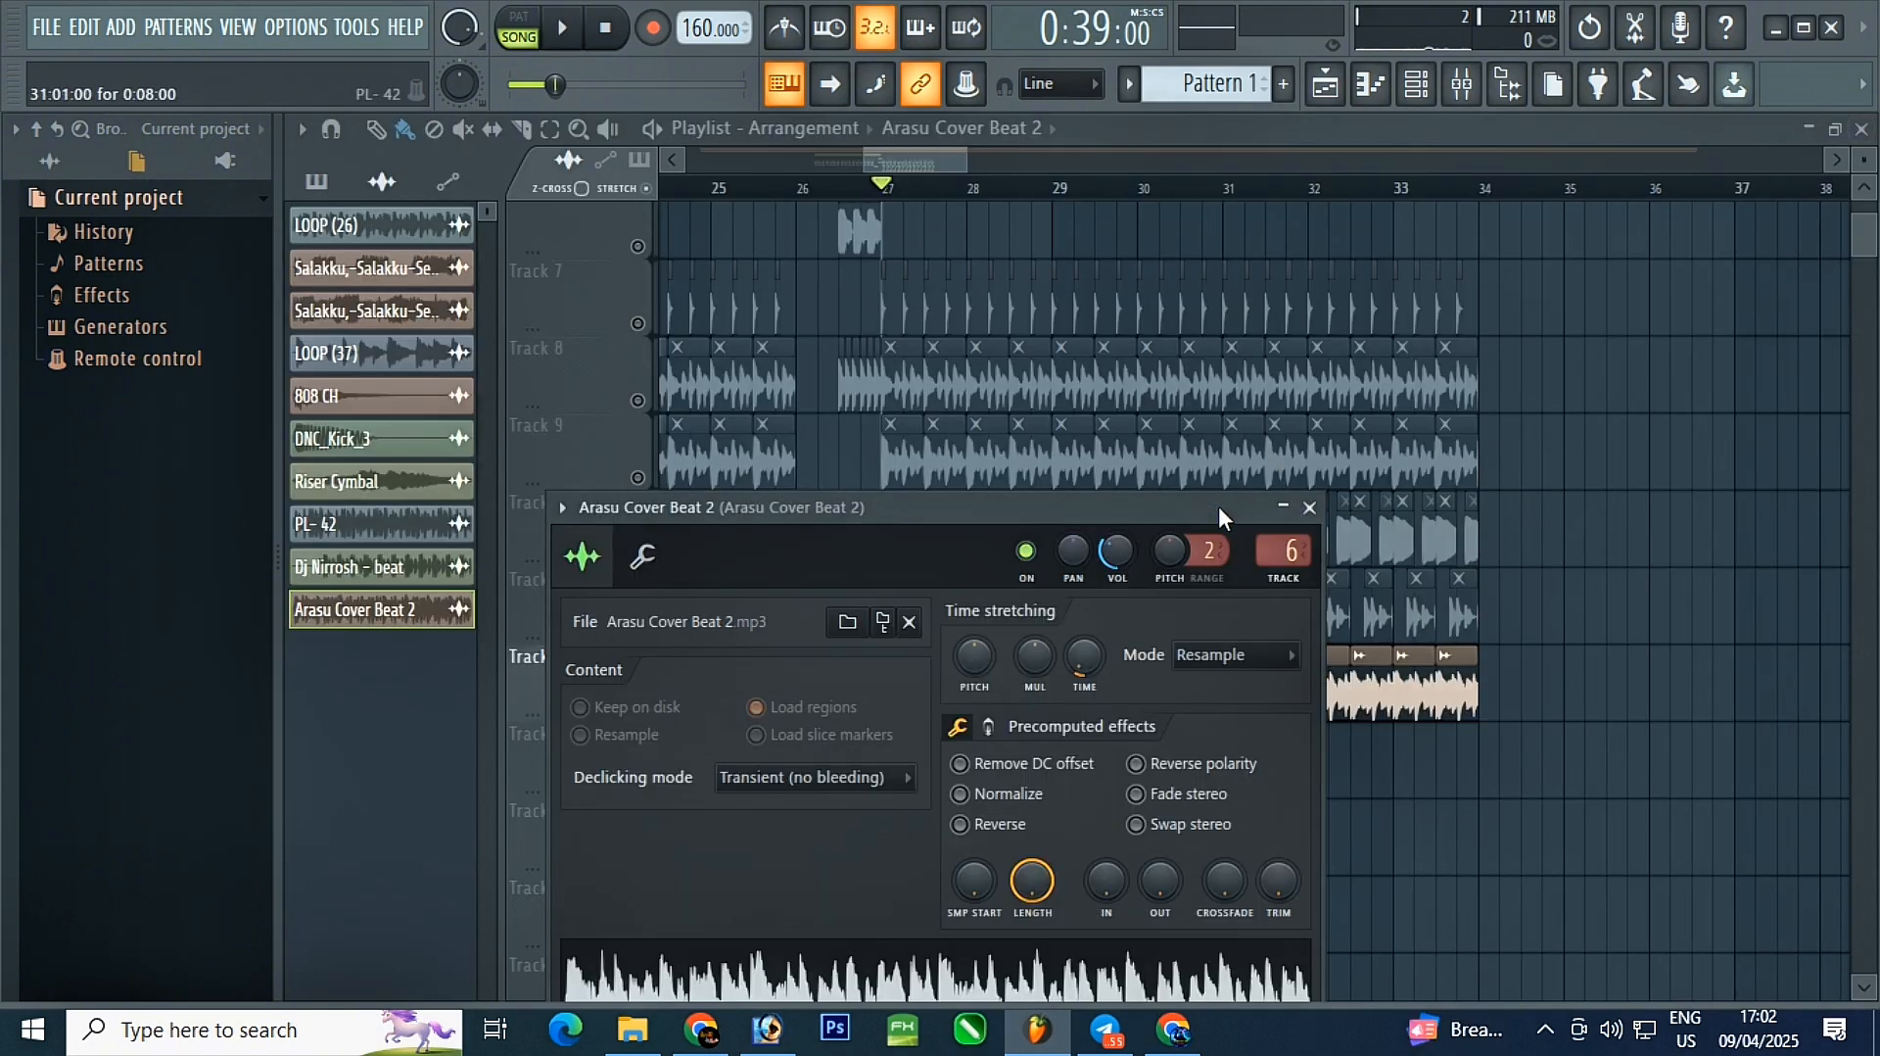
click(1311, 507)
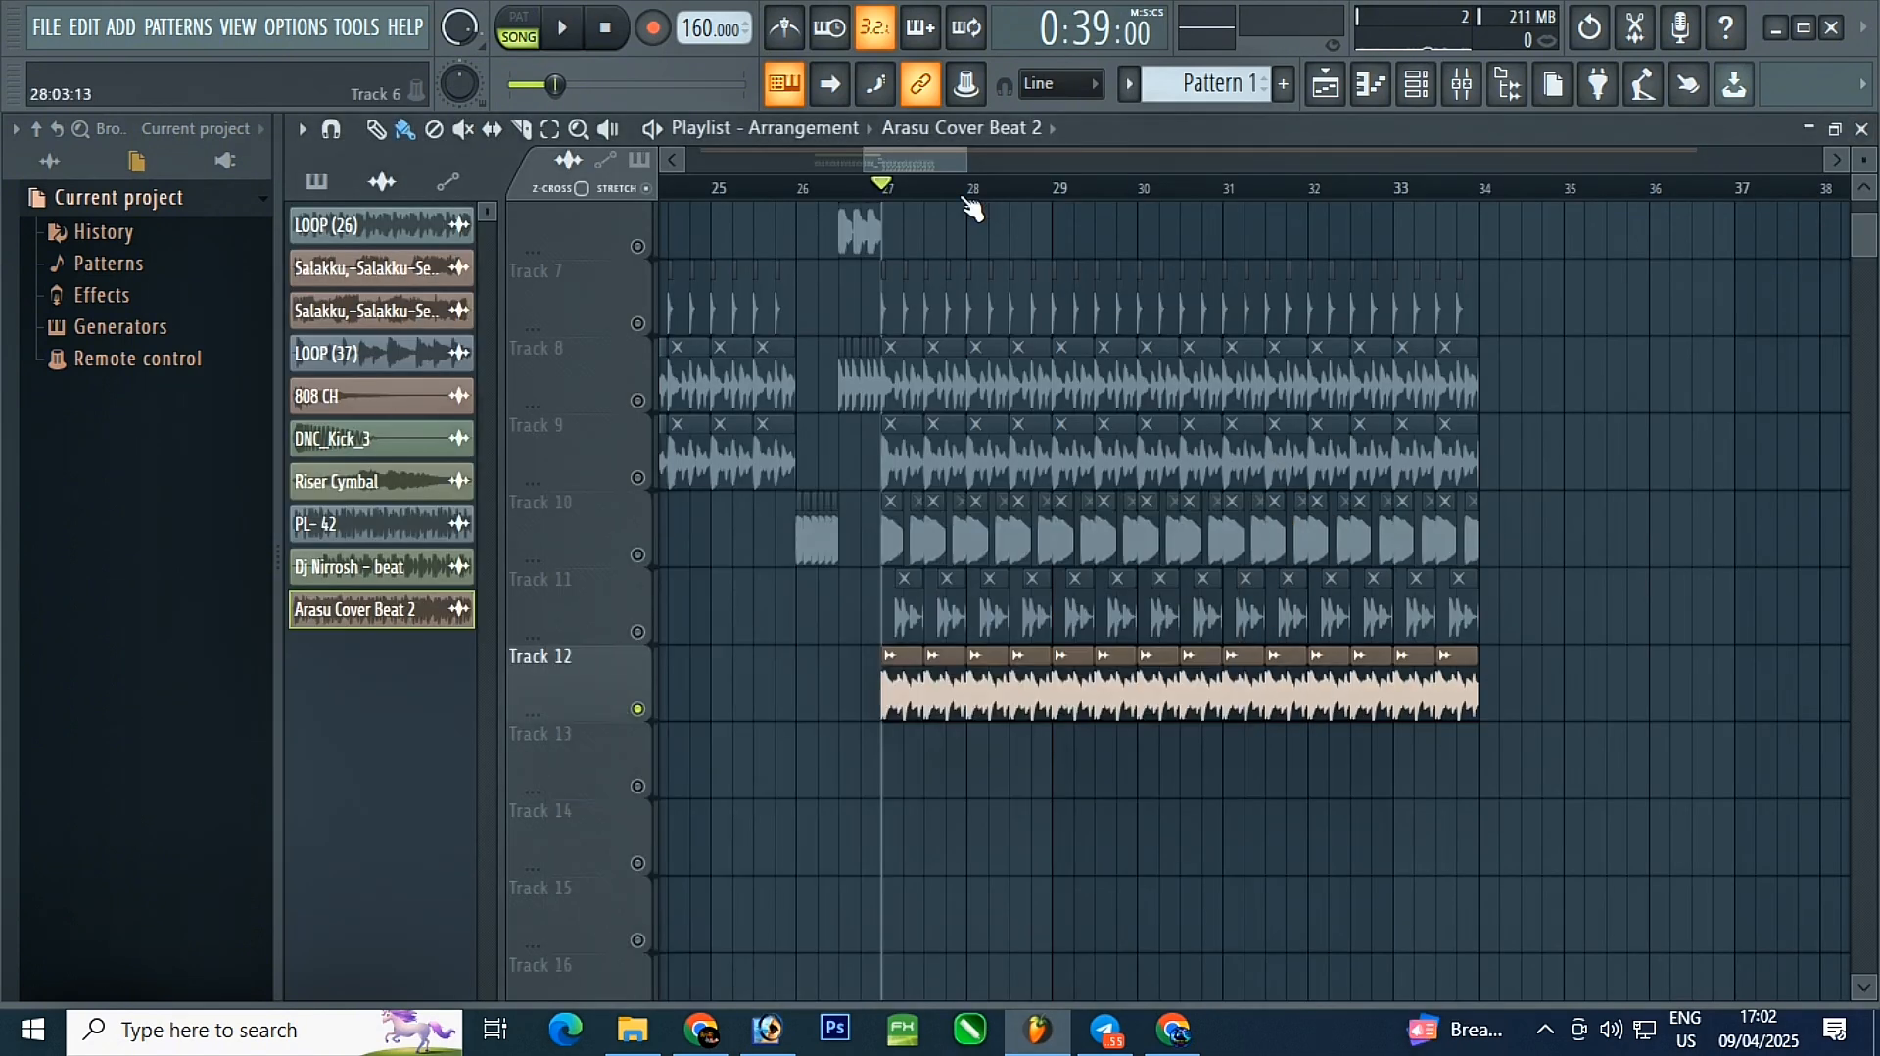
double_click(960, 681)
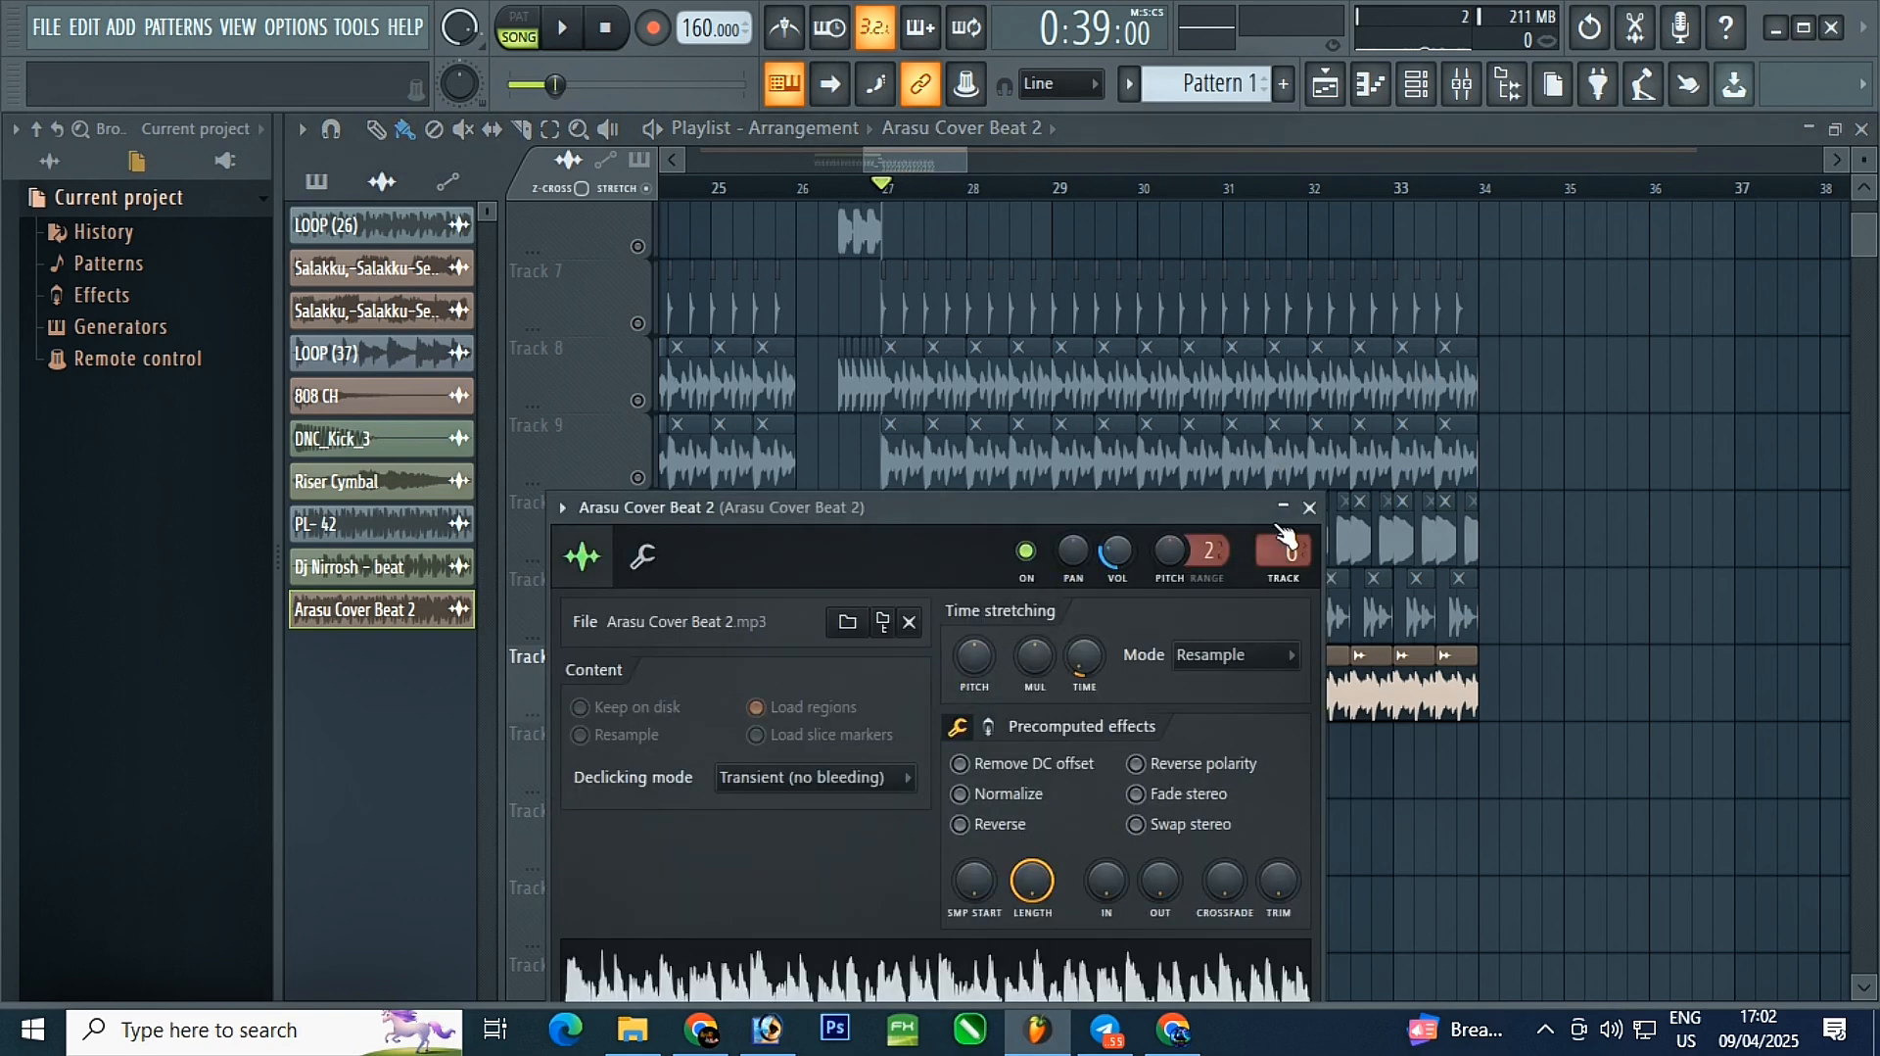
click(1310, 507)
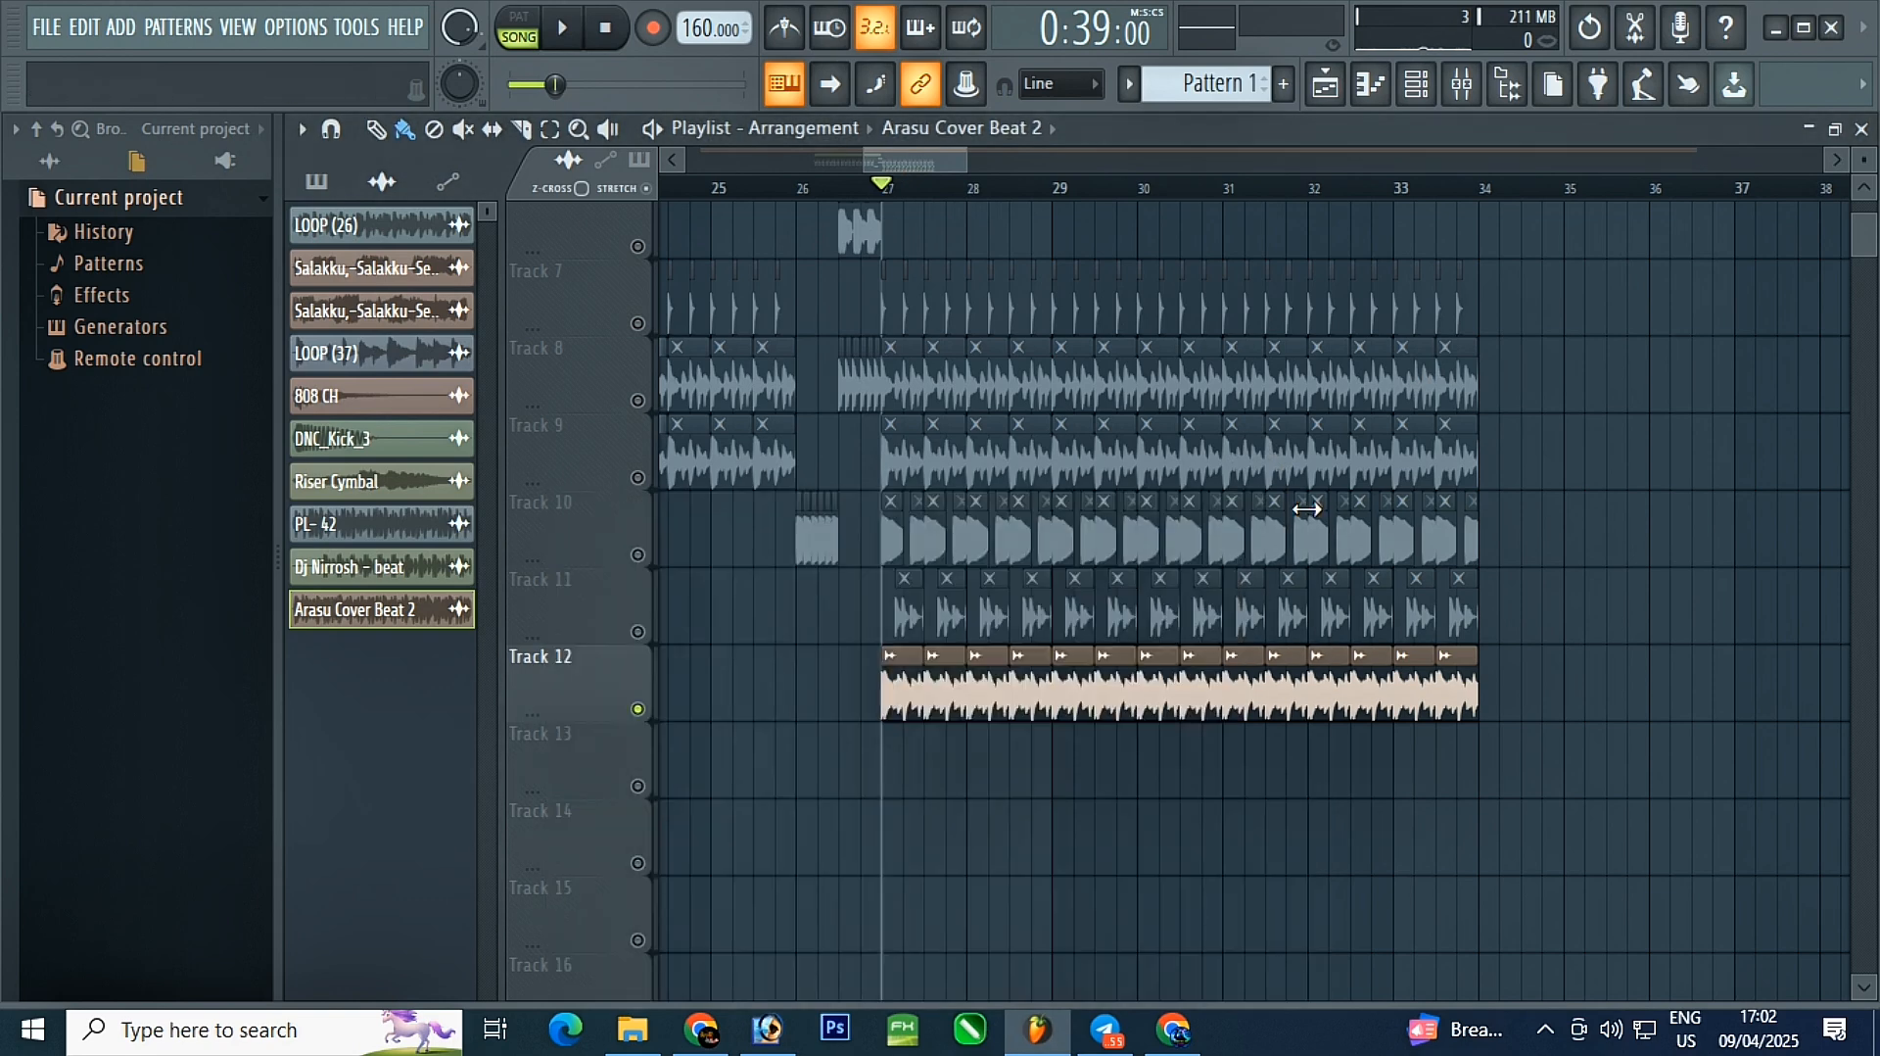
right_click(640, 710)
scroll(1258, 676, up, 2)
scroll(935, 619, down, 2)
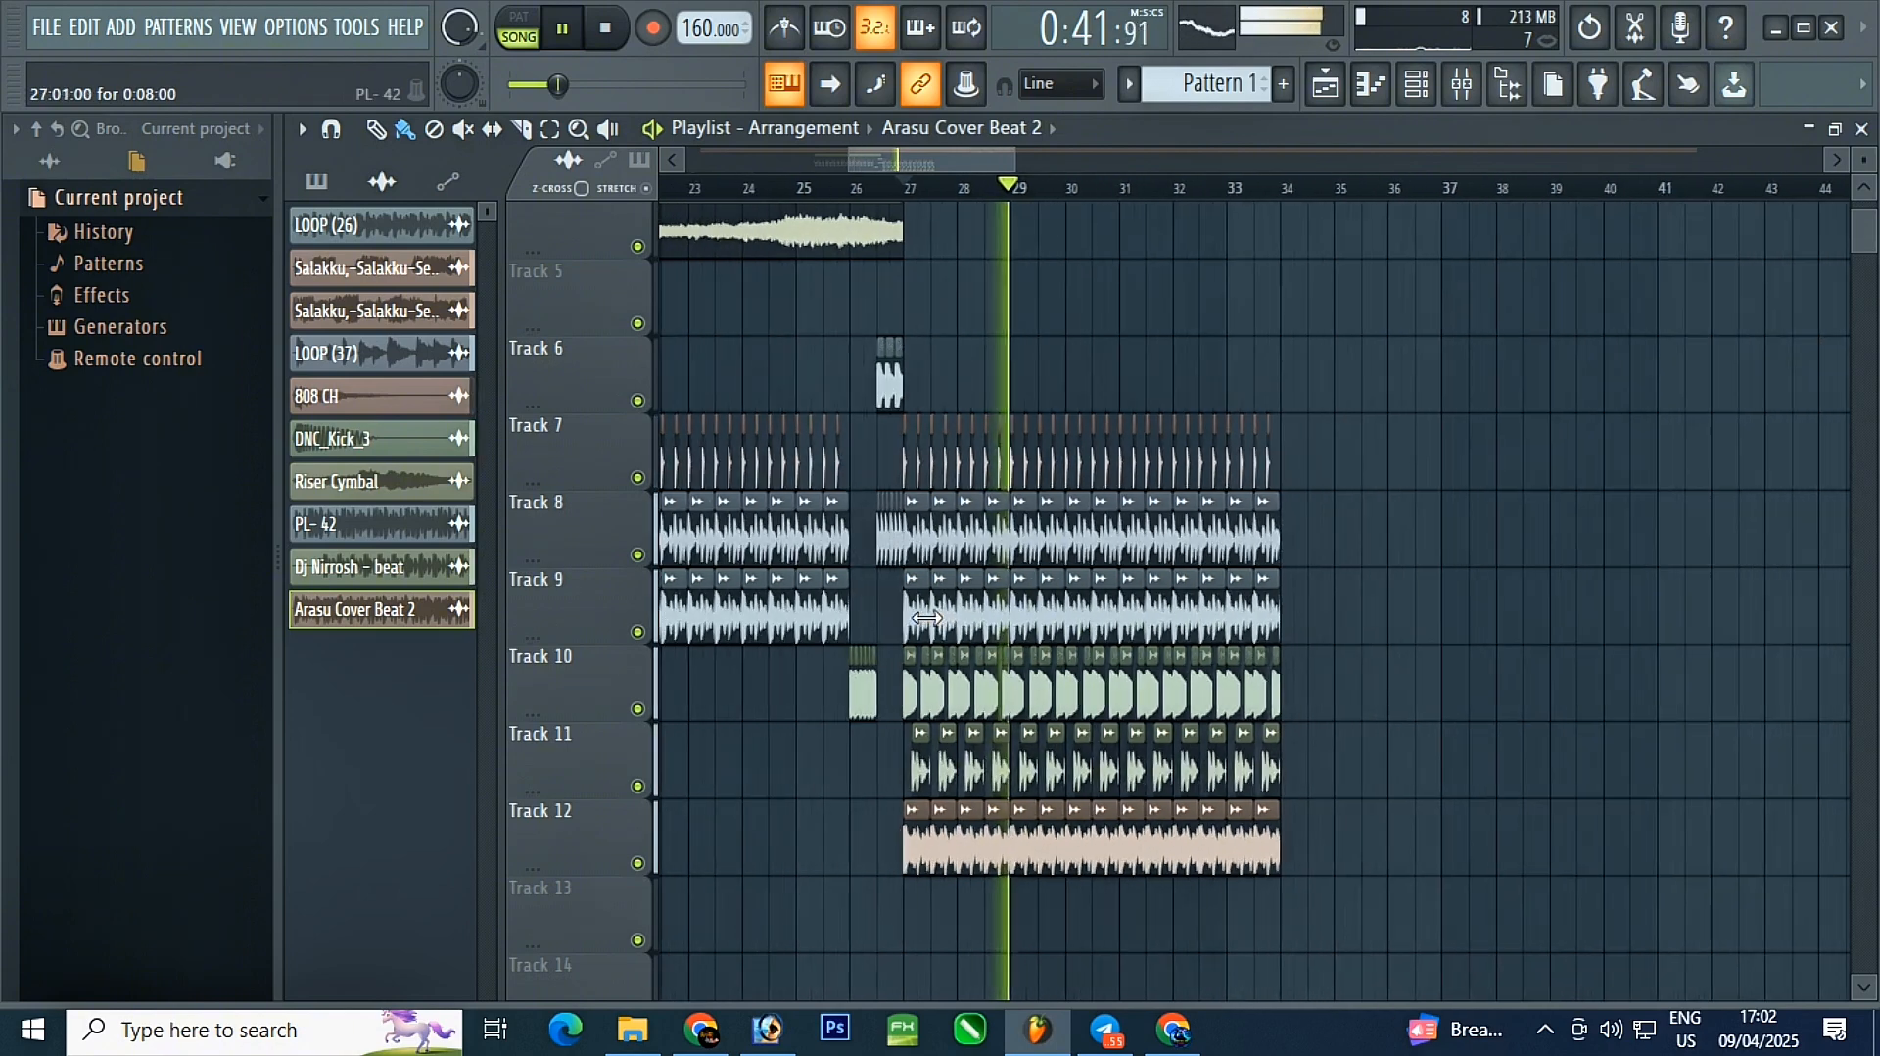
- Open the channel settings of the Salakku-Selai vocals clip on Track 1 and close them
scroll(1048, 599, up, 4)
click(1001, 321)
scroll(1006, 314, up, 1)
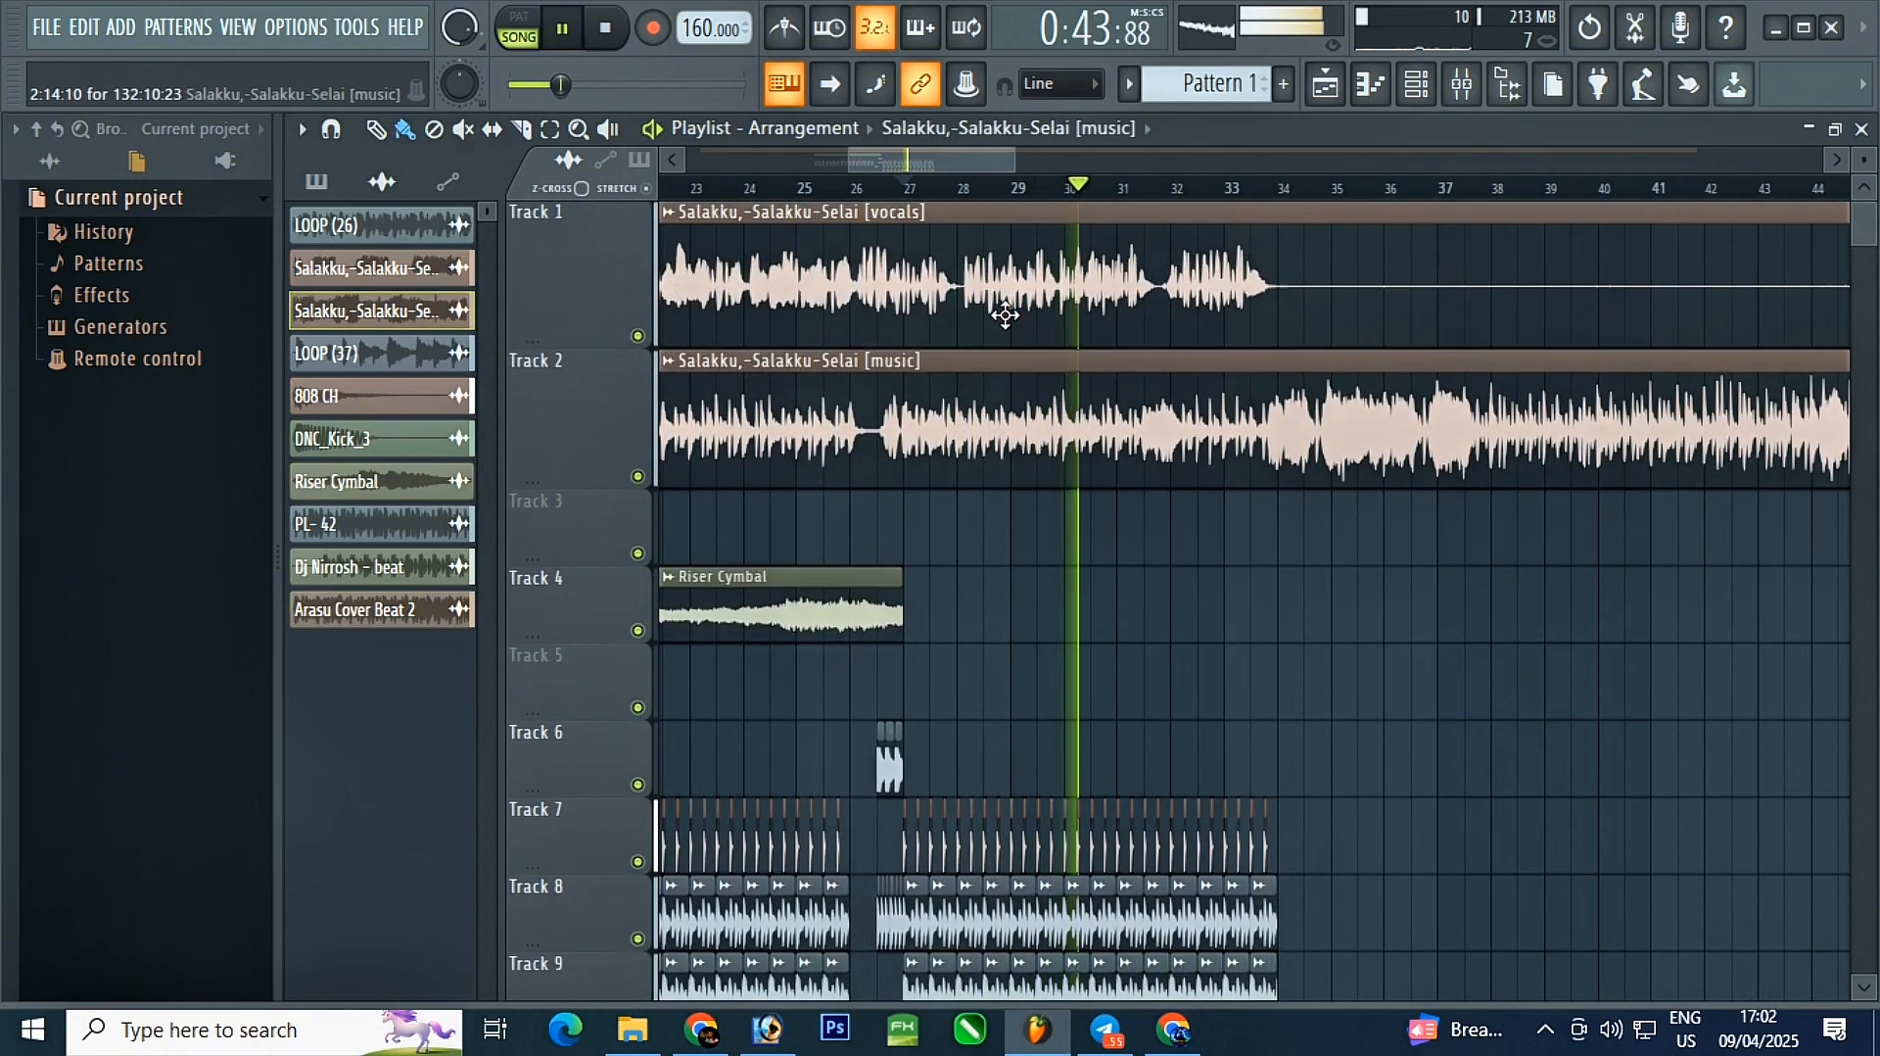
double_click(1006, 314)
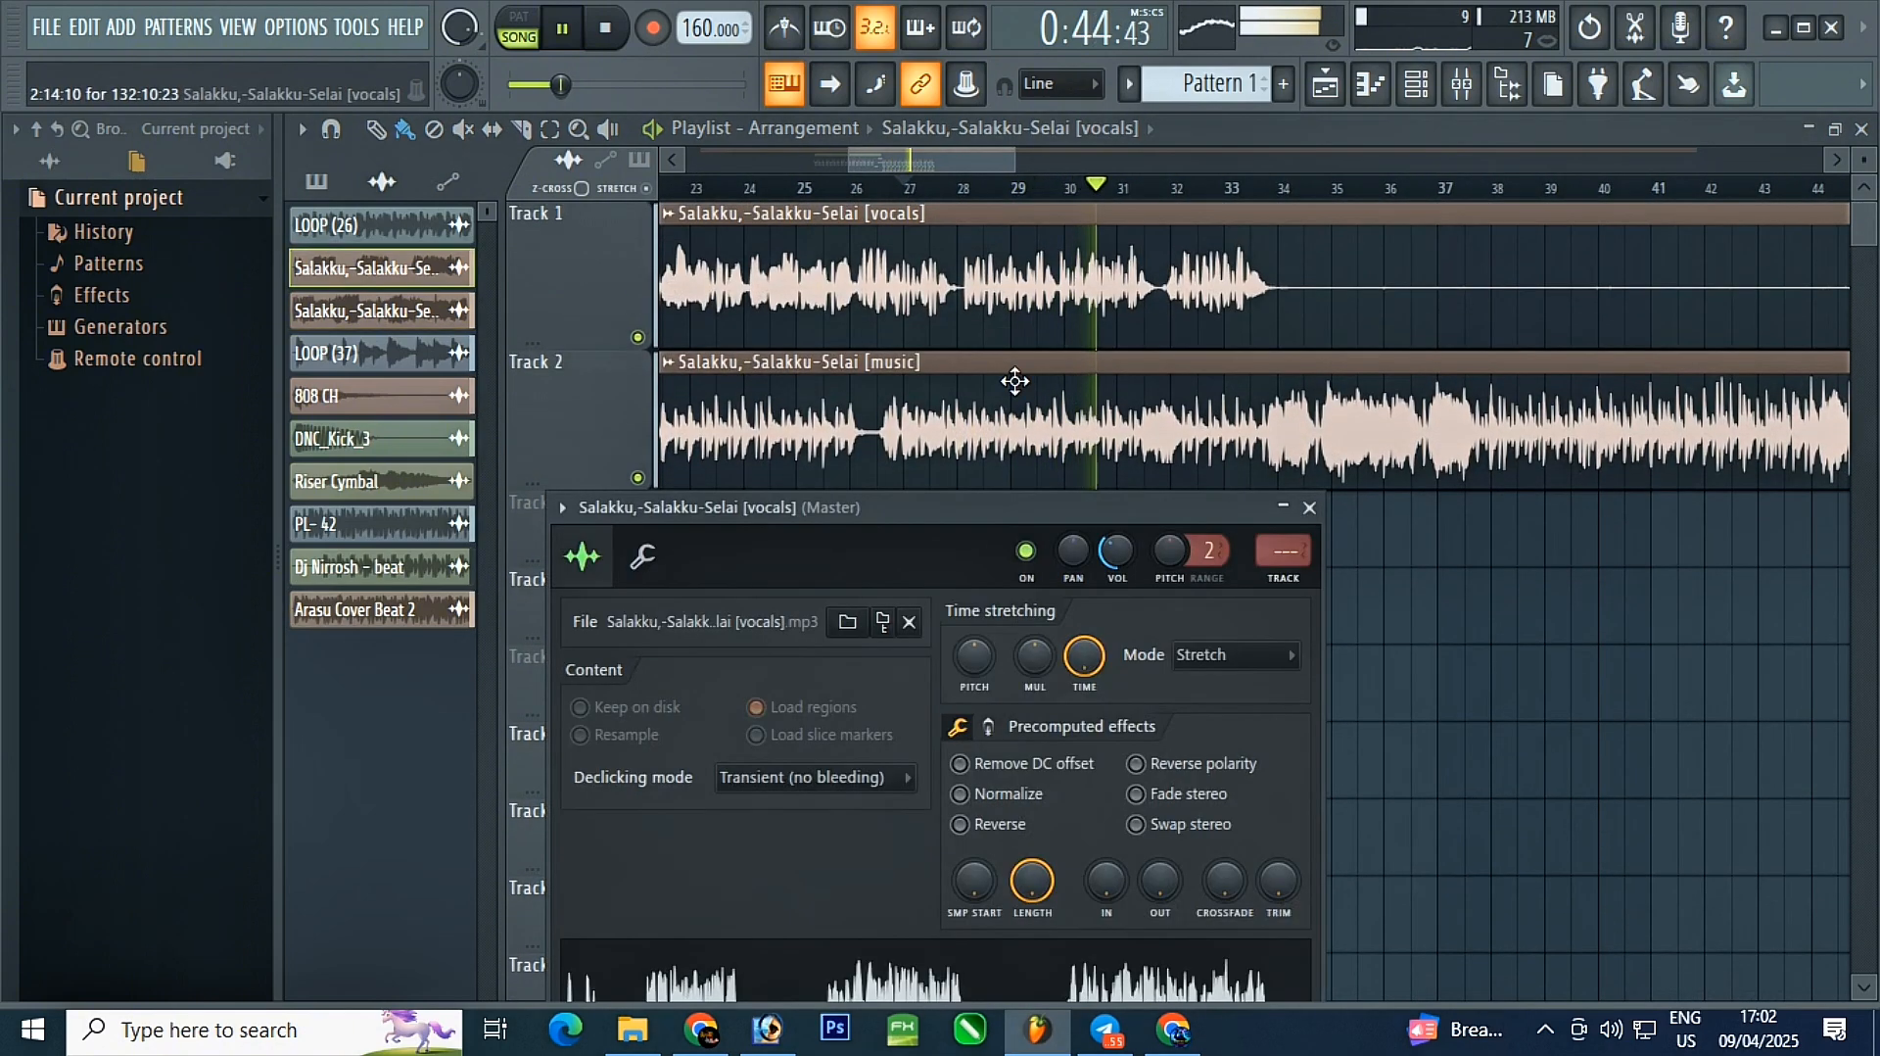
click(1309, 507)
- Play the mix from bar 25 and compare how it sounds with Track 12 muted and unmuted
click(803, 188)
scroll(827, 290, down, 2)
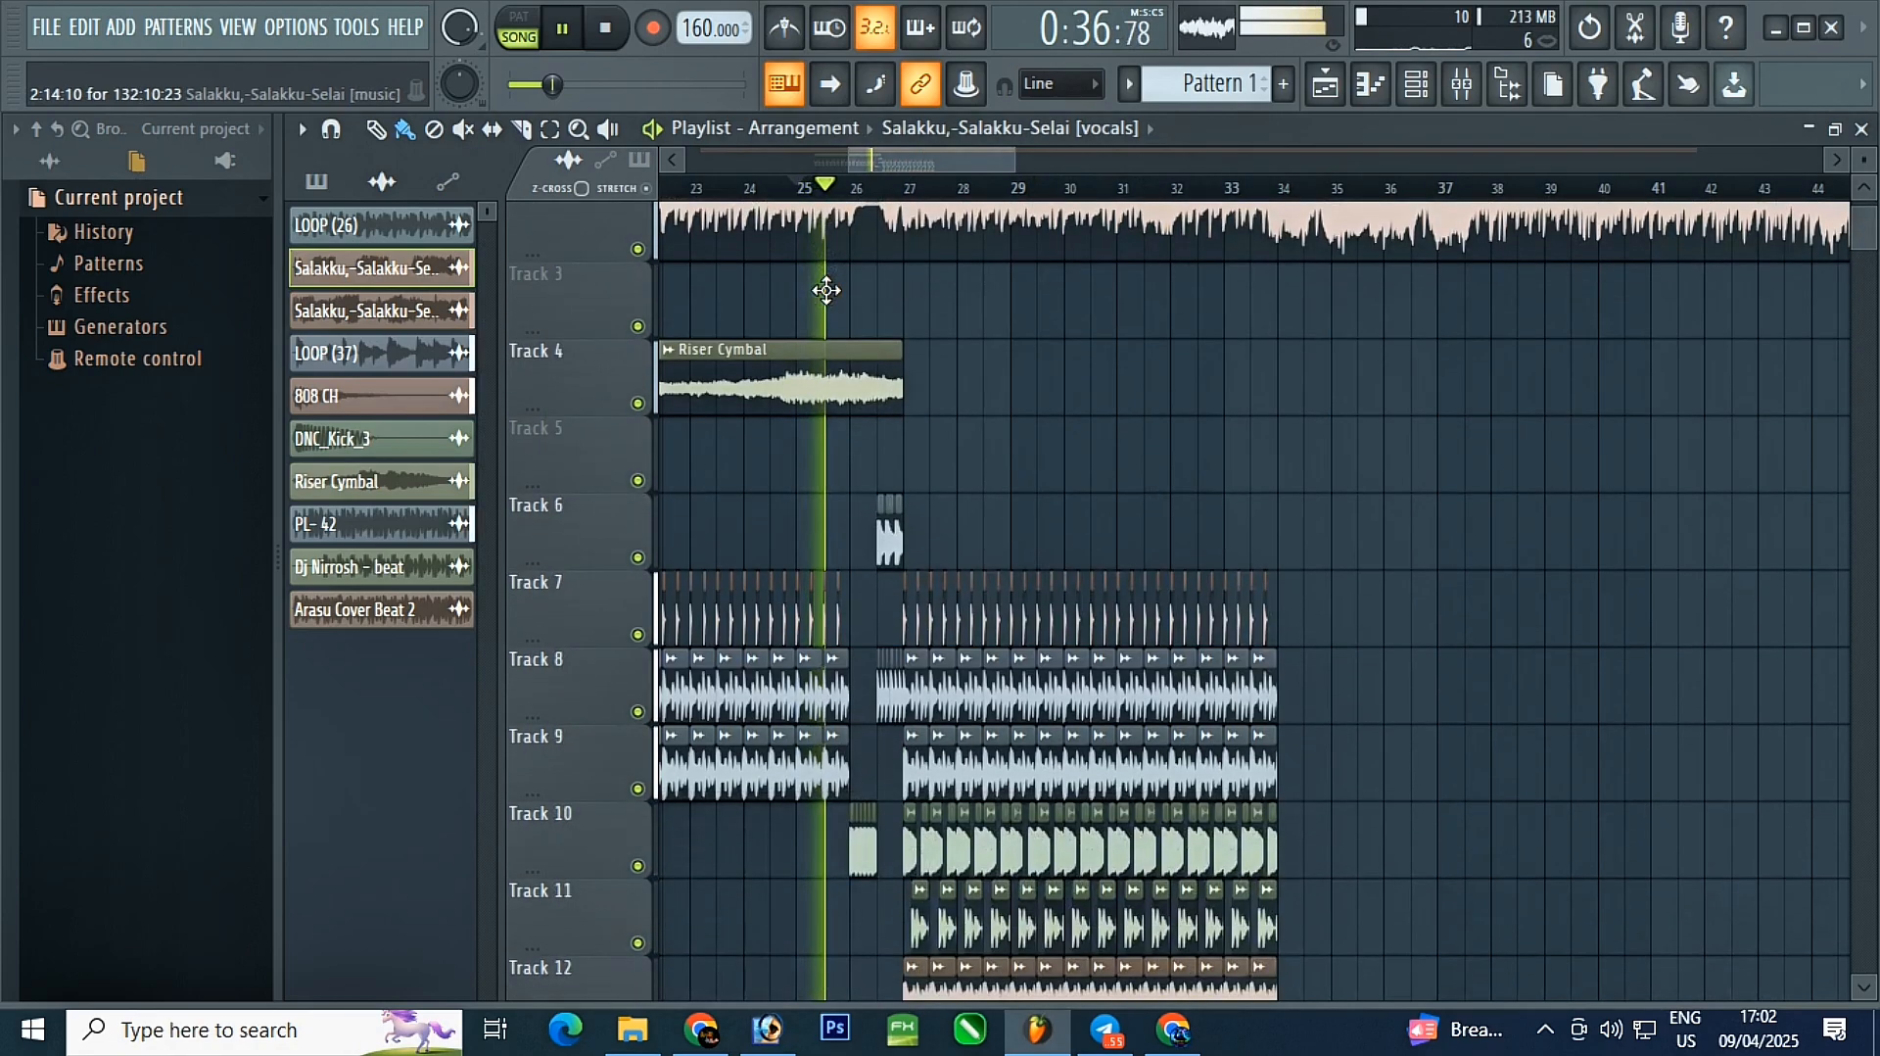
scroll(980, 373, down, 2)
ctrl+scroll(1107, 588, up, 4)
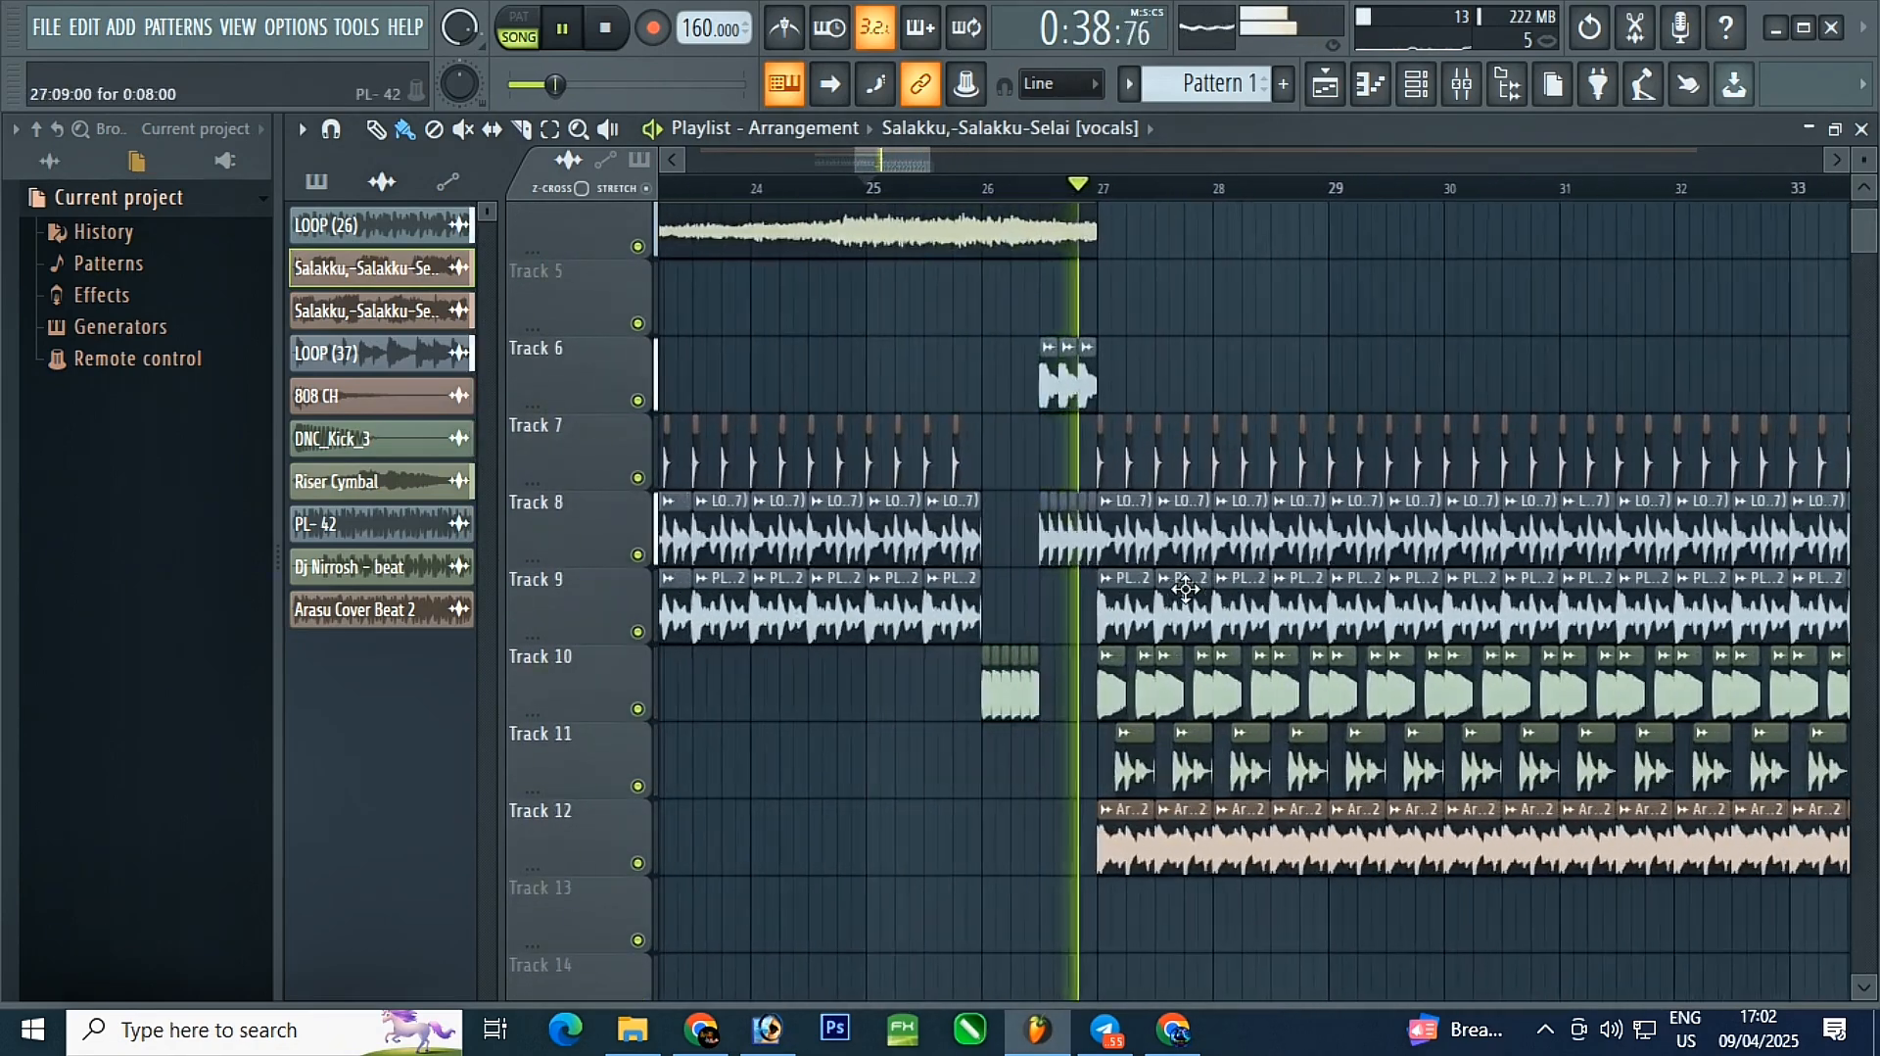
ctrl+scroll(1244, 536, up, 4)
ctrl+scroll(770, 389, down, 3)
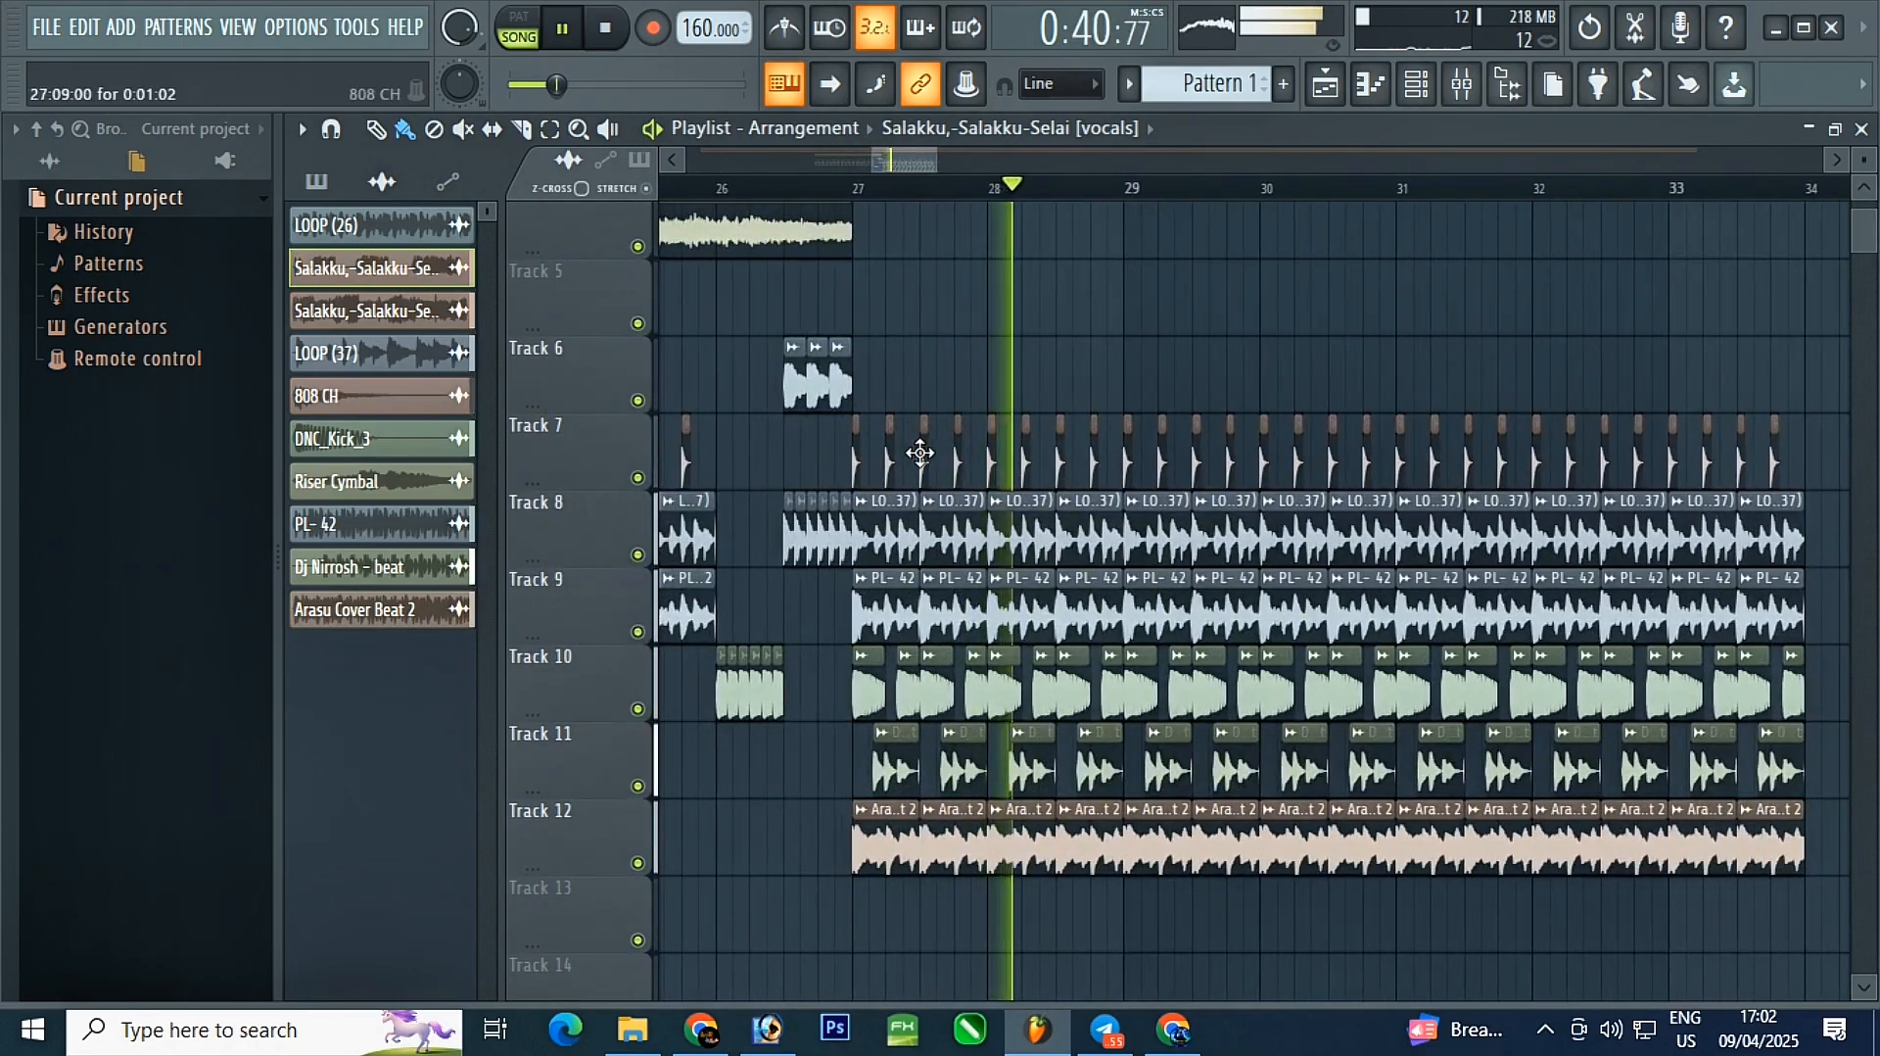
ctrl+scroll(887, 450, down, 3)
ctrl+scroll(1101, 763, up, 3)
ctrl+scroll(1307, 650, down, 1)
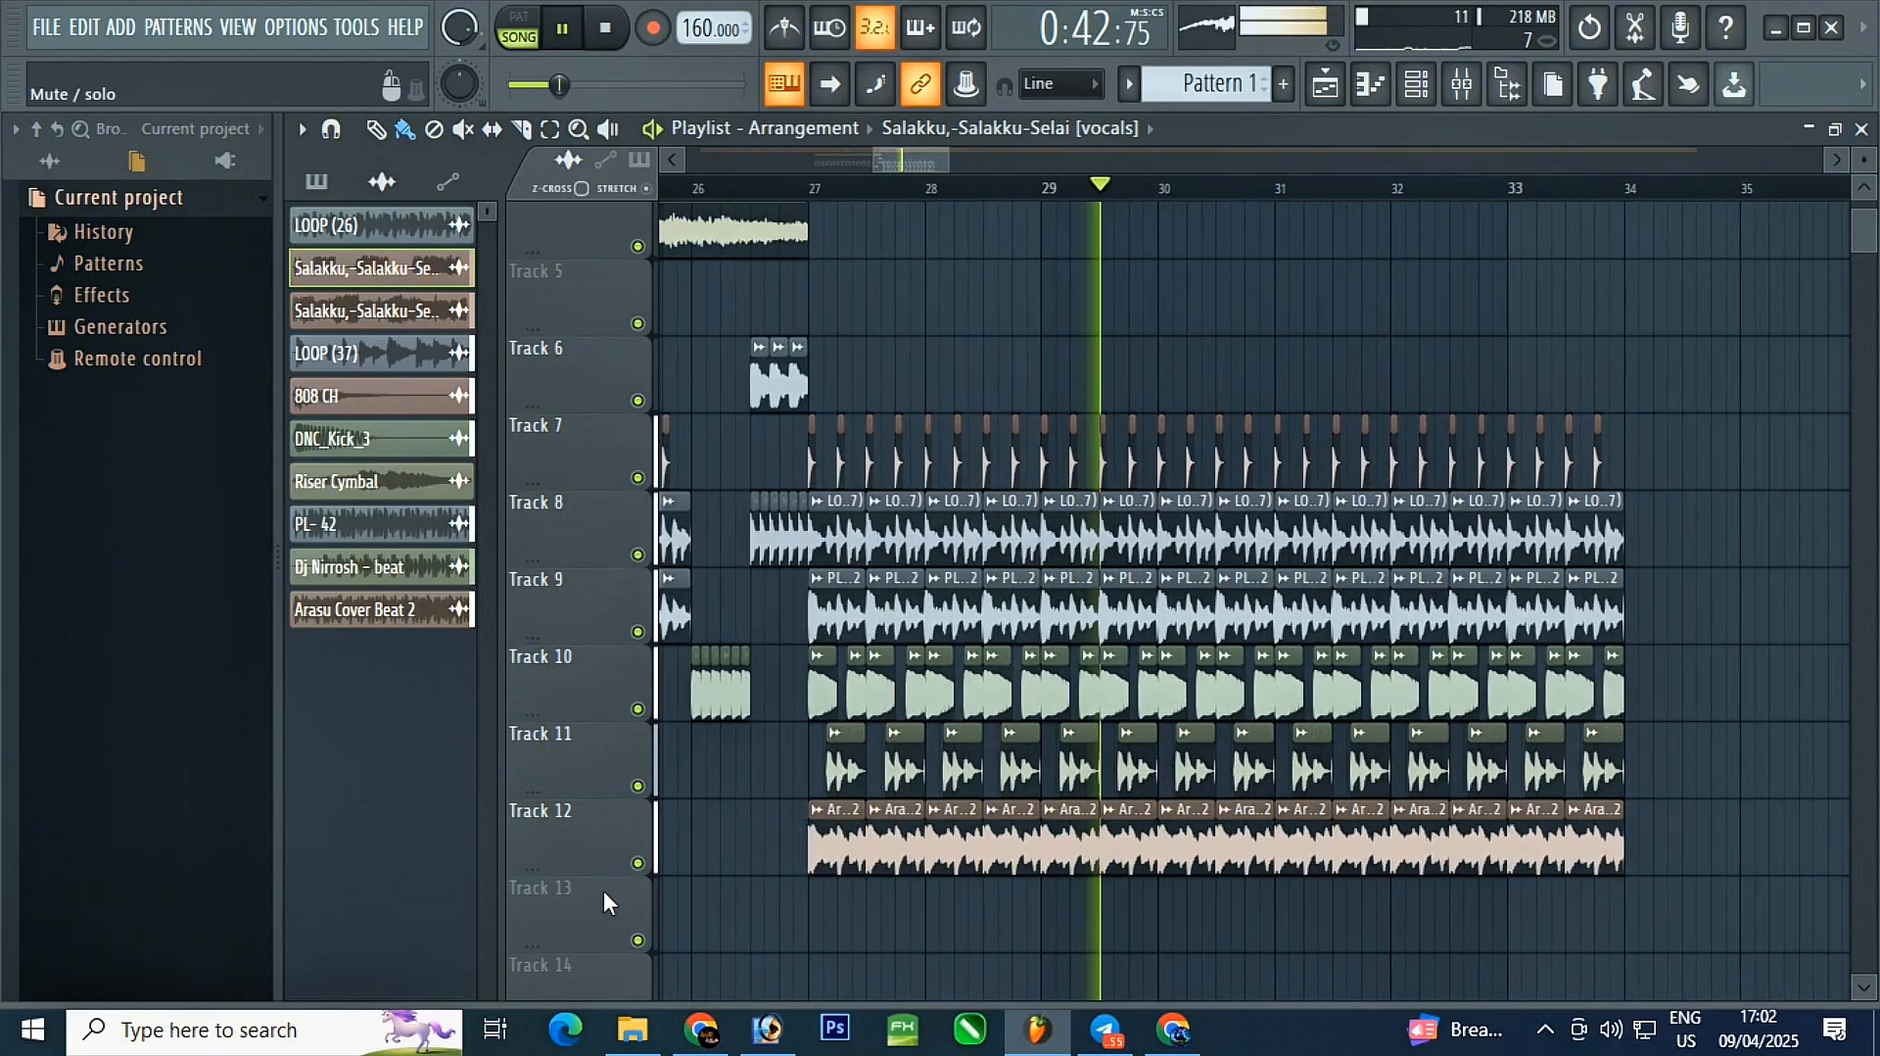
click(638, 863)
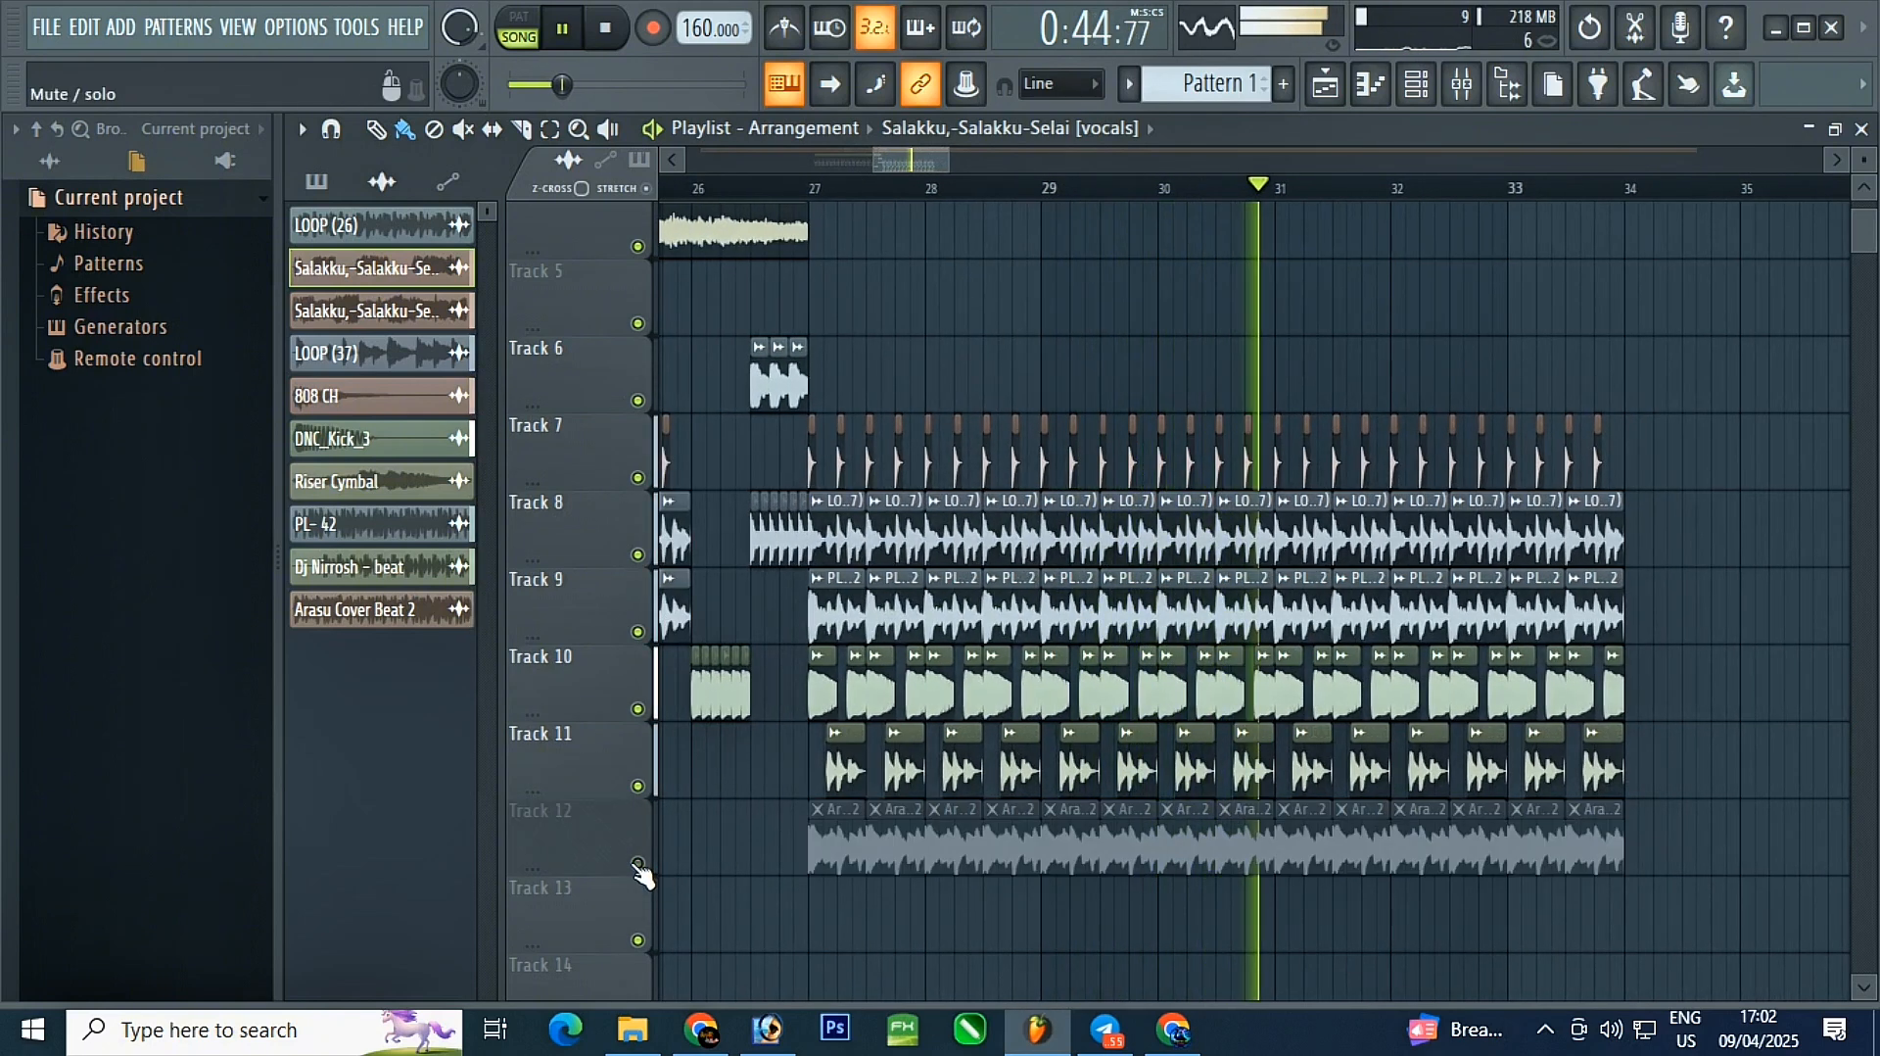
click(638, 863)
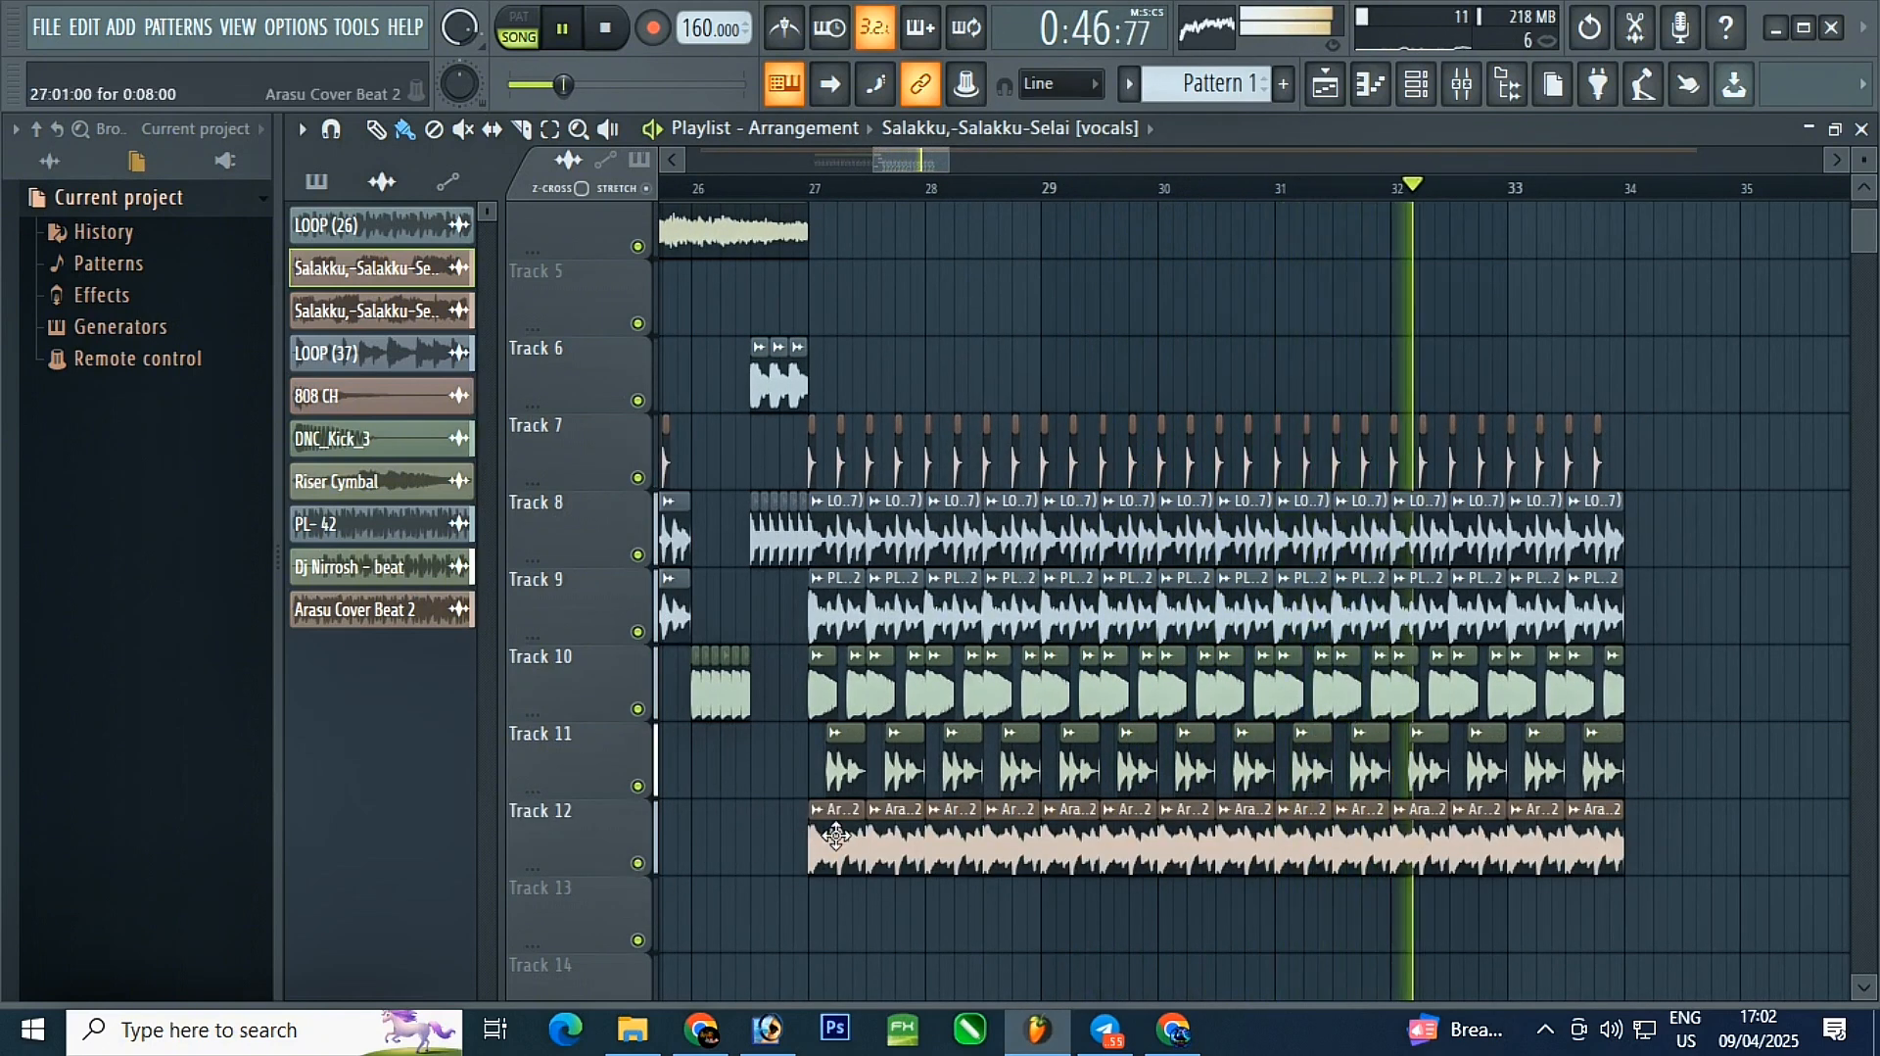
- Replace the half-bar Arasu Cover Beat 2 clips on Track 12 with one-bar slices repeated from bar 27 to bar 34
drag(874, 848, 1677, 852)
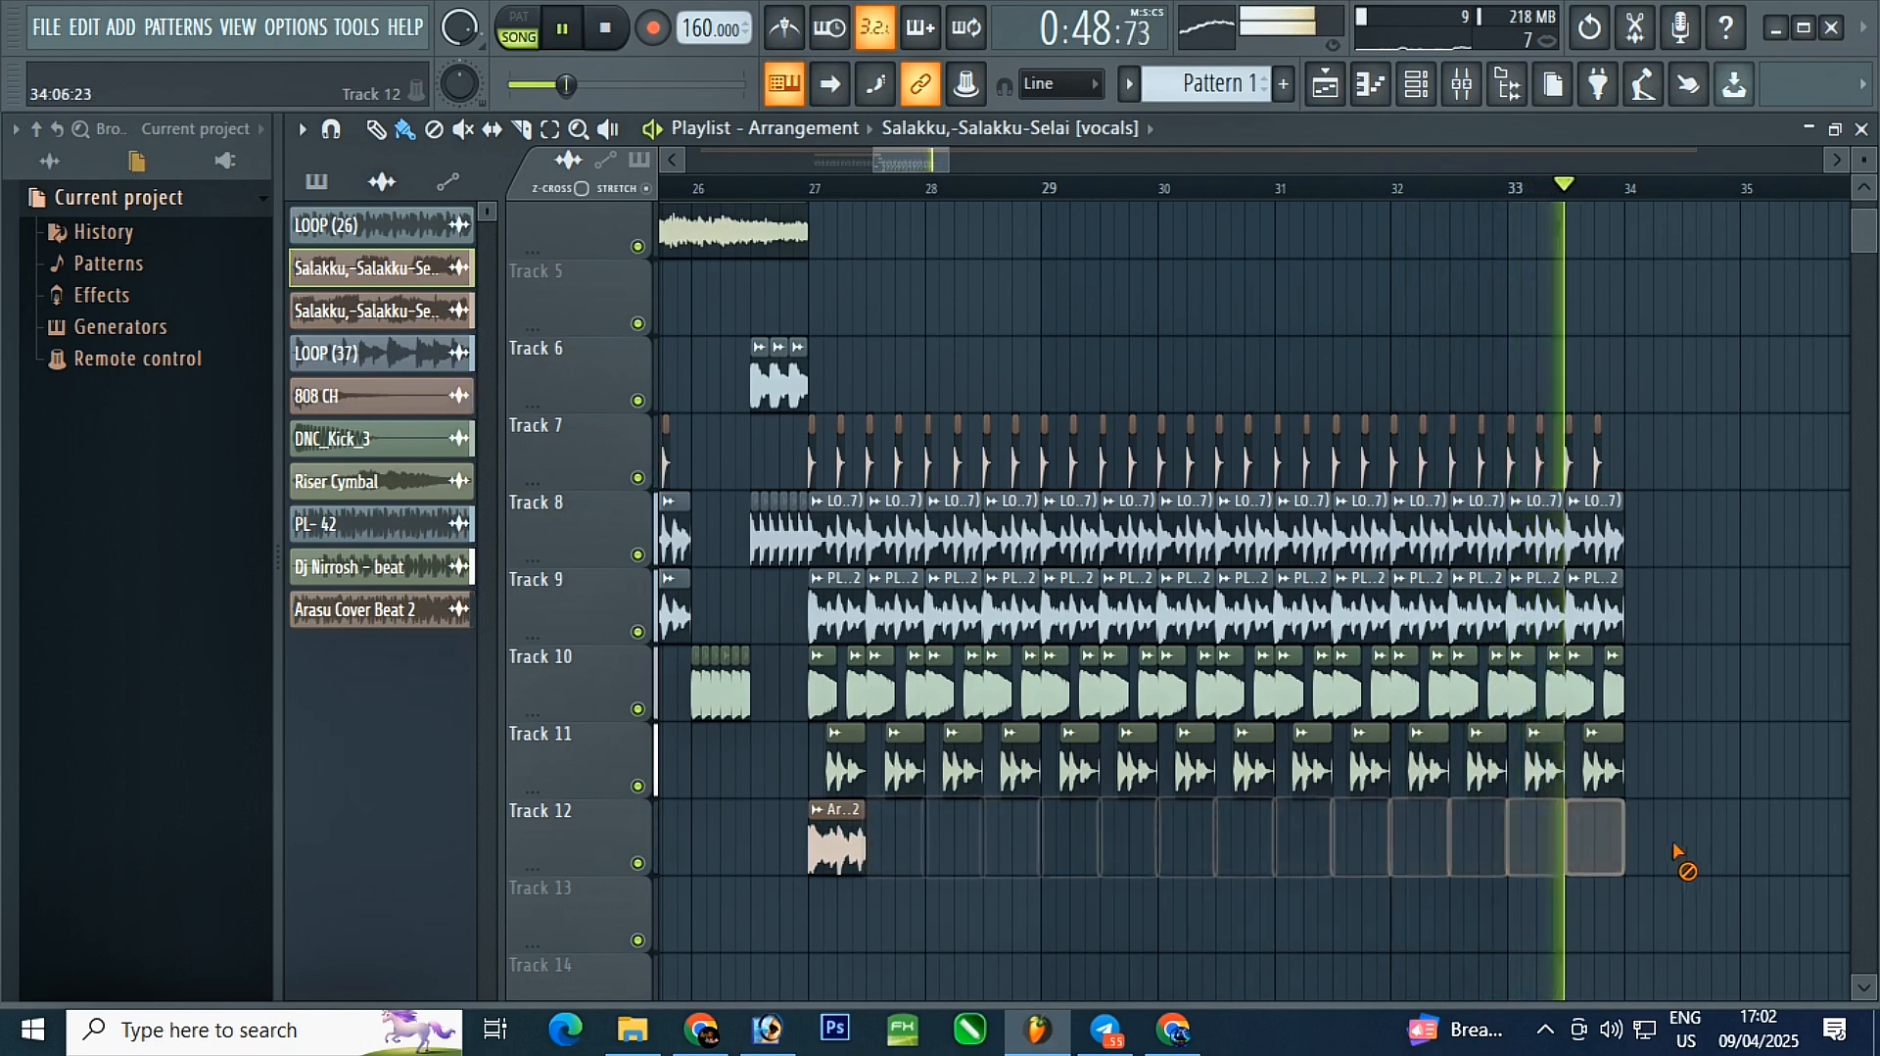
key(space)
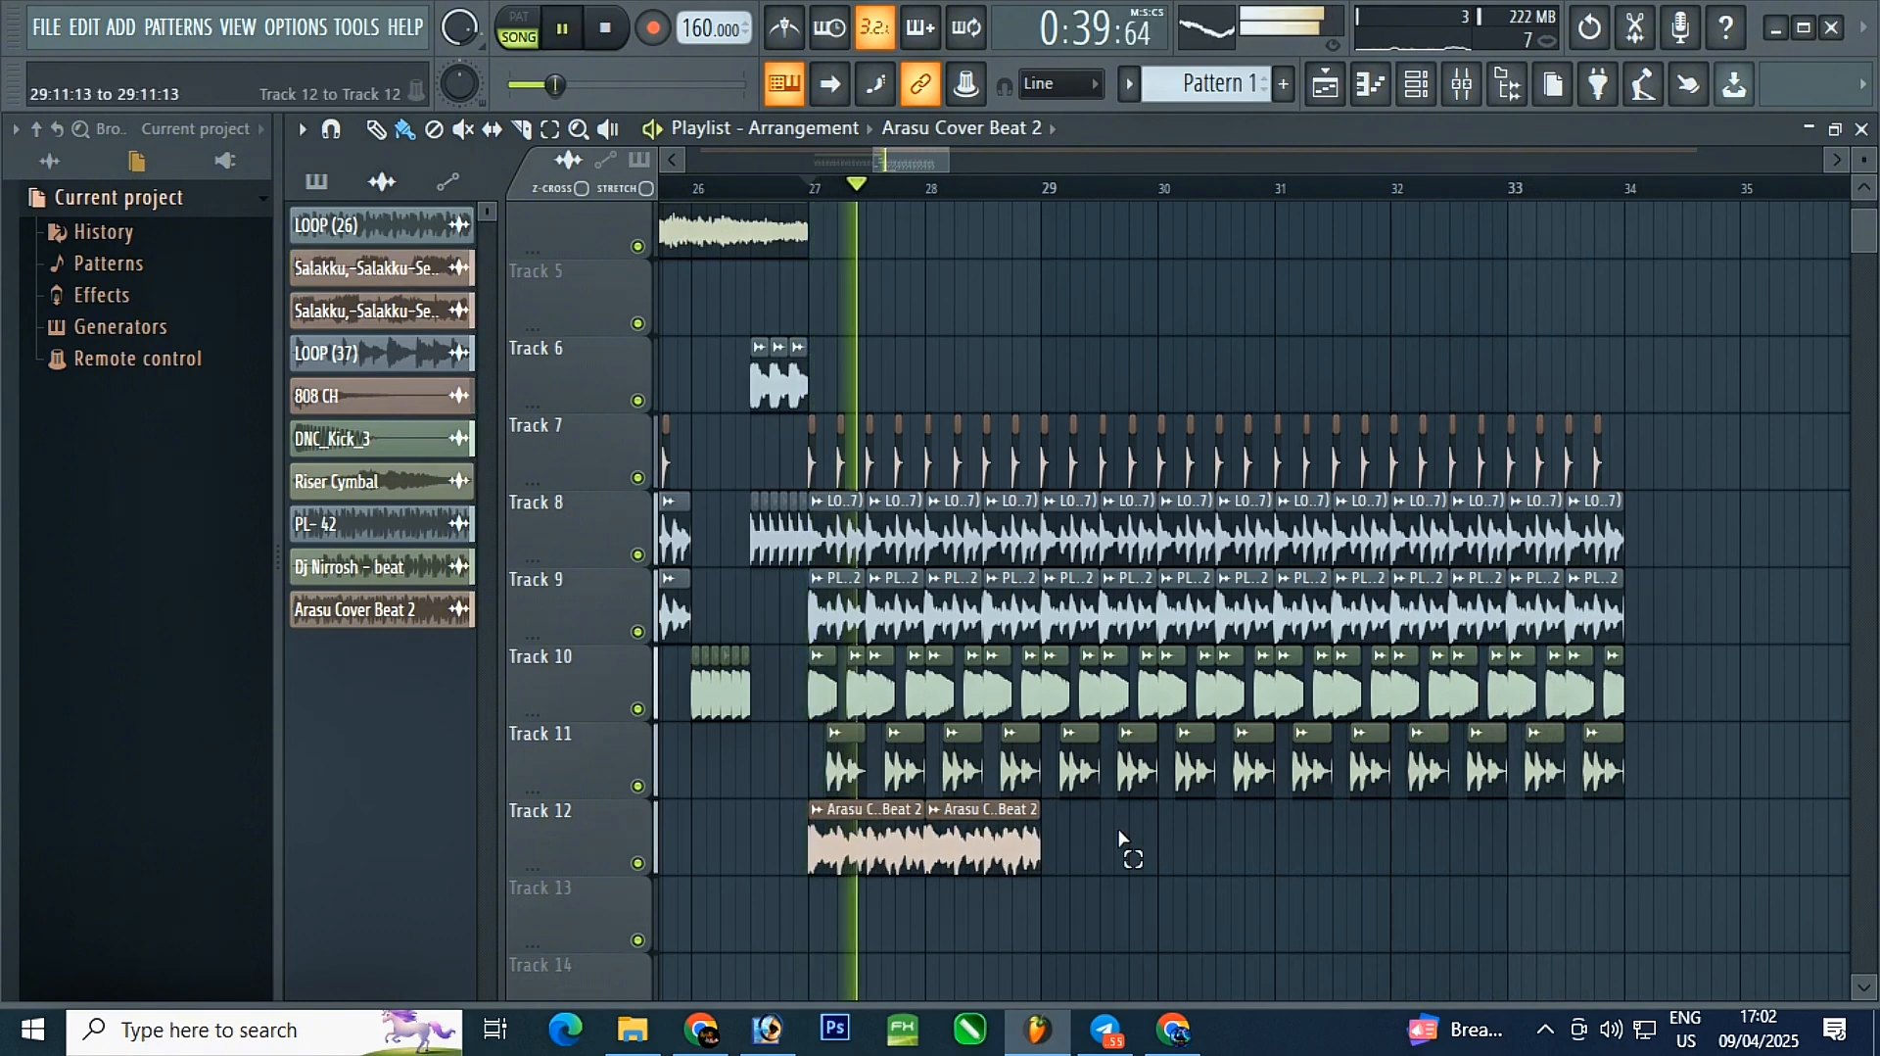
mouse_move(1120, 843)
mouse_down()
mouse_move(814, 847)
mouse_move(1086, 853)
mouse_up()
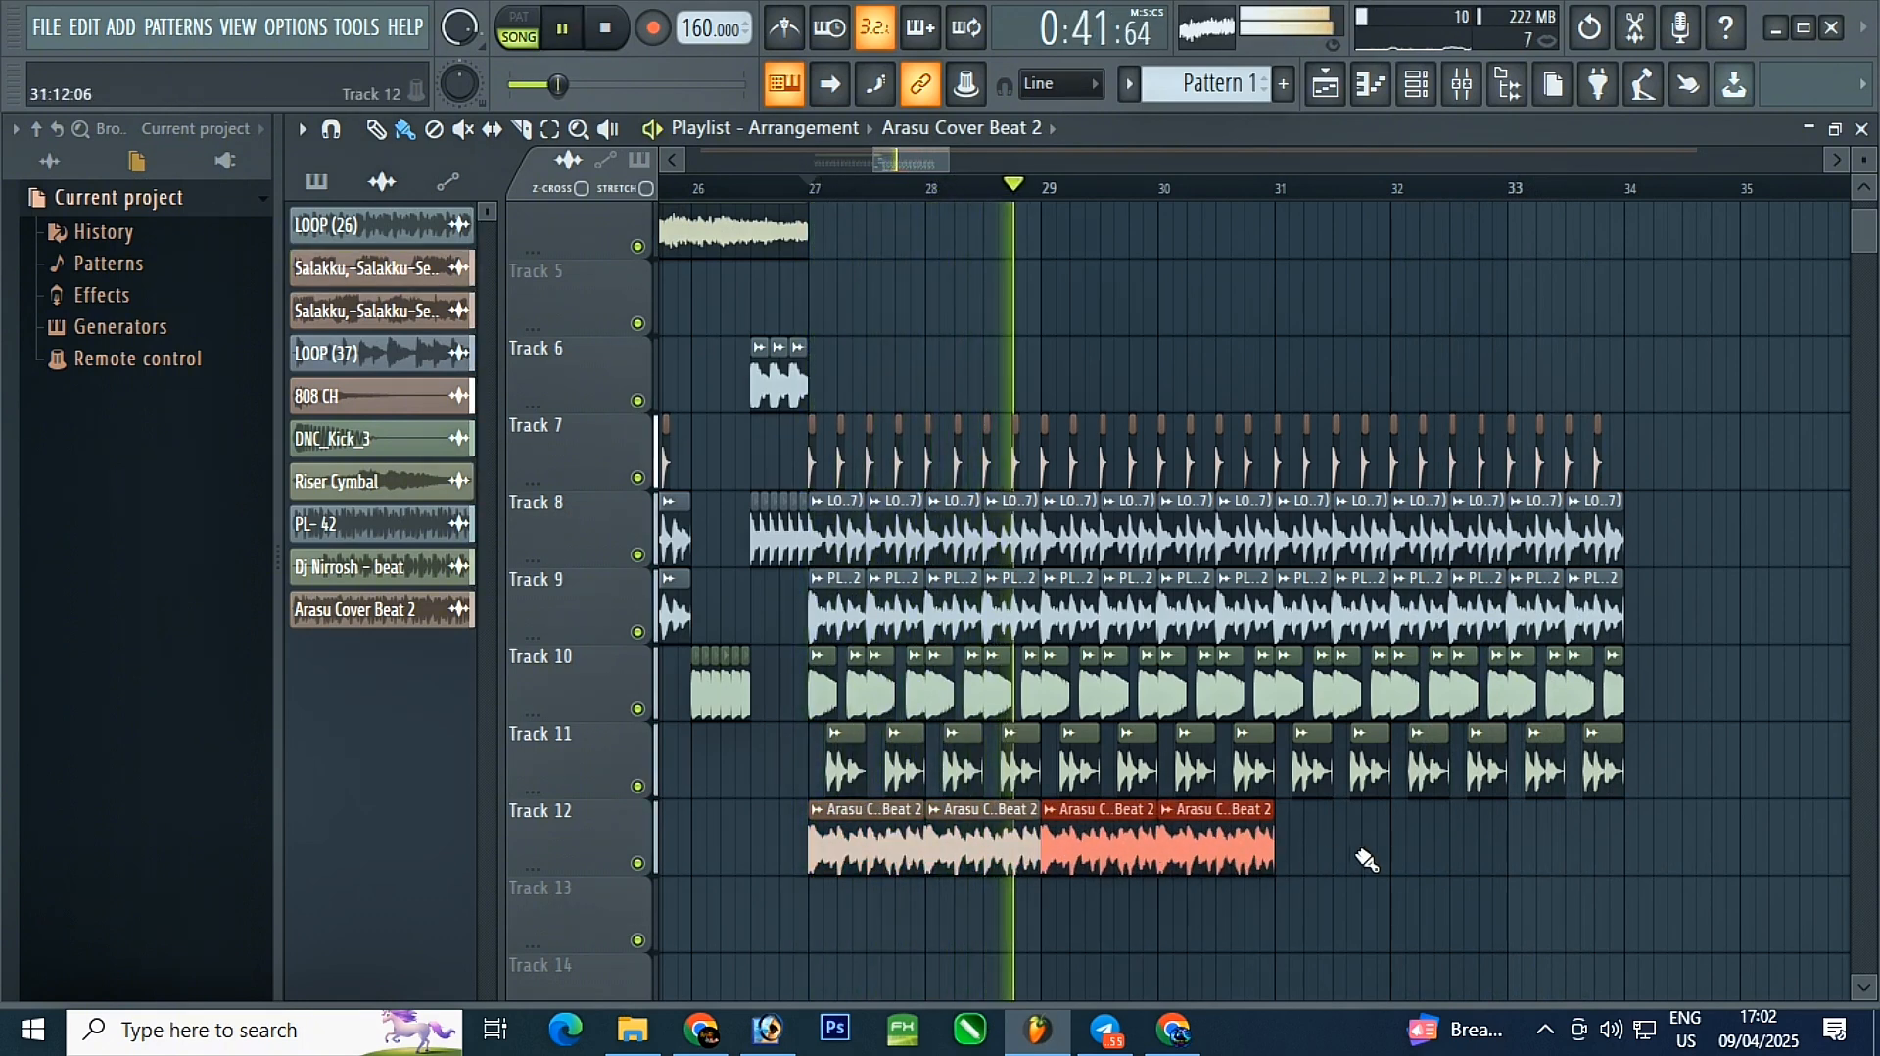
mouse_move(1359, 864)
mouse_down()
mouse_move(844, 865)
mouse_move(1178, 844)
mouse_move(1143, 844)
mouse_up()
scroll(834, 853, down, 2)
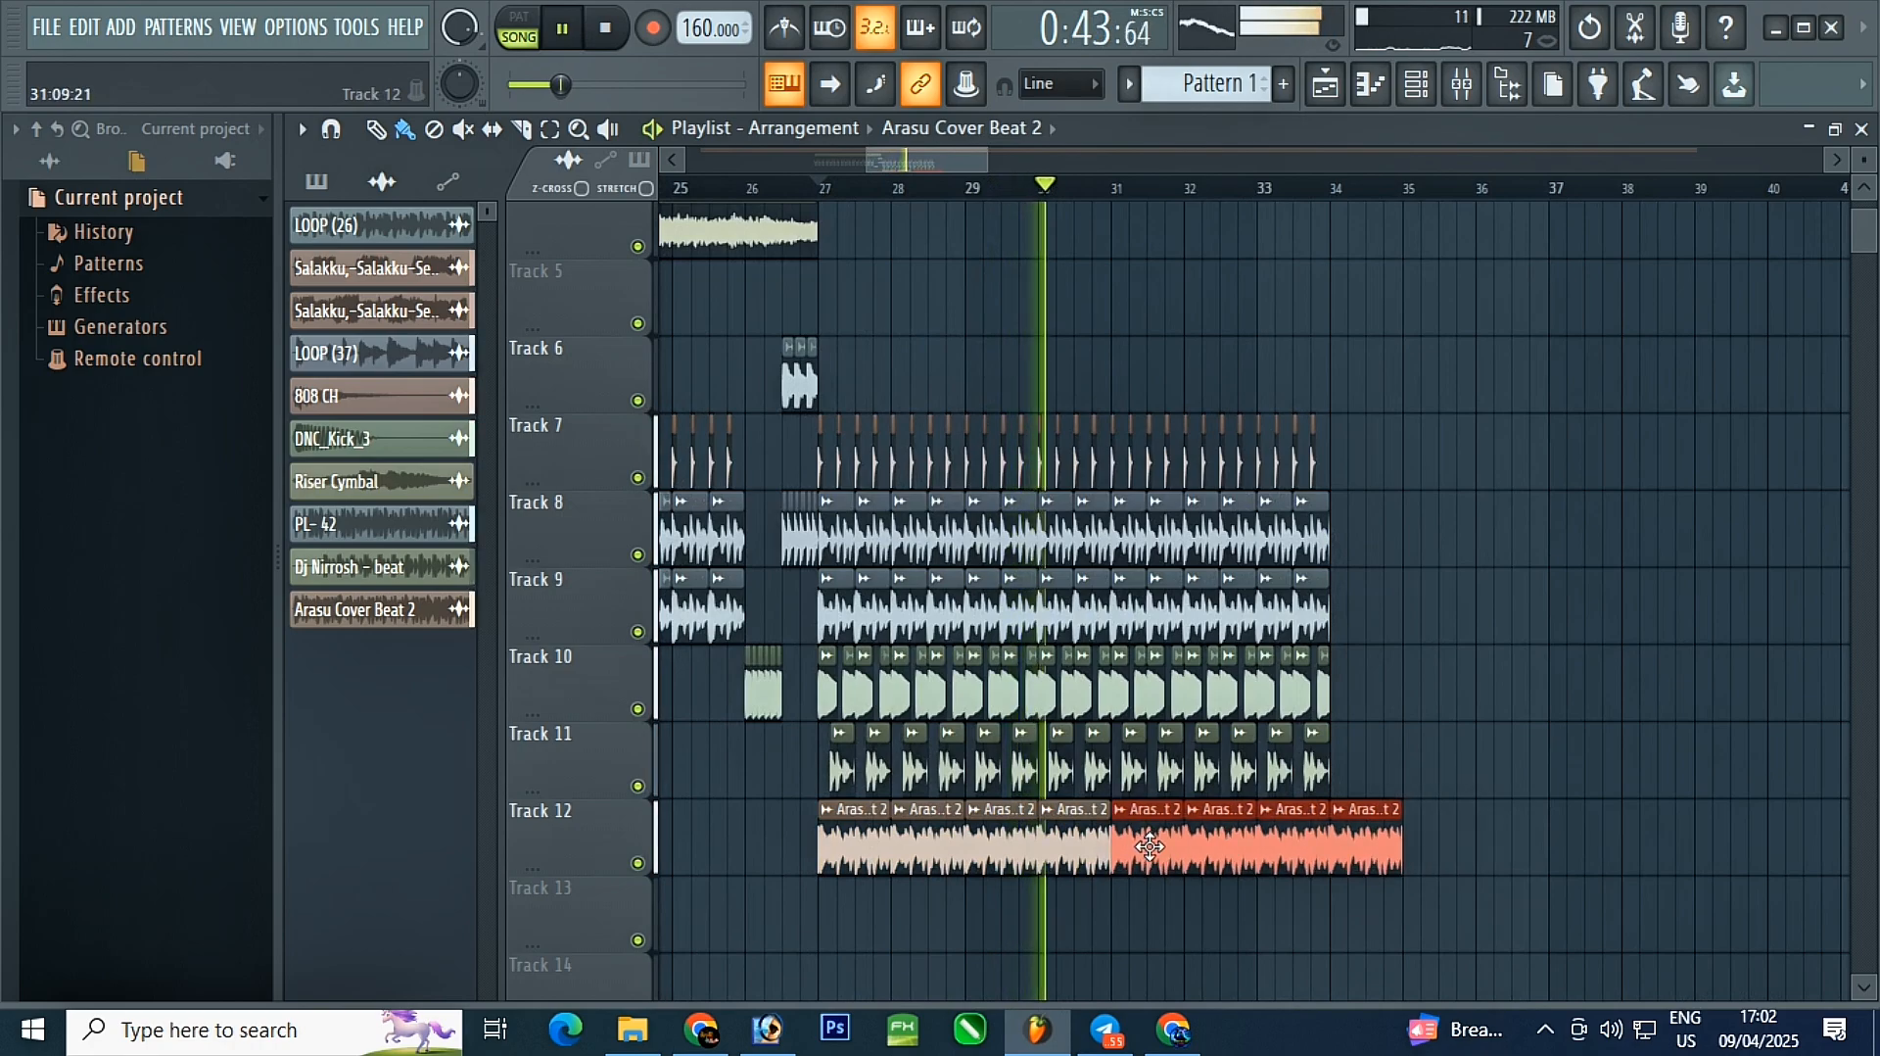
click(1474, 837)
scroll(755, 822, up, 4)
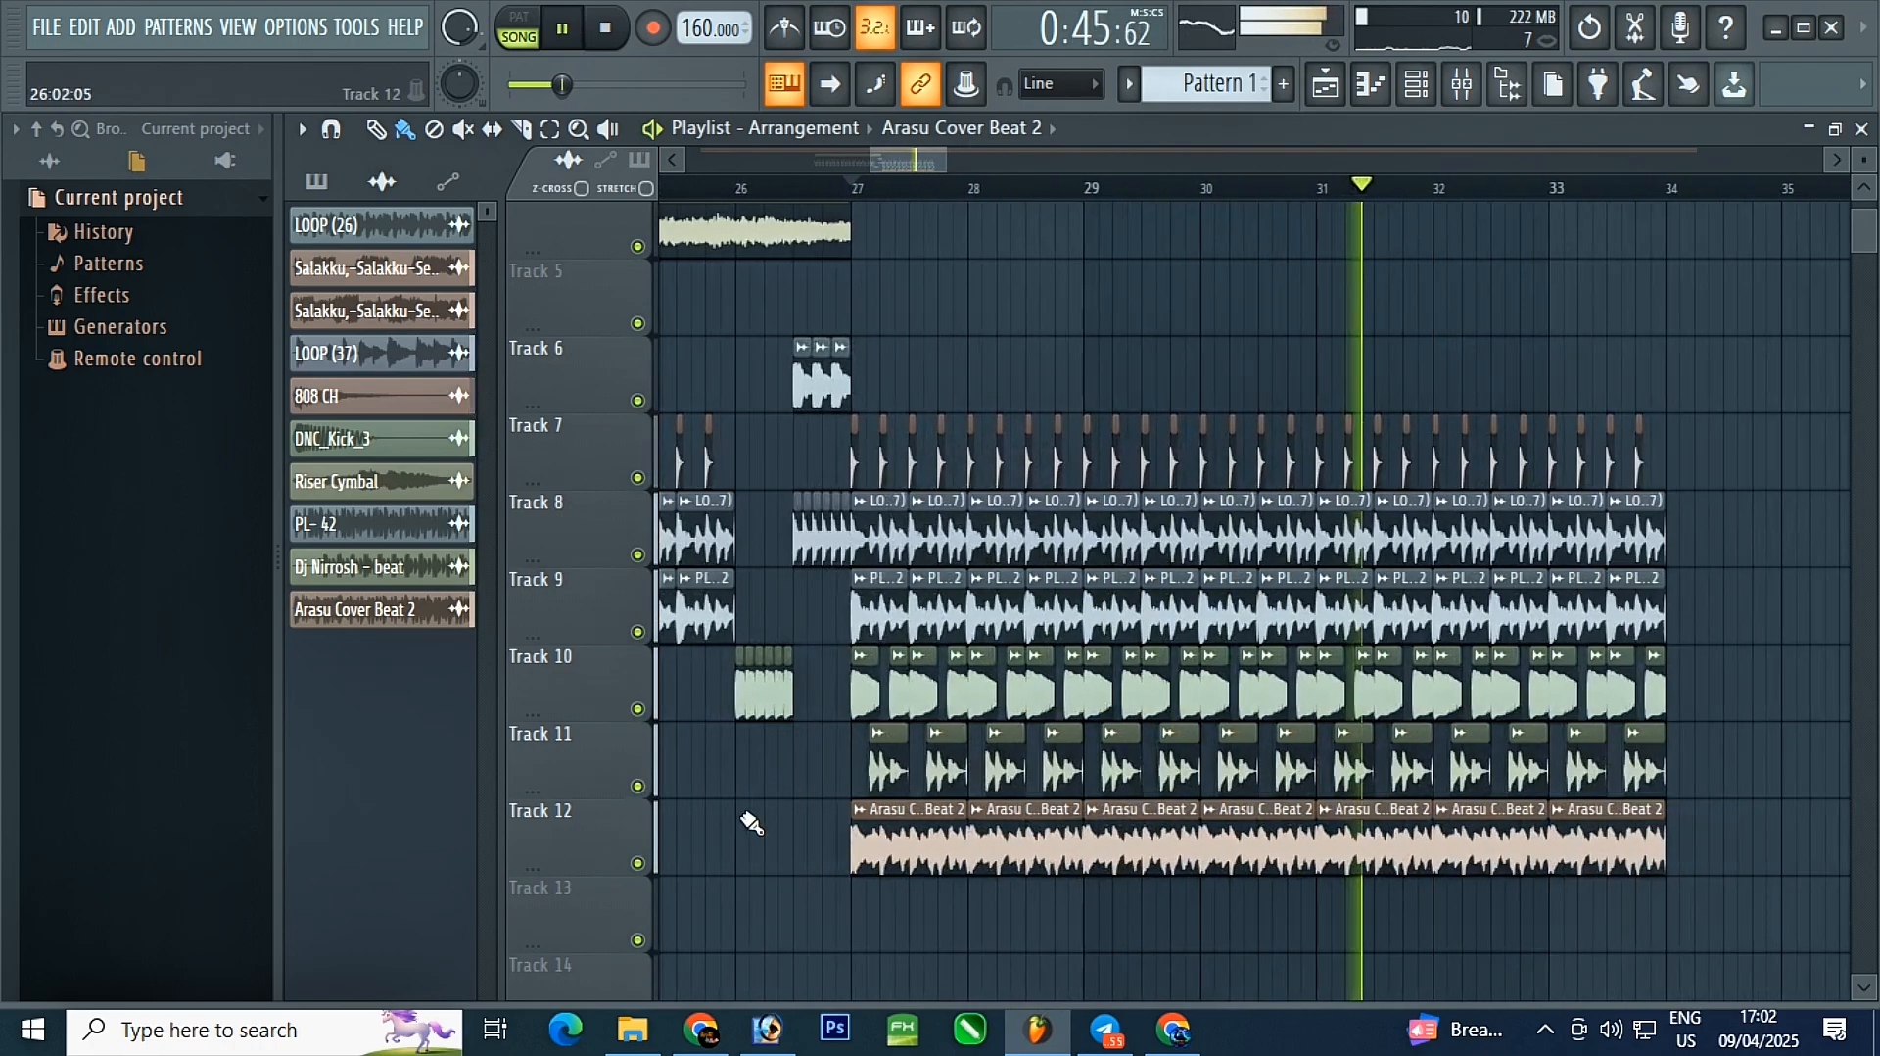
- Play the arrangement from bar 26 and check how the one-bar Arasu Cover Beat 2 slices fit the other tracks
click(767, 193)
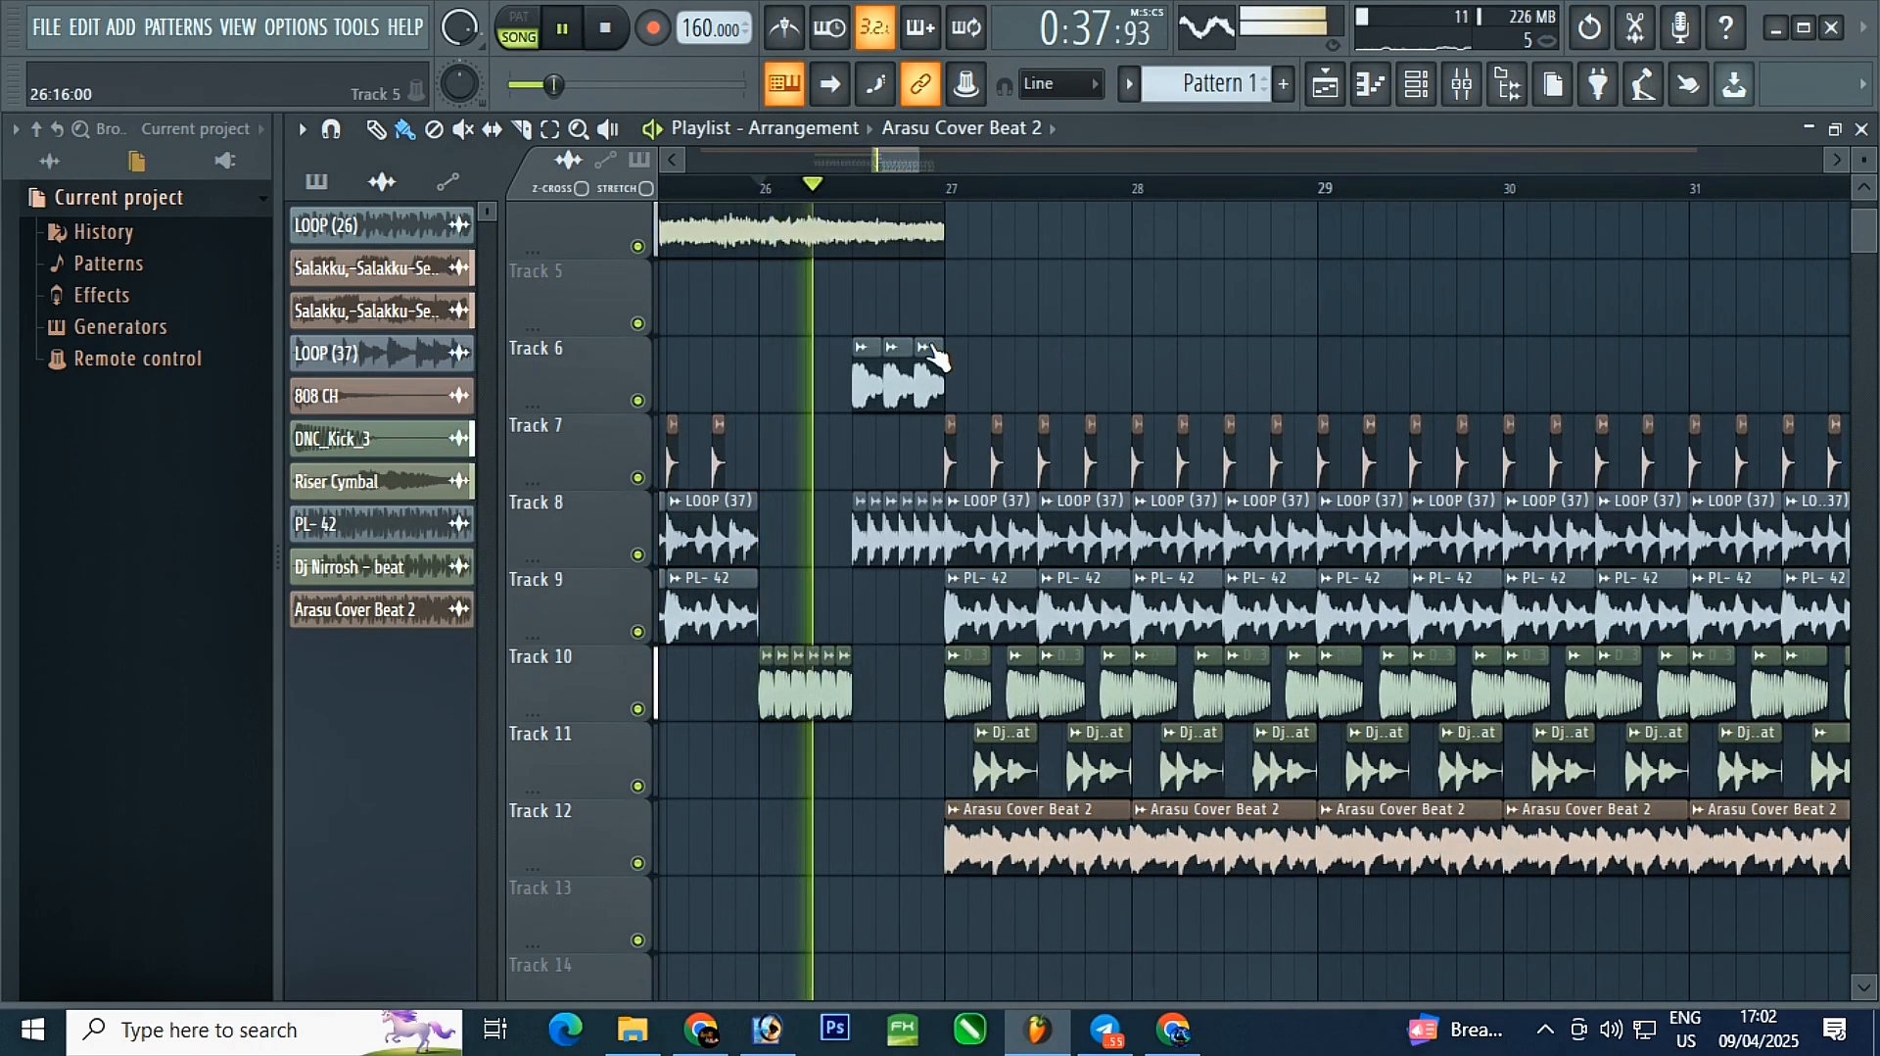
scroll(827, 369, down, 4)
scroll(1342, 545, up, 4)
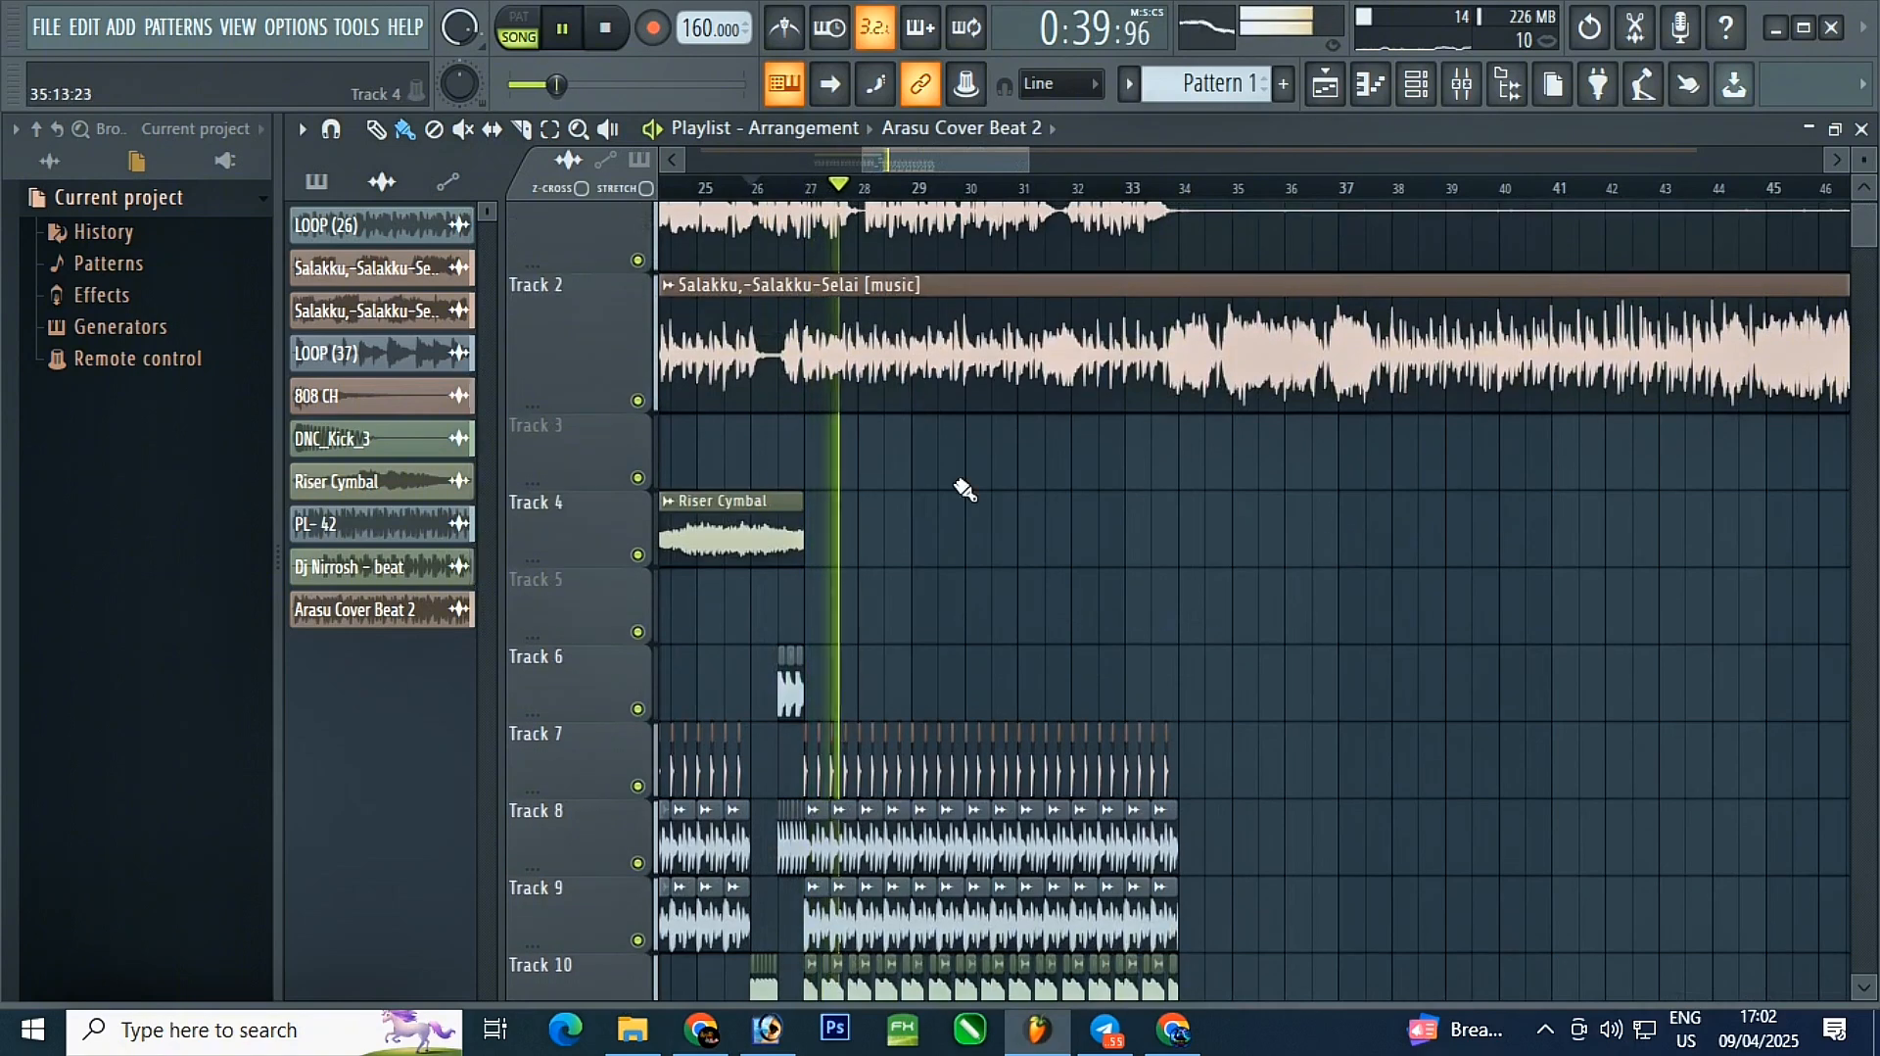
scroll(940, 520, down, 2)
scroll(979, 519, down, 3)
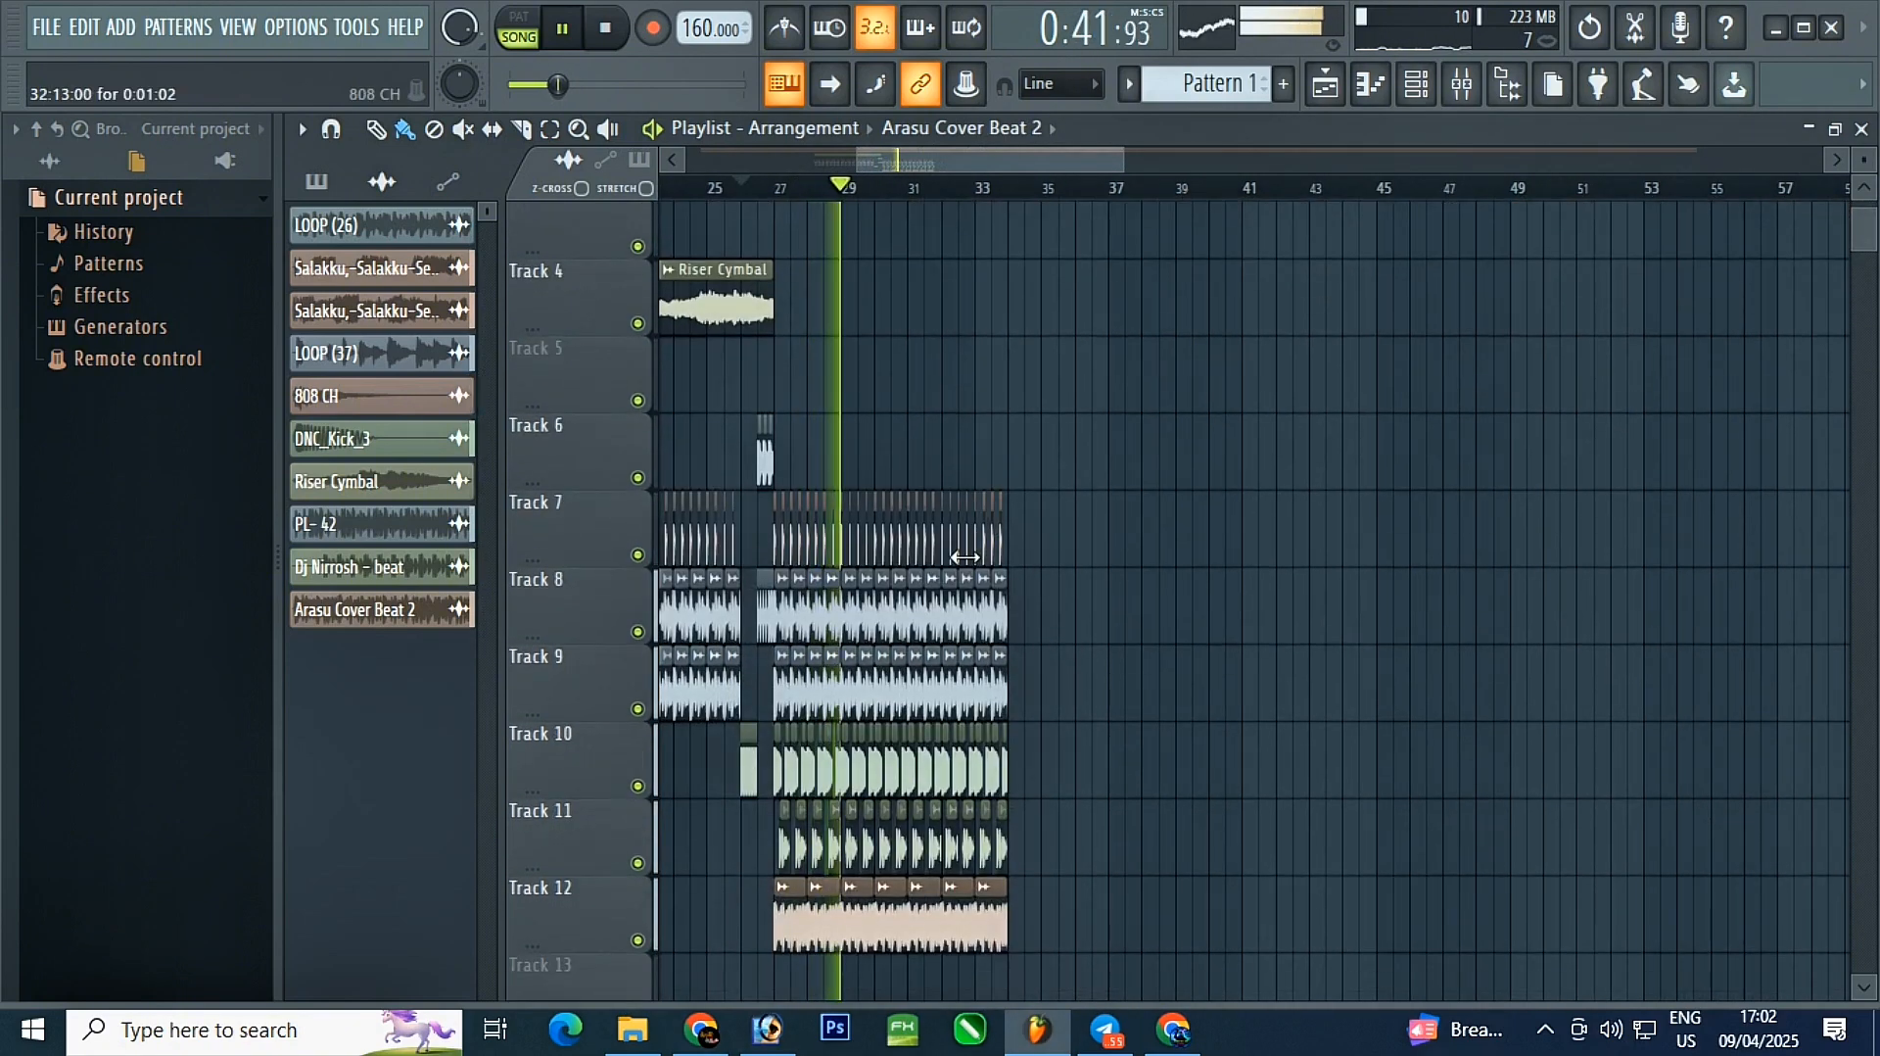
scroll(964, 556, up, 3)
scroll(1241, 482, down, 5)
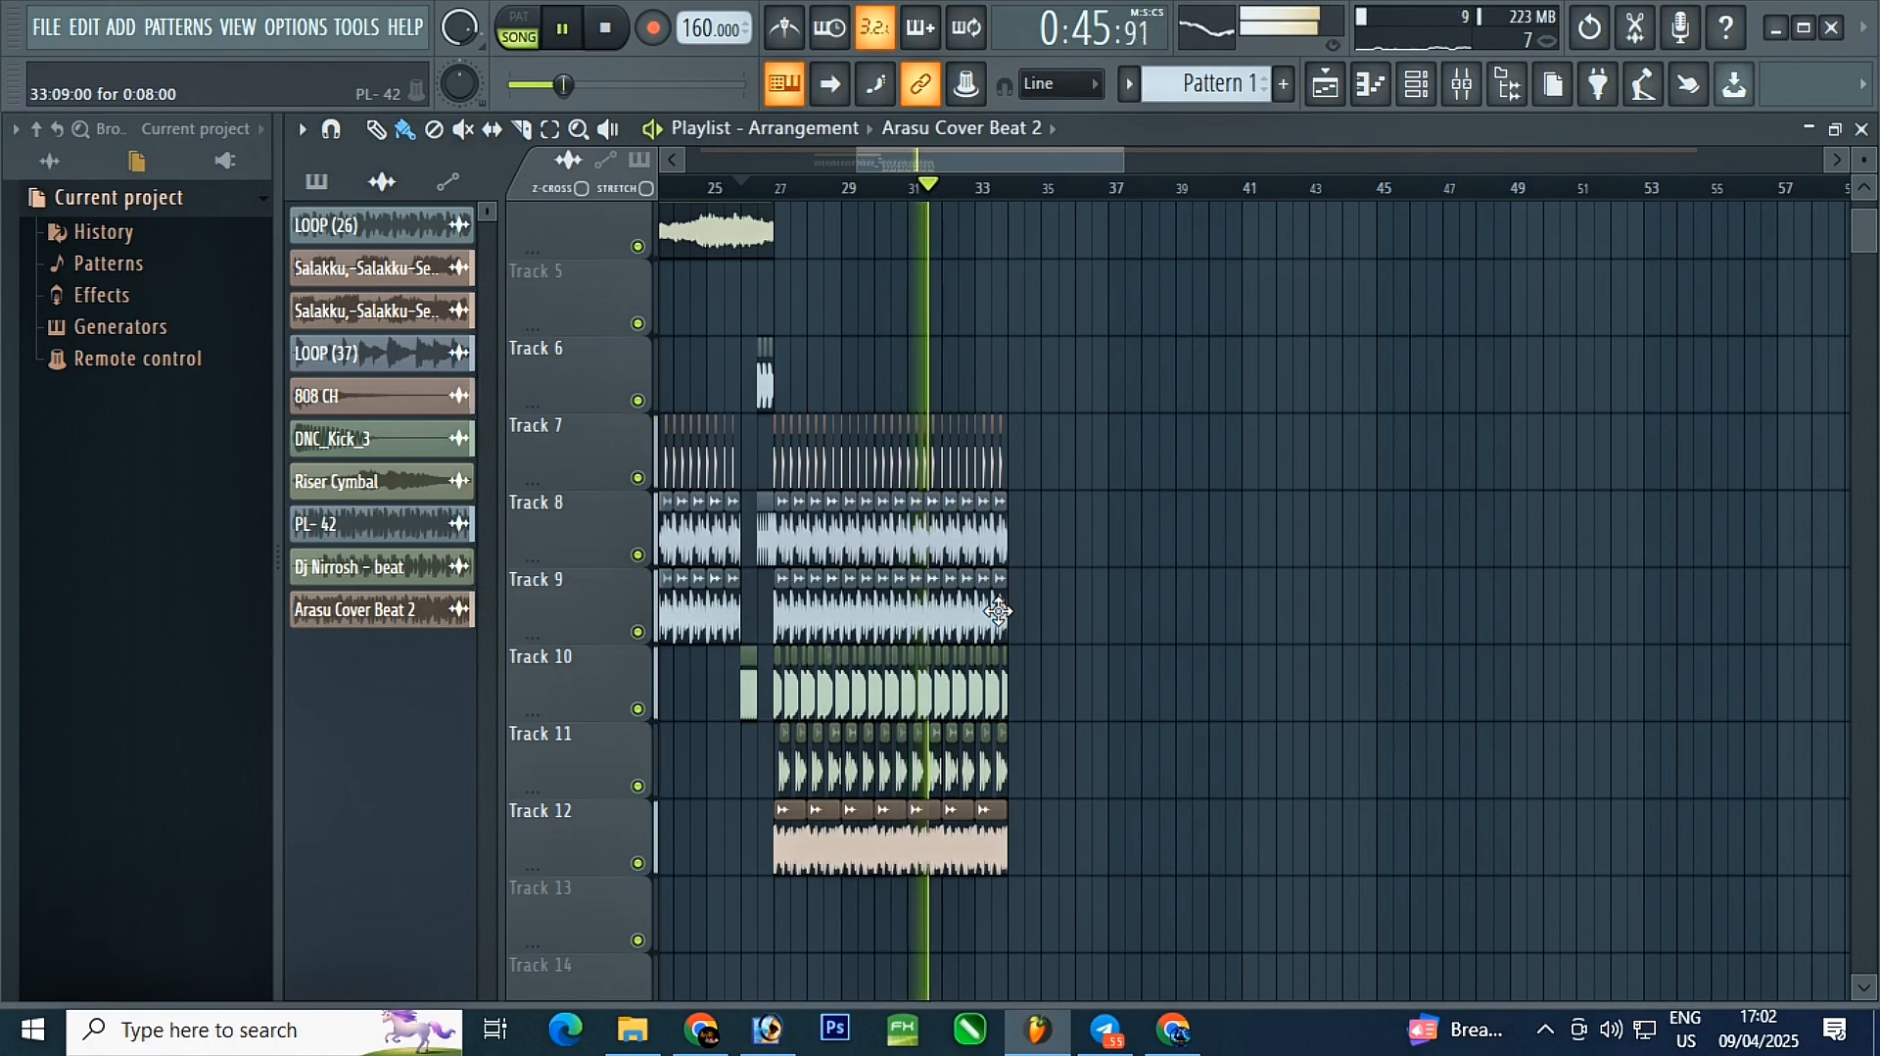
scroll(964, 884, up, 4)
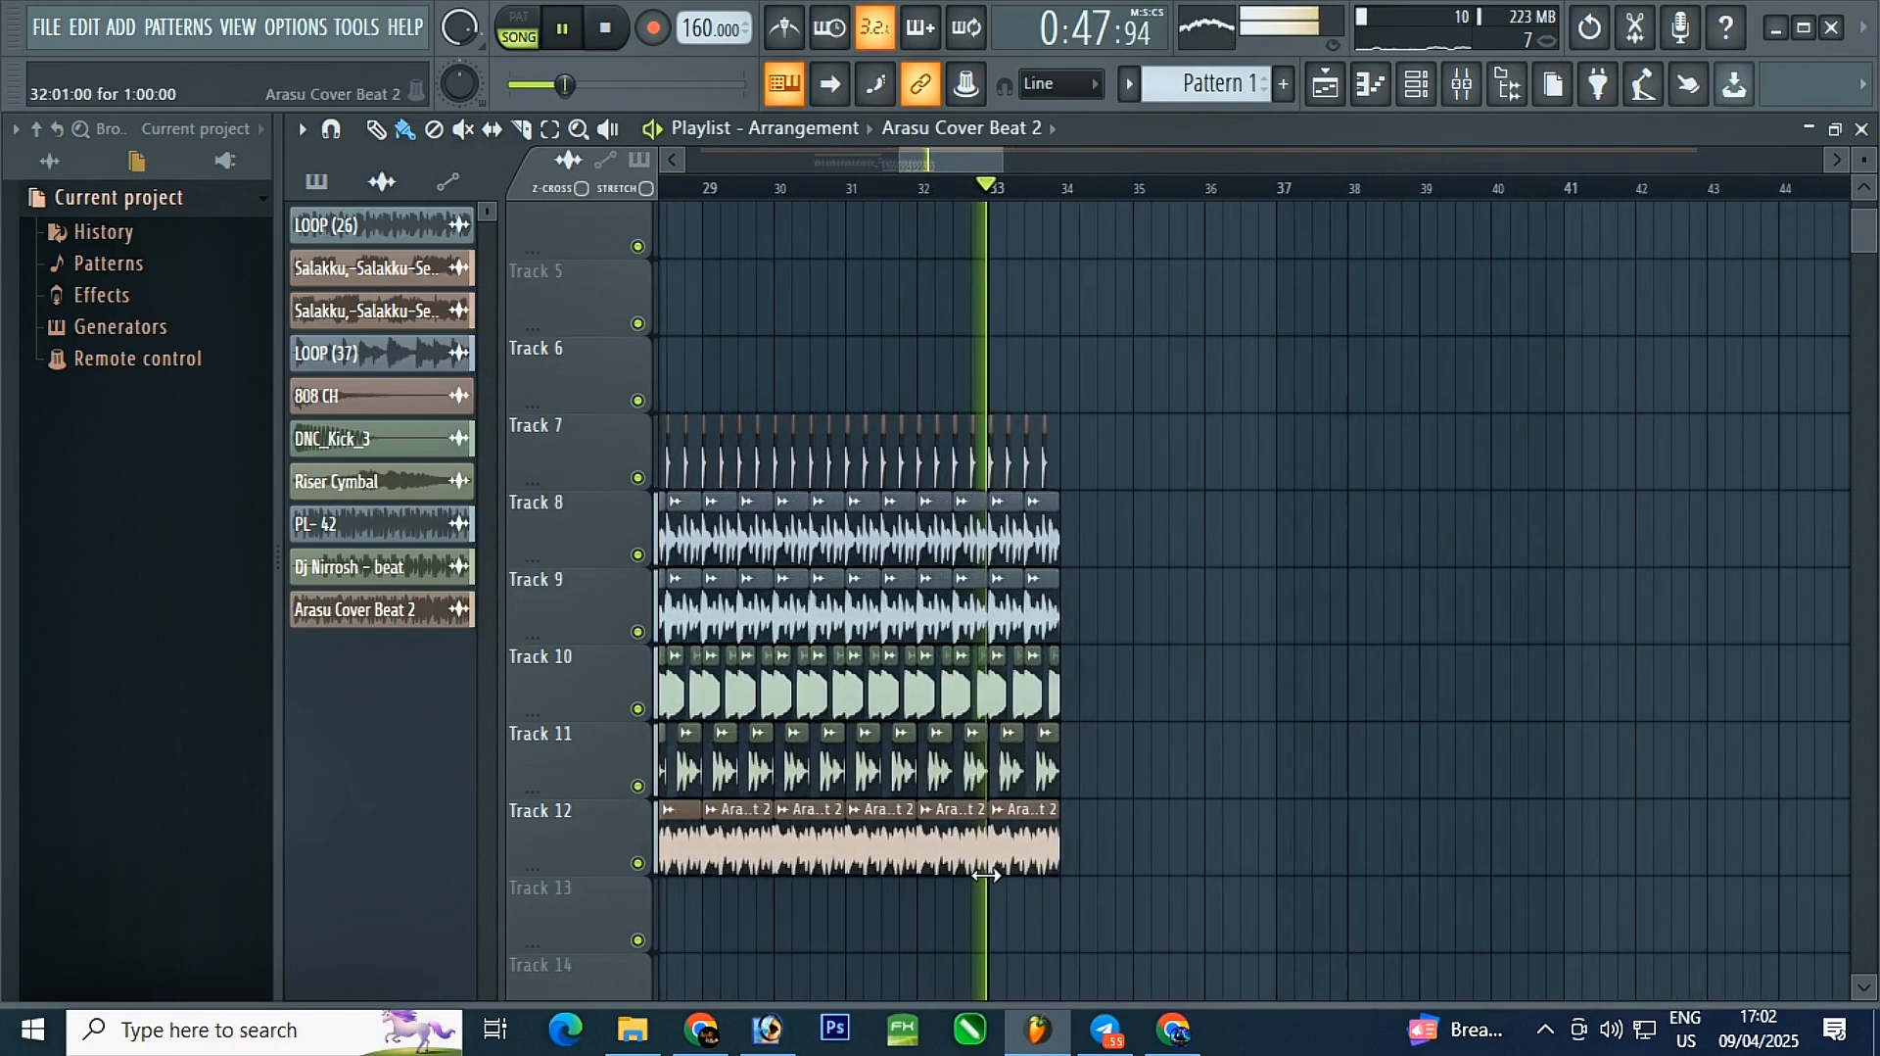
- Replay the transition from bar 26 into the layered beat section and listen through to about bar 28
scroll(1077, 588, down, 3)
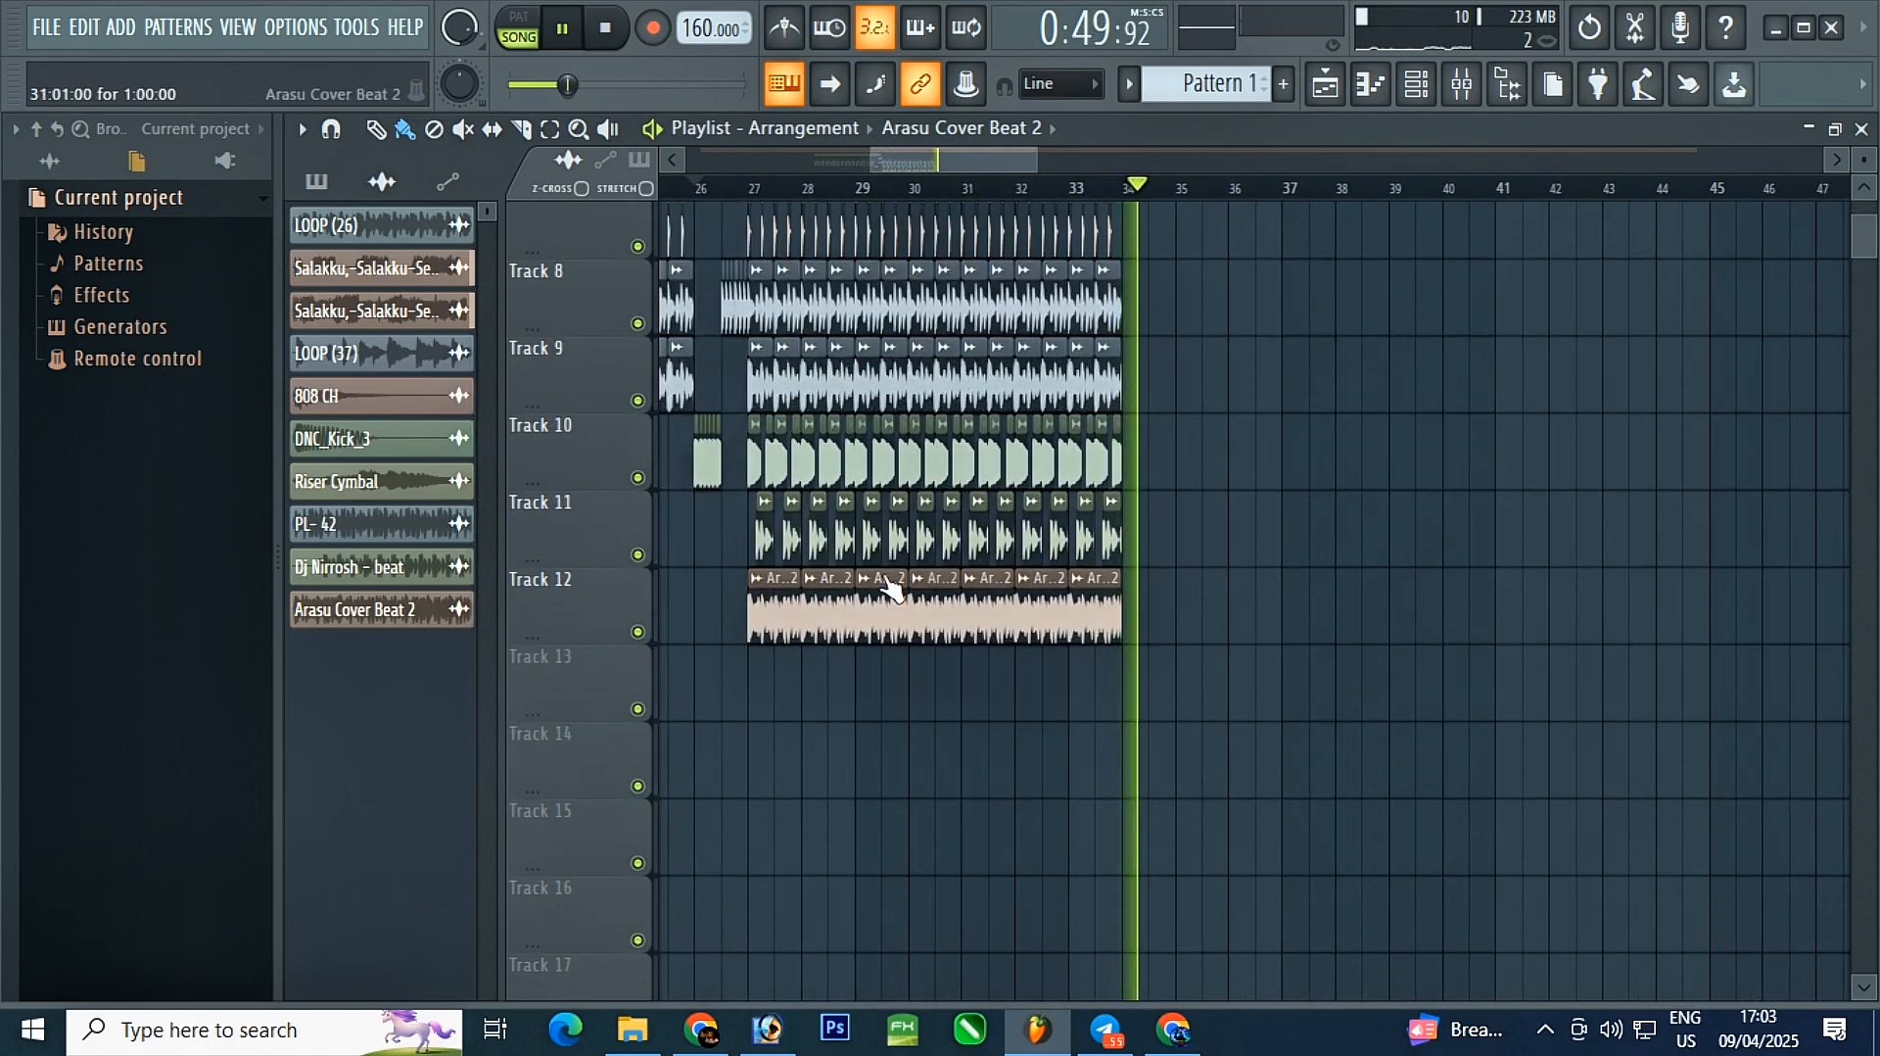
scroll(891, 587, up, 3)
key(space)
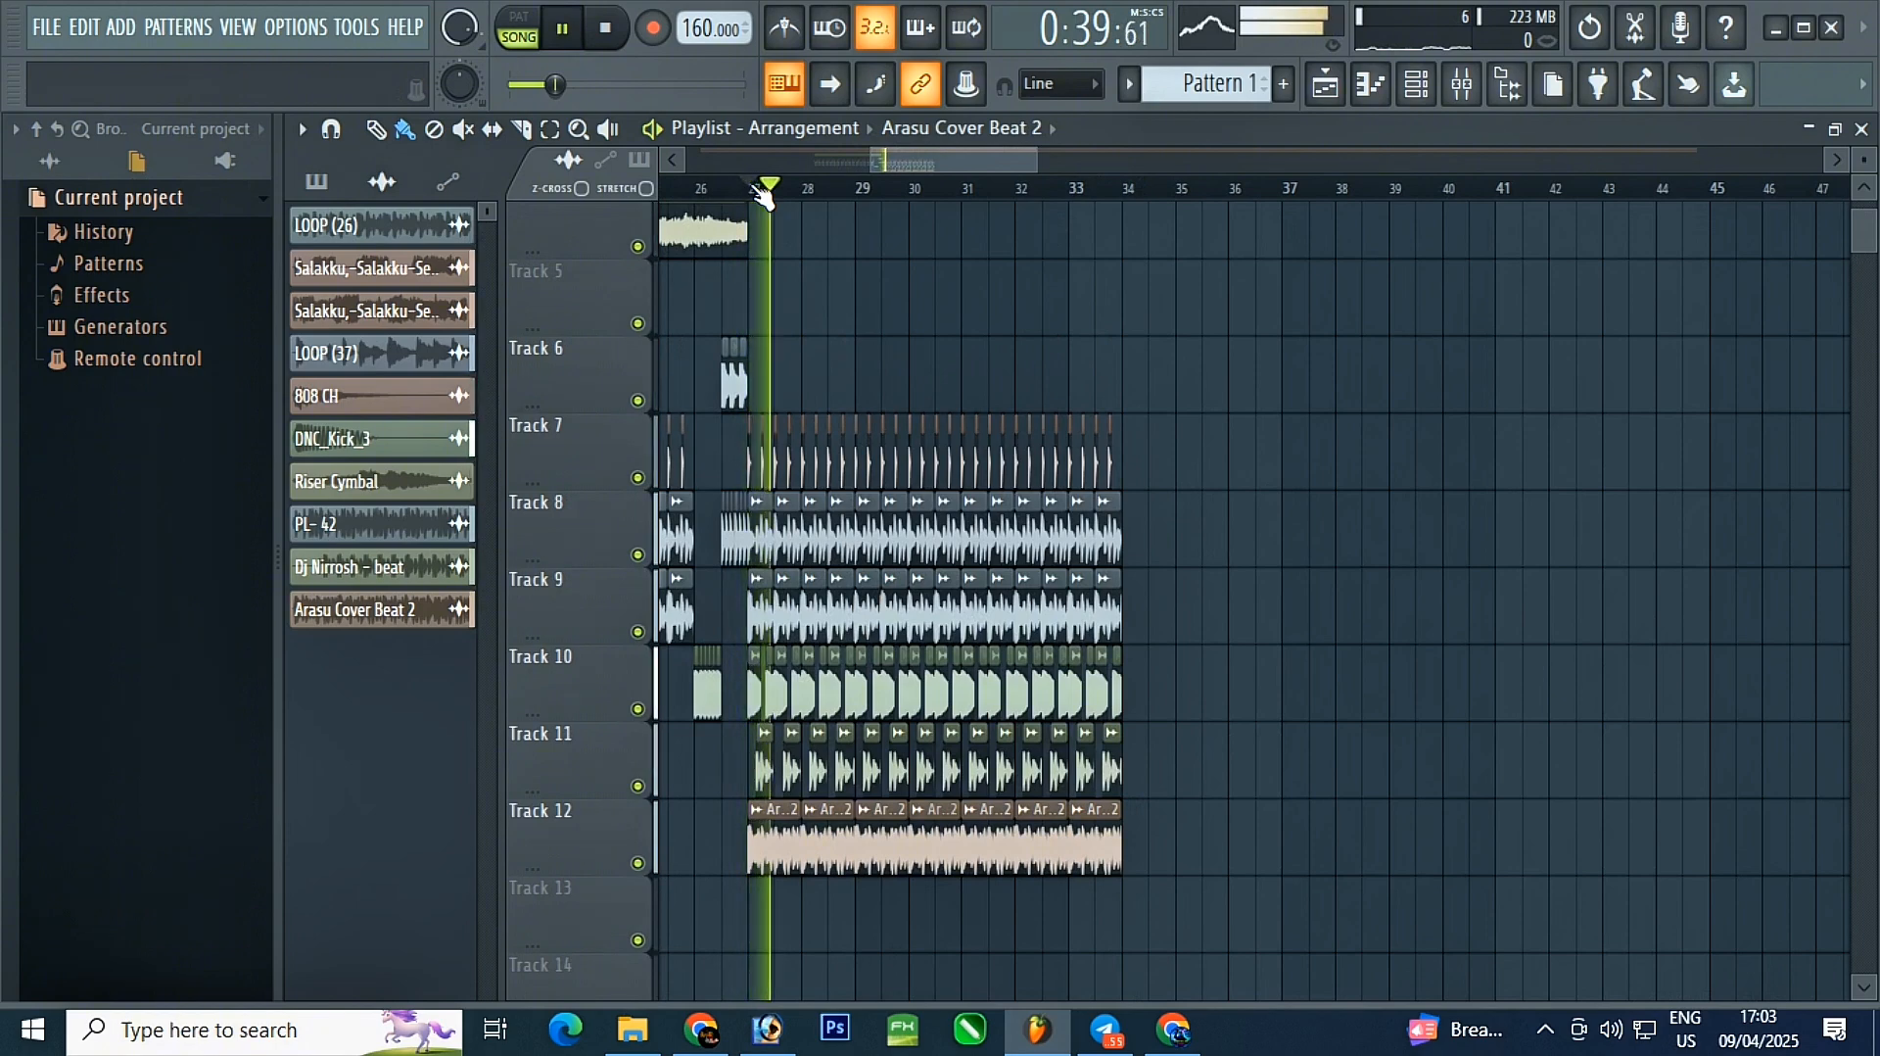
click(710, 195)
scroll(712, 198, up, 4)
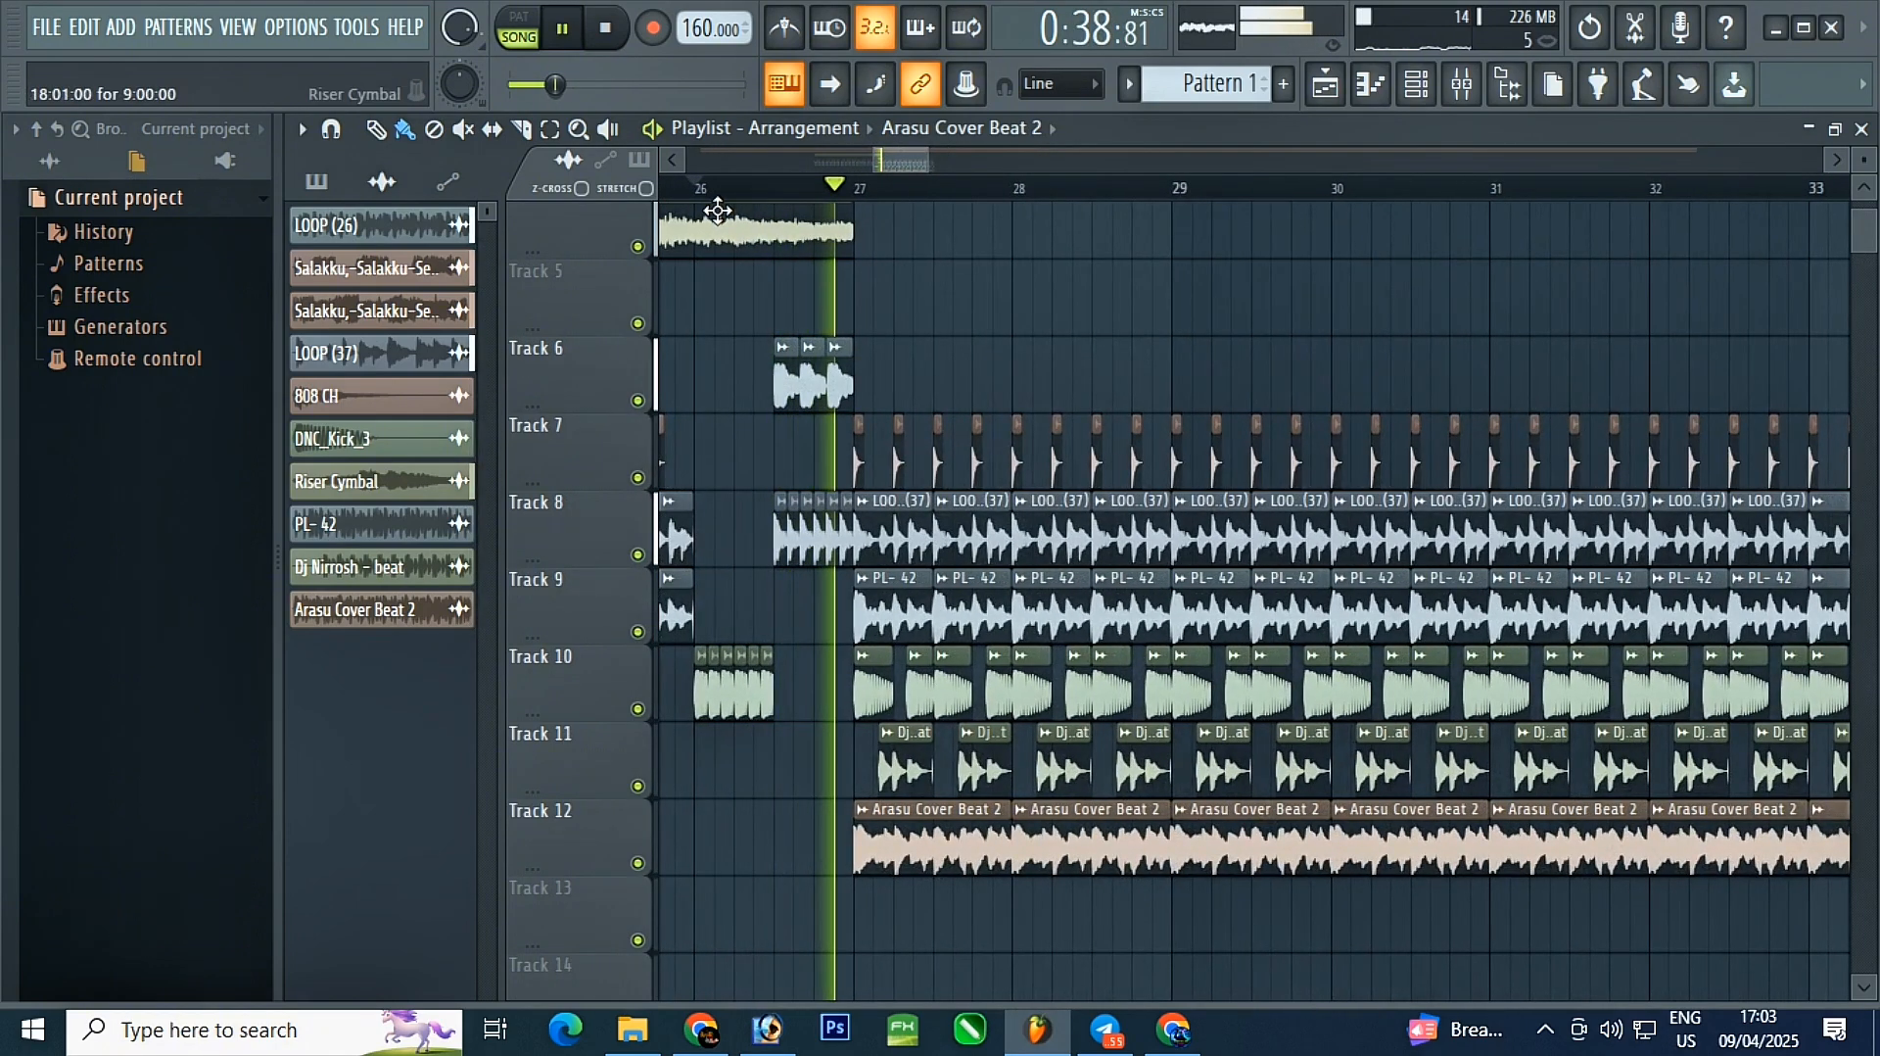
click(713, 201)
scroll(764, 196, down, 2)
scroll(842, 193, up, 3)
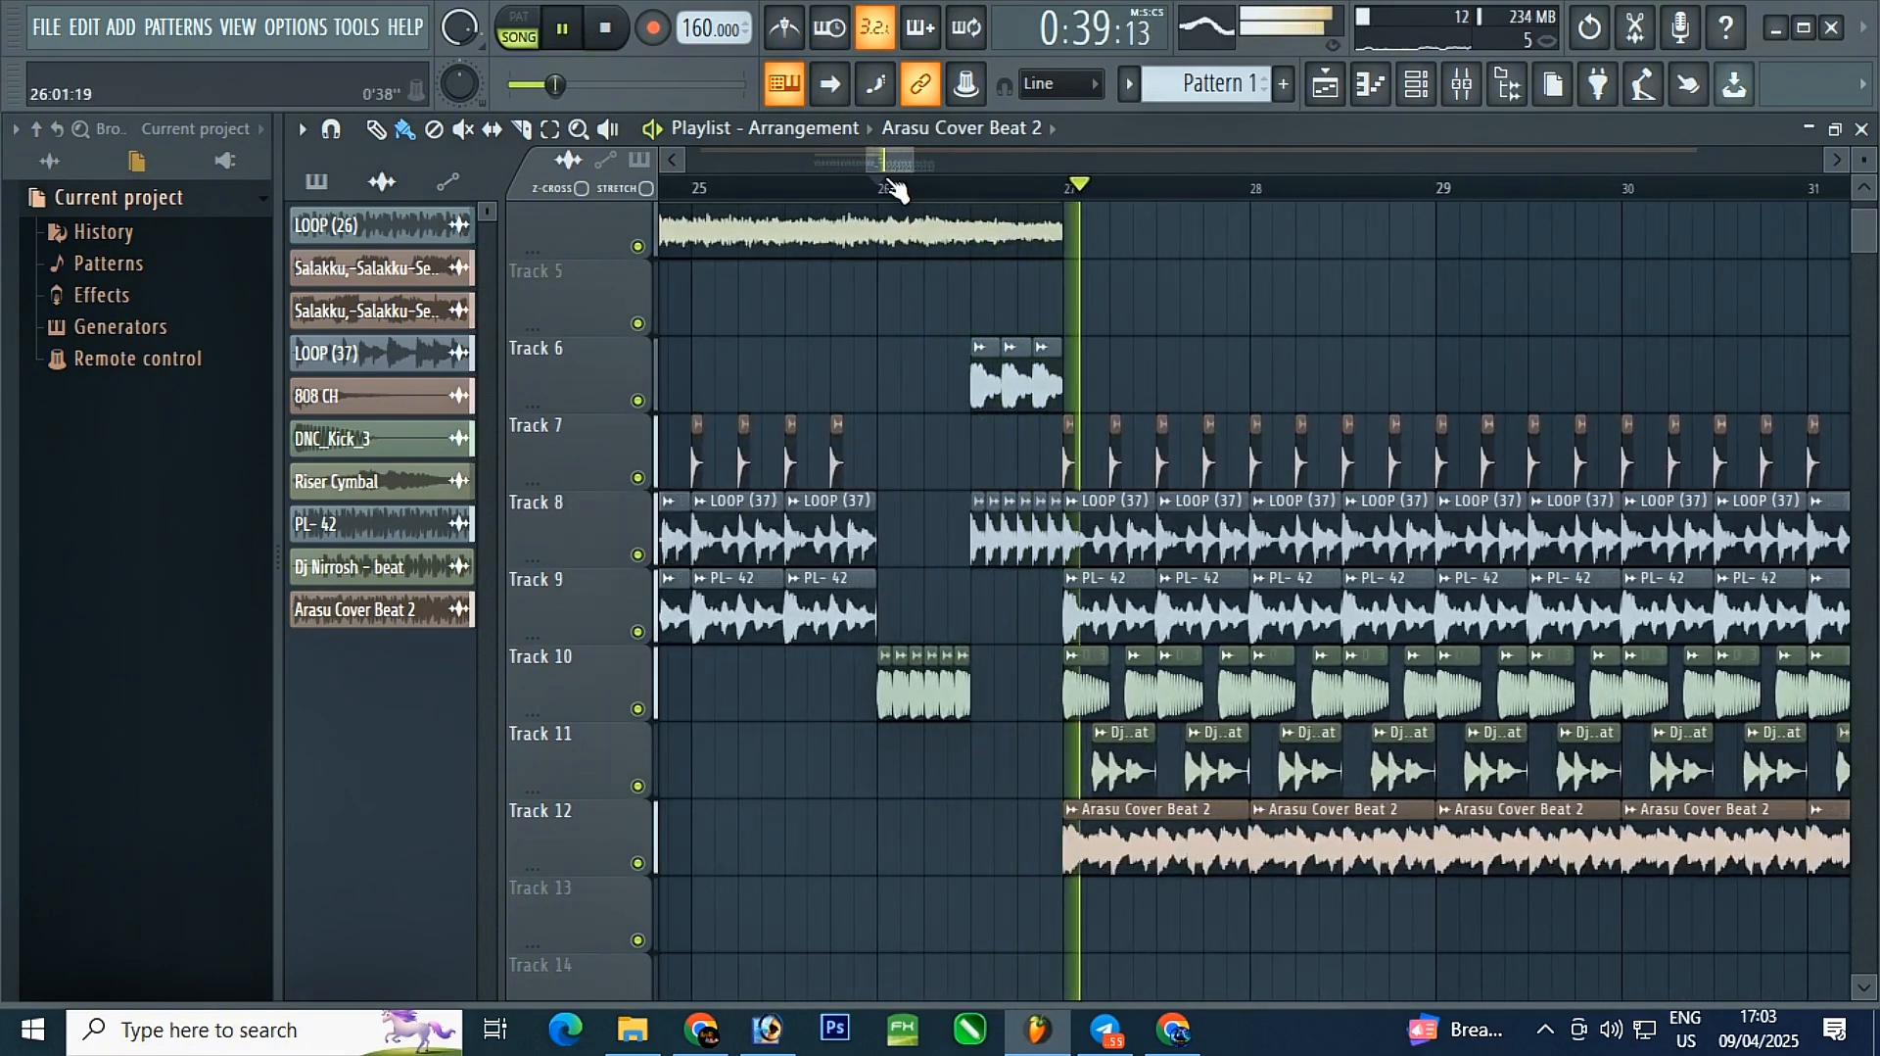
scroll(889, 191, down, 5)
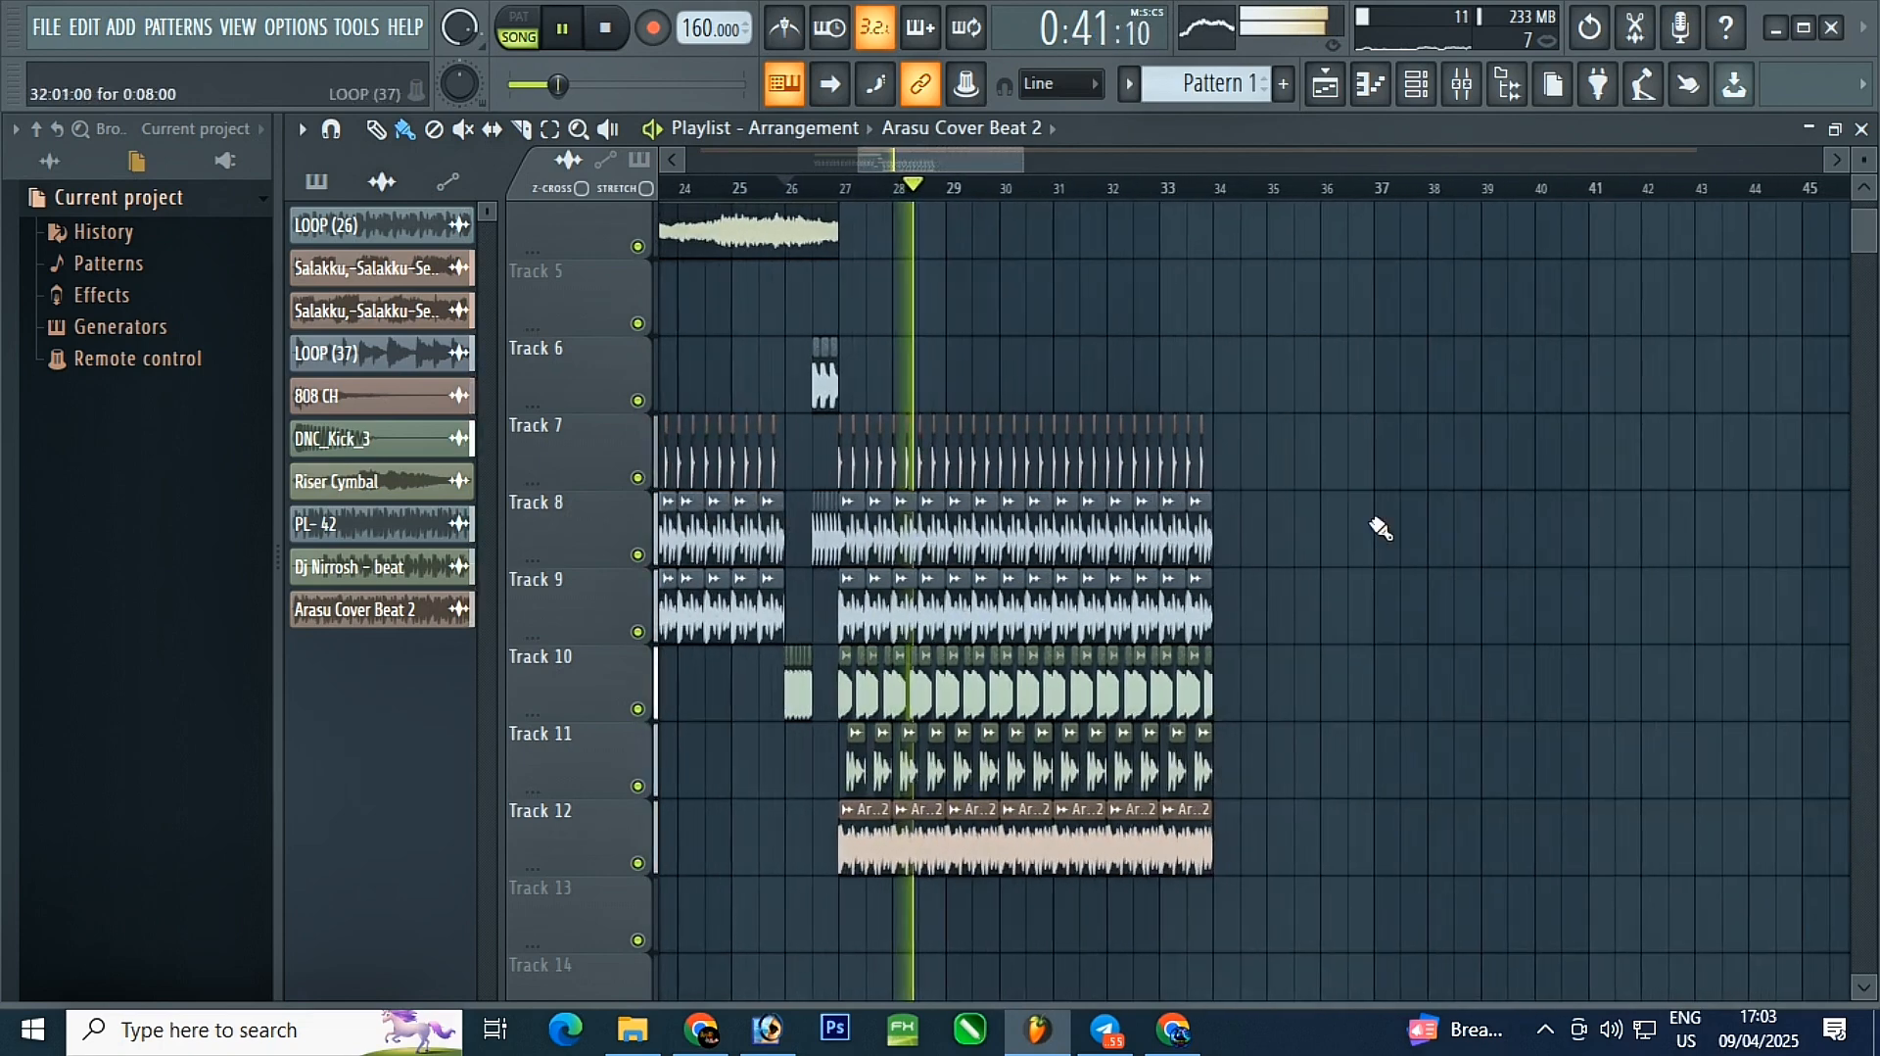
key(space)
- Solo Track 8, add a half-bar LOOP (37) clip at bar 34 and chop it with the repeating 1/12 loop preset
scroll(1201, 512, up, 3)
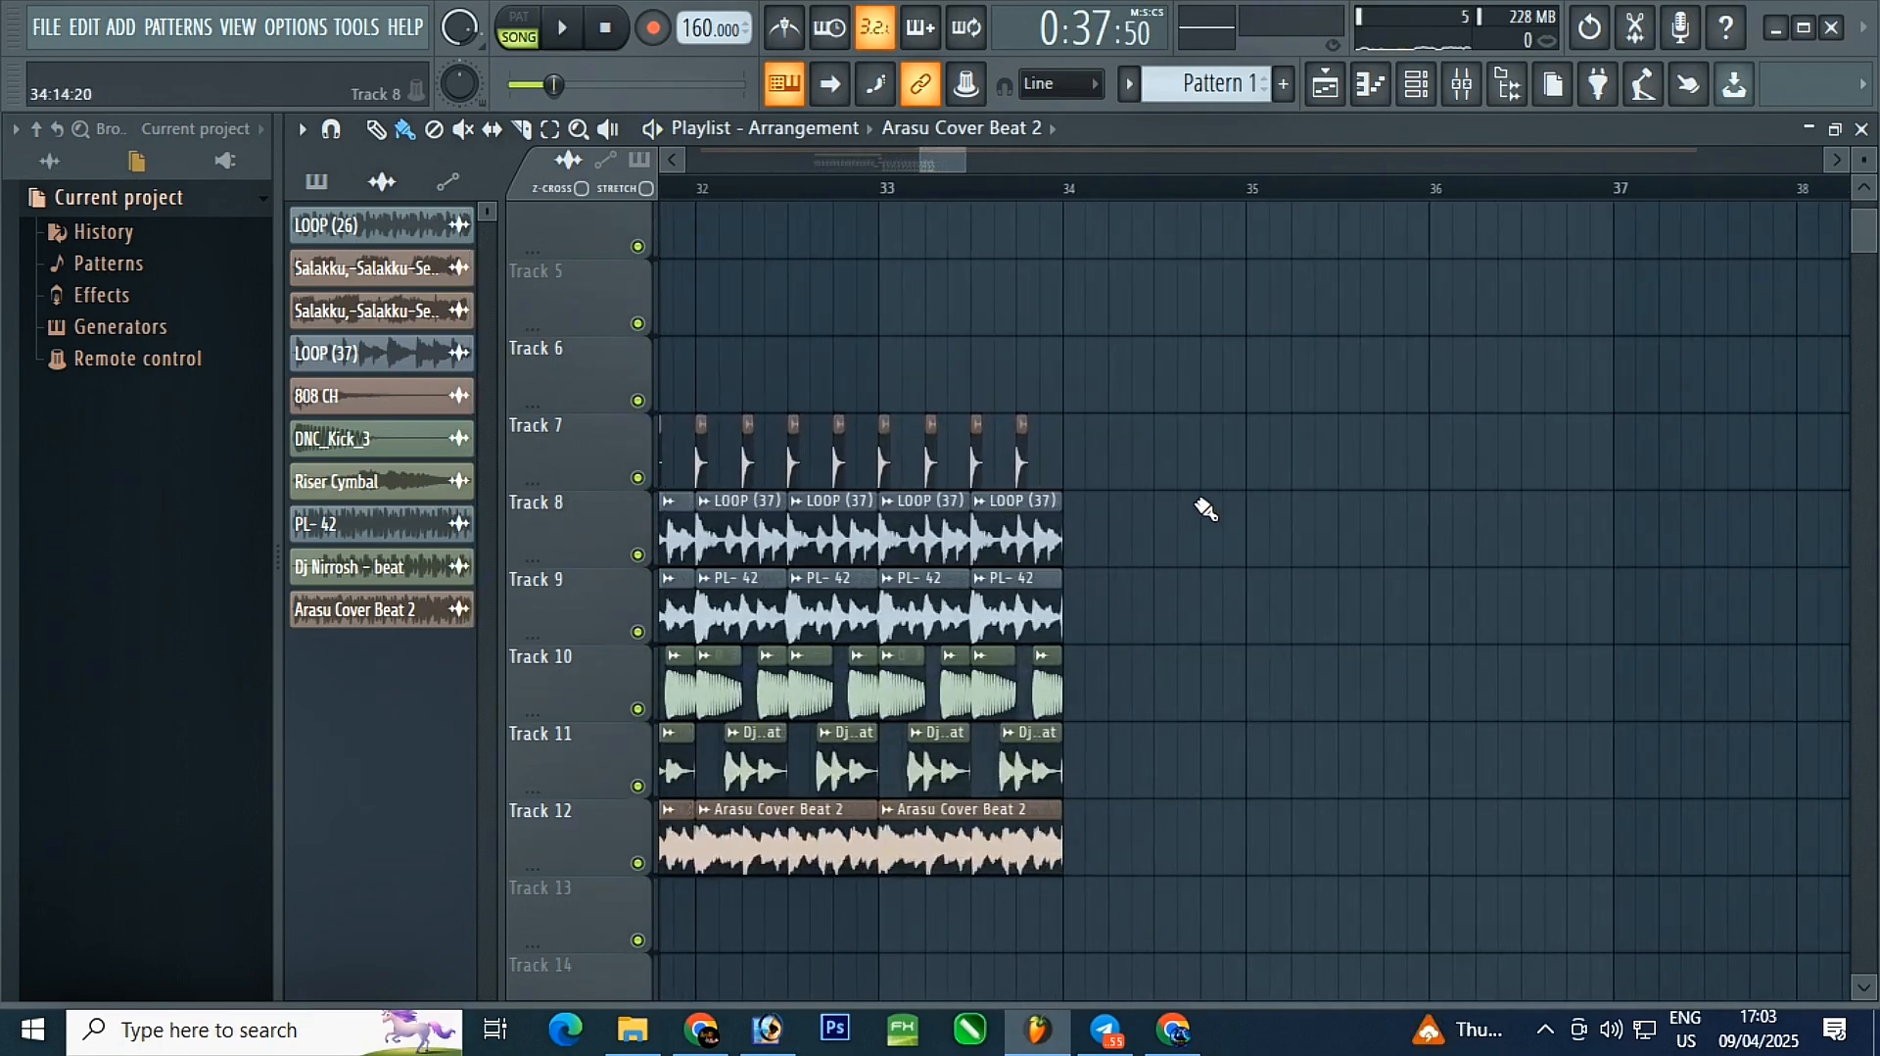
right_click(638, 555)
click(883, 191)
key(space)
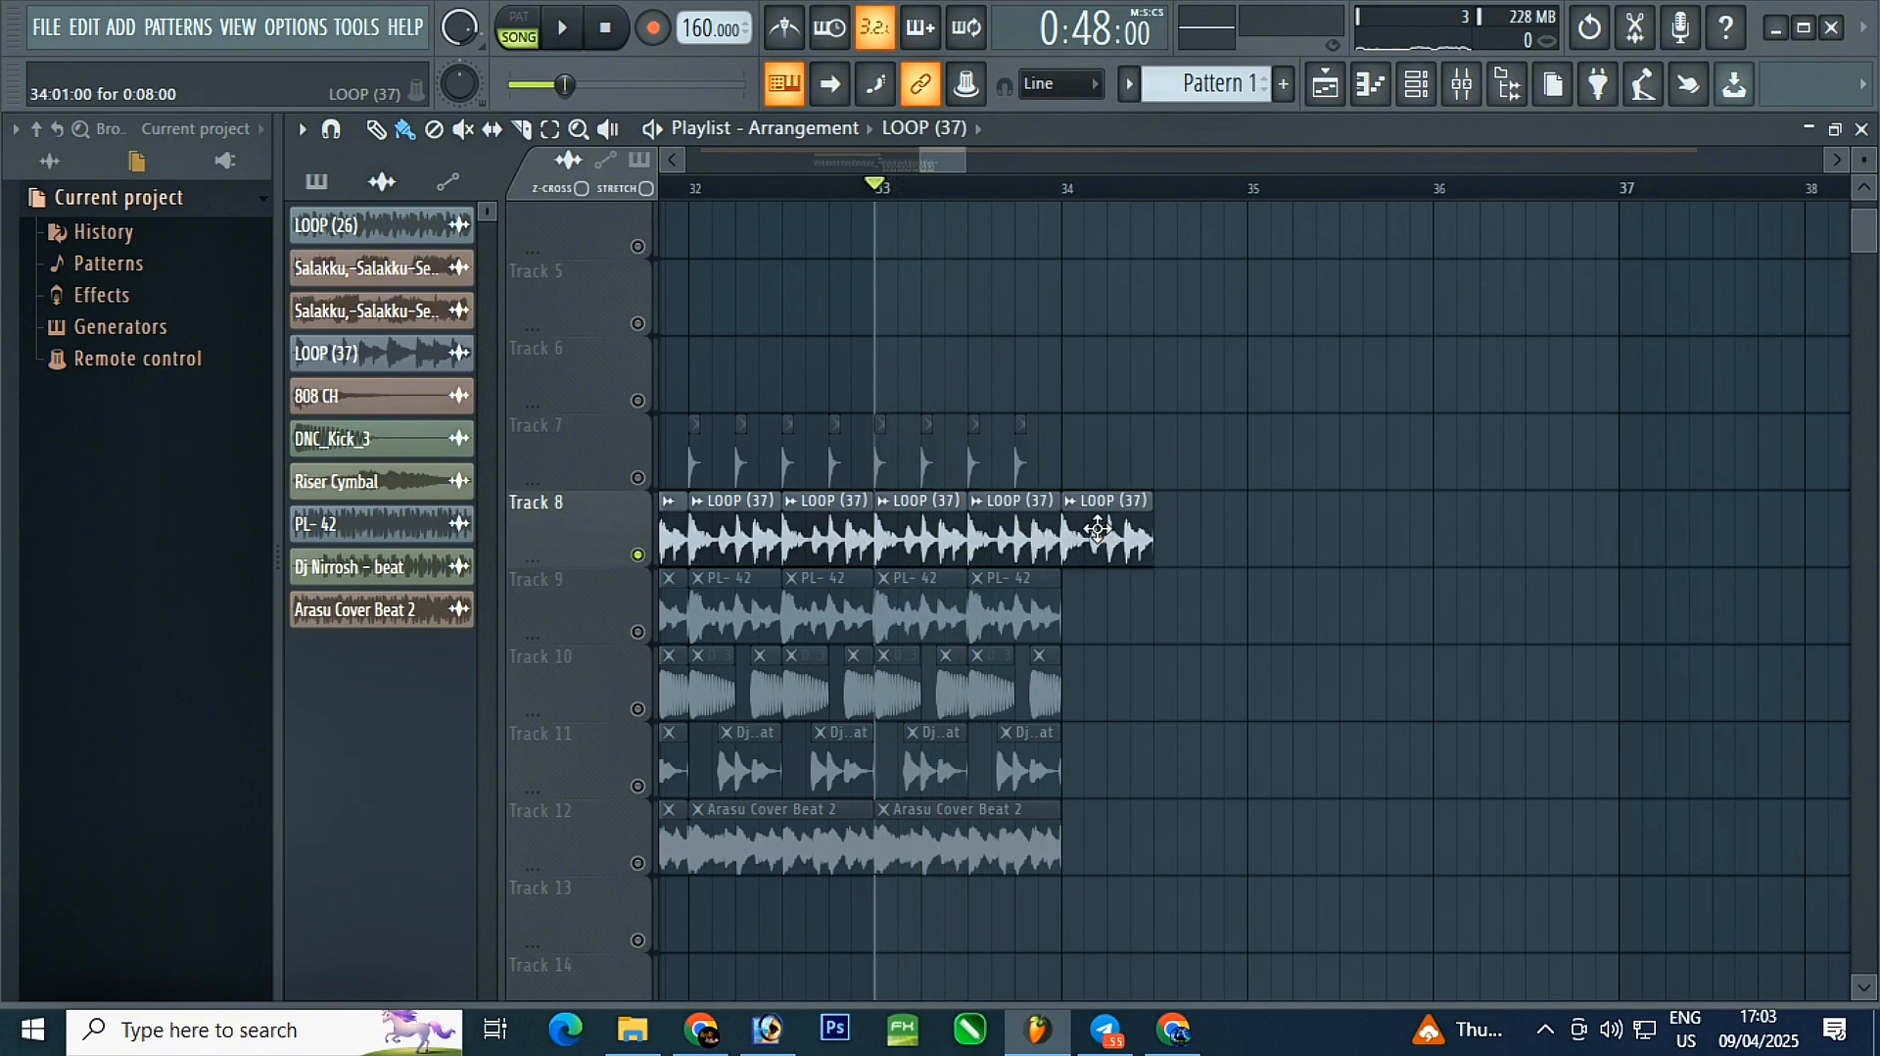
click(1070, 503)
mouse_move(1156, 825)
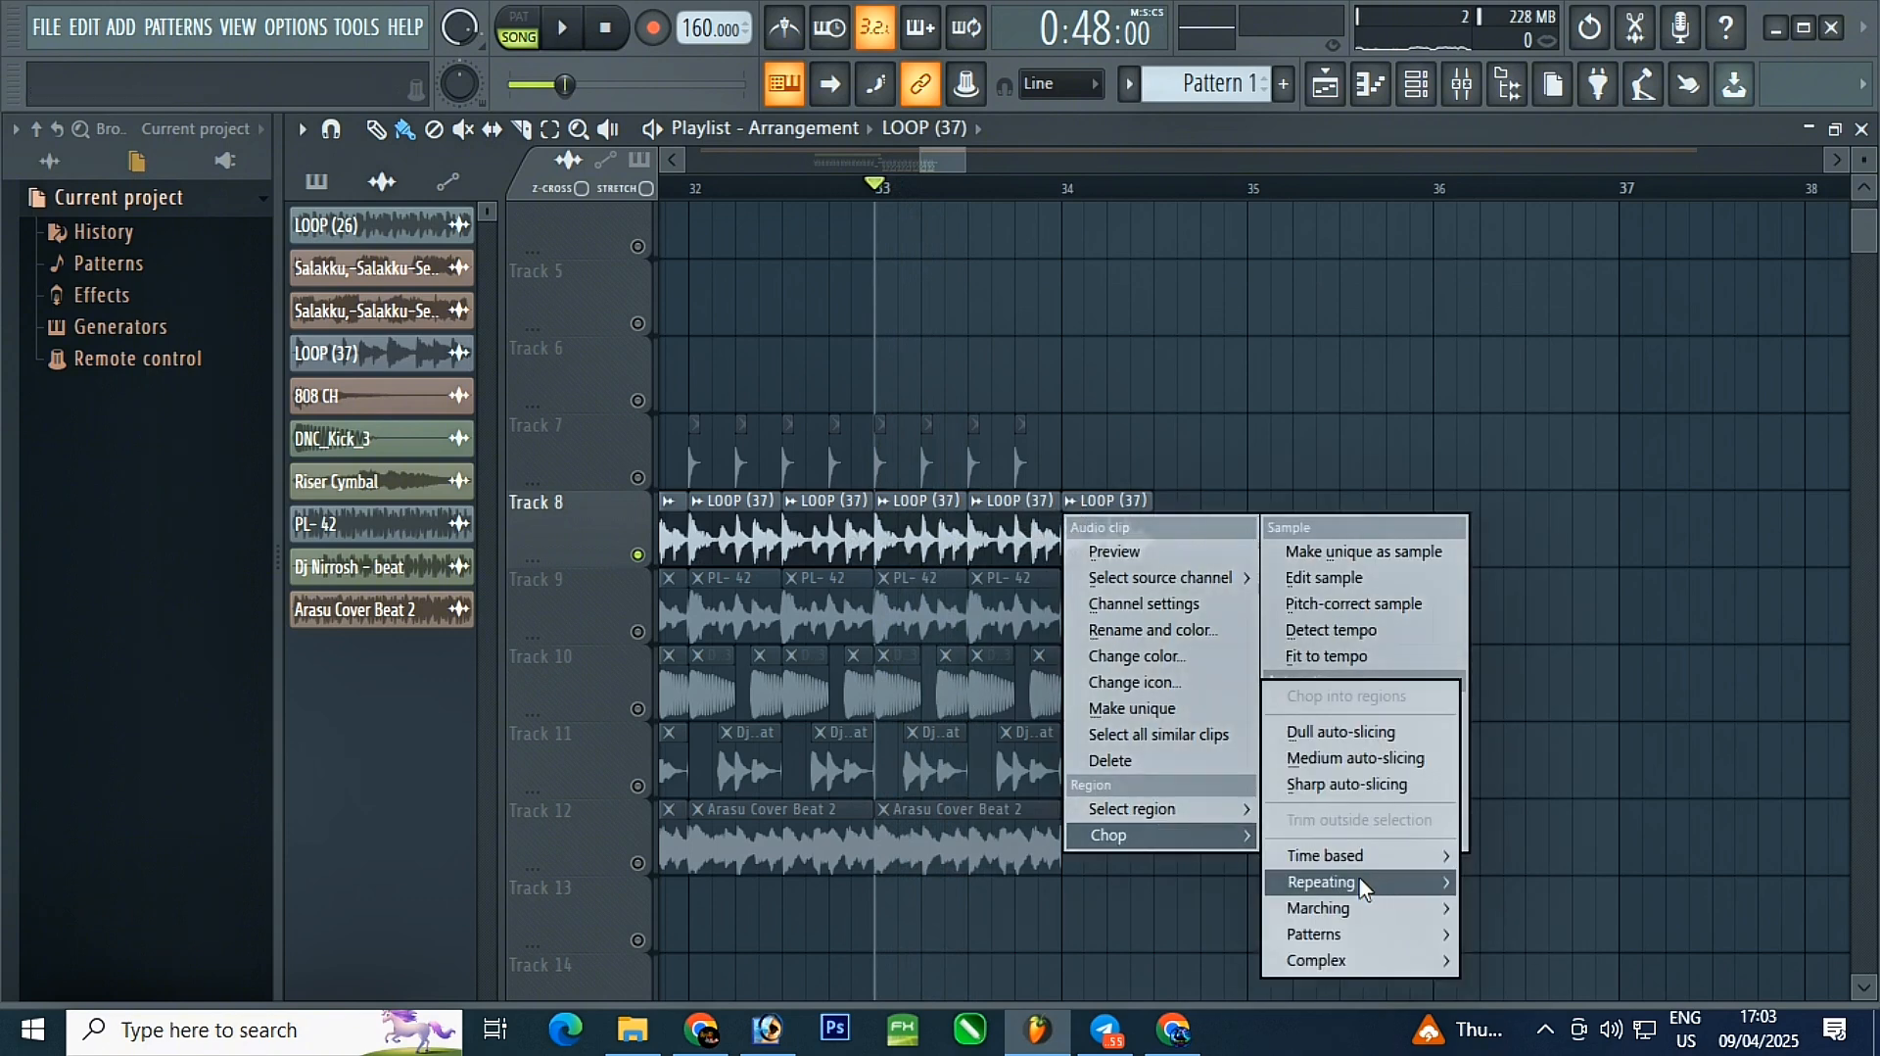
mouse_move(1357, 881)
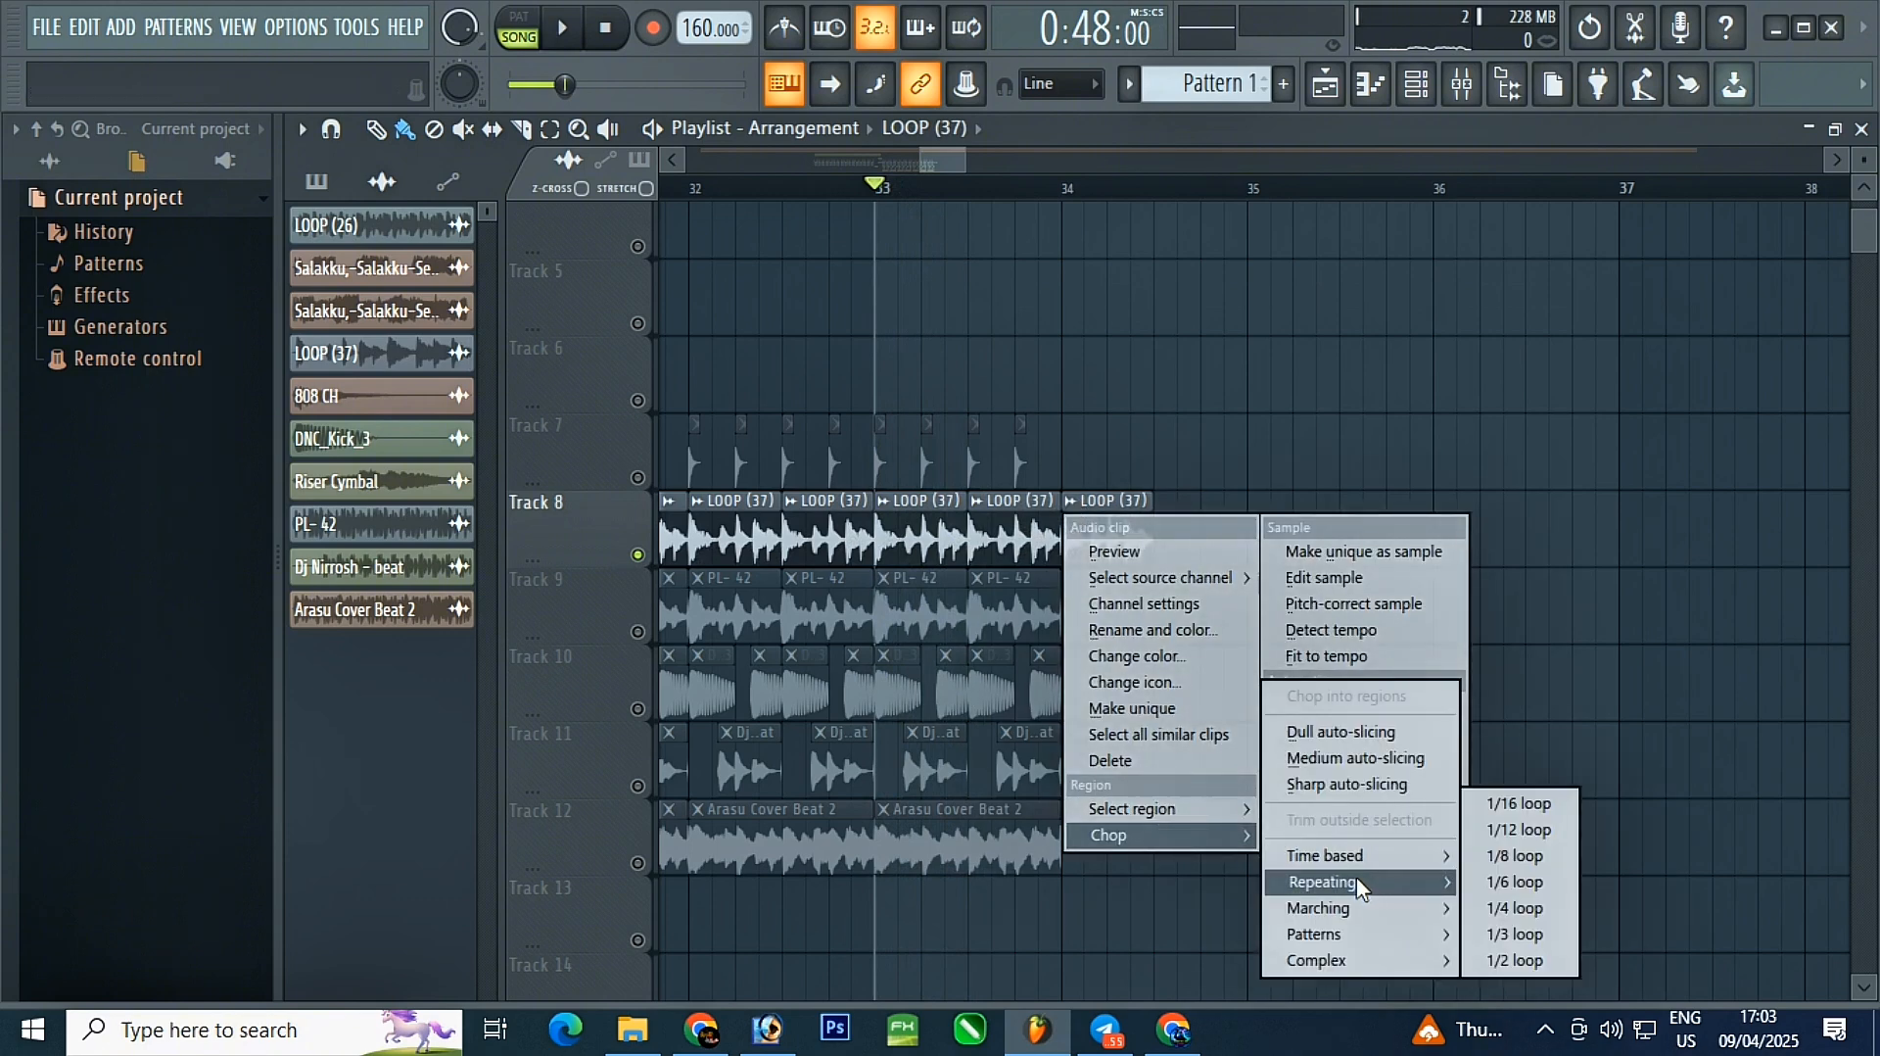
click(1523, 830)
- Duplicate the chopped LOOP (37) slices to fill bar 34 on Track 8 and play them from bar 34
click(1073, 193)
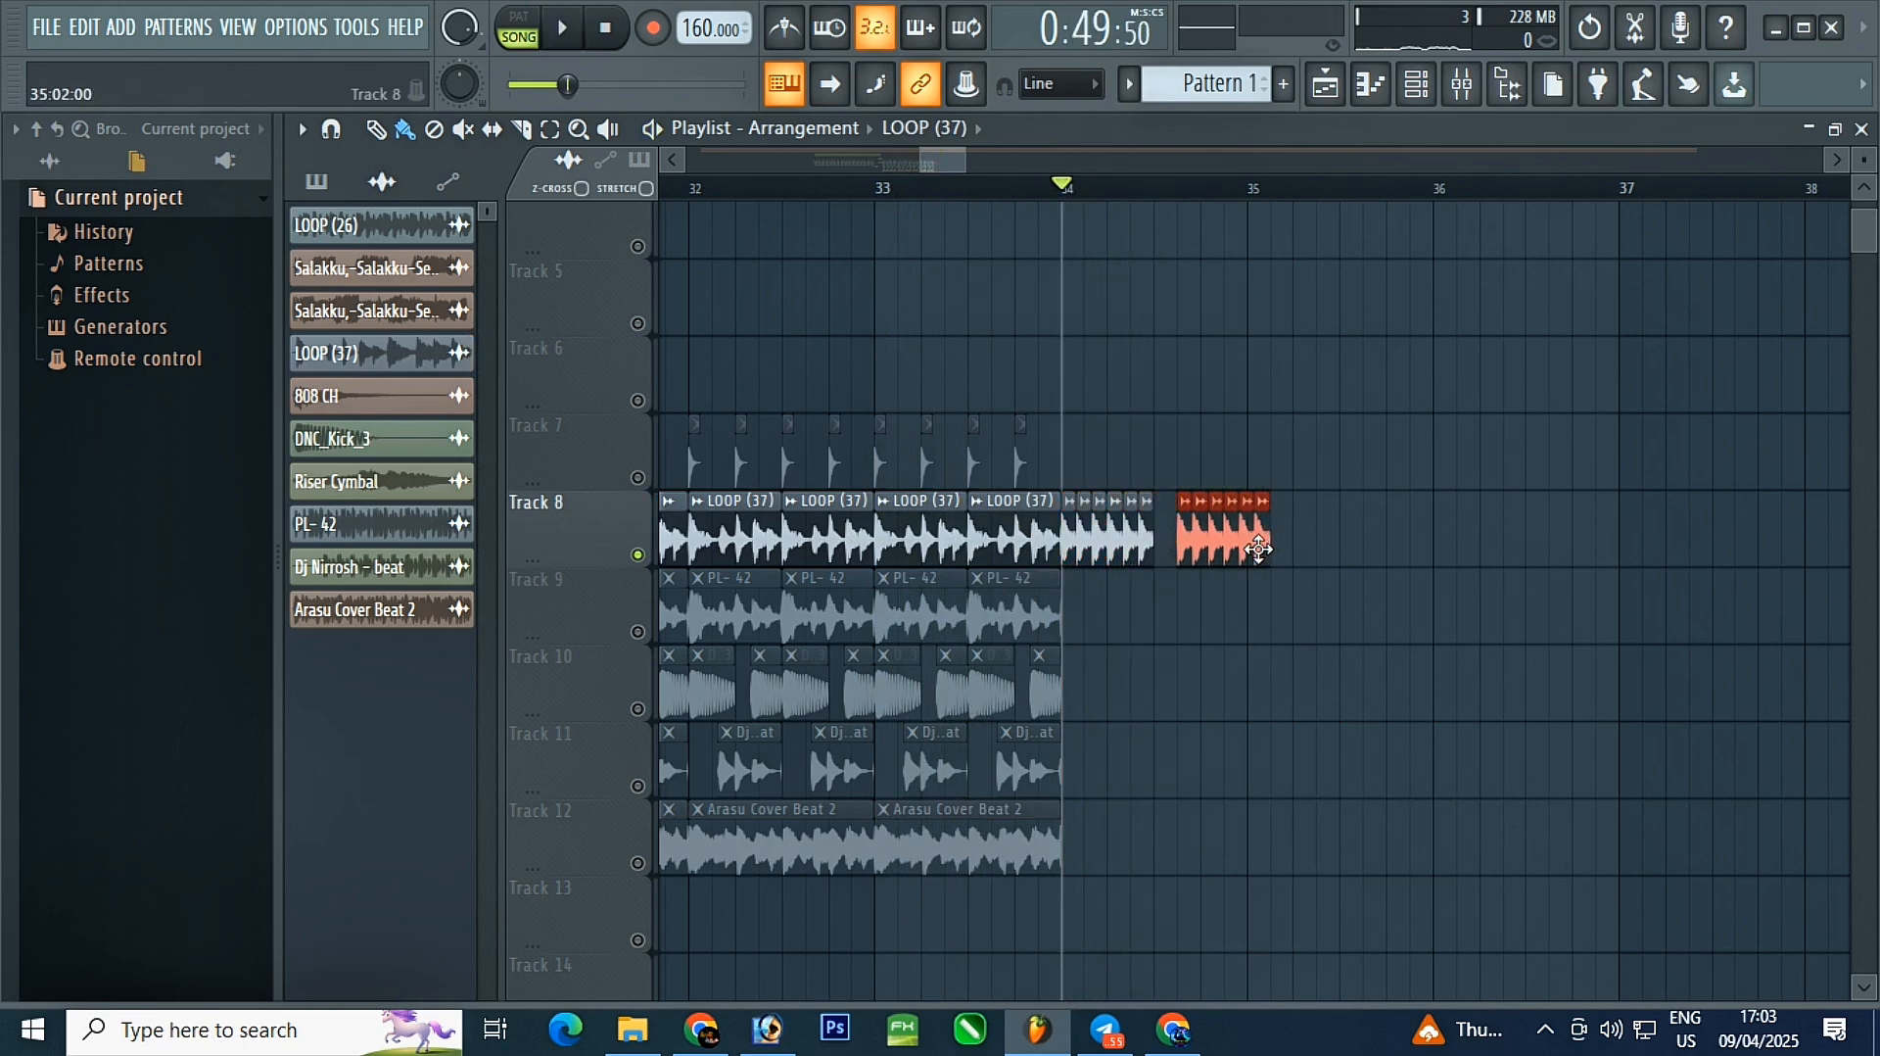
key(space)
scroll(1116, 612, up, 4)
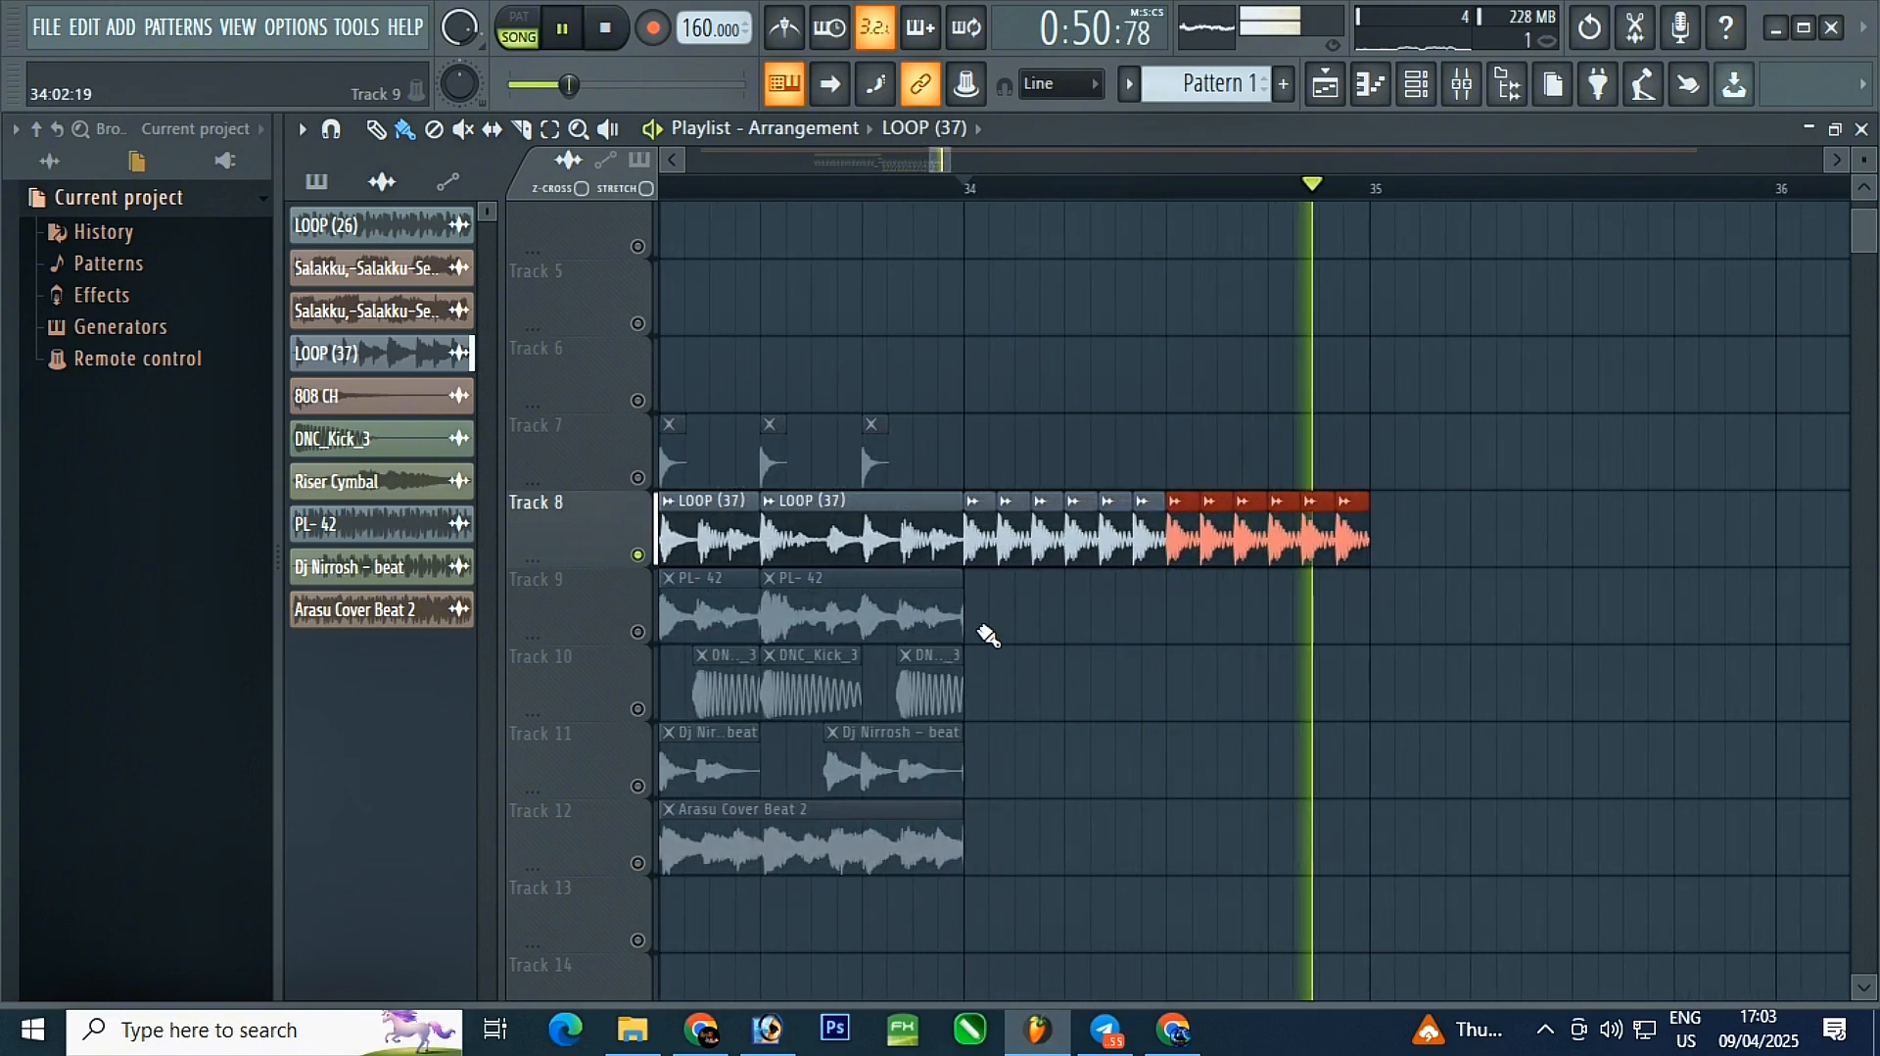
- Solo Track 9 and place a half-bar PL- 42 clip at bar 34
click(654, 633)
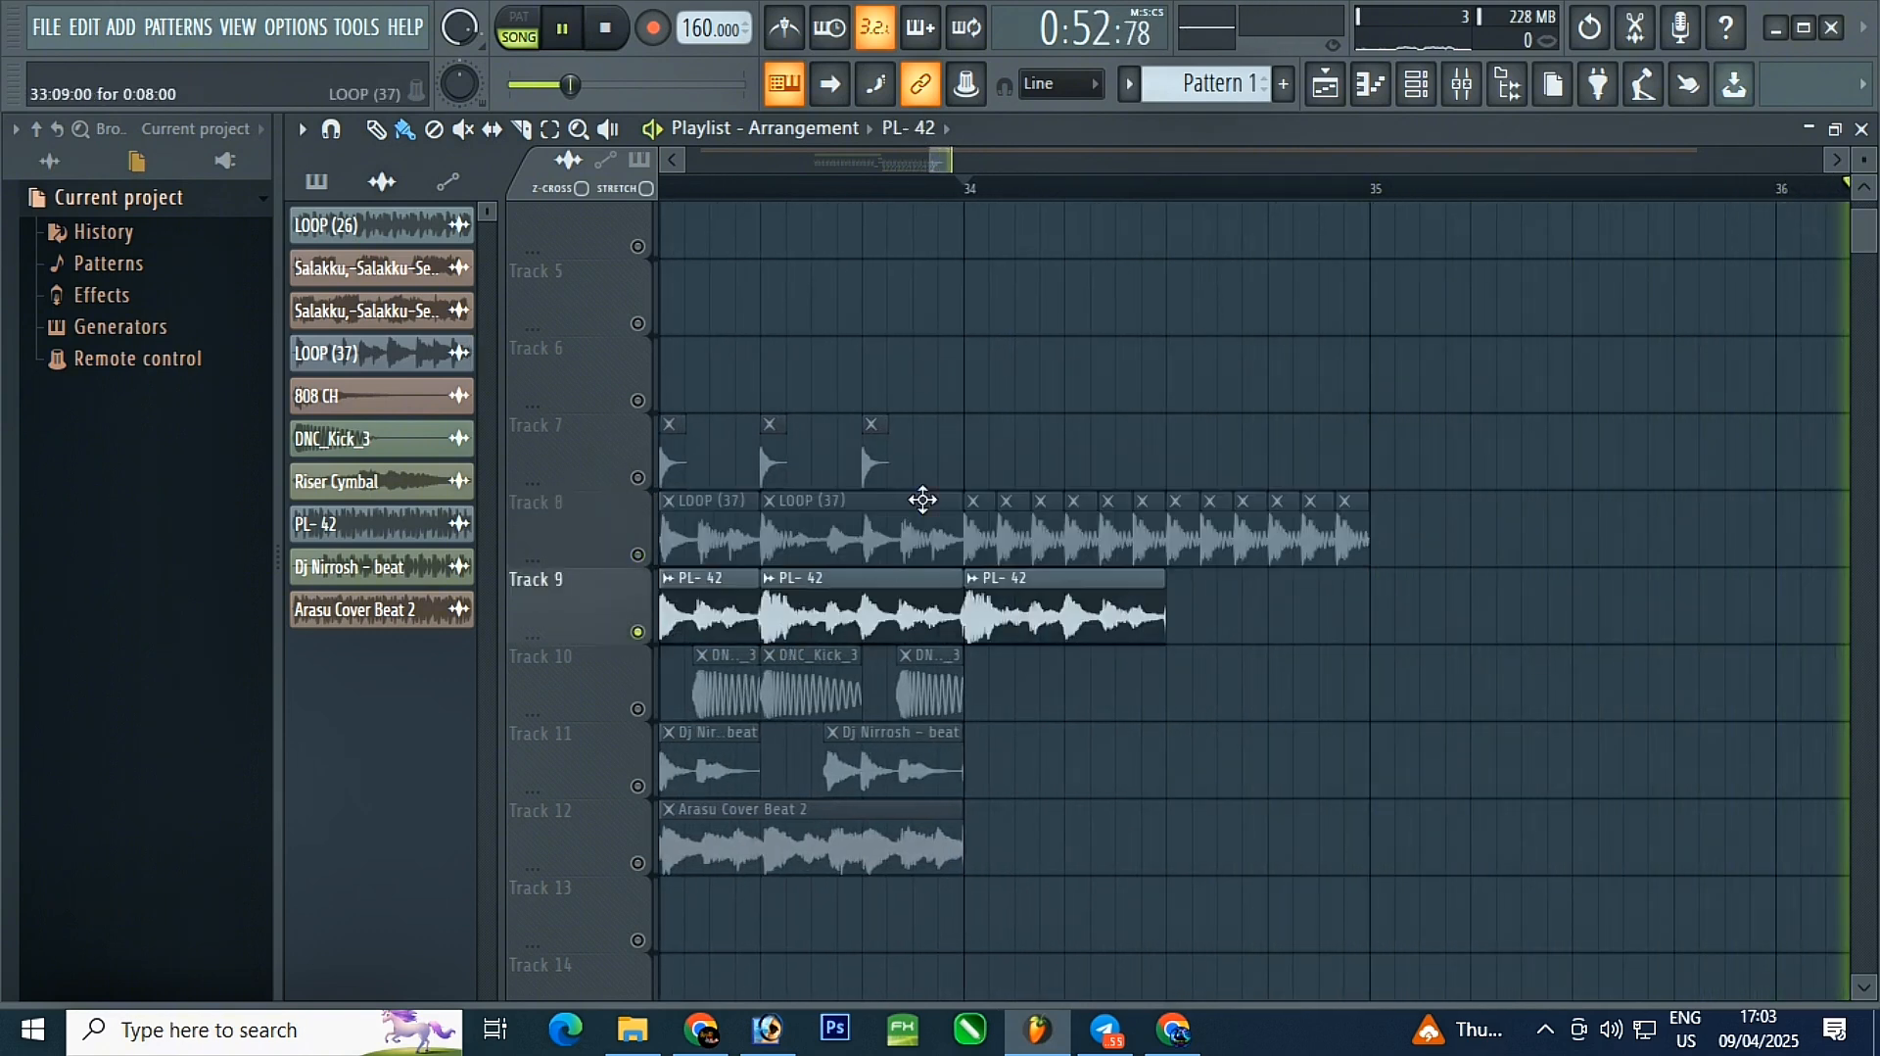
key(space)
- Try chopping the PL- 42 clip at bar 34 with the repeating 1/12 loop preset
click(973, 578)
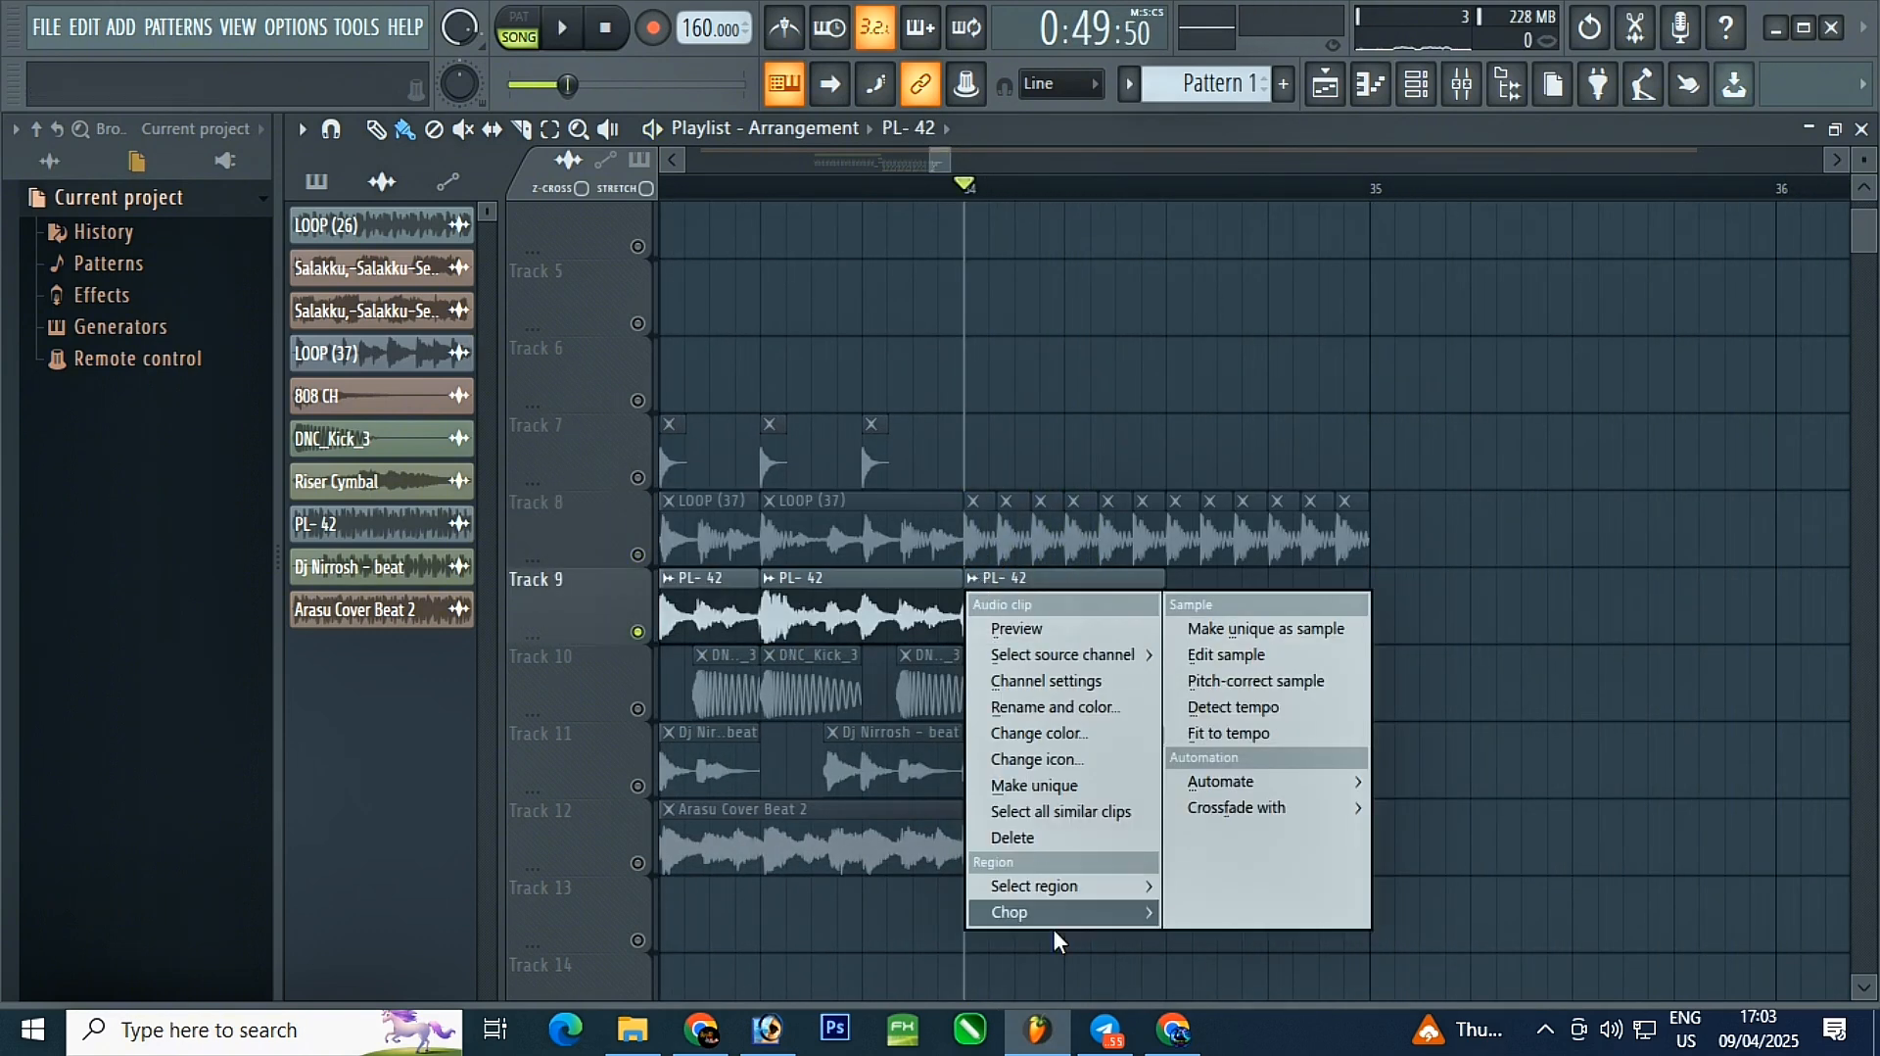
mouse_move(1054, 925)
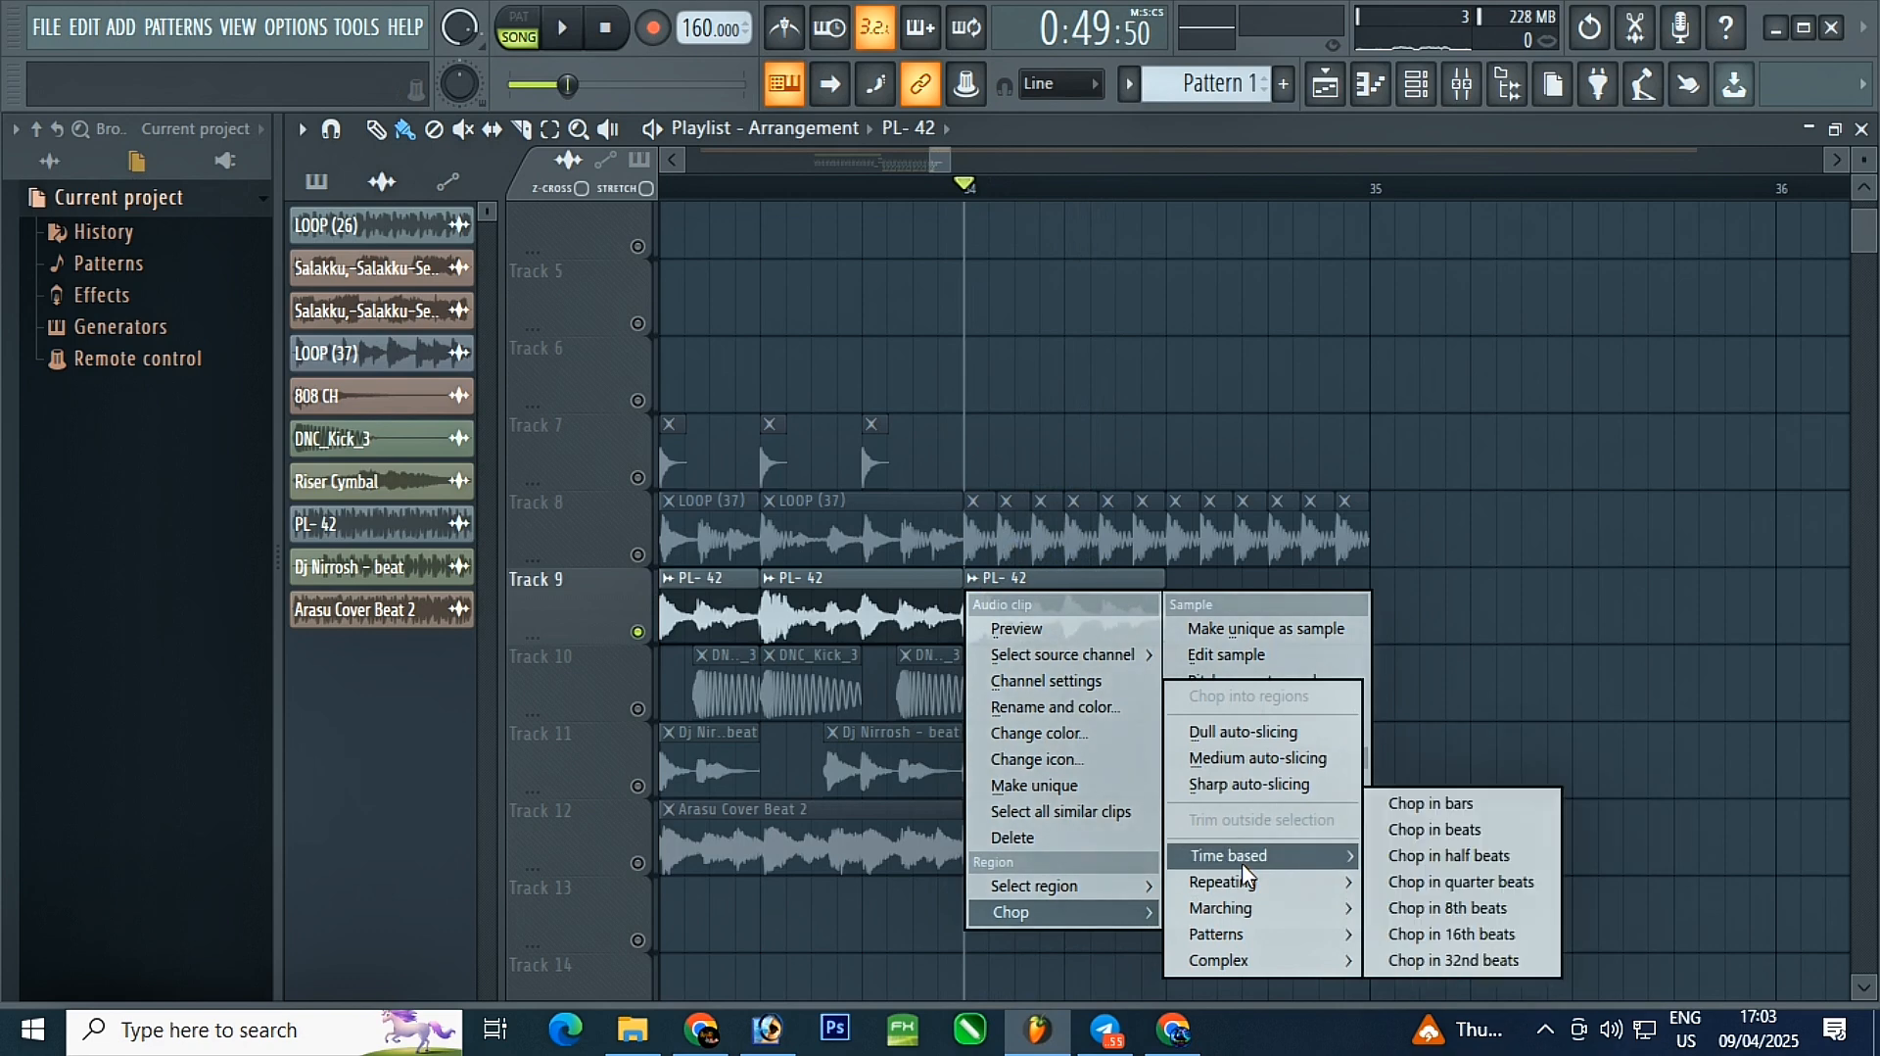
mouse_move(1249, 884)
click(1428, 830)
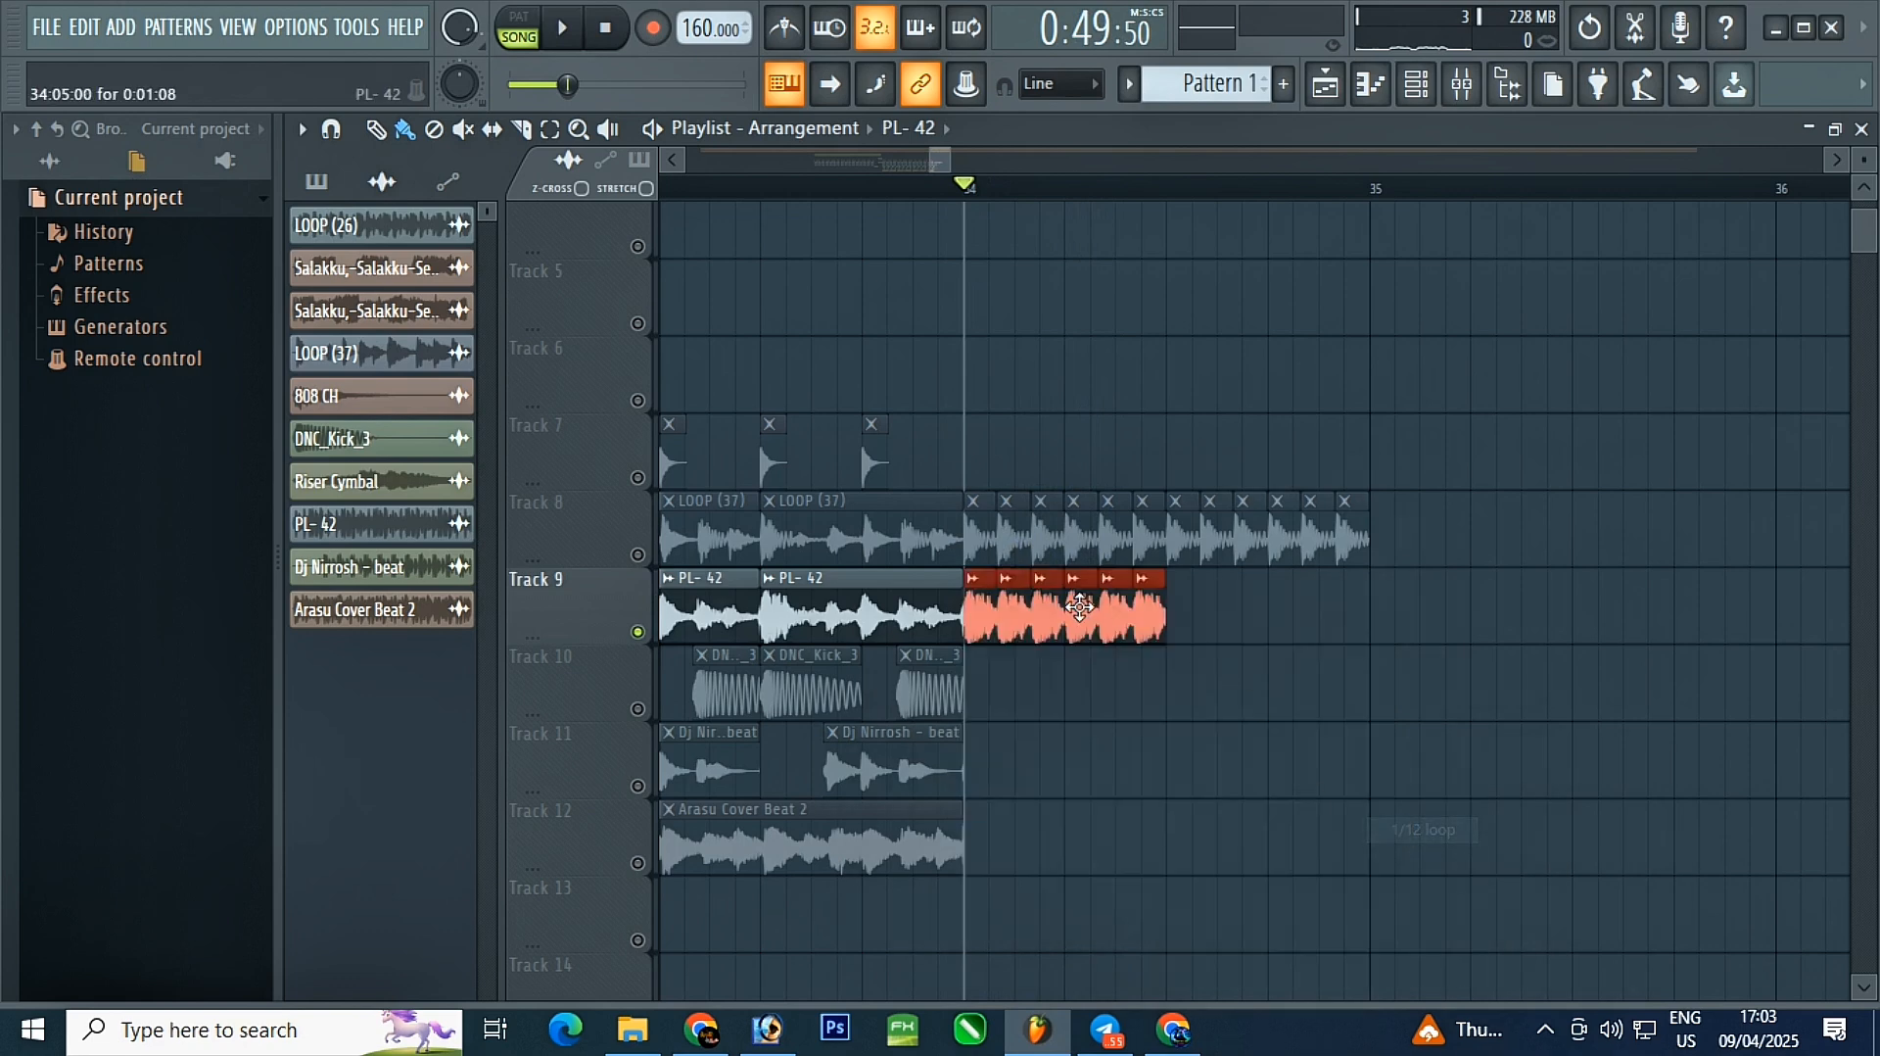
scroll(992, 614, up, 2)
key(ctrl+z)
- Chop the PL- 42 clip at bar 34 with the repeating 1/16 loop preset and delete every slice except the first
click(899, 579)
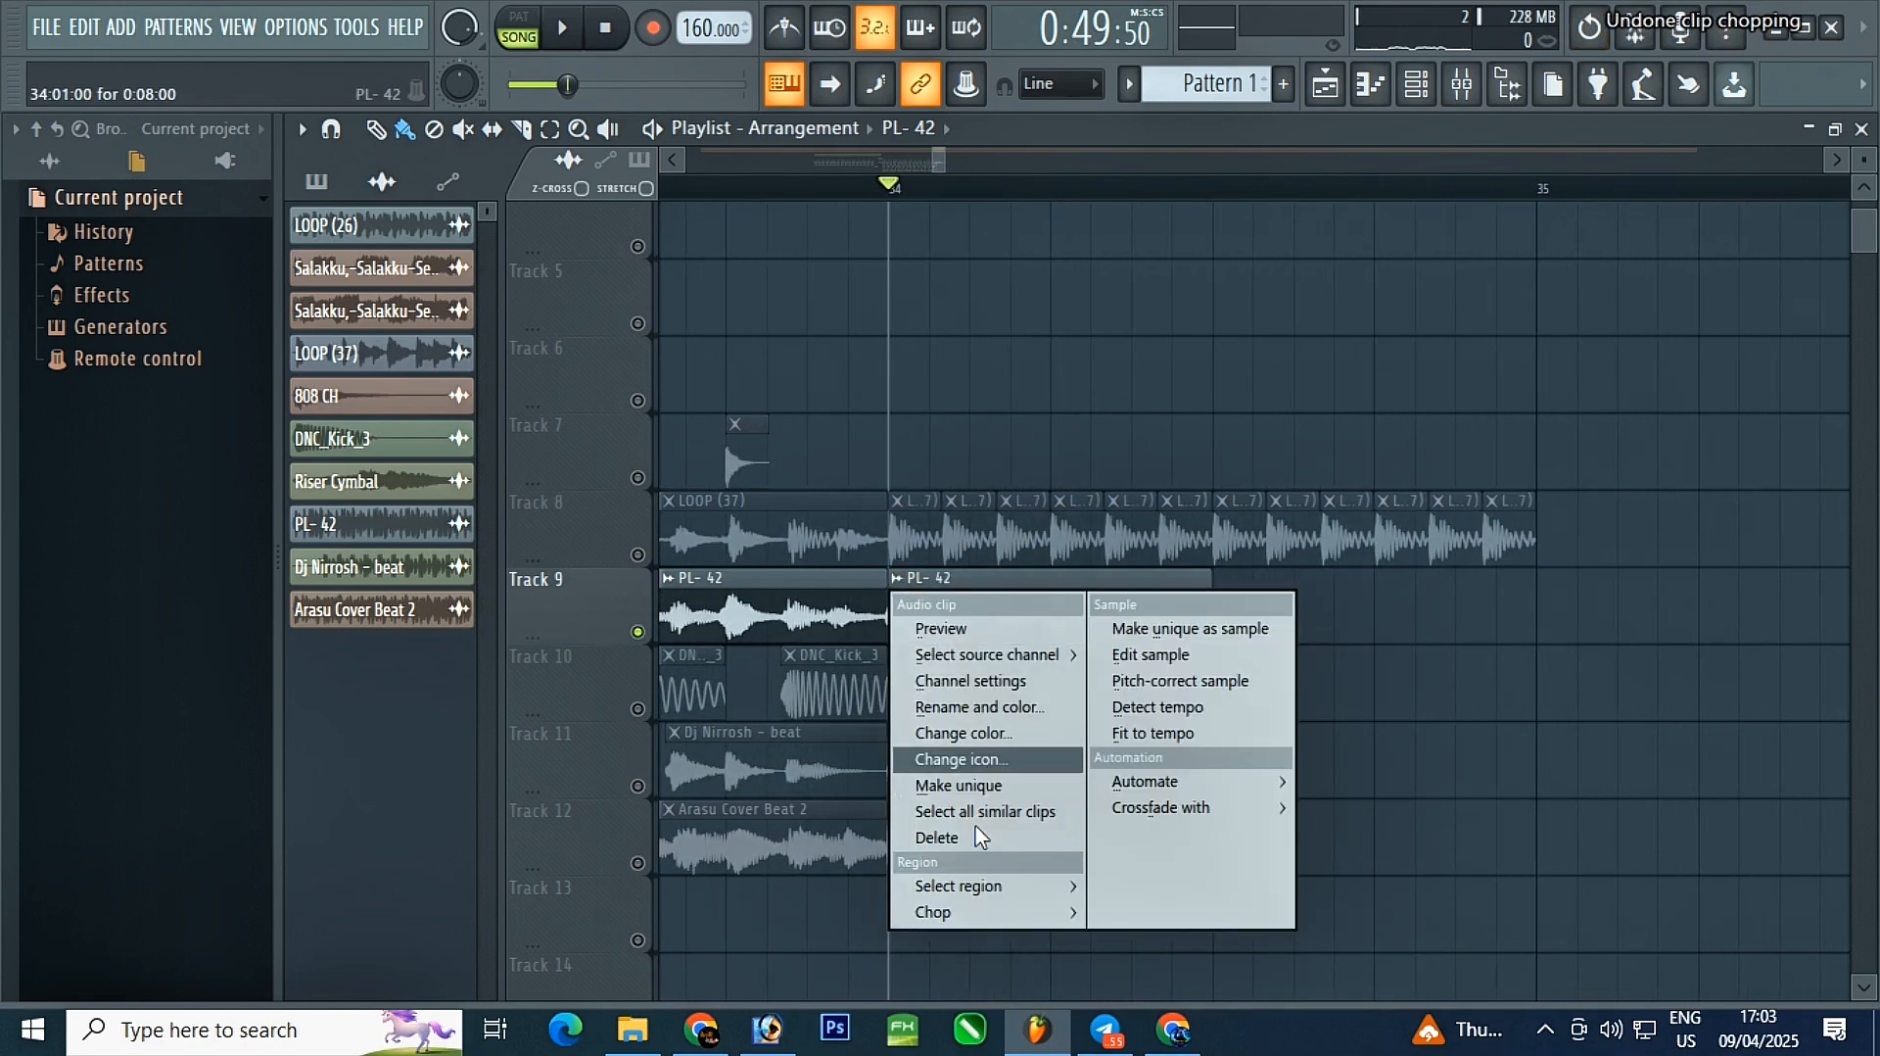
mouse_move(980, 912)
mouse_move(1150, 884)
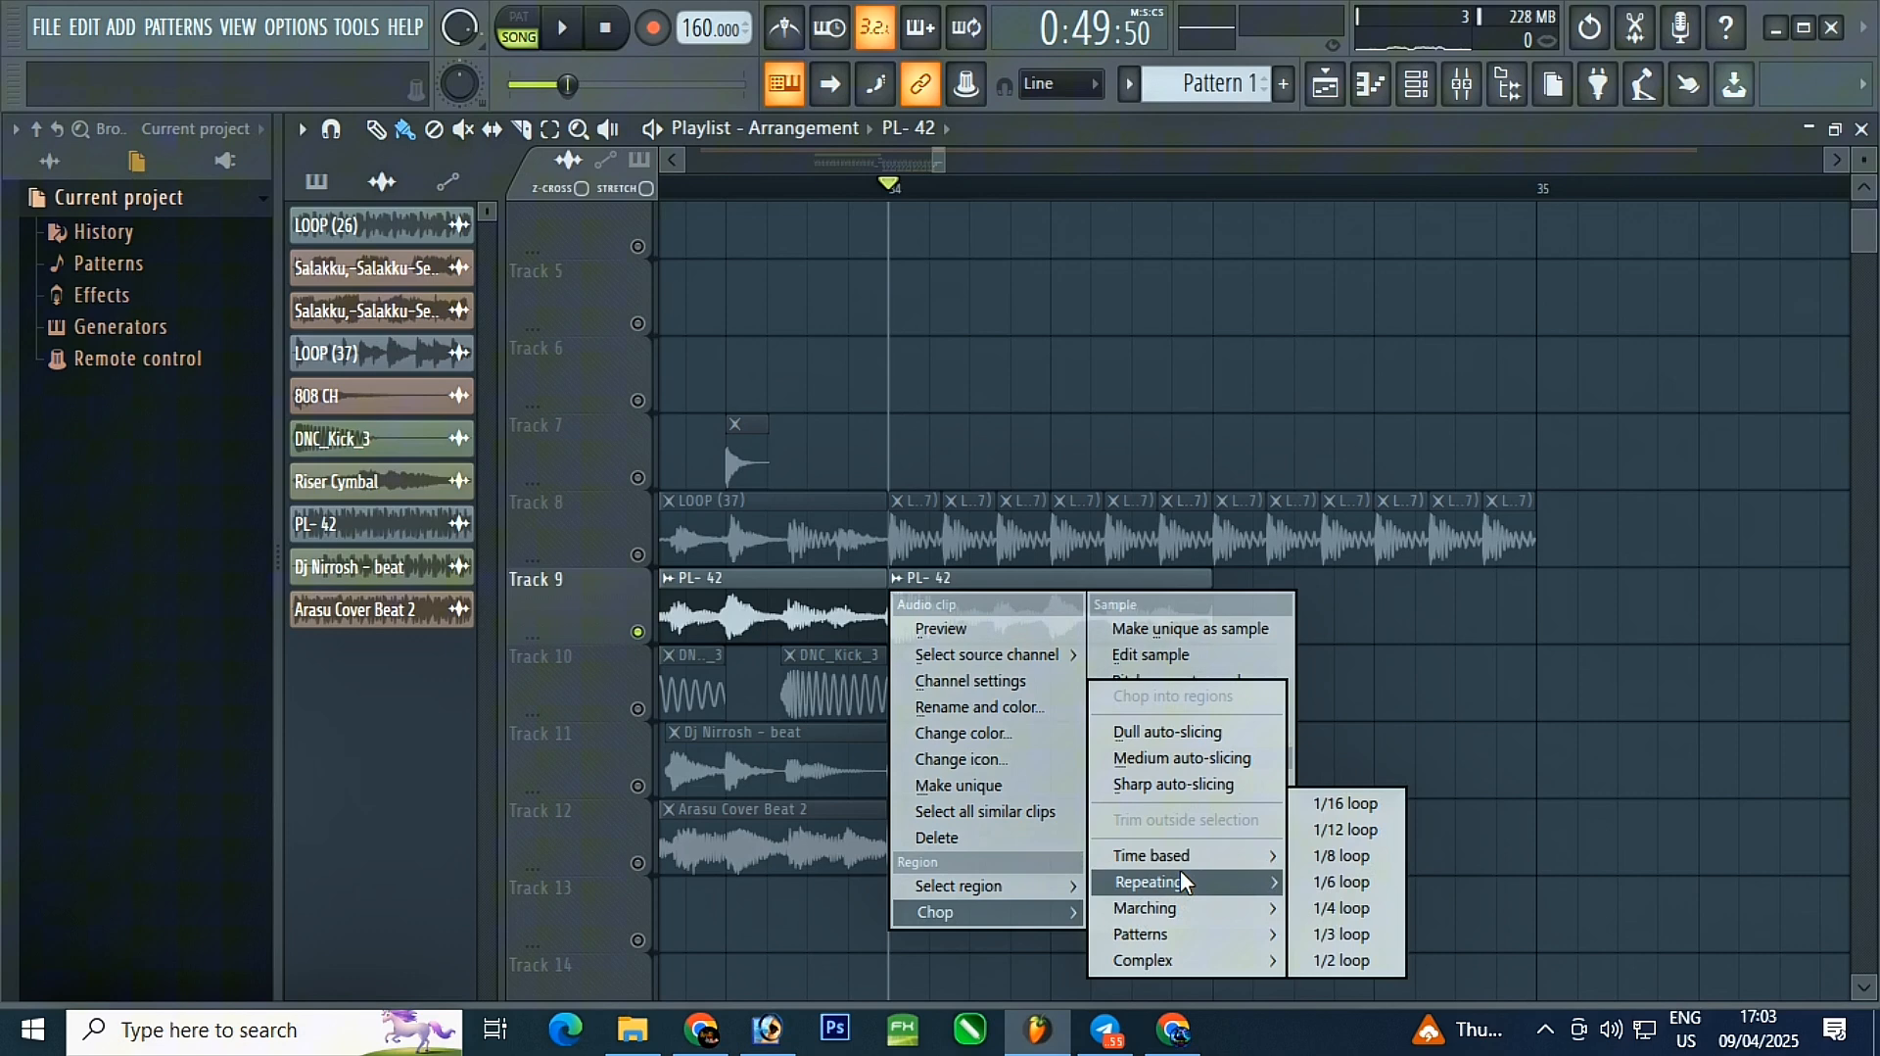
click(1342, 797)
scroll(989, 608, up, 2)
right_click(1136, 705)
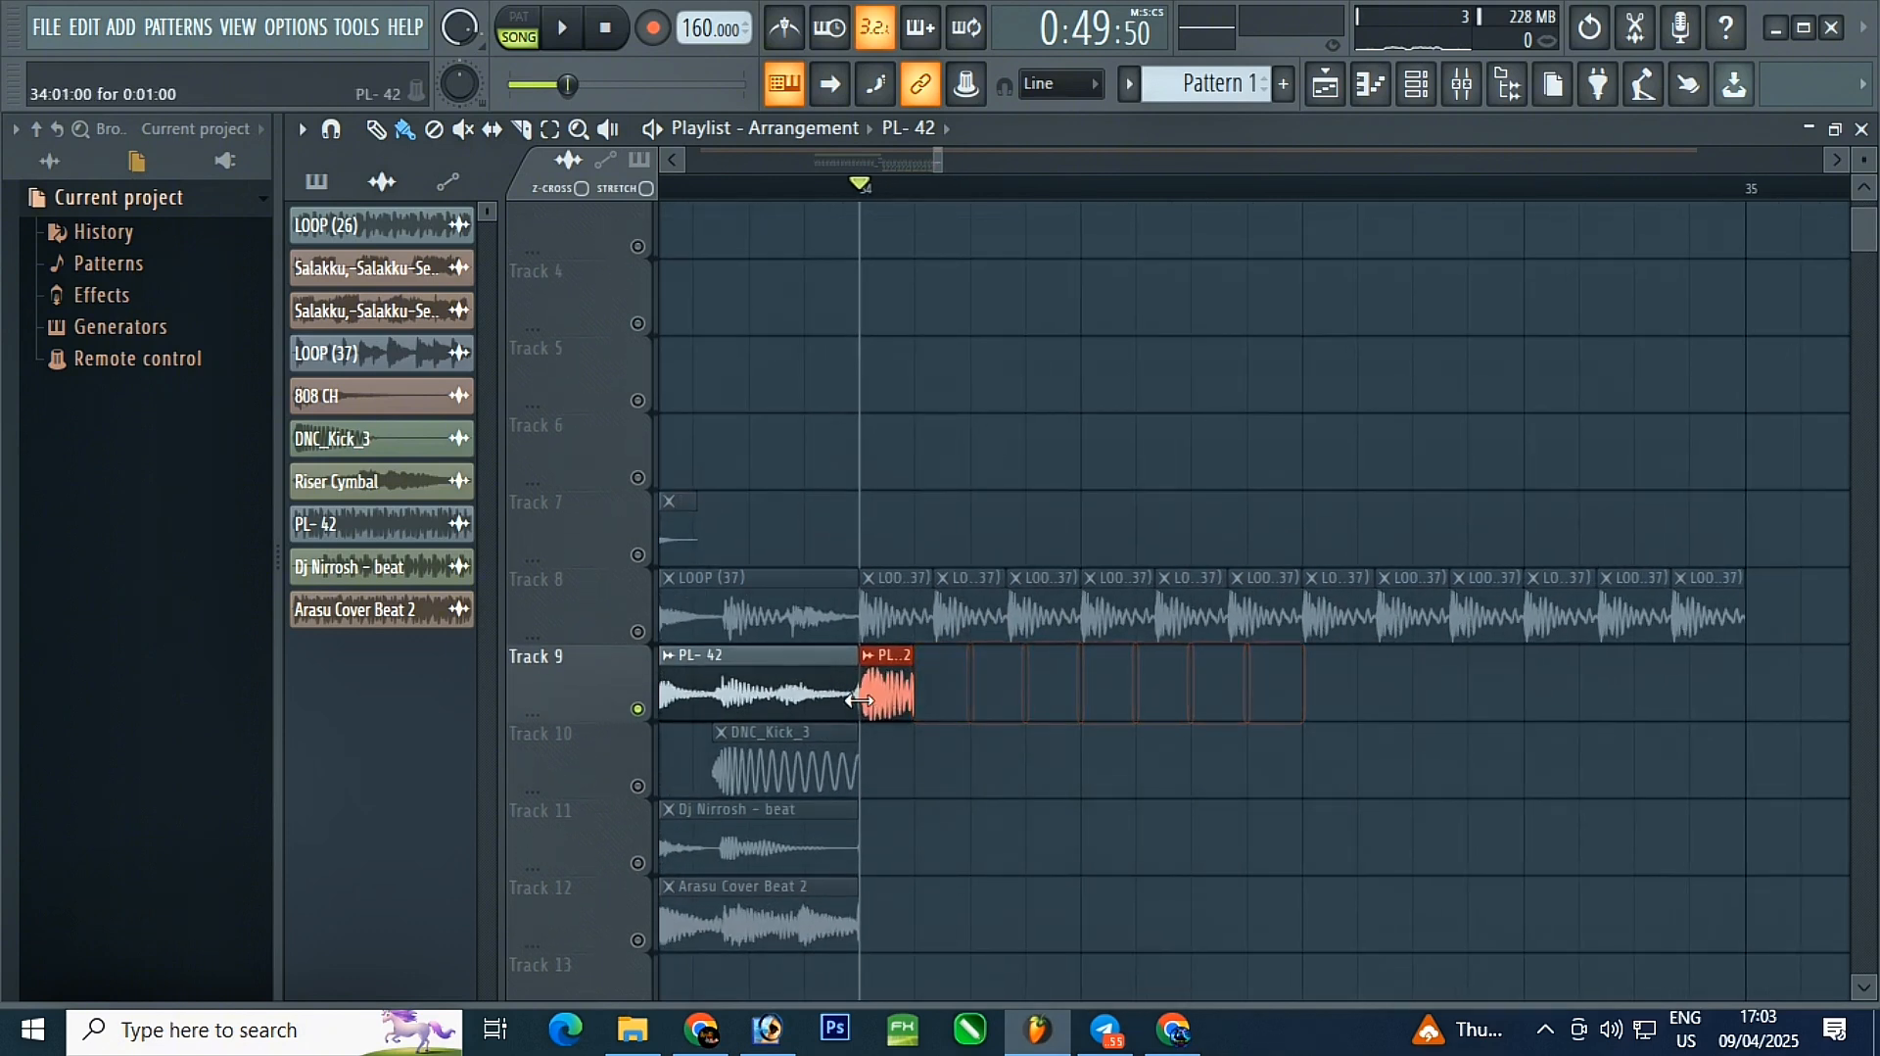
- Set the snap to 1/3 step and shorten the PL- 42 slice to half the length of a LOOP (37) slice
scroll(1006, 704, up, 3)
click(1065, 88)
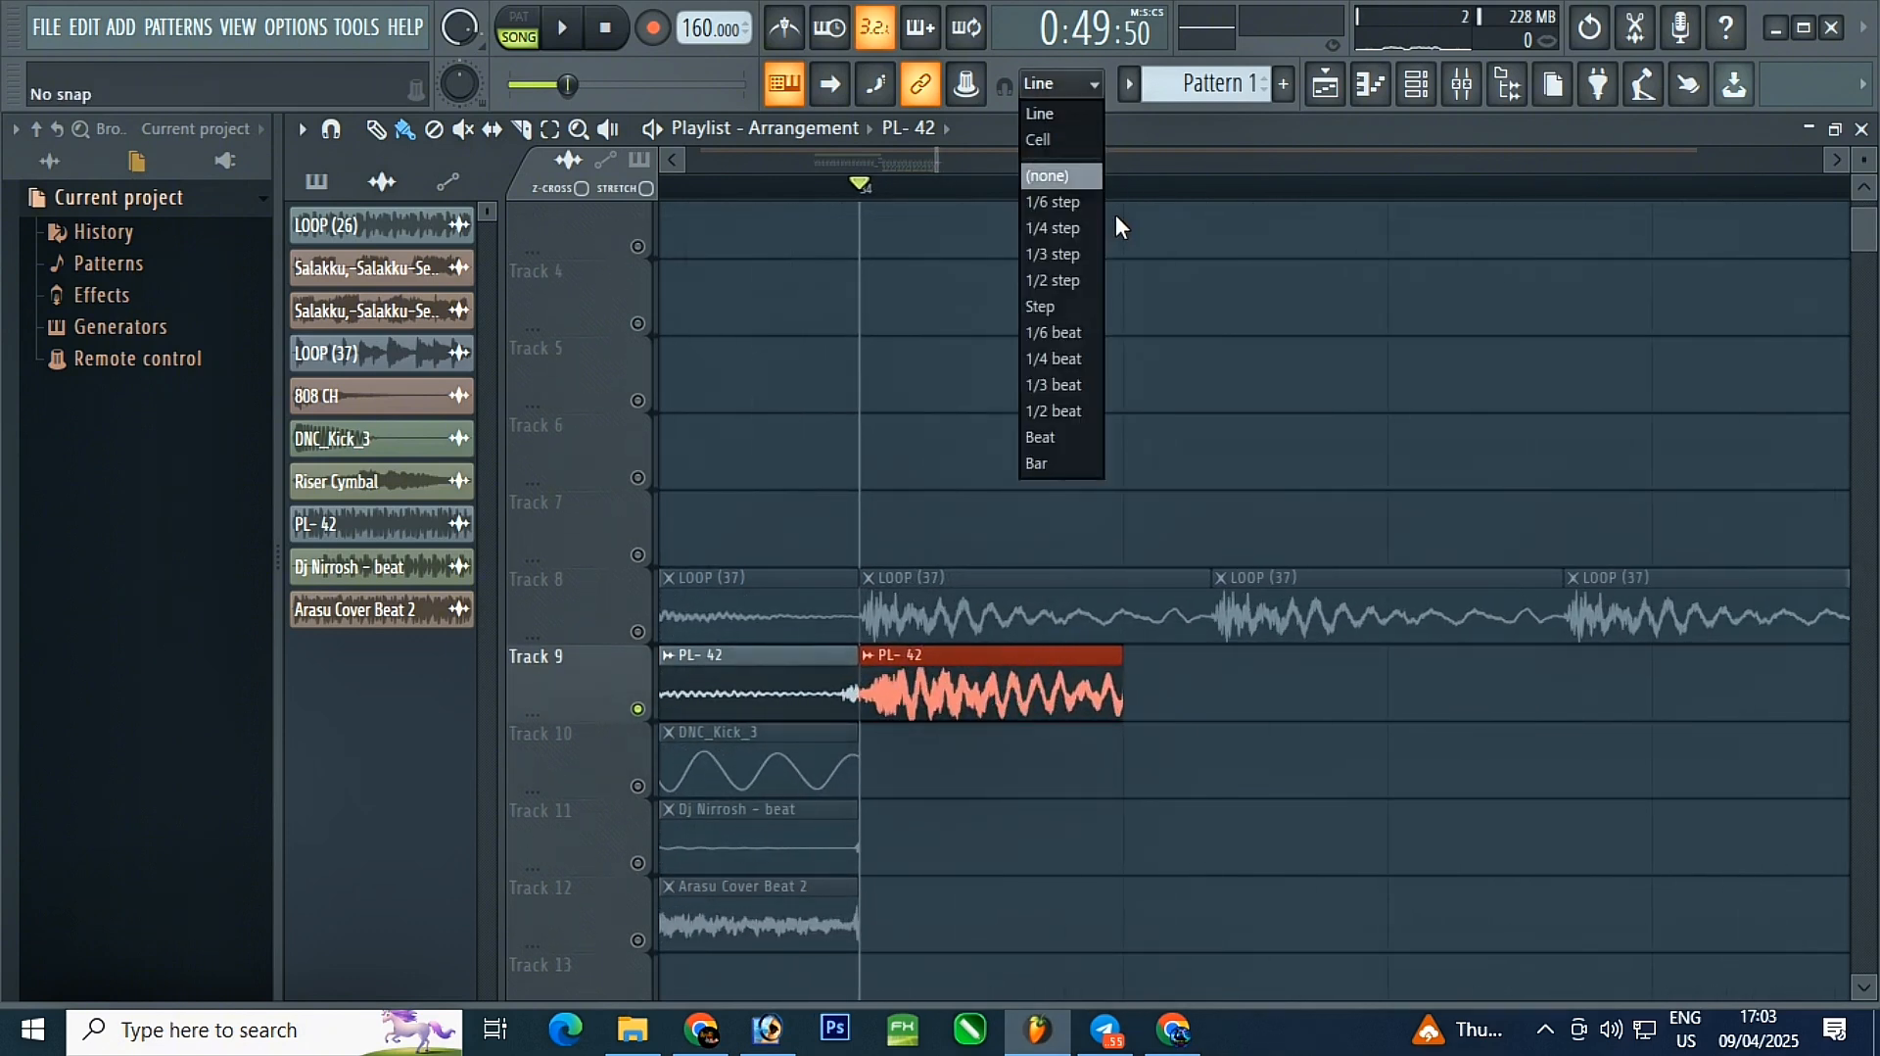
click(1058, 253)
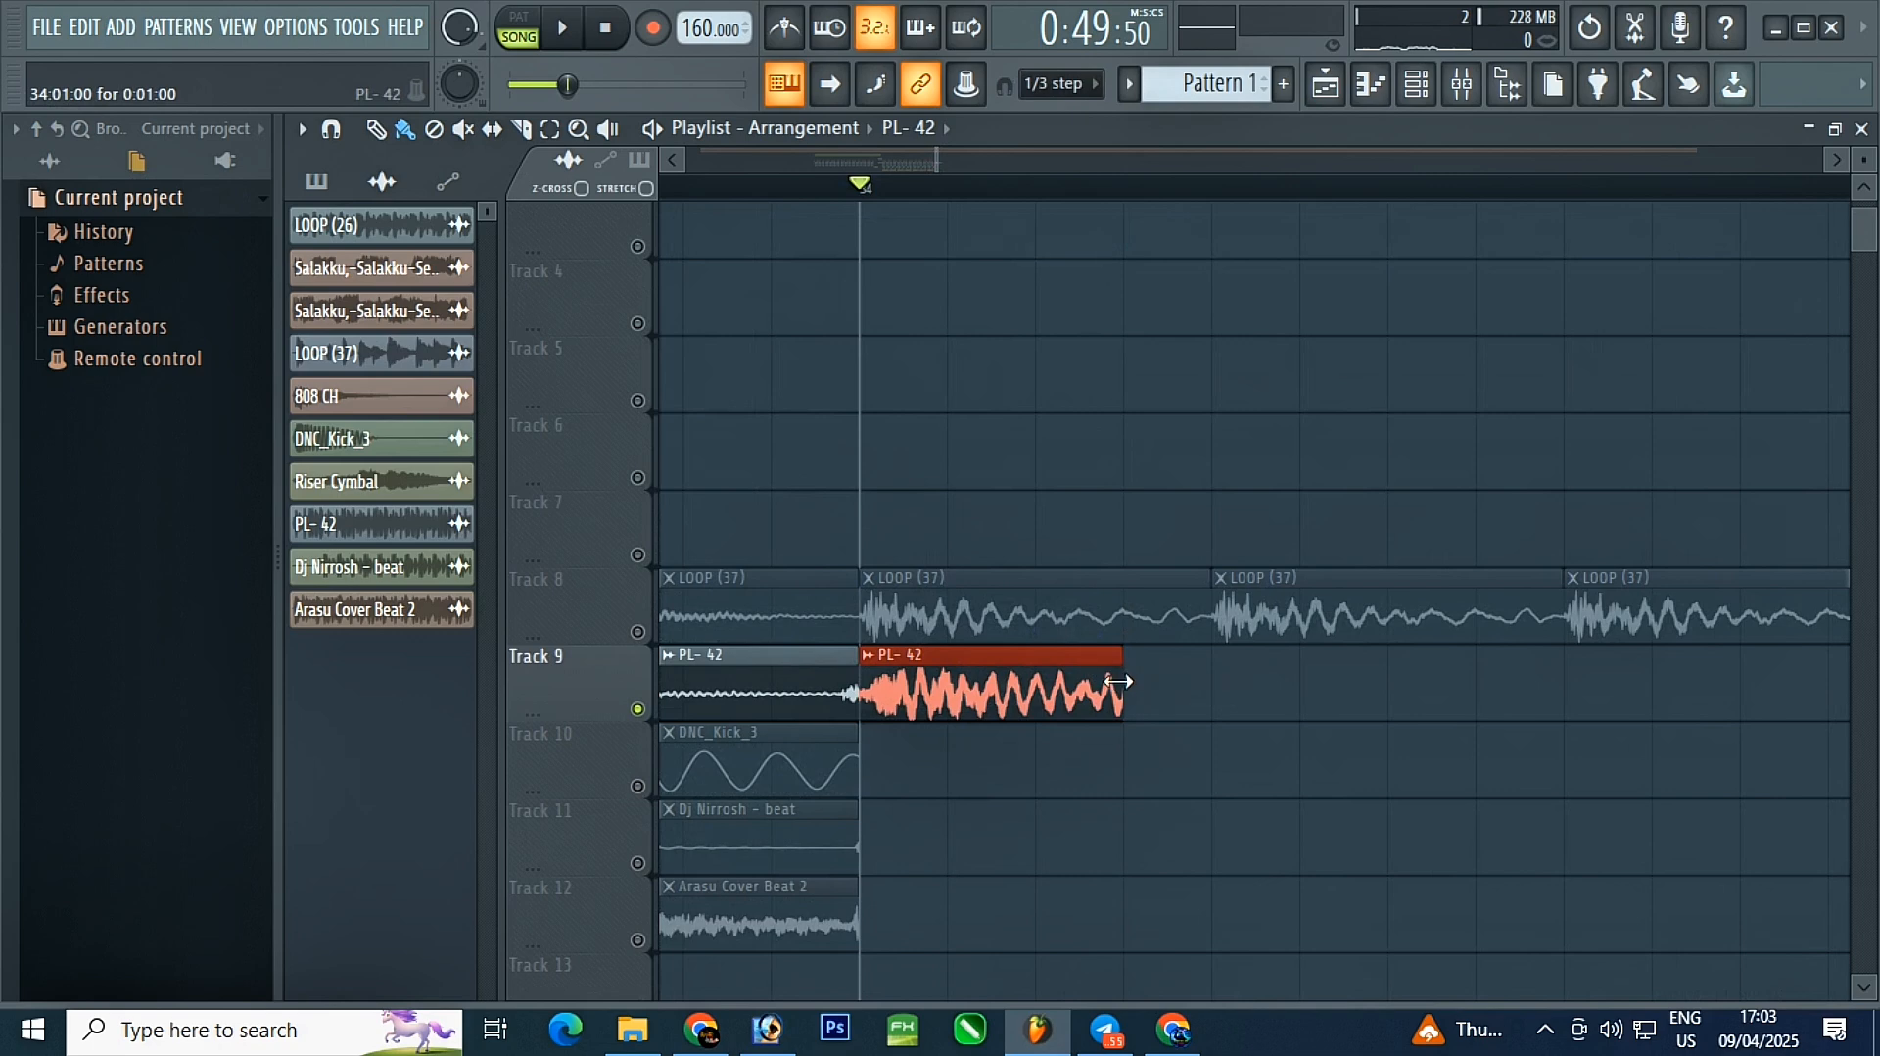
scroll(1036, 685, down, 3)
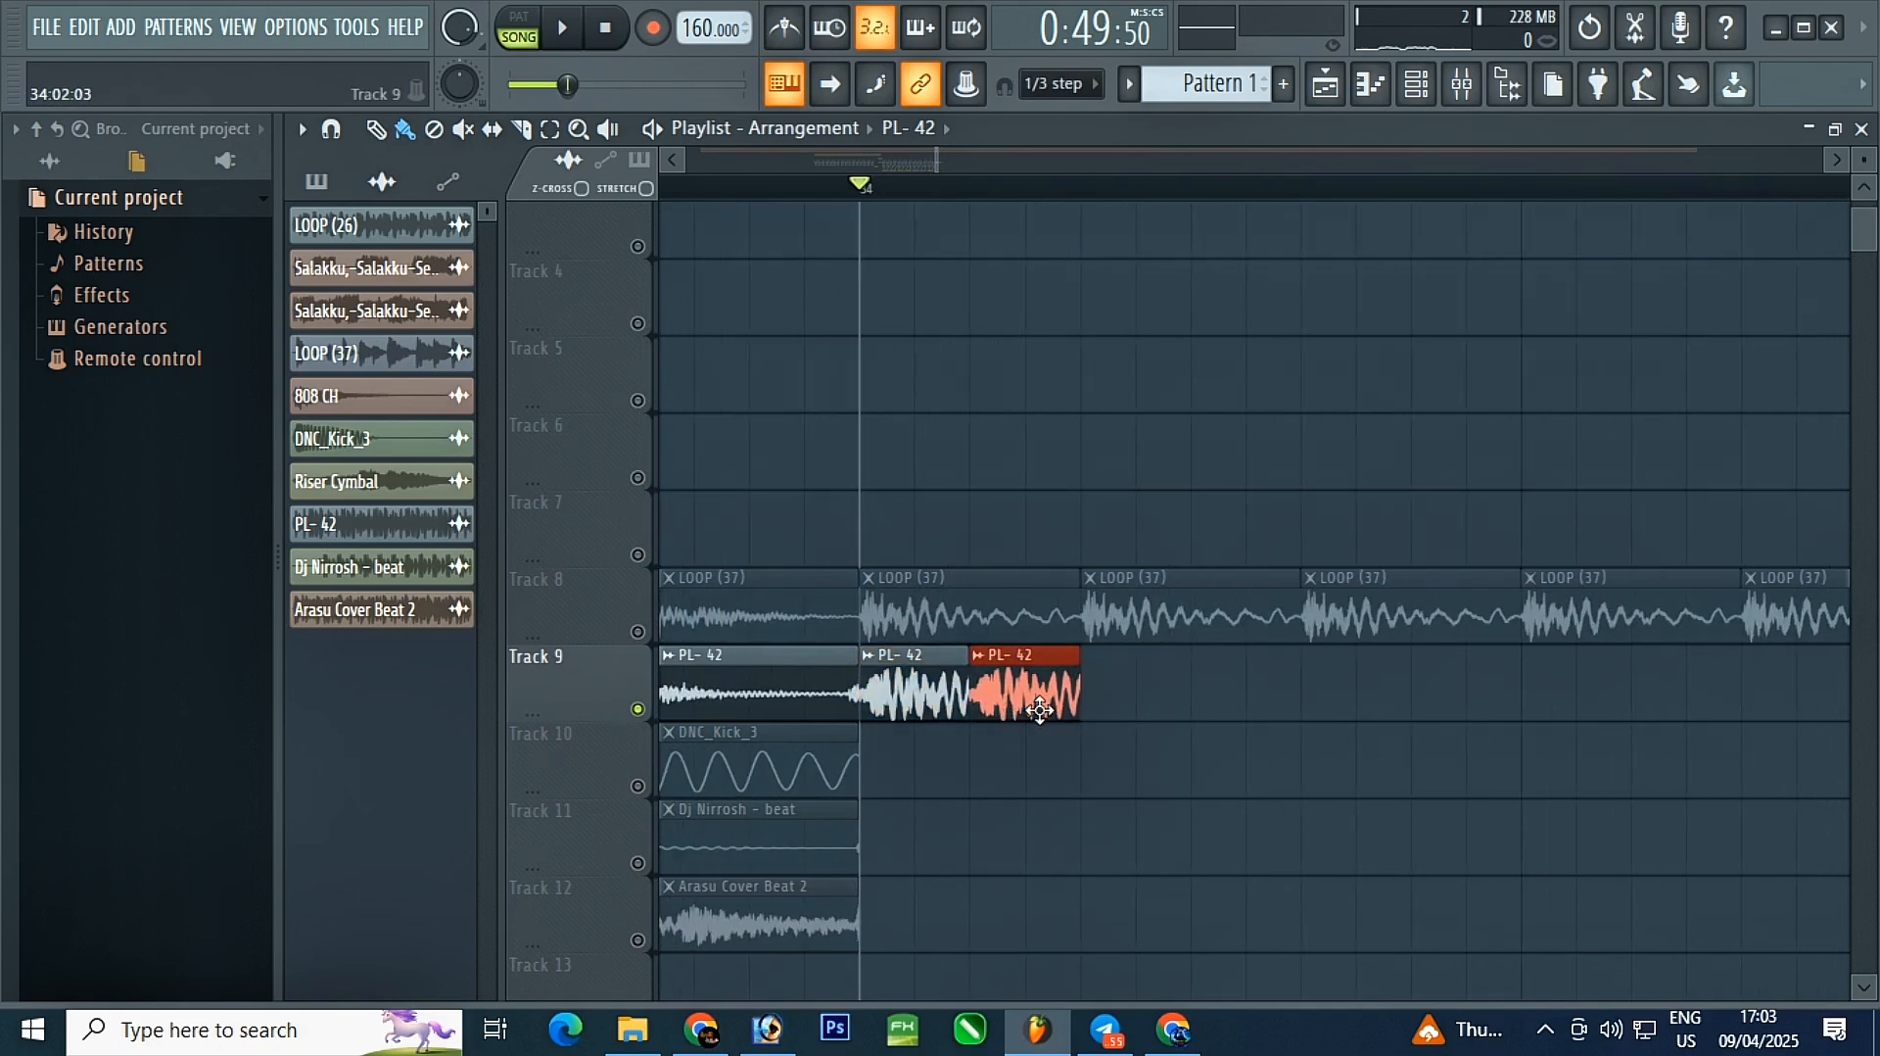
- Duplicate the short PL- 42 slice repeatedly until the copies fill bar 34 on Track 9
drag(980, 685, 947, 697)
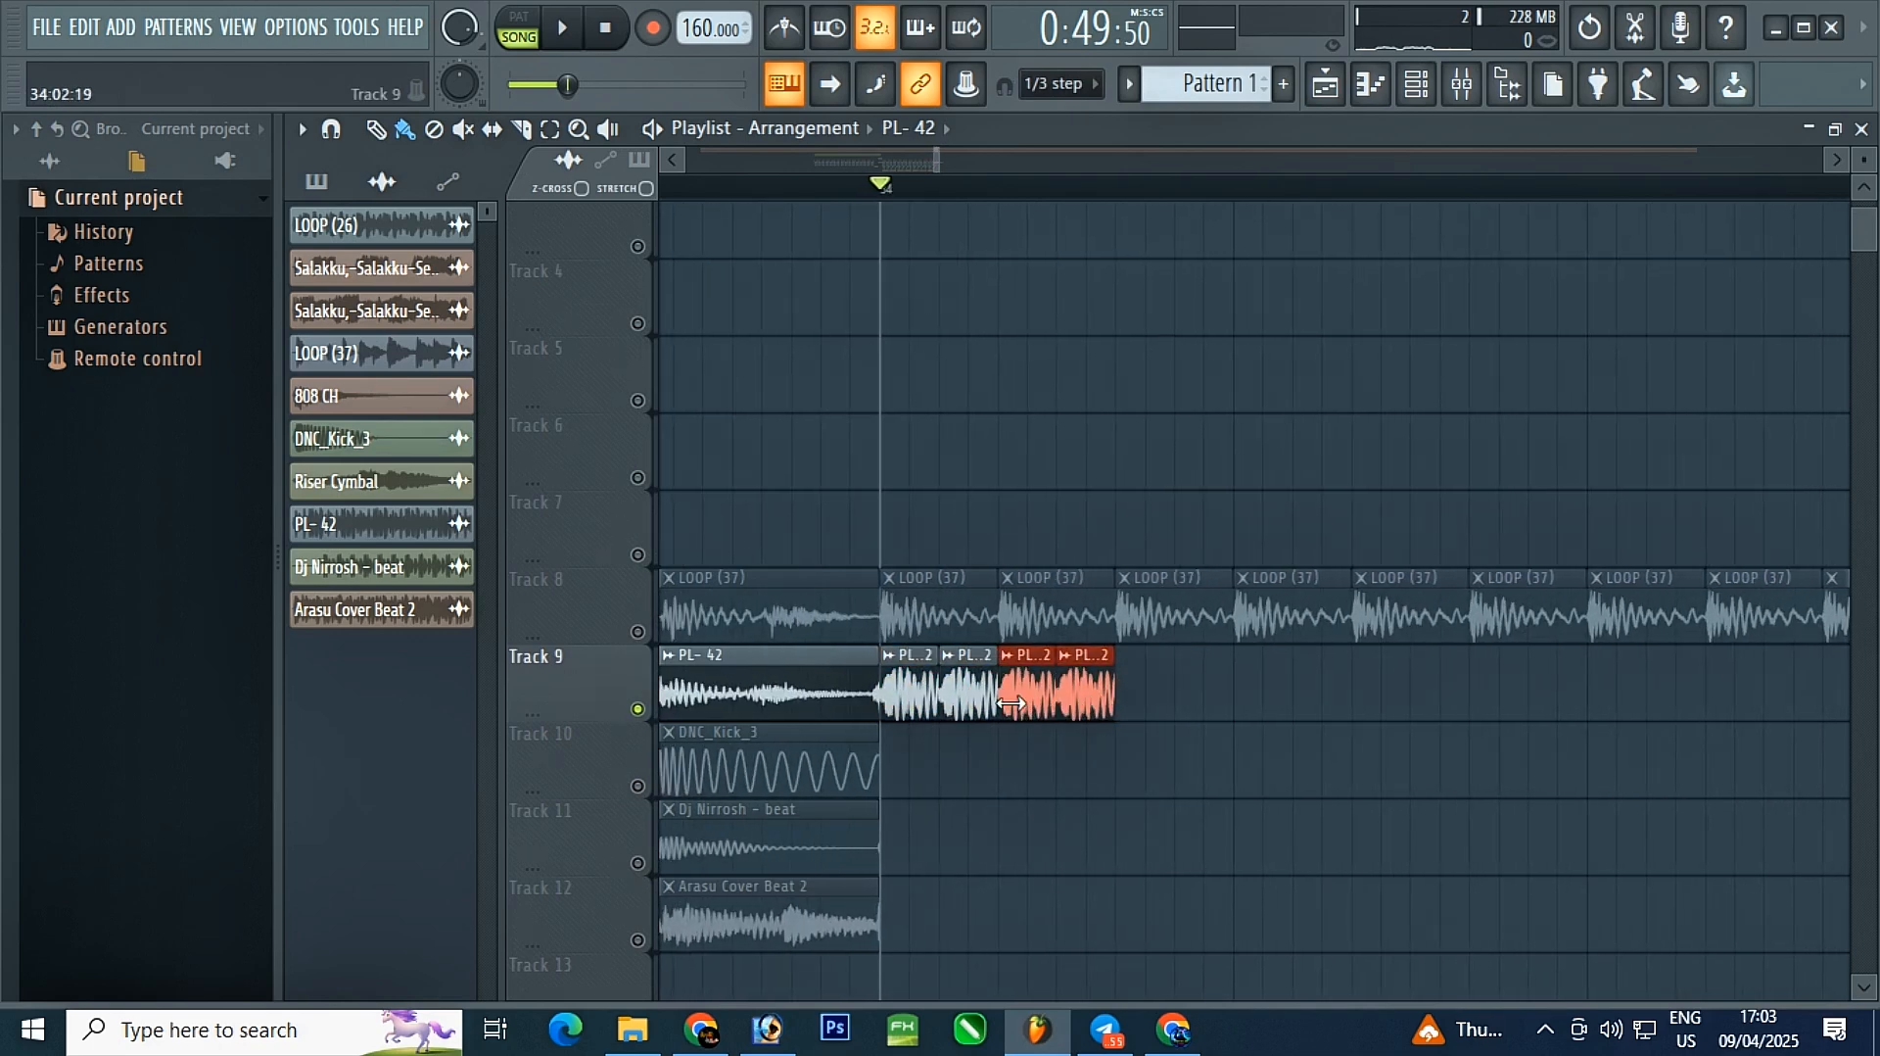
scroll(1010, 703, down, 2)
drag(1081, 703, 916, 698)
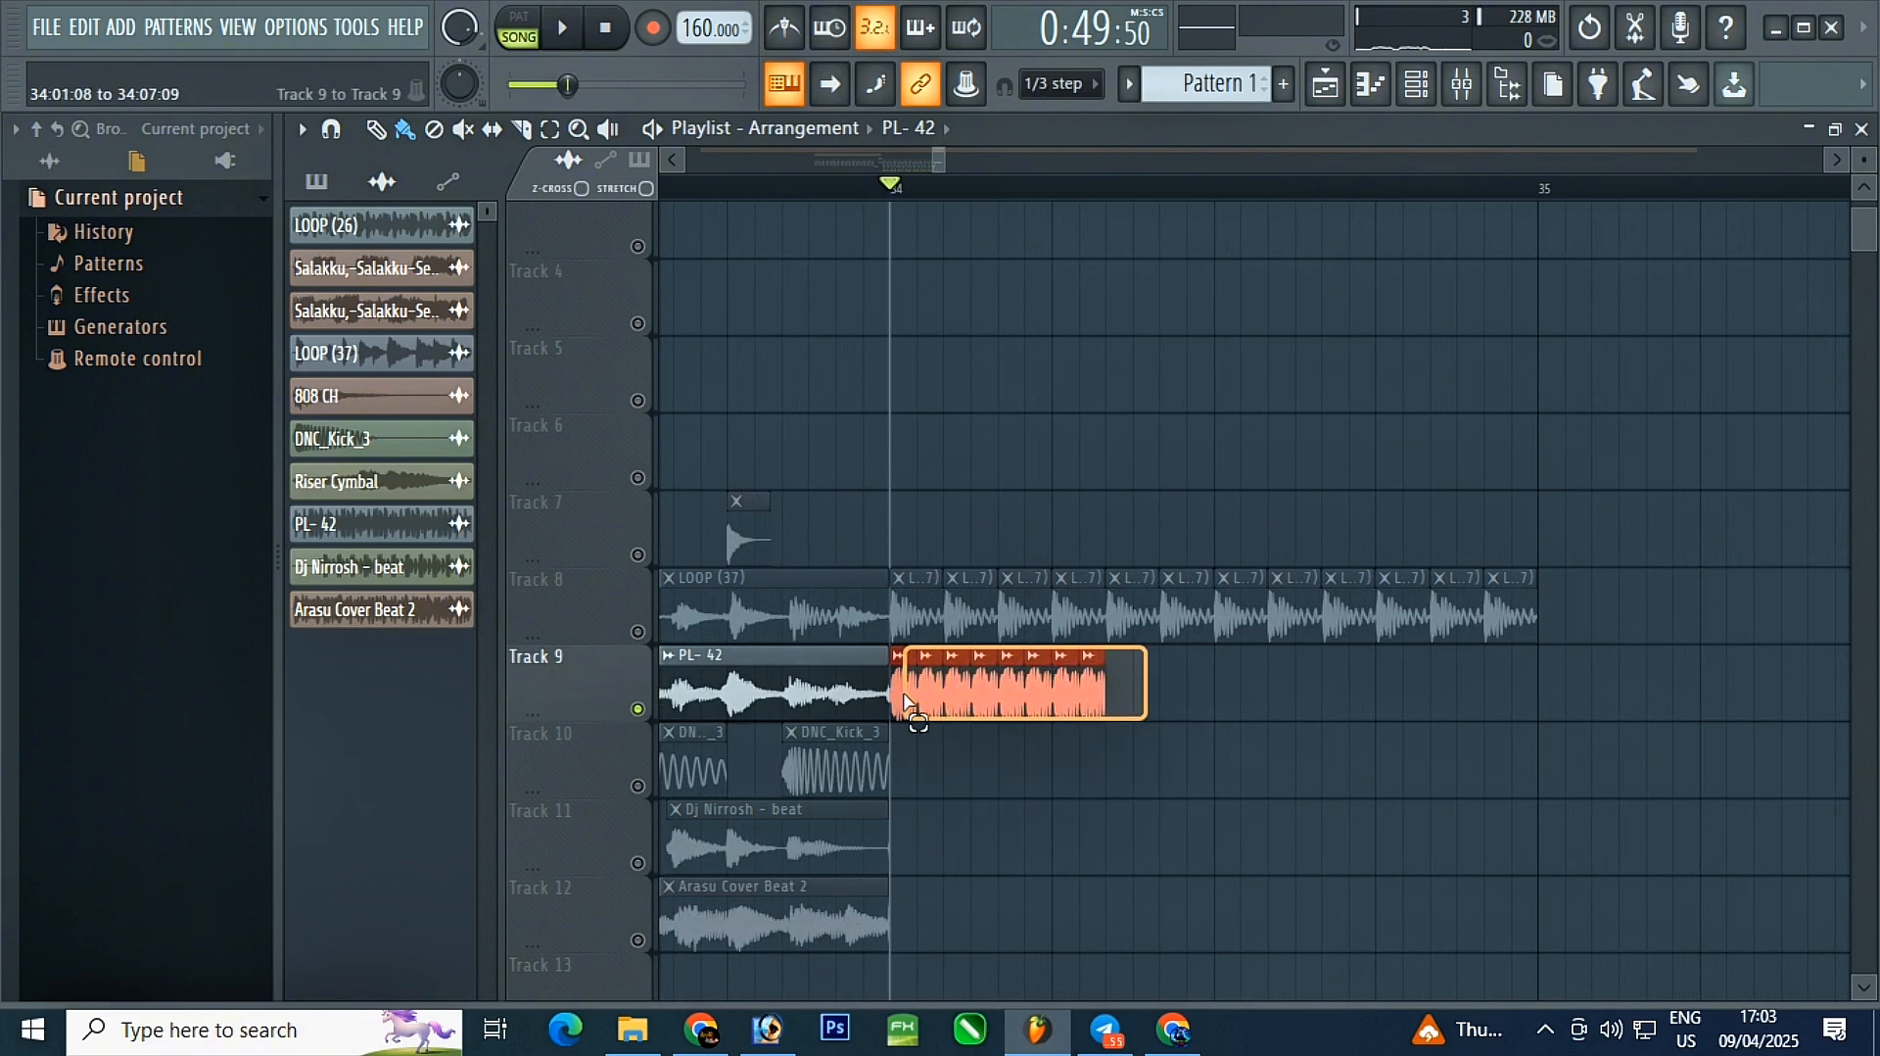
drag(975, 697, 1337, 690)
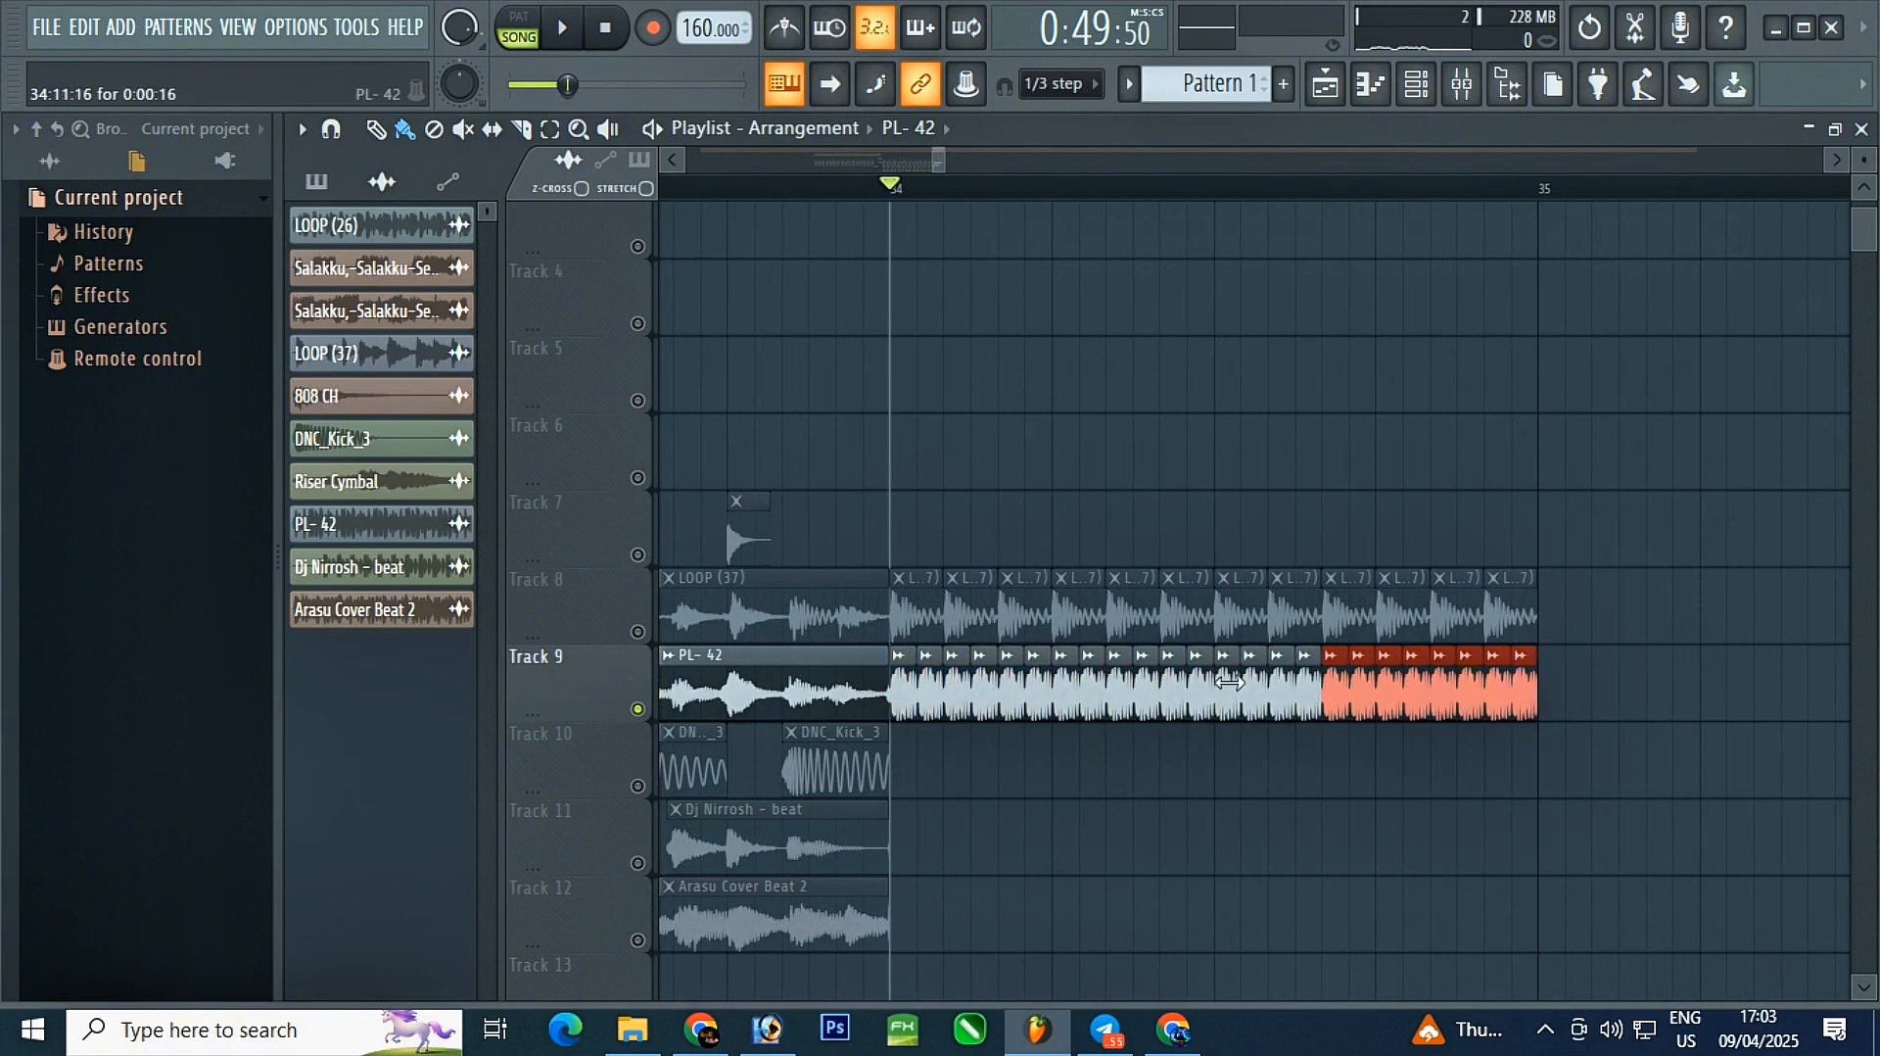
- Unmute Track 8 and, while playing bar 34, delete every fourth PL- 42 slice in the bar's first half on Track 9
click(638, 632)
key(space)
key(space)
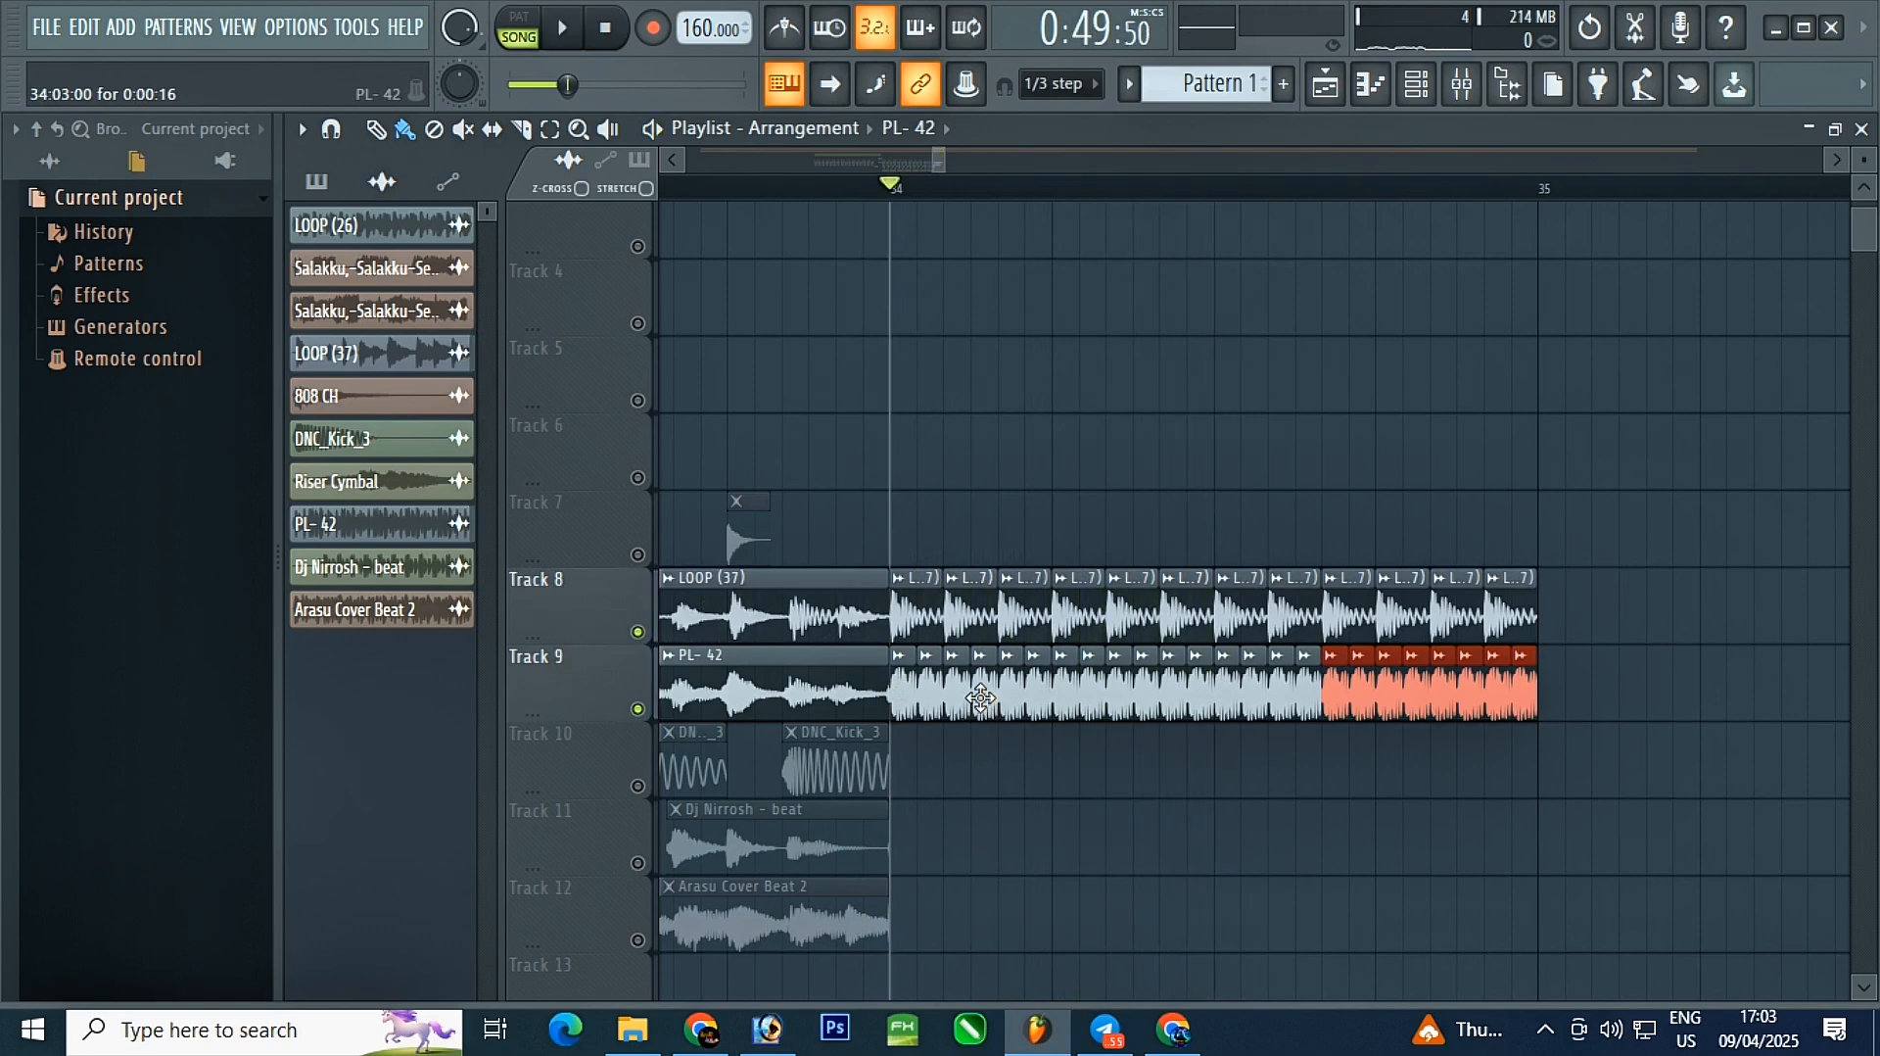
right_click(985, 698)
key(space)
right_click(1092, 697)
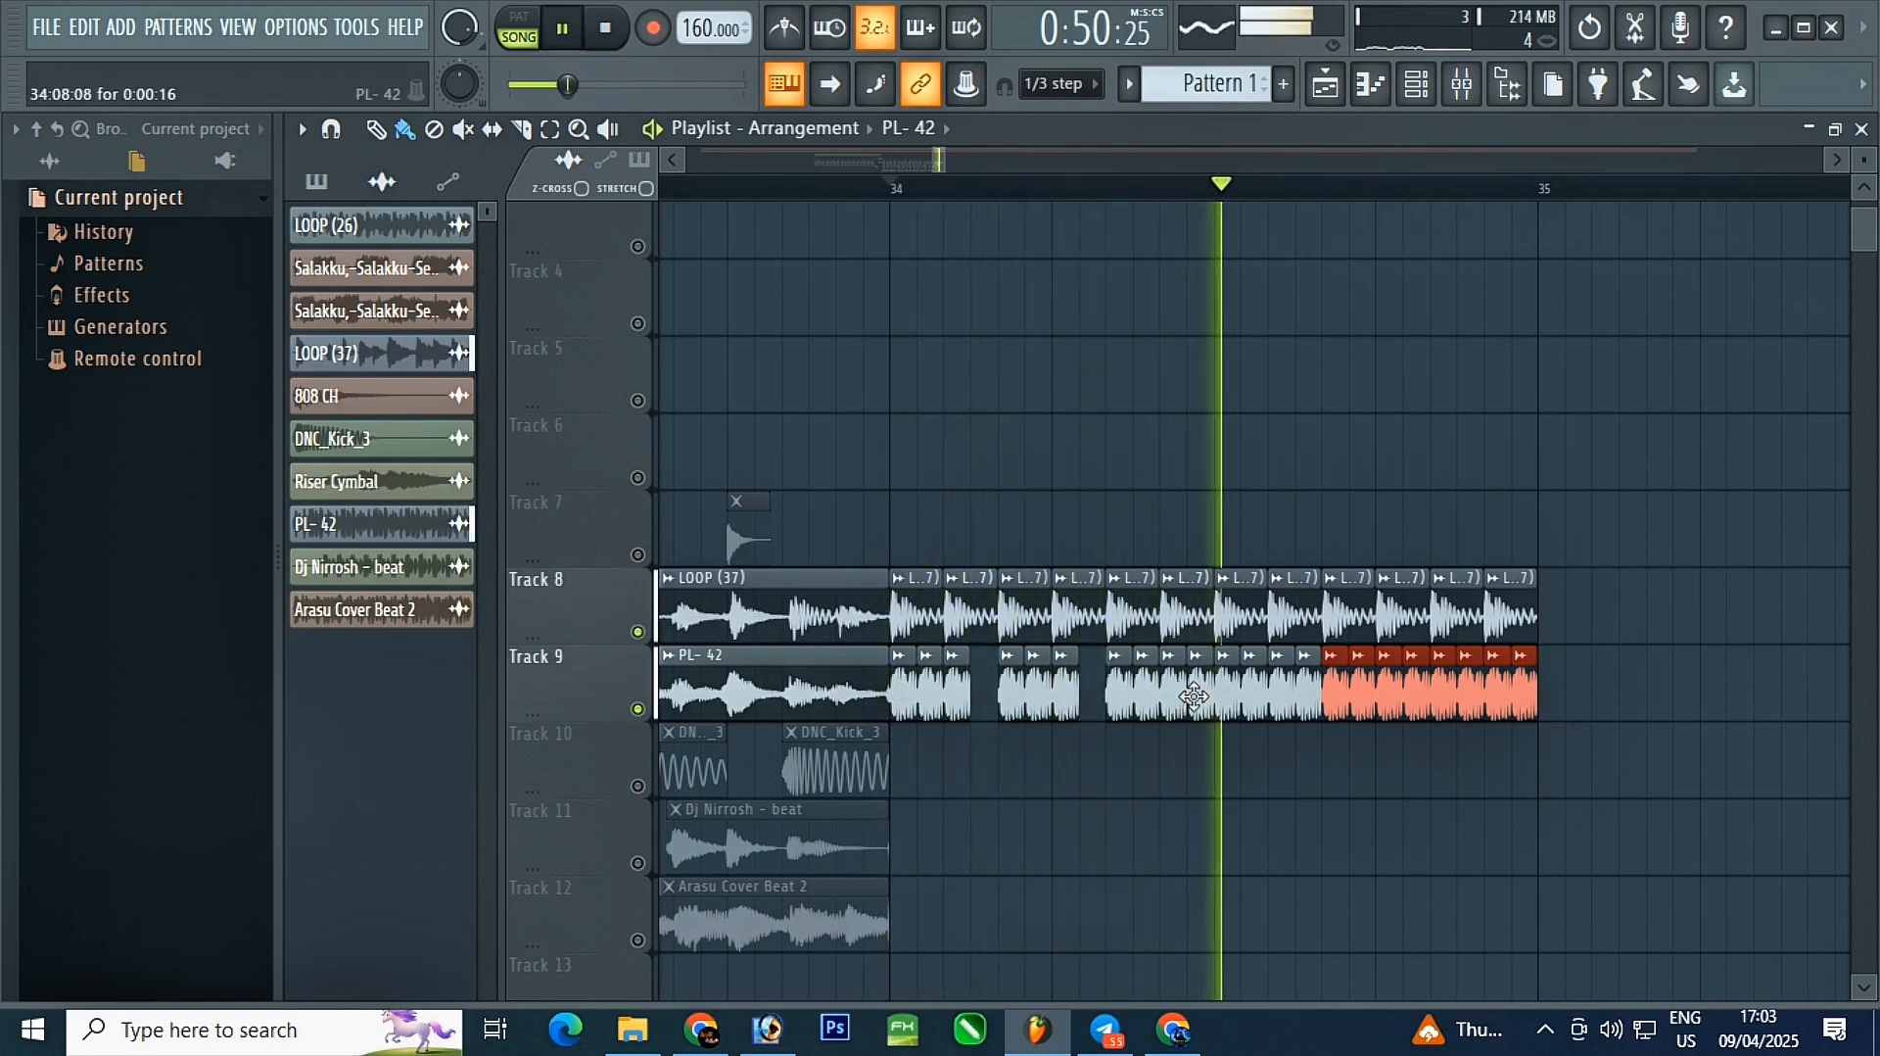
right_click(1203, 697)
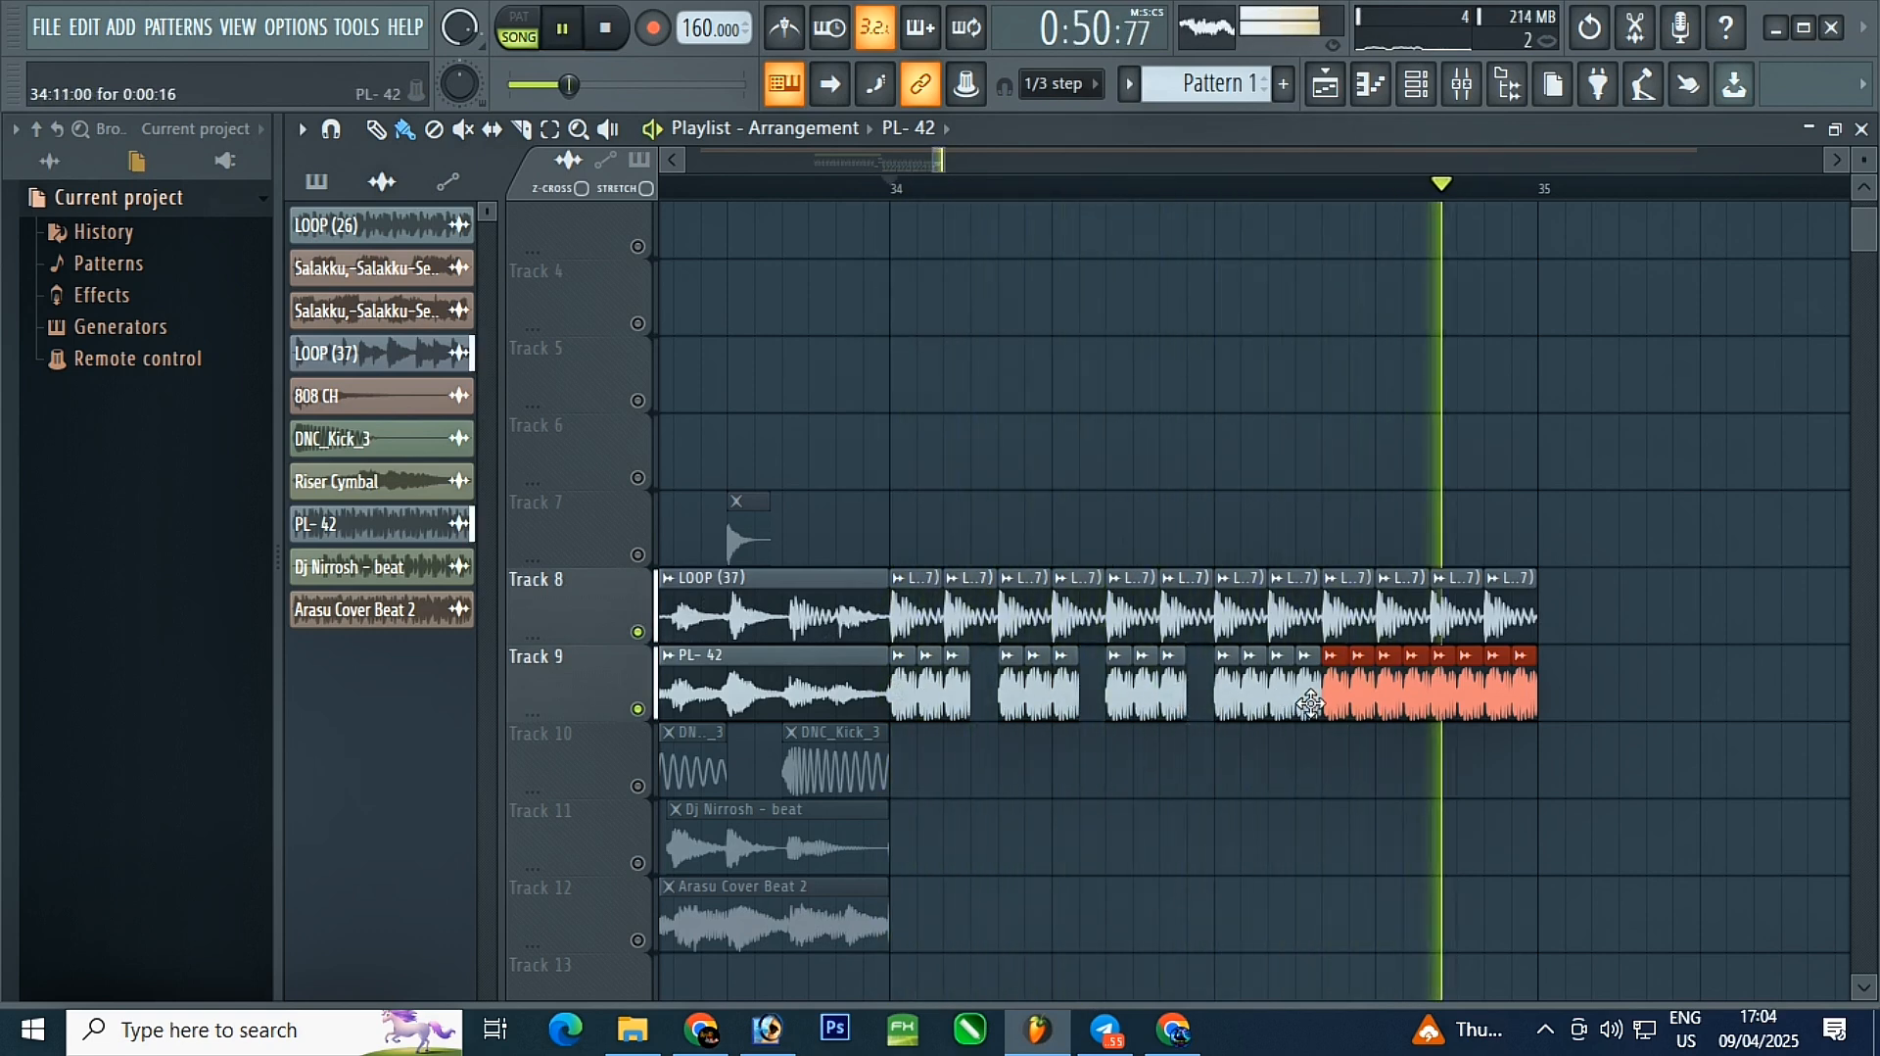
key(space)
key(space)
- Delete every second PL- 42 slice in the second half of bar 34 on Track 9
scroll(919, 696, down, 3)
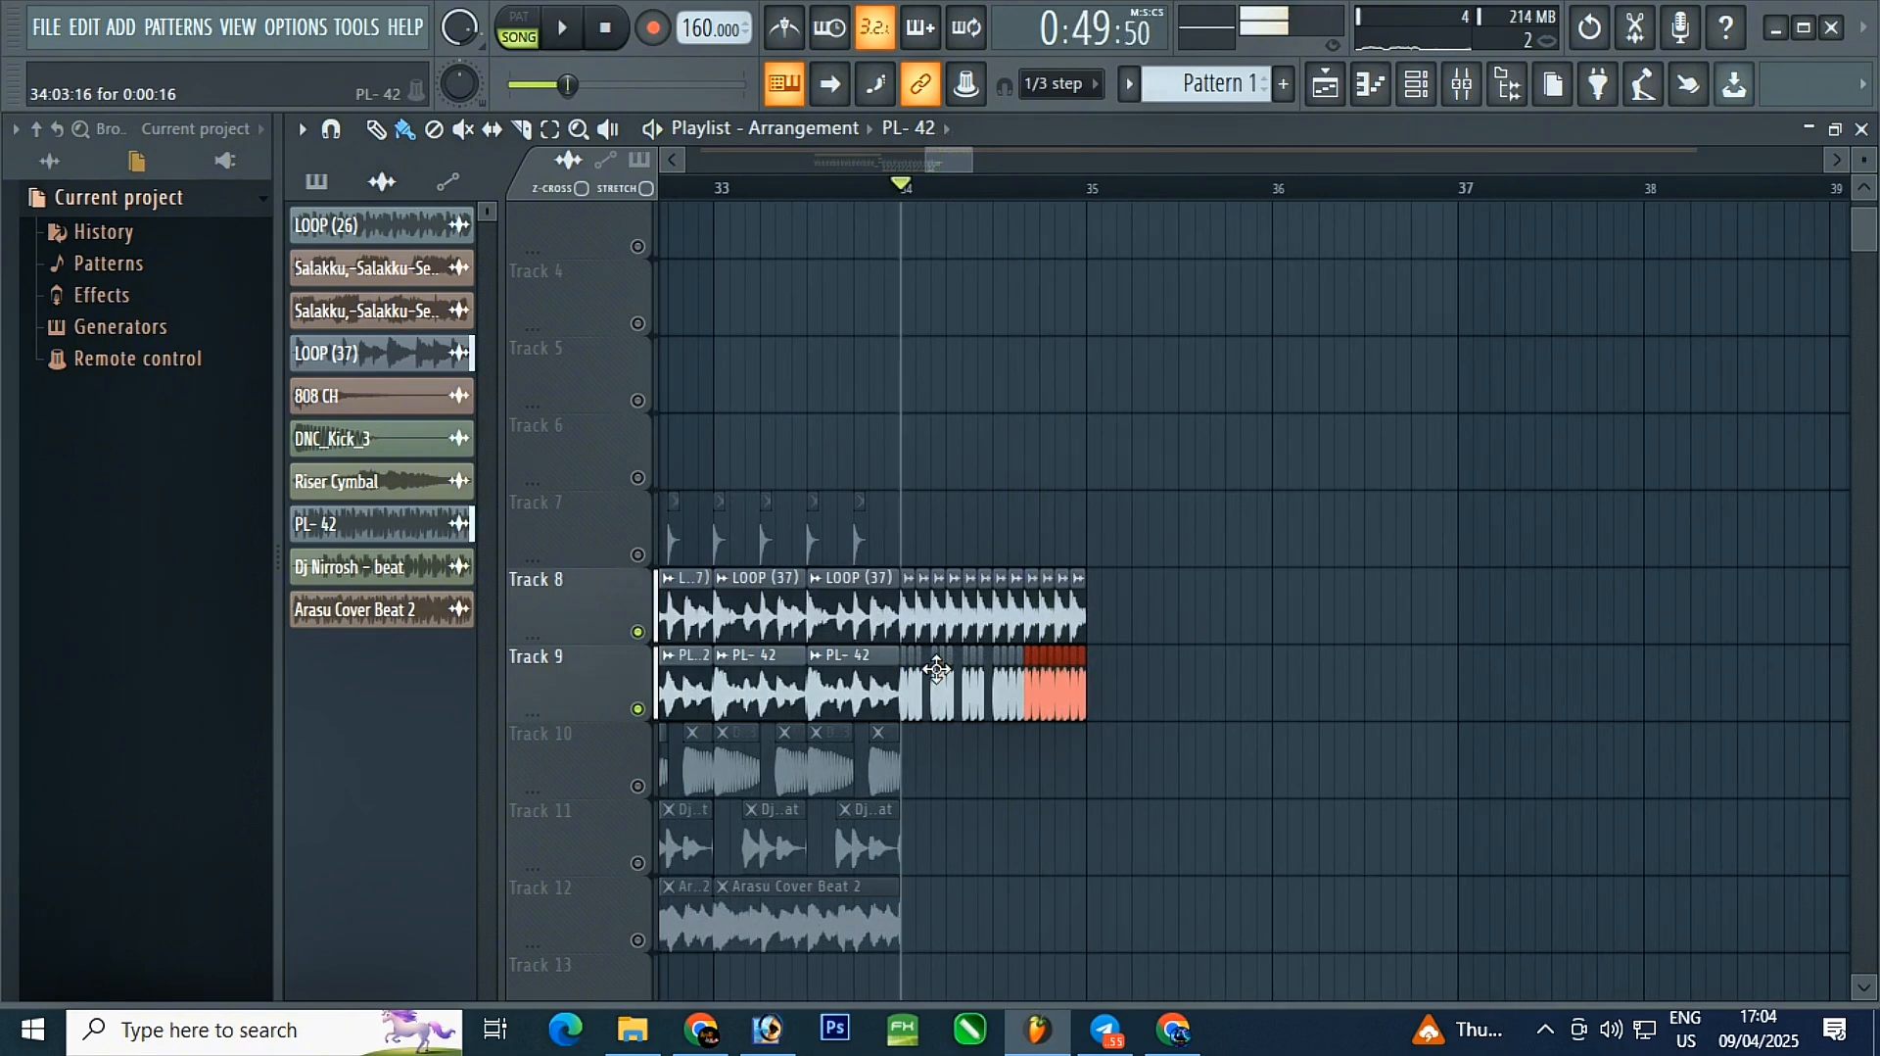
scroll(918, 721, up, 3)
right_click(1078, 694)
right_click(1133, 694)
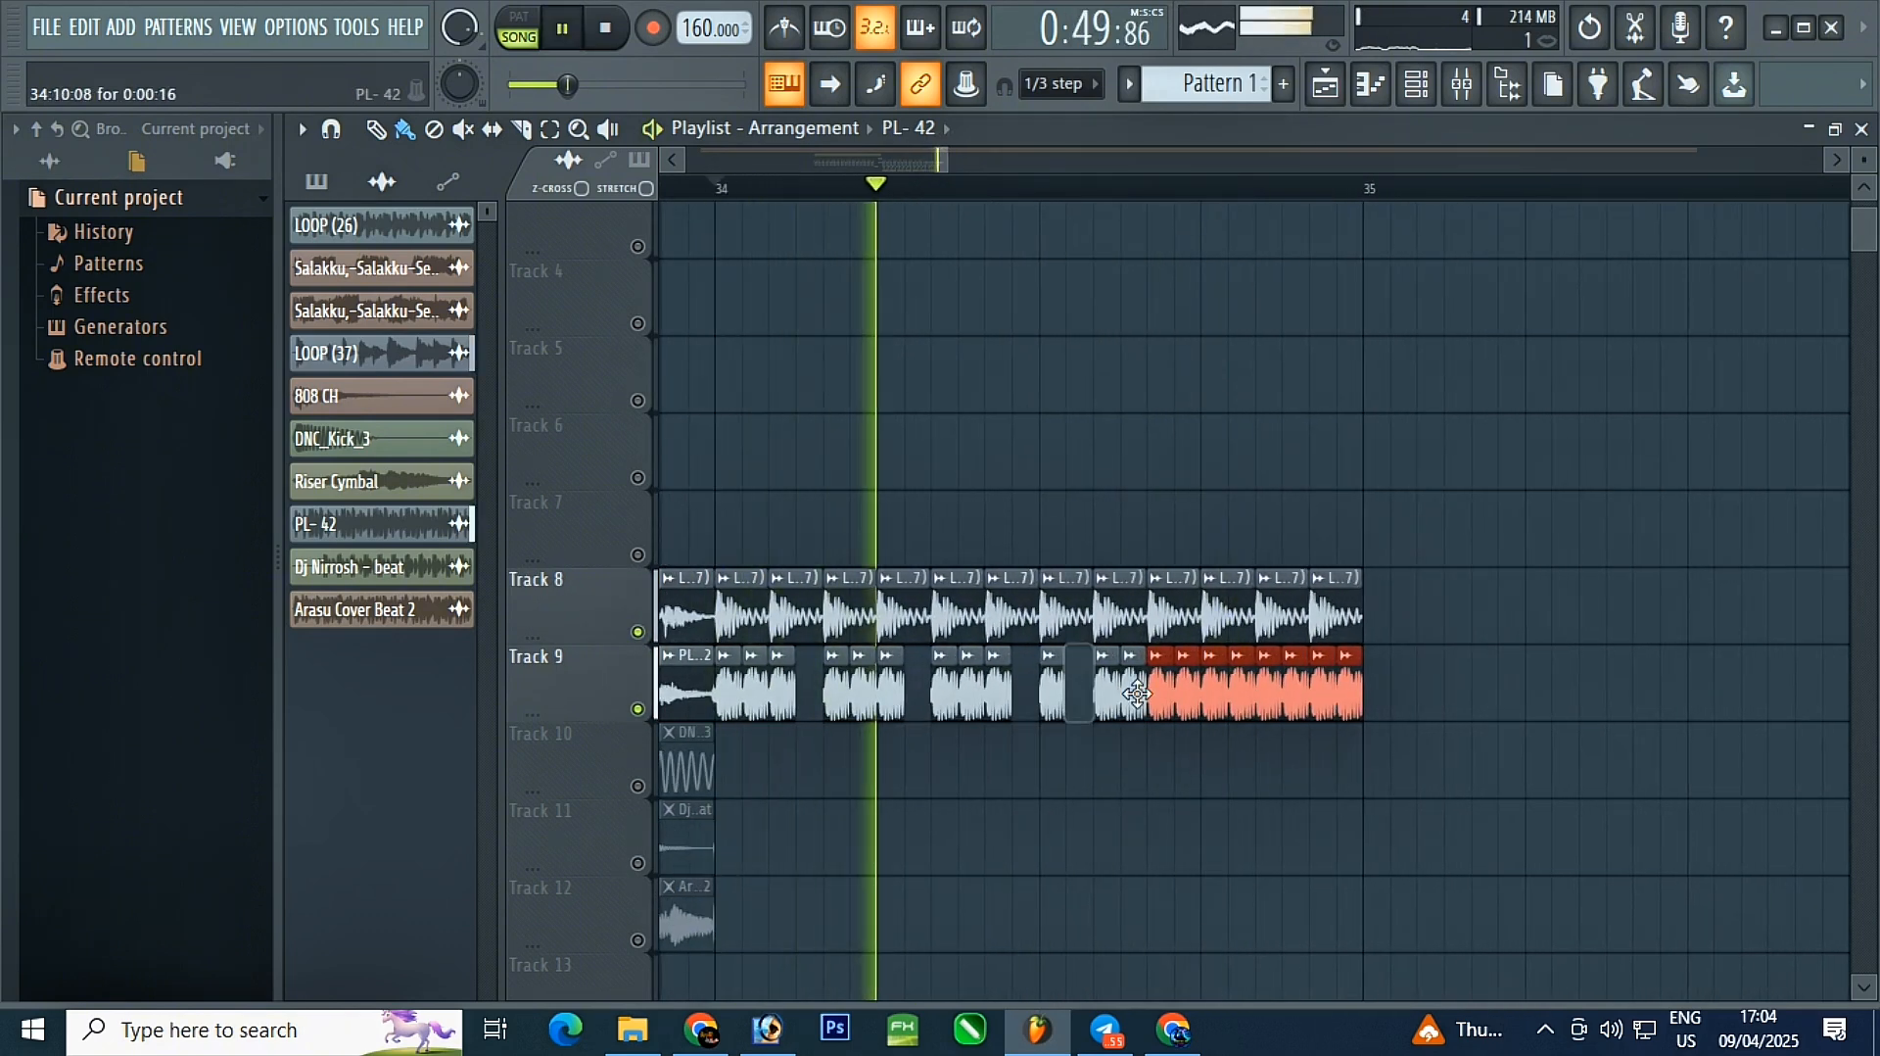
right_click(1188, 695)
right_click(1242, 696)
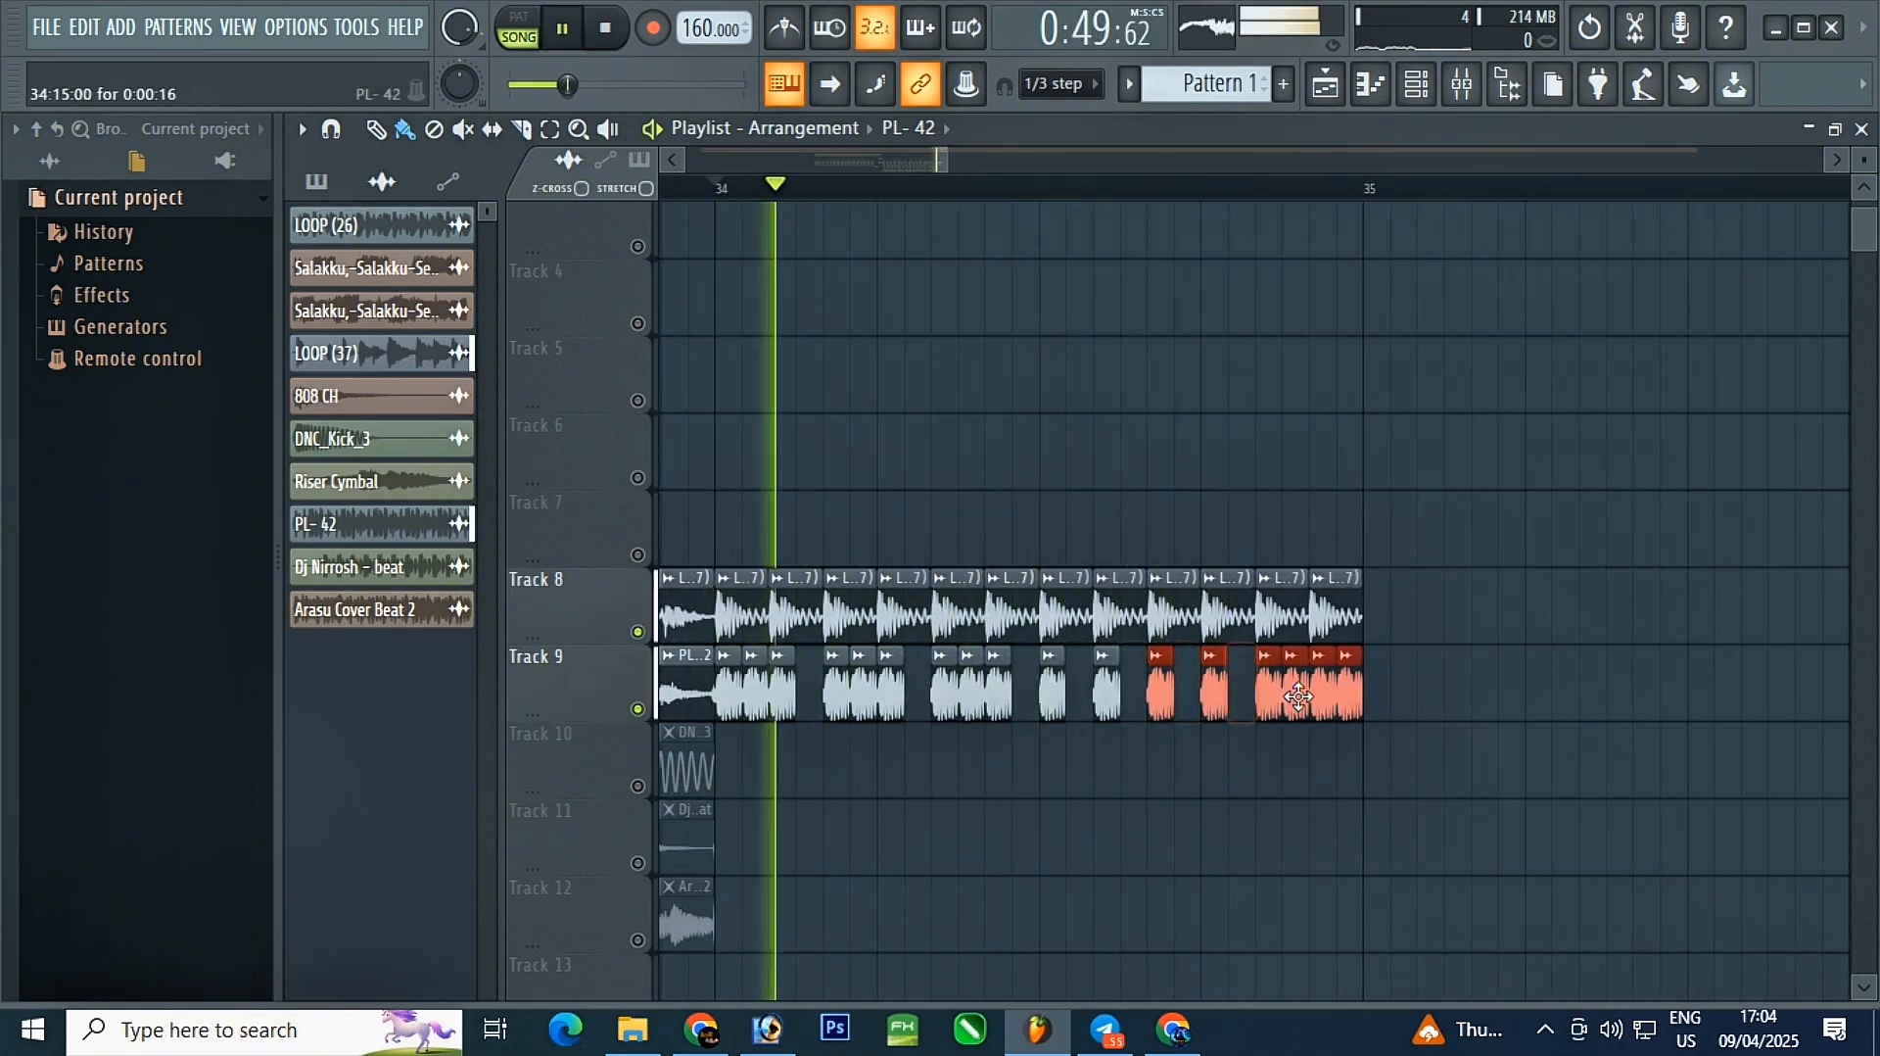
right_click(1296, 696)
key(space)
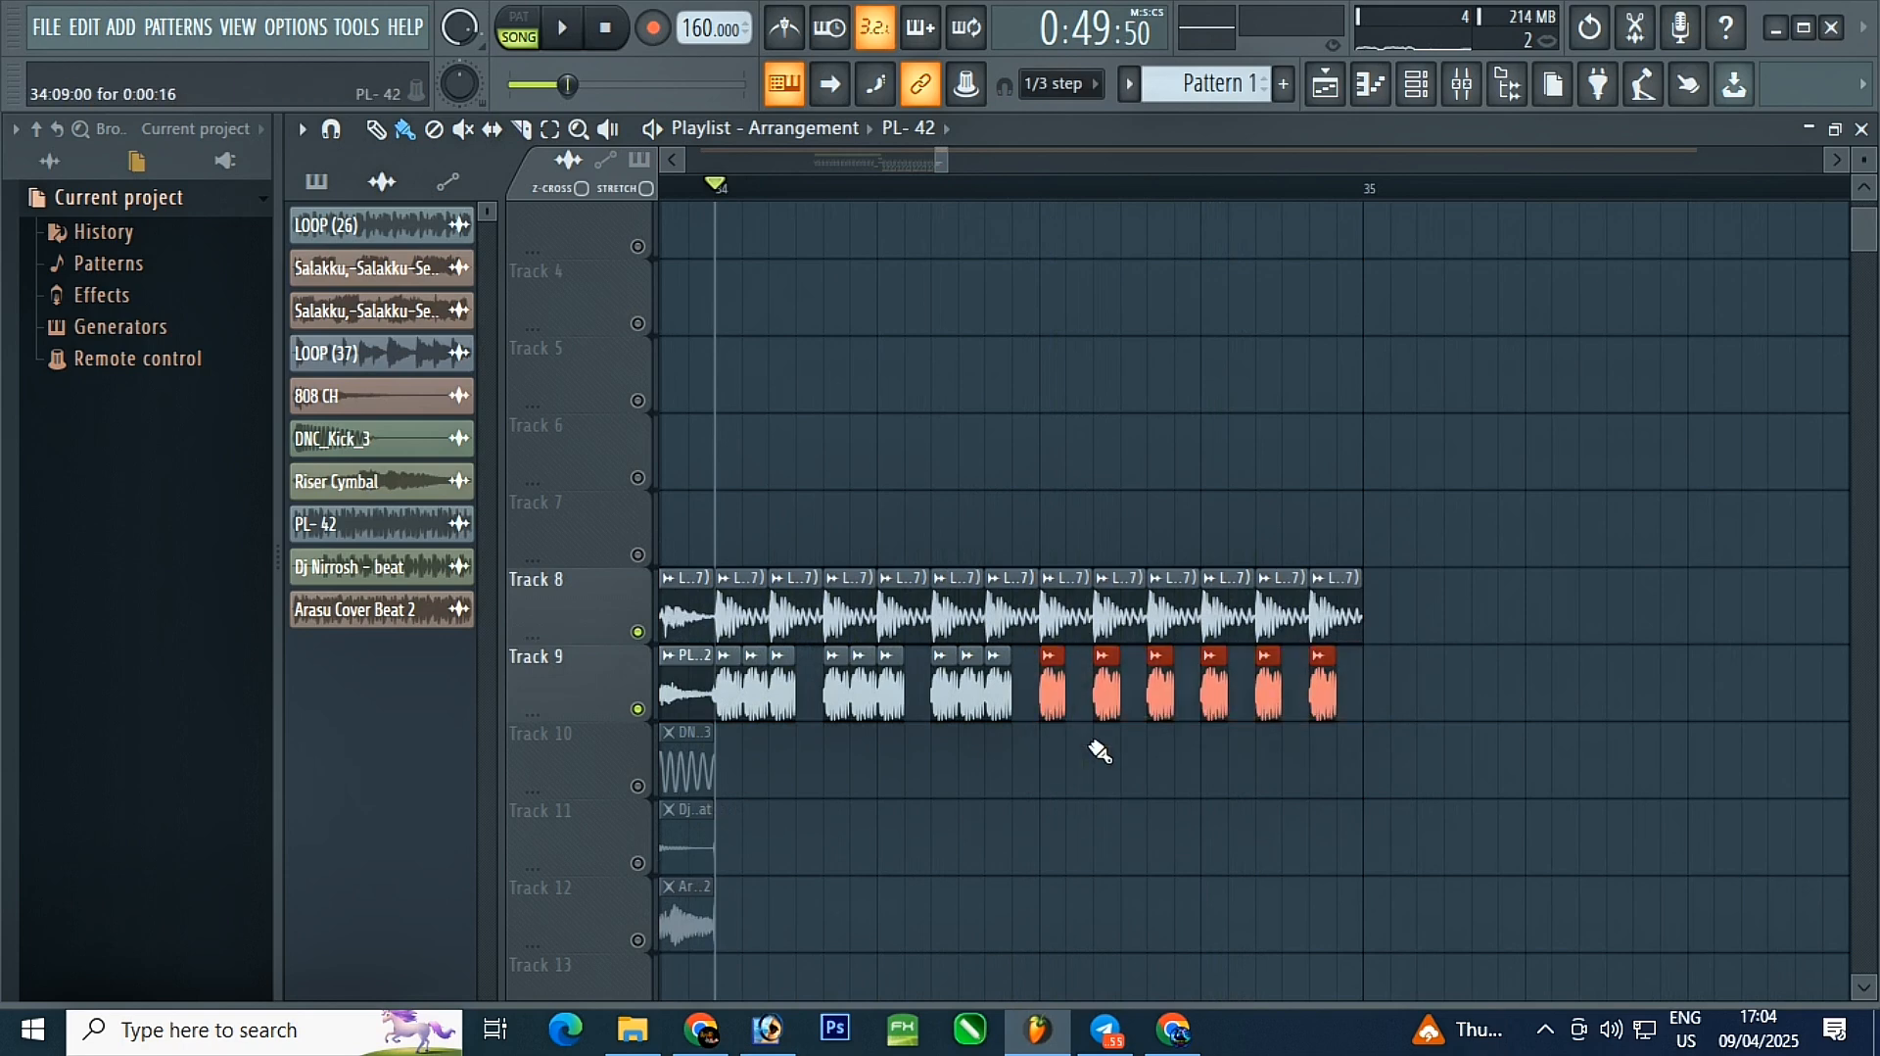
- Select the six separated PL- 42 slices and lengthen them to match the LOOP (37) slices above, closing the gaps
click(1096, 750)
right_click(1245, 748)
drag(1015, 699, 1018, 699)
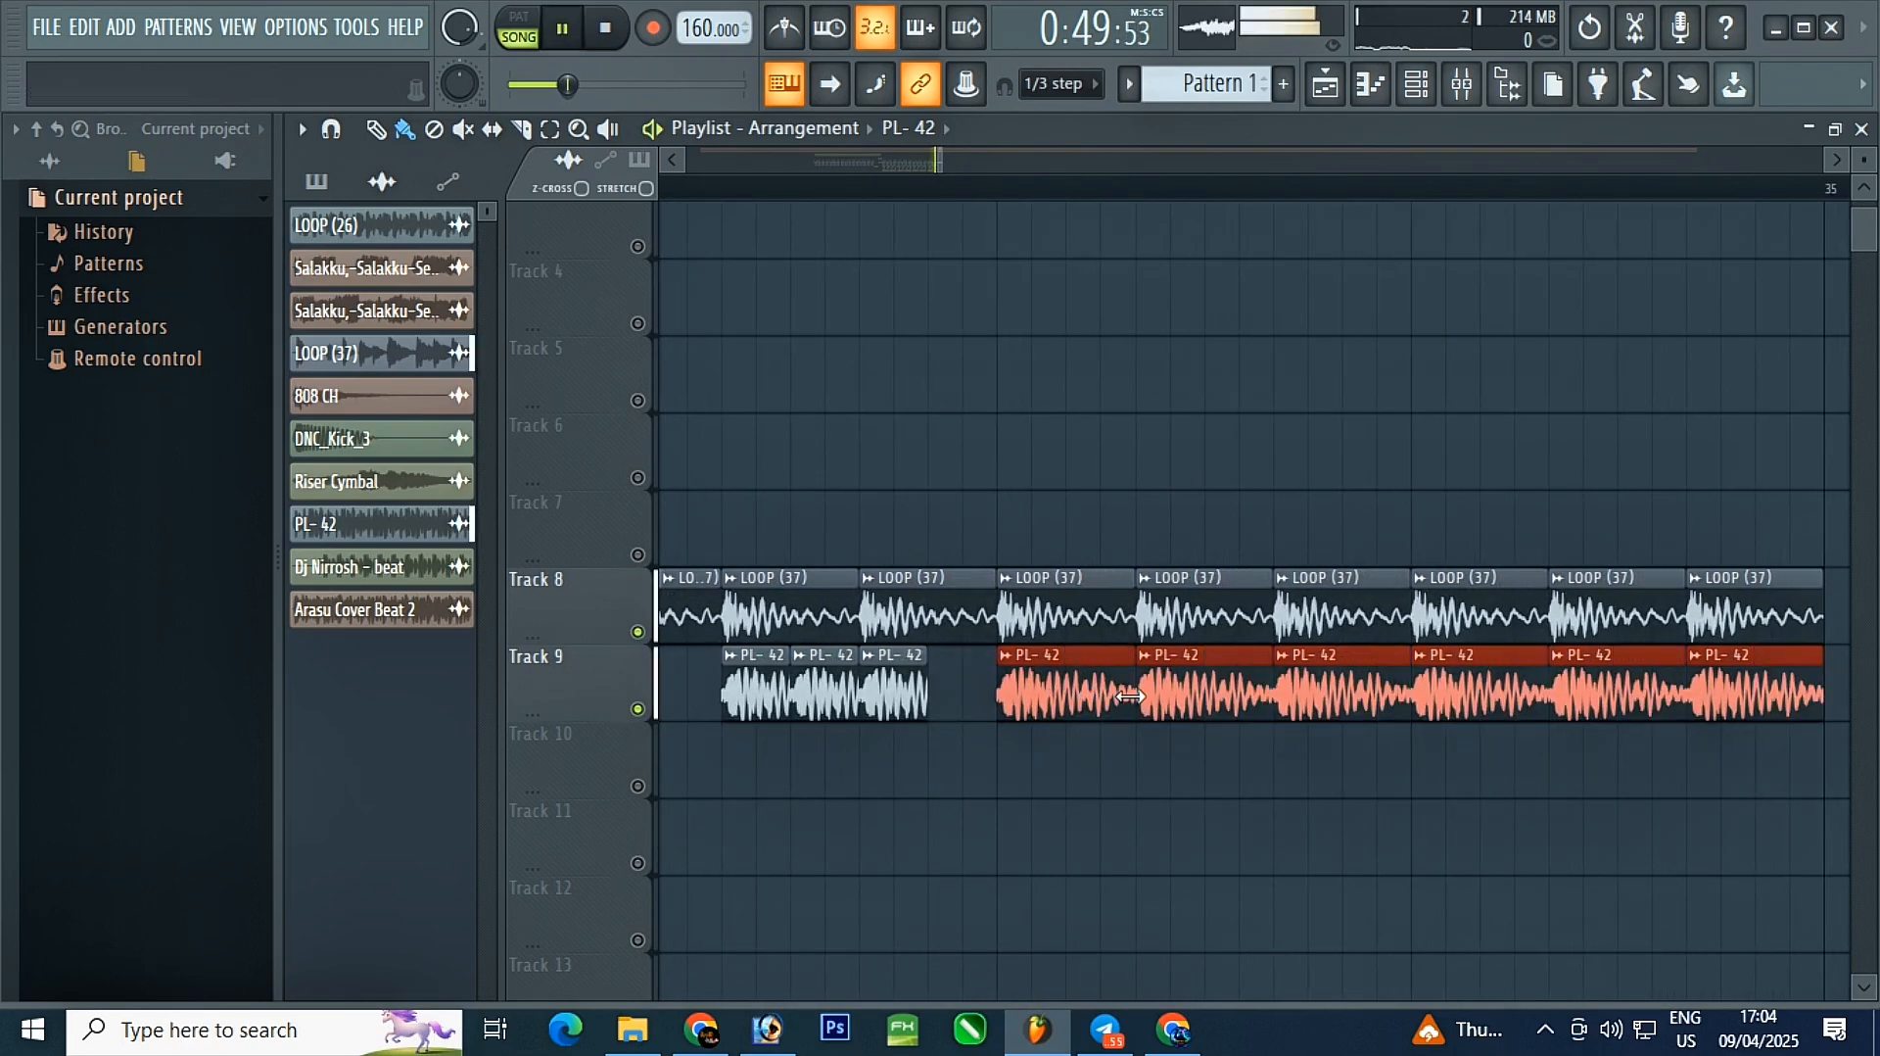
- Stop playback, solo Track 12 and place an Arasu Cover Beat 2 clip across bar 34
scroll(1176, 636, down, 5)
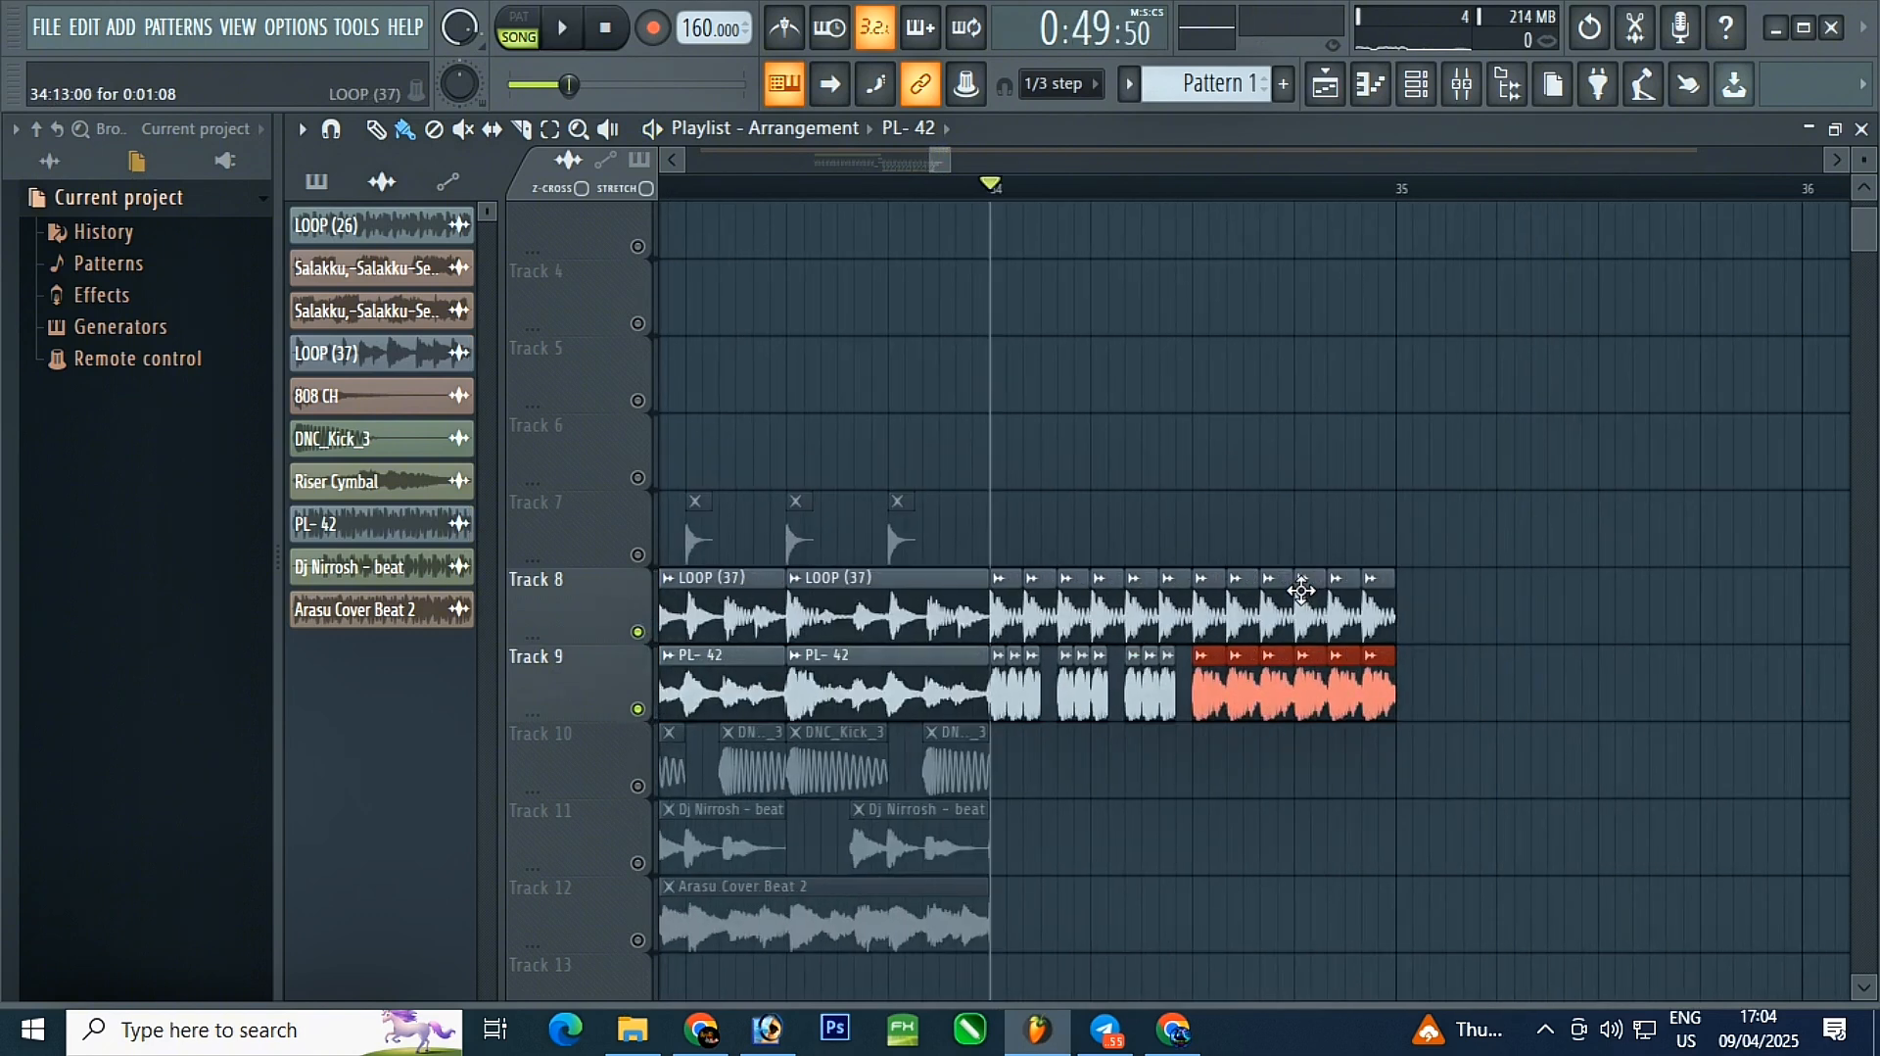
scroll(1270, 570, down, 2)
key(space)
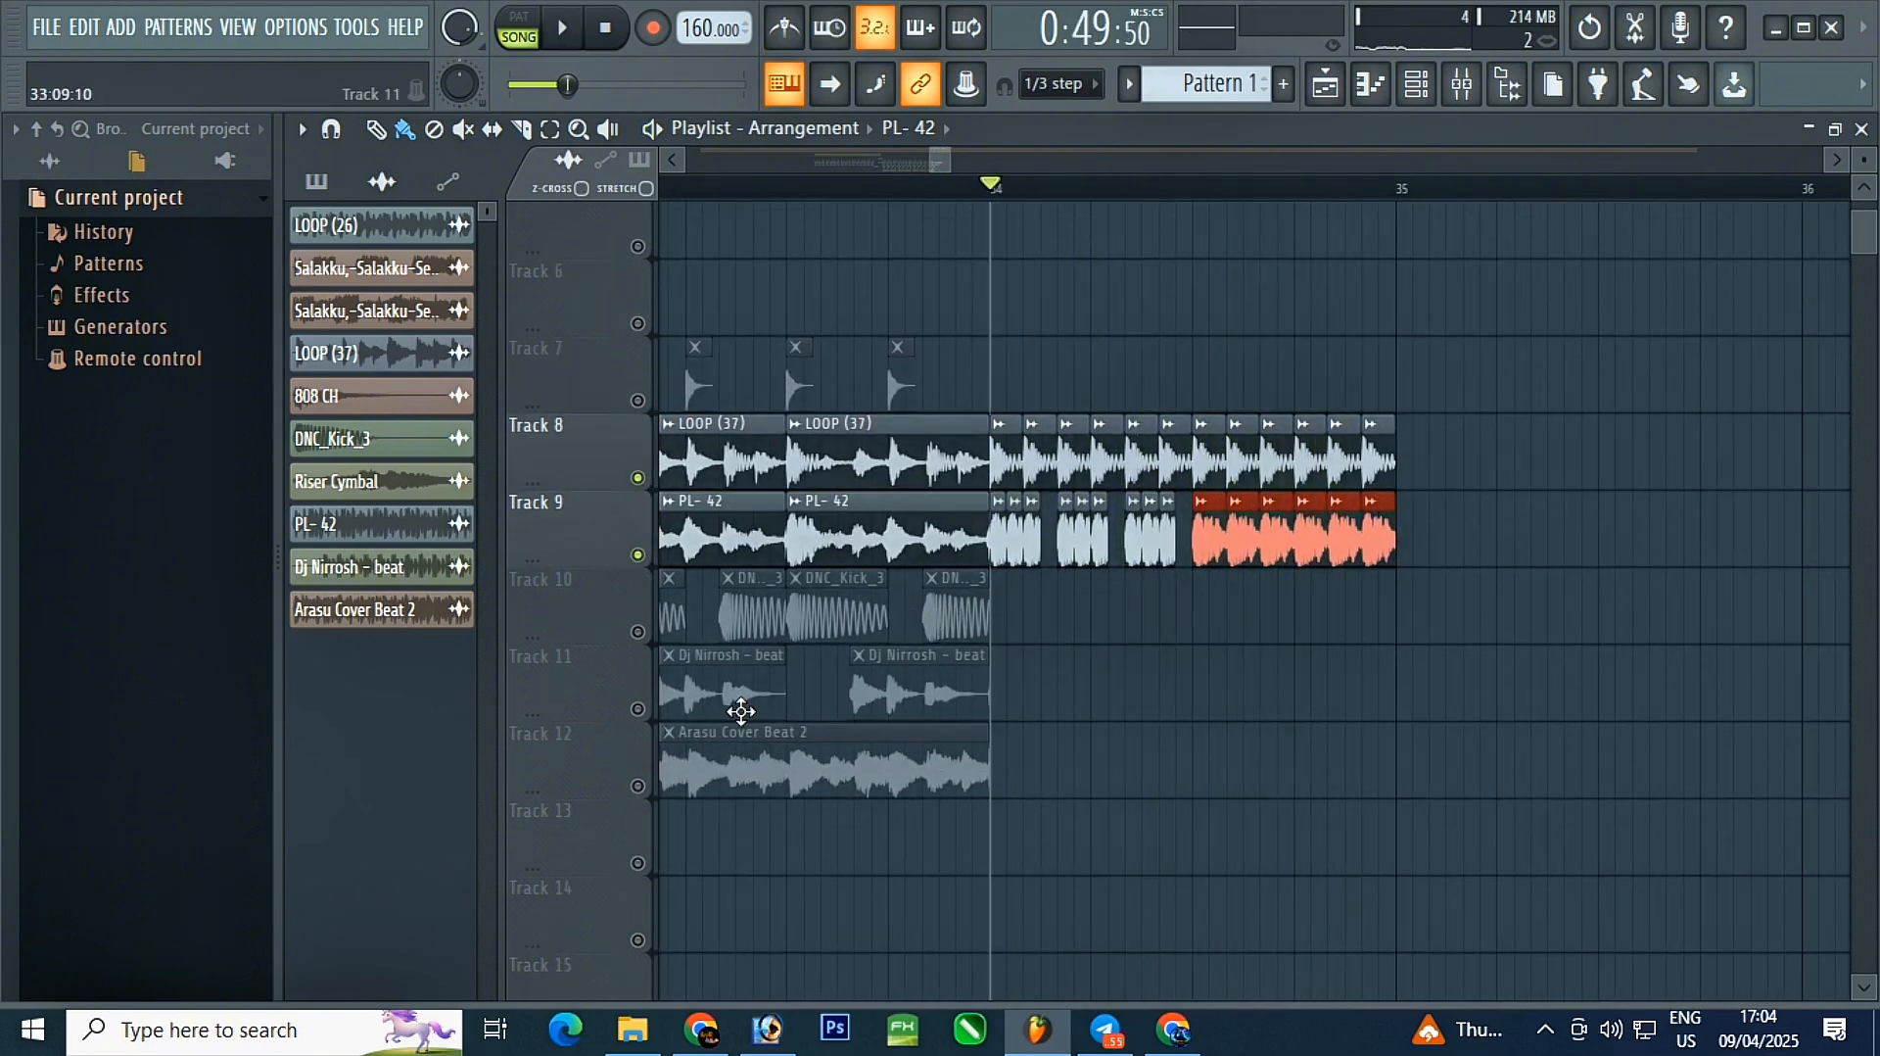
right_click(637, 709)
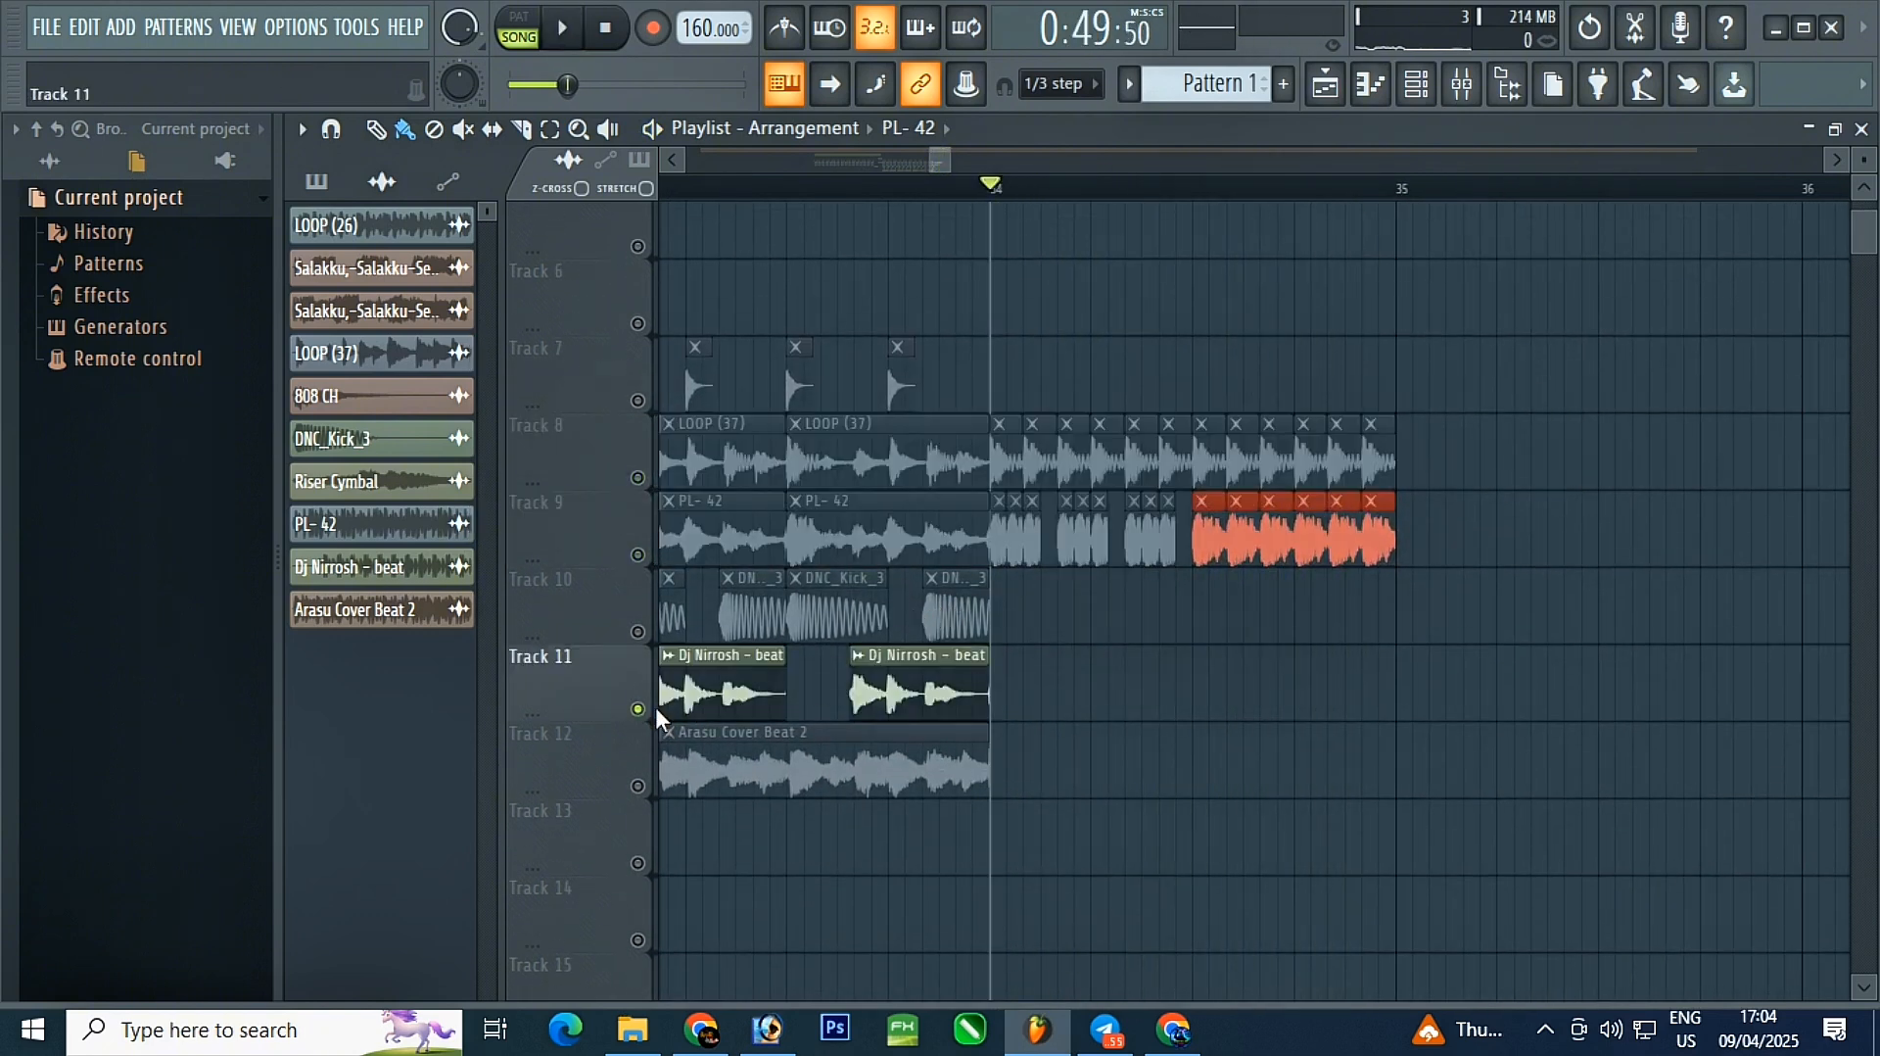
right_click(639, 785)
click(1126, 774)
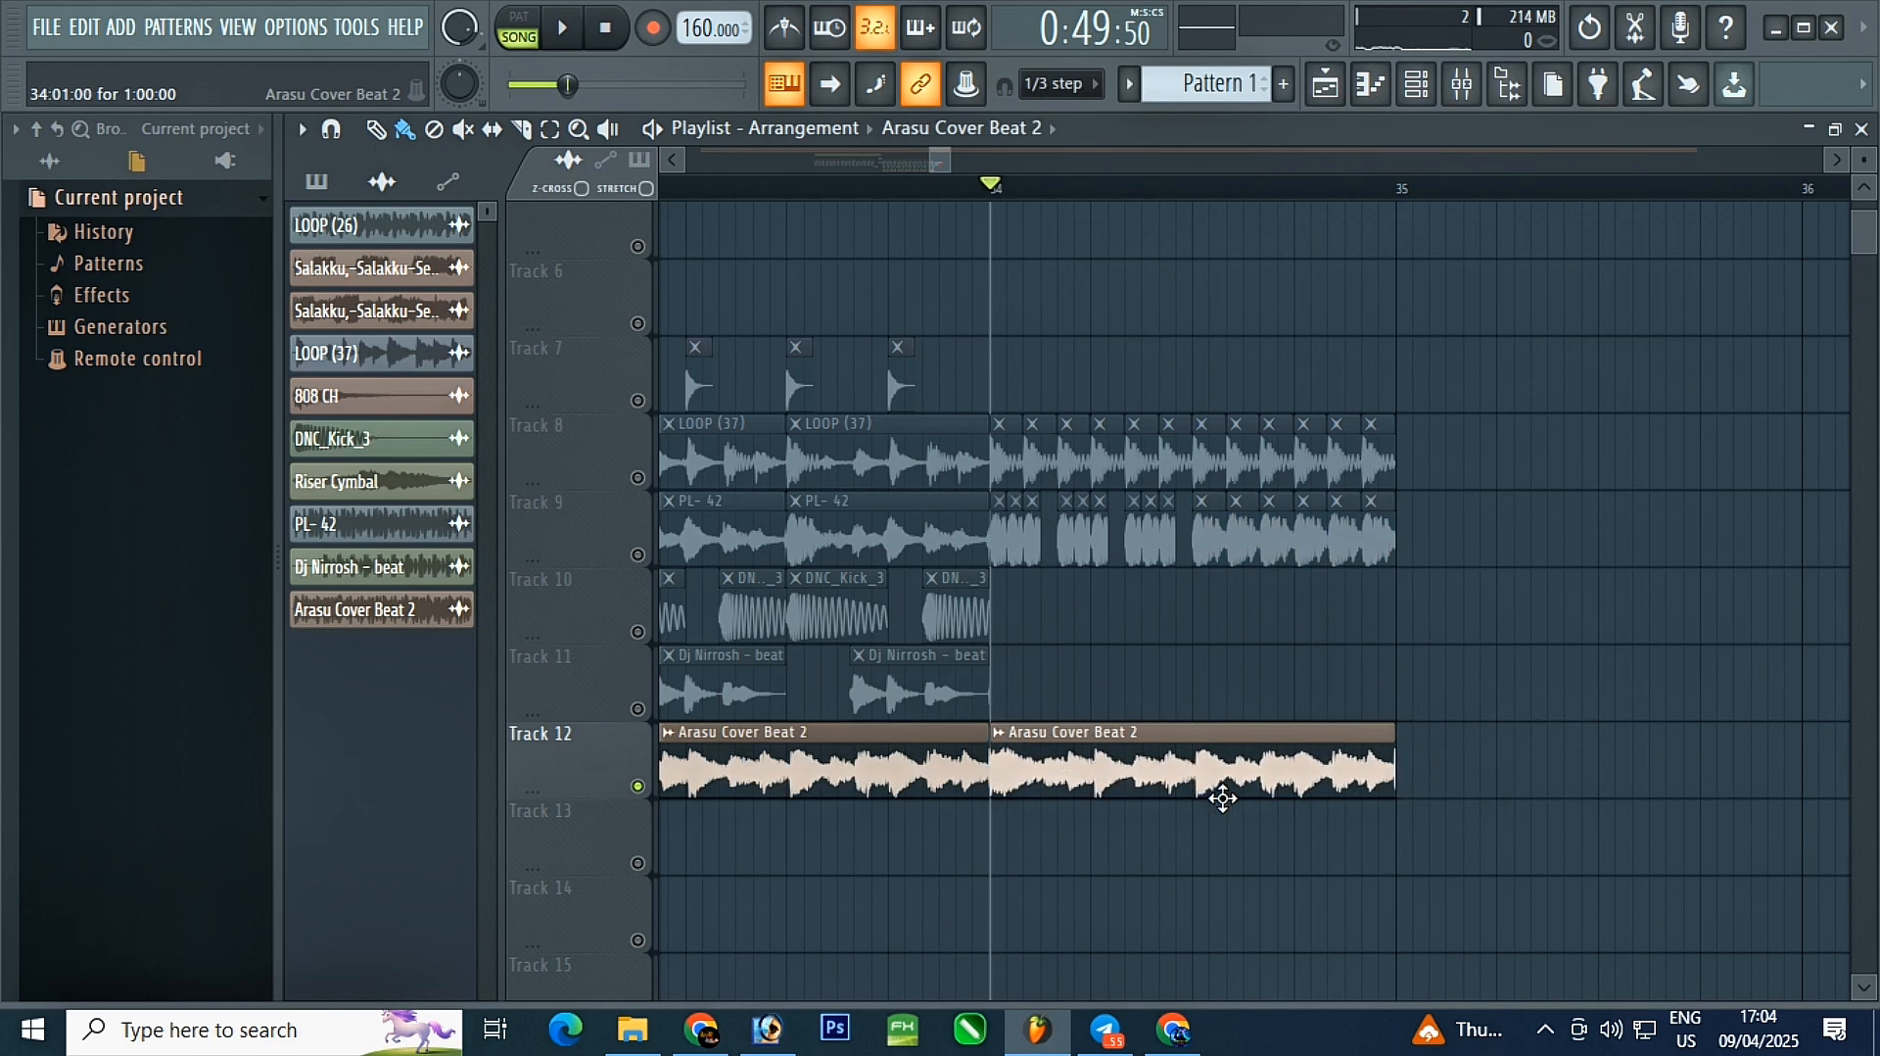
- Chop the bar 34 Arasu Cover Beat 2 clip into 1/6 repeating loops, remove its first three slices, and play it with all tracks audible
right_click(1005, 740)
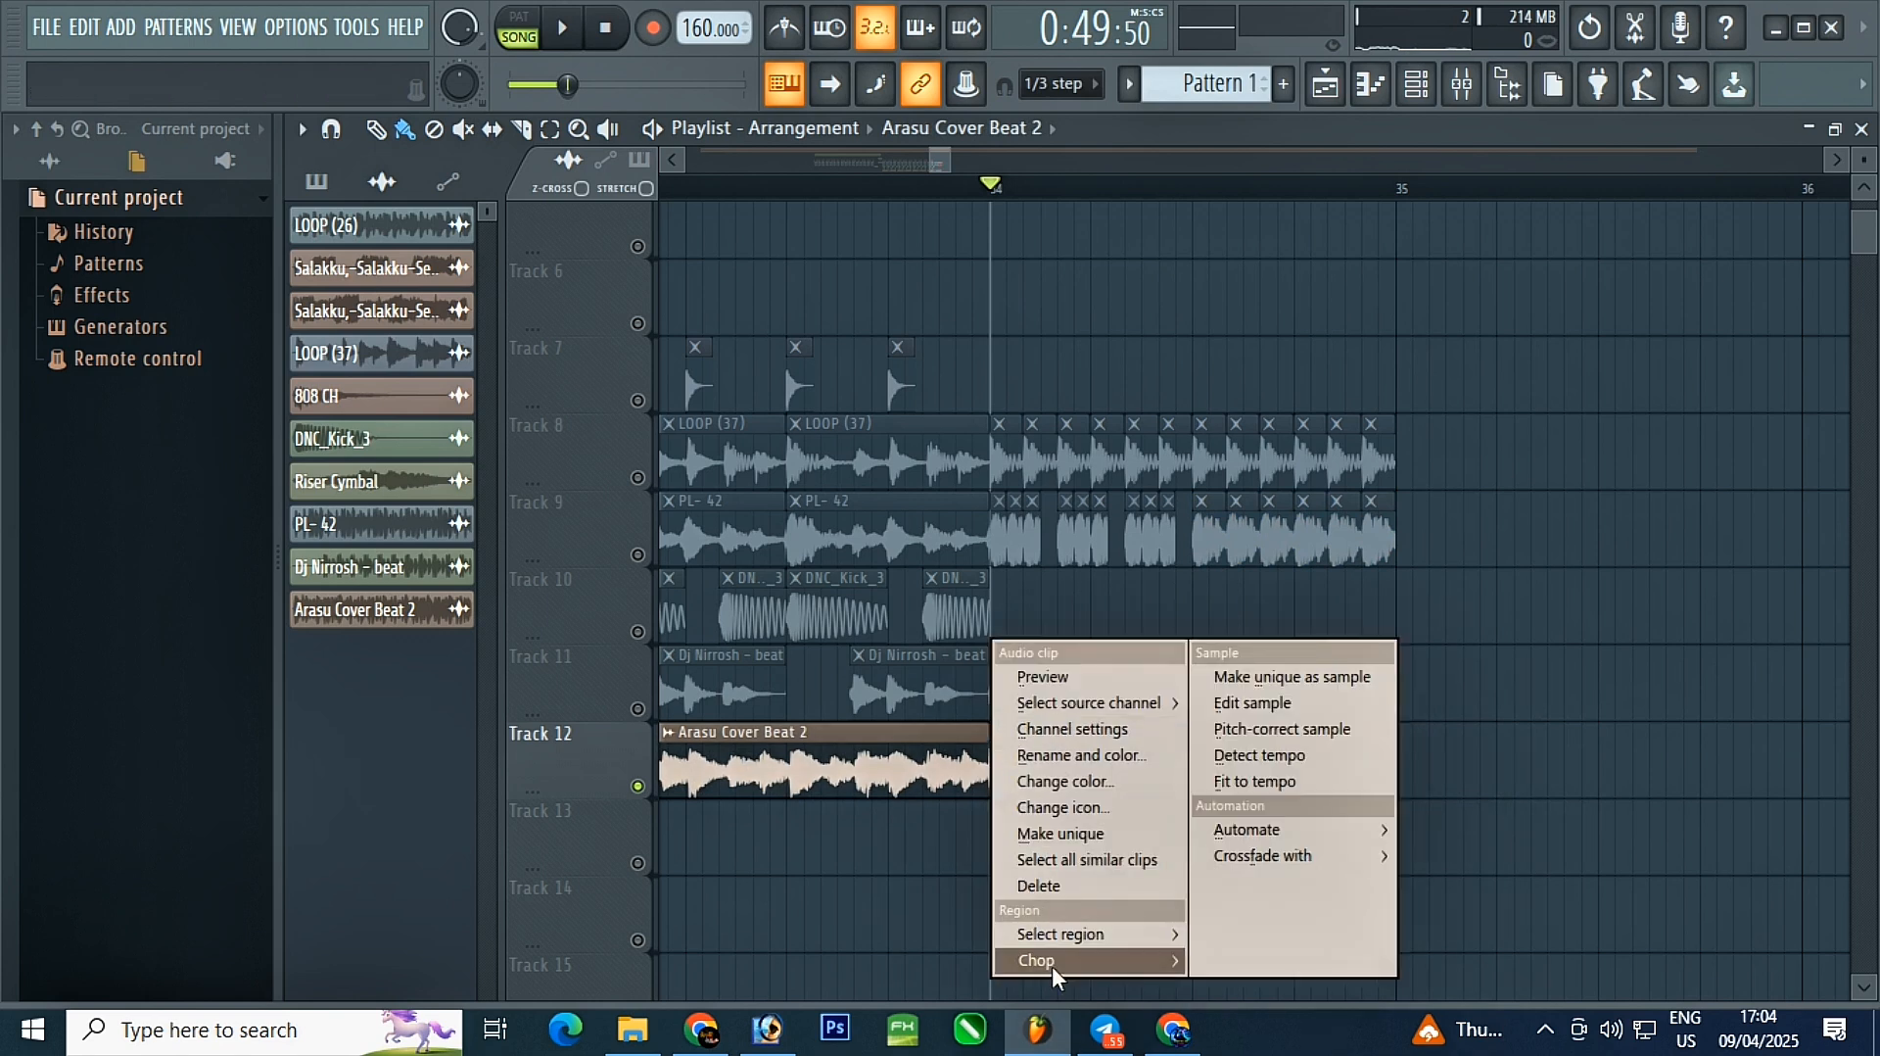
mouse_move(1051, 966)
mouse_move(1277, 895)
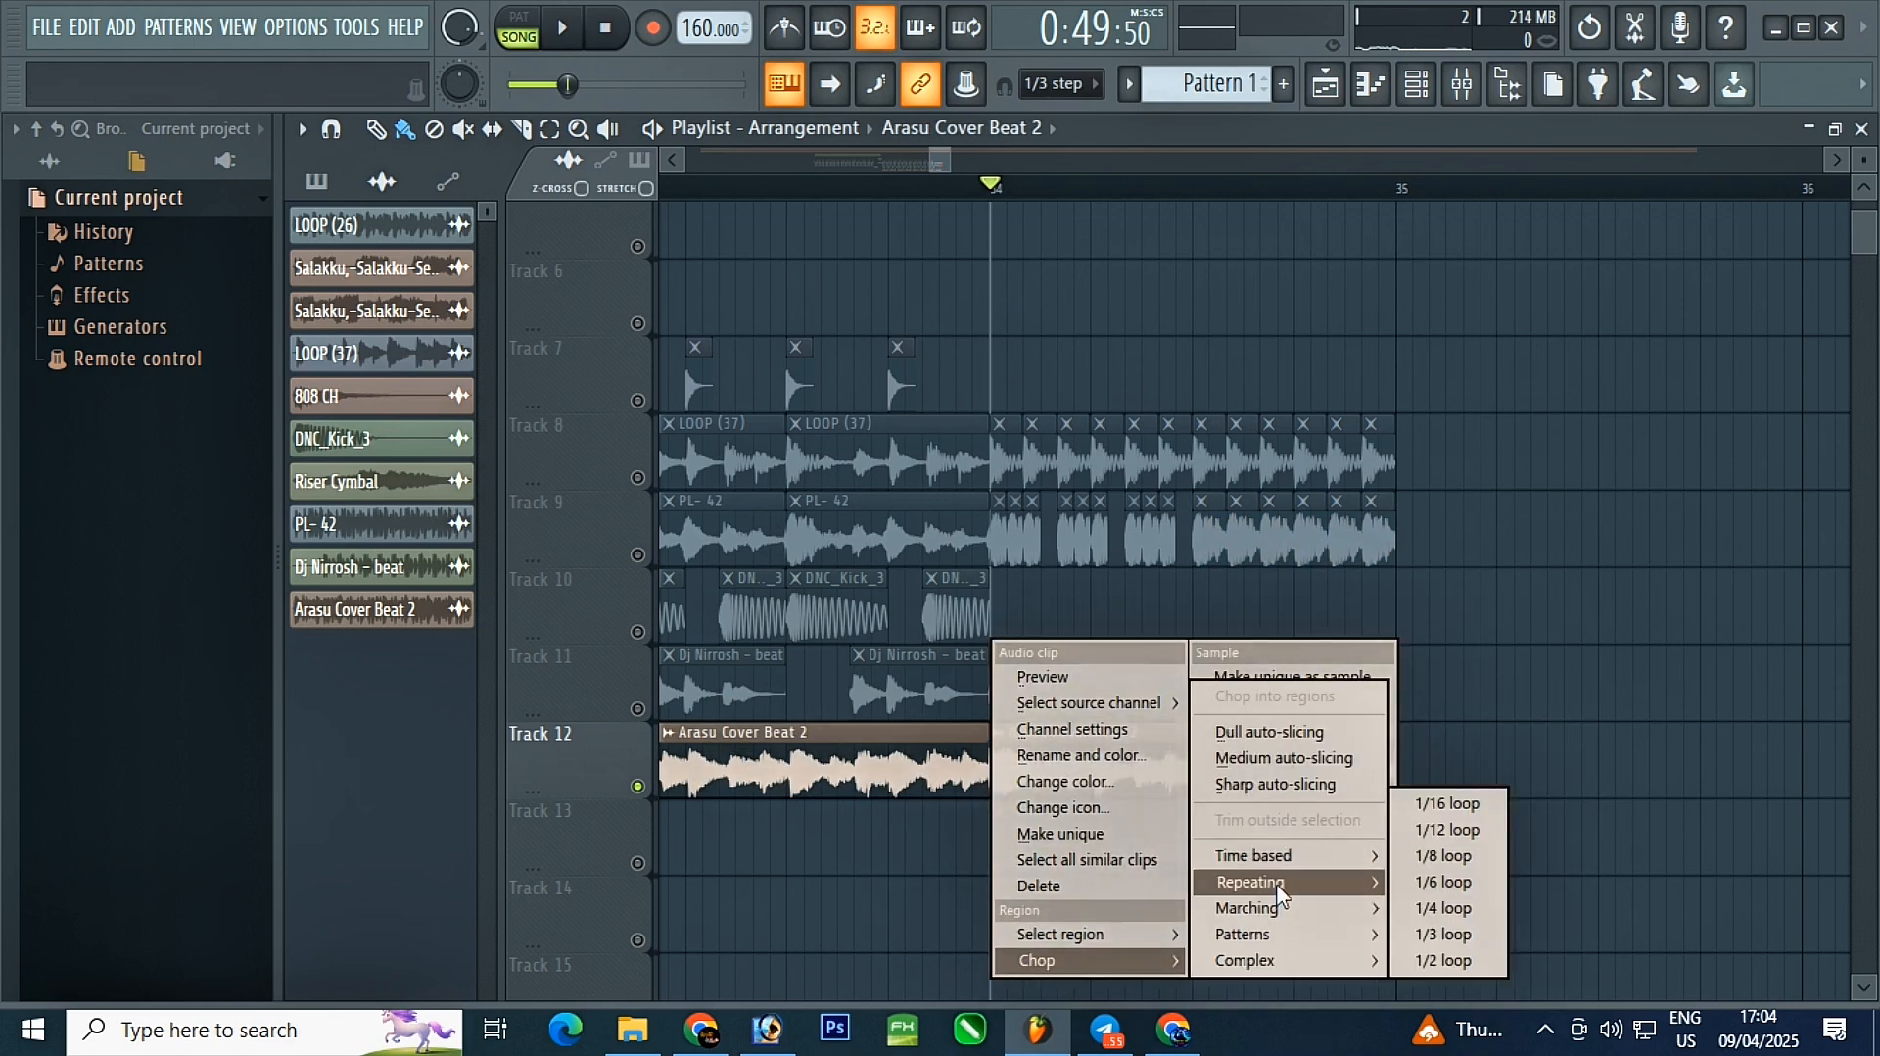
click(1463, 883)
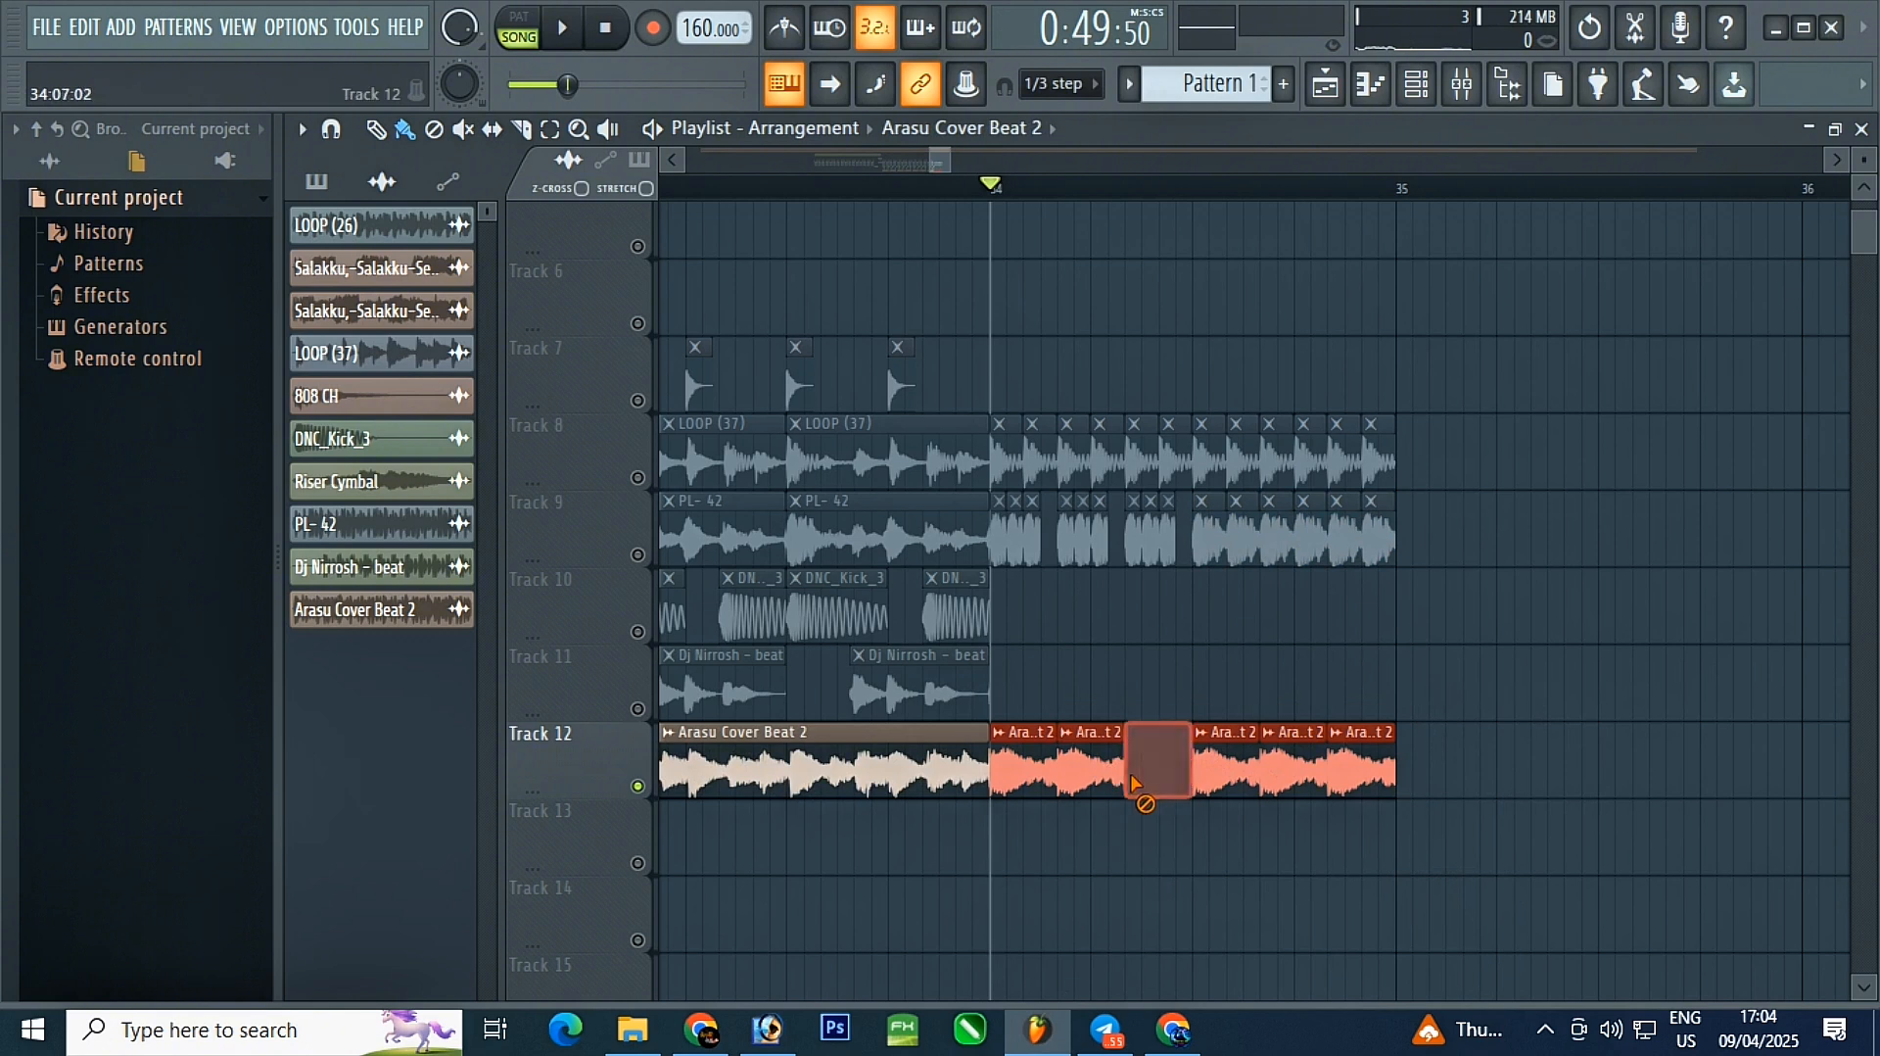
right_click(638, 785)
key(space)
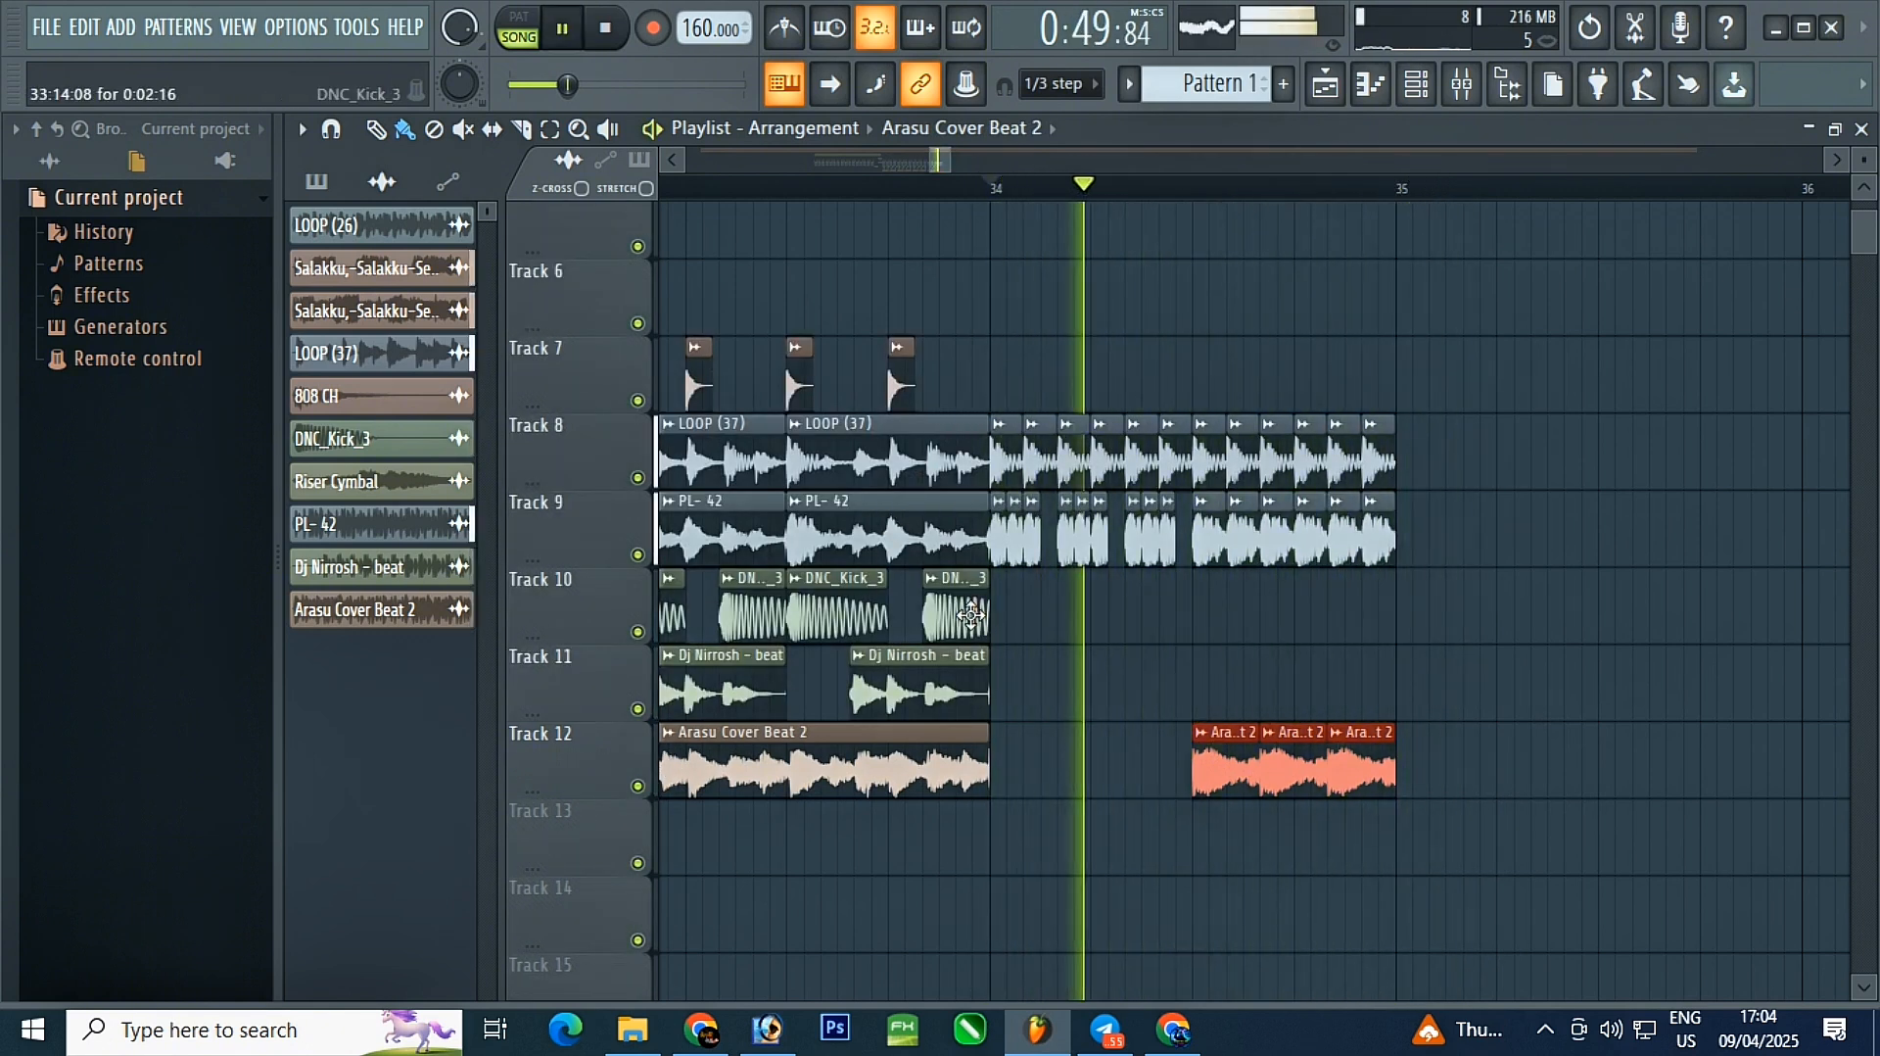
- Place three consecutive DNC_Kick_3 clips on Track 11 in the second half of bar 34
drag(963, 619, 1228, 627)
scroll(1229, 627, up, 3)
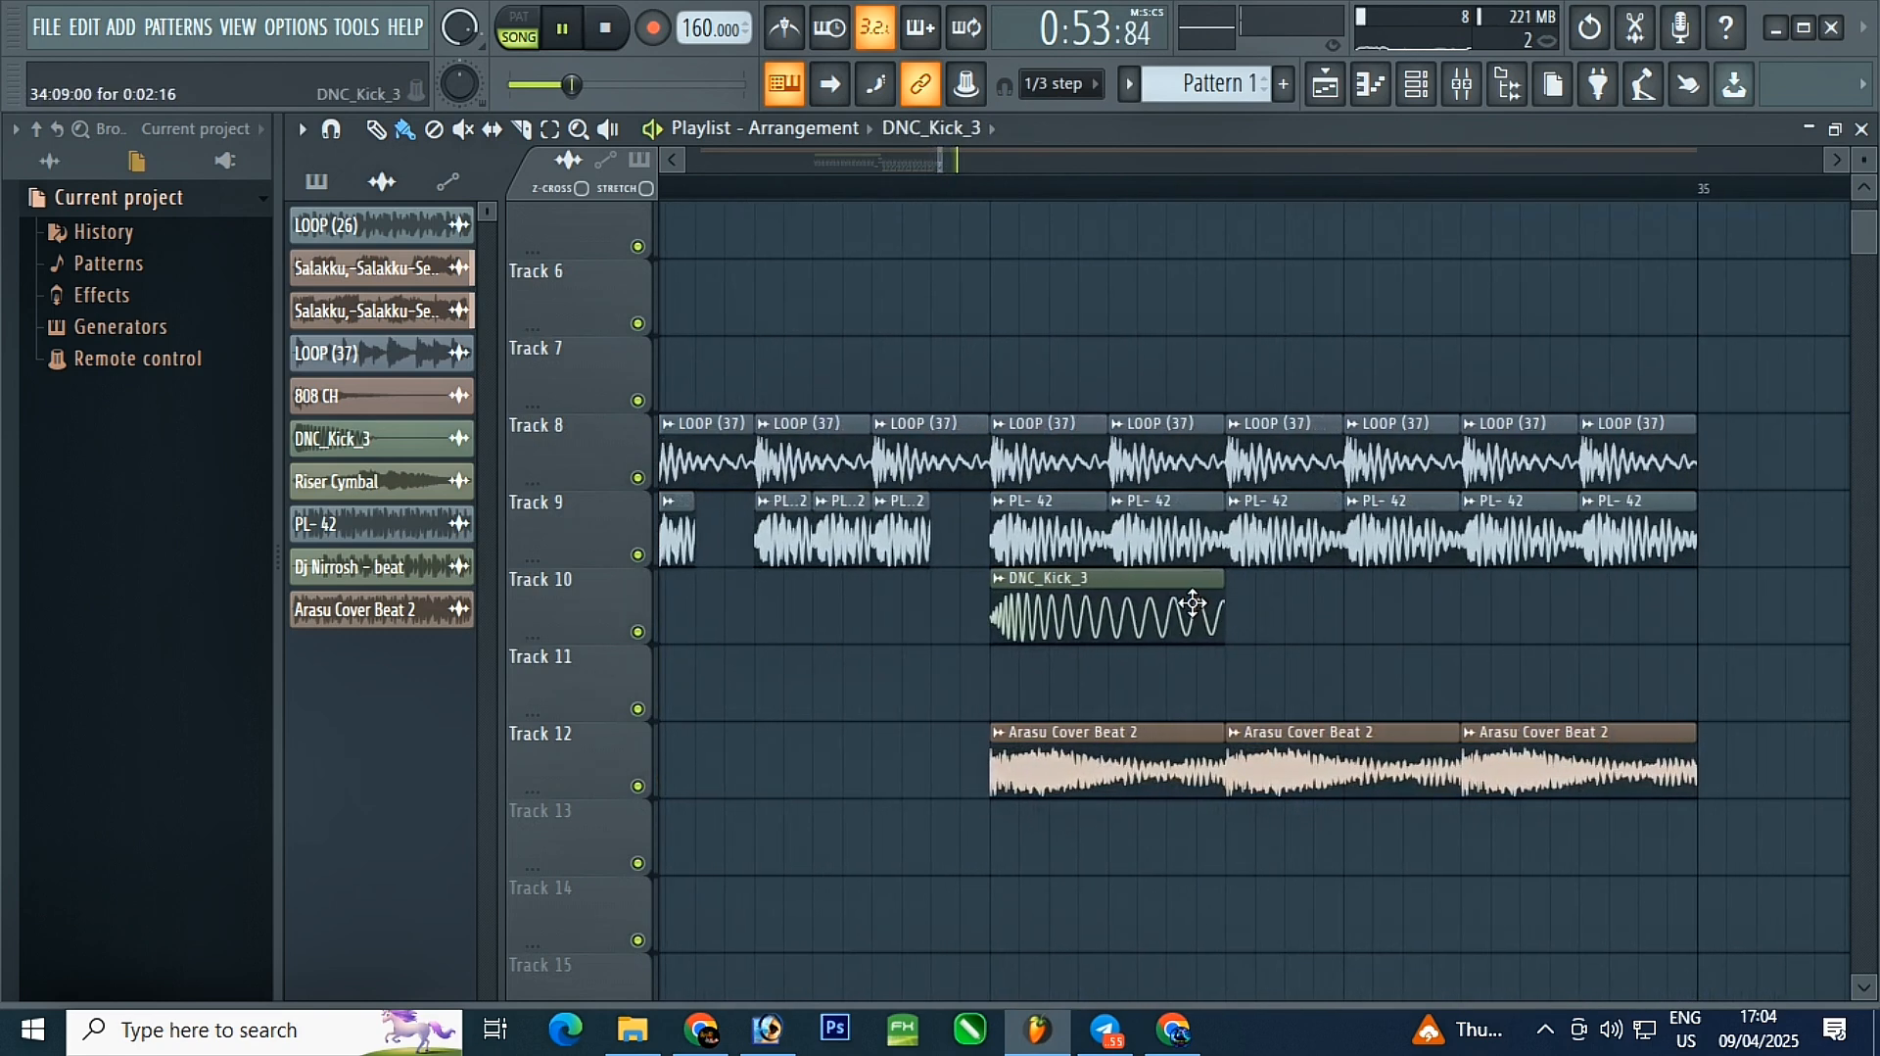
drag(1122, 686, 1361, 682)
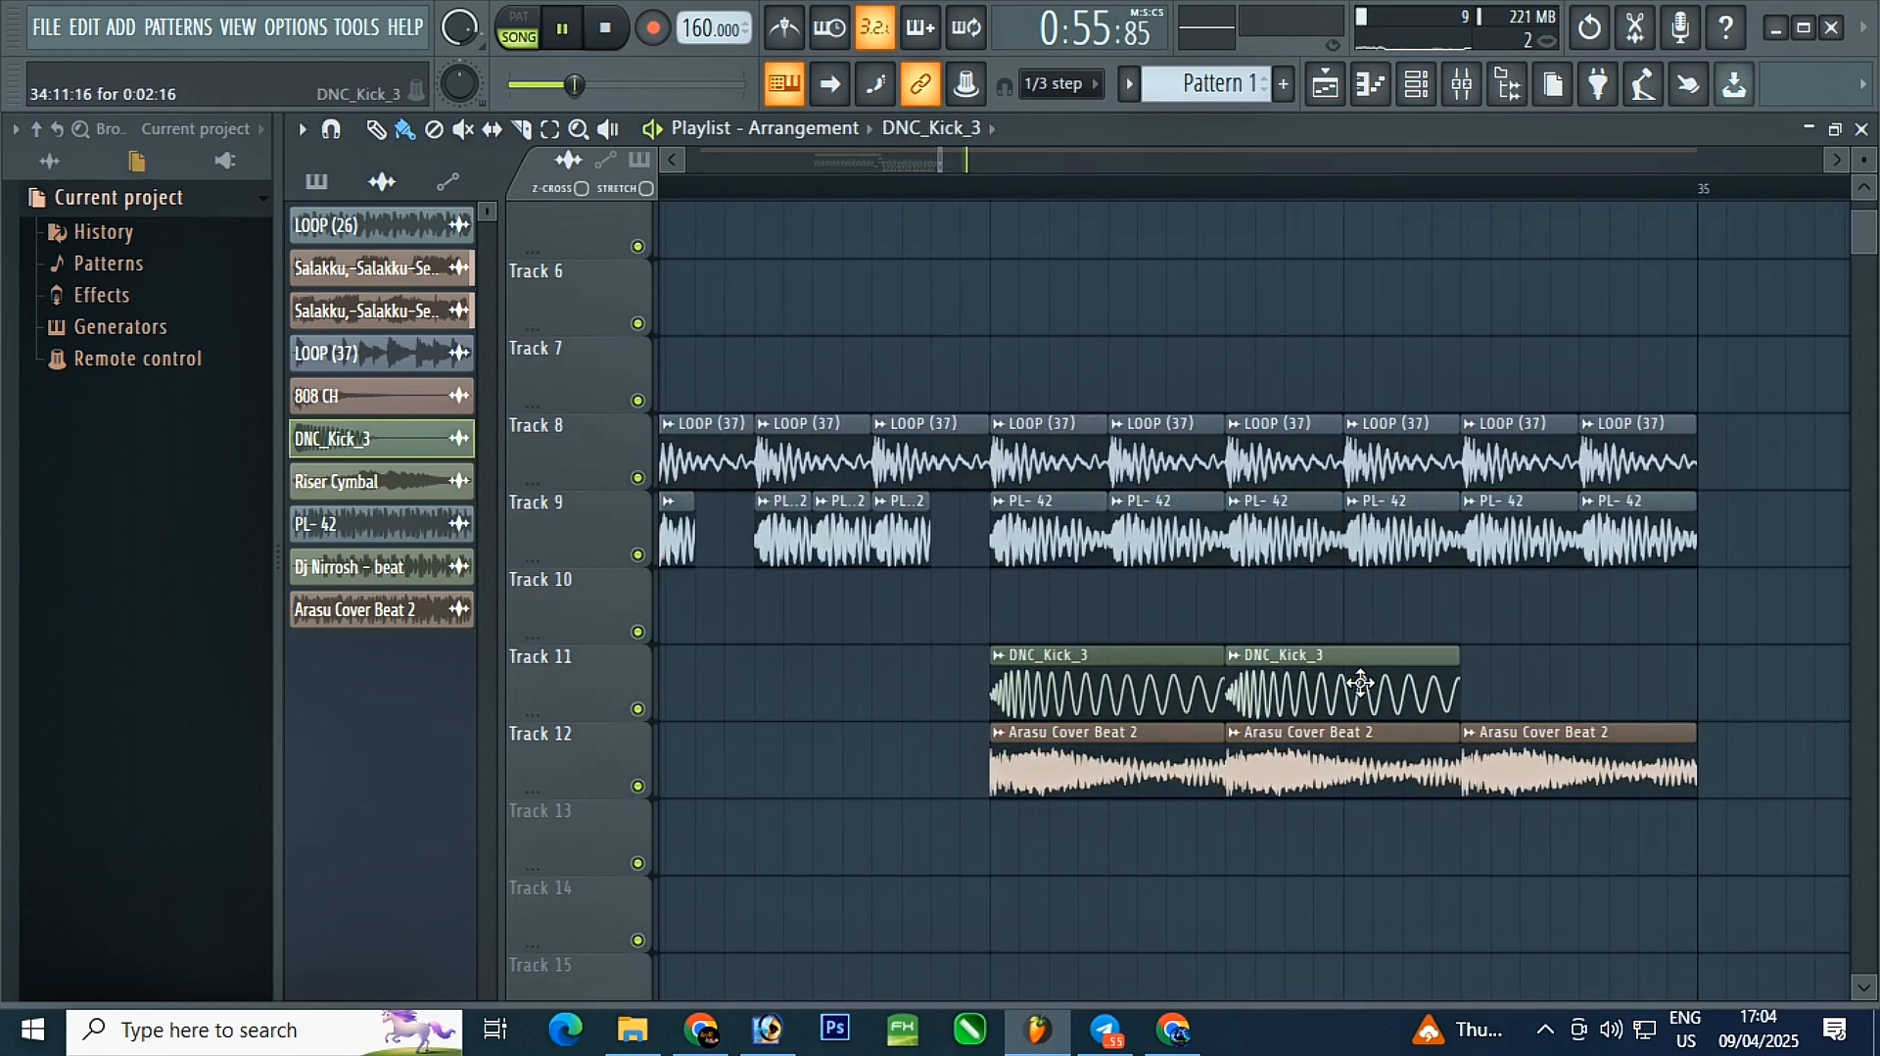
drag(1601, 691, 1520, 697)
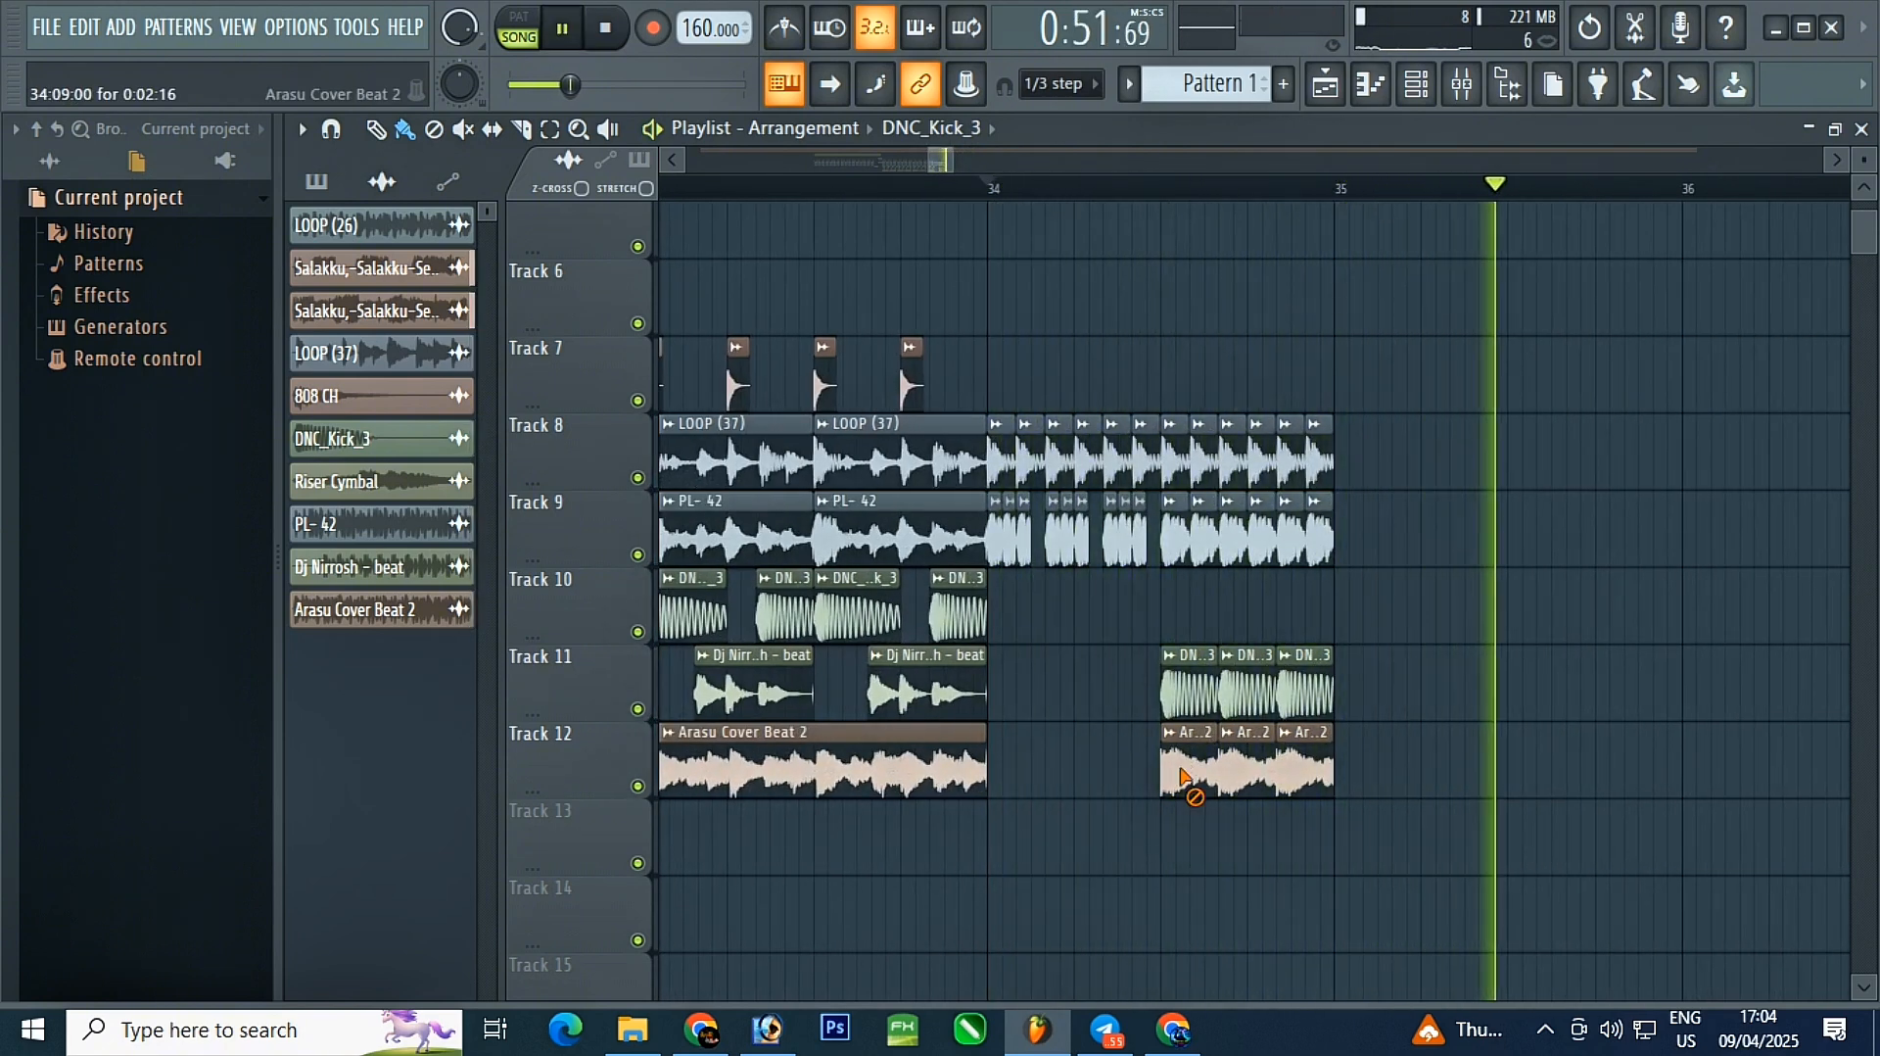
- Delete every Arasu Cover Beat 2 clip from Track 12, including the slices in bar 34
right_click(1182, 777)
key(space)
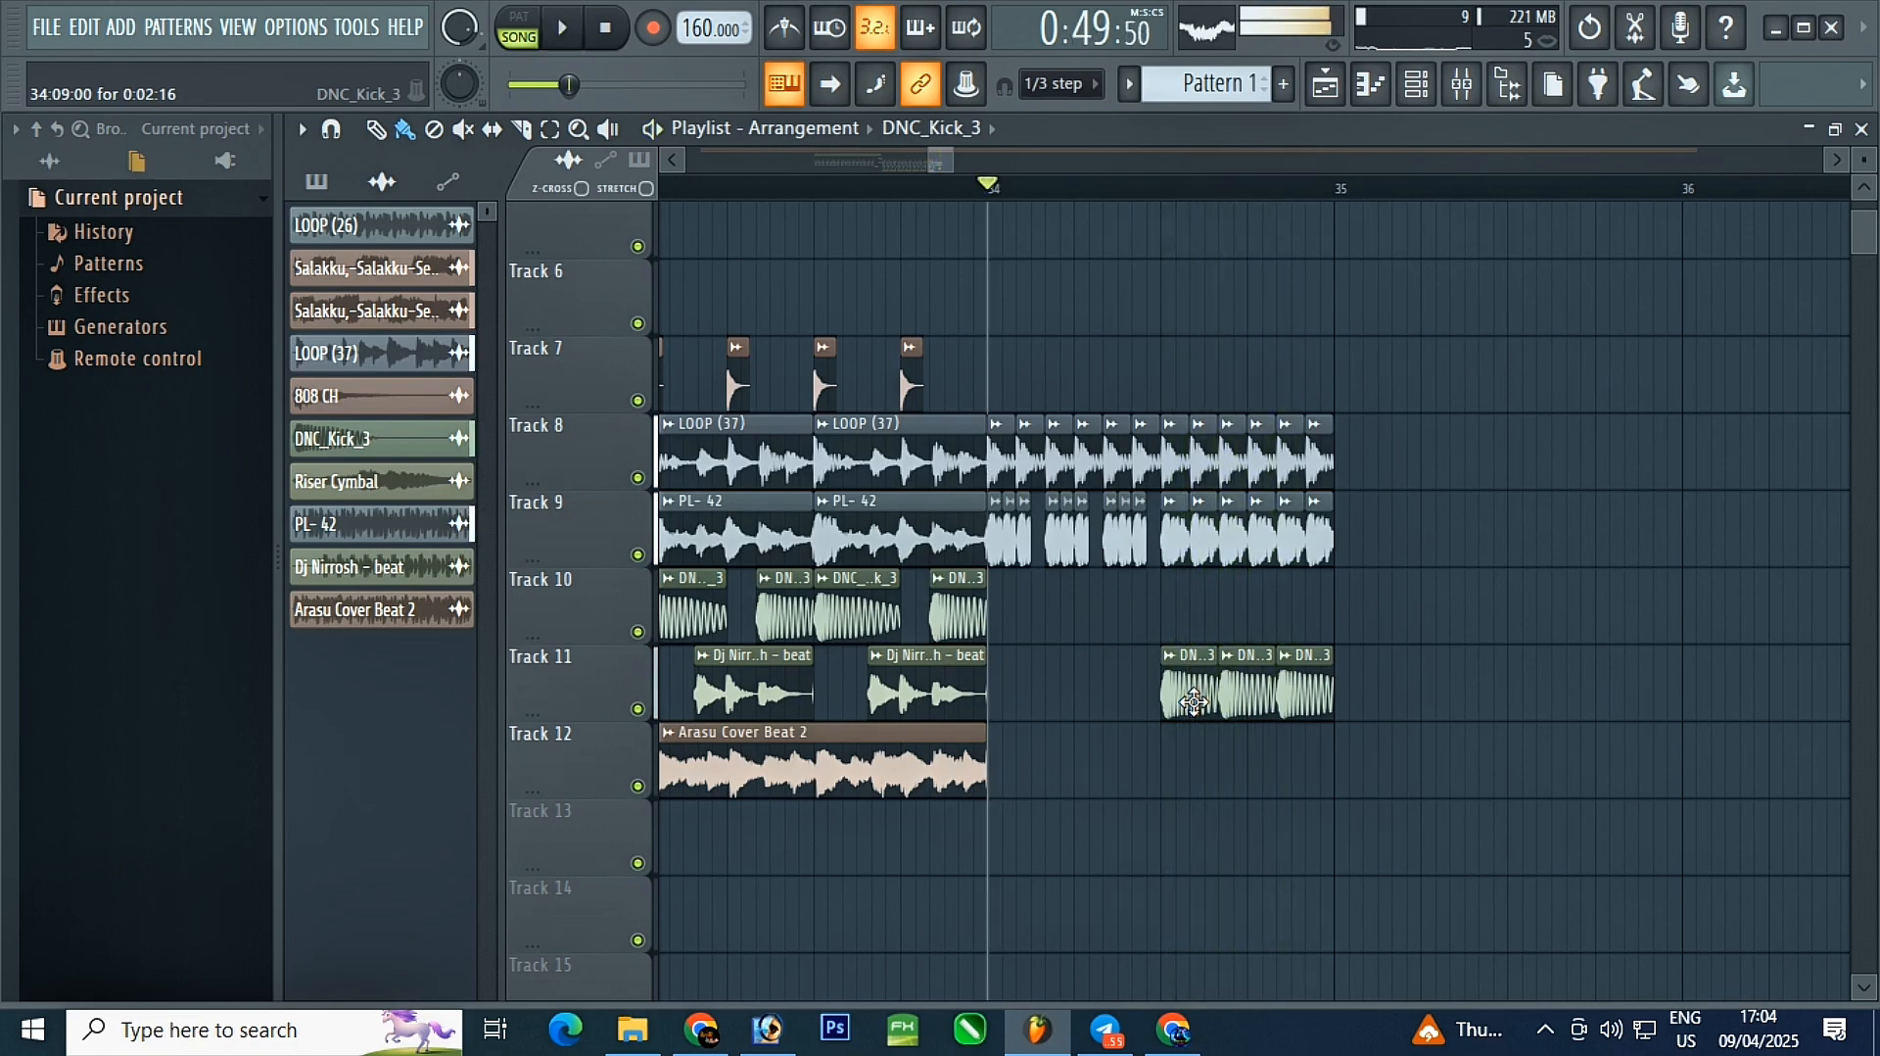
key(space)
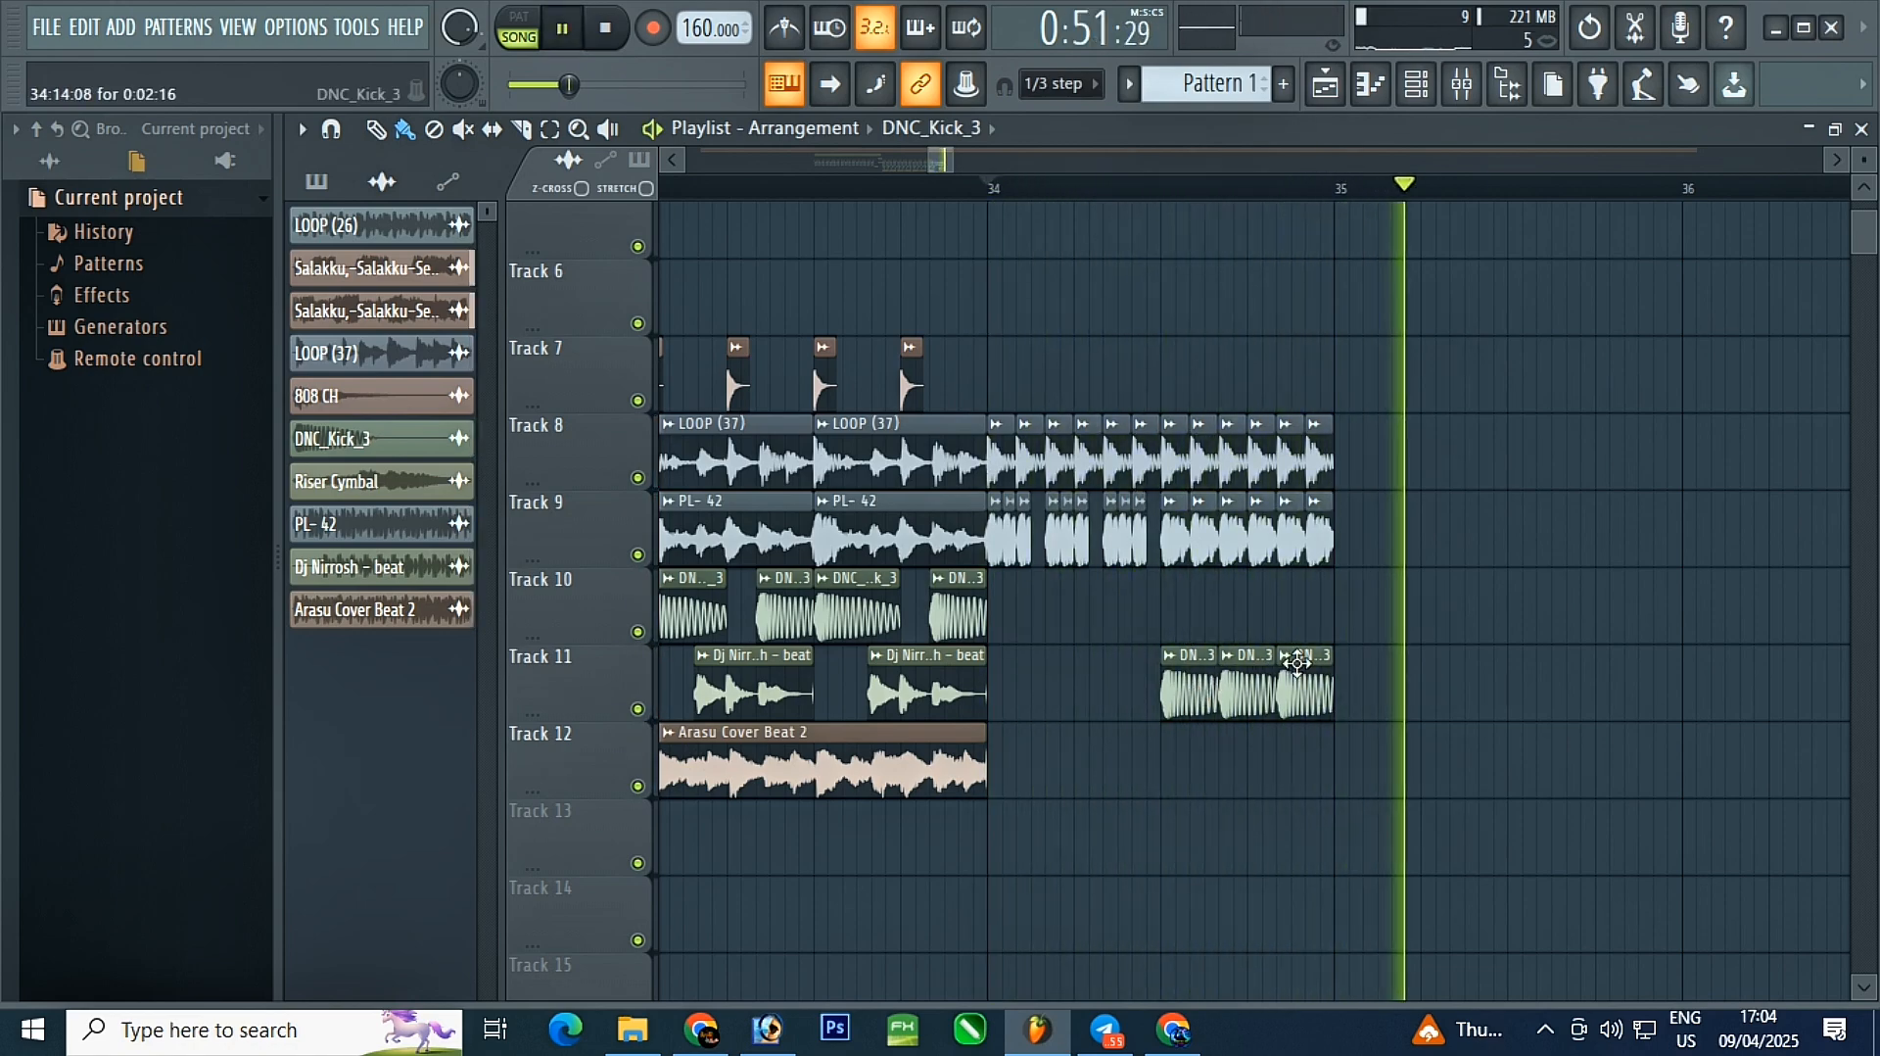
scroll(1297, 664, down, 6)
key(space)
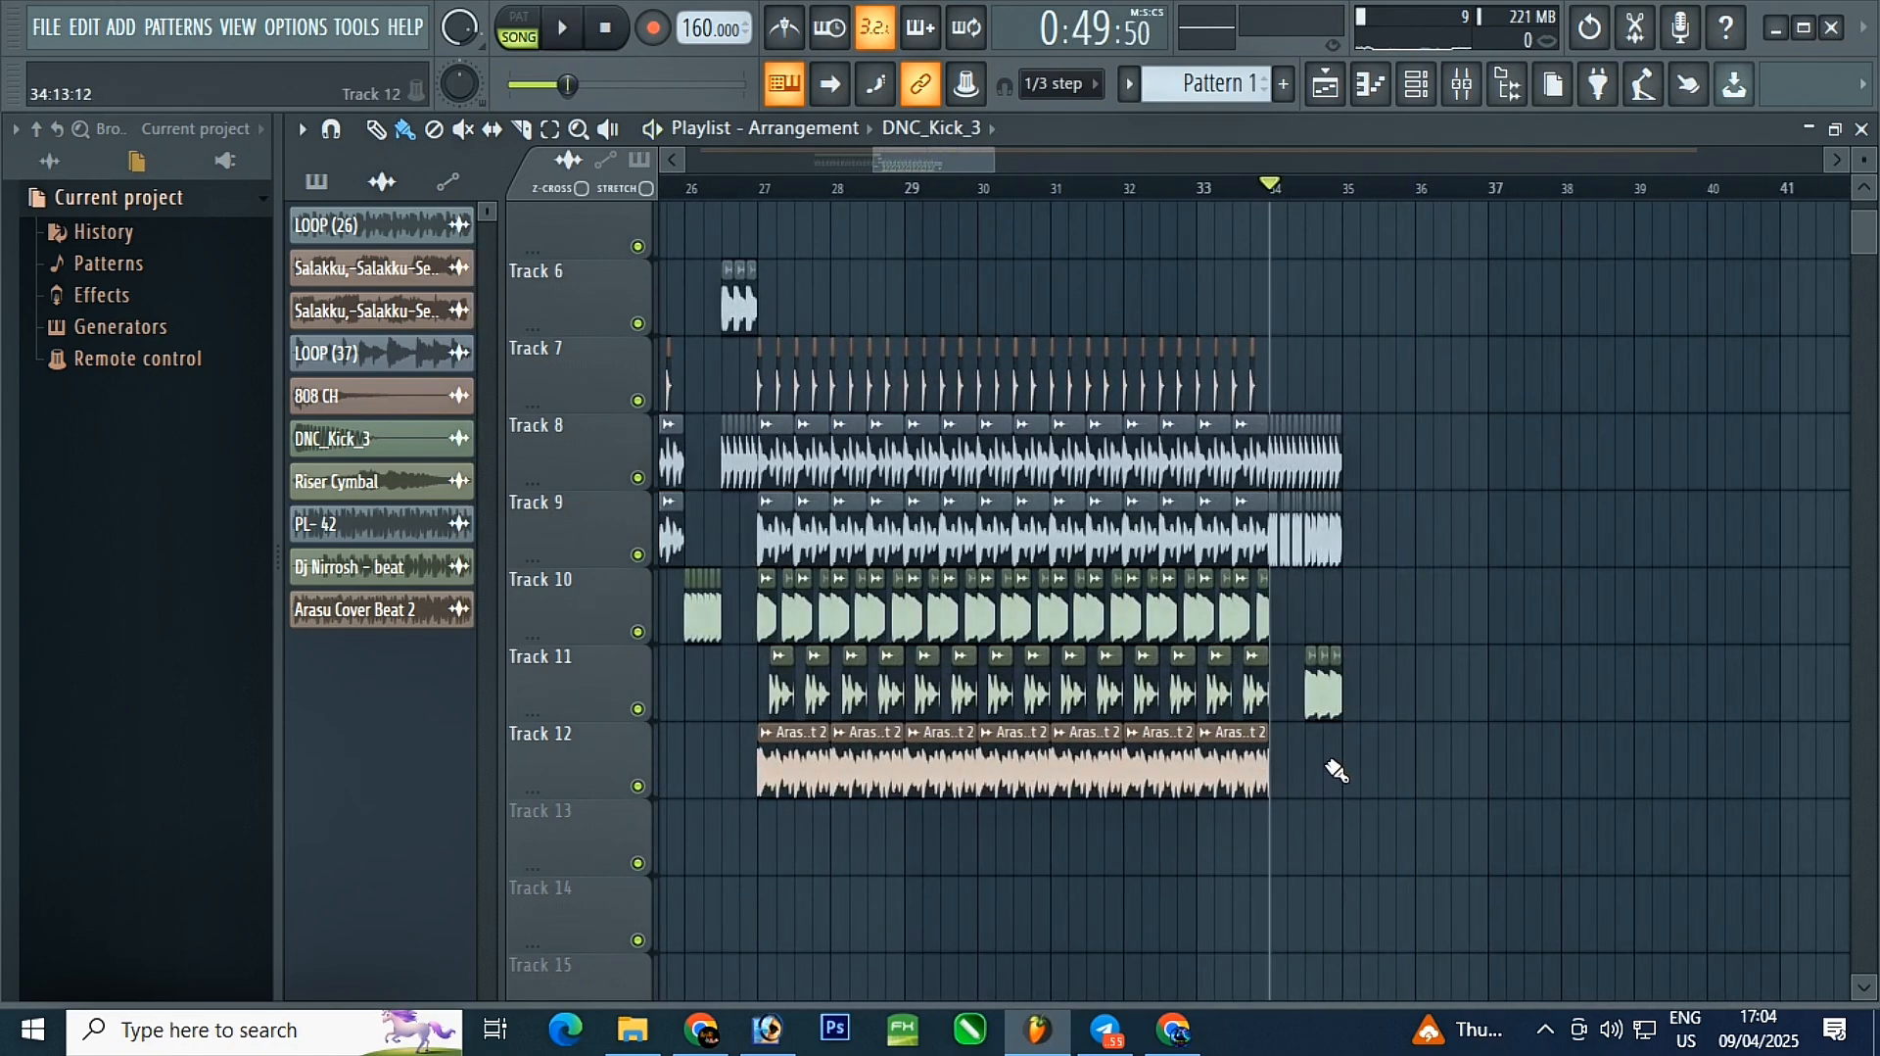
drag(1337, 771, 734, 809)
right_click(772, 778)
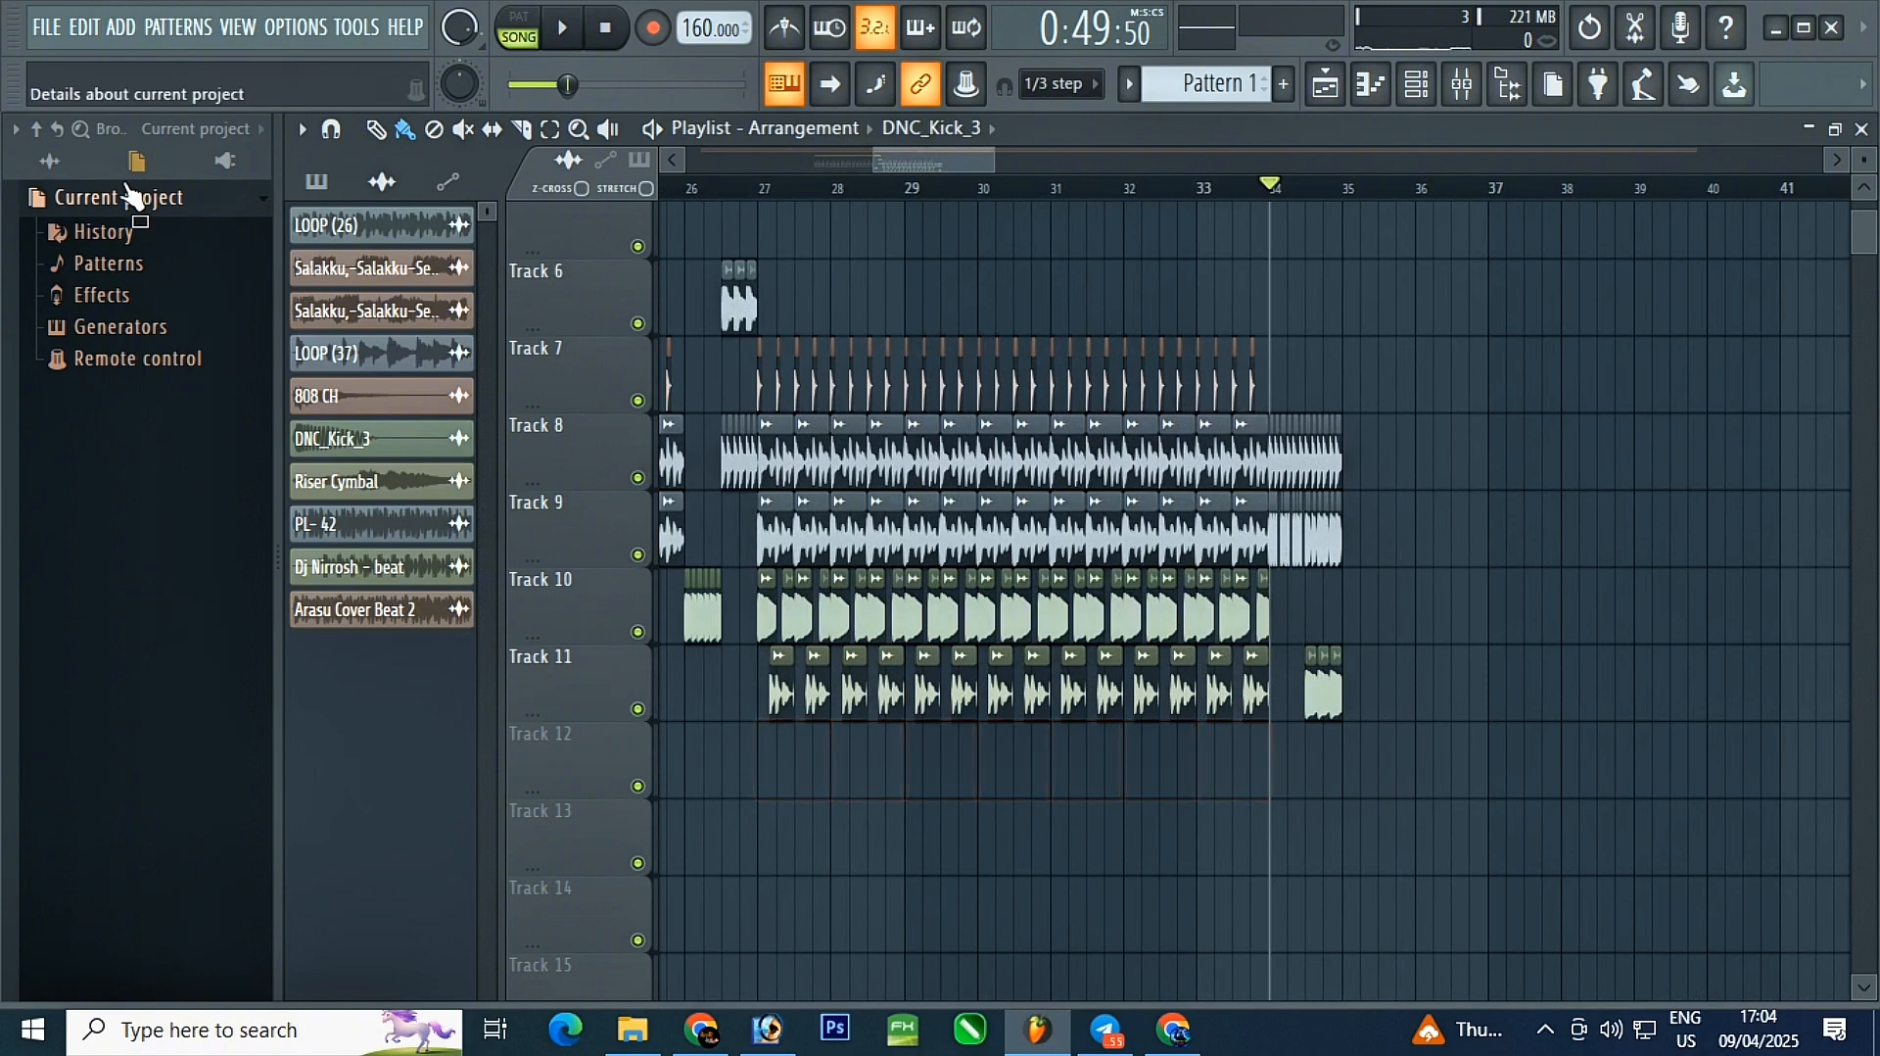
- Add Aalum Parambai Cover Beat from the Extra Cover Beats folder to Track 12 near bar 27 and solo that track
click(130, 194)
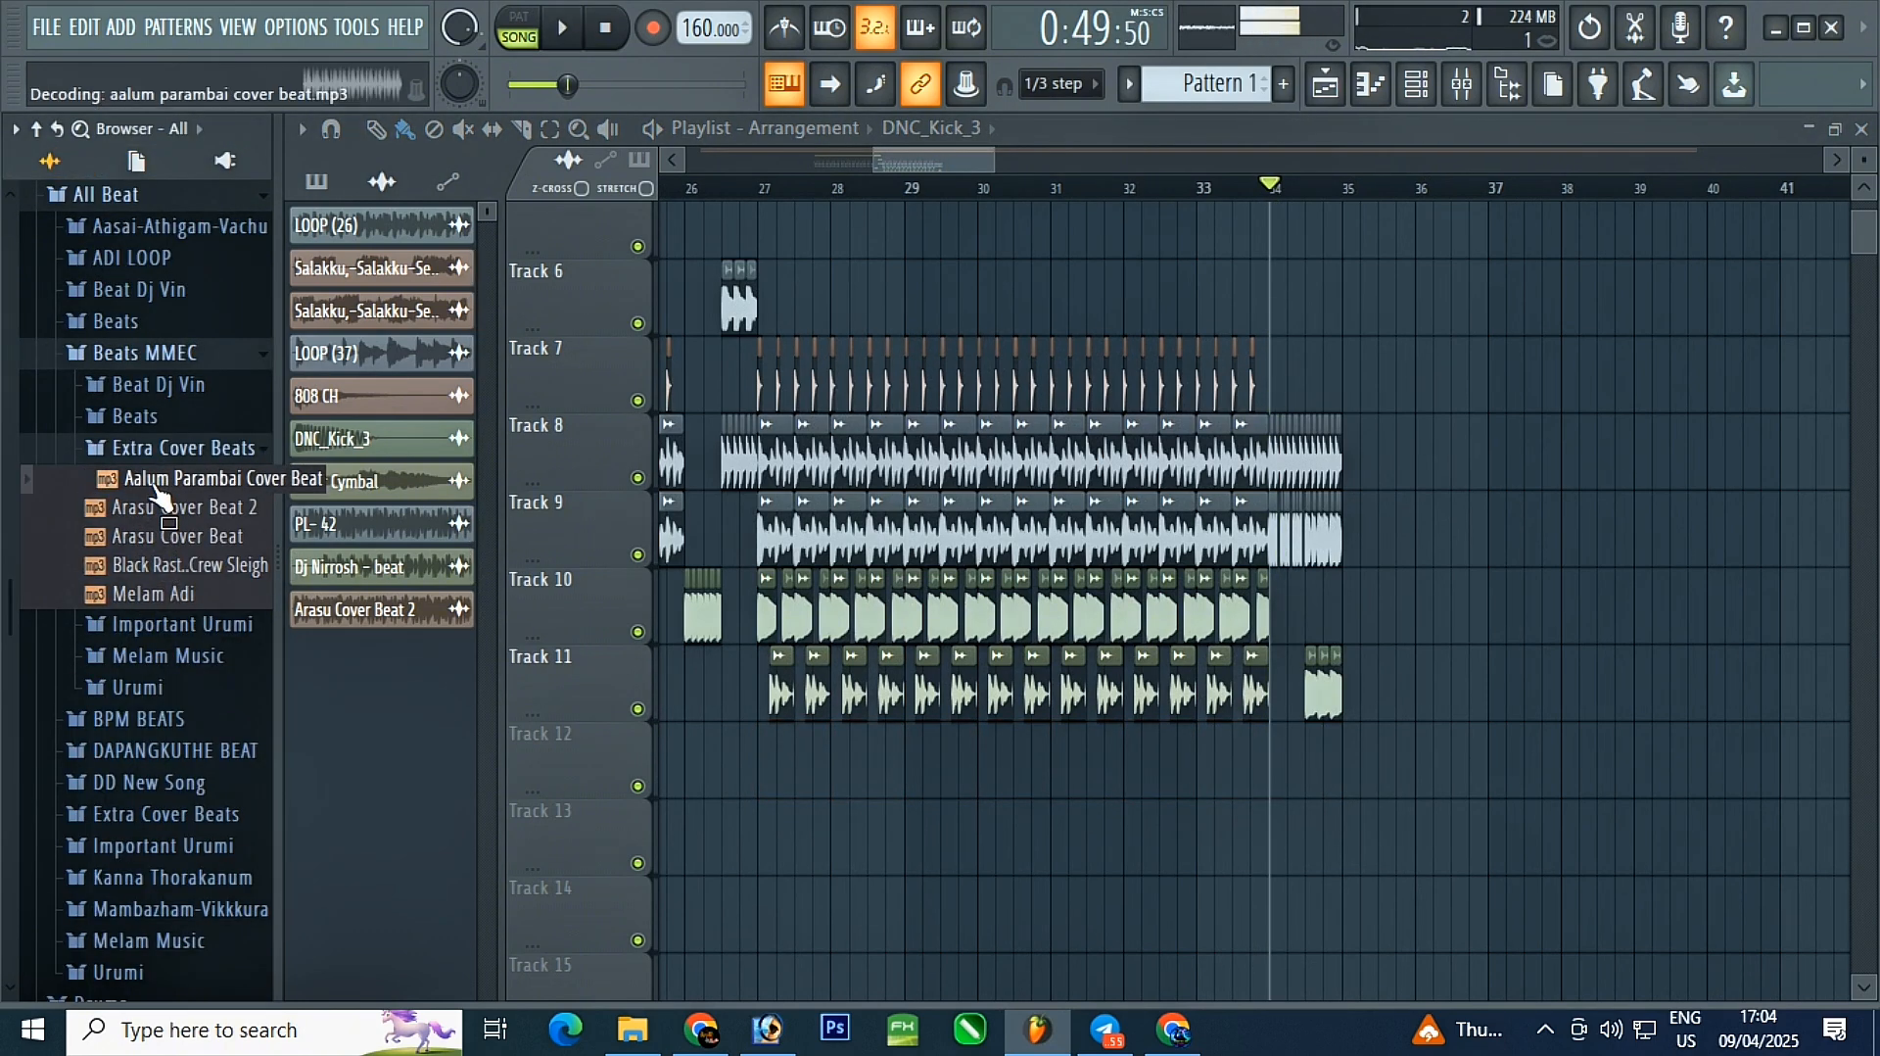
drag(833, 862, 783, 779)
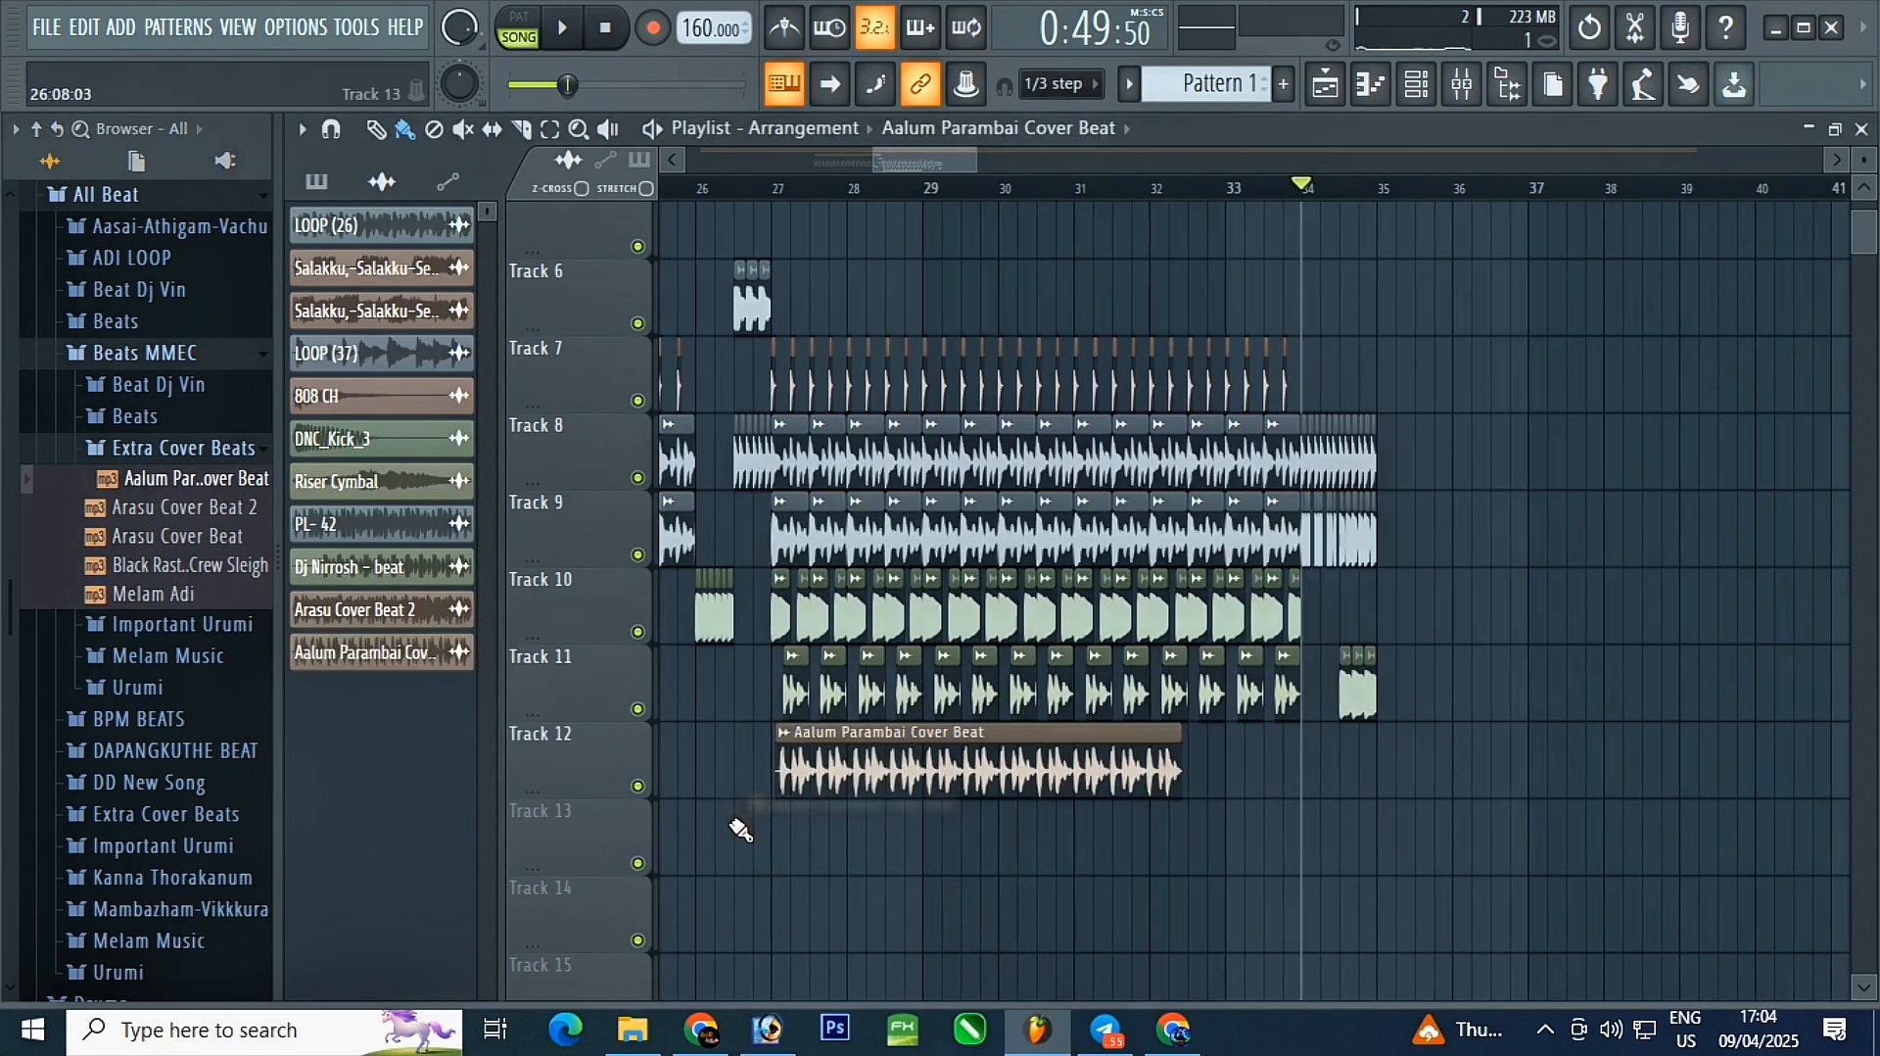
right_click(637, 786)
- Set the grid snap to Line and shift the Aalum Parambai clip so its first hit lines up with bar 27
click(1061, 85)
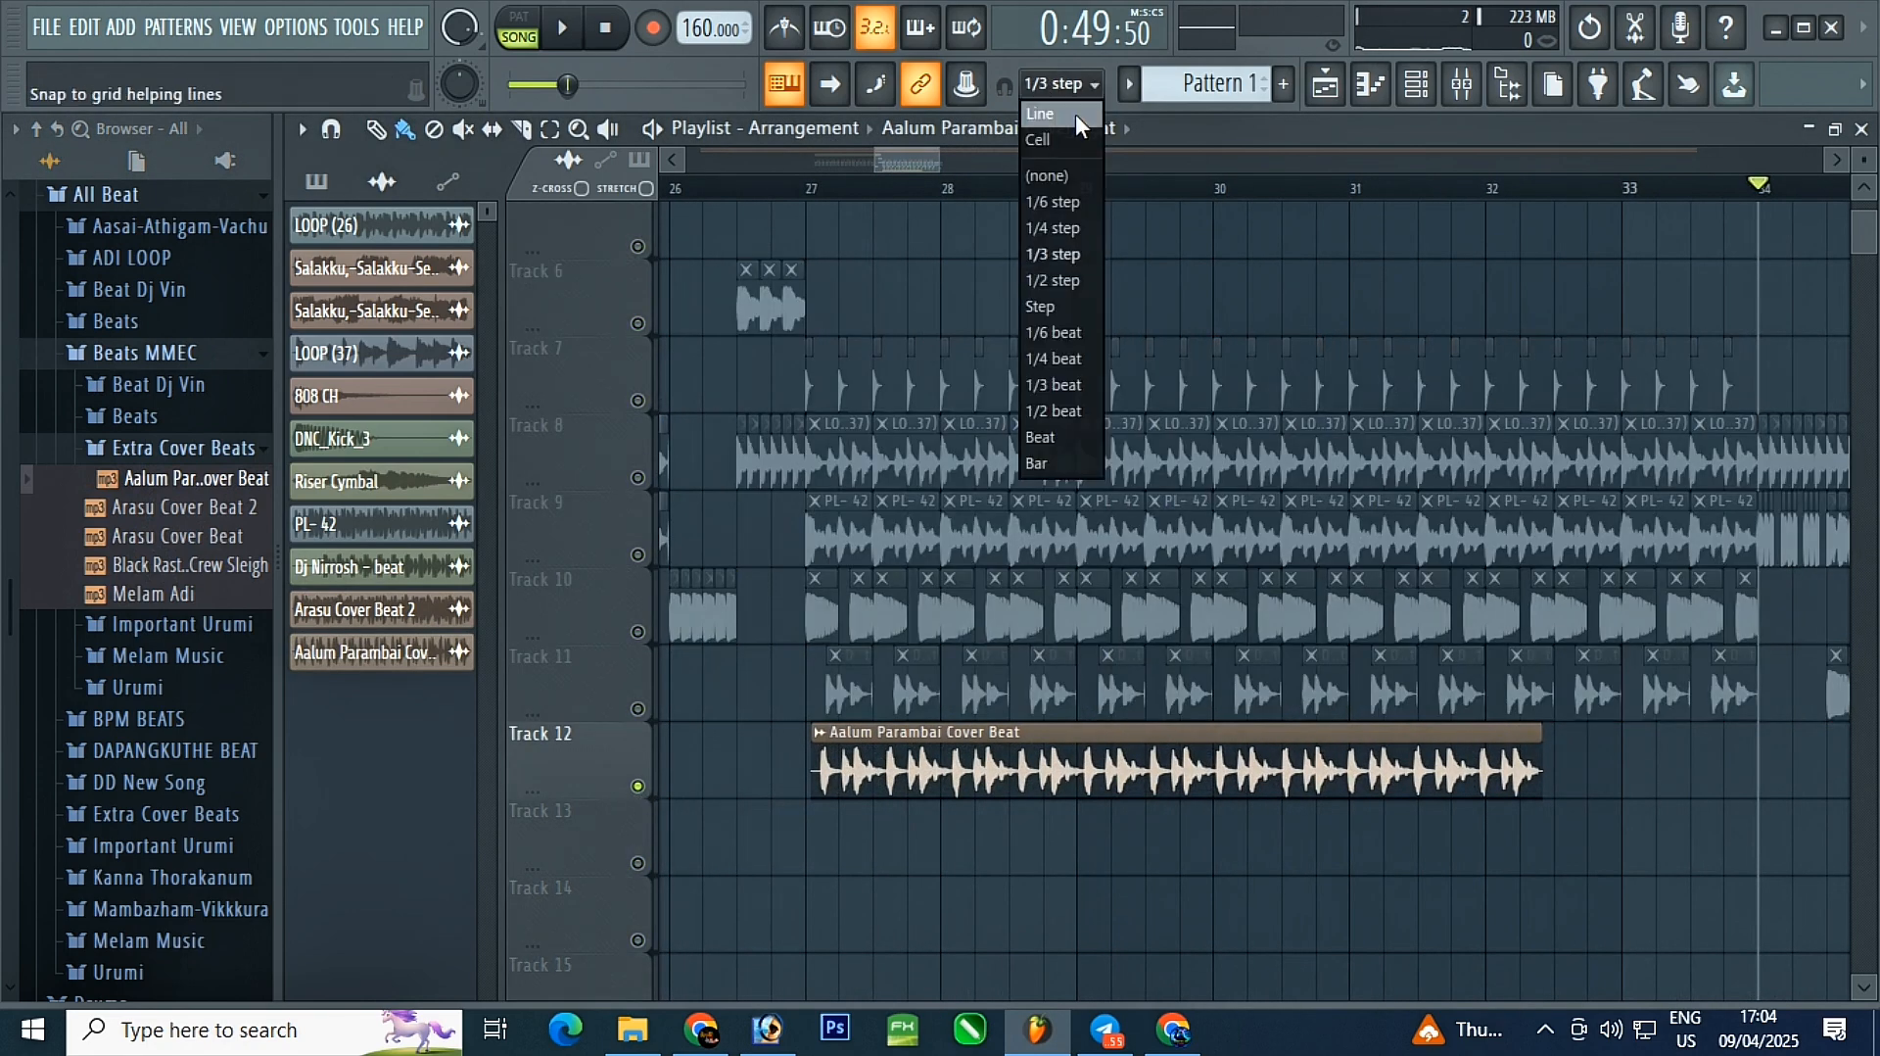
click(1076, 114)
scroll(840, 887, up, 5)
drag(907, 743, 847, 727)
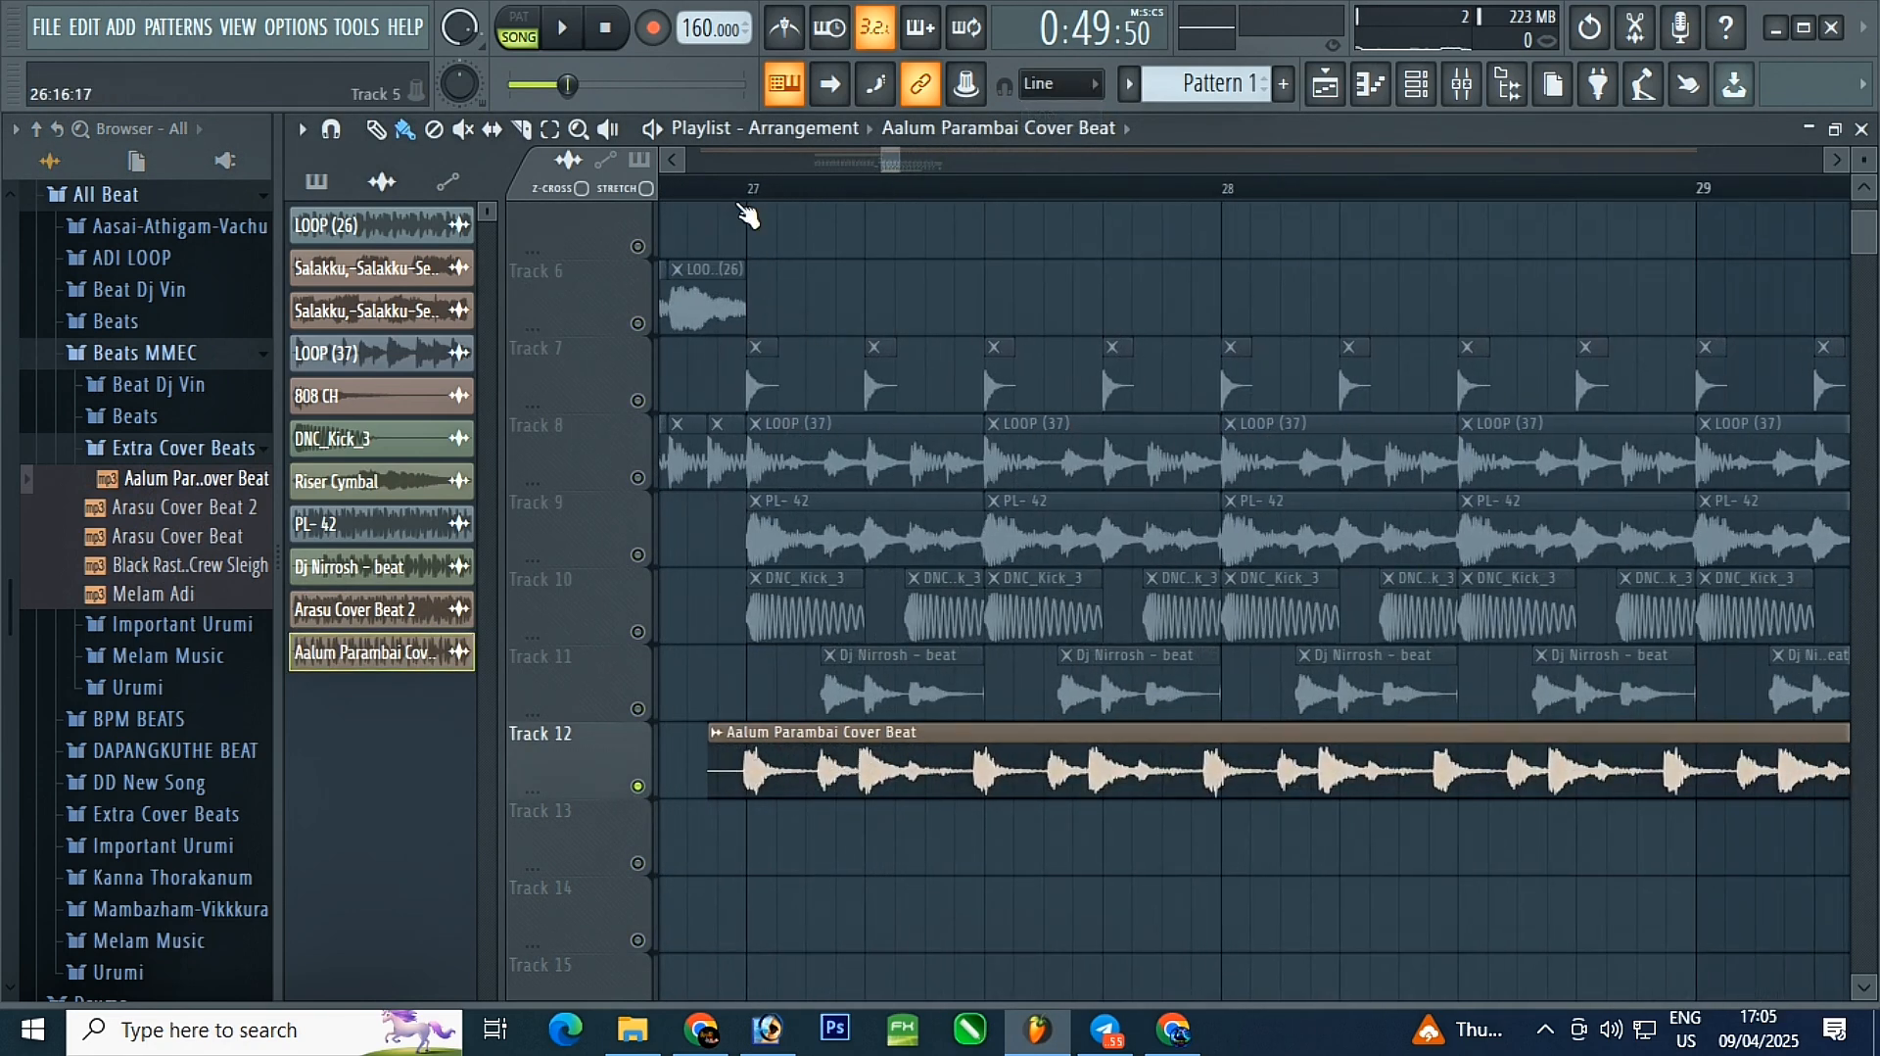
- Audition the Aalum Parambai clip, cut off its lead-in and start the remaining audio at bar 27
key(space)
key(space)
key(space)
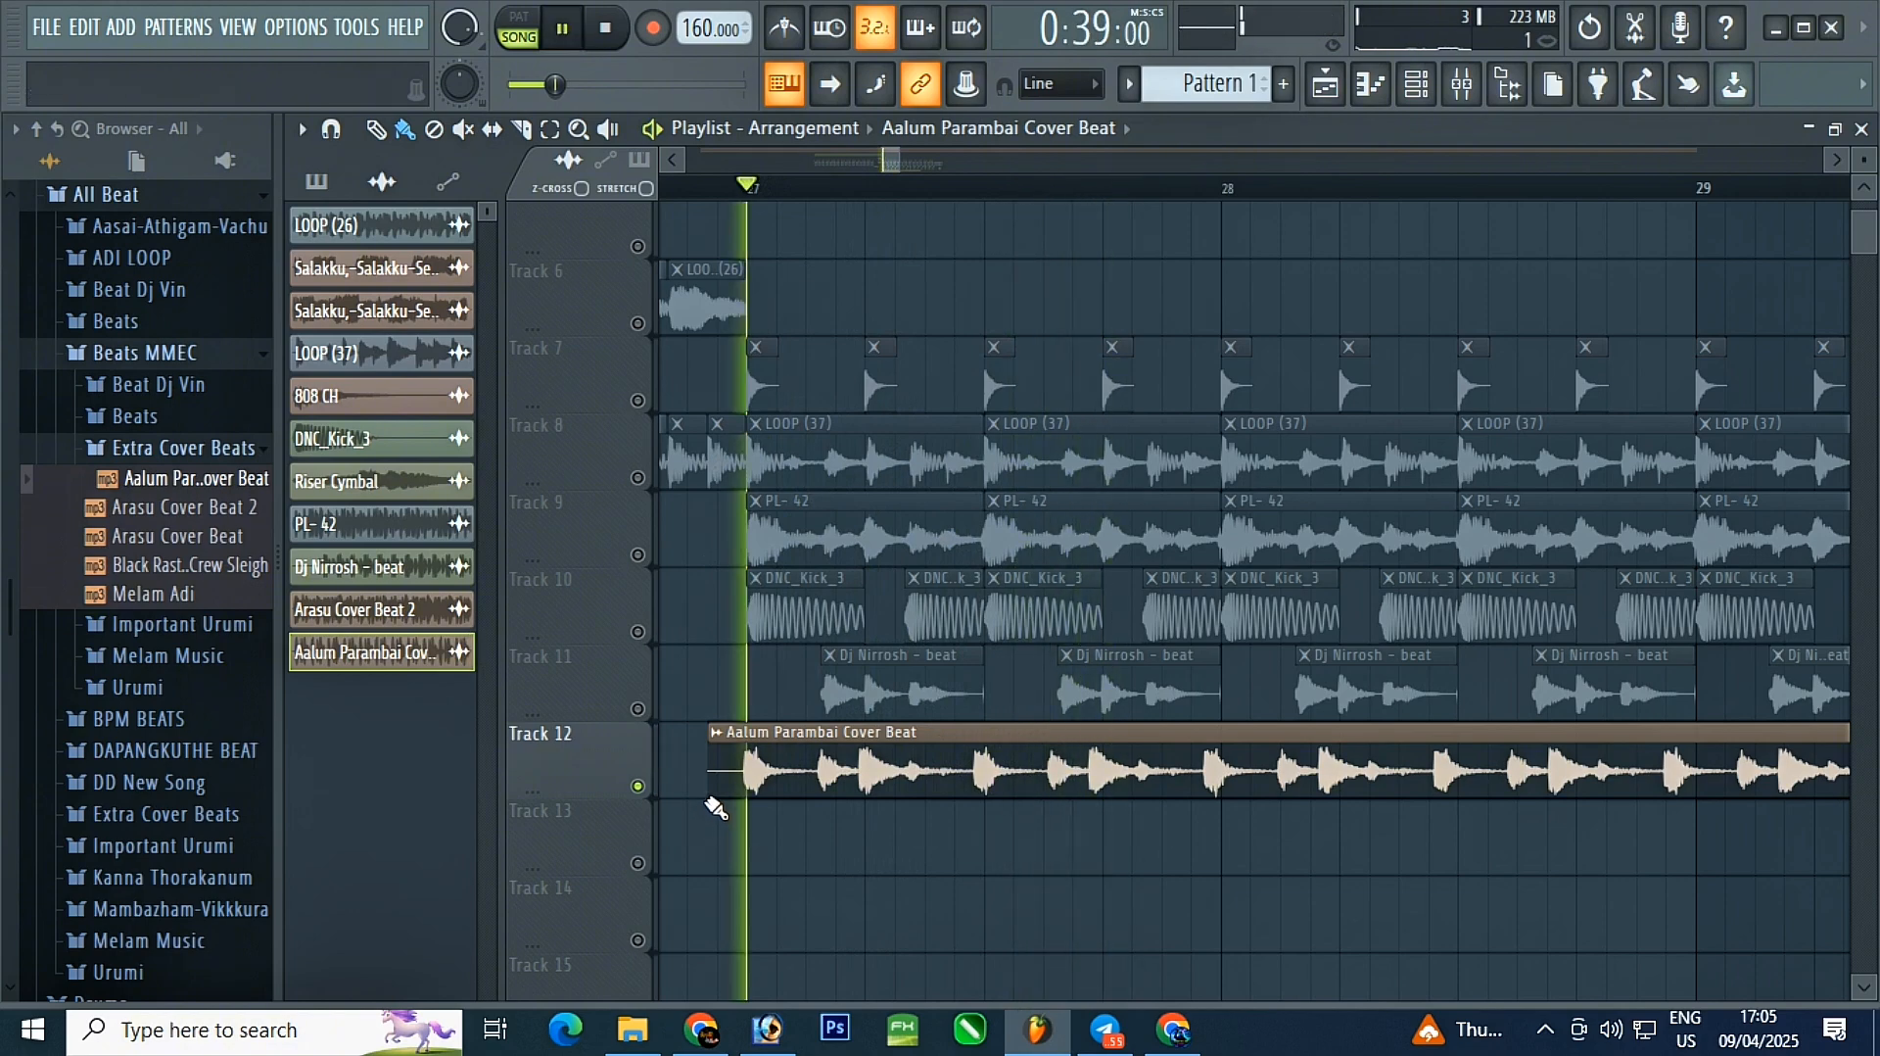
scroll(714, 809, up, 4)
scroll(1263, 870, up, 5)
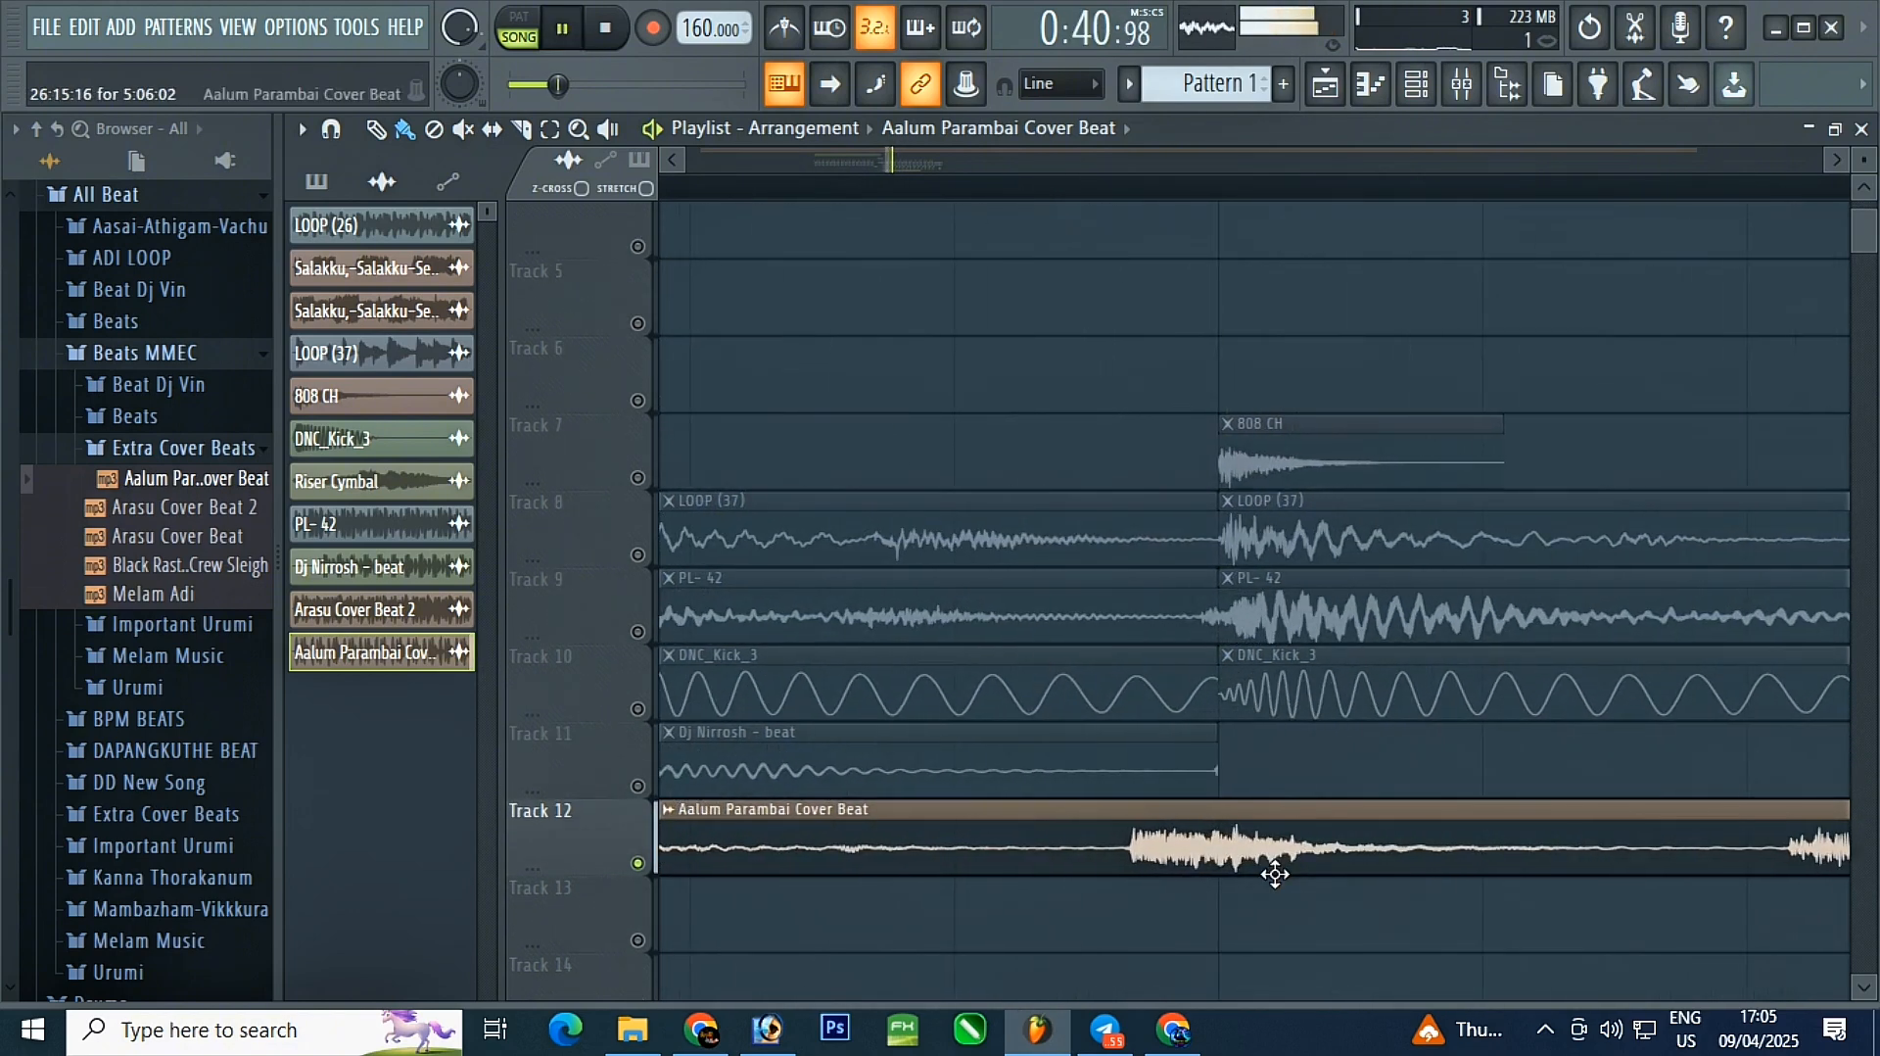
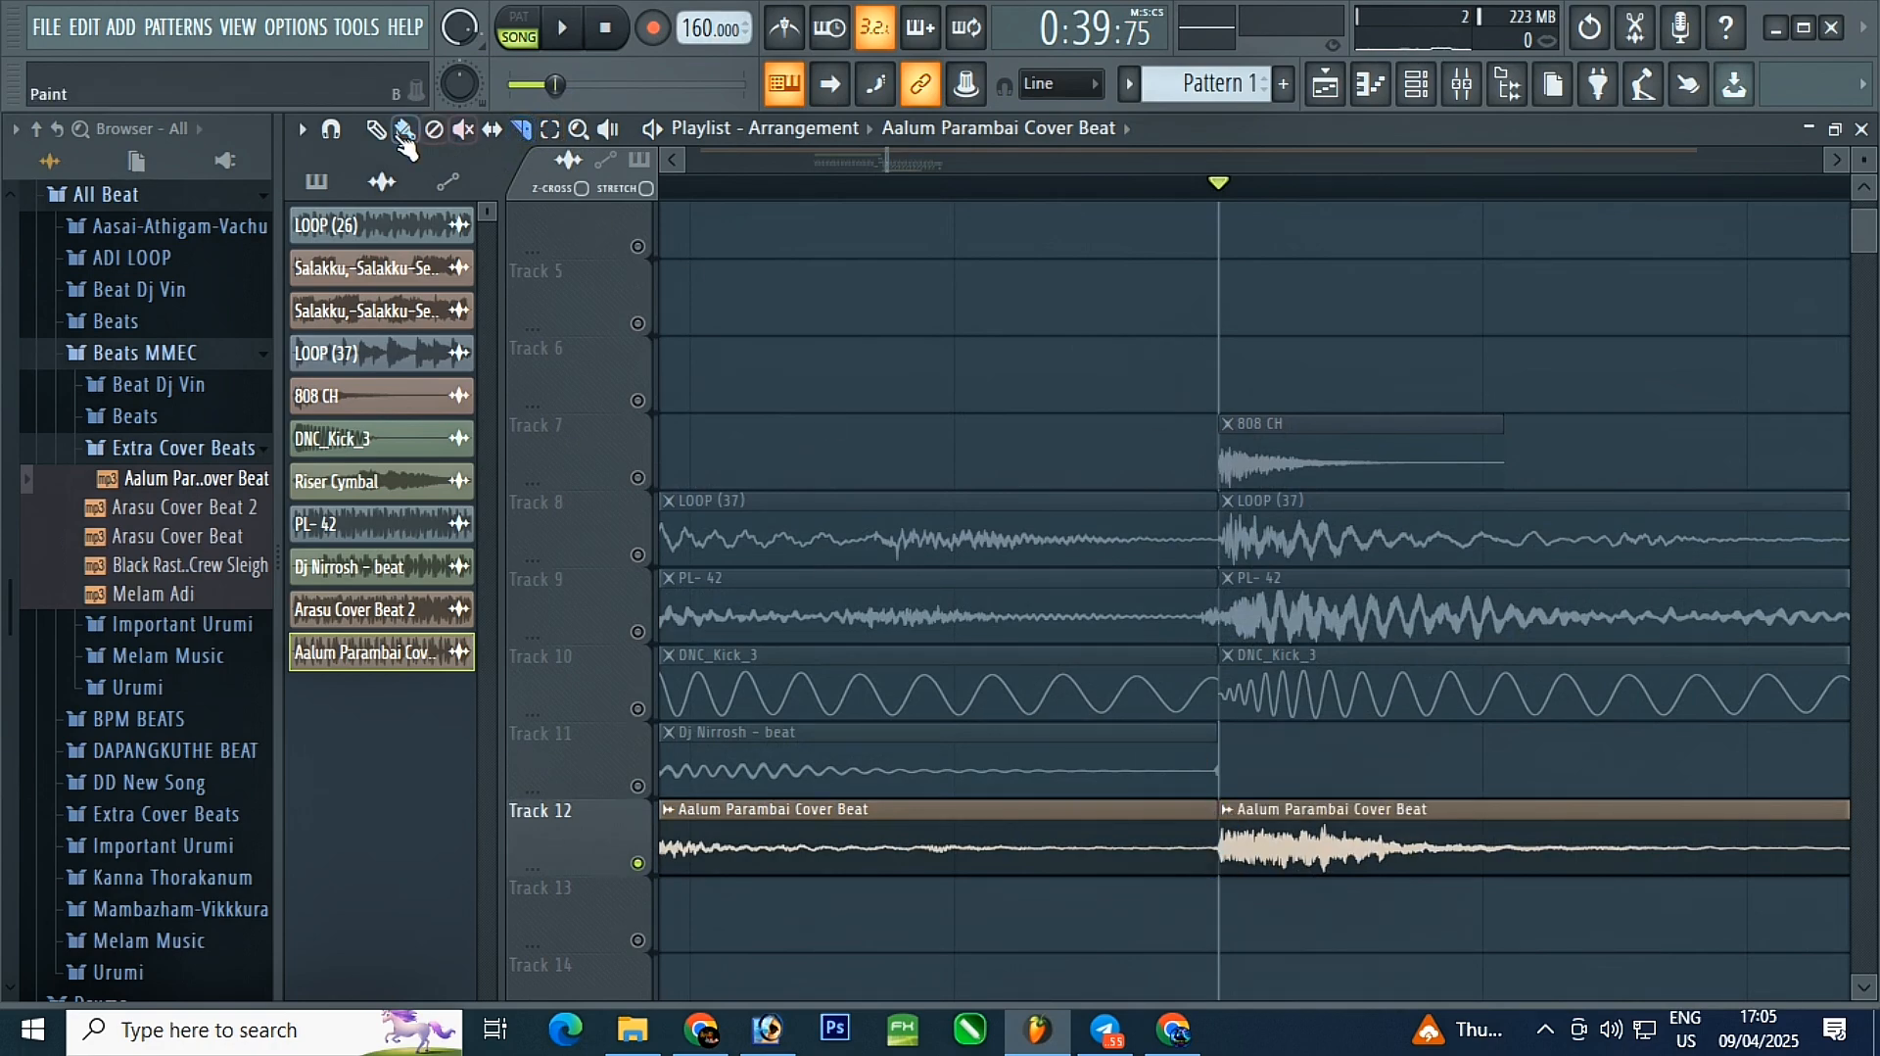
scroll(881, 827, down, 8)
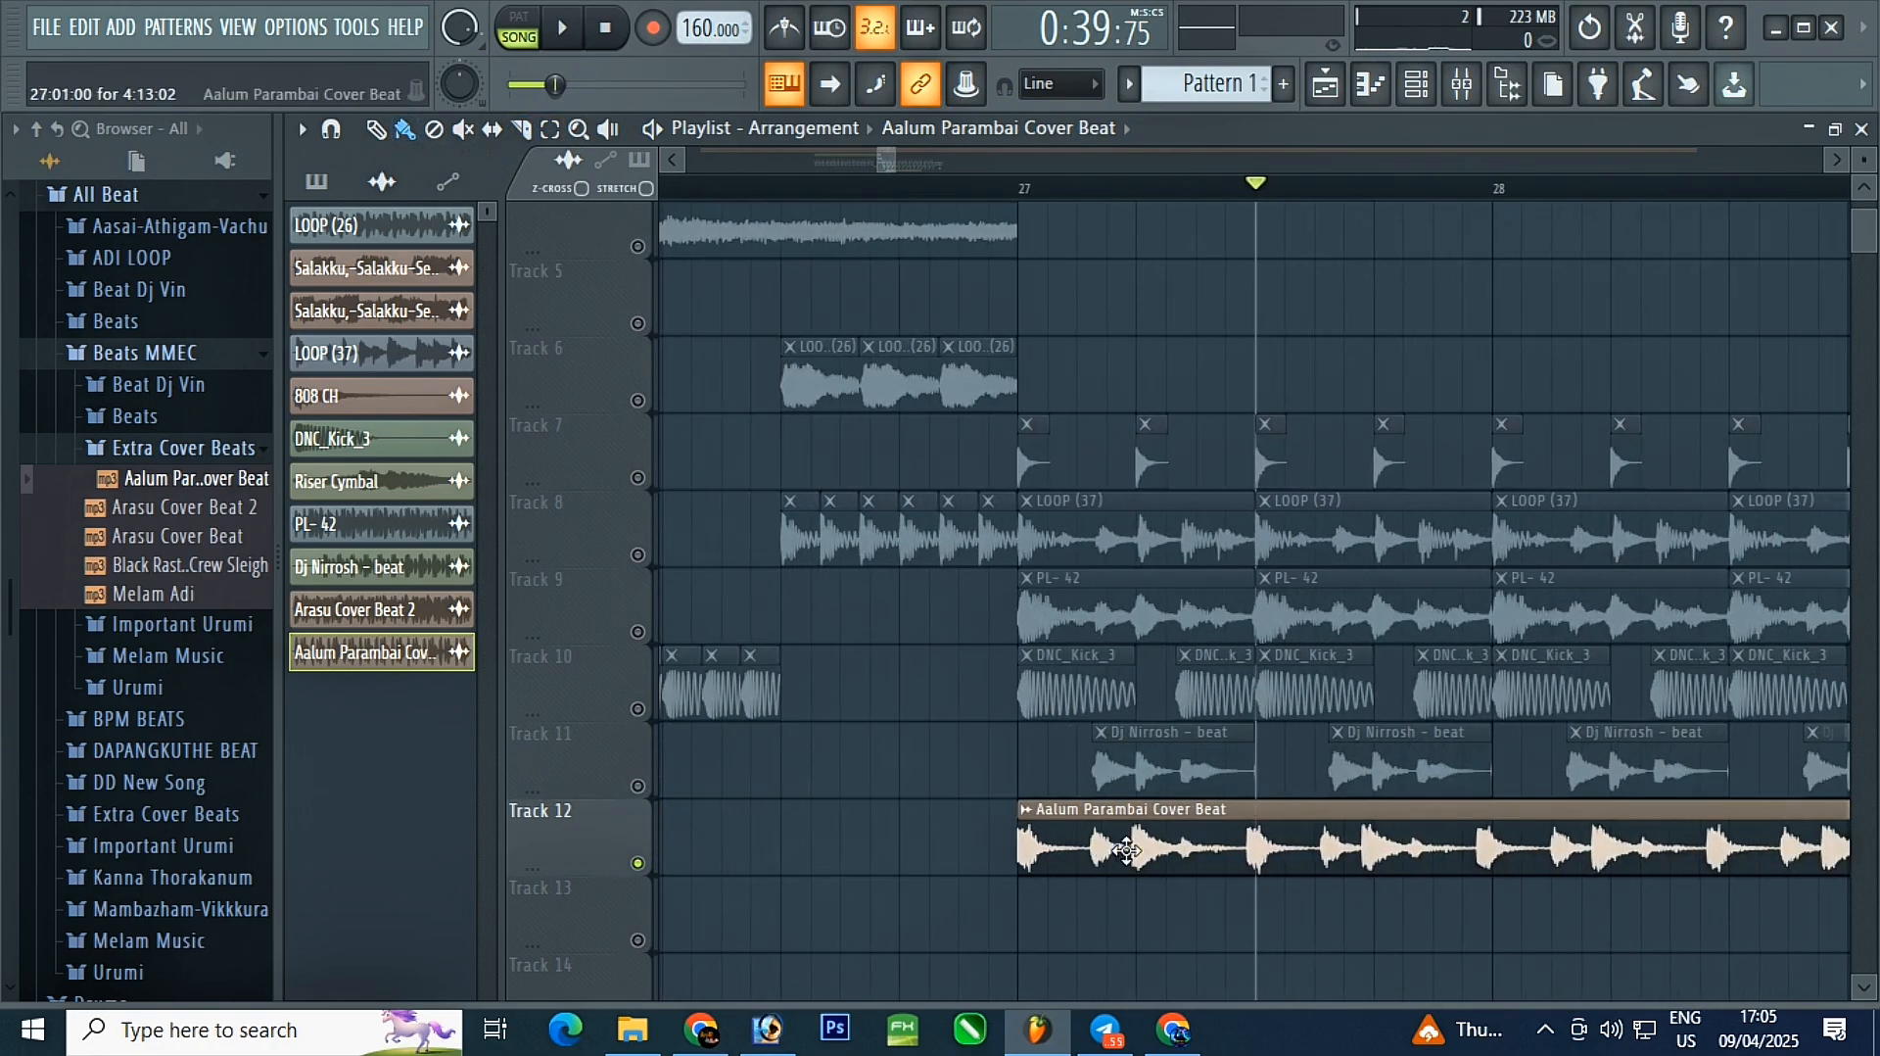
- Play from bar 27 and cut the Aalum Parambai clip down to a half-bar loop starting there
scroll(675, 450, down, 3)
click(831, 186)
key(space)
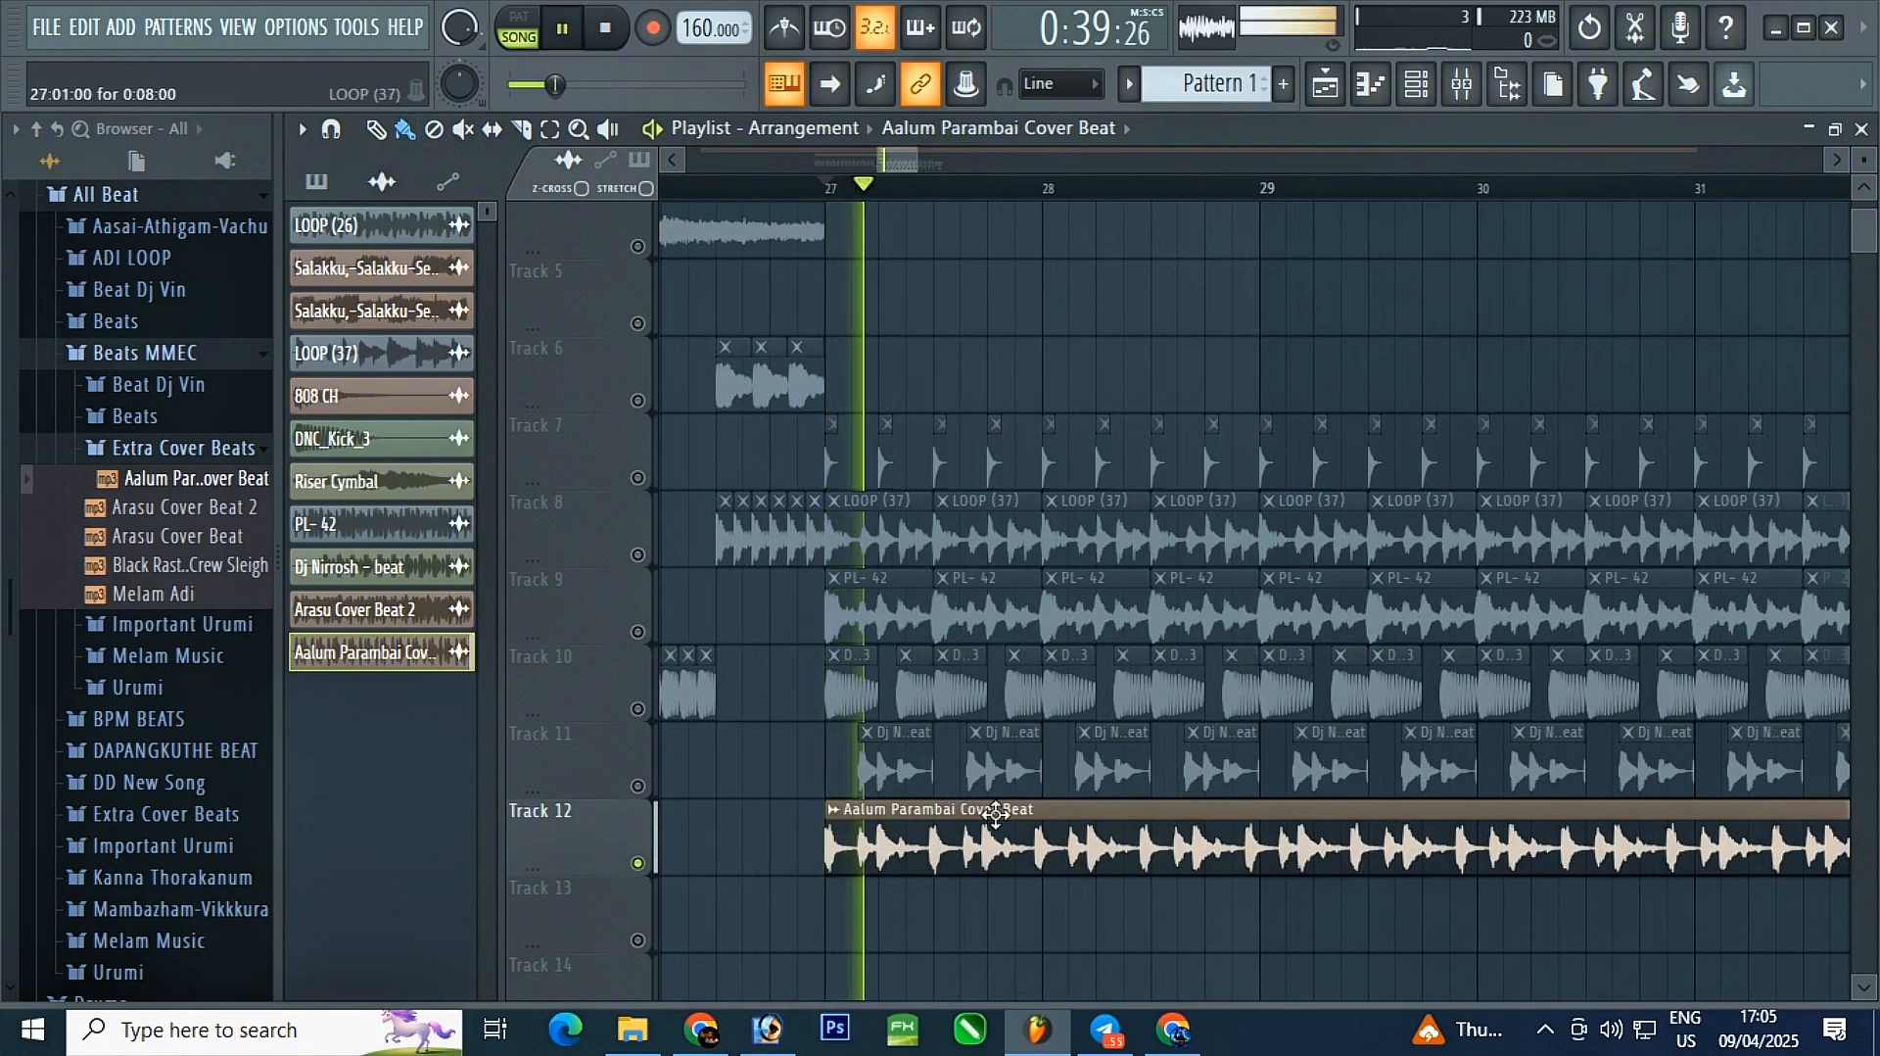
scroll(942, 891, up, 11)
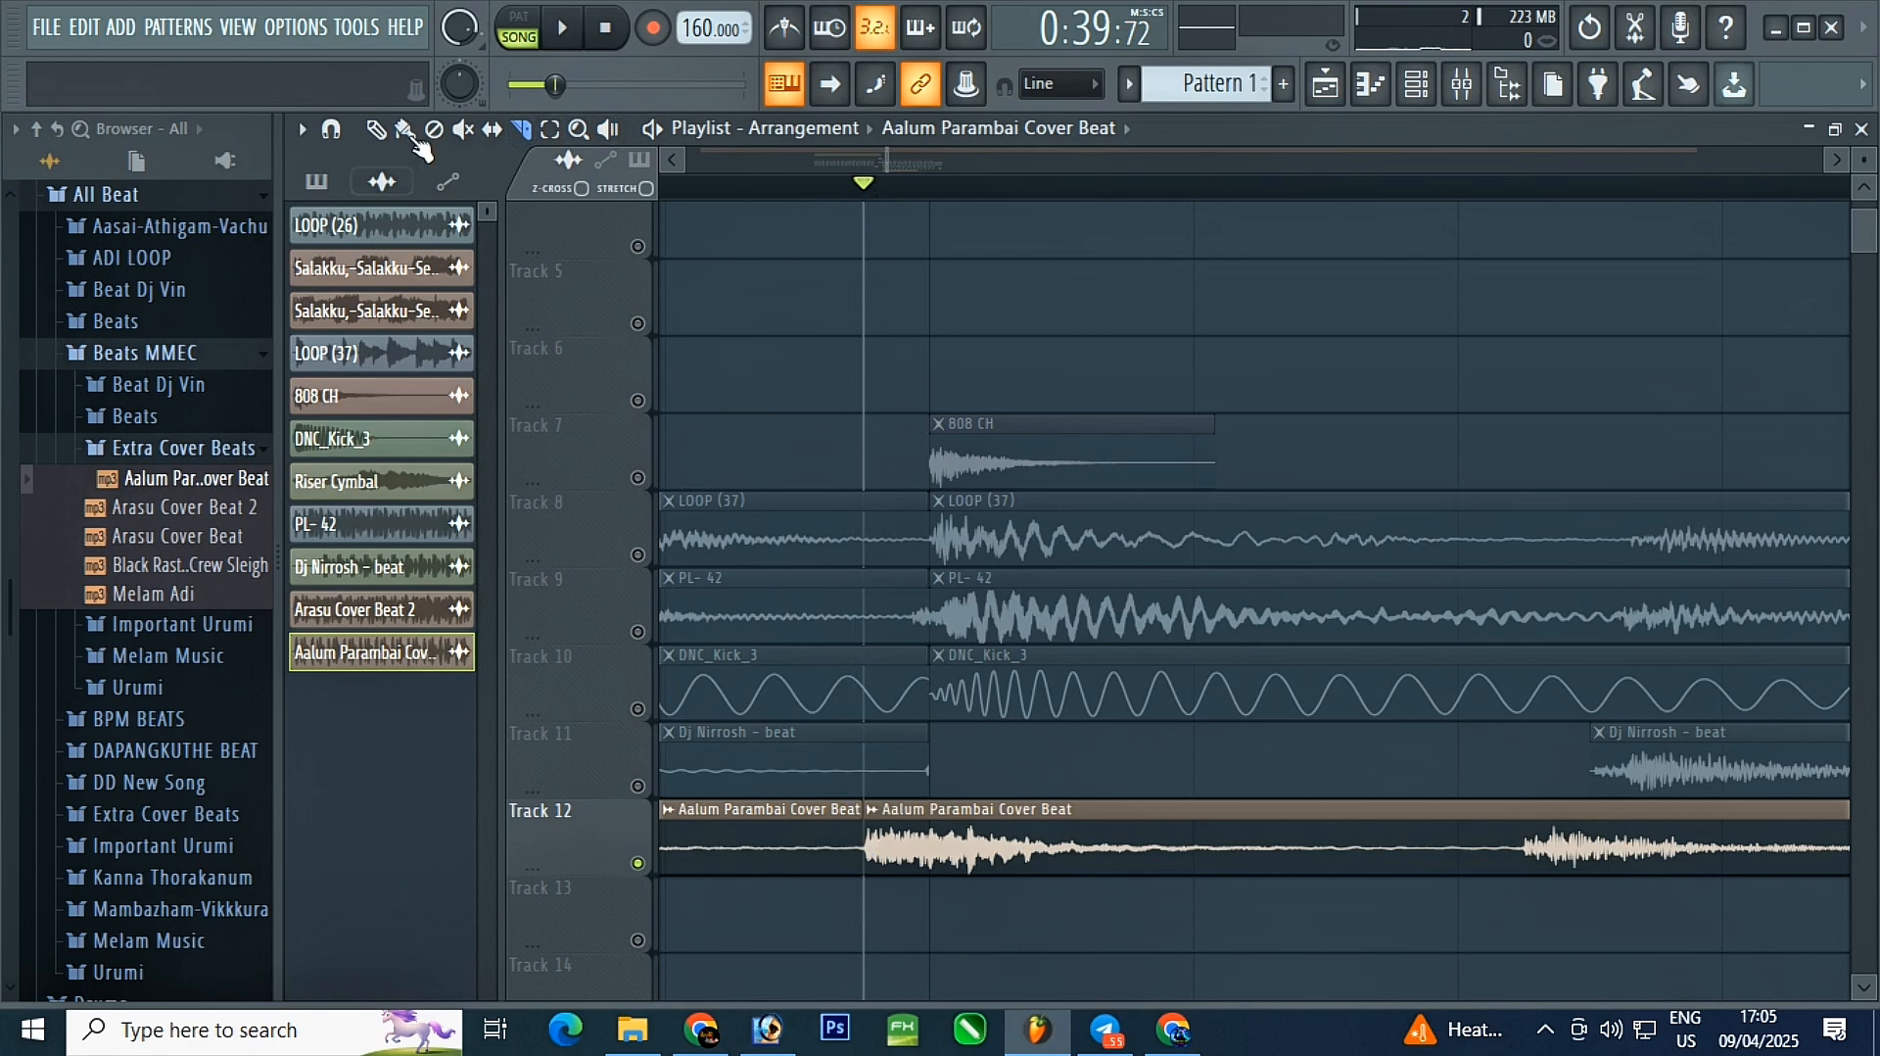
right_click(945, 834)
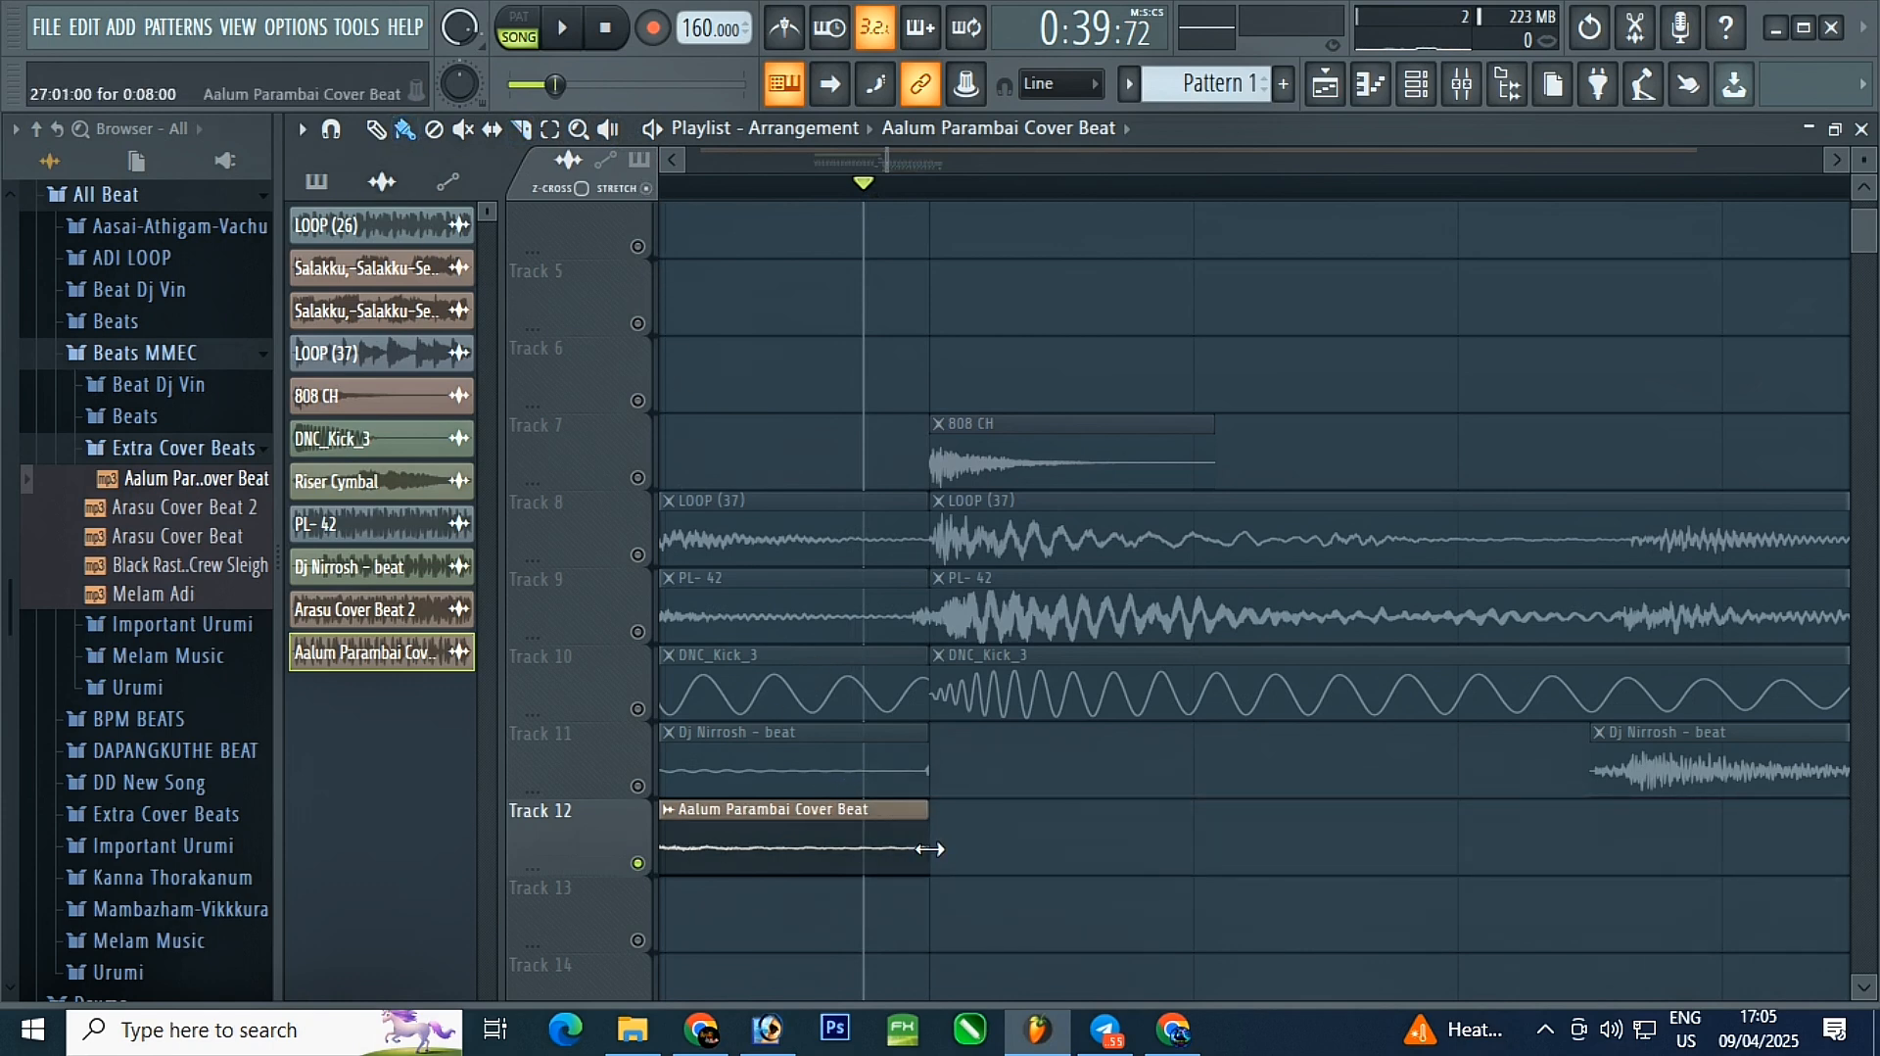
scroll(1041, 621, up, 6)
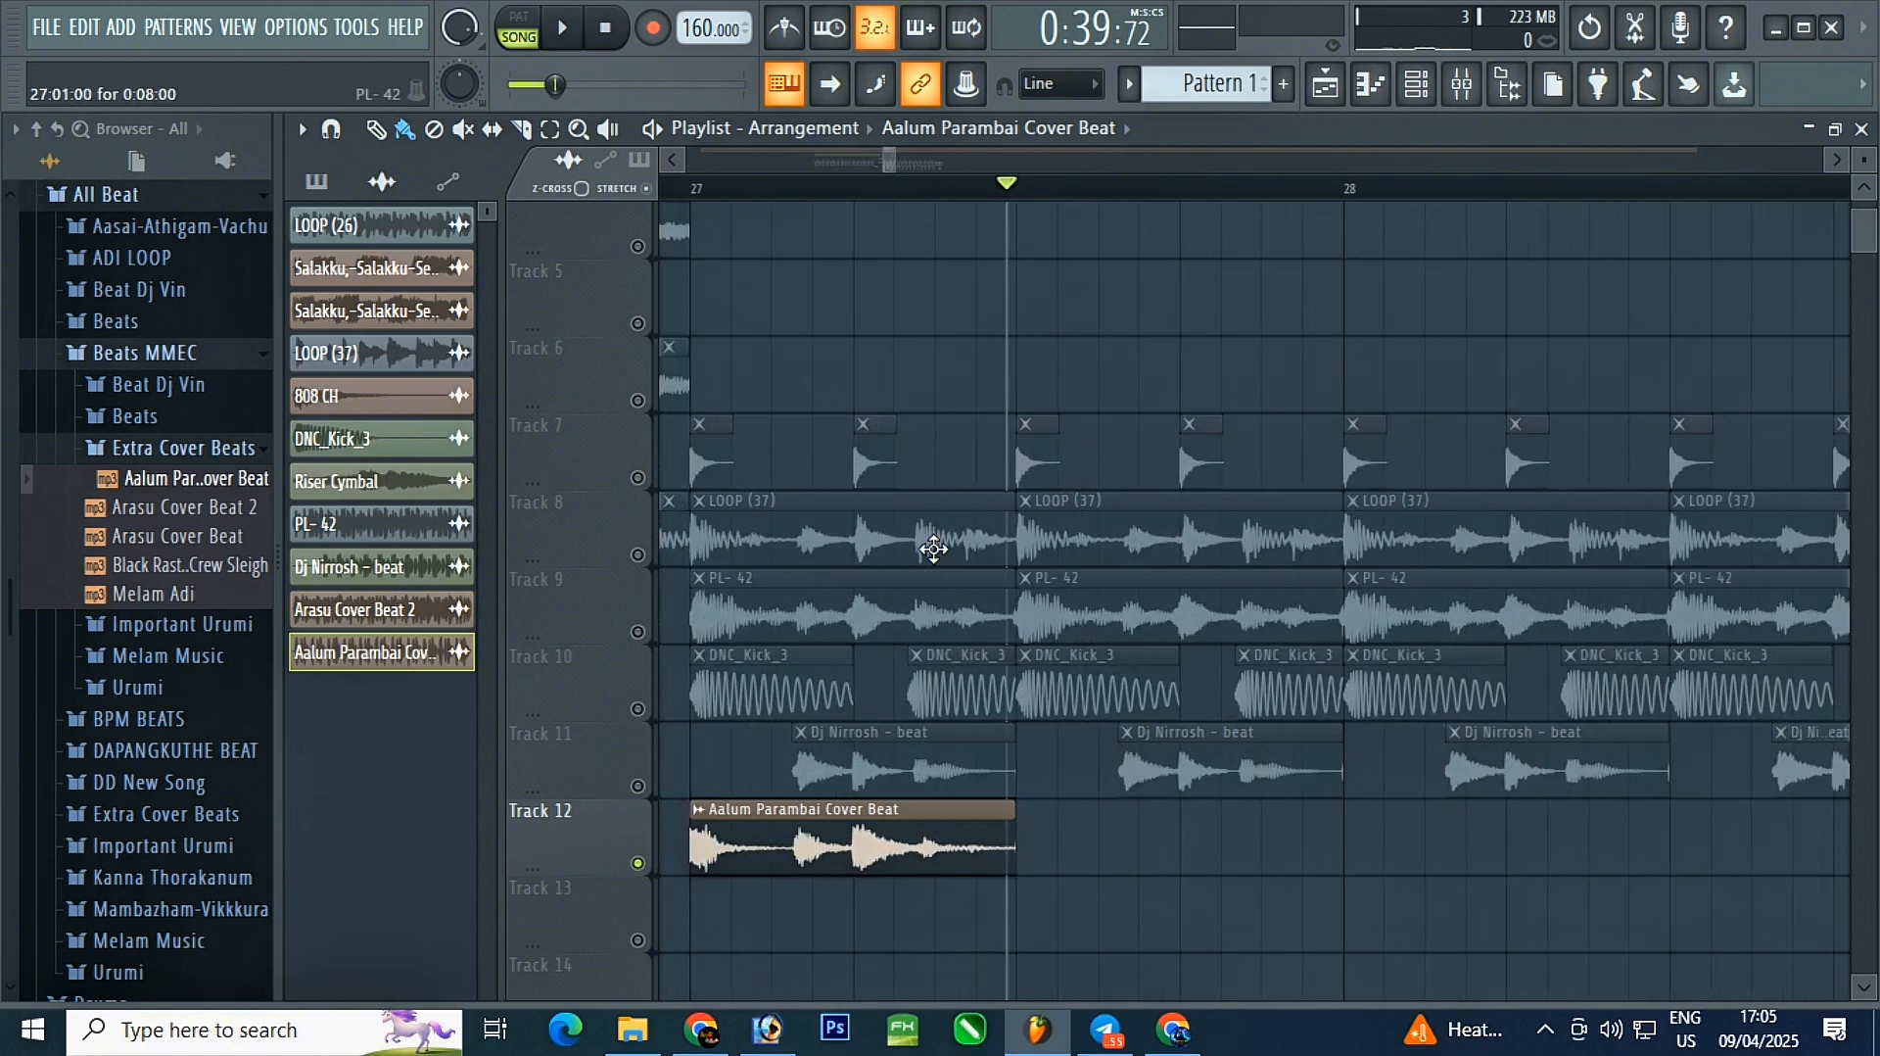
- Keep the snap at Line and duplicate the half-bar Aalum Parambai loop to fill bar 27
click(1054, 83)
click(1045, 114)
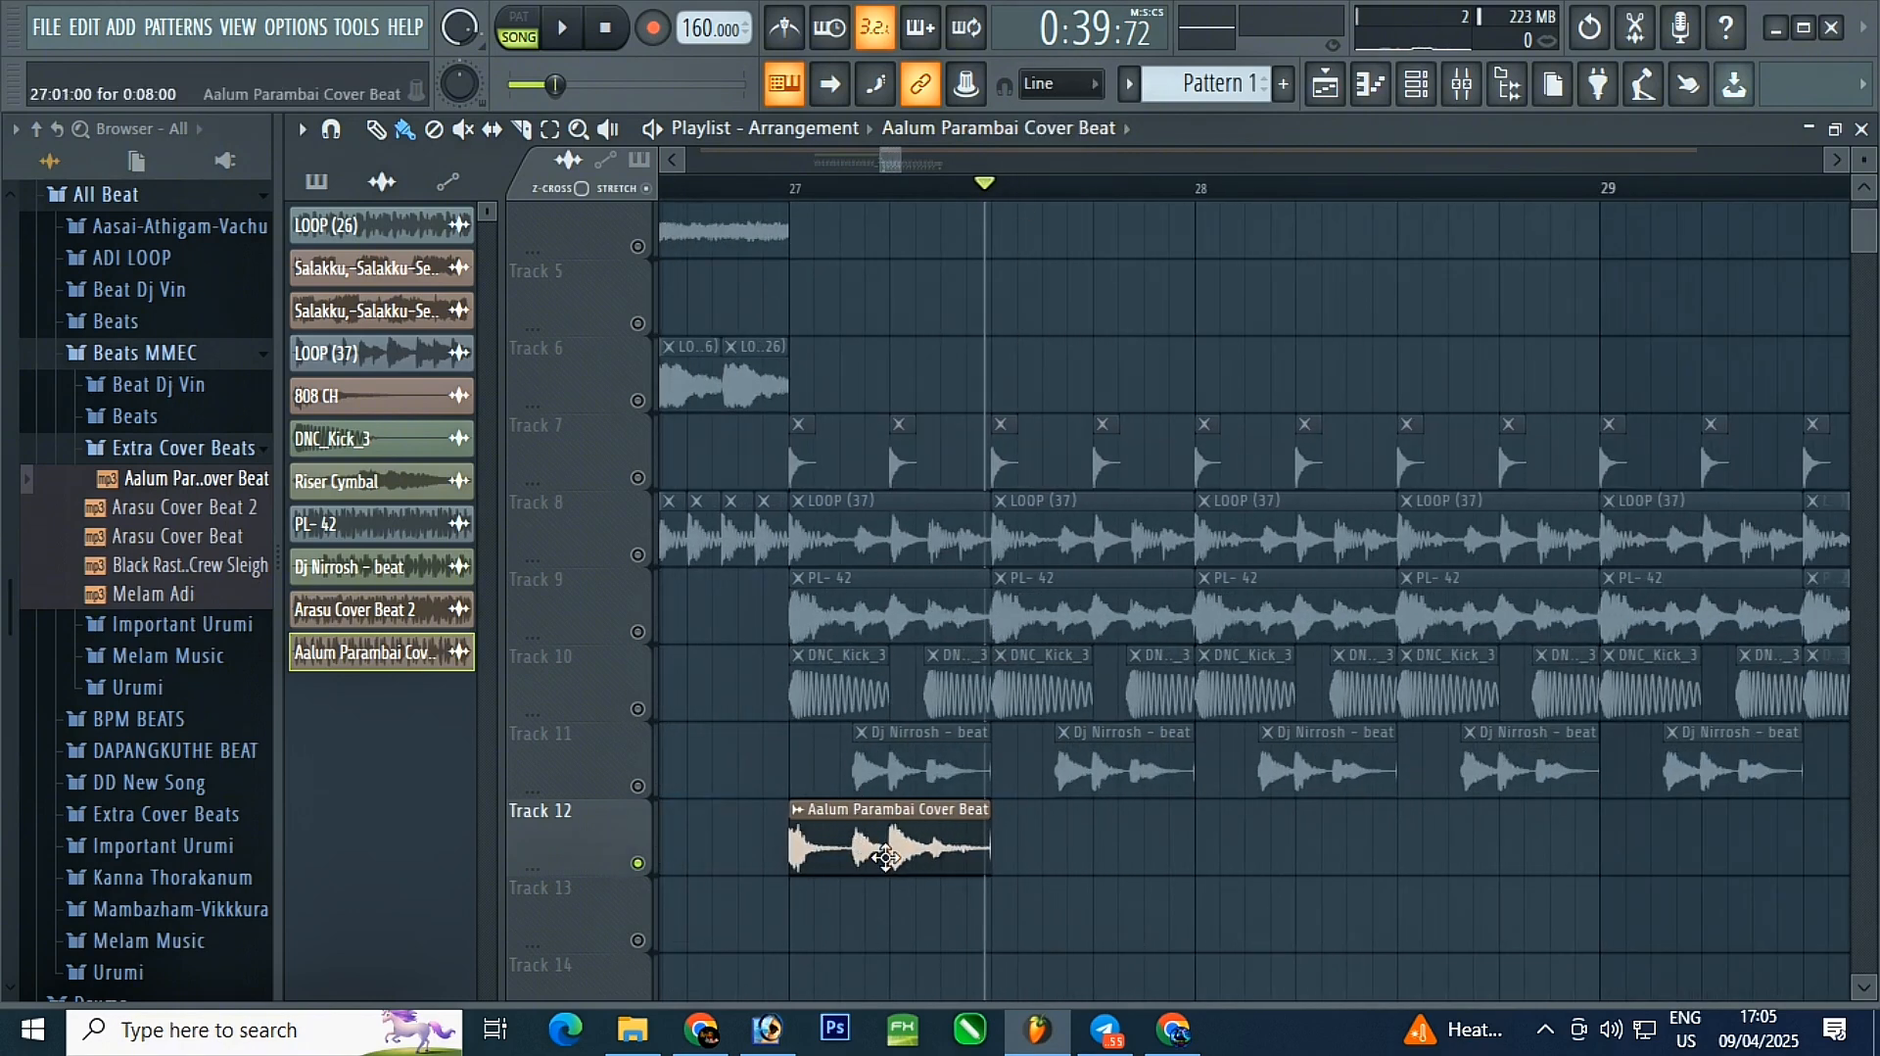
scroll(886, 858, down, 3)
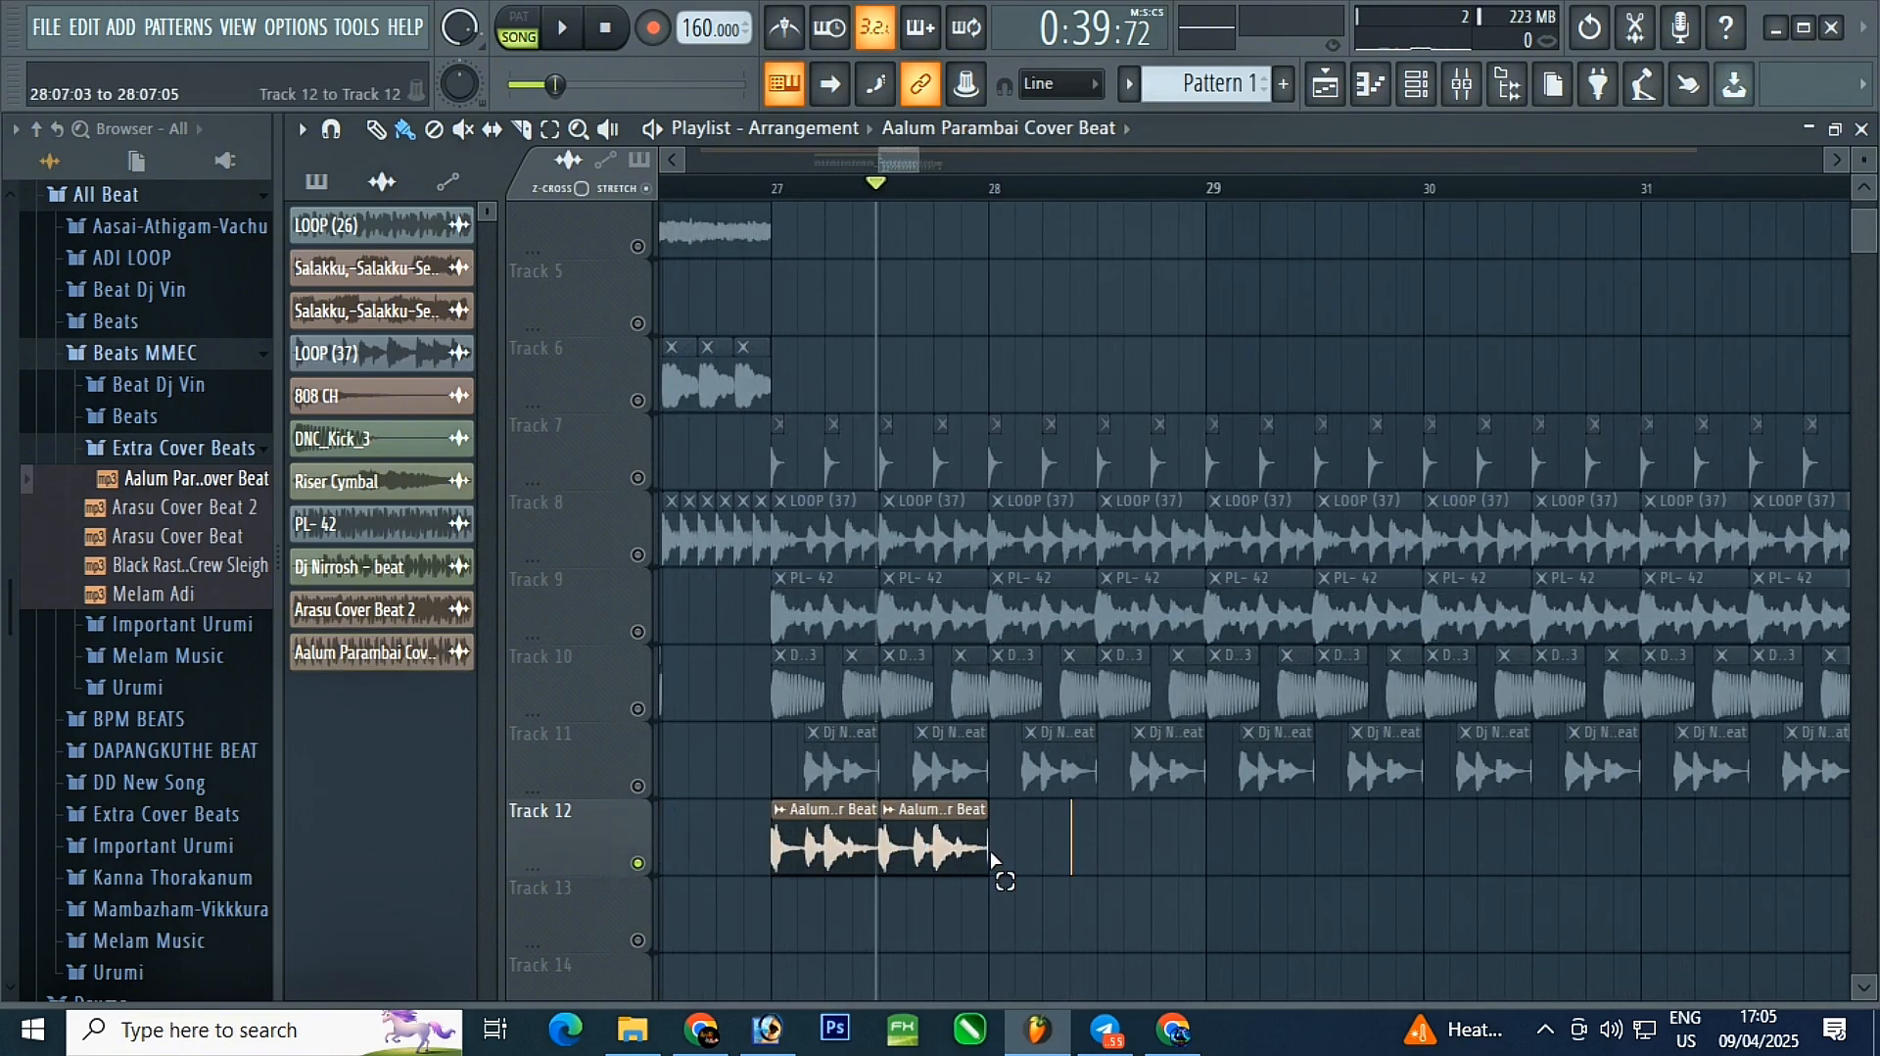
scroll(827, 855, down, 2)
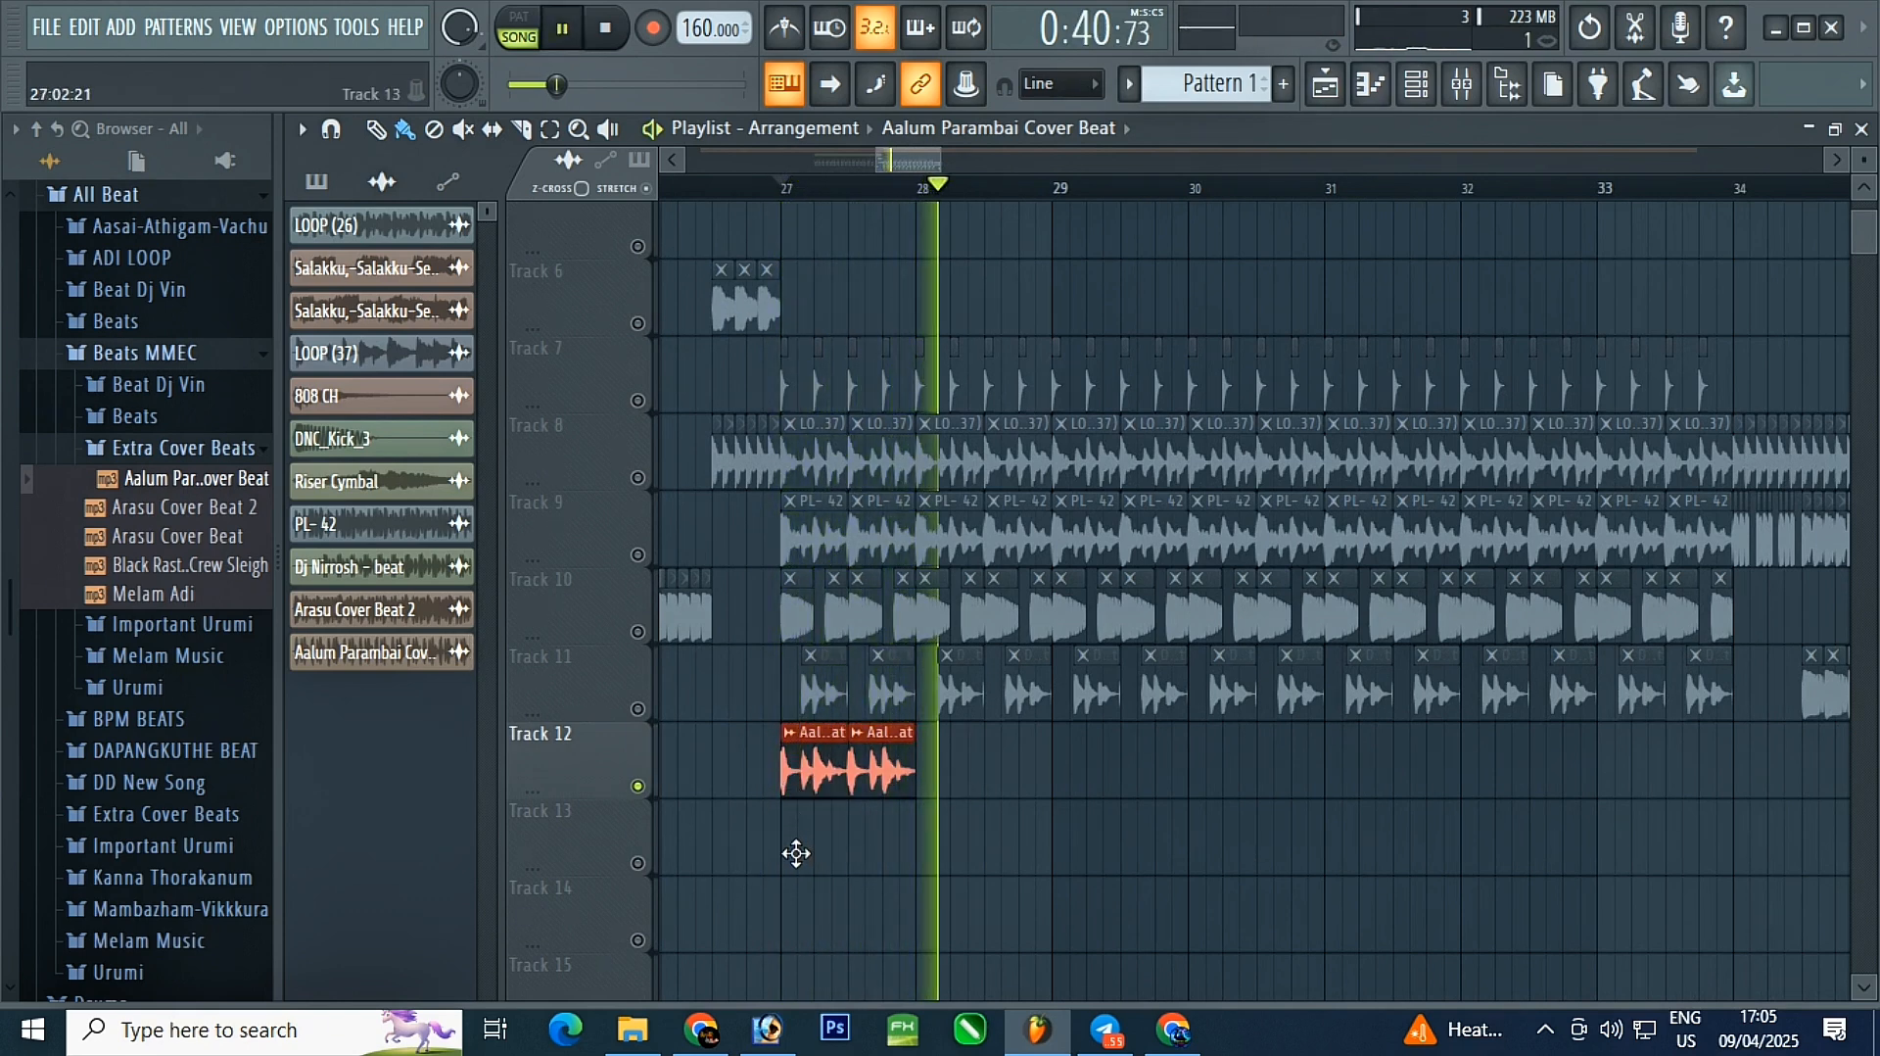
- Move the Aalum Parambai loops to Track 13 and repeat them from bar 27 up to bar 35
drag(800, 781, 935, 862)
drag(1134, 854, 833, 868)
scroll(820, 850, down, 2)
drag(871, 855, 1211, 856)
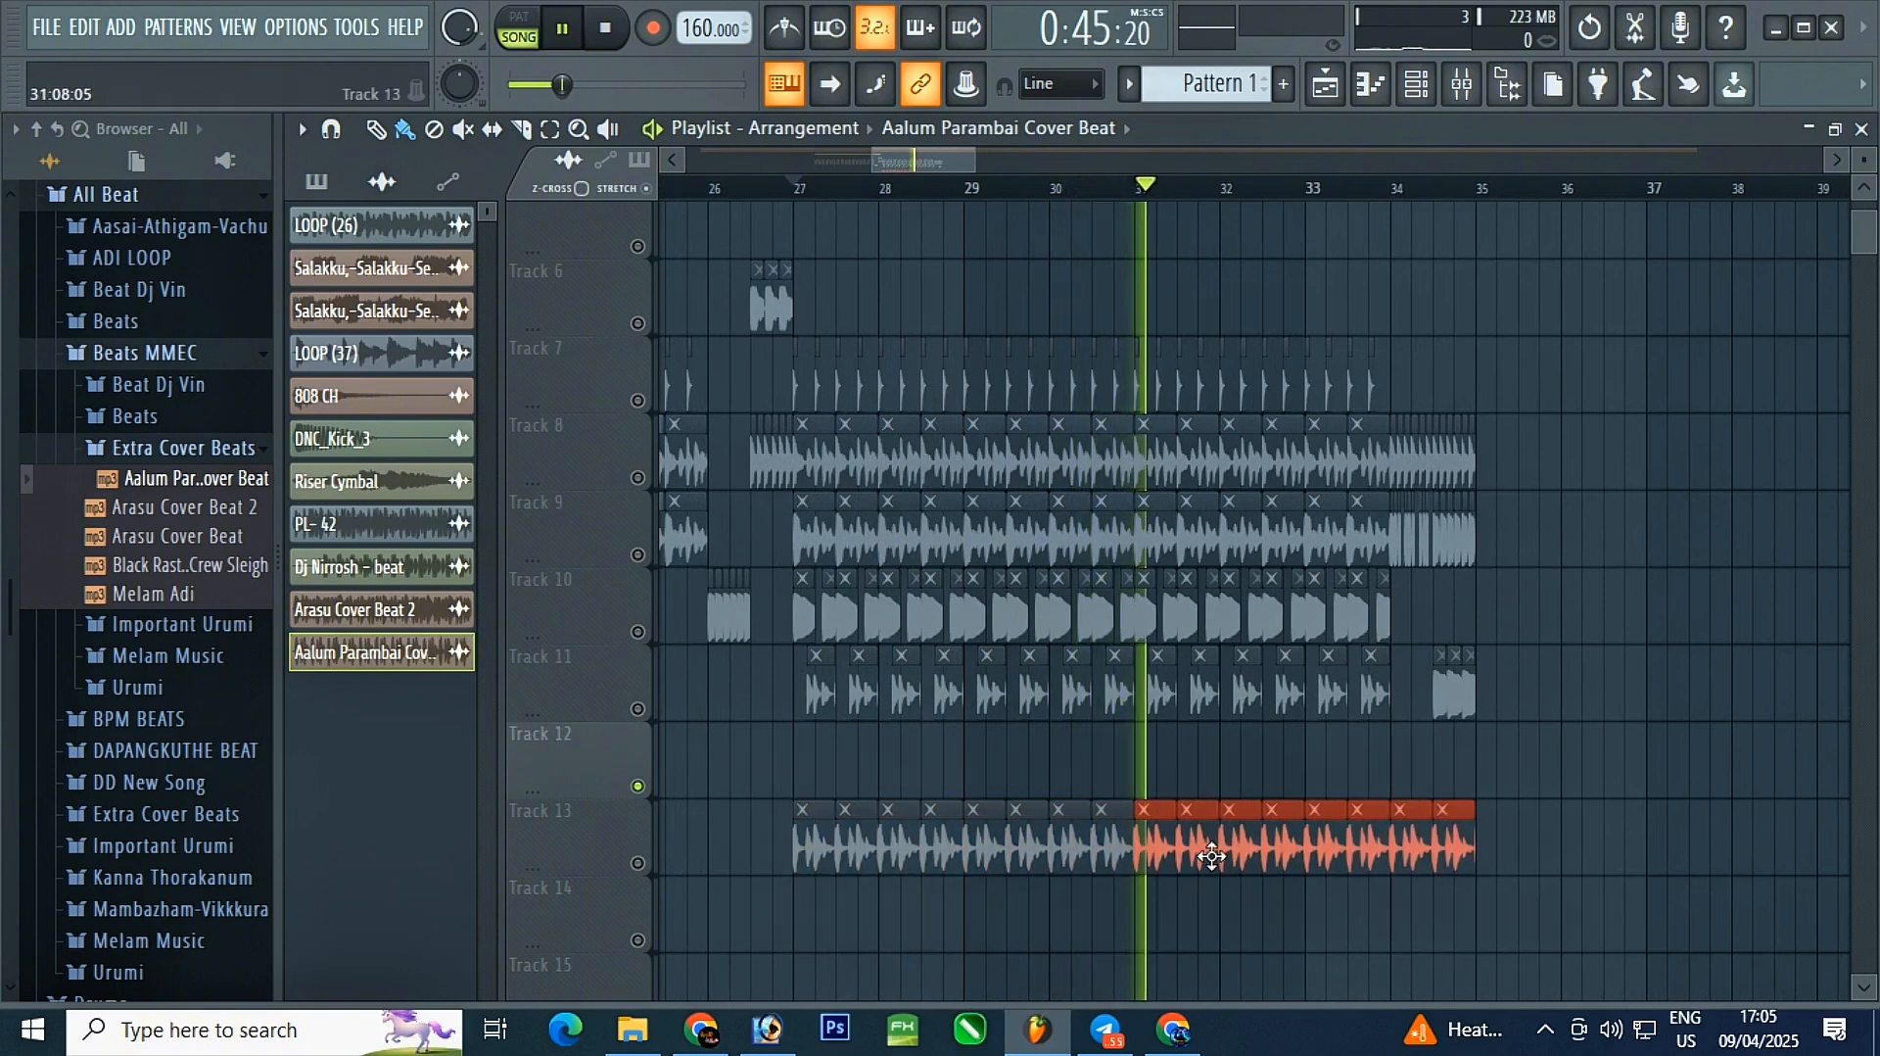
- Delete the two Aalum Parambai loops beyond bar 34 on Track 13 and make all tracks audible again
right_click(1406, 844)
right_click(1450, 856)
right_click(639, 862)
right_click(641, 861)
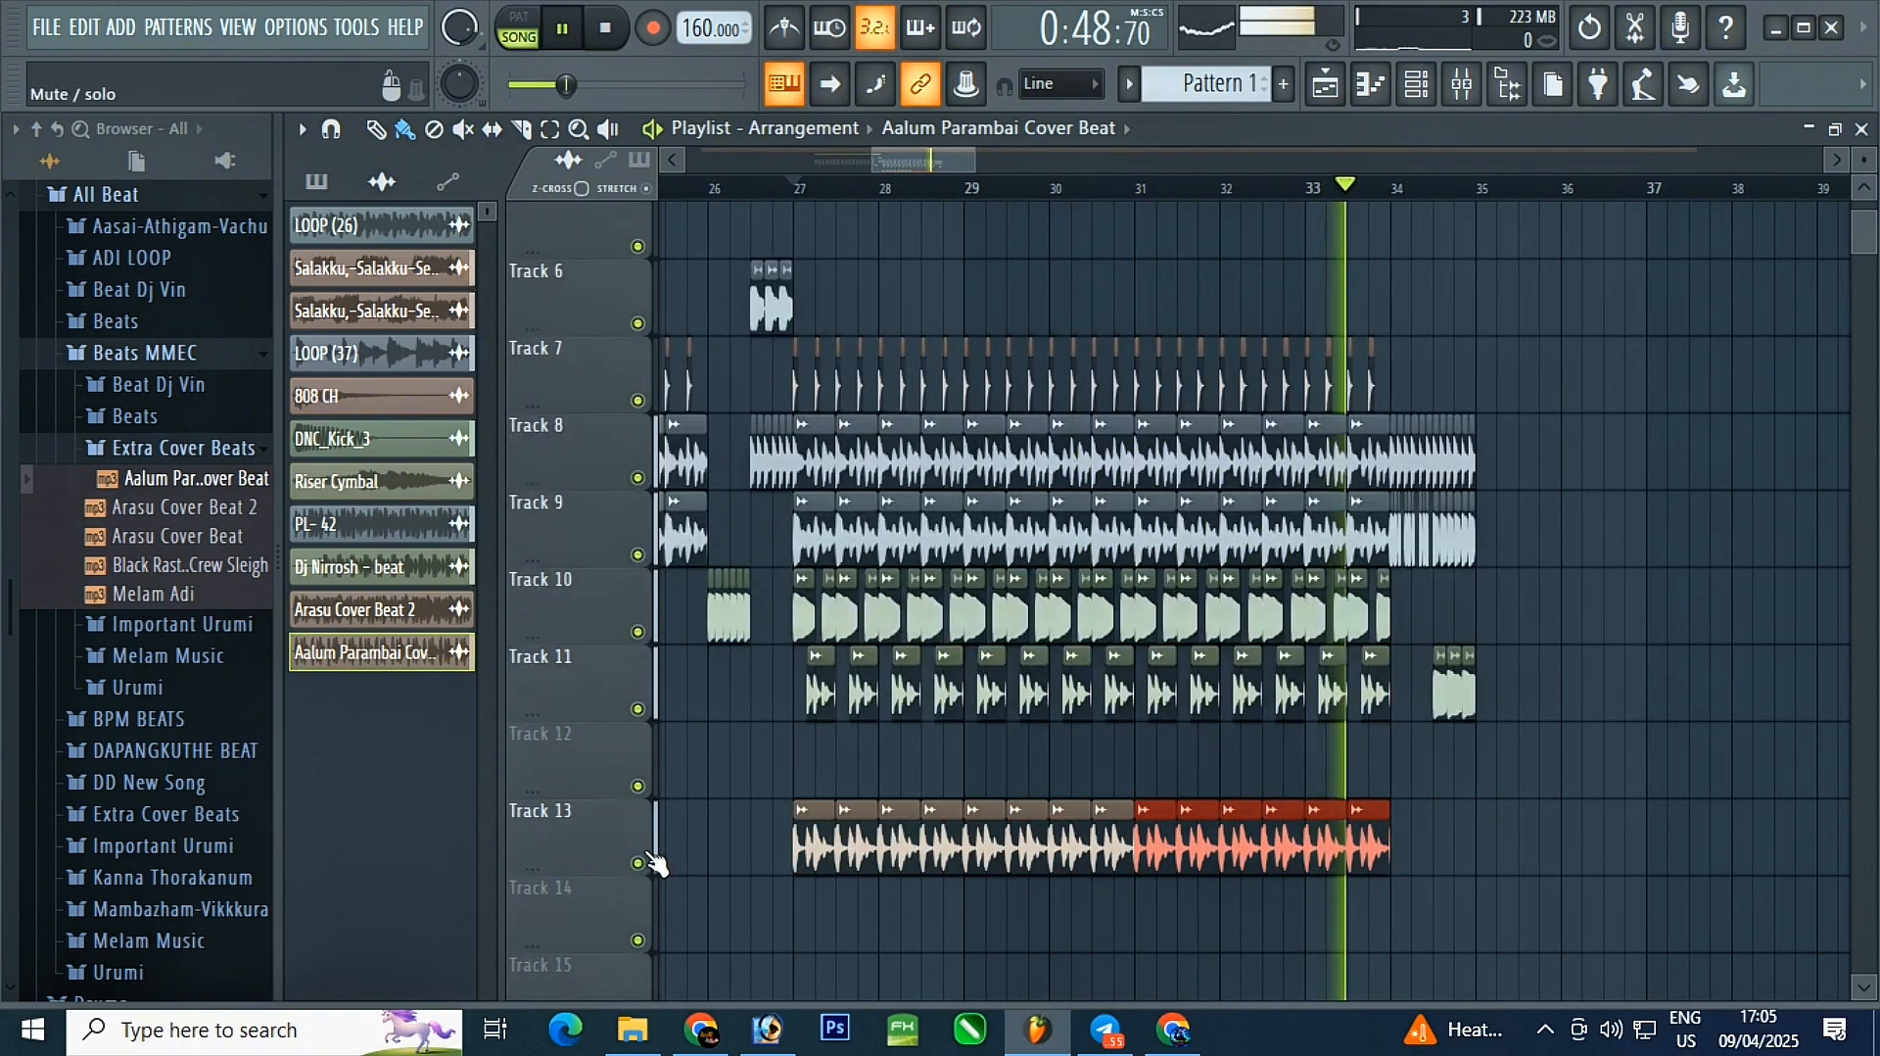
- Set the Aalum Parambai Cover Beat channel volume to 45% during playback and close its settings
key(space)
double_click(816, 846)
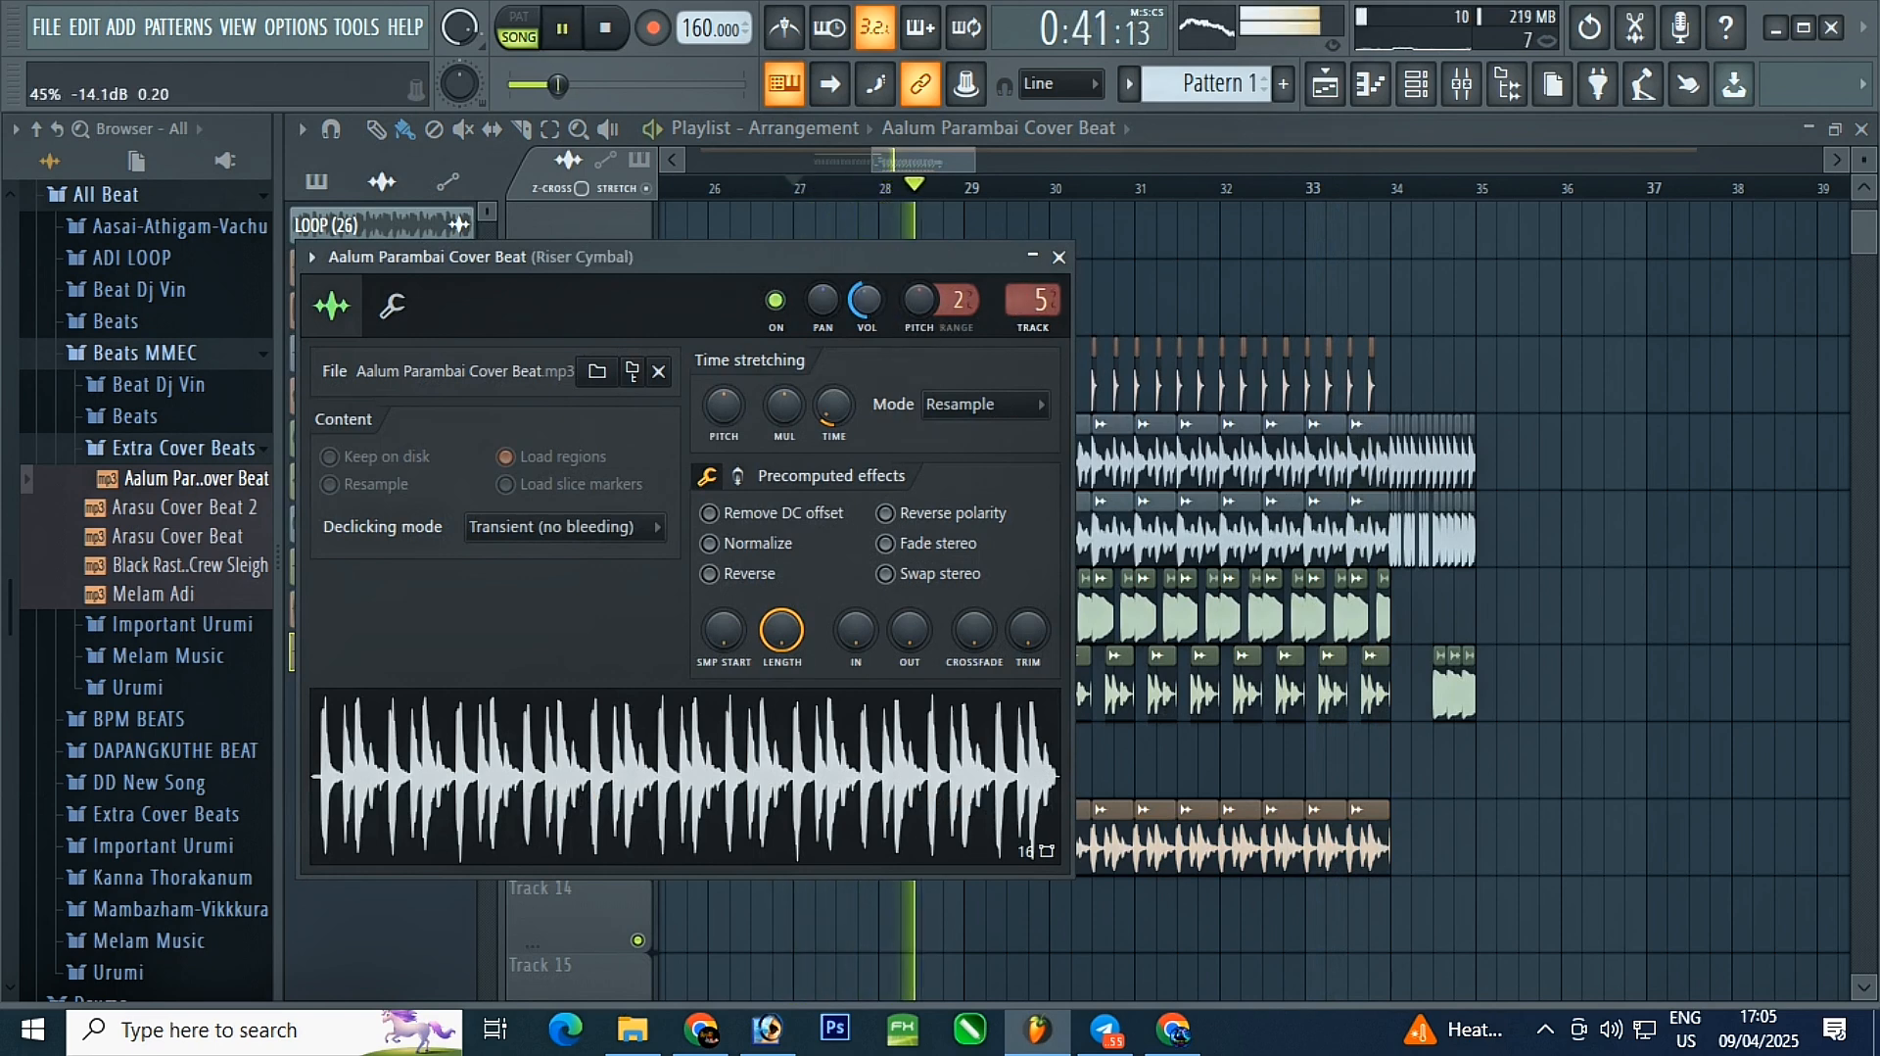
click(1058, 257)
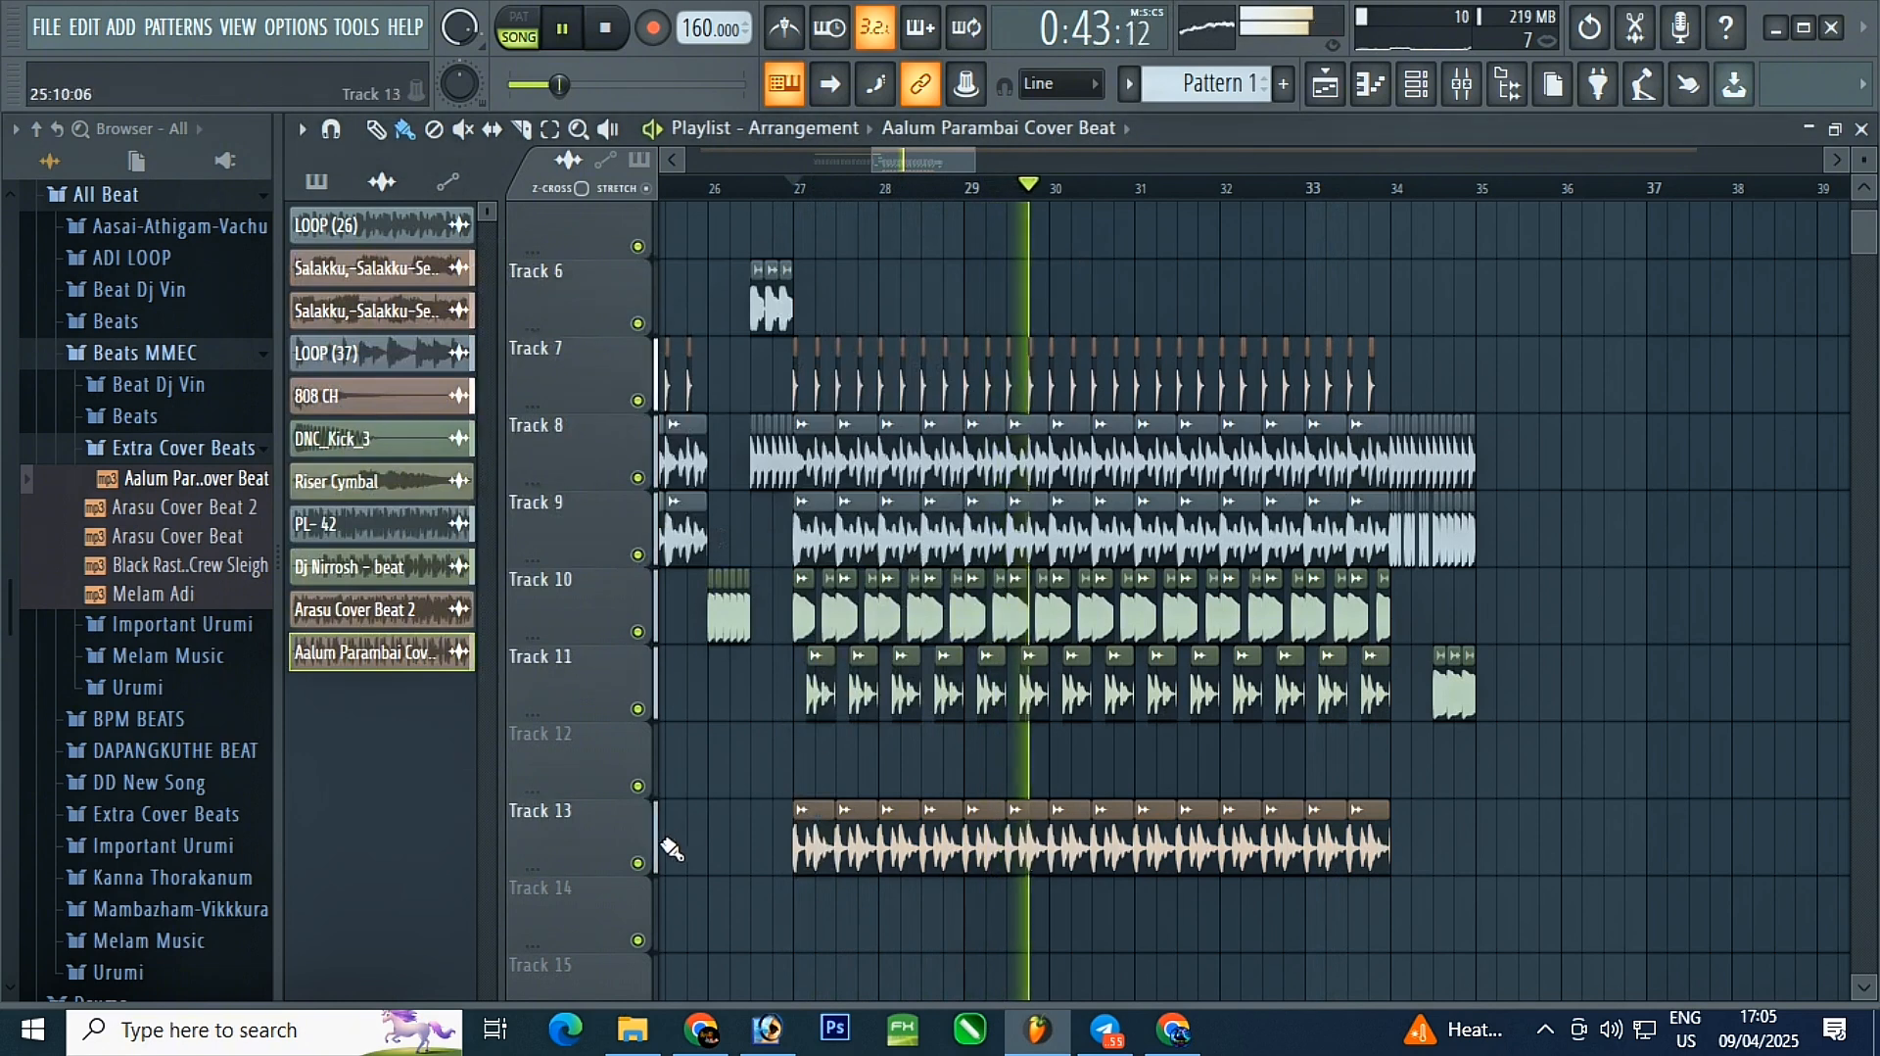
- Compare the mix with and without Track 13, and listen to Track 13 soloed
click(638, 863)
click(640, 862)
right_click(640, 862)
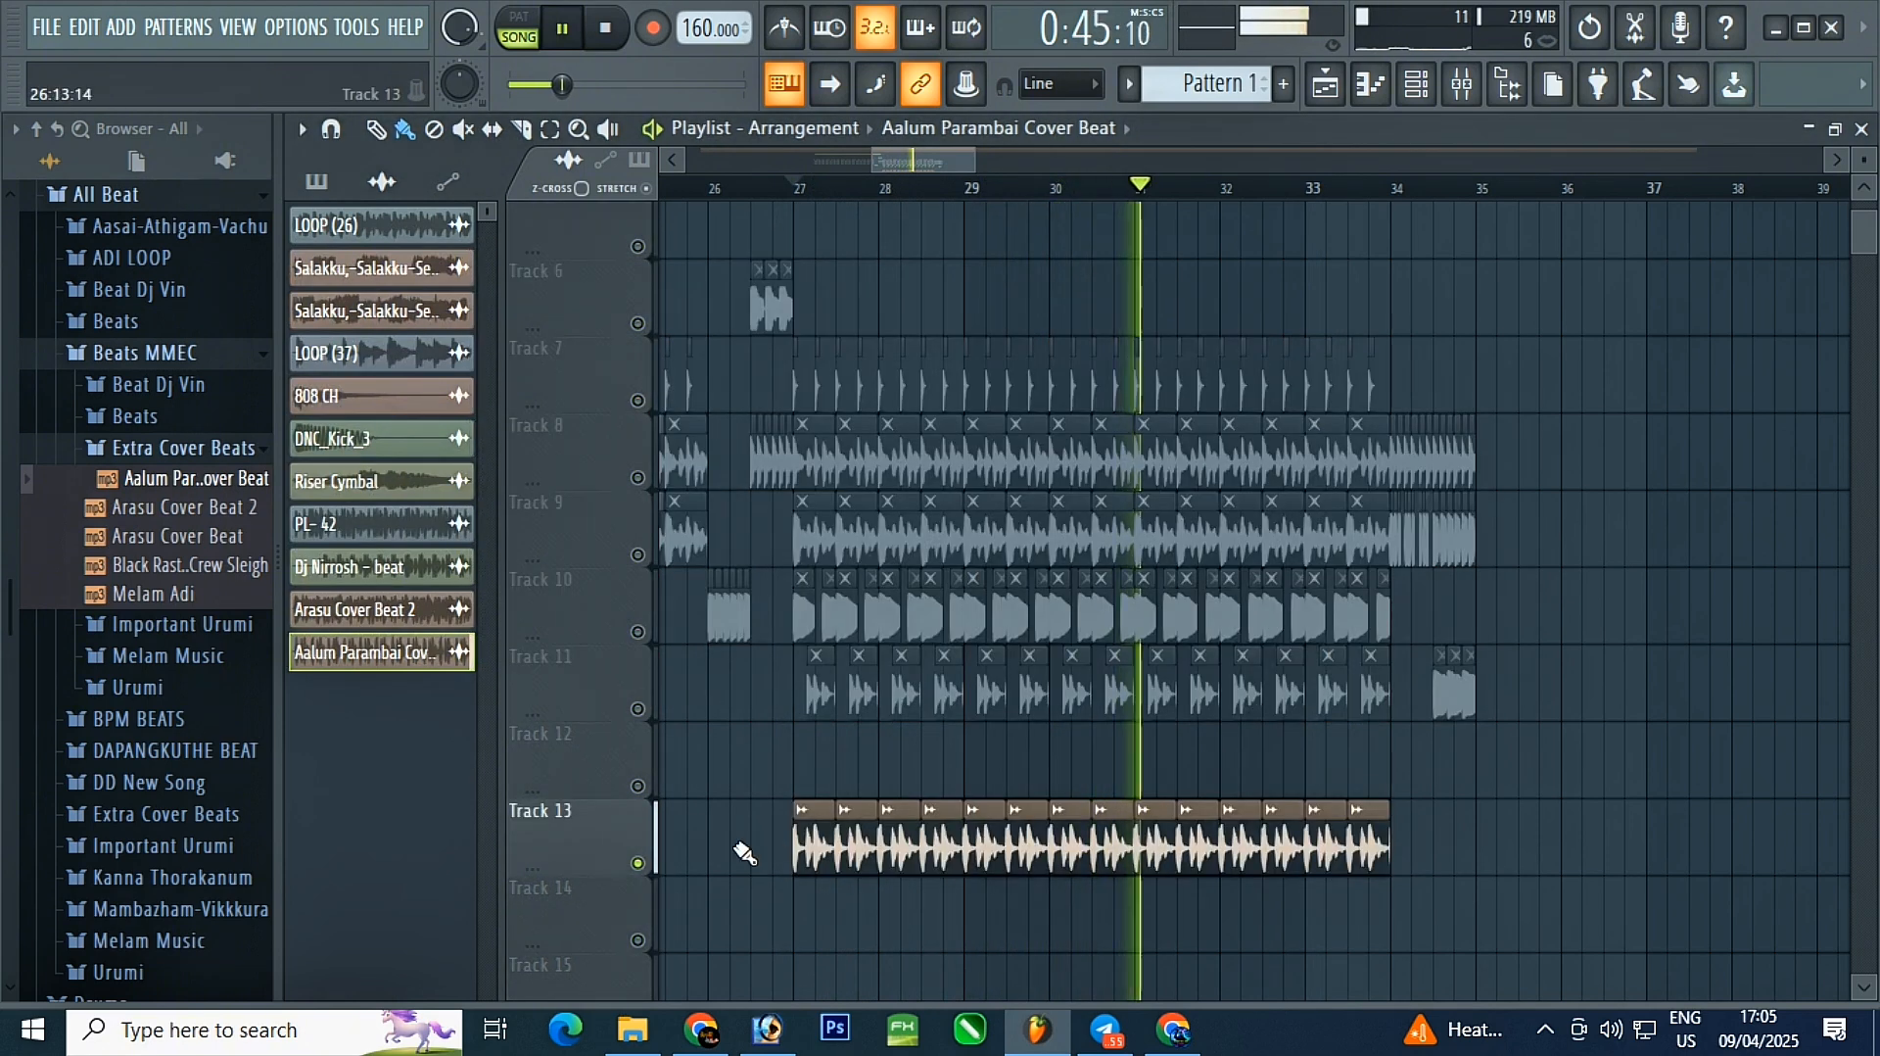
- Move the Aalum Parambai loops from Track 13 up to Track 12 at bar 27 and stop playback
drag(741, 848, 1381, 750)
key(space)
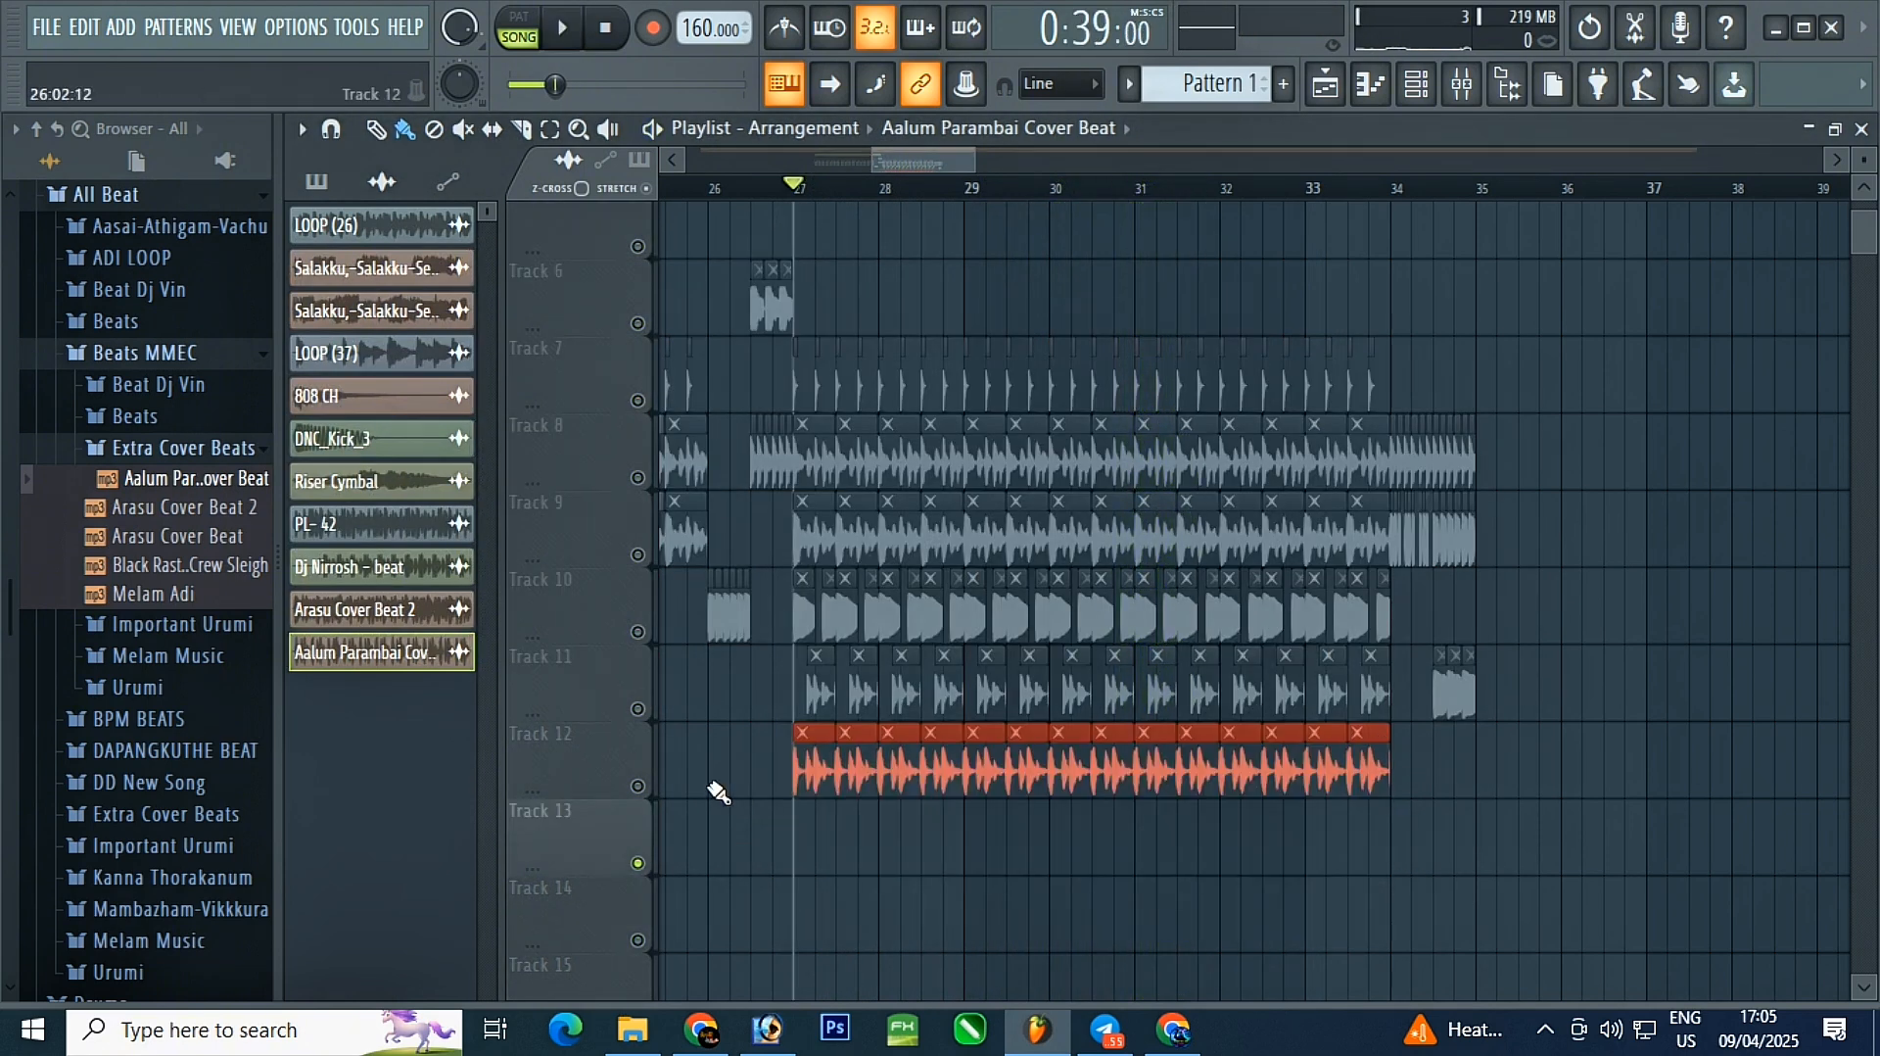
- Route the Aalum Parambai Cover Beat channel to mixer track 6 and make all playlist tracks audible again
double_click(821, 771)
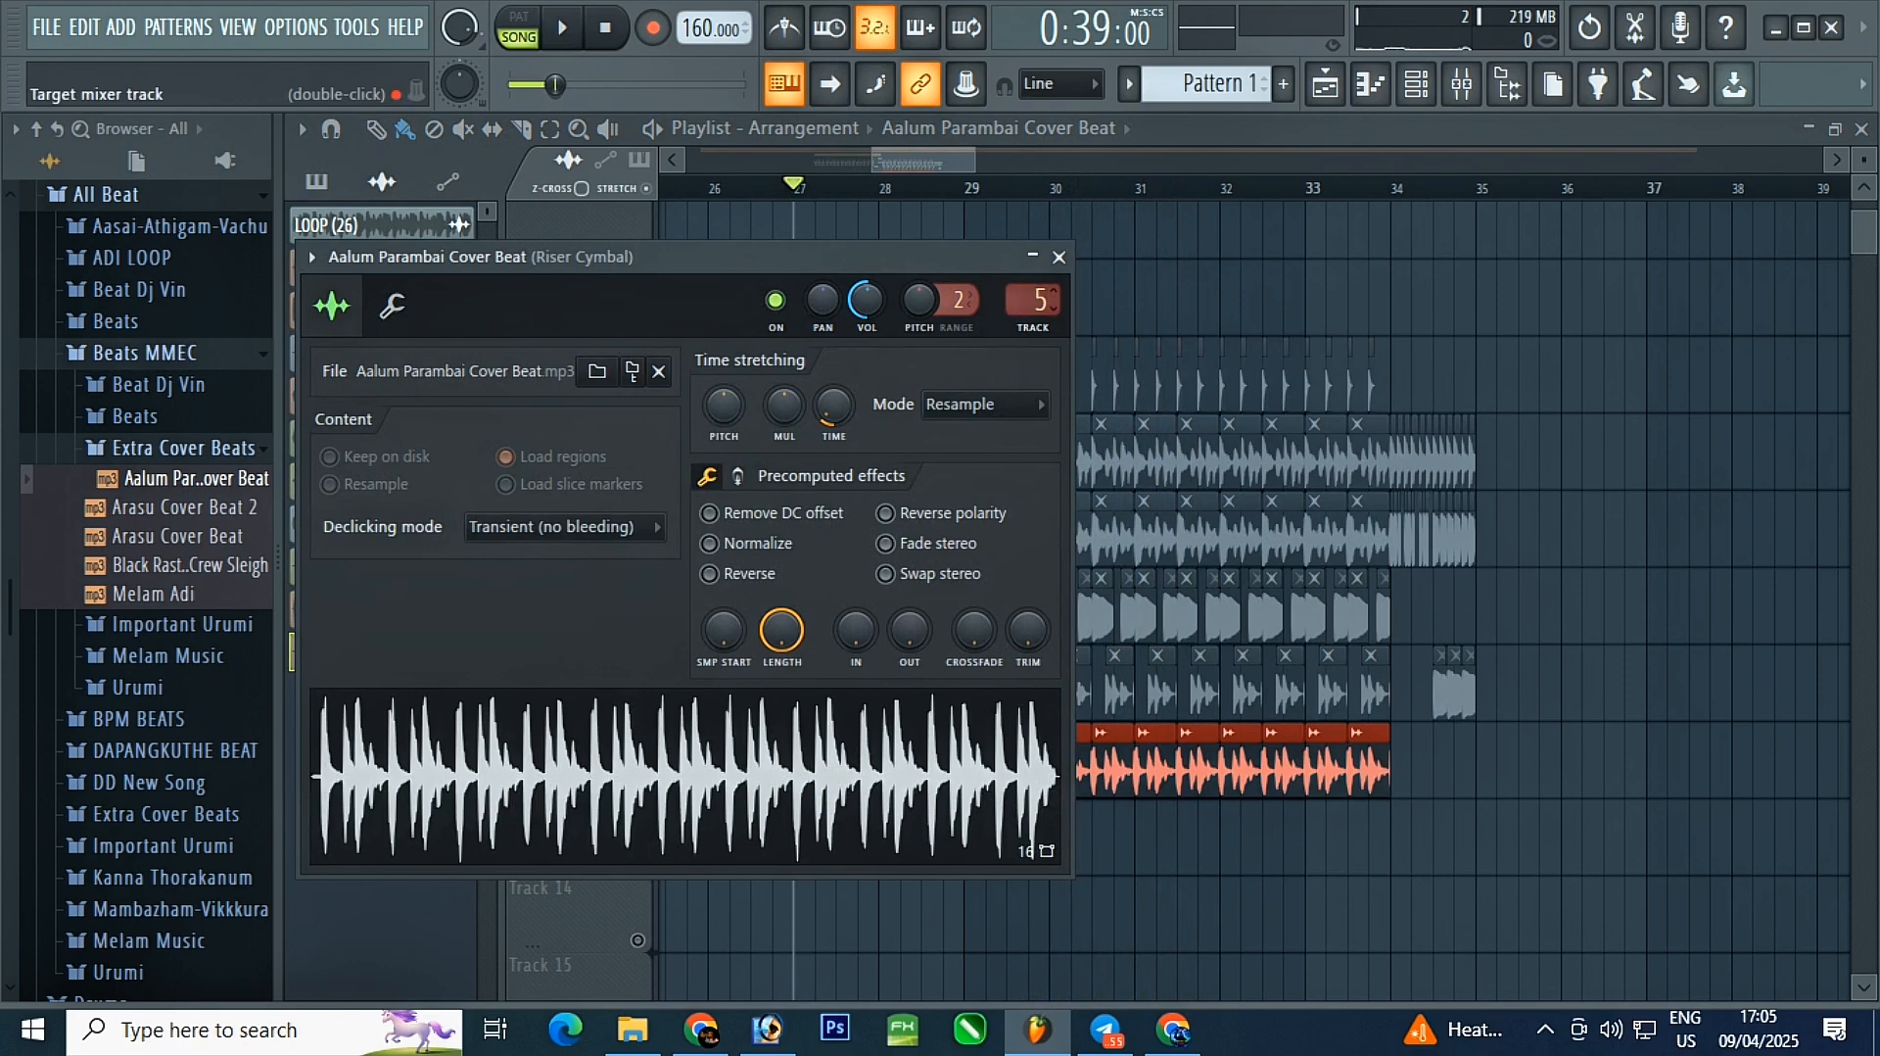
click(1057, 258)
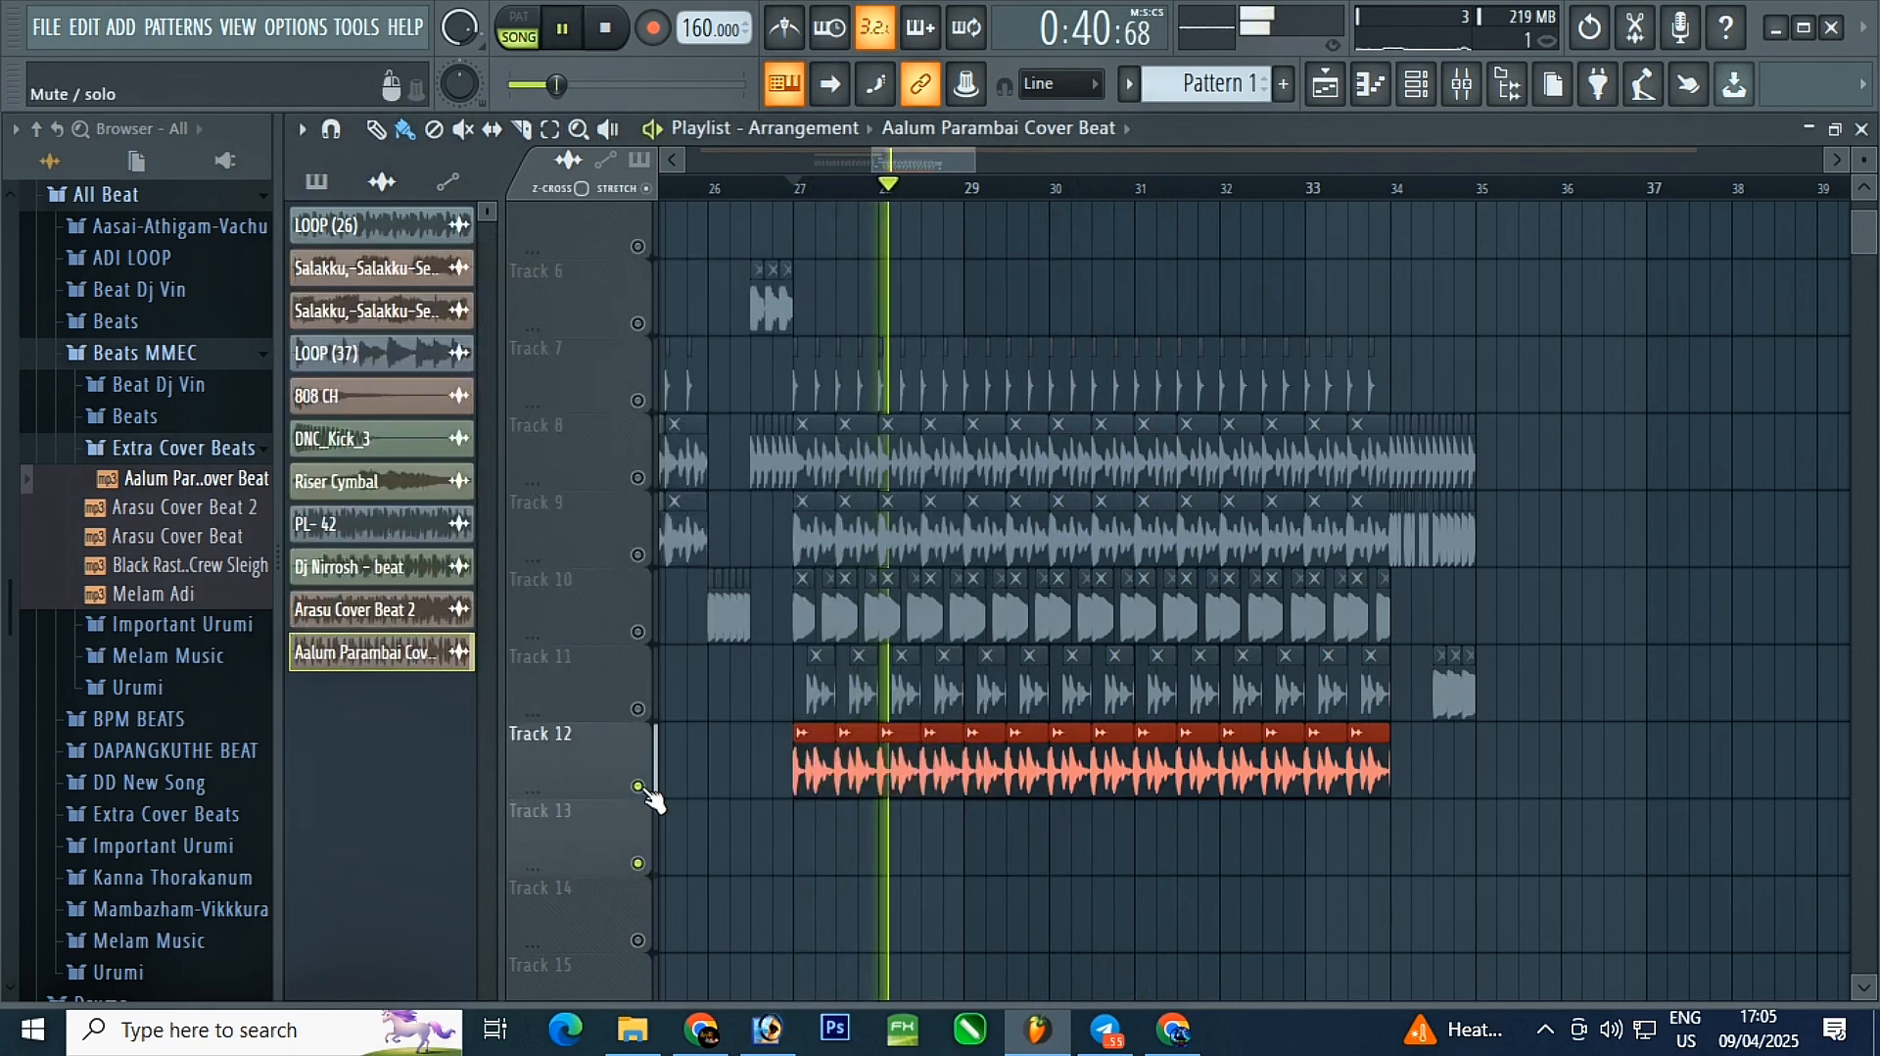
right_click(642, 786)
double_click(840, 786)
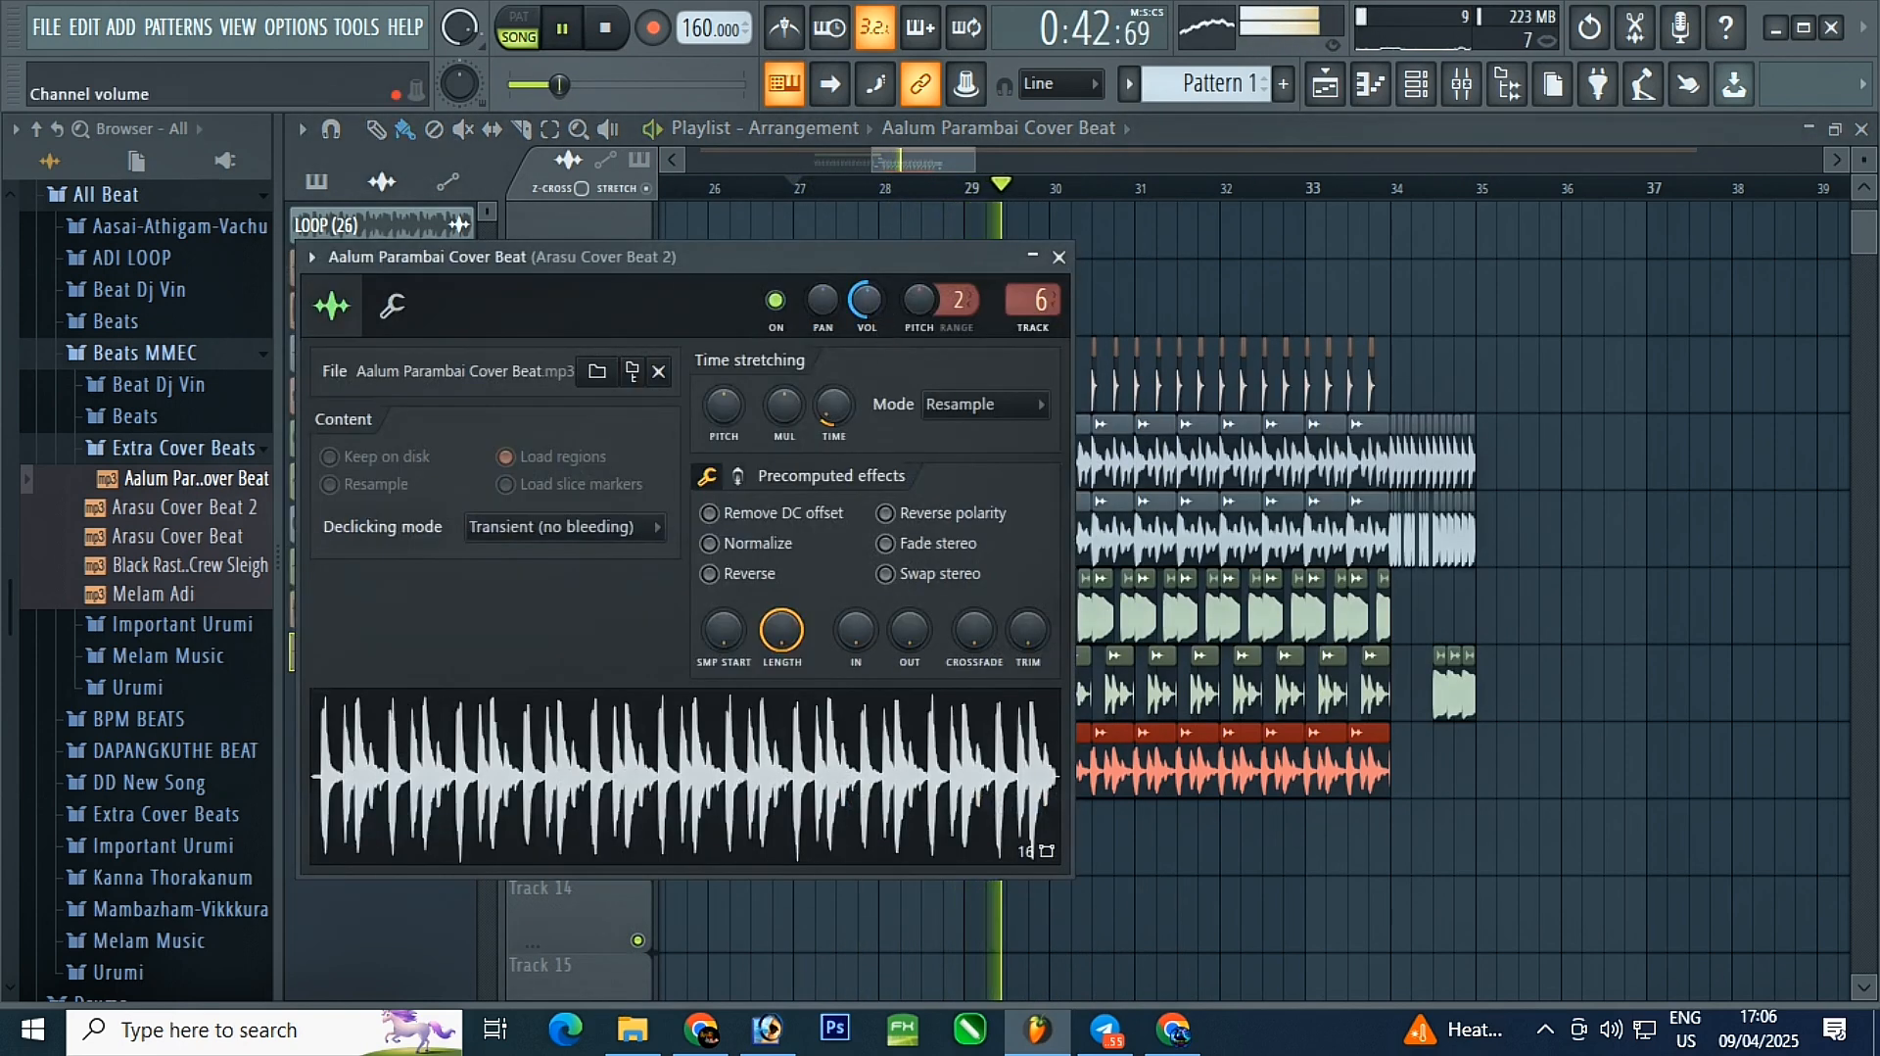
click(1057, 258)
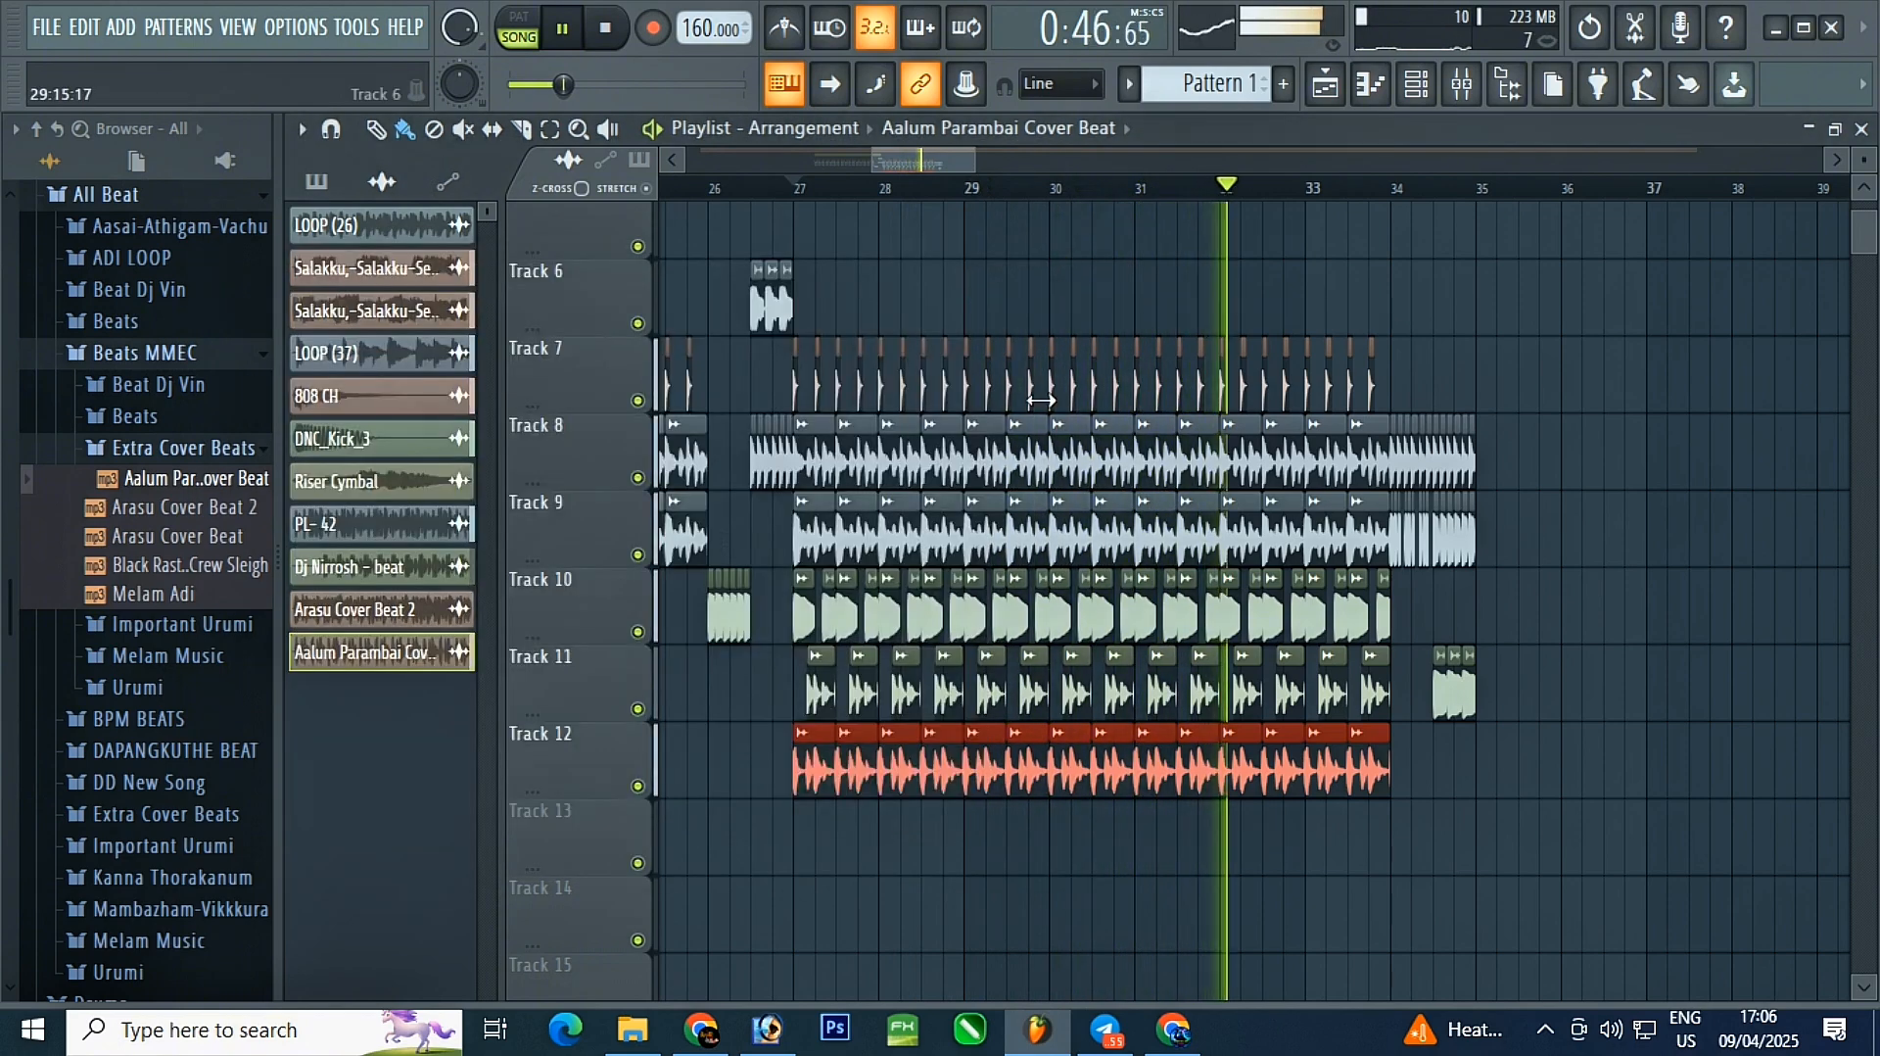
- Place a half-bar Aalum Parambai Cover Beat clip on Track 12 in the second half of bar 34
scroll(1486, 809, up, 5)
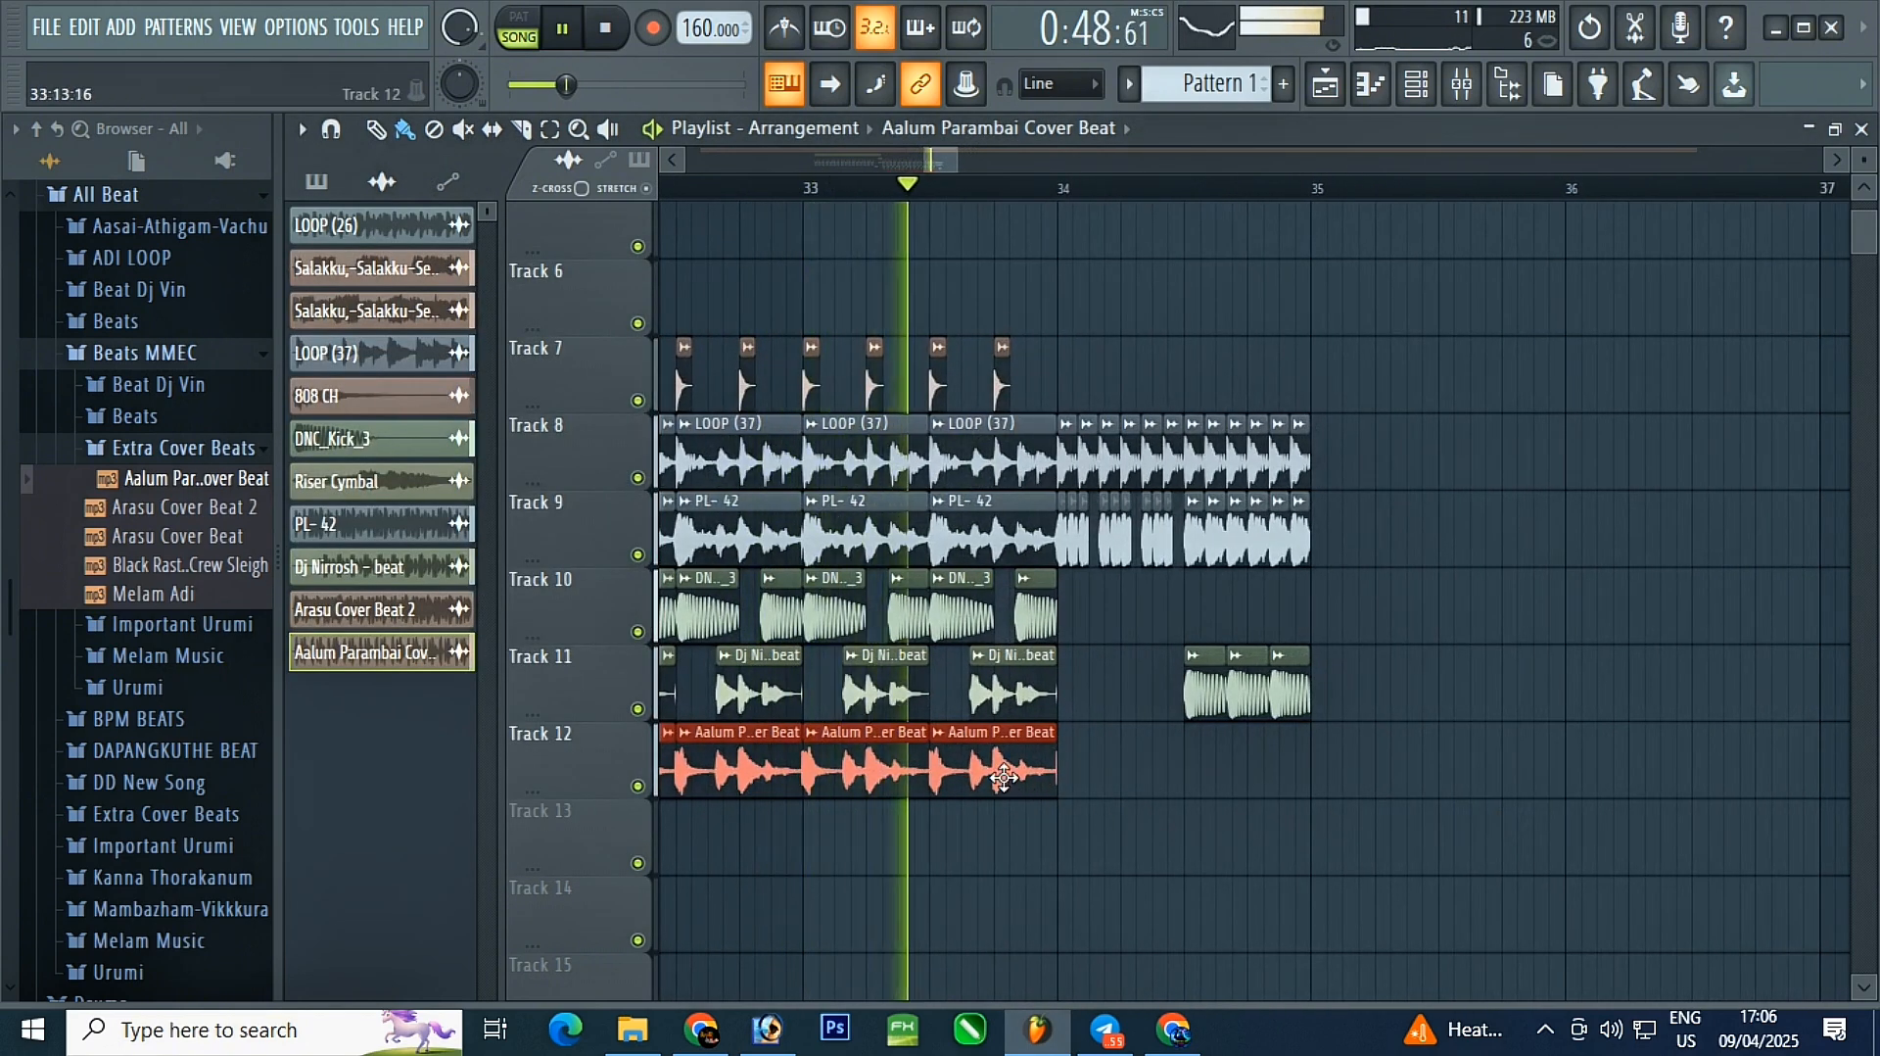
drag(995, 778, 1339, 795)
key(ctrl+z)
click(1175, 790)
right_click(1159, 780)
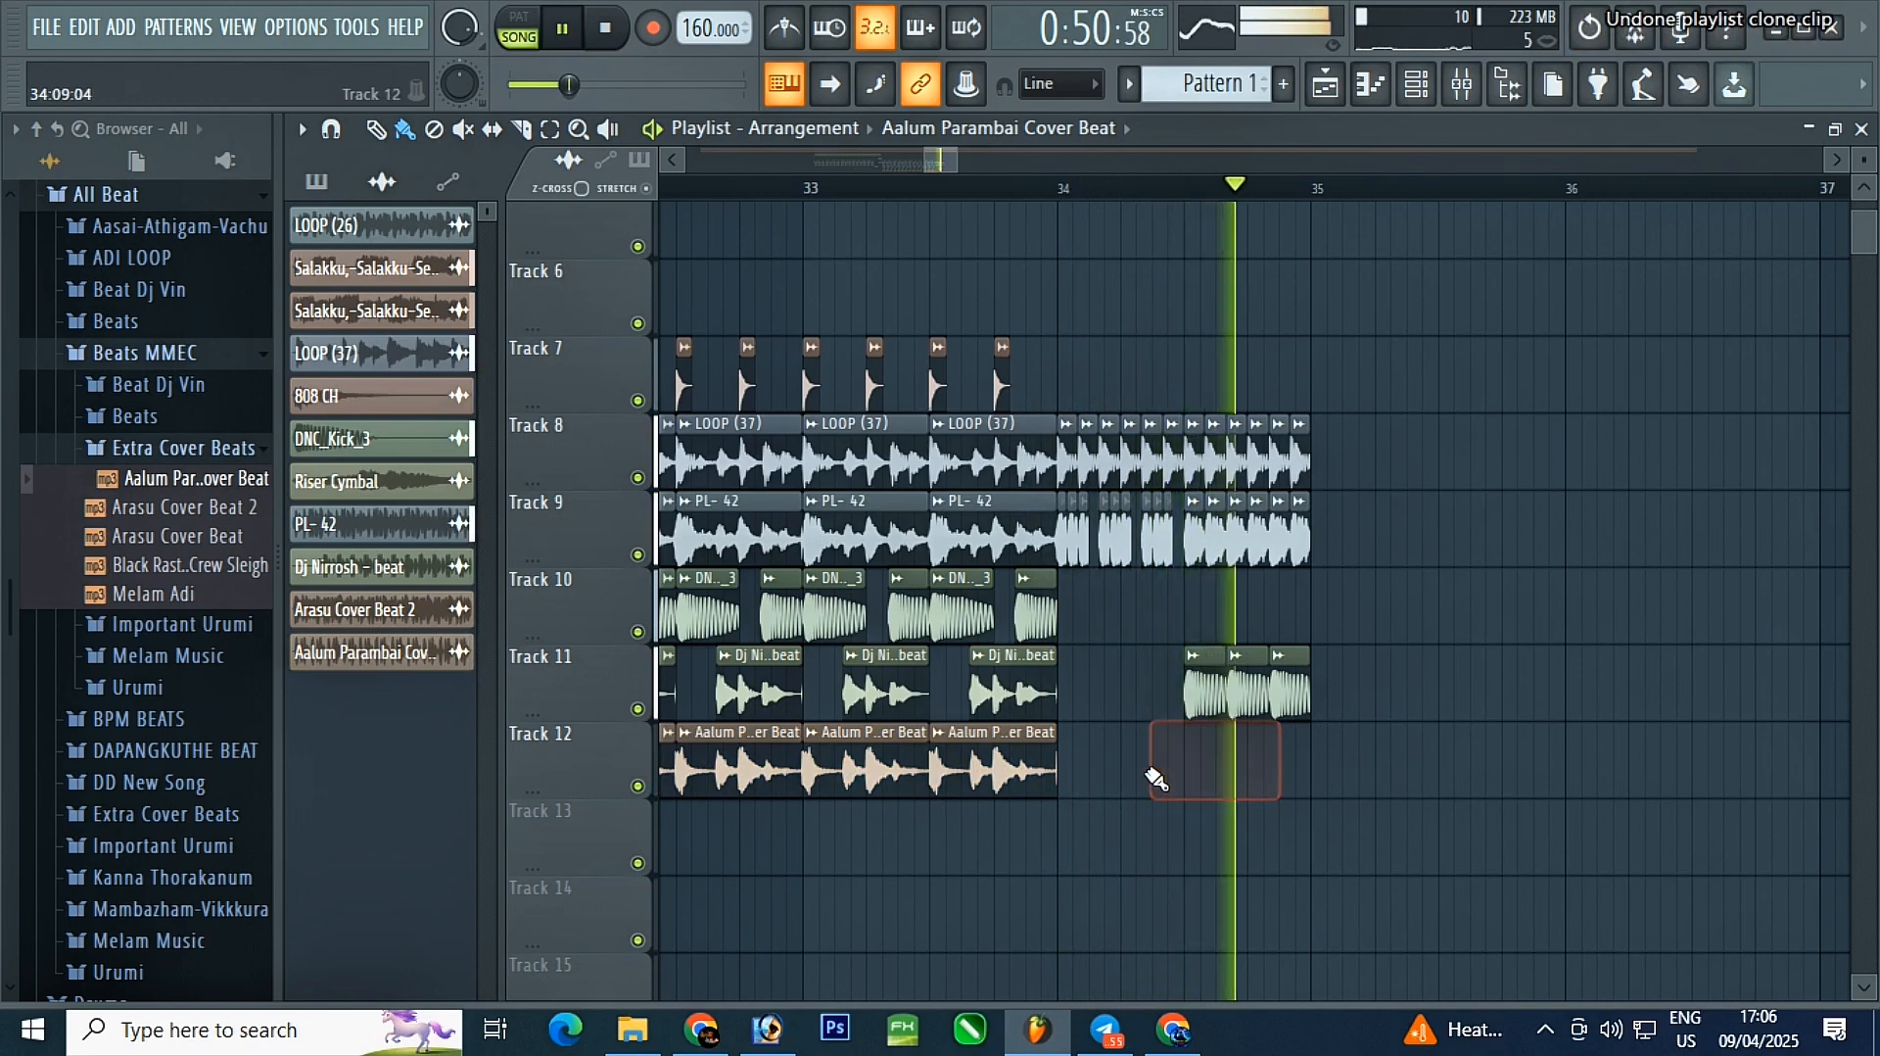
key(space)
scroll(1401, 784, up, 3)
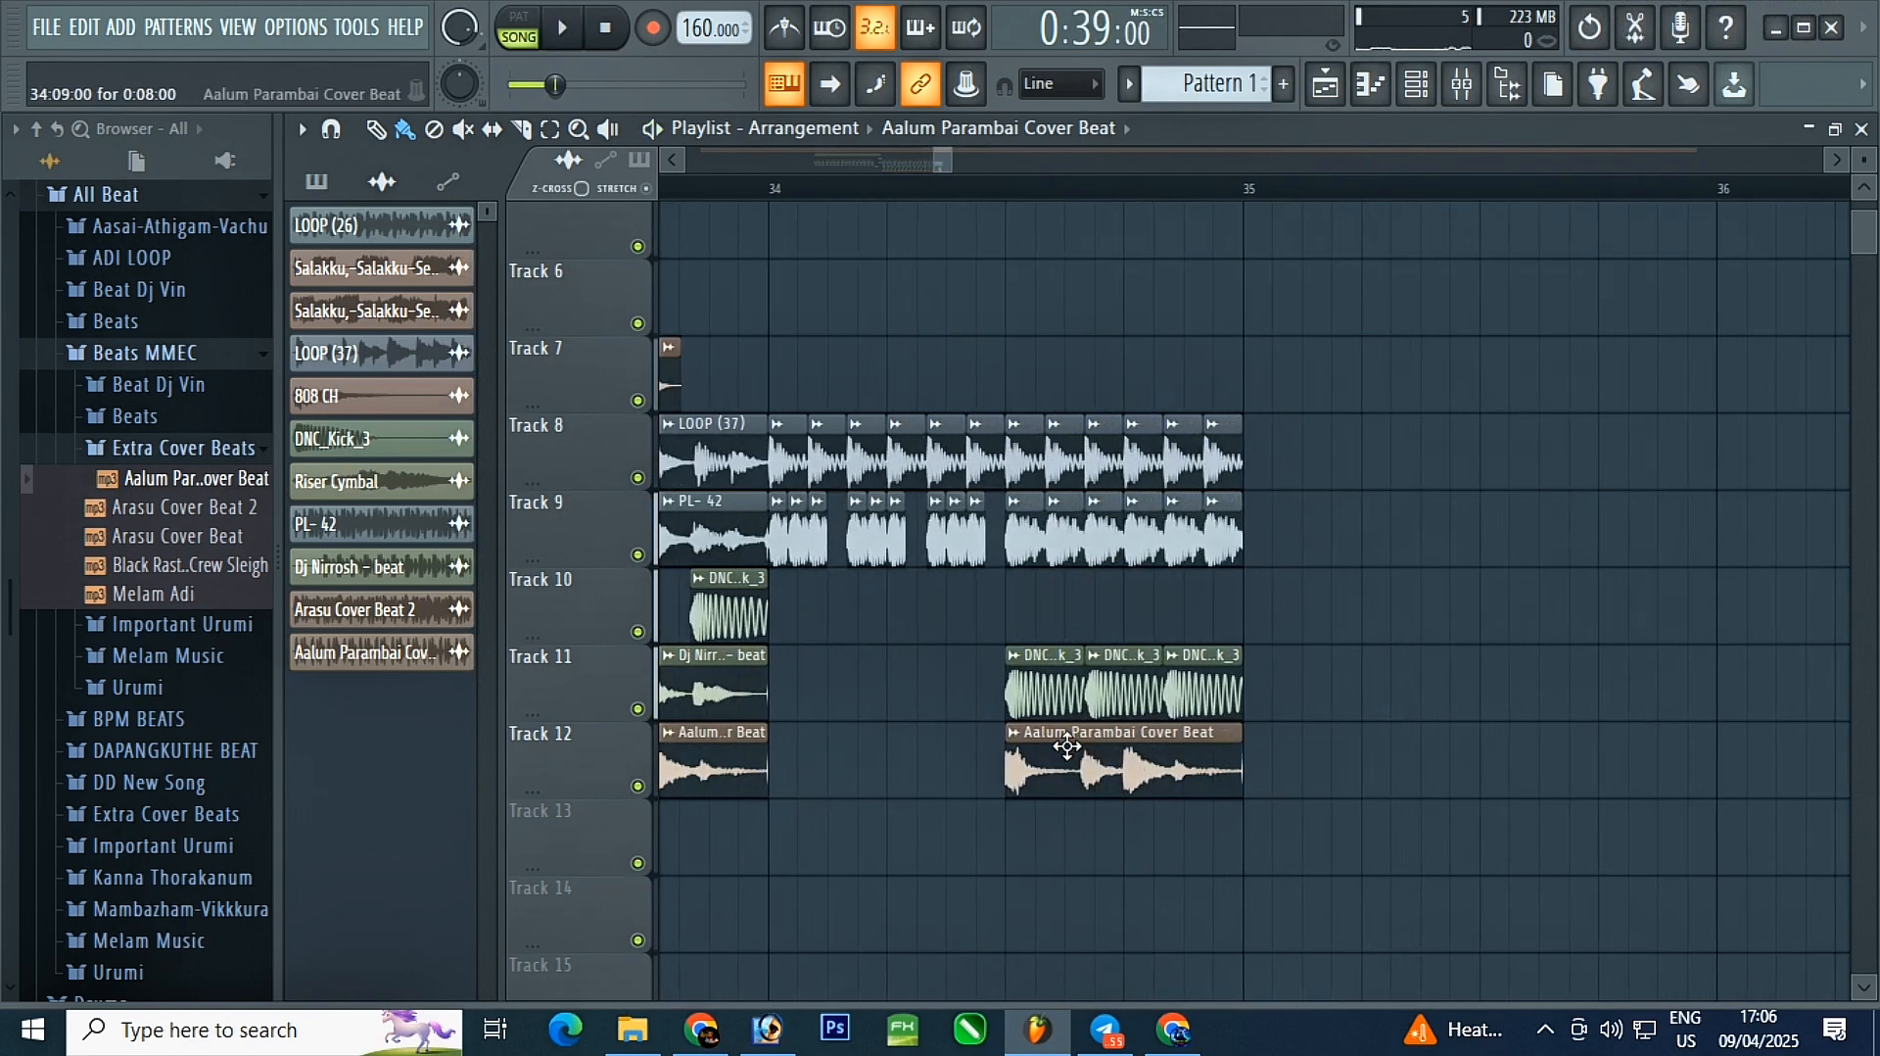
- Chop the Aalum Parambai clip in the second half of bar 34 on Track 12 into three repeating slices
click(1015, 735)
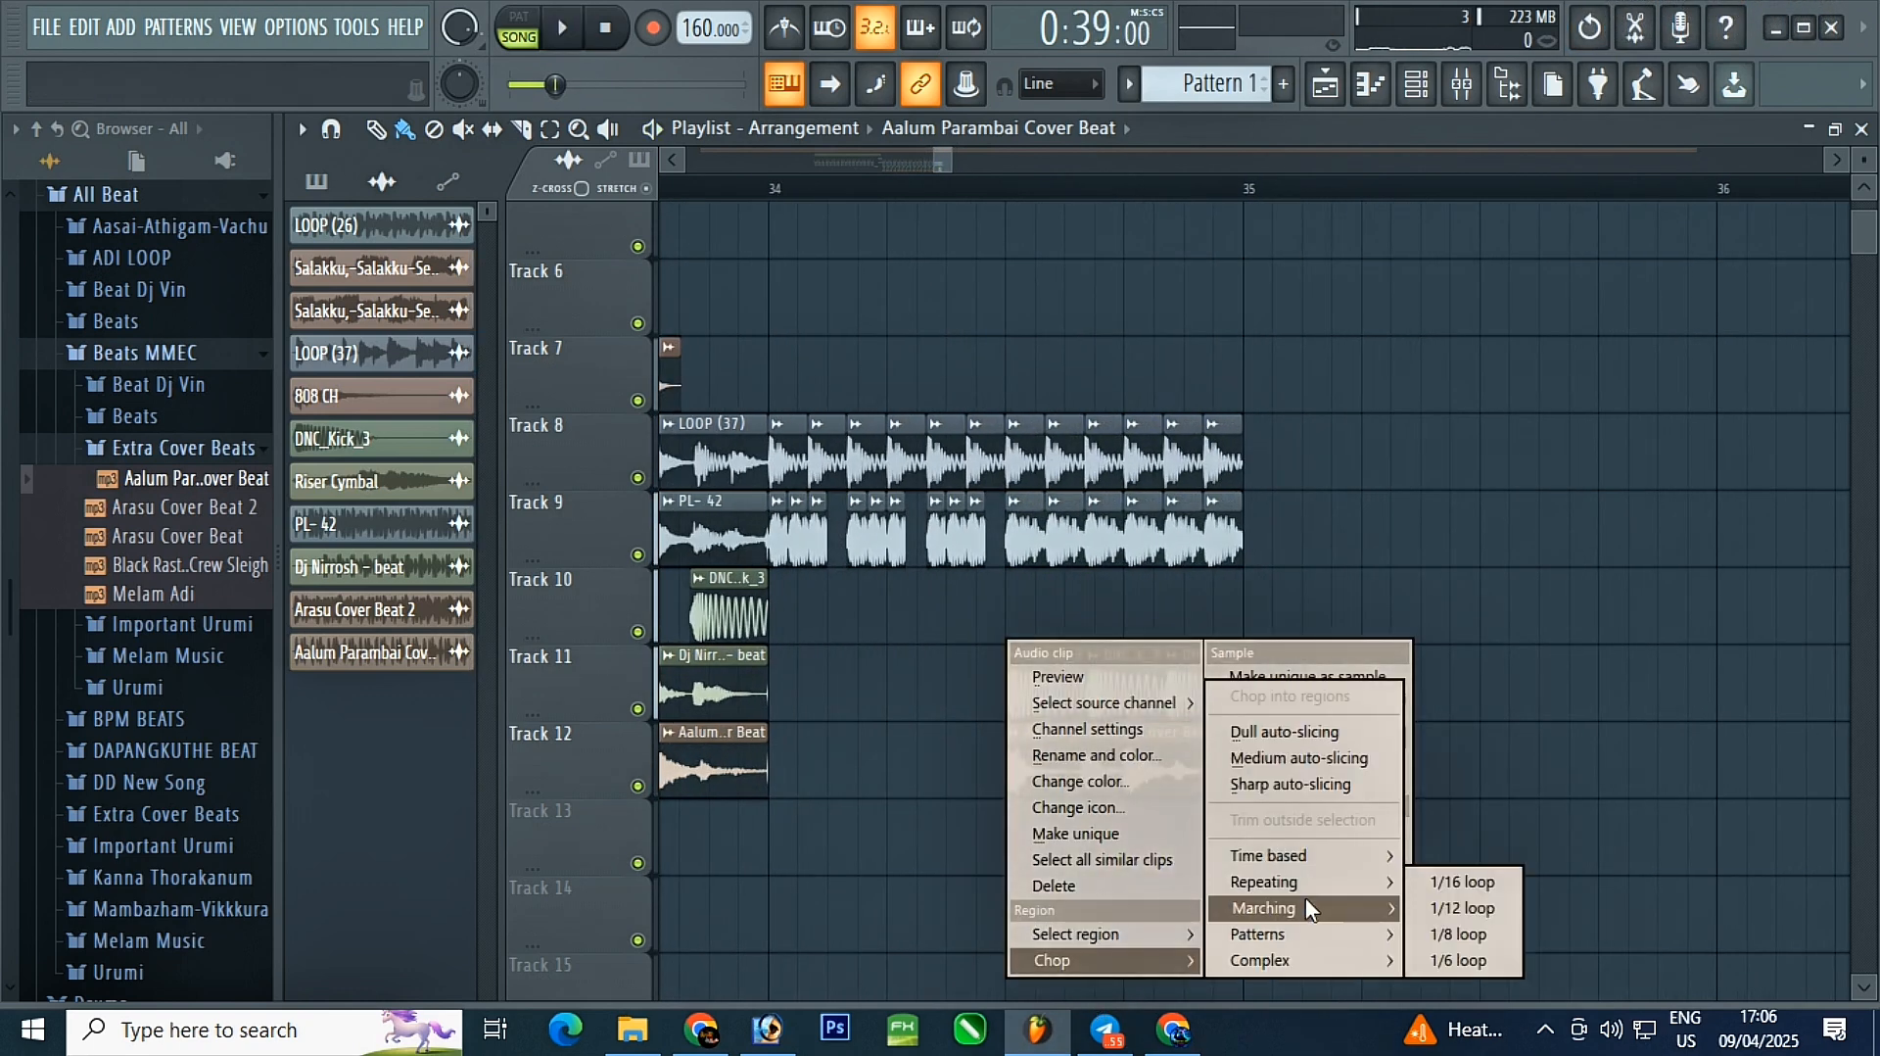
mouse_move(1306, 879)
click(1477, 881)
- Play back bars 32 to 35 to check the ending fill against the vocals and music tracks
key(space)
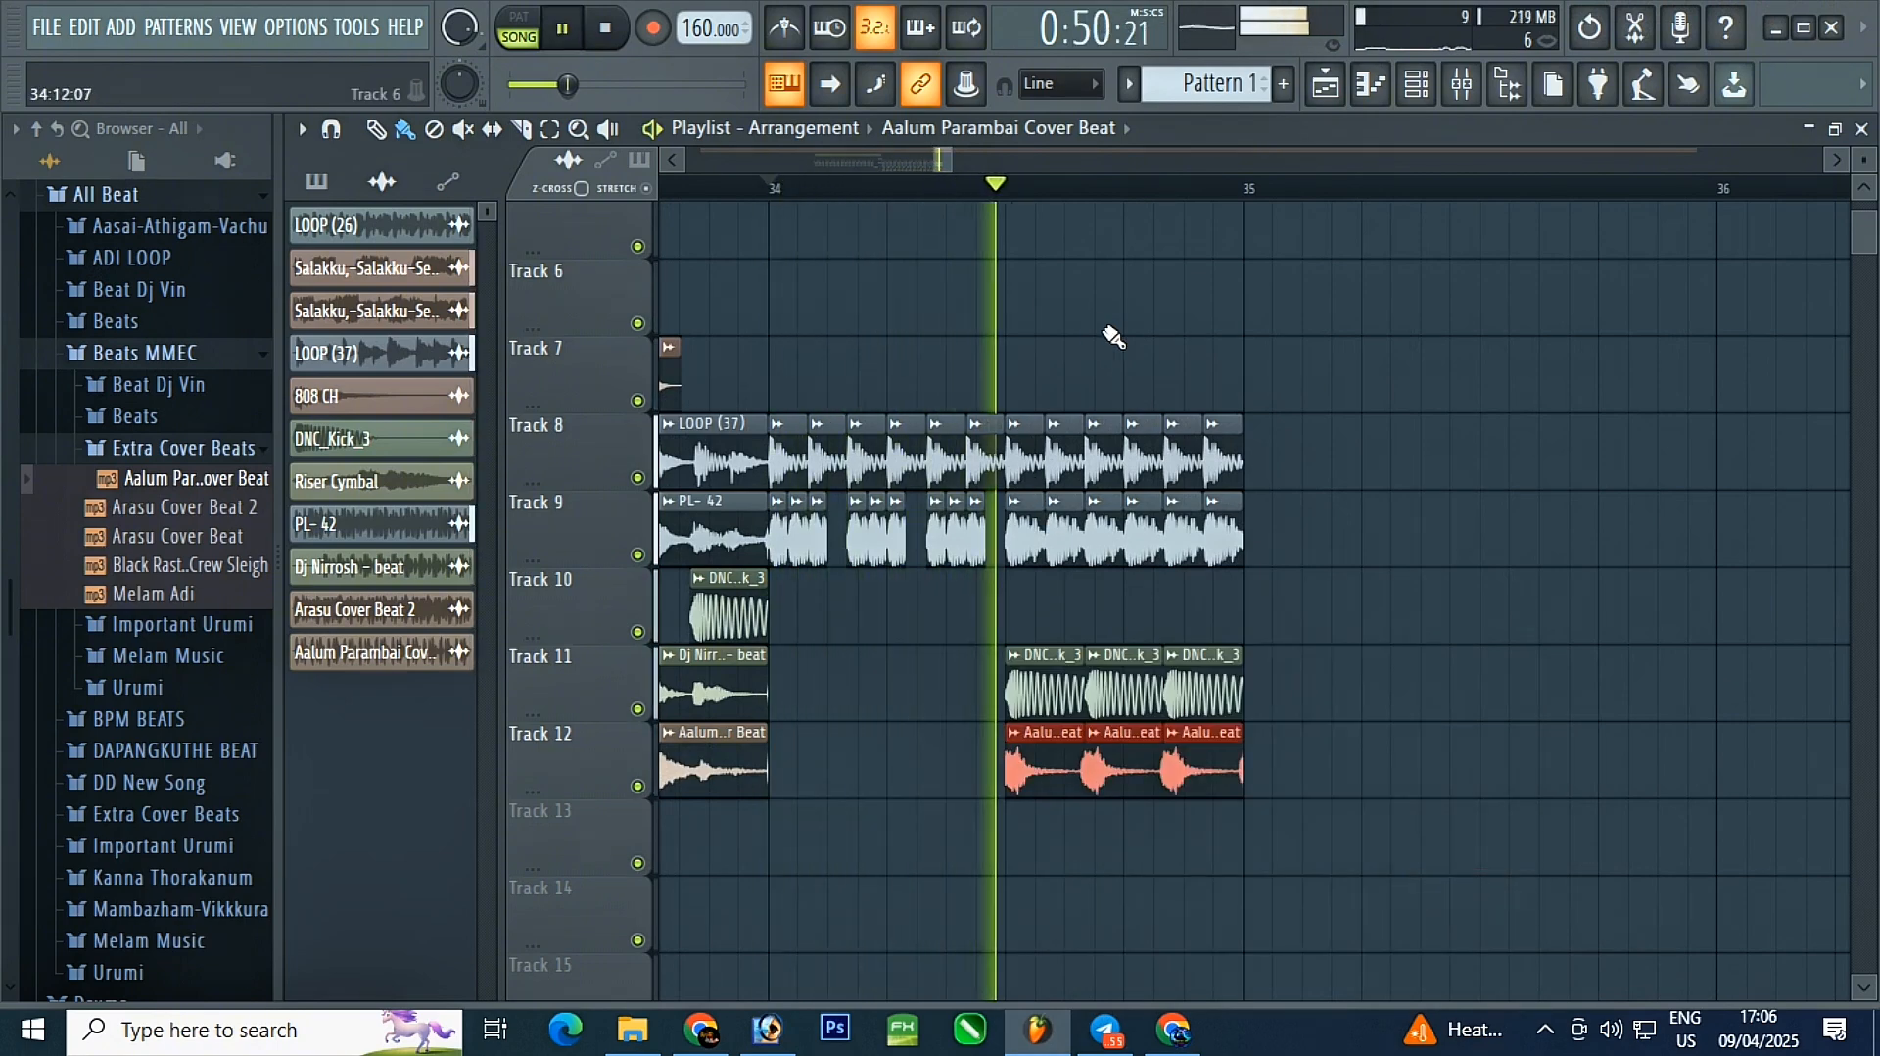
key(space)
scroll(1061, 565, down, 3)
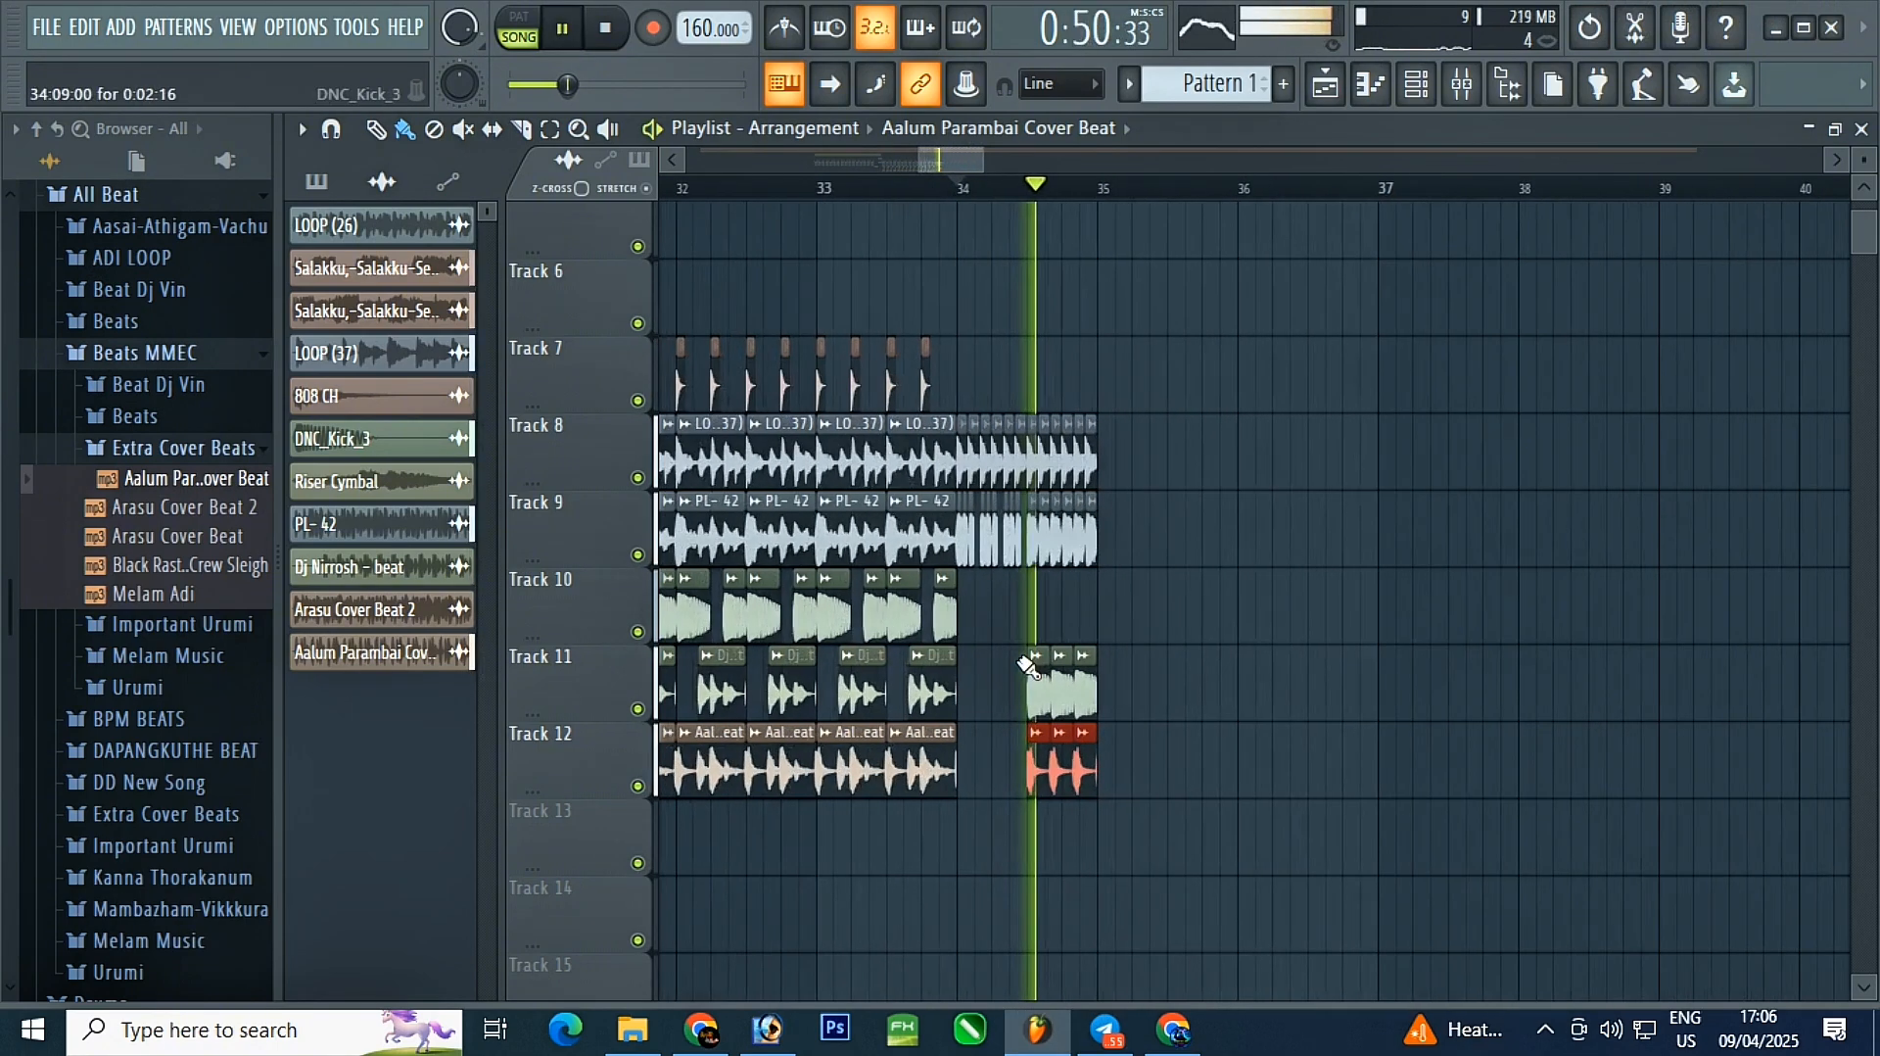
scroll(1024, 578, up, 5)
click(784, 186)
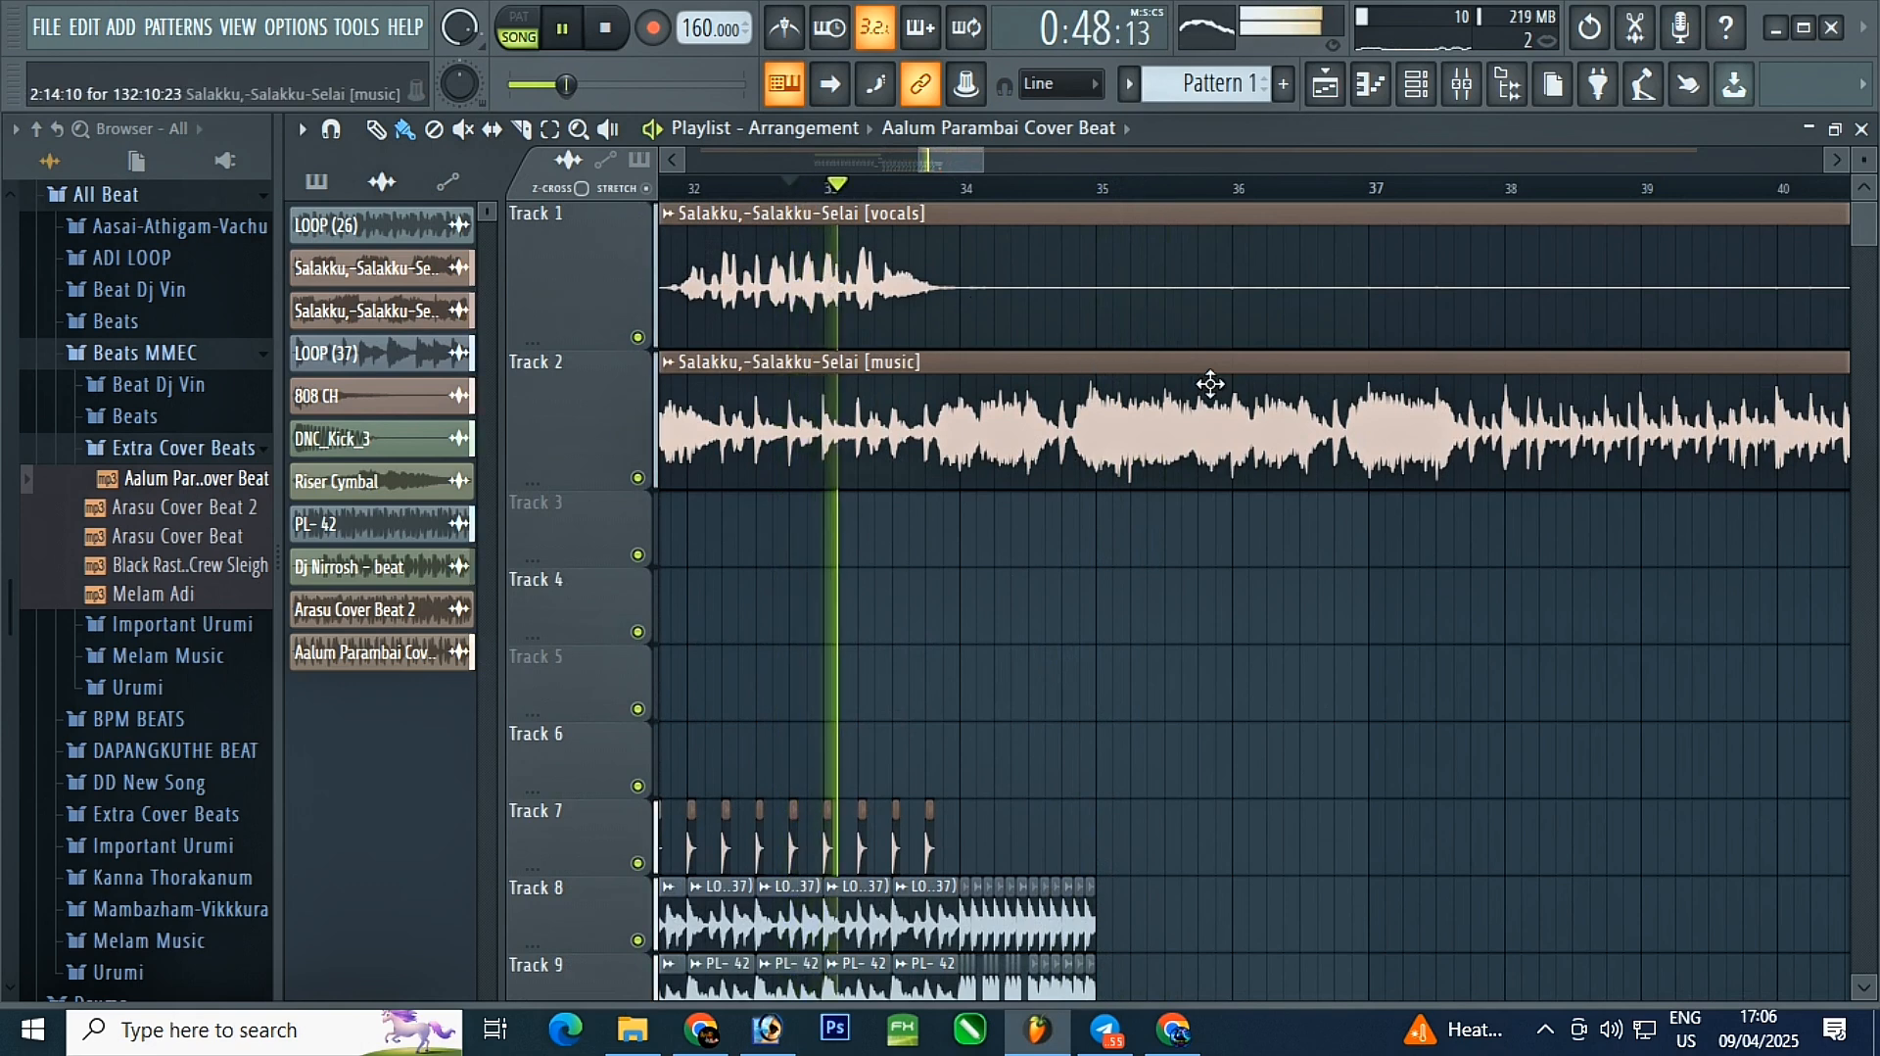
scroll(1210, 387, down, 3)
drag(948, 157, 938, 157)
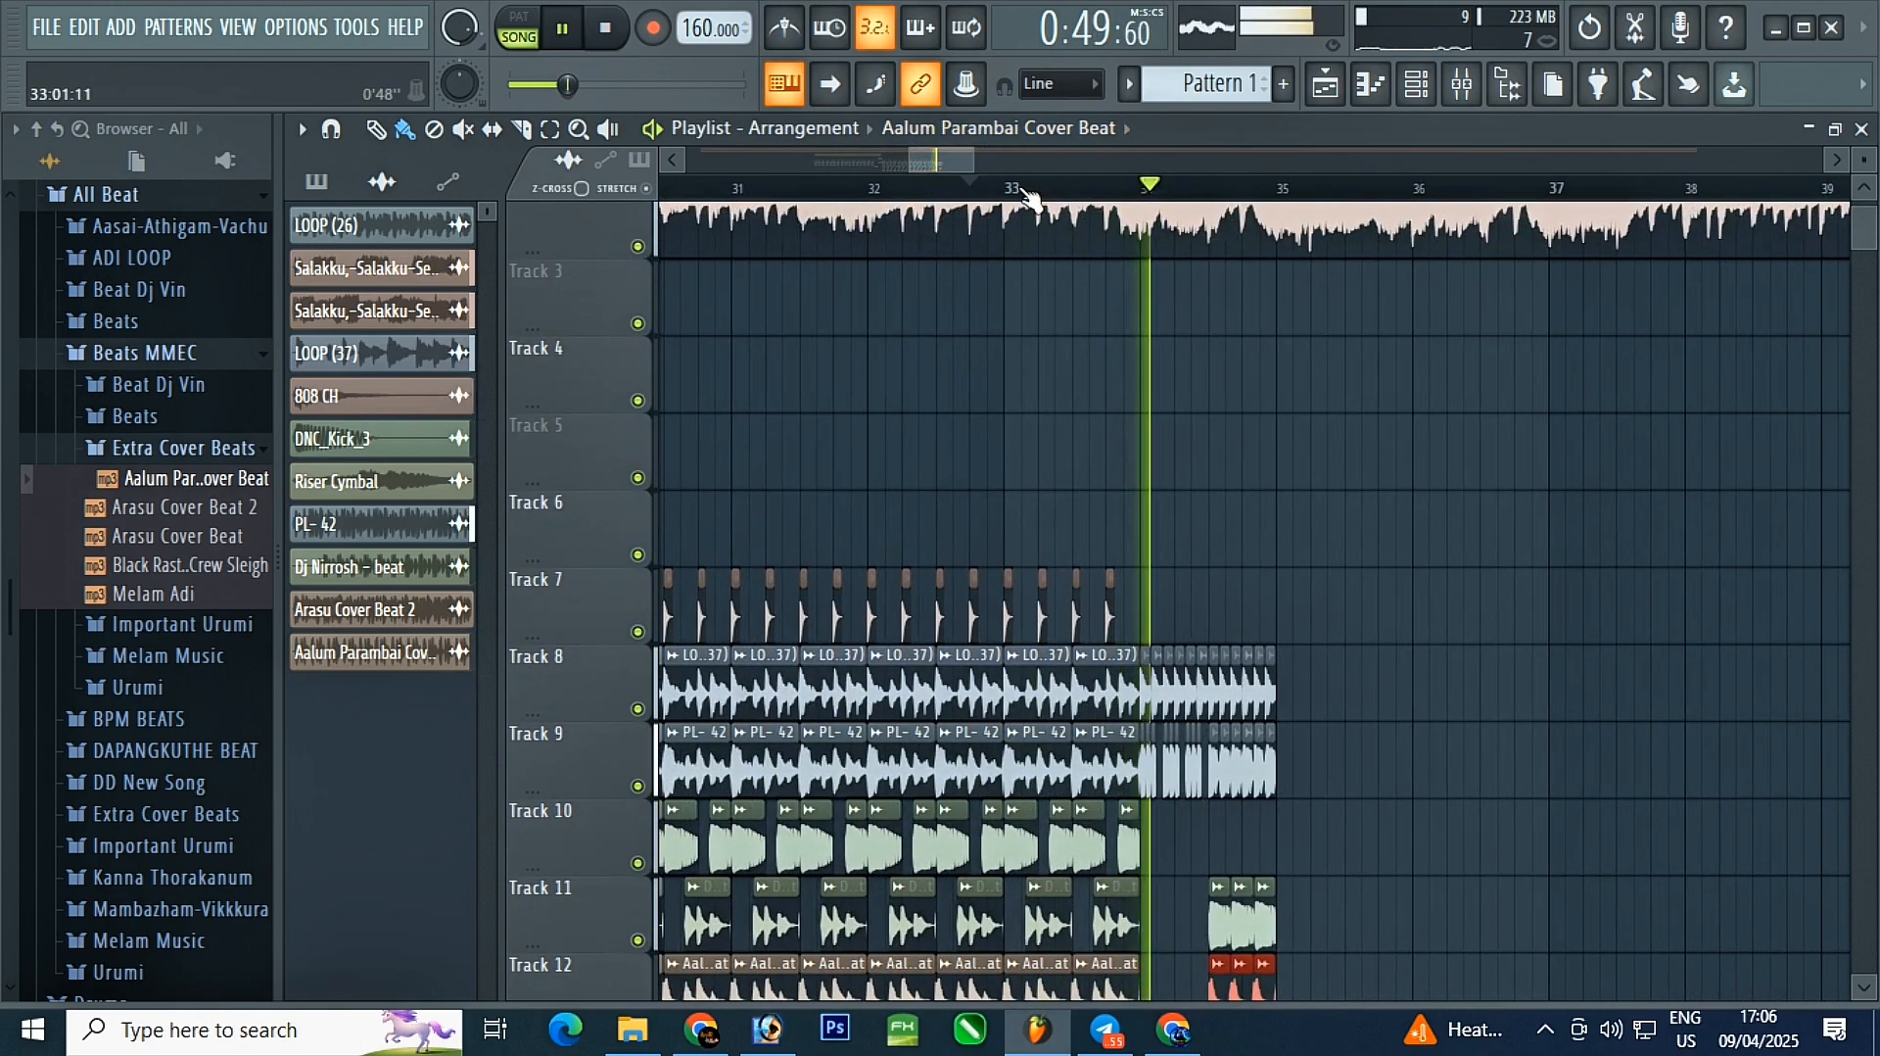
click(874, 189)
scroll(999, 235, down, 3)
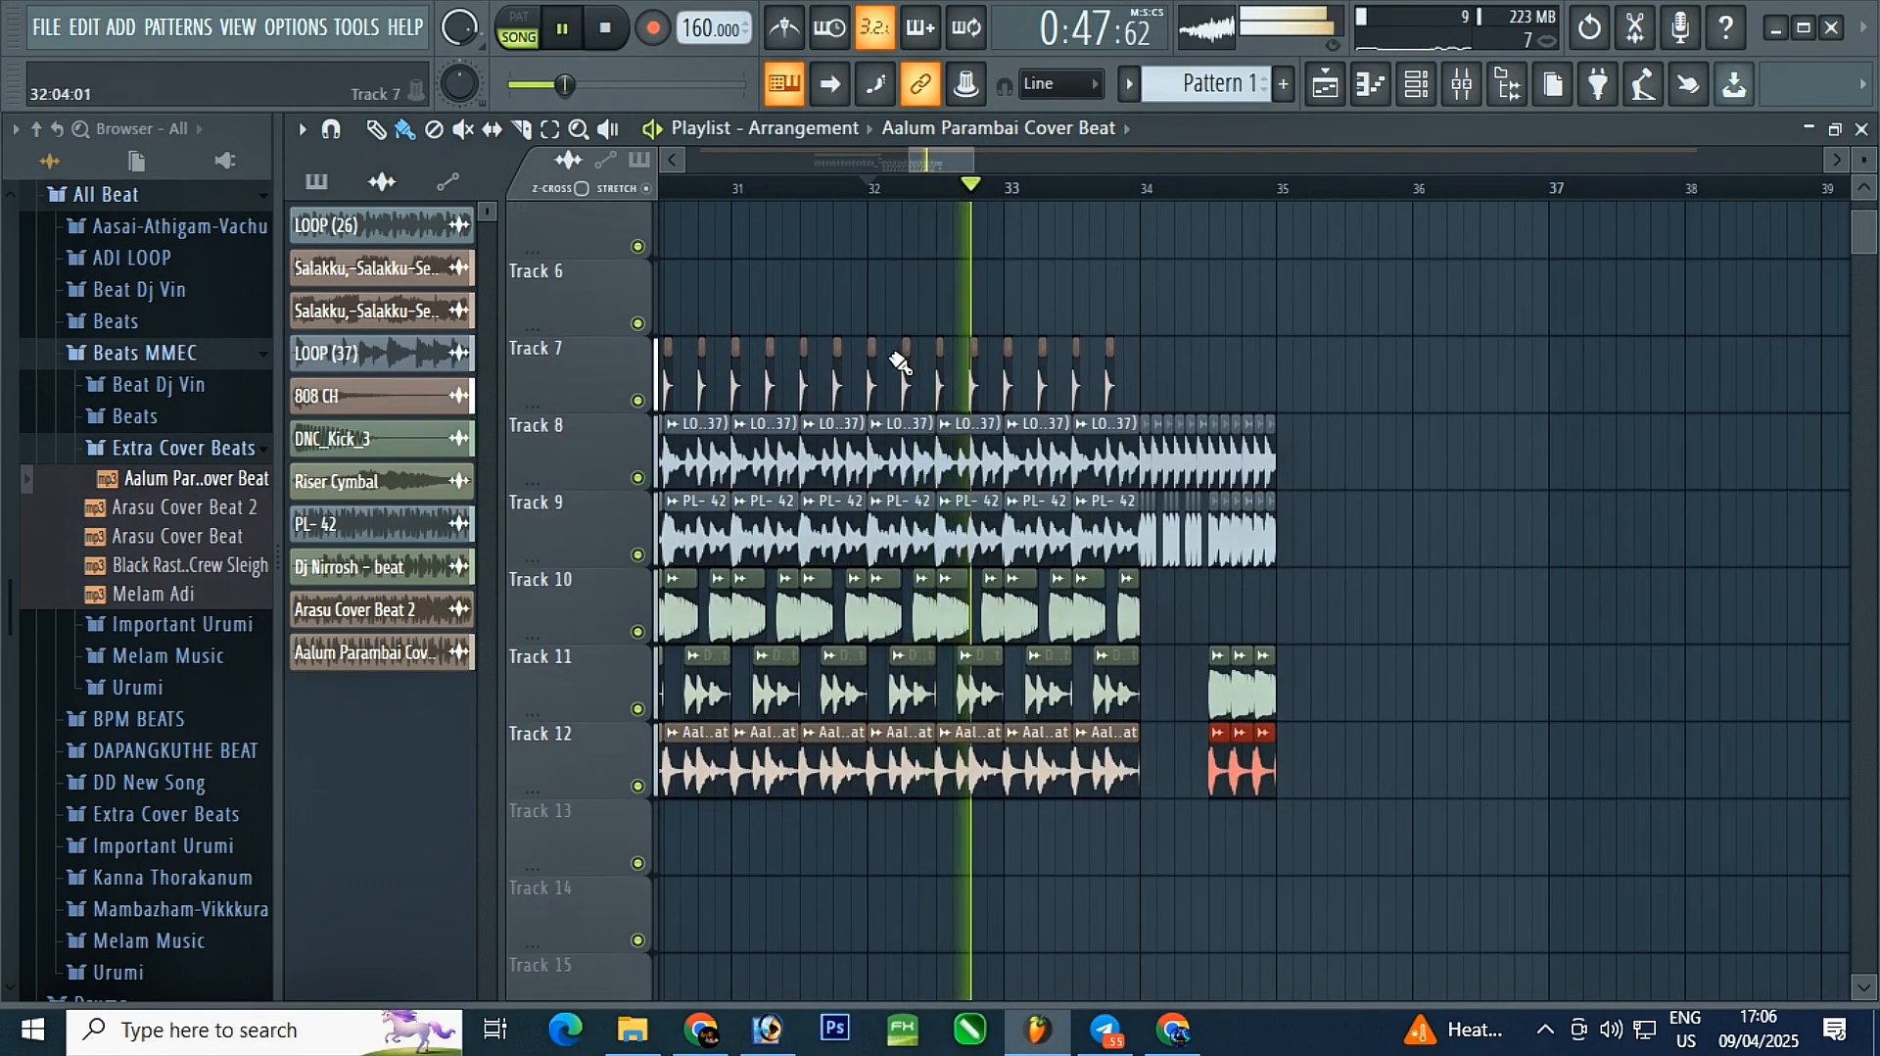
- Delete the bar 33 clips on Tracks 7–12 and move the bar 34 fill clips one bar earlier
drag(873, 261, 1133, 792)
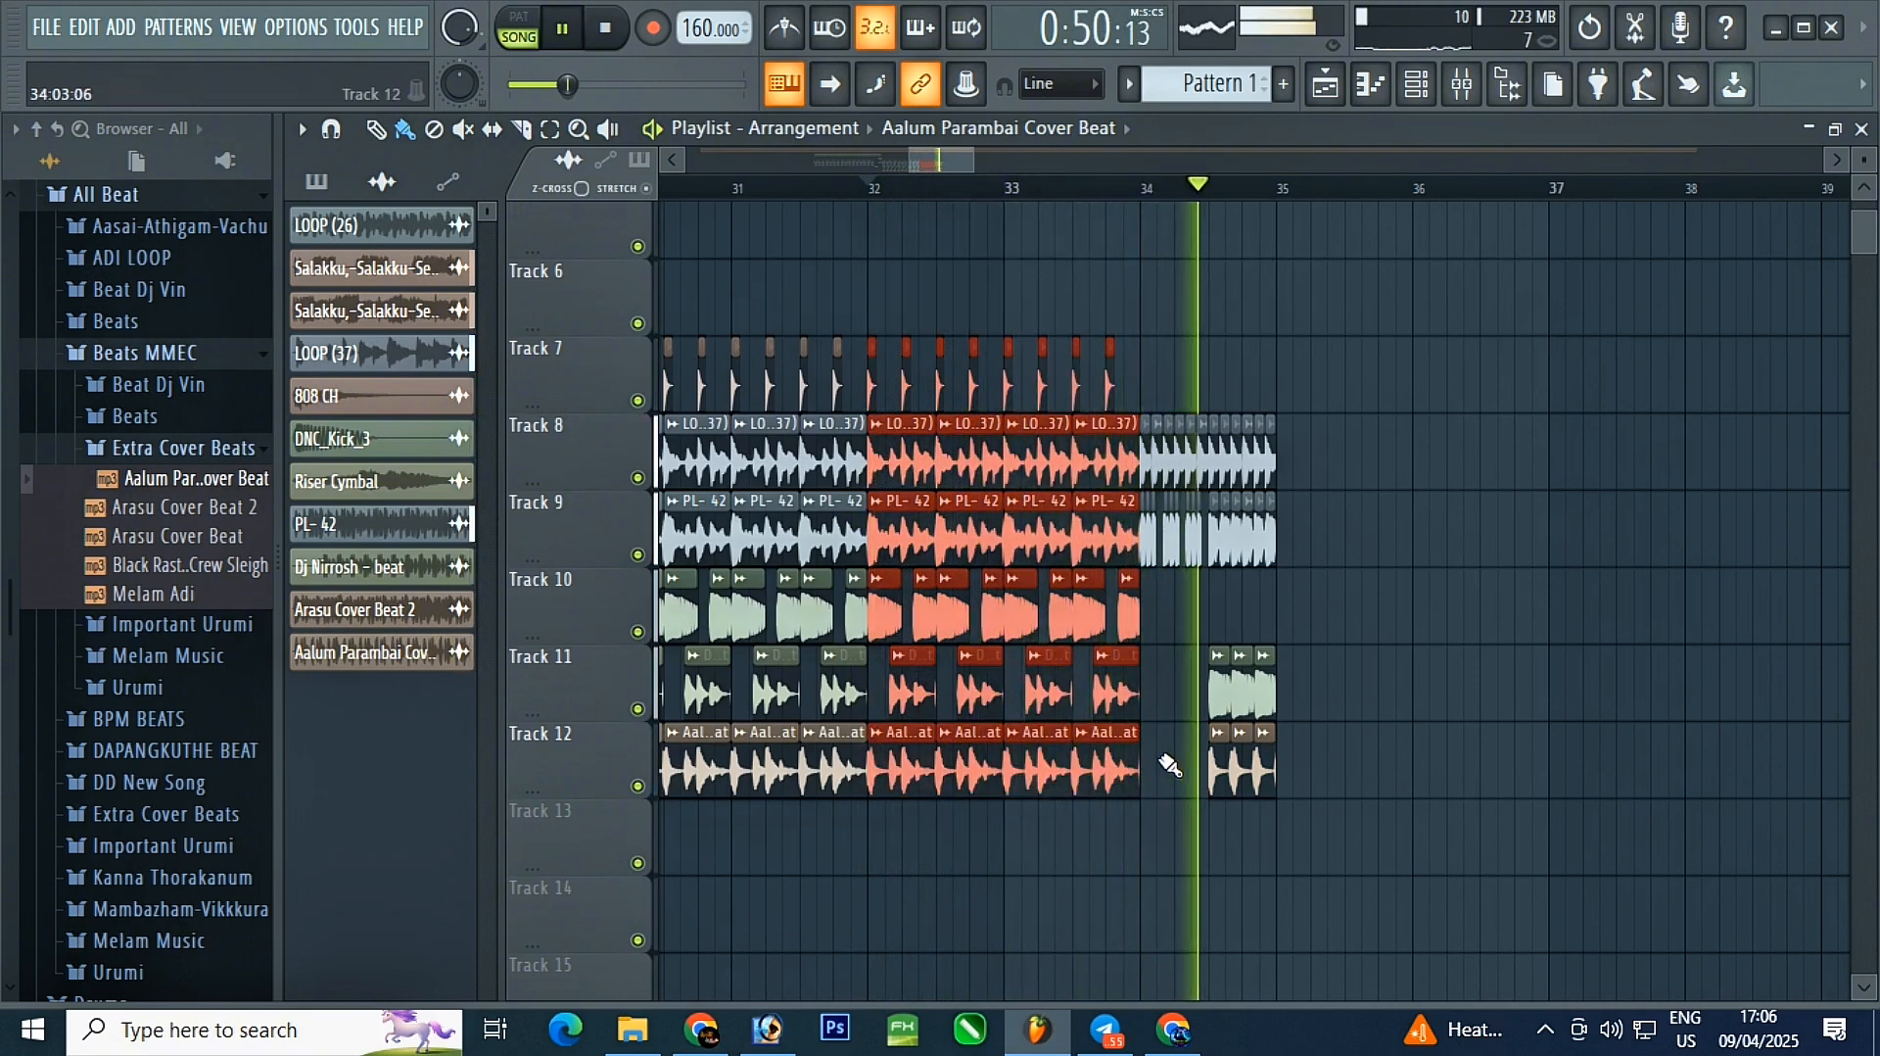
drag(1010, 261, 1137, 786)
key(Delete)
drag(1118, 325, 1334, 837)
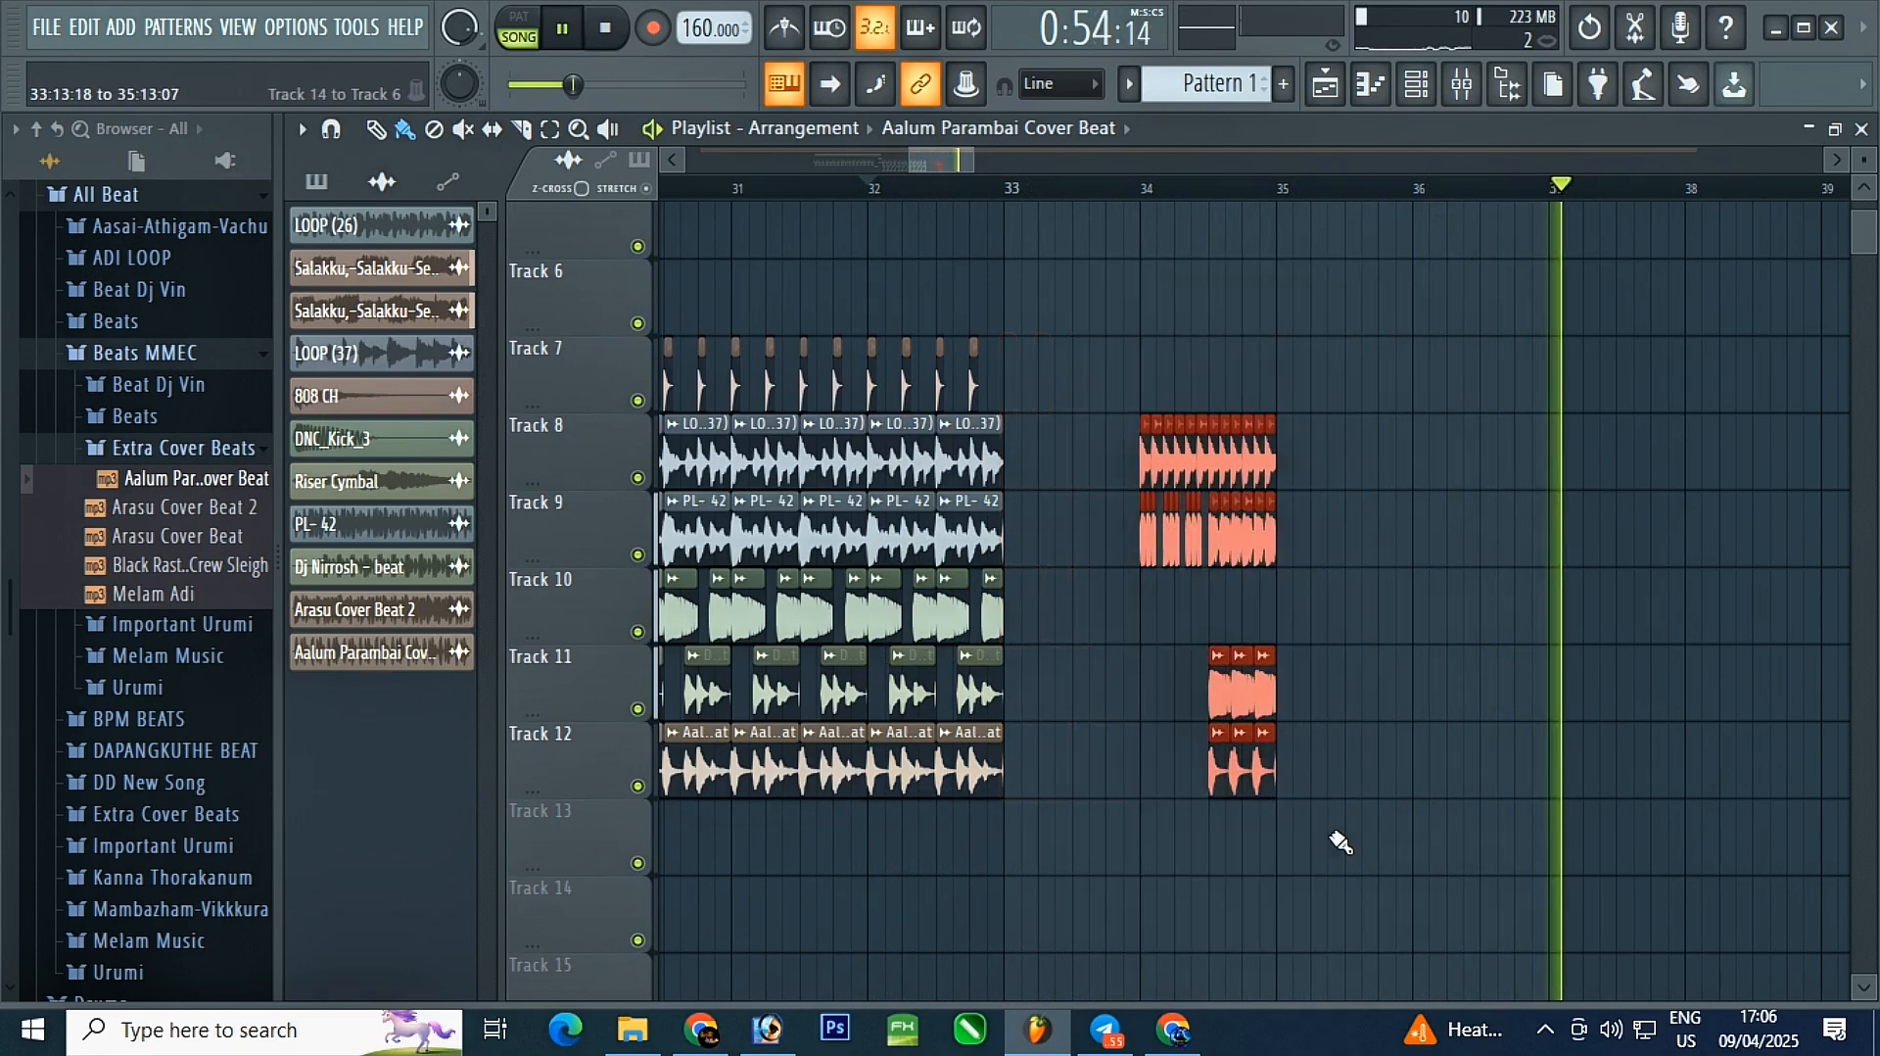
drag(1198, 450, 1060, 451)
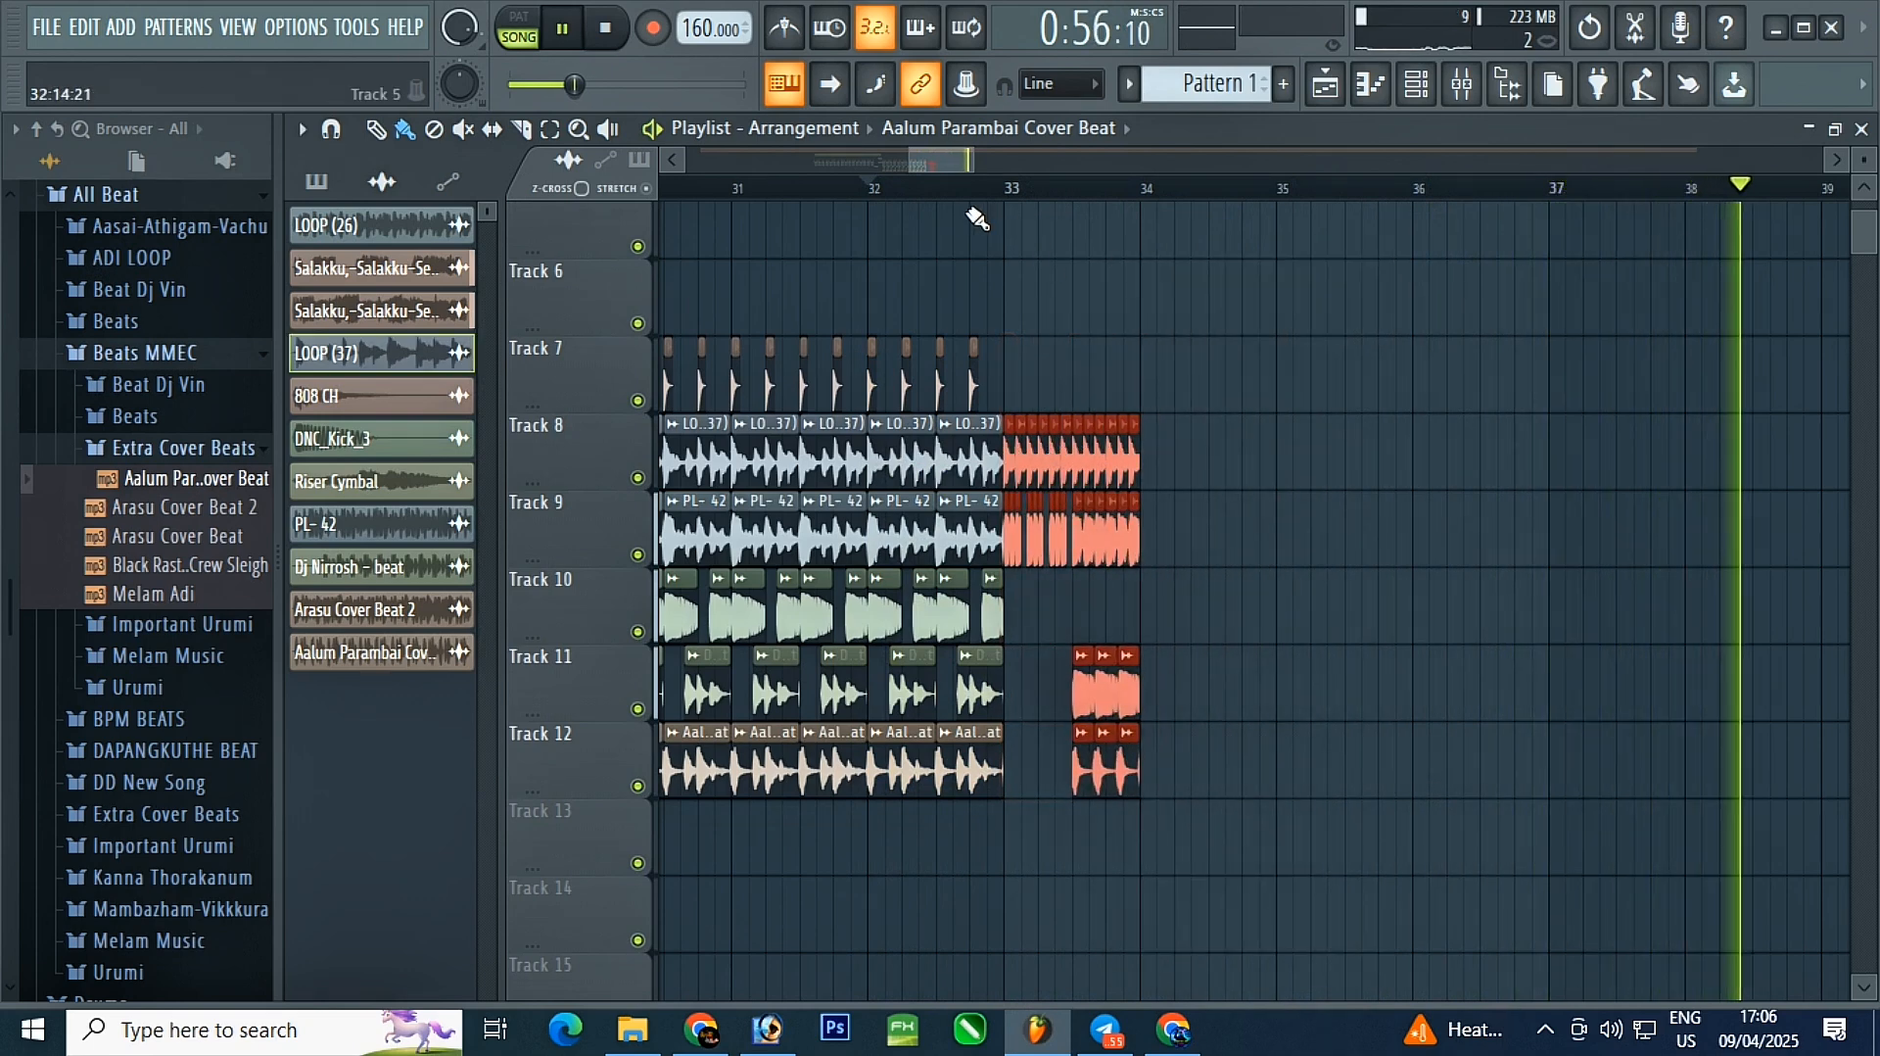
- Play back from bars 31 and 32 to check the moved fill against the end of the vocals
click(871, 186)
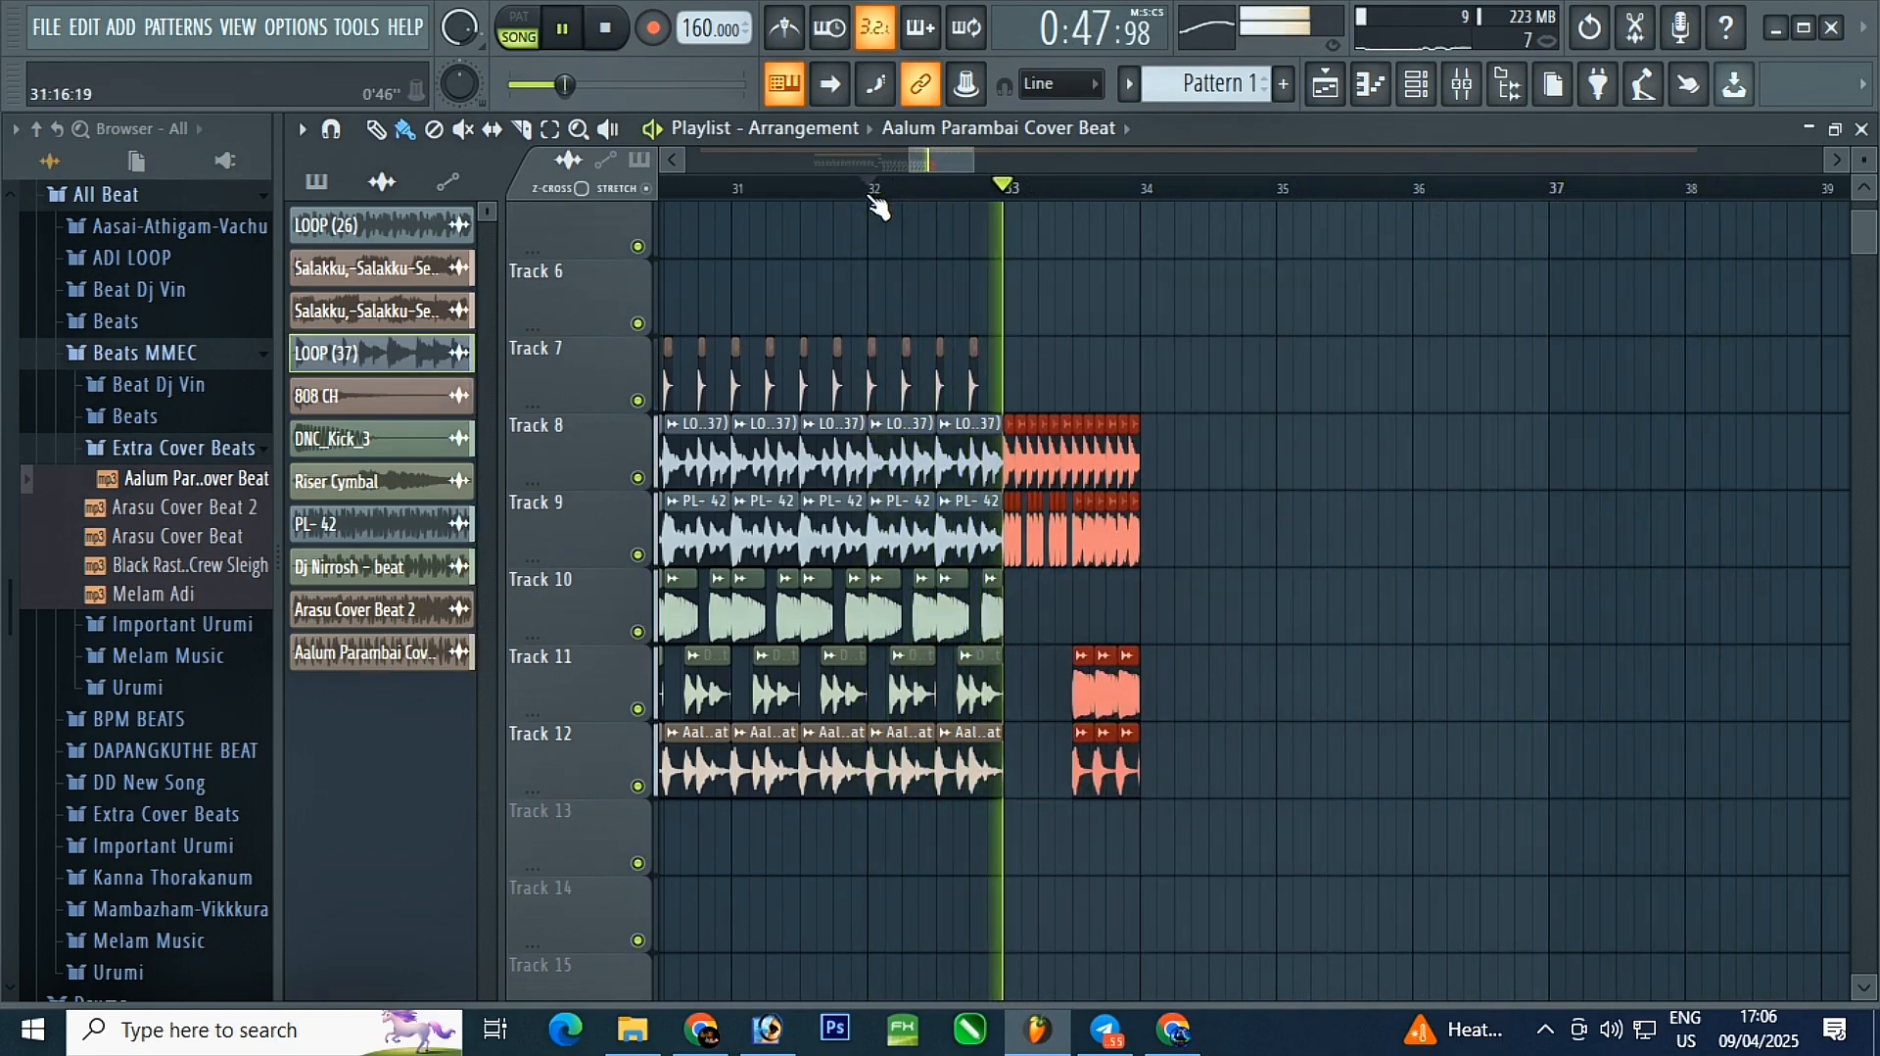
scroll(881, 210, up, 4)
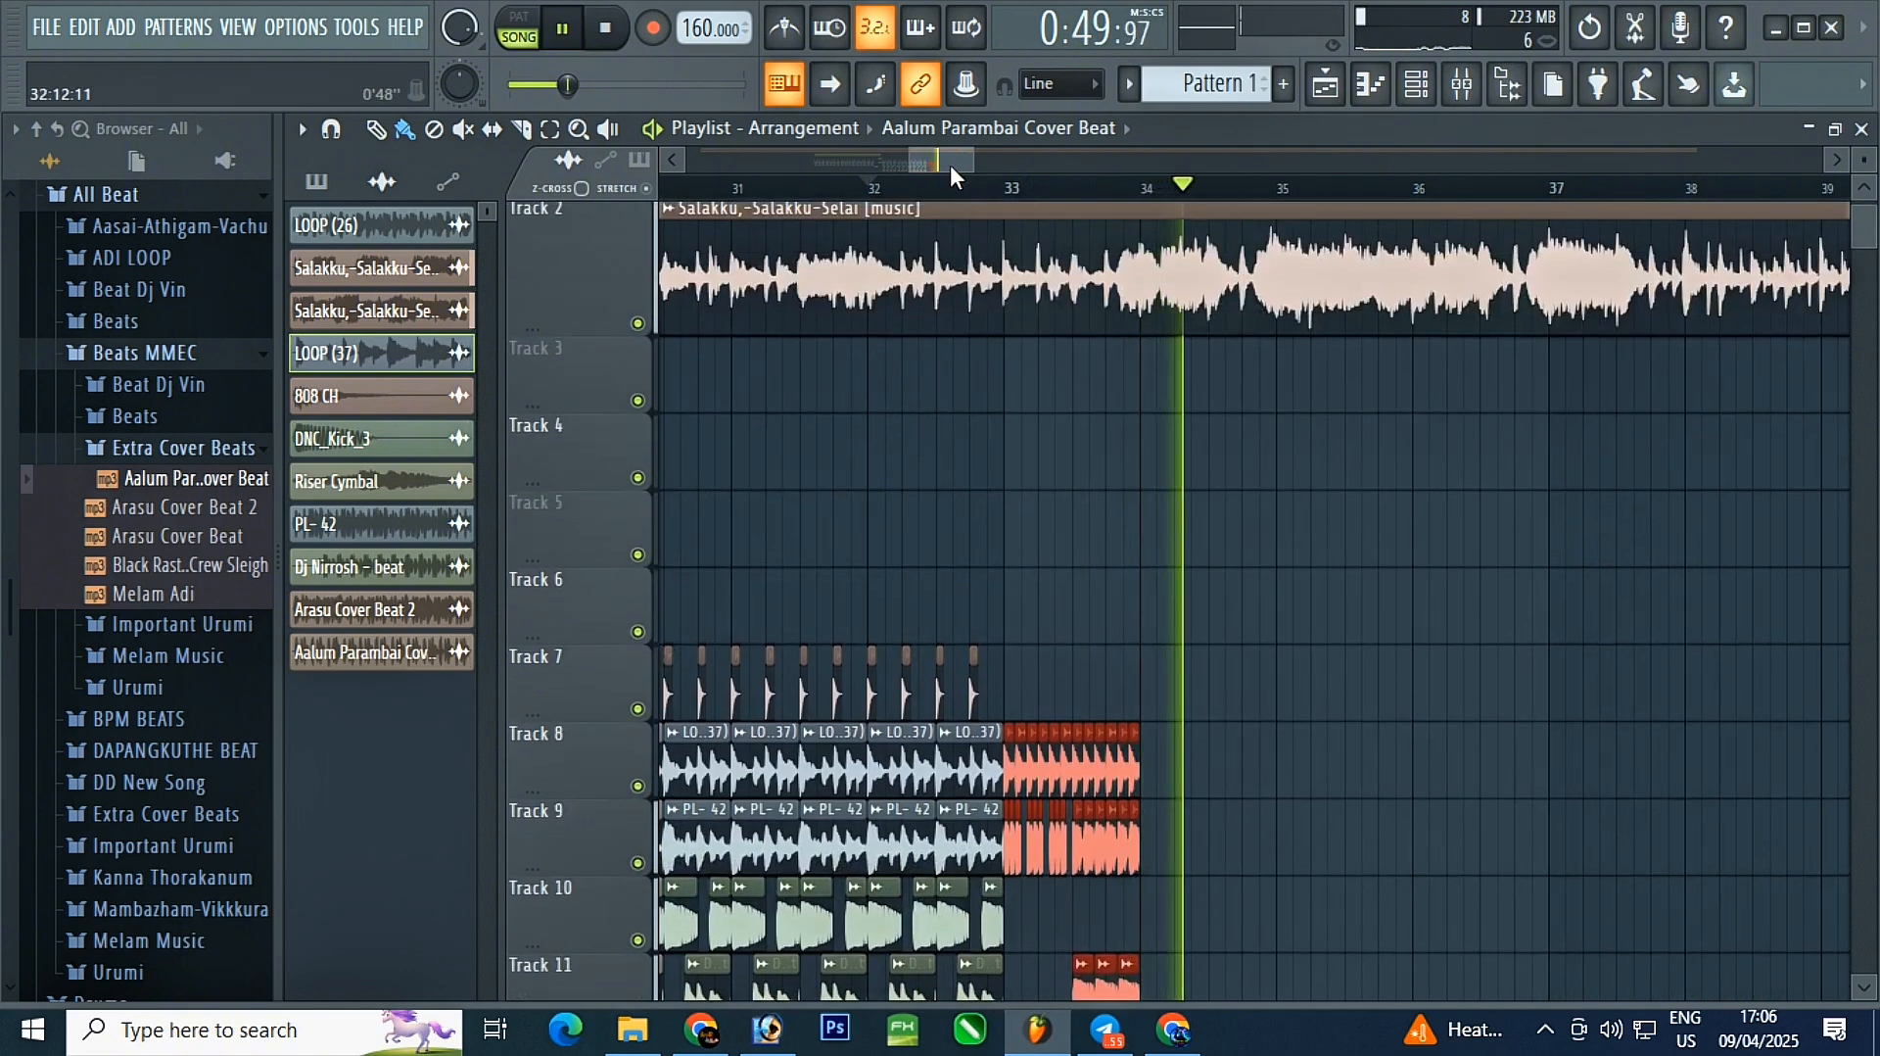
click(752, 188)
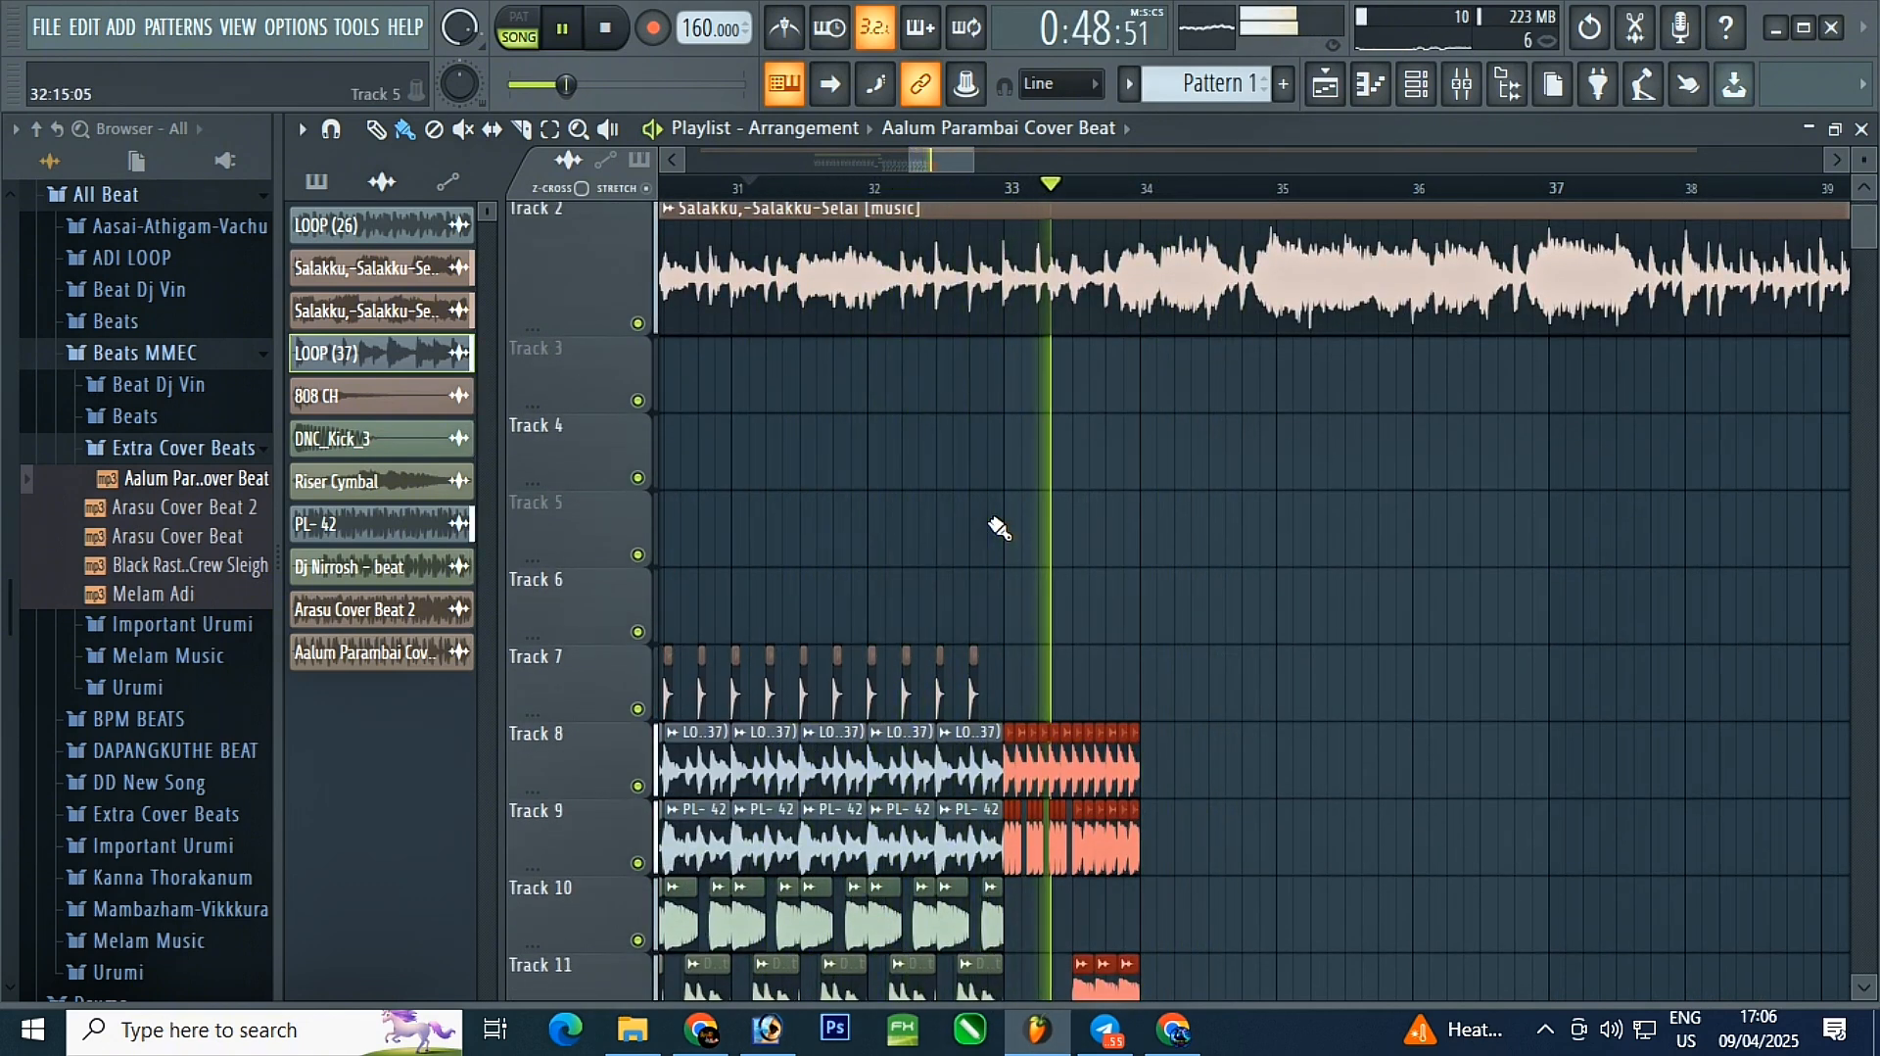
scroll(1018, 372, up, 2)
key(space)
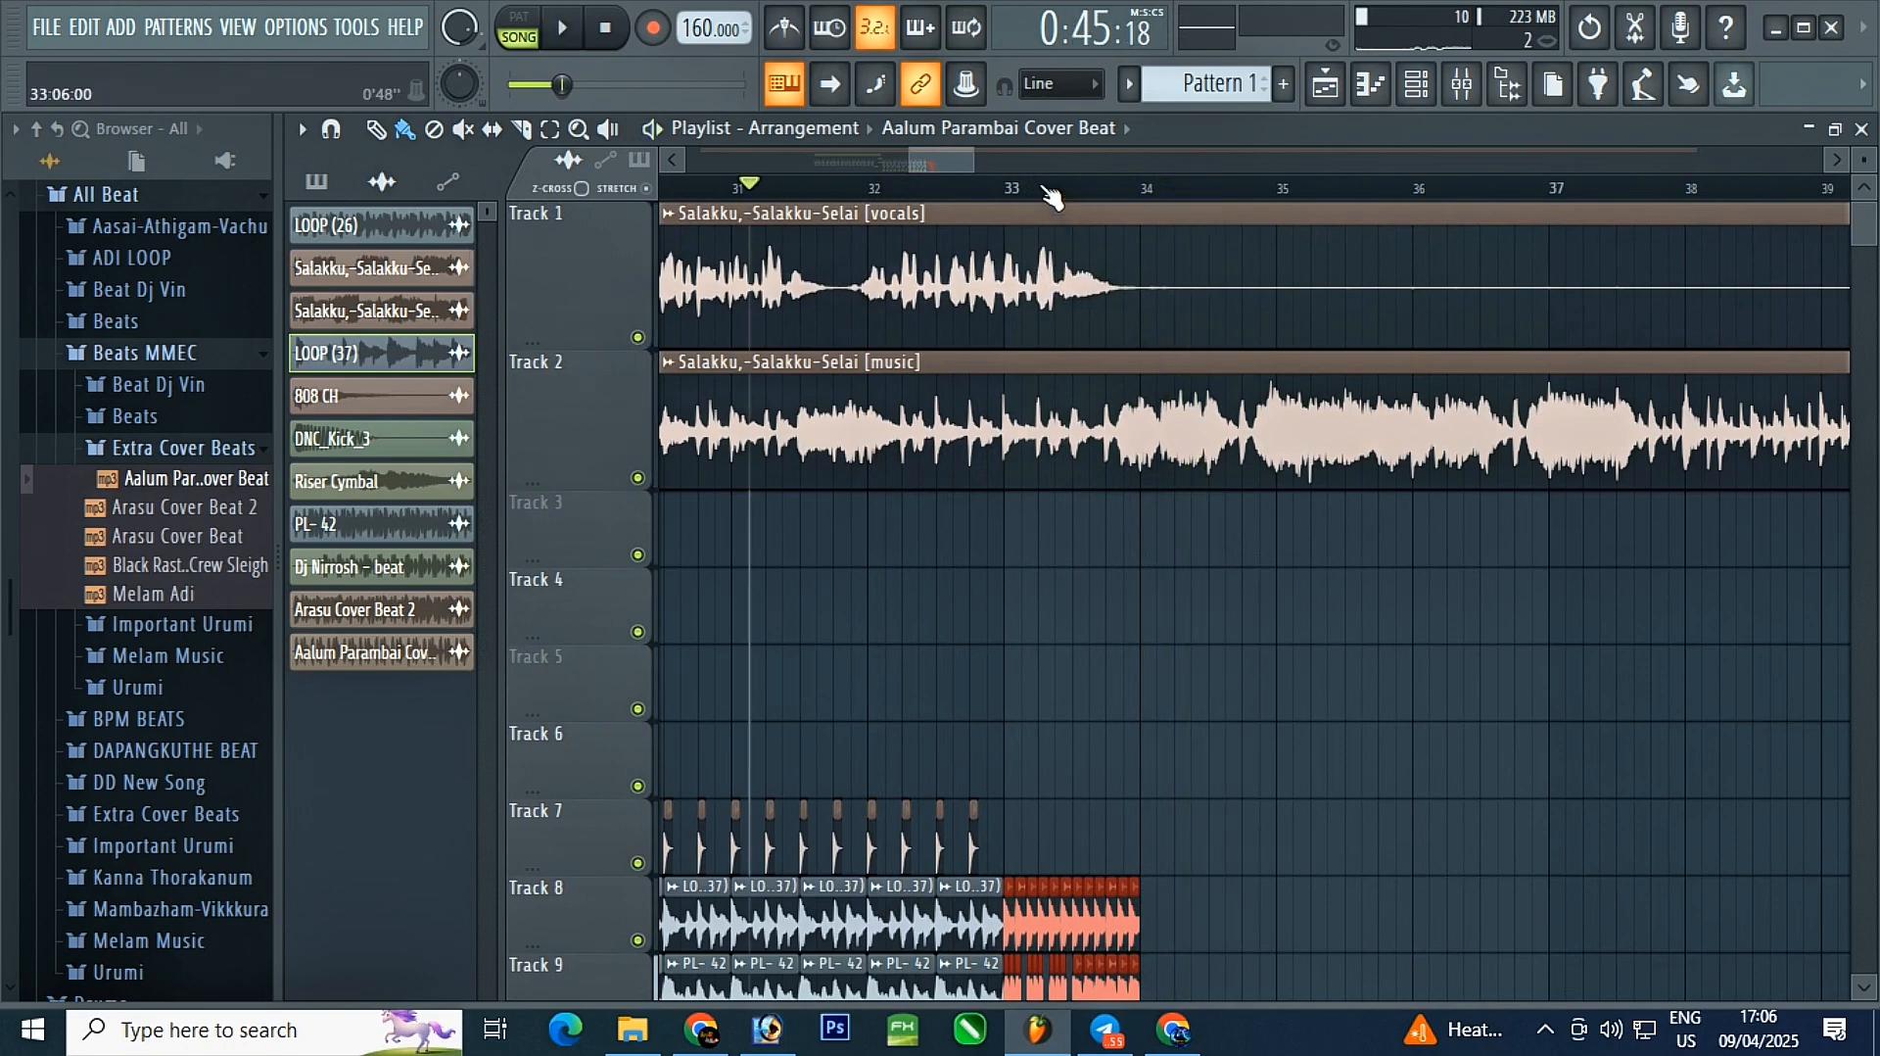
scroll(744, 451, down, 5)
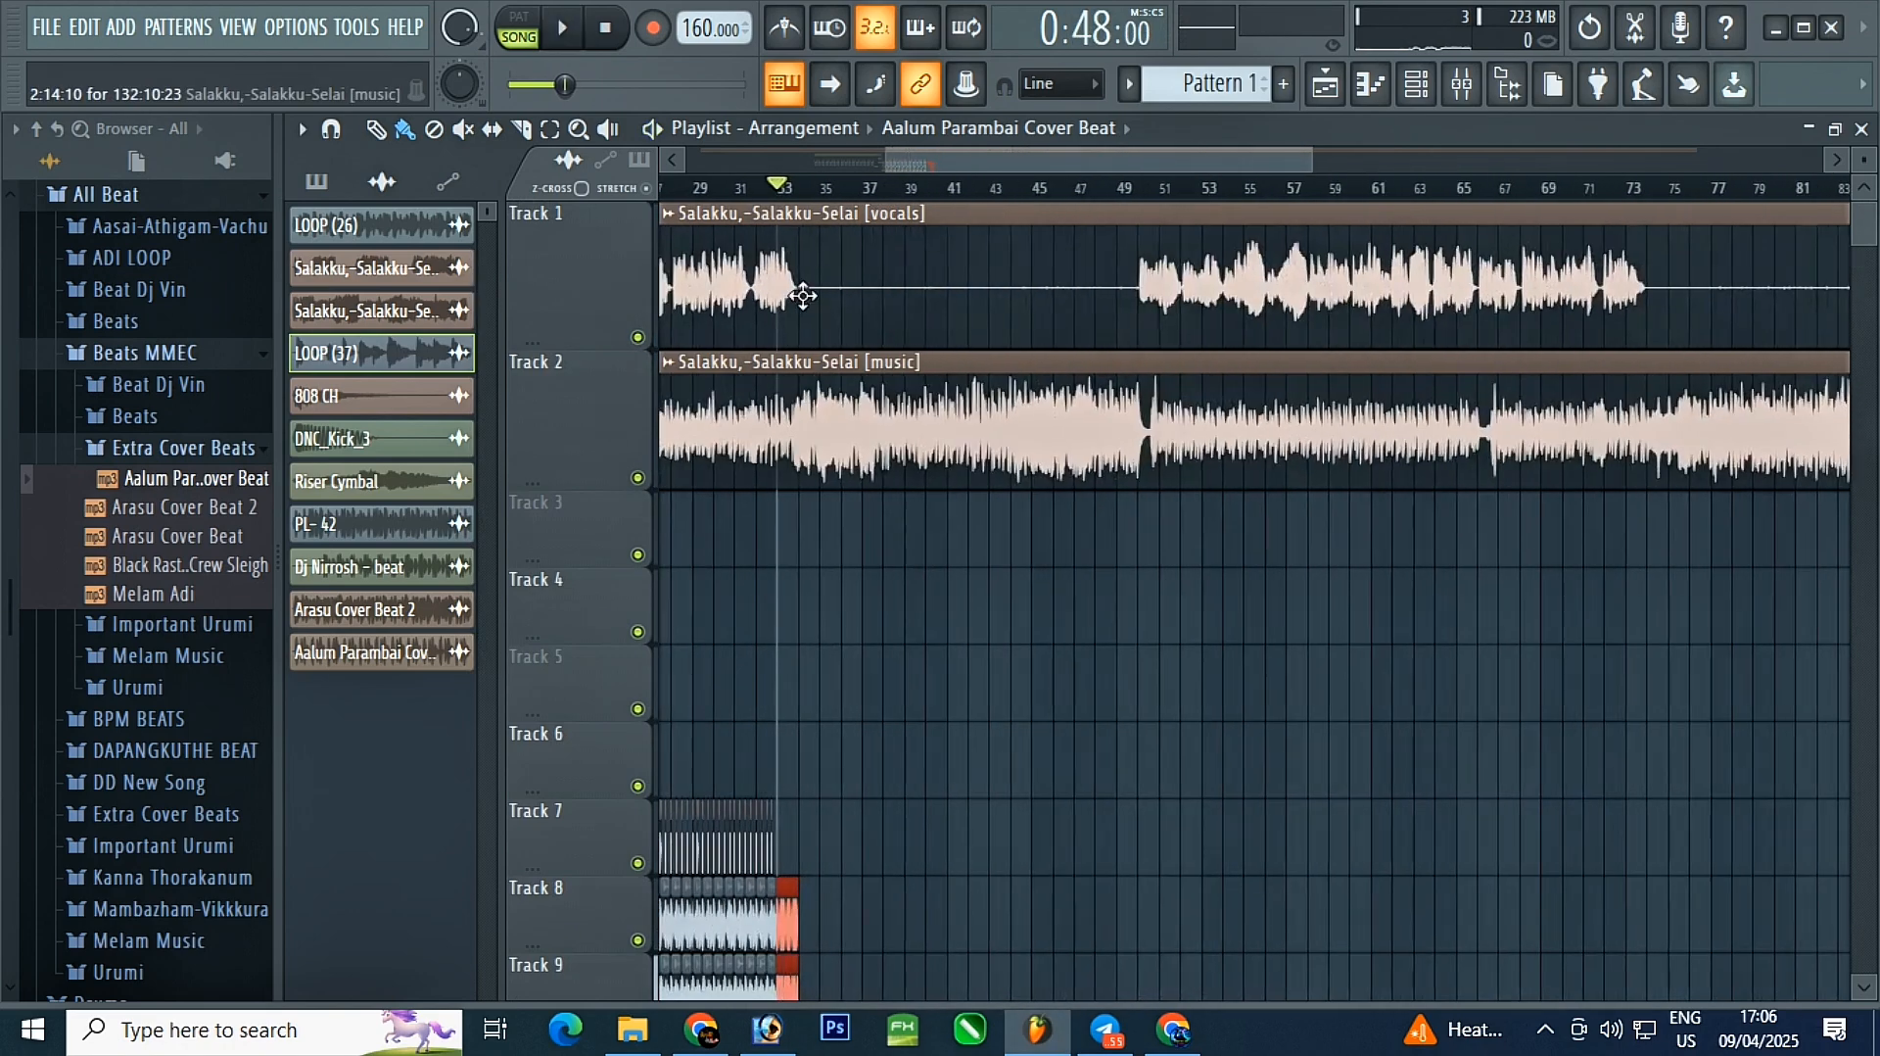
scroll(832, 196, up, 4)
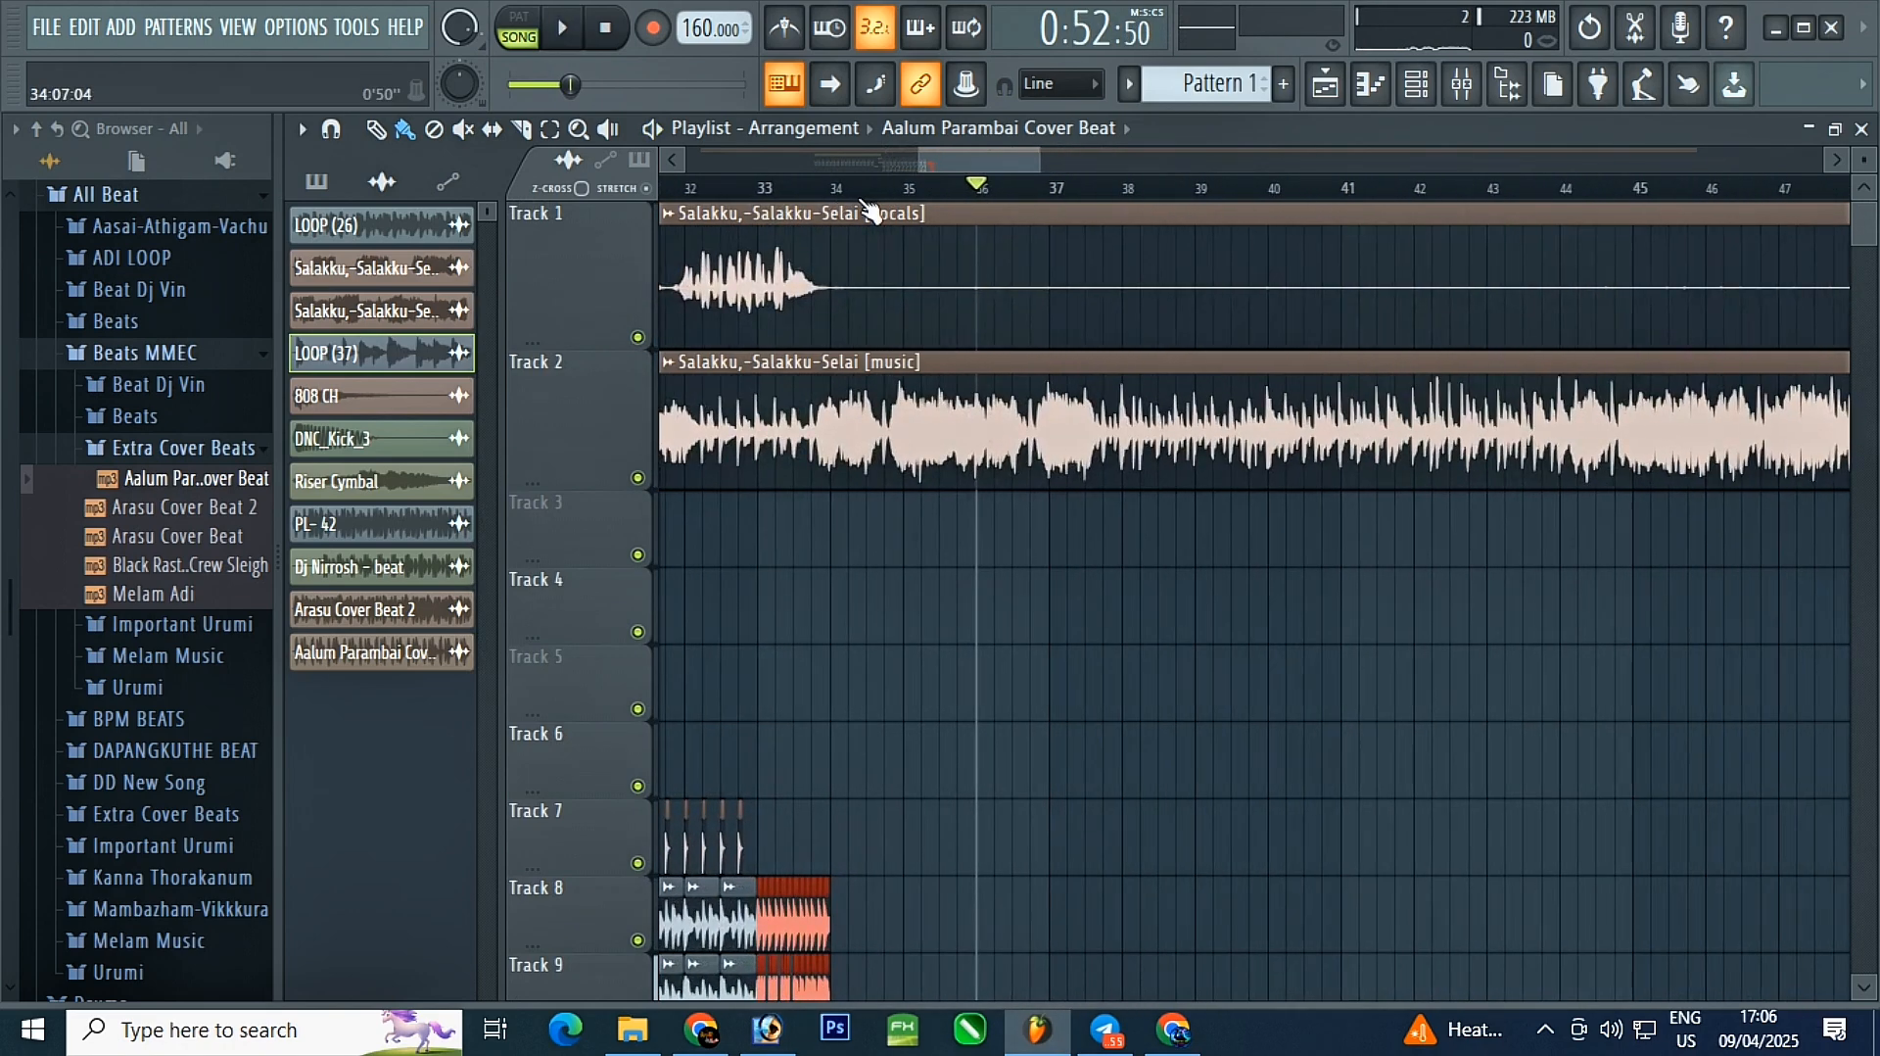
click(879, 601)
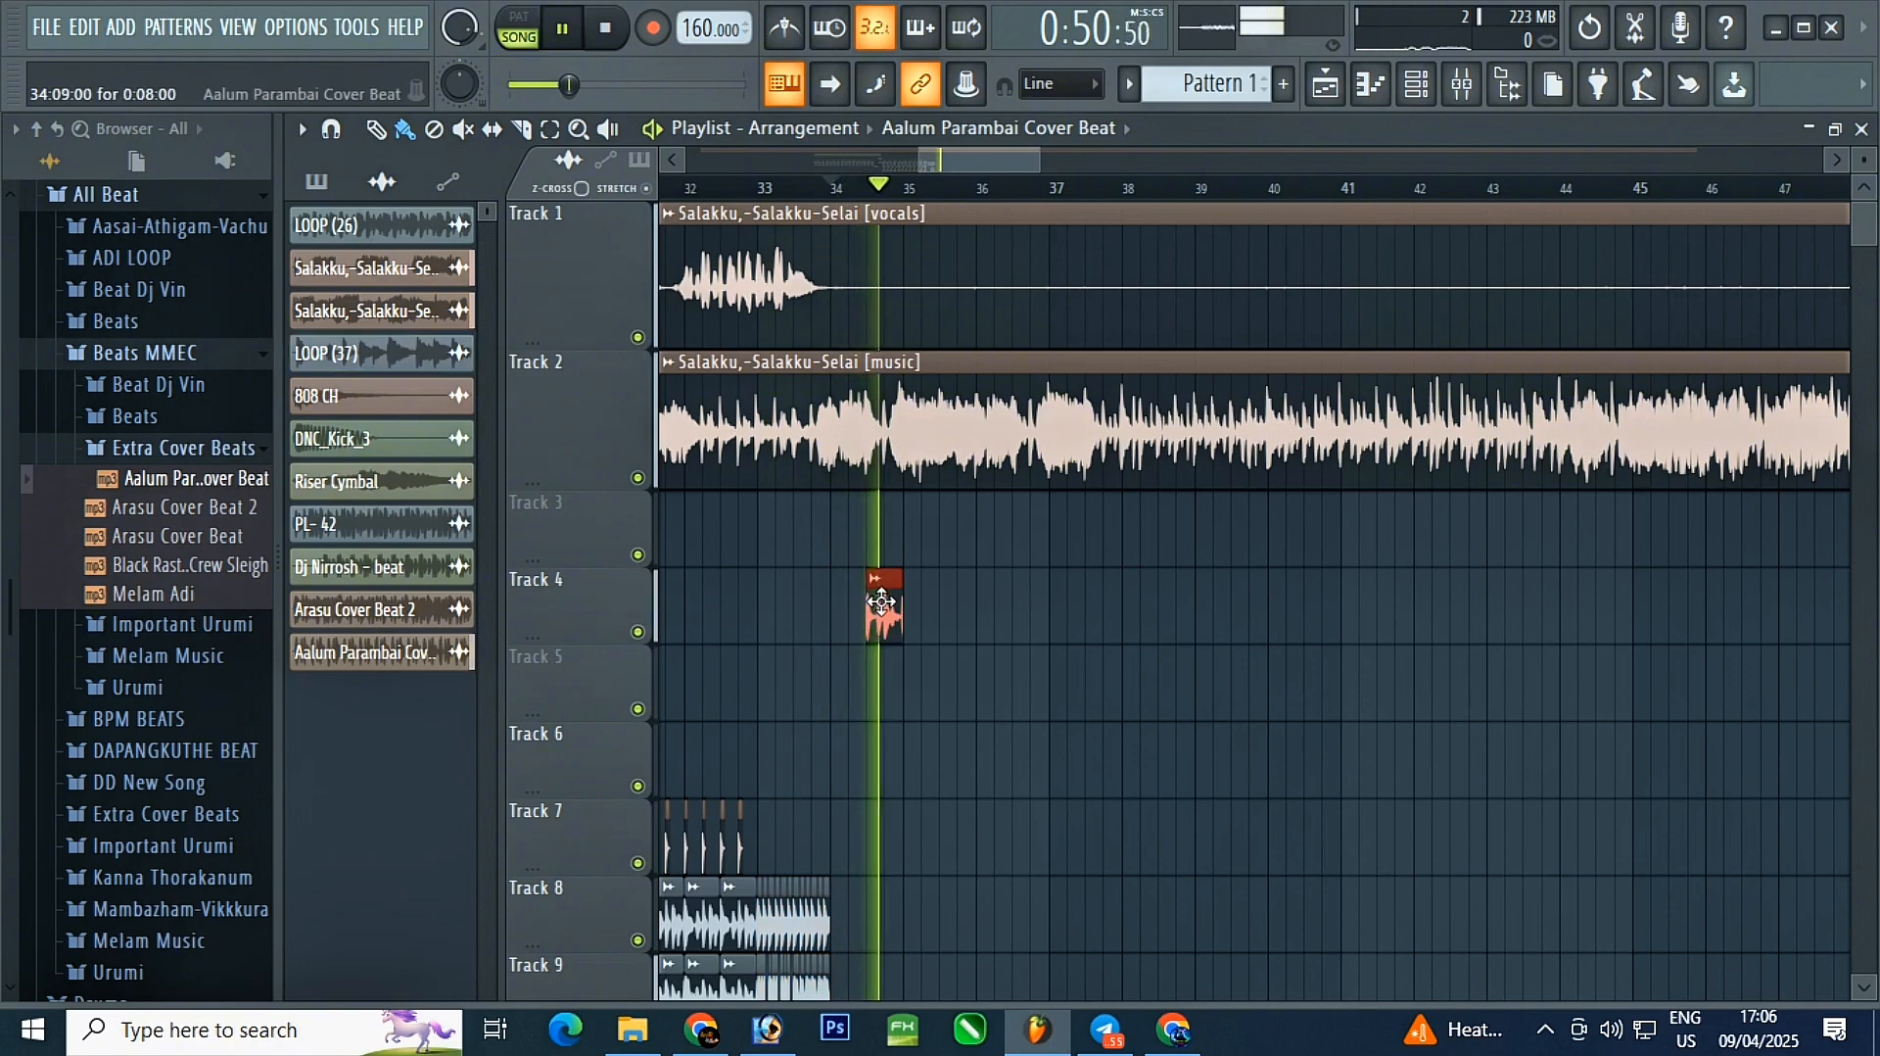
- Copy the Aalum Parambai loops on Track 12 from bar 27 to bar 18
scroll(1156, 529, down, 4)
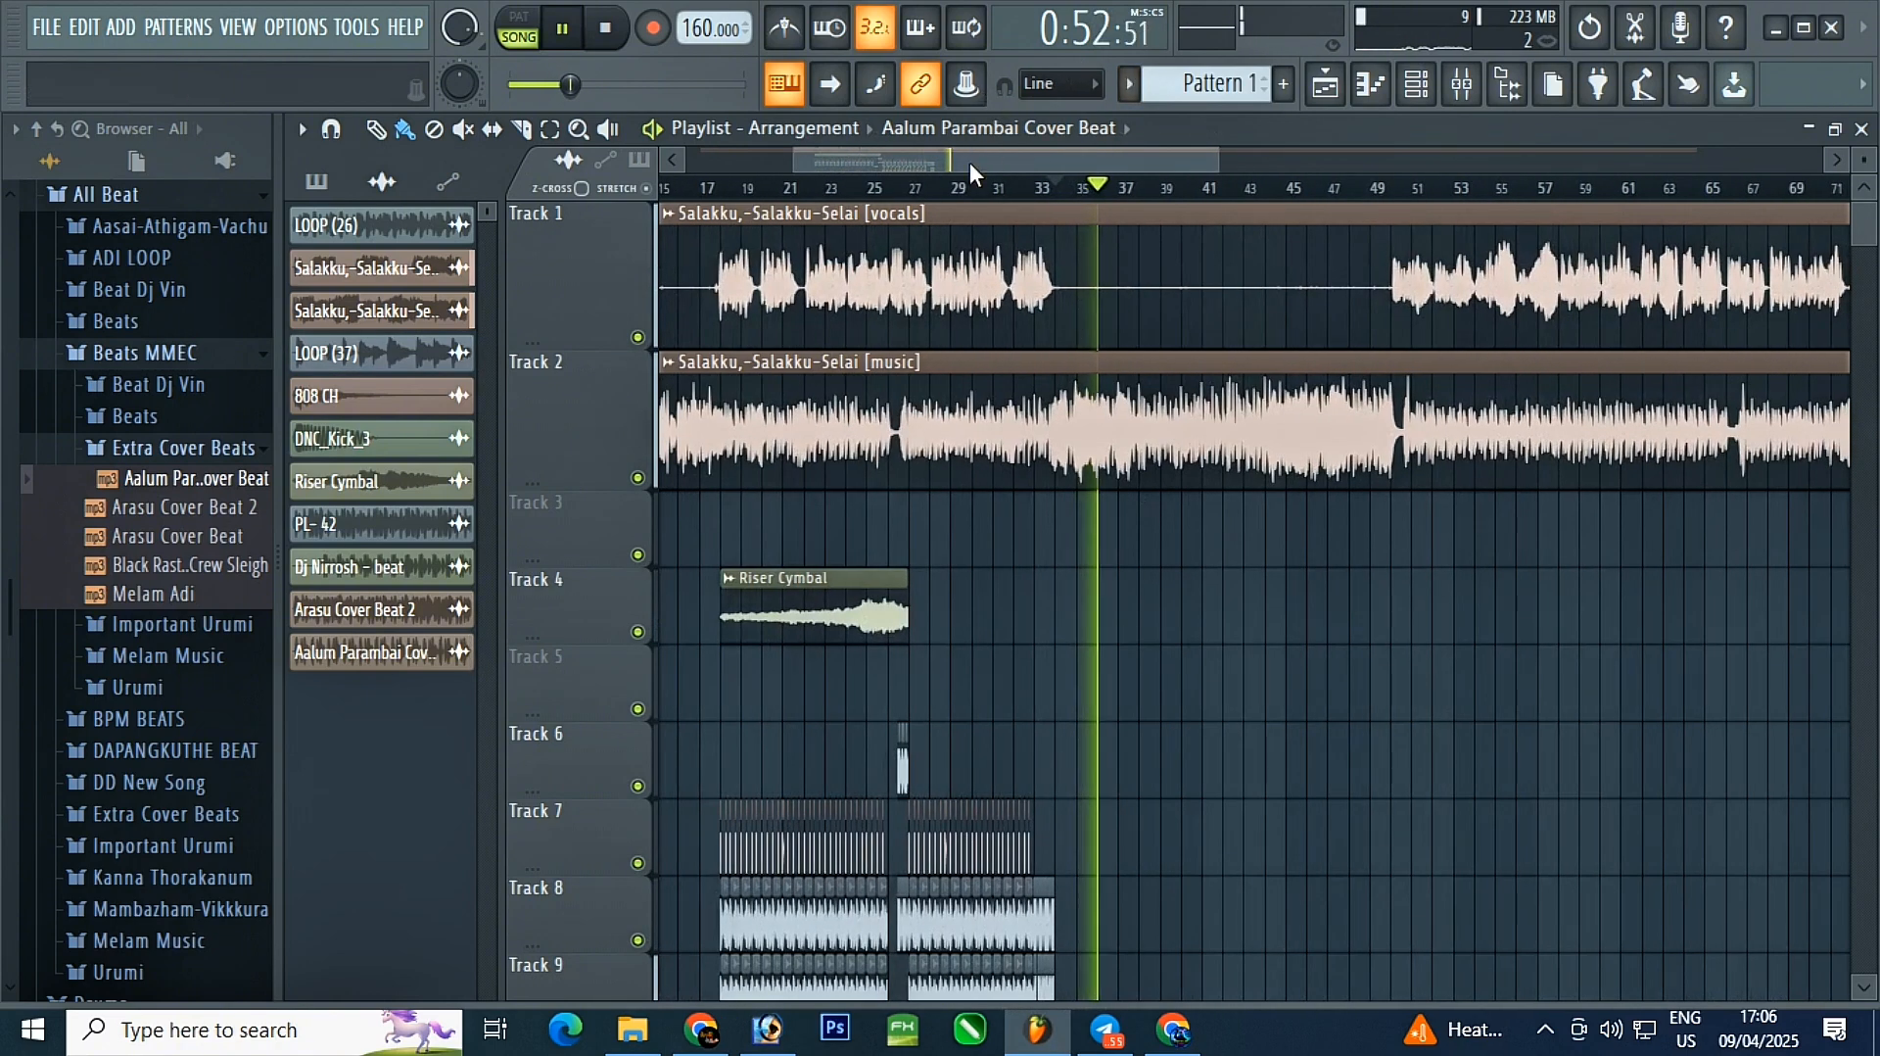
drag(969, 161, 856, 157)
scroll(1004, 367, down, 3)
scroll(928, 436, down, 1)
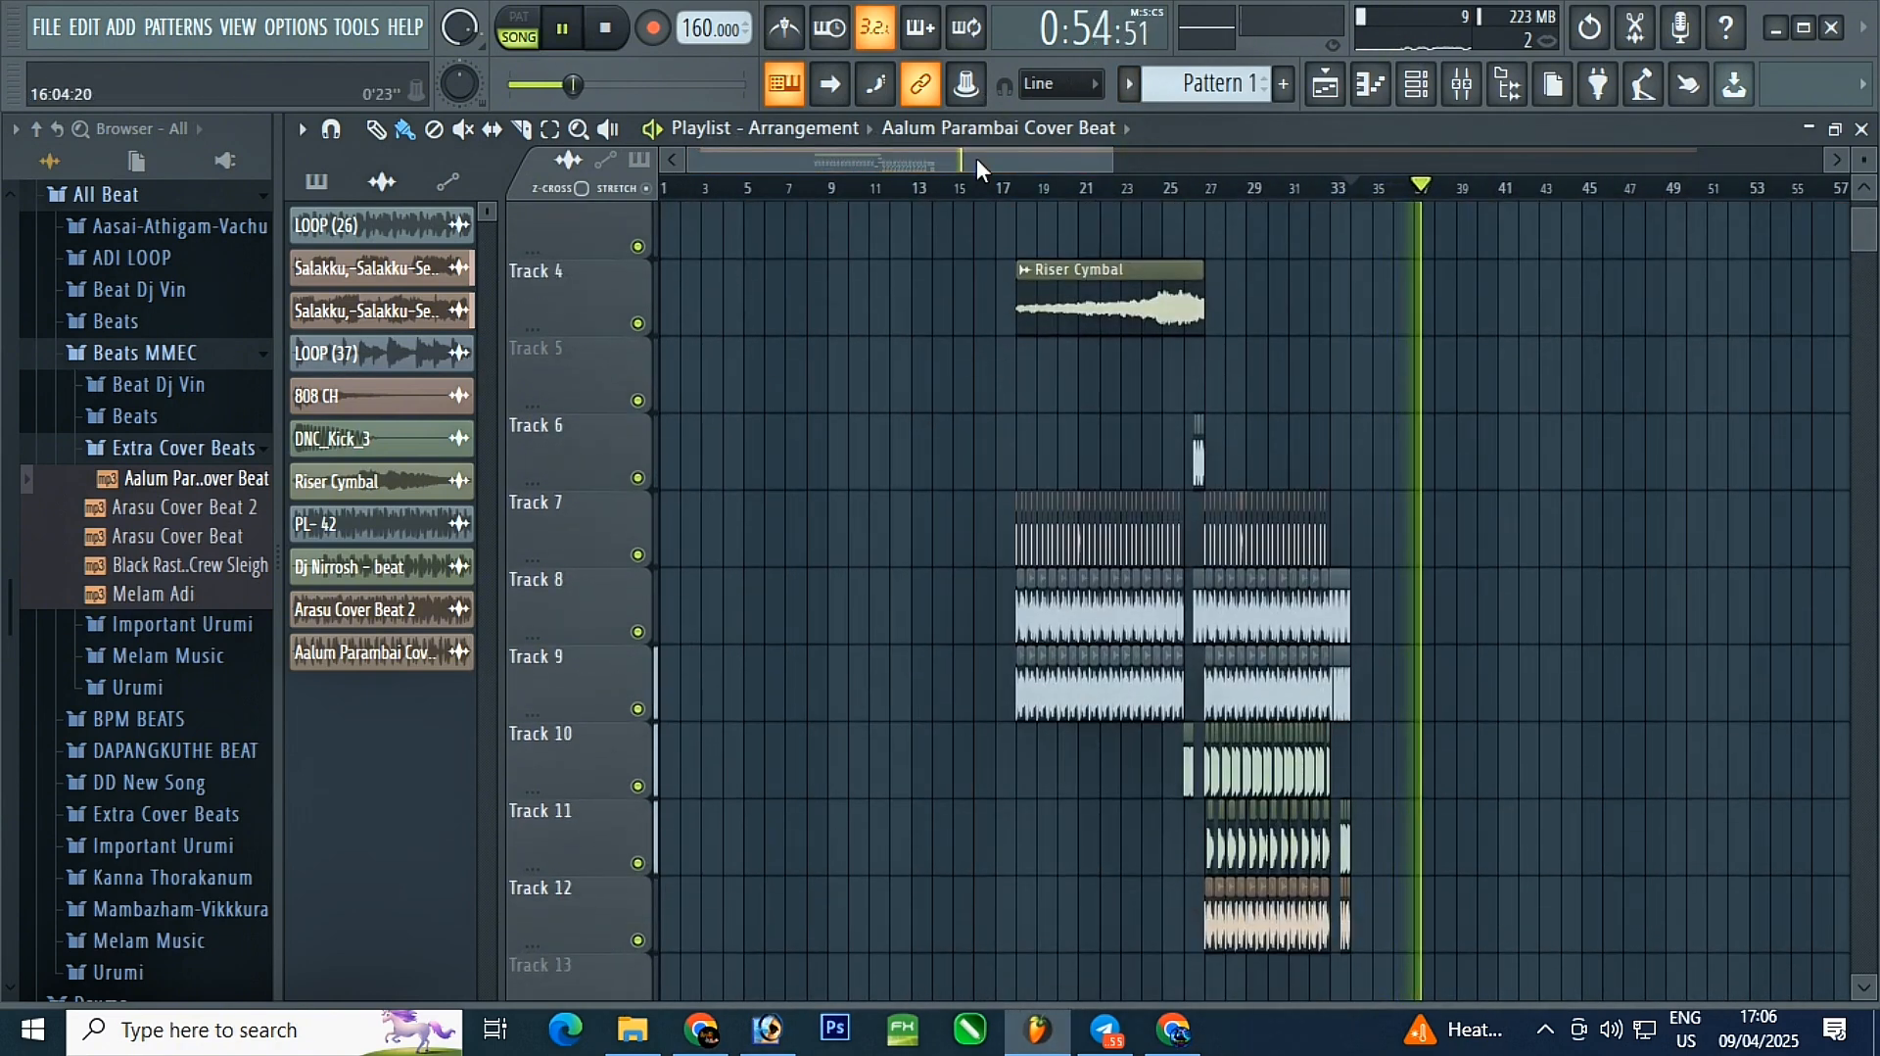
click(1006, 188)
scroll(1225, 902, up, 4)
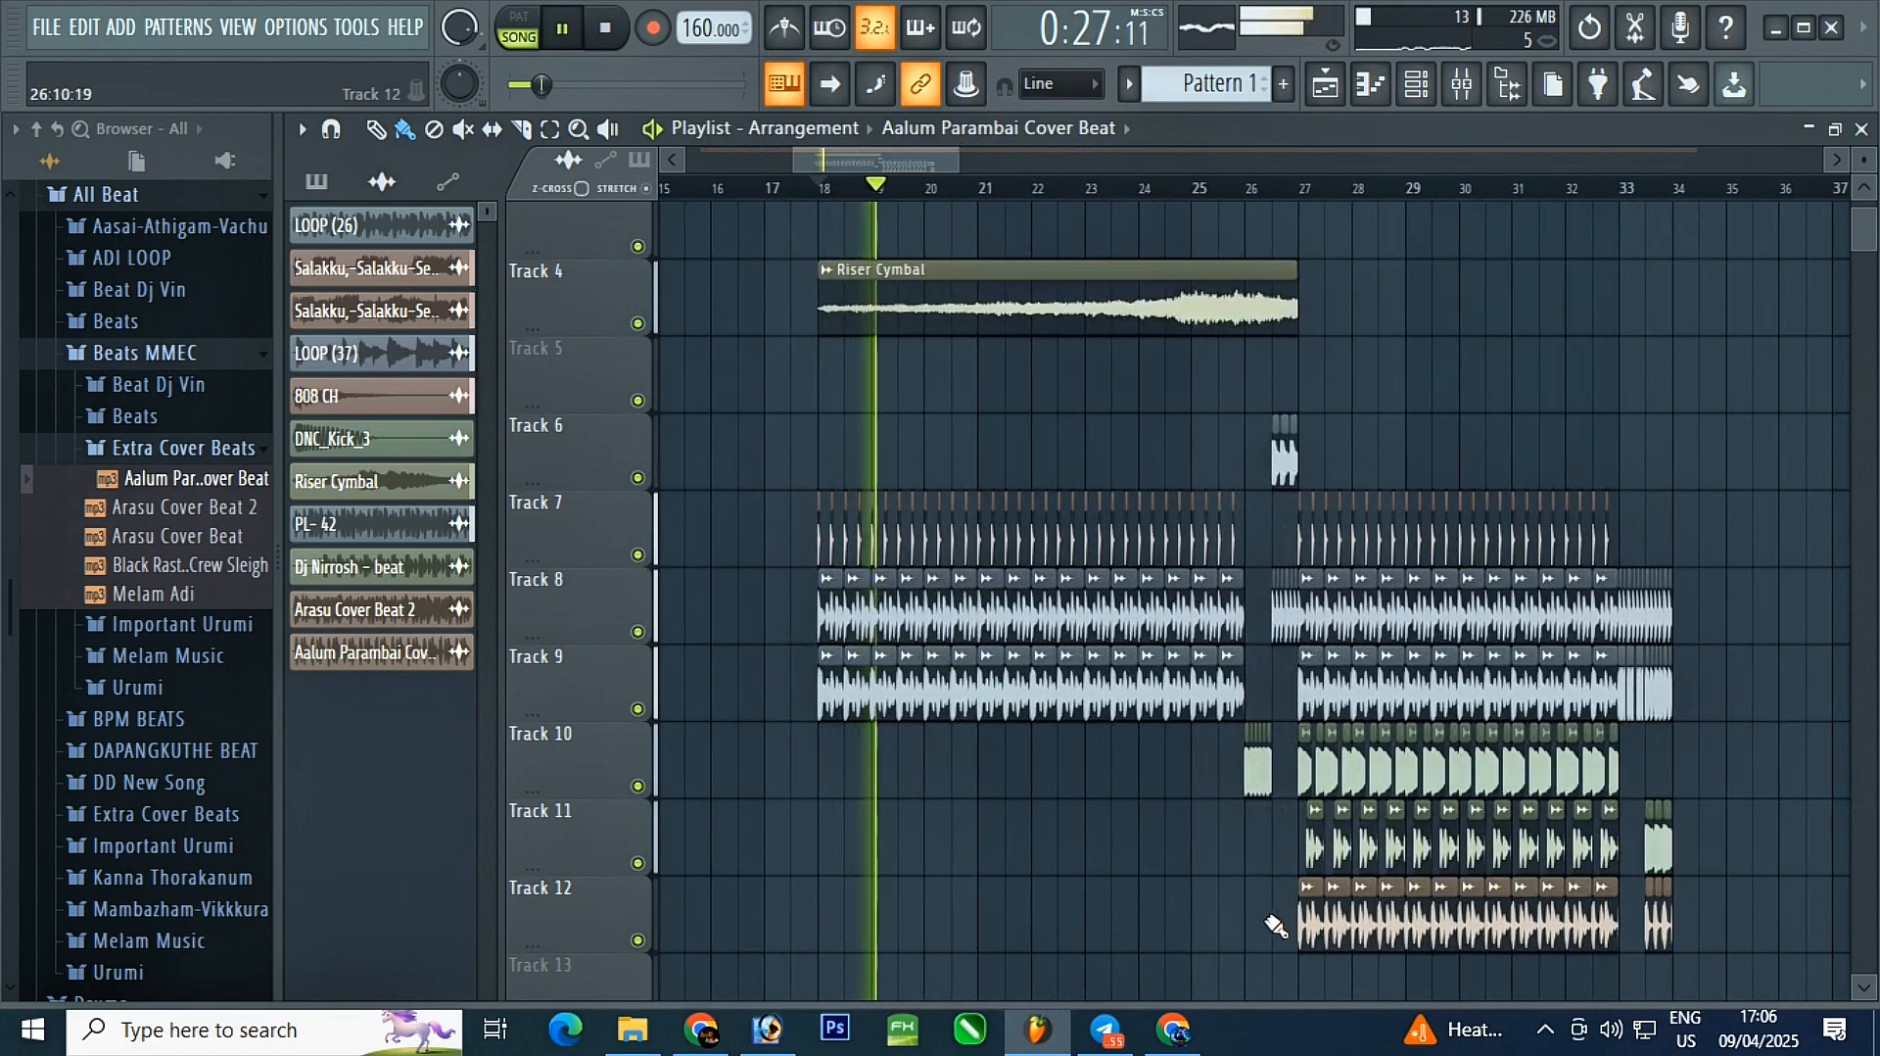
drag(1263, 880, 1137, 912)
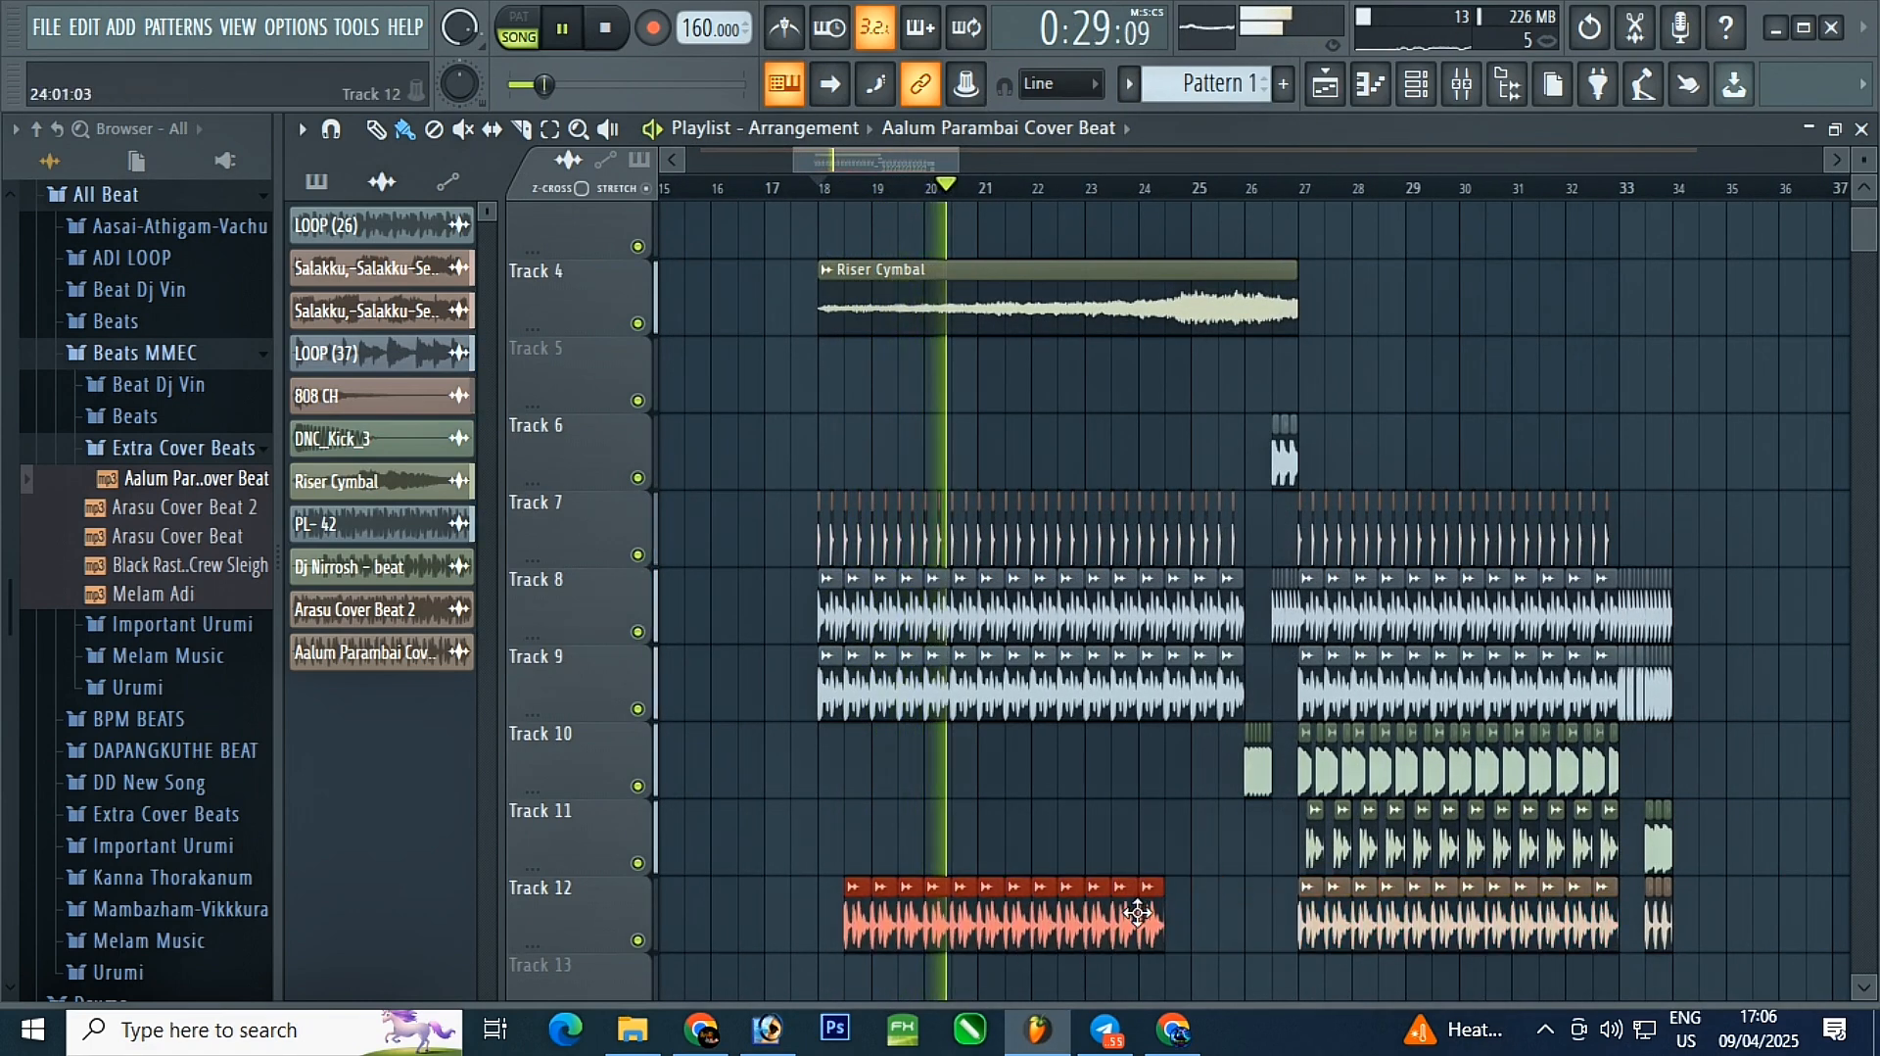
scroll(1175, 930, up, 2)
scroll(1215, 784, down, 2)
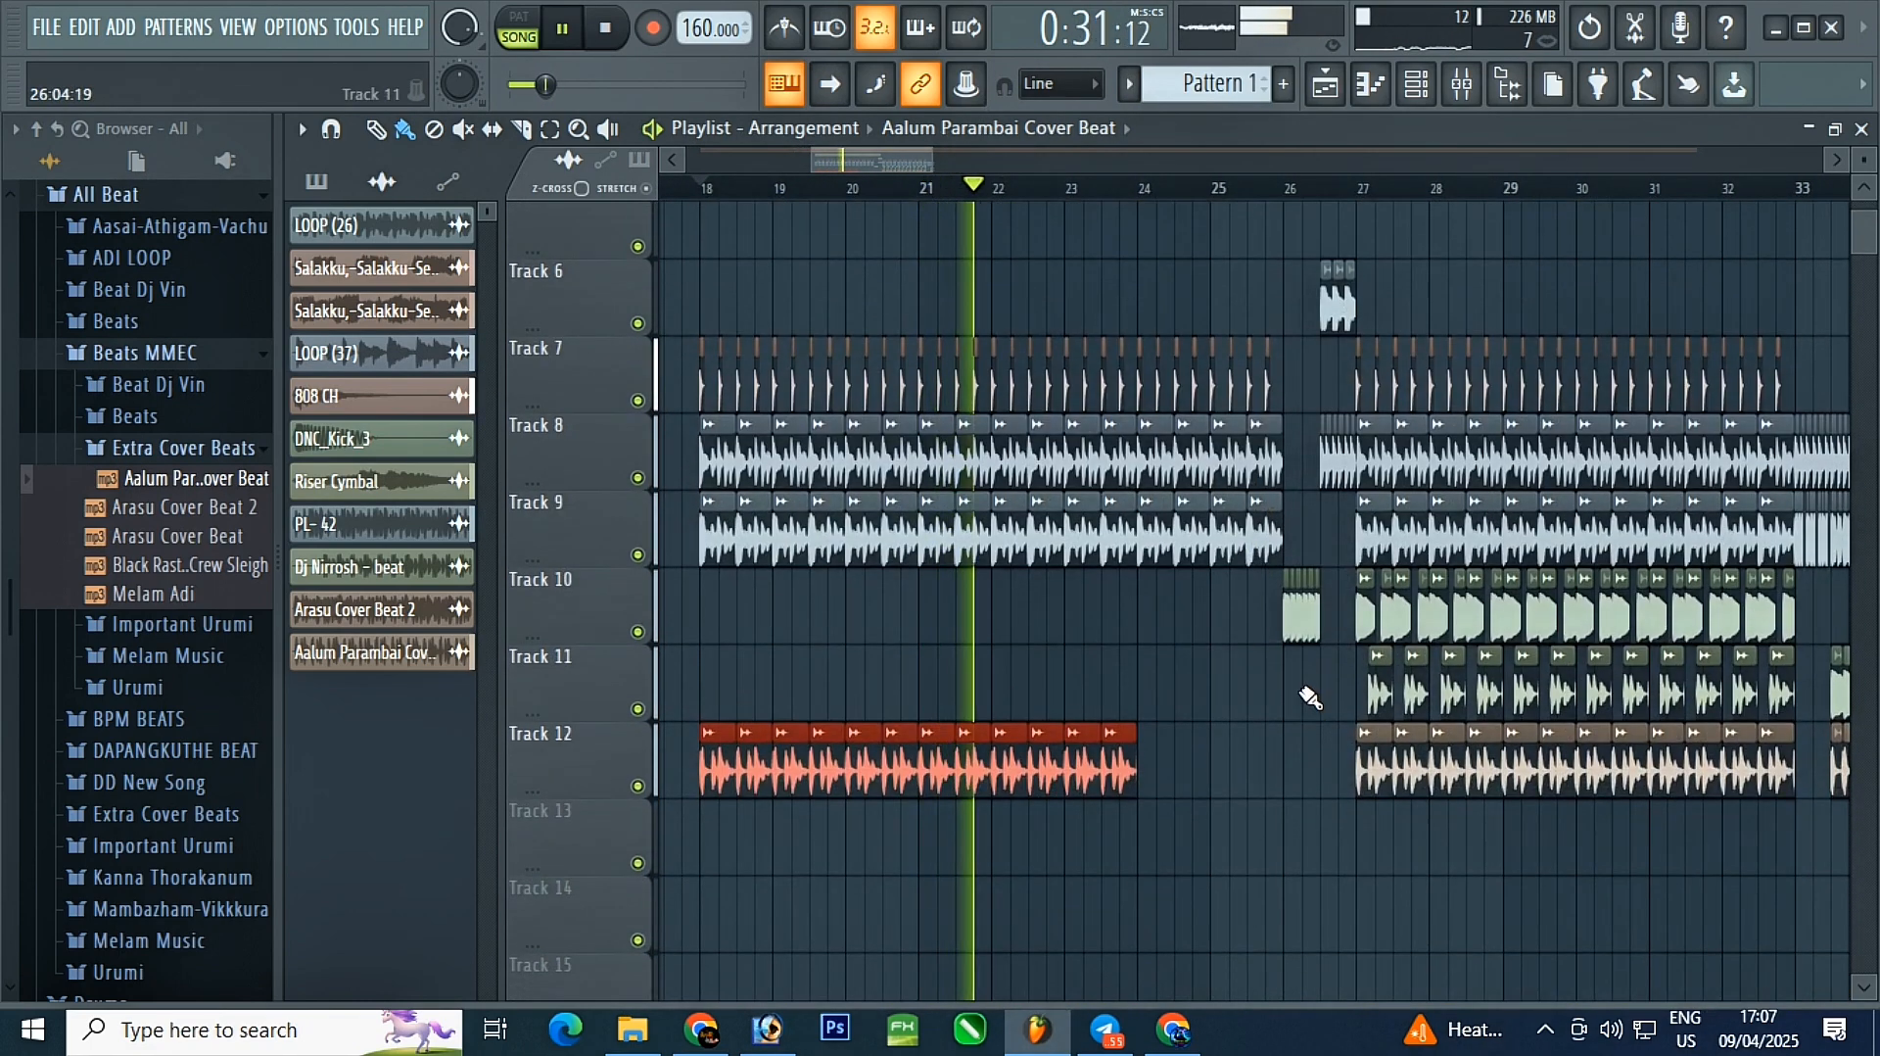
- Copy the Dj Nirrosh beat clips on Track 11 into the bar 18 section and extend Tracks 11 and 12 to bar 26
drag(1303, 666, 1113, 705)
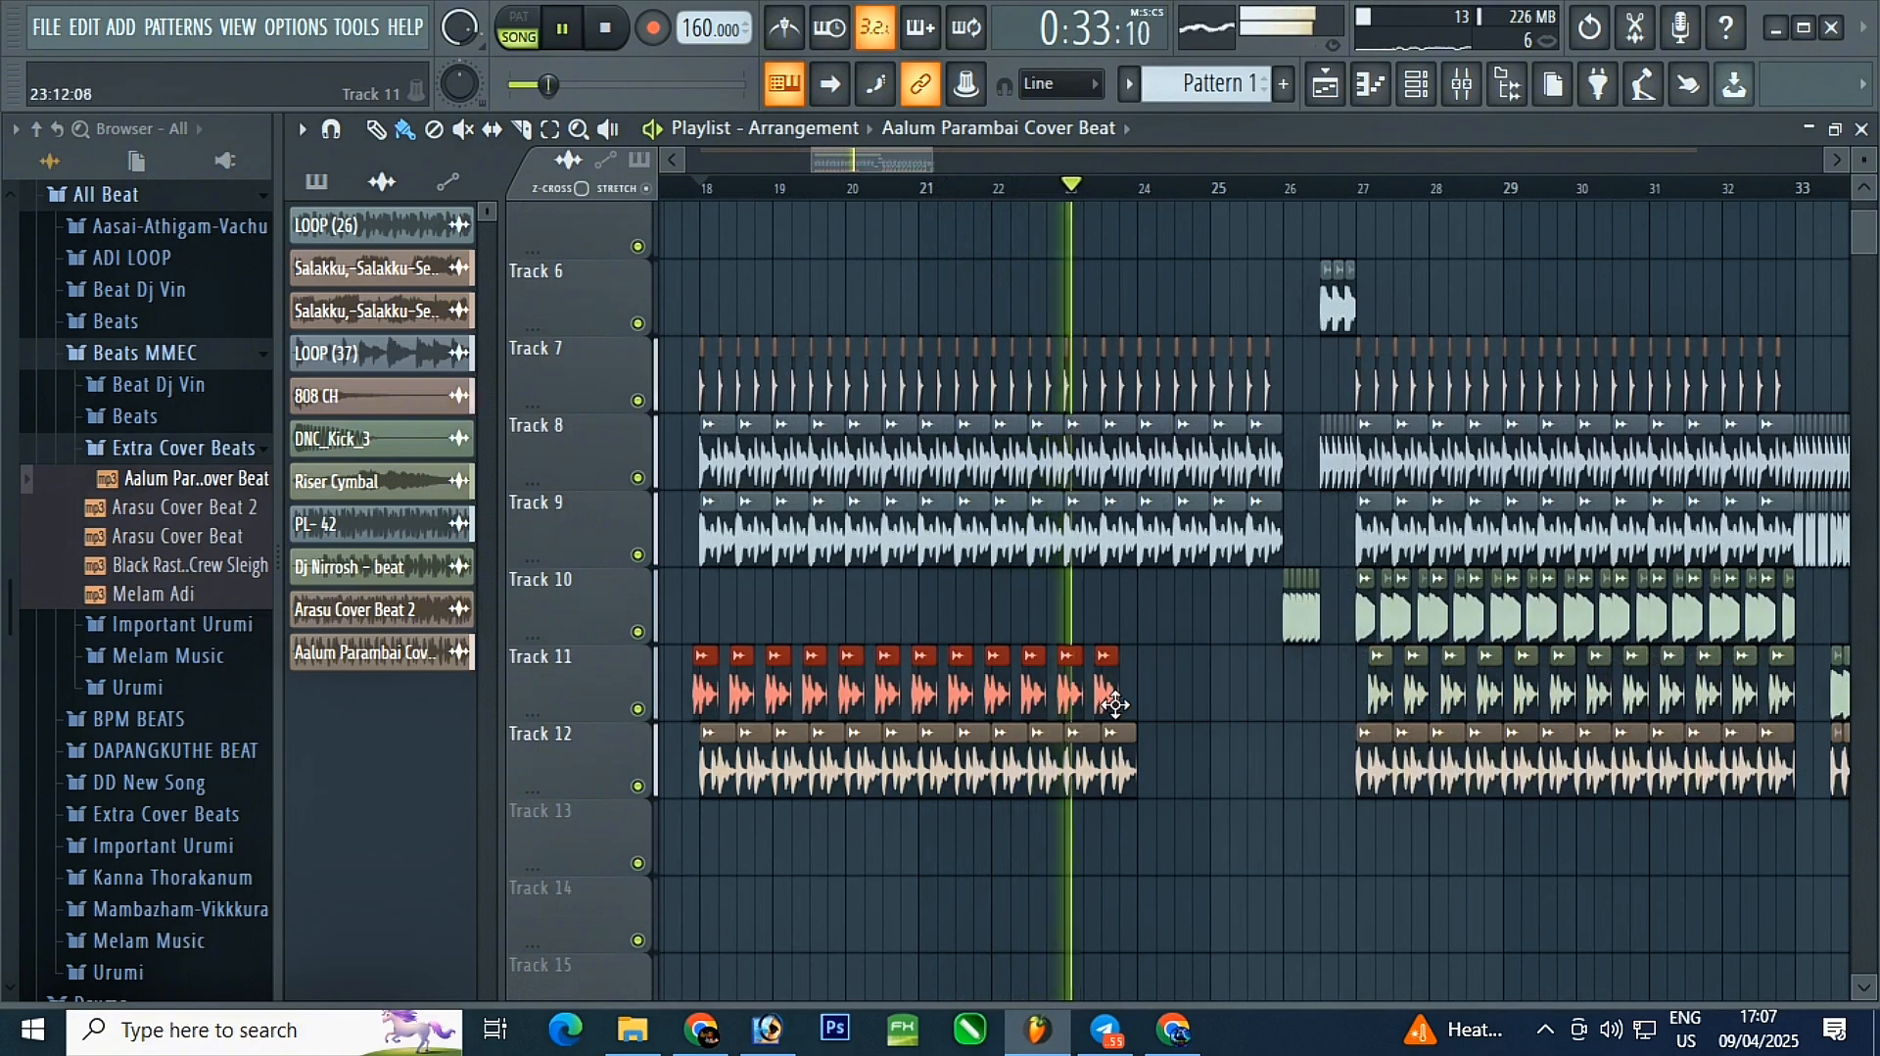
drag(1193, 647, 1162, 778)
scroll(1224, 725, down, 4)
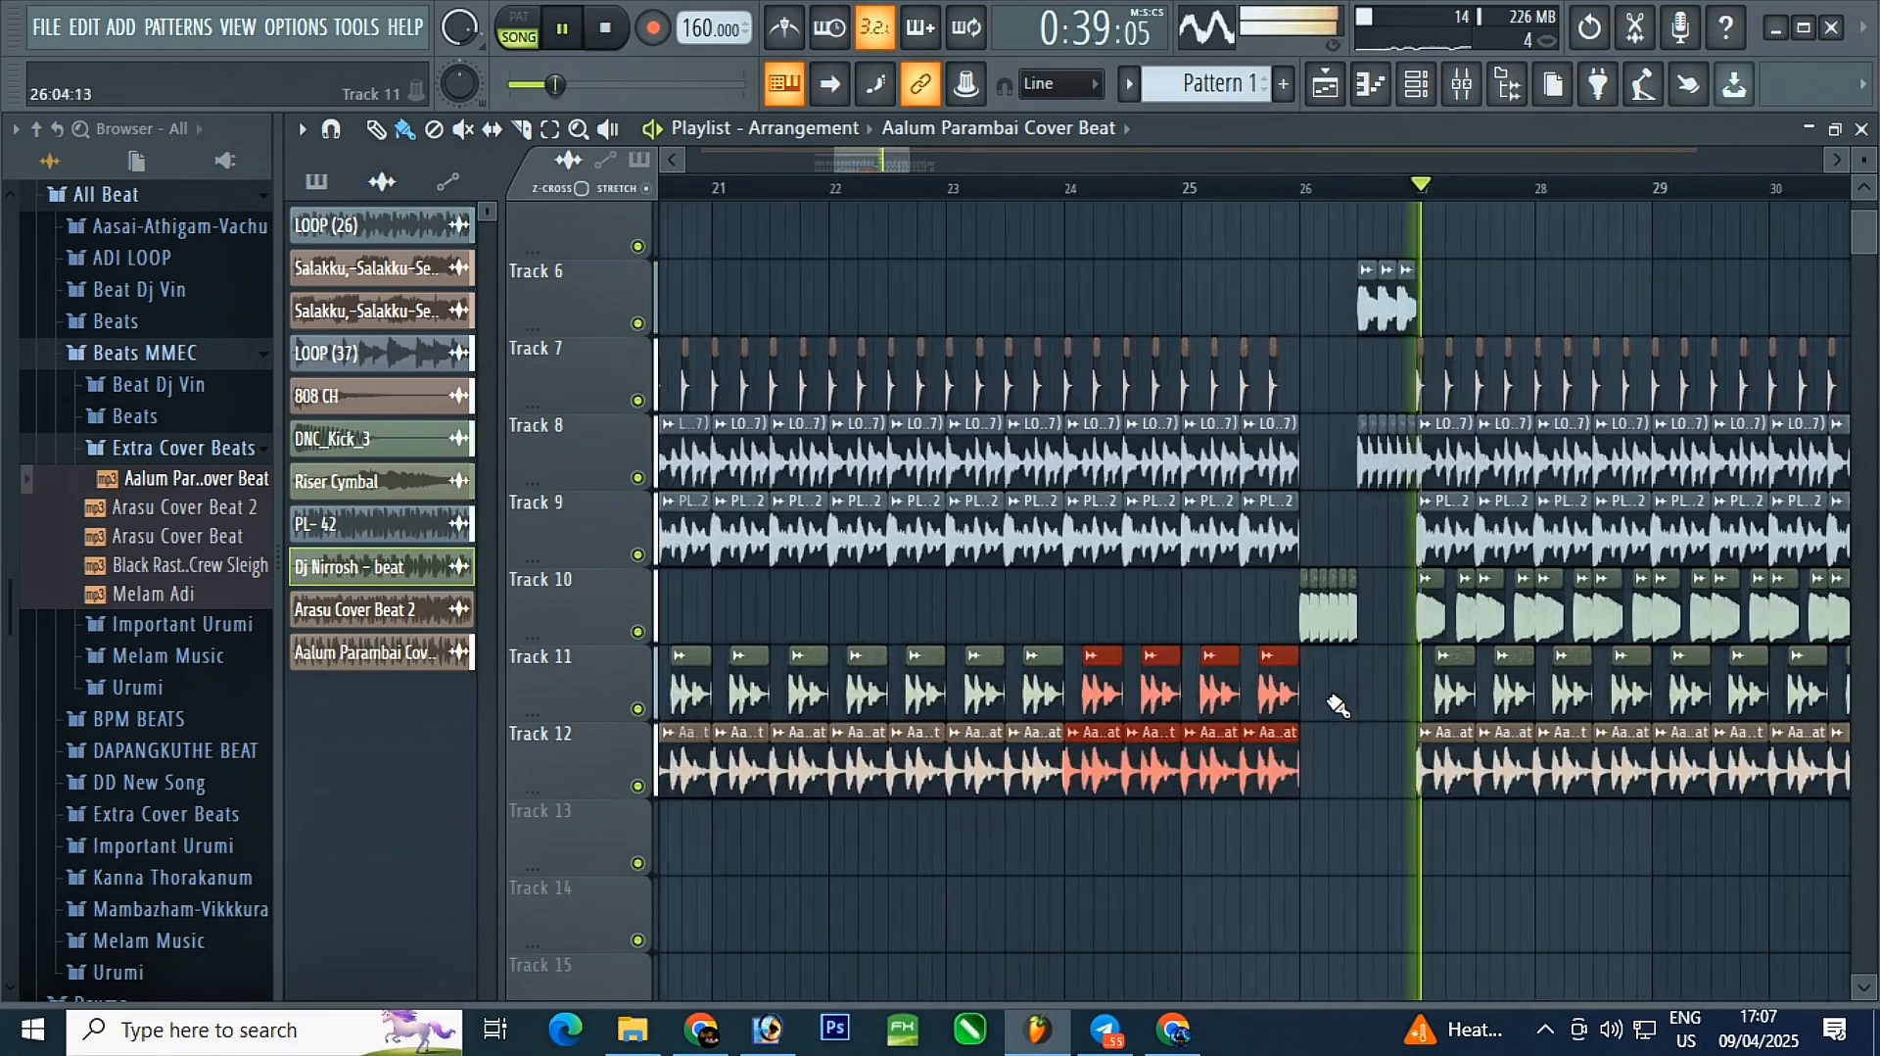
- Play back the arrangement from bar 18 to check the newly layered section
click(953, 188)
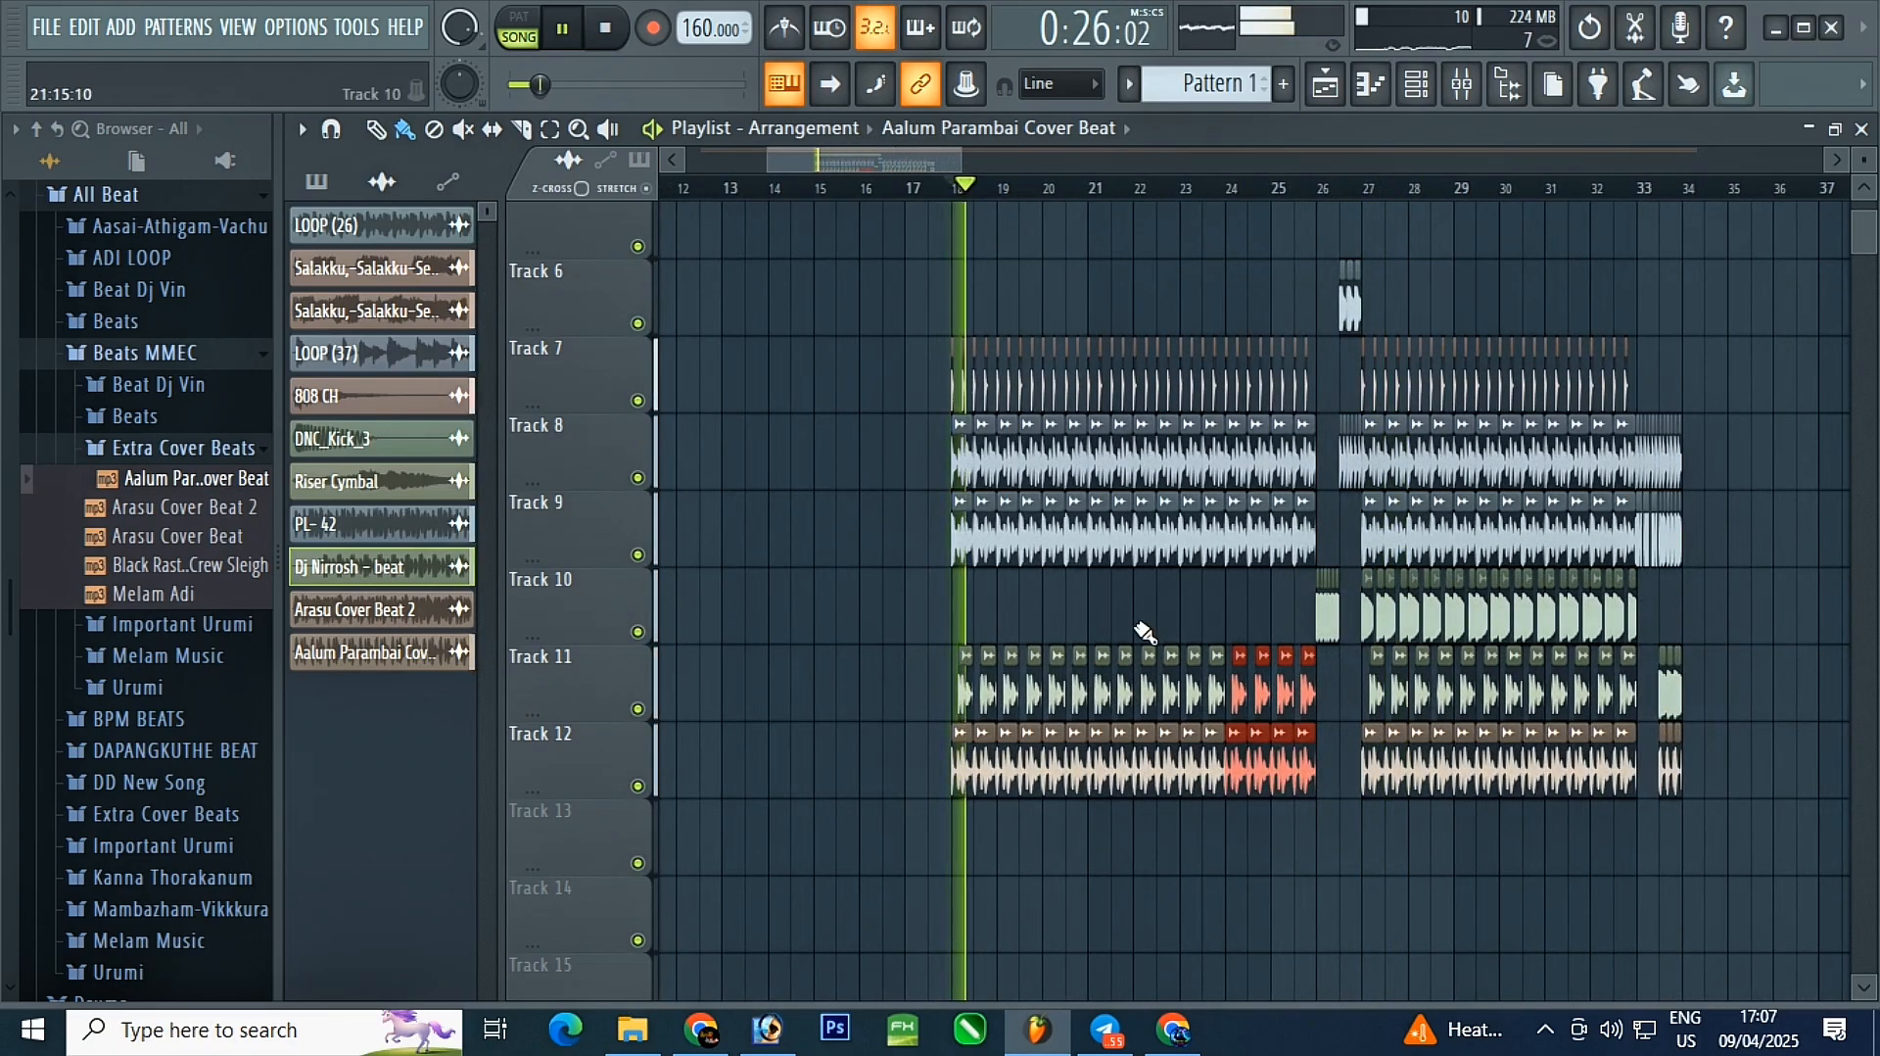
scroll(1097, 617, up, 5)
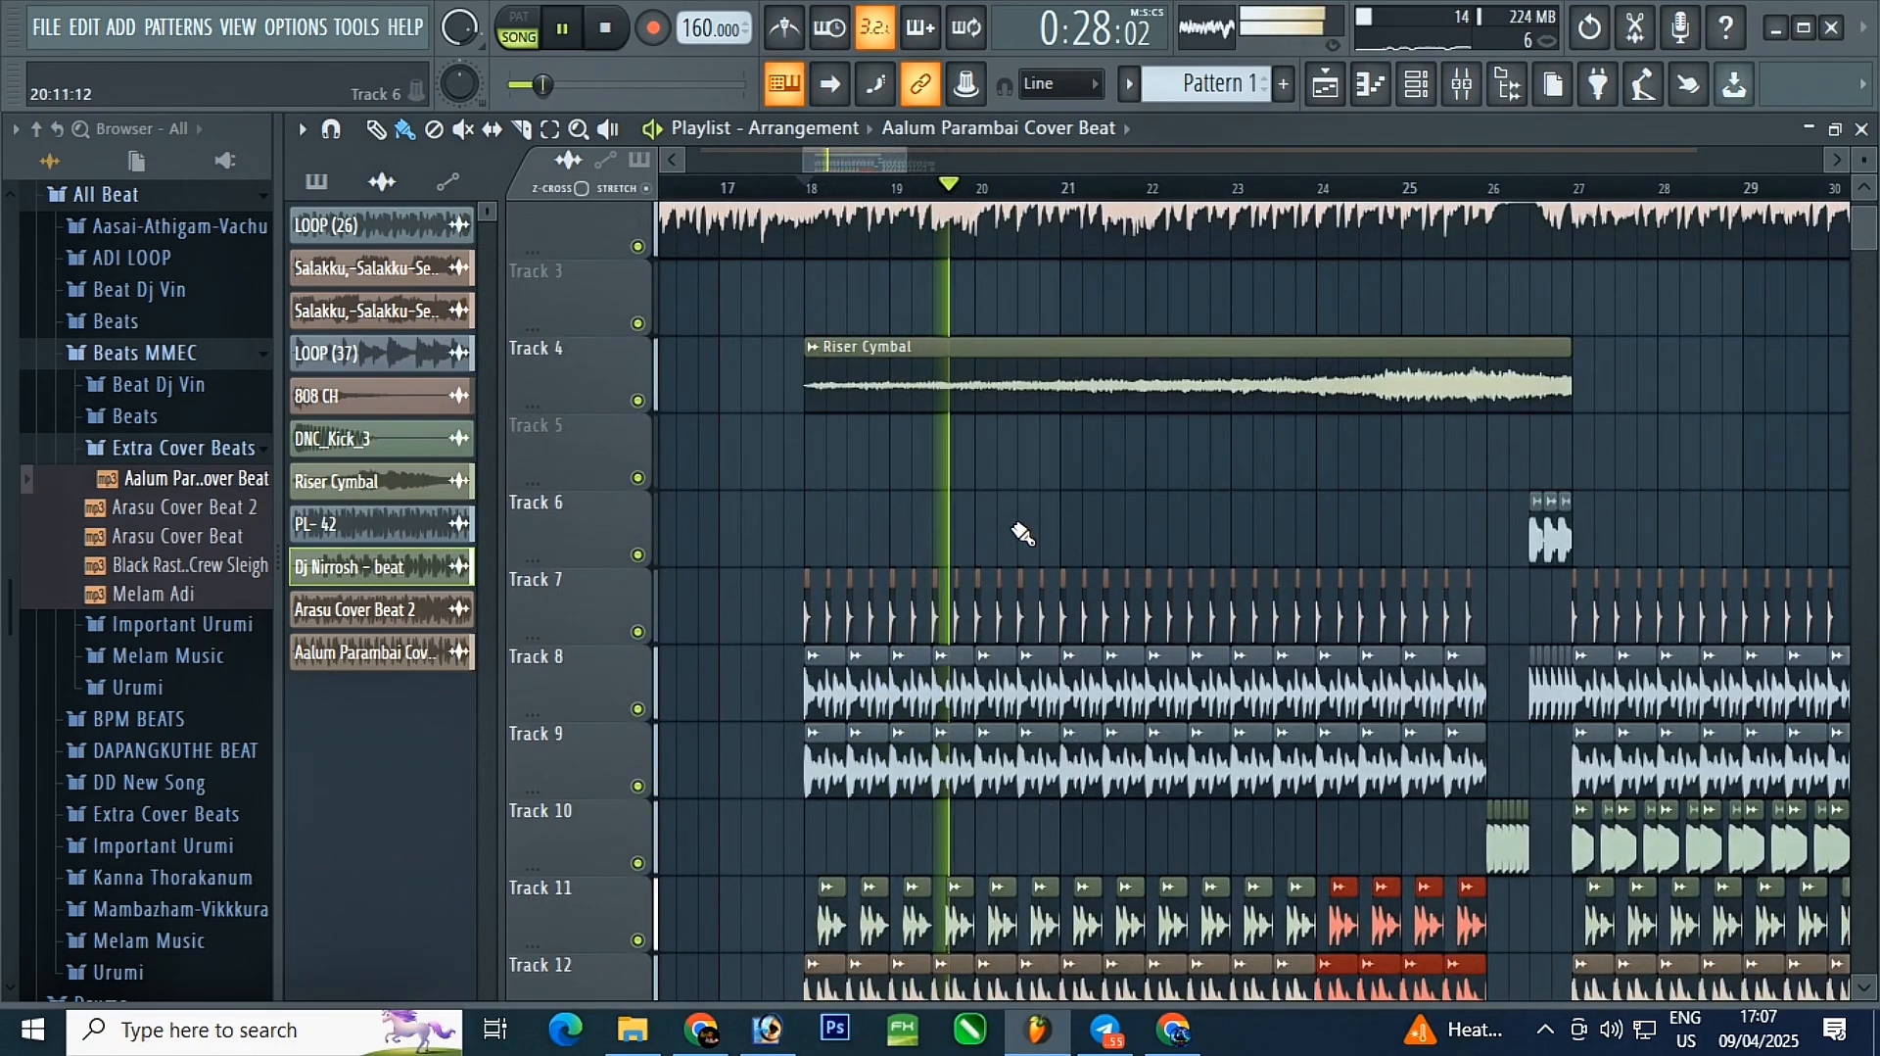
scroll(899, 526, down, 3)
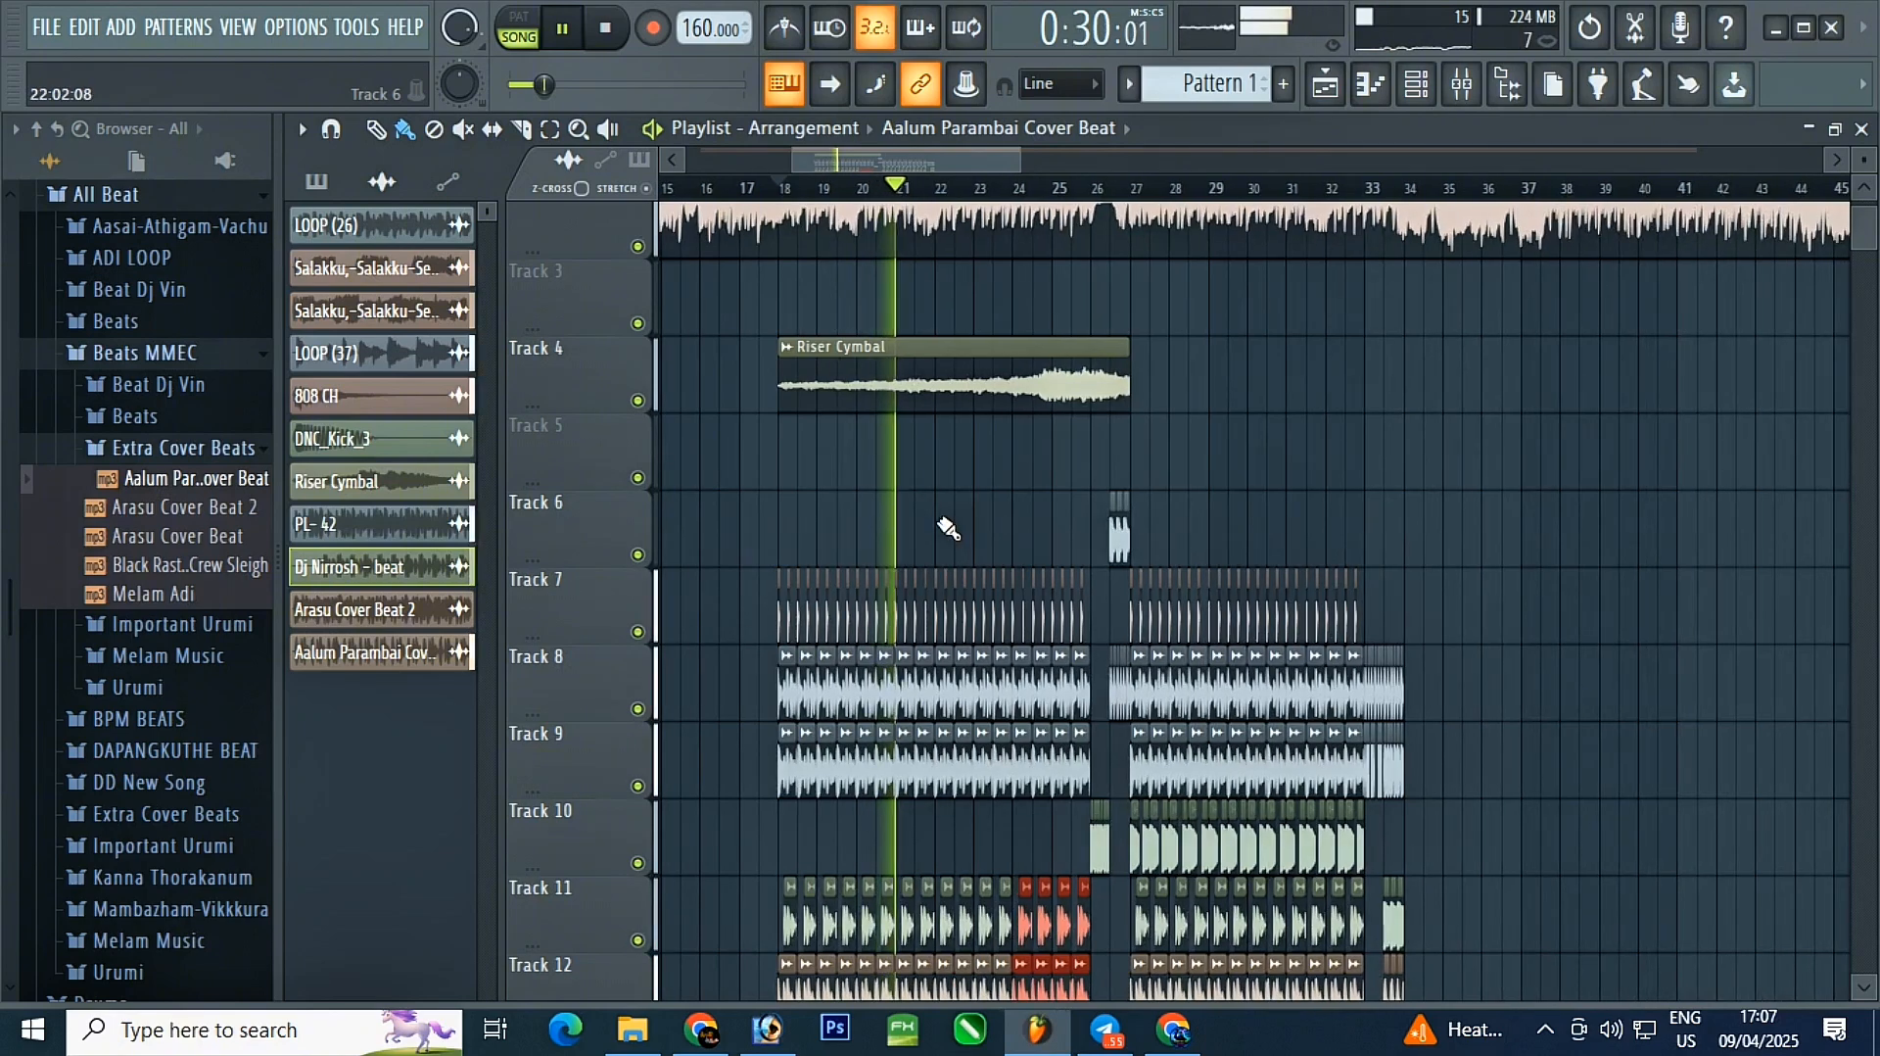
scroll(940, 528, down, 2)
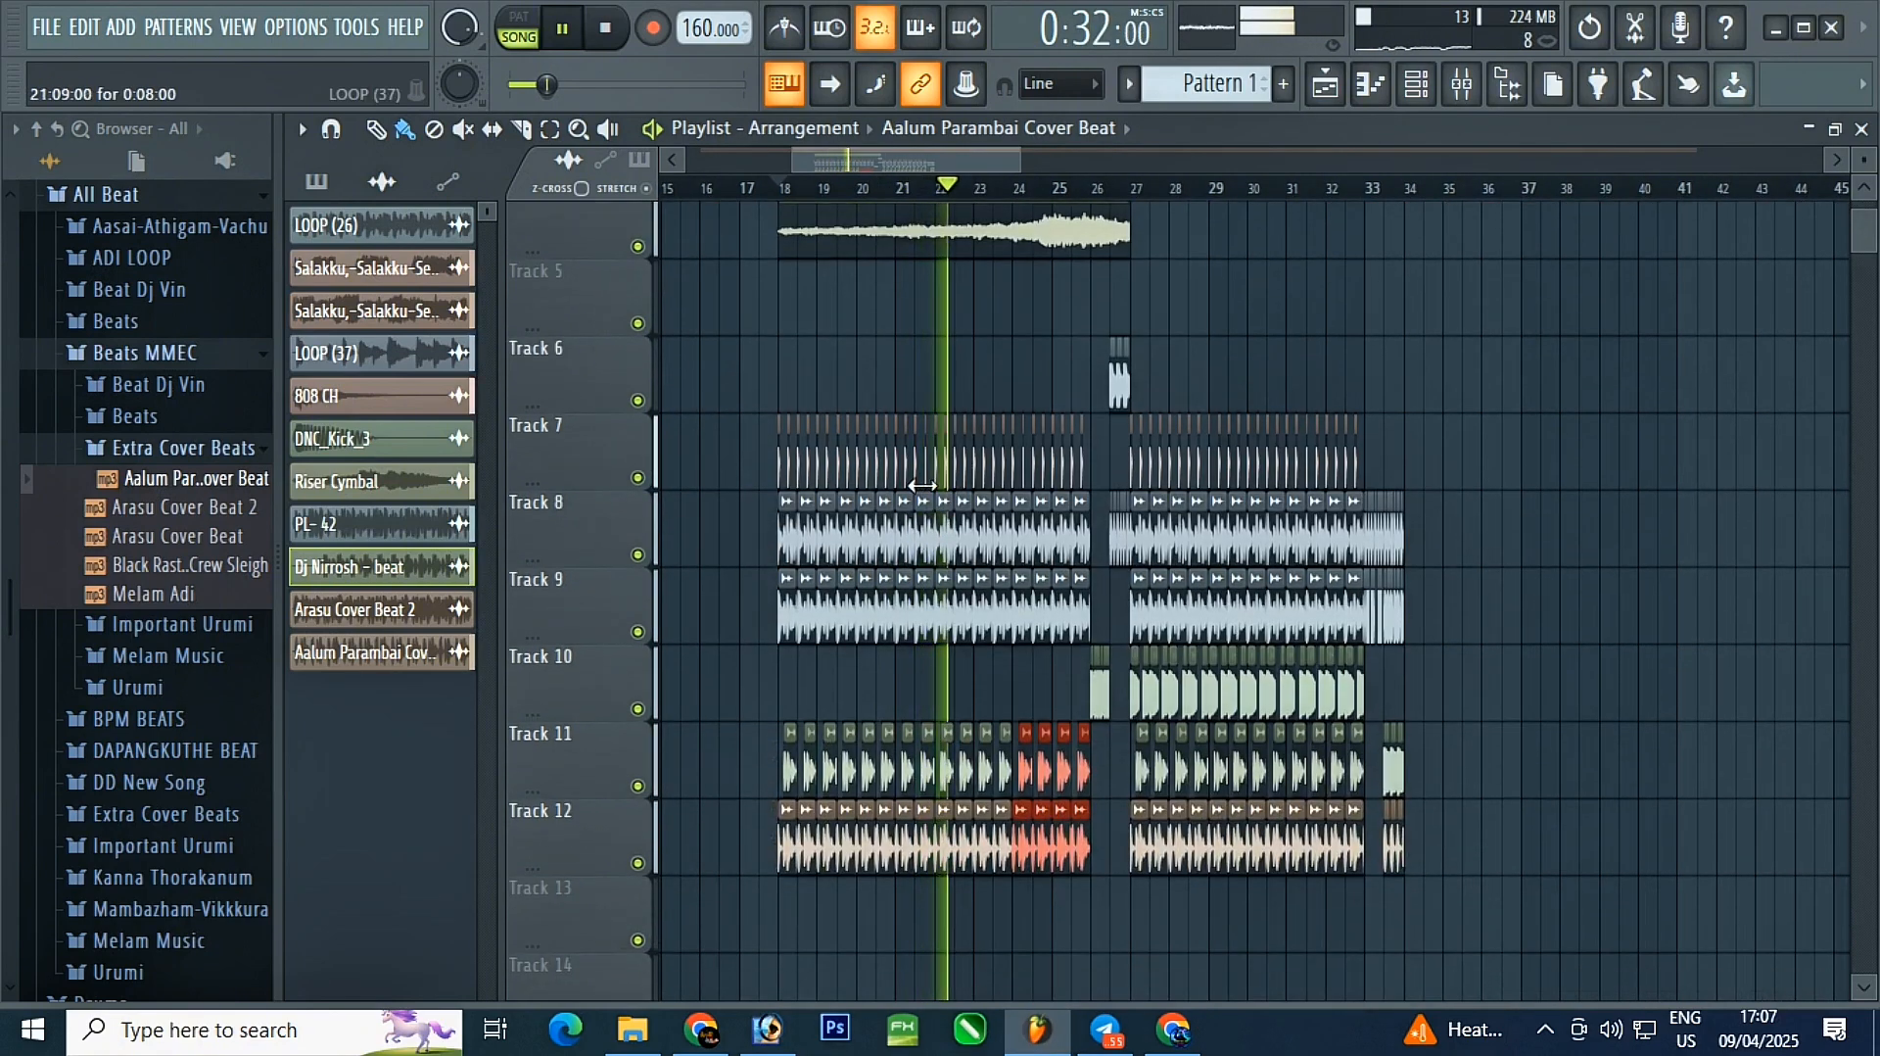
- Follow the playback through bar 34, examining the fill around bar 26 and the layered tracks from bar 27 onward
scroll(999, 414, up, 3)
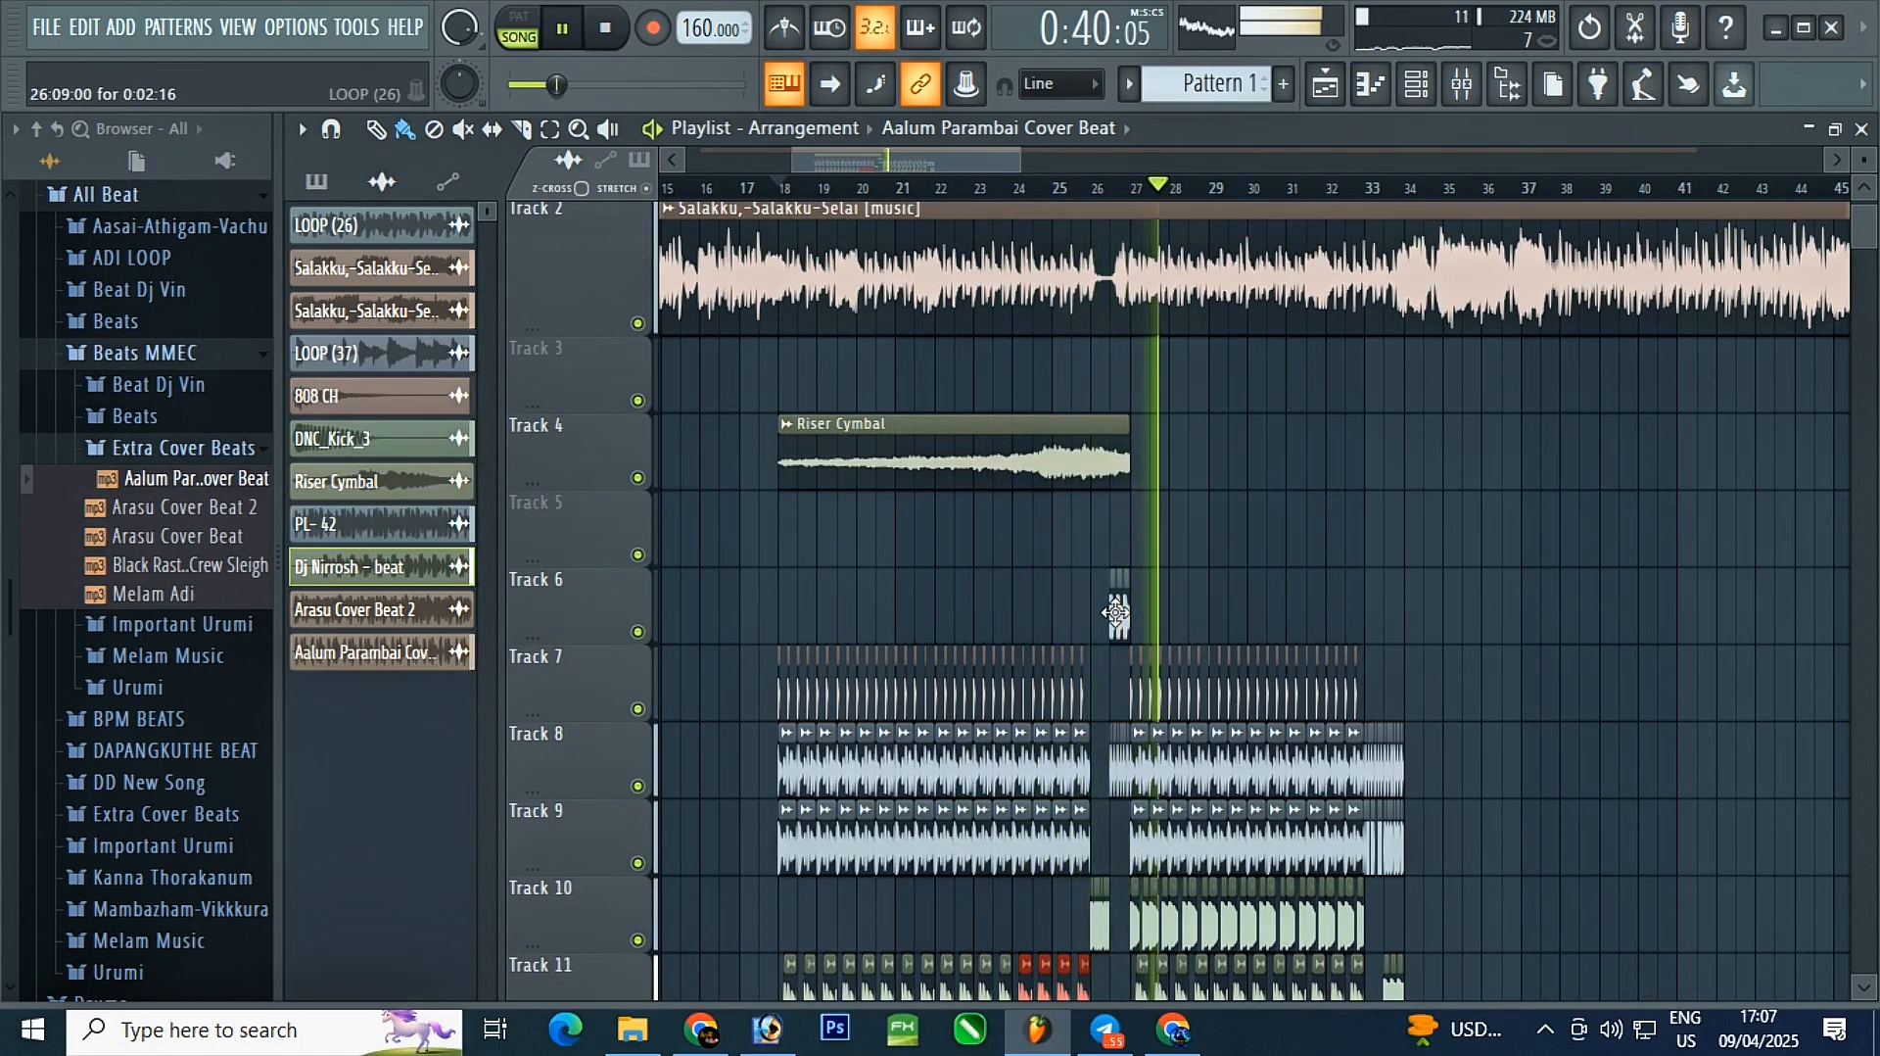
scroll(1116, 612, down, 3)
ctrl+scroll(902, 487, up, 4)
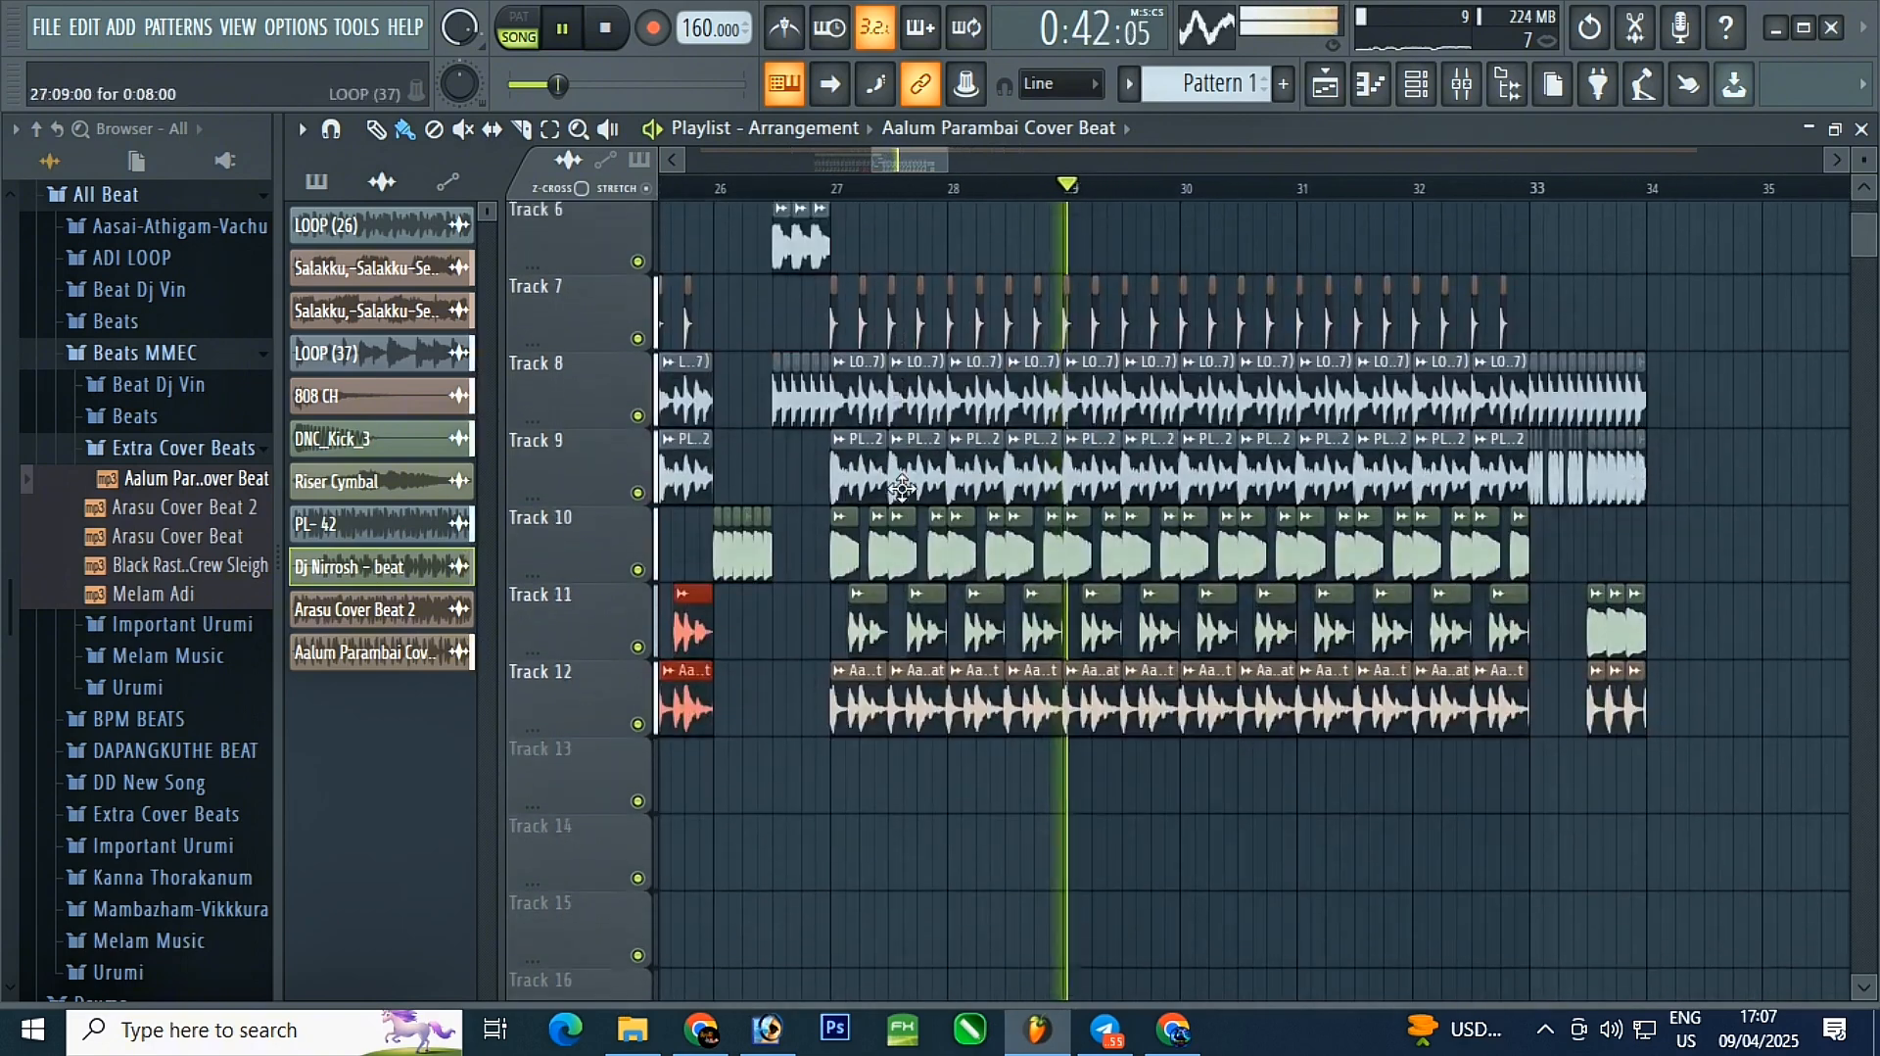
scroll(902, 487, down, 1)
ctrl+scroll(902, 487, down, 2)
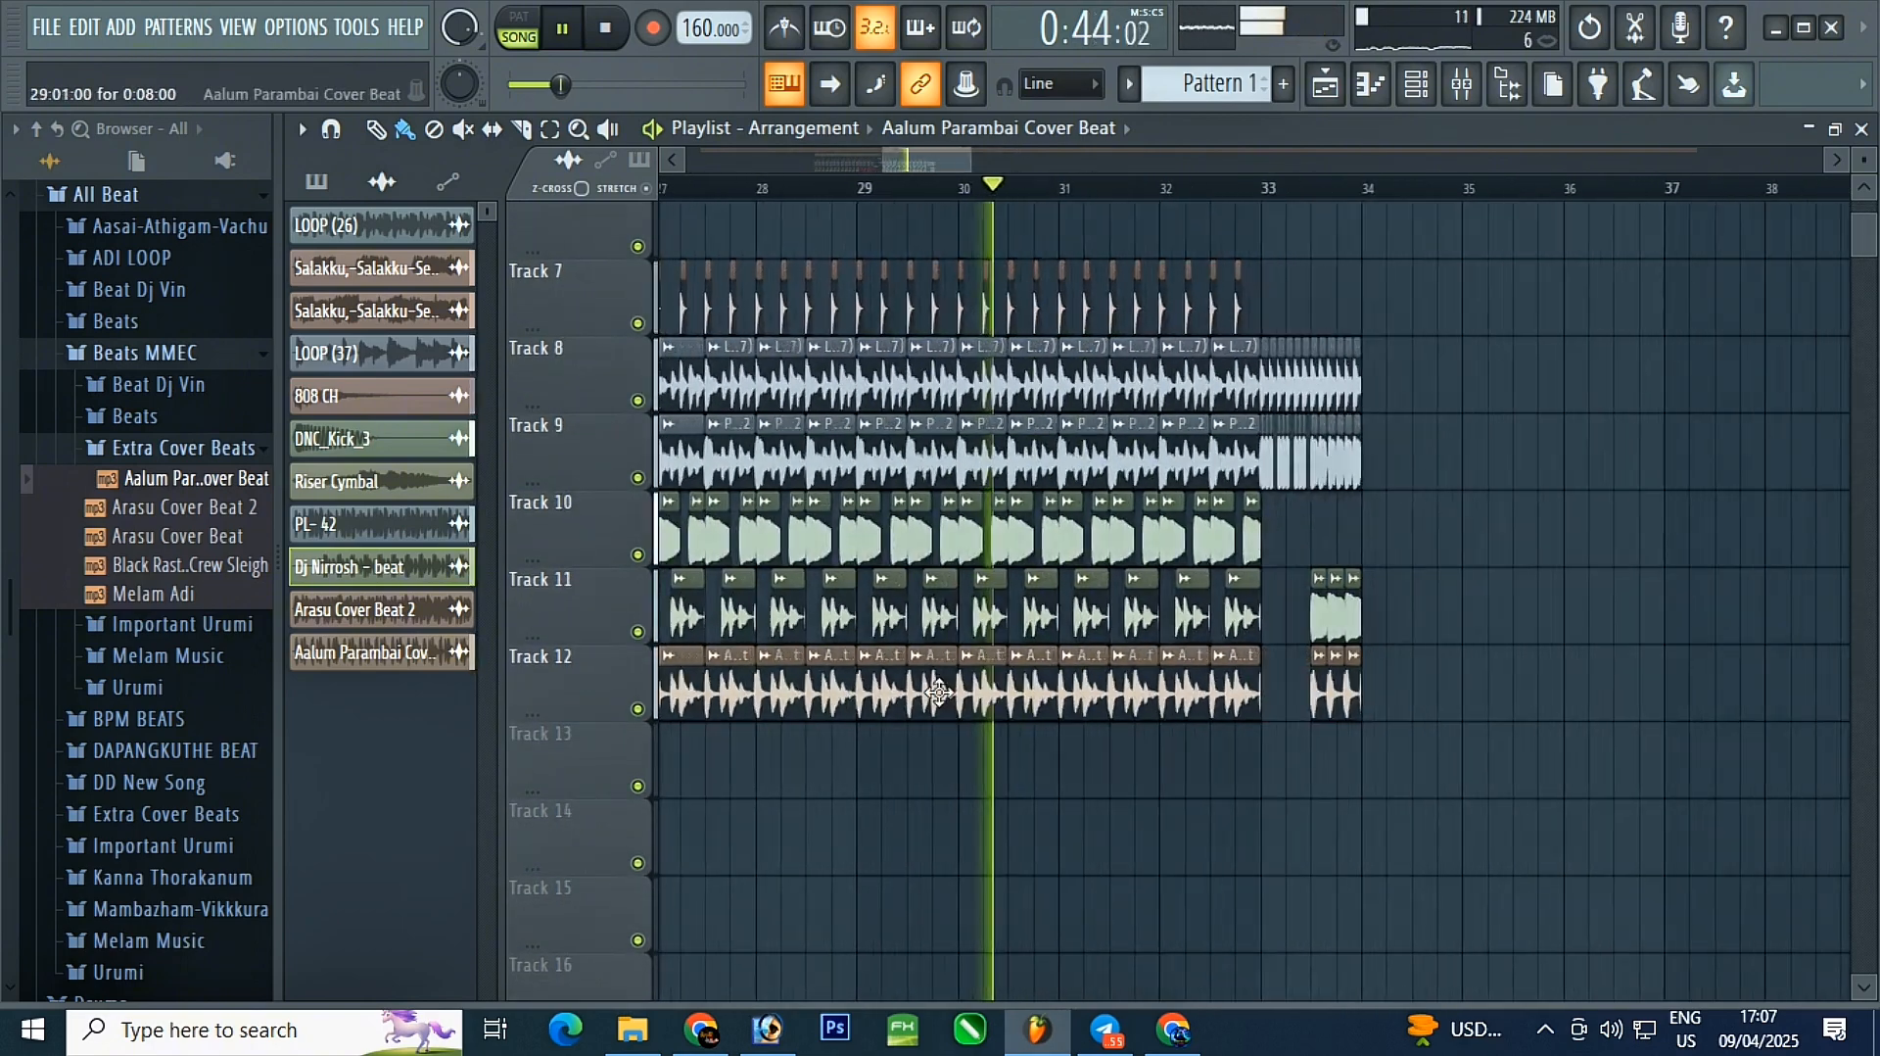
ctrl+scroll(939, 693, up, 2)
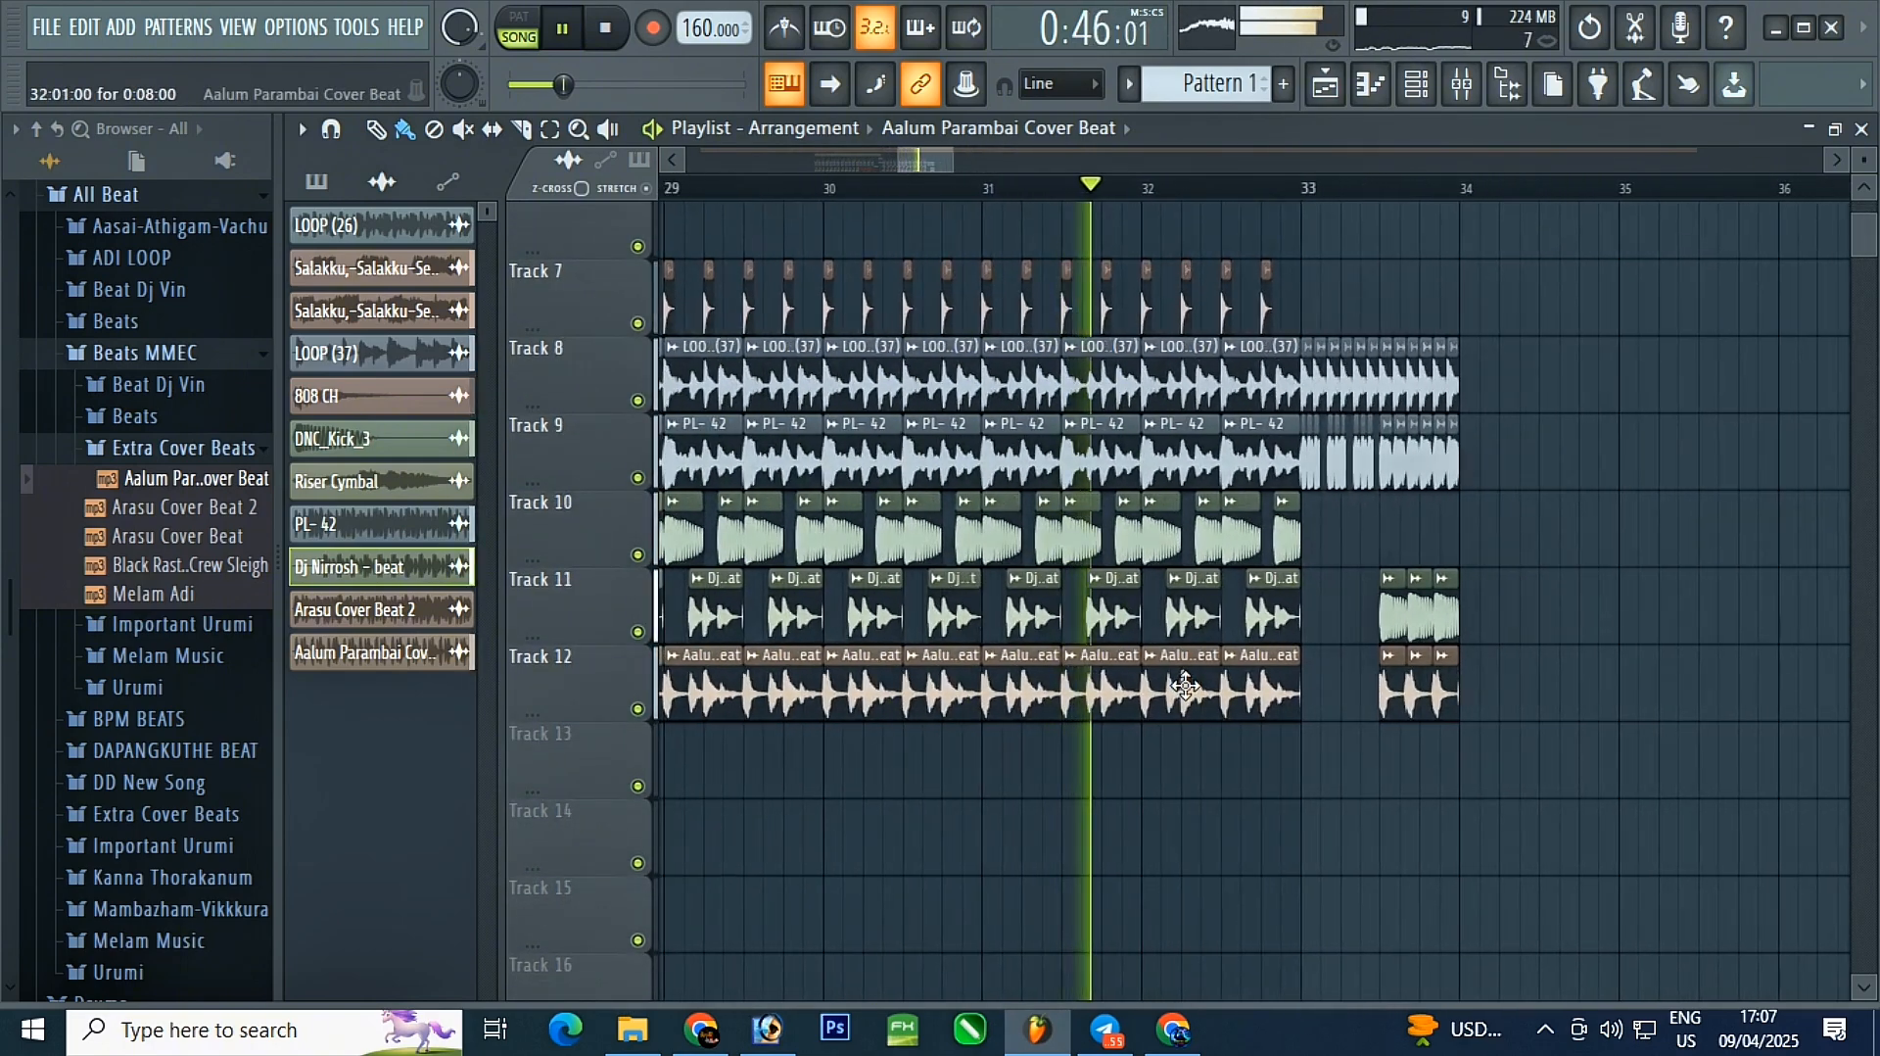
ctrl+scroll(1185, 685, down, 2)
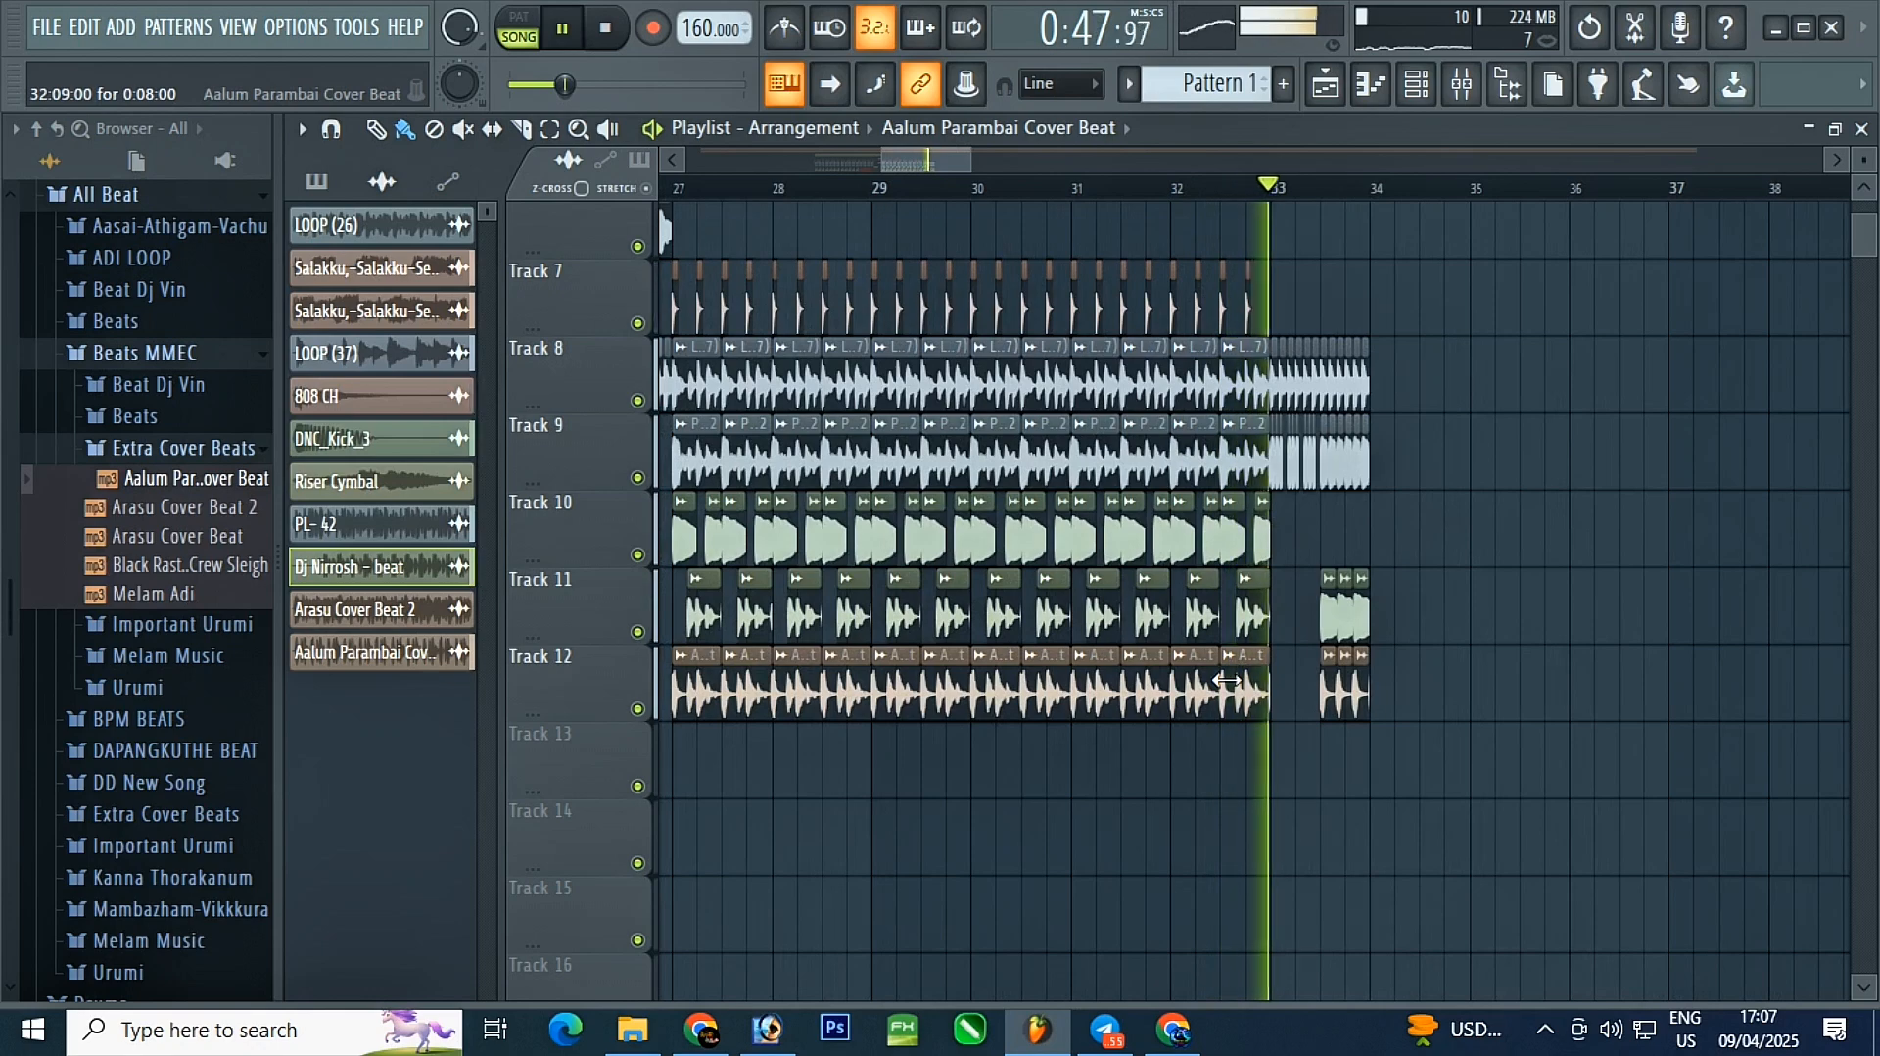
ctrl+scroll(1227, 678, down, 2)
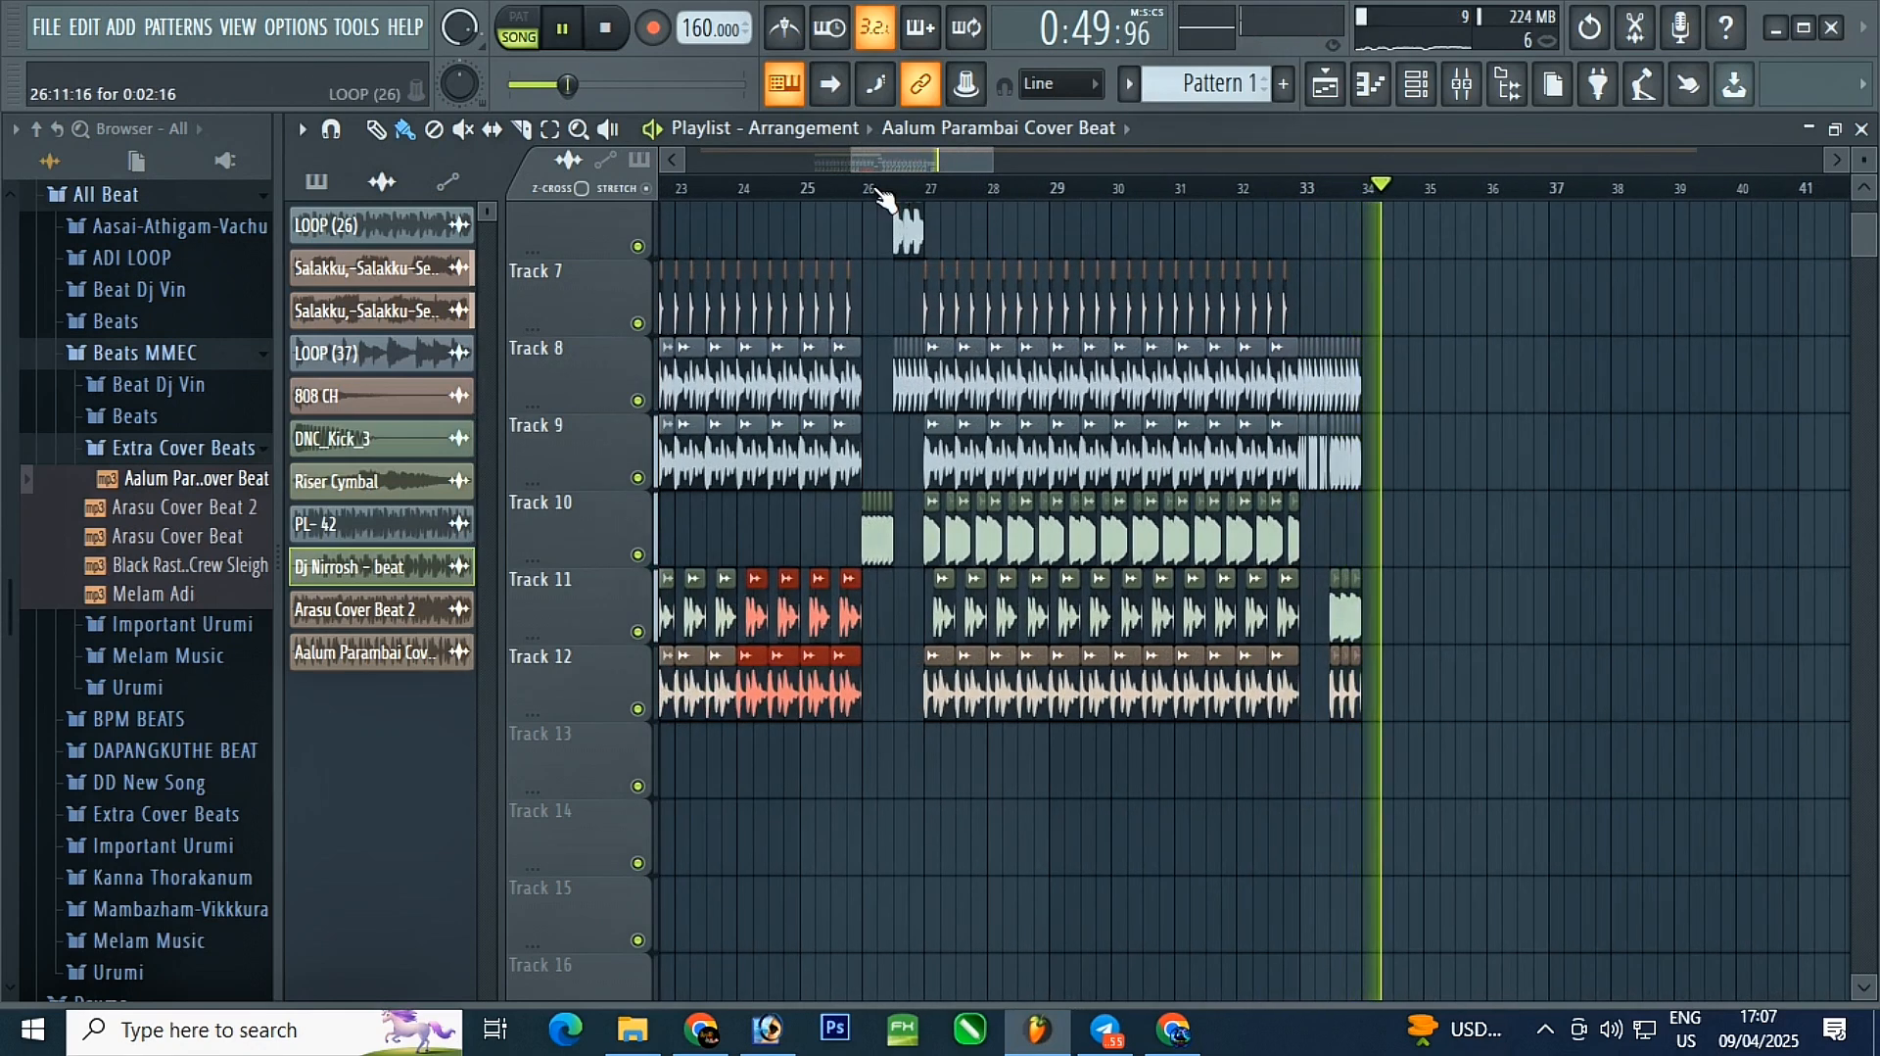
- Play back from just before bar 26 and from bar 18, examining the transition and where the vocals end
click(854, 189)
ctrl+scroll(710, 240, down, 2)
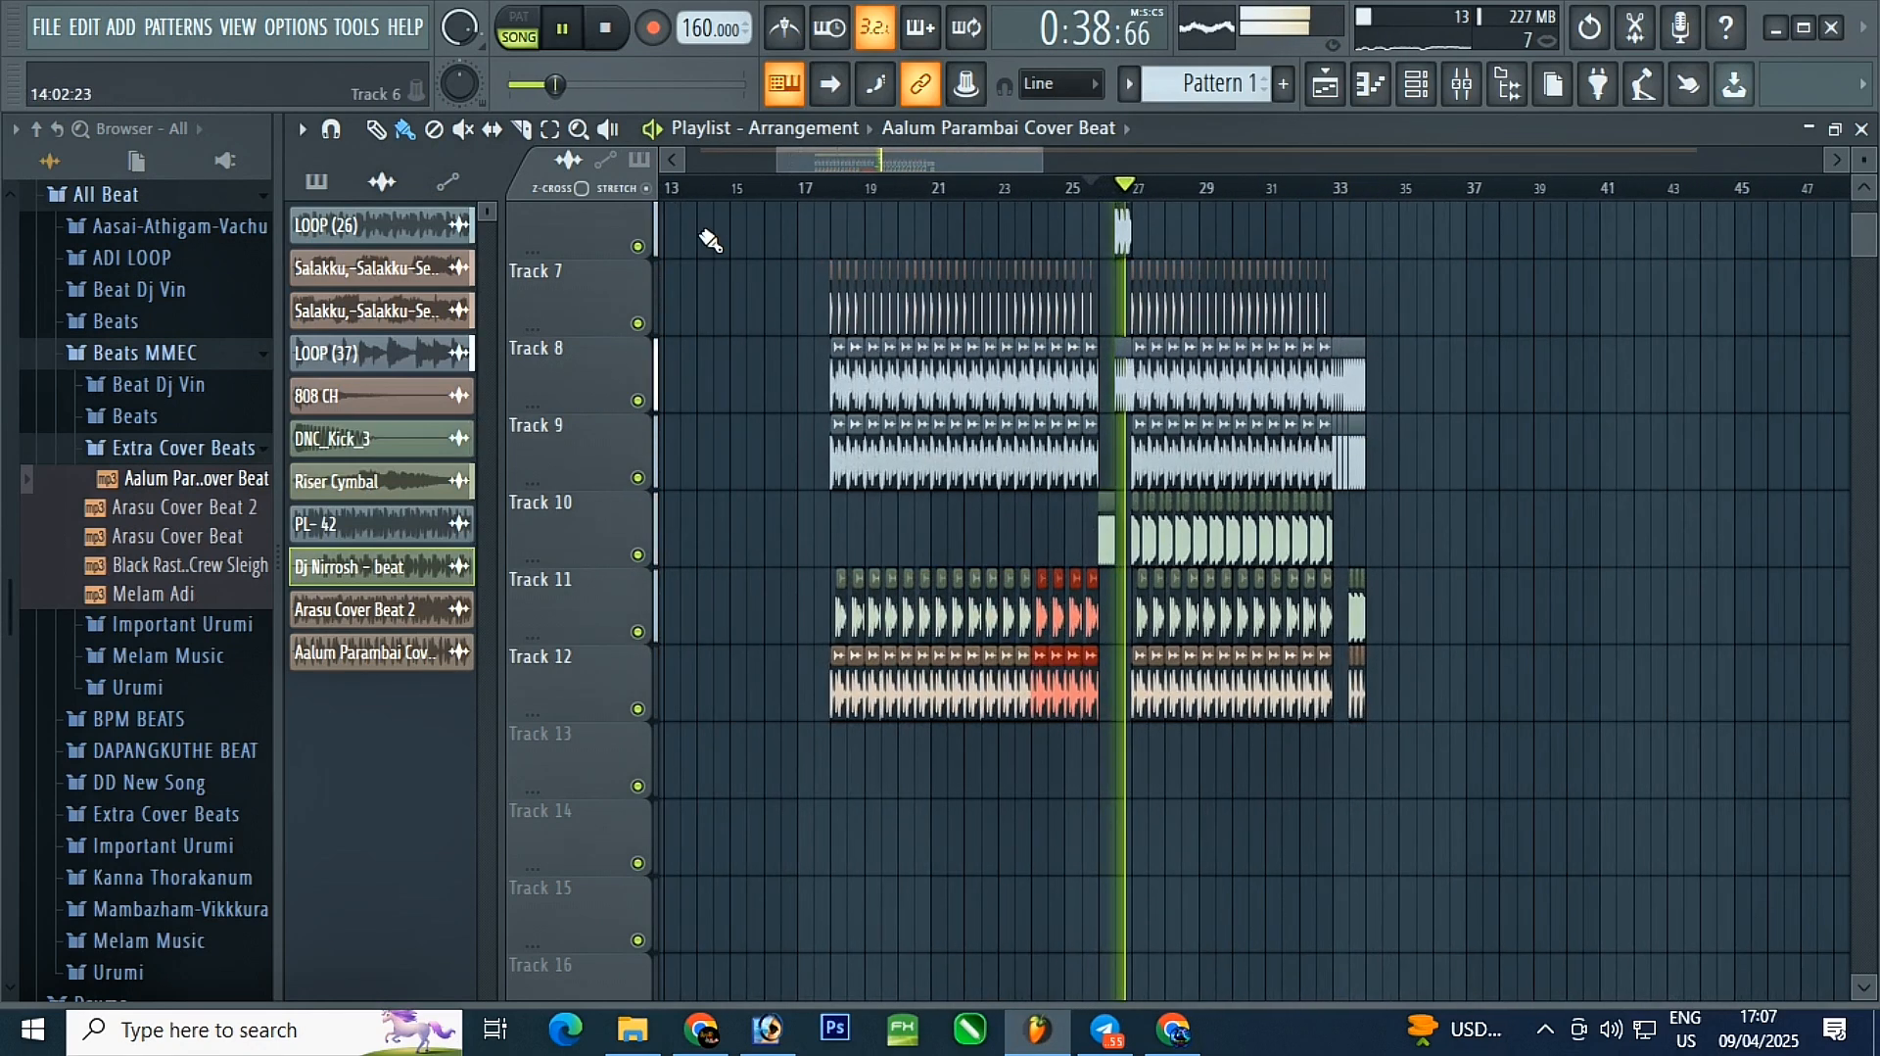
scroll(882, 378, up, 2)
ctrl+scroll(844, 482, up, 2)
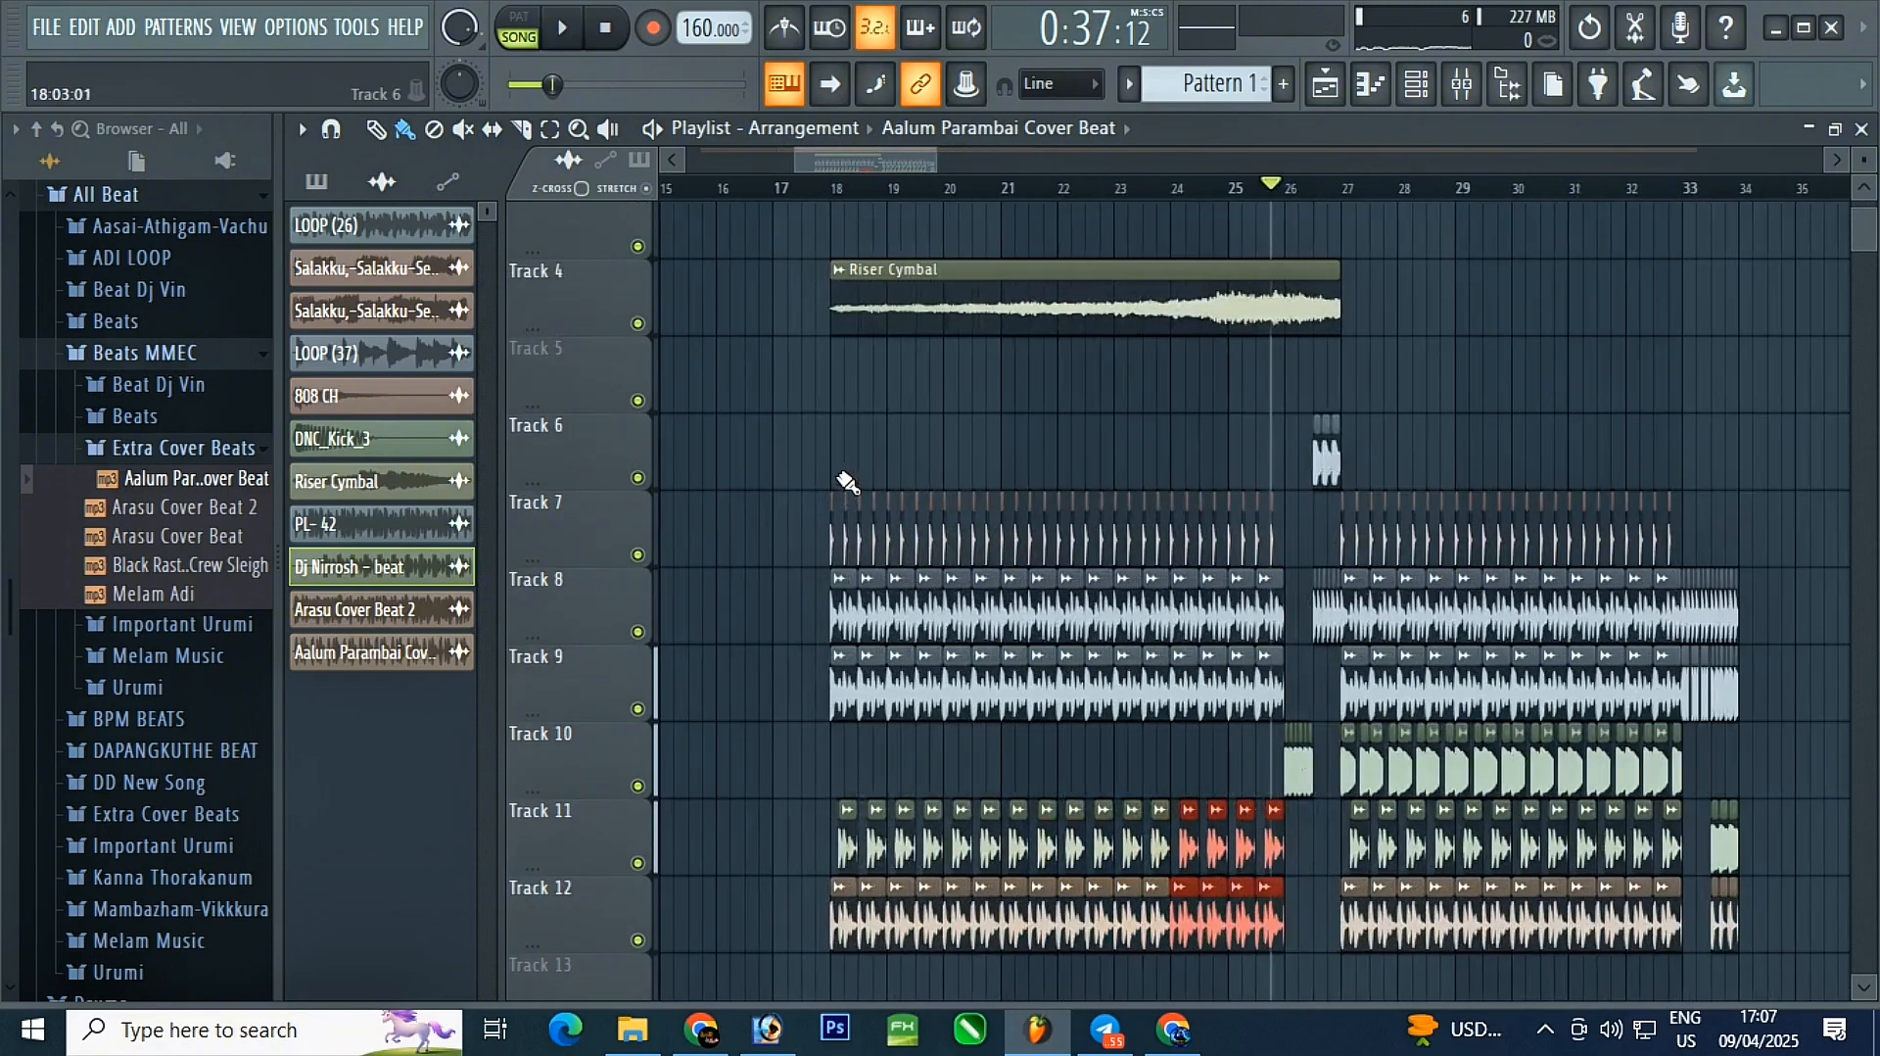
scroll(861, 437, up, 3)
ctrl+scroll(956, 222, up, 3)
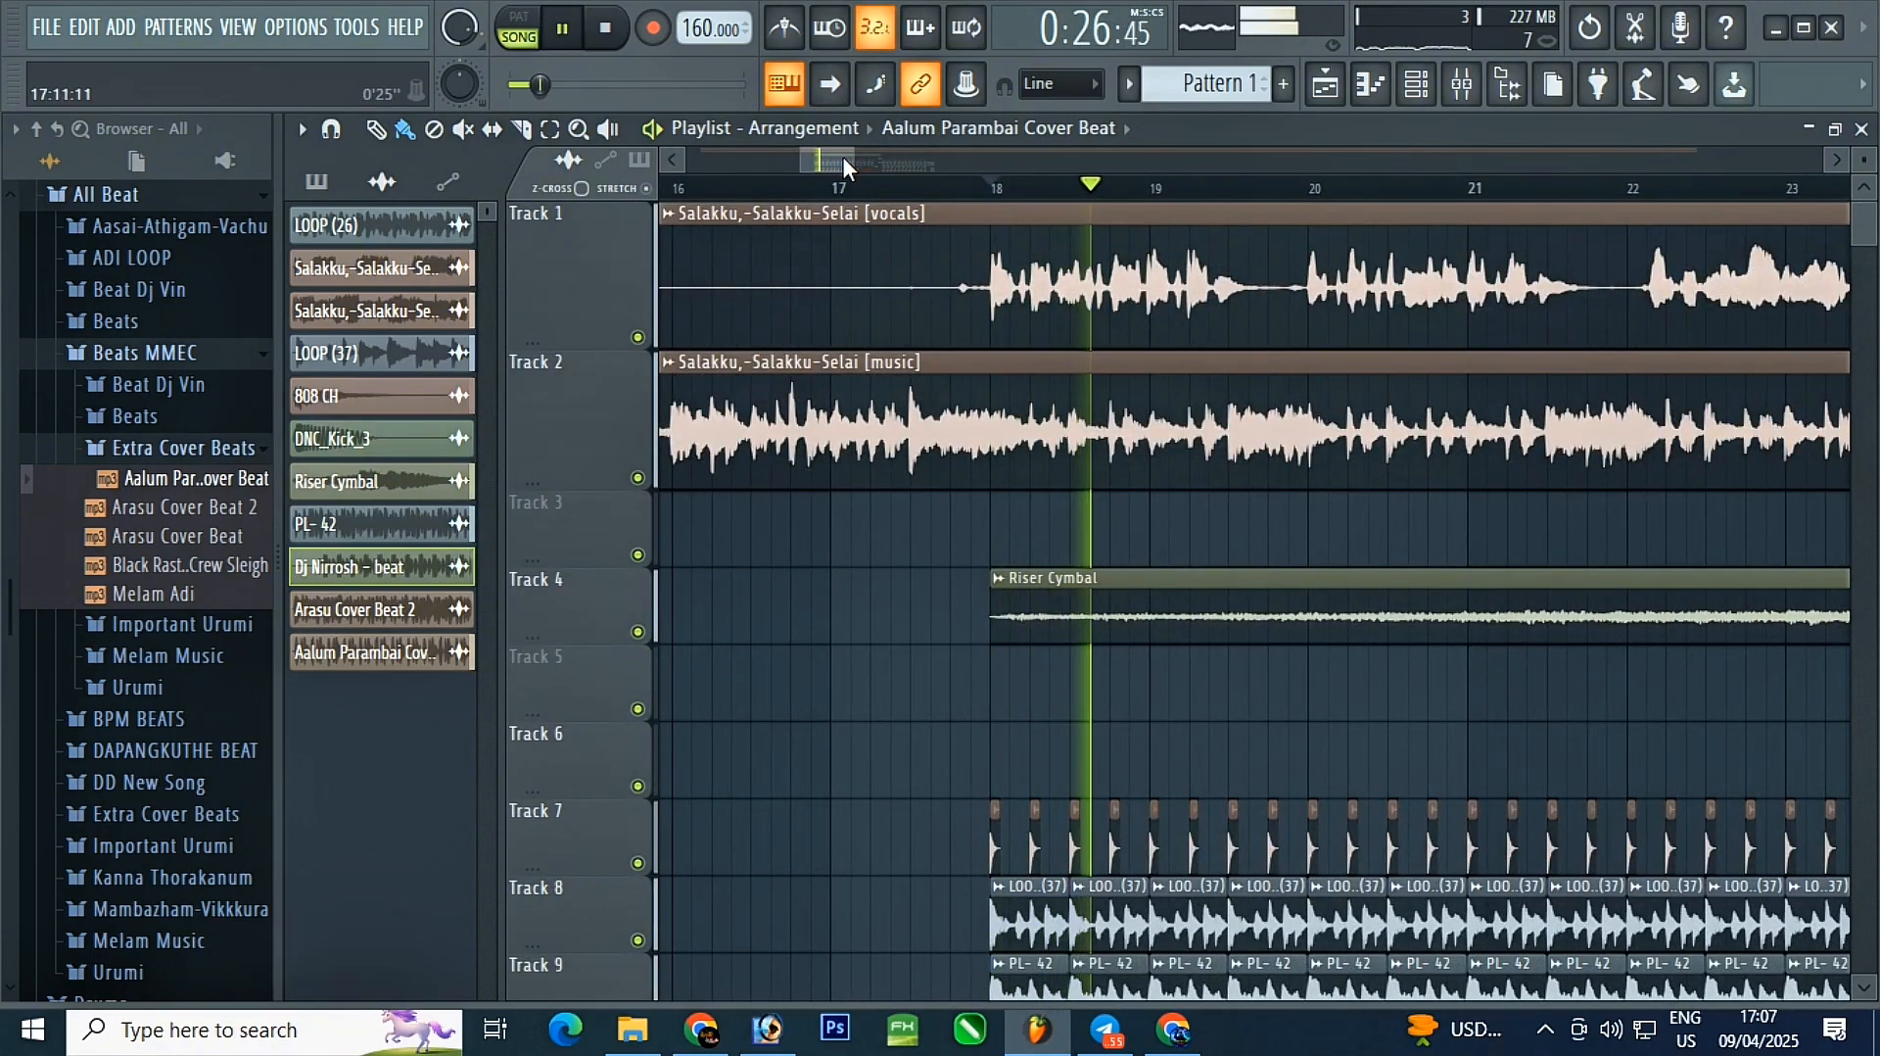
ctrl+scroll(925, 223, down, 2)
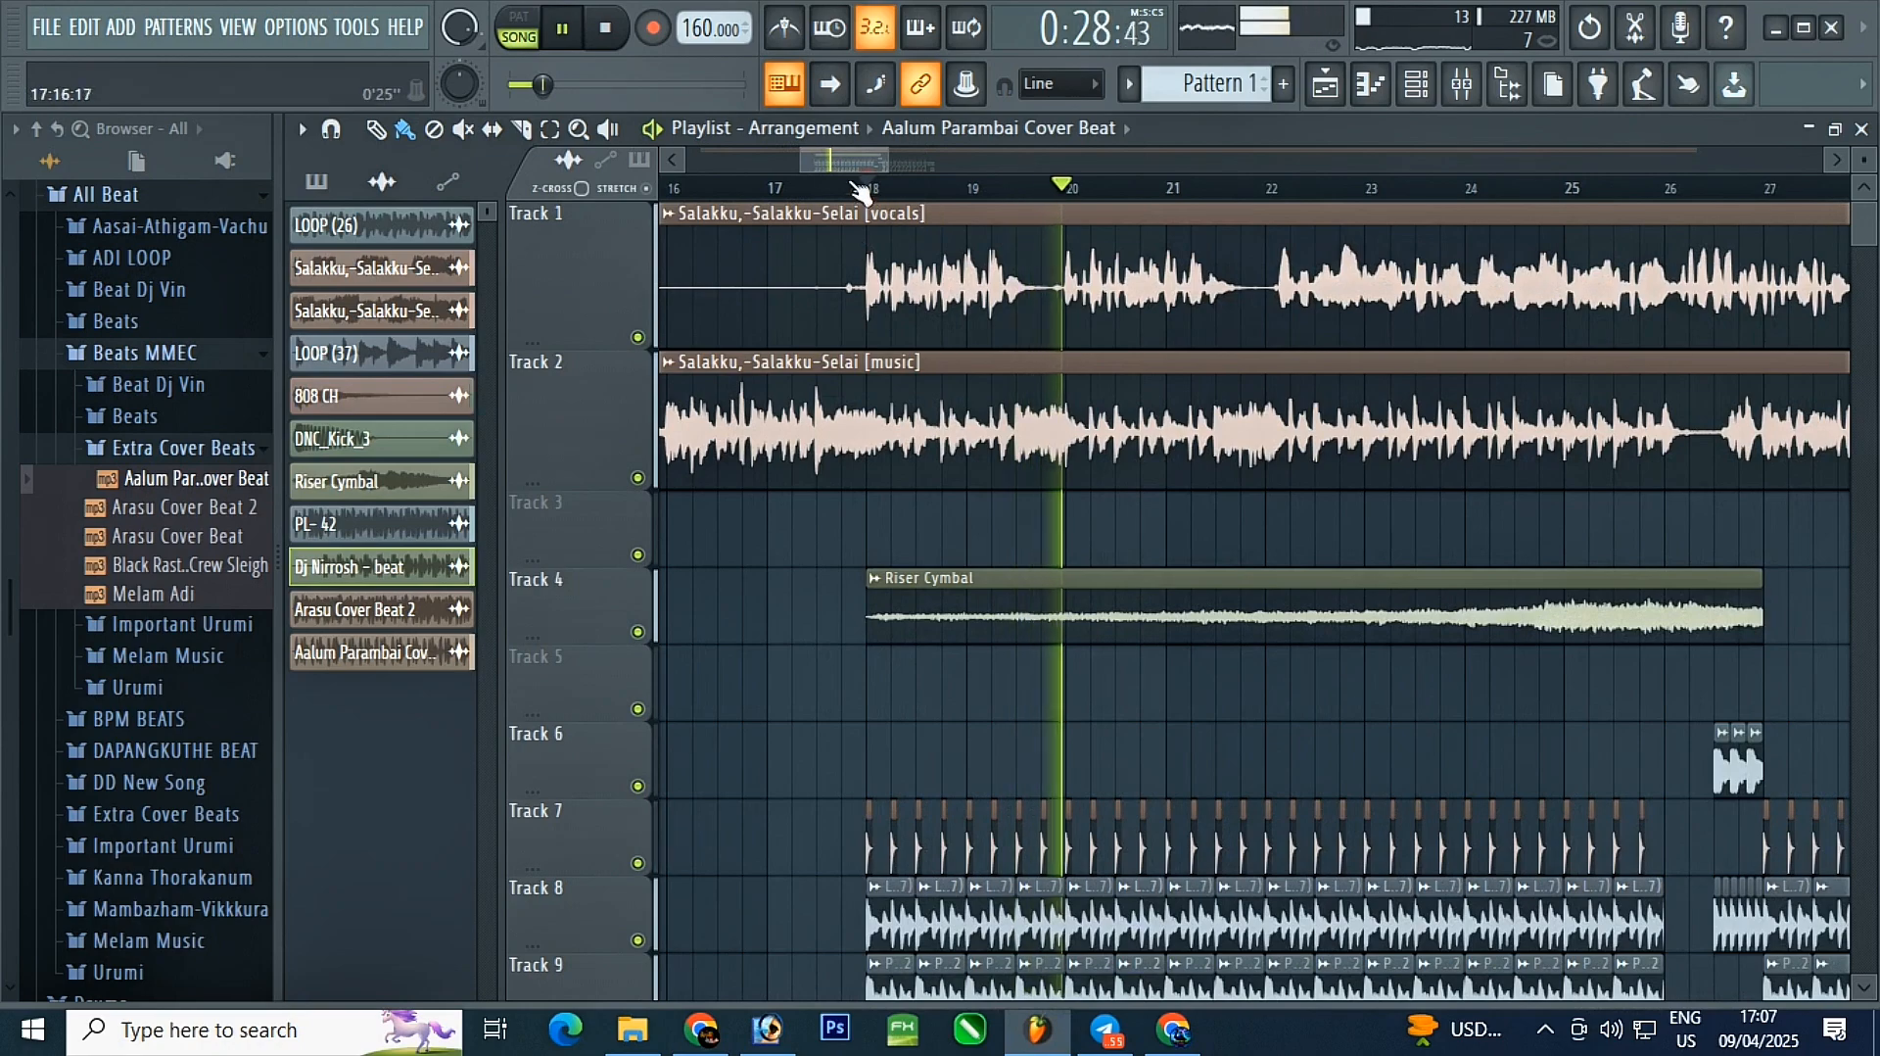
ctrl+scroll(695, 315, down, 1)
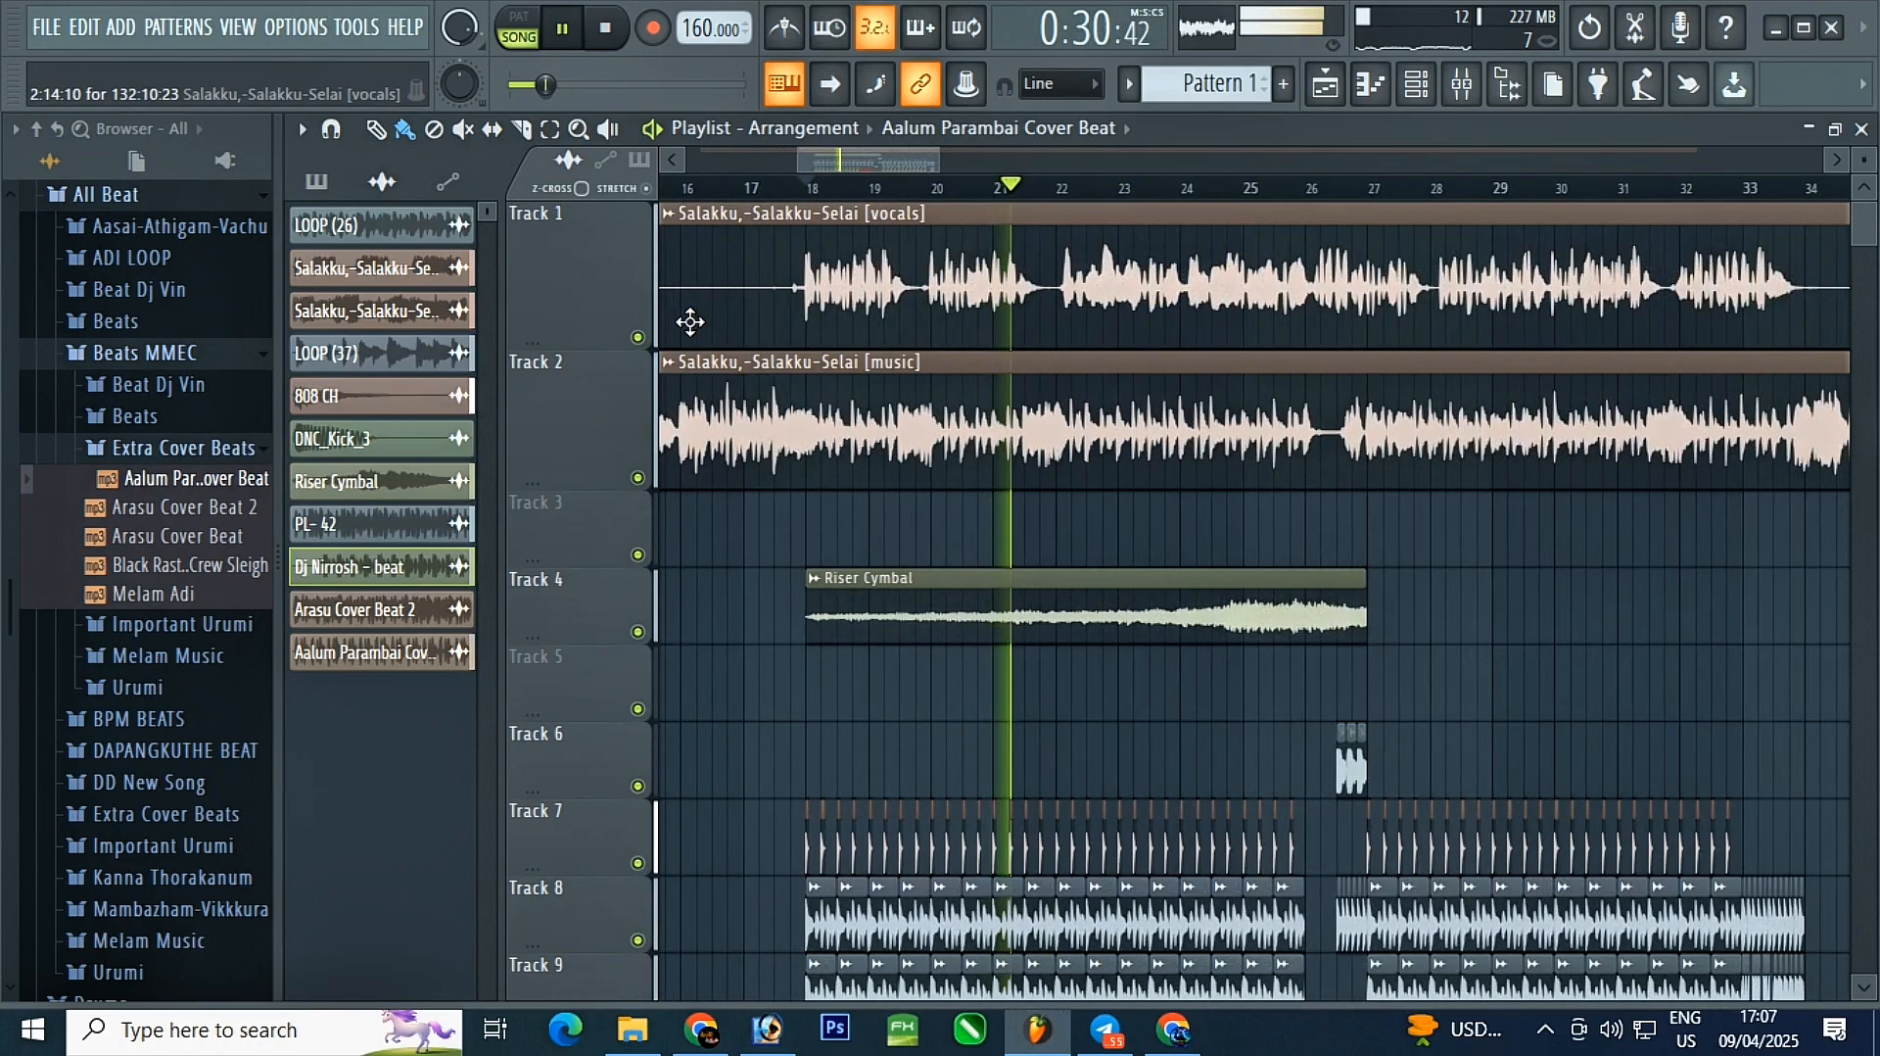
scroll(1426, 260, right, 5)
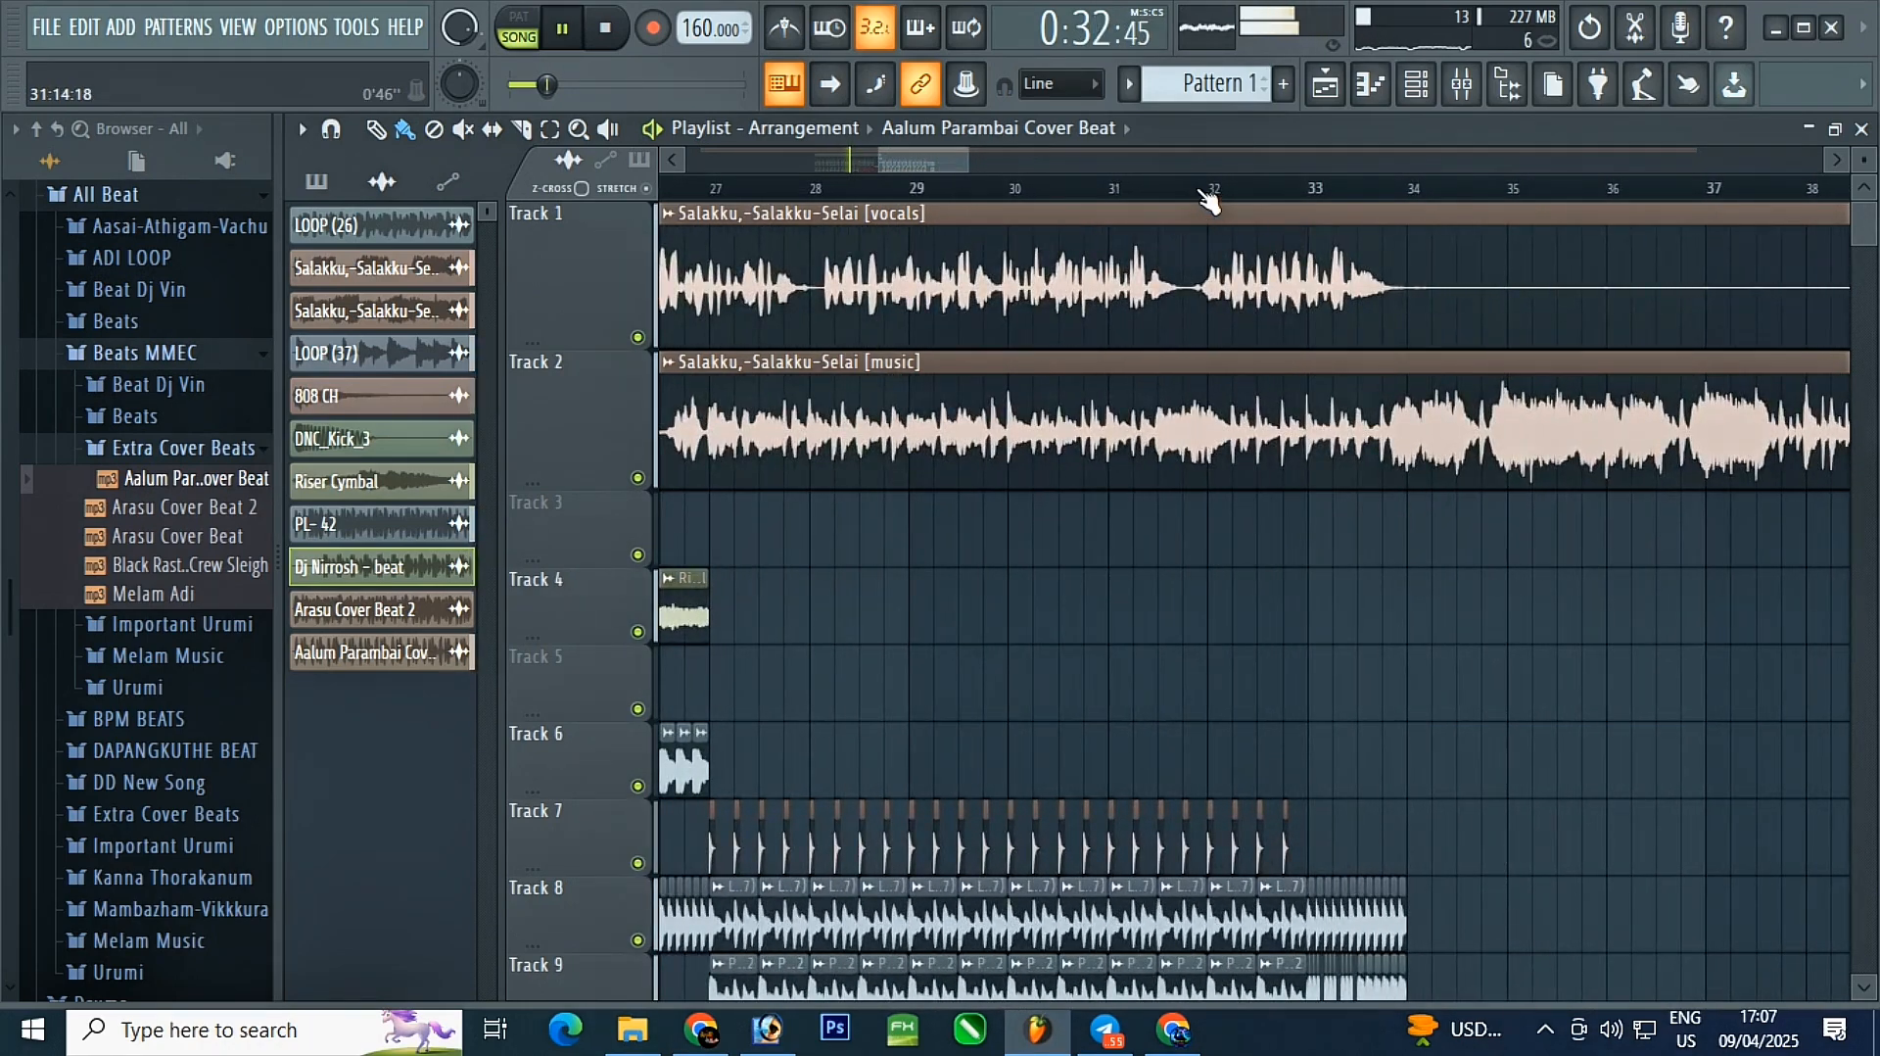
- Play back the end of the vocals and slice the Track 1 vocal clip at bars 33 and 34
click(1207, 191)
ctrl+scroll(1211, 271, up, 3)
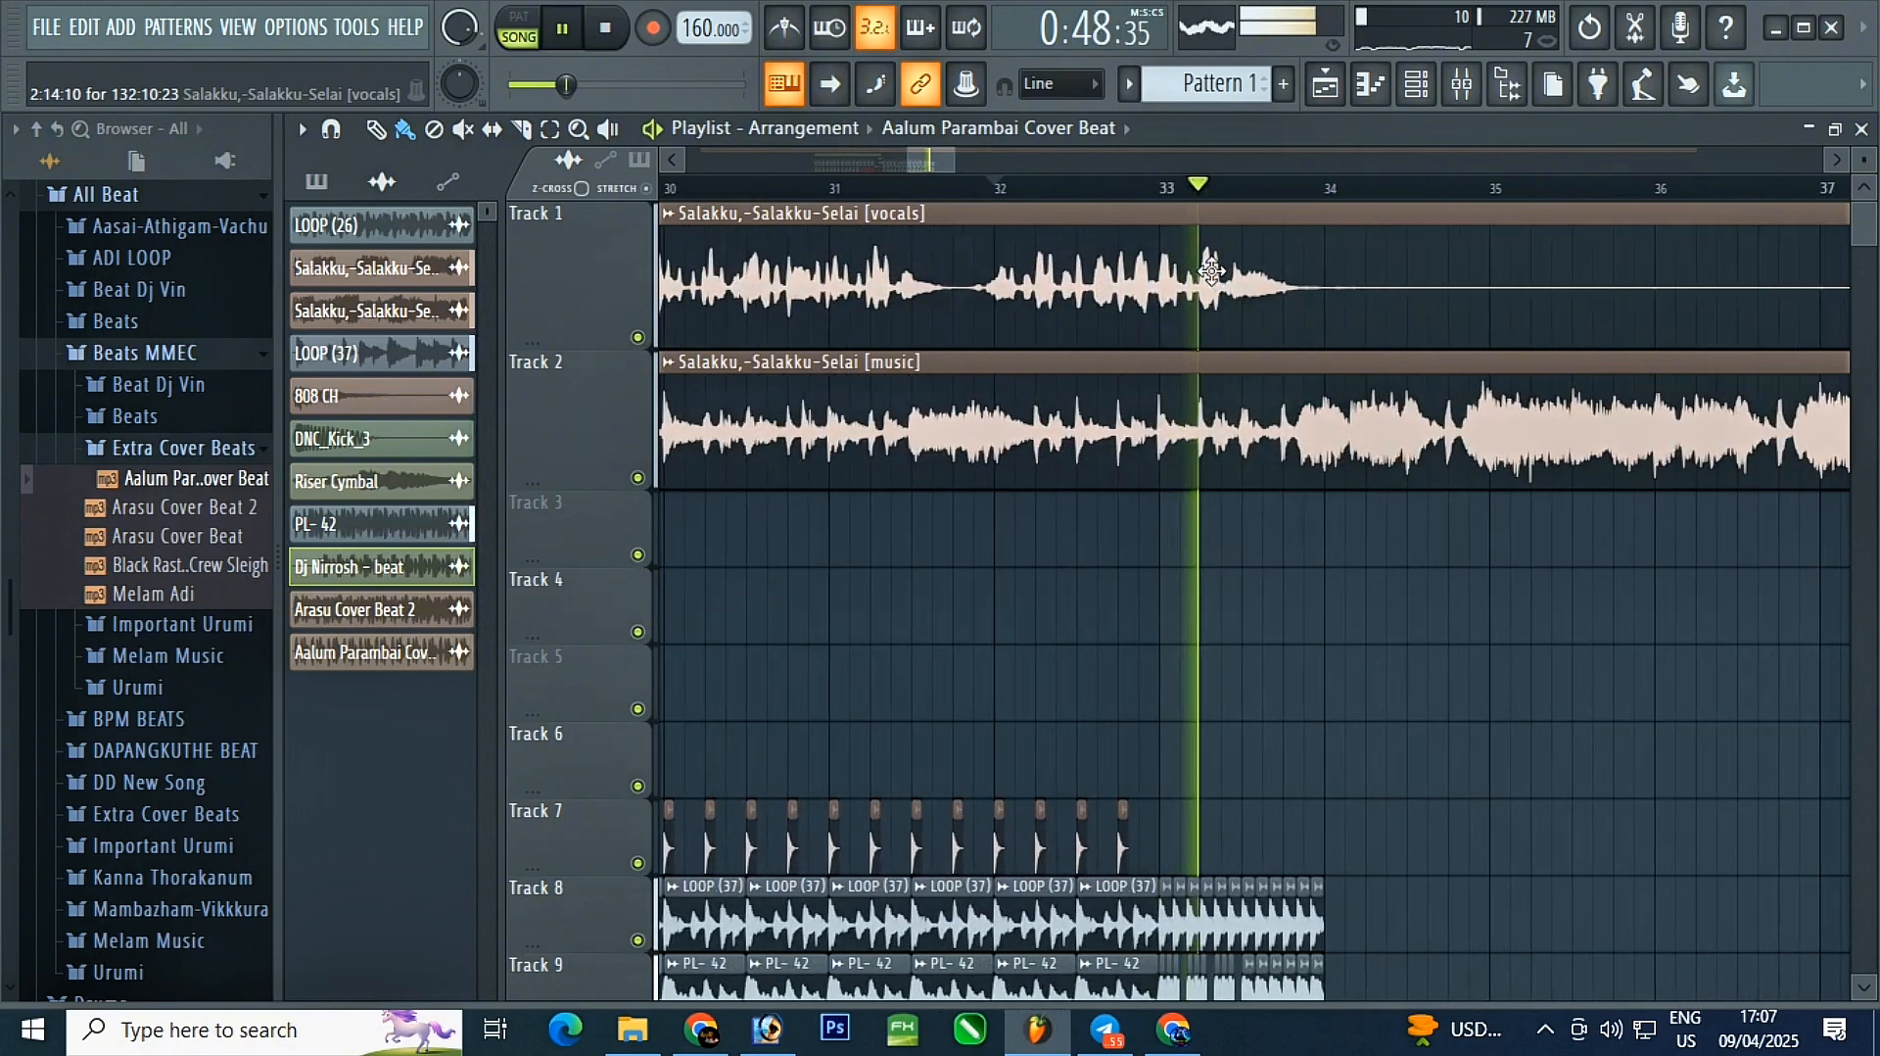
ctrl+scroll(1212, 271, up, 2)
click(1150, 189)
key(space)
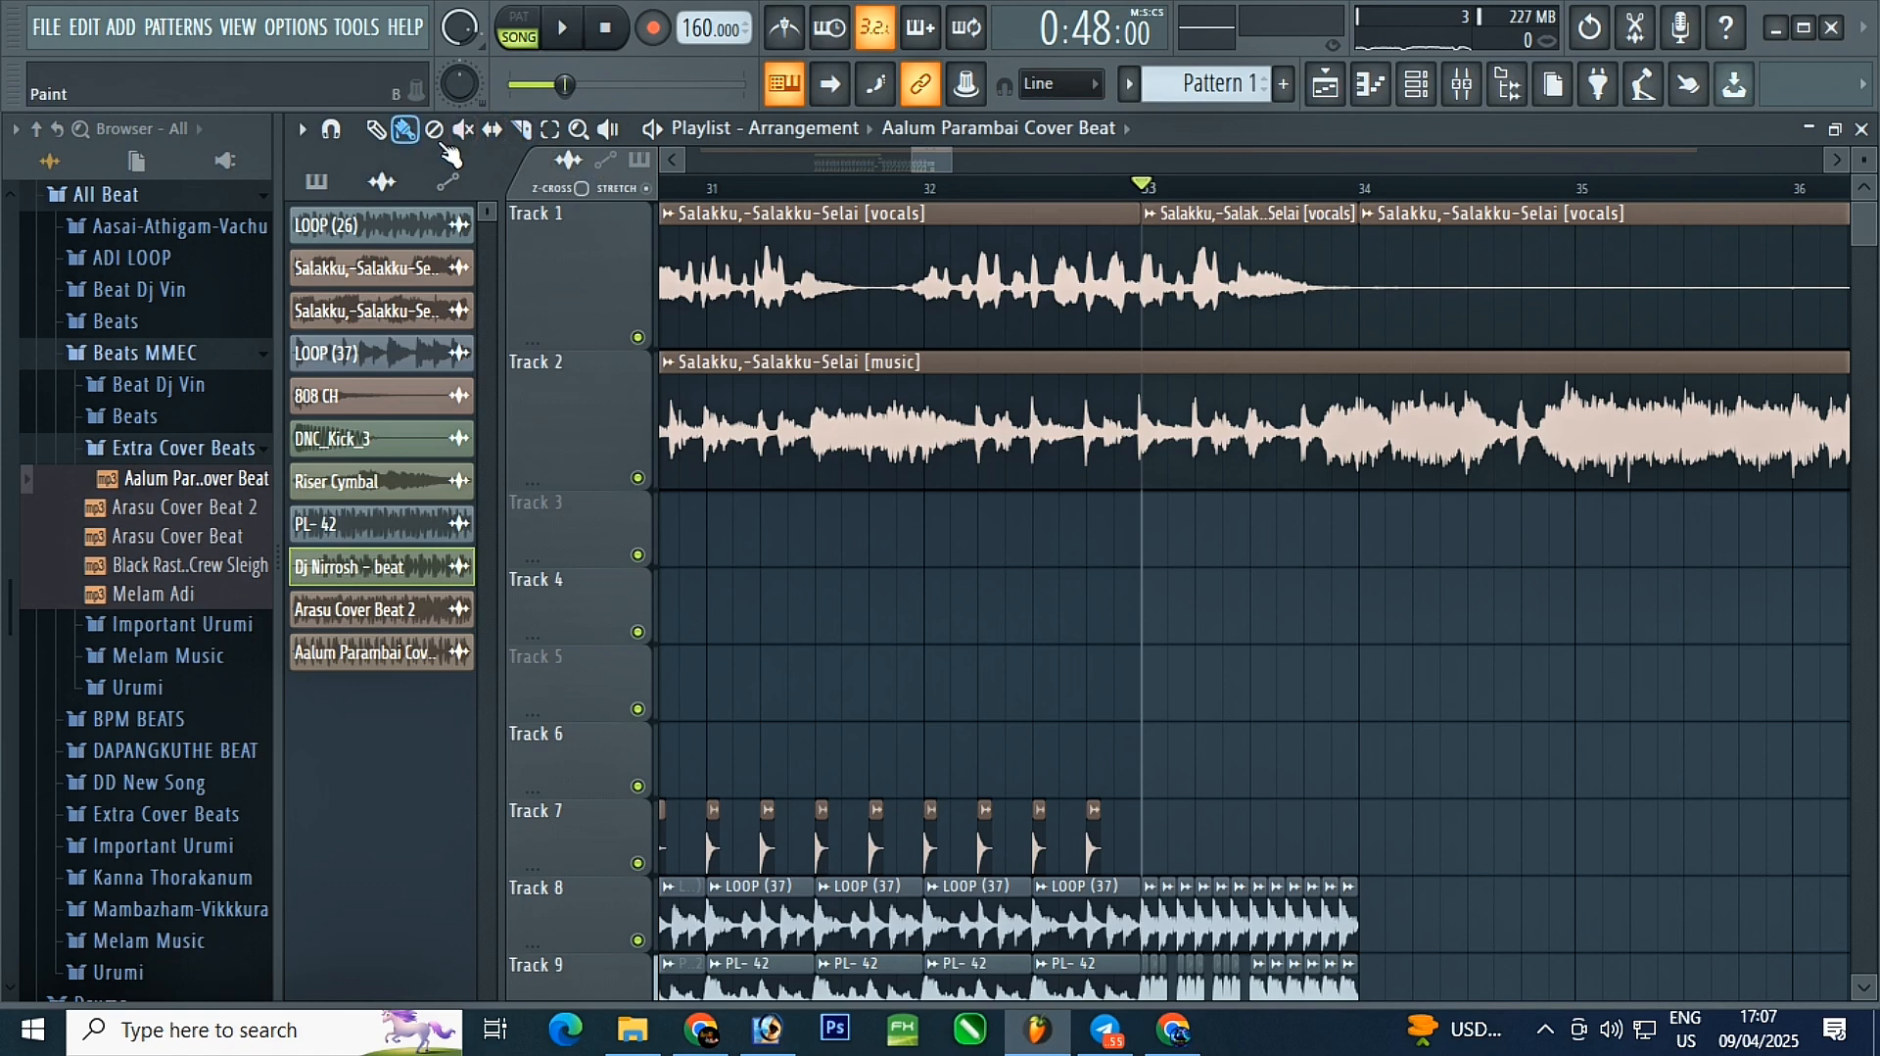
- Make the bar 33 vocal slice unique and route it to its own free mixer track
right_click(1158, 229)
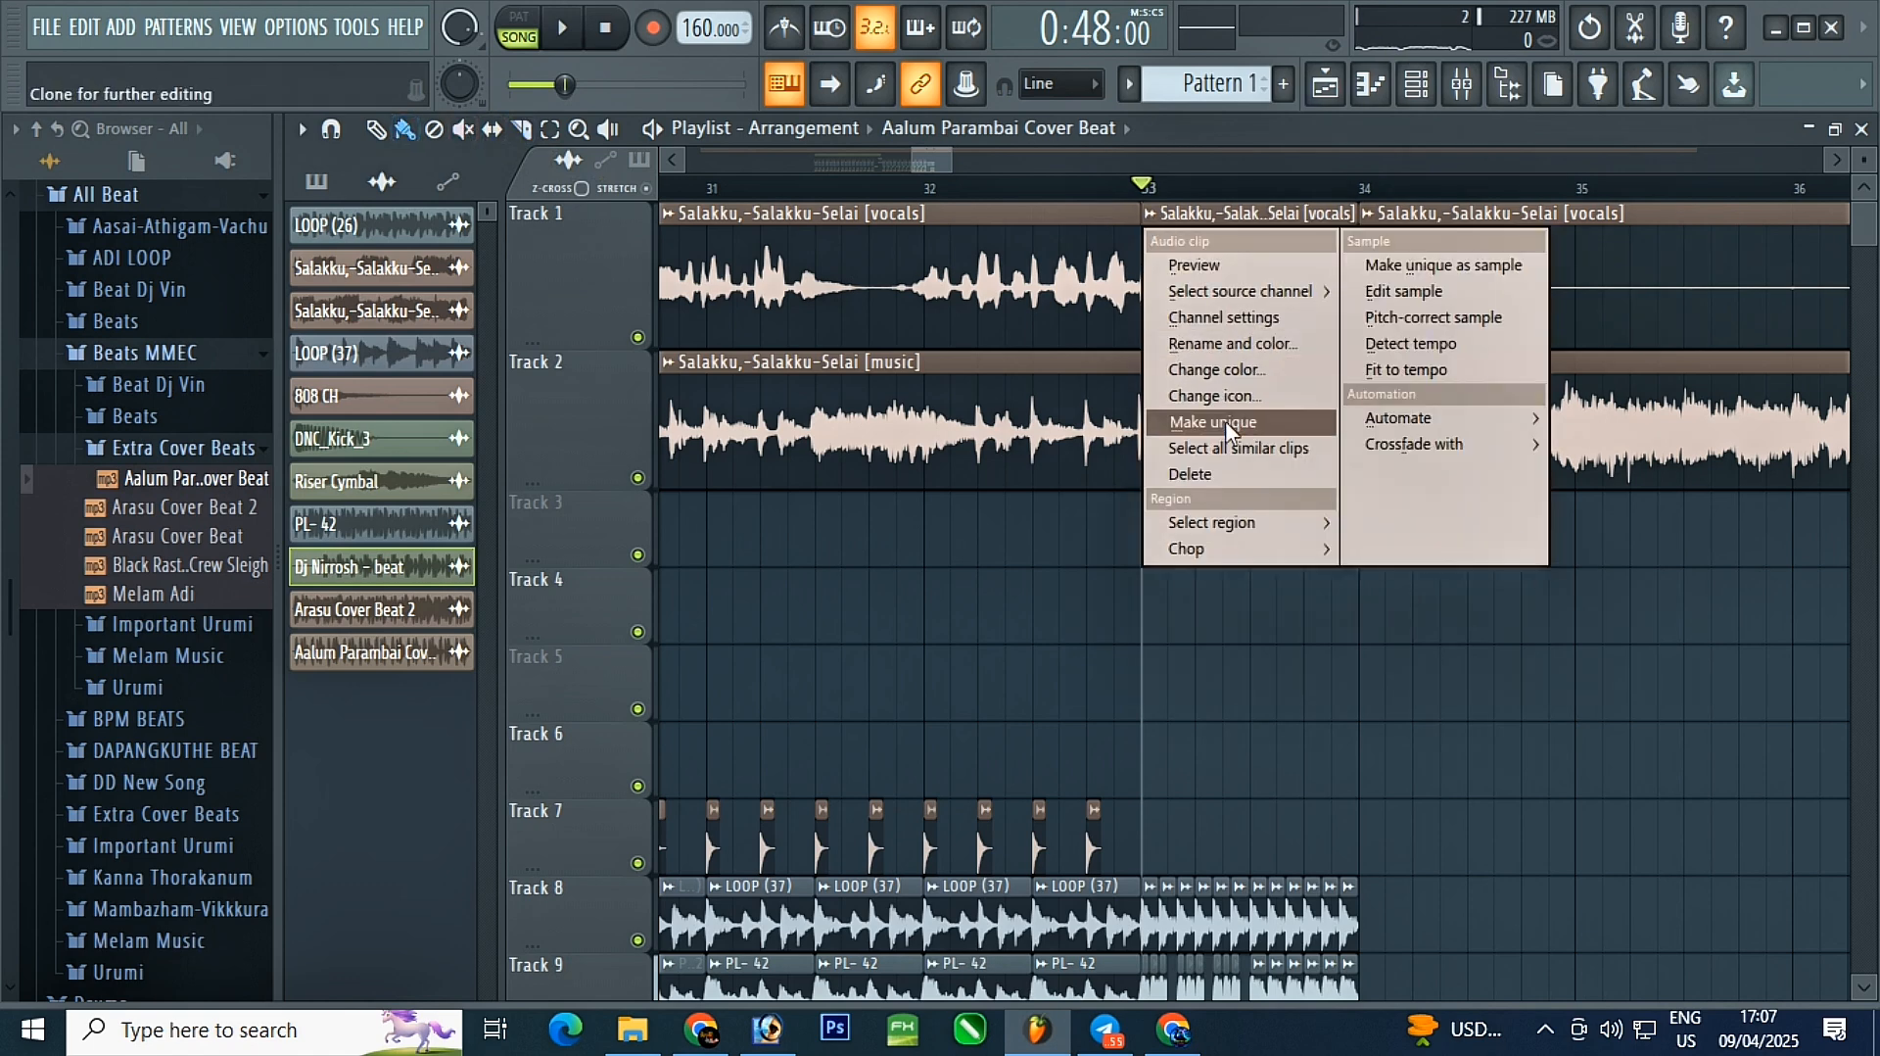
click(1228, 424)
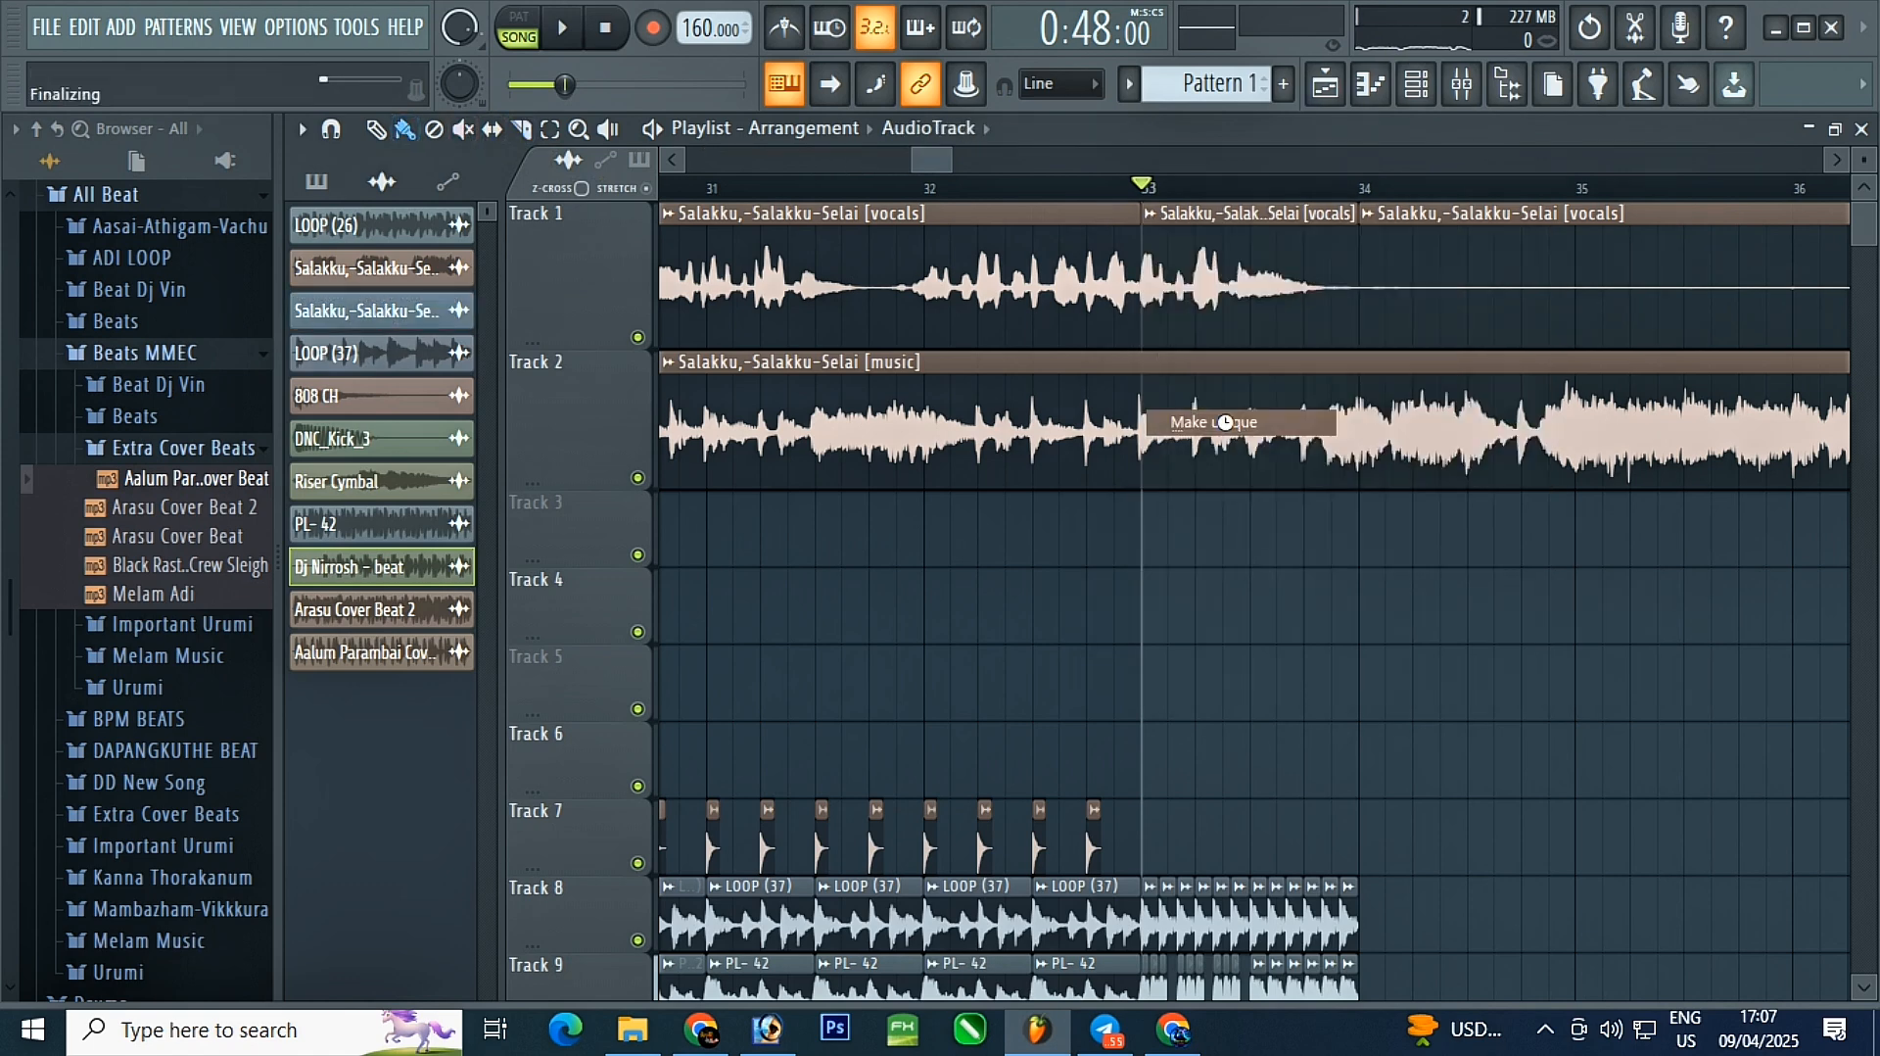
double_click(1193, 267)
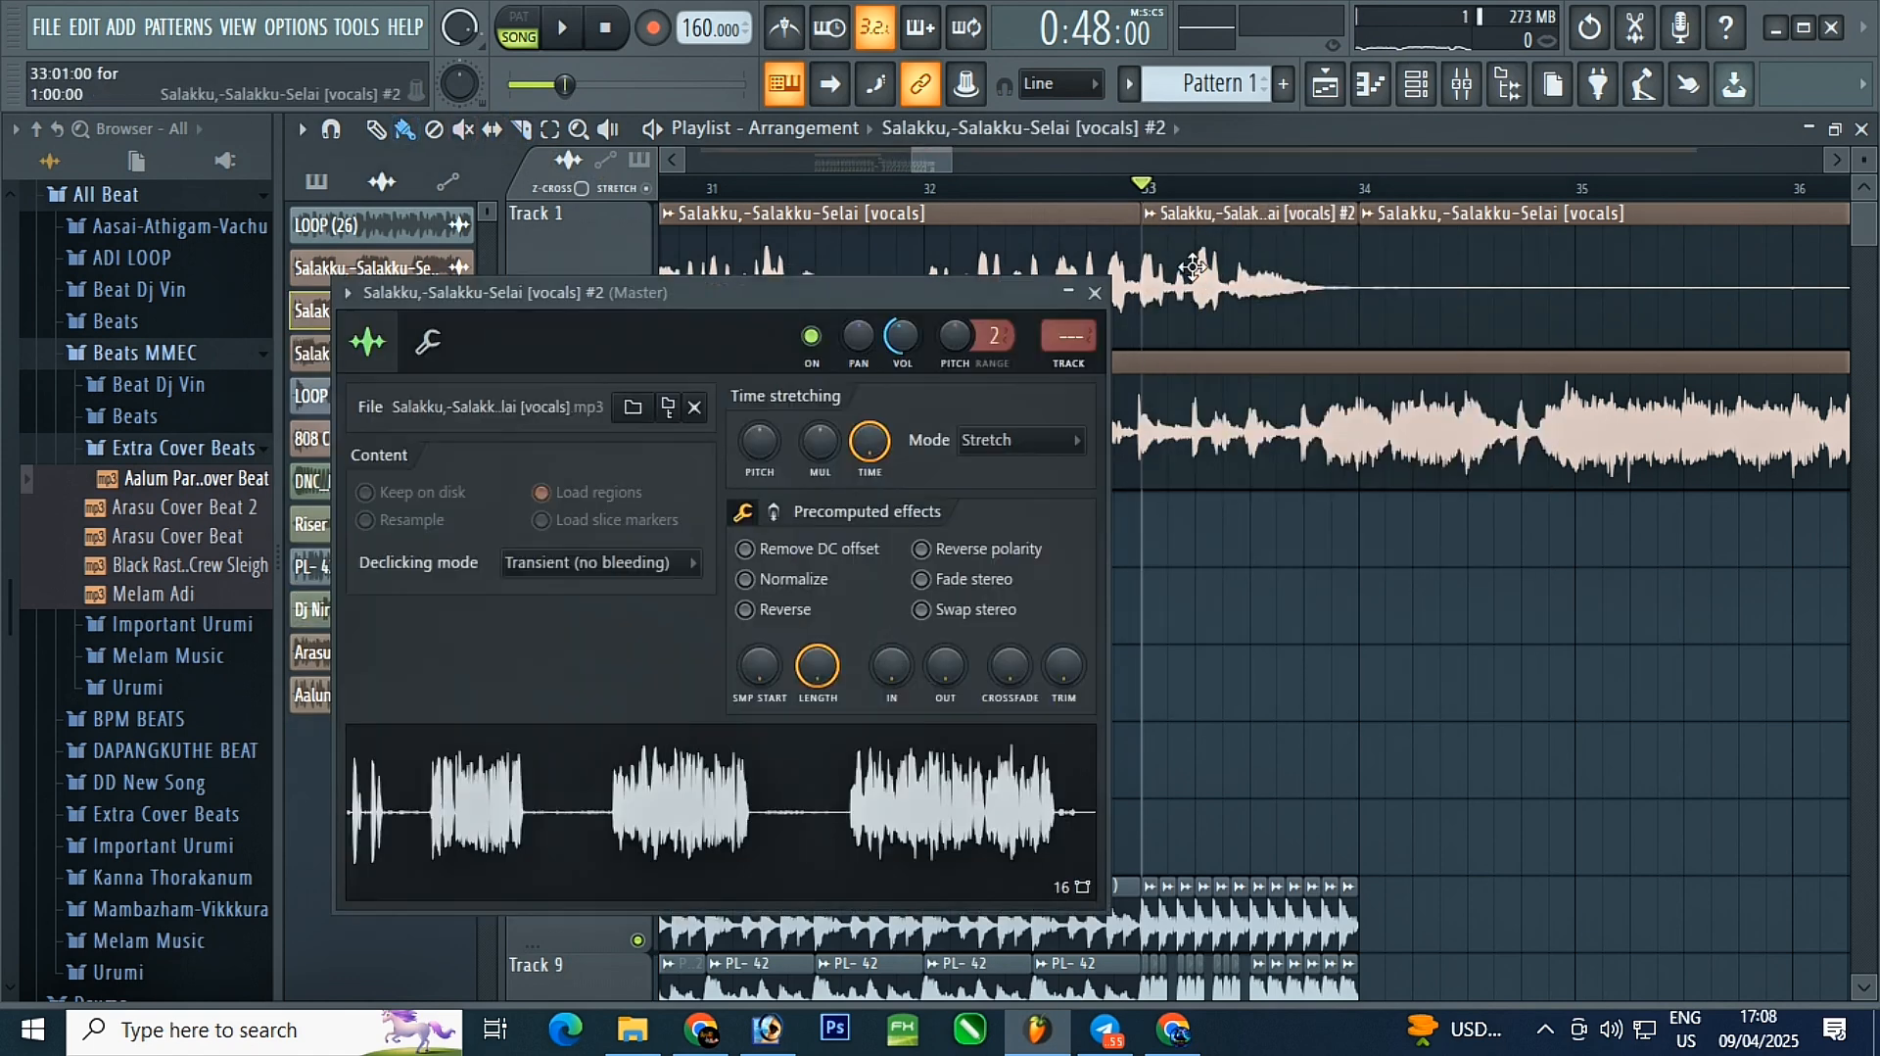
click(1087, 366)
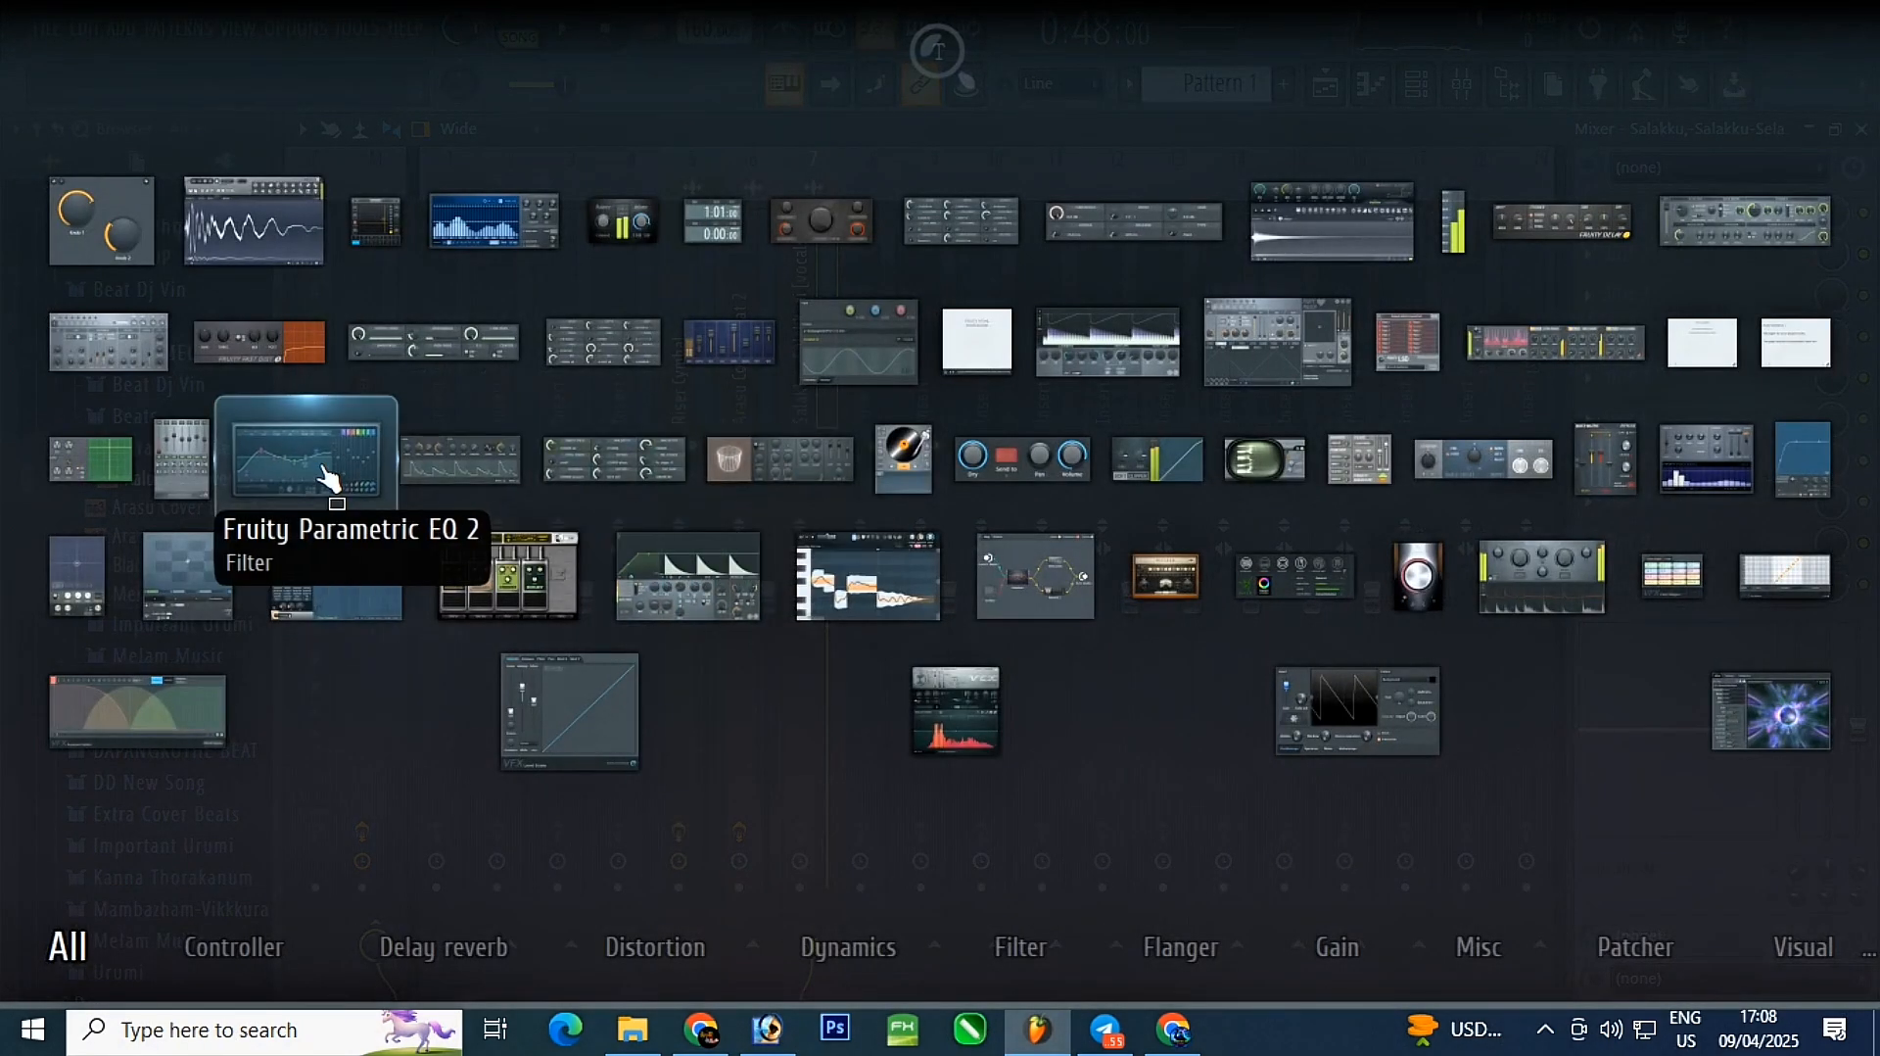
- Load Gross Beat on the bar 33 vocal slice's mixer track and apply the 1/3 Bt Gate volume preset
drag(323, 473, 446, 607)
click(357, 587)
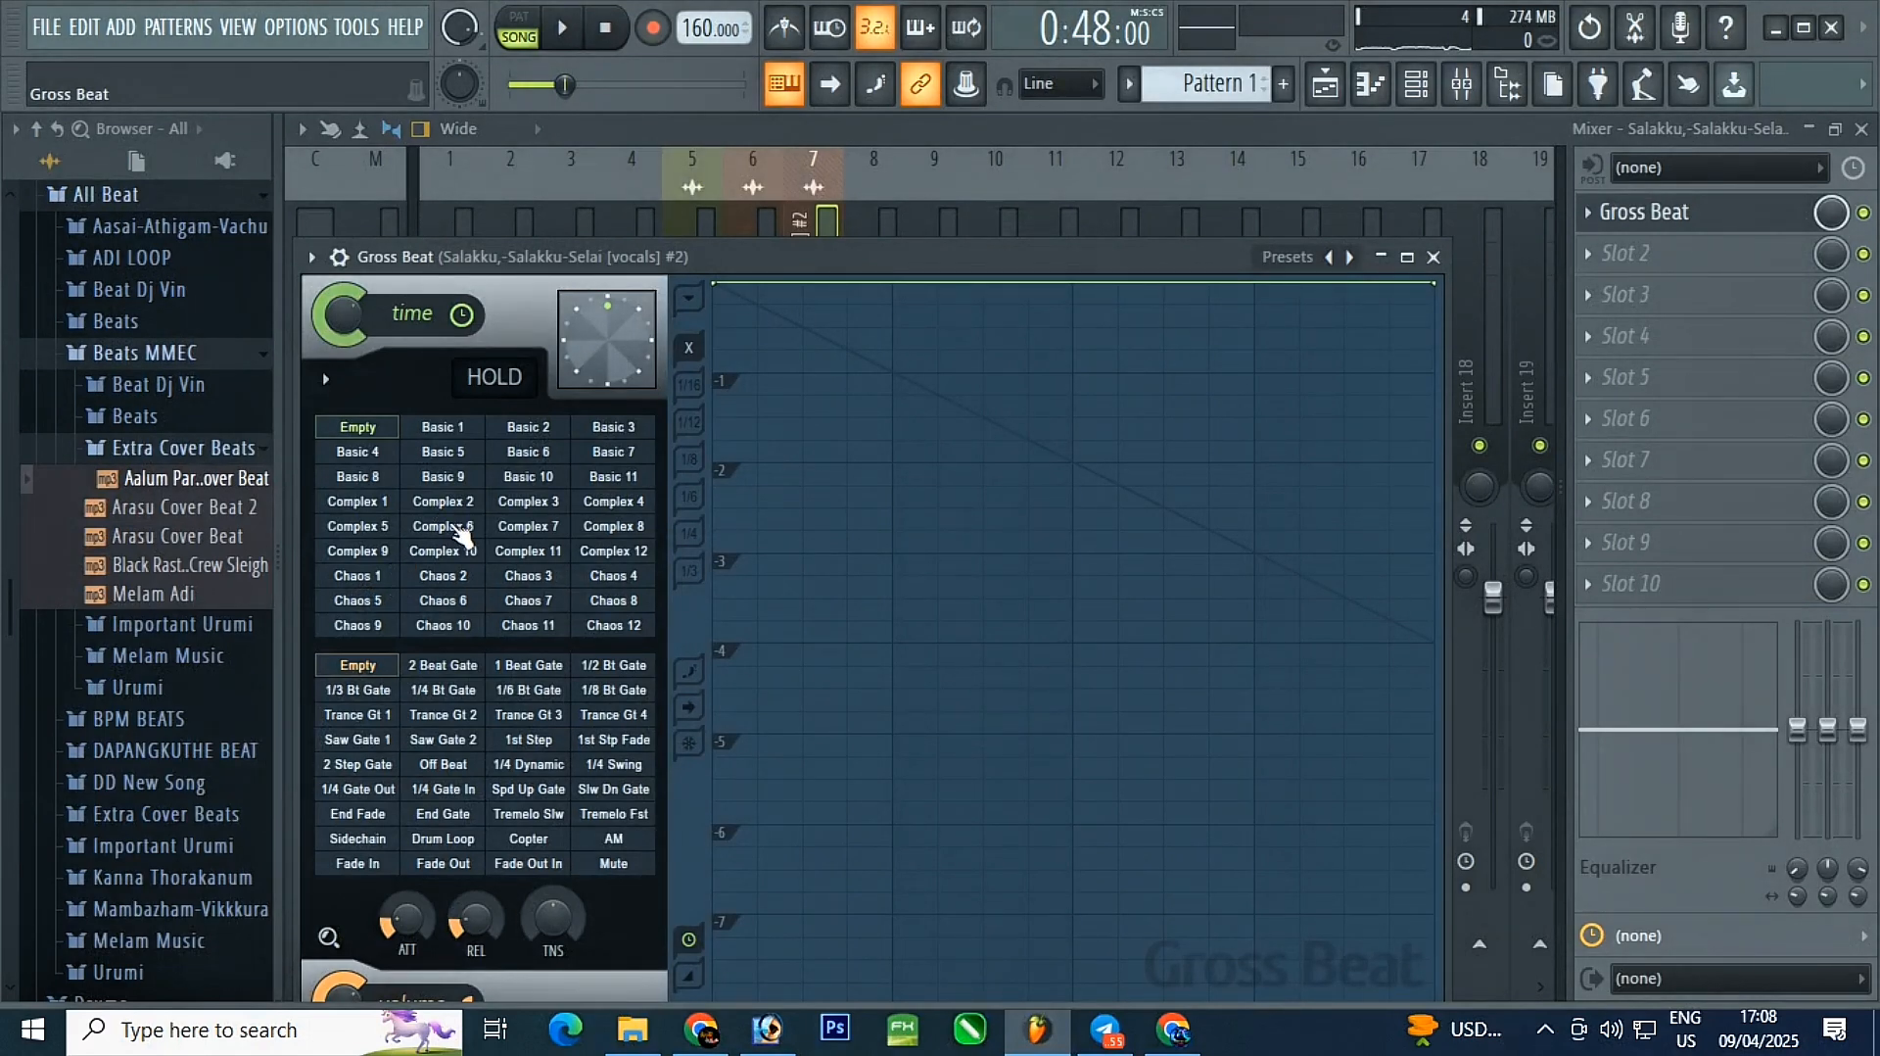
click(357, 692)
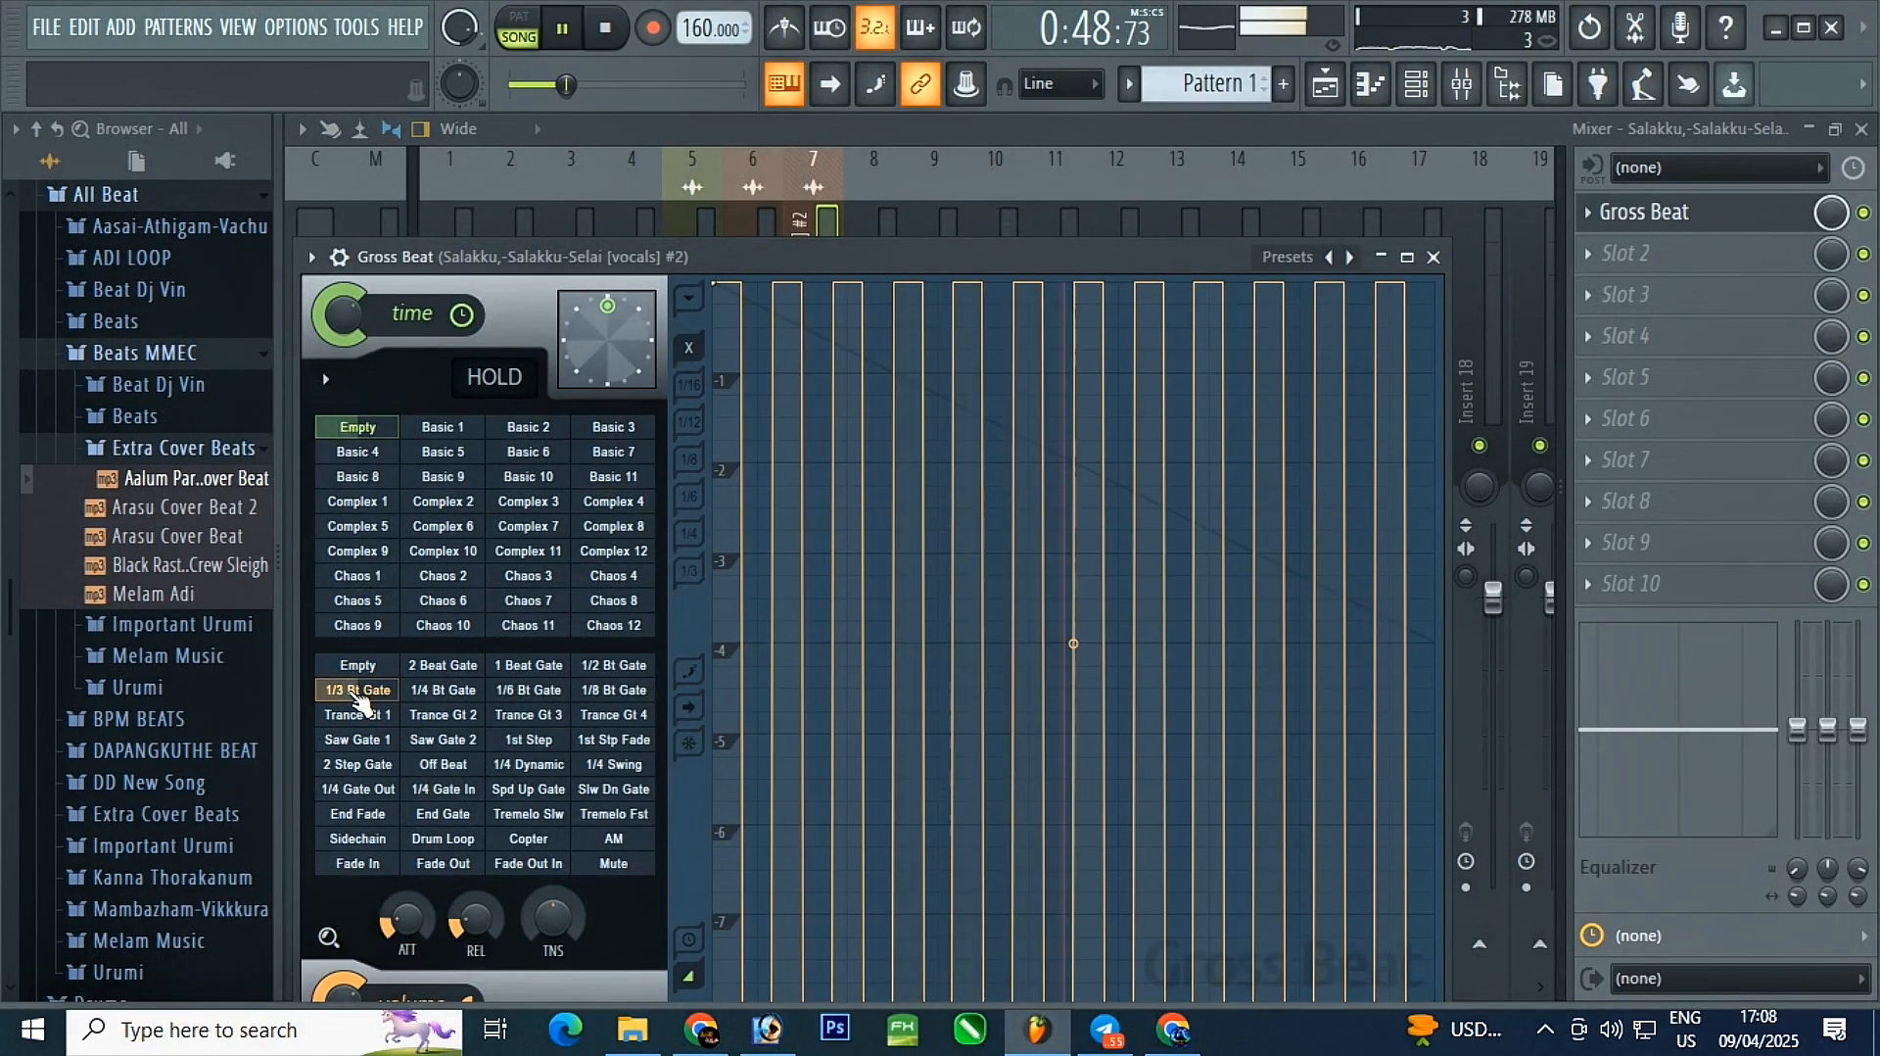
click(522, 668)
key(space)
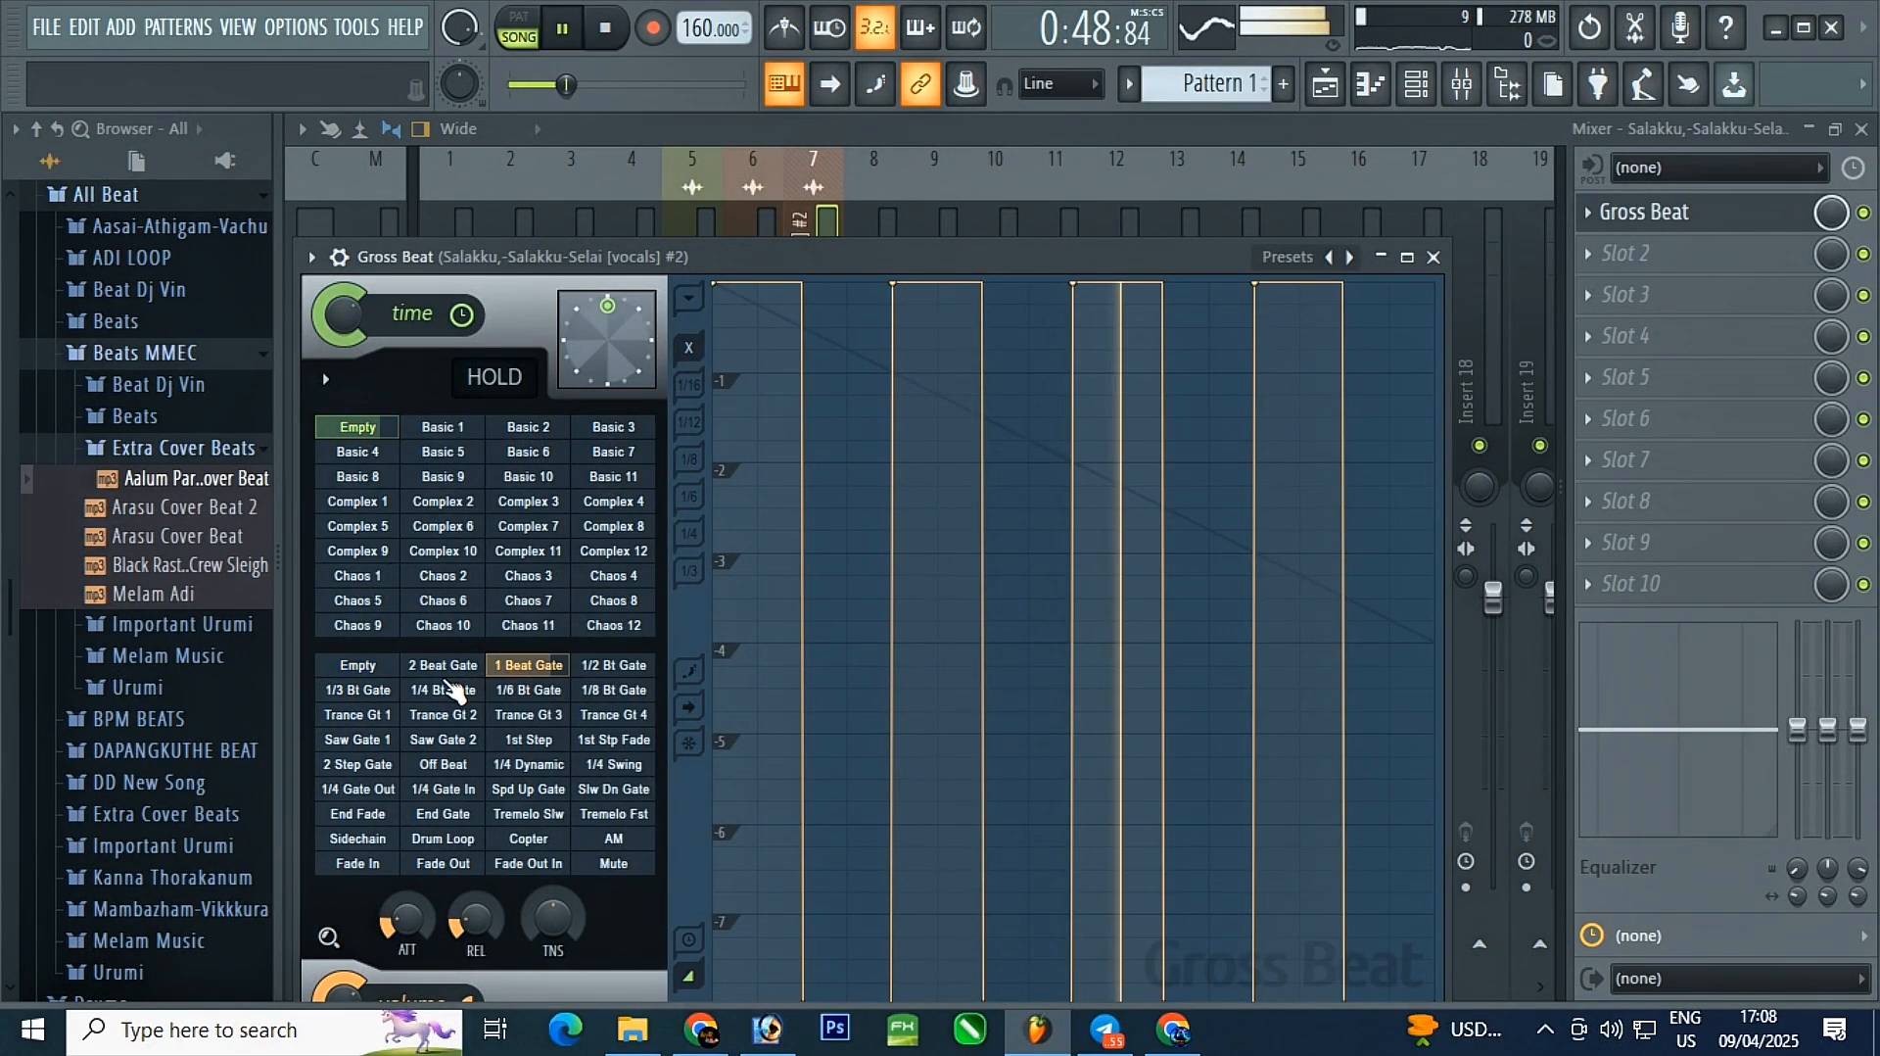
click(365, 690)
click(1436, 258)
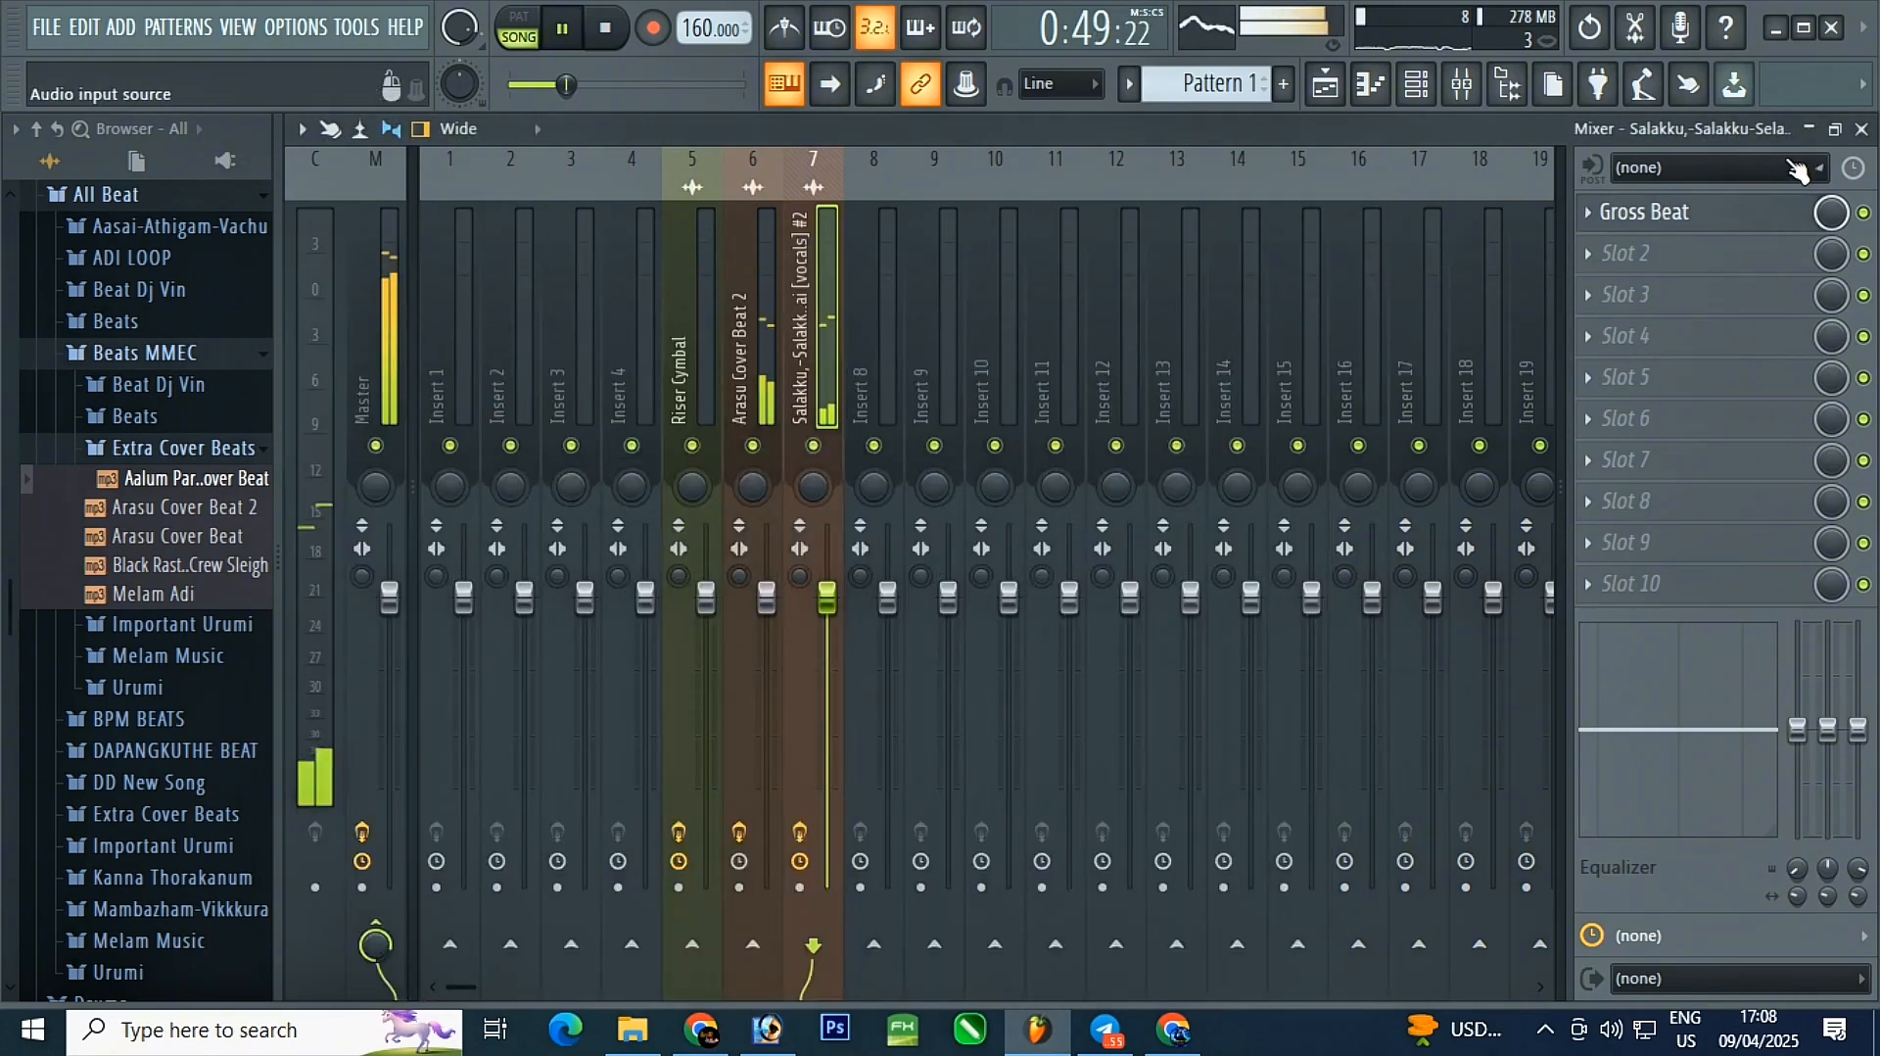
click(1862, 128)
key(Escape)
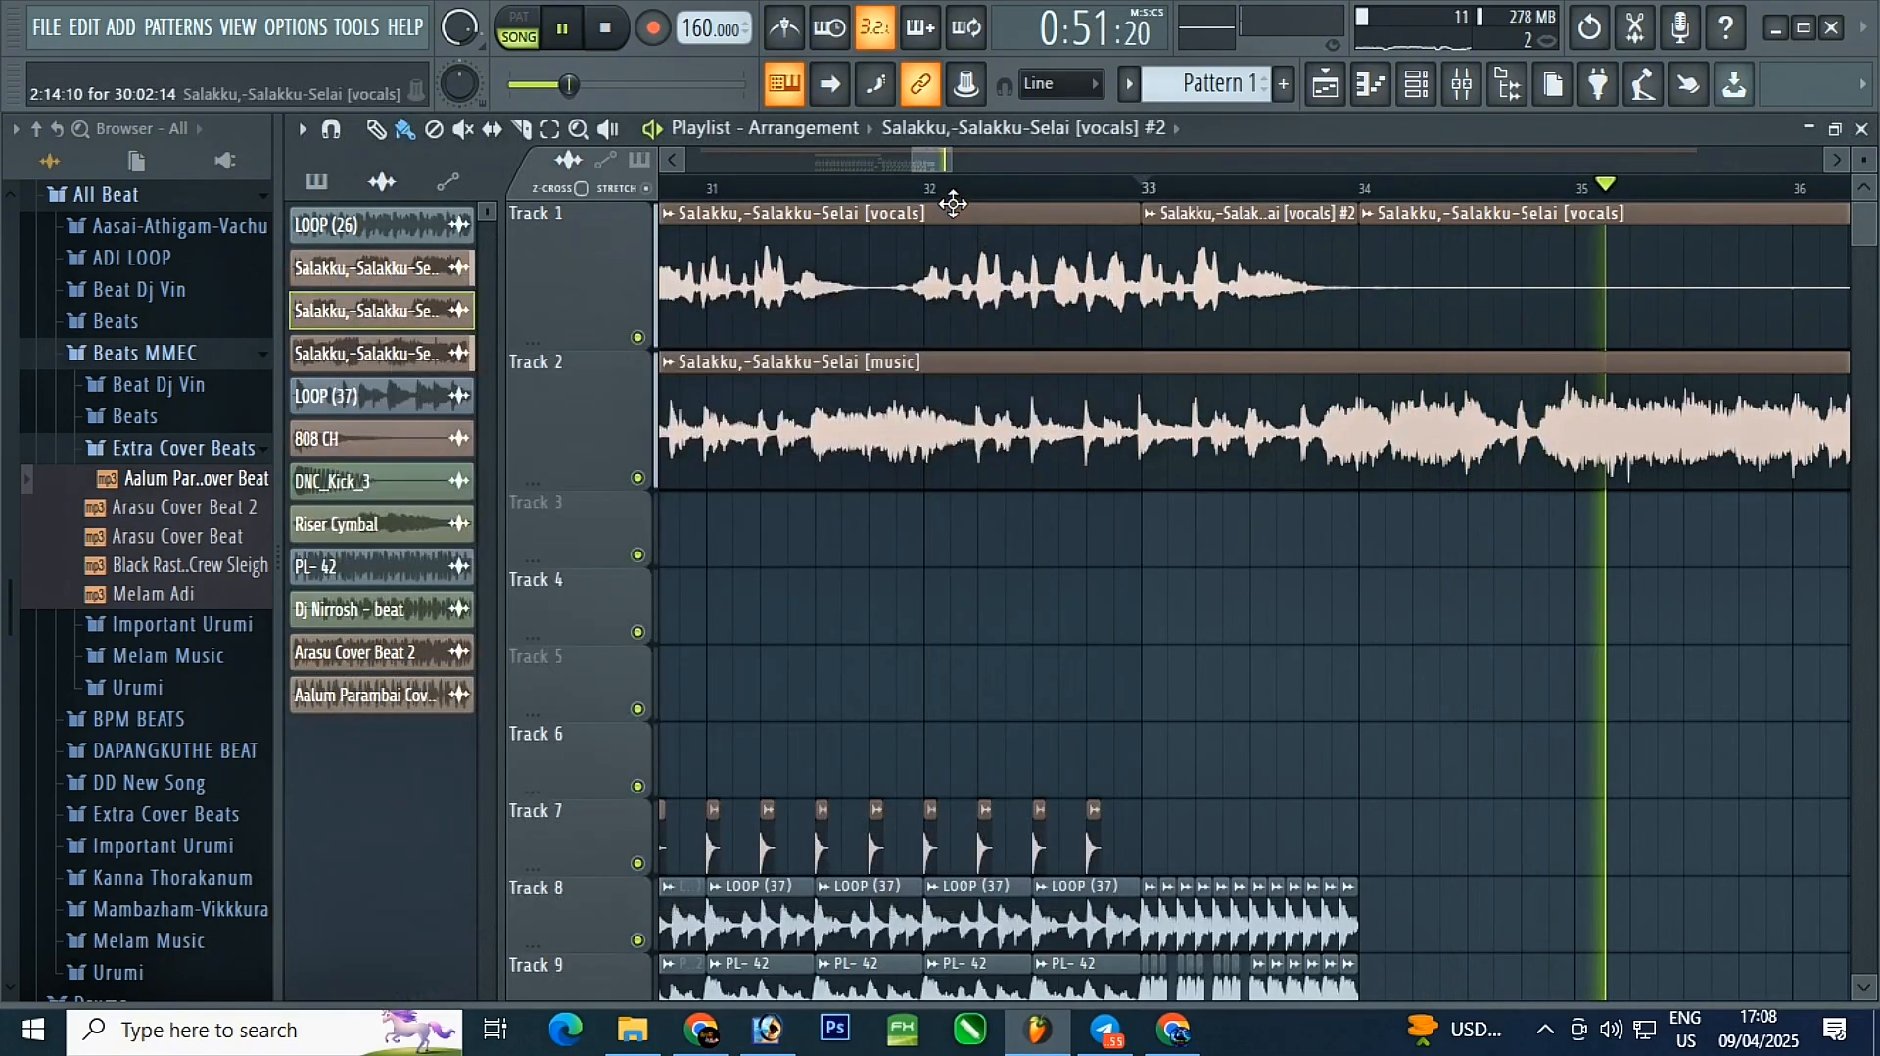
- Play back from bars 32 and 33 to hear the gated vocal slice
click(926, 206)
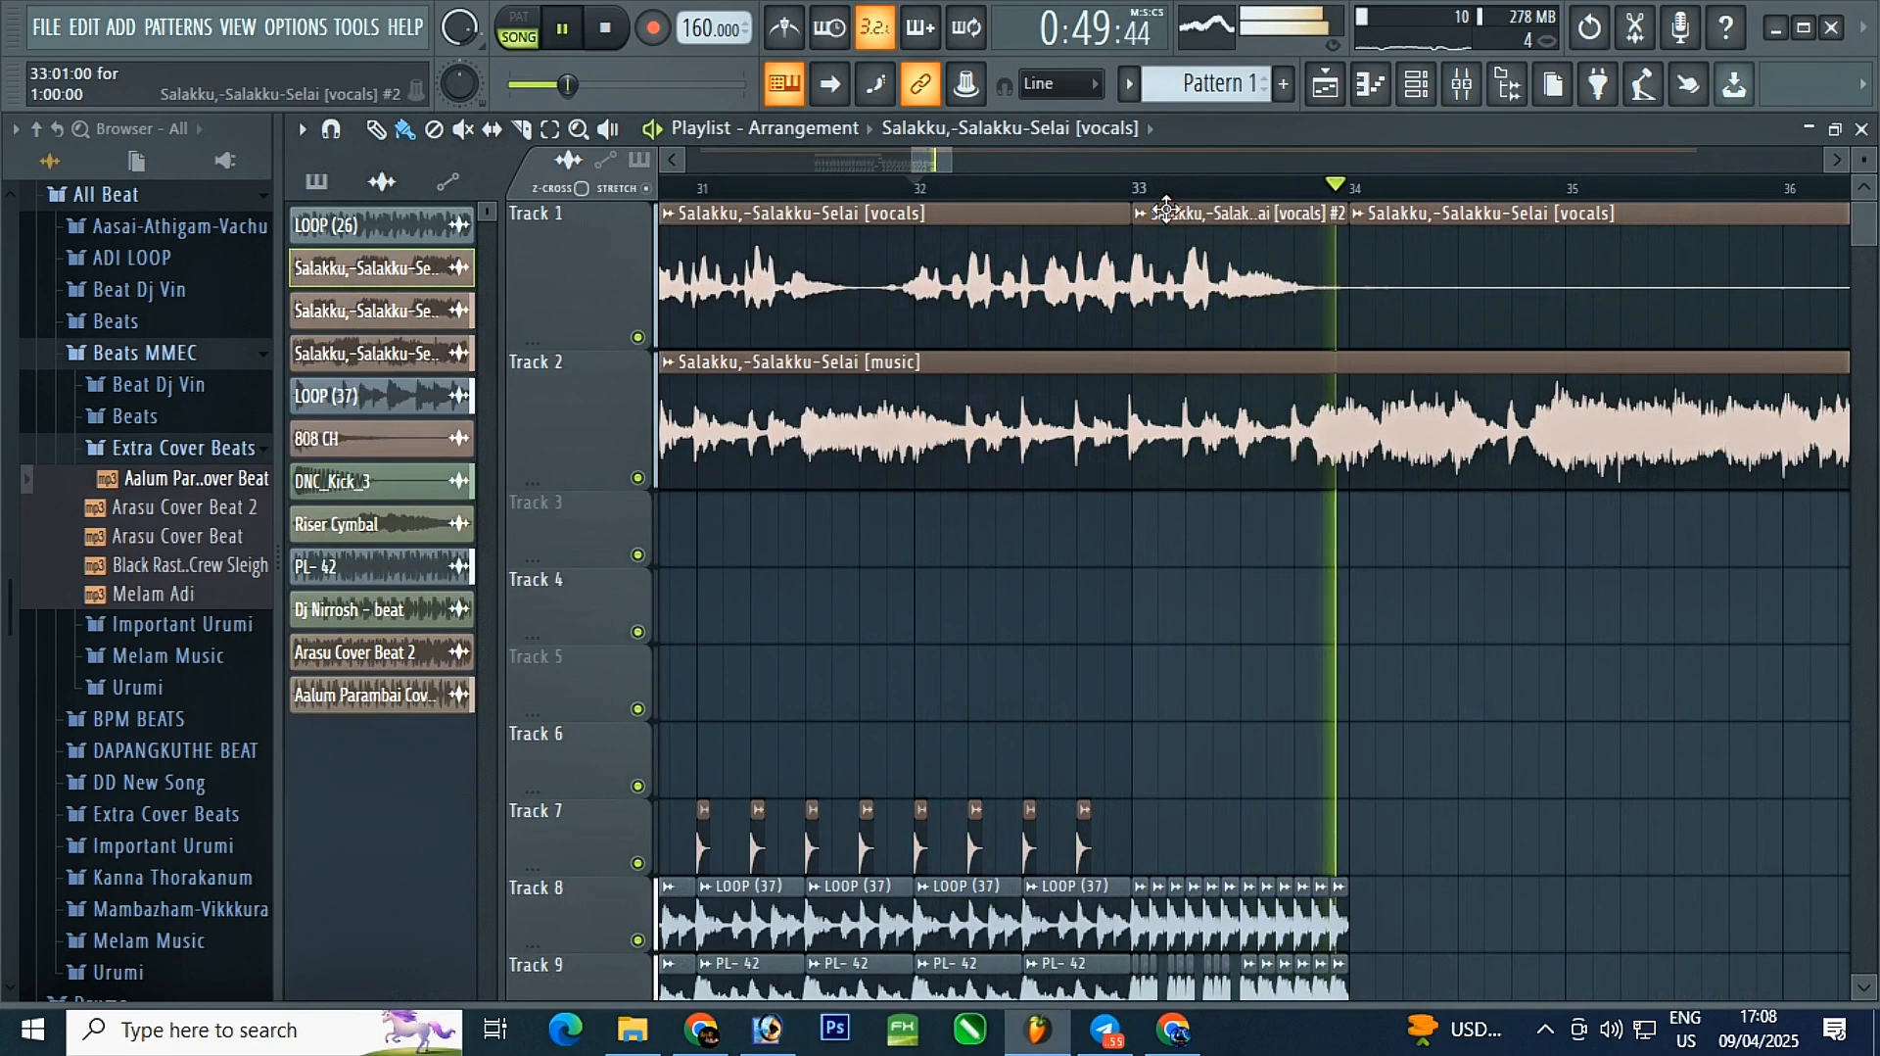
click(1134, 187)
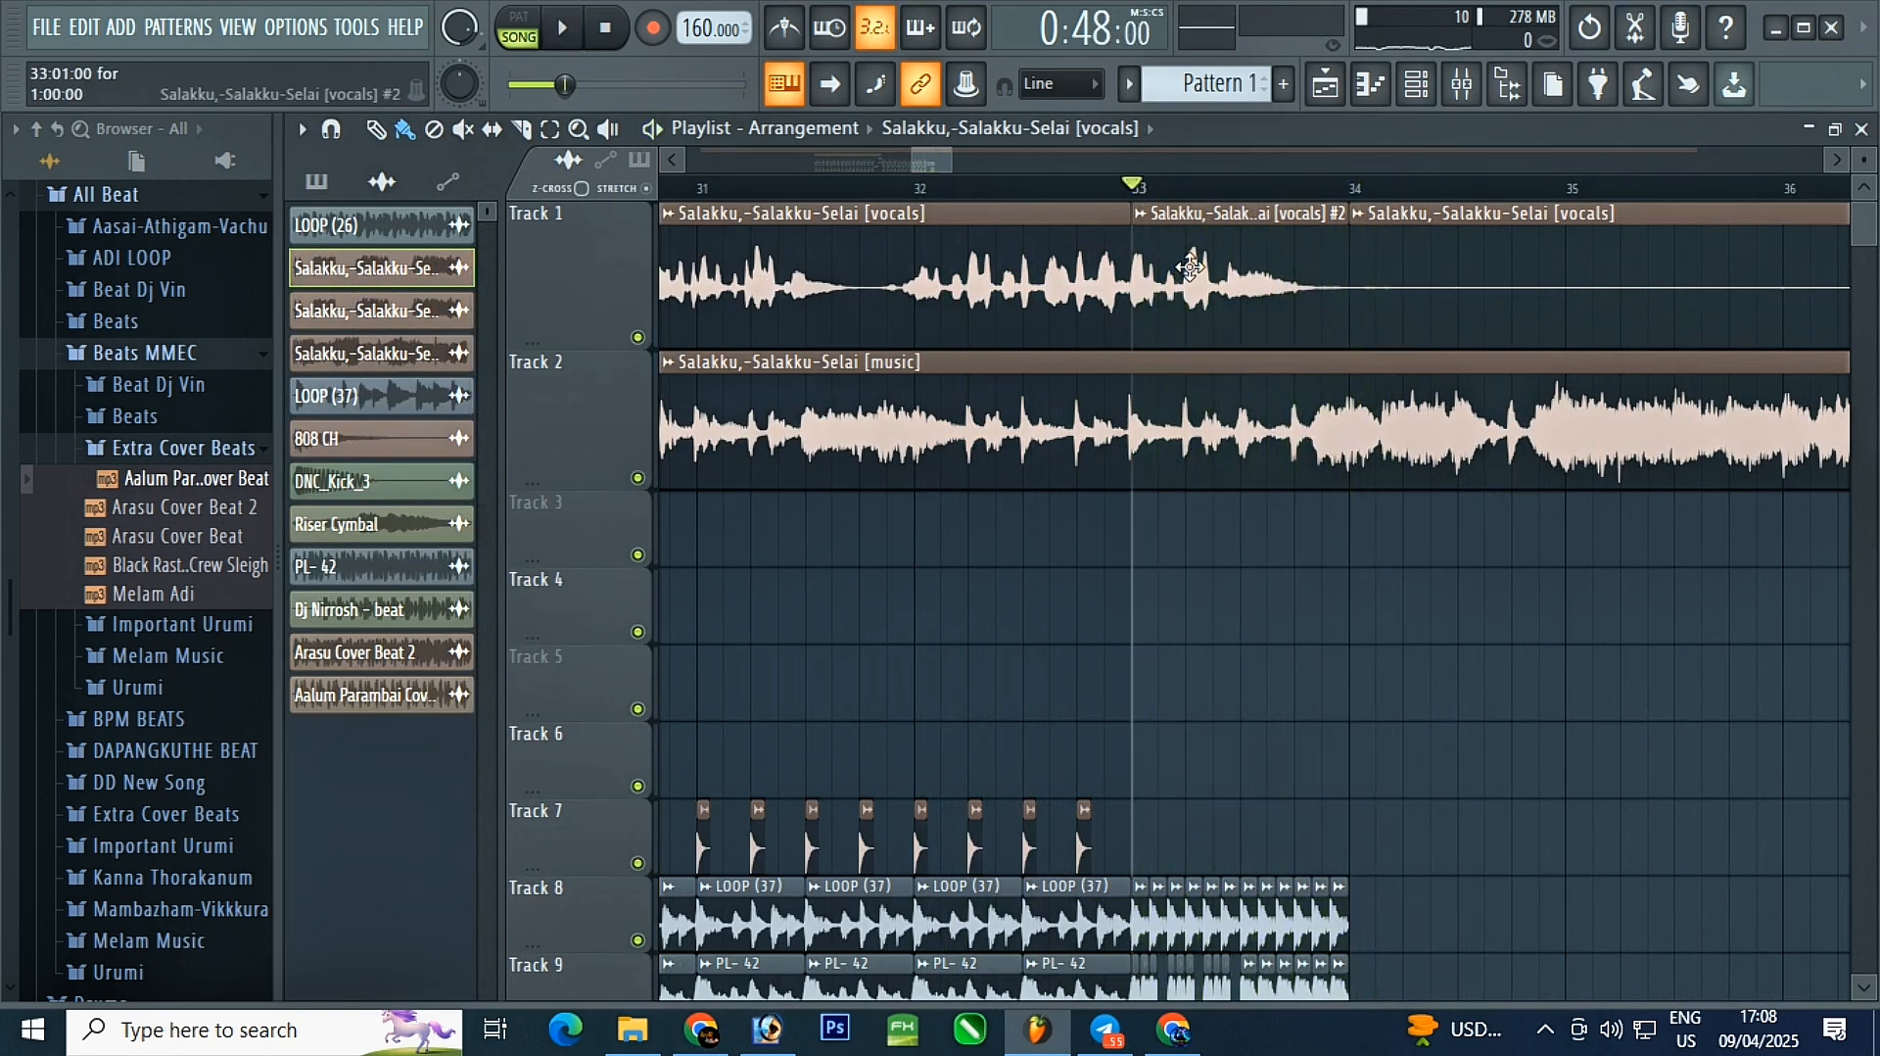
- Replace the vocal cut at bar 33 with one at mid-bar 33 and make the slice up to bar 34 unique
key(ctrl+alt+z)
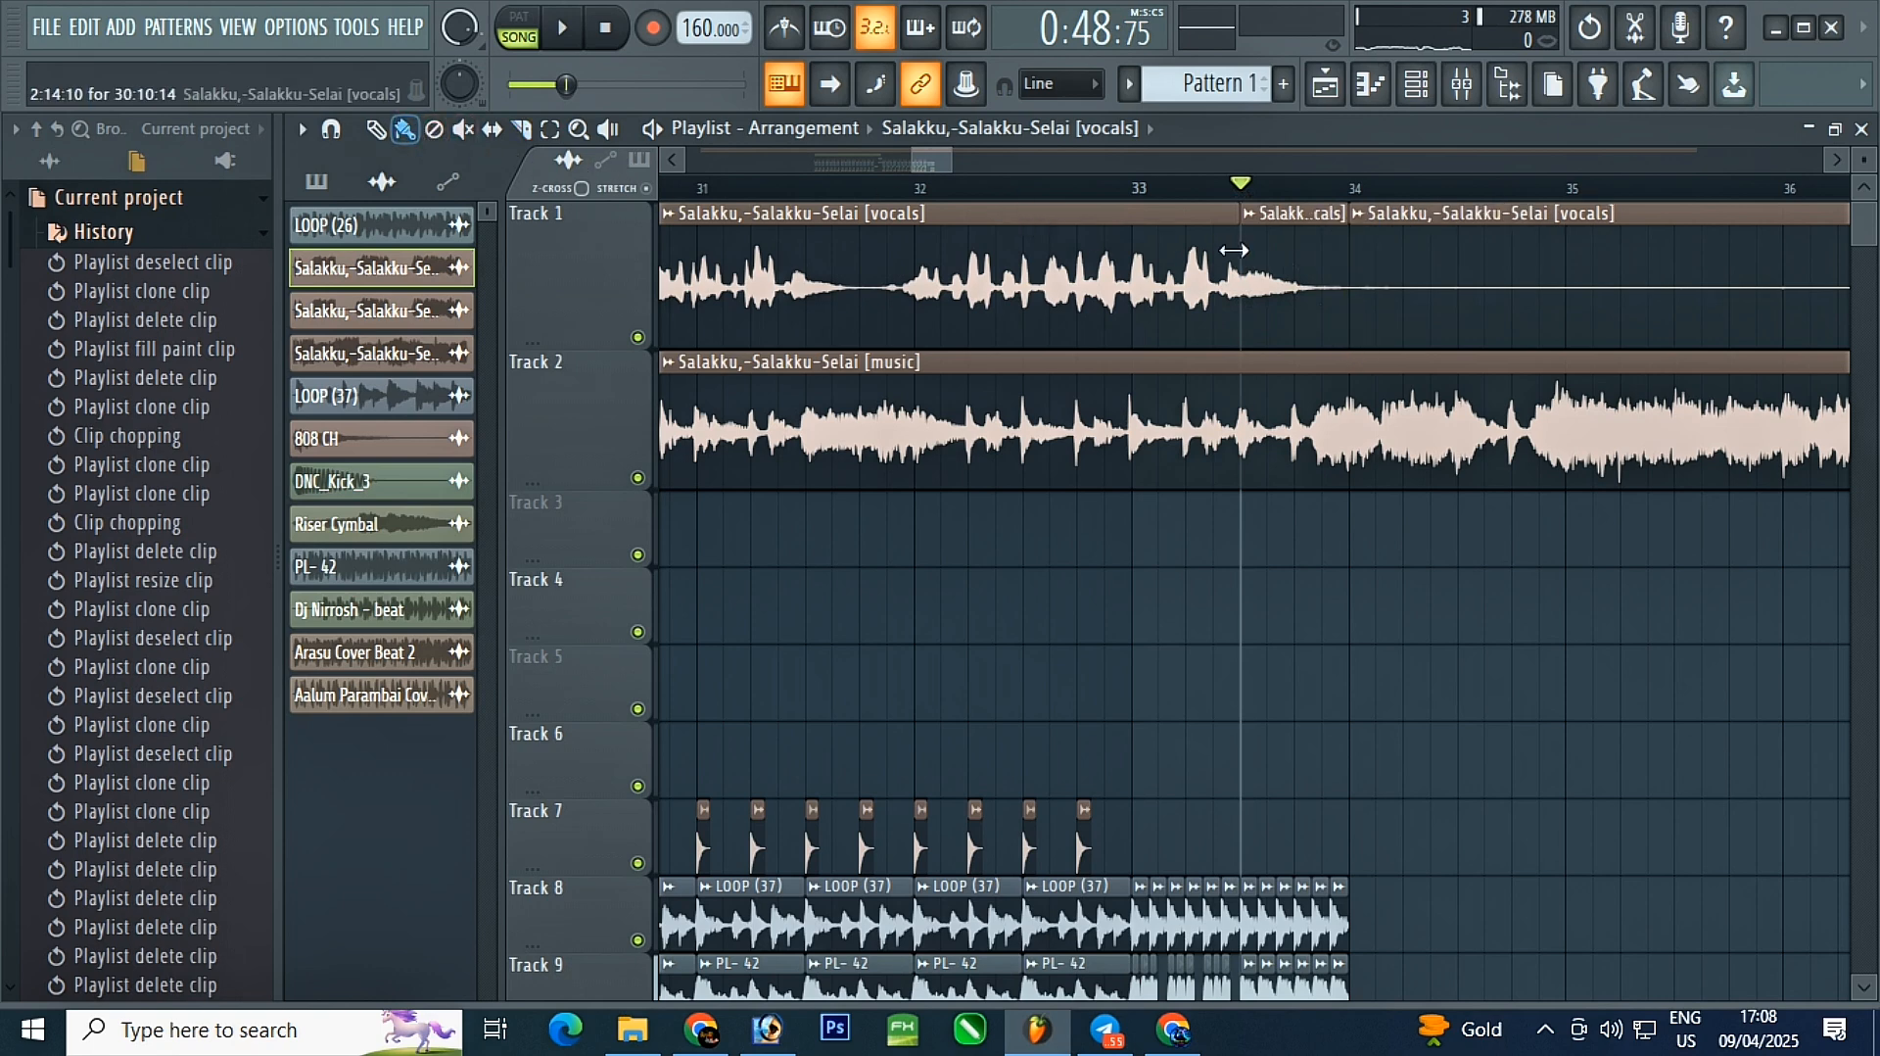
click(1250, 215)
click(1323, 419)
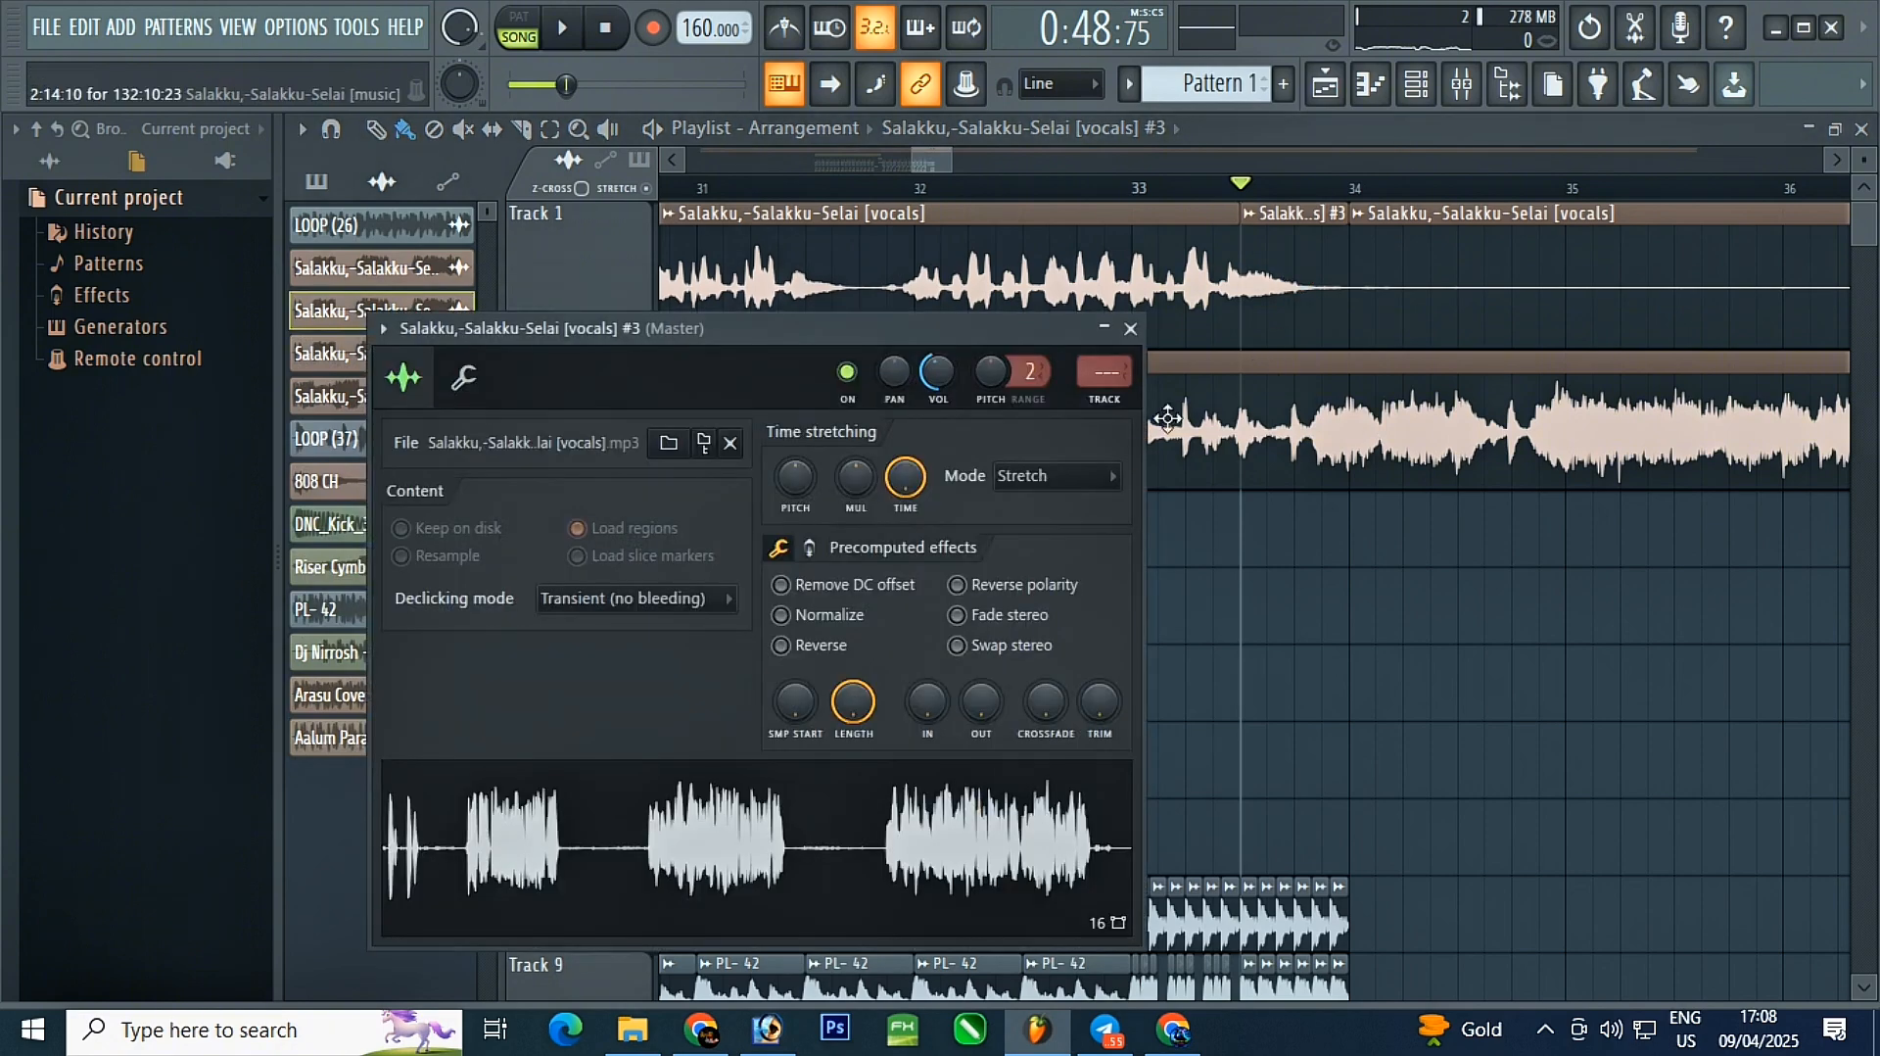
- Route the half-bar vocal slice to mixer track 8 and add Gross Beat with the 1/3 Bt Gate volume preset
click(1106, 372)
click(1625, 215)
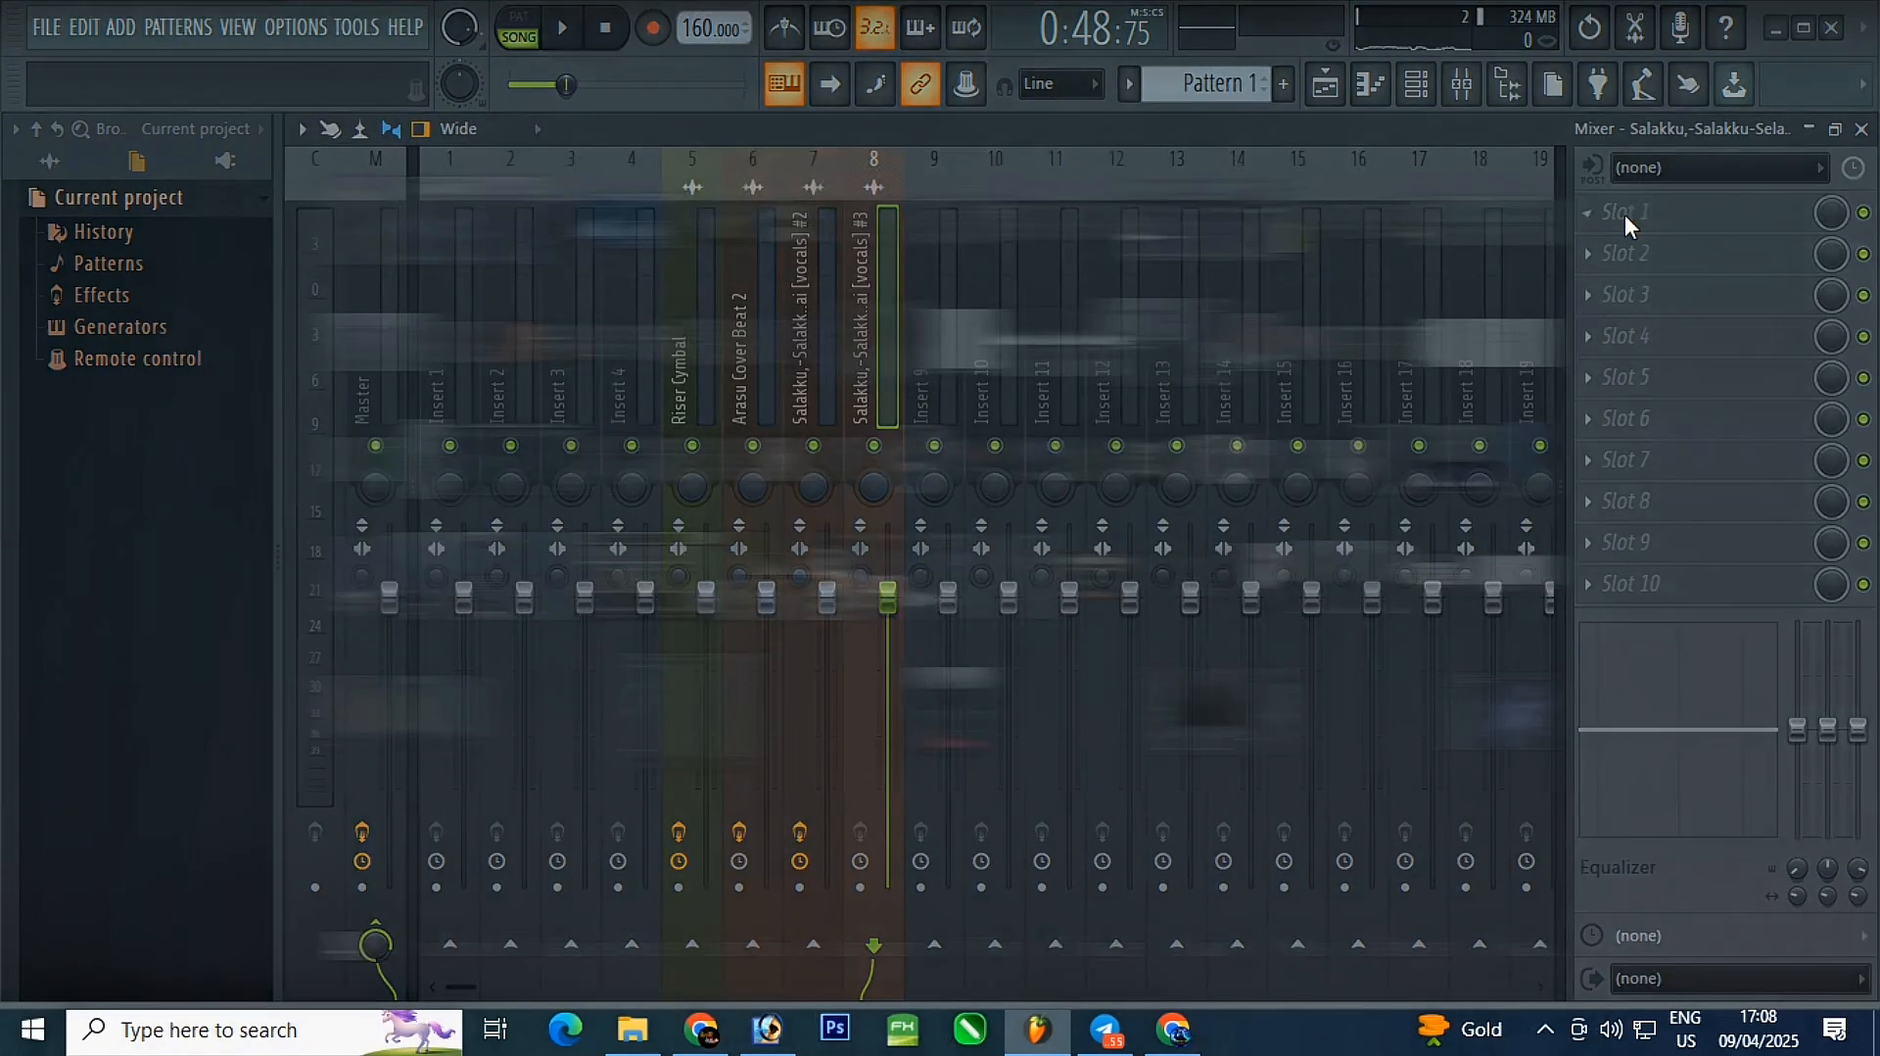
click(331, 580)
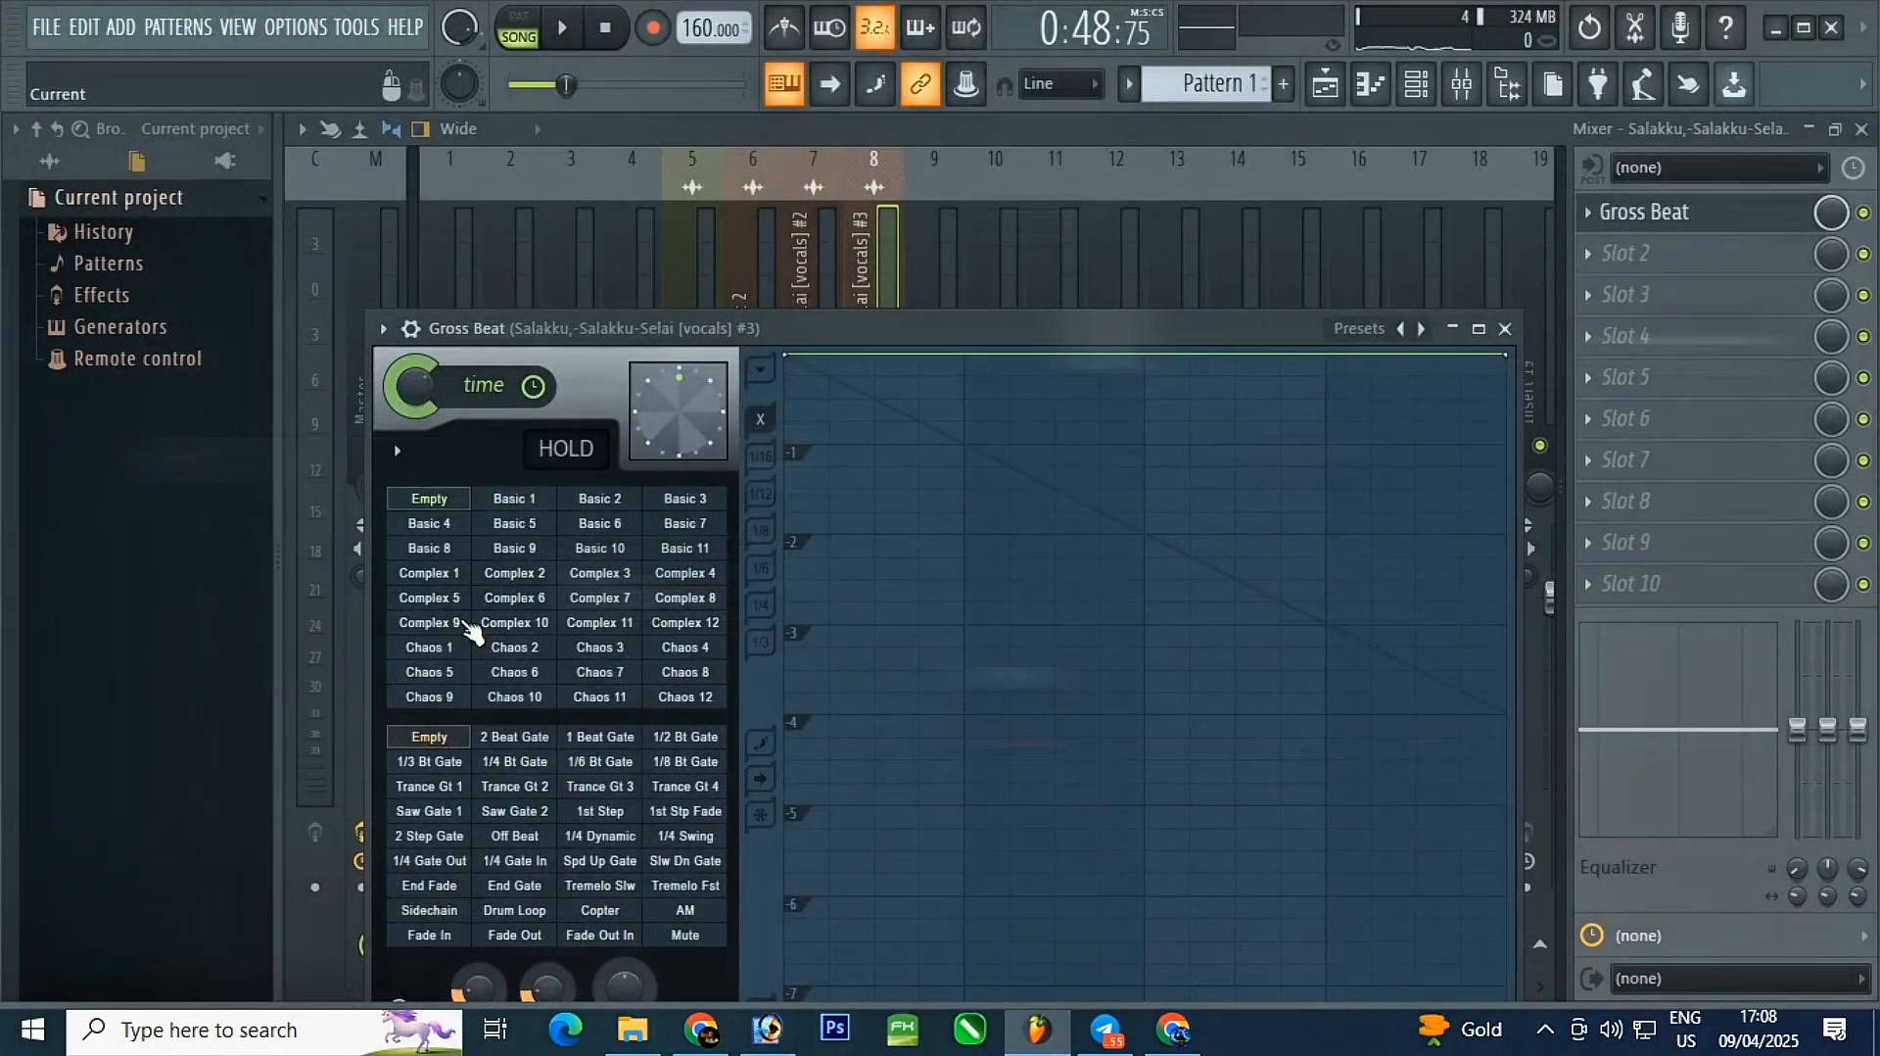
click(431, 762)
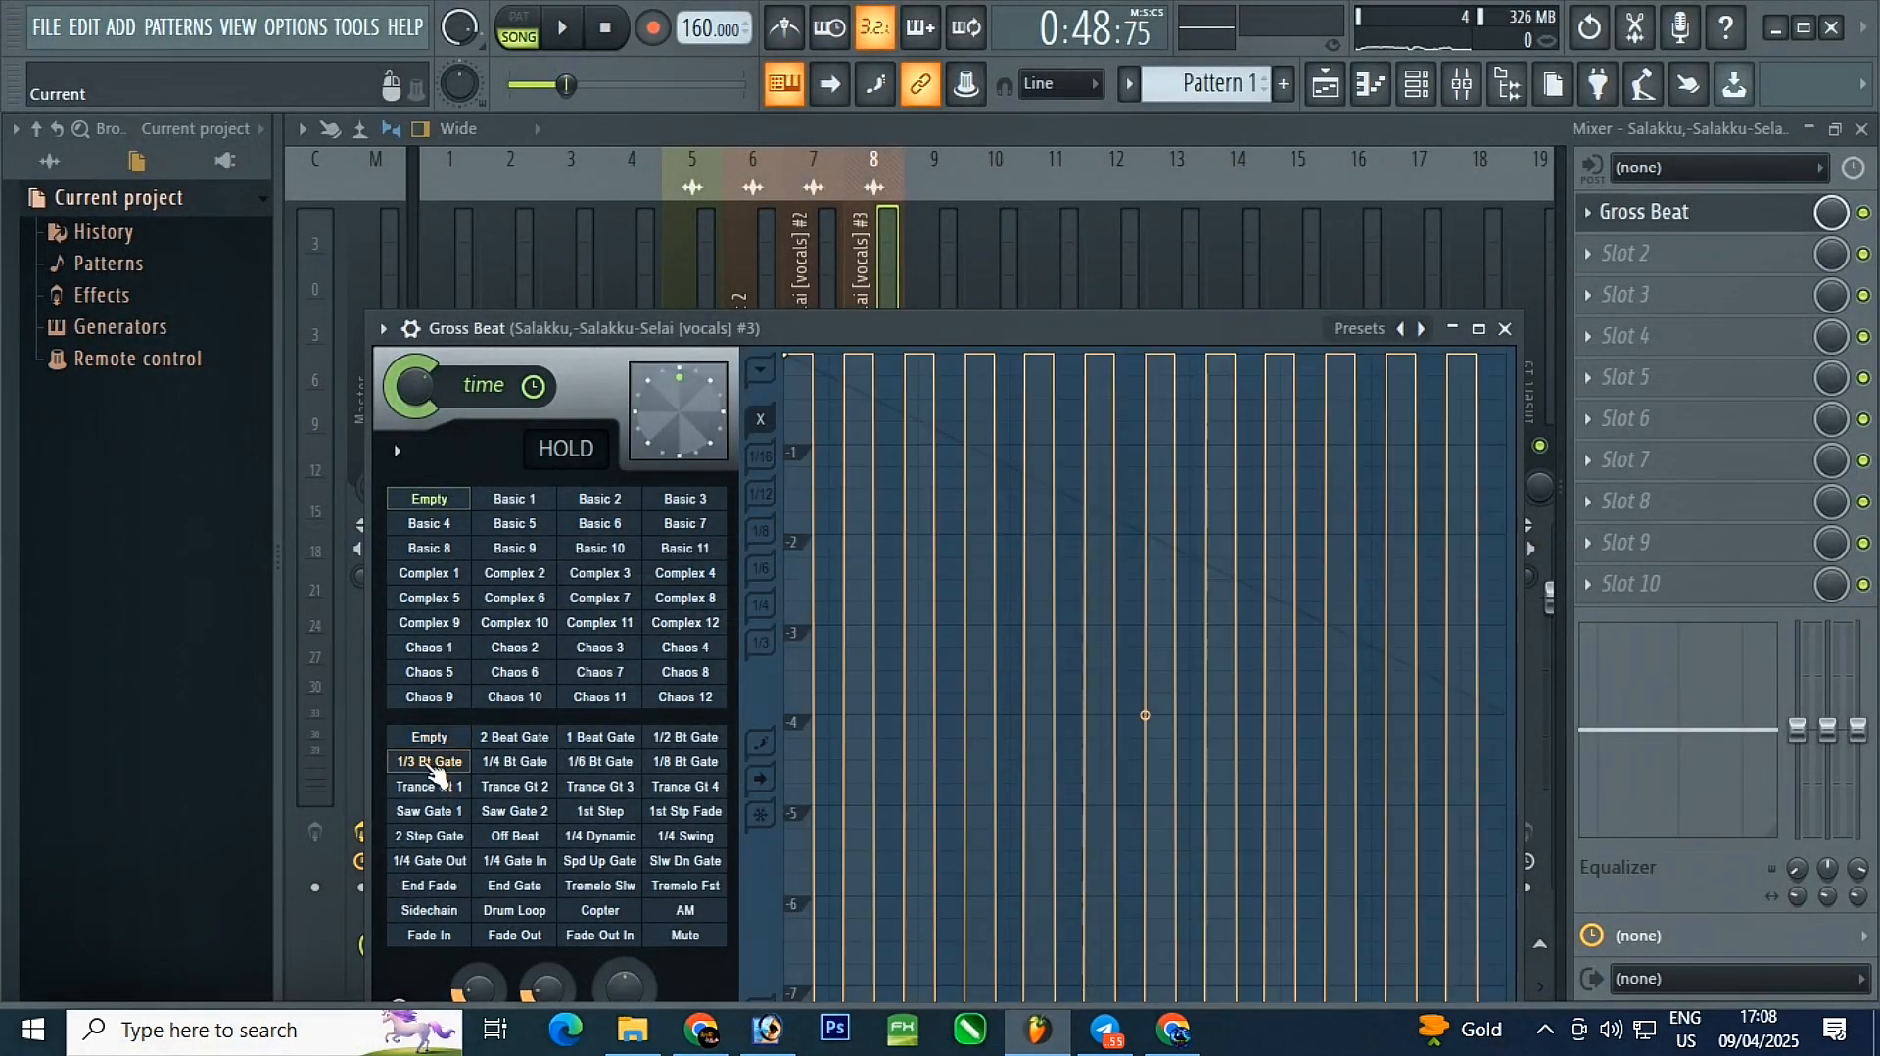
click(1504, 330)
click(1862, 130)
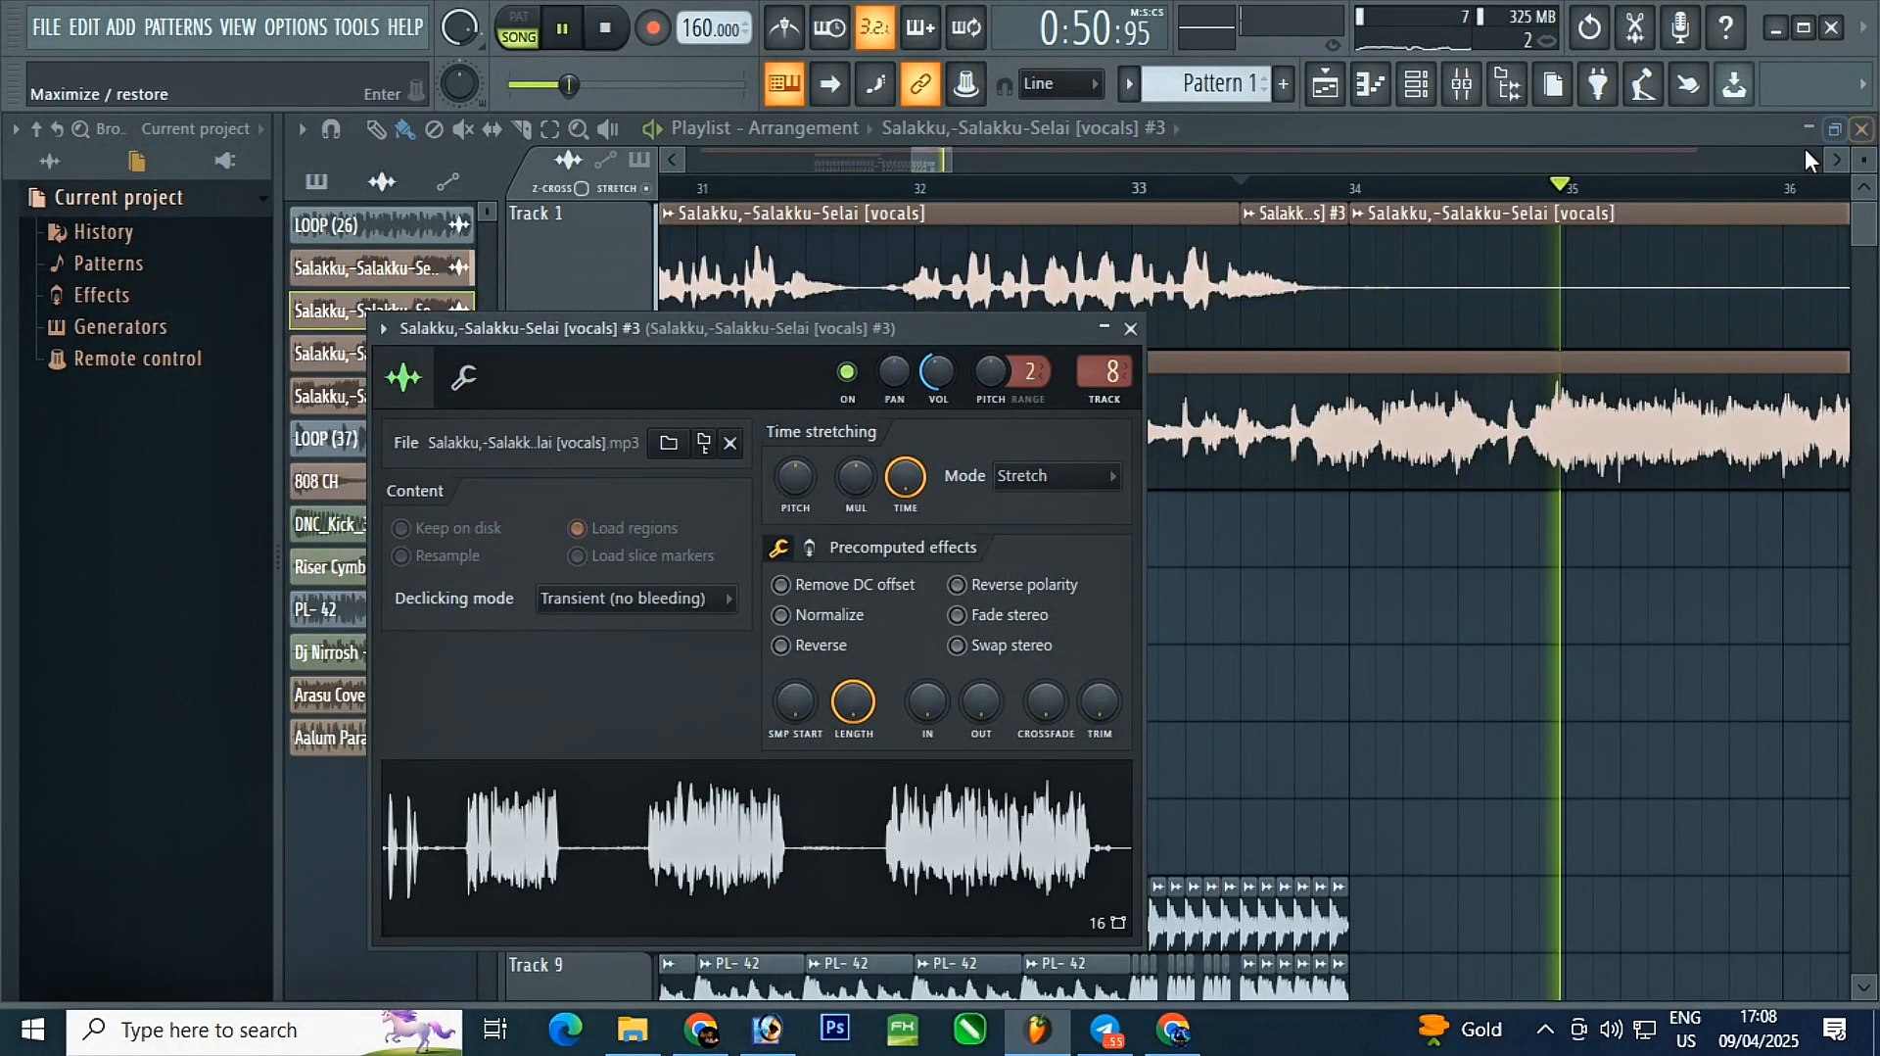
click(1110, 328)
- Solo Track 1 to check the gated vocal ending from bar 33, and solo Track 8 to hear its loop fill
right_click(638, 337)
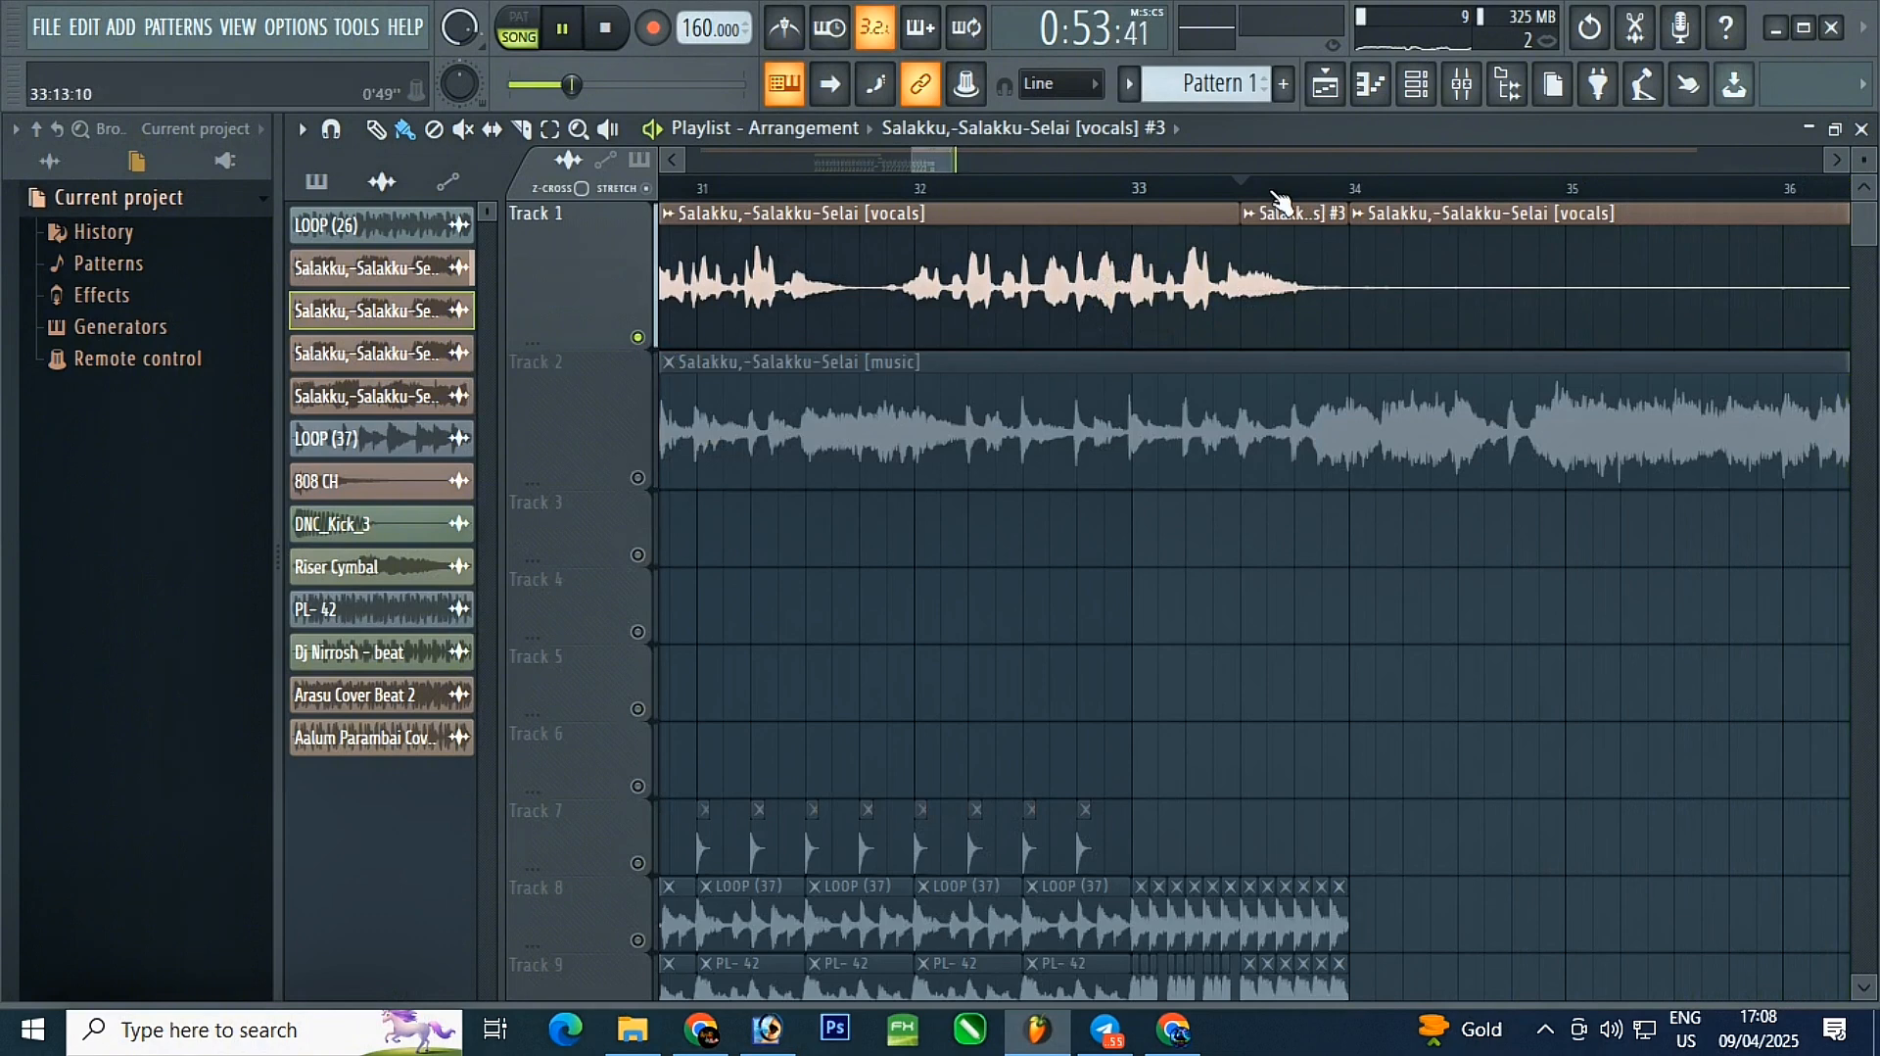
click(1151, 186)
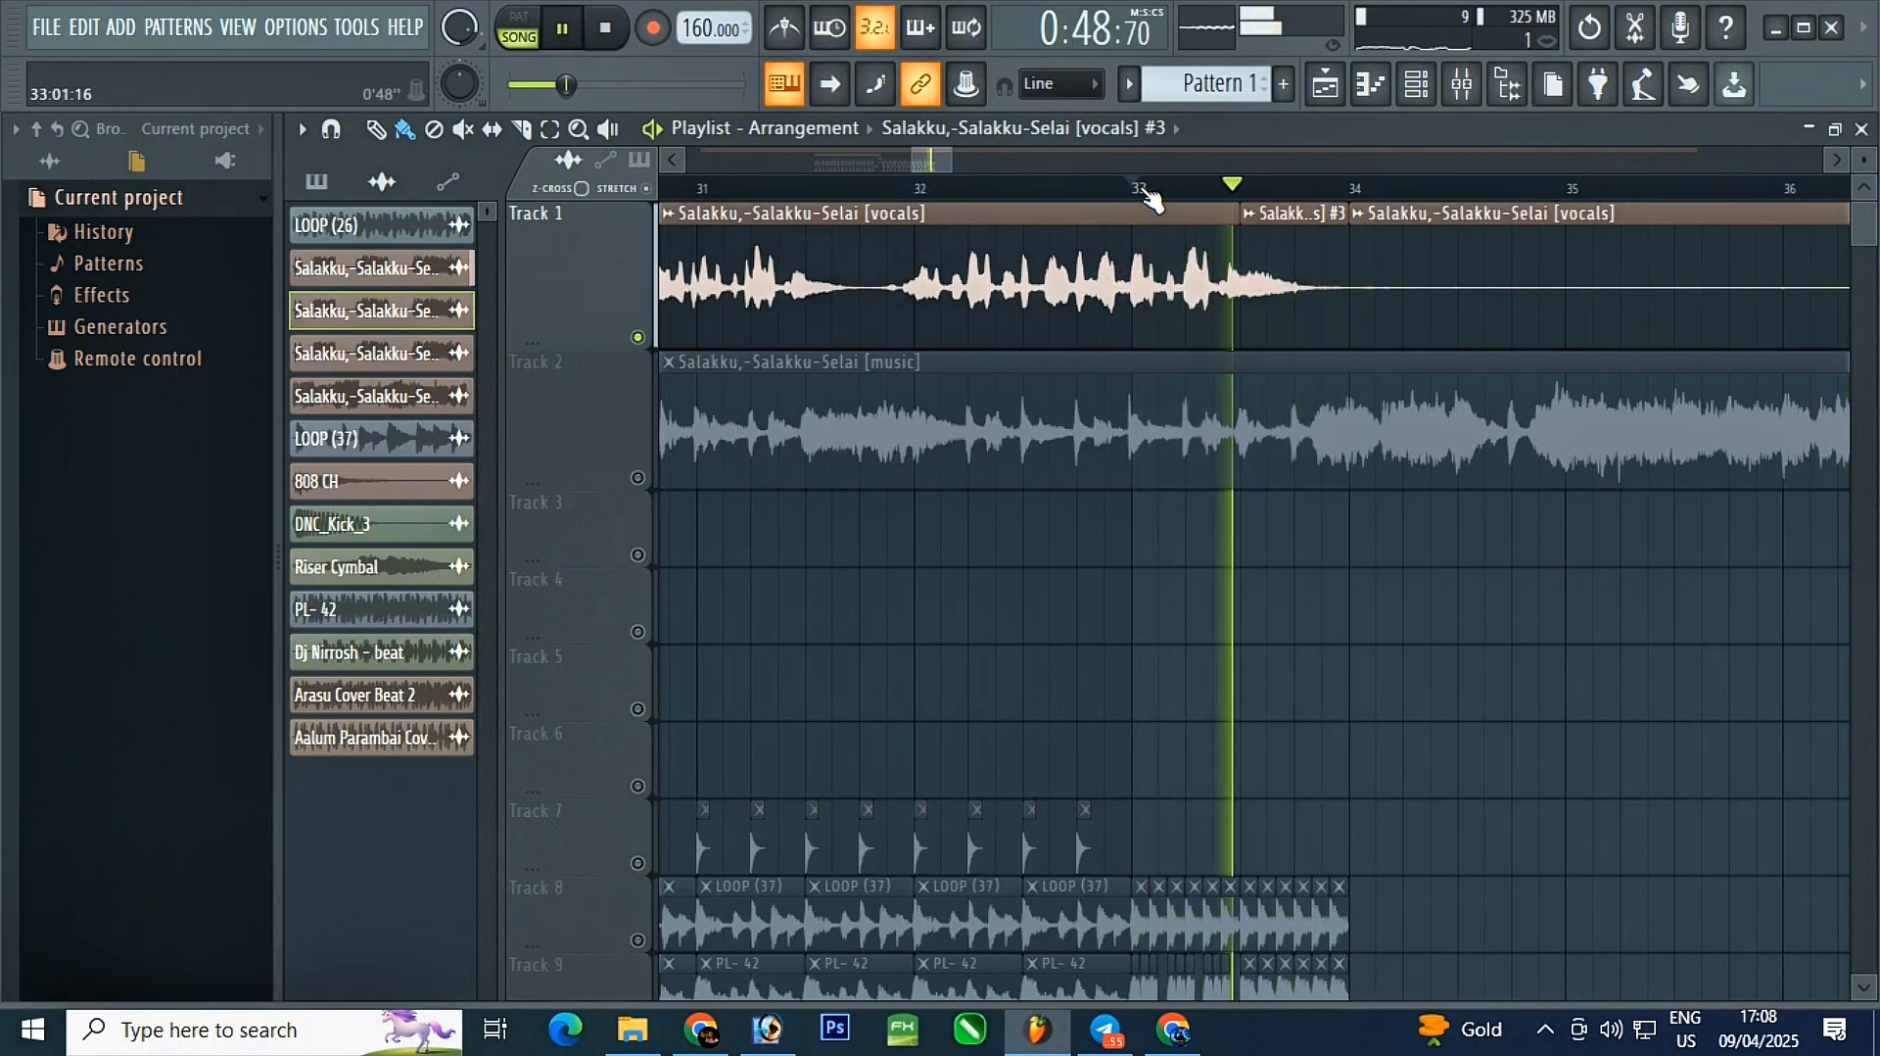
scroll(1146, 390, down, 3)
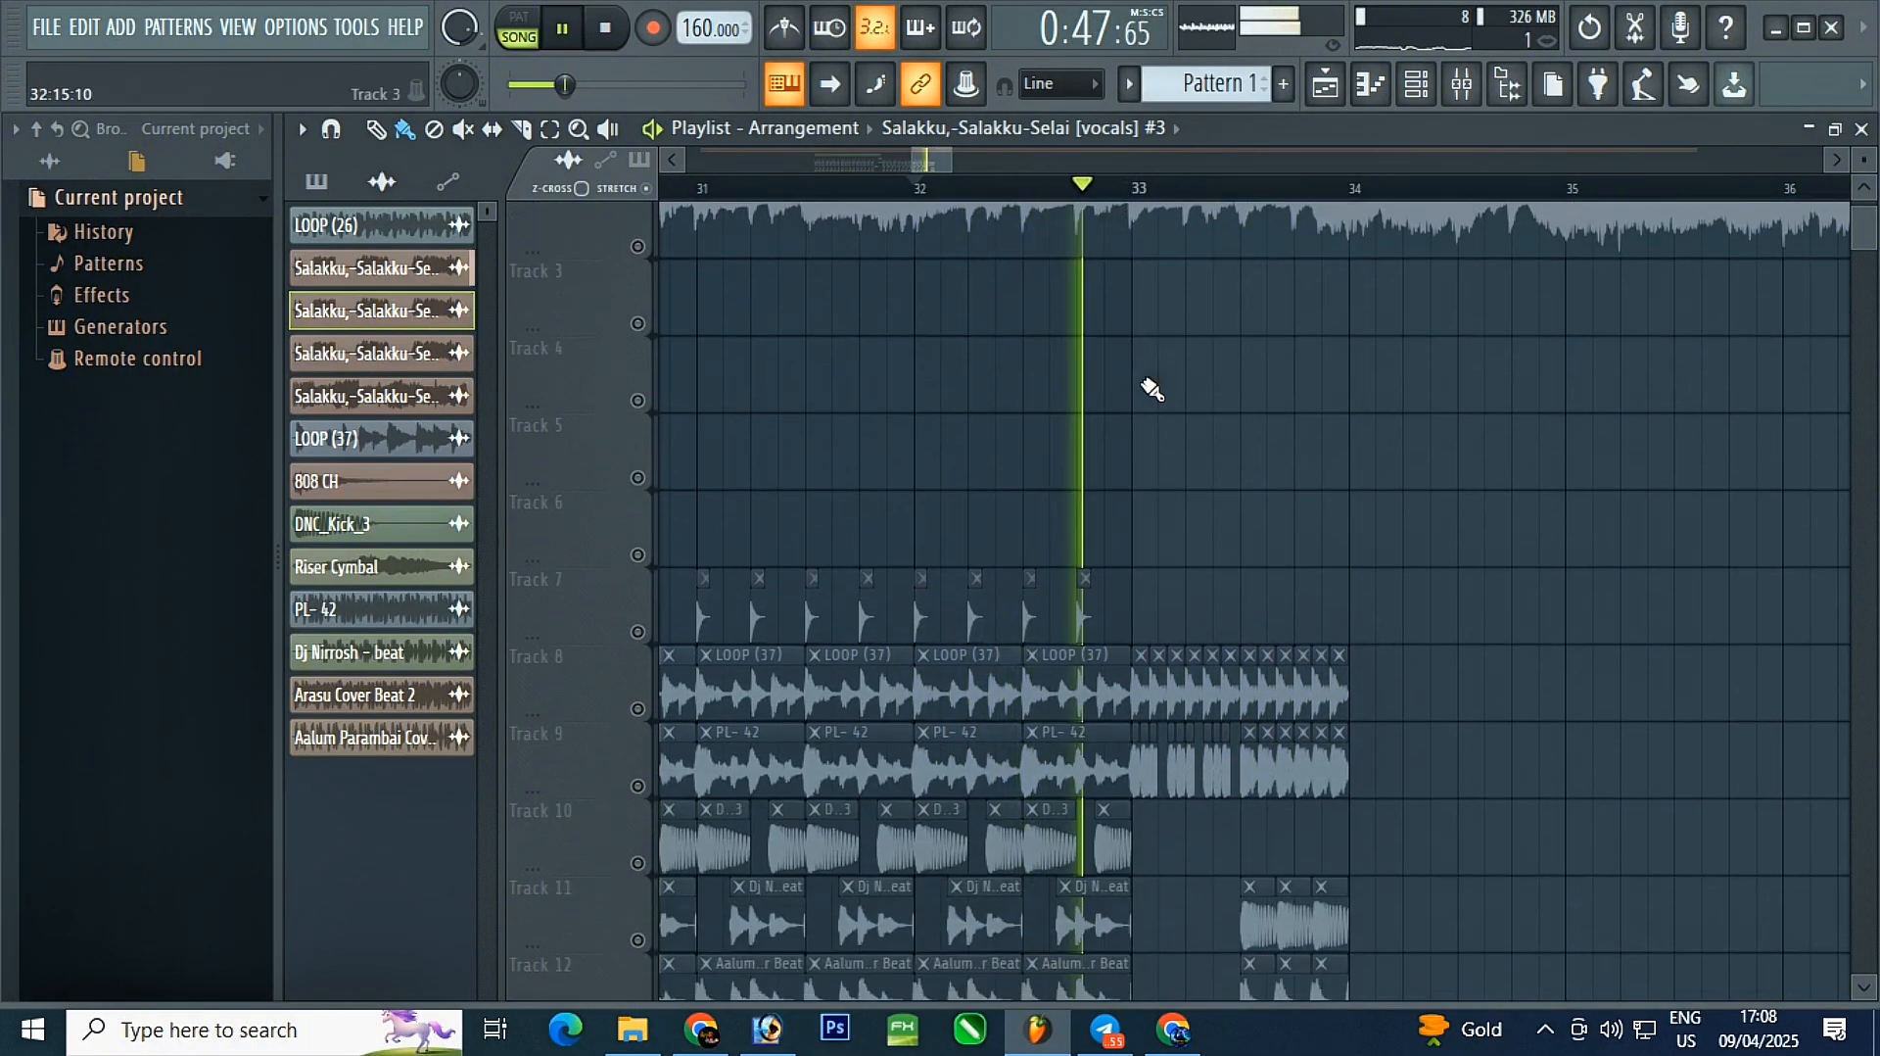
right_click(637, 709)
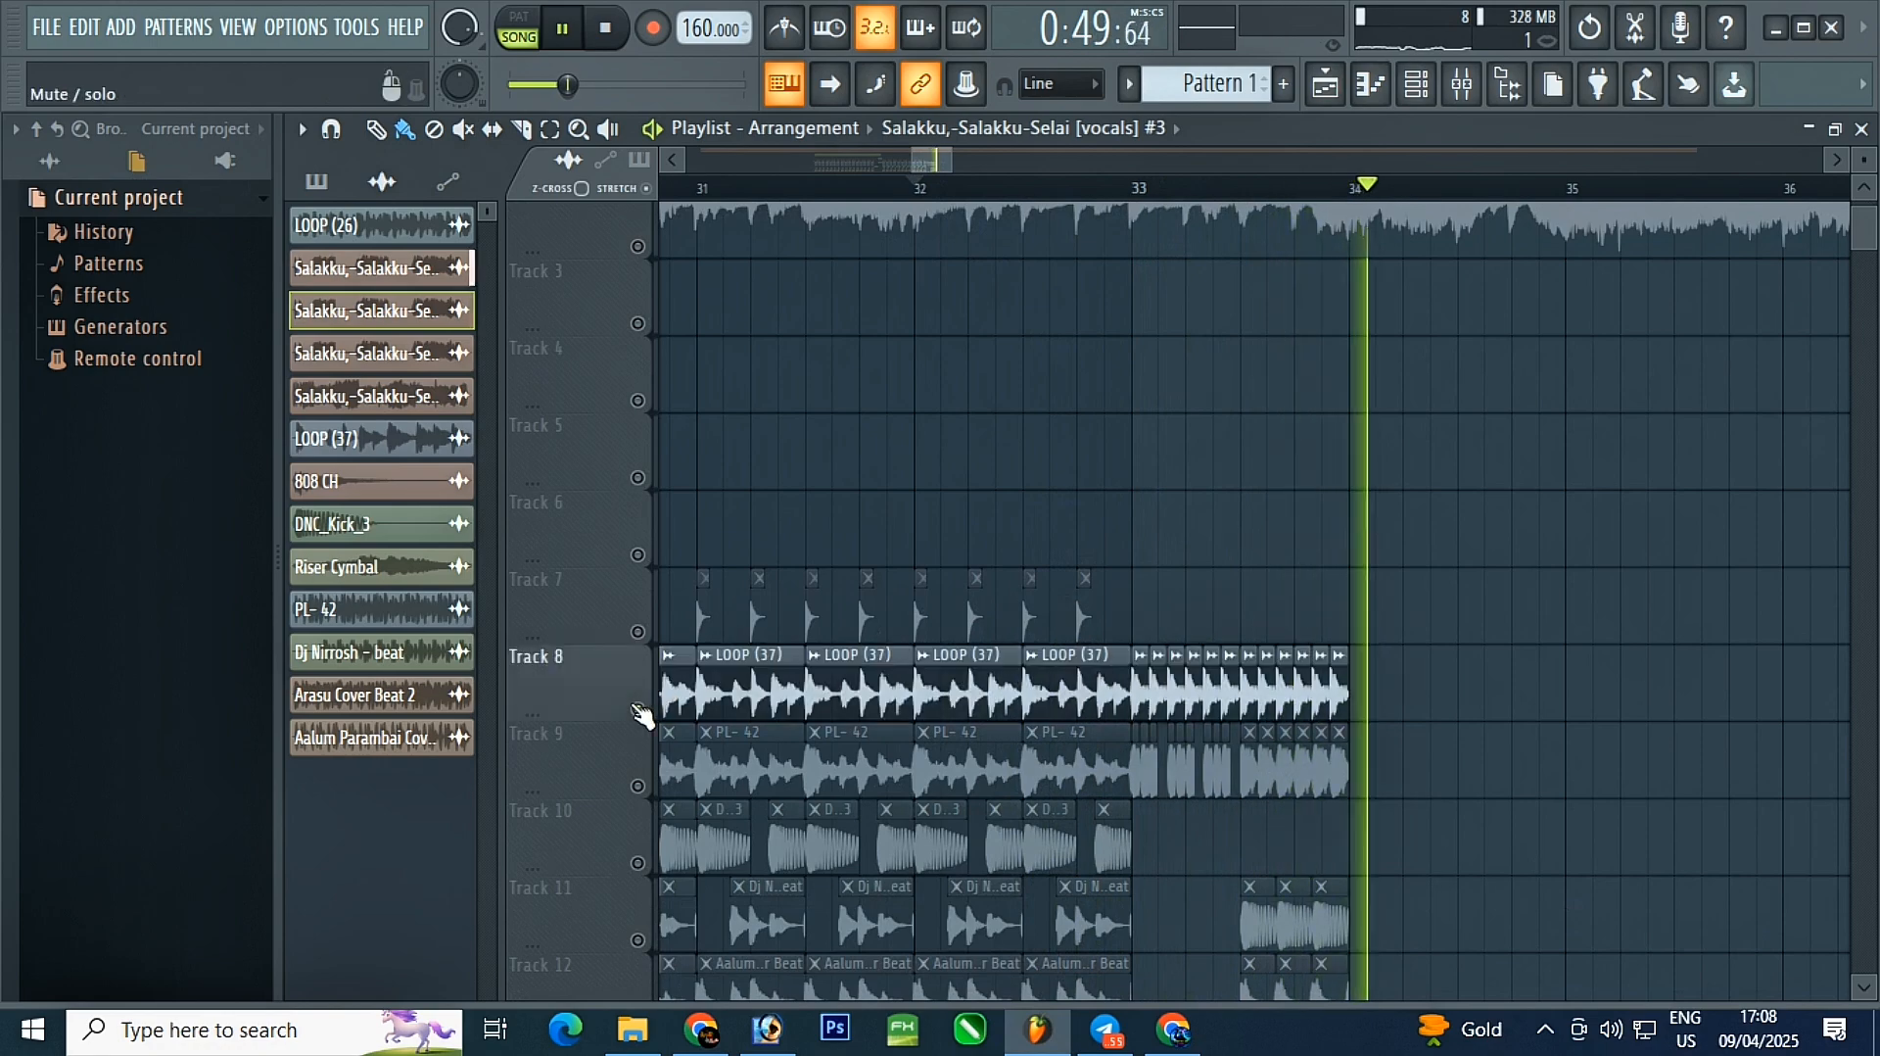
- Return Track 8 from solo to the full mix and play back the ending up to bar 34
right_click(638, 709)
key(space)
key(space)
scroll(1406, 703, up, 1)
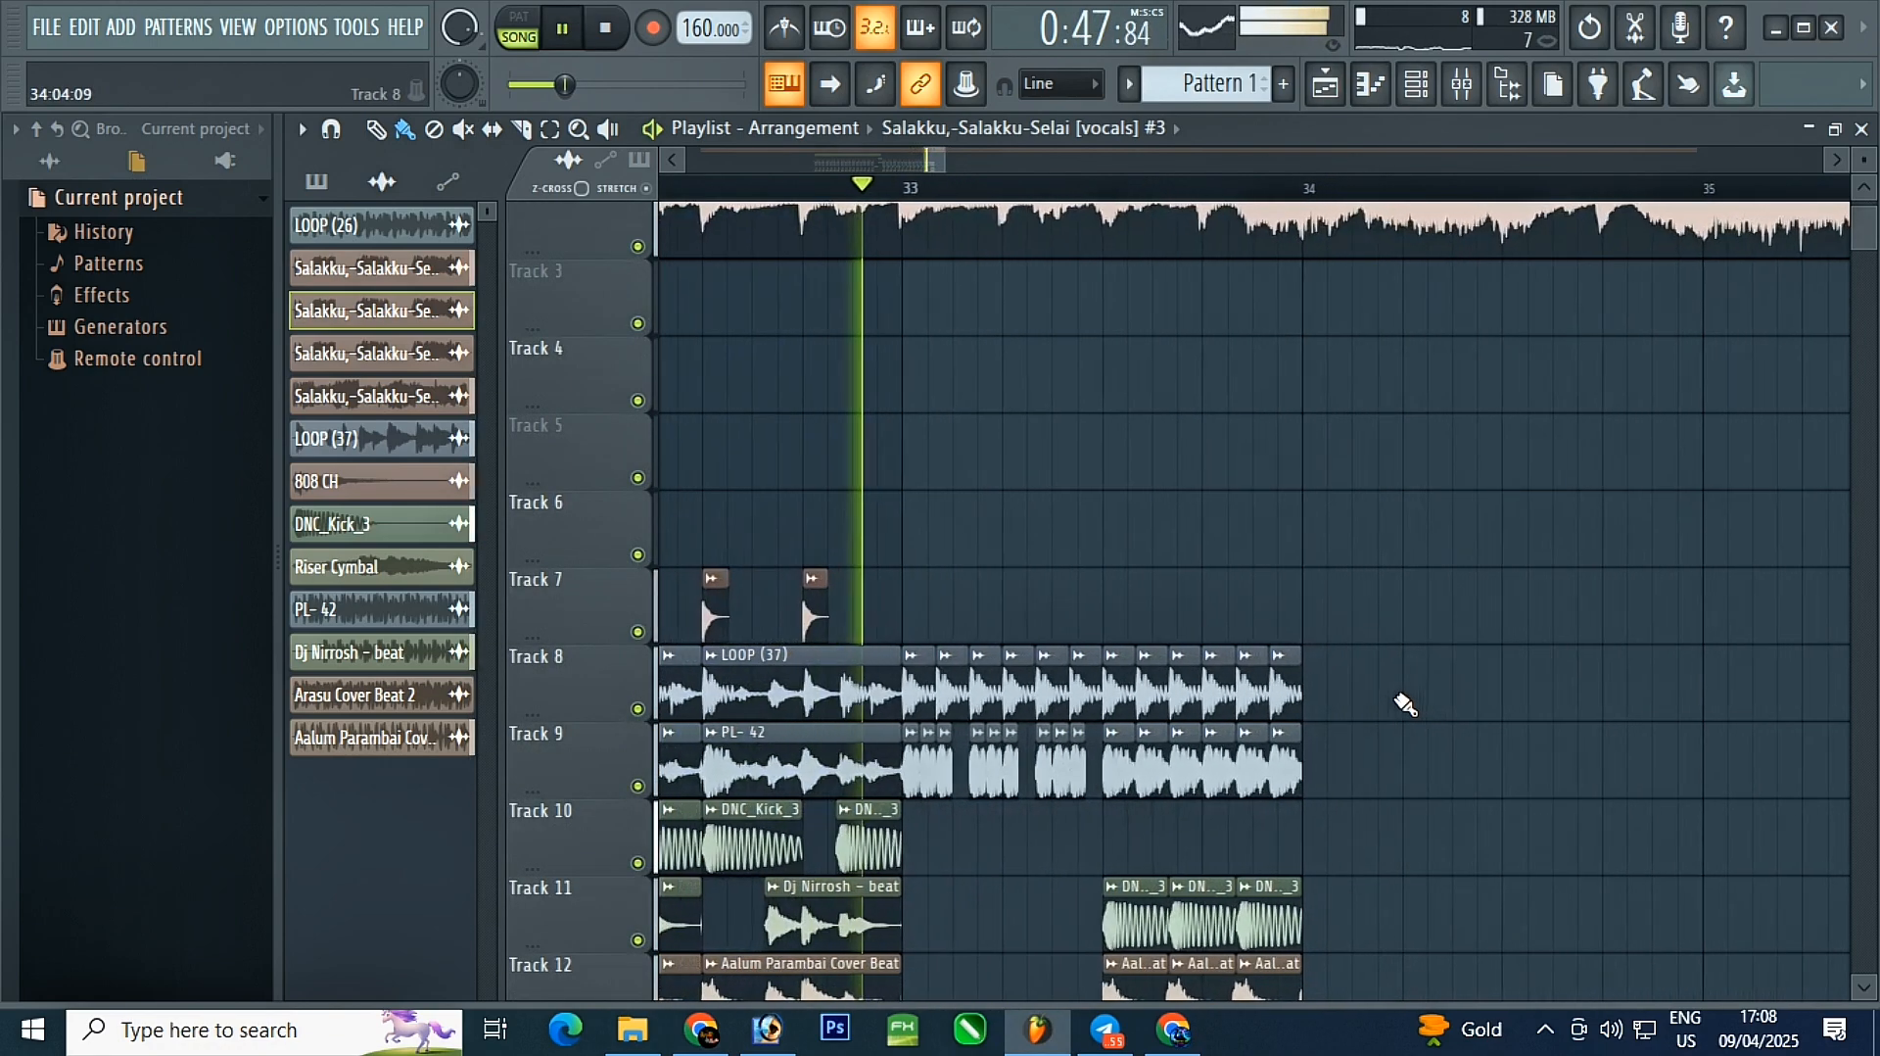
scroll(1230, 659, up, 3)
scroll(948, 389, down, 4)
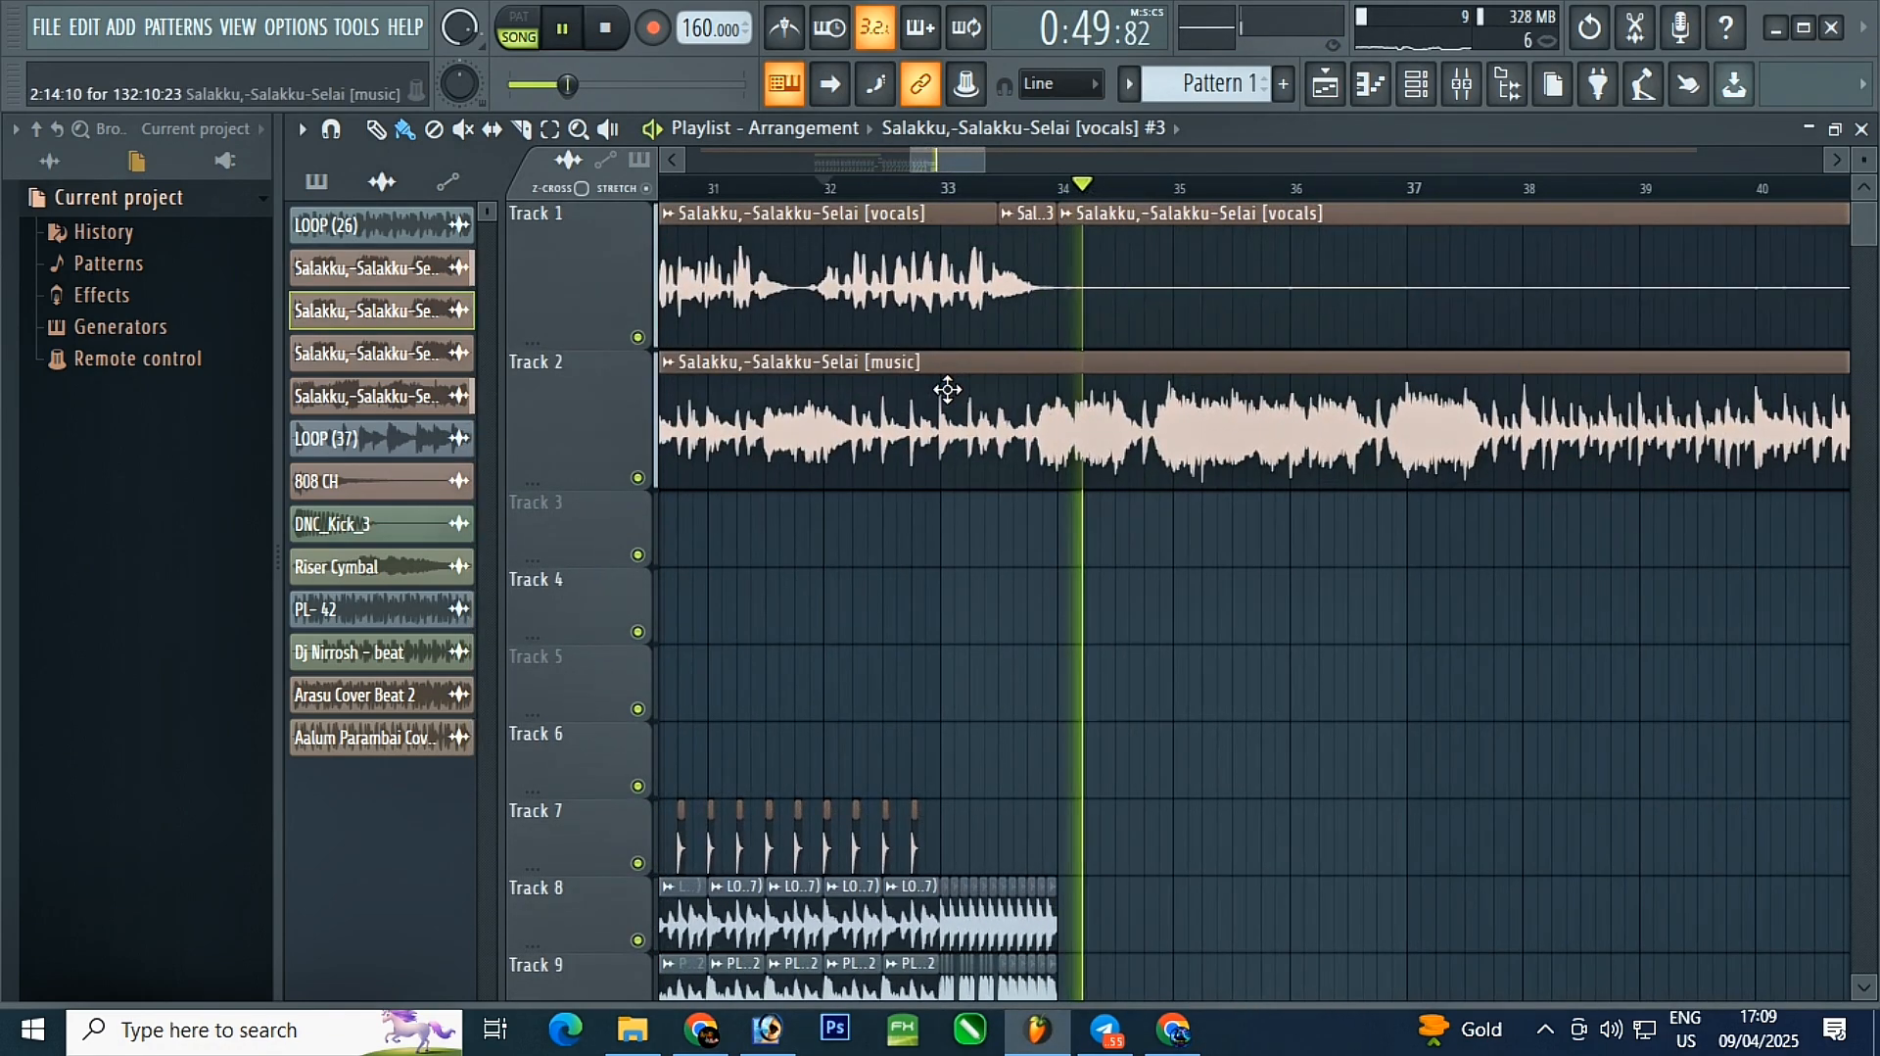
- Look past bar 34 for the point where the vocals resume and play from bar 50
scroll(1040, 388, down, 4)
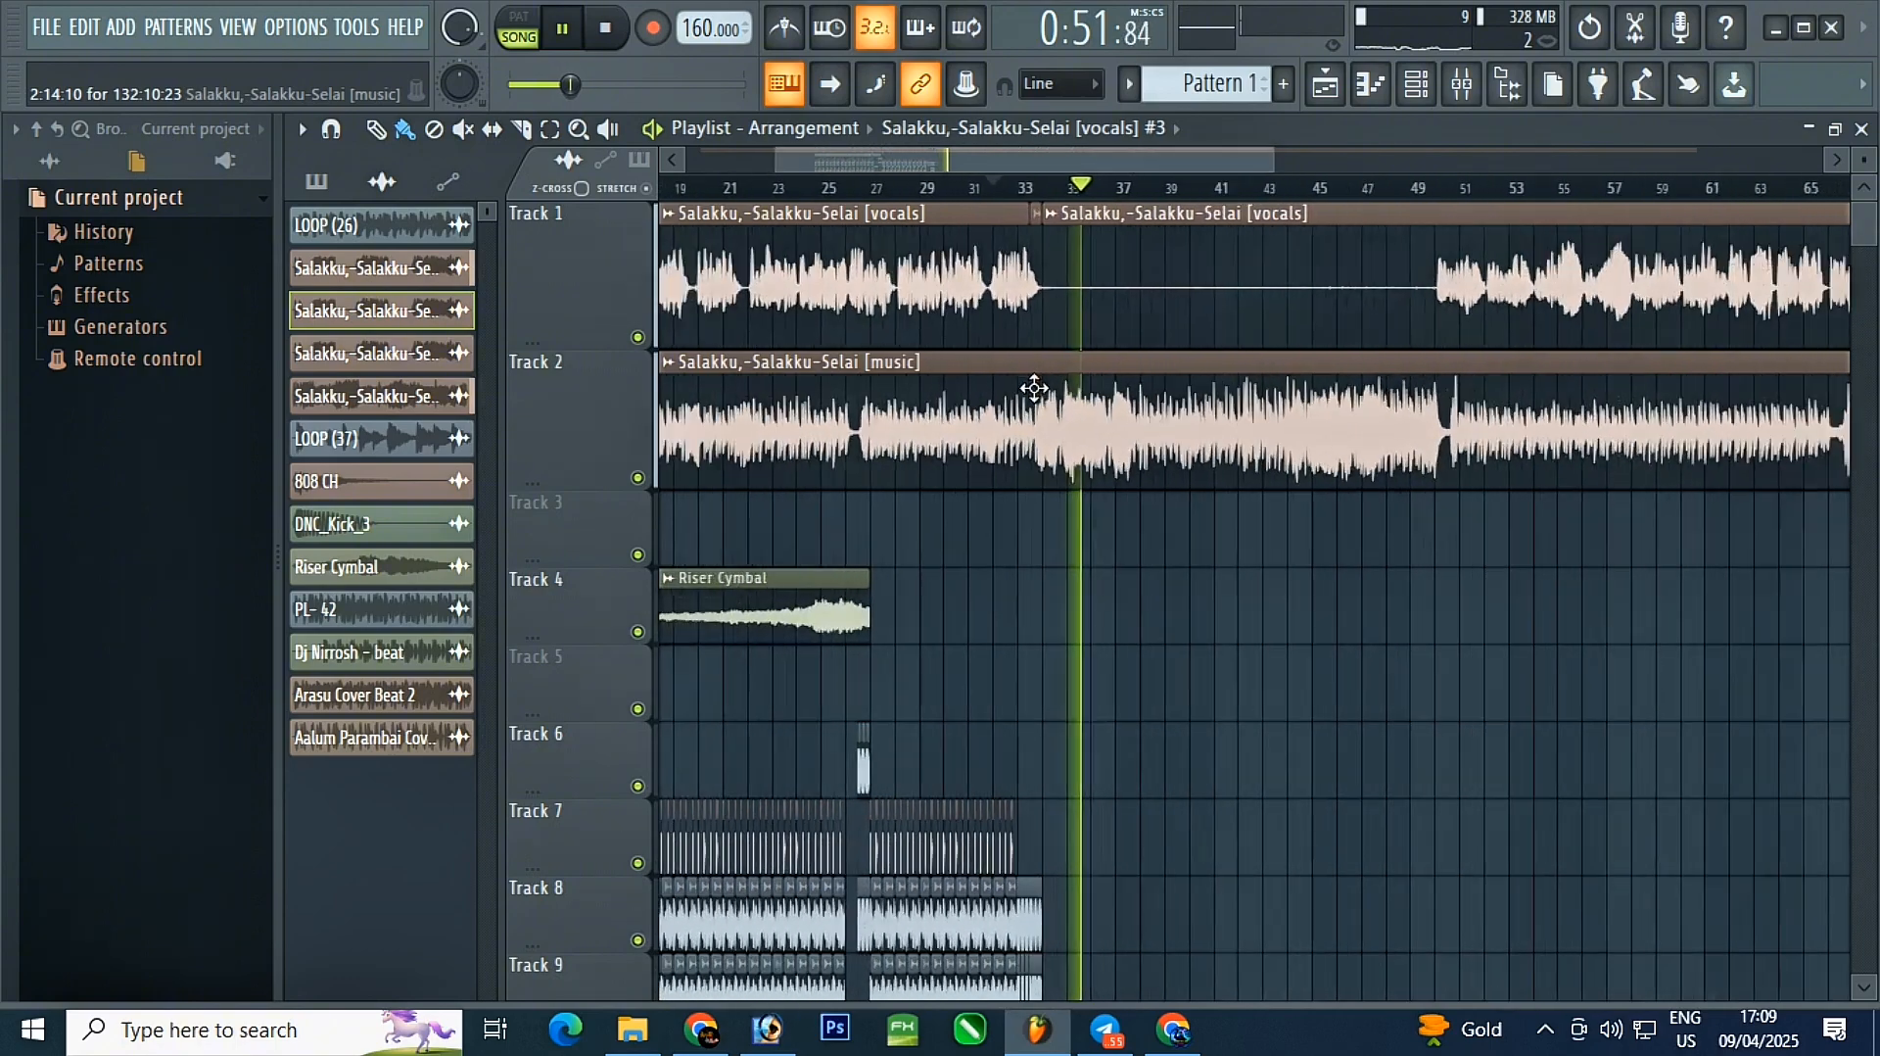
scroll(1140, 355, up, 4)
click(1589, 188)
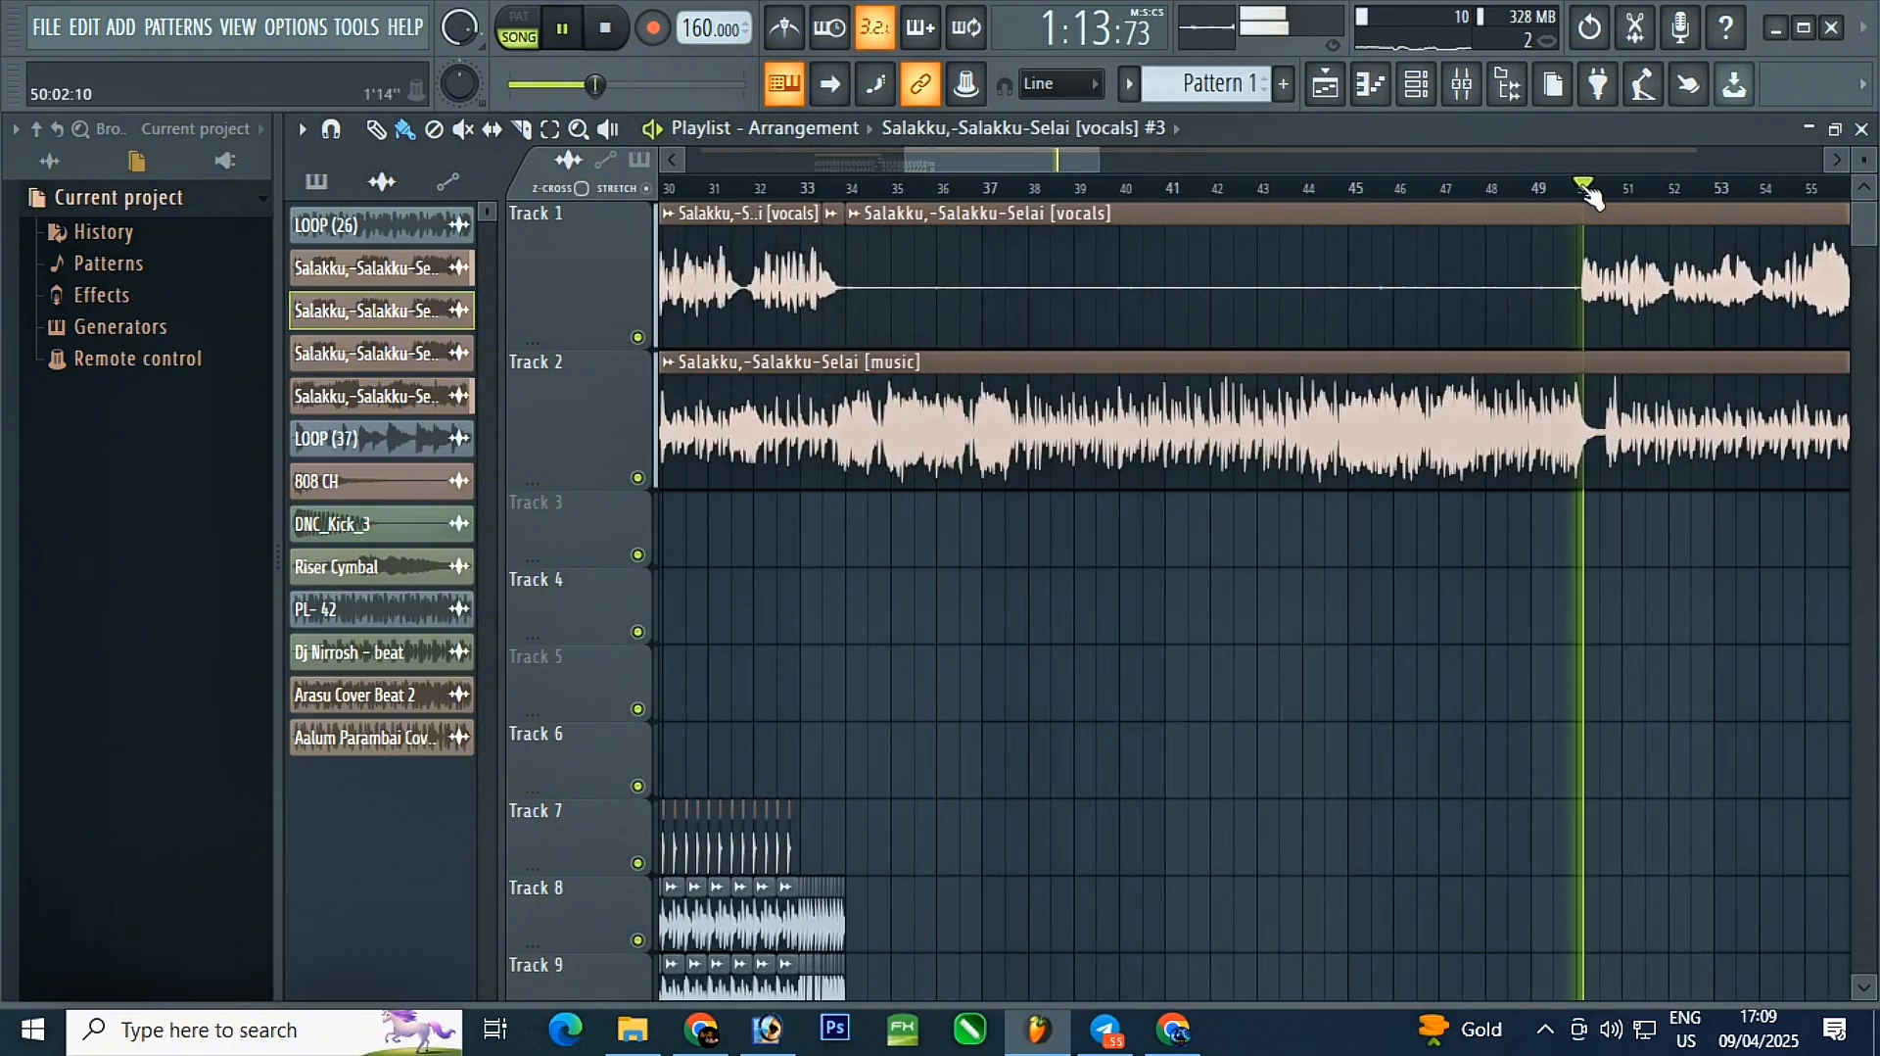
- Return to bar 34 and split the Salakku music clip on Track 2 there
click(837, 193)
scroll(837, 193, up, 4)
key(space)
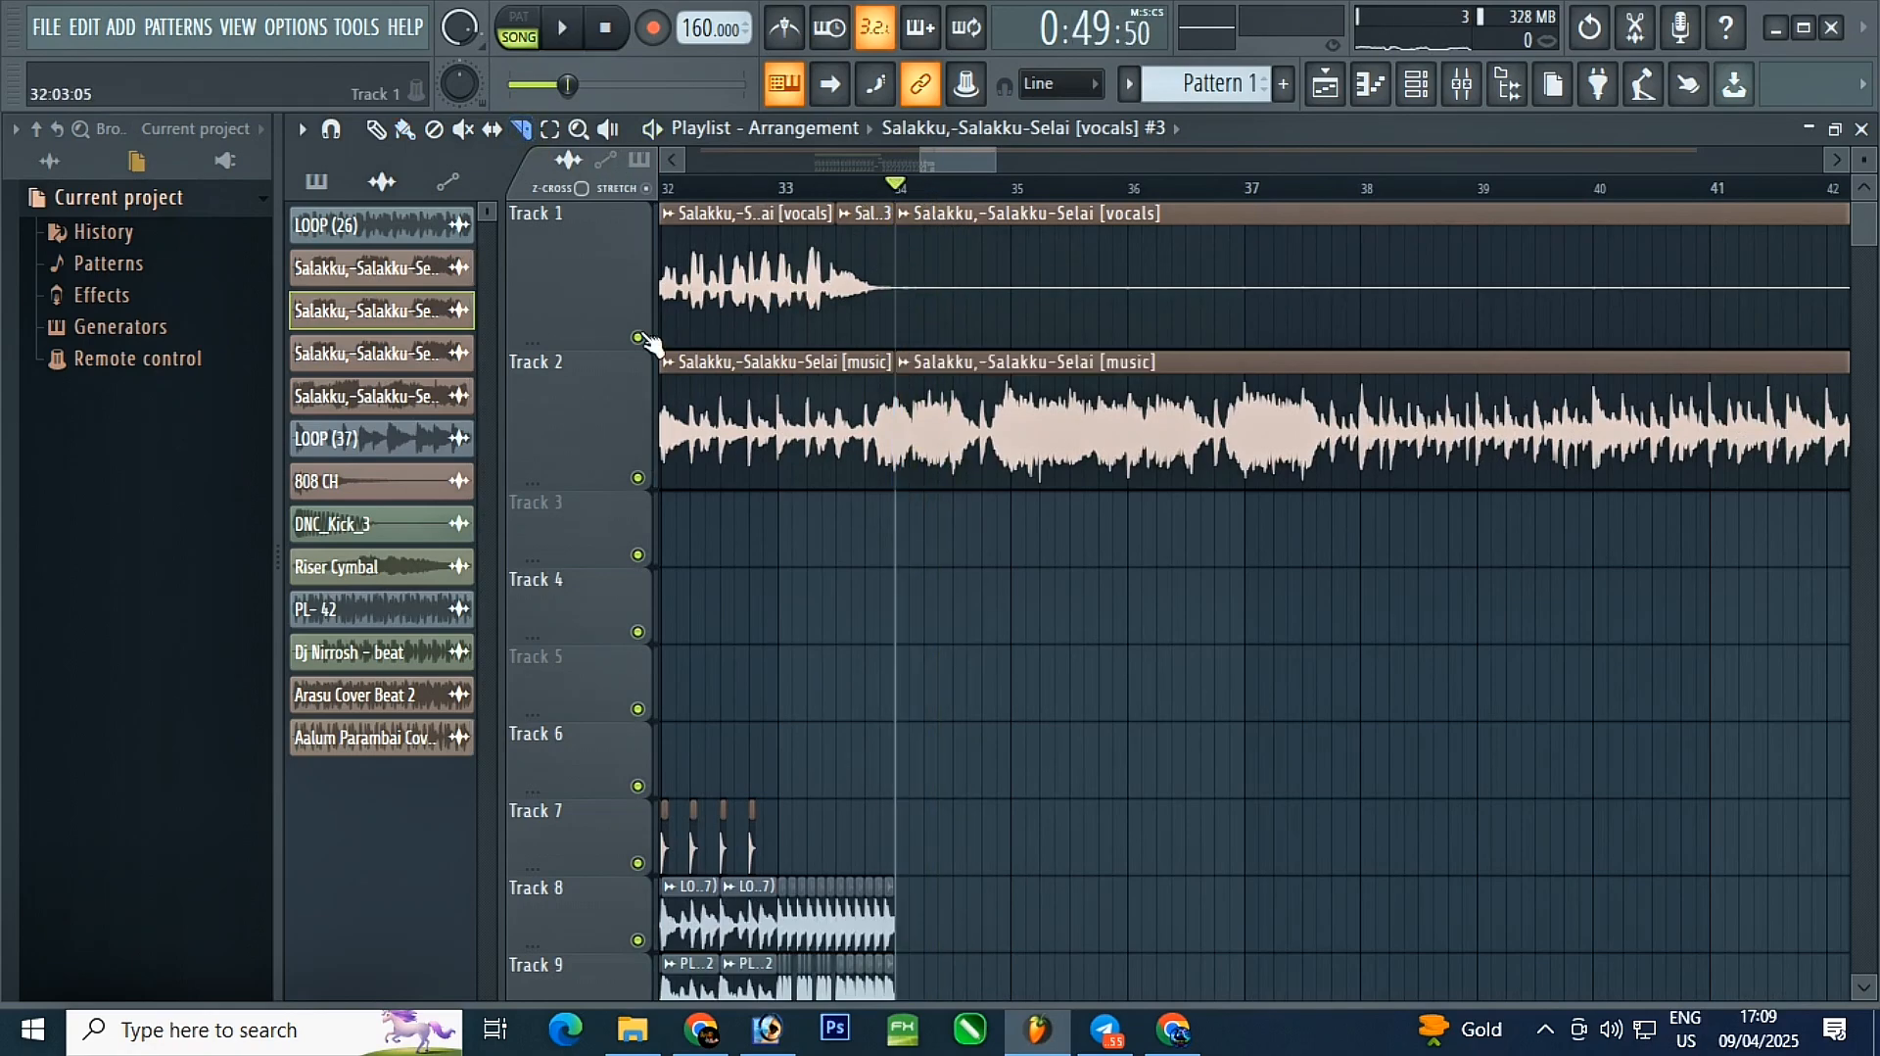
- Split the vocals and music clips at bar 50 and delete the section between bars 34 and 50
scroll(1058, 201, up, 5)
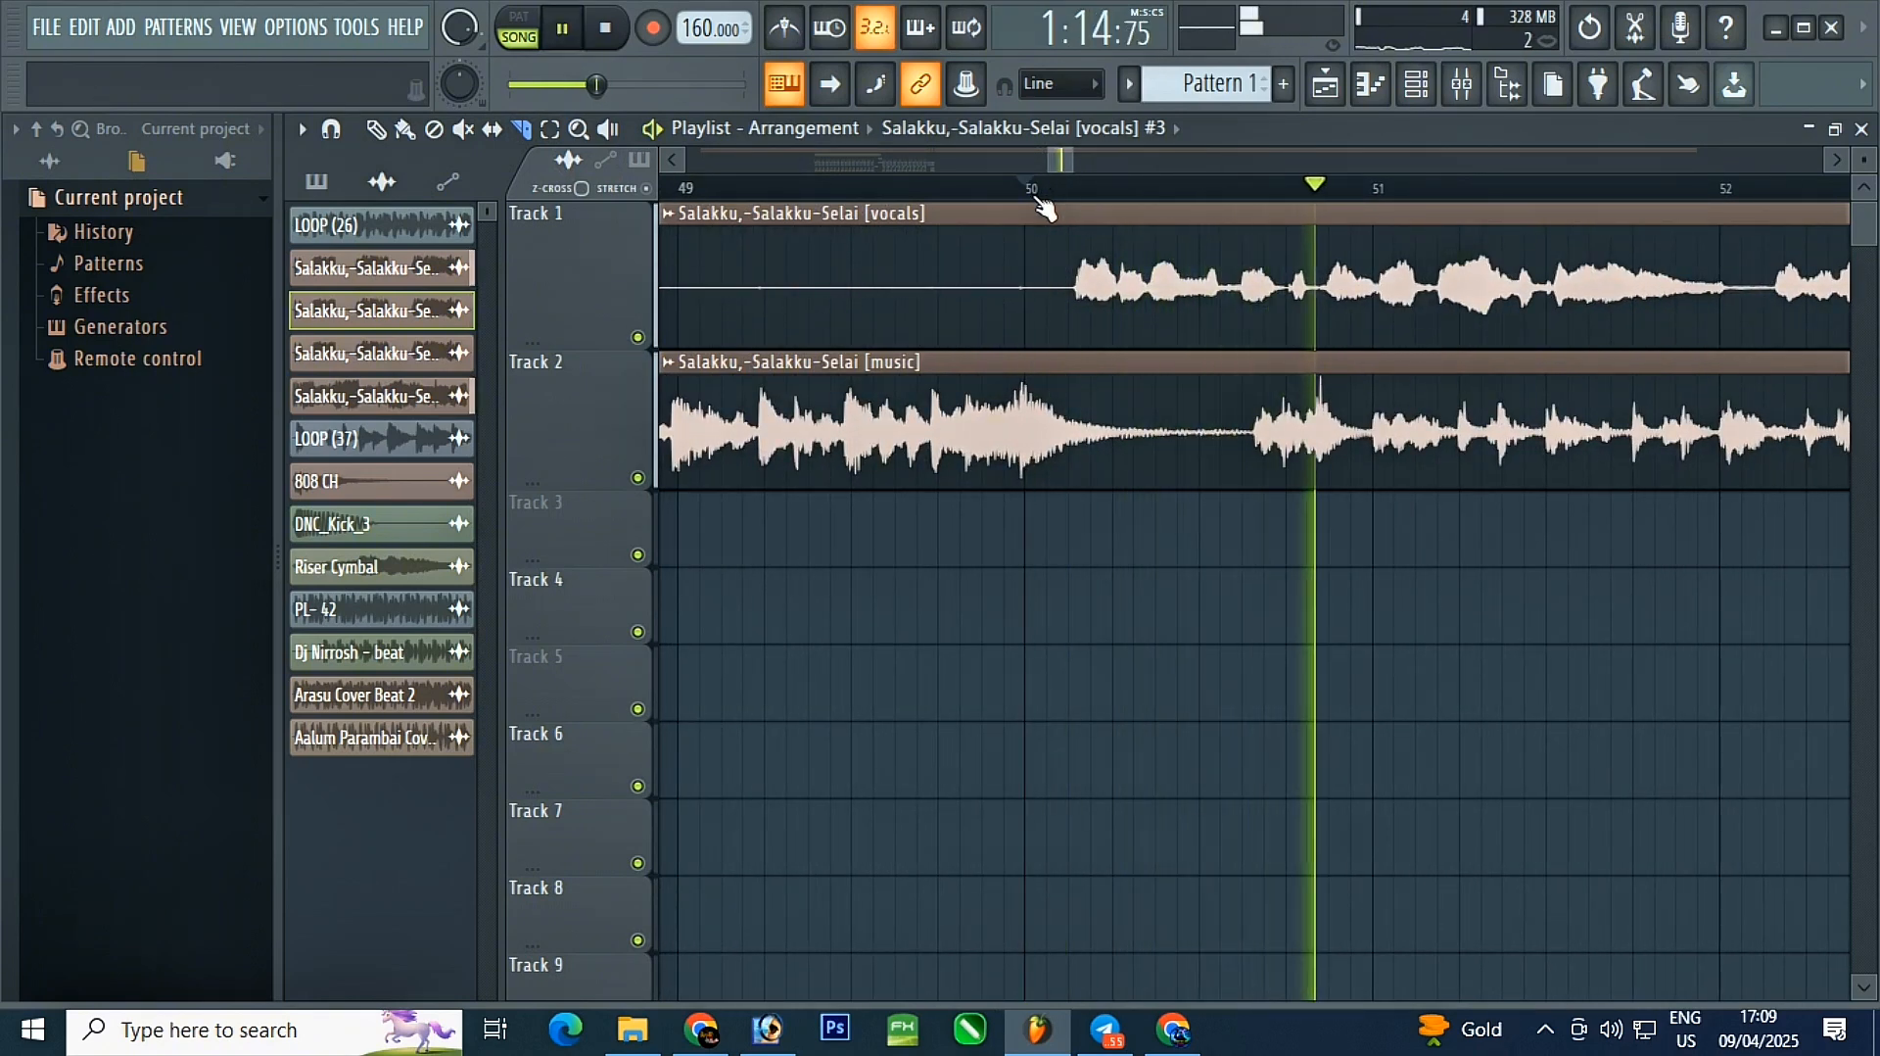
click(1029, 186)
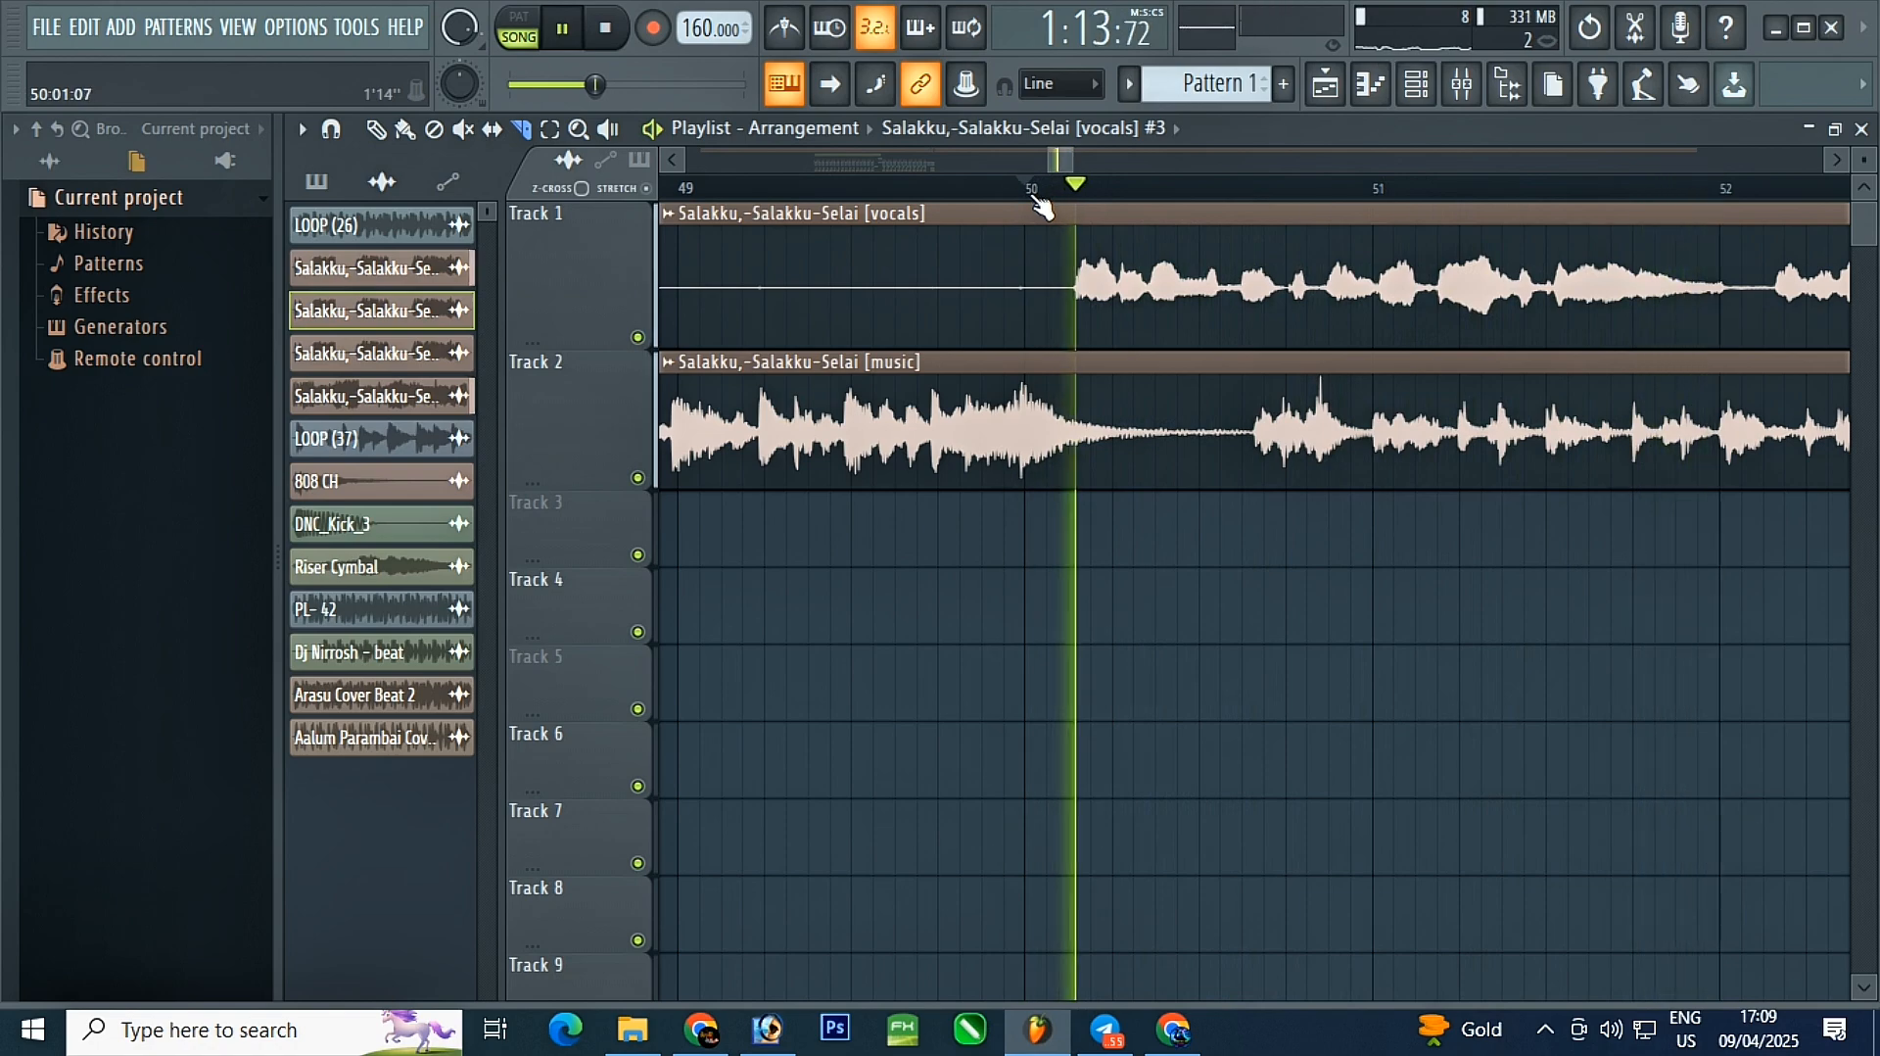
key(space)
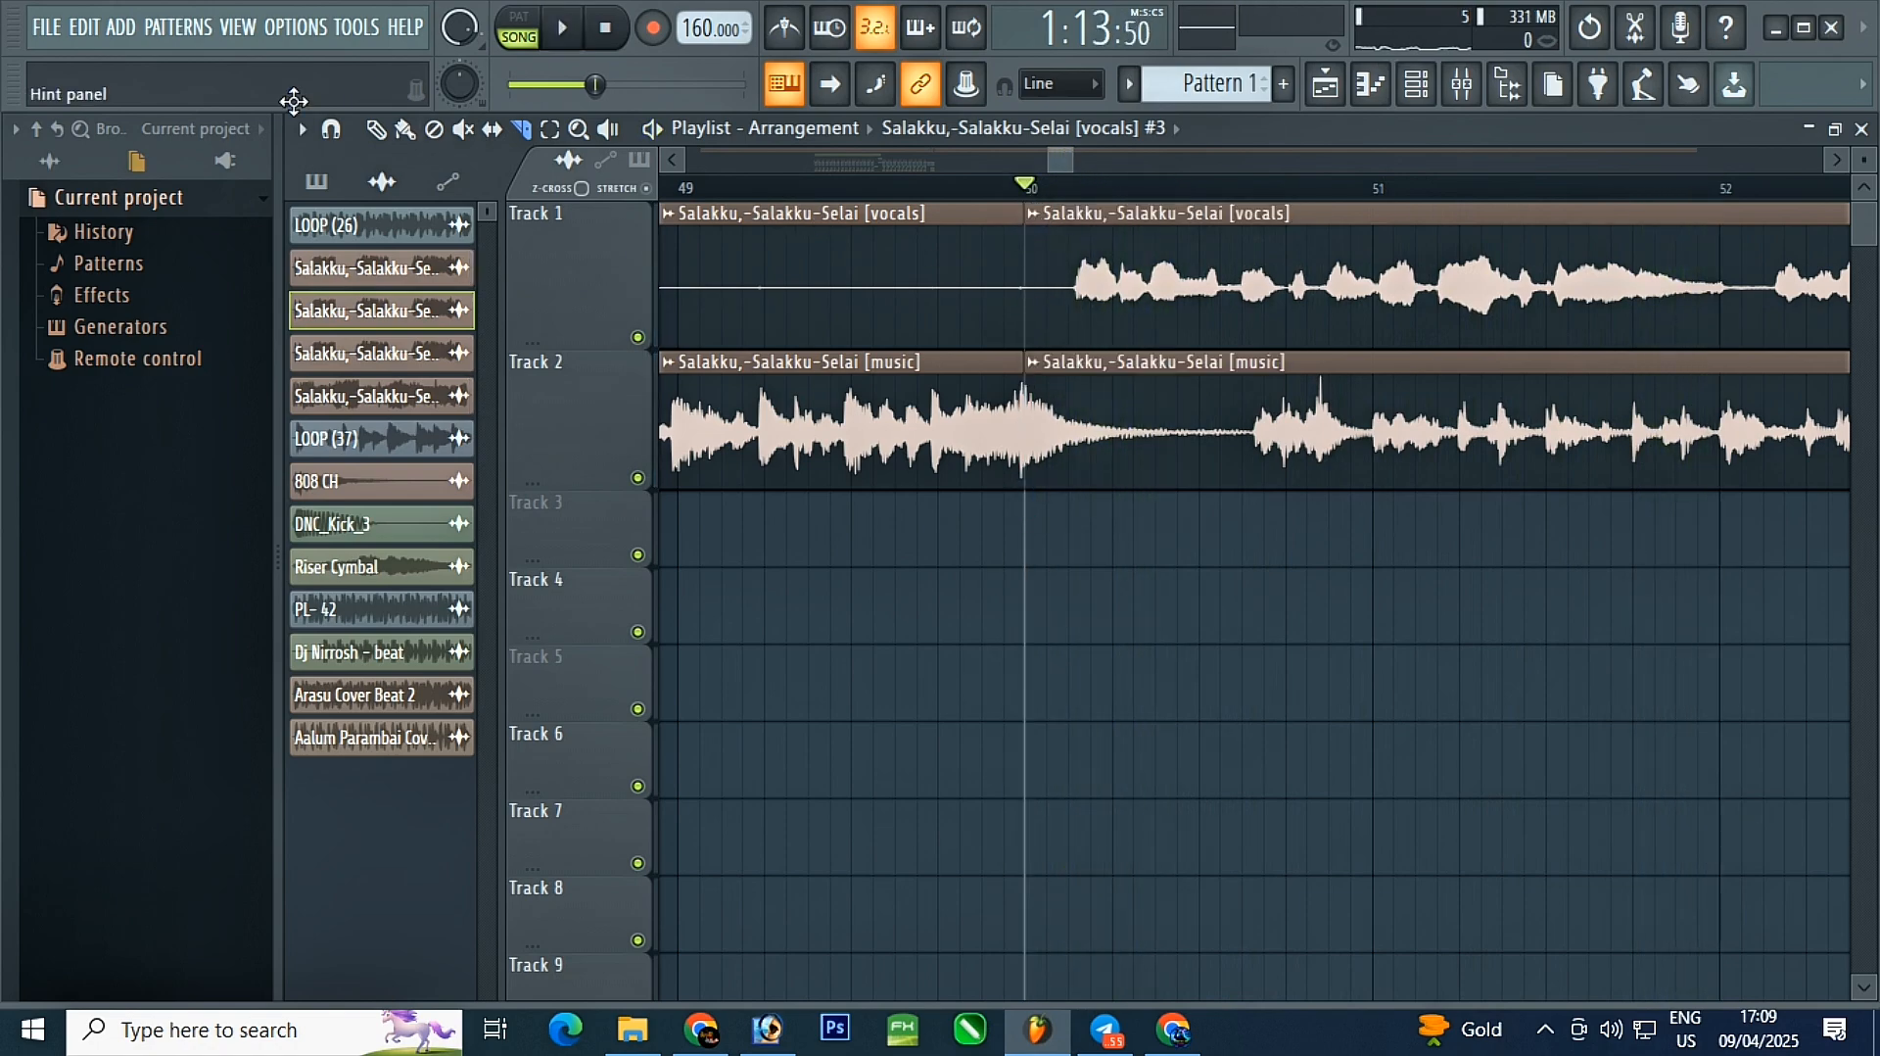
right_click(855, 285)
right_click(856, 432)
scroll(1100, 369, down, 3)
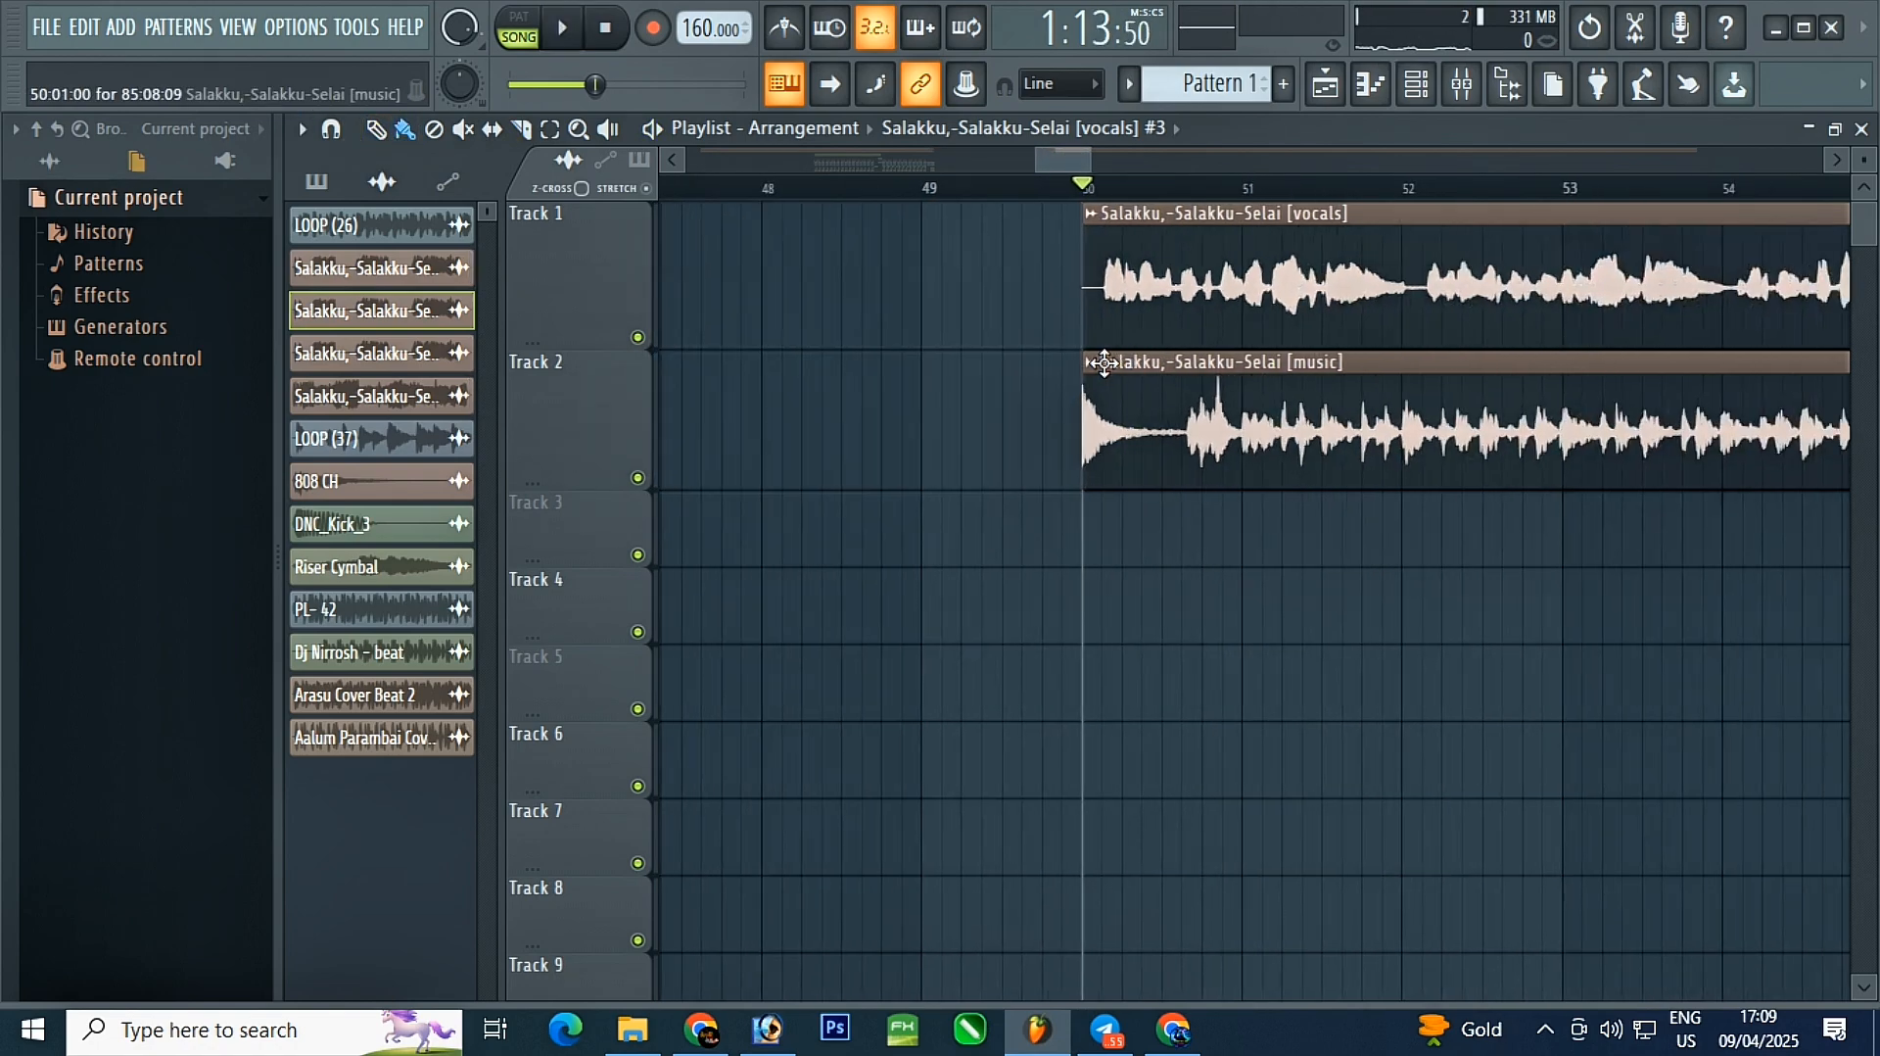
- Select the vocals and music clips starting at bar 50 and move them to bar 35
drag(1045, 197, 1260, 487)
scroll(1407, 434, down, 2)
scroll(1408, 434, down, 2)
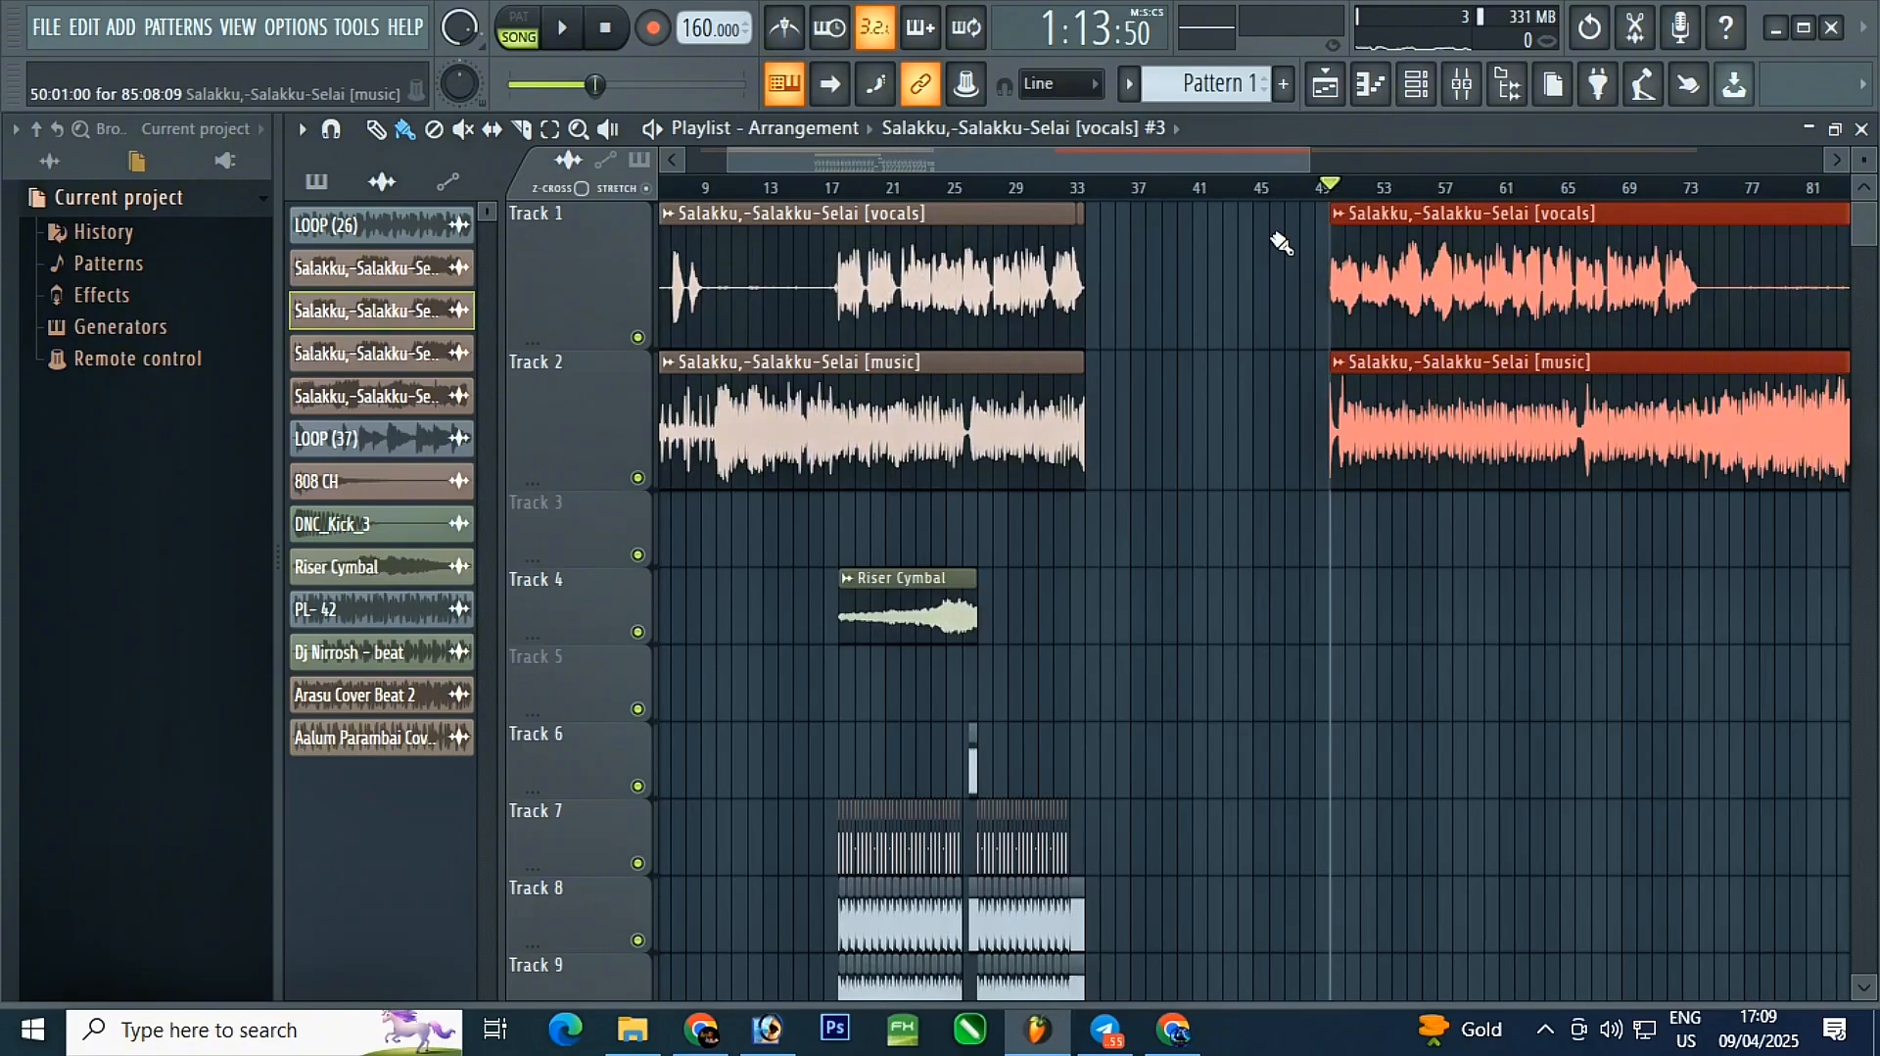
drag(1378, 278, 1148, 278)
scroll(1125, 622, up, 7)
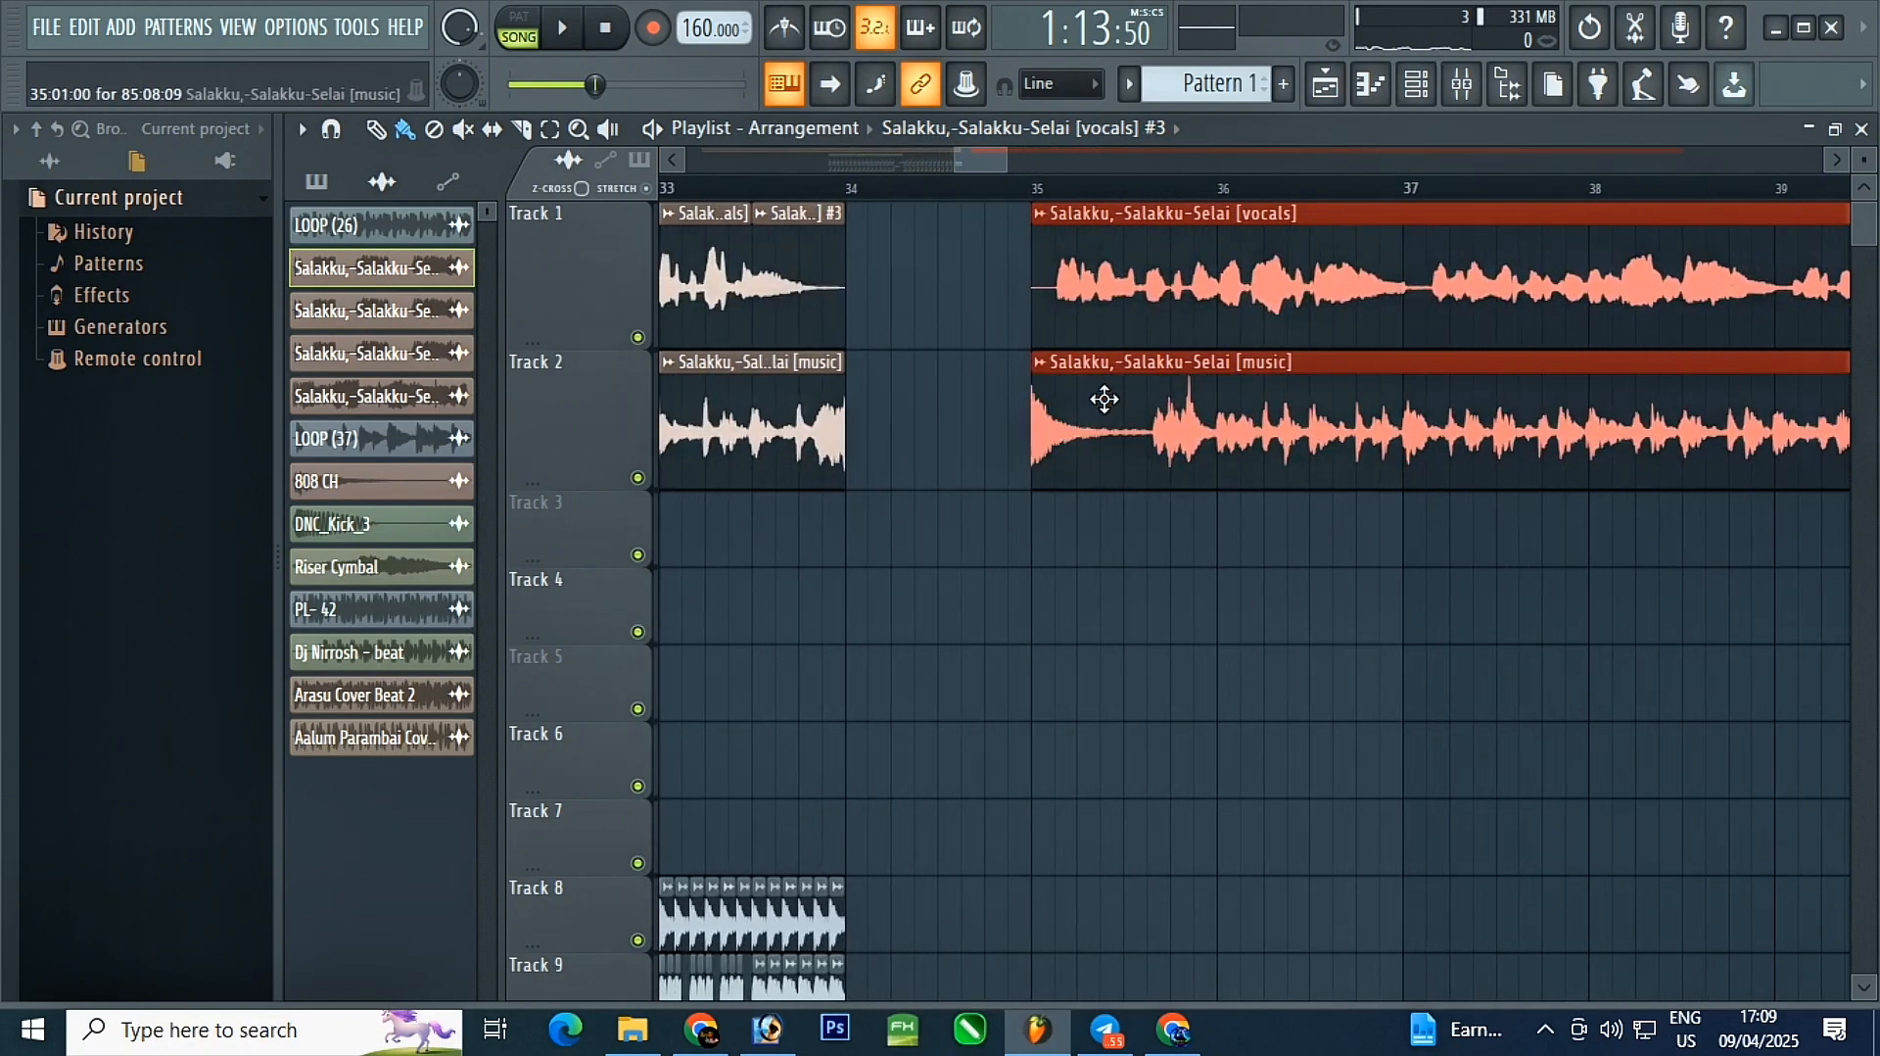
- Examine the beat clips on Tracks 6–12 between bars 18 and 34 for material to reuse
scroll(1309, 360, down, 5)
scroll(1309, 361, down, 1)
scroll(962, 355, down, 3)
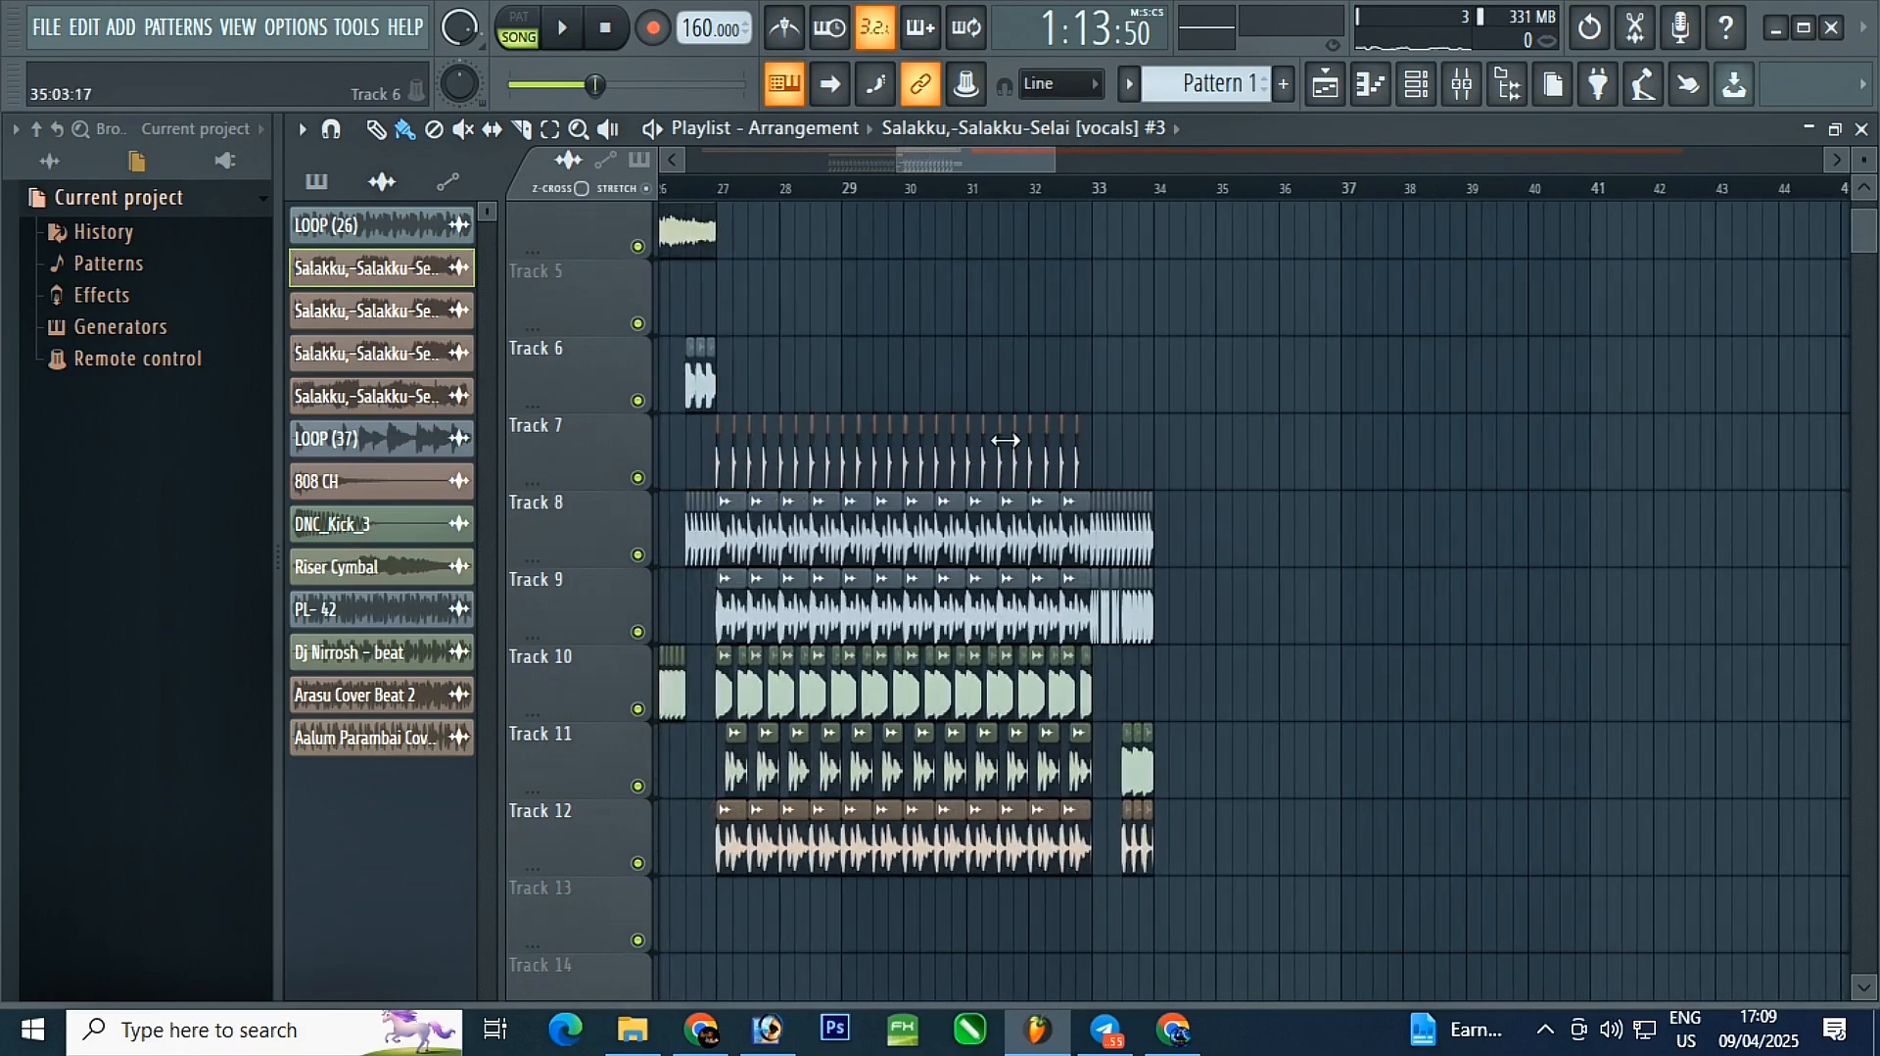
drag(948, 155, 821, 148)
scroll(1449, 529, up, 3)
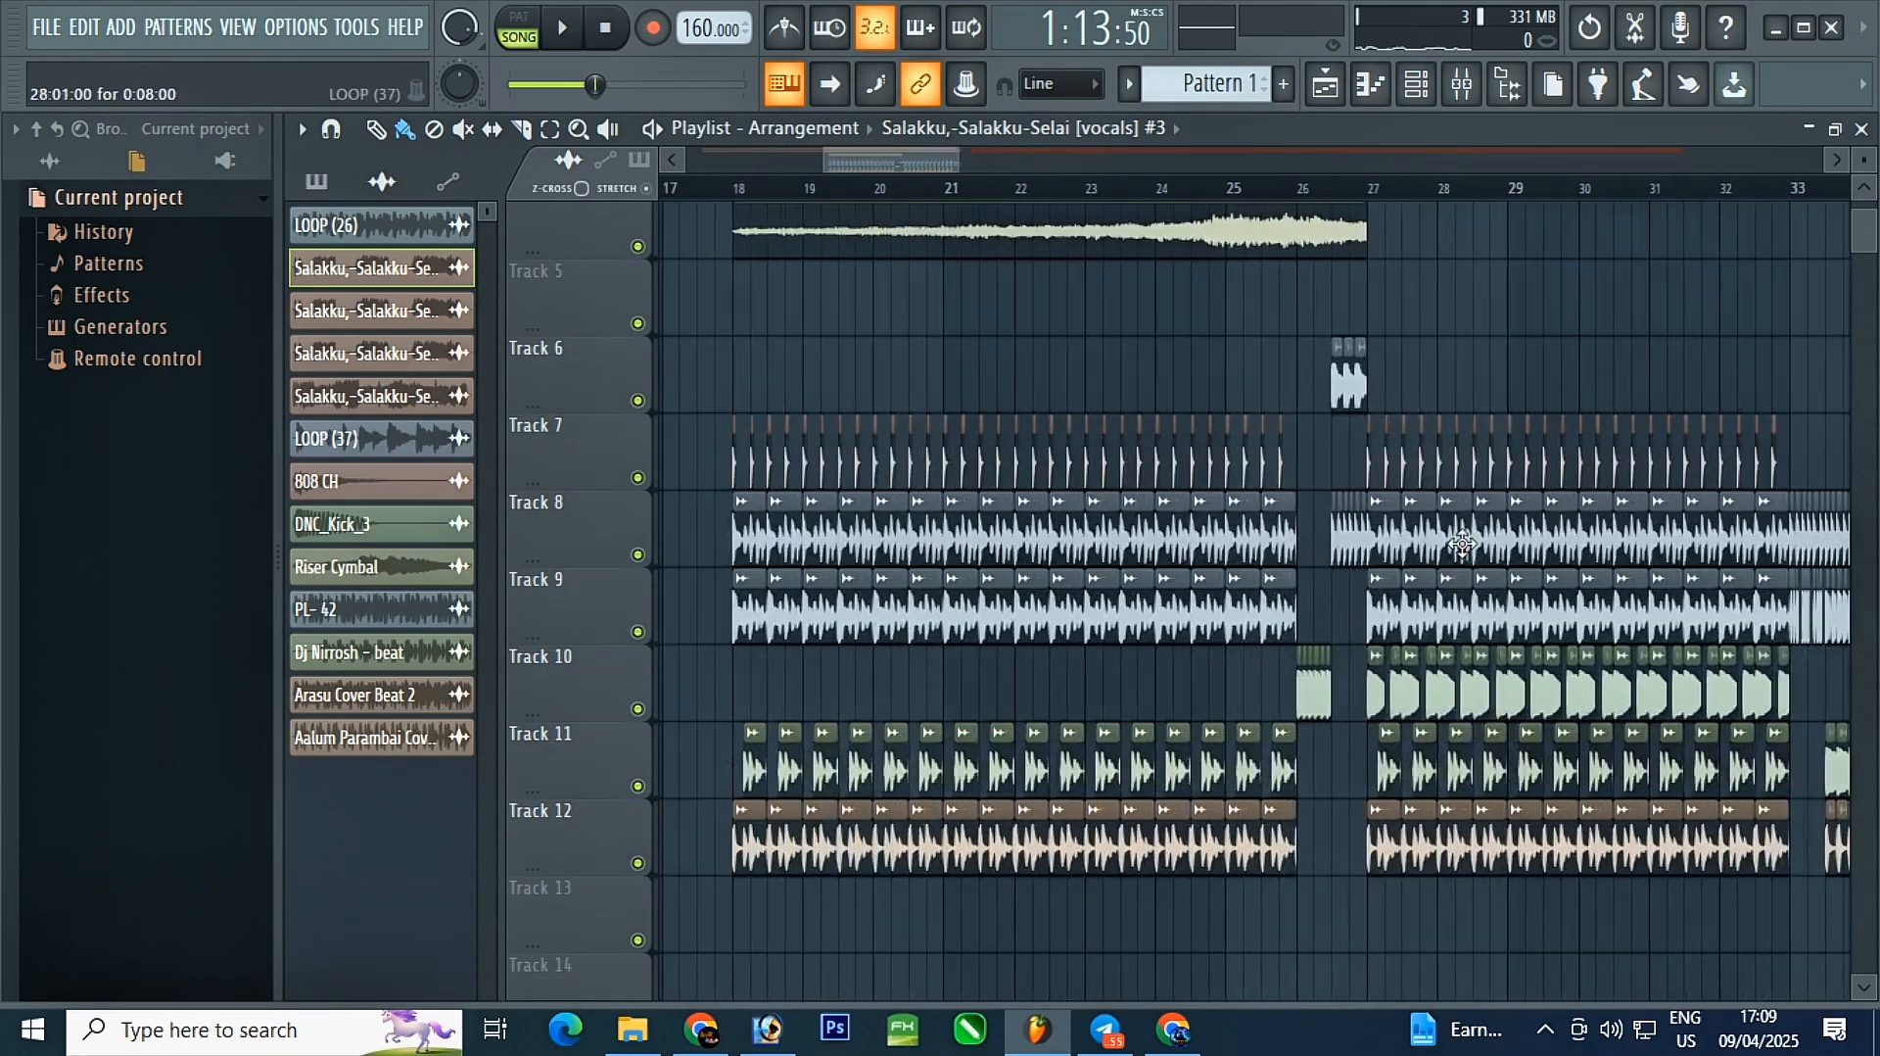
scroll(1133, 461, down, 3)
scroll(1712, 529, up, 3)
scroll(846, 511, down, 1)
scroll(1166, 436, down, 3)
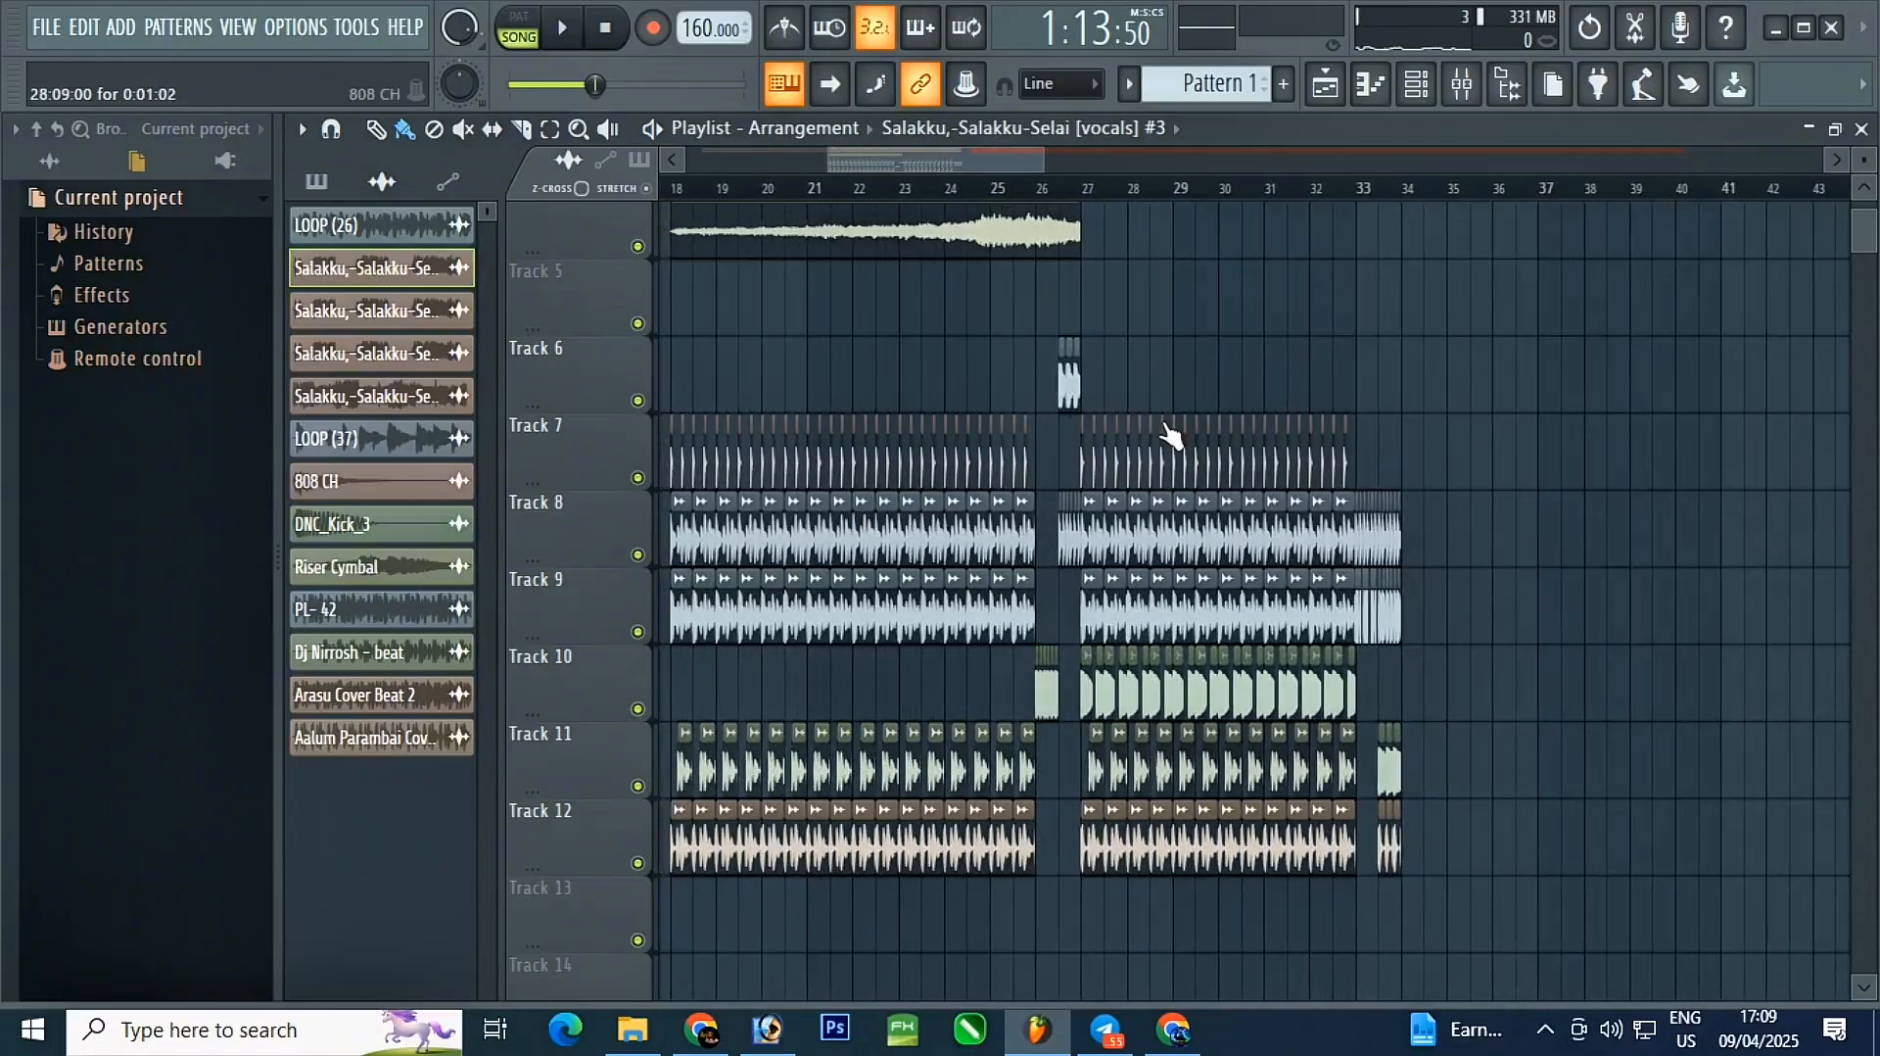
scroll(1540, 349, up, 2)
scroll(937, 392, down, 2)
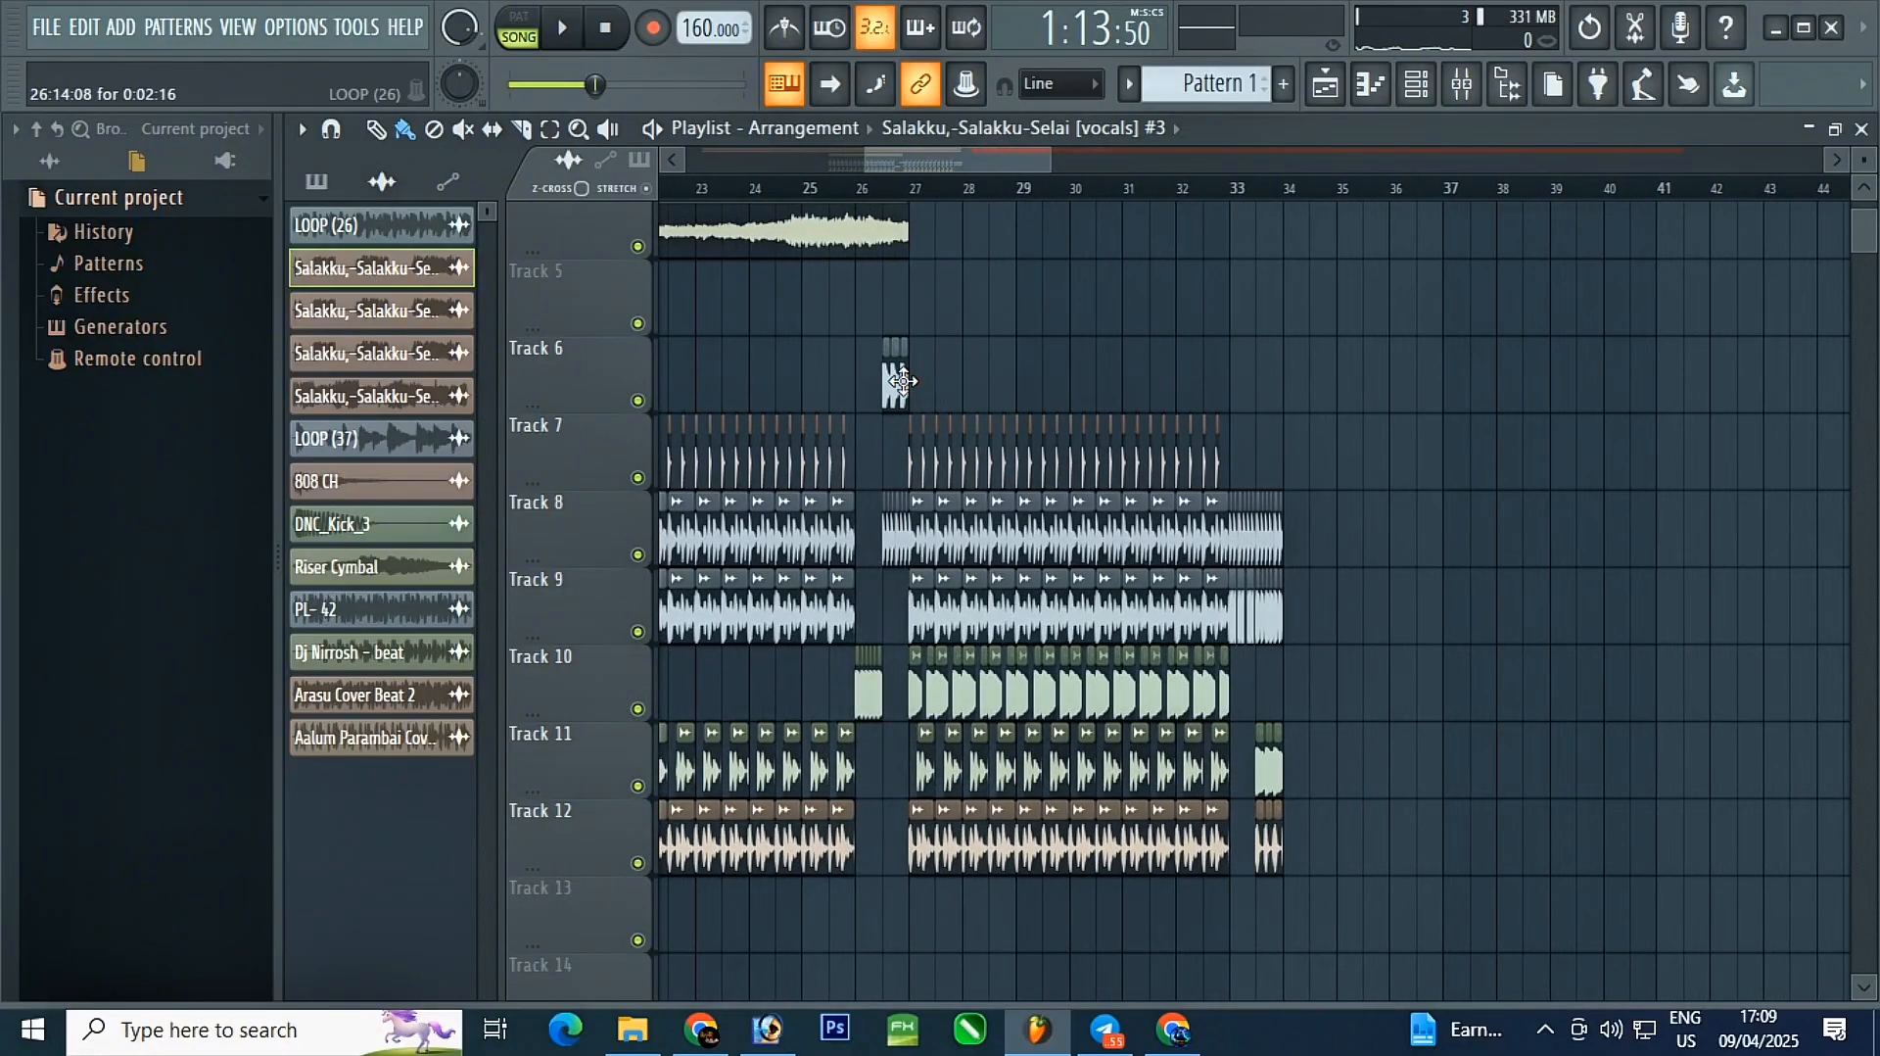
- Copy a short LOOP (26) clip from before bar 27 to Track 6 and align its start with bar 35
scroll(1420, 303, up, 3)
scroll(1175, 289, up, 4)
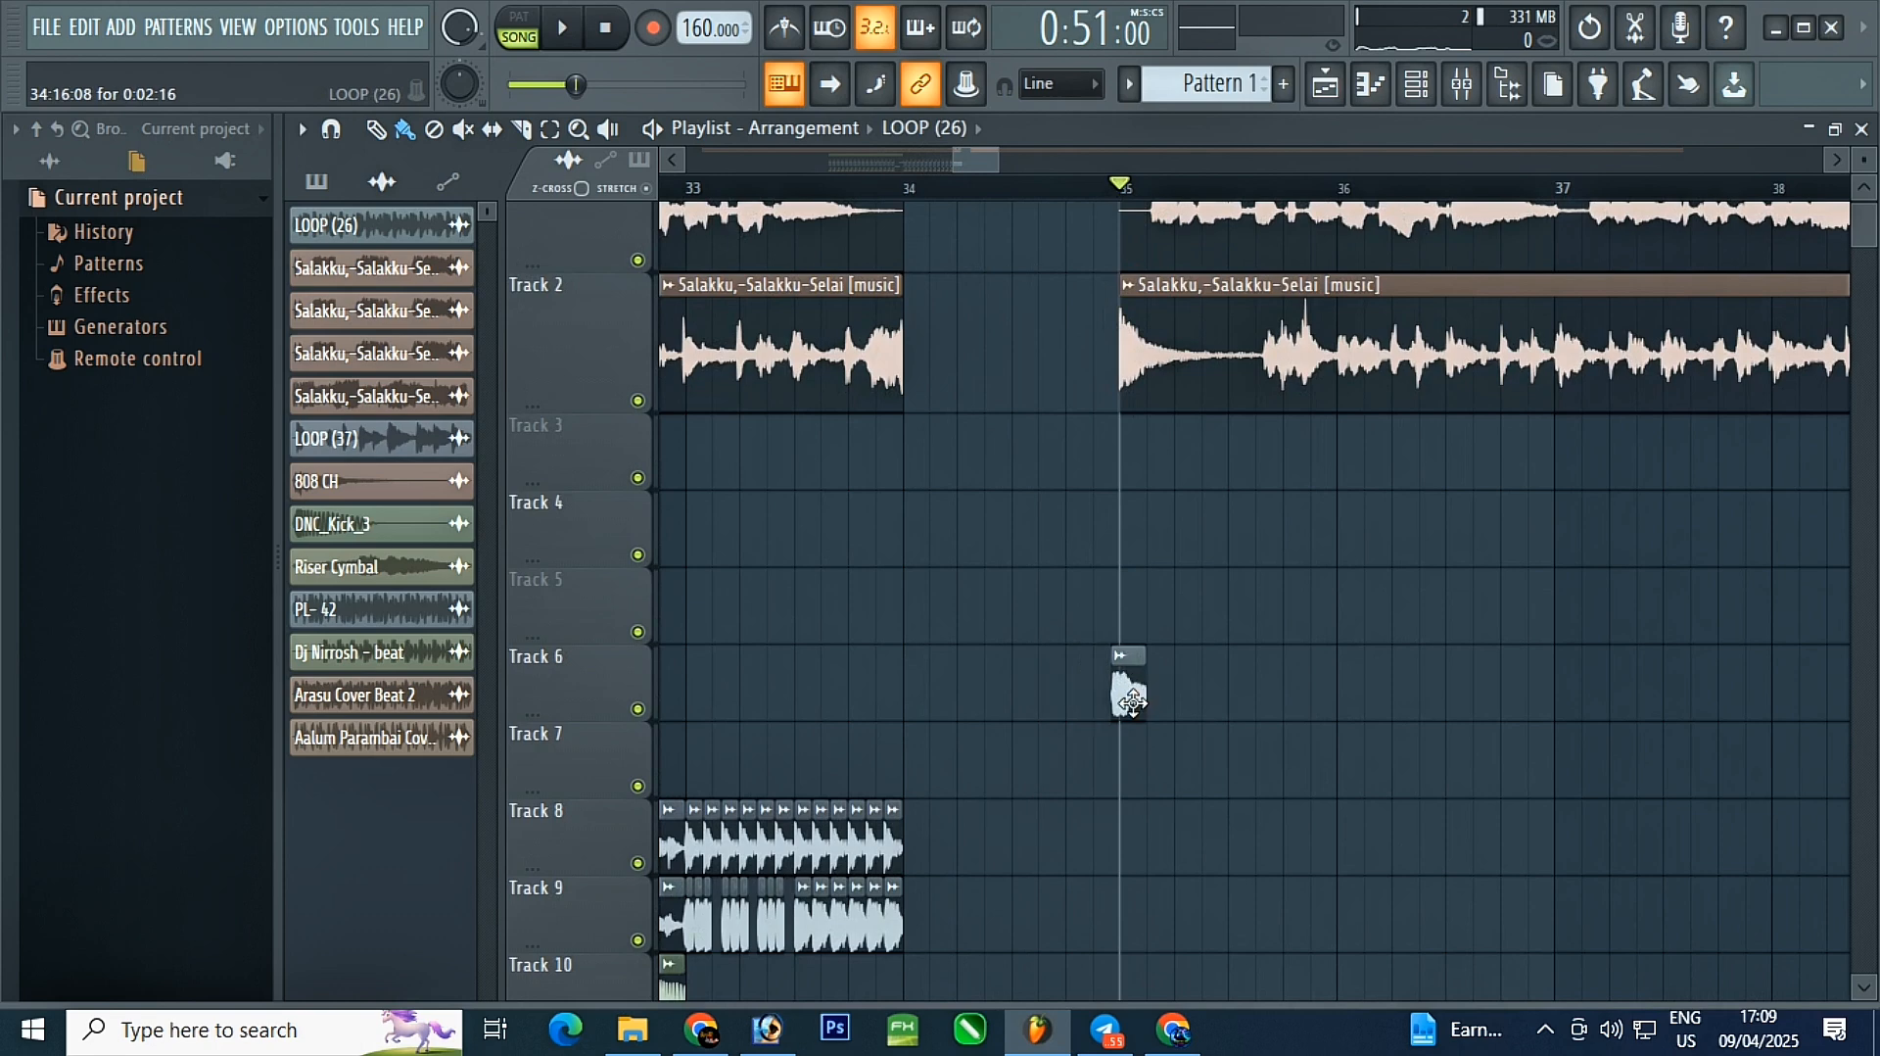
scroll(1180, 750, up, 3)
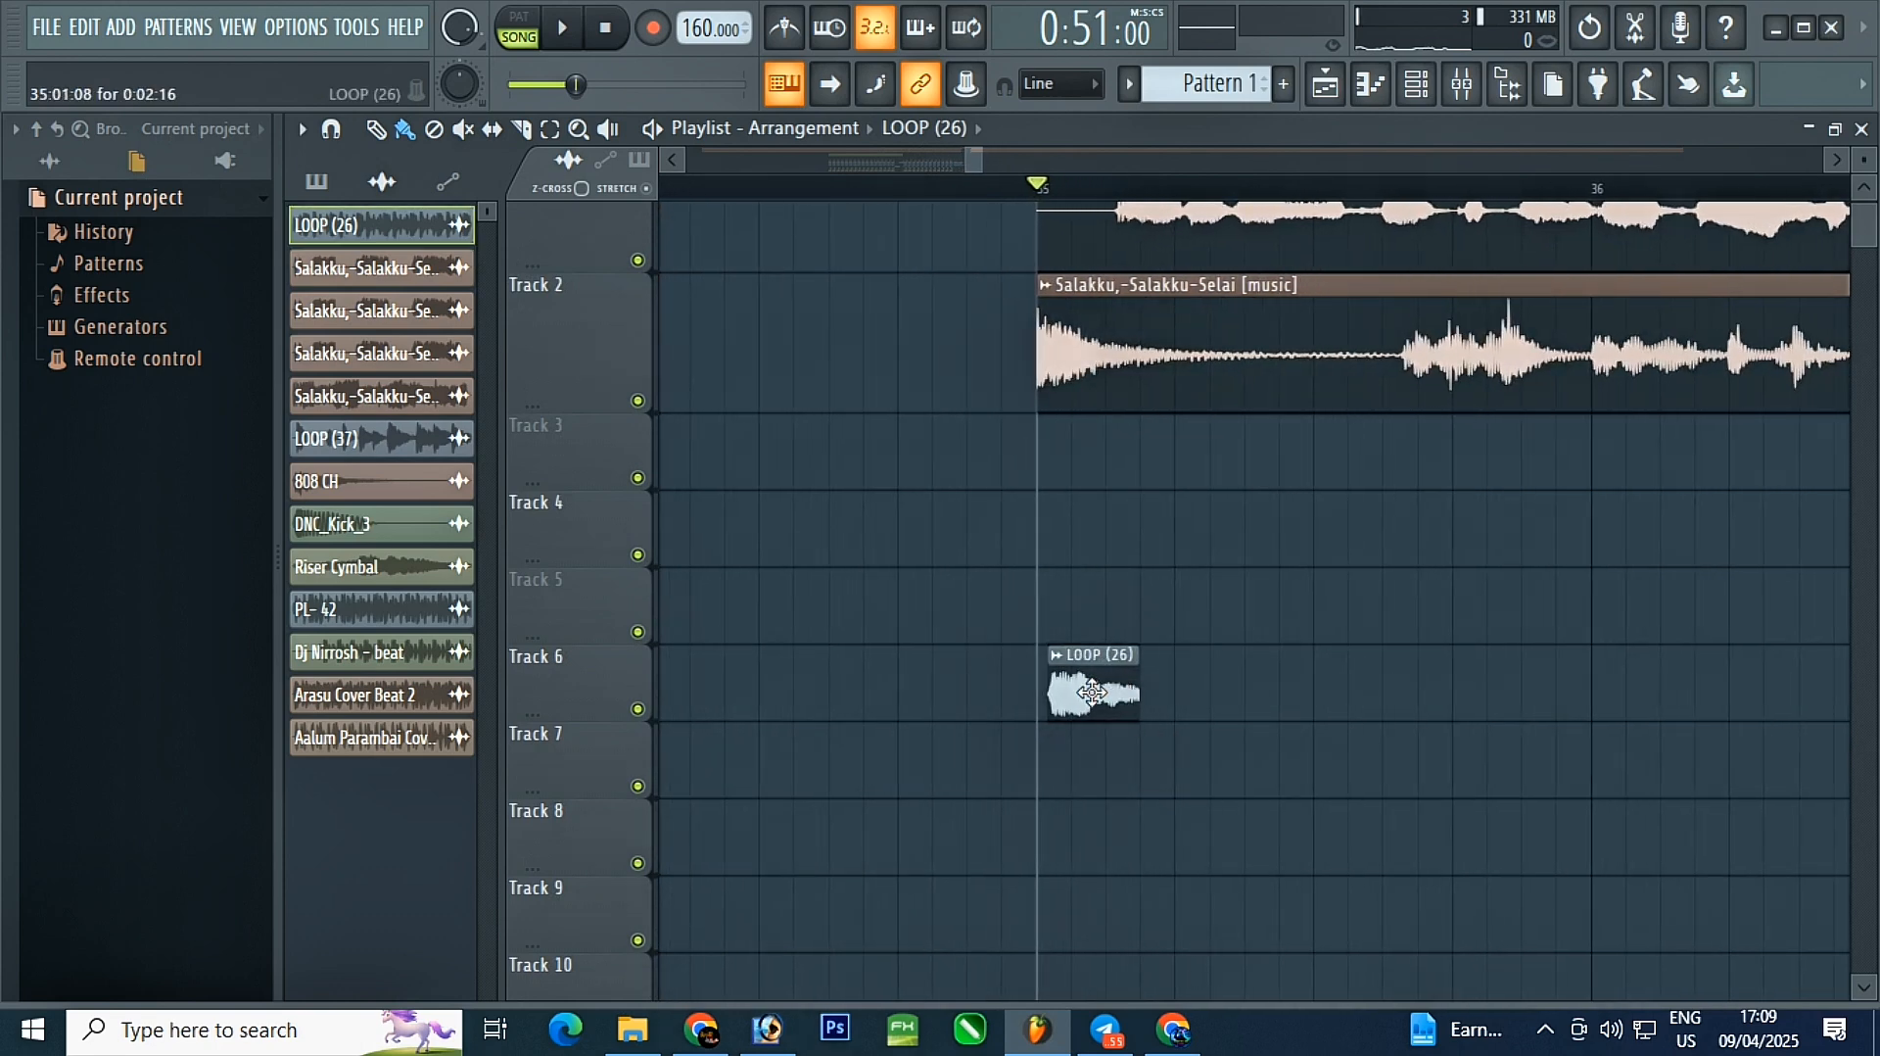
scroll(1092, 692, up, 5)
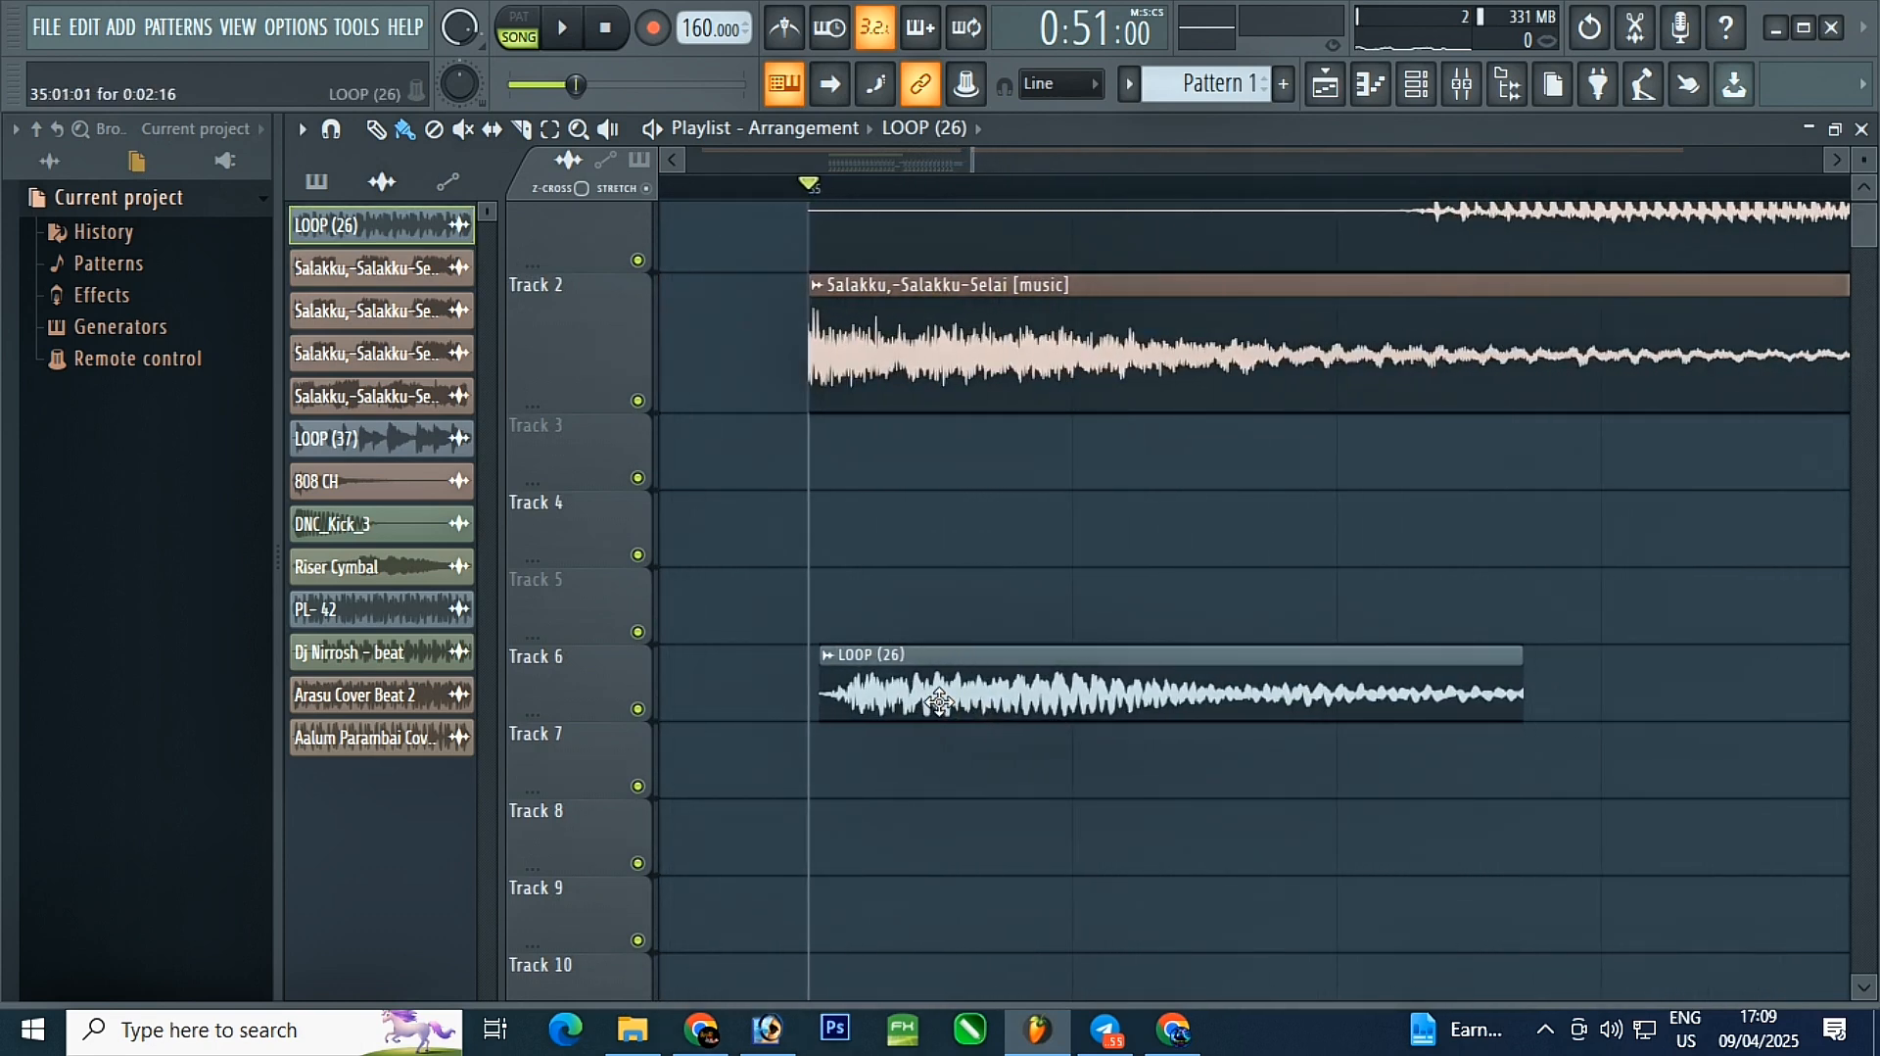
scroll(941, 682, down, 5)
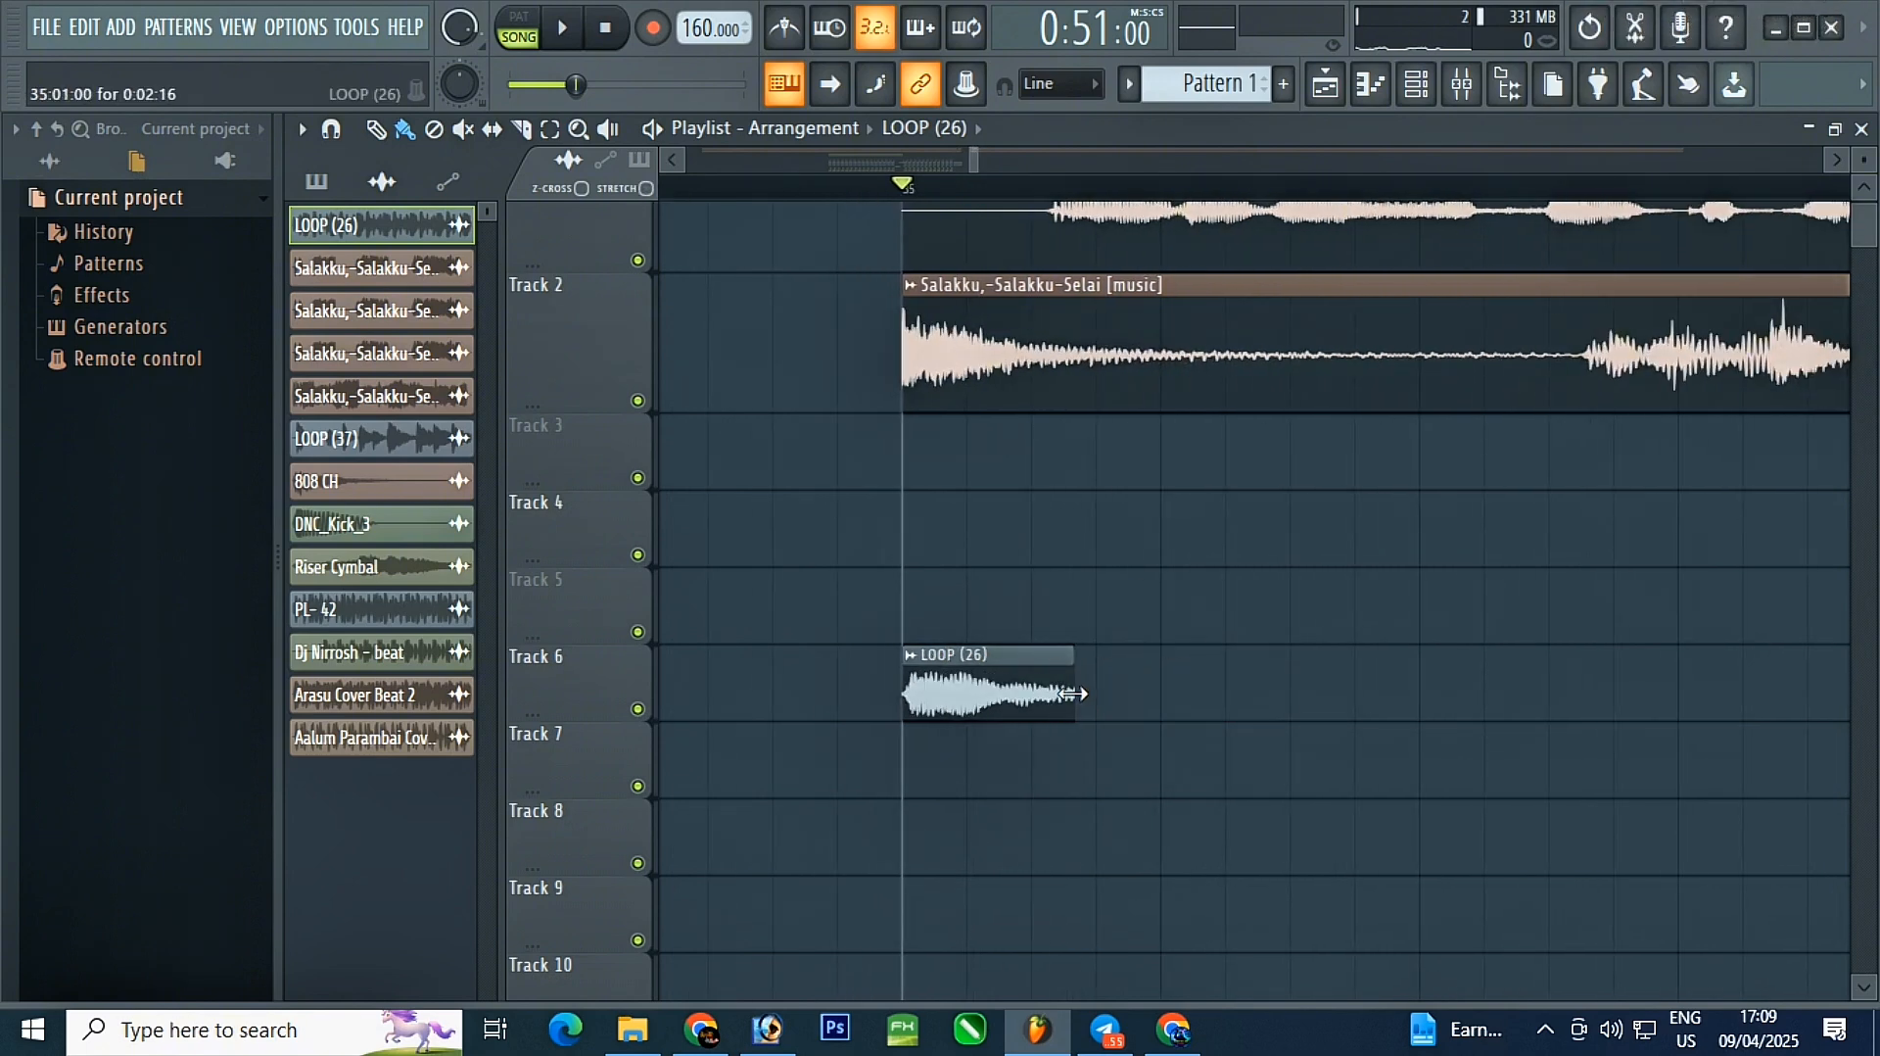
- Play from bar 35 and extend the LOOP (26) clip on Track 6 to one bar, ending at bar 36
scroll(1264, 749, down, 2)
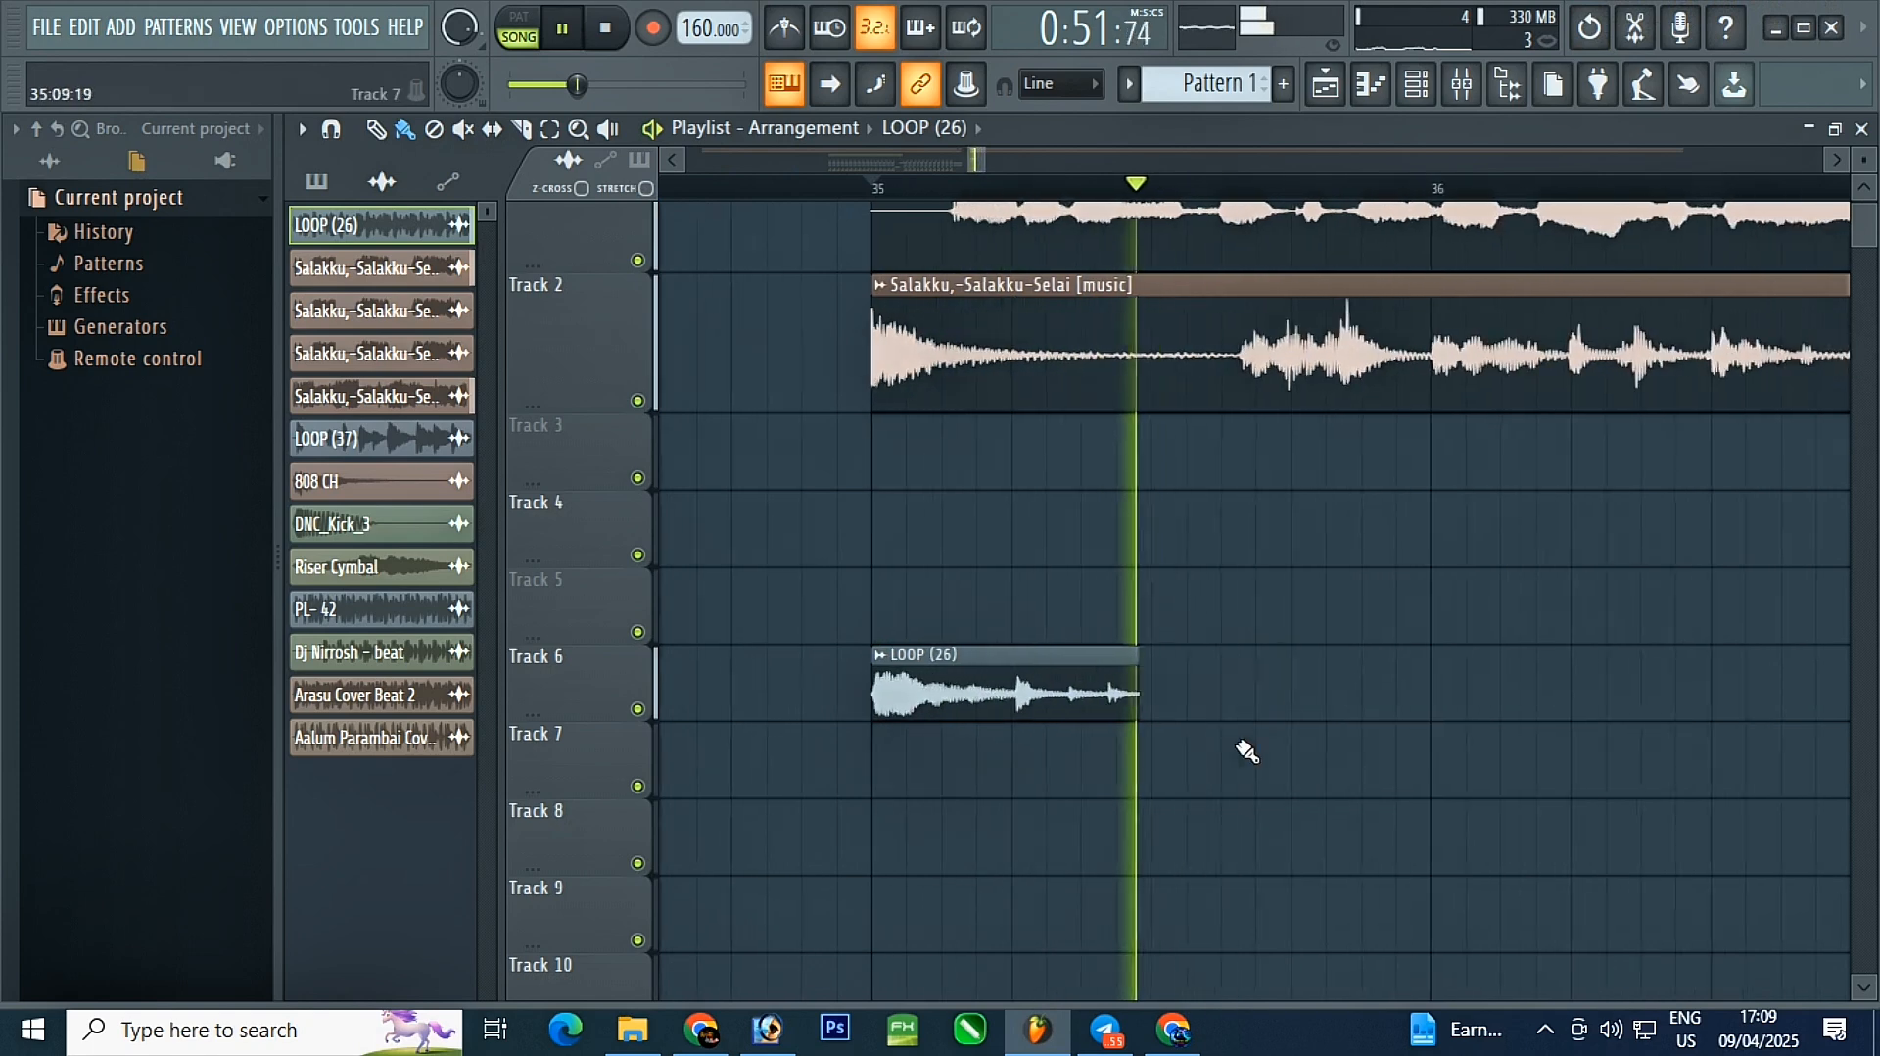
scroll(1211, 729, up, 2)
drag(1065, 693, 1543, 712)
scroll(1542, 712, up, 3)
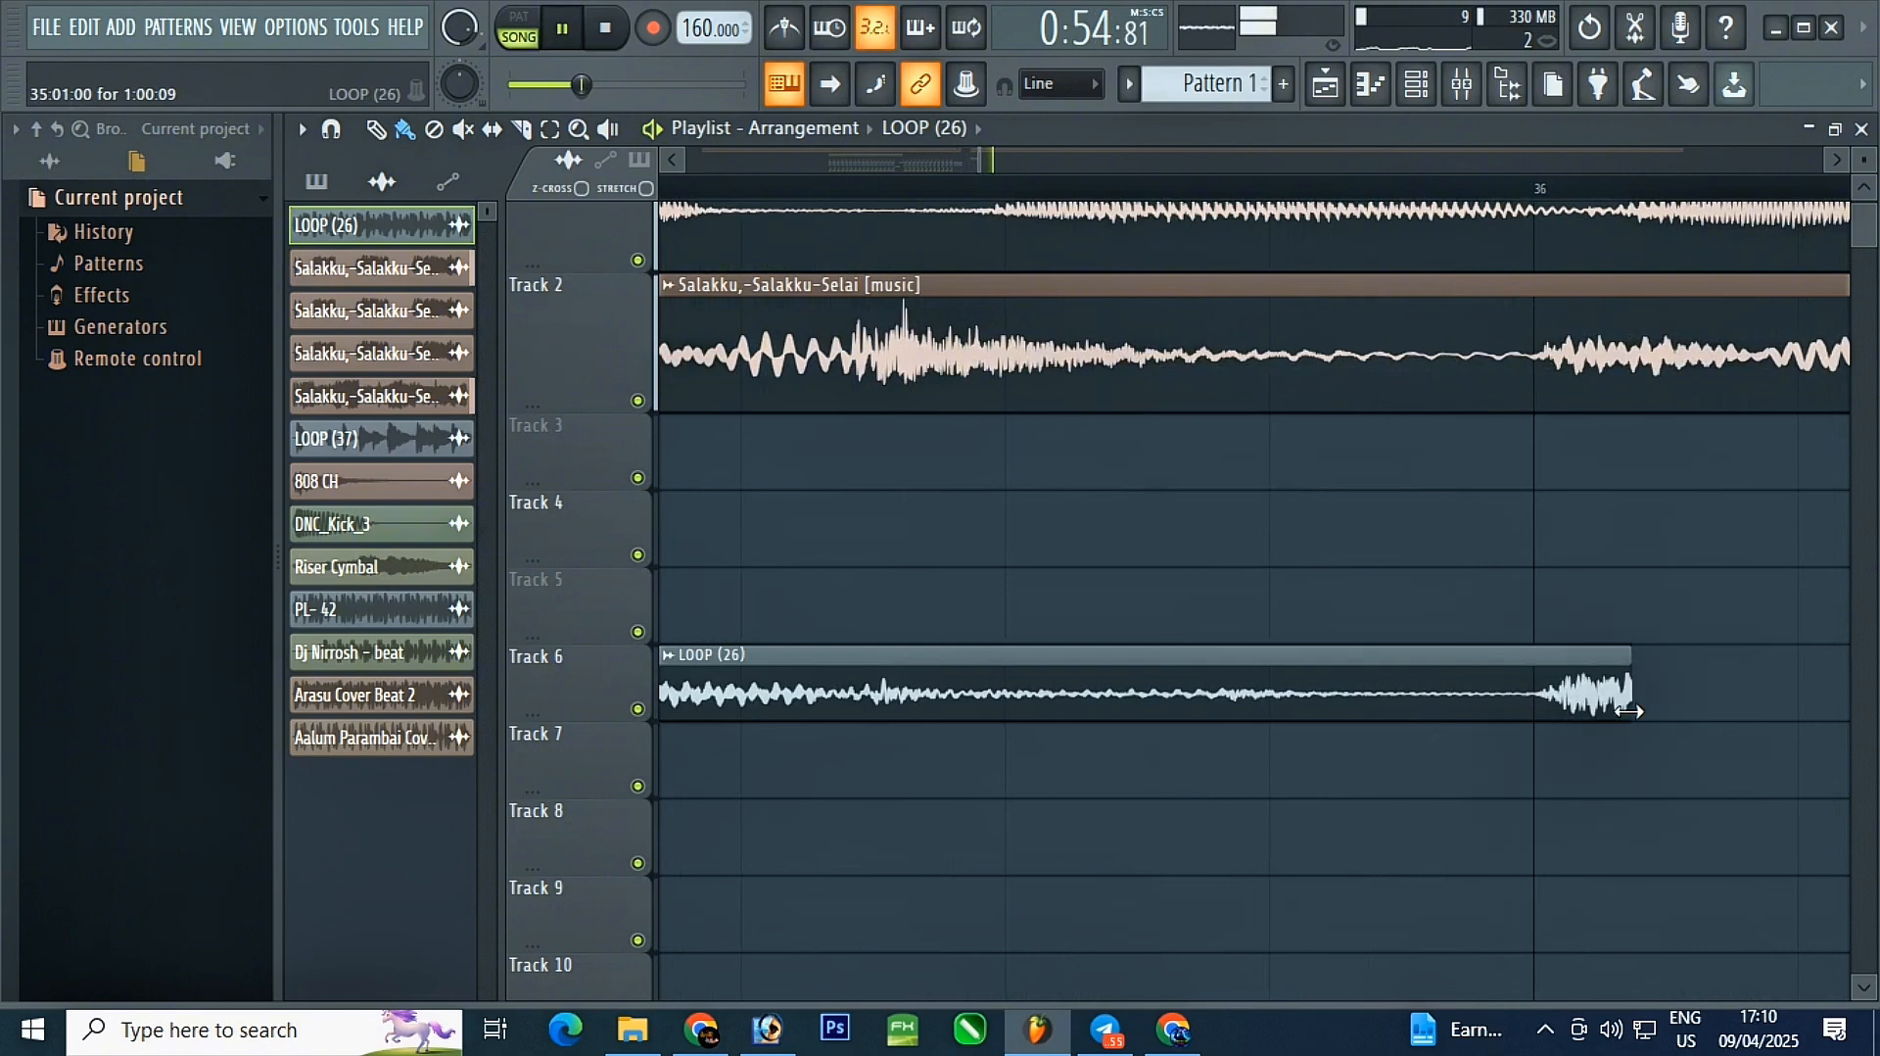
scroll(961, 537, down, 6)
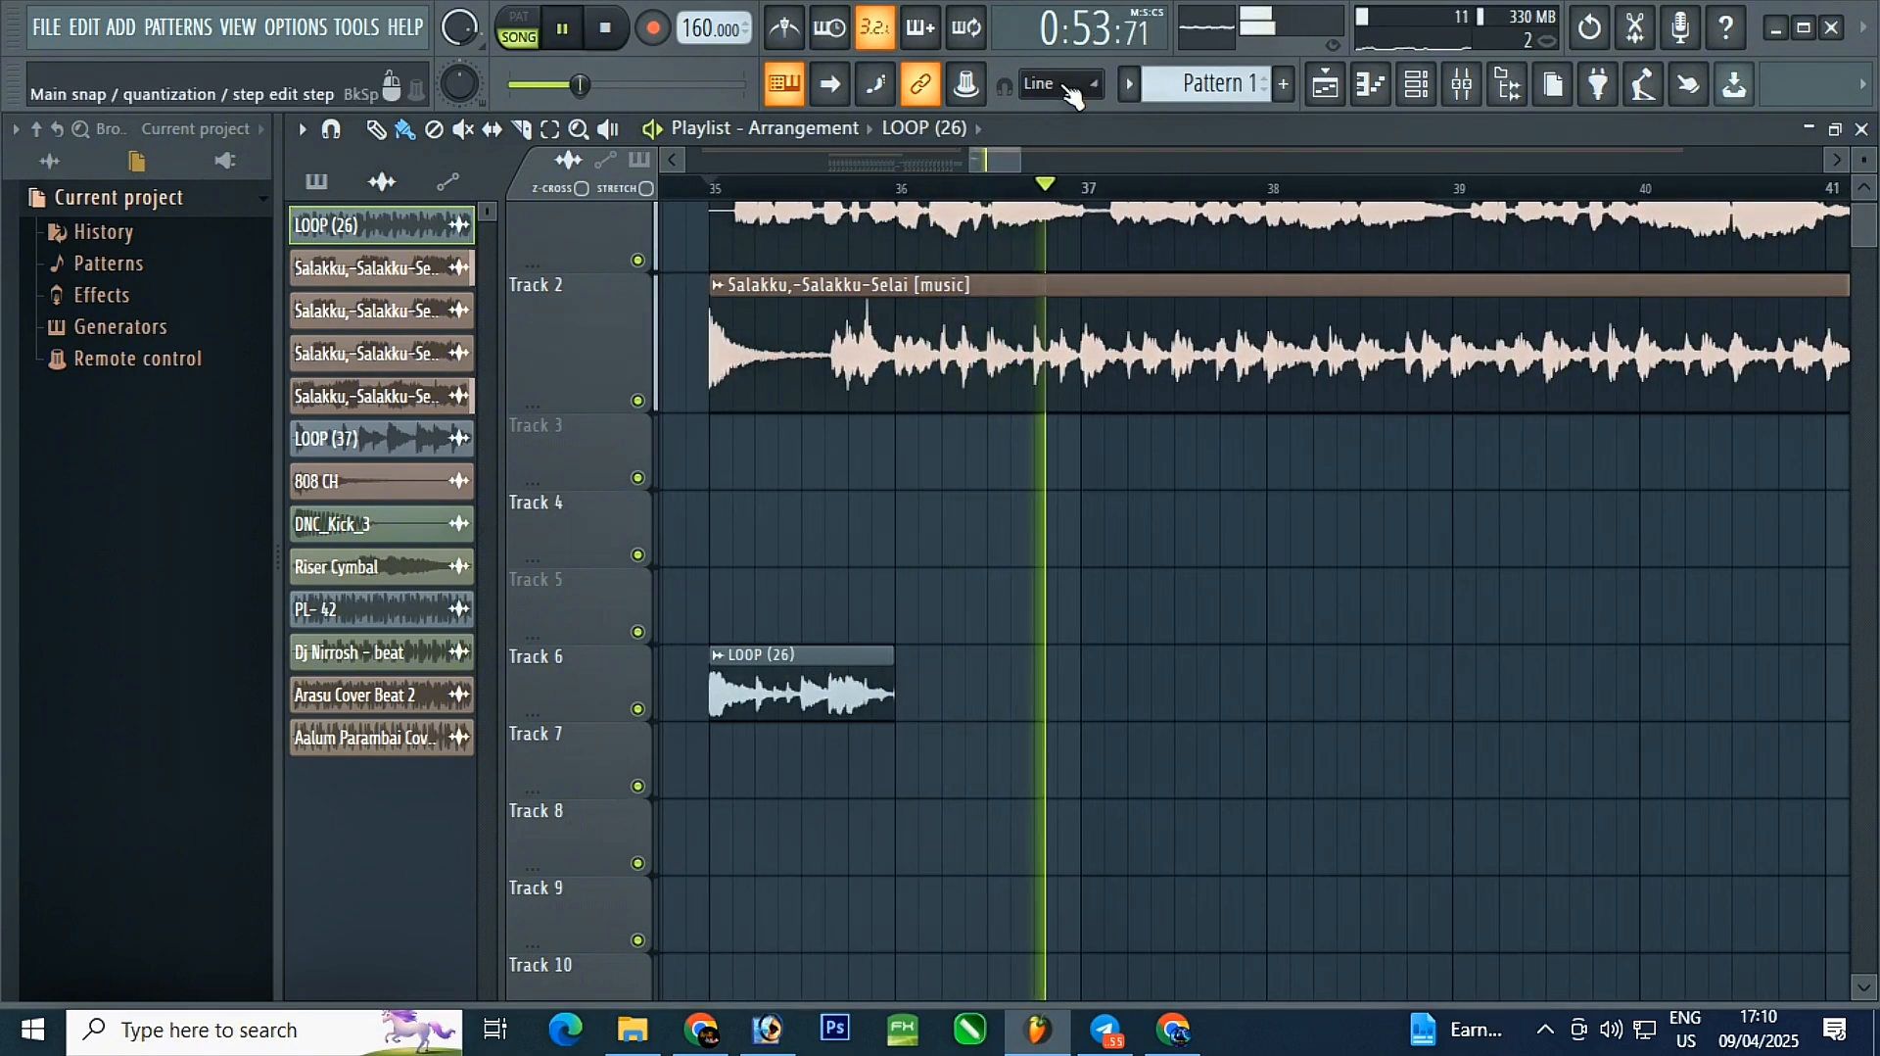
- Repeat the one-bar LOOP (26) clip on Track 6 so it fills bars 35 up to 41
key(space)
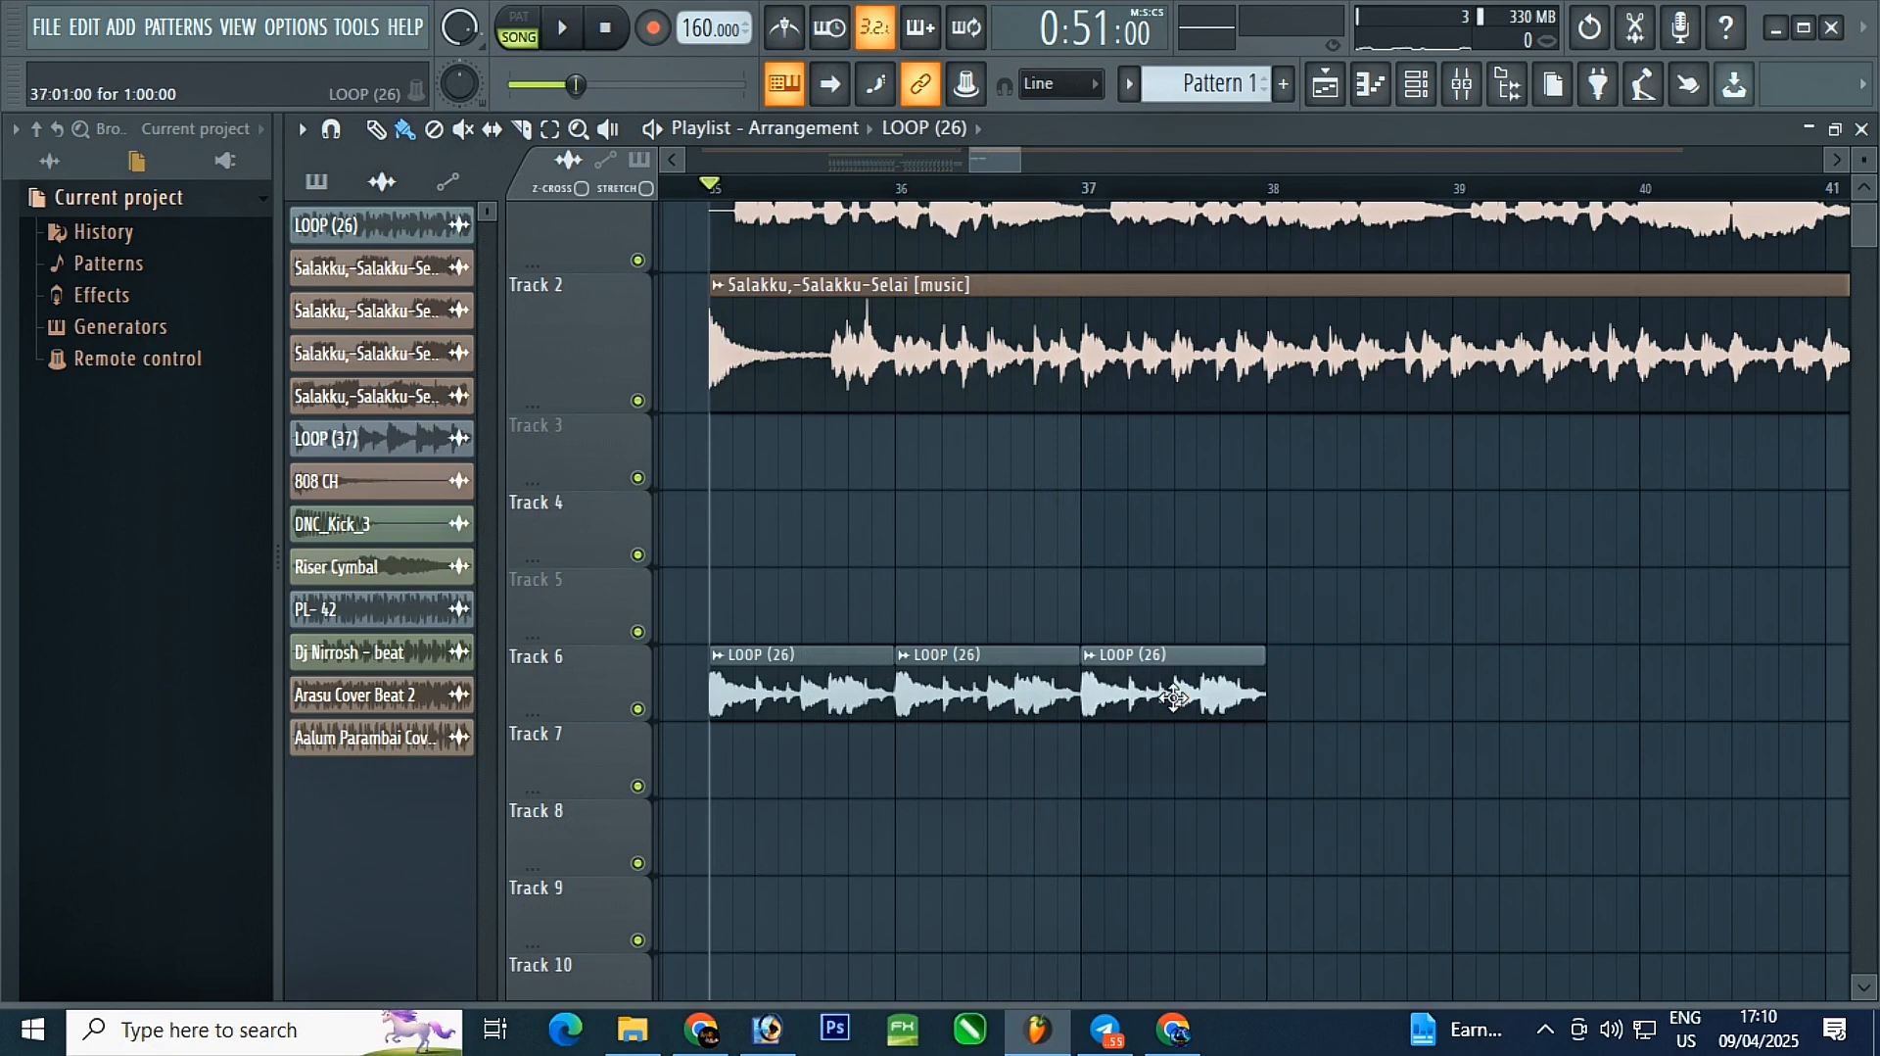
drag(1393, 644, 767, 799)
key(ctrl+b)
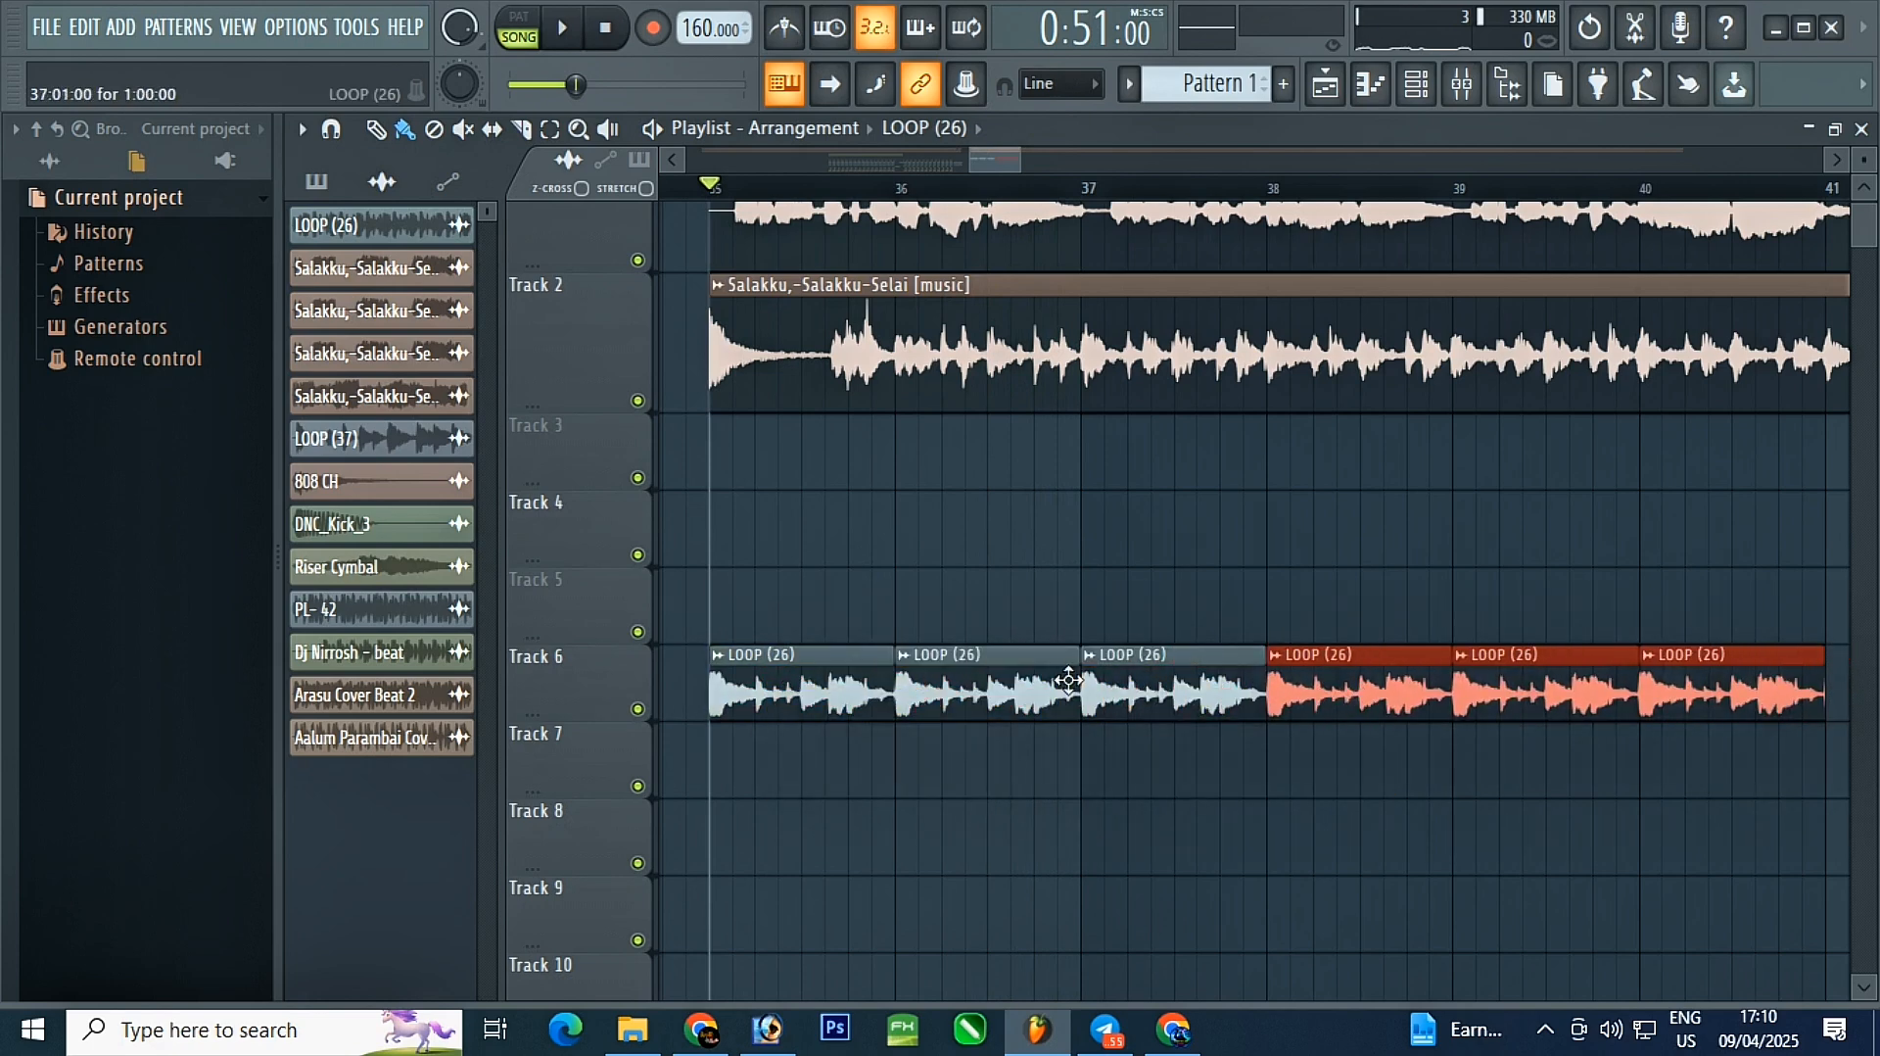
- Play the repeats from bar 35 and extend the LOOP (26) run on Track 6 to end at bar 42
scroll(1069, 666, down, 2)
key(space)
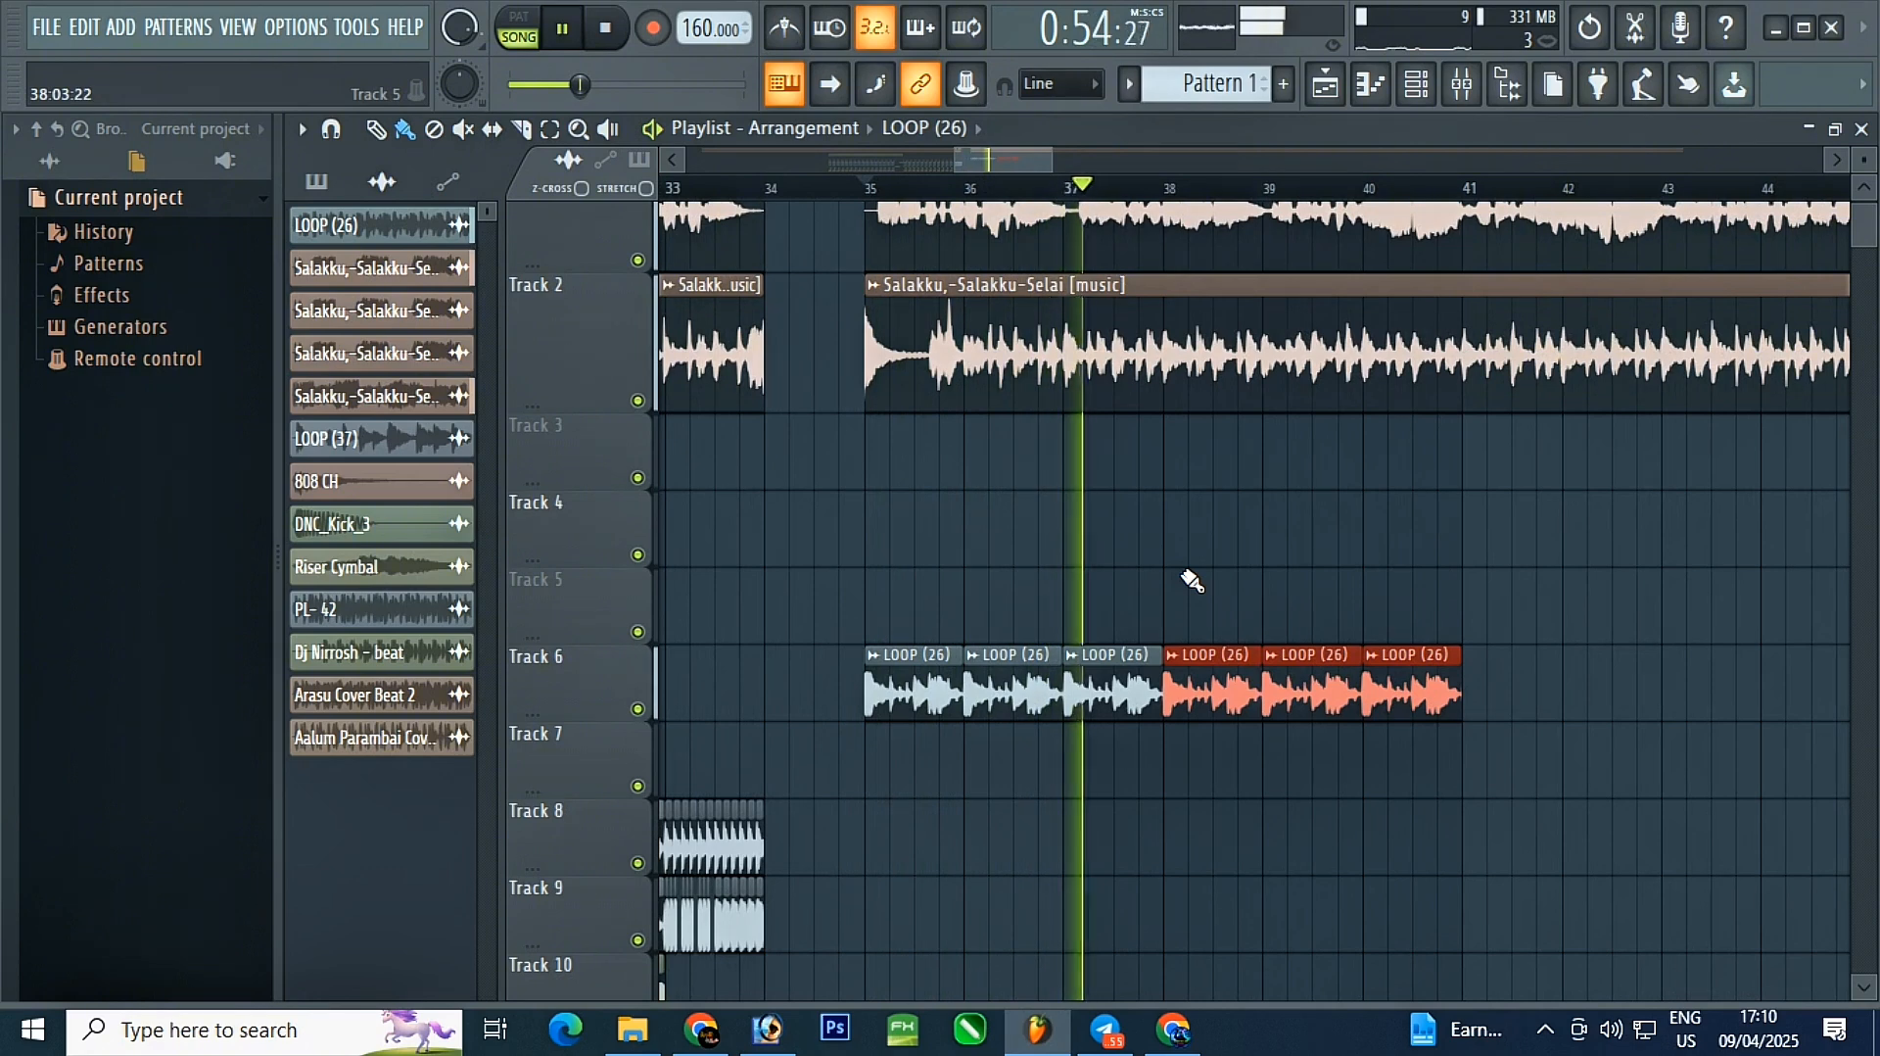
scroll(1224, 602, down, 1)
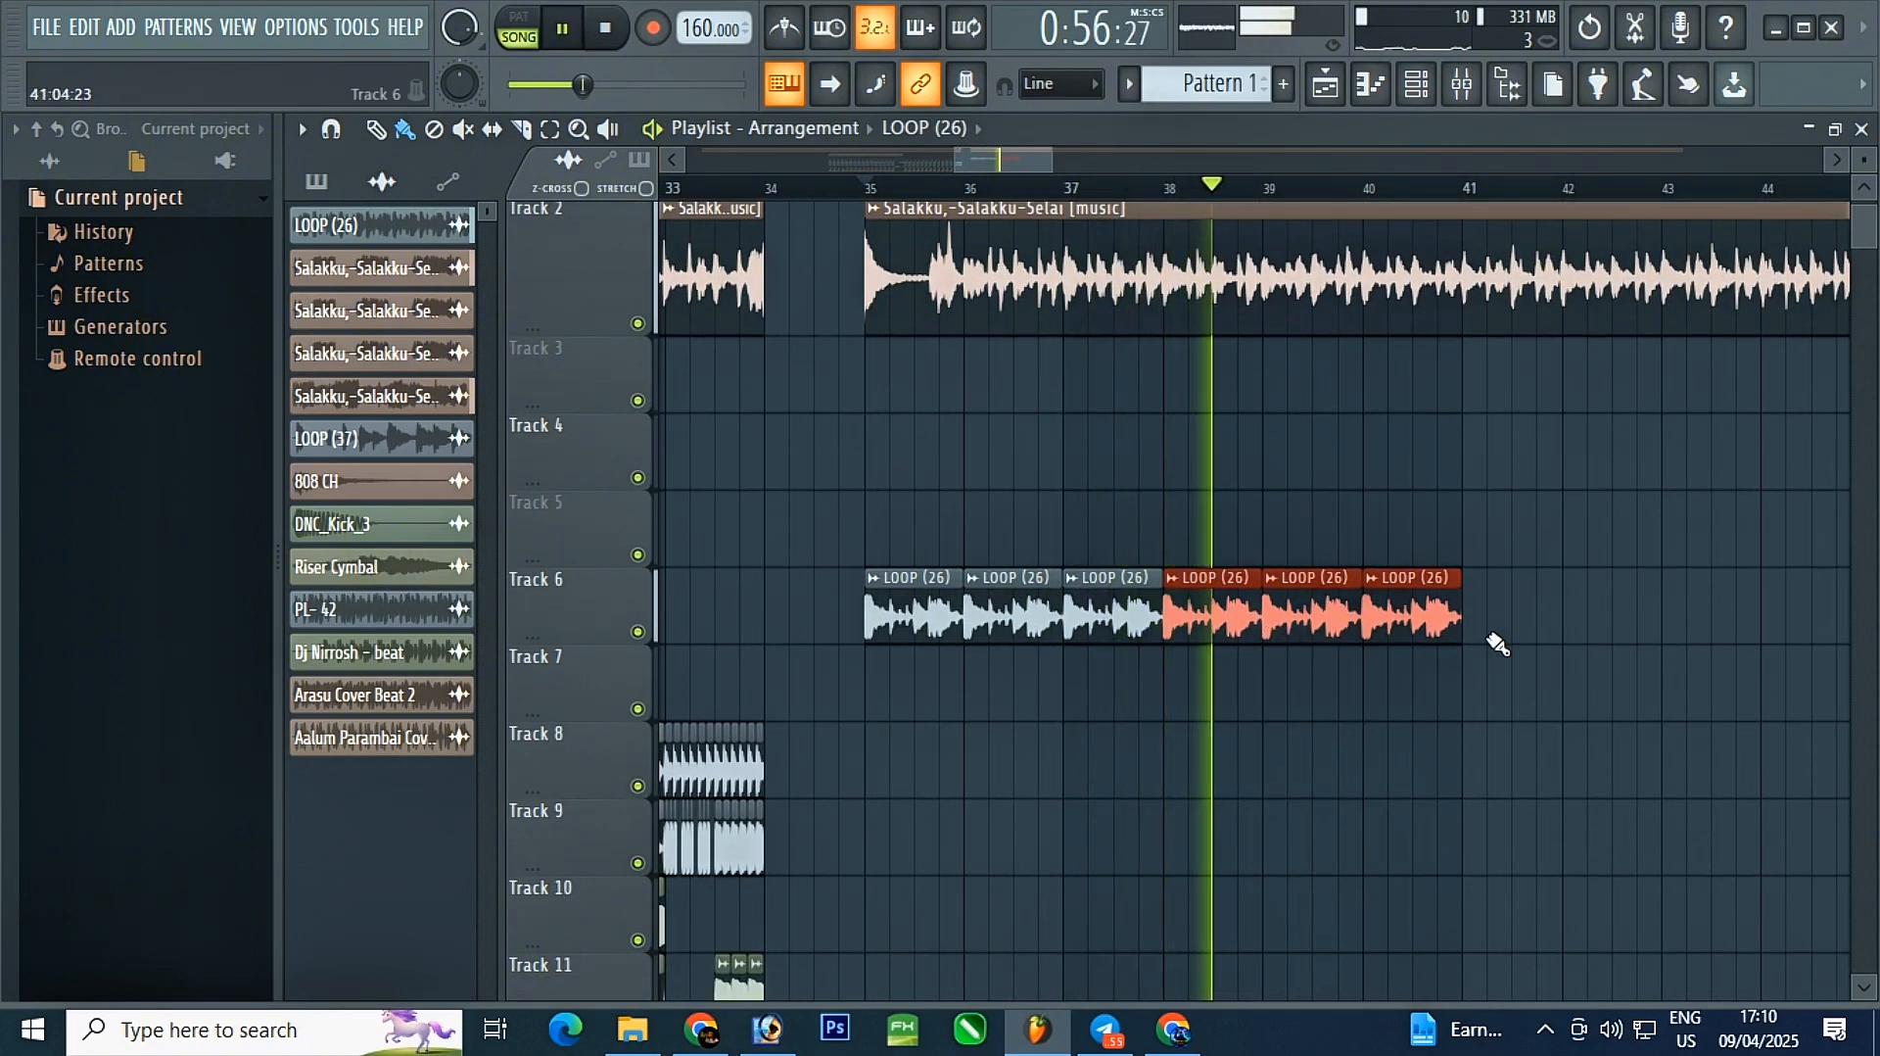
scroll(1061, 633, down, 1)
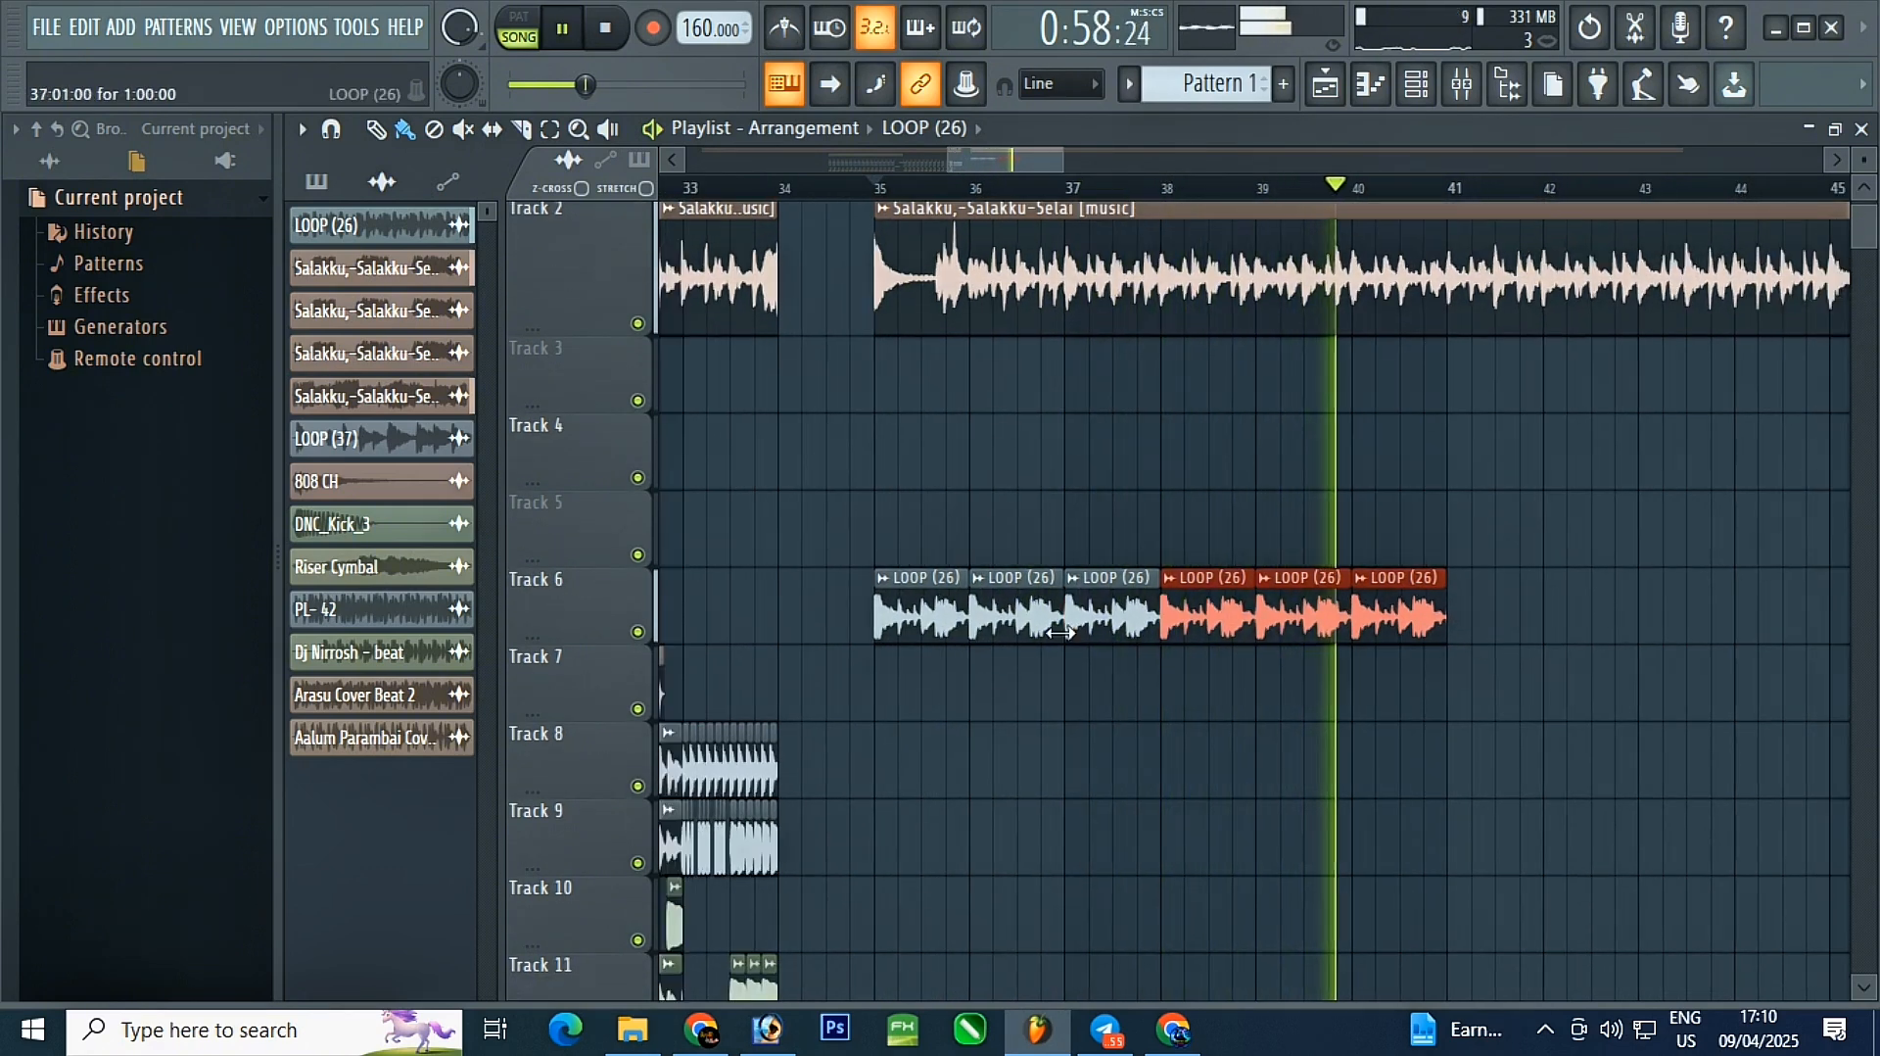
scroll(1061, 632, down, 2)
key(ctrl+b)
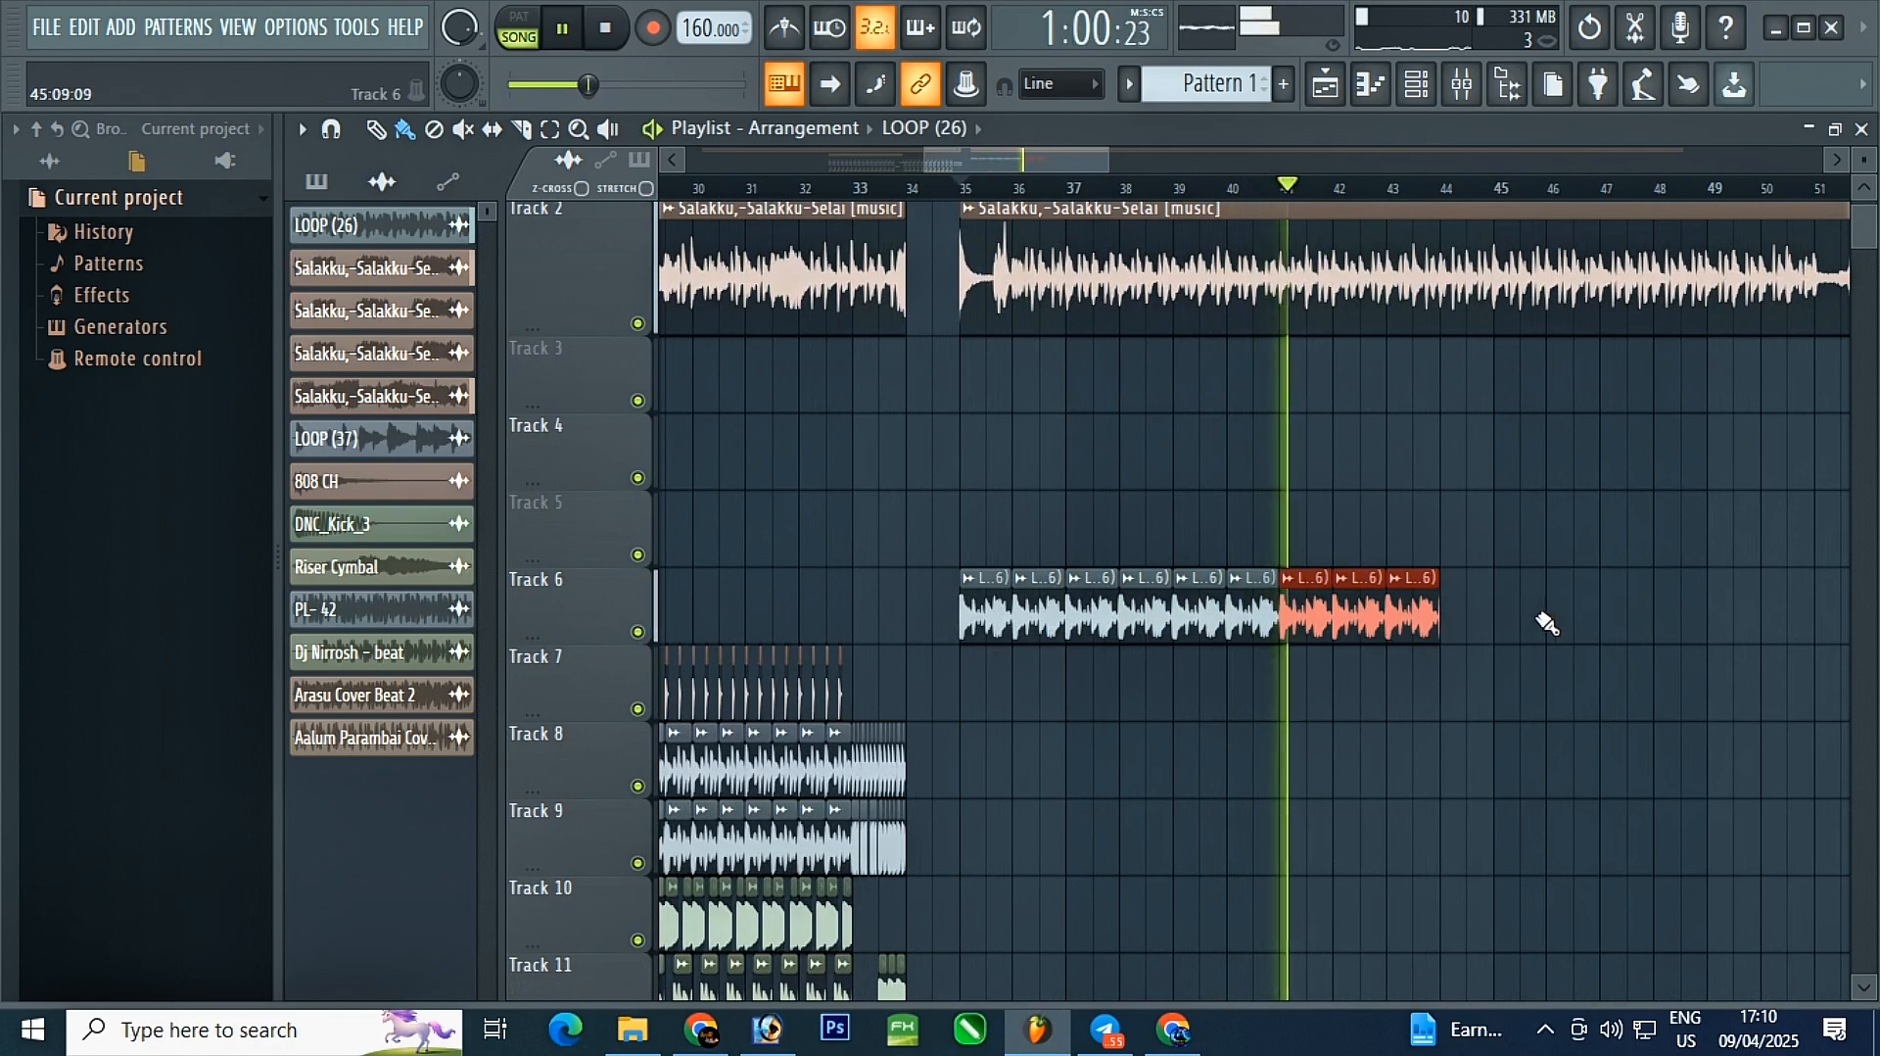
scroll(1547, 622, up, 4)
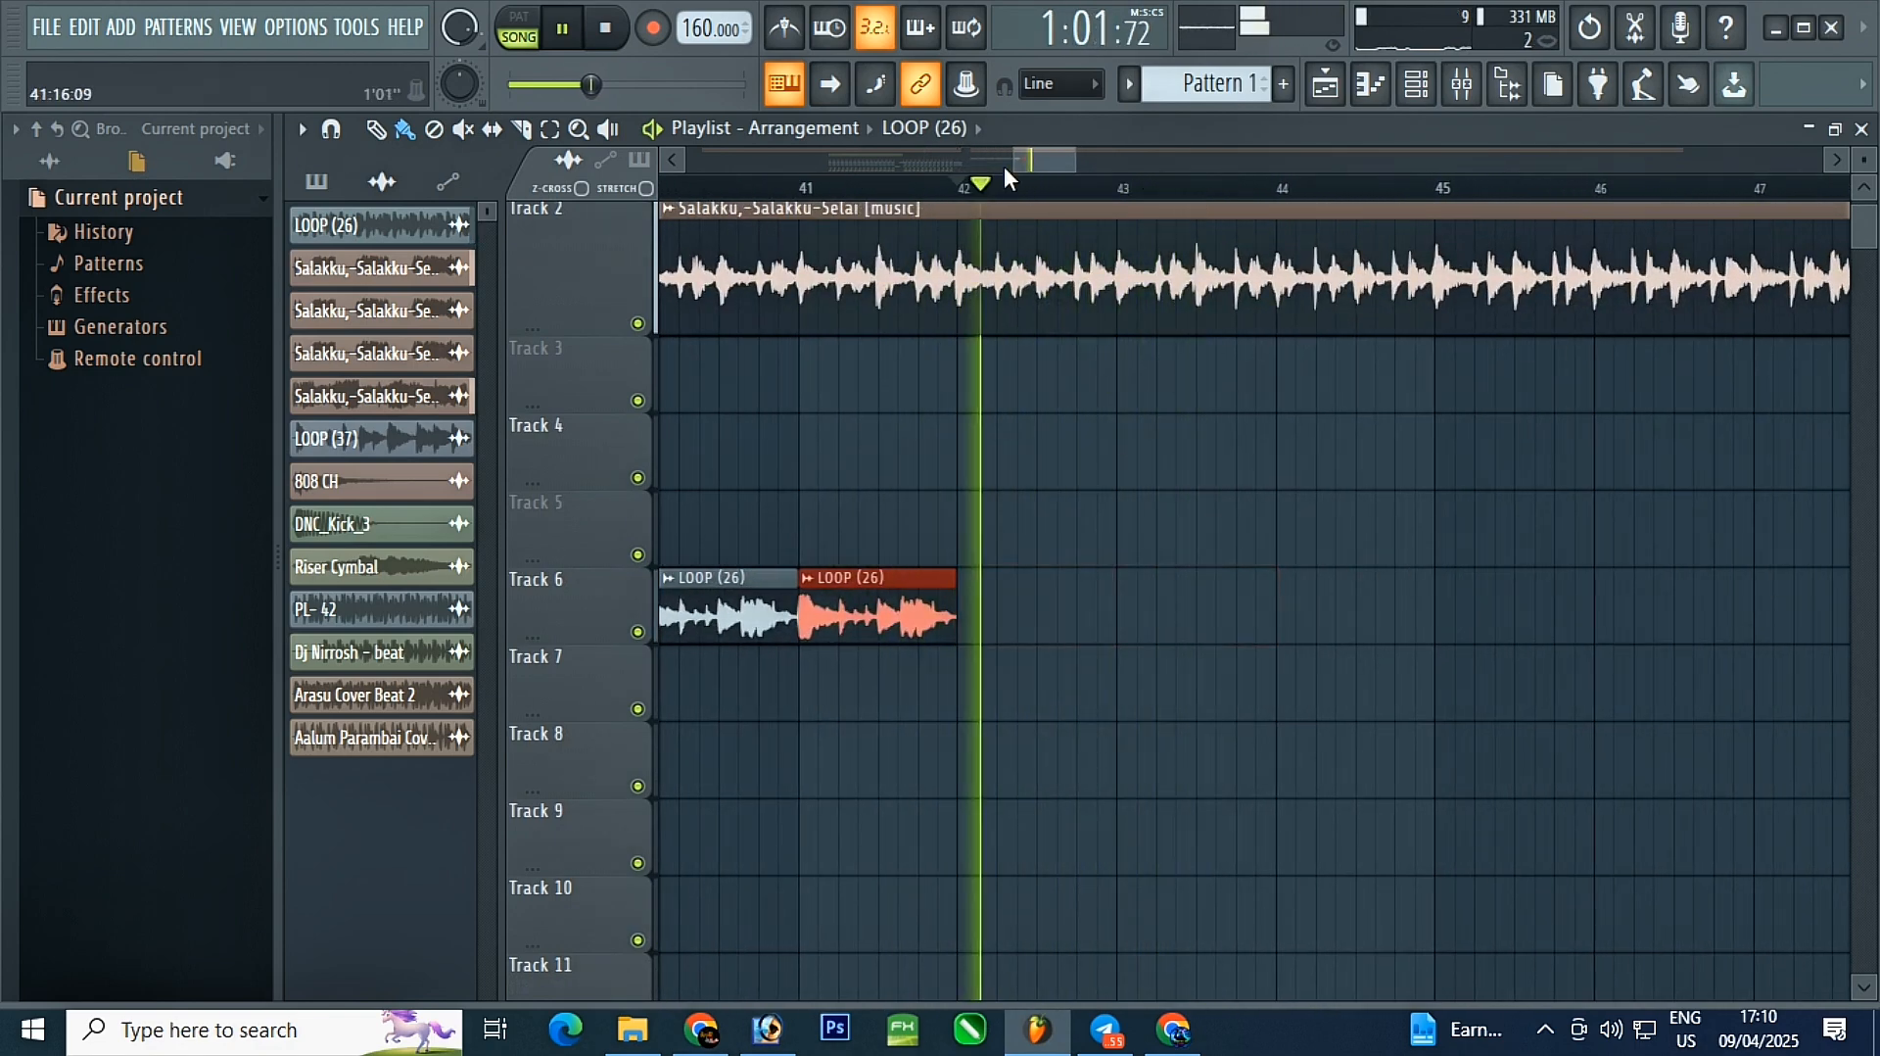
- Copy the bar 26–34 beat section on Tracks 6–12 to bar 42 and play back from bar 41
drag(1019, 155, 850, 157)
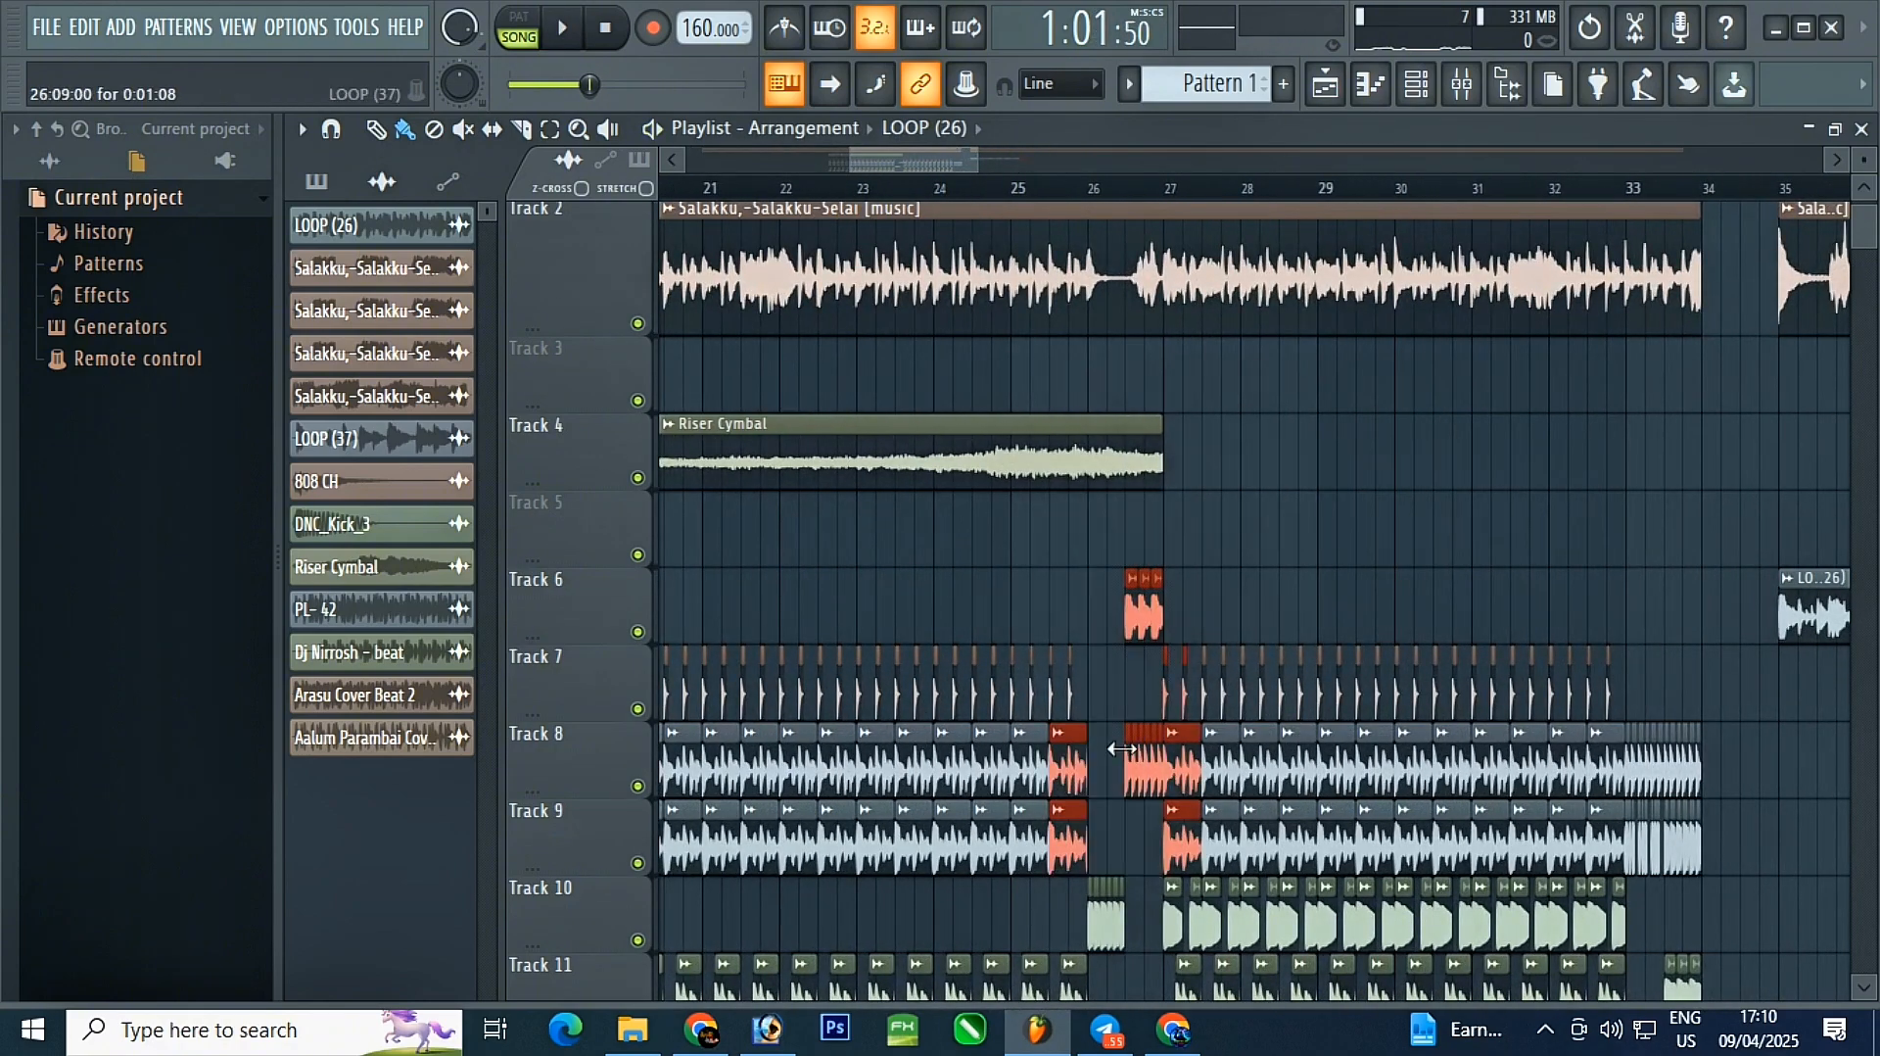
ctrl+click(1057, 578)
scroll(1078, 602, up, 2)
drag(1344, 1044, 1877, 862)
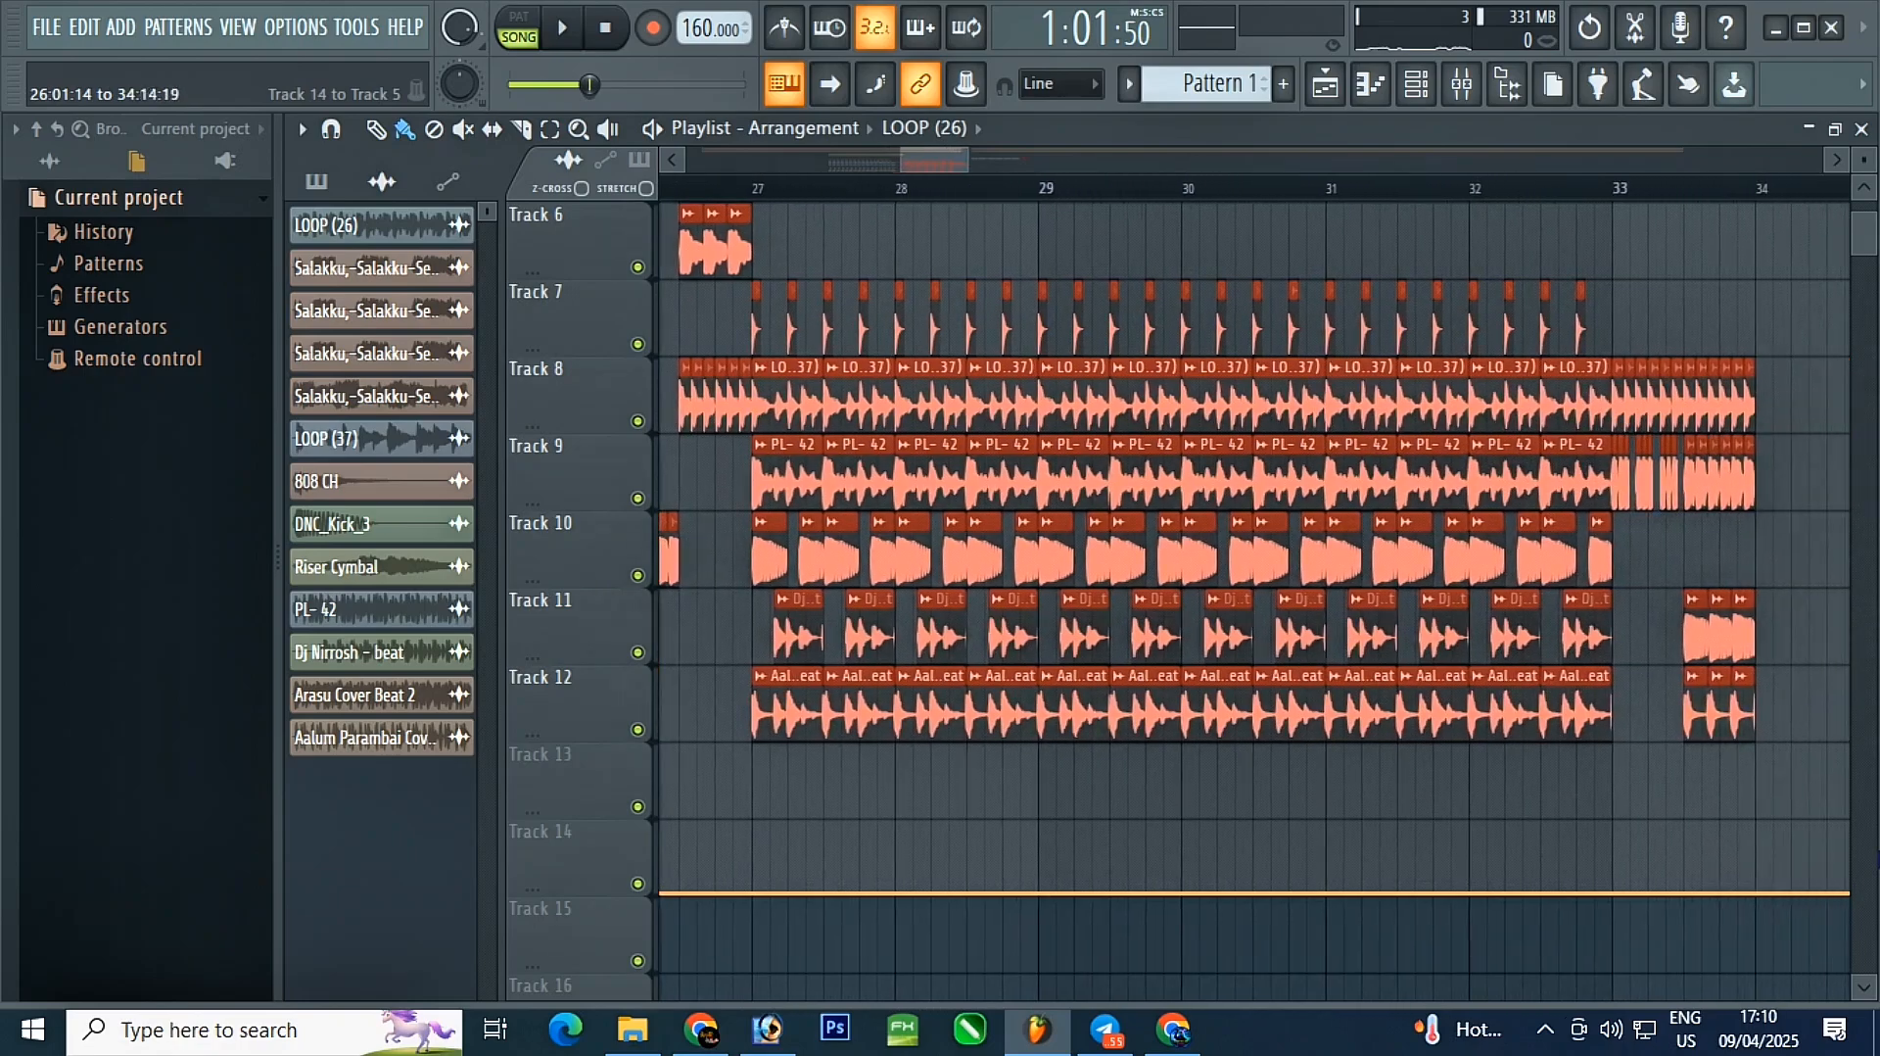
scroll(1419, 764, down, 5)
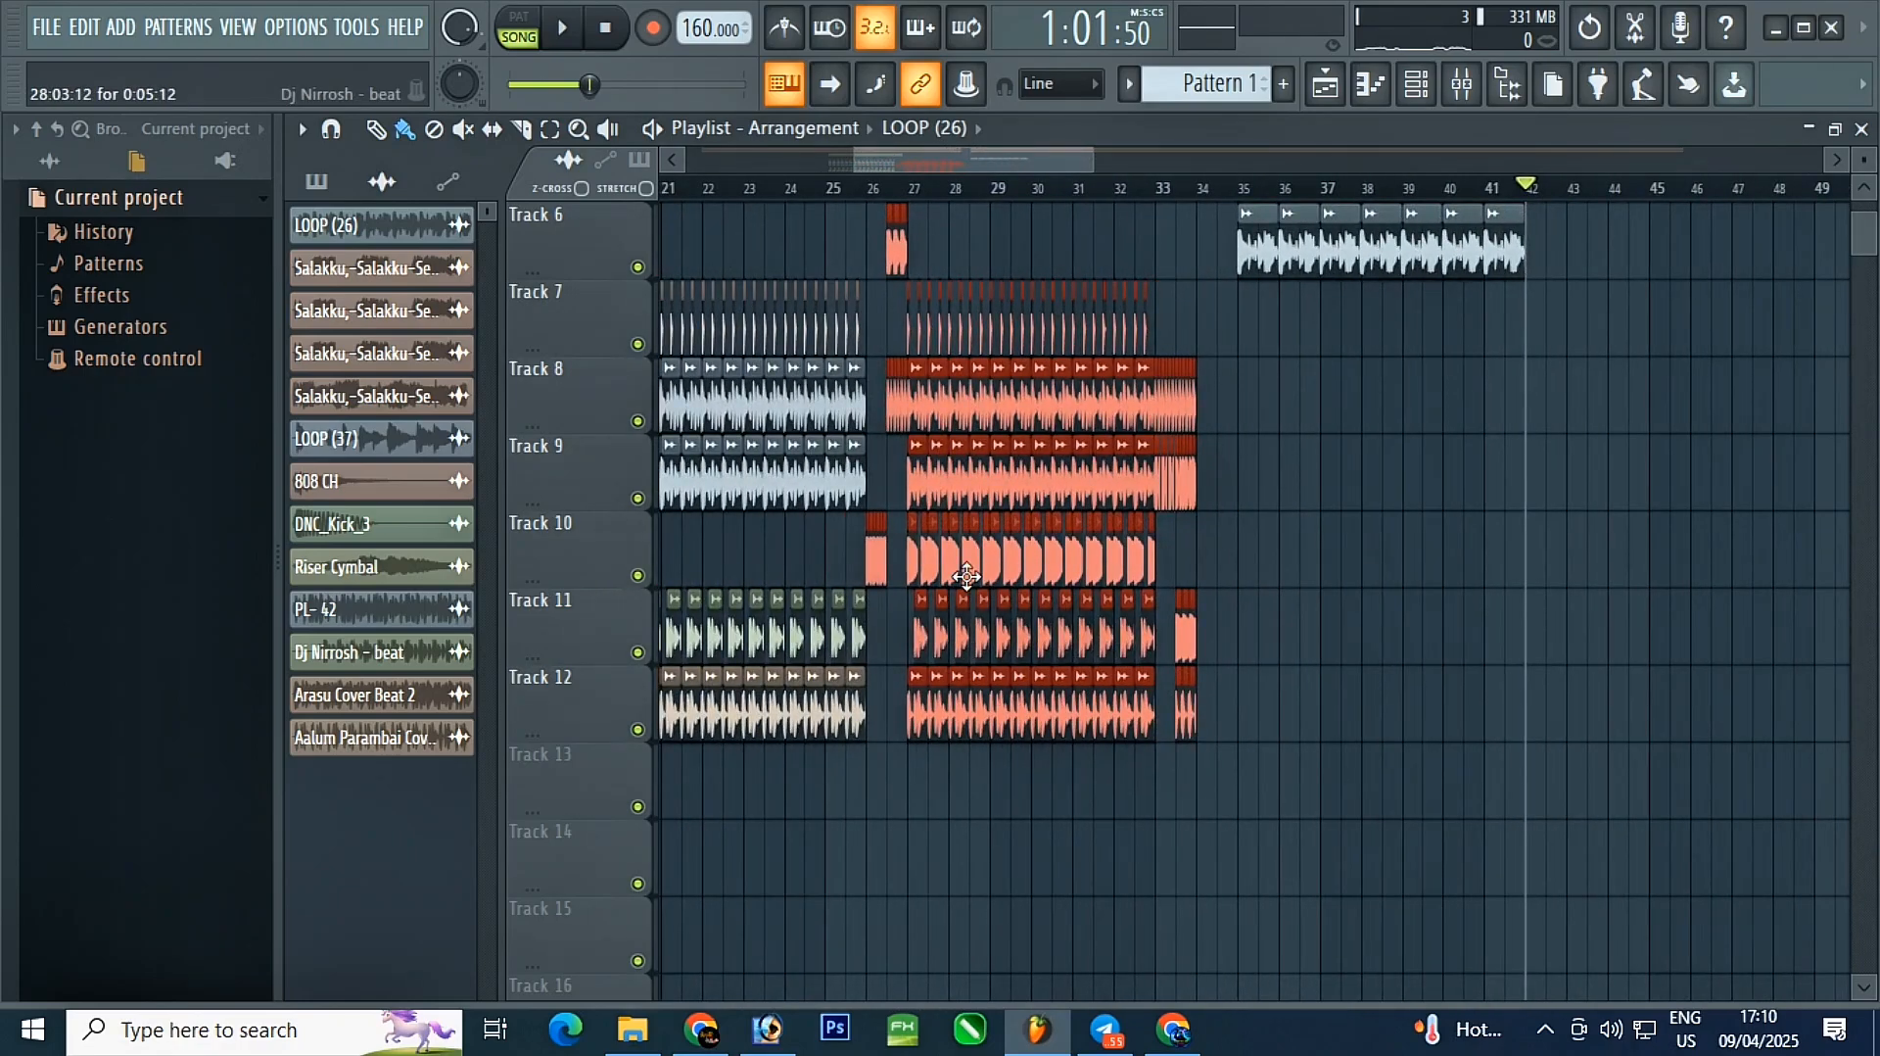
scroll(940, 549, up, 4)
drag(903, 548, 1568, 586)
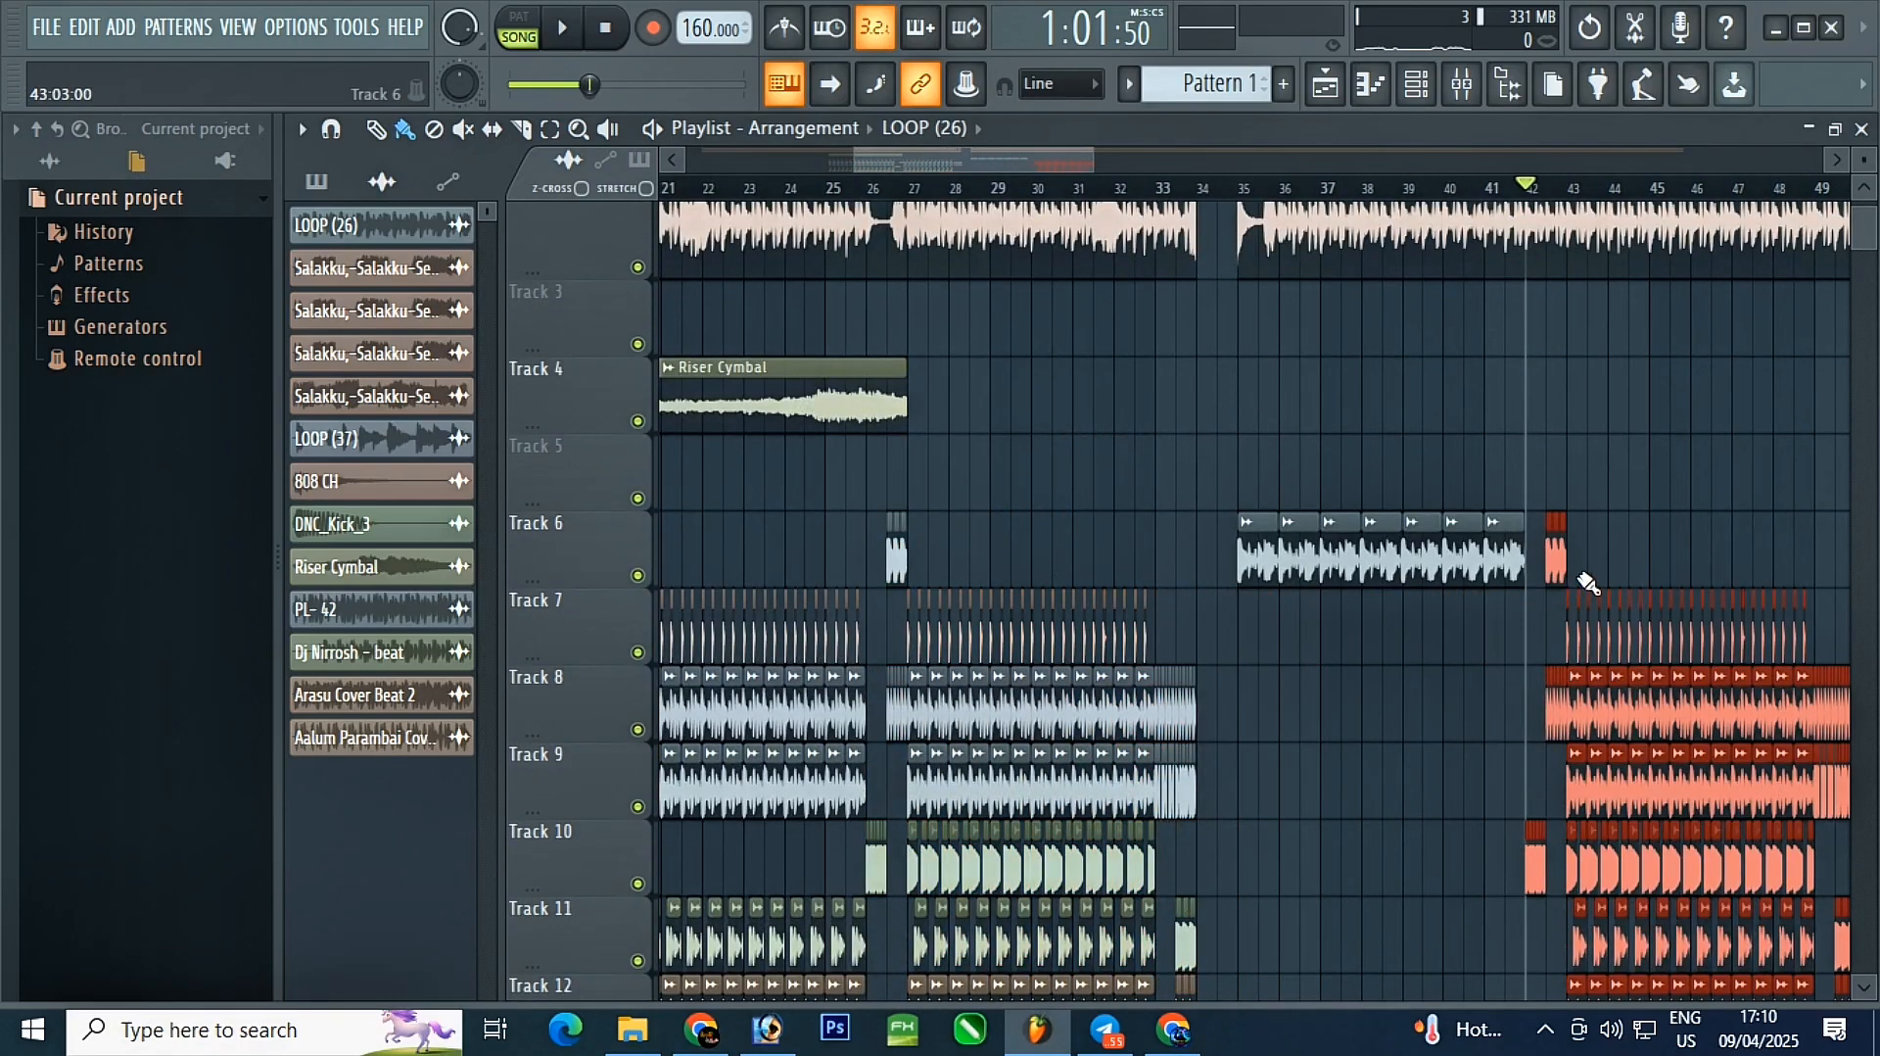
scroll(1587, 583, up, 3)
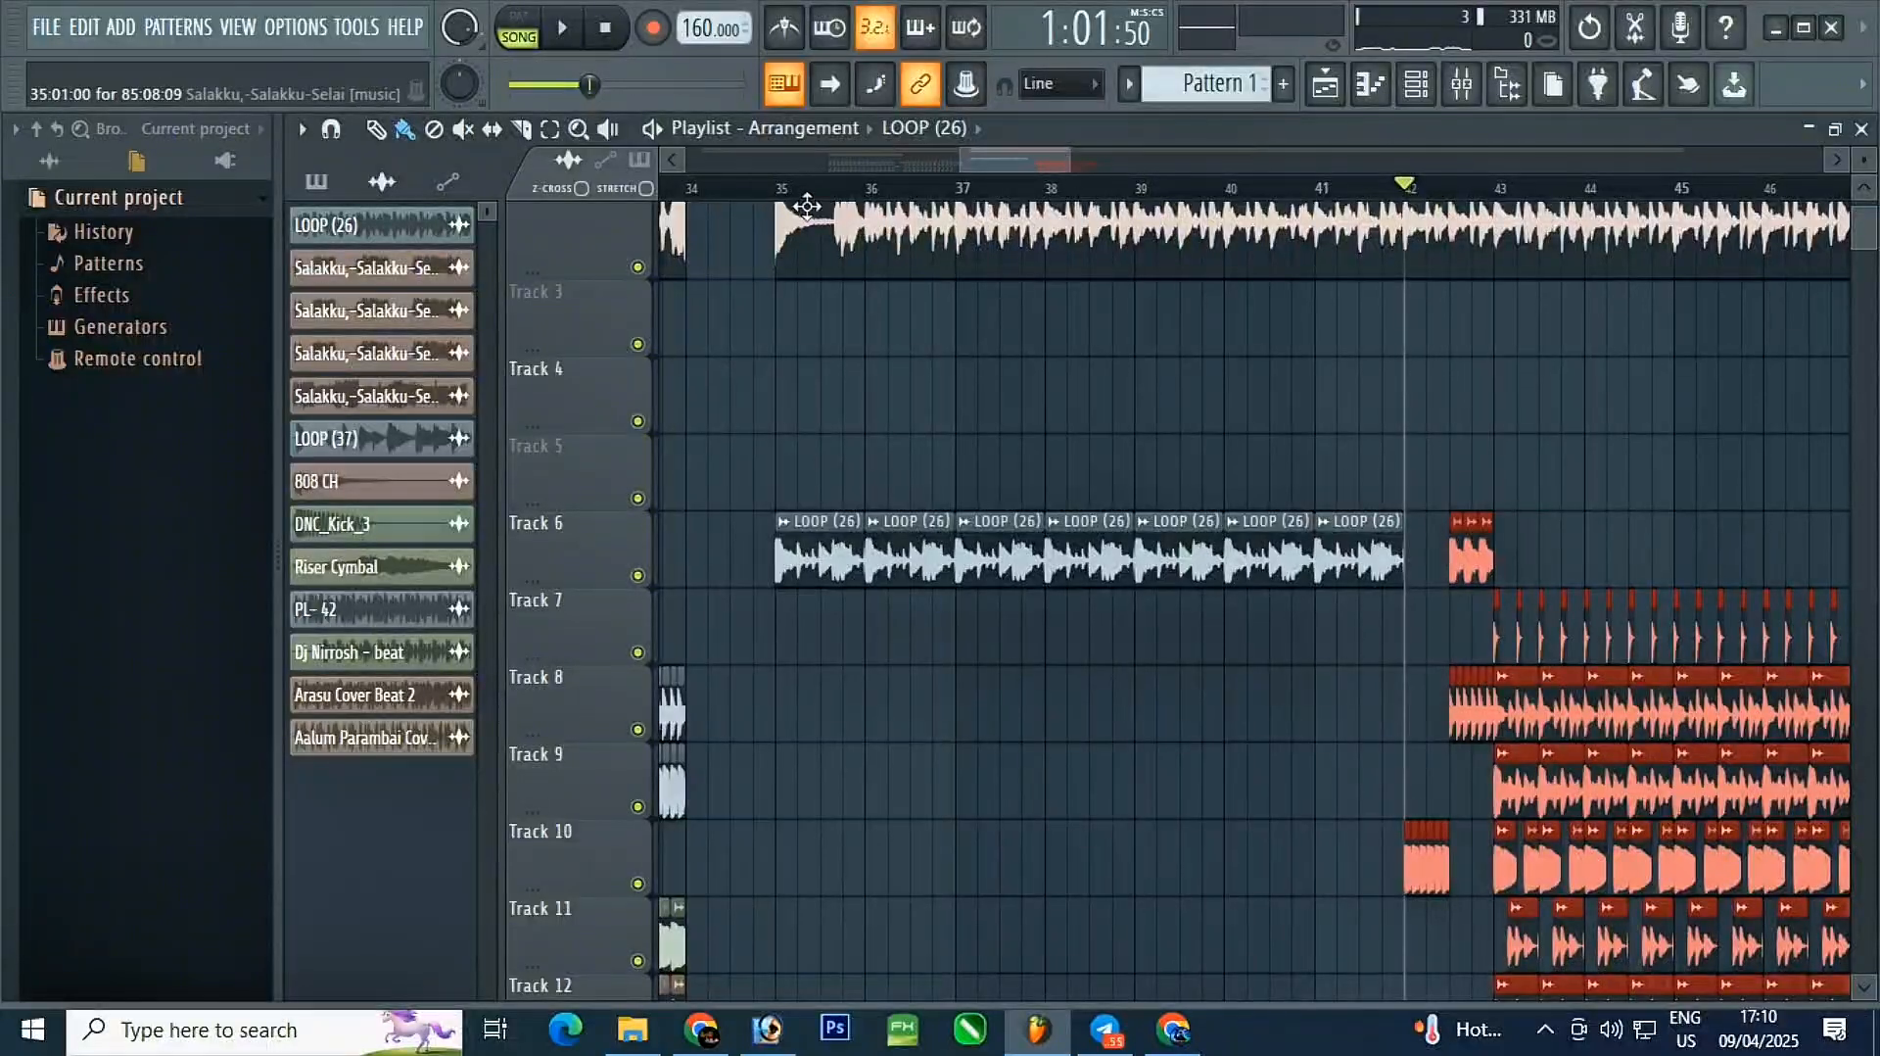
key(space)
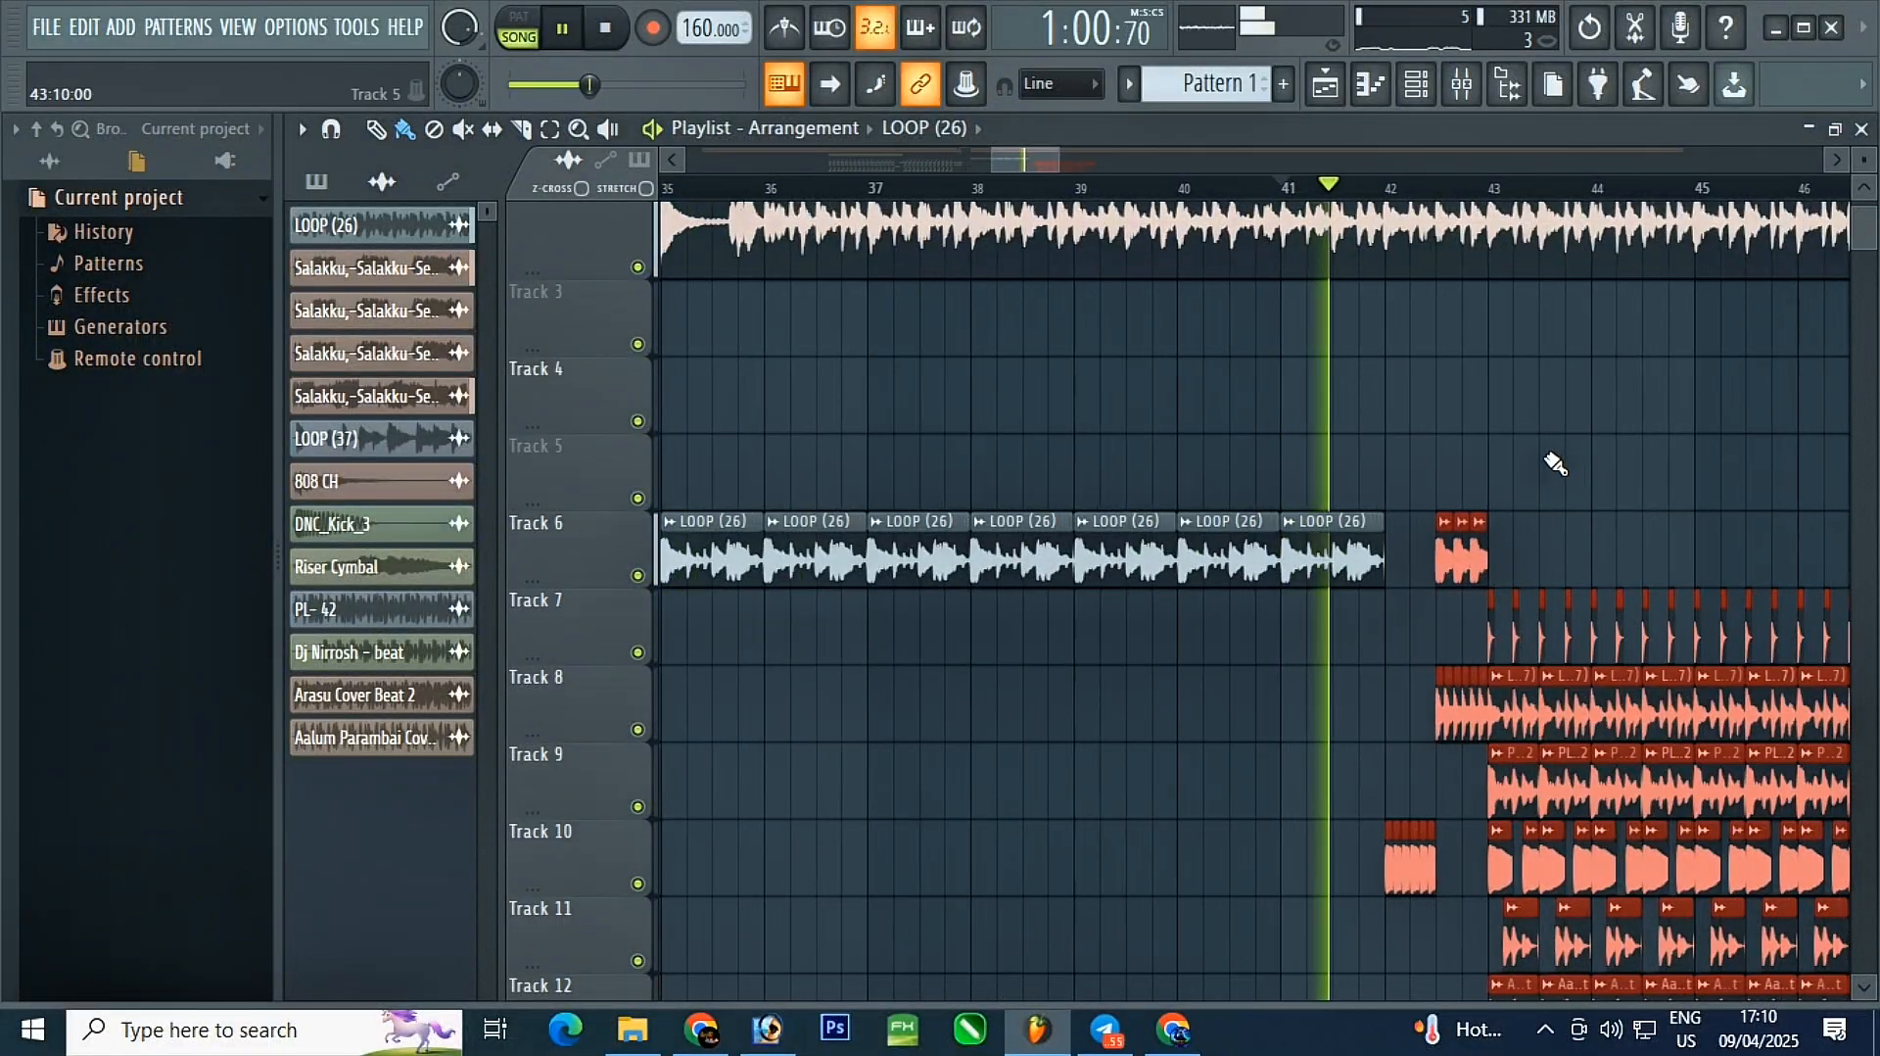
- Play the copied beat section and move its closing fill on Tracks 8, 9, 11 and 12 to start at bar 51
scroll(1564, 520, up, 3)
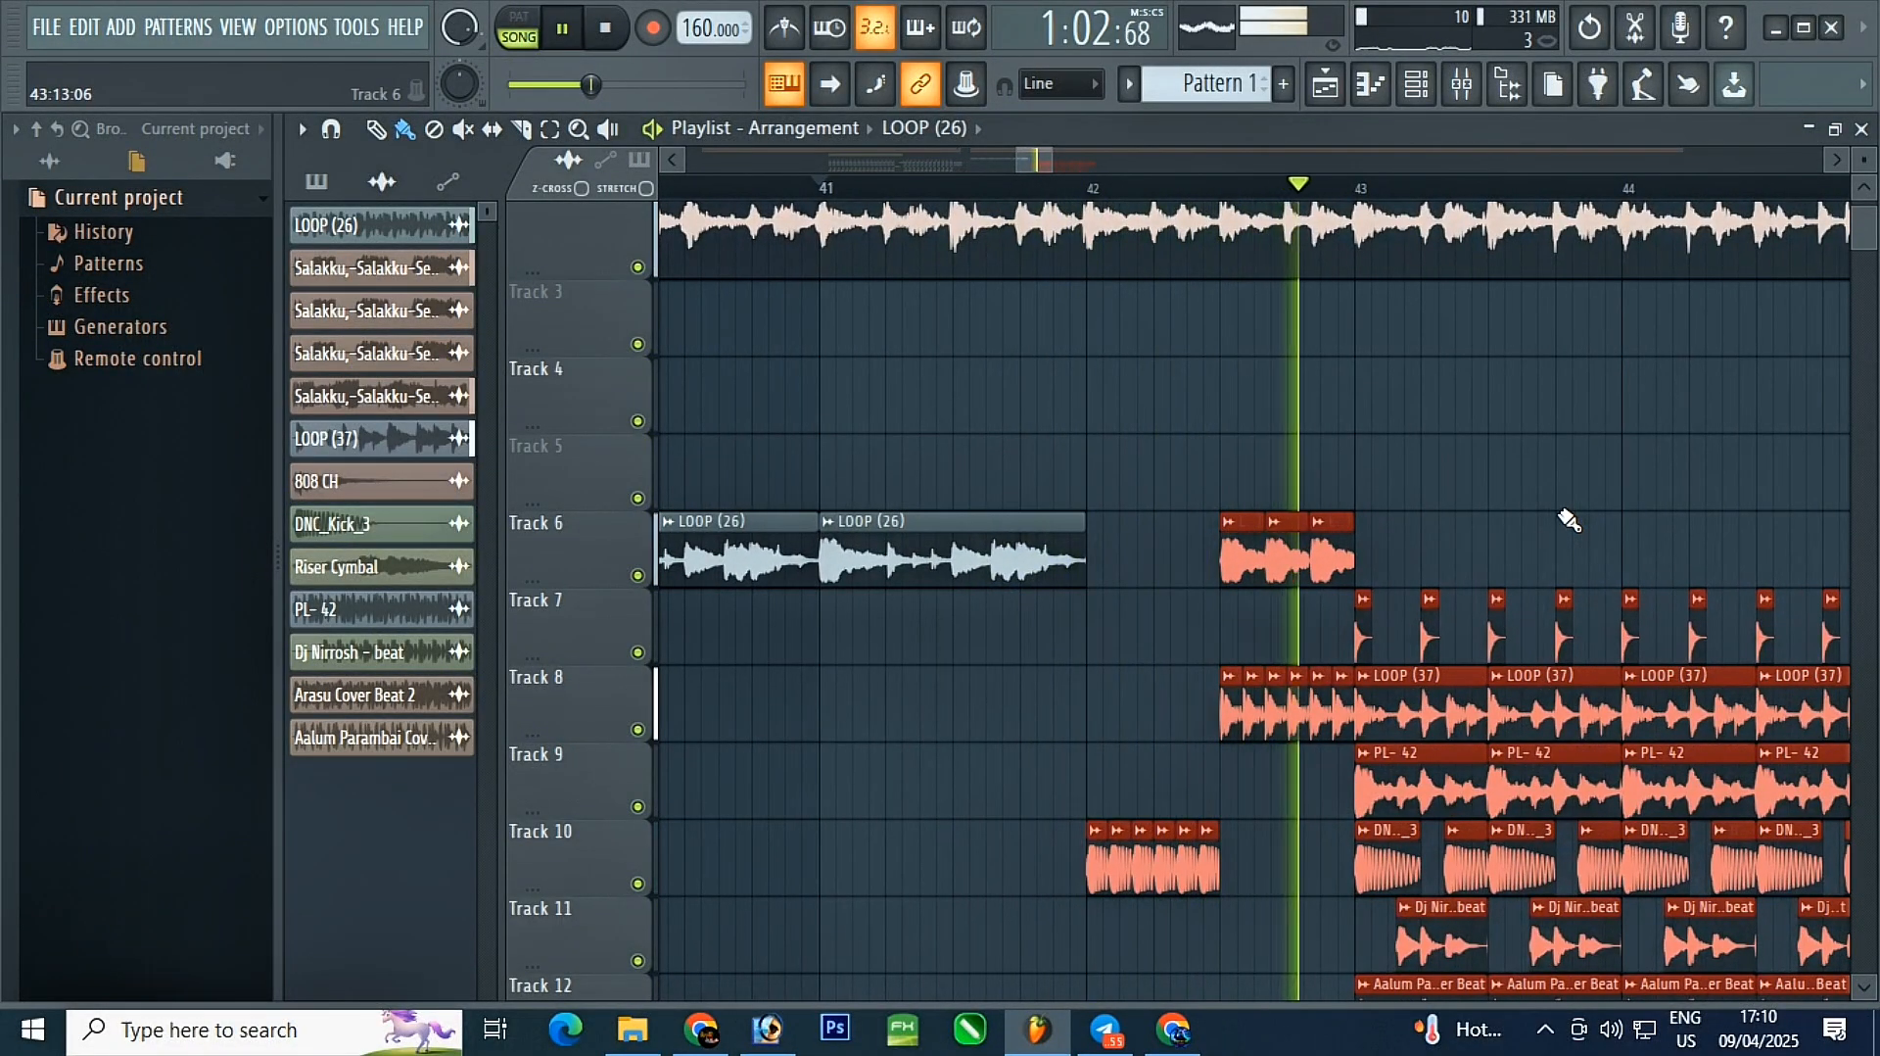
scroll(1285, 460, down, 3)
scroll(1371, 416, down, 2)
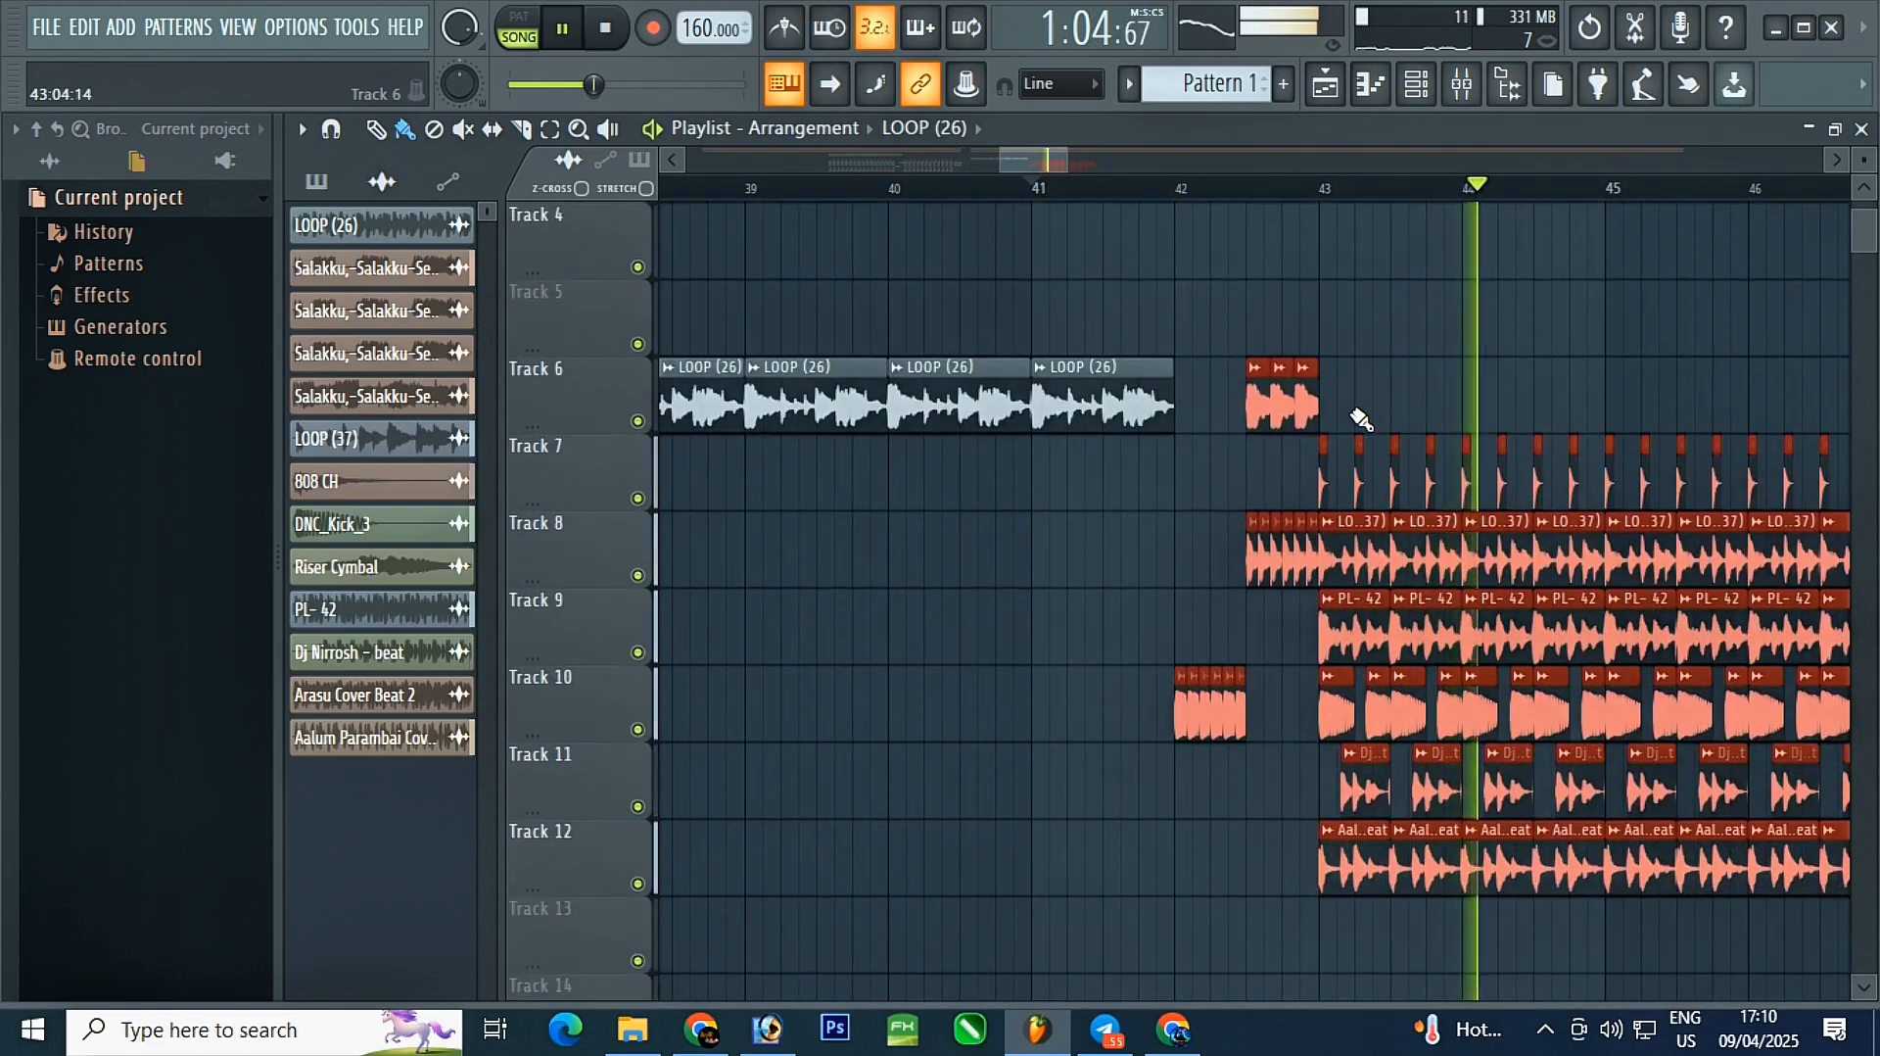
scroll(1371, 421, down, 3)
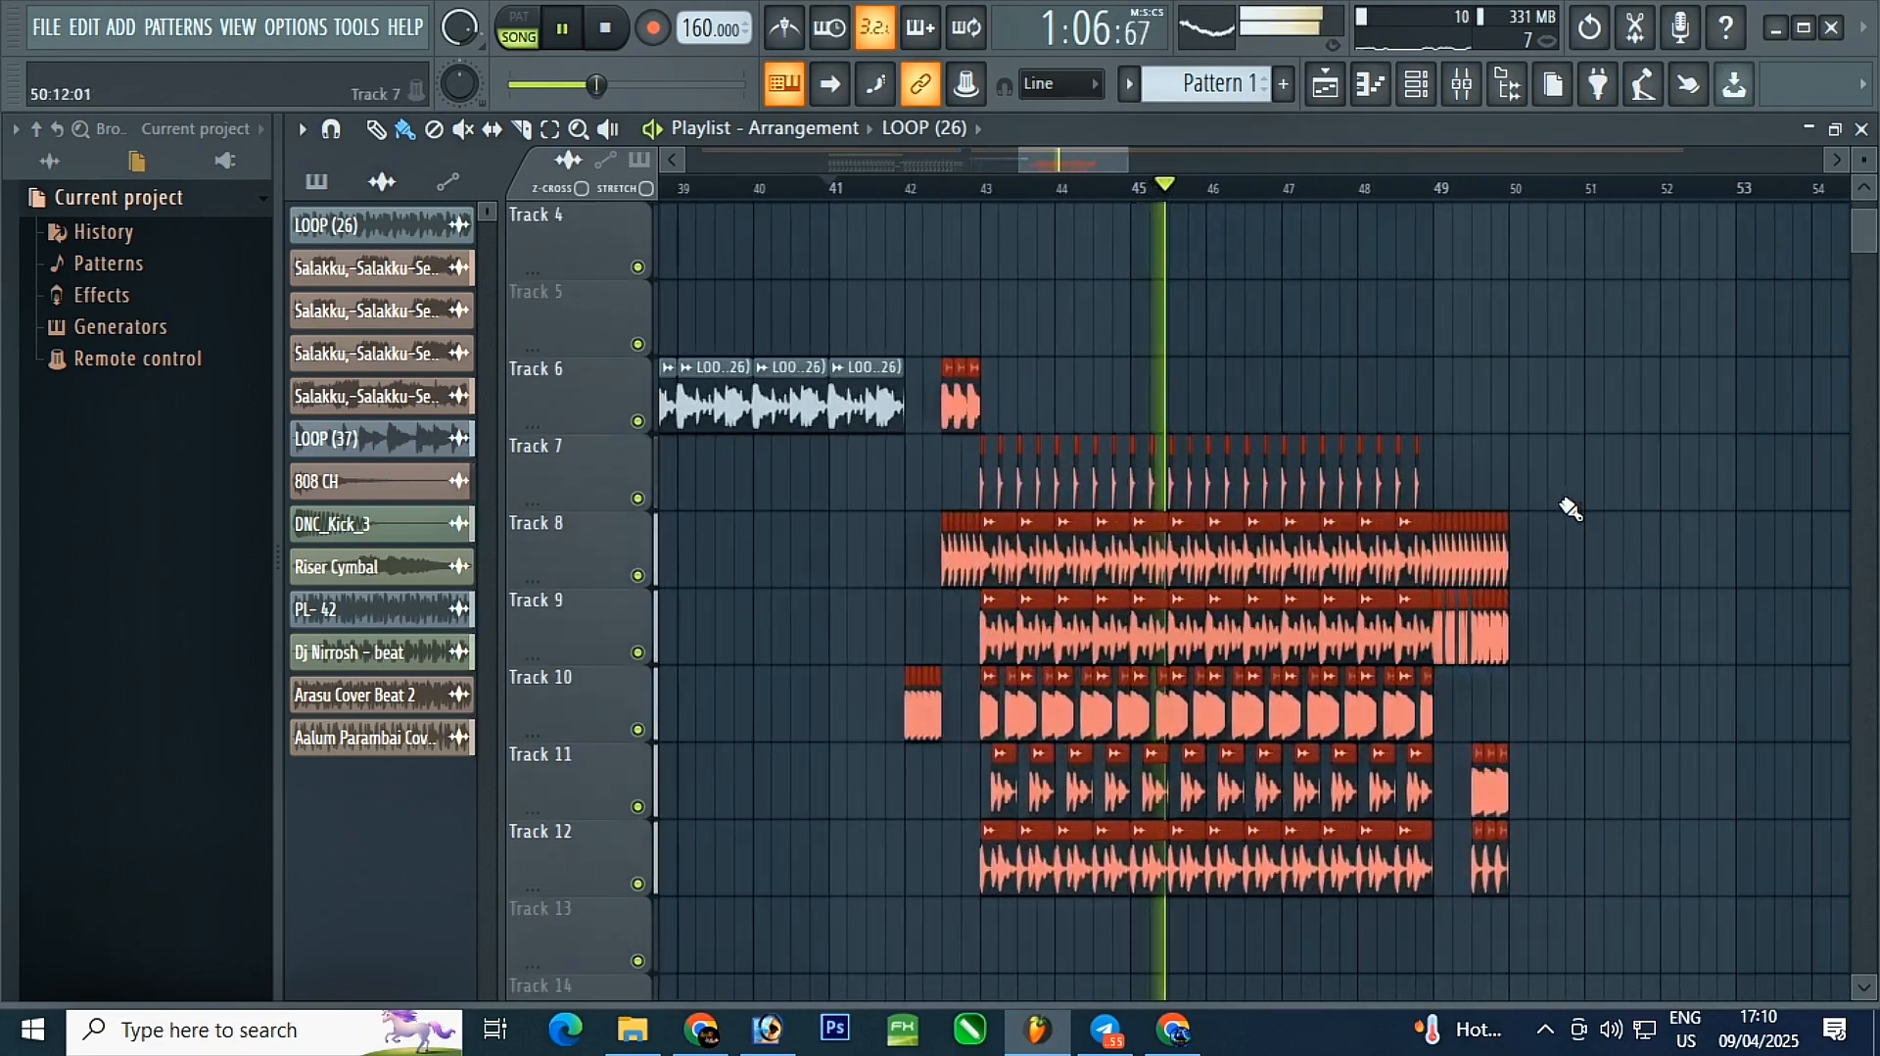
scroll(1570, 508, up, 2)
drag(1643, 437, 1371, 886)
scroll(1214, 607, down, 2)
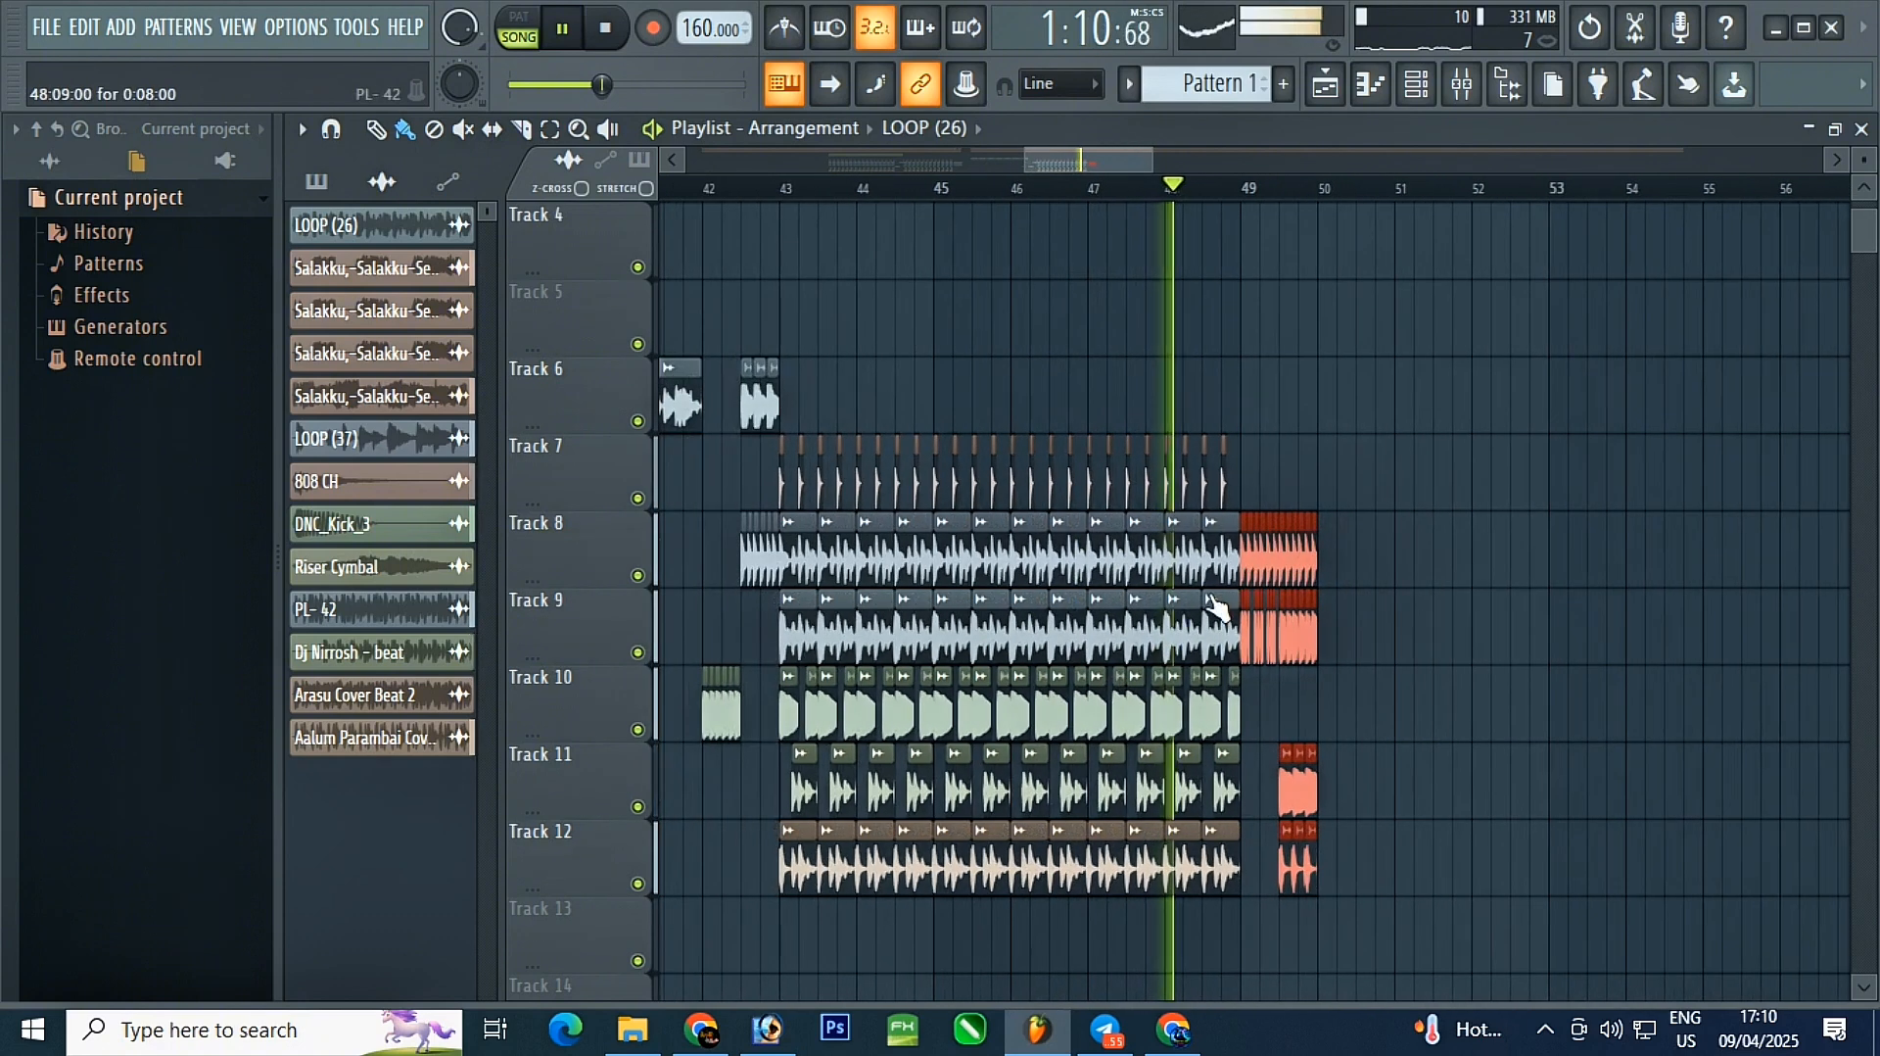
drag(1299, 563, 1454, 562)
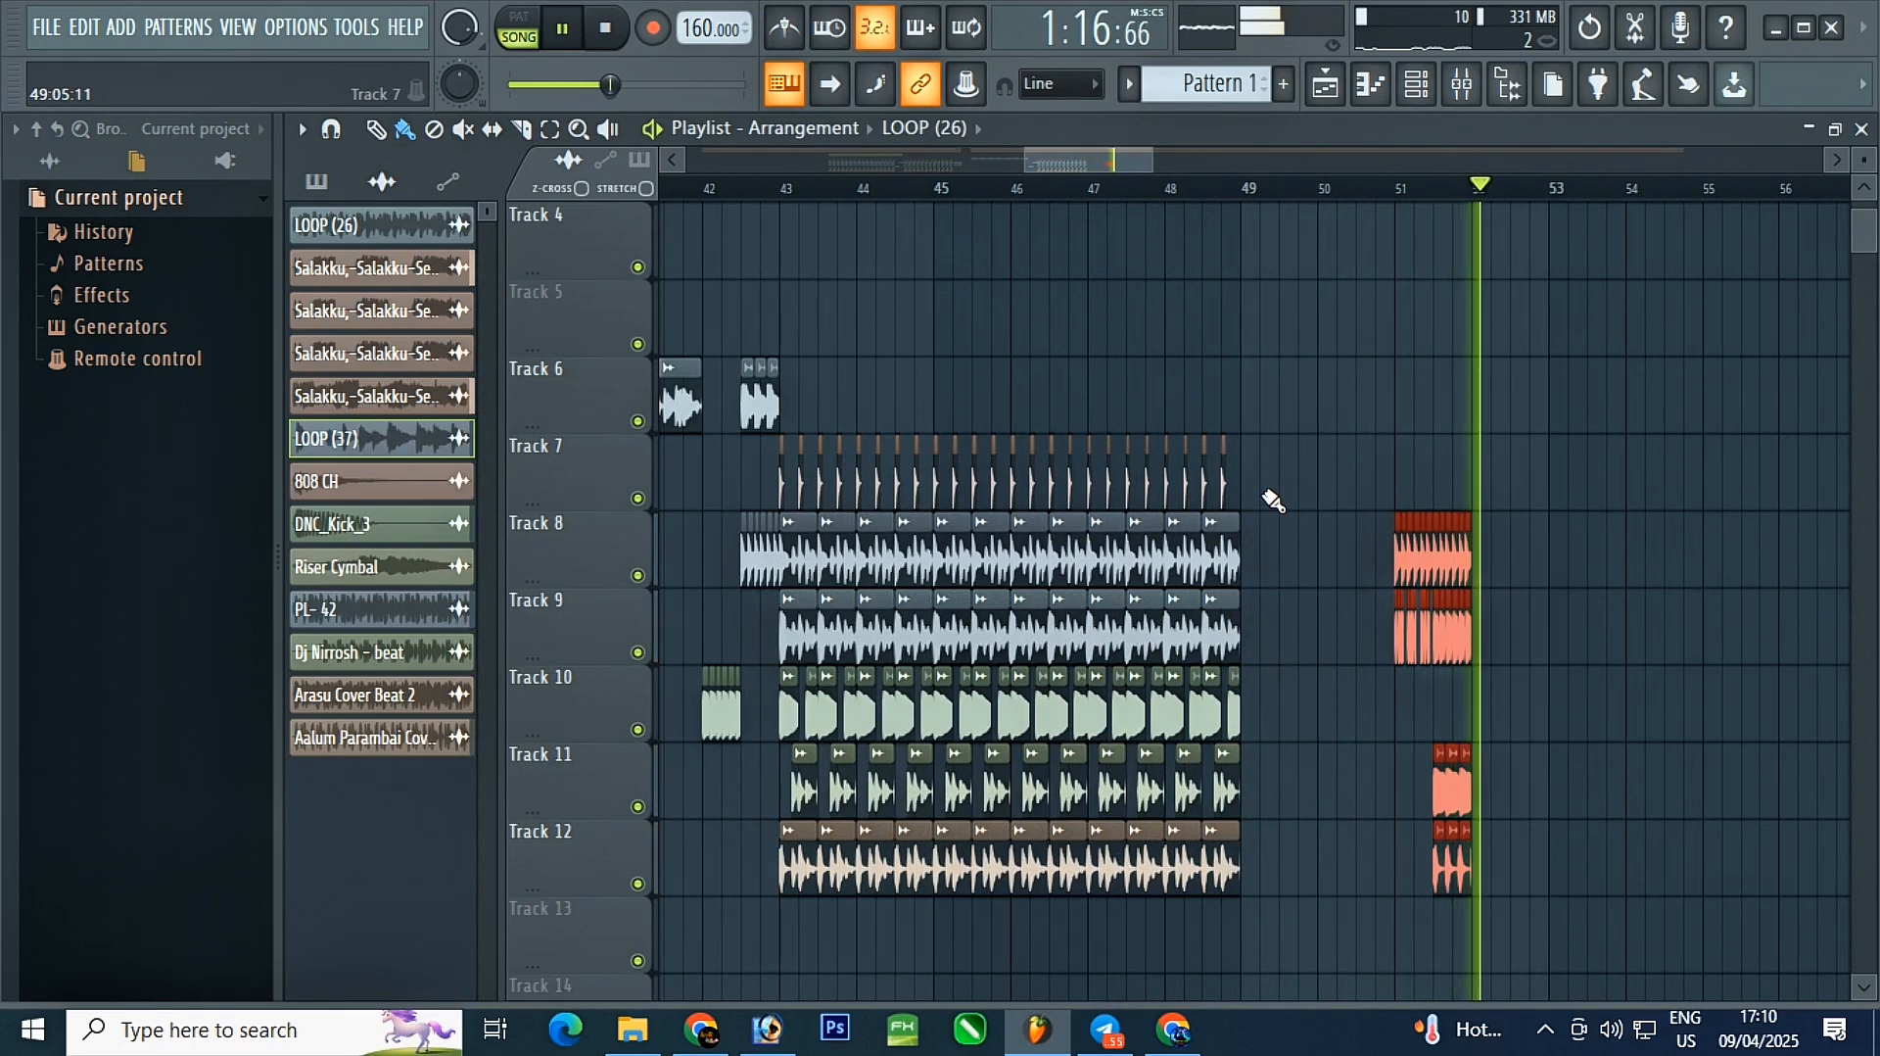
- Duplicate the bar 47–49 beat clips on Tracks 7–12 so they fill bars 49 to 51
drag(1298, 438, 1112, 969)
mouse_move(1109, 903)
mouse_down()
mouse_move(1140, 903)
mouse_move(1094, 903)
mouse_up()
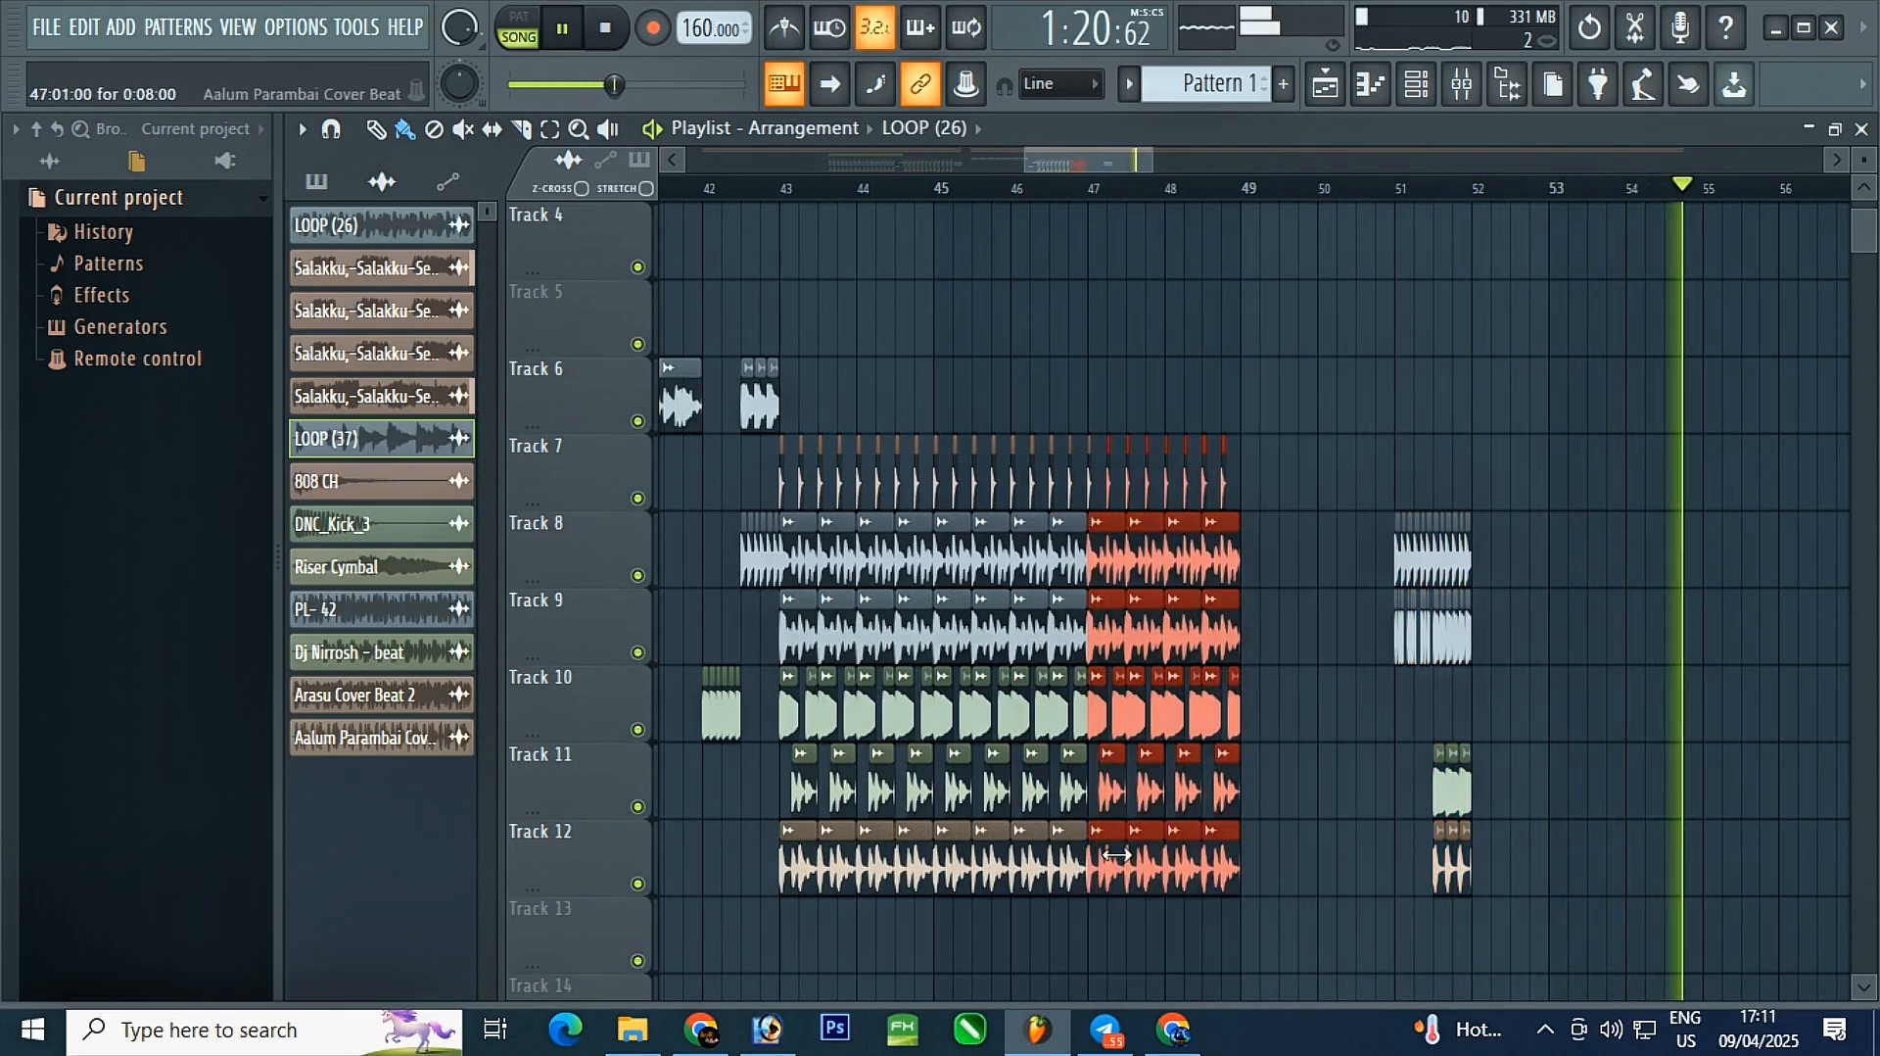
key(ctrl+b)
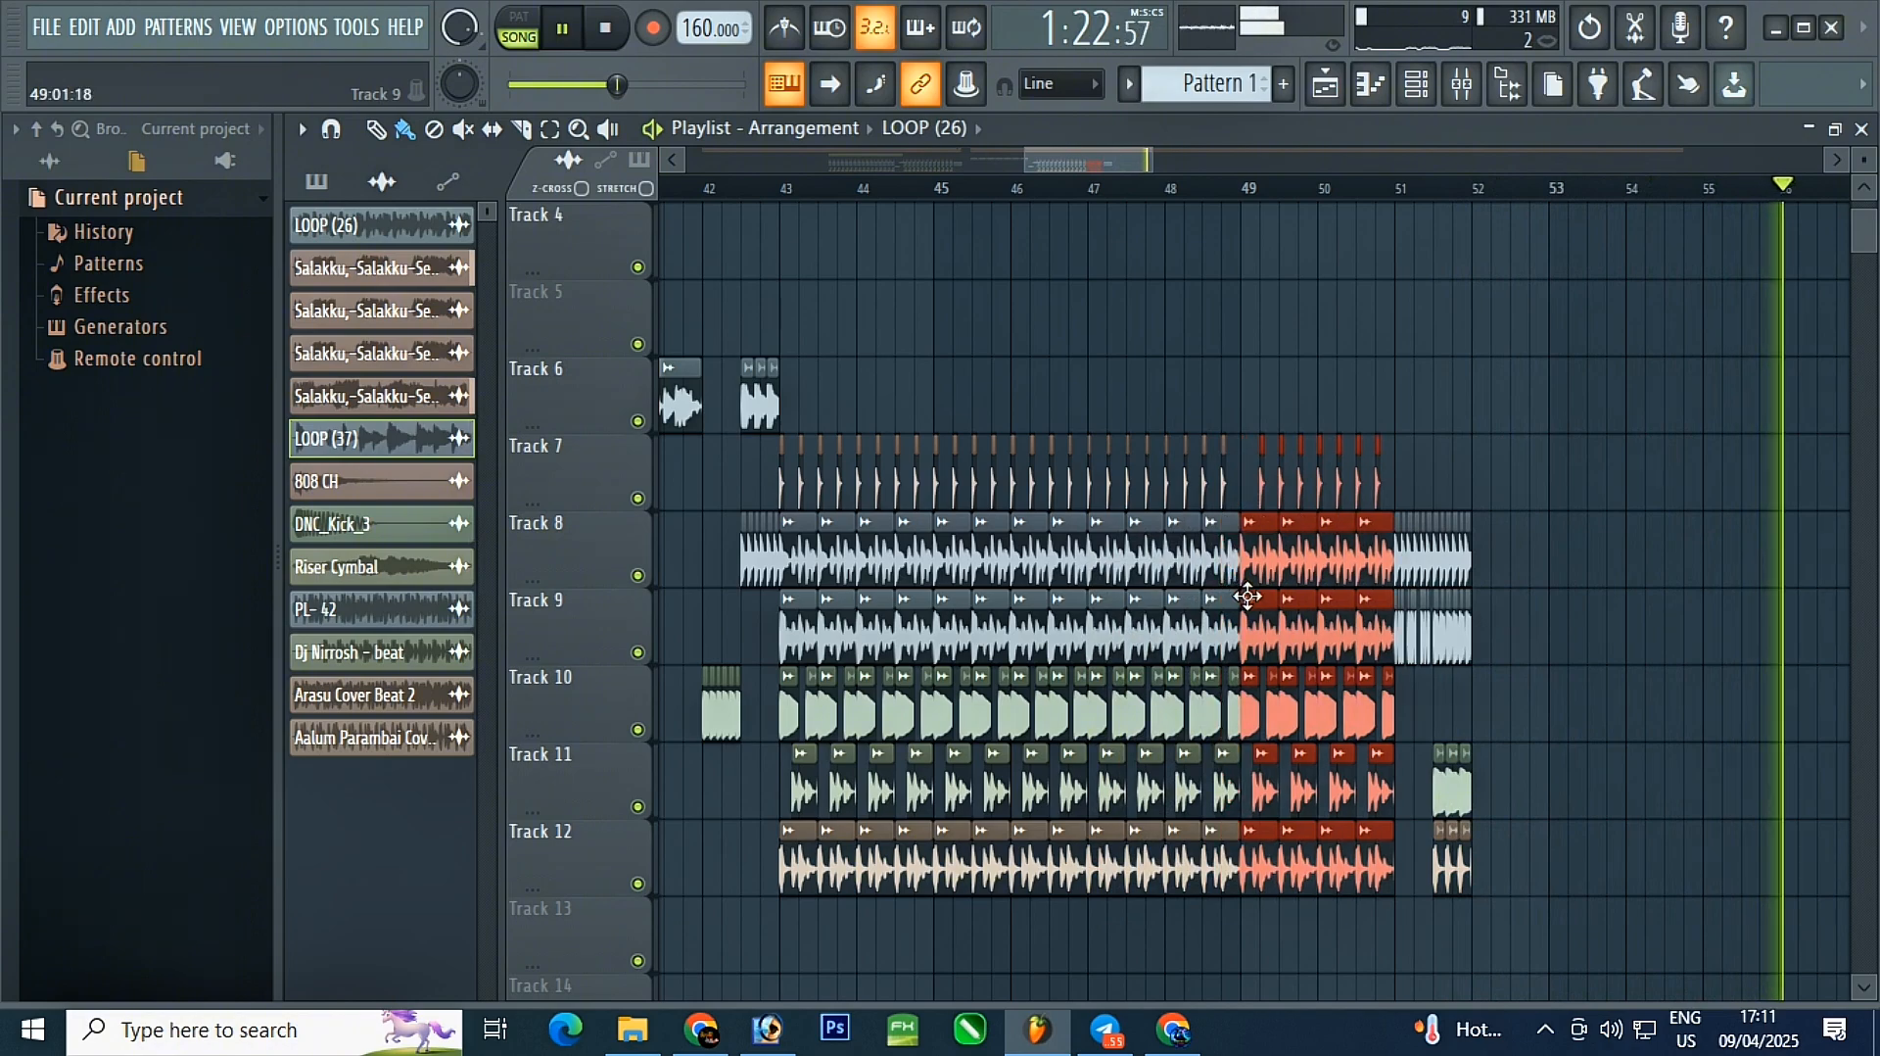
- Fill the gap in the 808 CH hits on Track 7 at the start of bar 49
scroll(1229, 470, up, 3)
click(1236, 399)
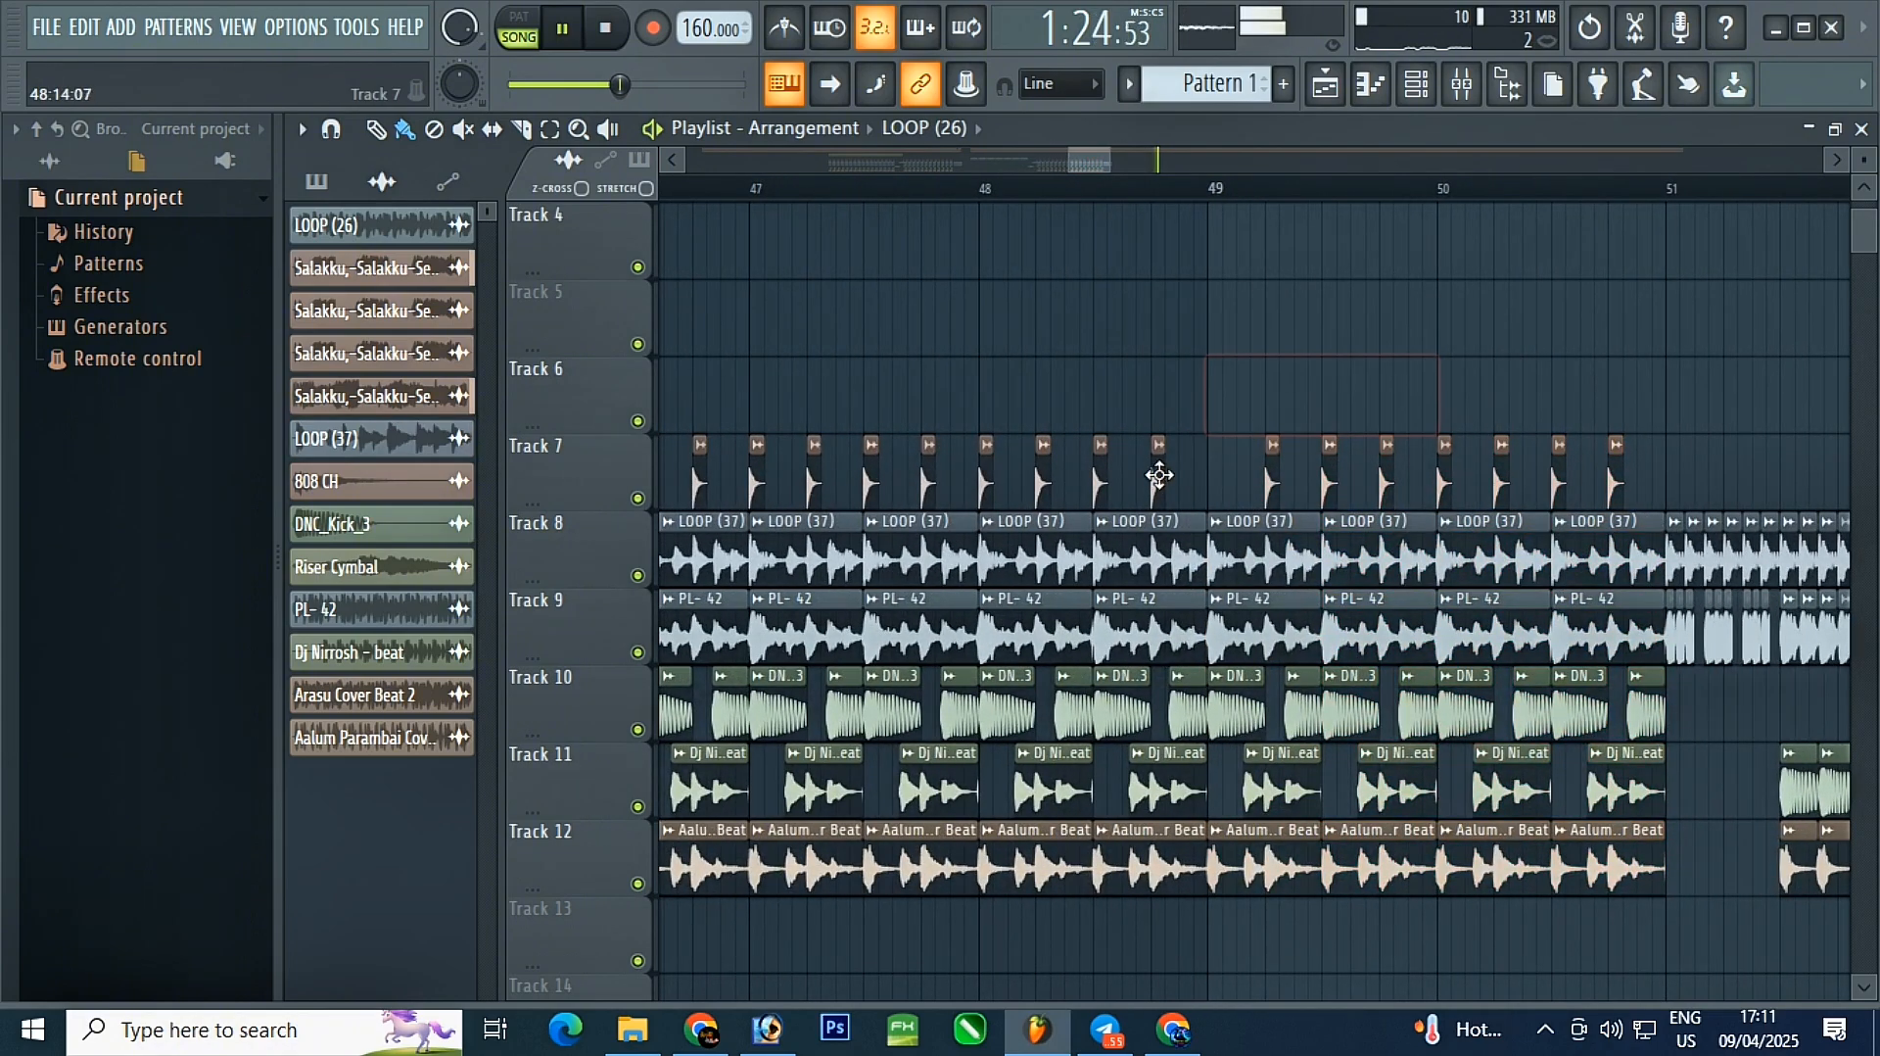
scroll(1075, 493, down, 5)
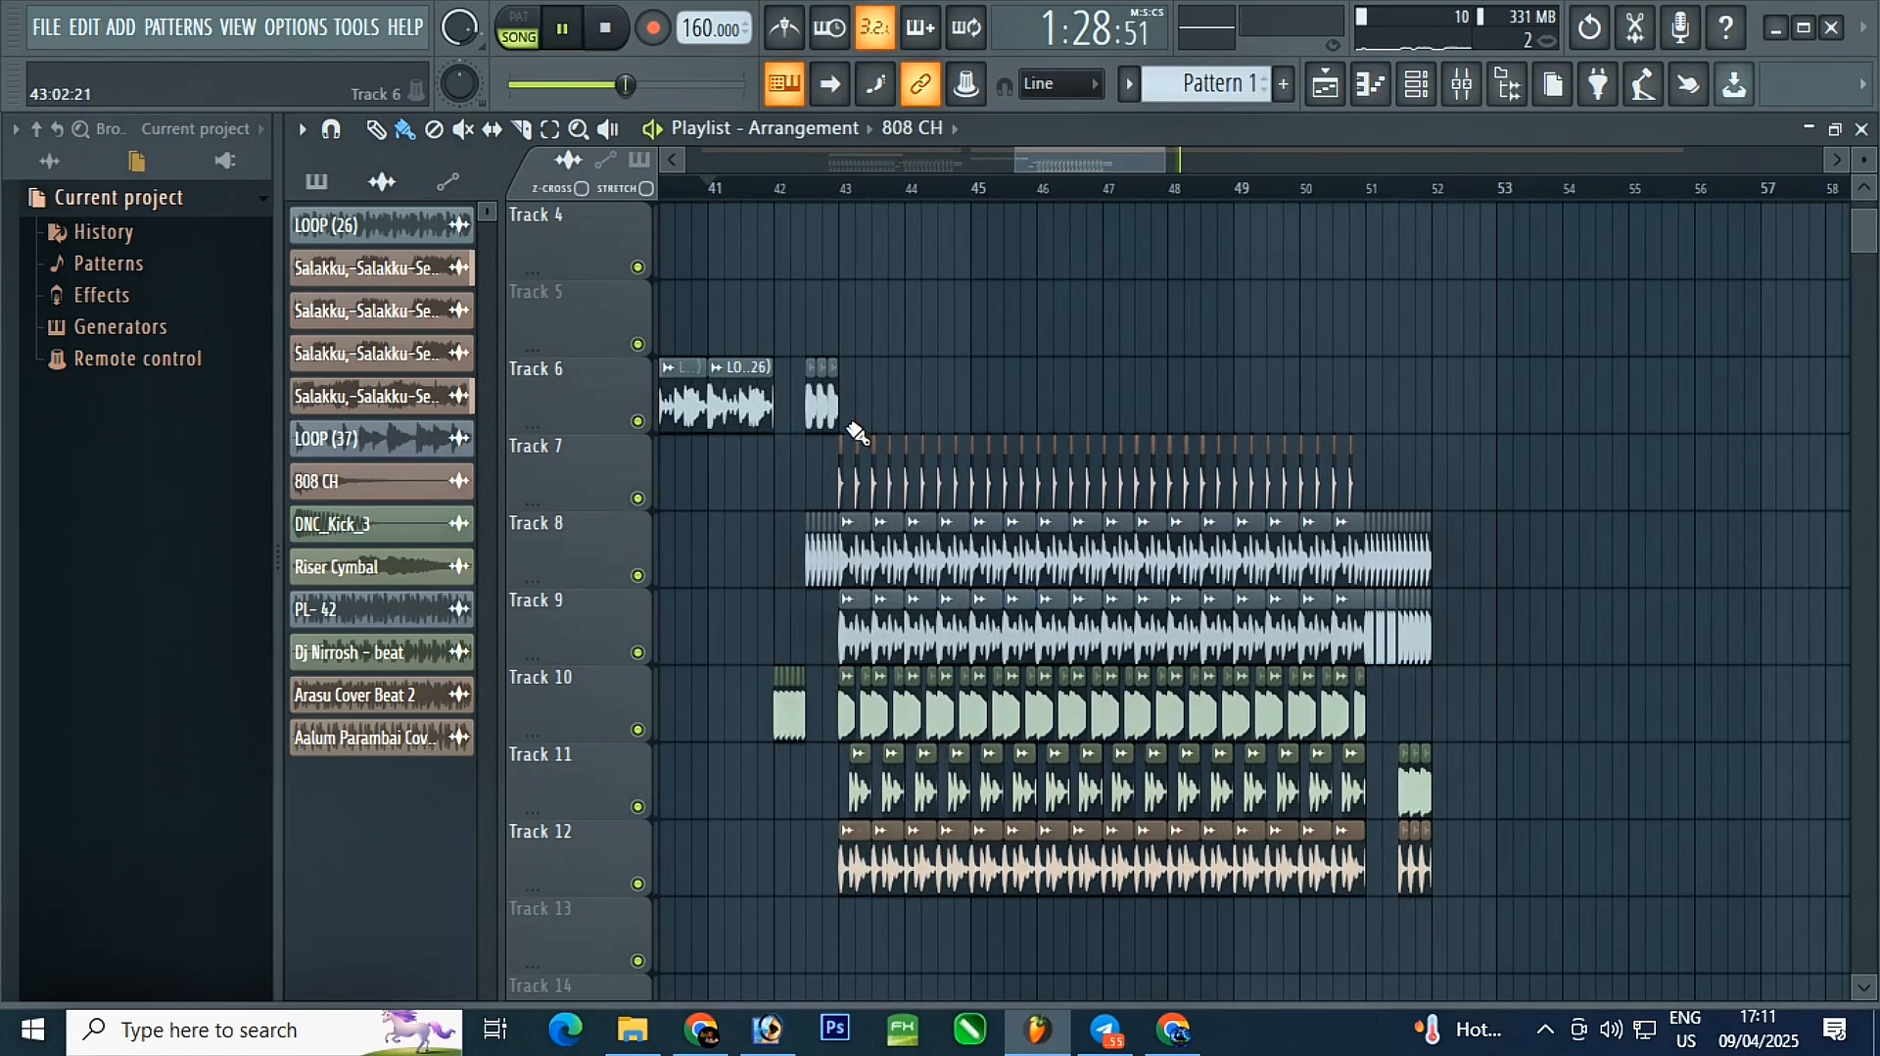
- Copy the bar 43–51 beat clips on Tracks 7–12 to bar 52 and play back from bar 51
drag(924, 647, 1361, 896)
scroll(1040, 558, down, 2)
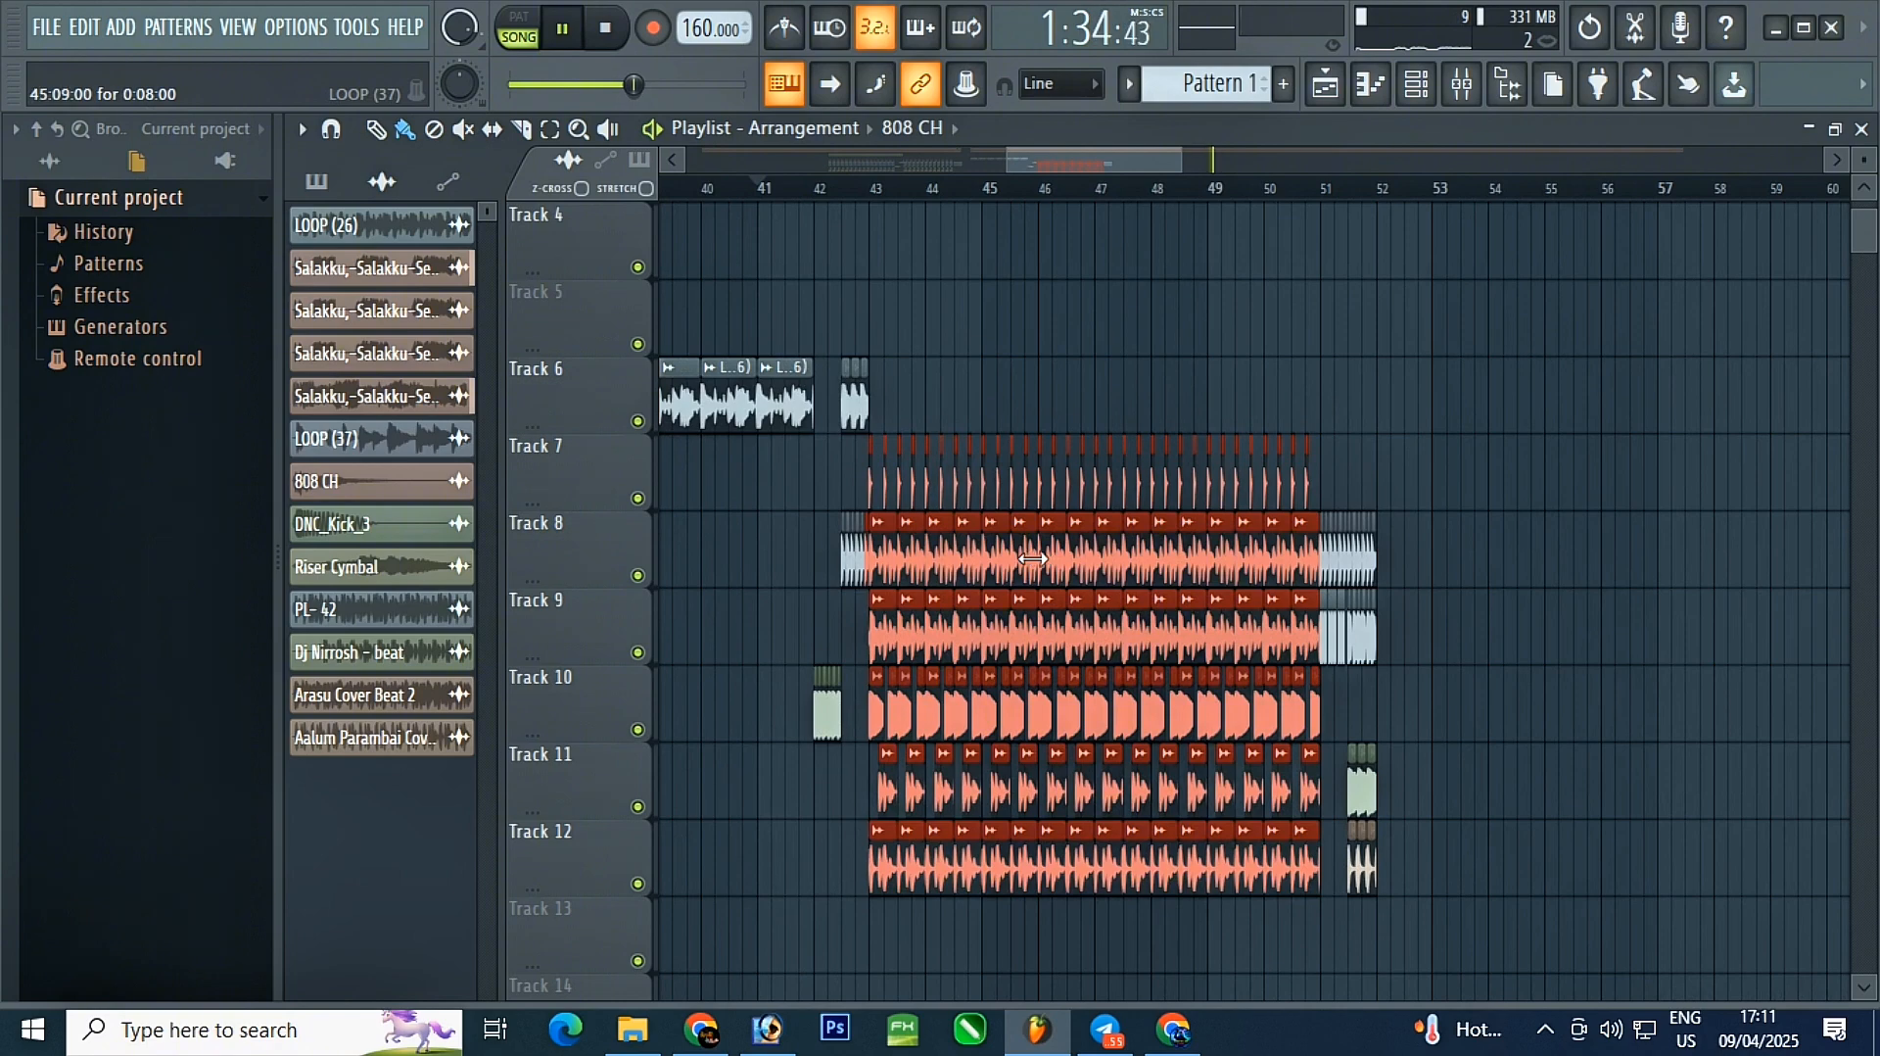
drag(1022, 632, 1526, 643)
scroll(1322, 773, up, 5)
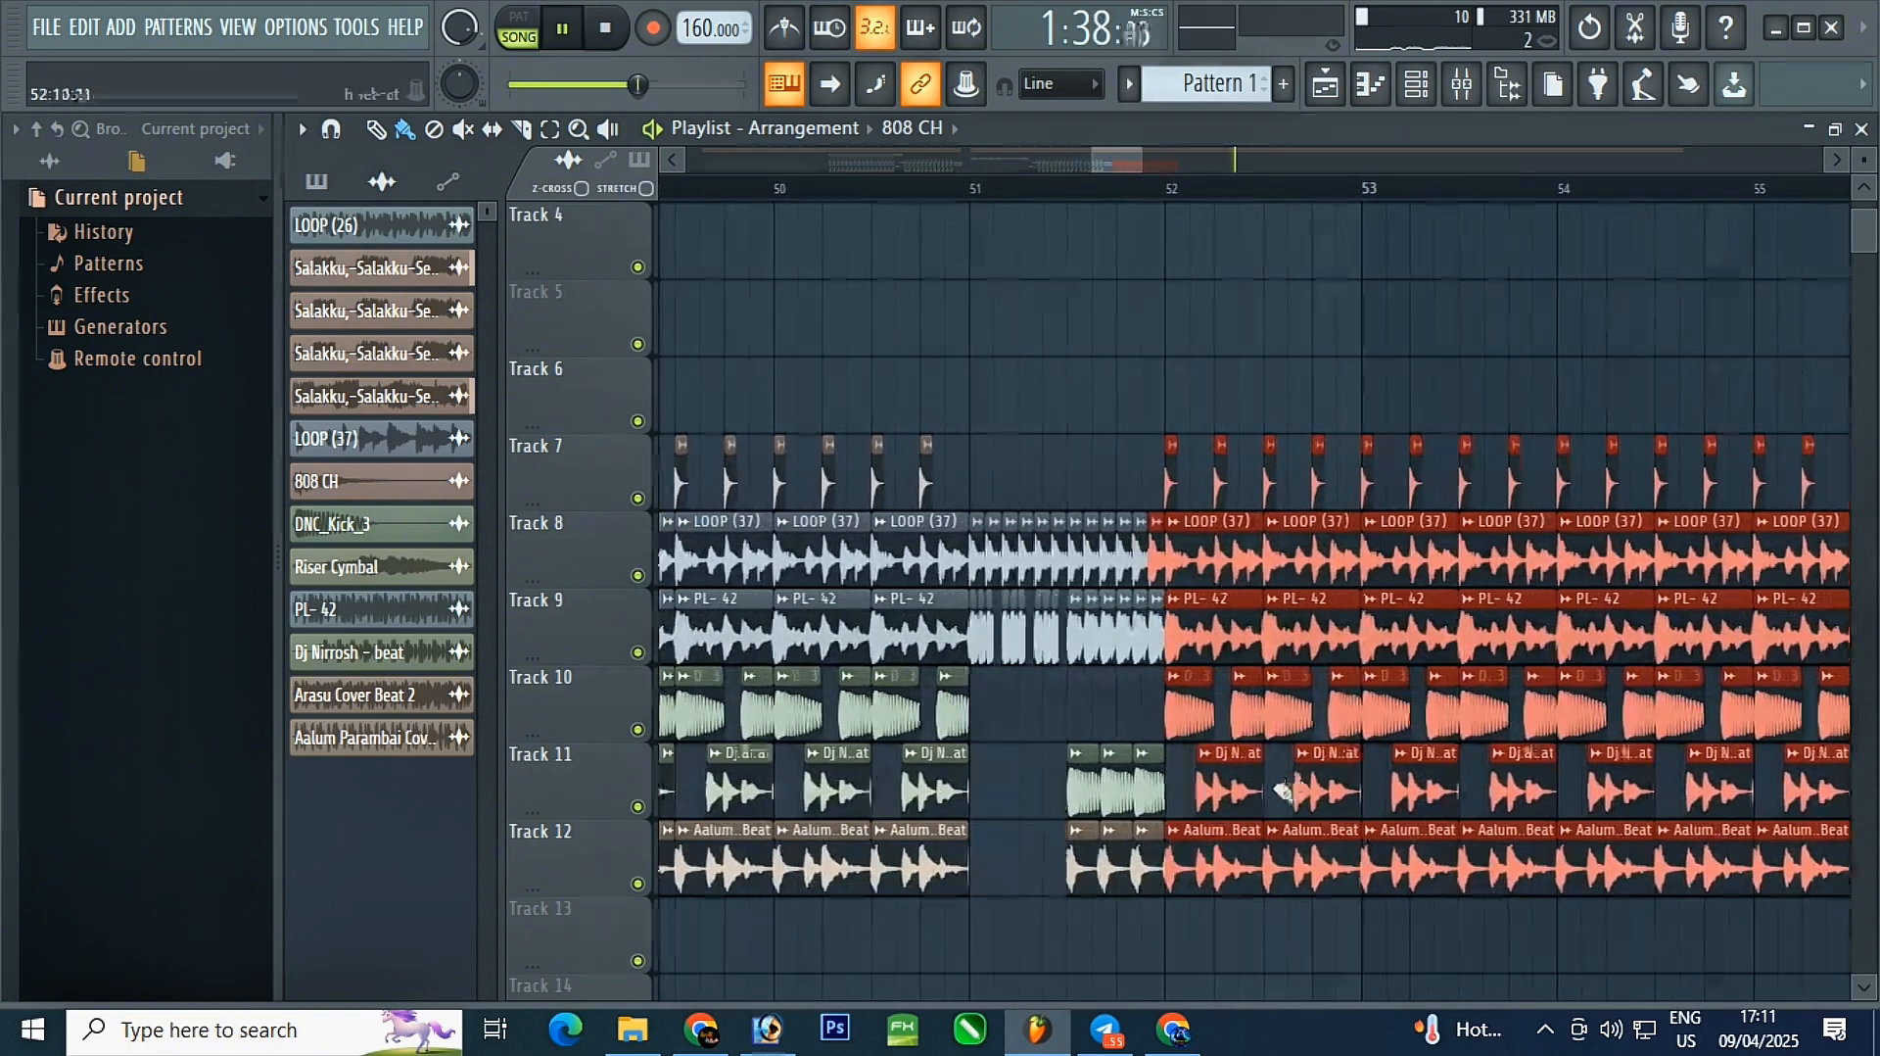
click(979, 193)
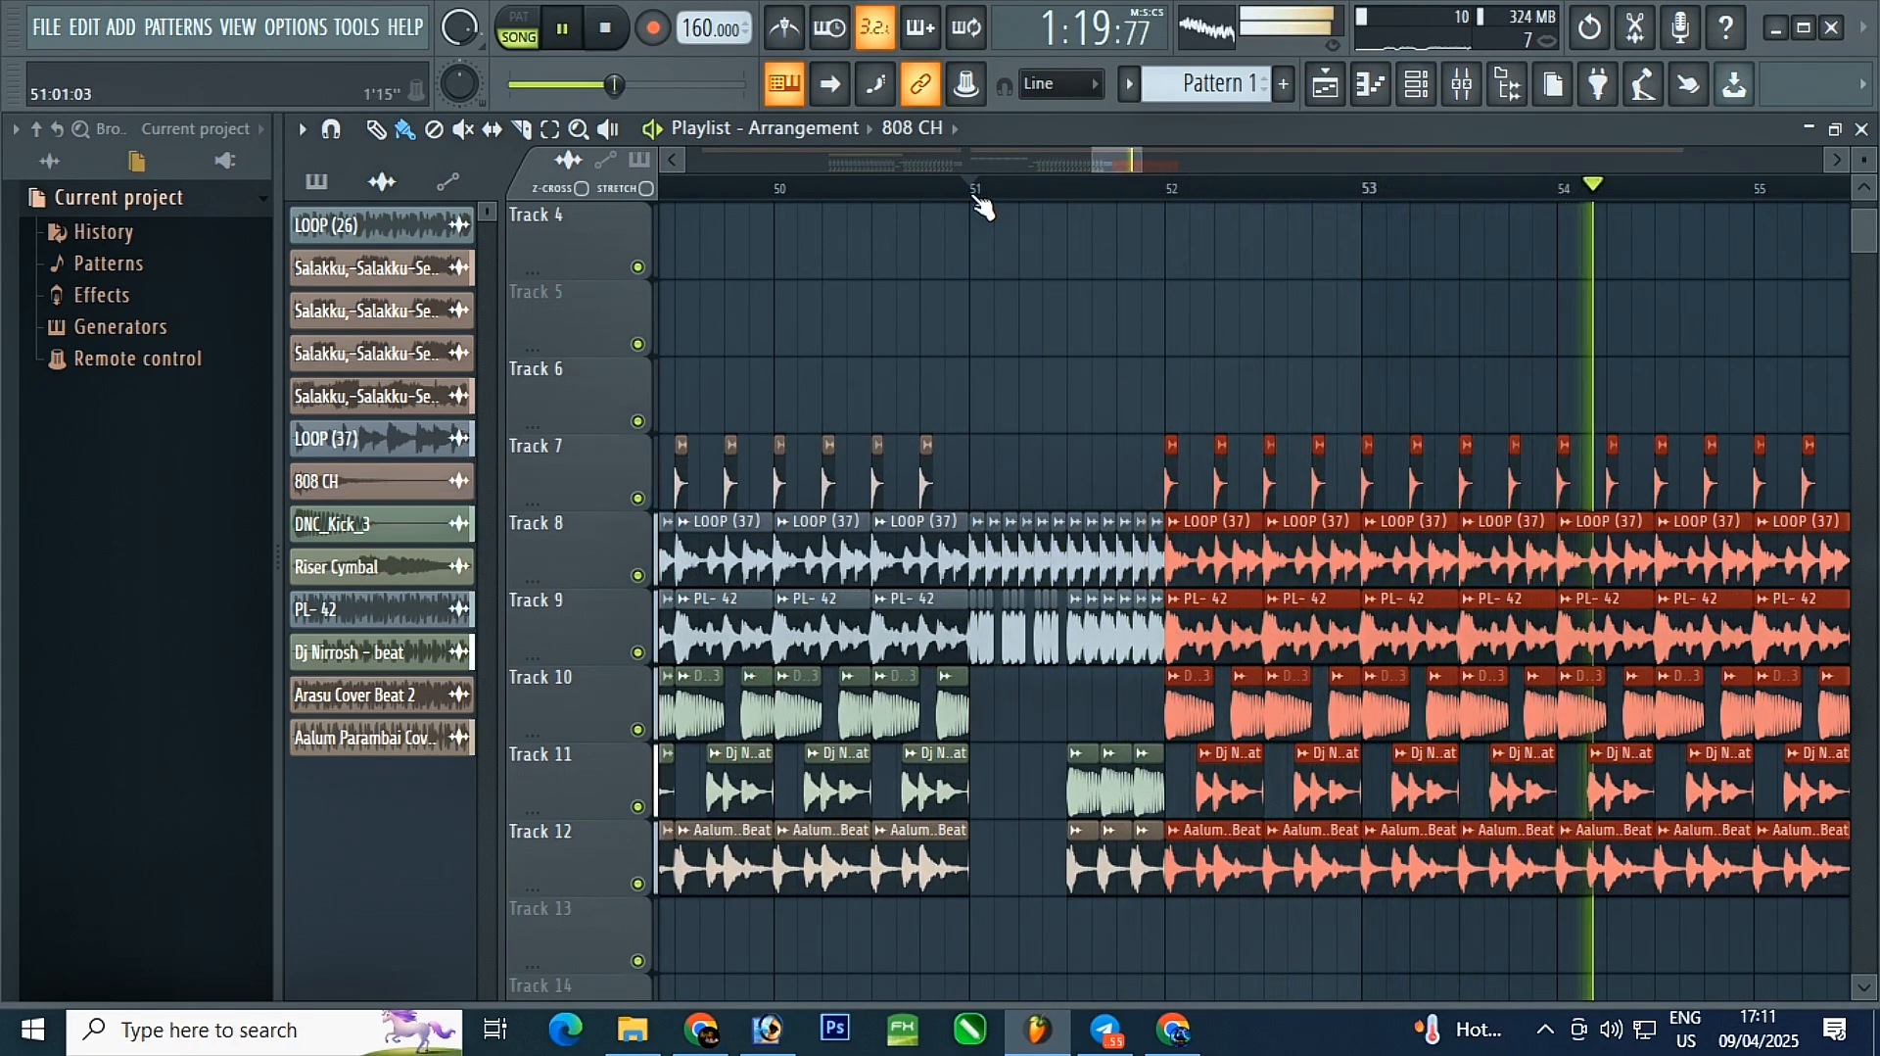
scroll(1136, 446, down, 4)
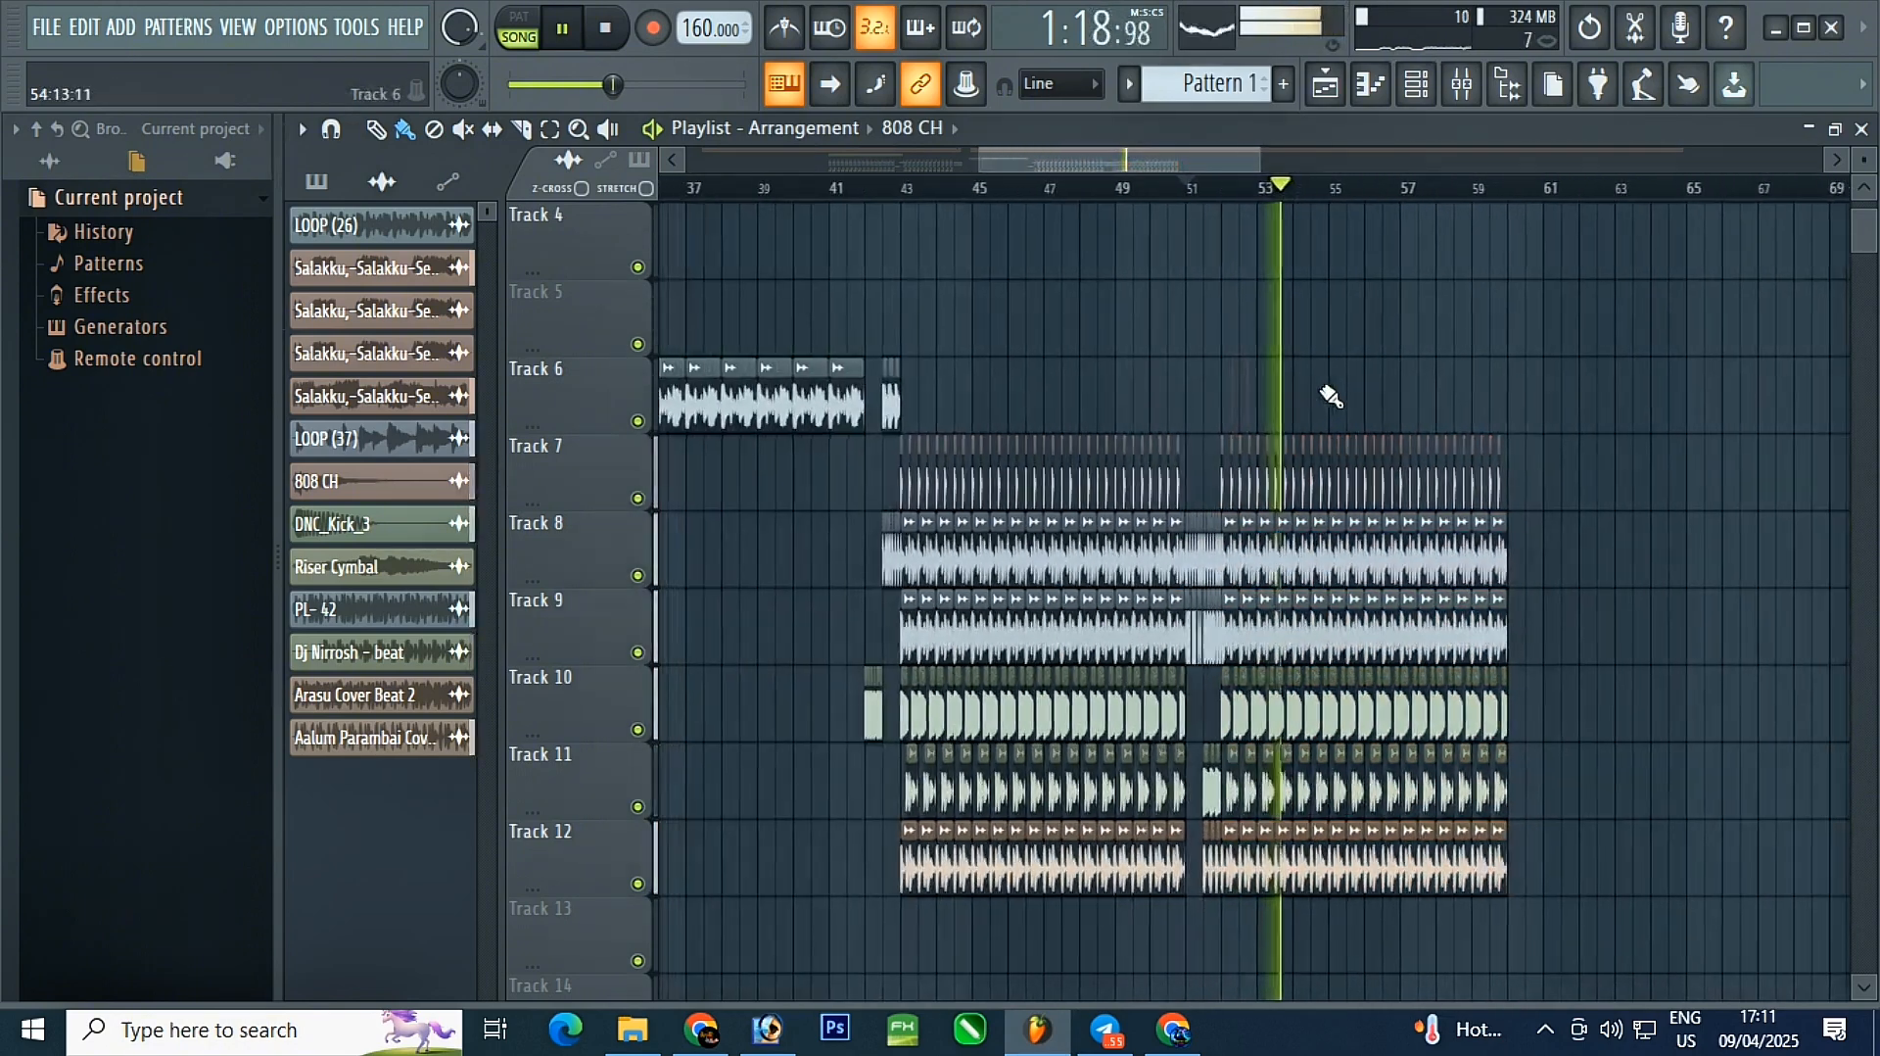
scroll(1500, 488, down, 3)
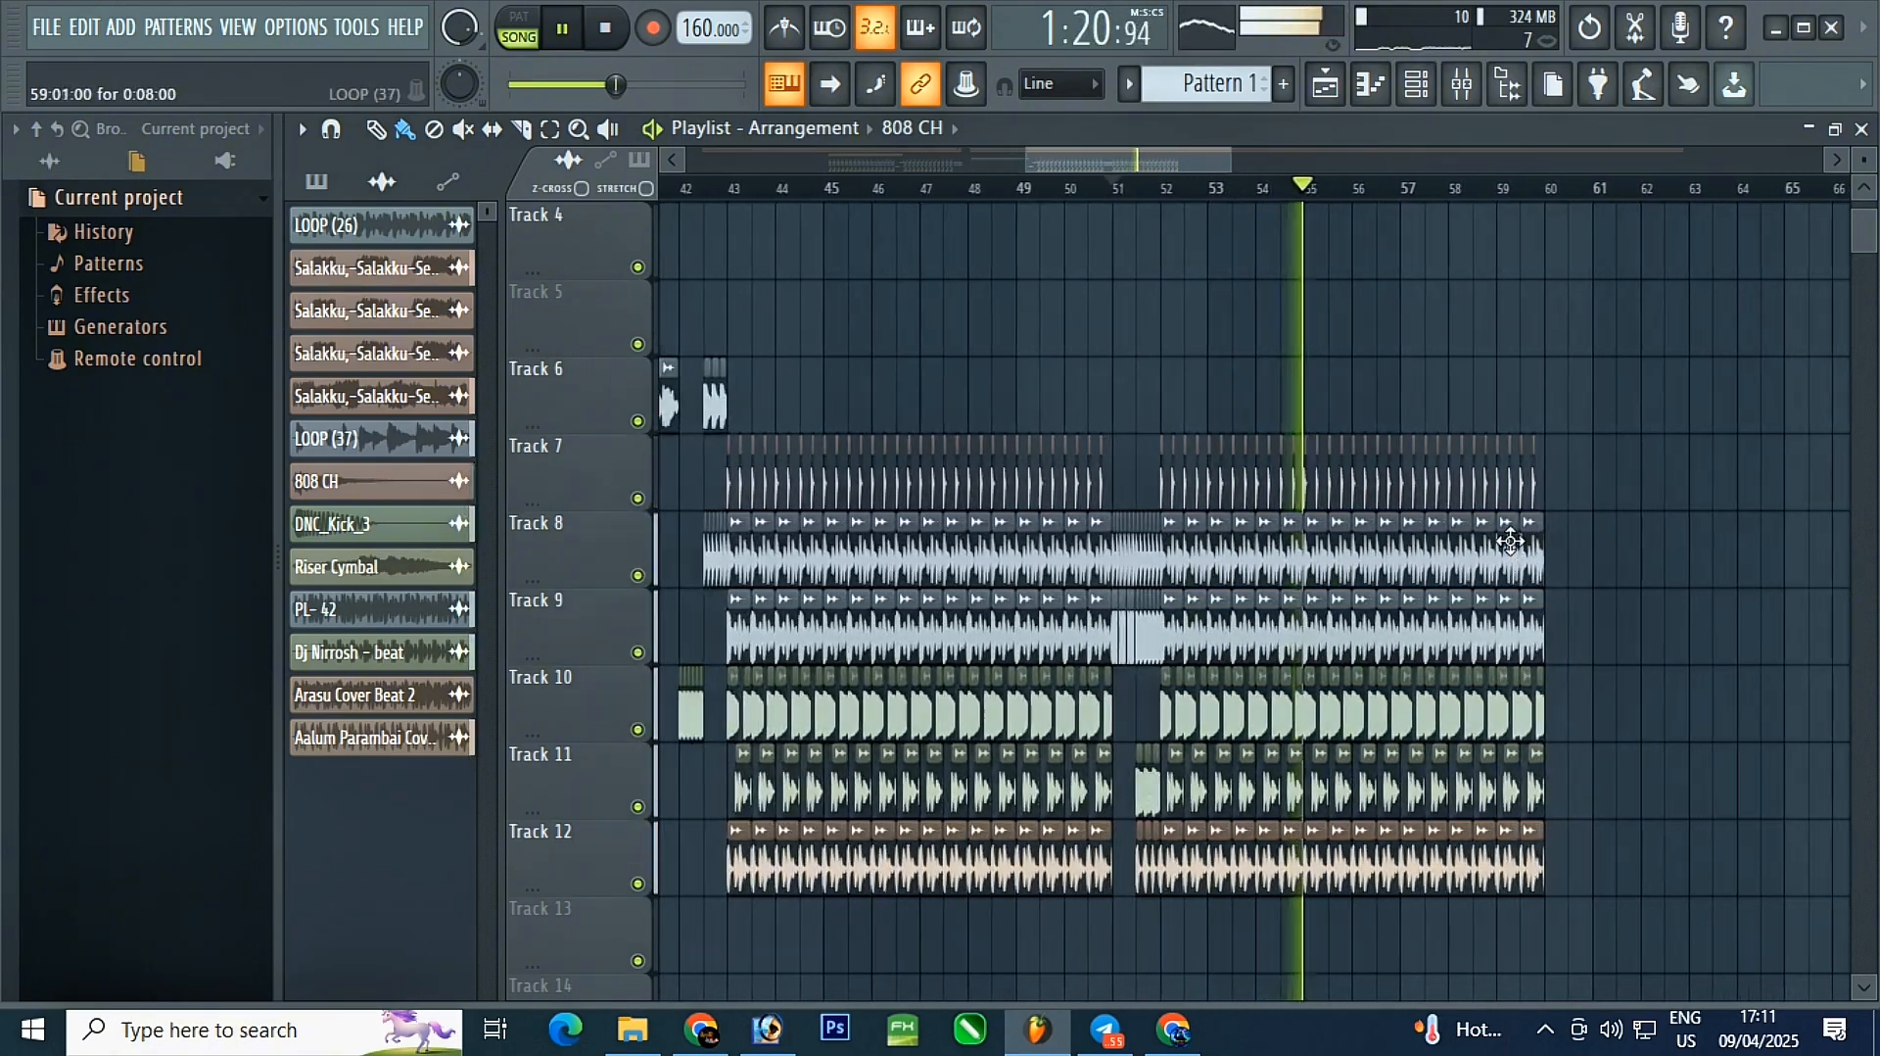
drag(1095, 165, 1201, 183)
scroll(985, 315, up, 3)
scroll(985, 314, down, 4)
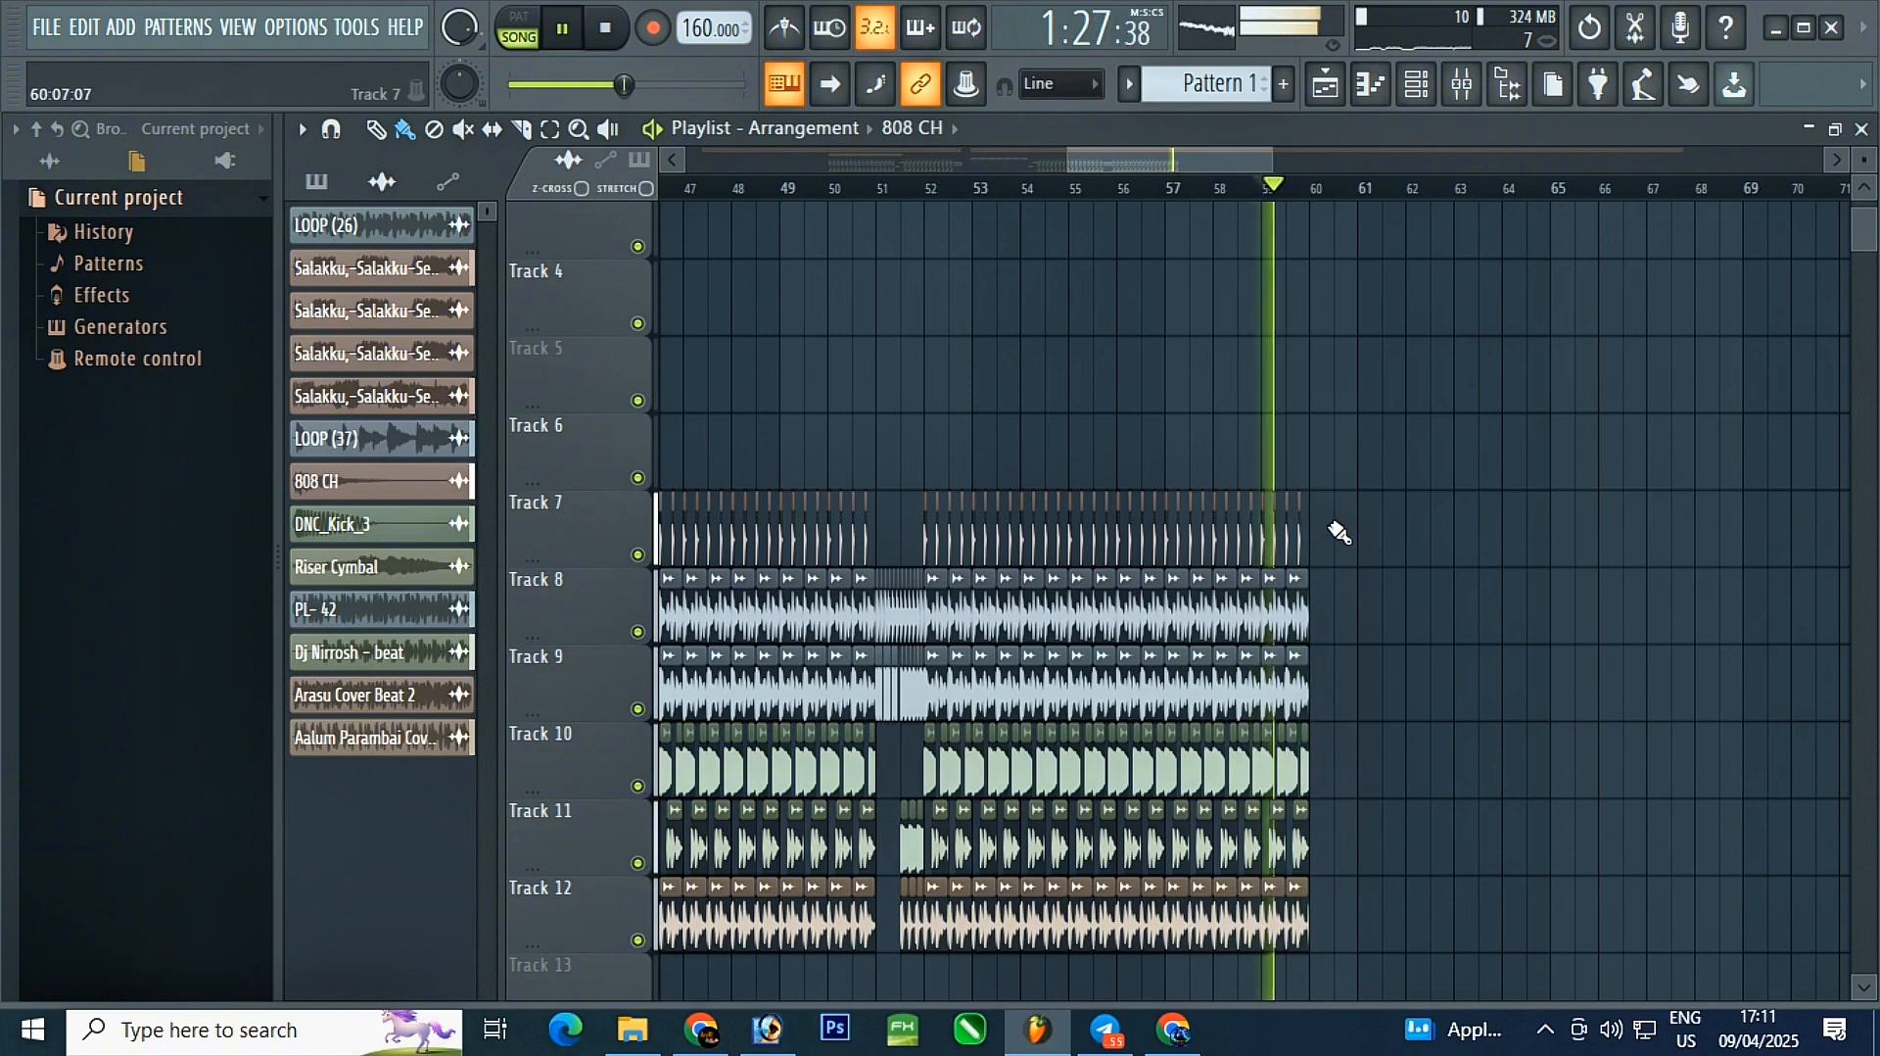
- Delete the bar 59–60 beat clips on Tracks 7–12 and play the shortened ending from bar 58
scroll(1335, 532, up, 3)
click(1144, 186)
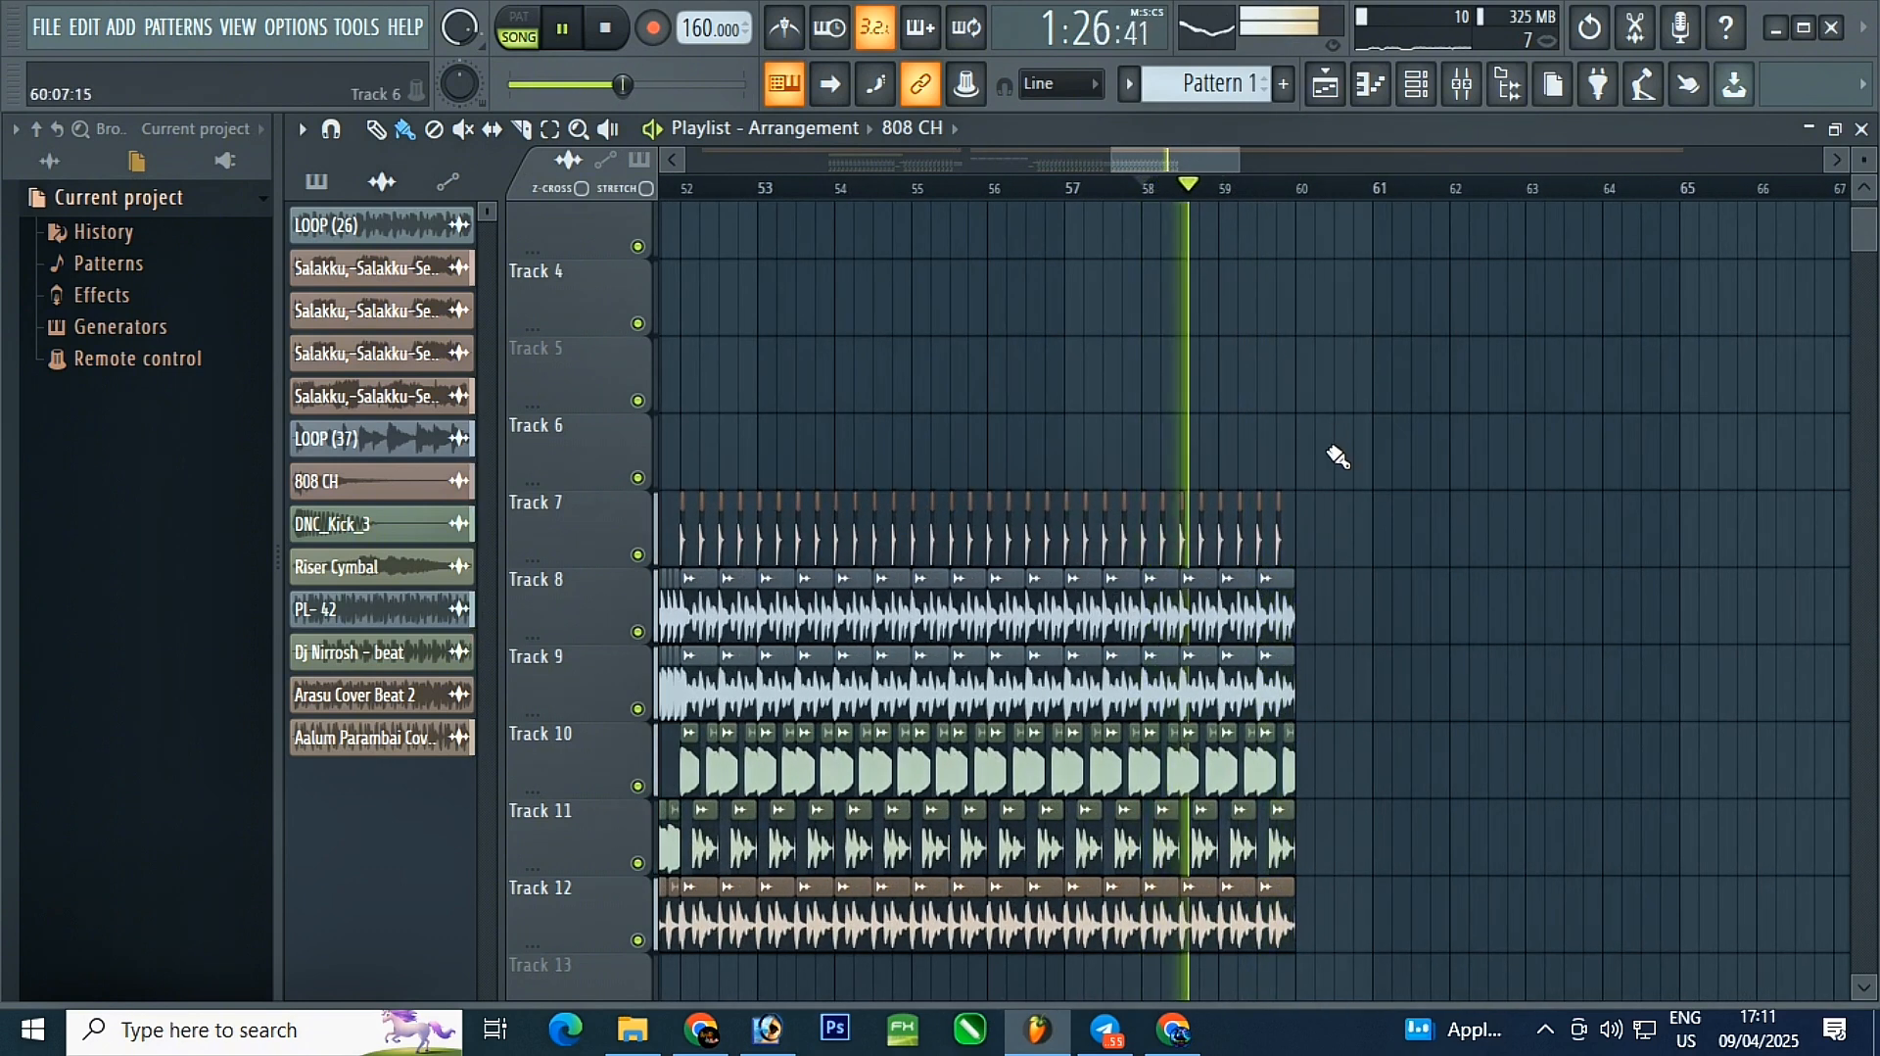
drag(1361, 498, 1224, 970)
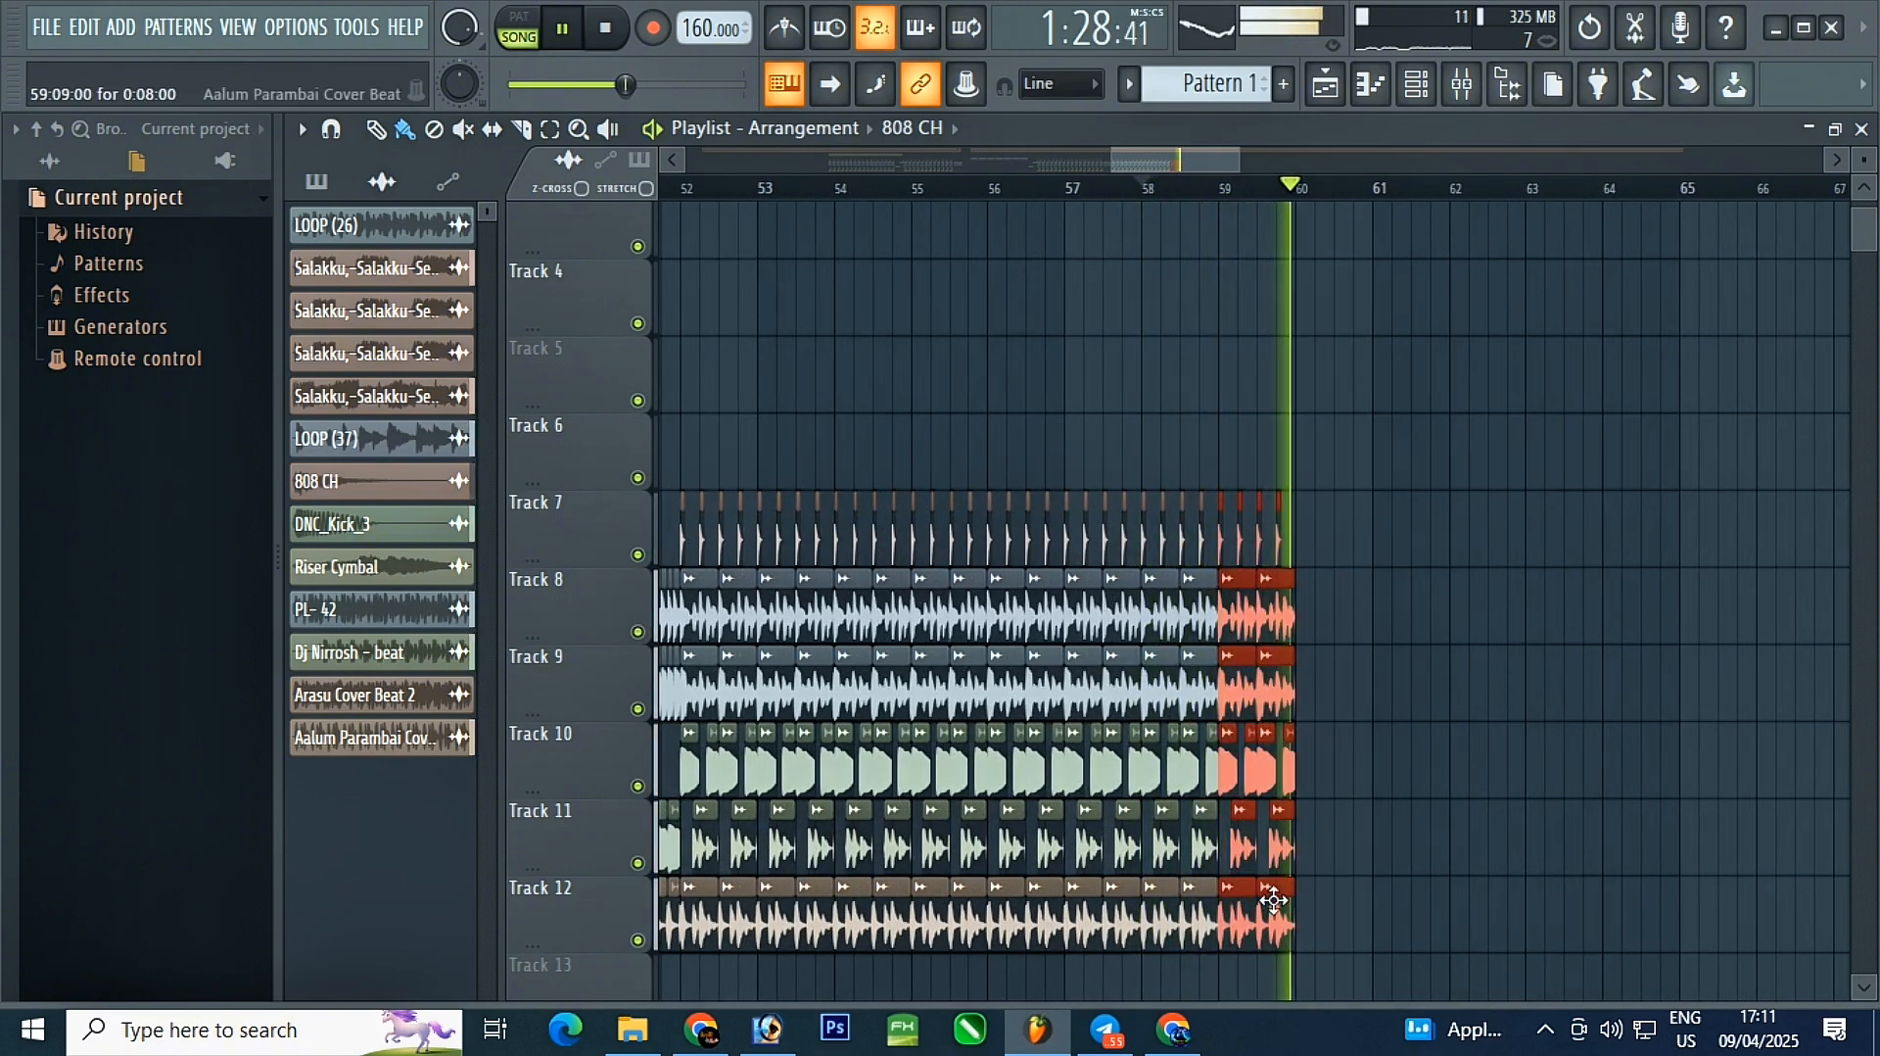
key(Delete)
click(1225, 186)
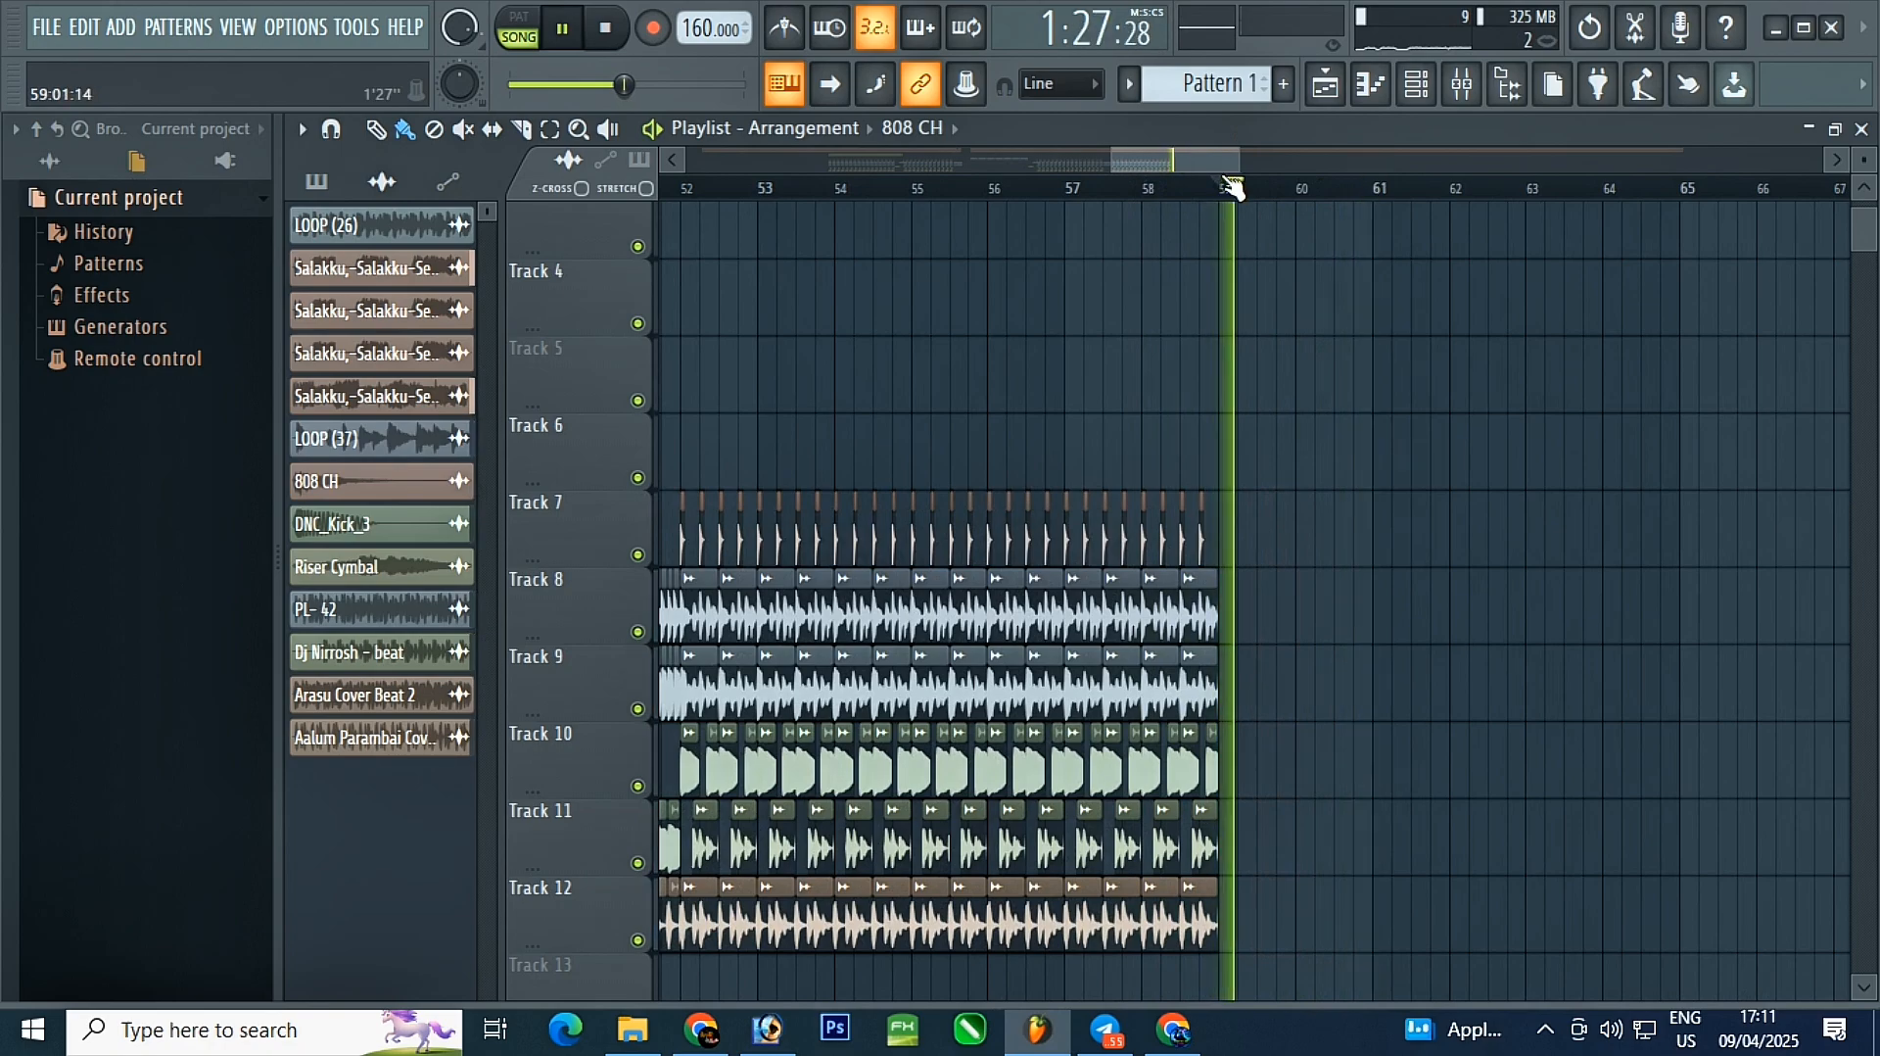
click(1141, 186)
- Return playback to bar 35, stop it, and place a one-bar PL- 42 clip on Track 9 at bar 35
scroll(1508, 509, down, 4)
scroll(1621, 543, down, 4)
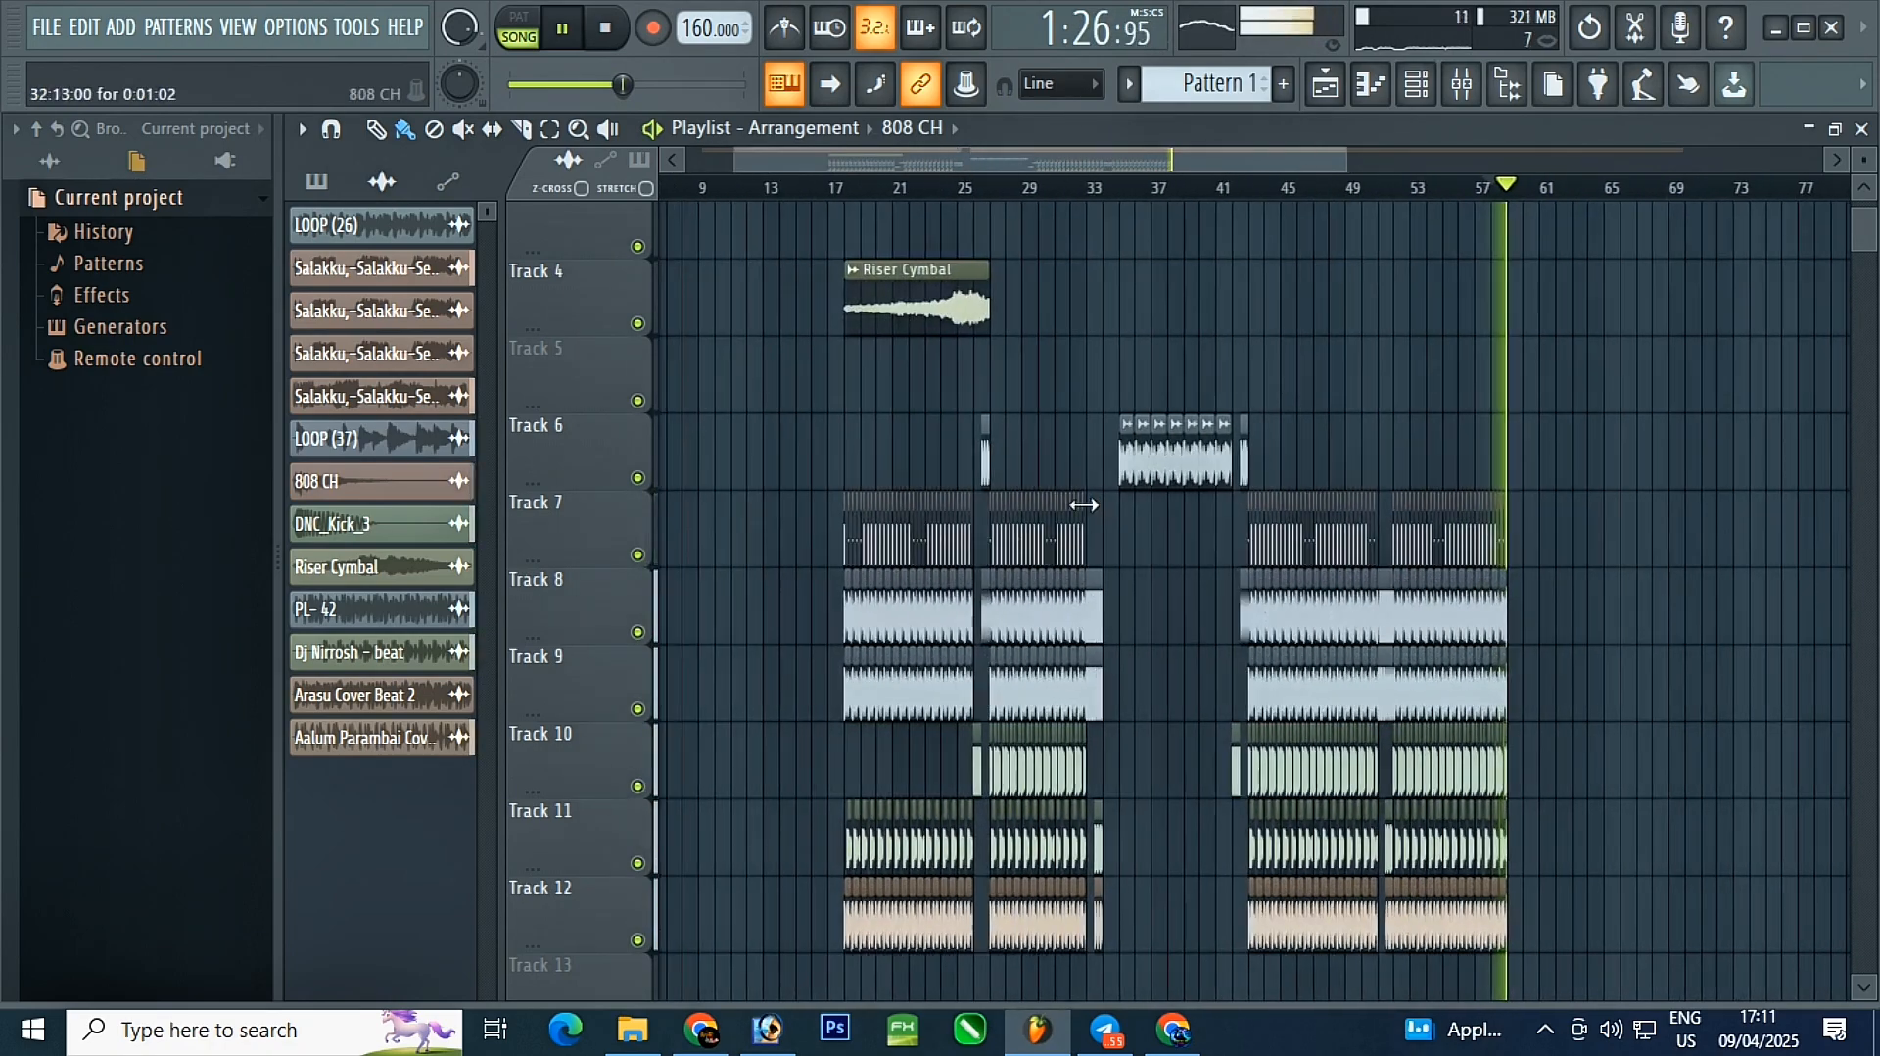
scroll(1215, 470, up, 6)
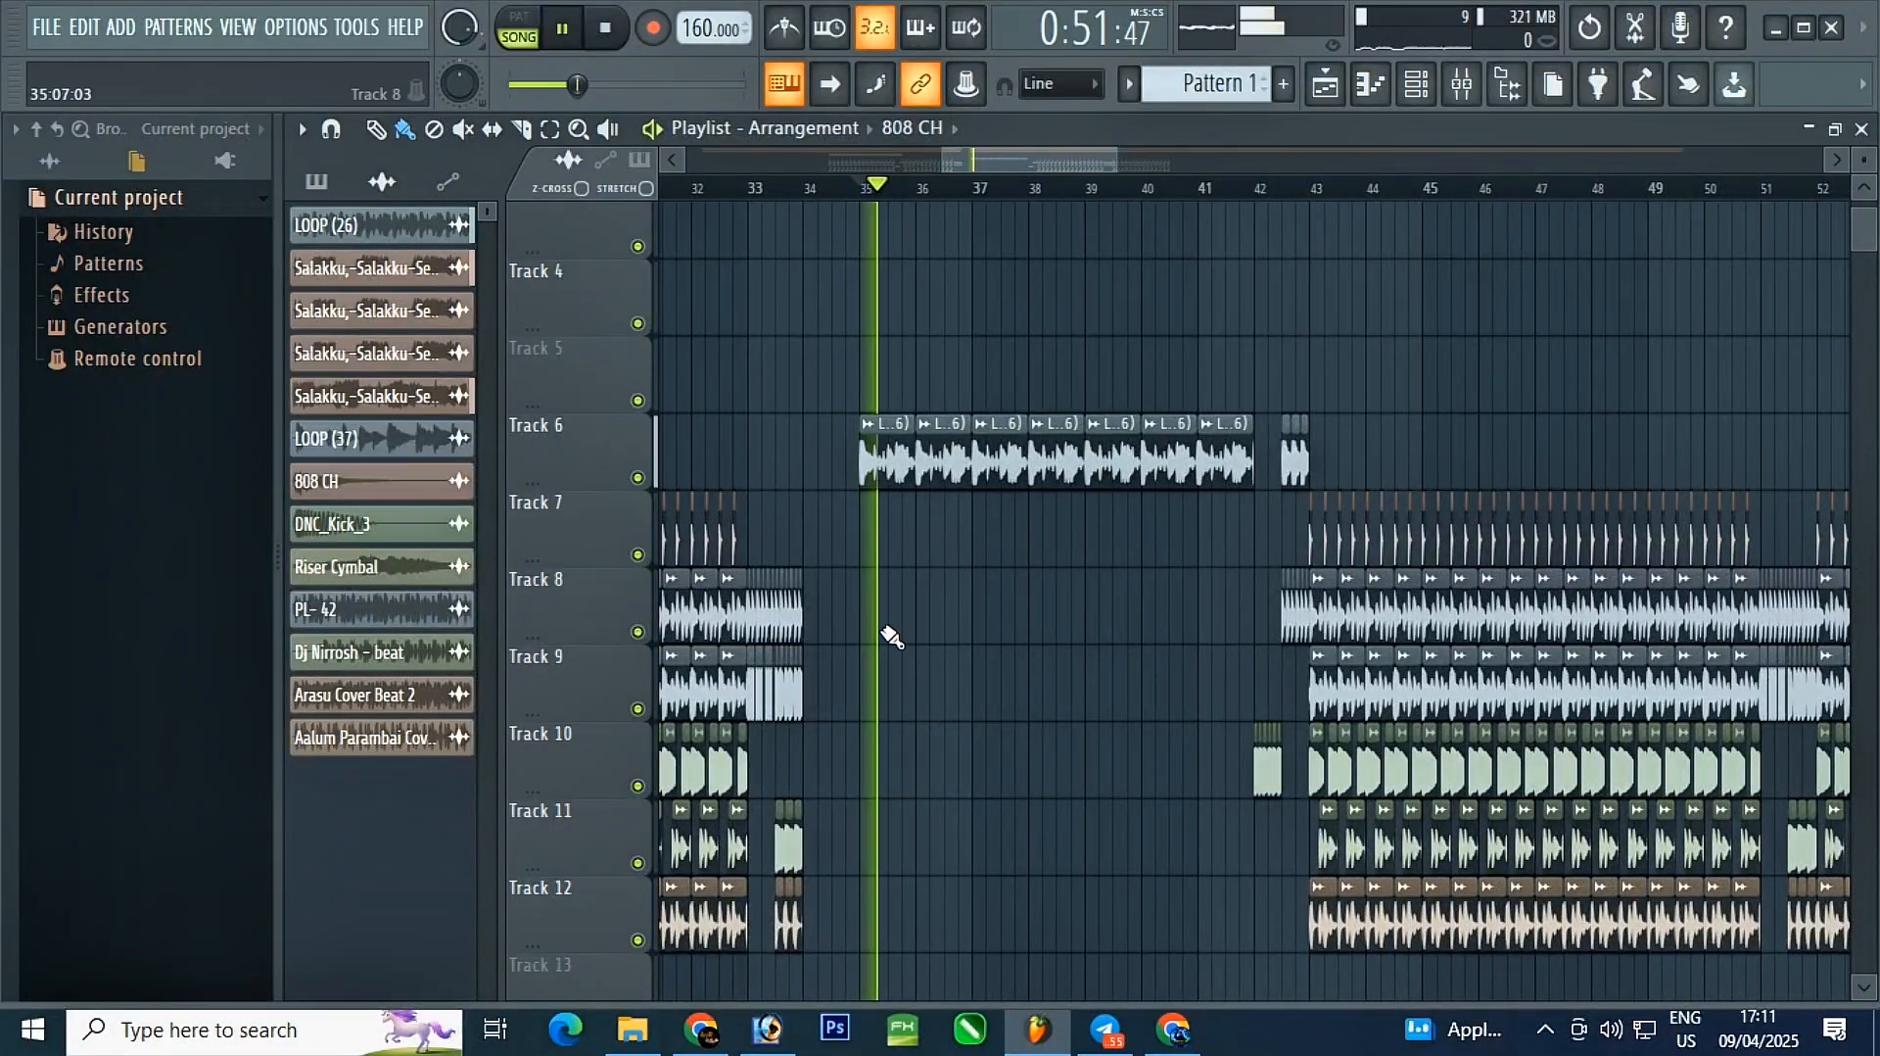
scroll(889, 638, up, 2)
key(space)
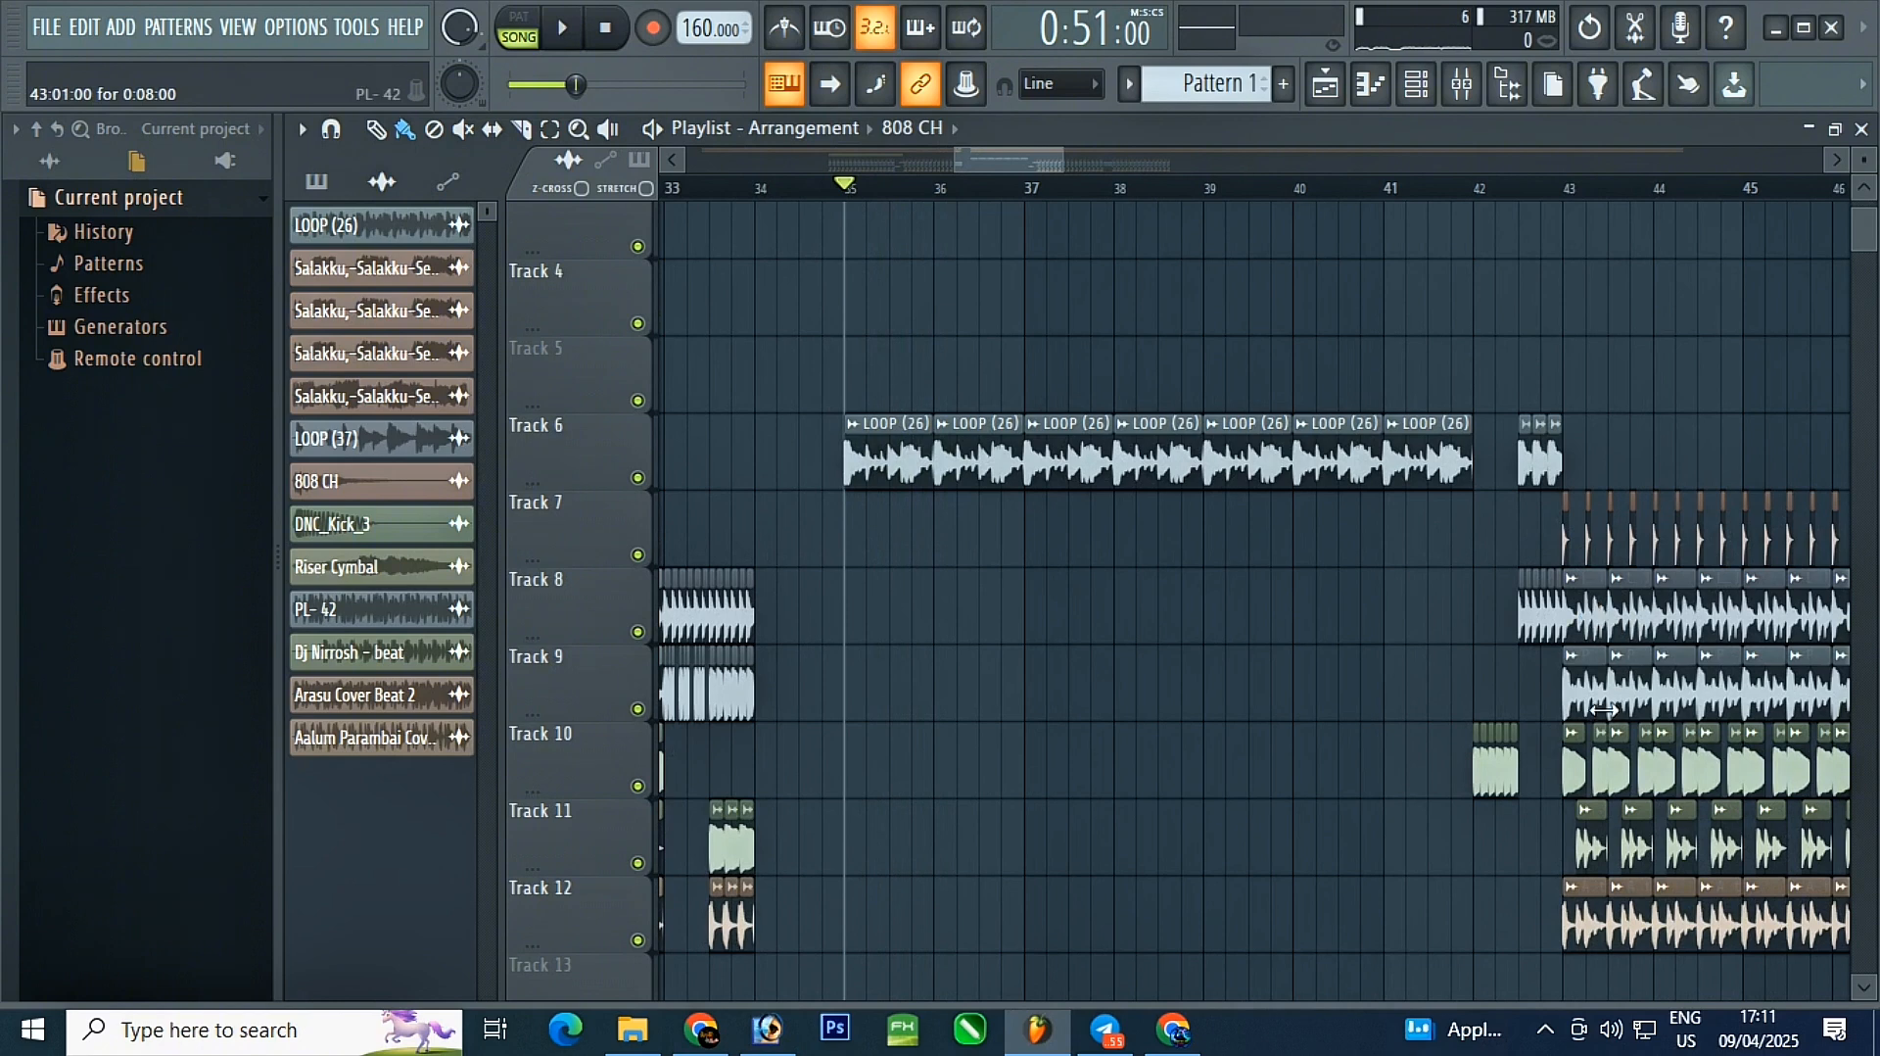
scroll(874, 686, up, 2)
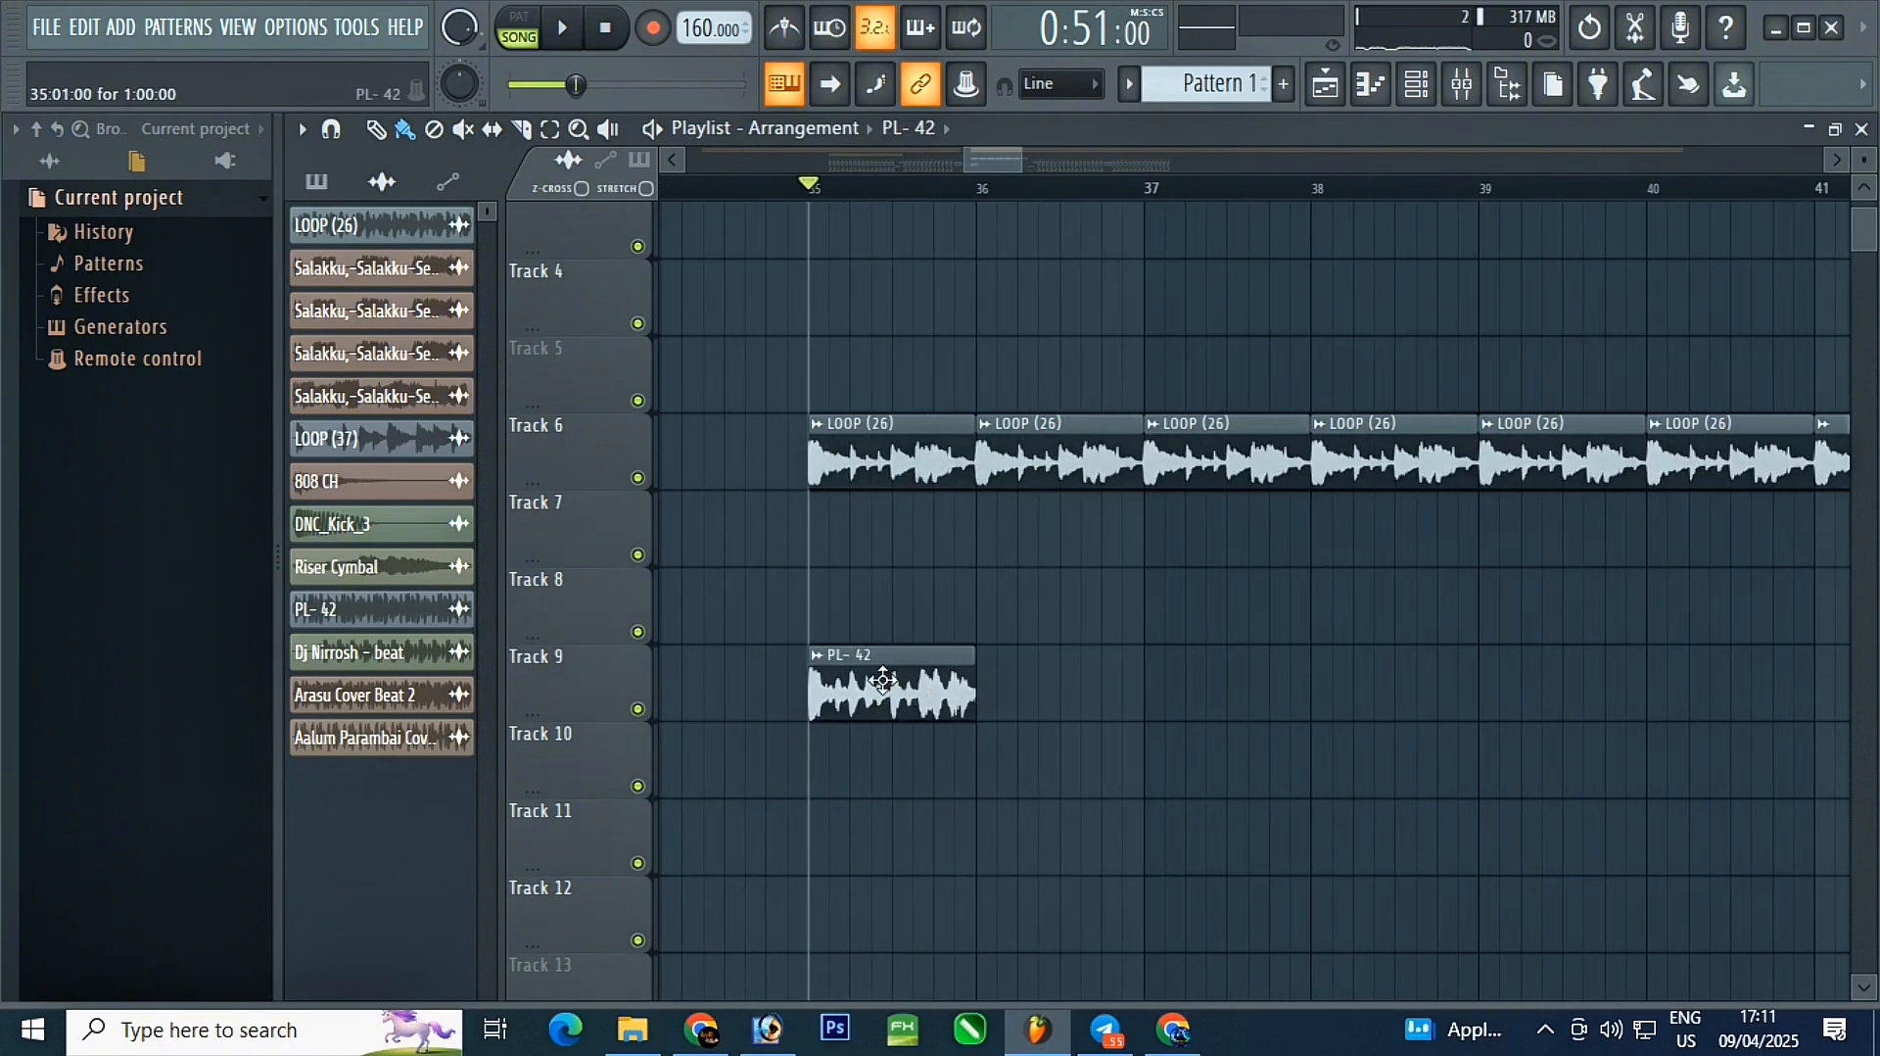
- Repeat the one-bar PL- 42 clip on Track 9 so the run fills bars 35 to 42
scroll(879, 680, down, 2)
drag(872, 690, 991, 692)
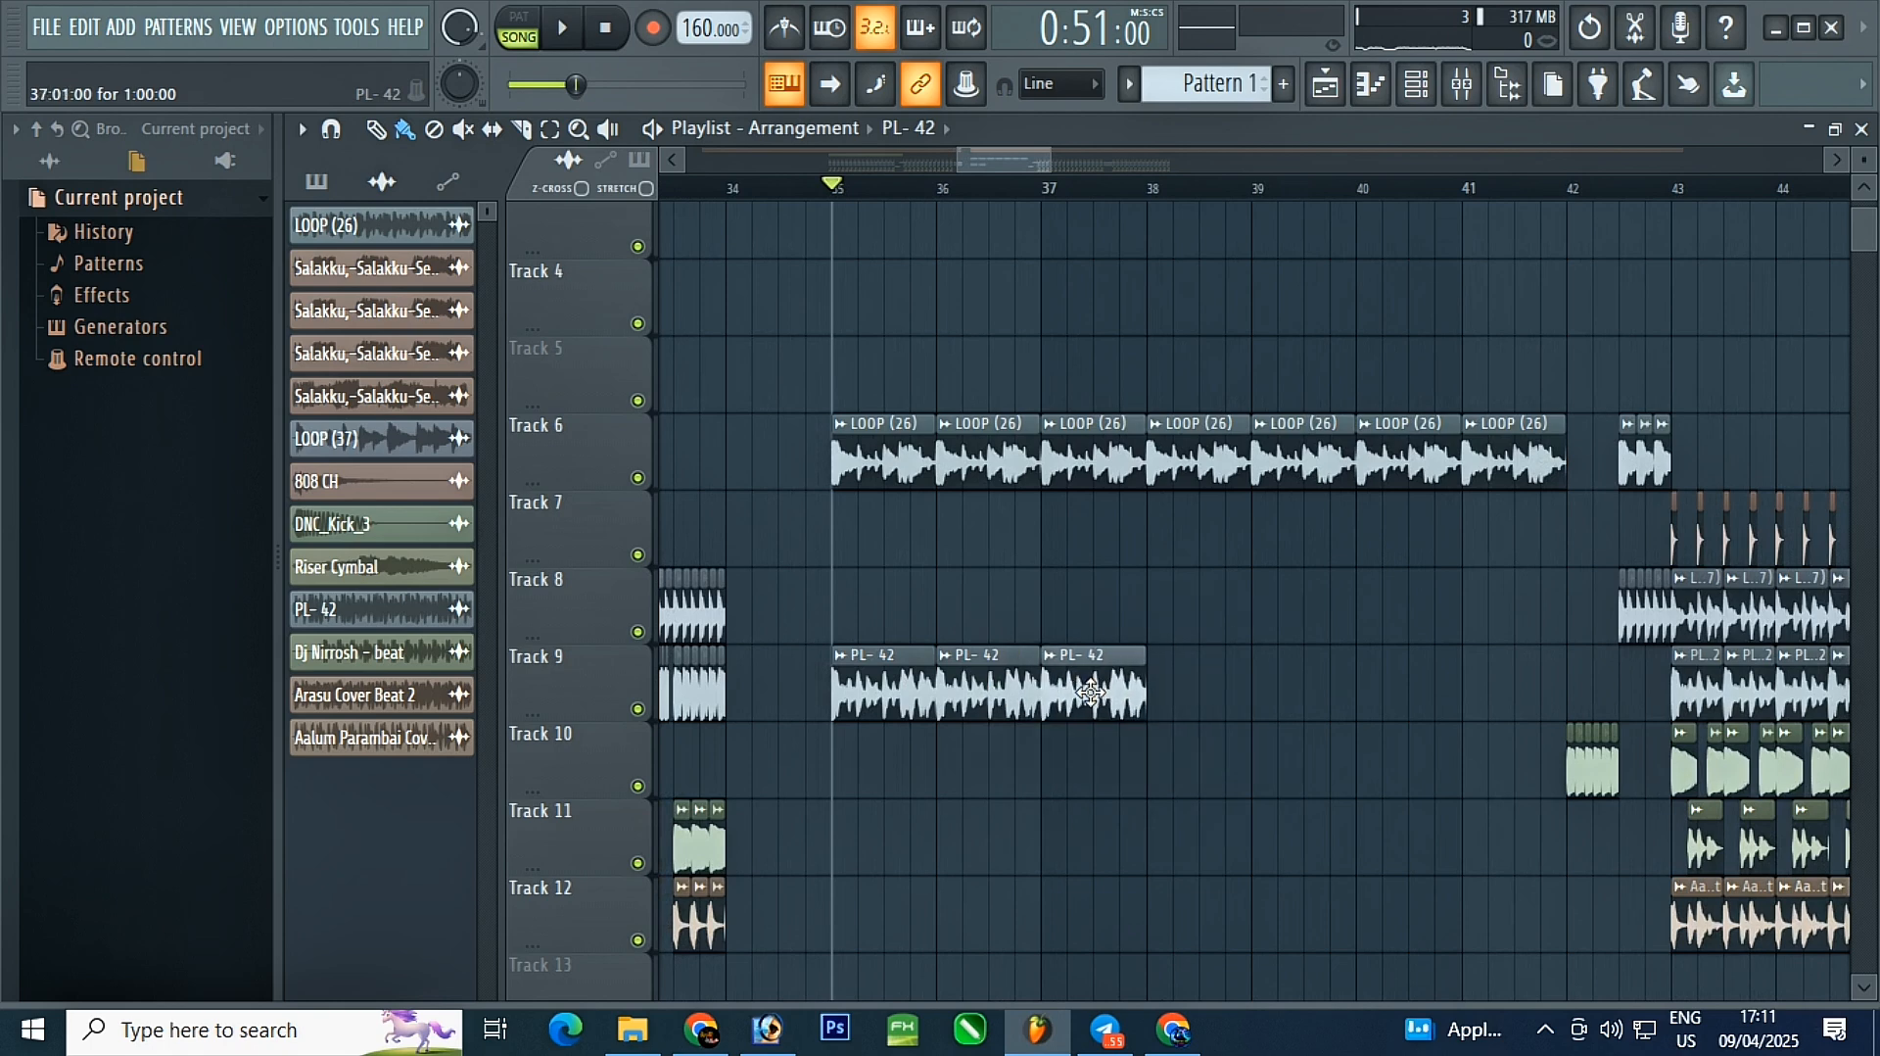
mouse_move(1207, 701)
mouse_down()
mouse_move(875, 732)
mouse_move(1215, 705)
mouse_up()
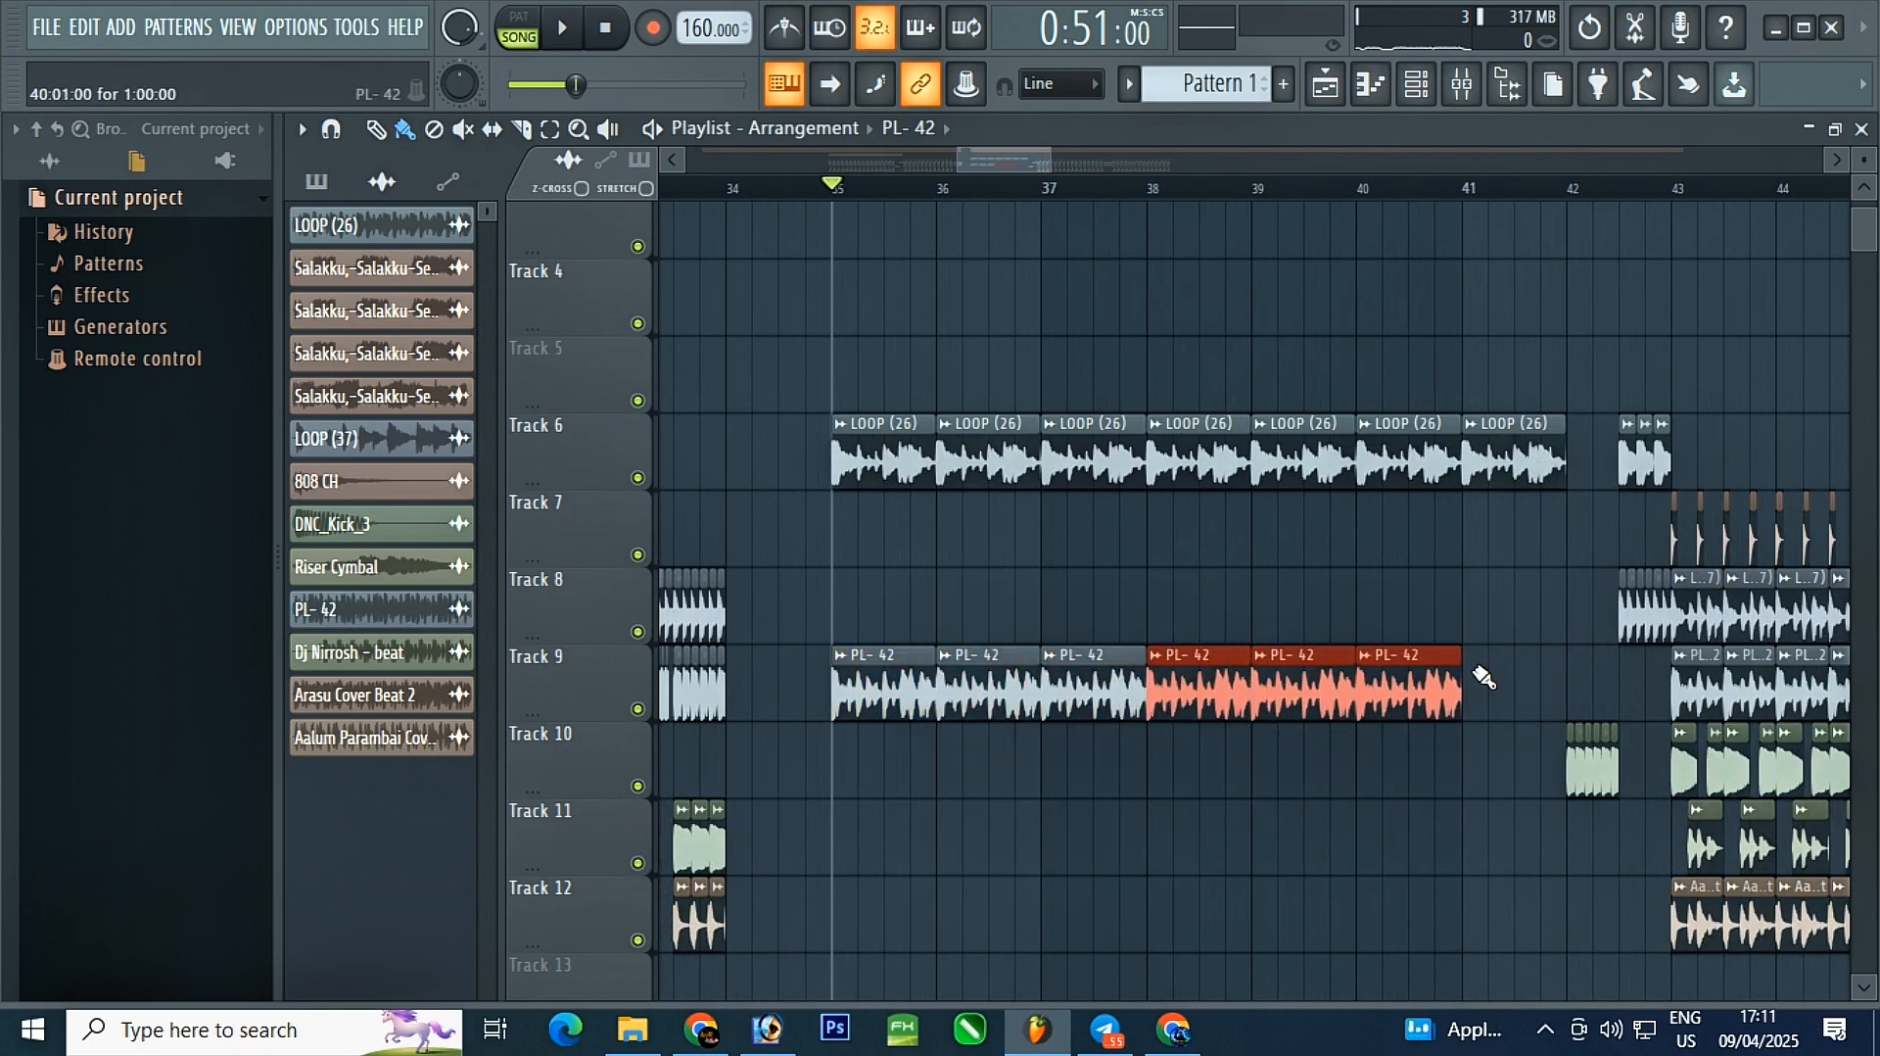
drag(1481, 676, 1451, 683)
- Place a DNC_Kick_3 clip on Track 11 at the start of bar 35 and lengthen it using 1/3 step snap
scroll(1528, 676, down, 2)
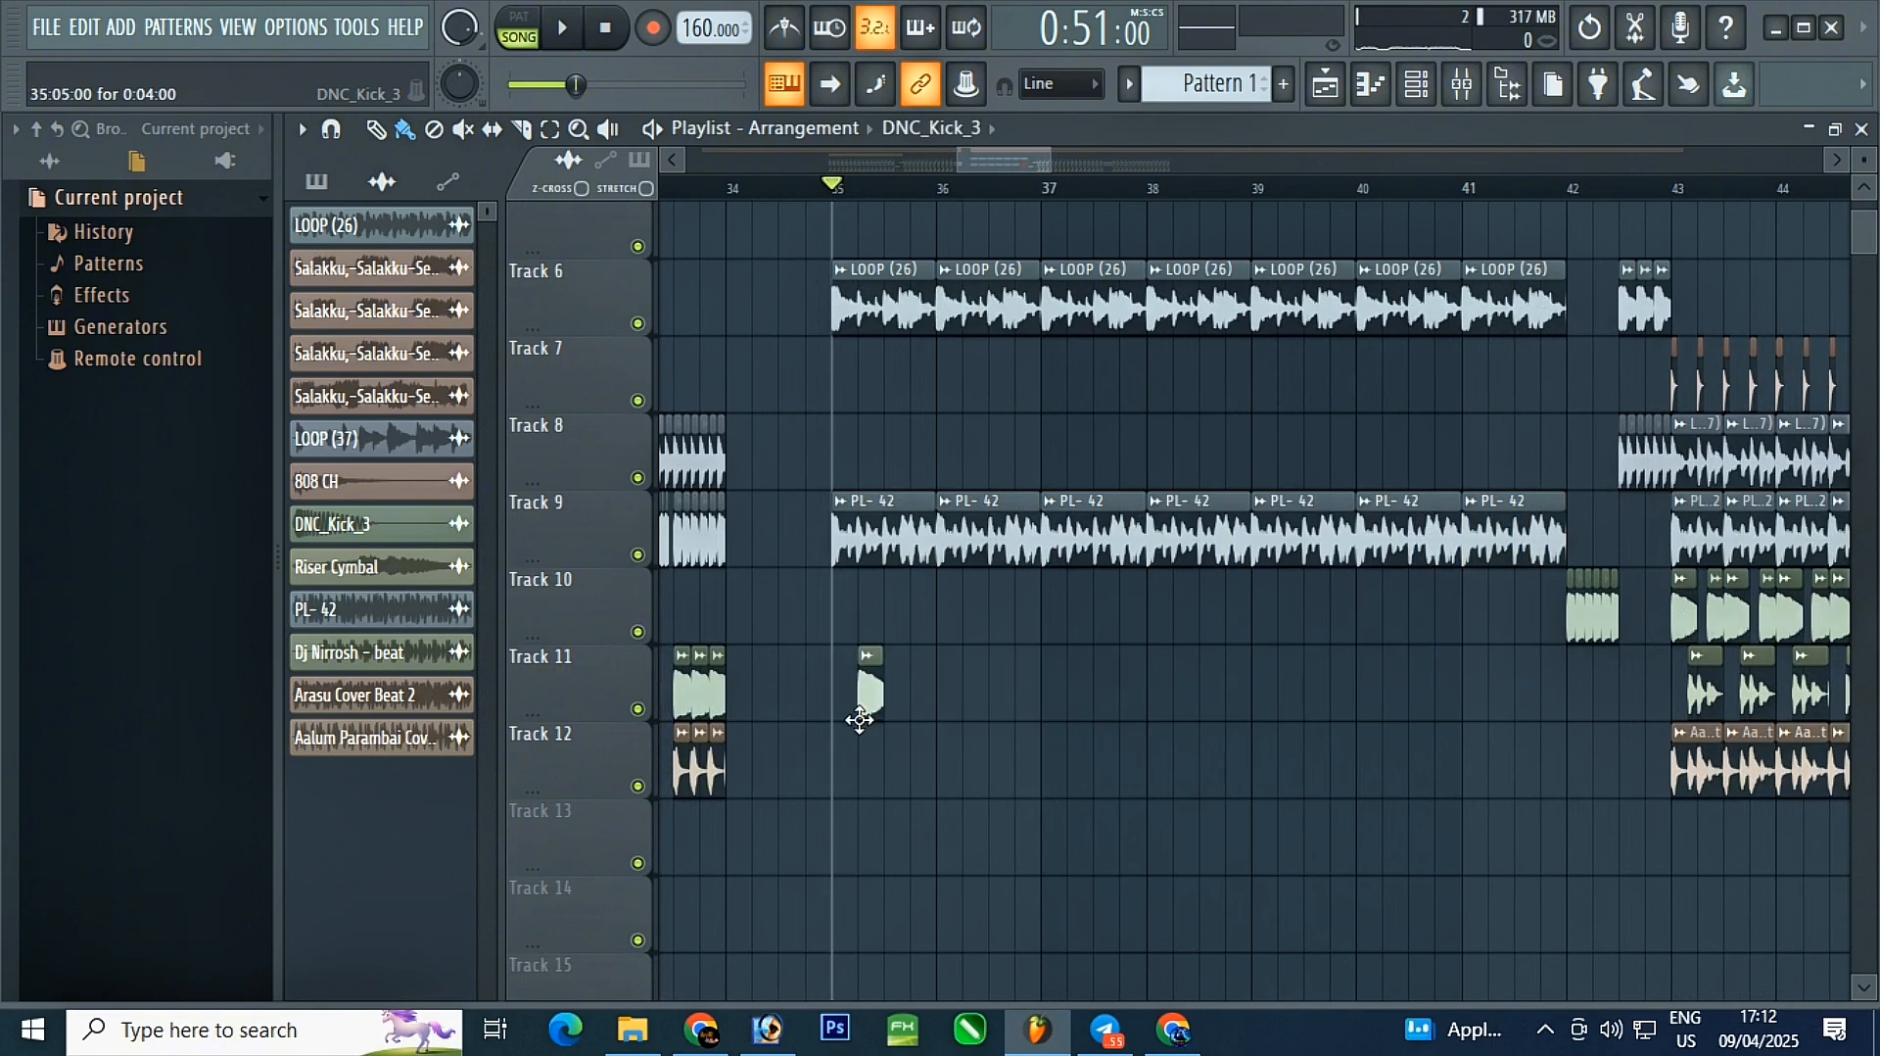
scroll(848, 716, up, 5)
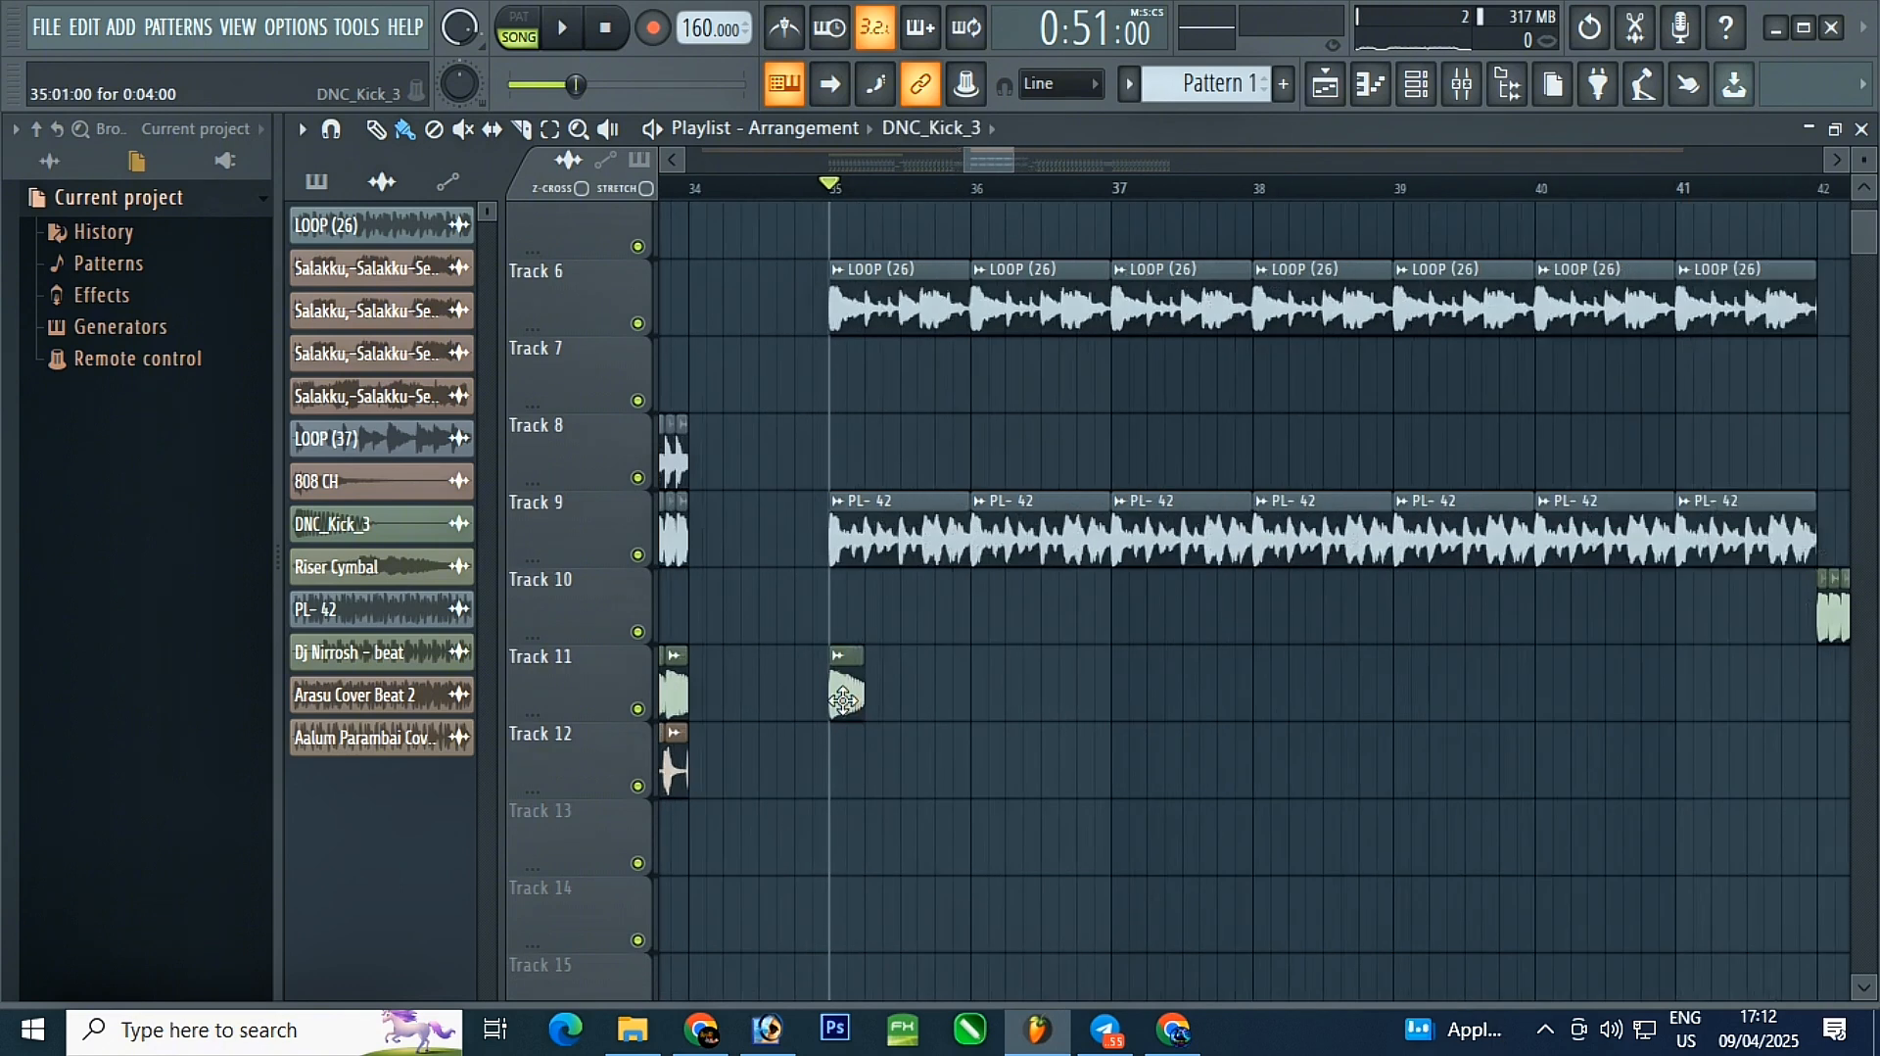
click(1087, 83)
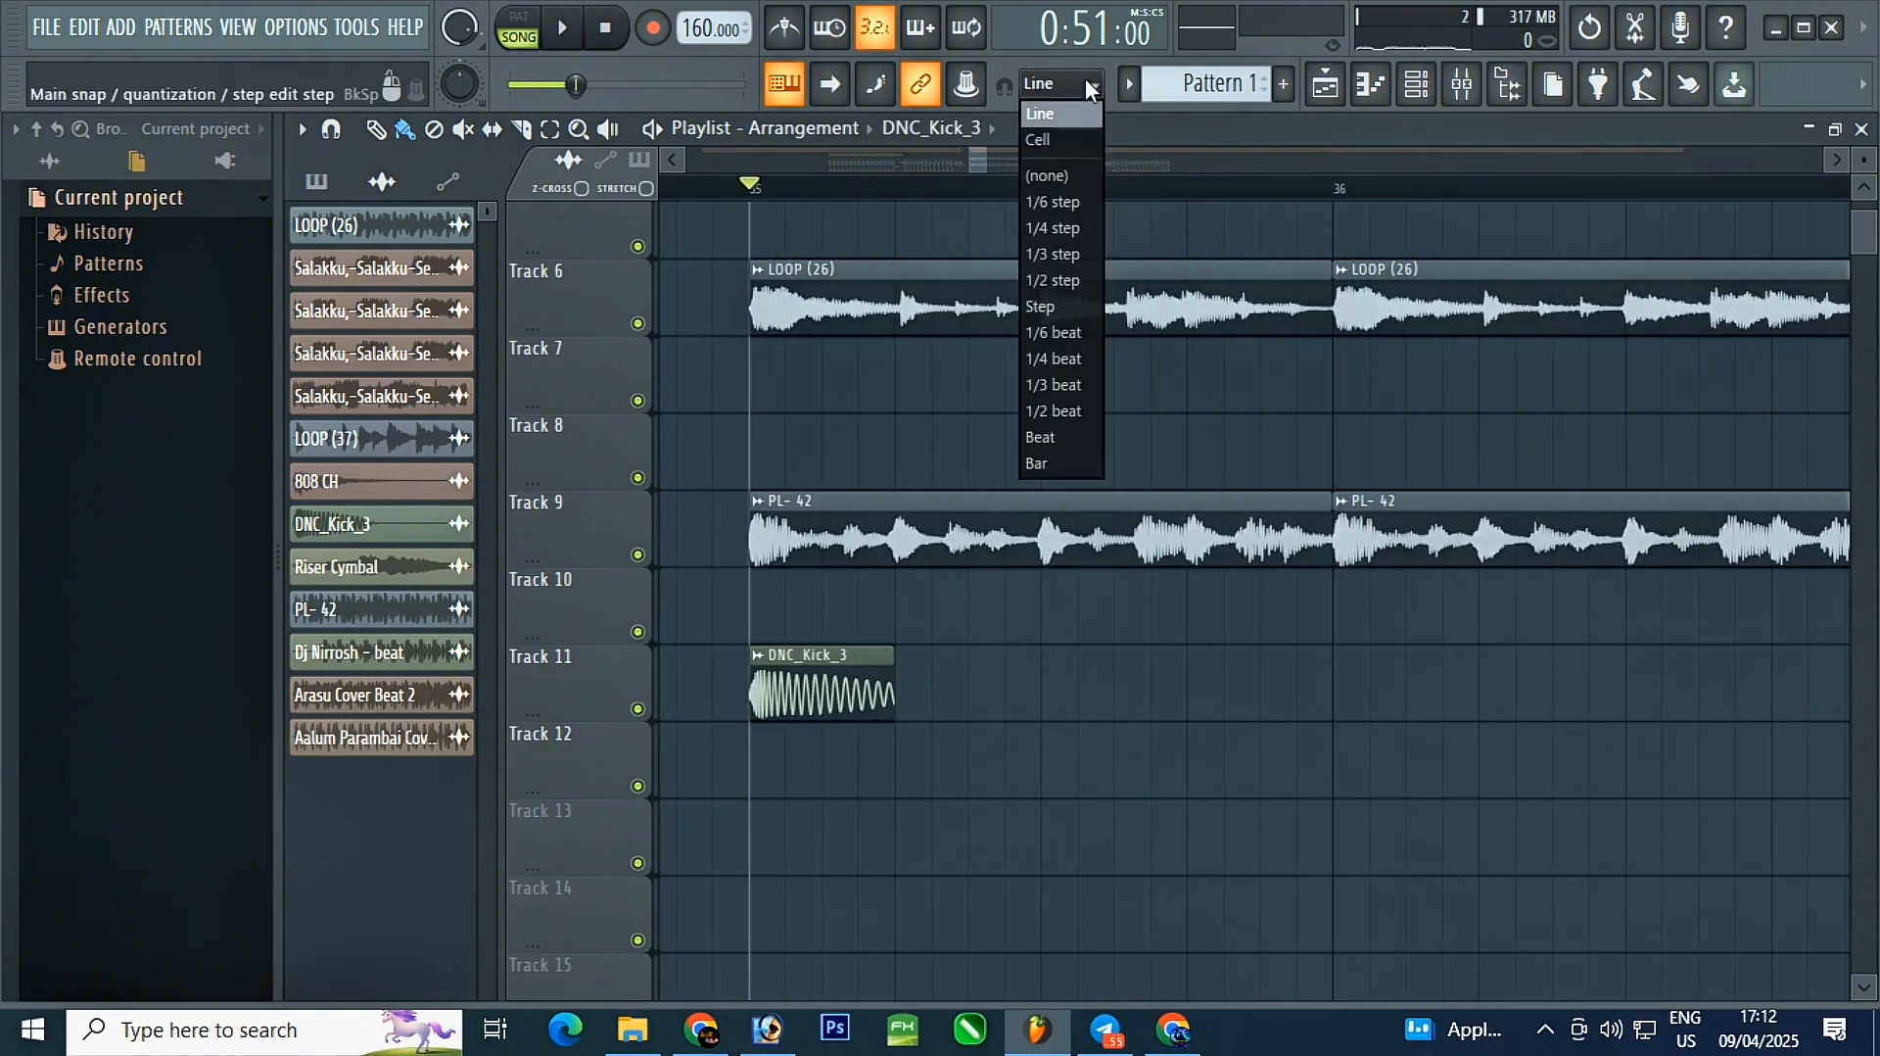
click(1069, 257)
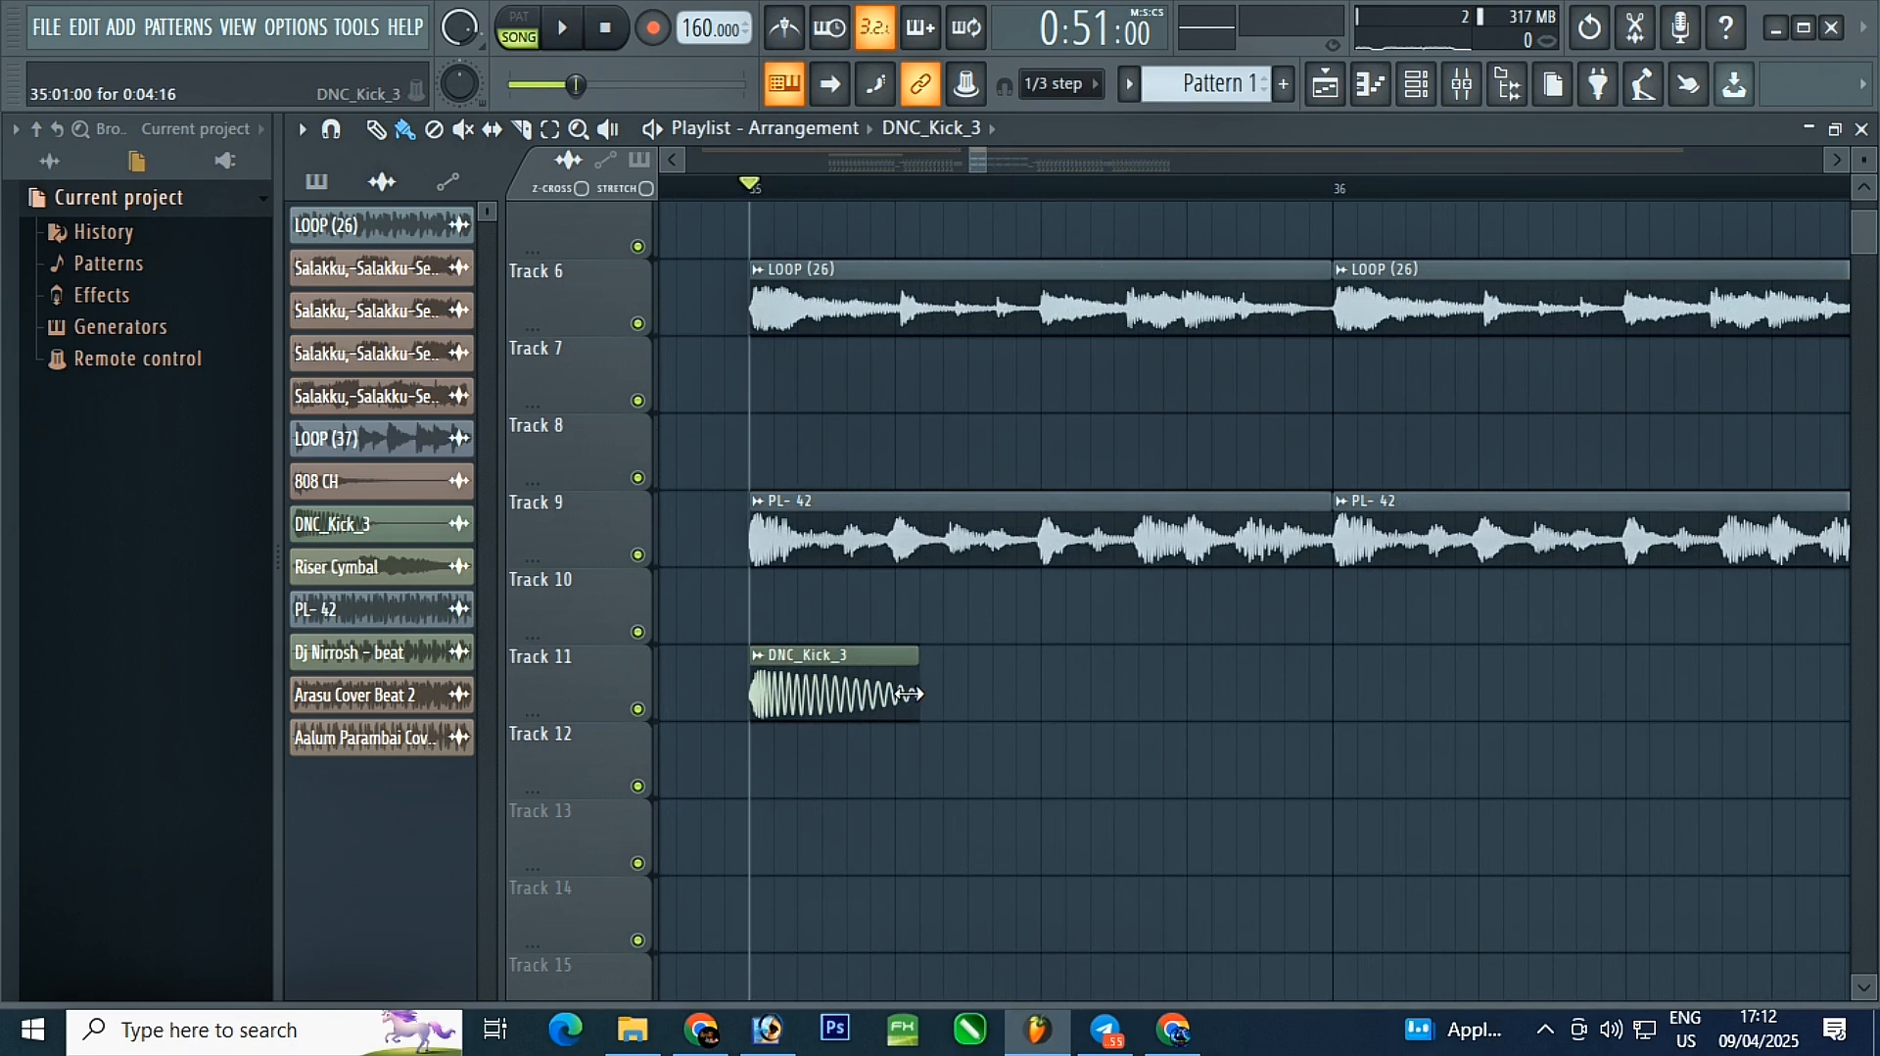
- Copy DNC_Kick_3 to the middle of bar 35 on Track 11 and turn the copy into three back-to-back shortened kicks
drag(871, 696, 1185, 706)
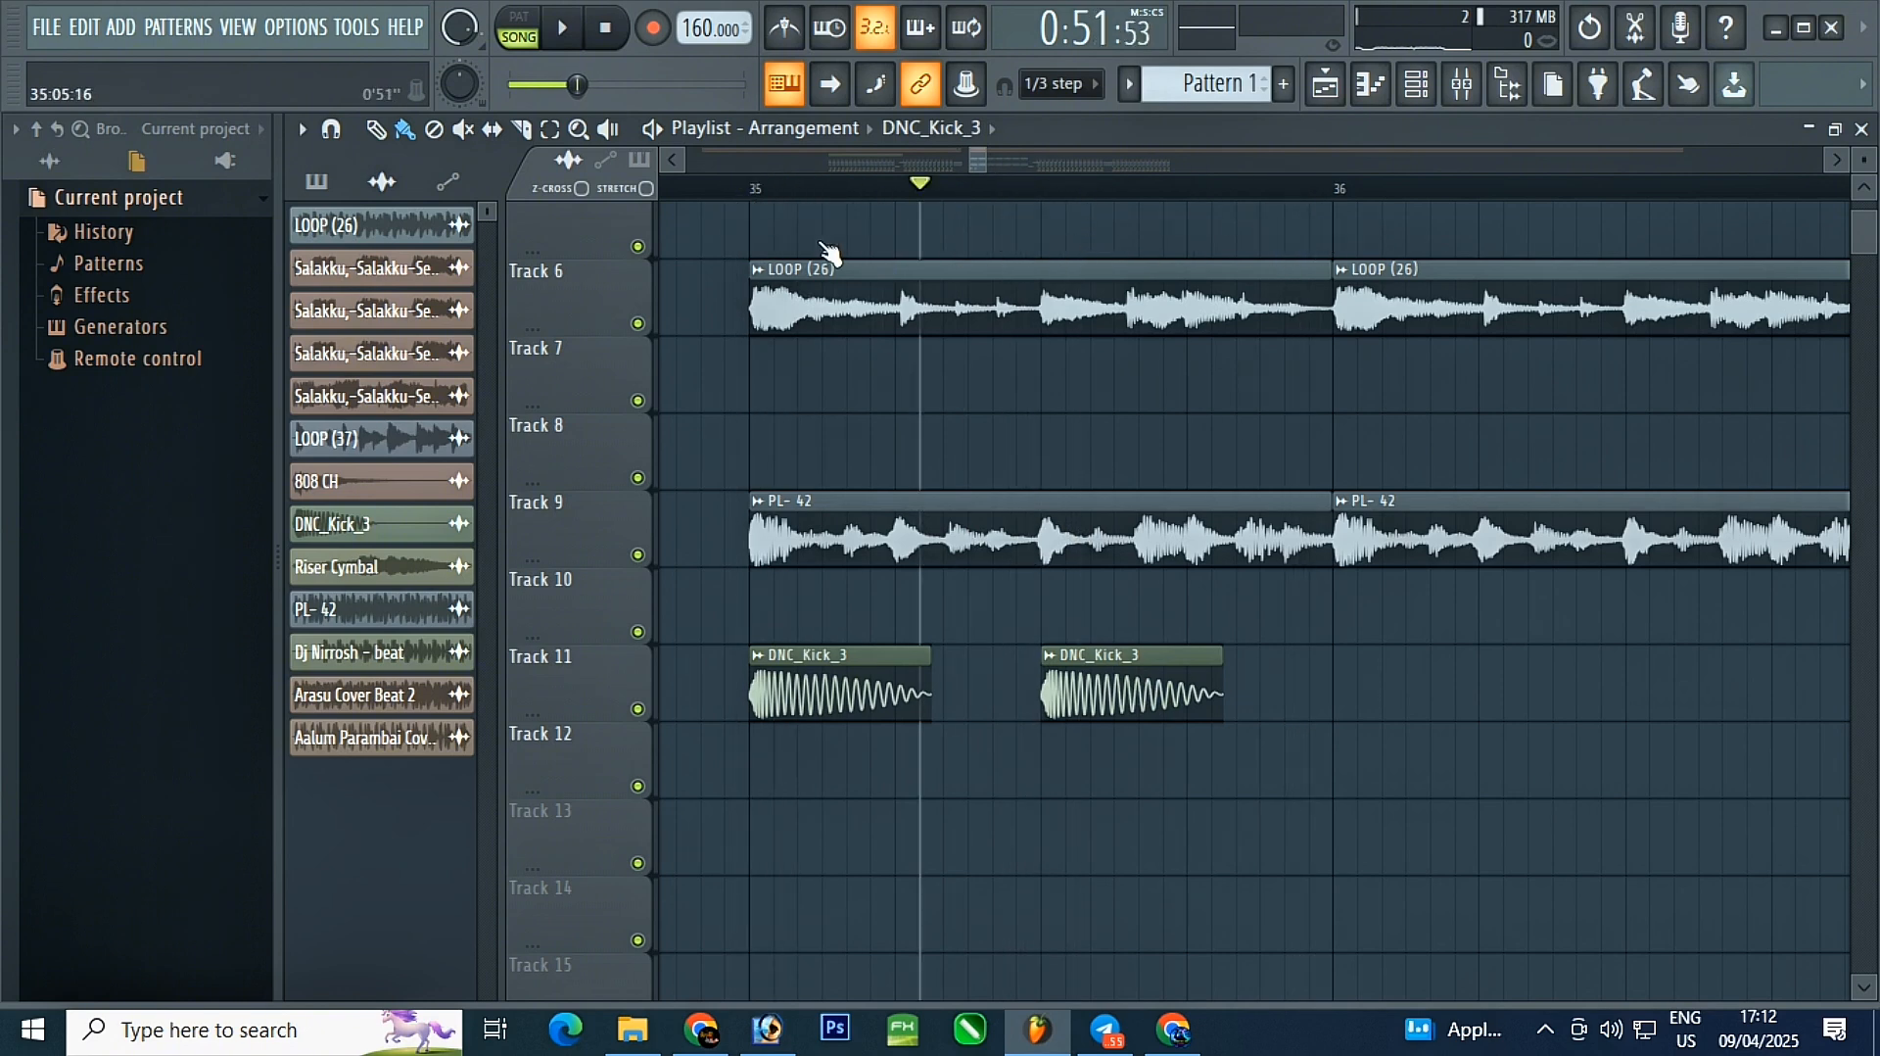
scroll(1083, 699, up, 6)
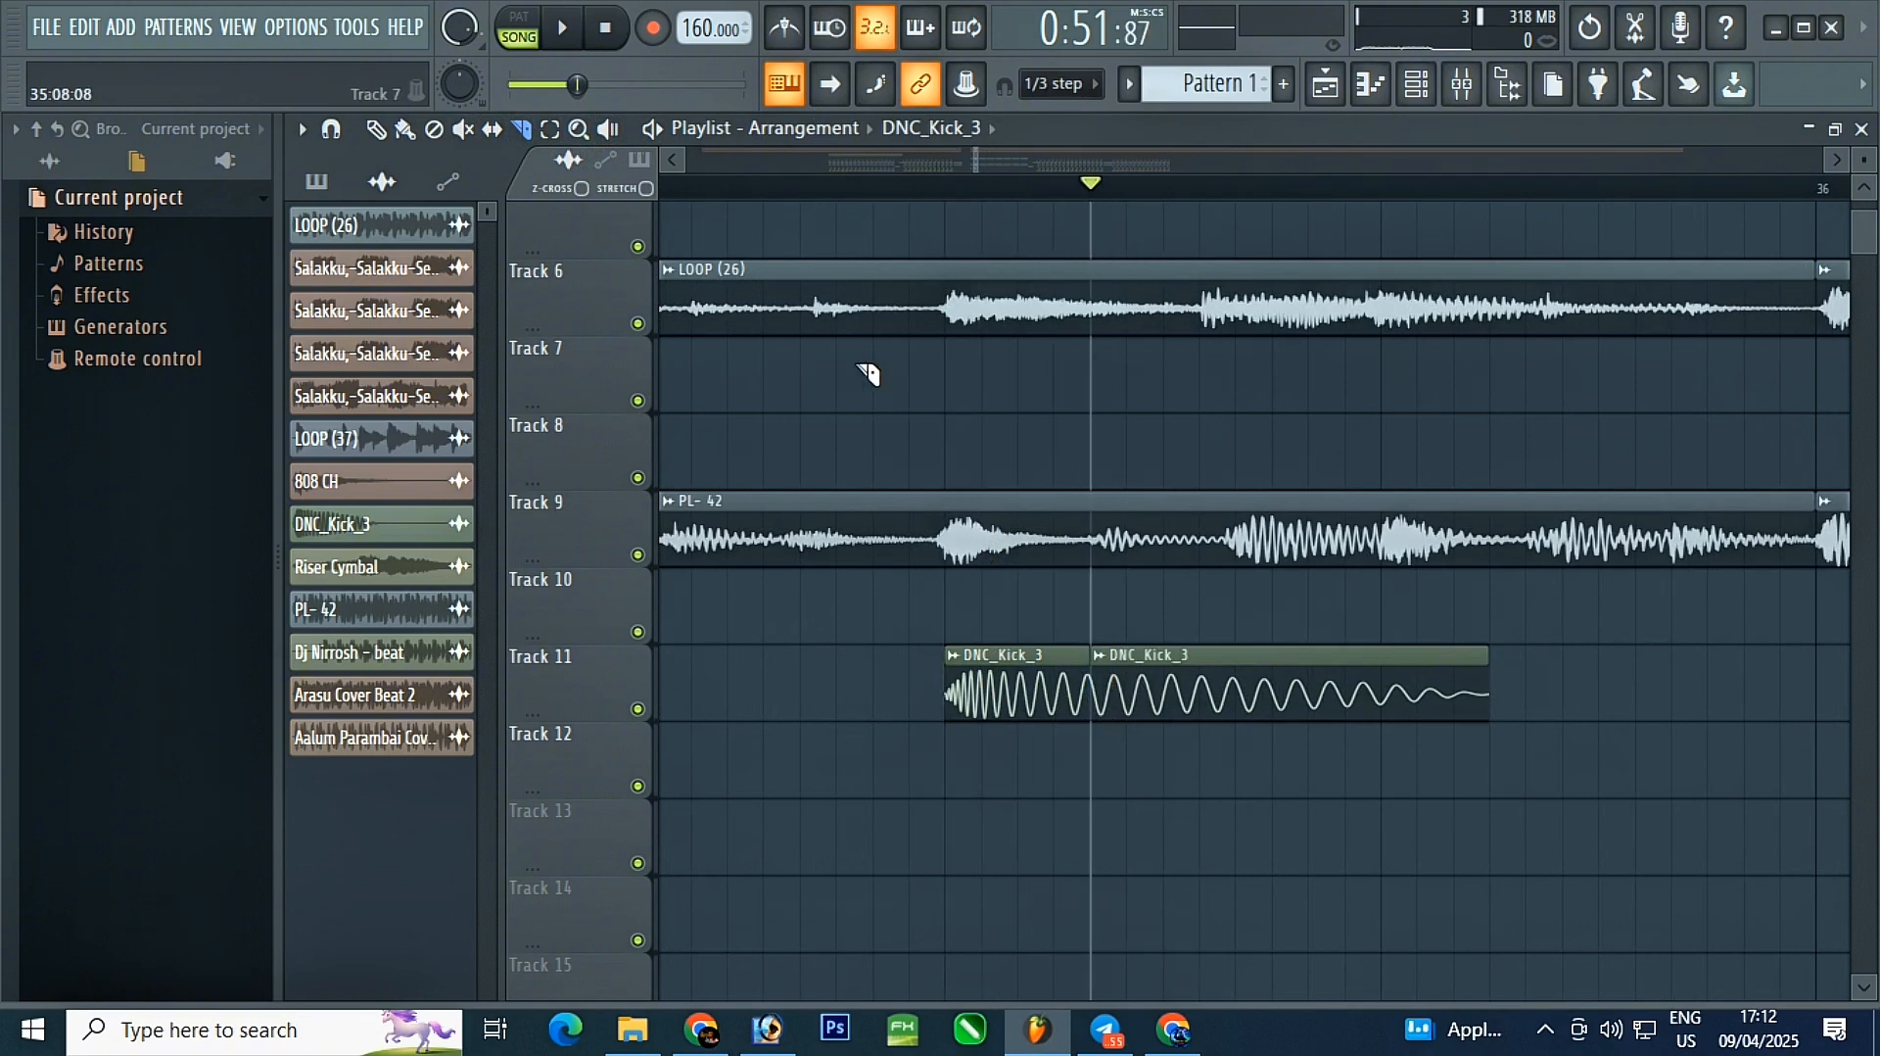
right_click(1194, 698)
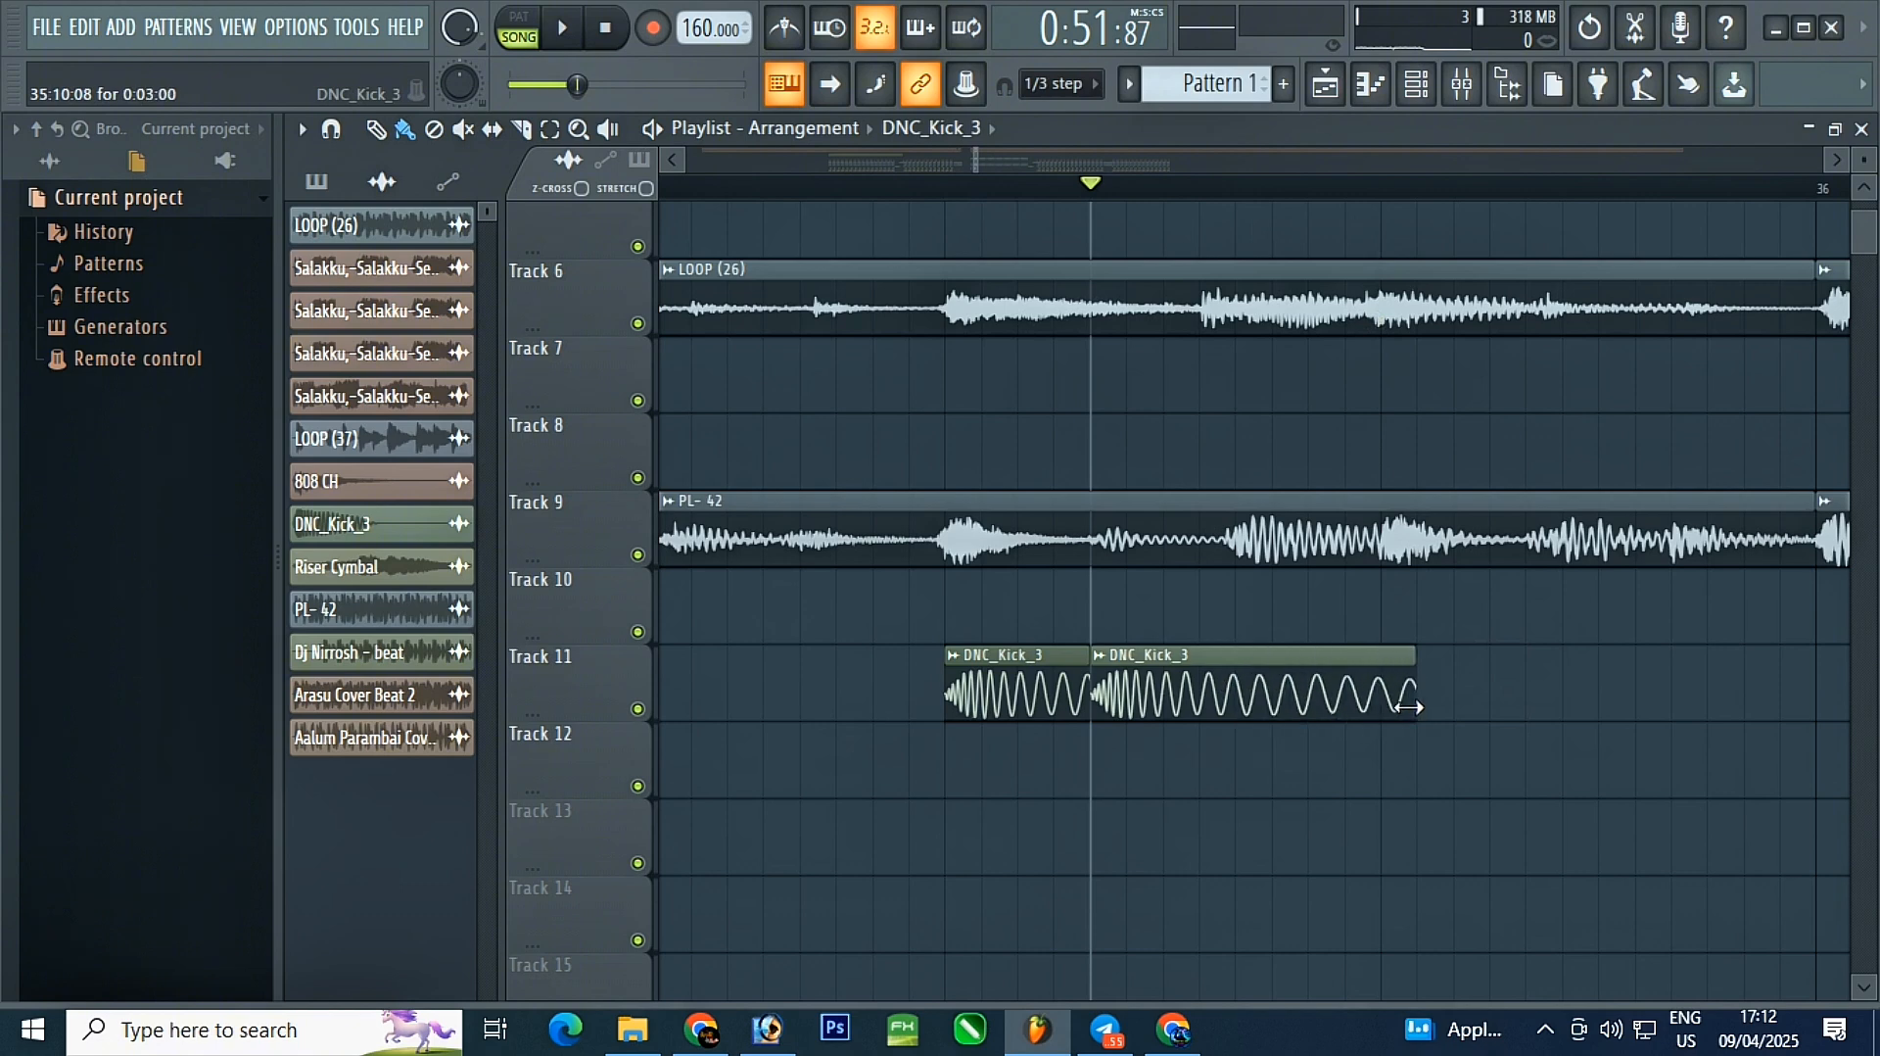
scroll(1166, 690, down, 2)
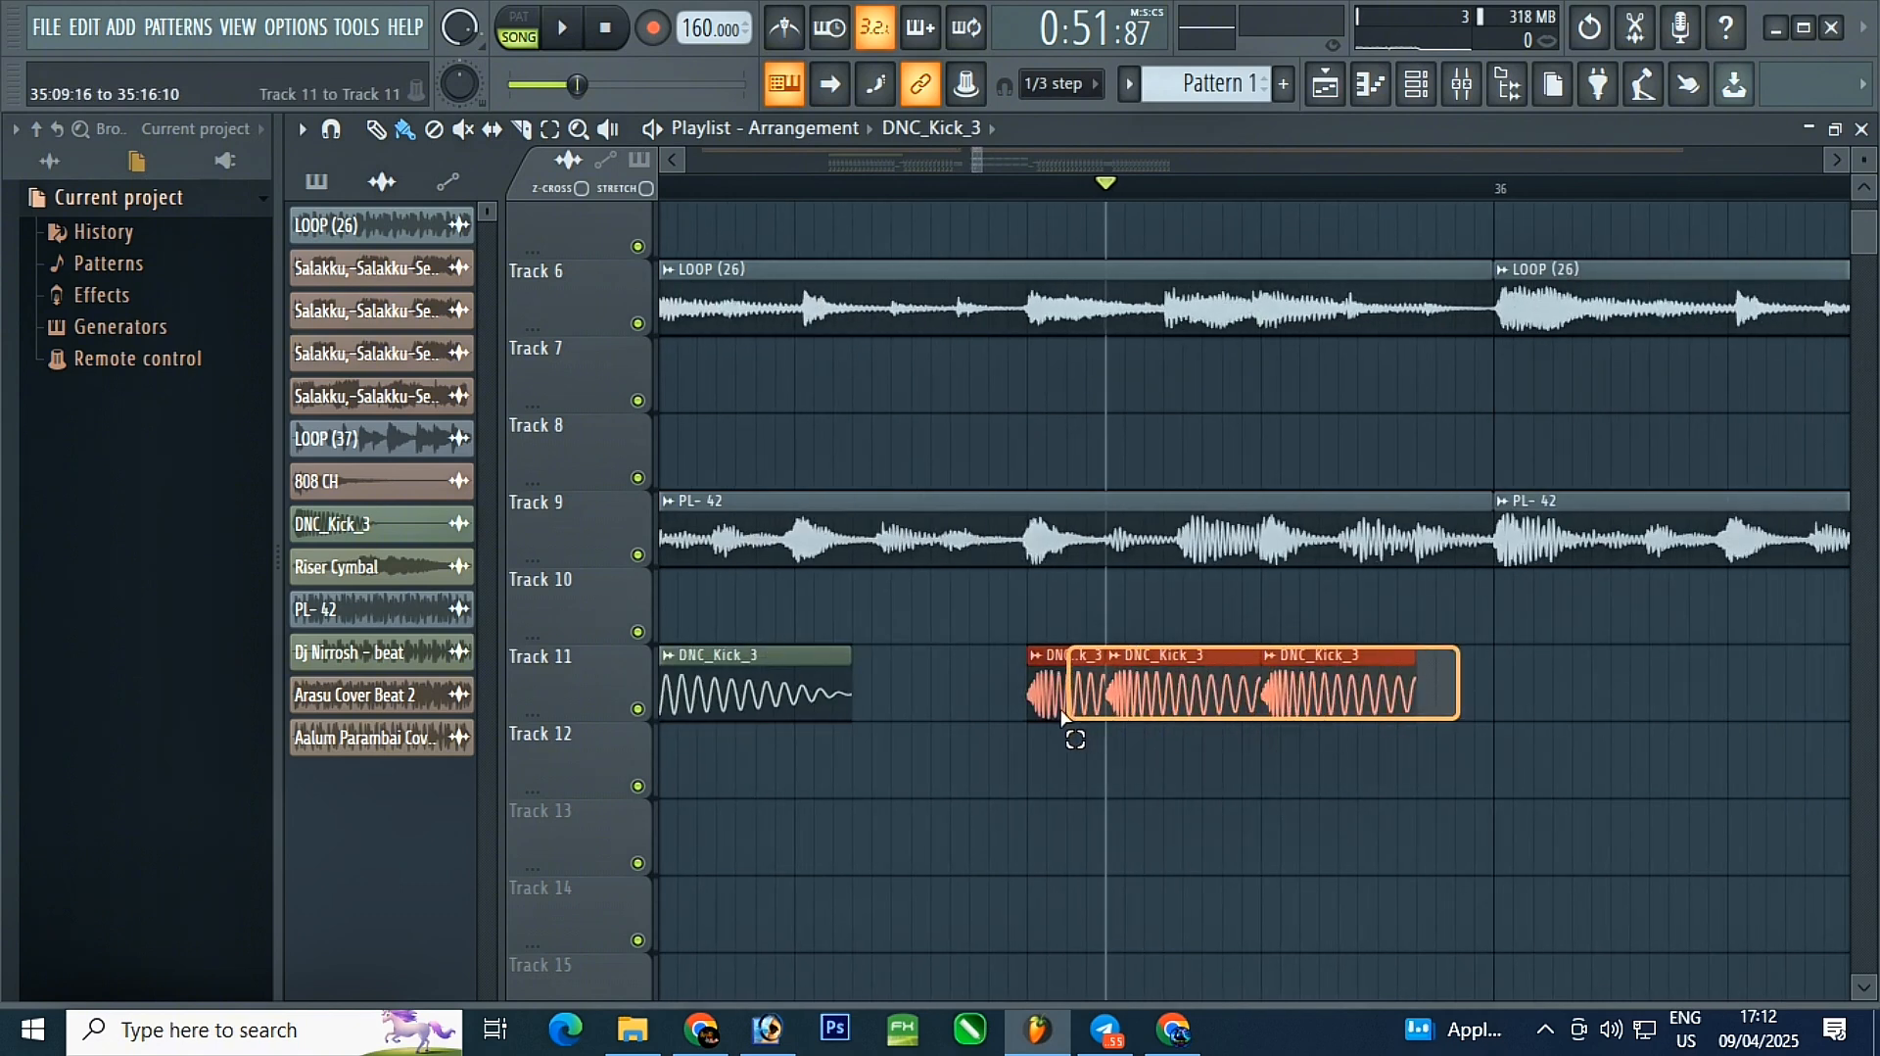
- Move the three back-to-back DNC_Kick_3 clips on Track 11 so the group ends at bar 36
drag(1063, 720, 1055, 721)
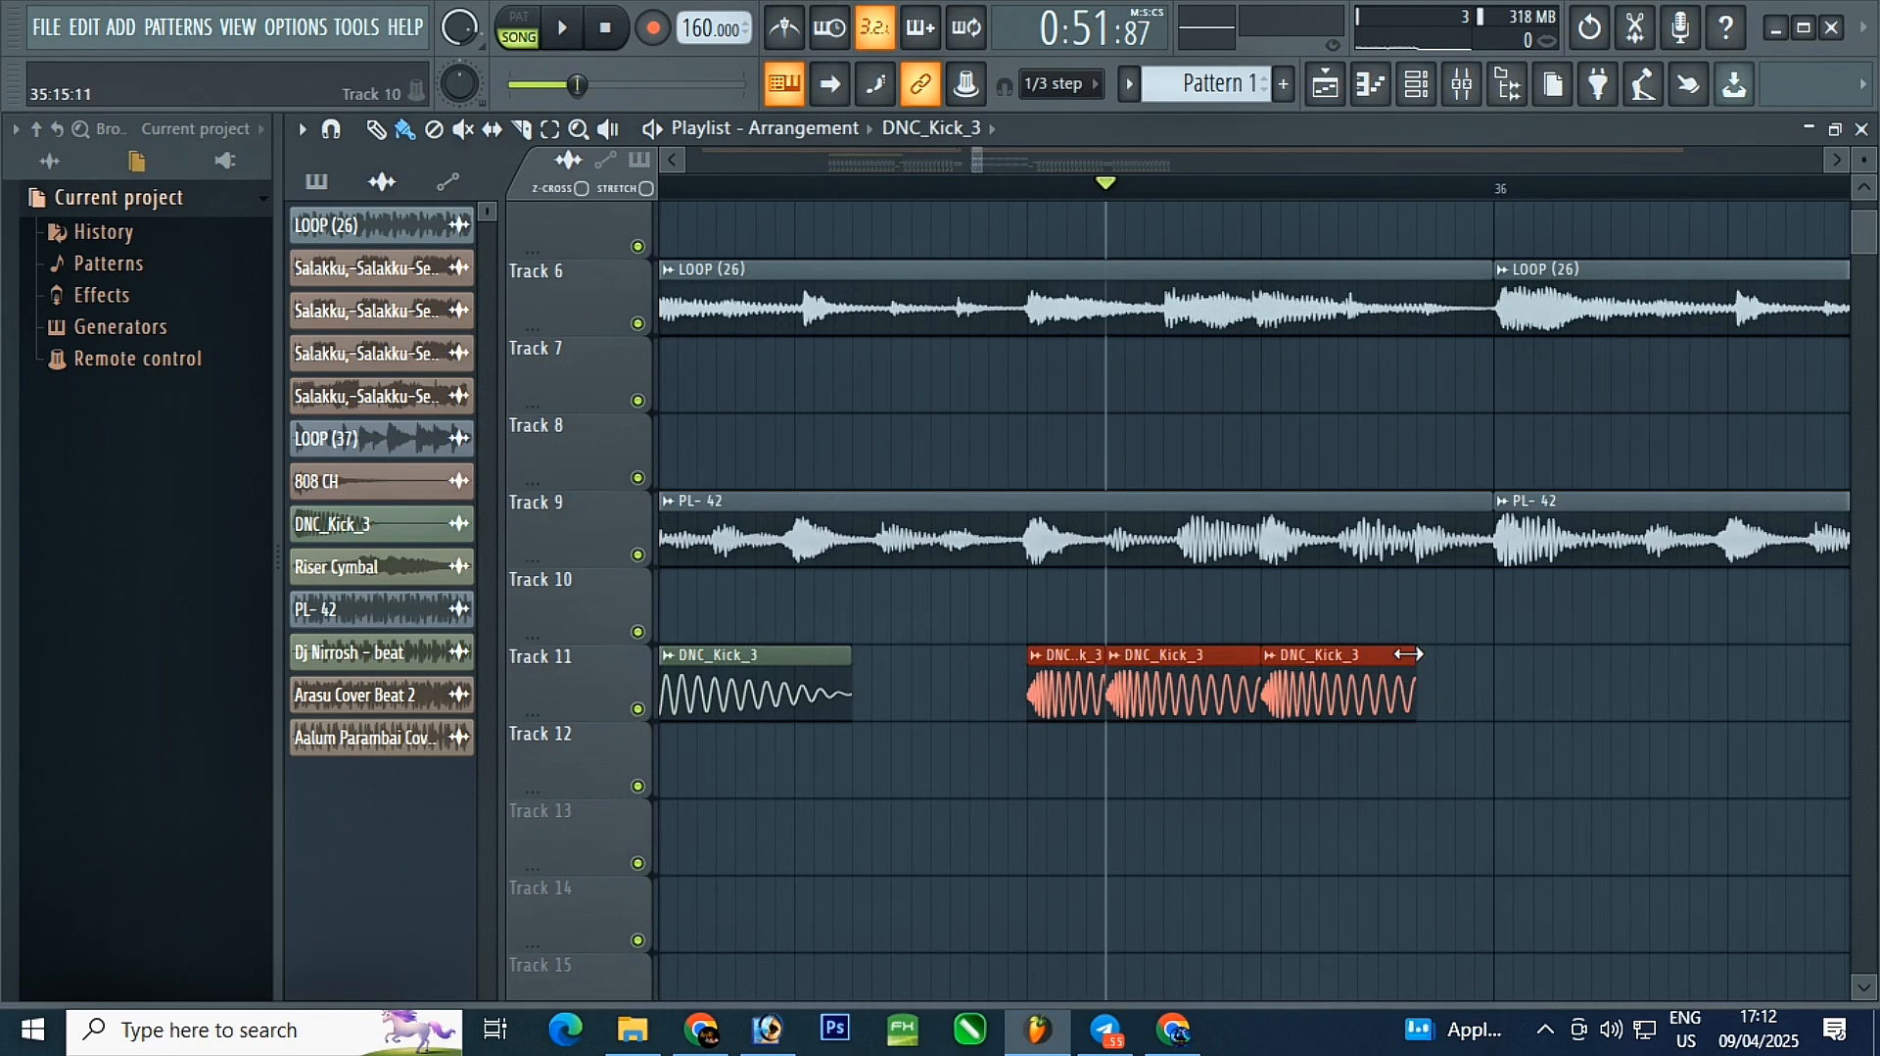
drag(1383, 695, 1460, 701)
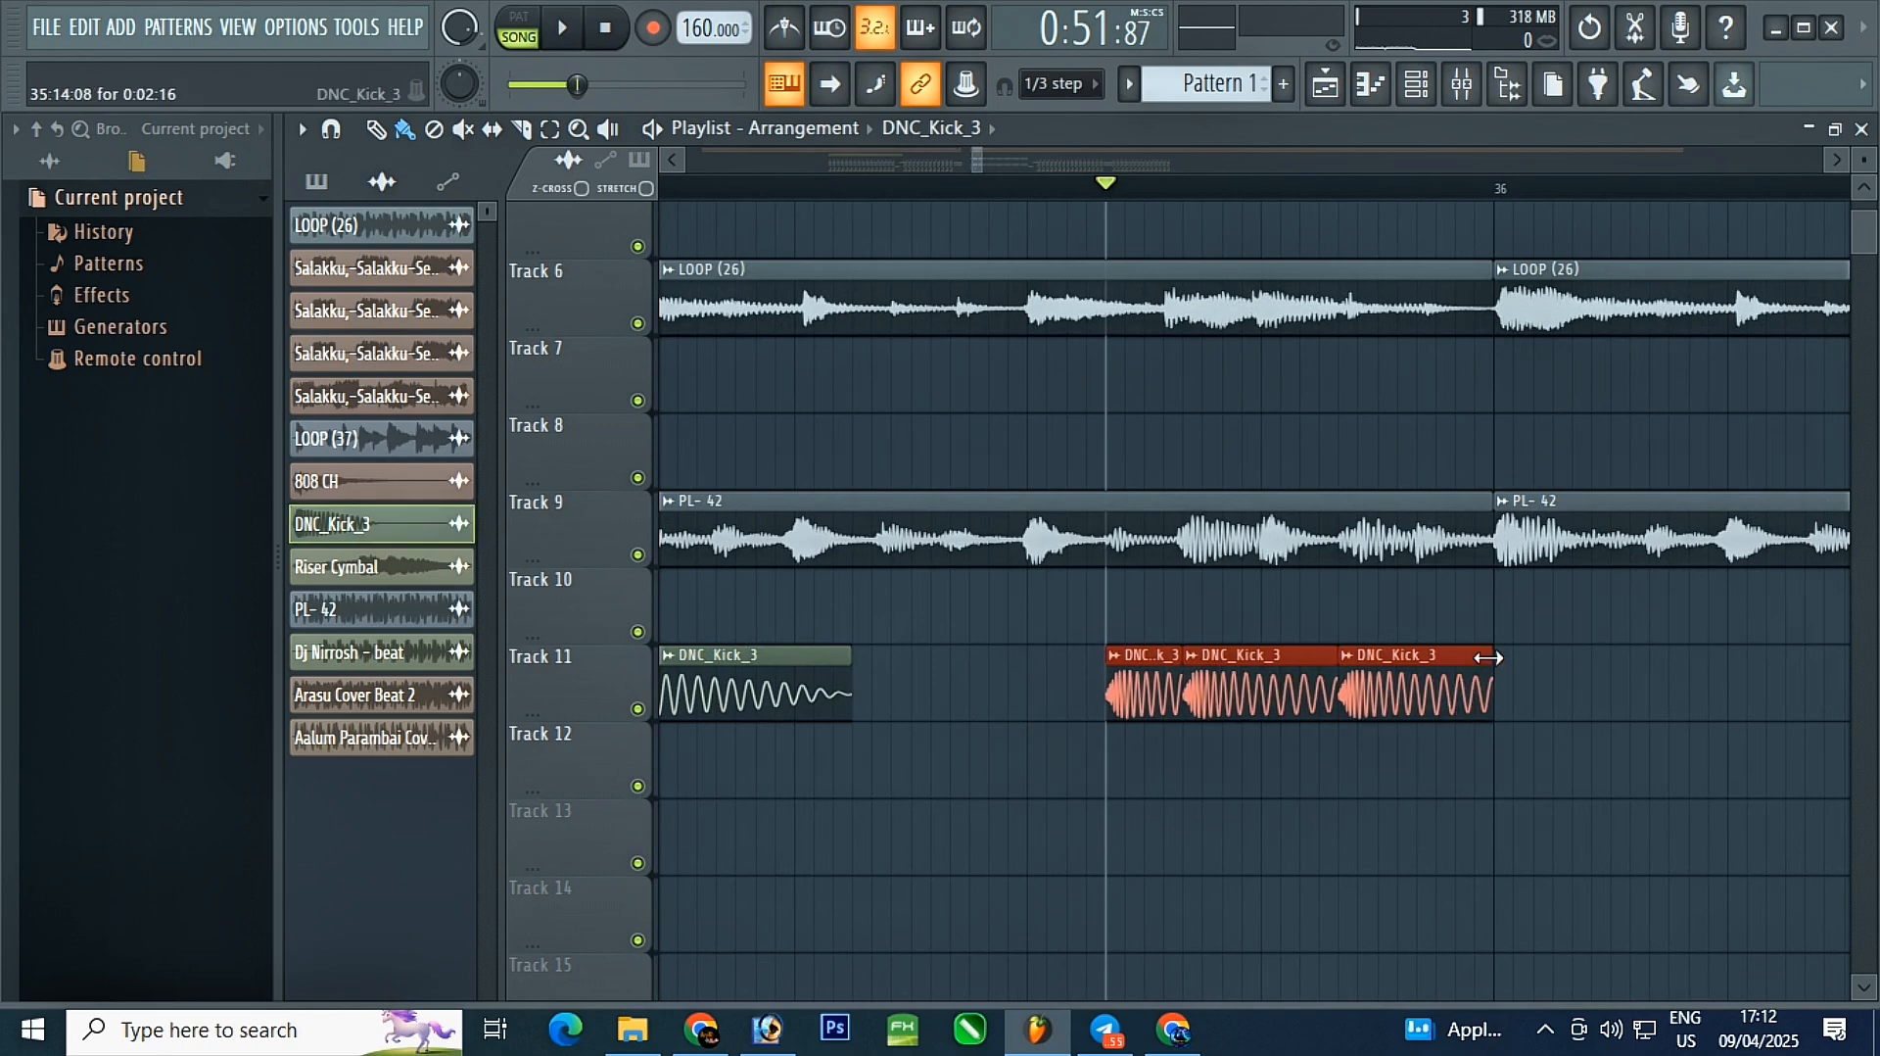
scroll(982, 705, down, 3)
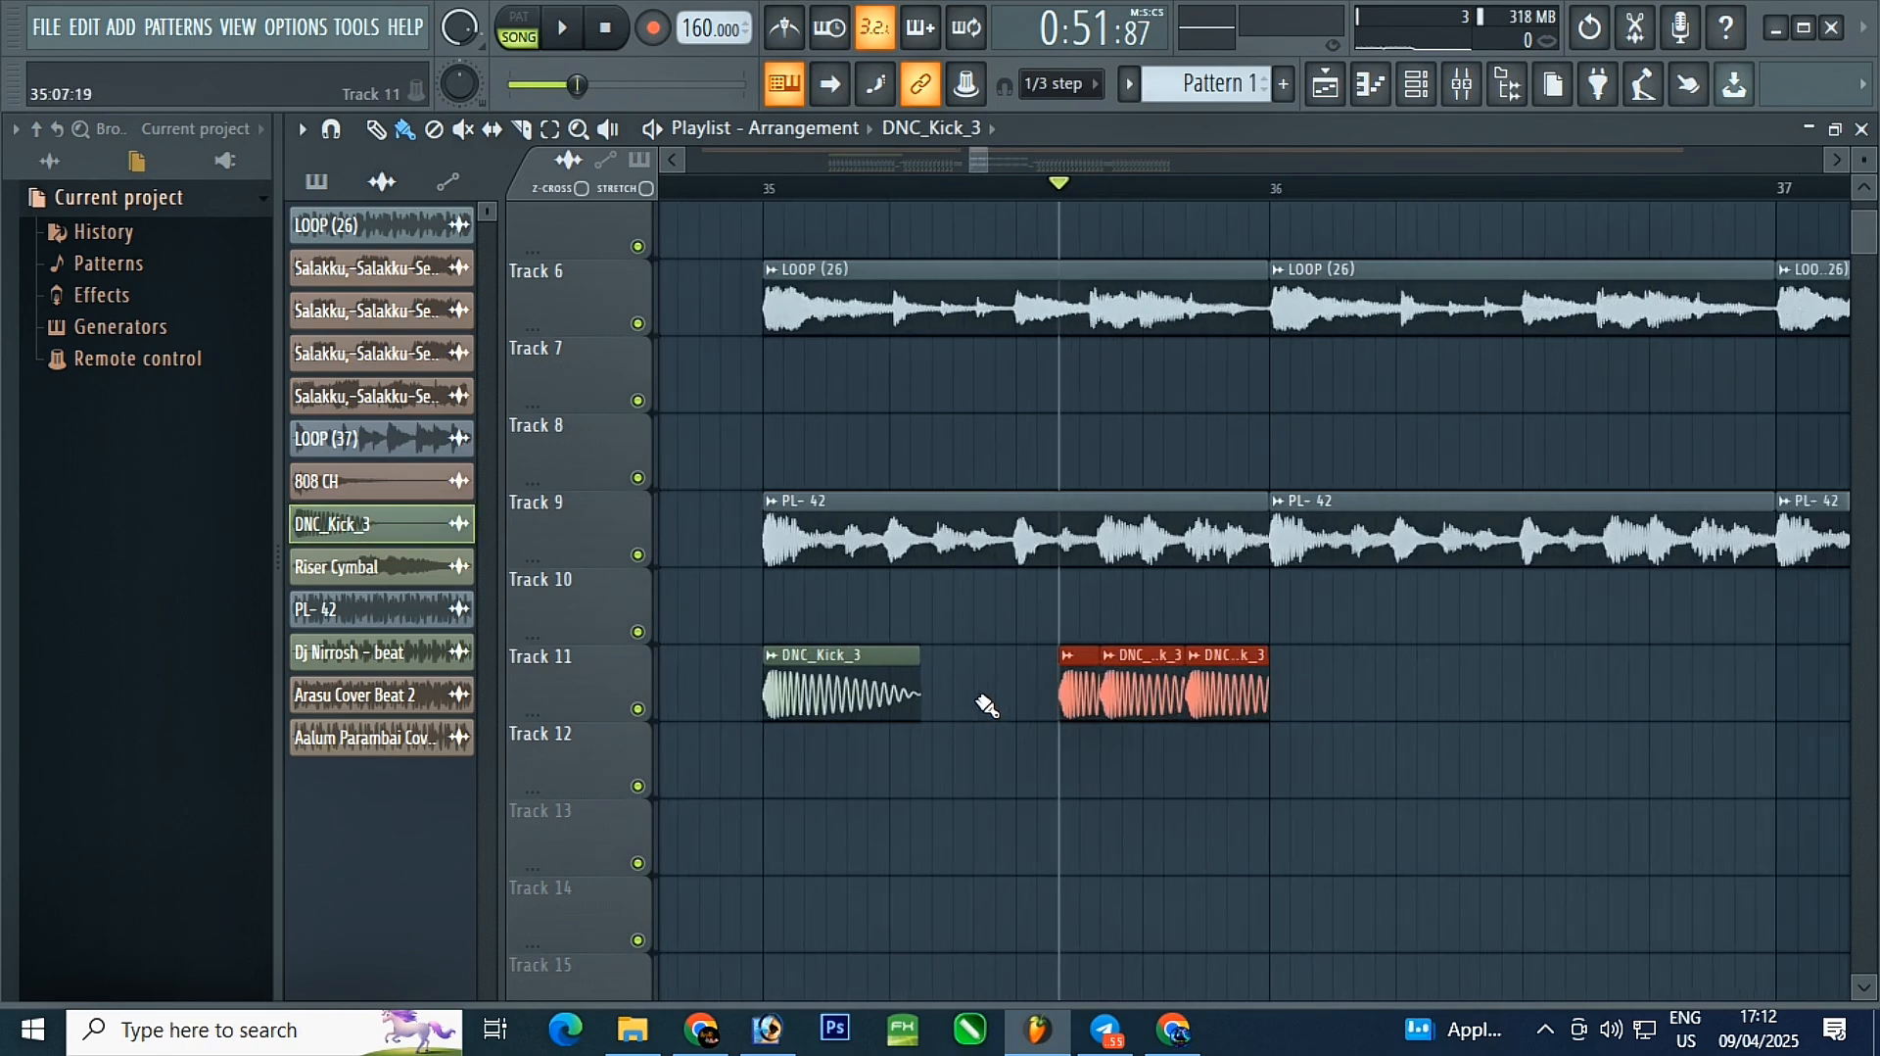
- With snap set to Line, repeat bar 35's DNC_Kick_3 pattern along Track 11 up to bar 42, removing copies beyond it
click(1047, 90)
click(1066, 114)
scroll(798, 666, down, 2)
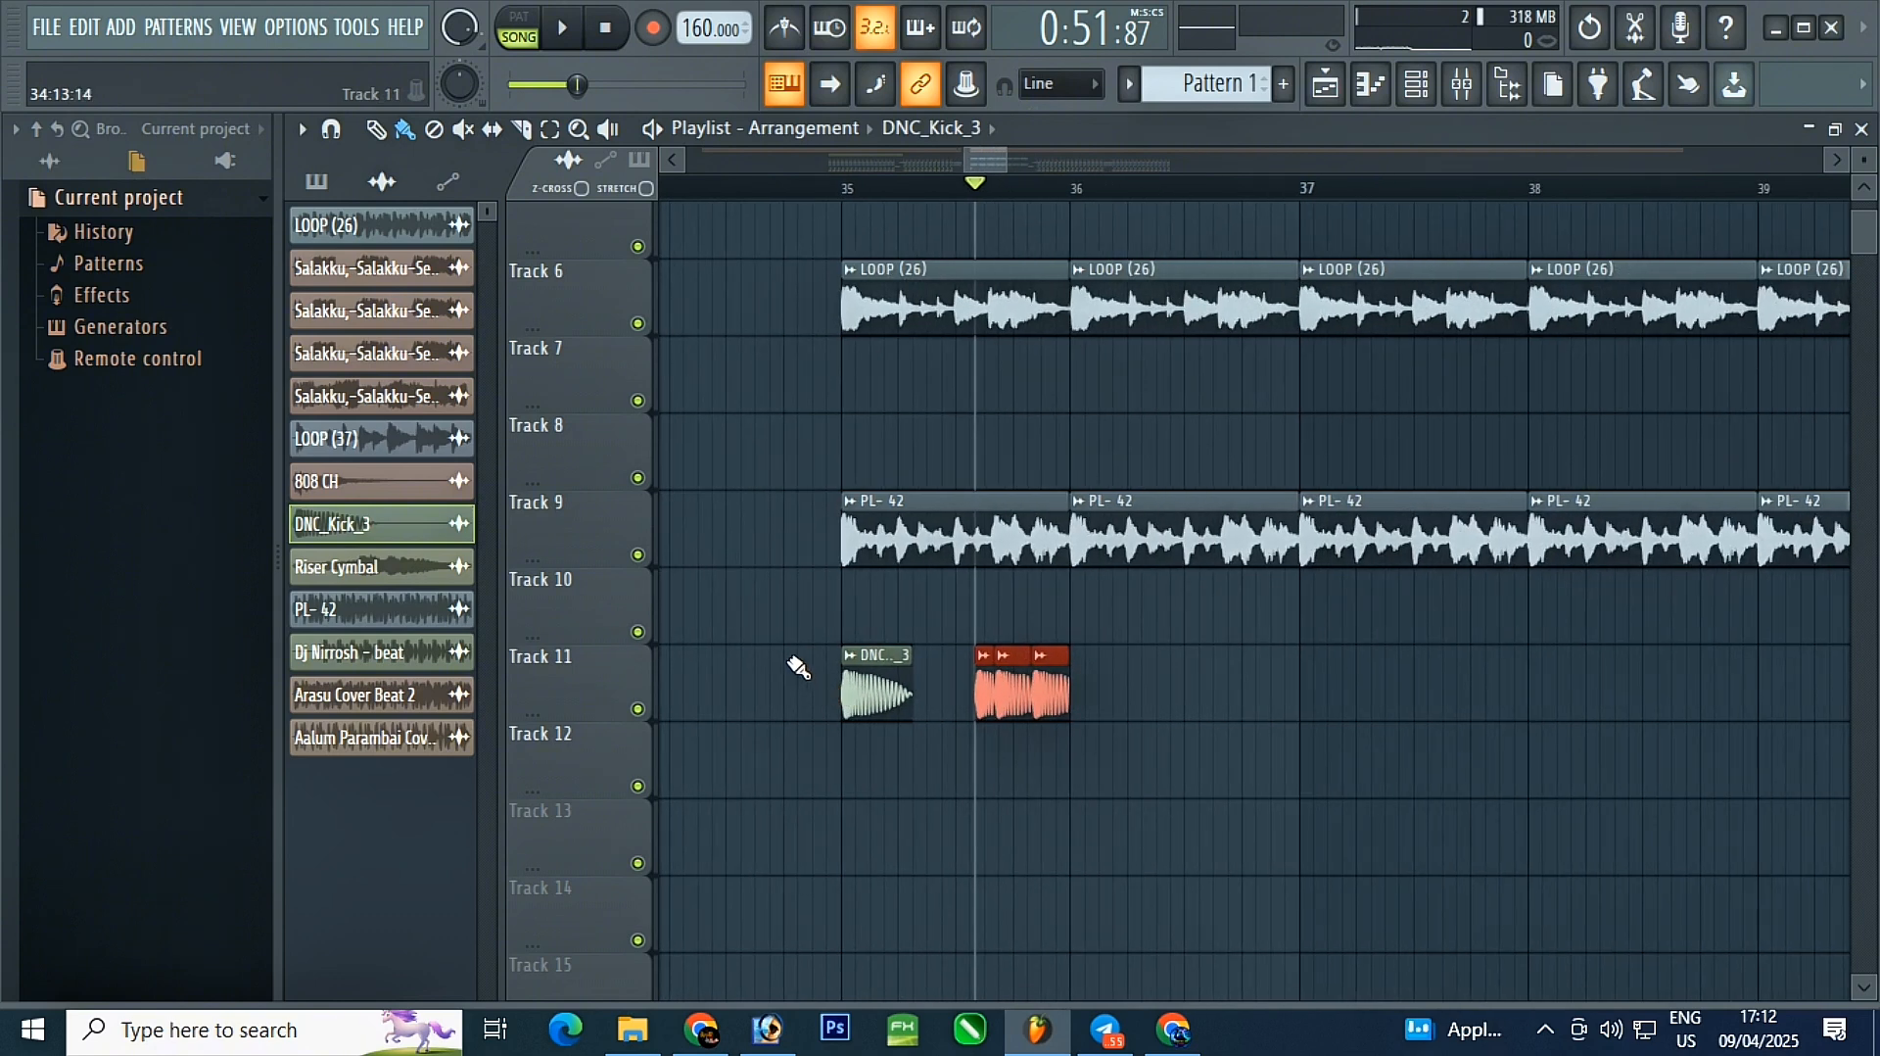
scroll(774, 694, down, 3)
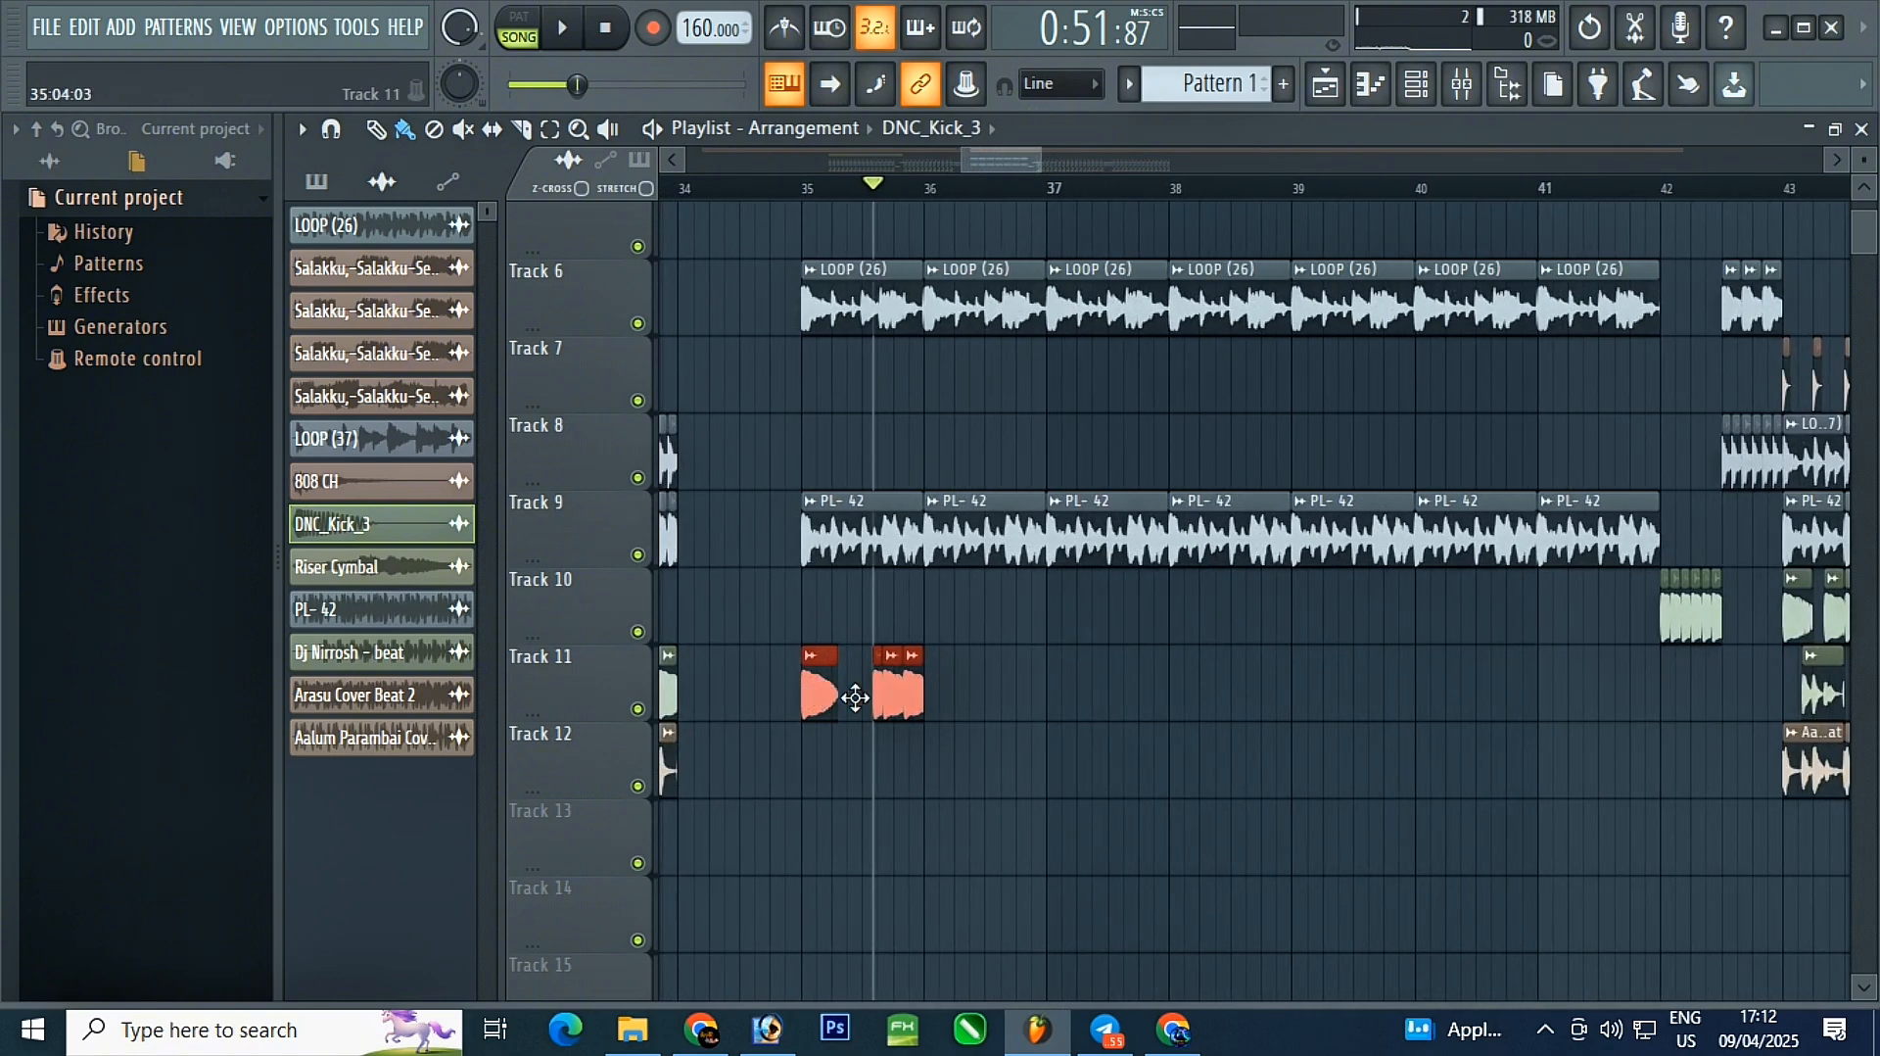
mouse_move(1144, 715)
mouse_down()
mouse_move(802, 646)
mouse_move(1068, 715)
mouse_up()
mouse_move(1422, 711)
mouse_down()
mouse_move(797, 649)
mouse_move(1007, 690)
mouse_move(1309, 690)
mouse_up()
scroll(1038, 688, down, 1)
scroll(1038, 688, up, 2)
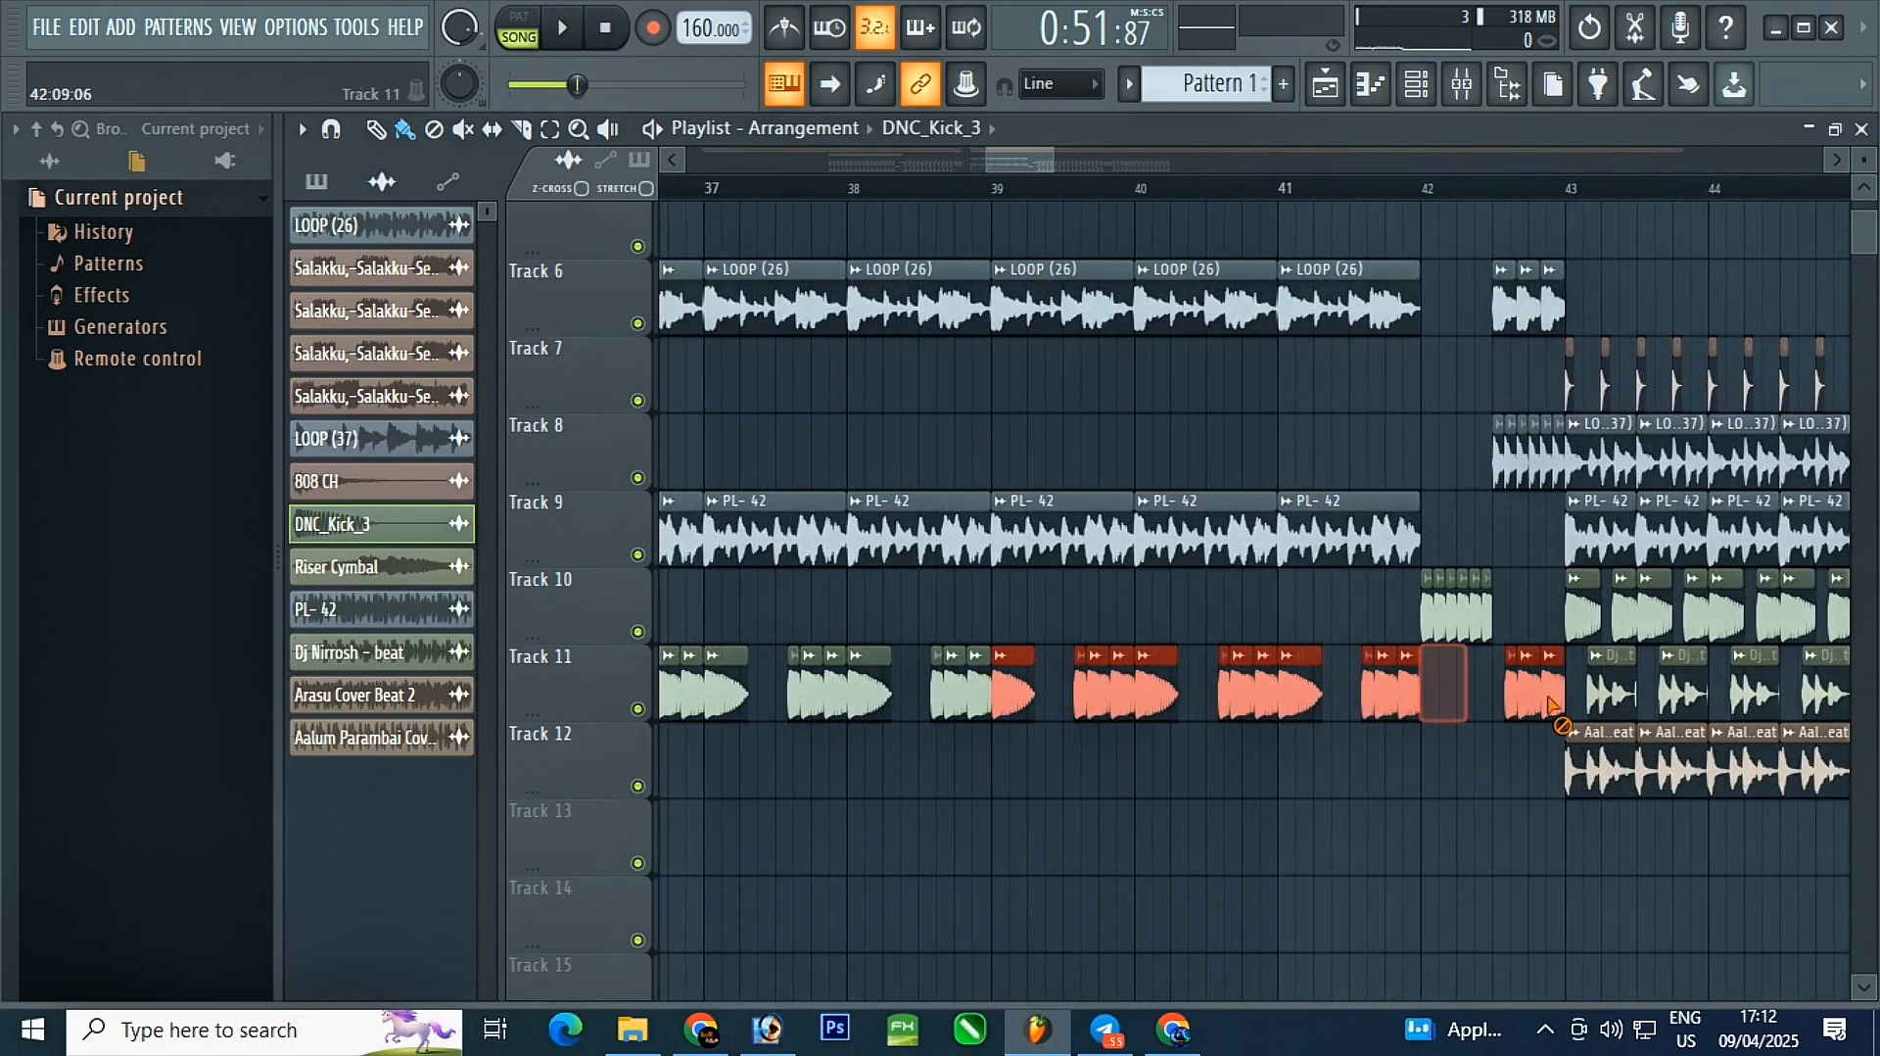
- Copy a run of 808 CH hits on Track 7 into the empty stretch between bars 34 and 42
scroll(1589, 629, down, 3)
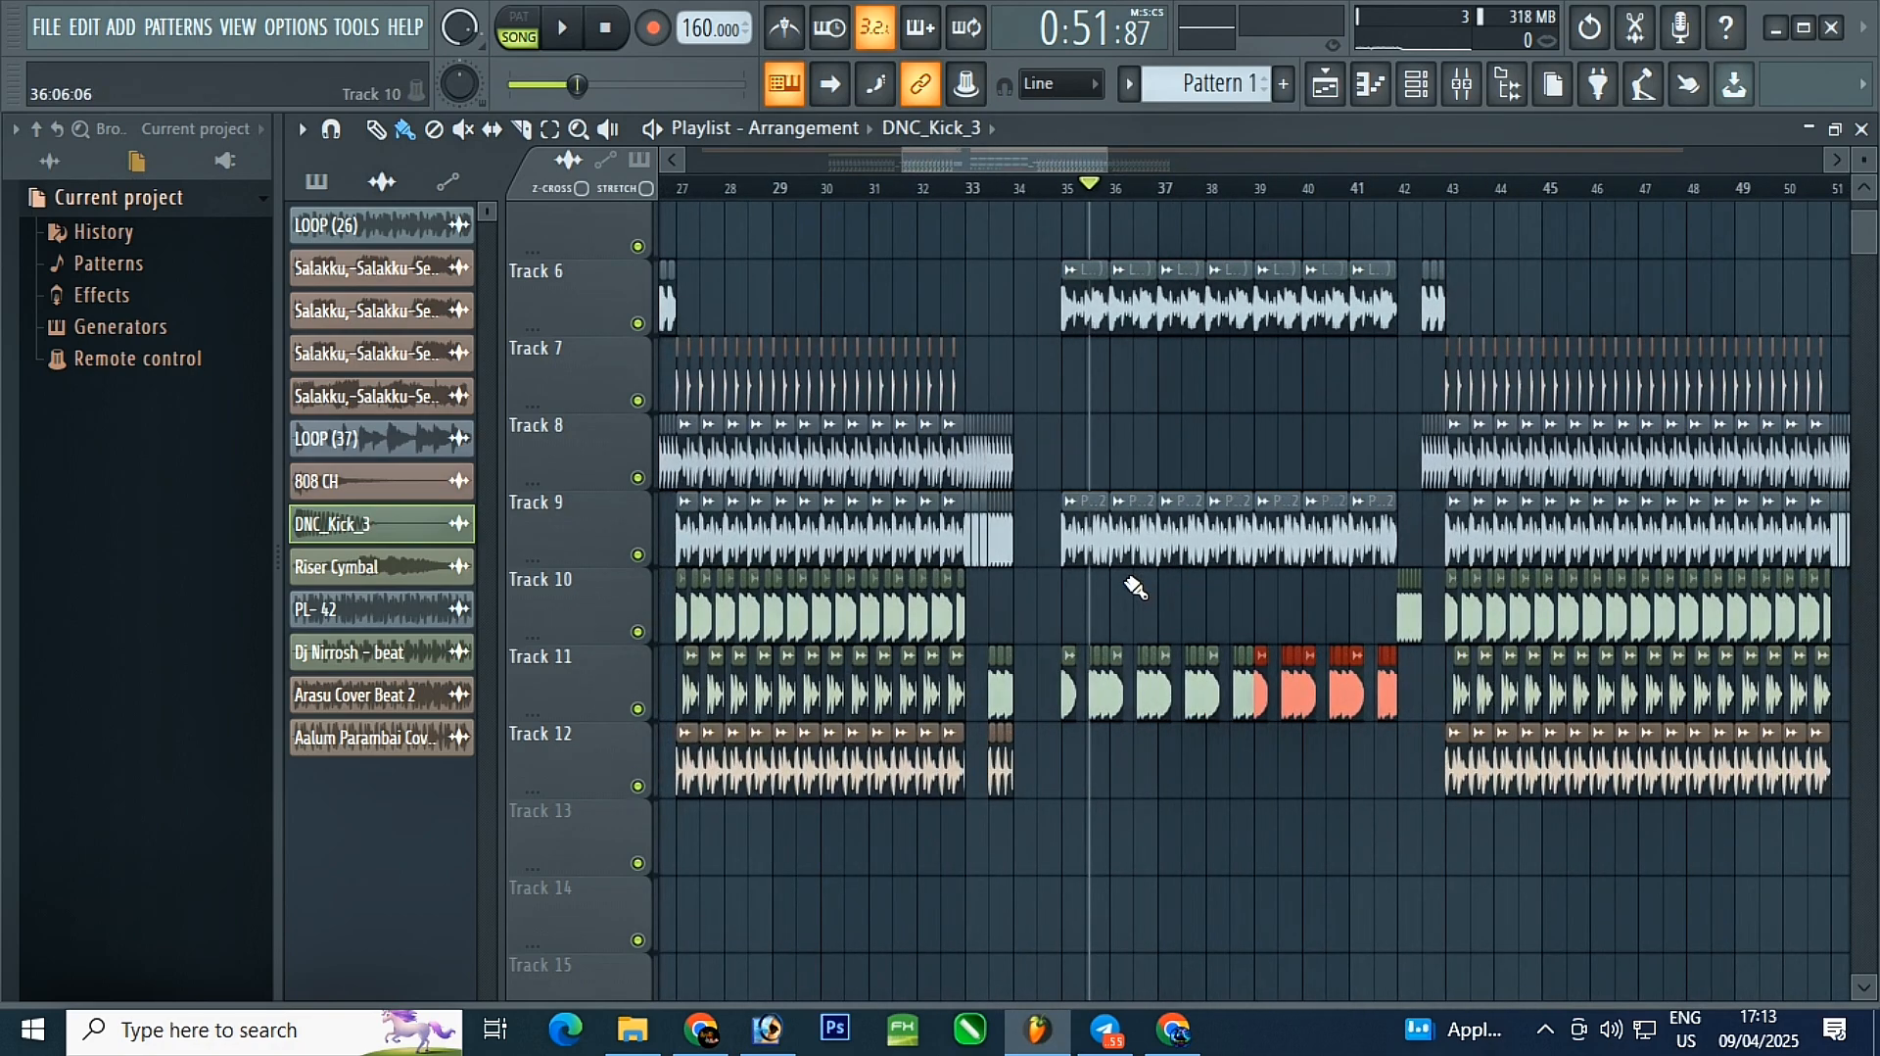
scroll(1135, 585, down, 2)
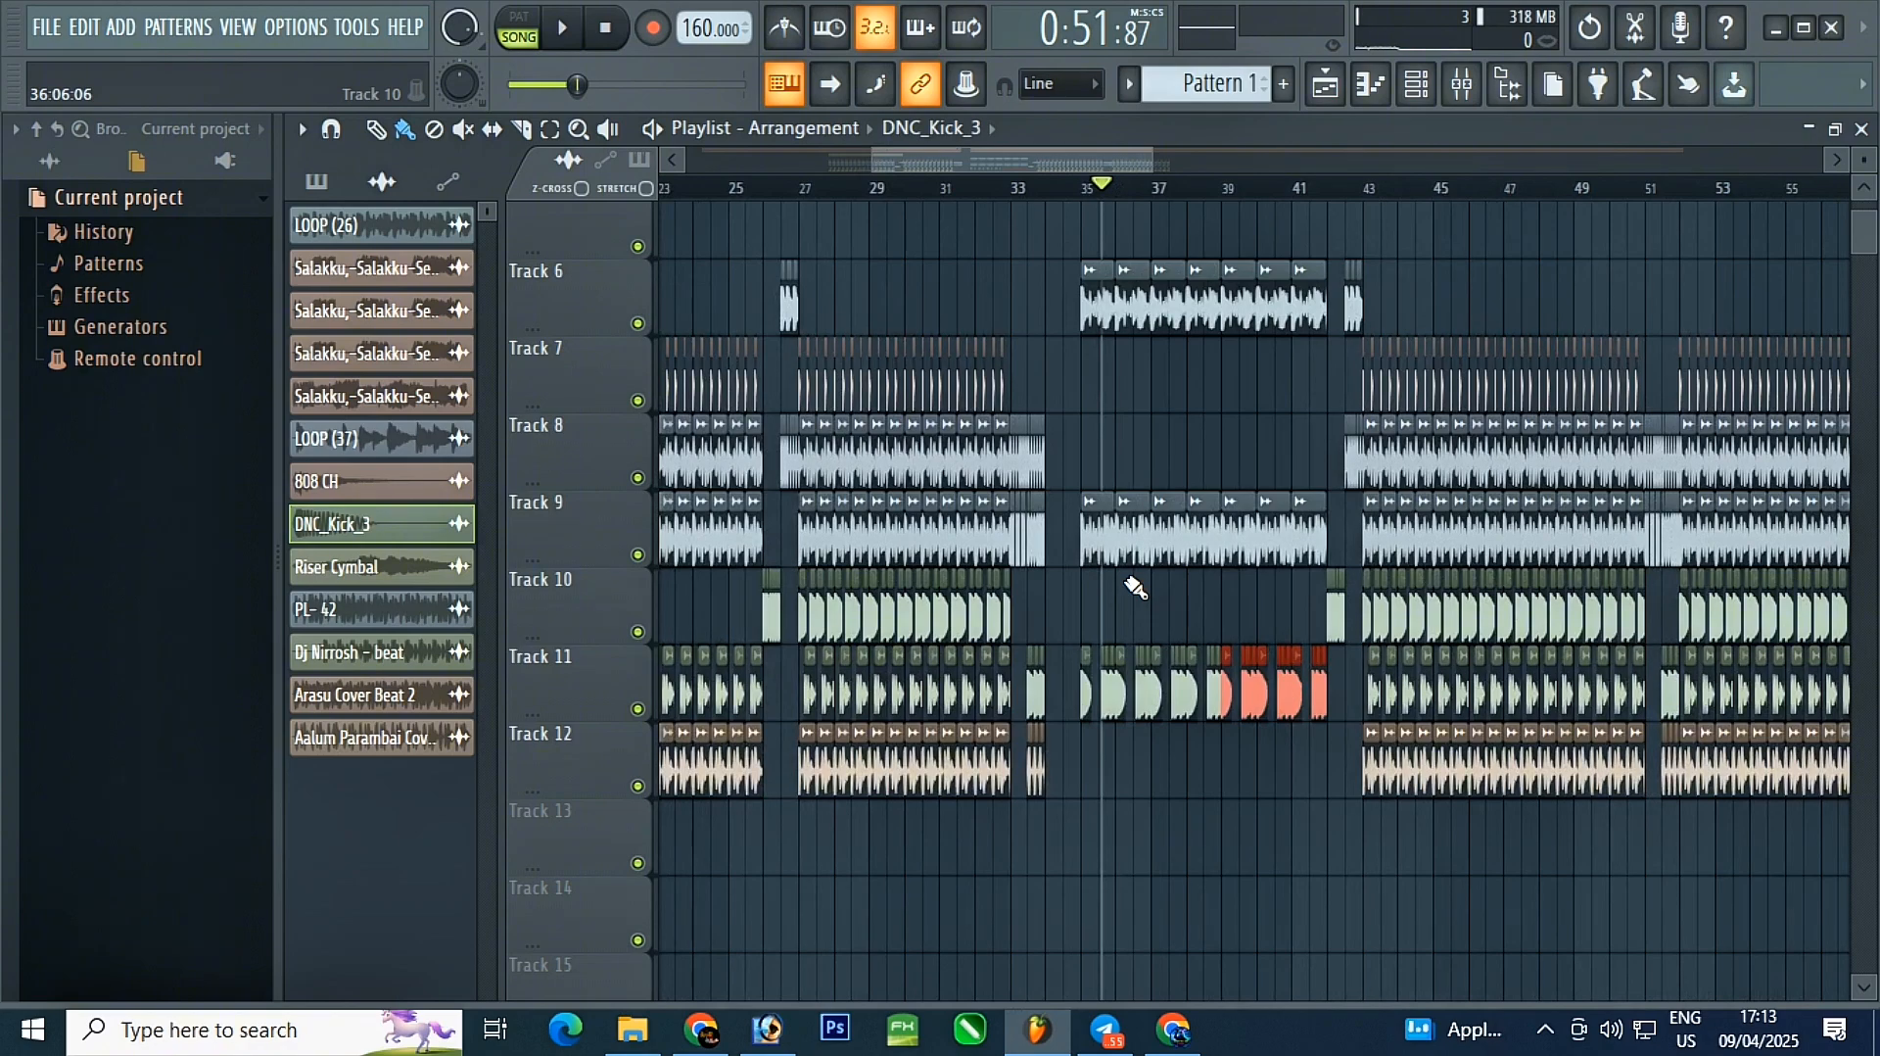
scroll(1382, 754, up, 5)
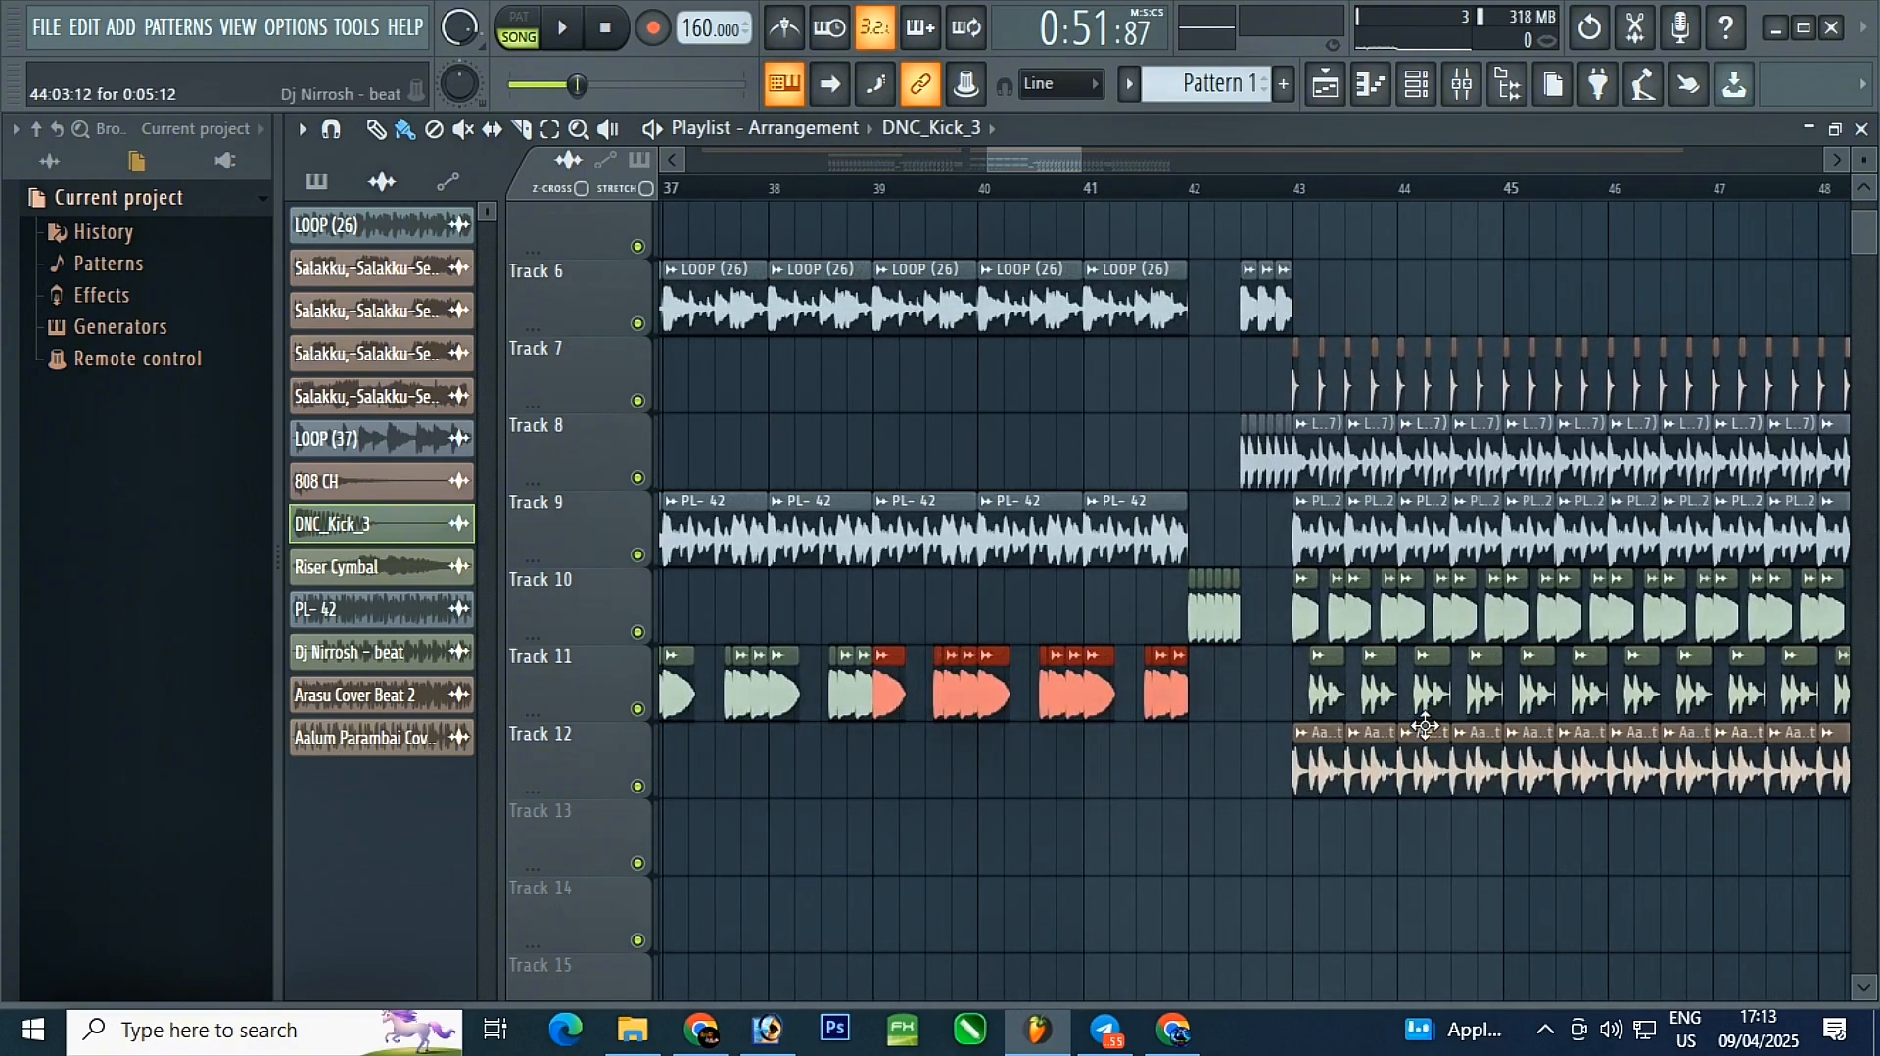
scroll(1425, 725, up, 3)
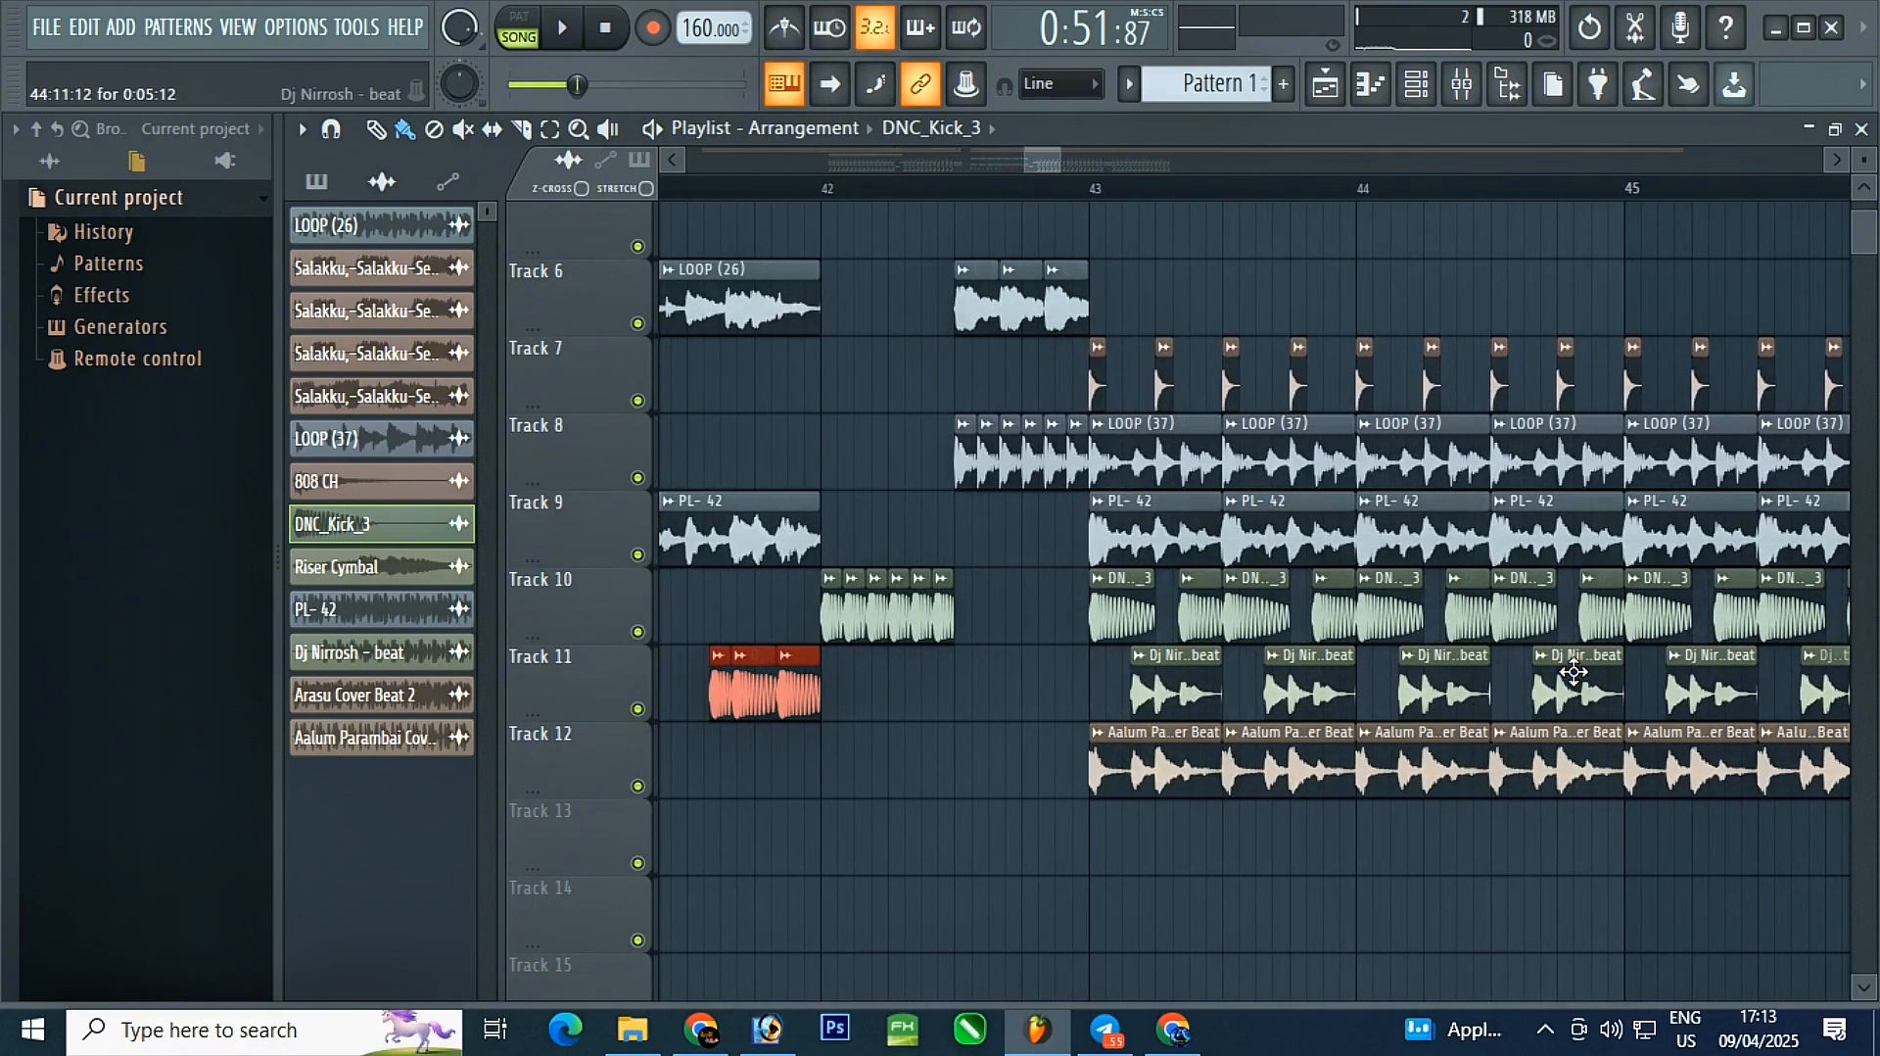
scroll(1574, 670, down, 5)
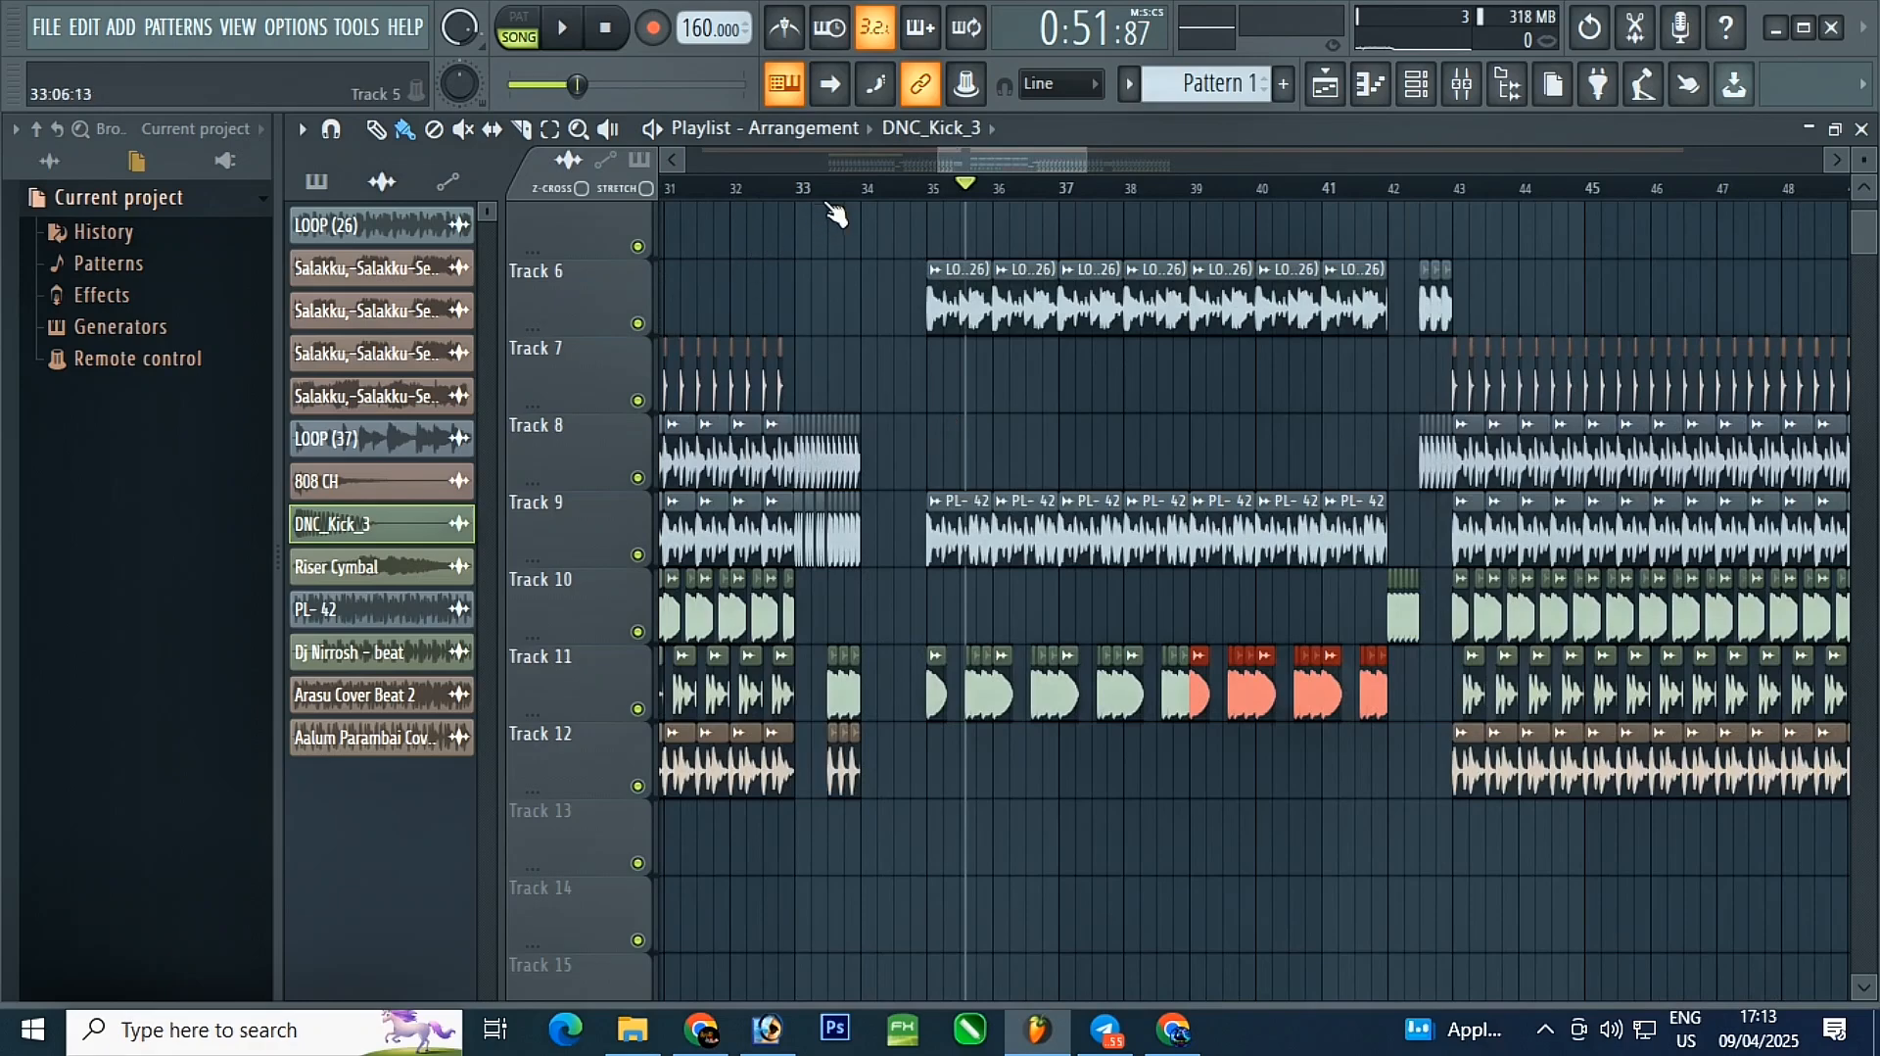
scroll(1536, 380, up, 2)
scroll(1267, 388, down, 2)
drag(1301, 388, 1756, 394)
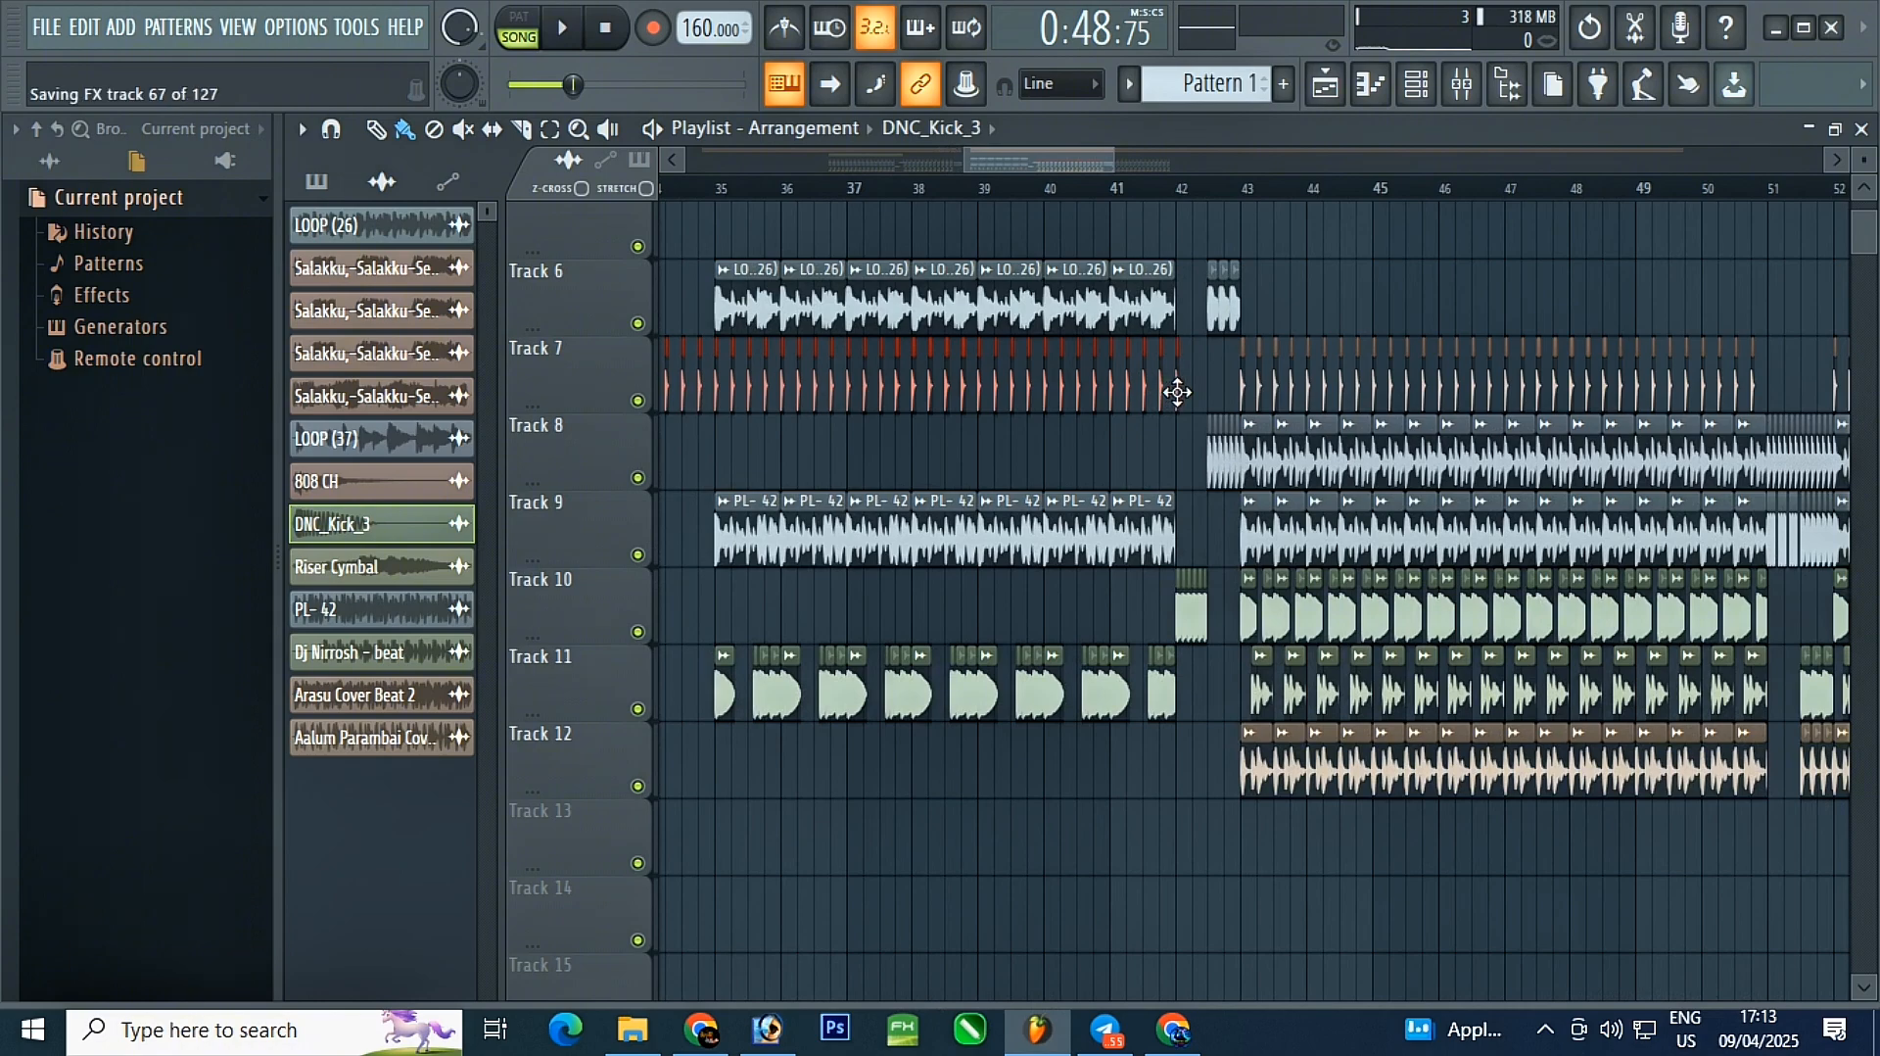
- Delete the surplus 808 CH hits on Track 7 before bar 35 and at the start of bar 42
scroll(1177, 392, up, 2)
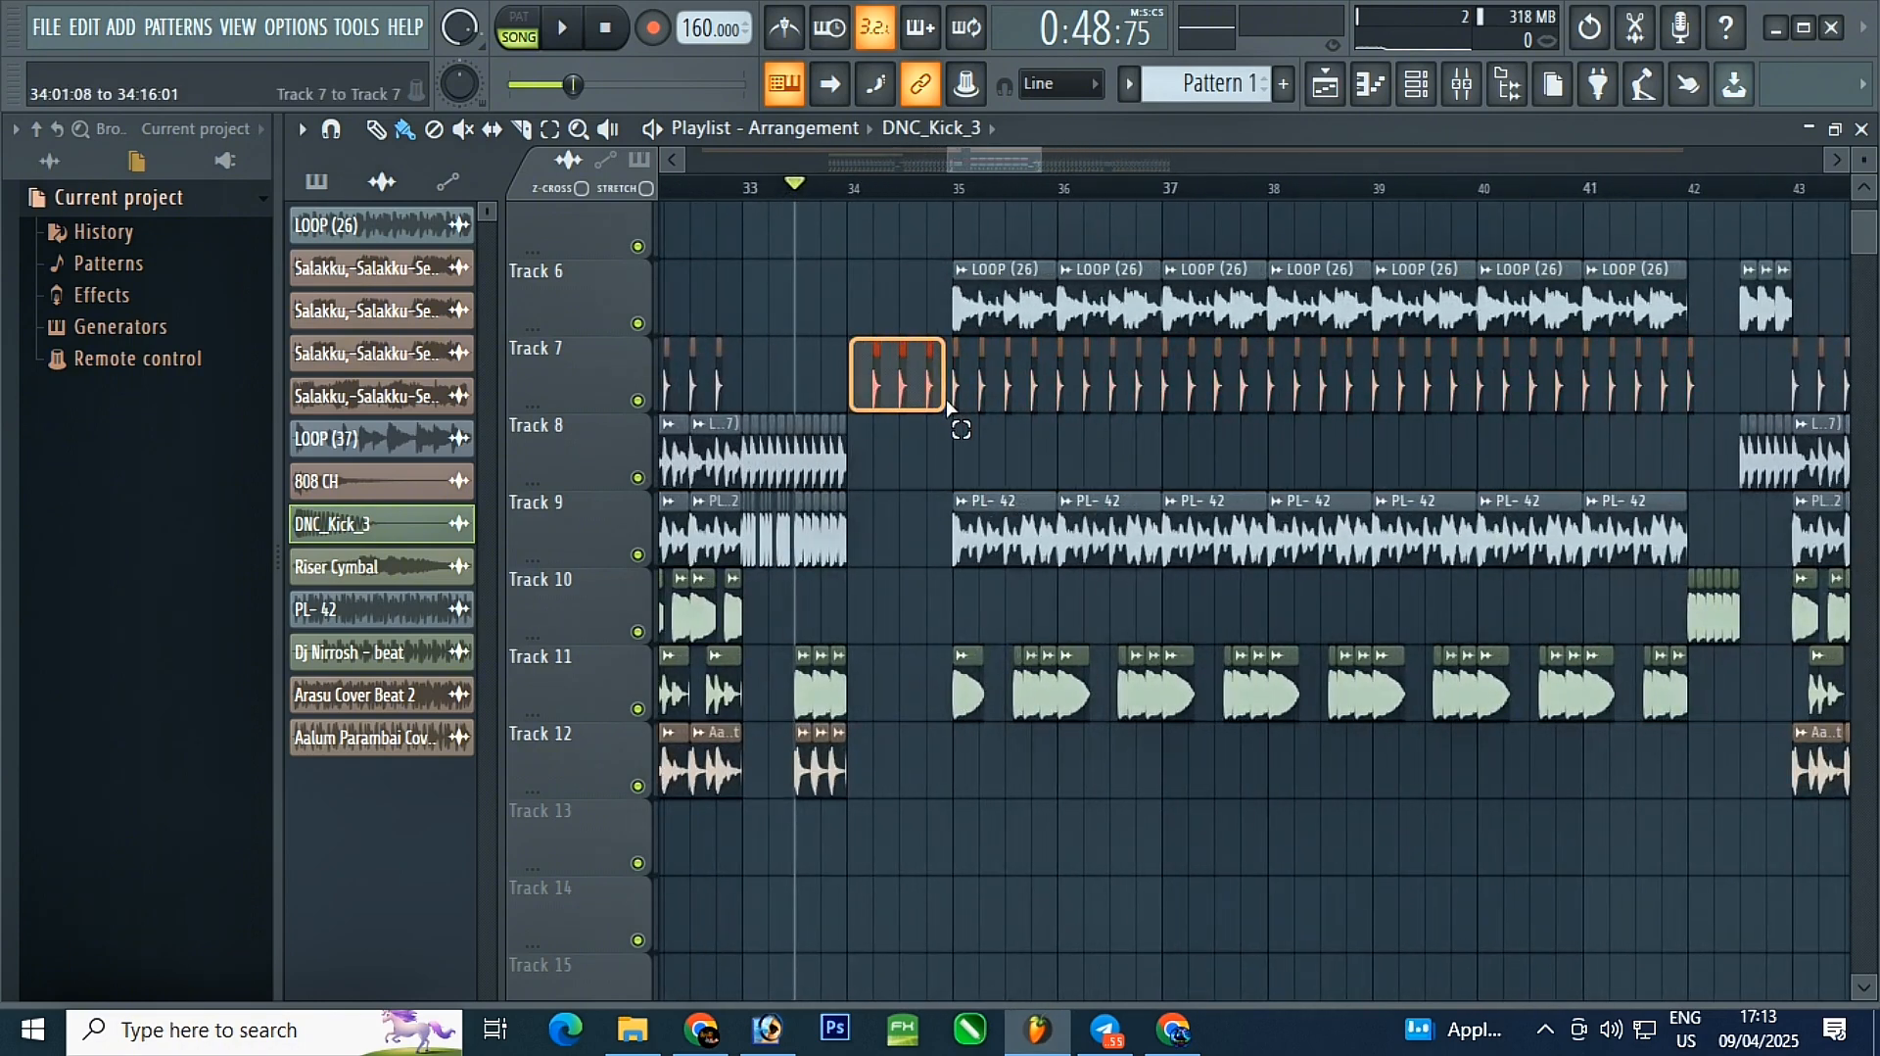
drag(948, 407, 950, 406)
scroll(1679, 385, up, 2)
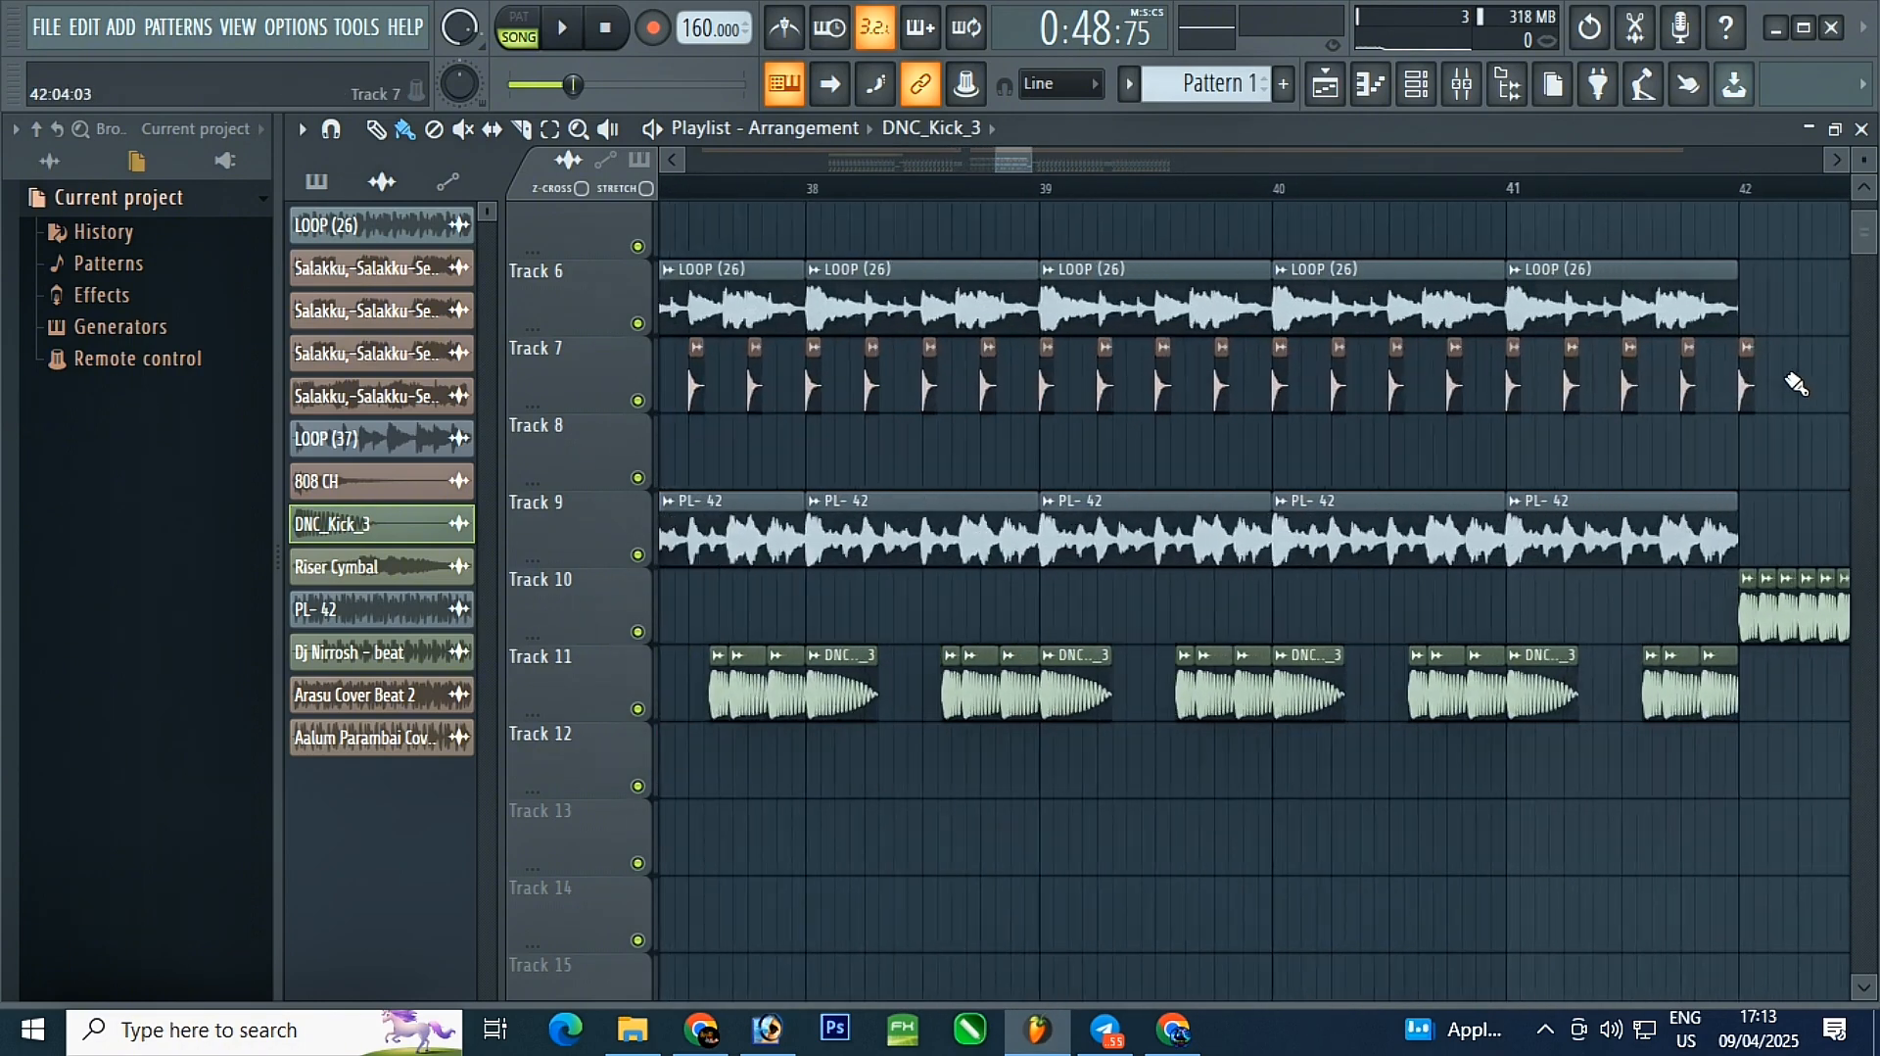
scroll(1729, 403, down, 3)
scroll(903, 410, up, 2)
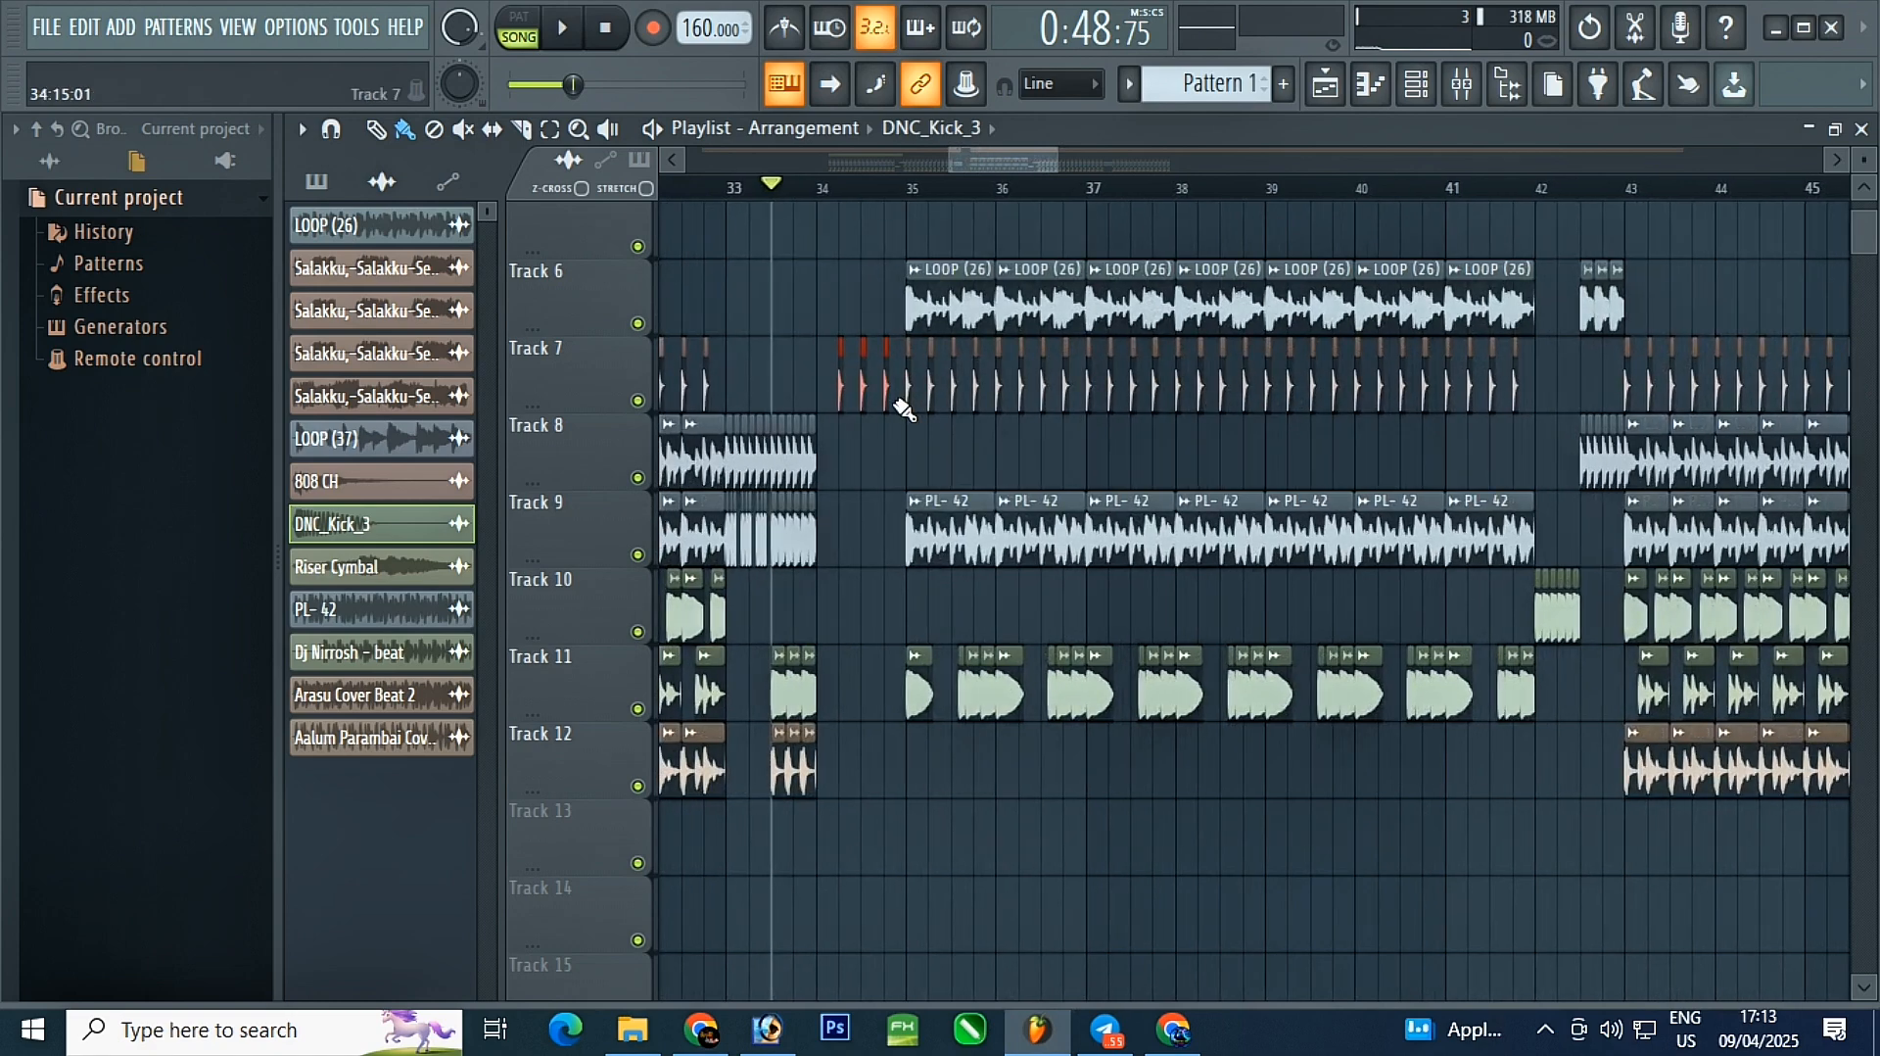
scroll(924, 407, down, 2)
scroll(861, 353, up, 3)
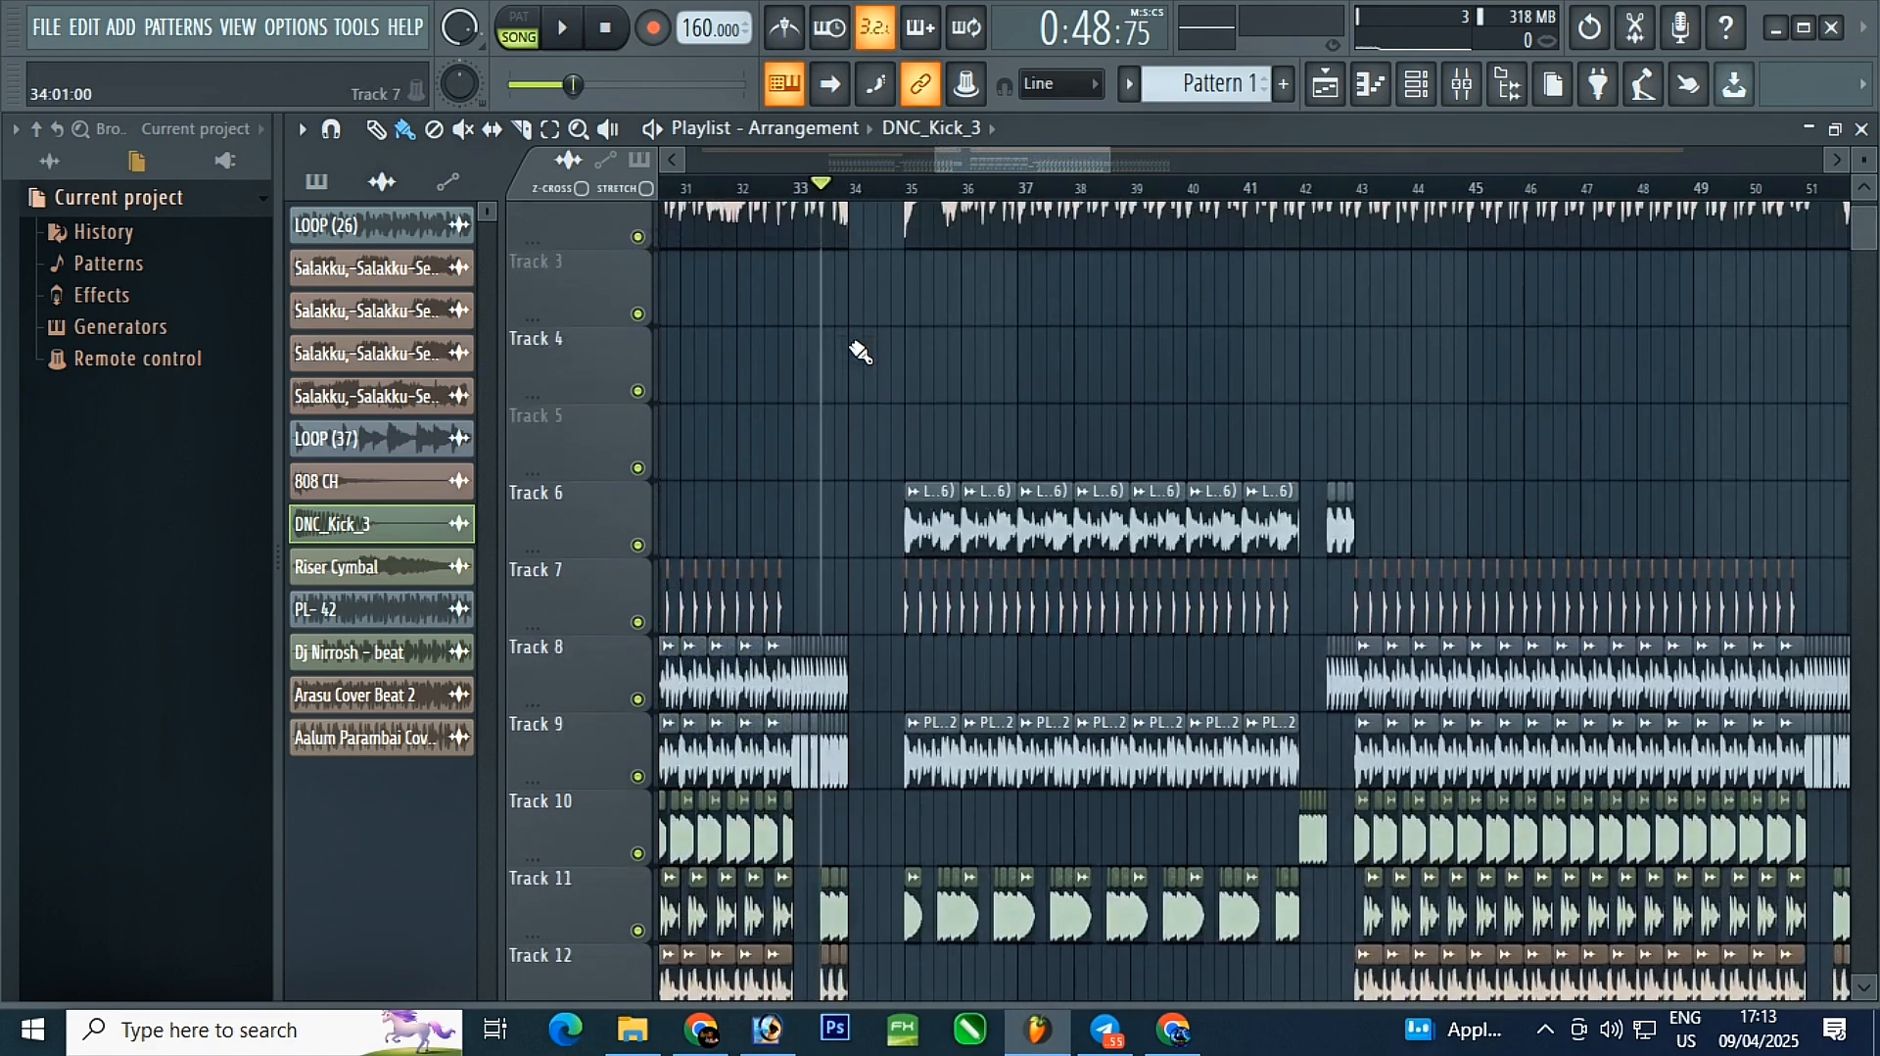
- Play the arrangement from bar 33, restart it at bar 35, and listen to the layered loop, kick and 808 CH section
key(space)
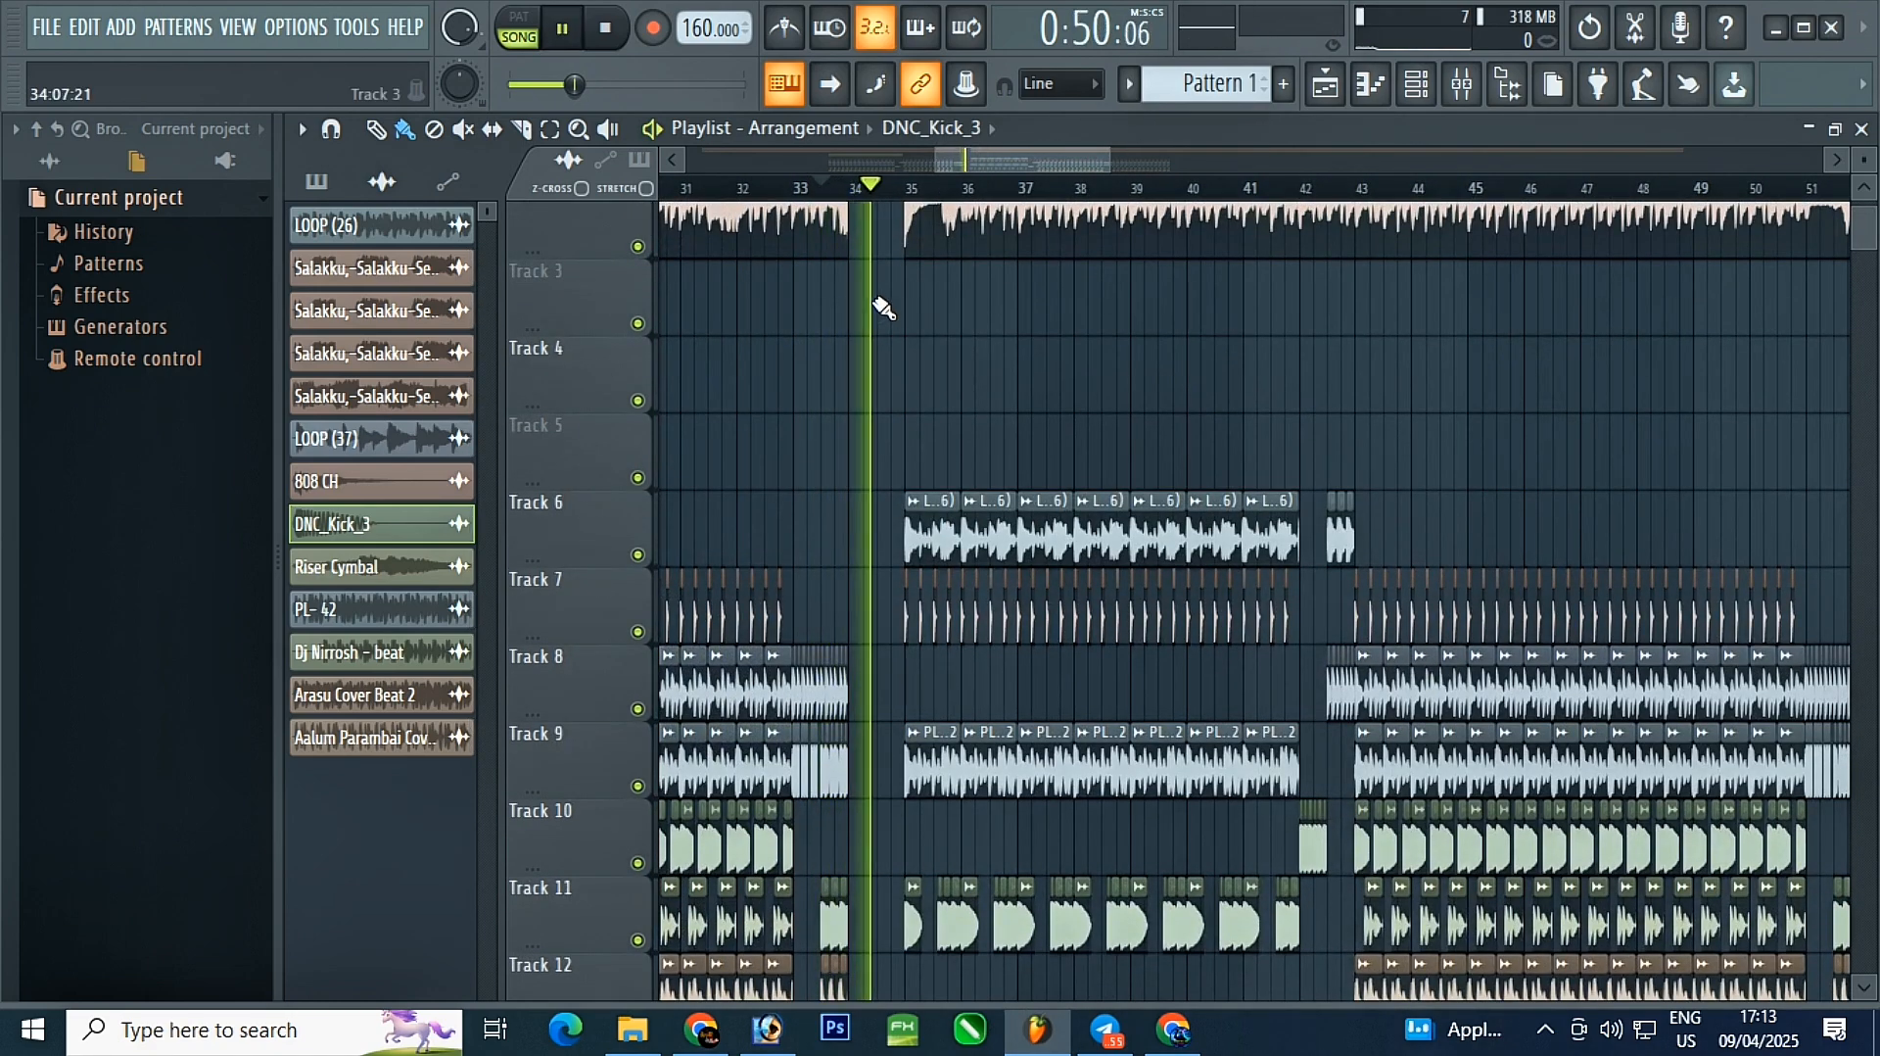
scroll(896, 392, down, 2)
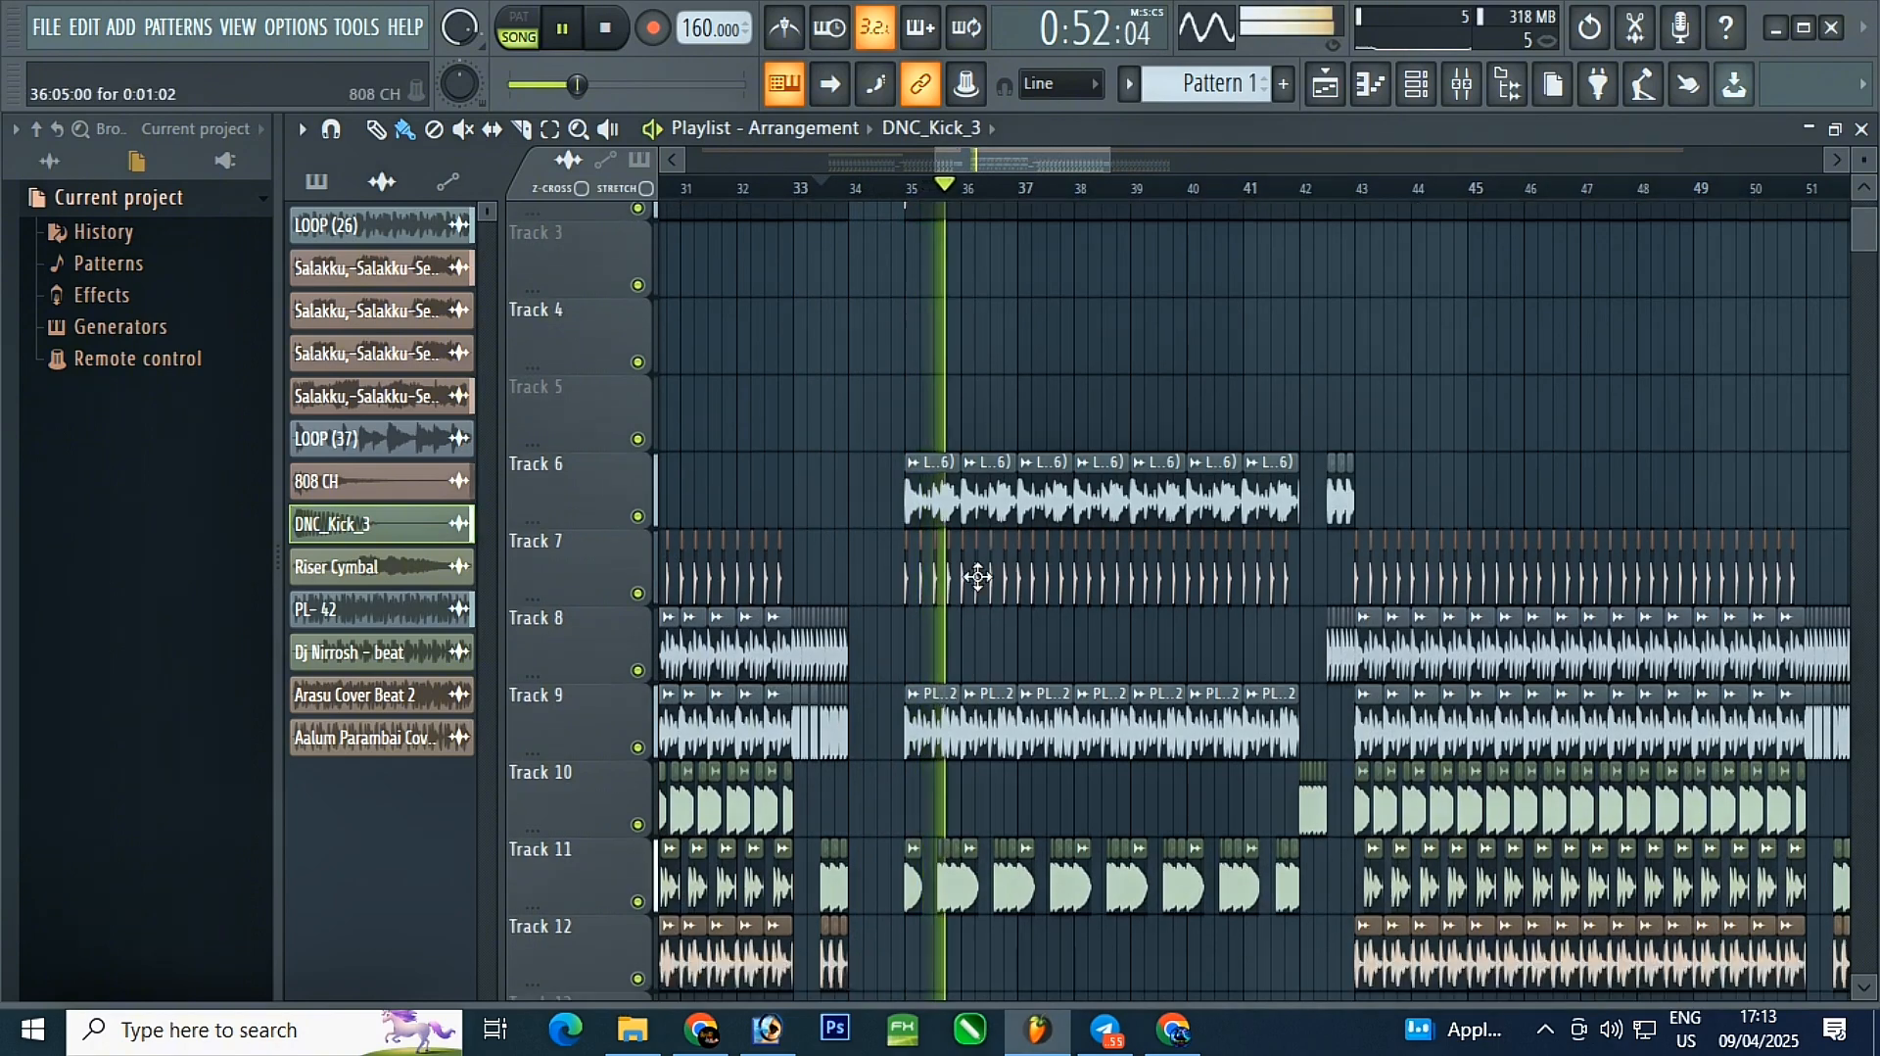
scroll(908, 446, up, 2)
click(884, 187)
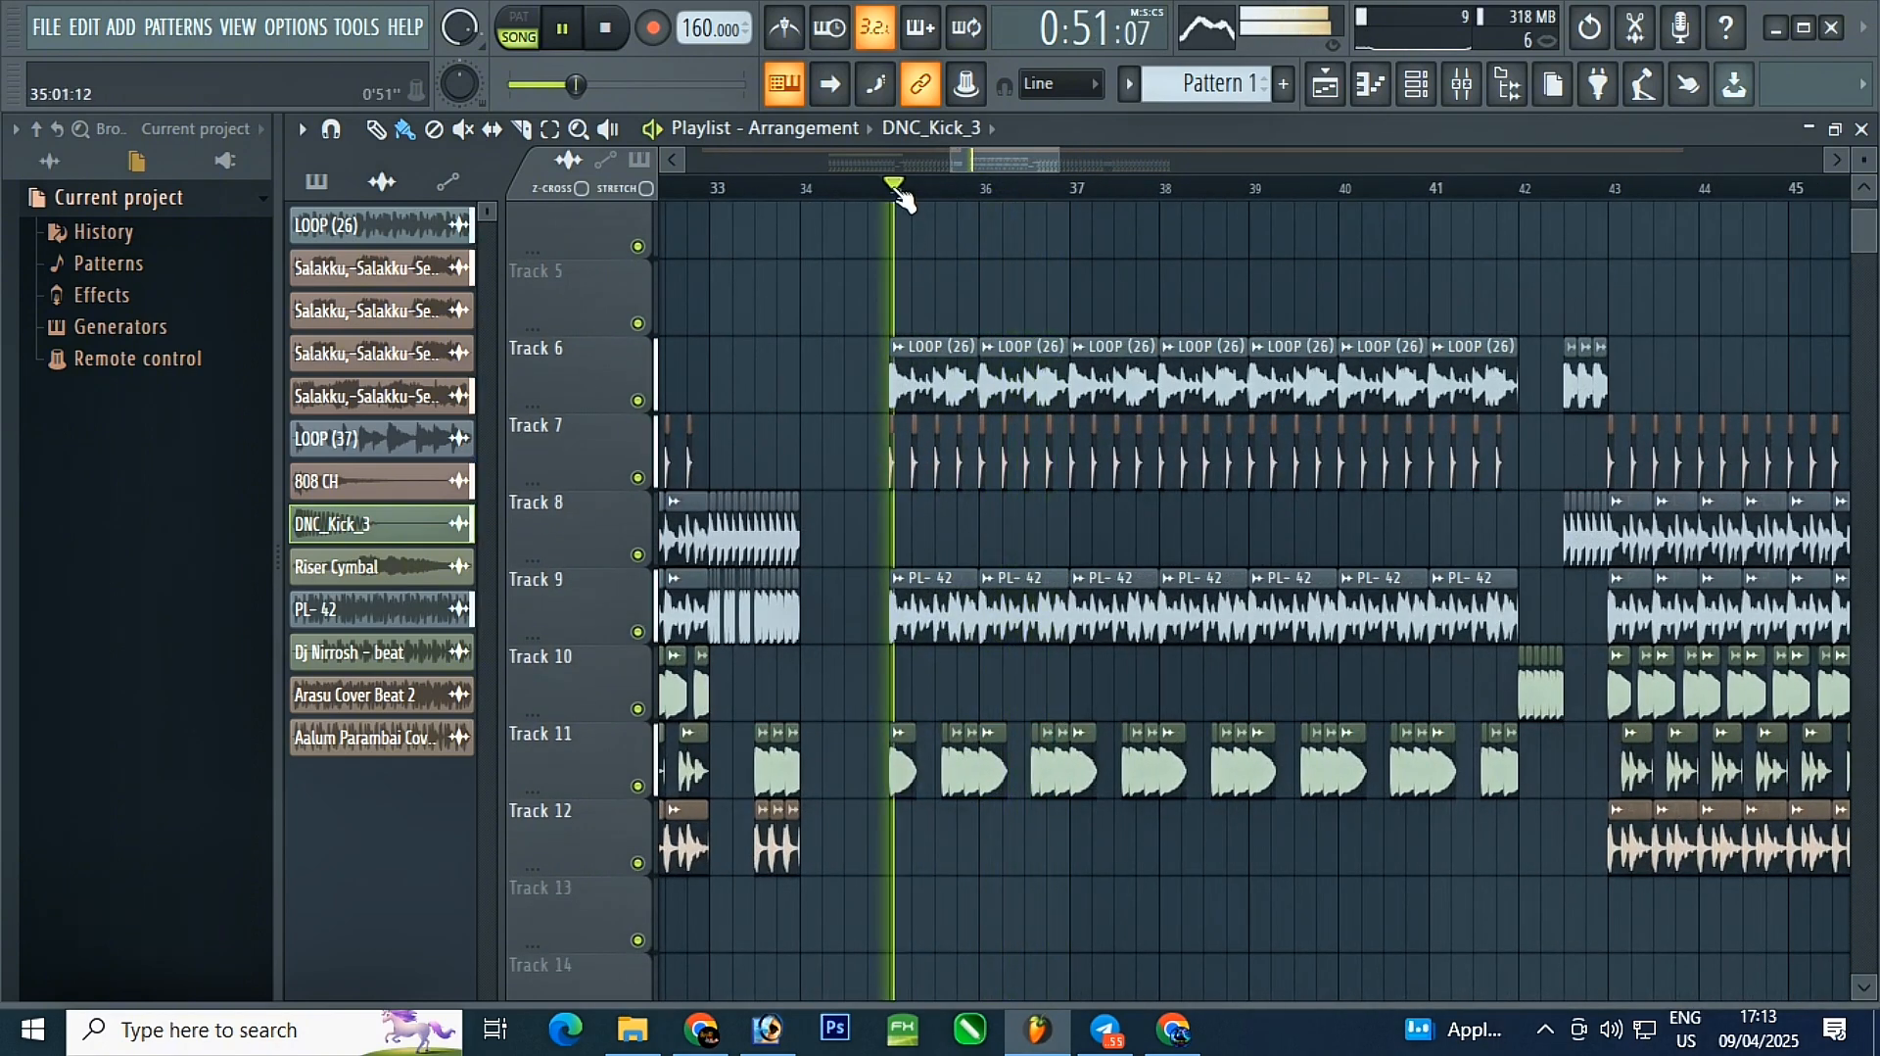
scroll(861, 608, down, 2)
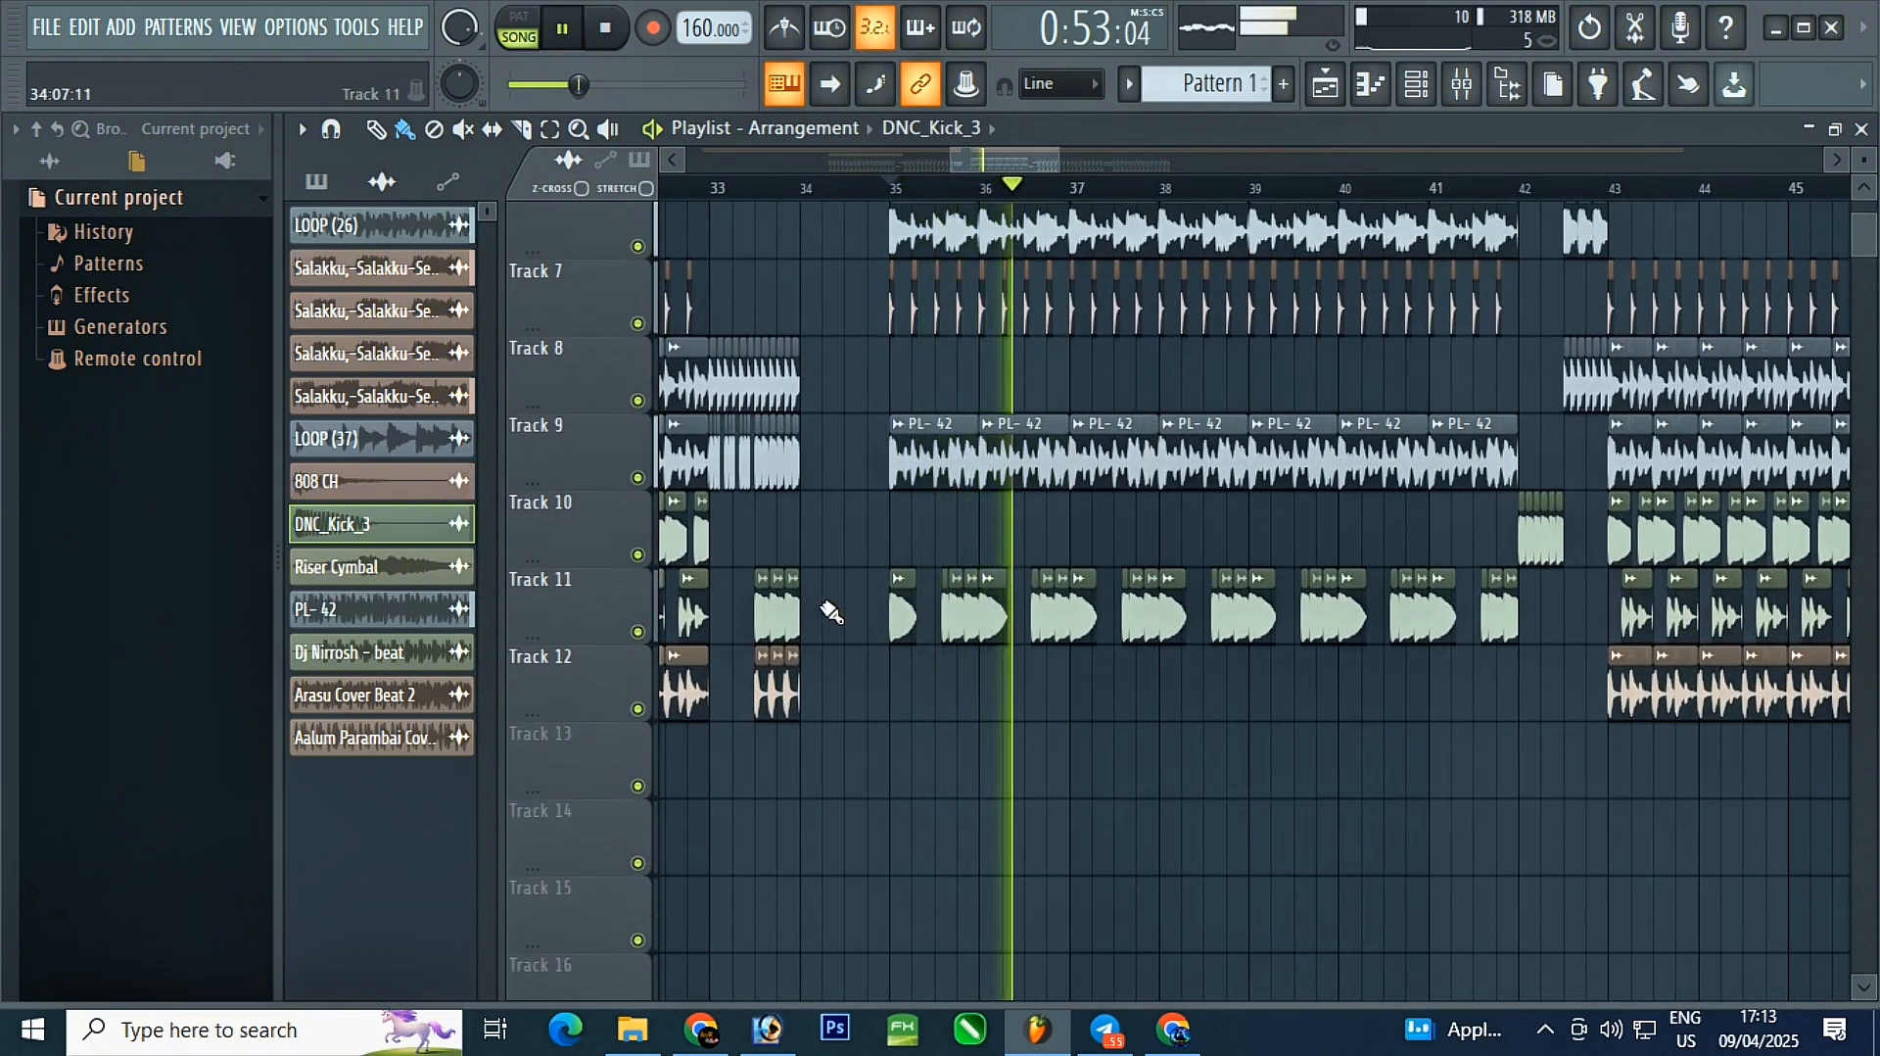
scroll(862, 612, up, 2)
scroll(916, 590, down, 2)
scroll(915, 591, up, 2)
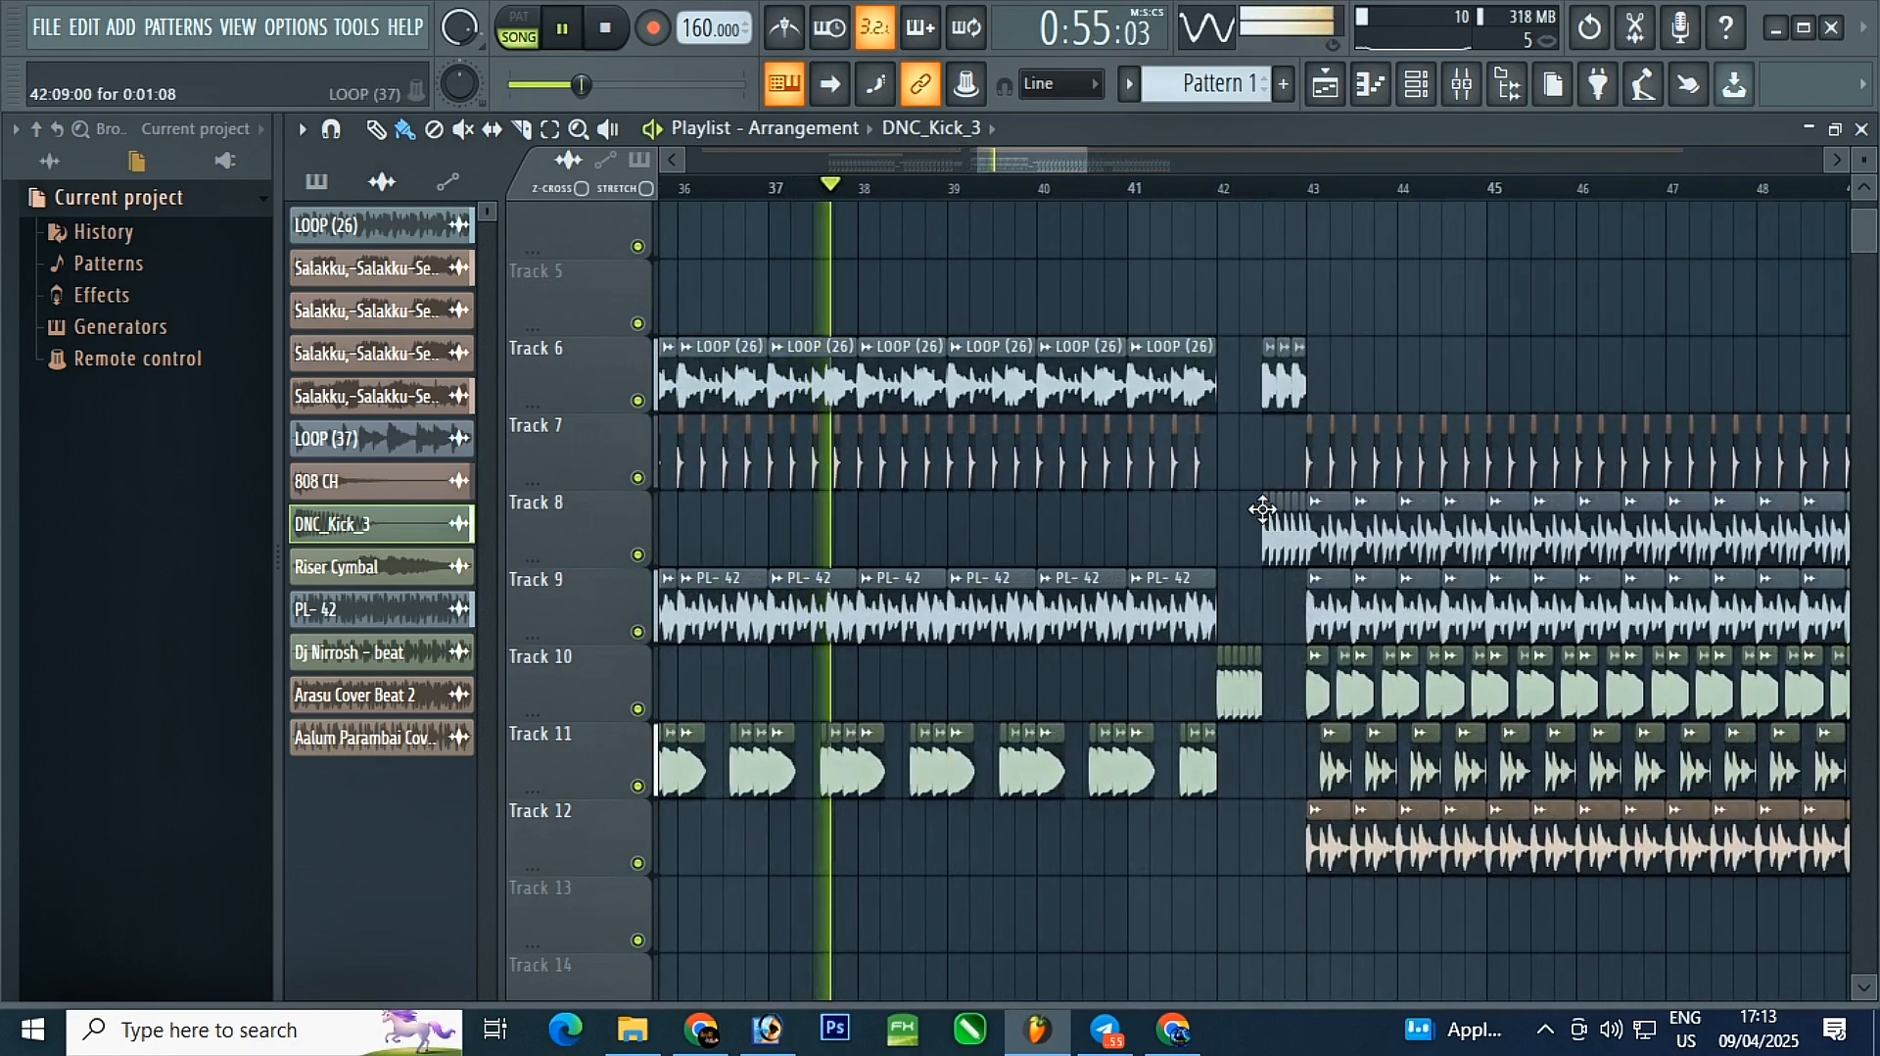
scroll(831, 524, down, 3)
scroll(1004, 526, down, 1)
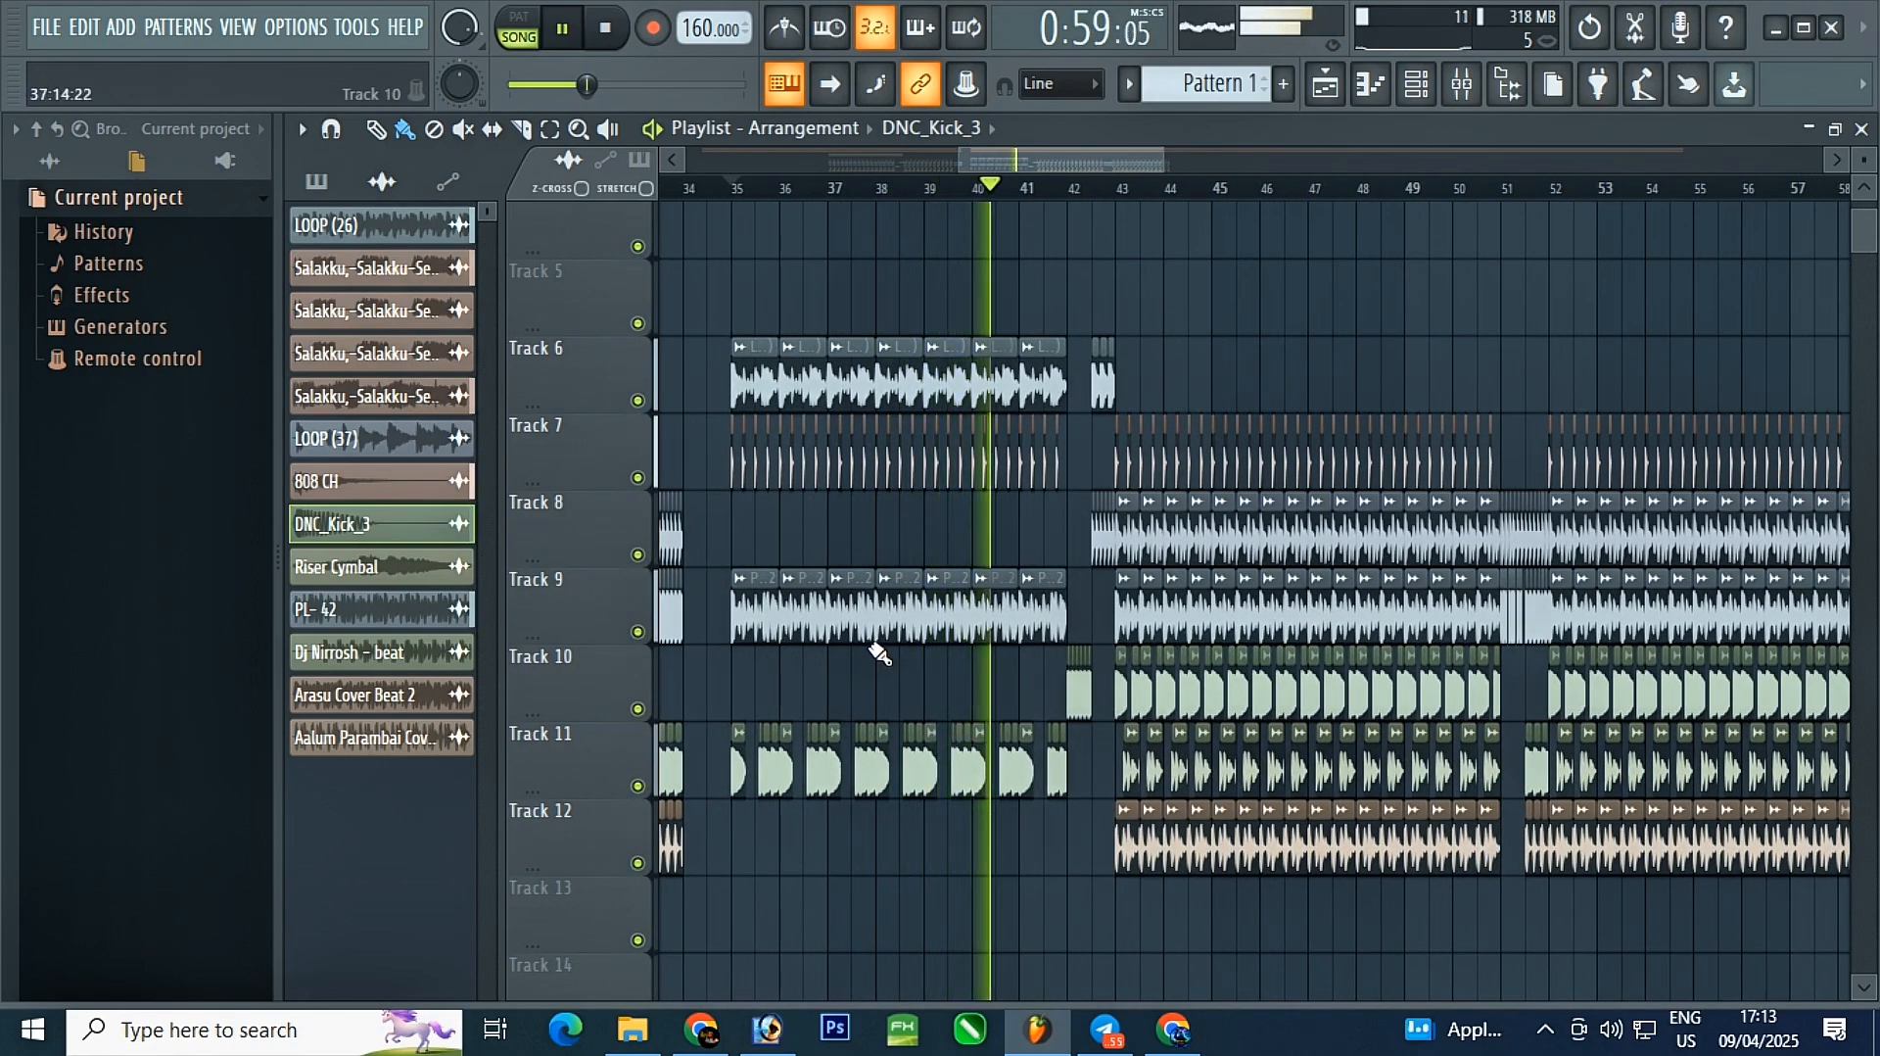
- Listen on through the bar 42 transition and the beat sections that run toward bar 59
scroll(1129, 675, up, 3)
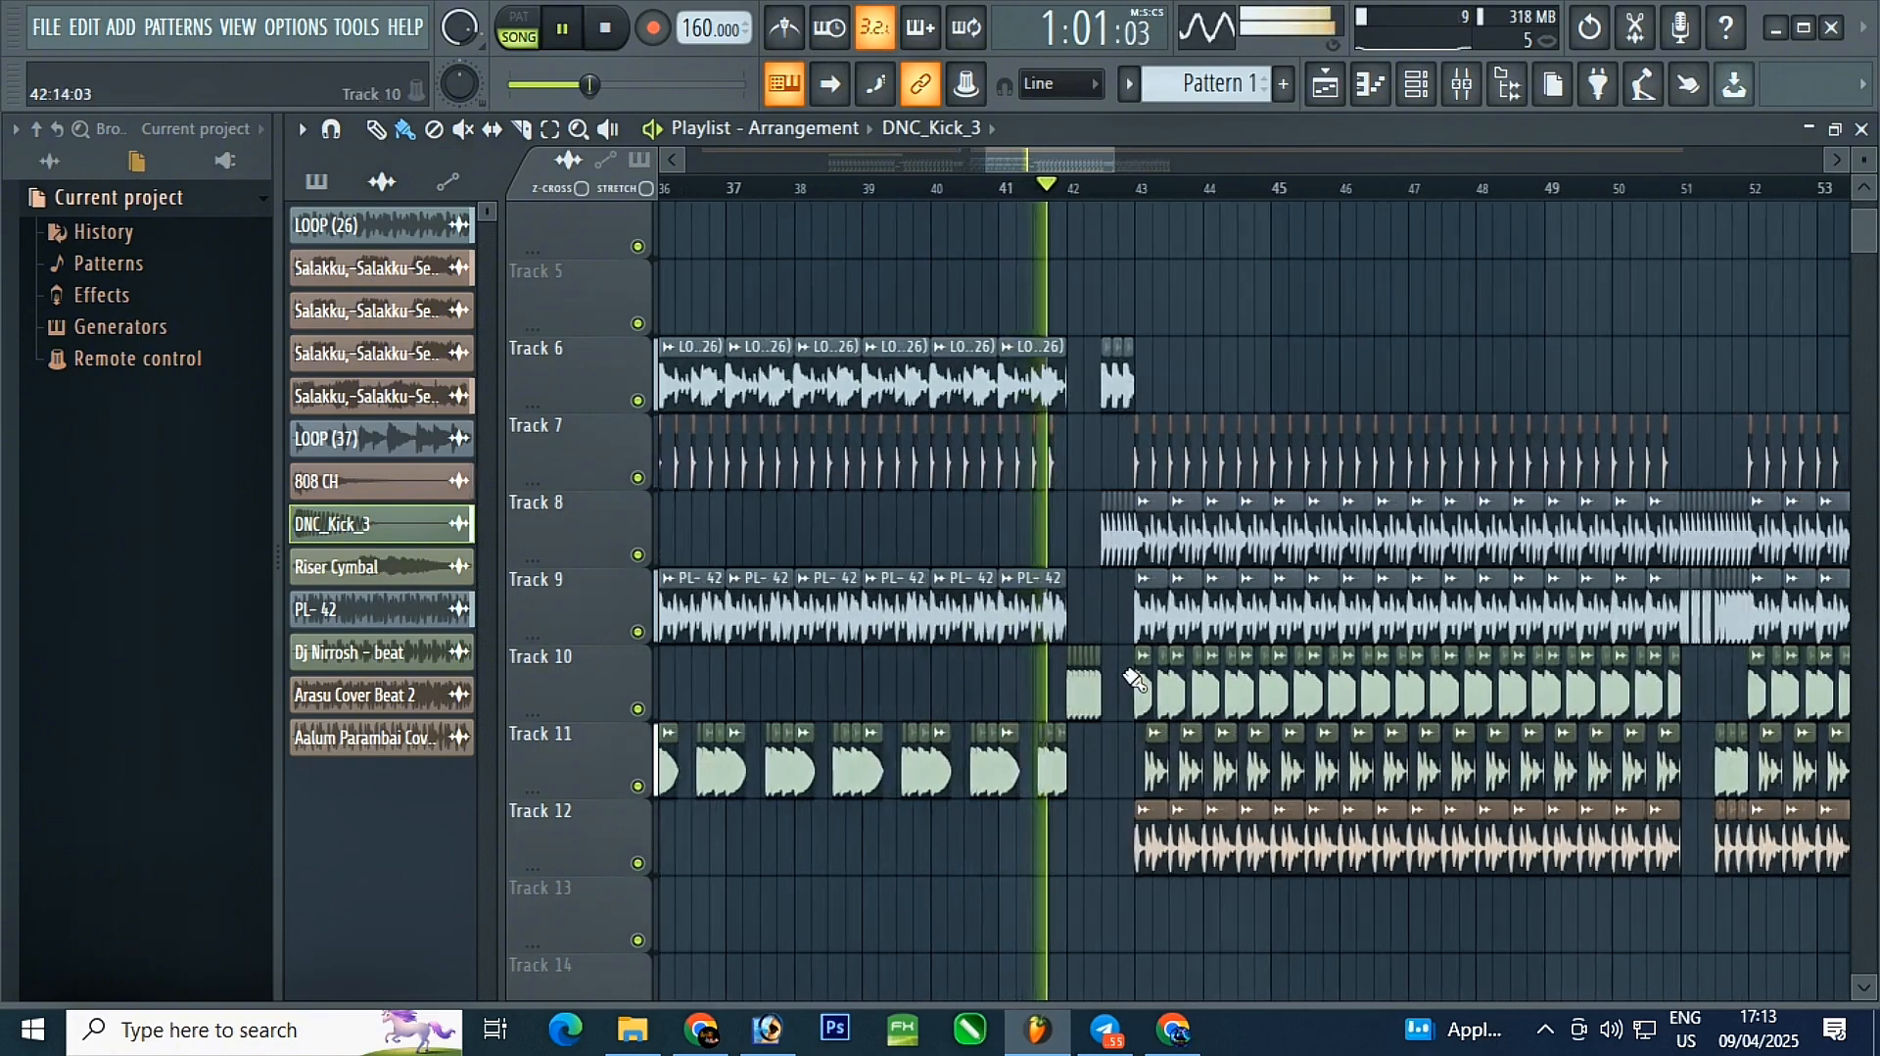
scroll(1016, 674, down, 2)
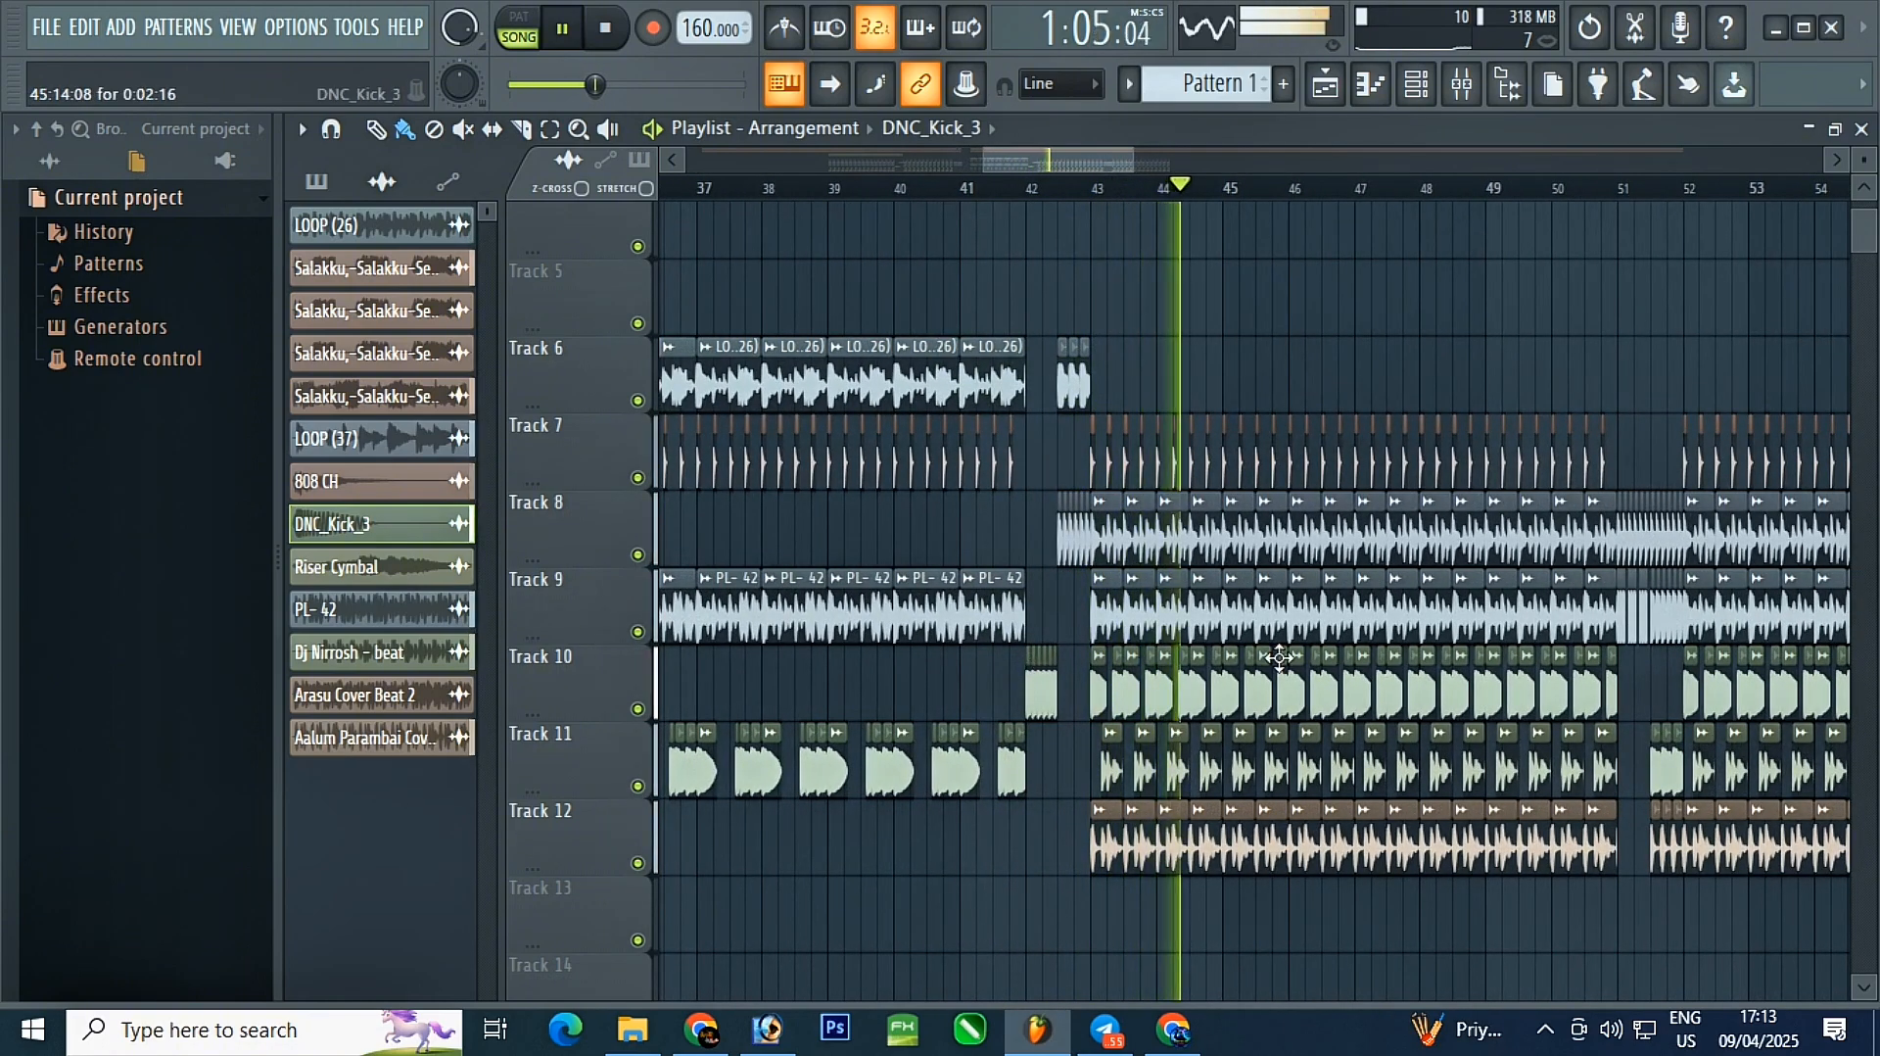
scroll(1279, 657, down, 2)
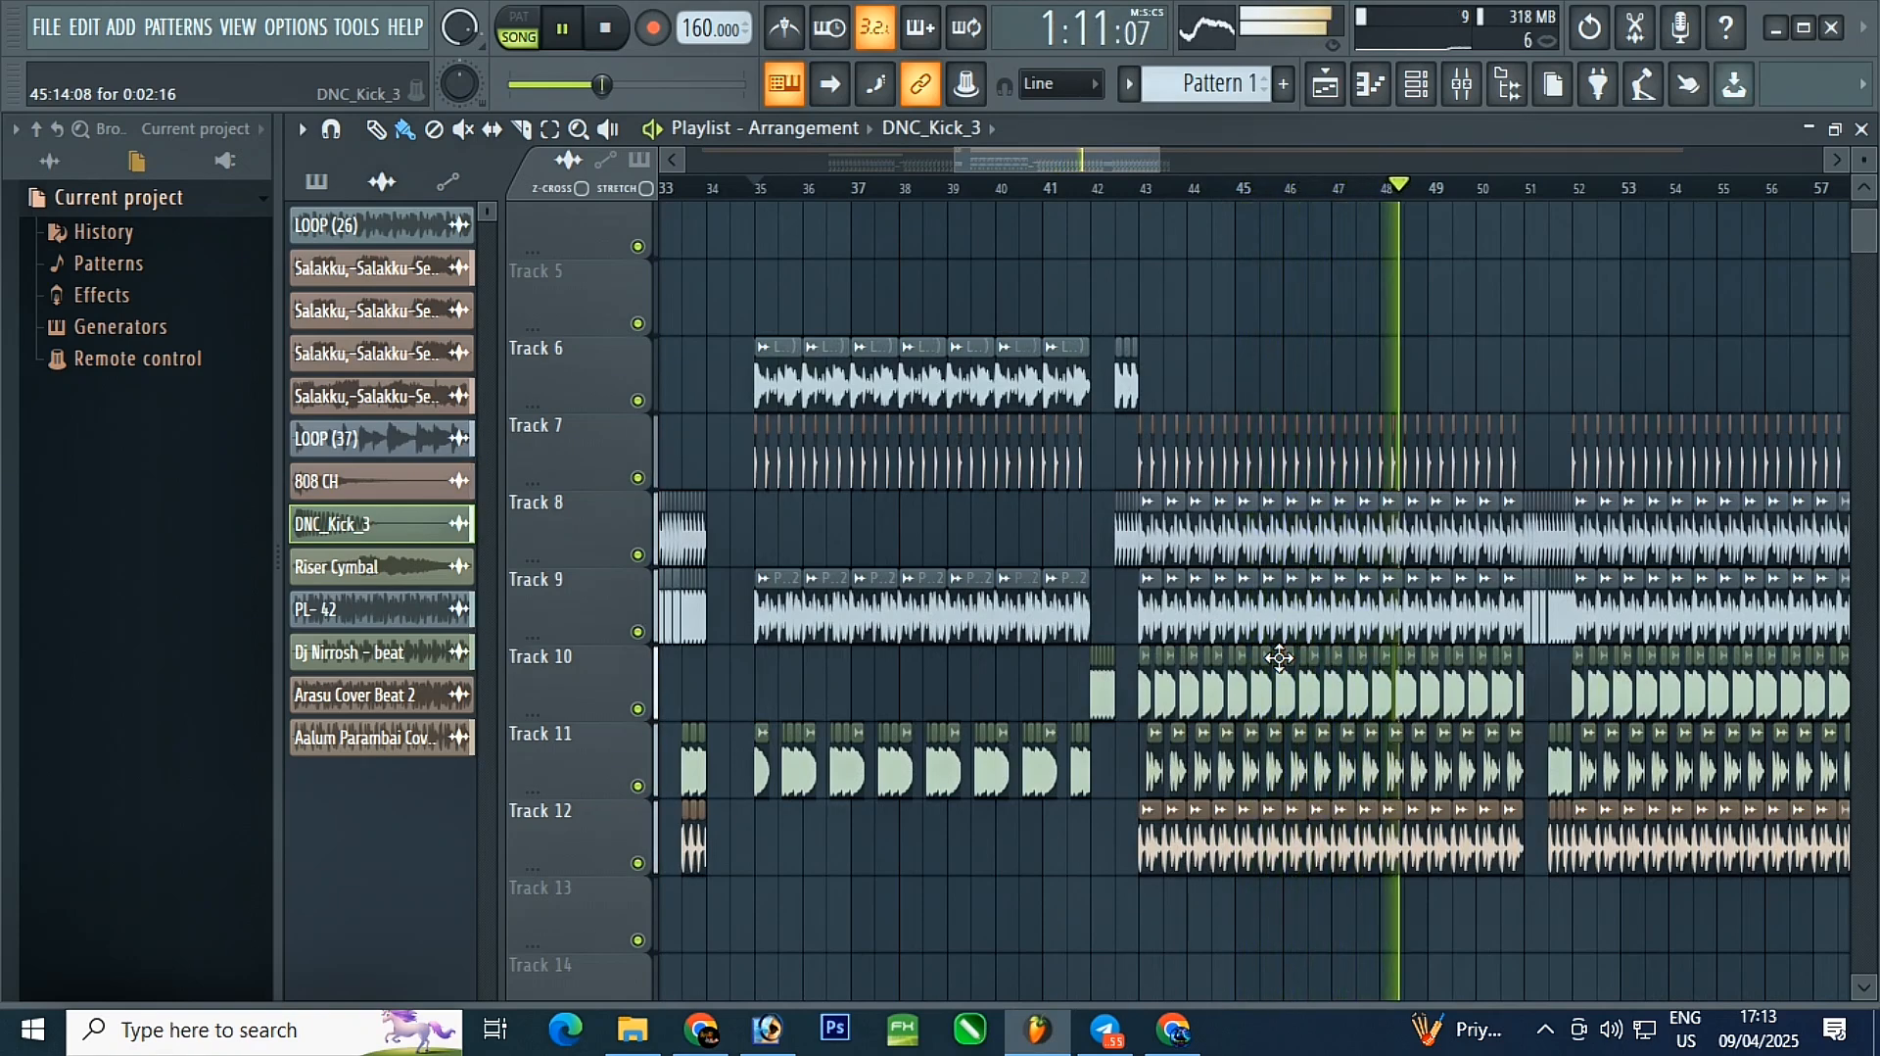
scroll(1041, 658, down, 1)
scroll(1364, 617, up, 3)
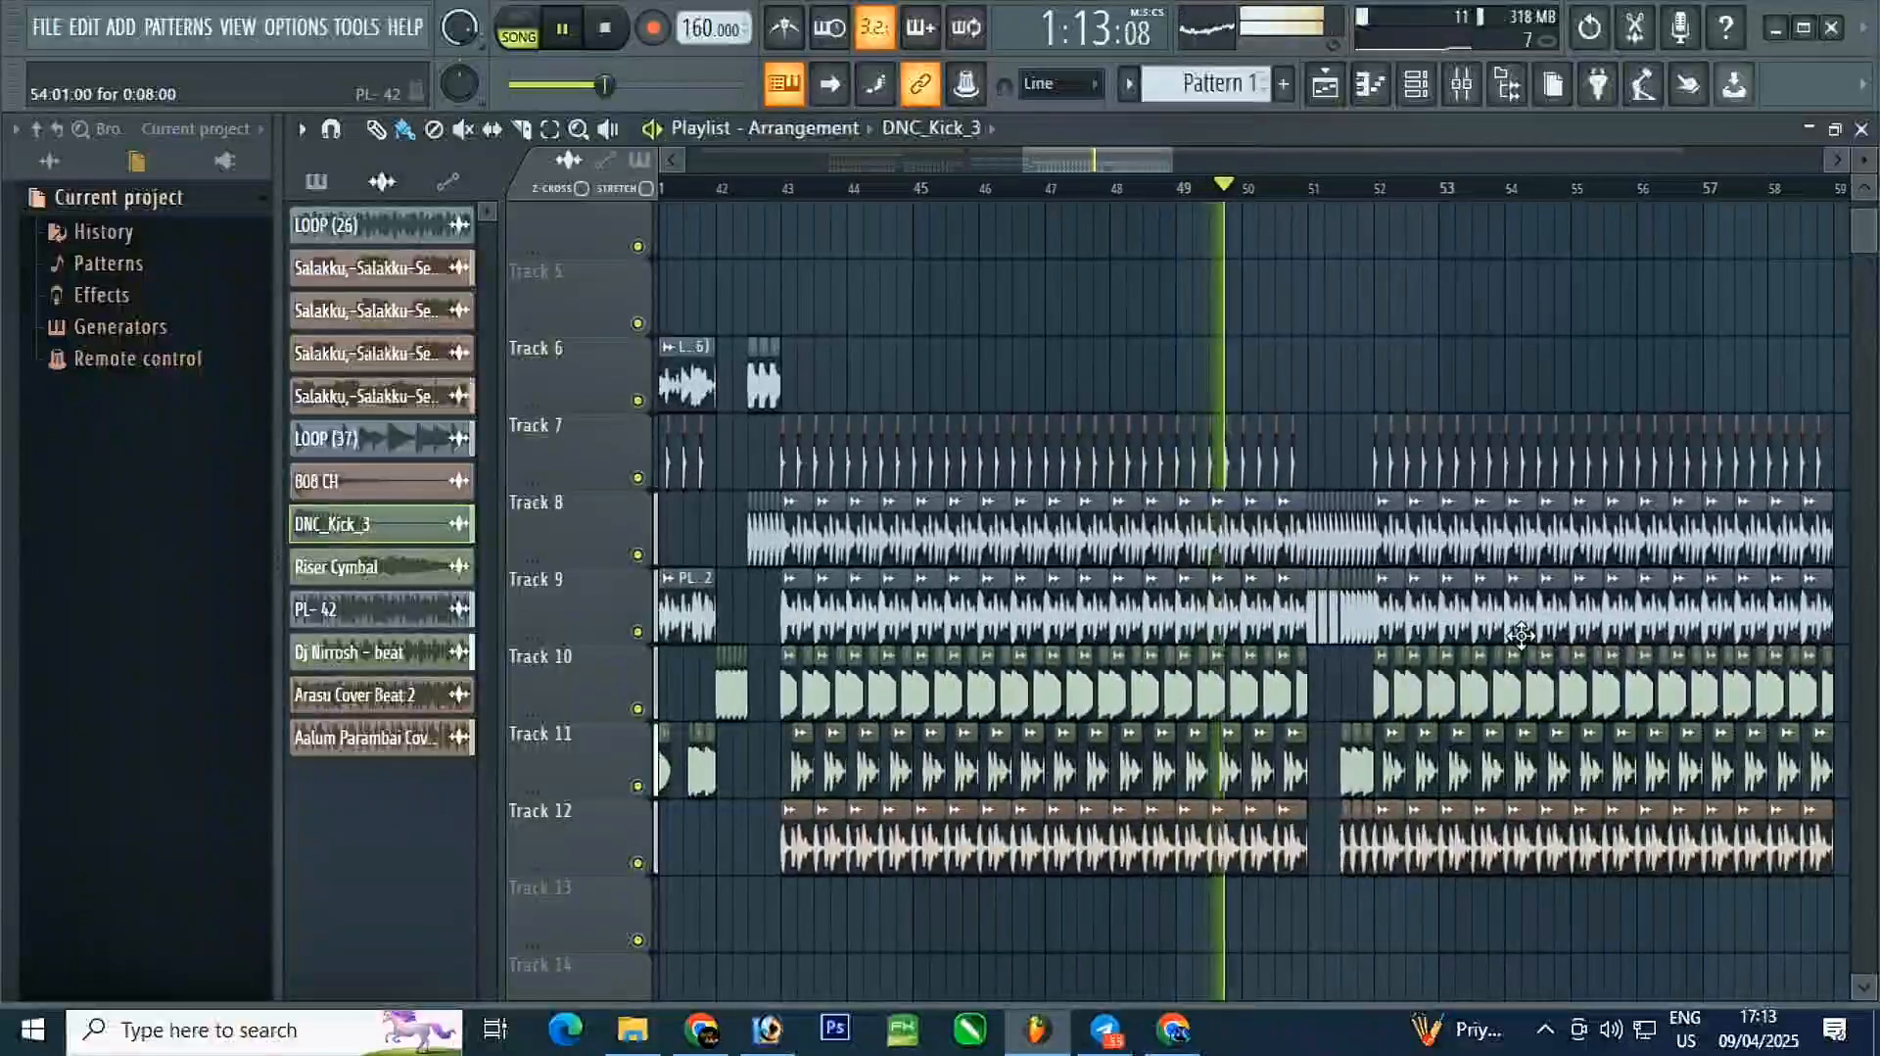
scroll(1521, 635, up, 2)
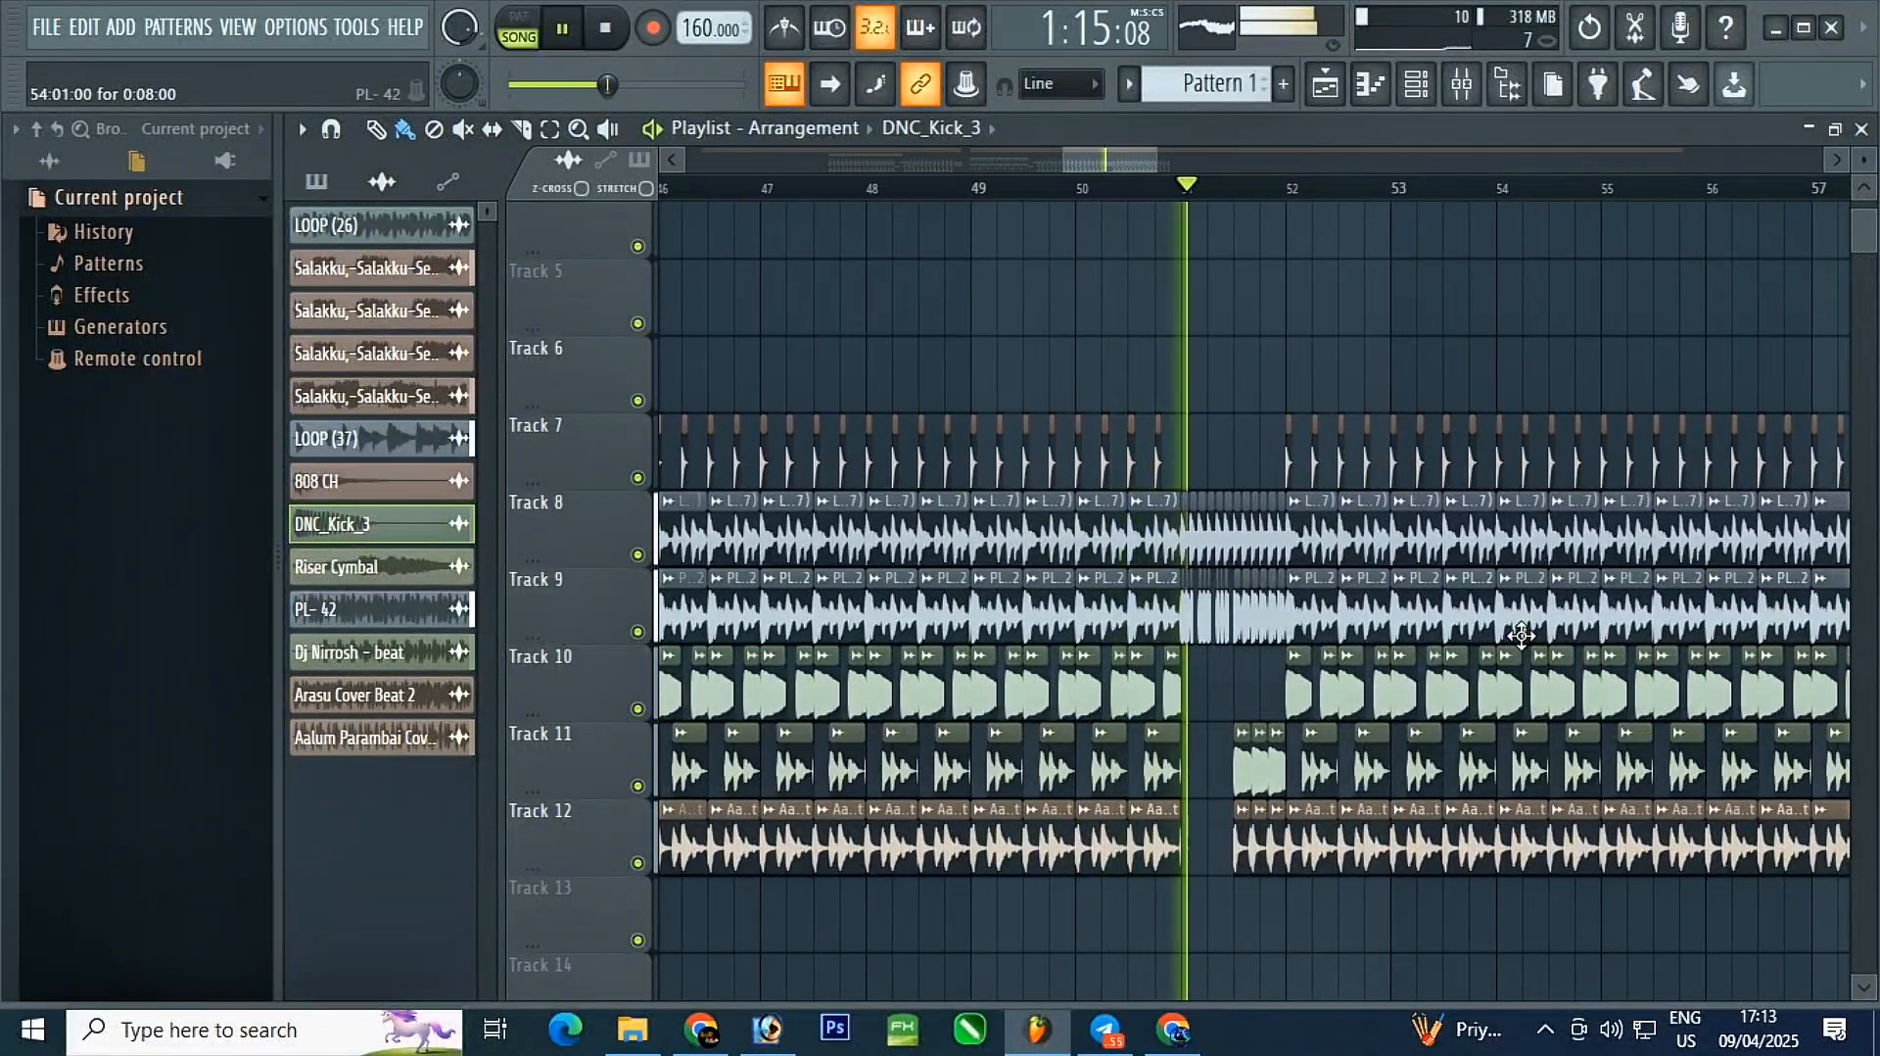
scroll(1508, 633, down, 2)
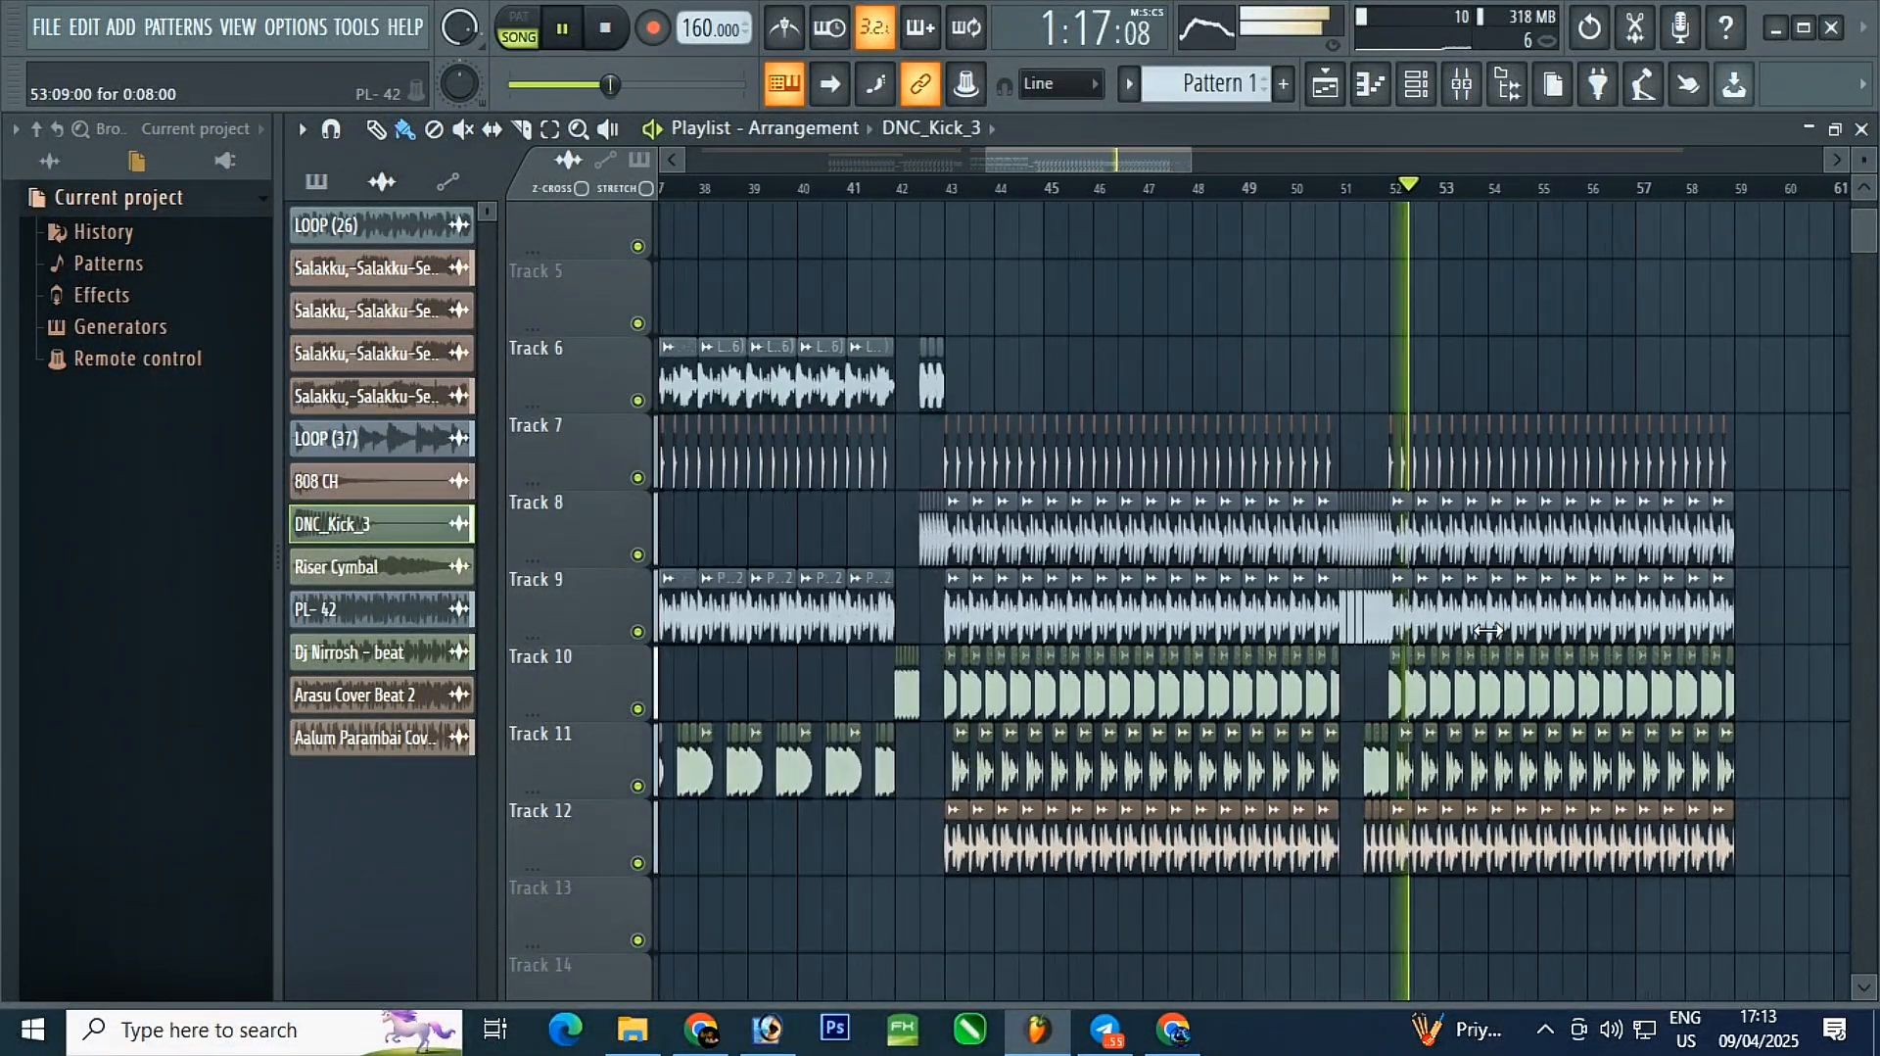
scroll(964, 625, up, 1)
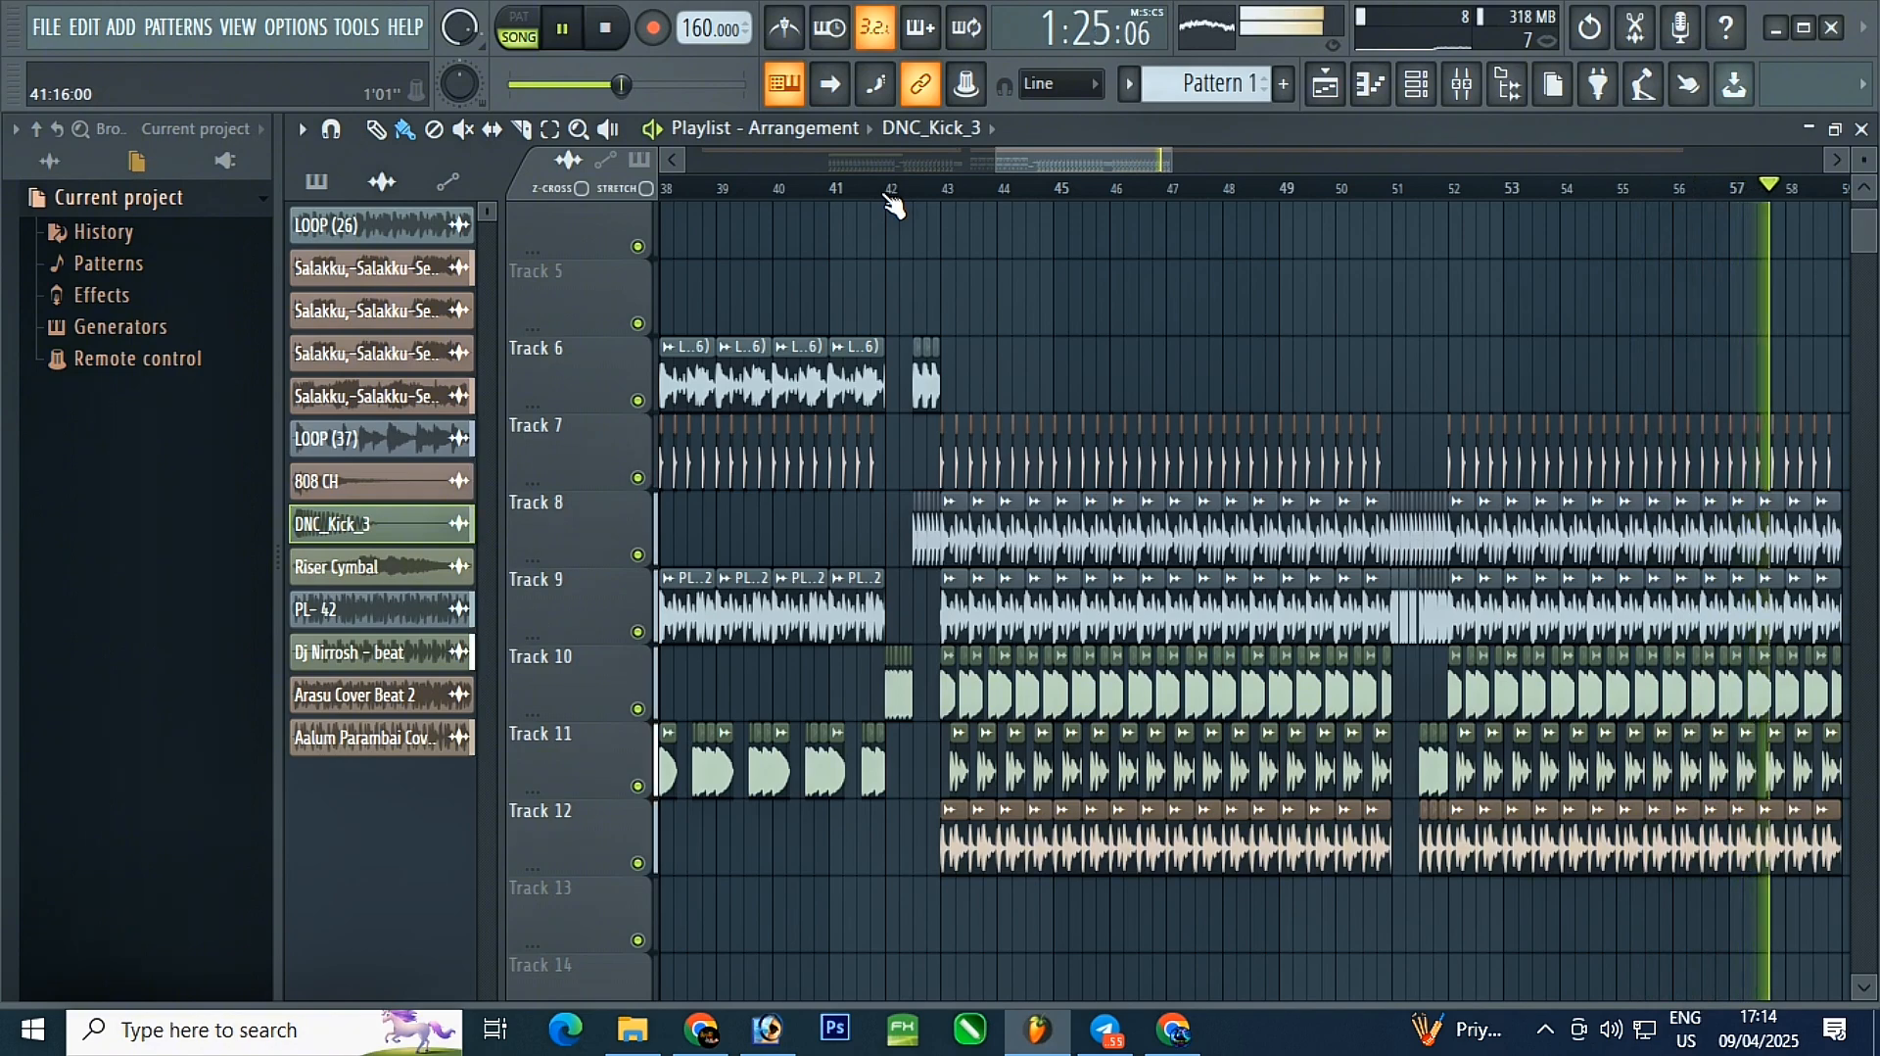
- Replay the transition into the bar 43 beat from bar 42, and again from bar 41
click(887, 189)
scroll(896, 188, up, 4)
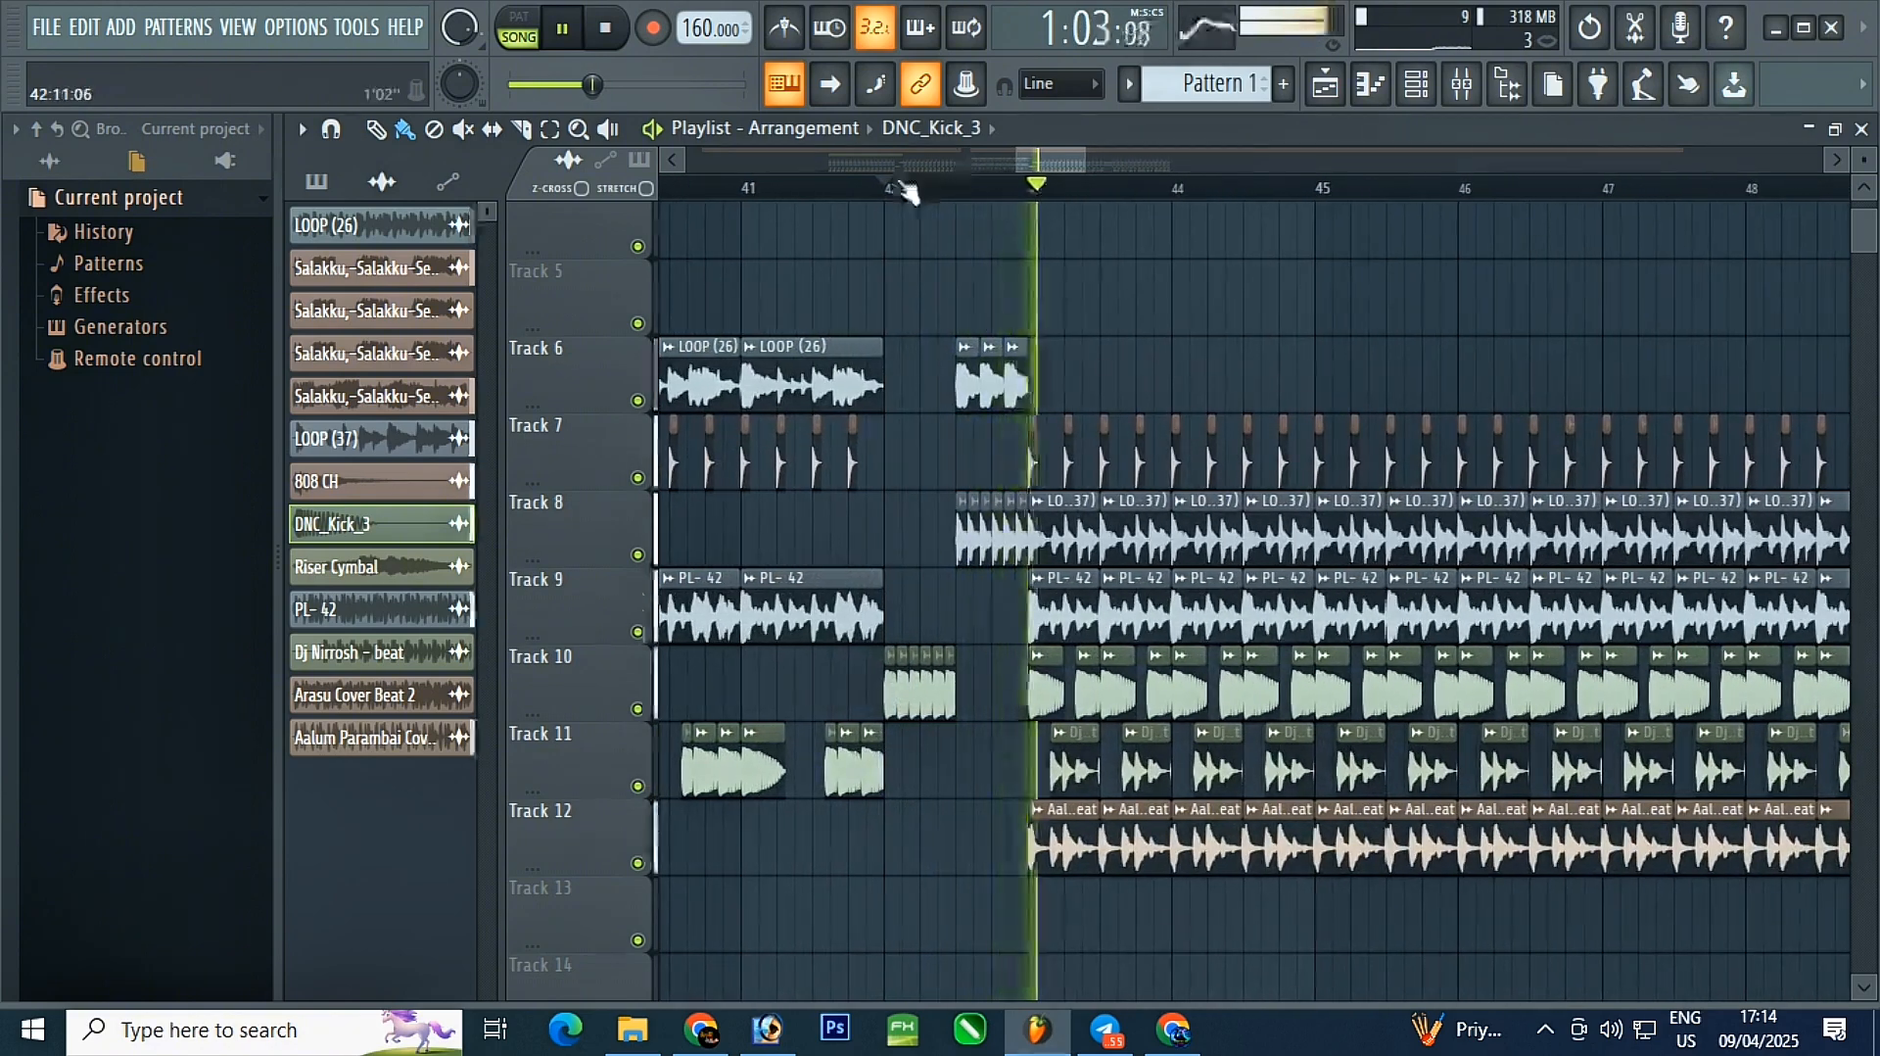
click(734, 188)
scroll(927, 696, up, 2)
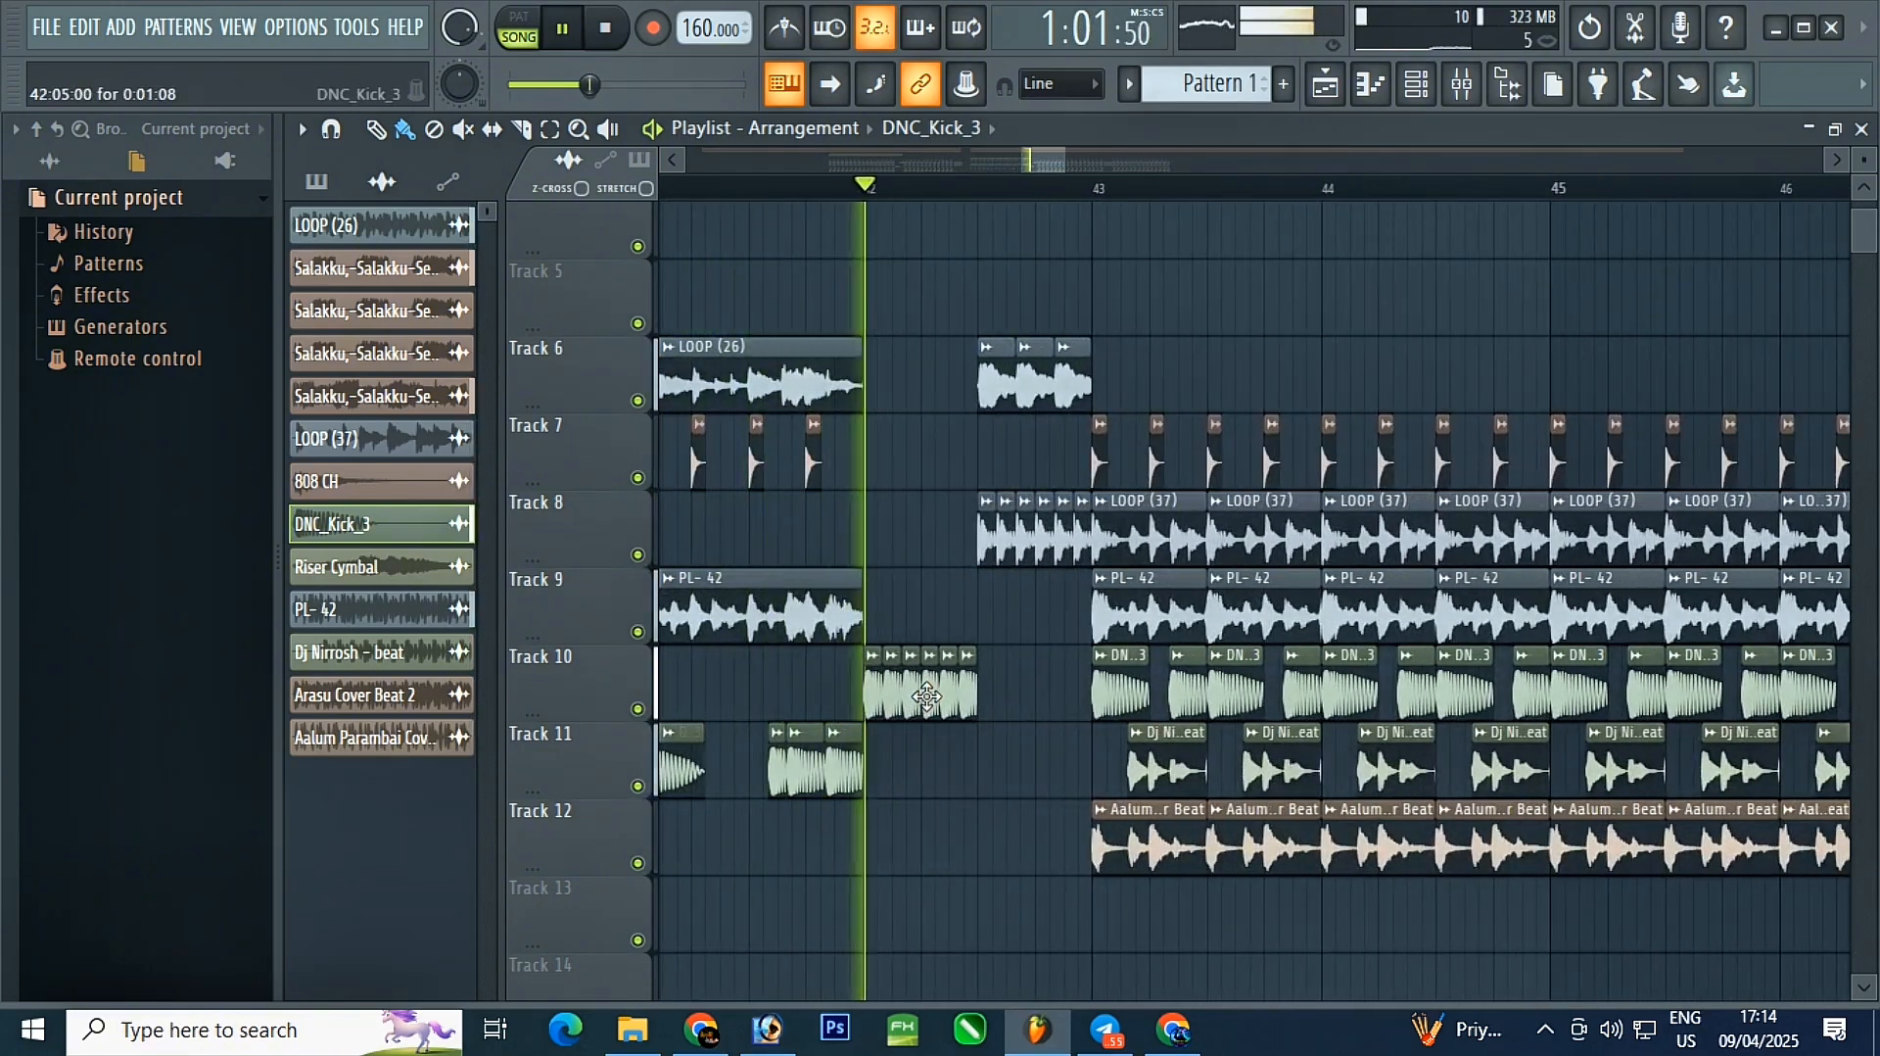
scroll(1185, 353, down, 3)
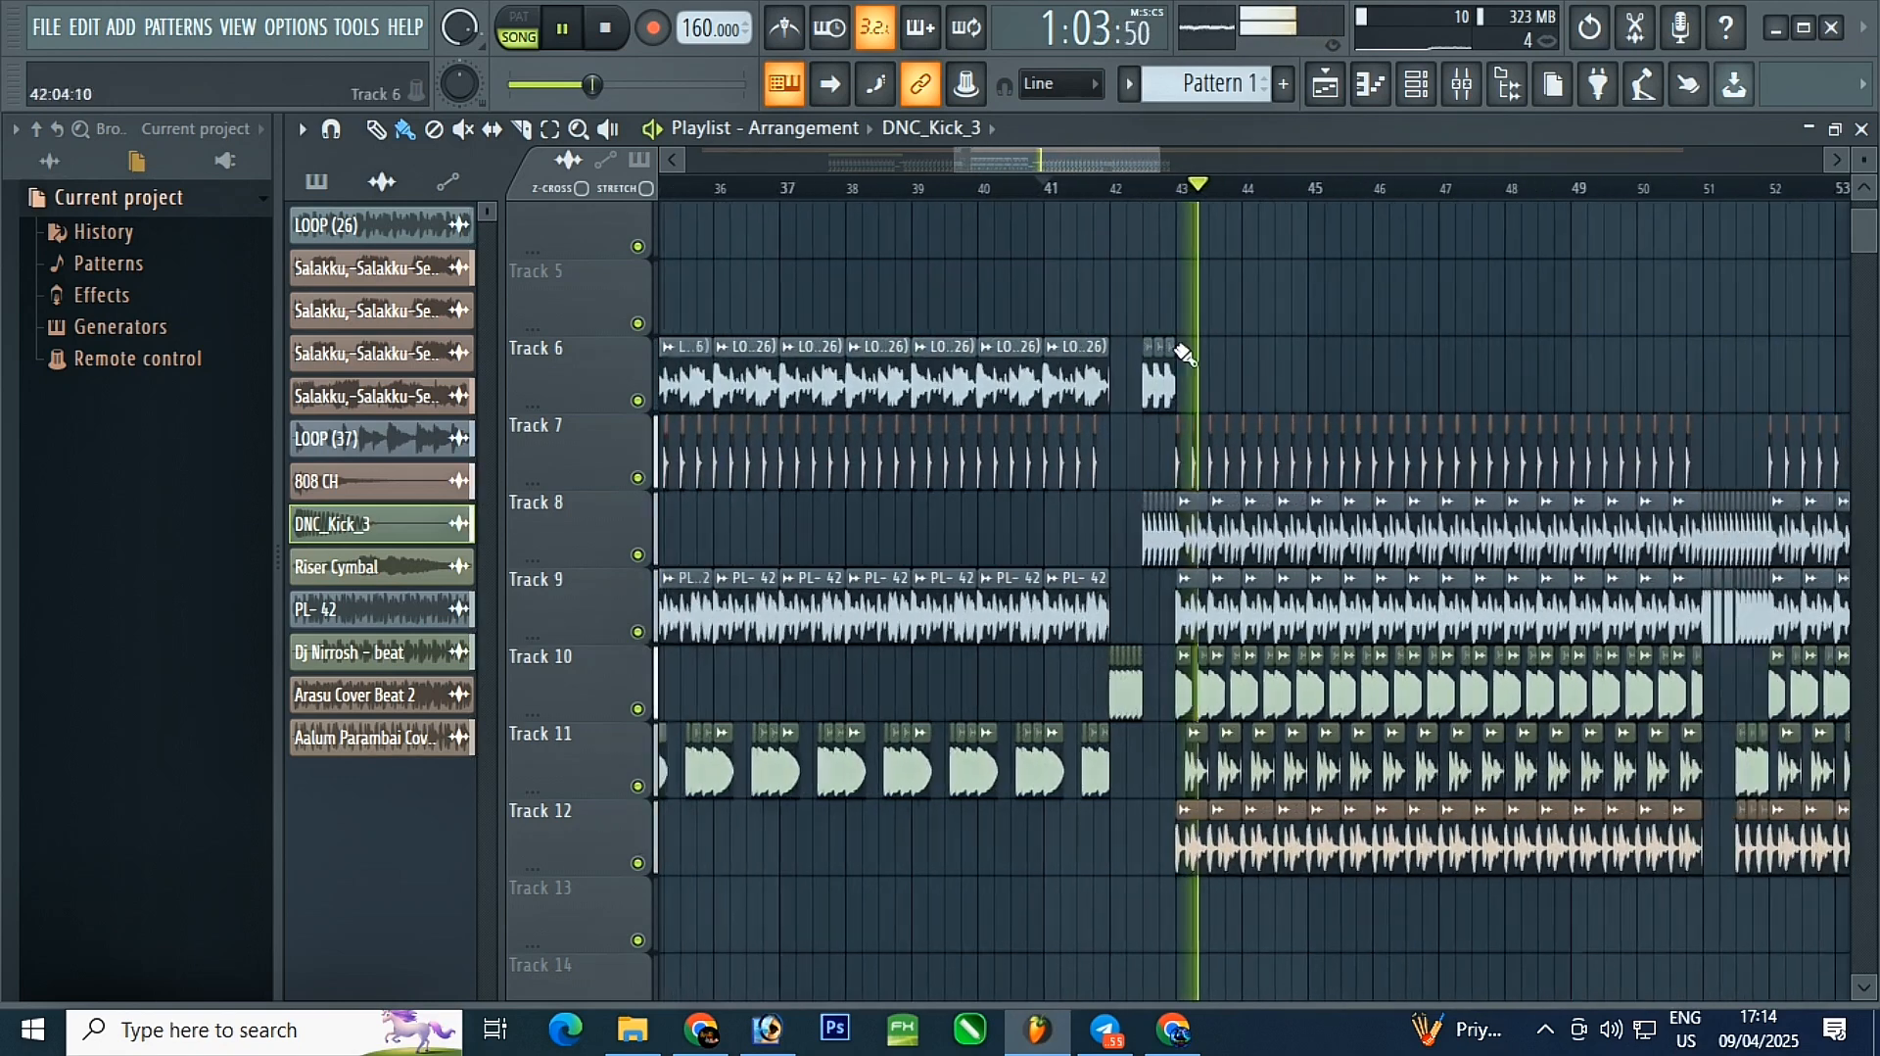
scroll(1087, 311, down, 1)
- Set the volume of the Salakku,-Salakku-Selai [vocals] channel to about 34% in its channel settings and close them
scroll(857, 281, up, 4)
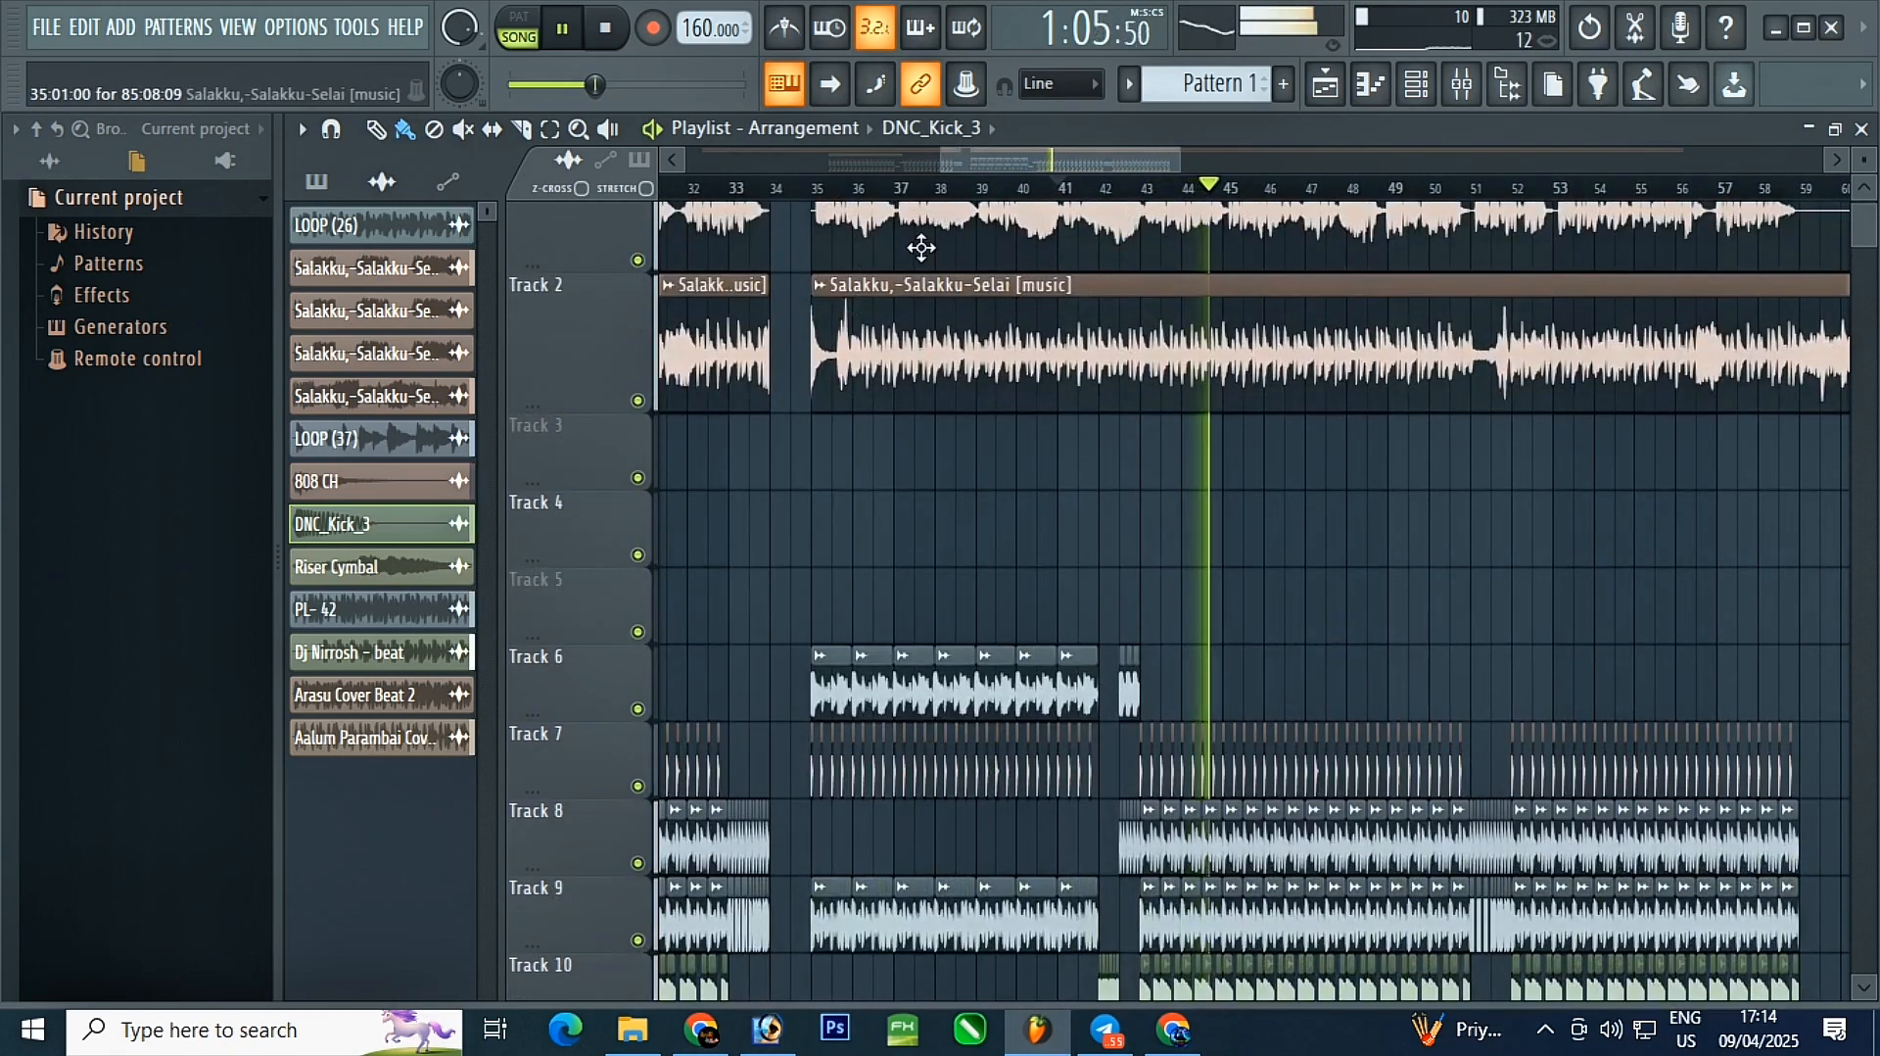
double_click(923, 233)
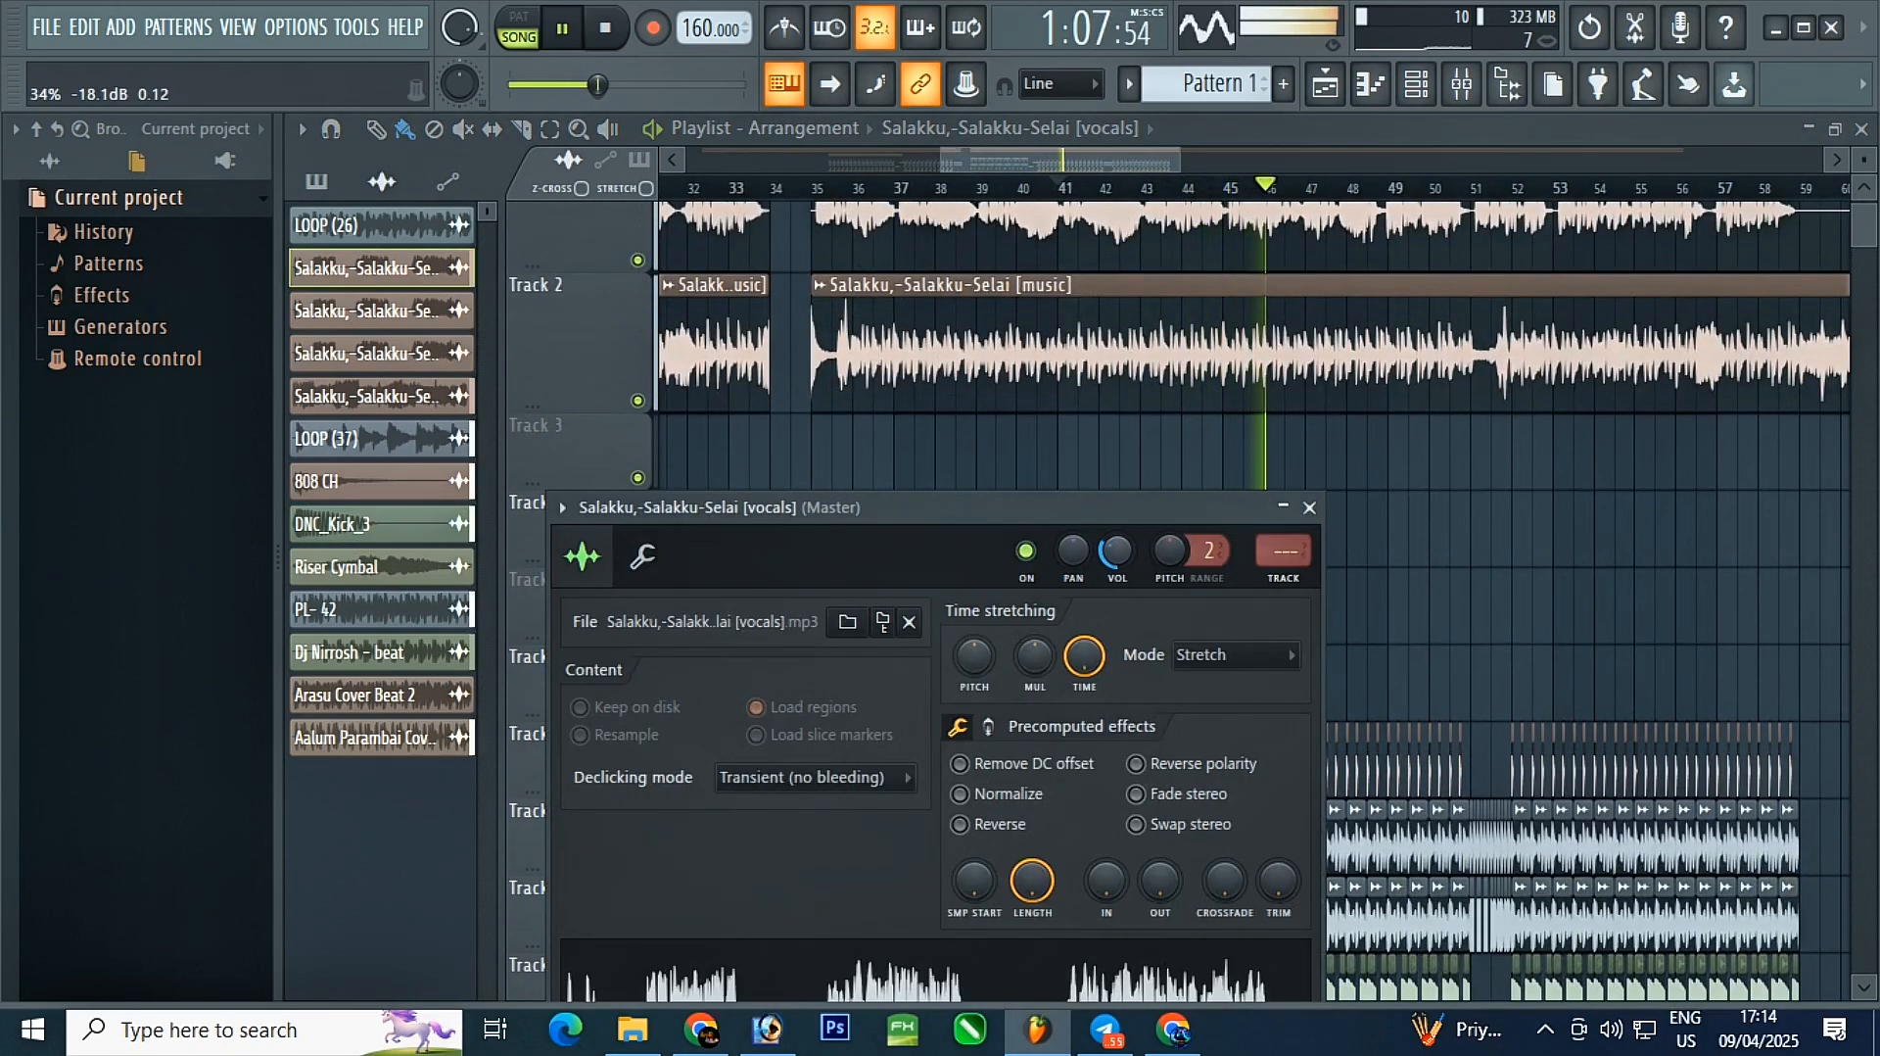
click(1309, 507)
- Replay the layered section from just before bar 35, and again from the start of bar 35
scroll(797, 629, down, 2)
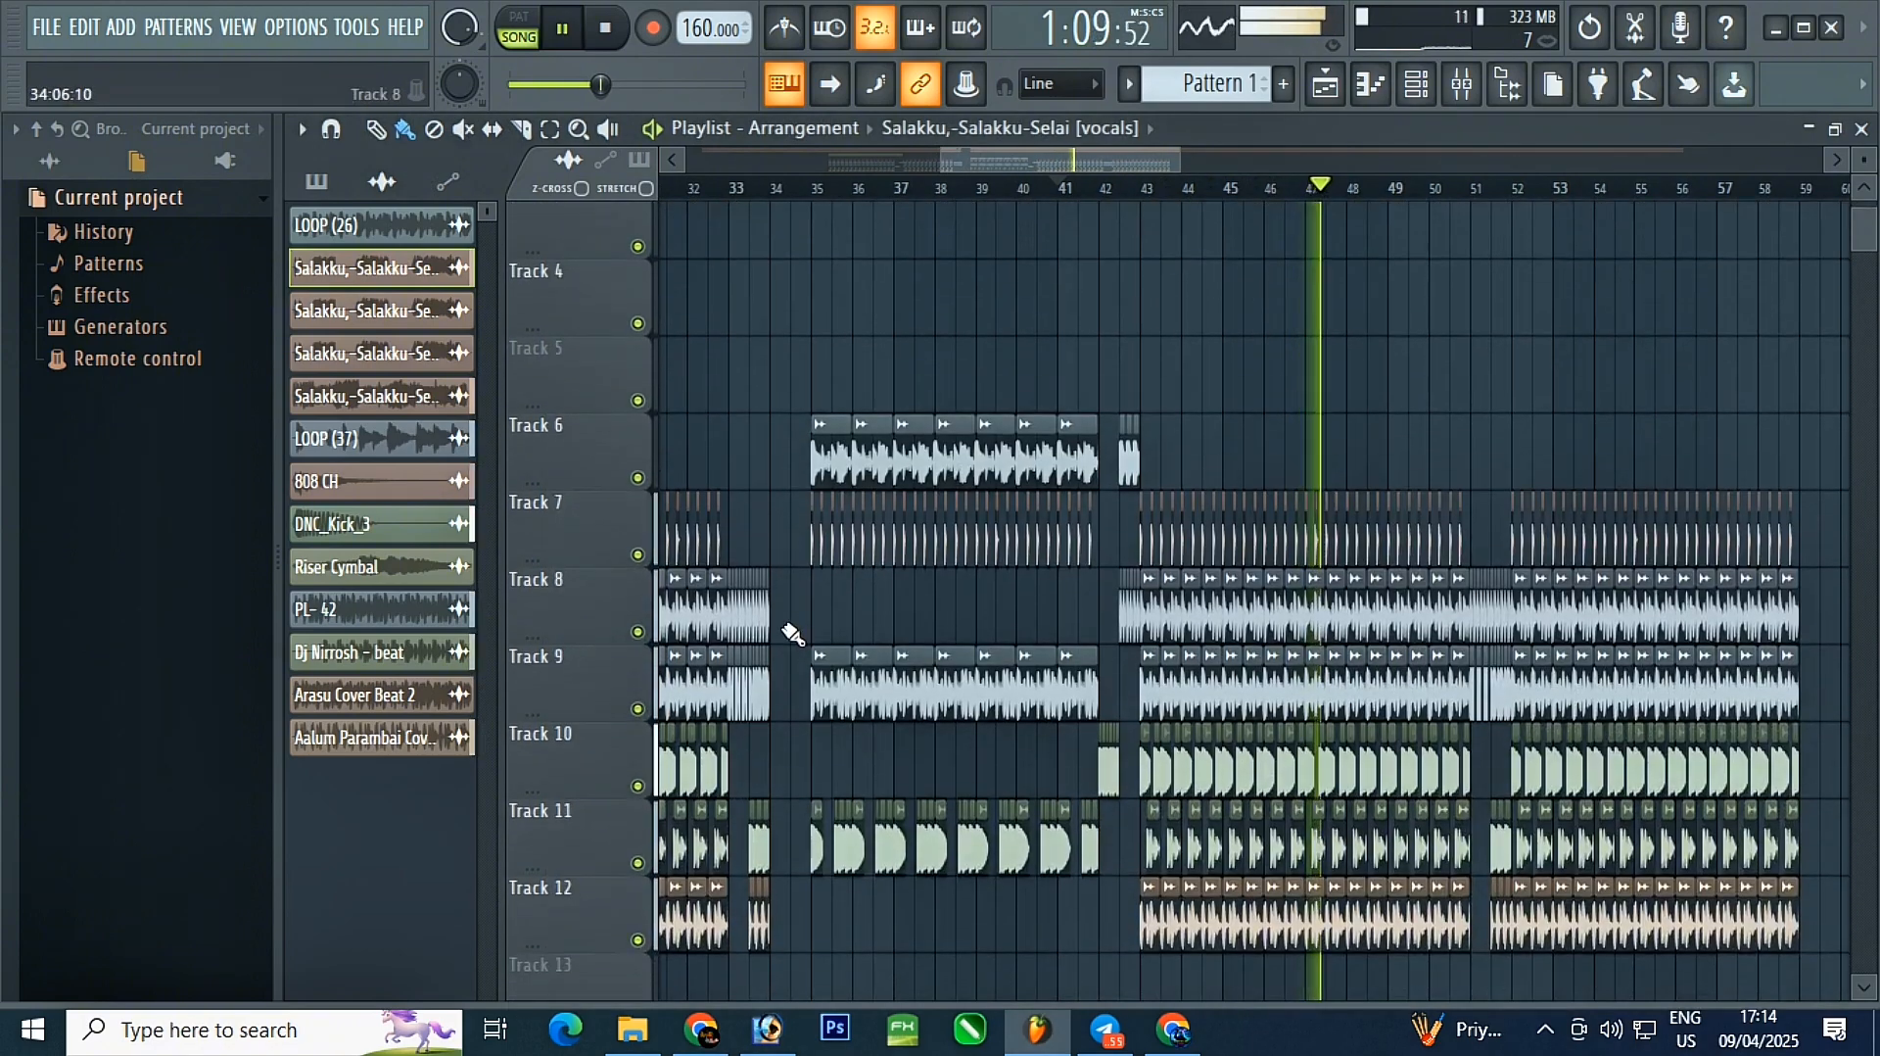
scroll(826, 210, up, 2)
click(825, 194)
scroll(894, 193, up, 1)
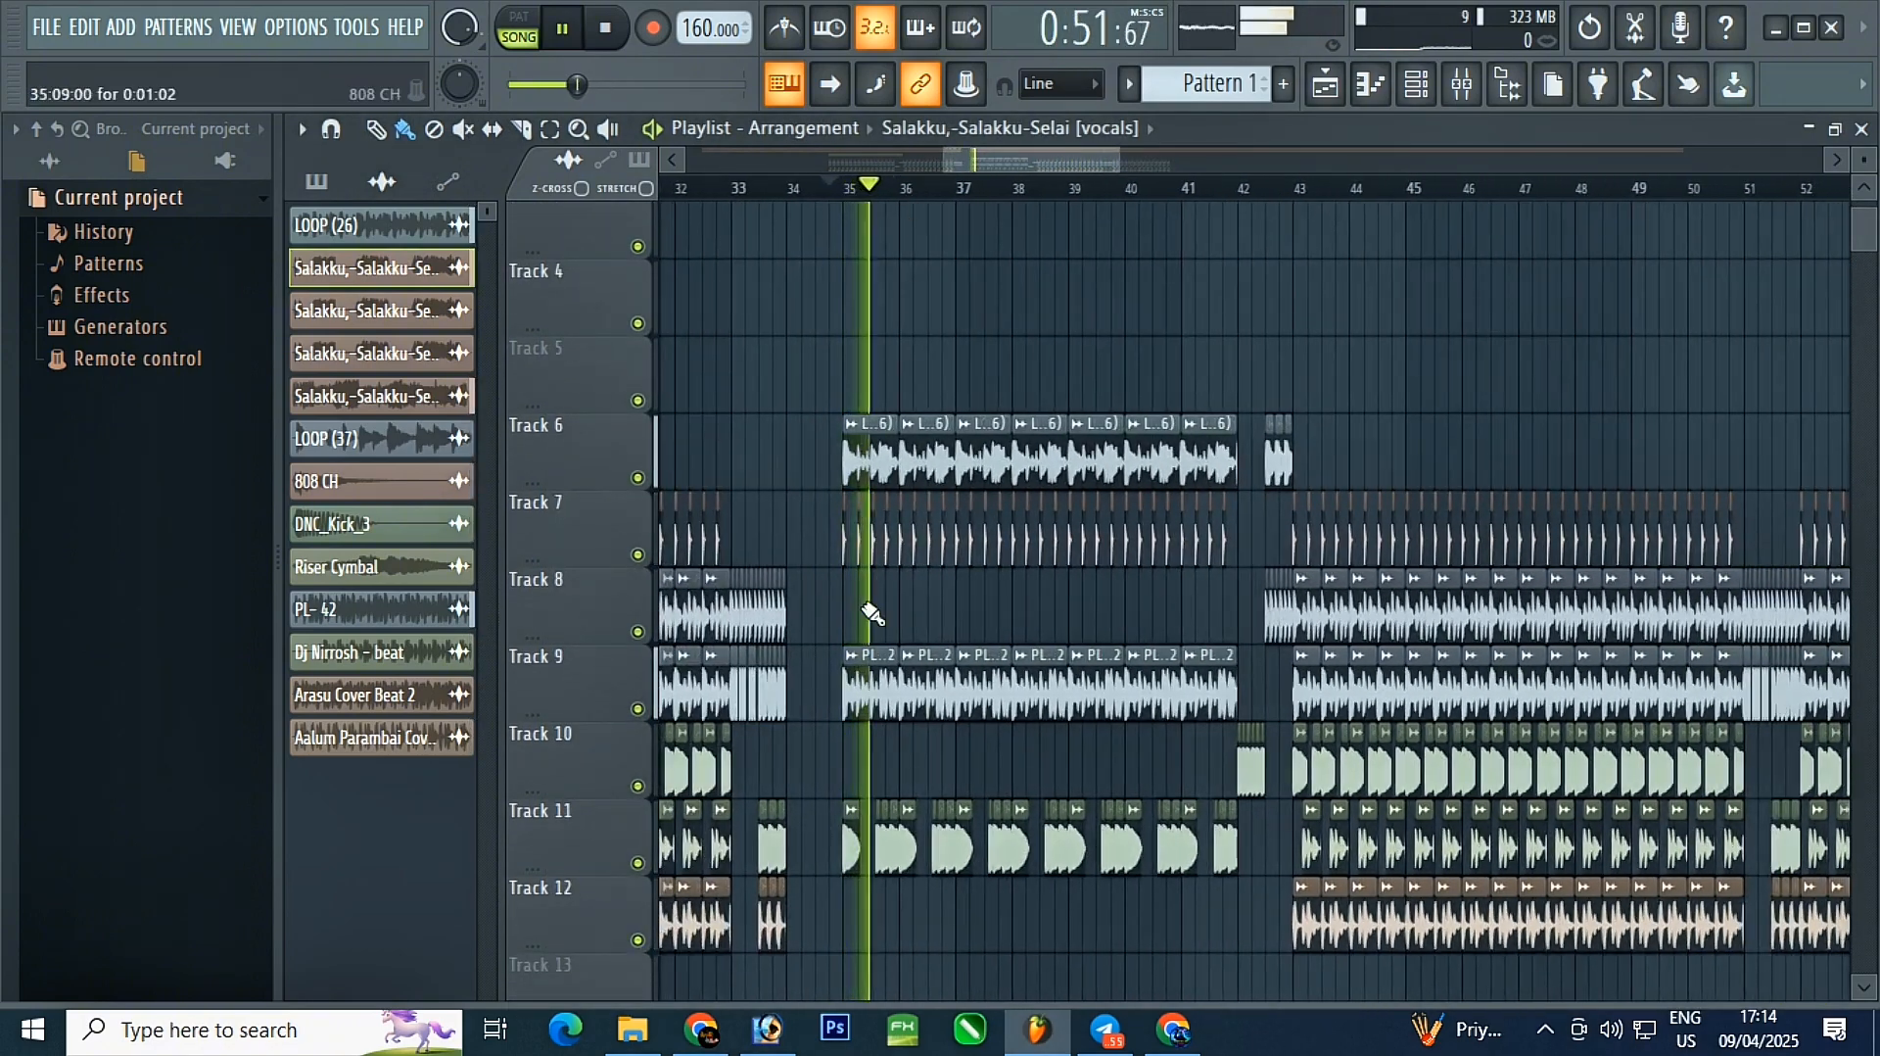
scroll(887, 627, down, 2)
scroll(863, 762, up, 1)
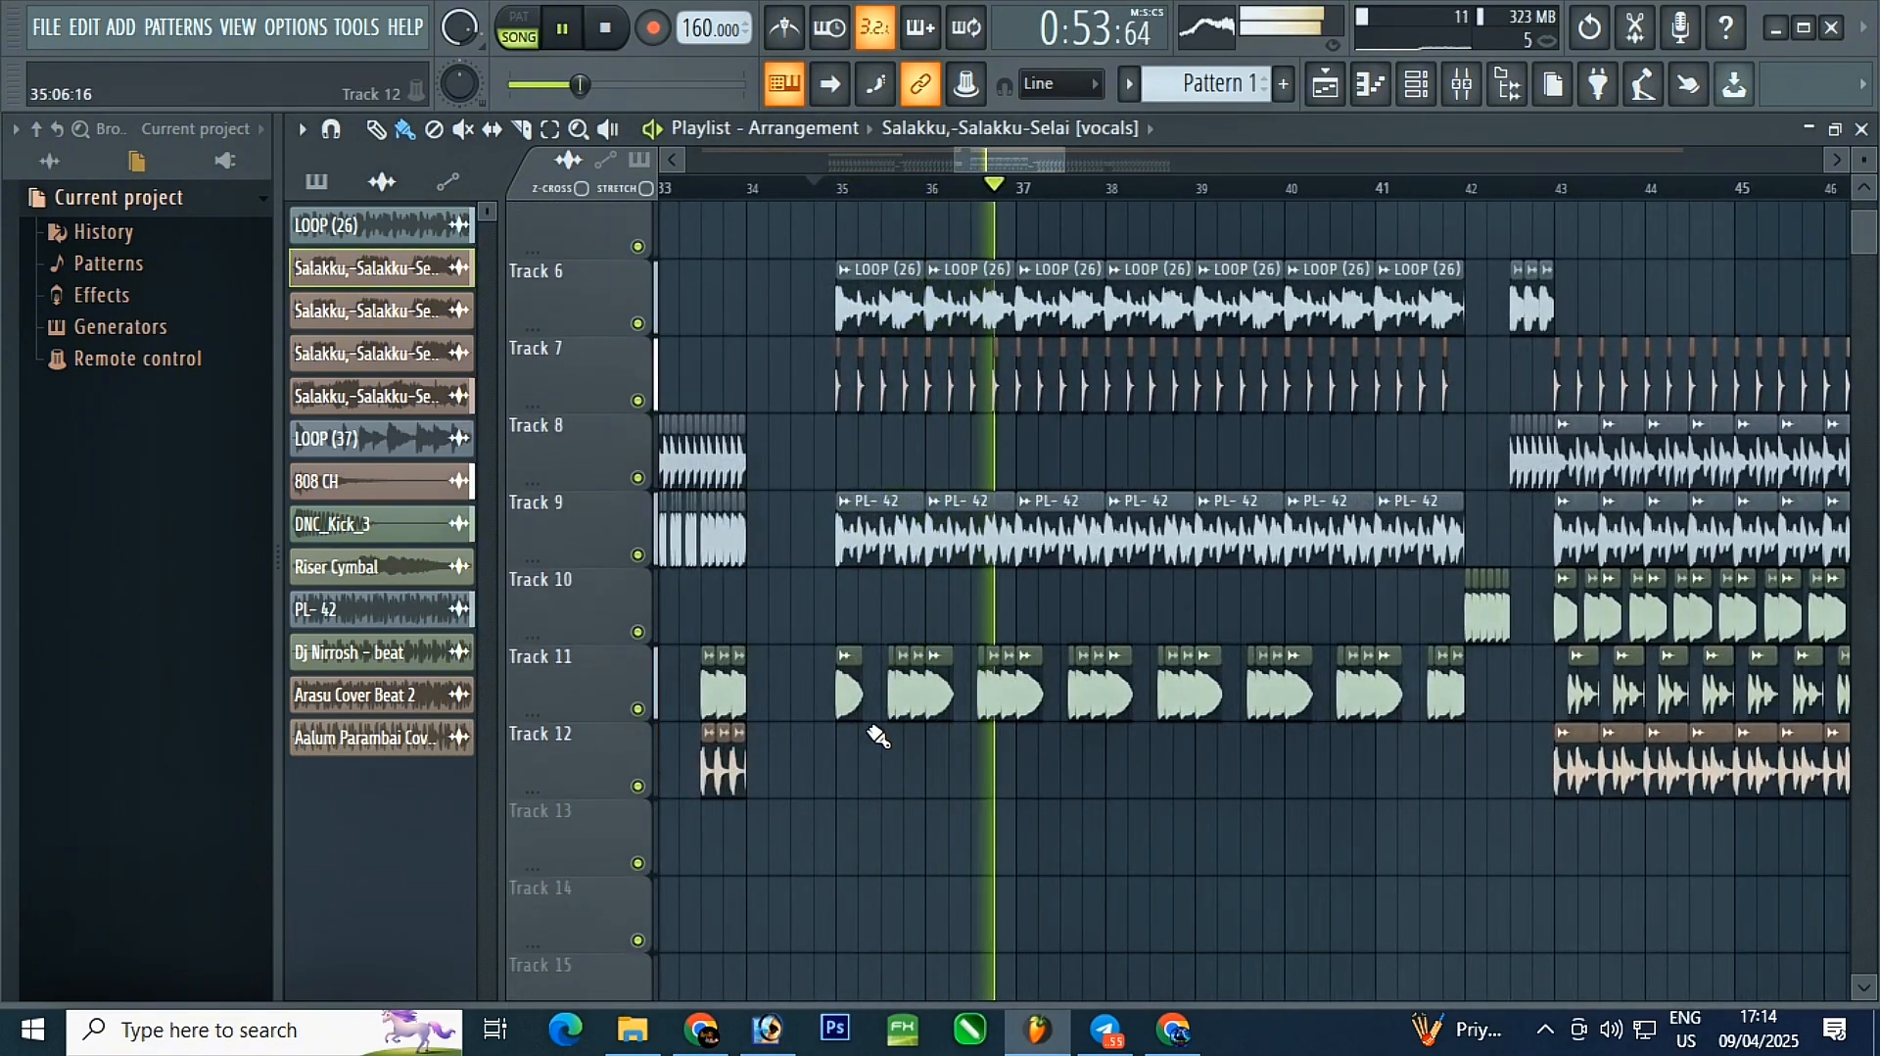
click(846, 202)
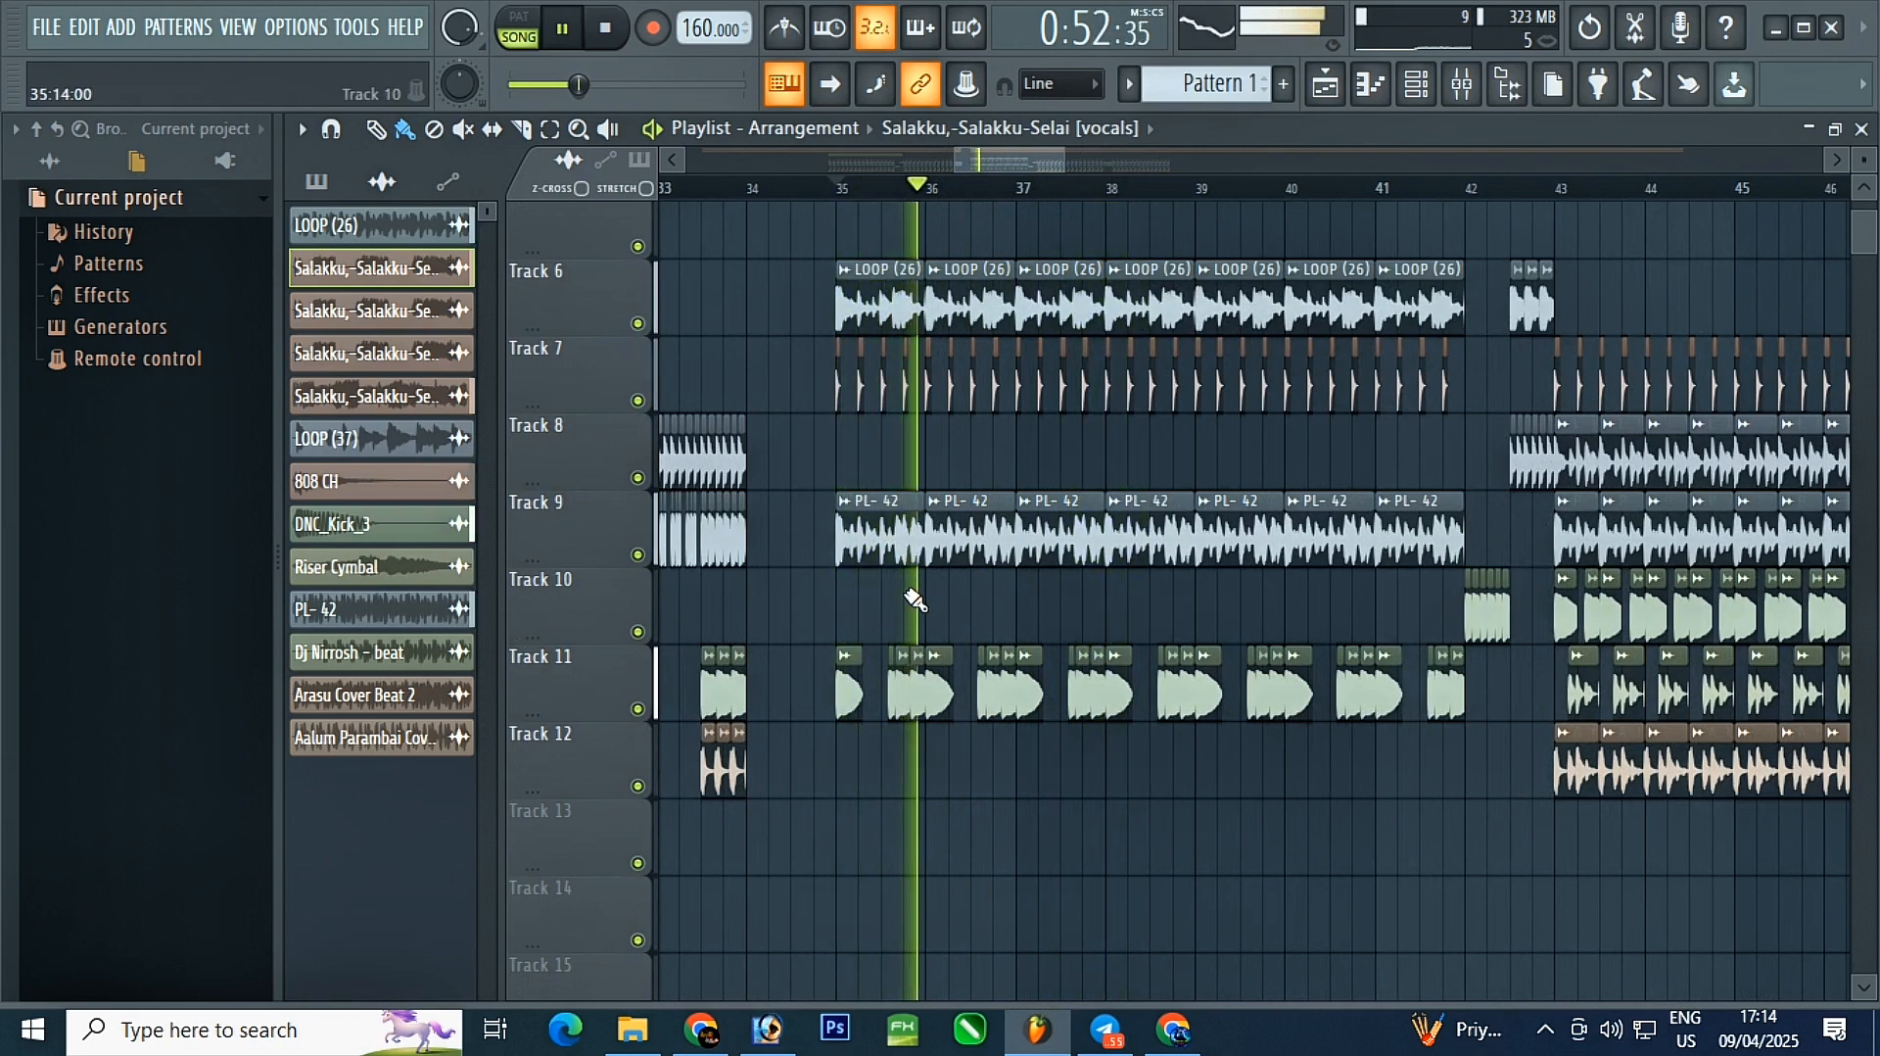
- Audition the Track 11 kicks alone from bar 35, and together with the PL- 42 track in the bar 35 and bar 43 sections
right_click(644, 710)
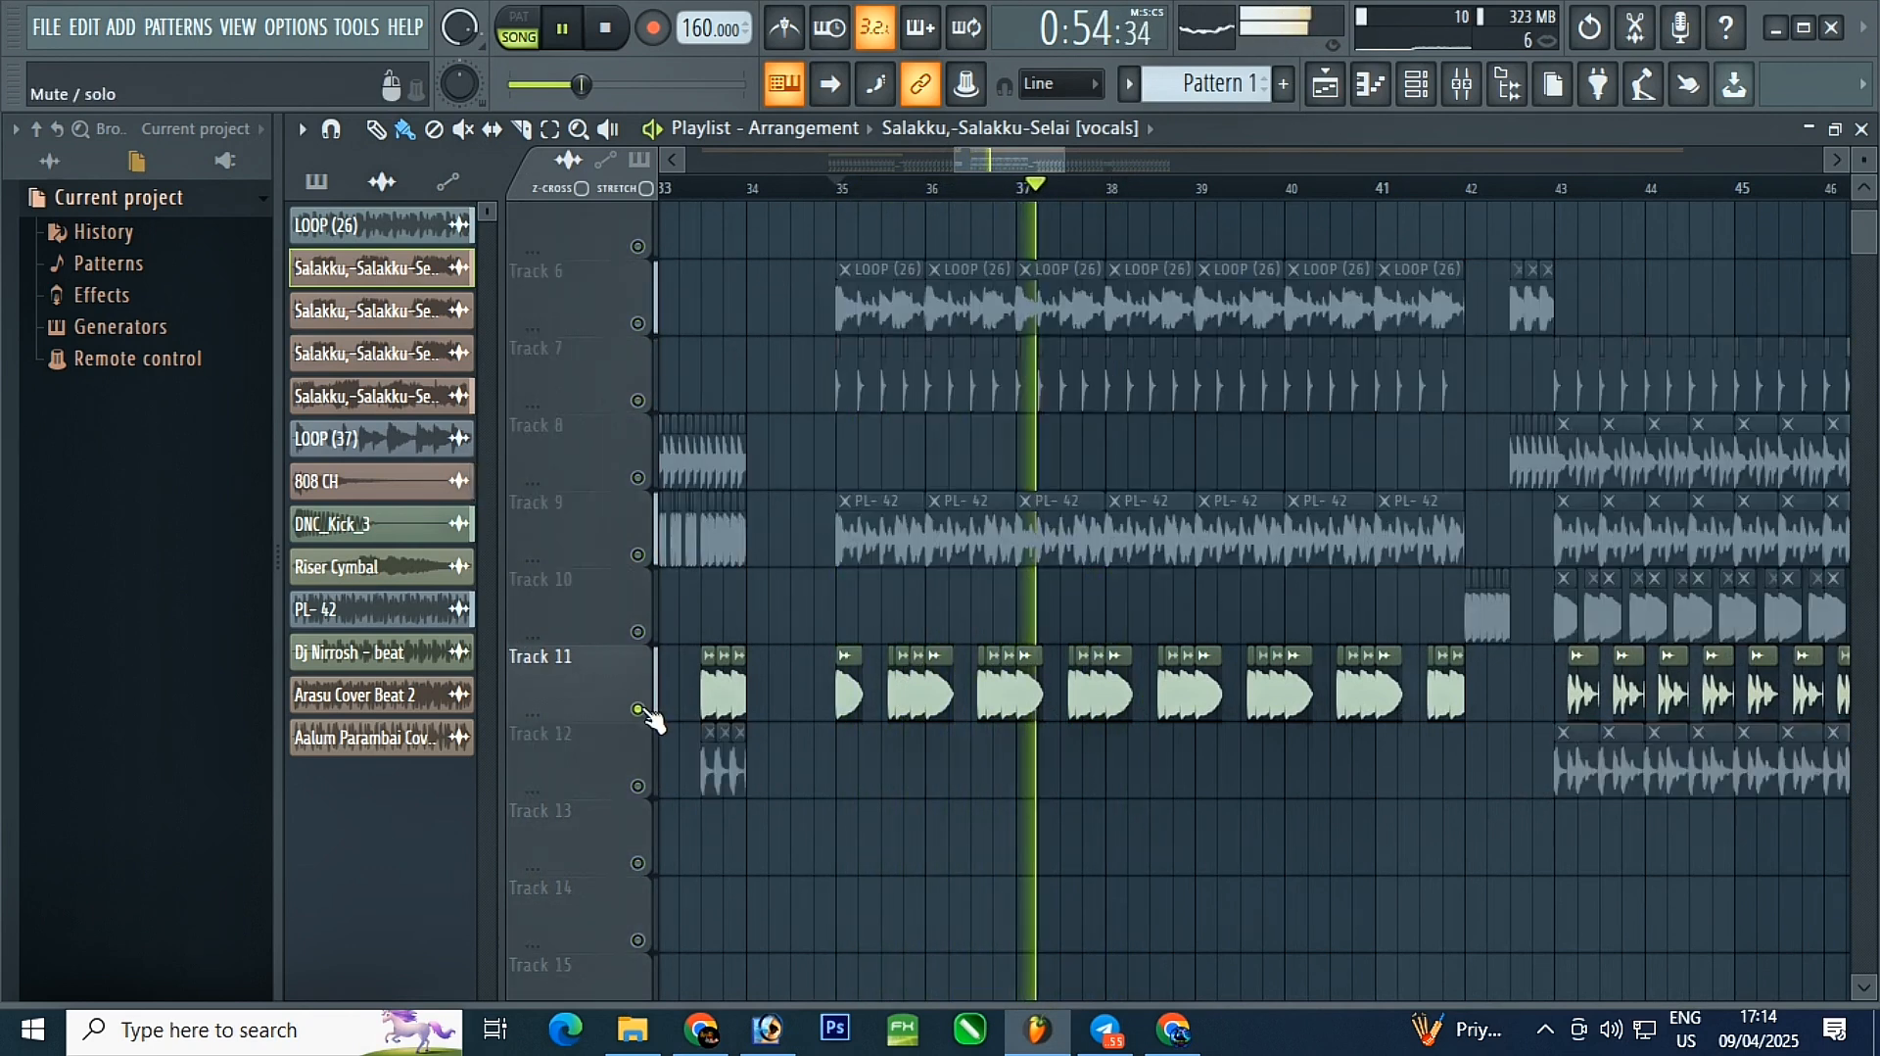
click(846, 190)
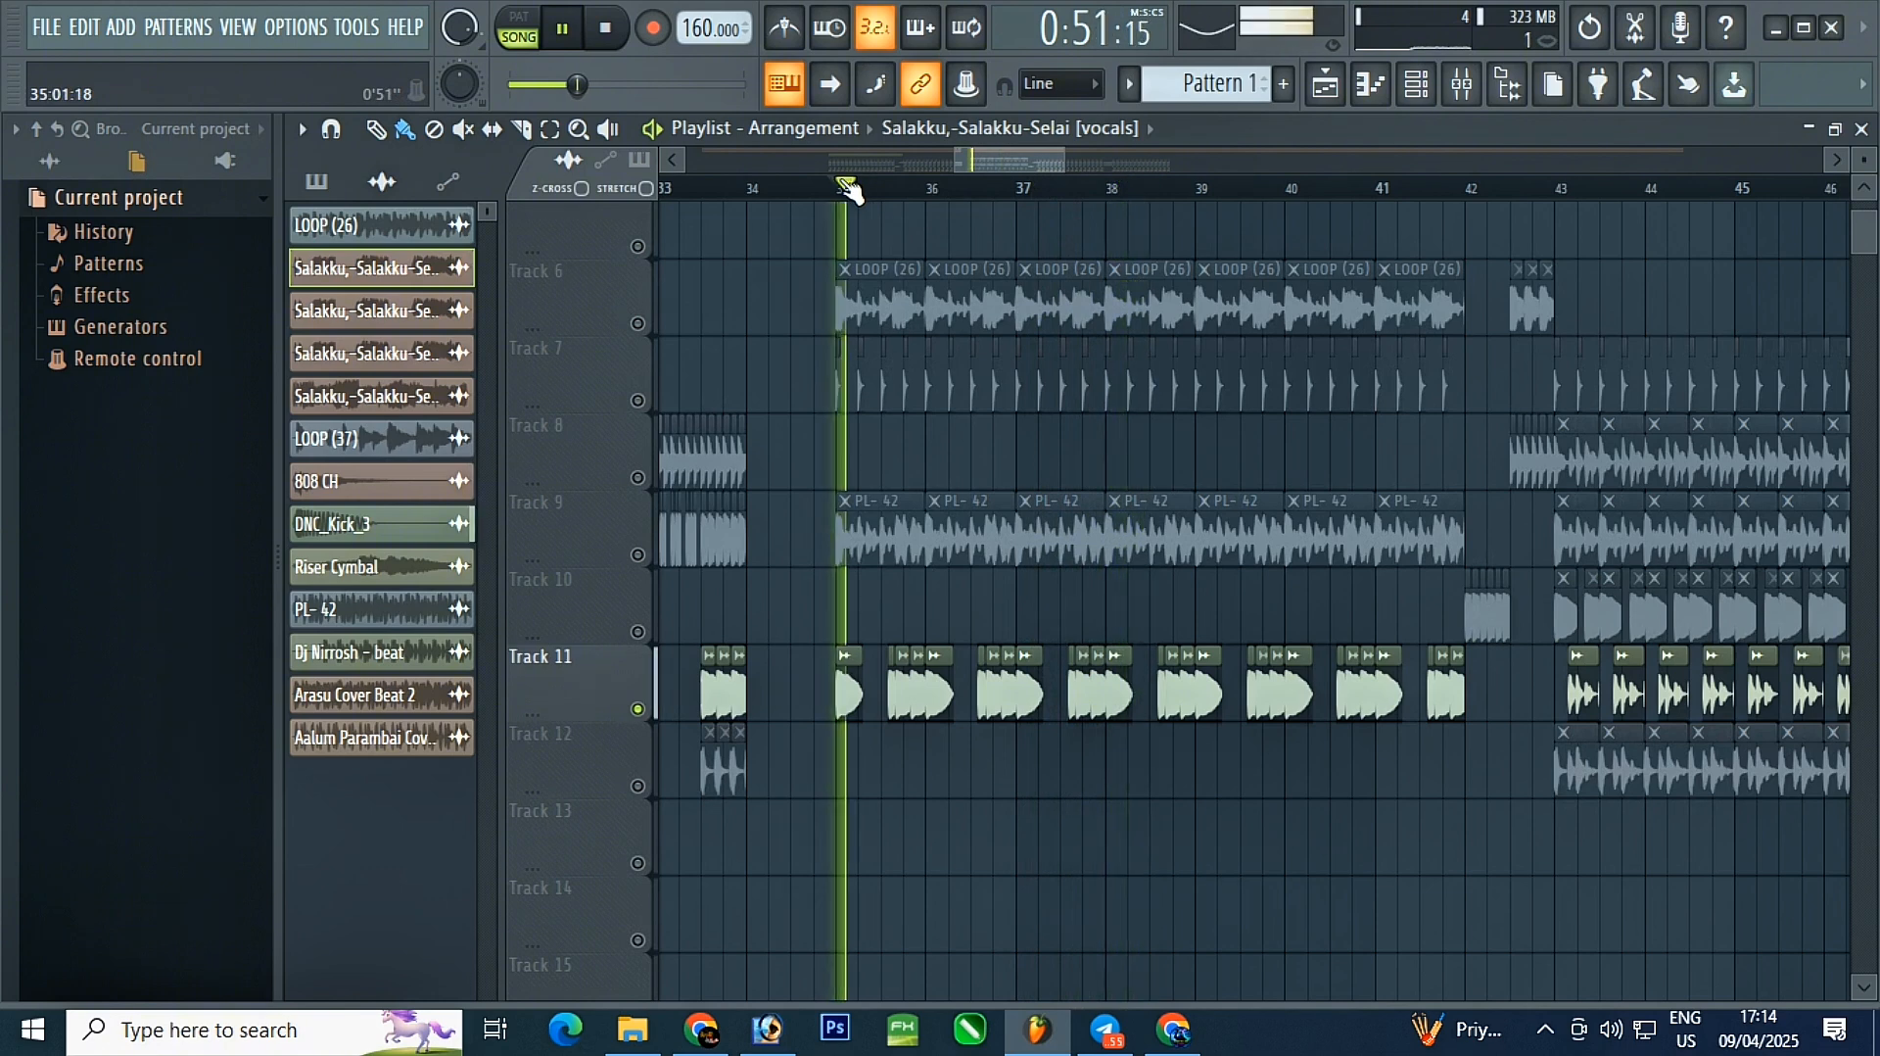
click(639, 556)
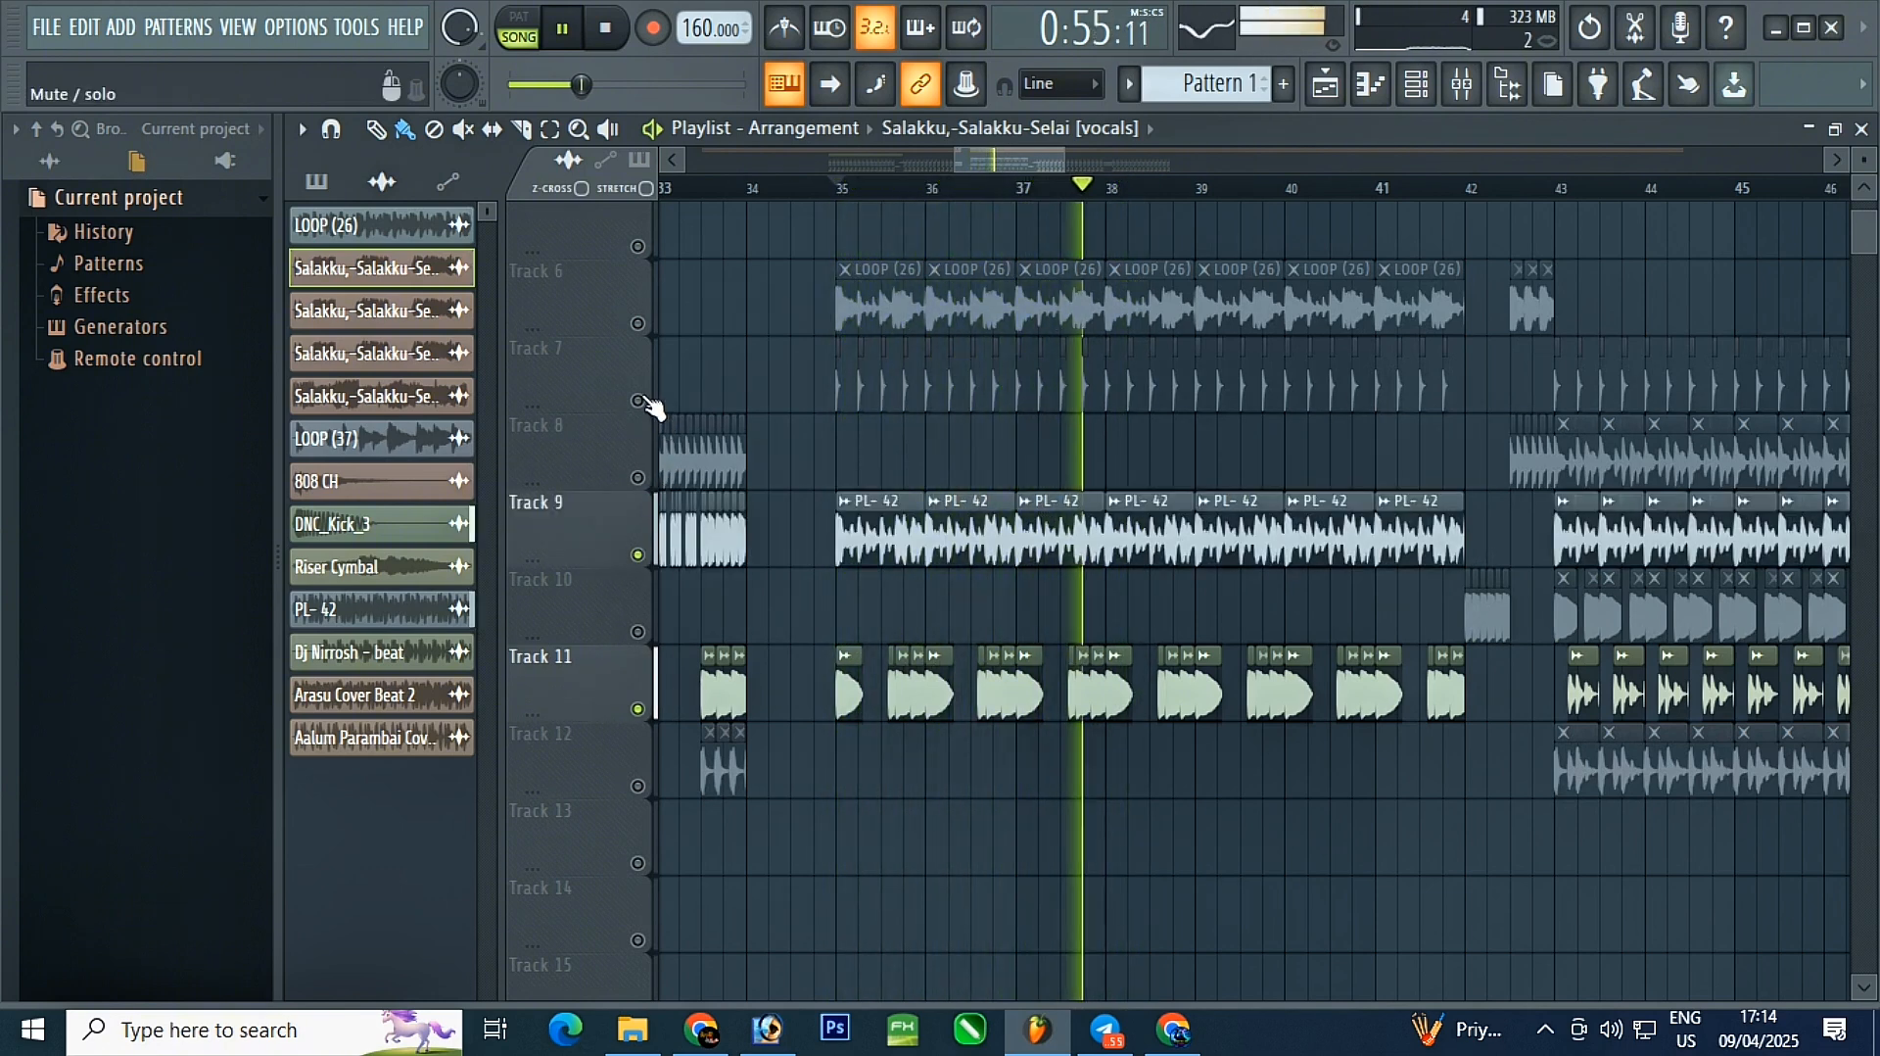
click(1561, 190)
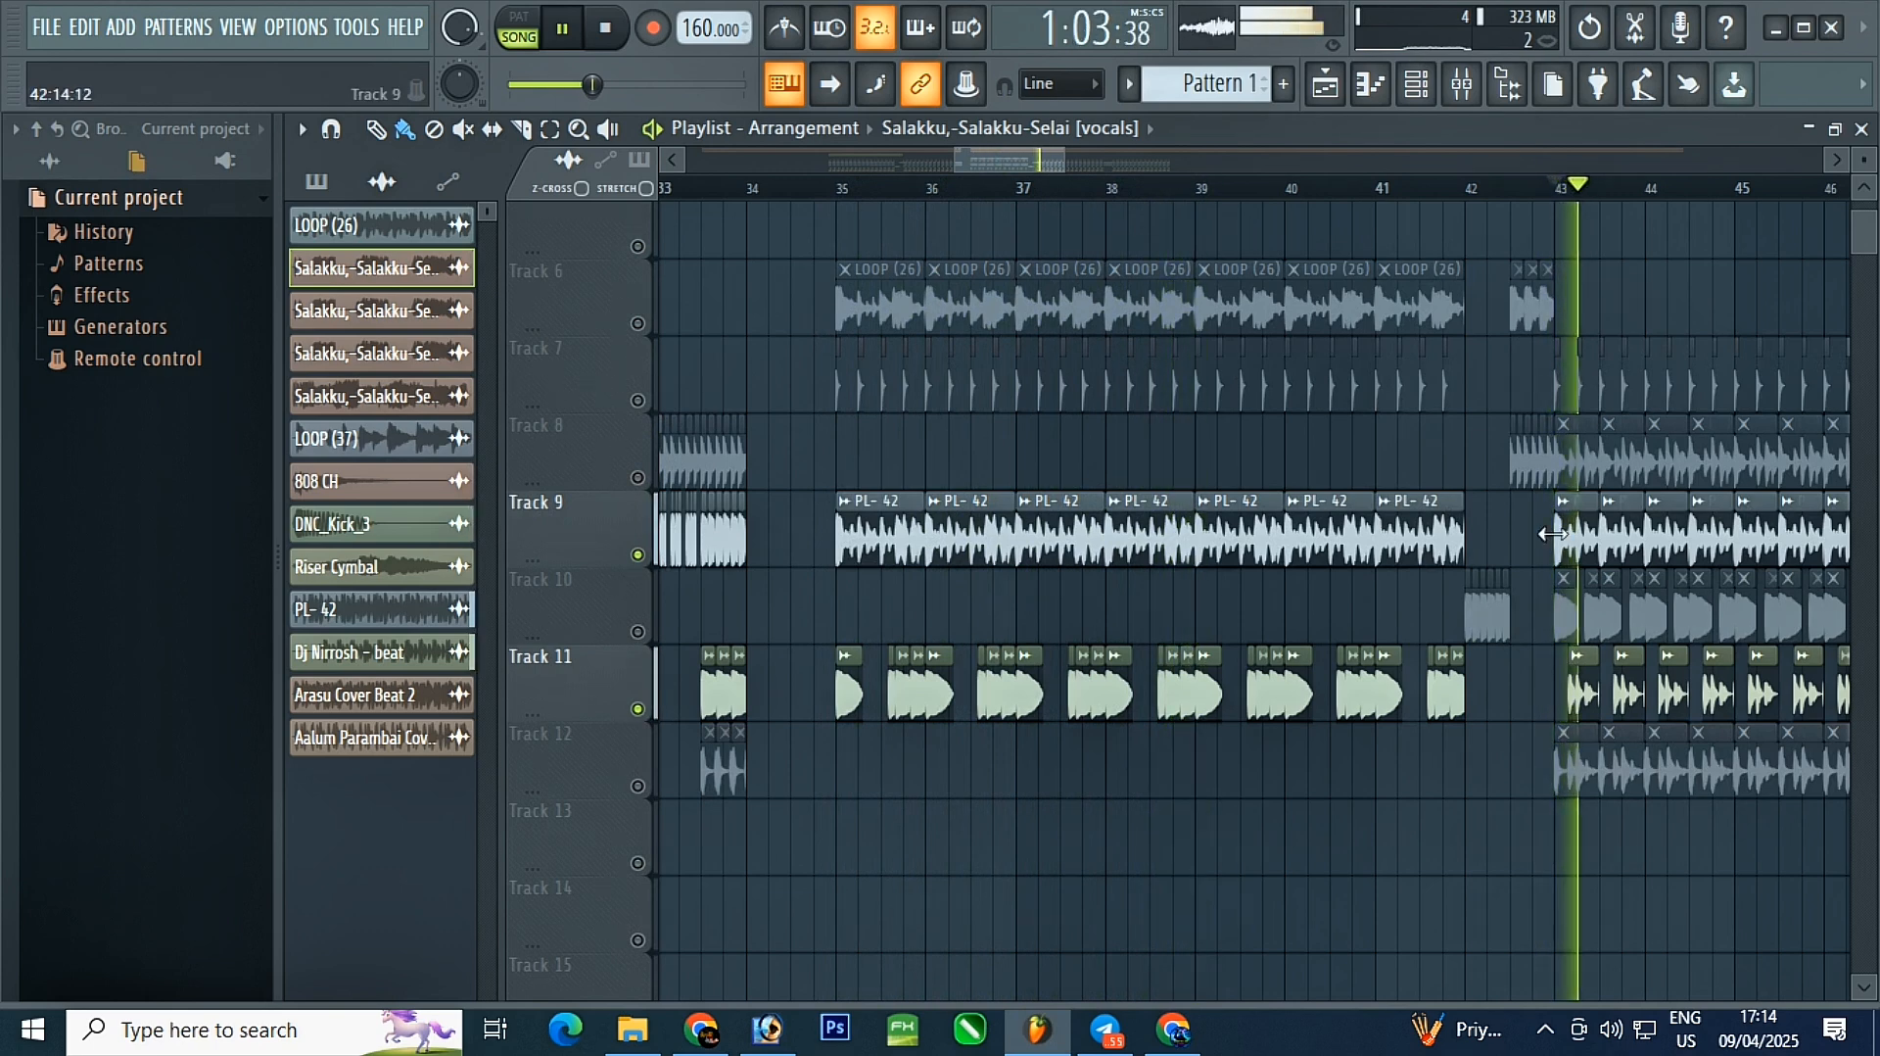
- Audition the PL- 42 track alone, comparing its bar 43 section with its bar 35 section, and stop playback
click(638, 709)
click(1561, 188)
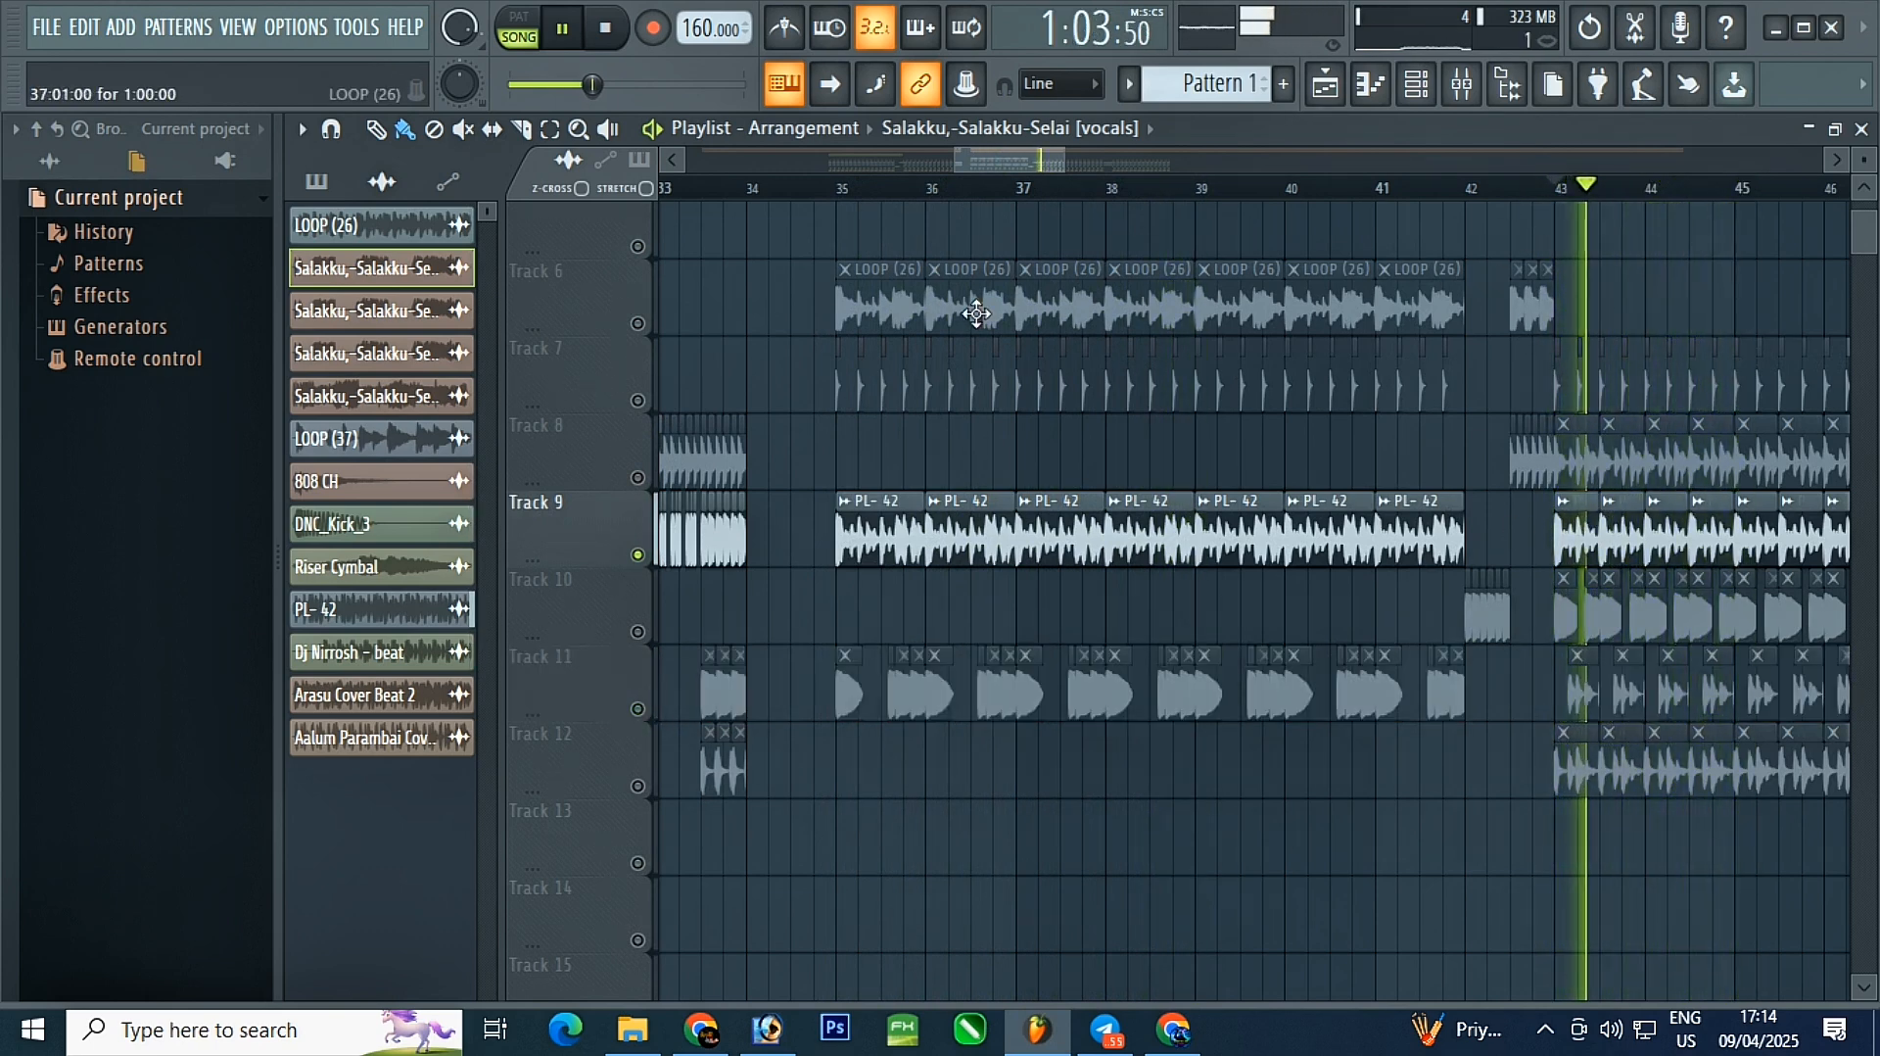
click(838, 189)
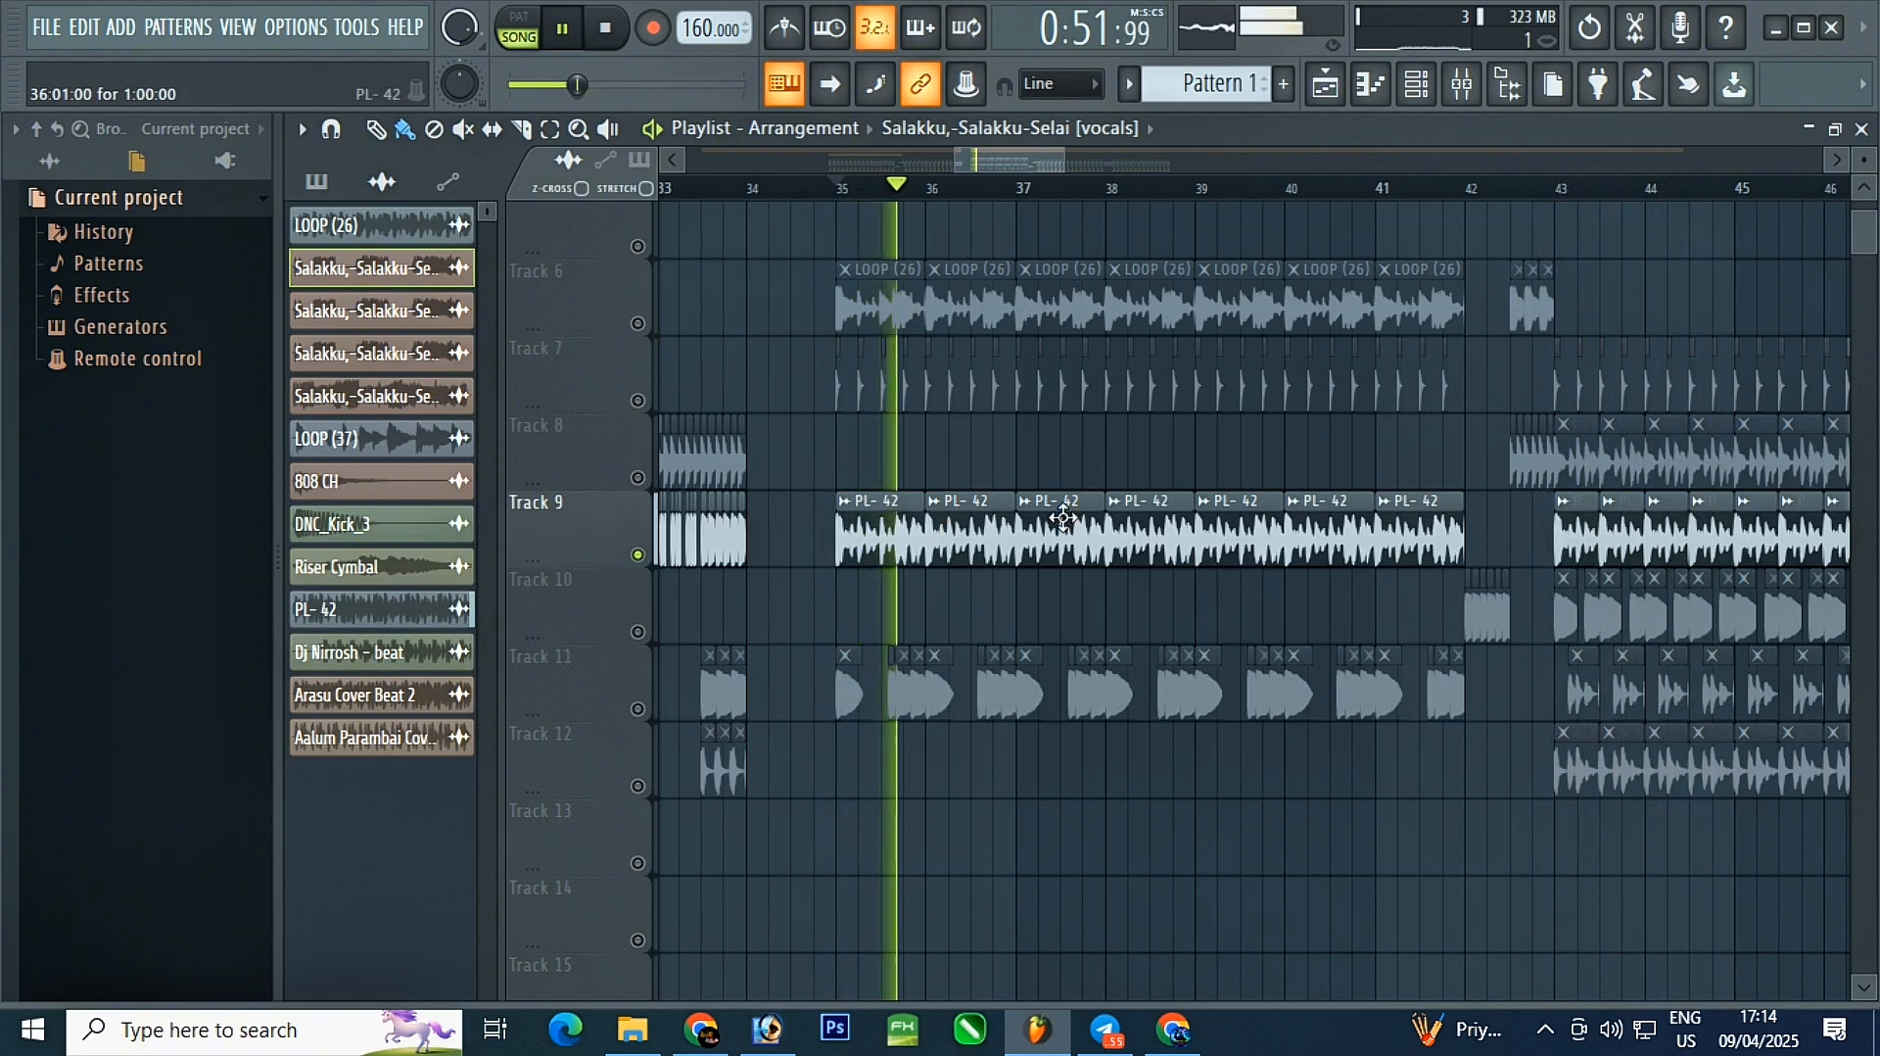
click(1561, 189)
key(space)
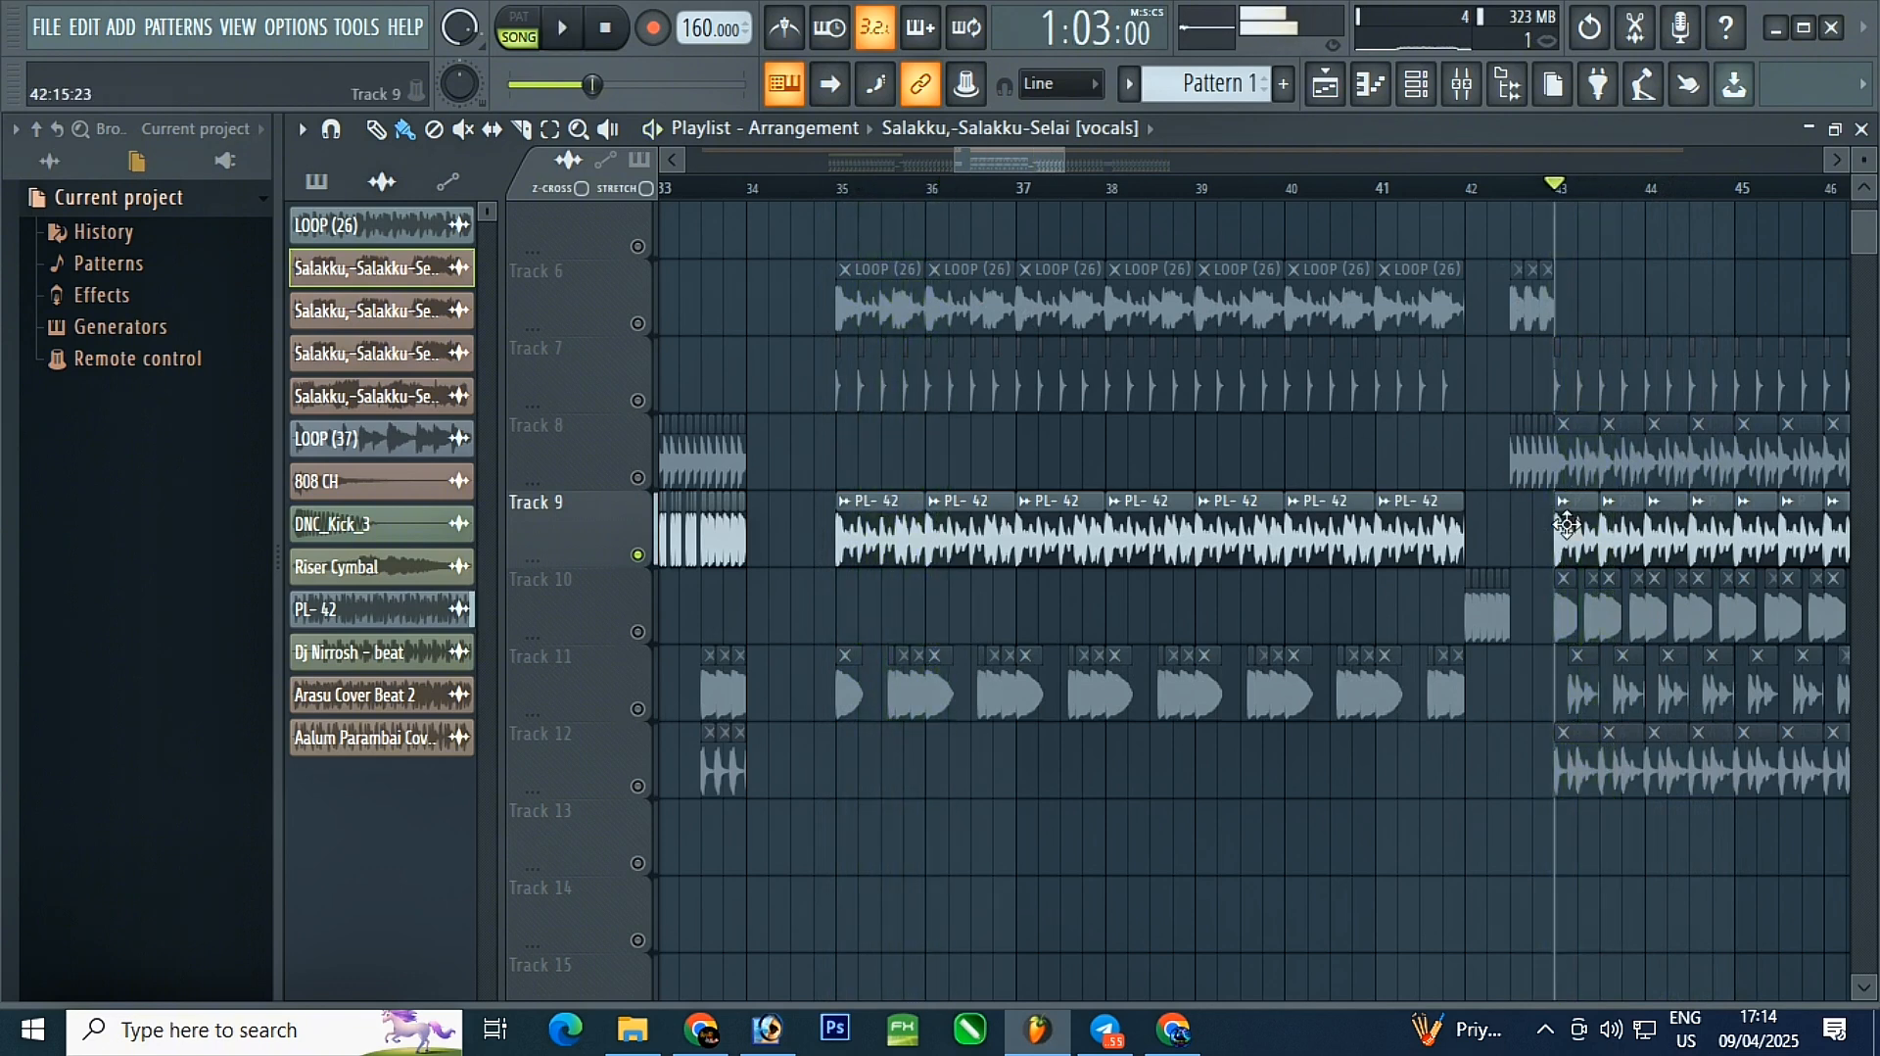
- Solo Track 7 from bar 35, switch the solo to the LOOP (26) track, and restore all tracks
right_click(638, 400)
key(space)
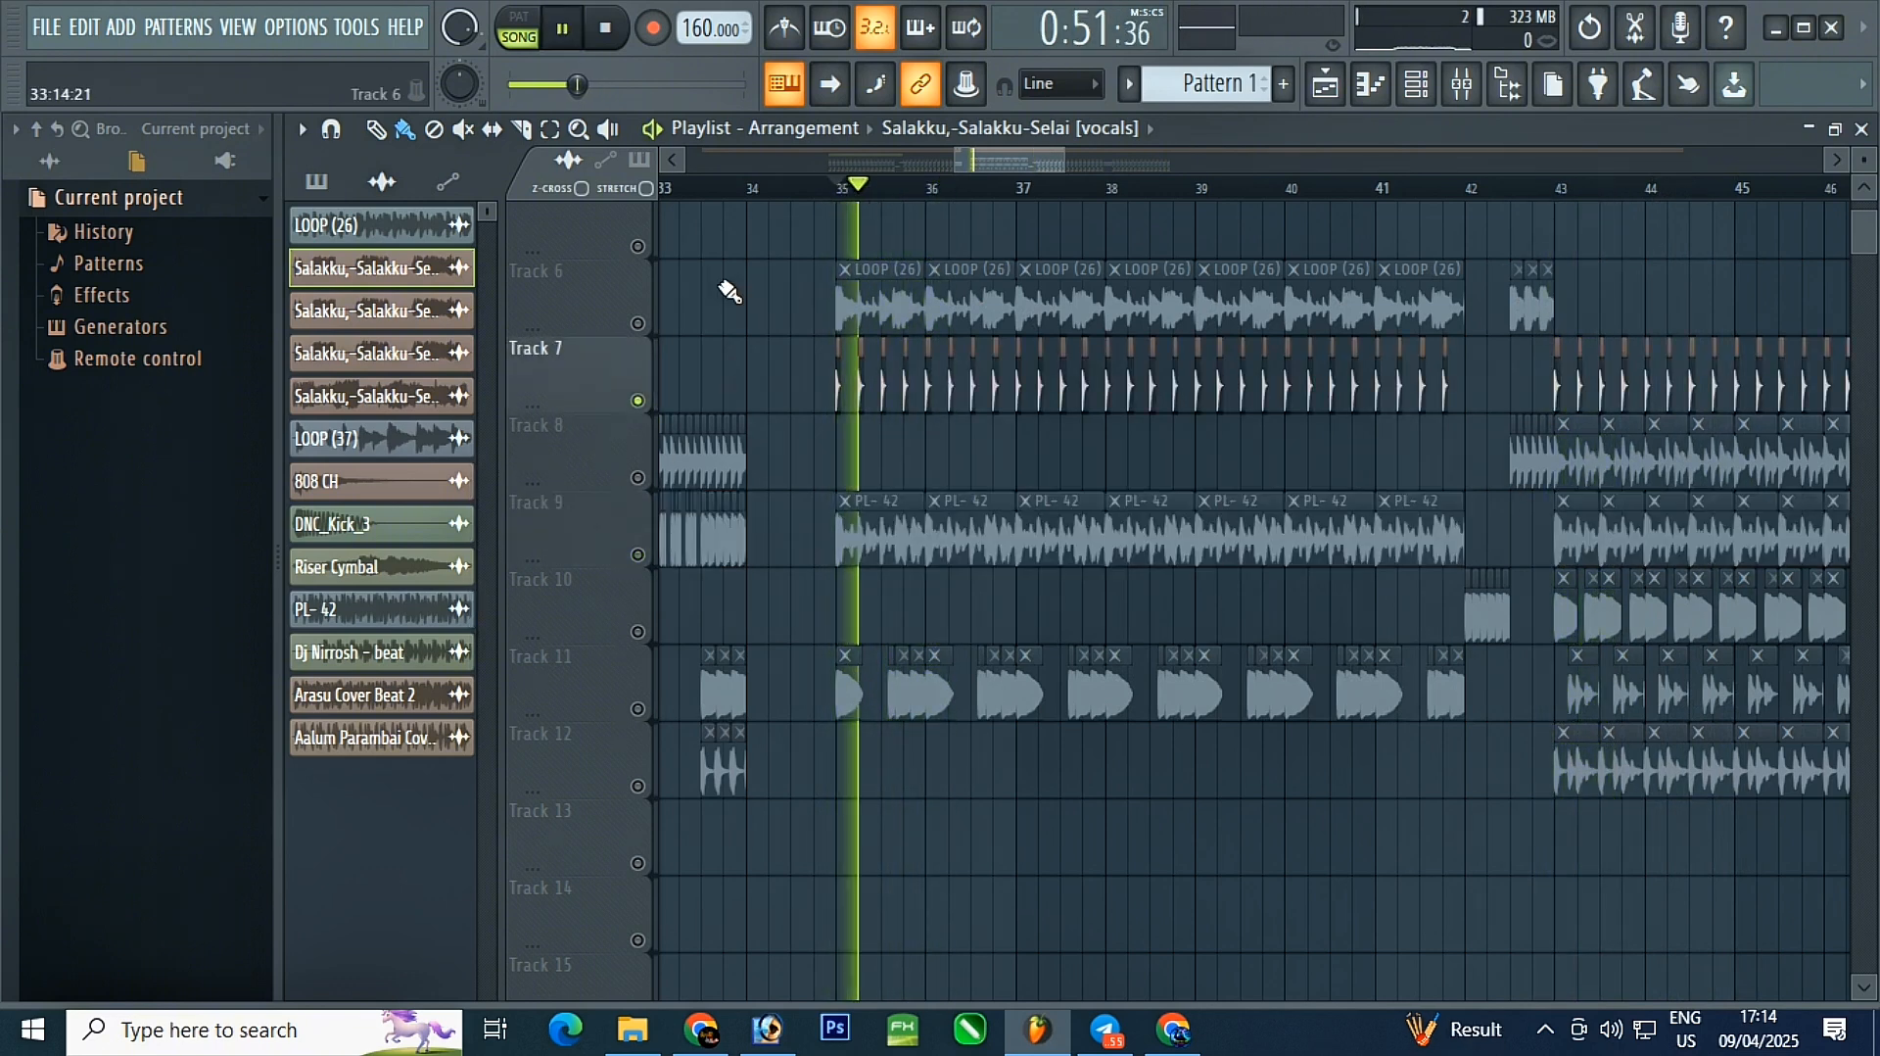
right_click(637, 323)
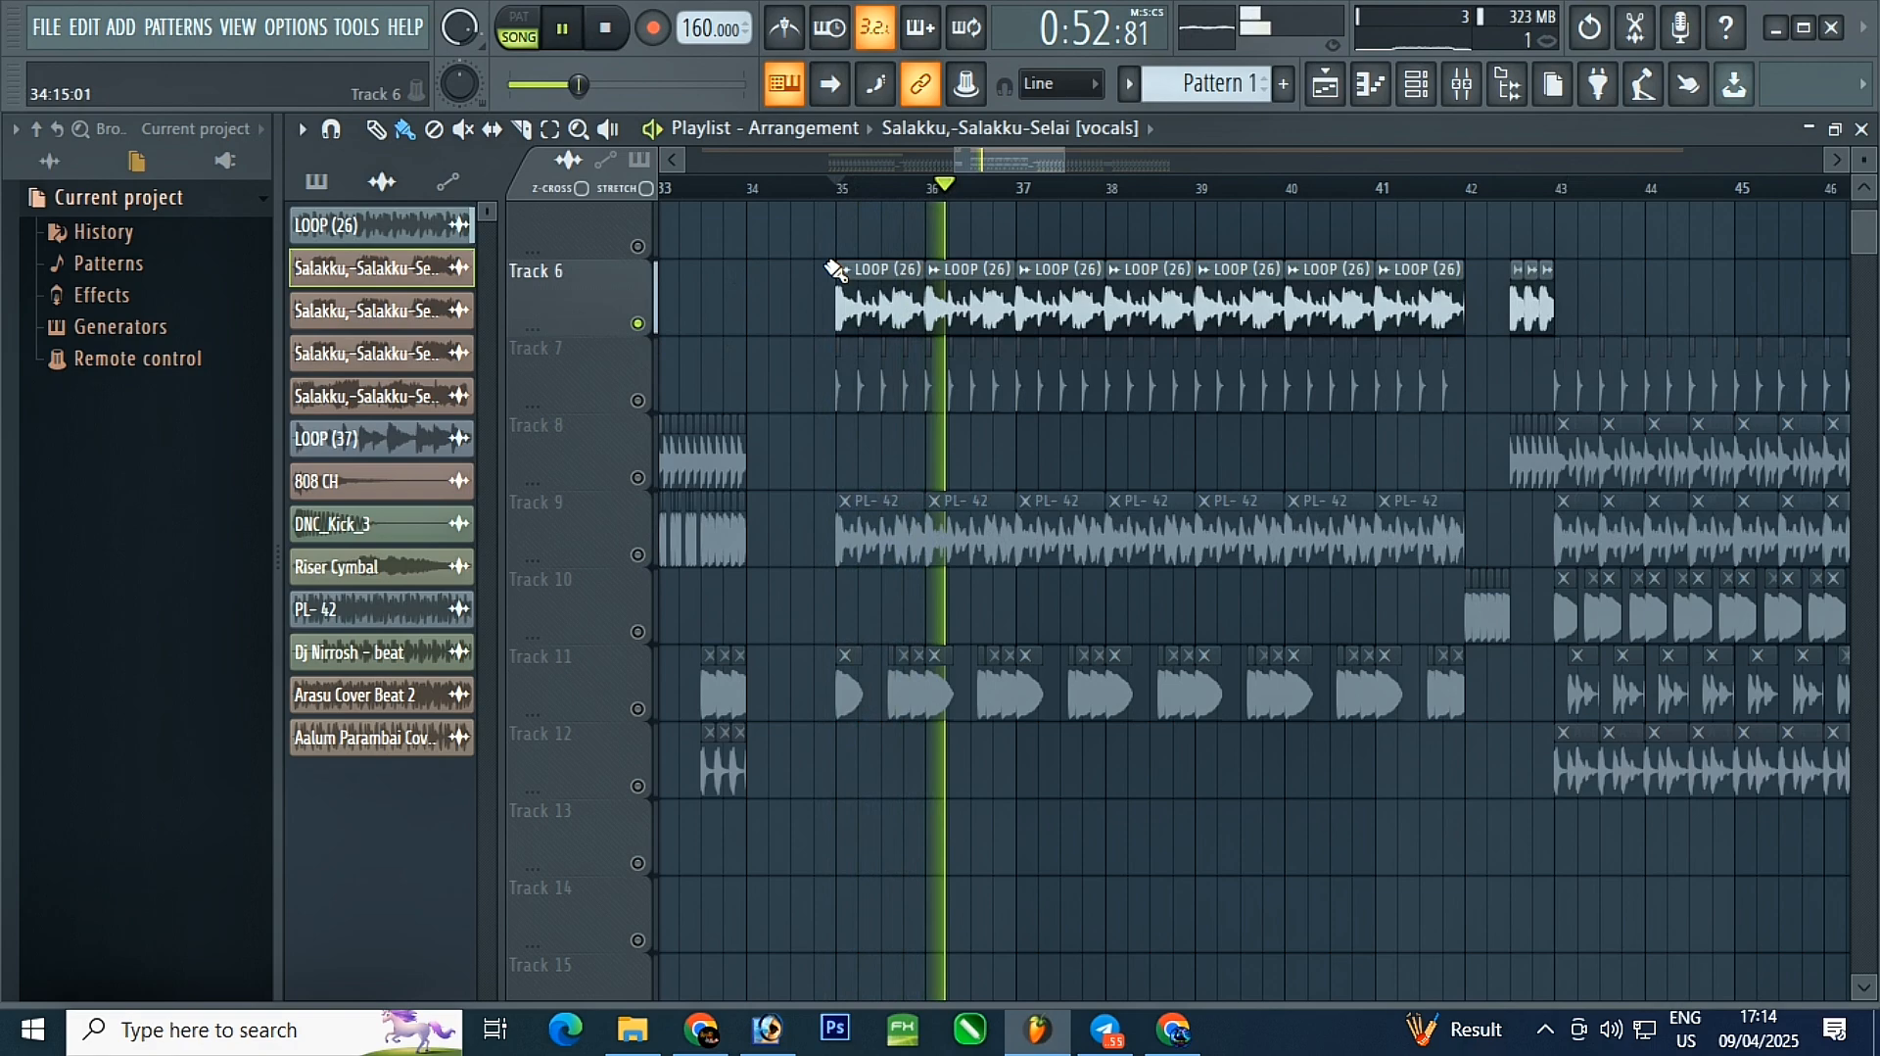
right_click(637, 324)
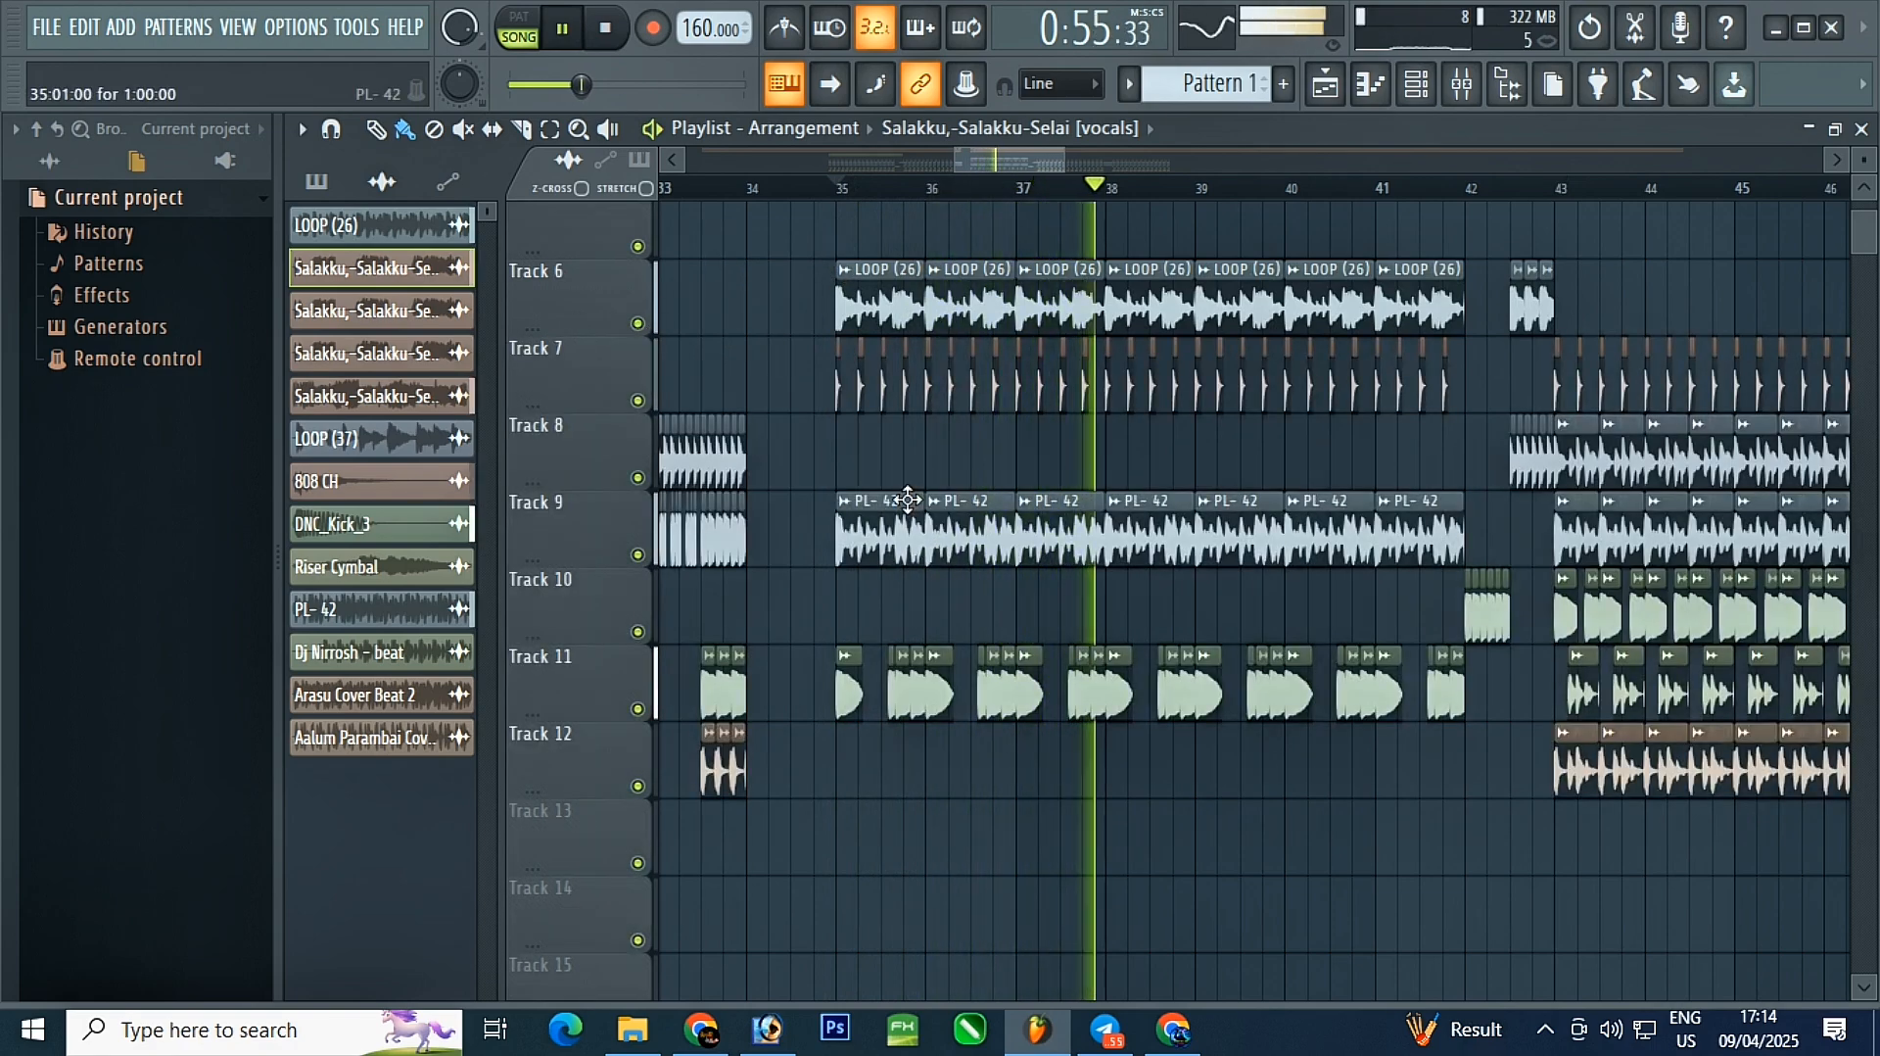
- Mute the vocals and music on Tracks 1 and 2 and play the beat layers alone from bar 35
scroll(901, 191, down, 2)
scroll(894, 333, up, 2)
scroll(882, 333, up, 3)
key(space)
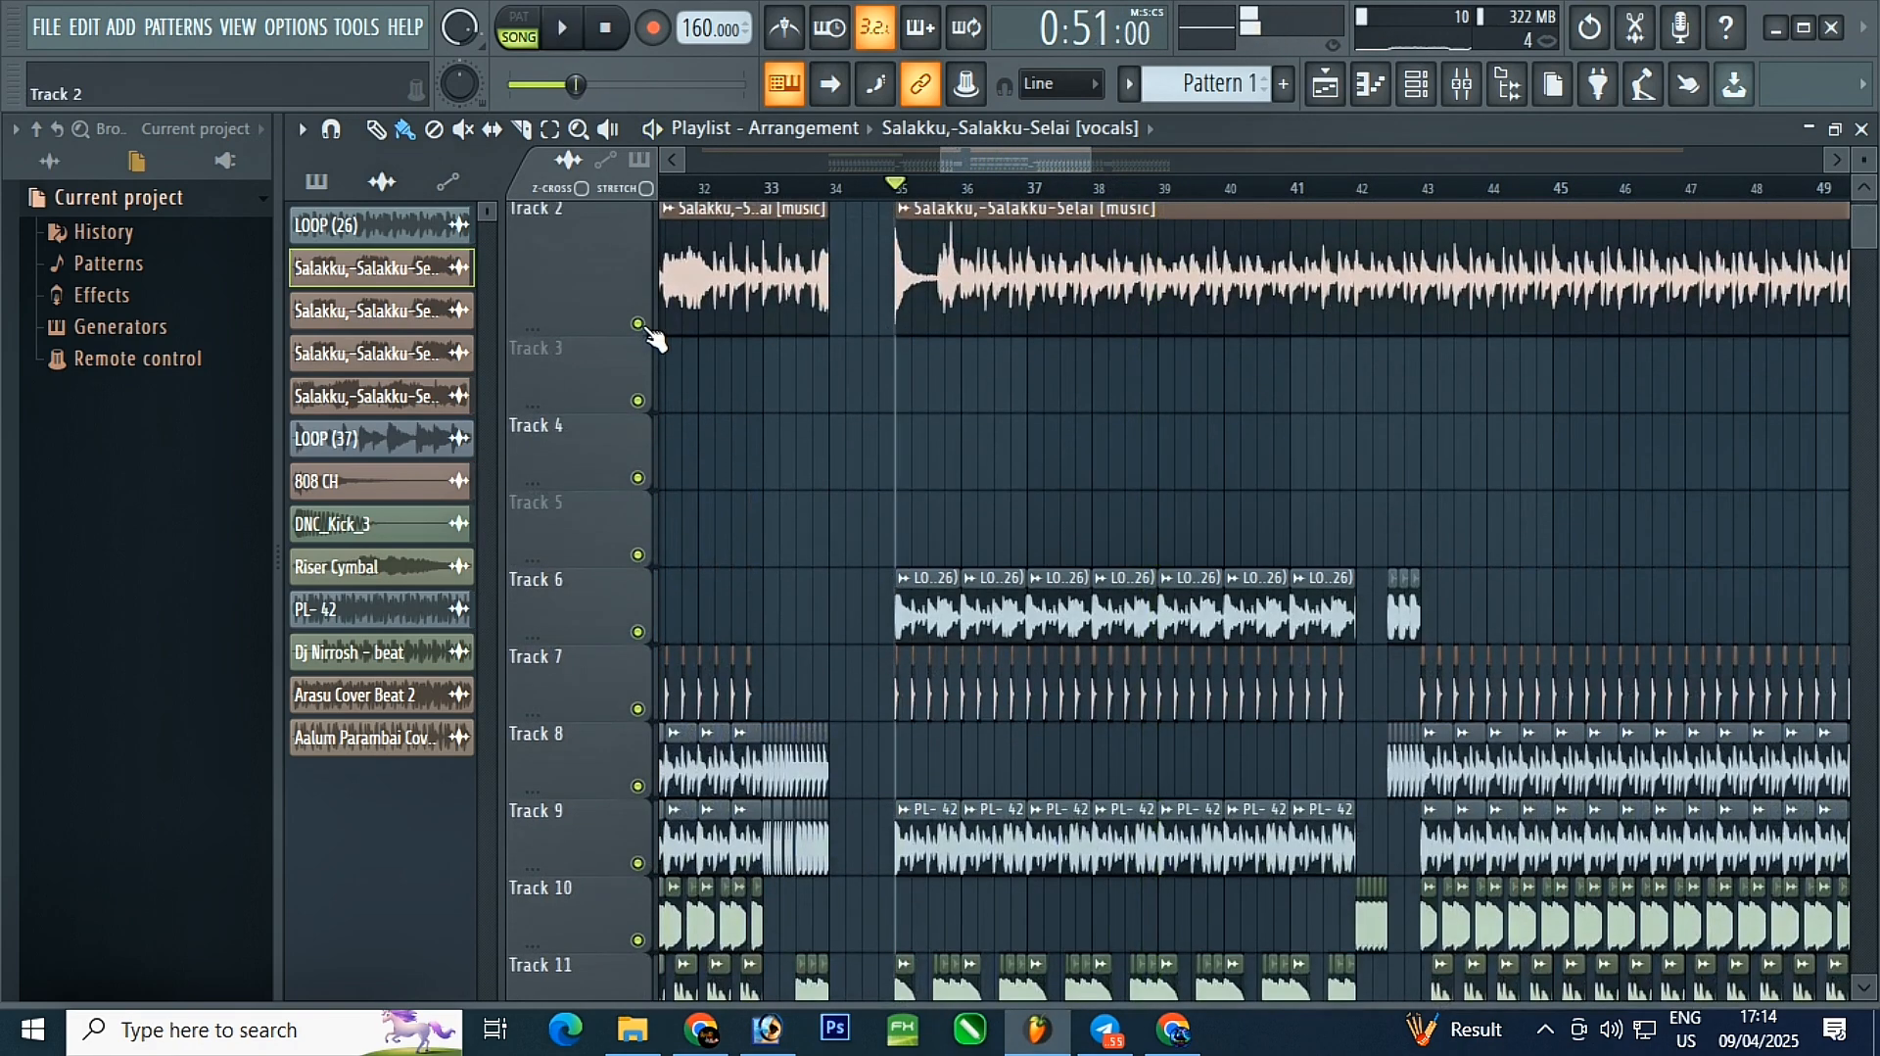
click(637, 338)
click(637, 338)
click(638, 338)
key(space)
scroll(882, 294, down, 5)
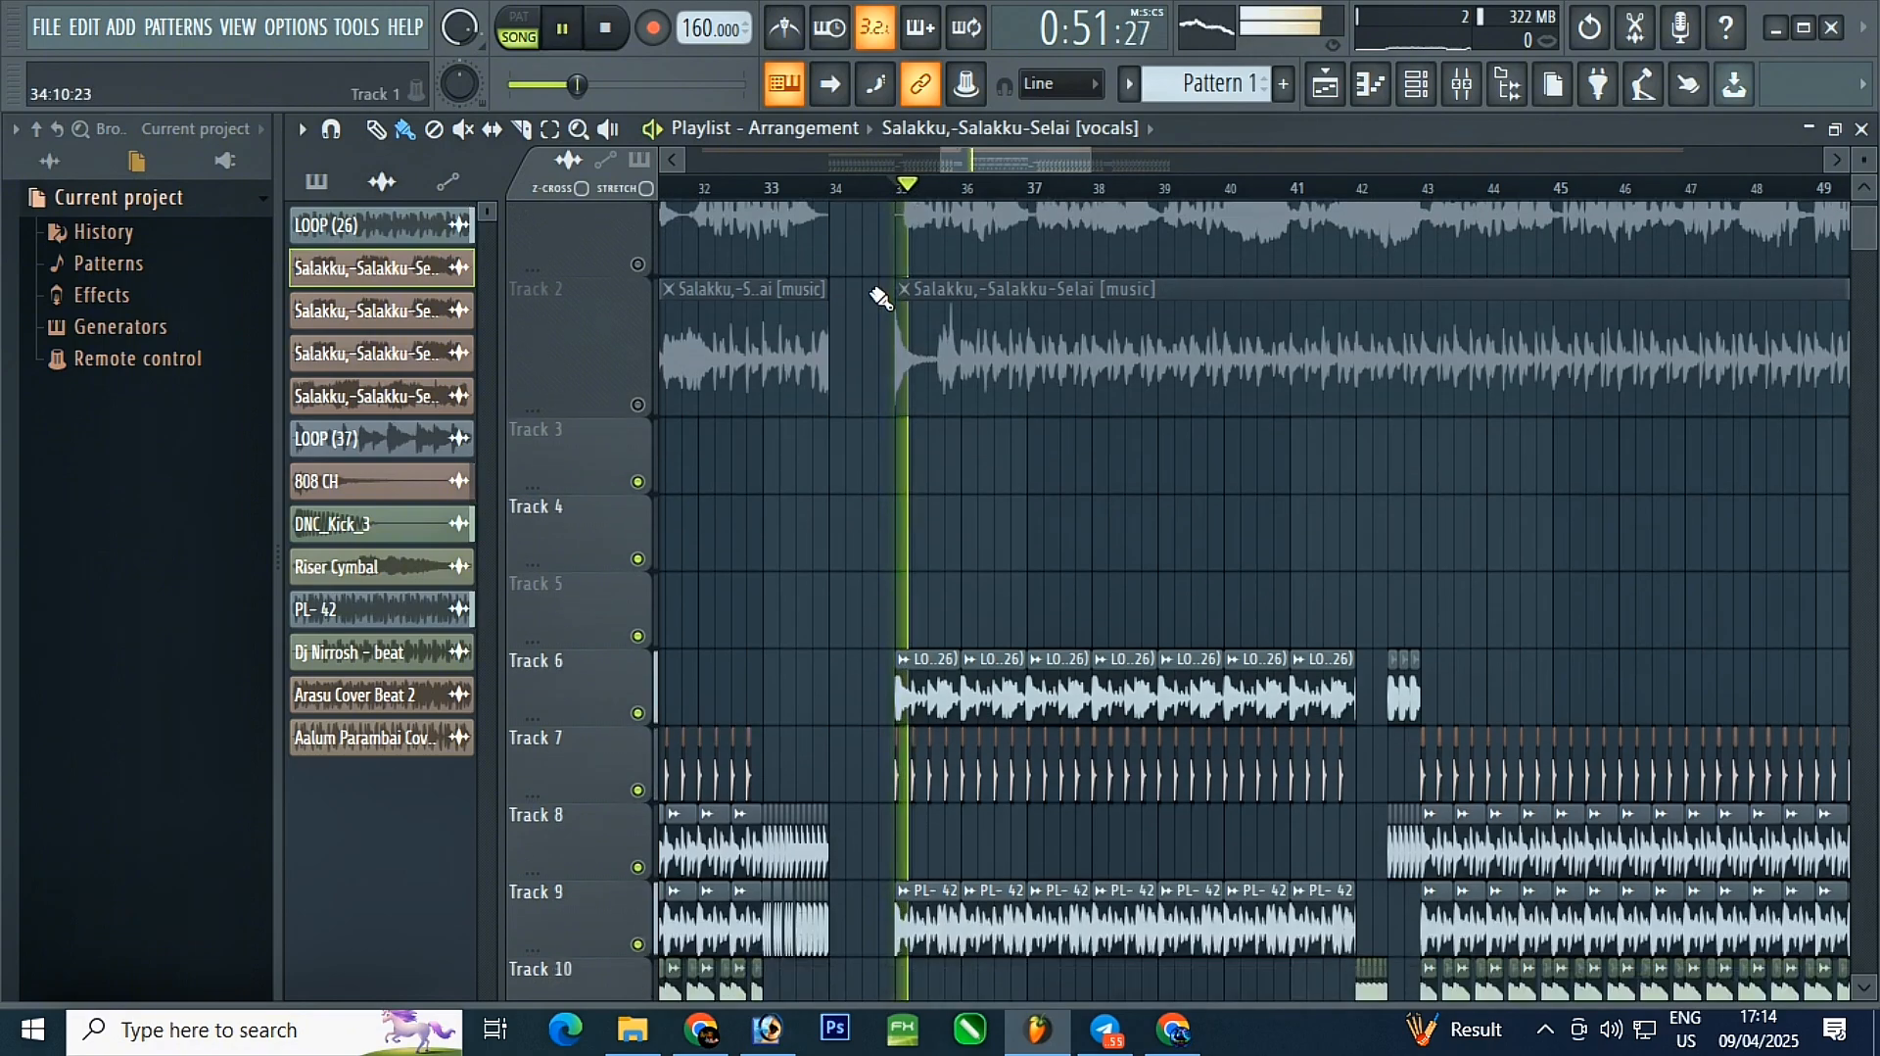
- Listen to the beat layers without vocals and music, from bar 35 through the bar 42 transition into the bar 43 beat
scroll(1036, 584, up, 2)
scroll(1039, 627, right, 4)
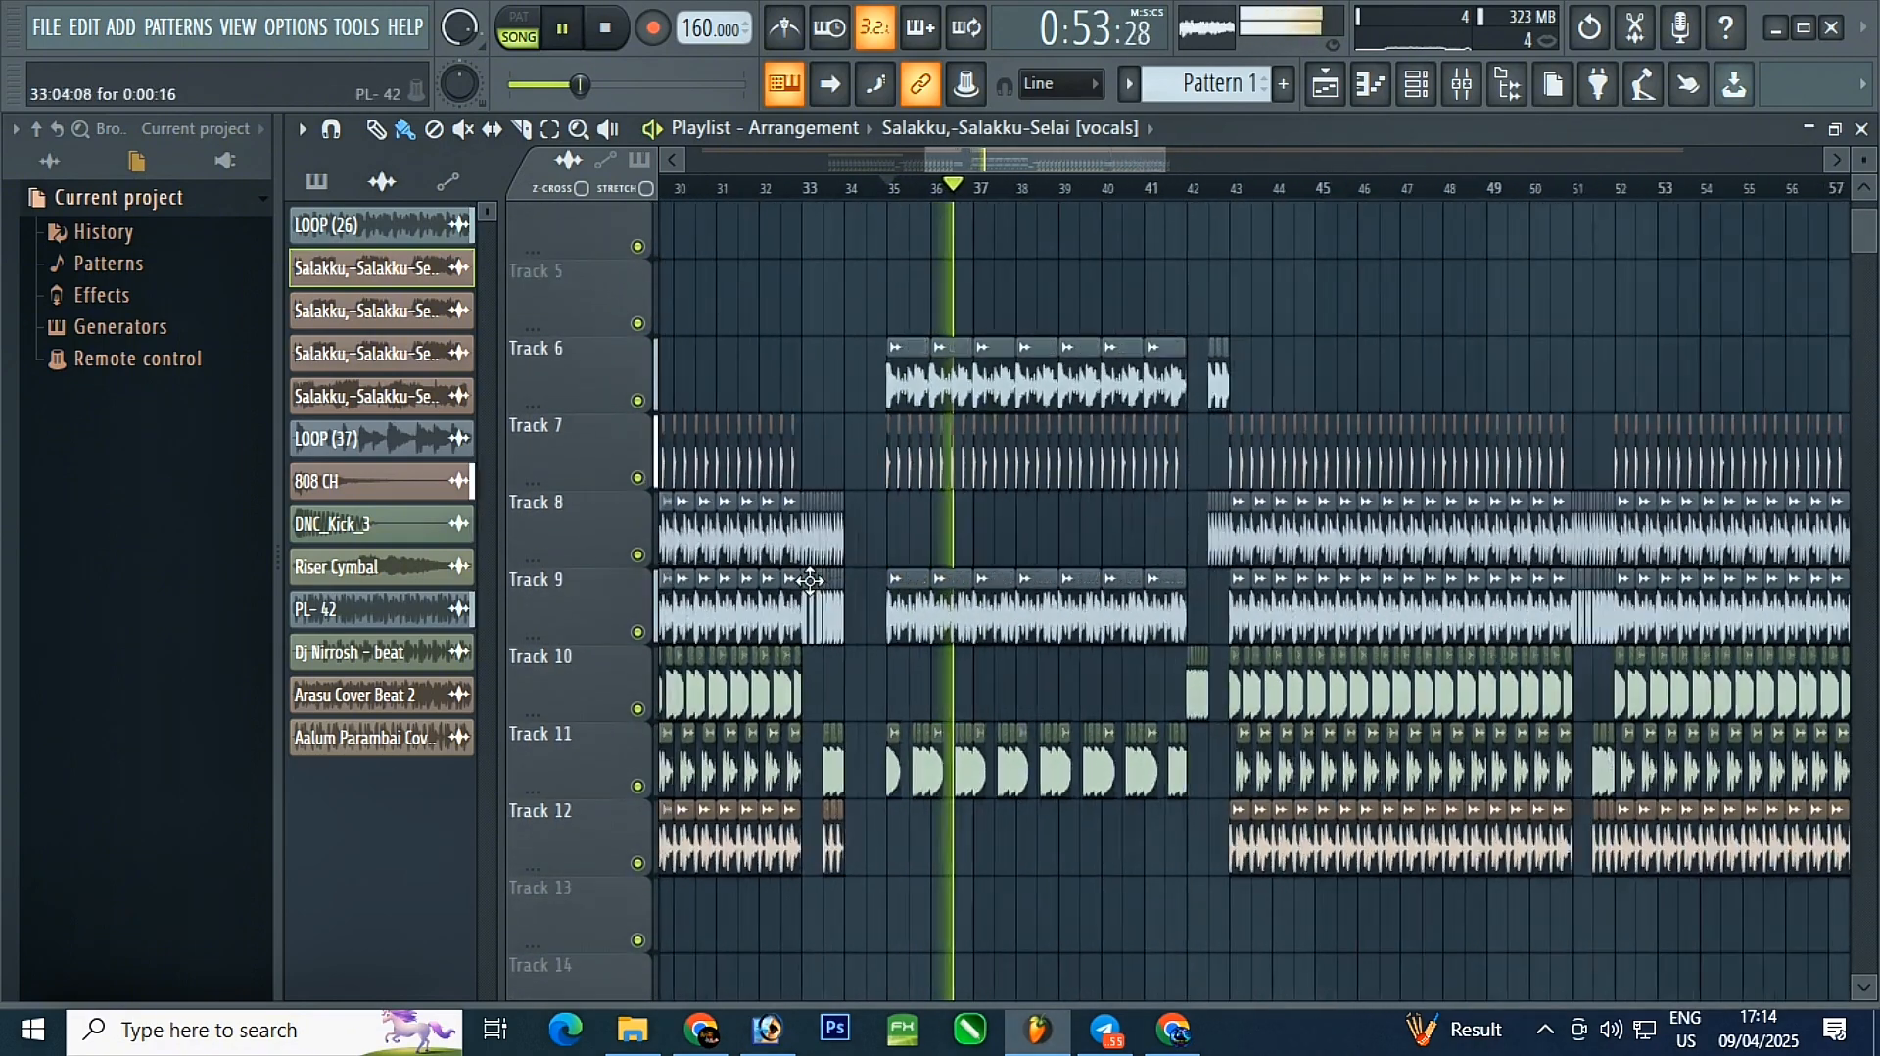
scroll(992, 725, up, 6)
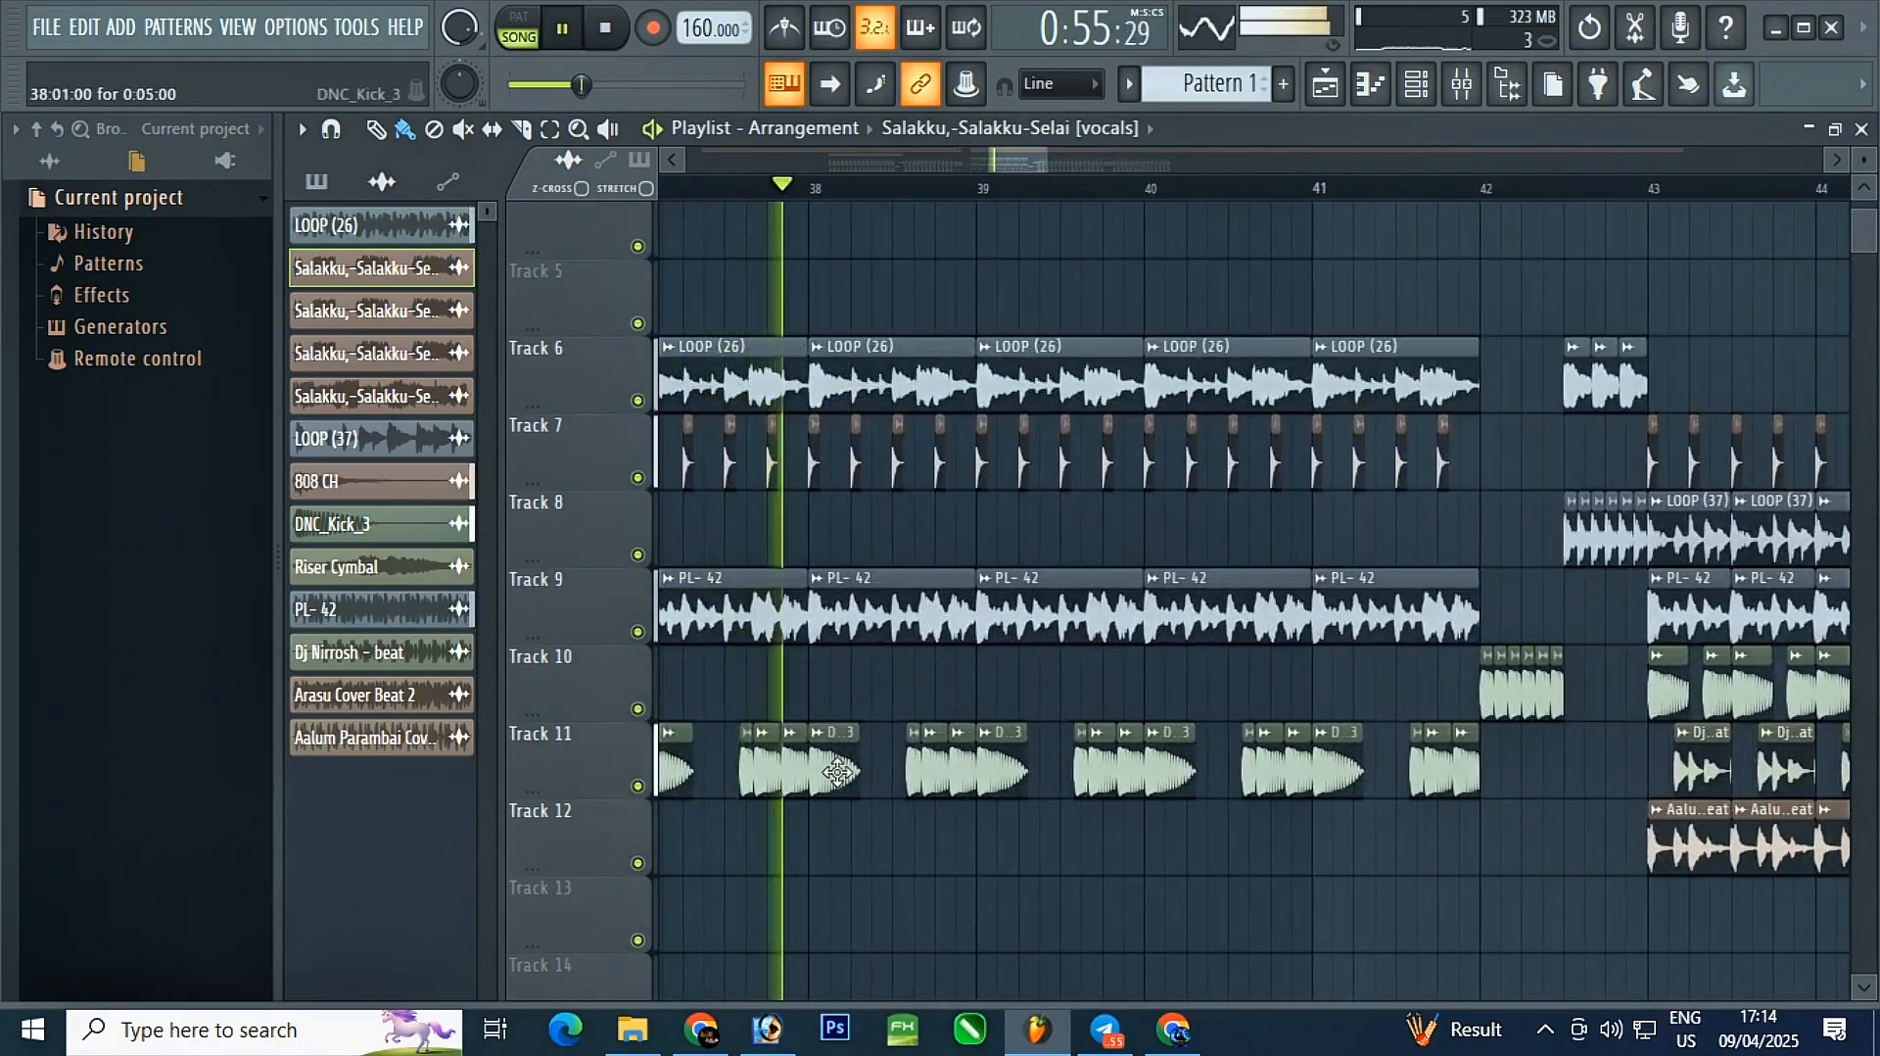
scroll(840, 771, down, 6)
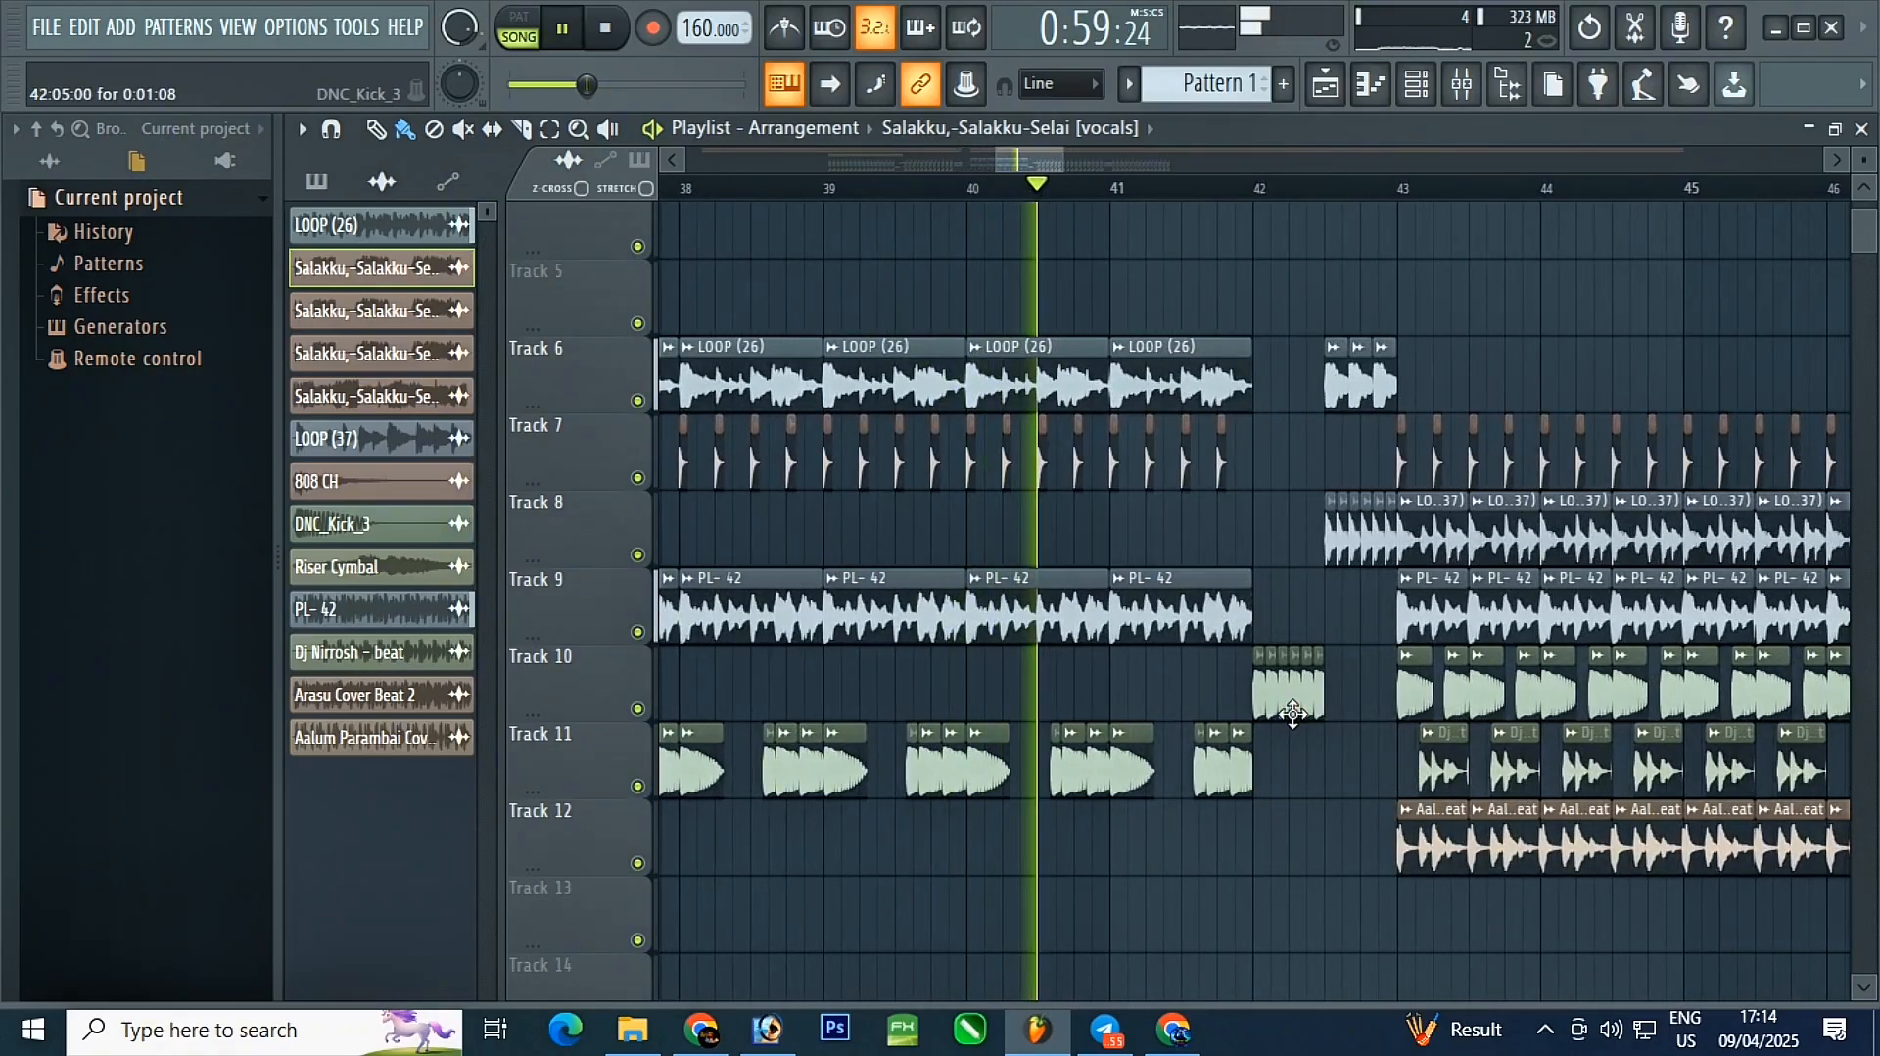
scroll(1280, 701, down, 3)
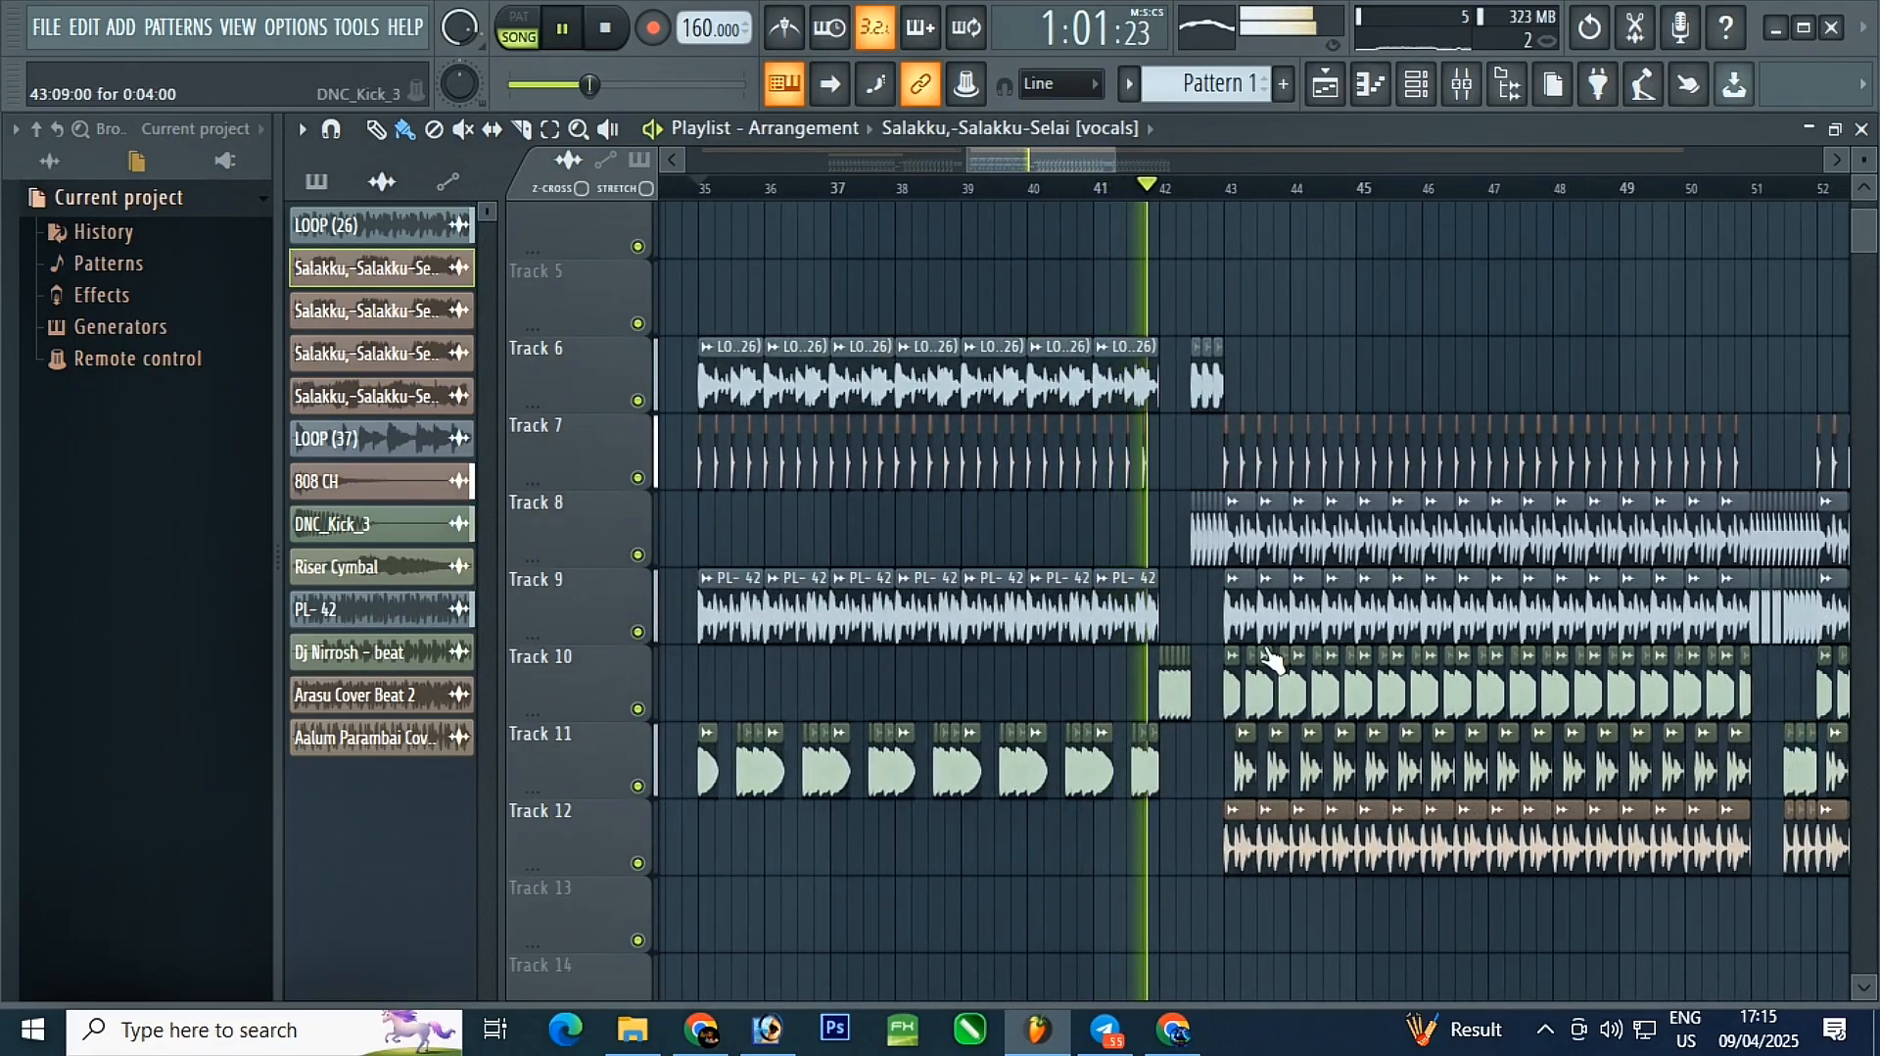
scroll(862, 592, down, 2)
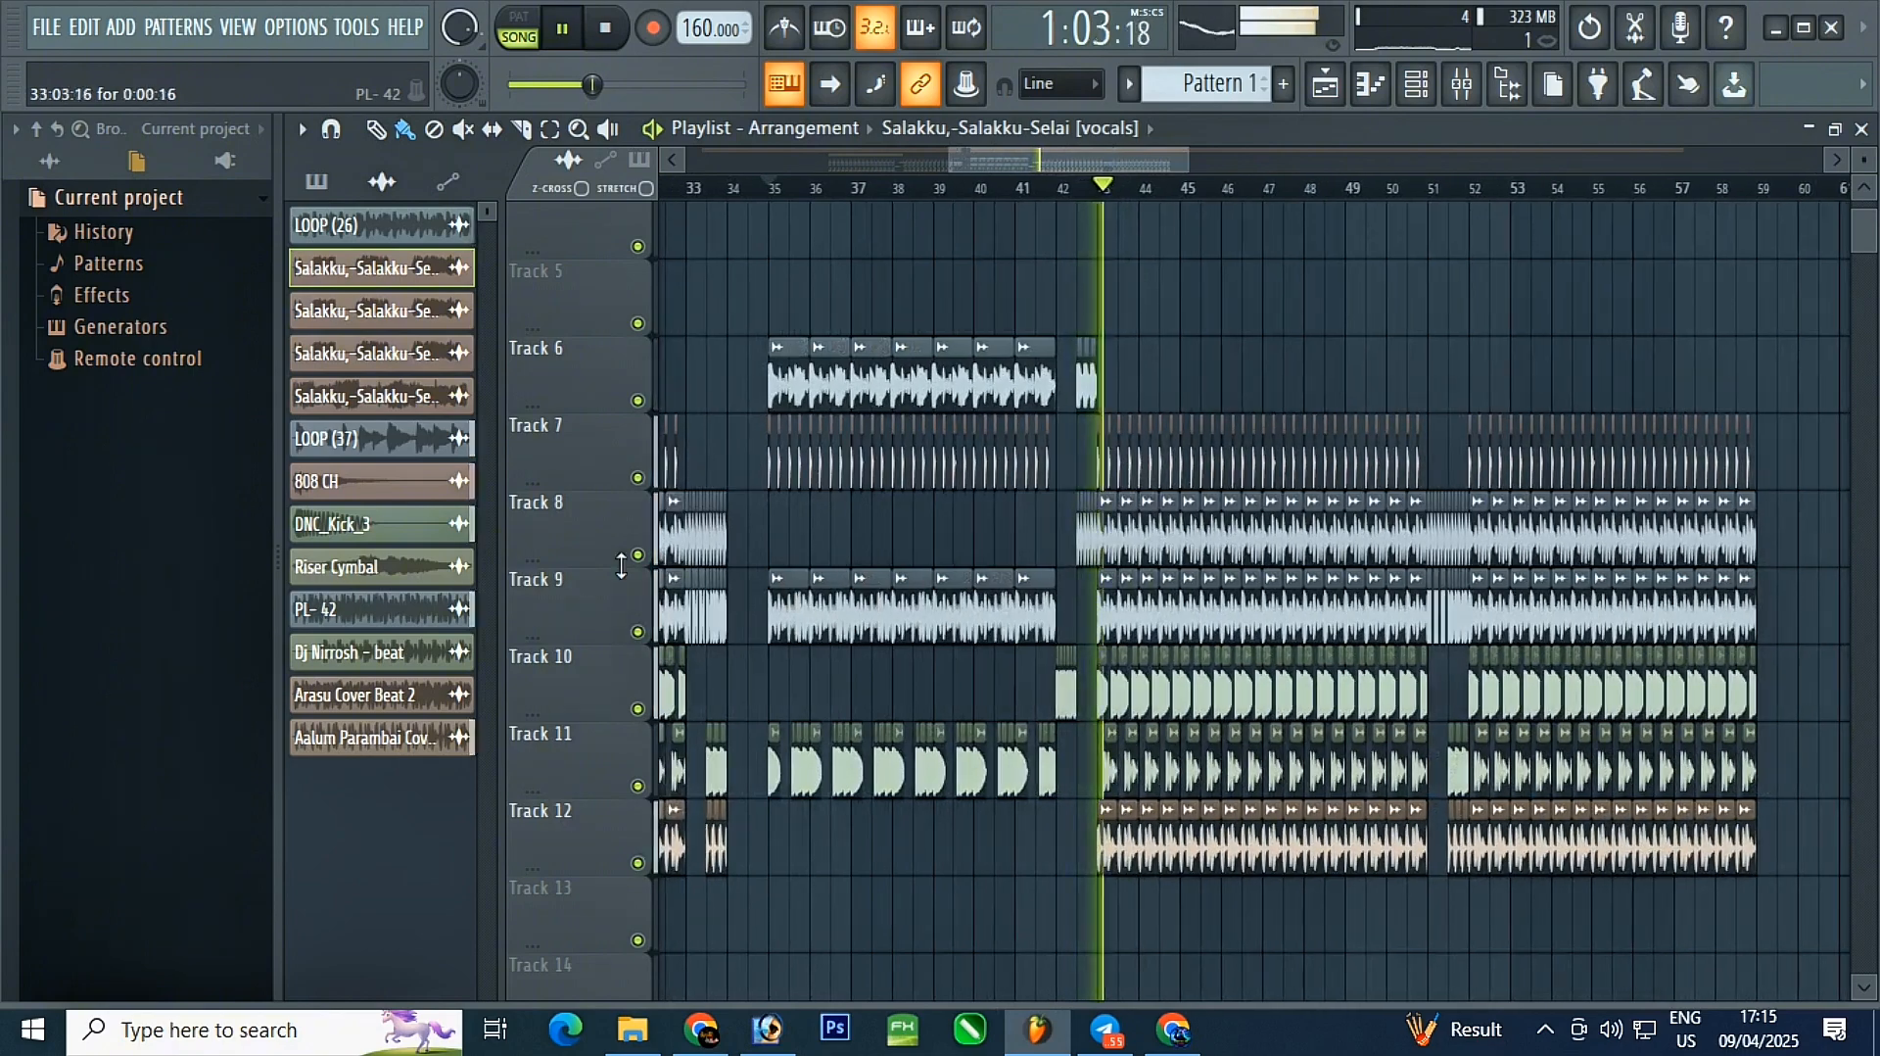
scroll(1194, 869, up, 2)
scroll(1195, 870, down, 1)
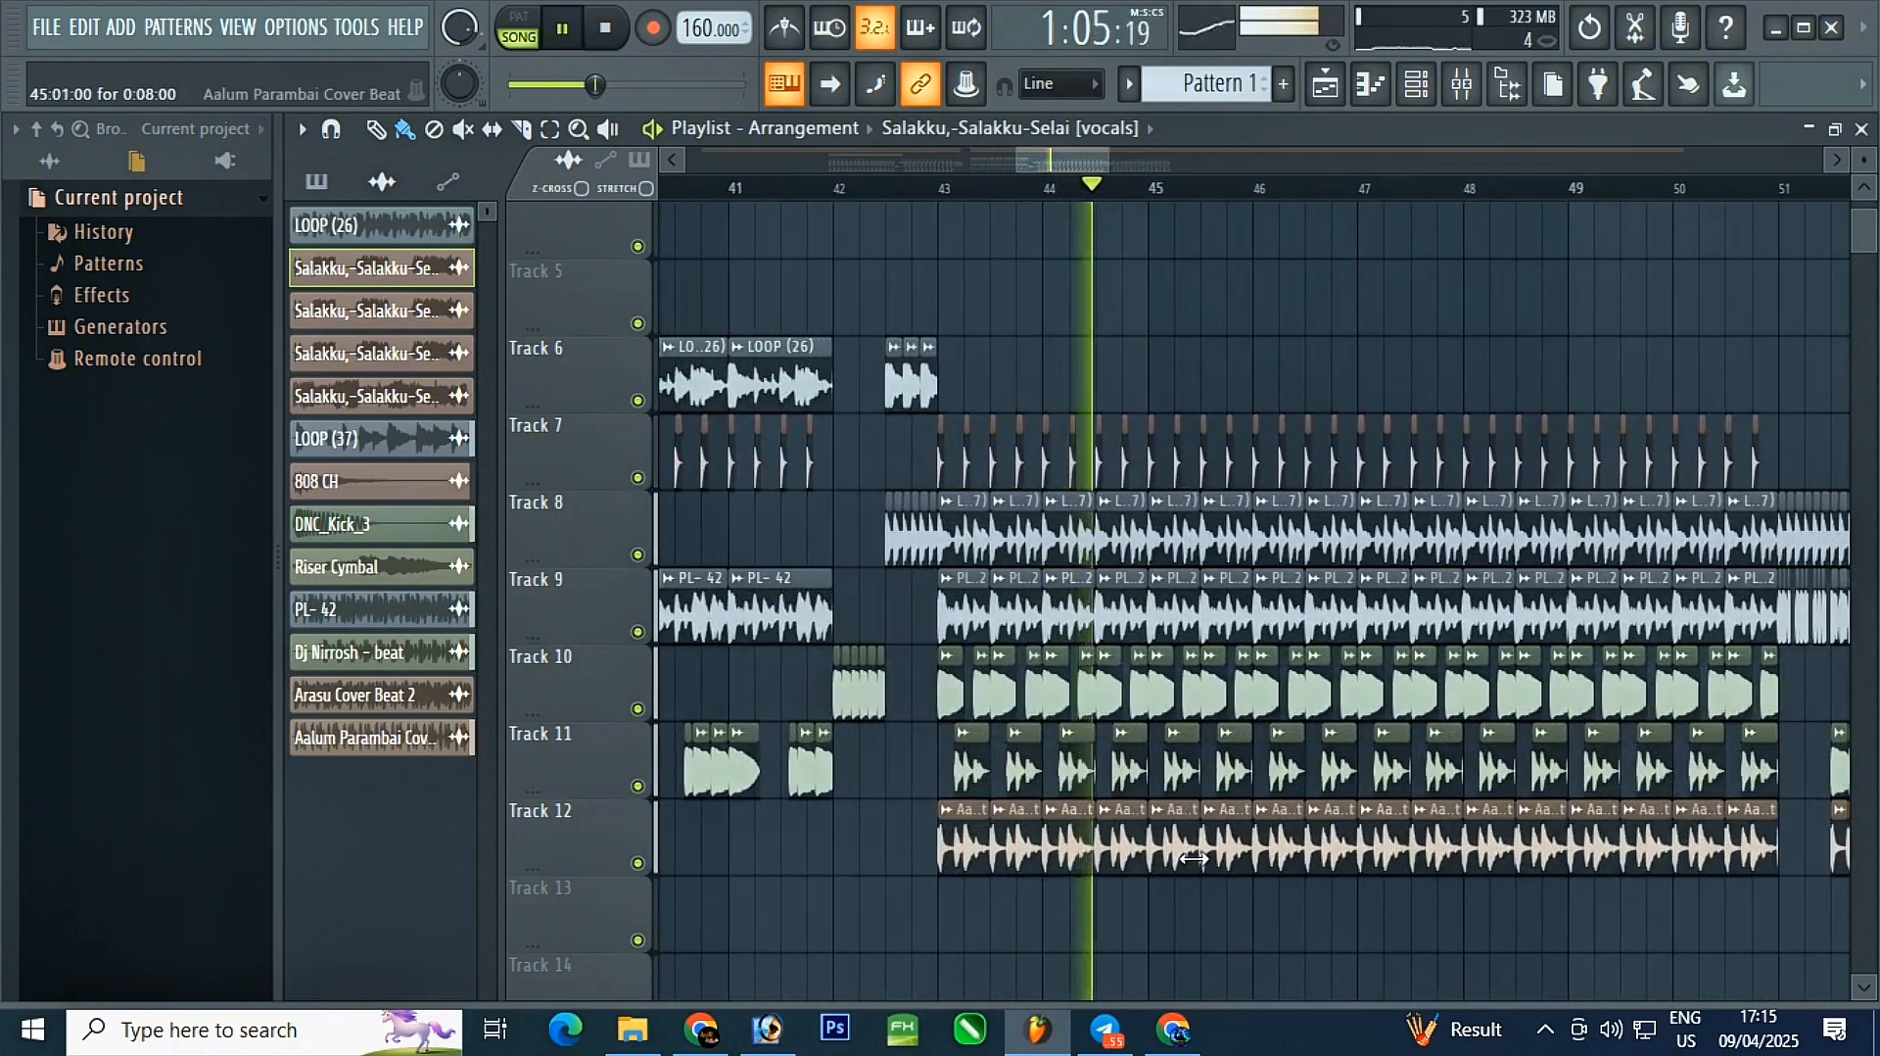
scroll(1348, 730, up, 2)
scroll(1175, 666, up, 1)
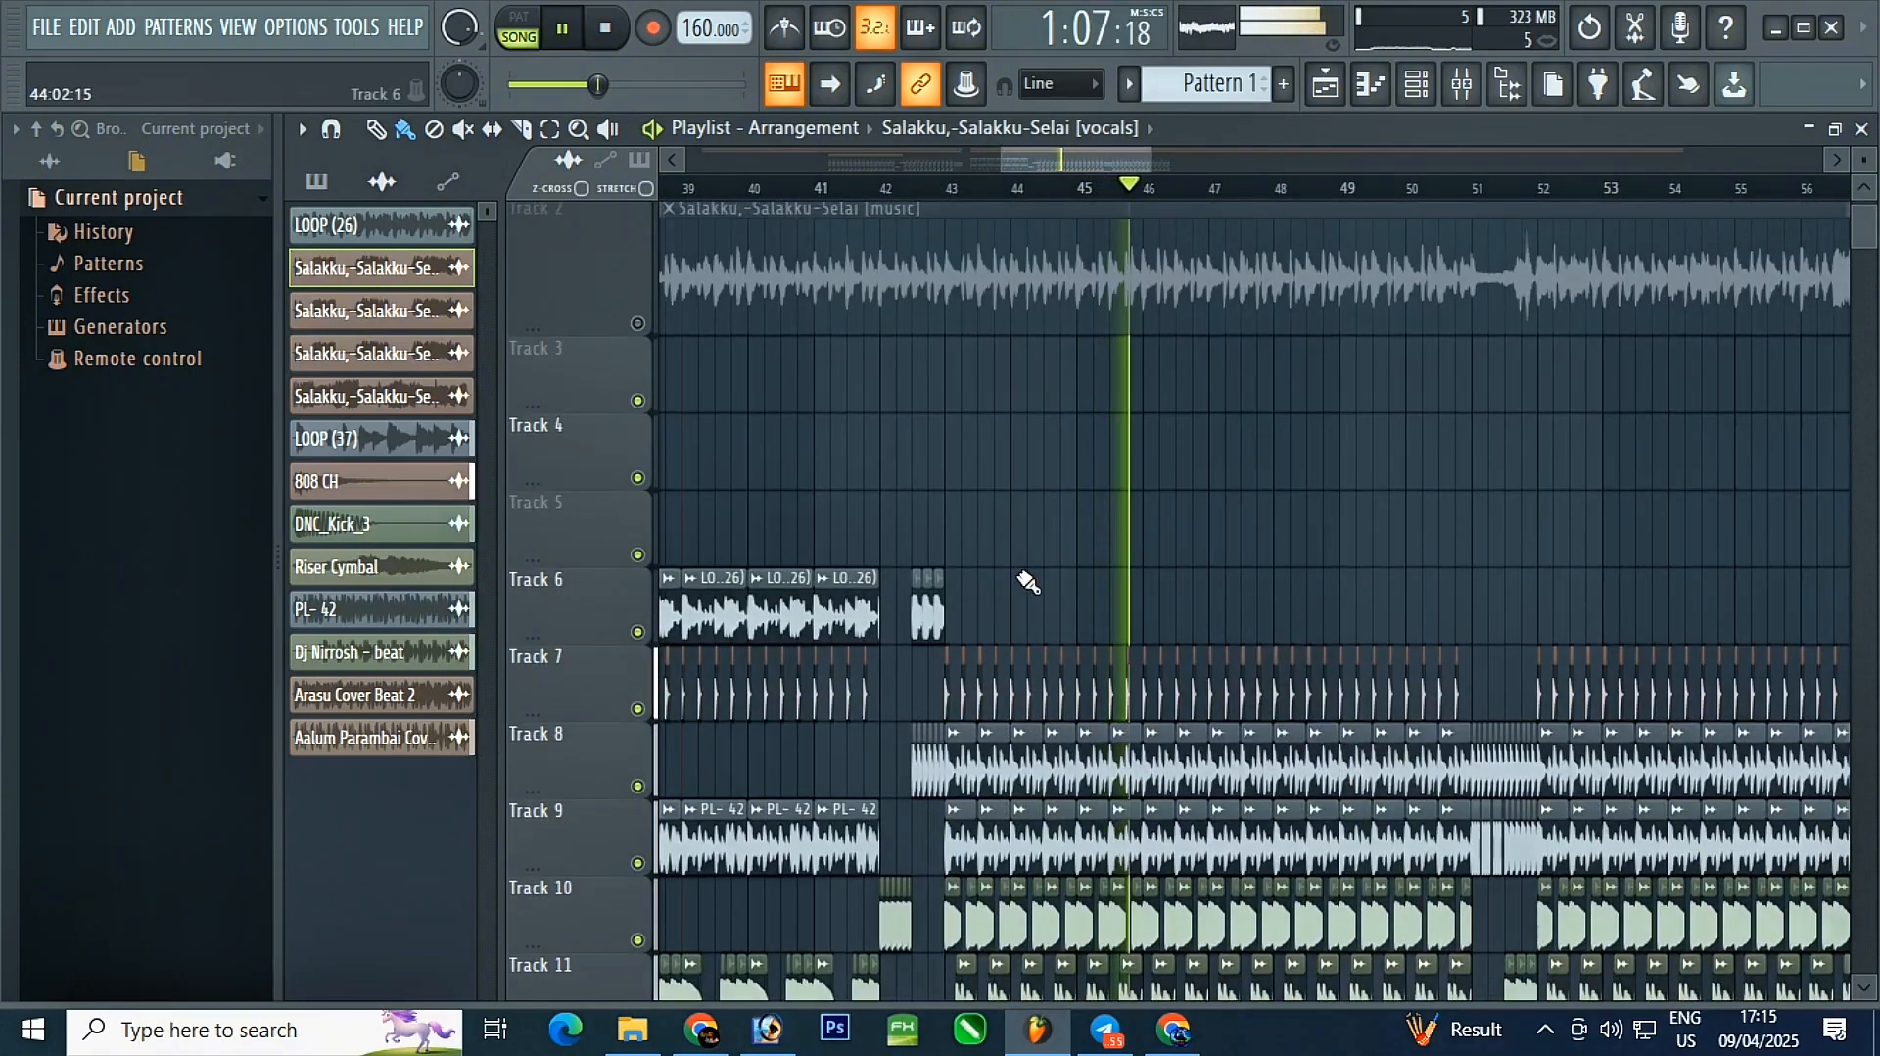
scroll(1028, 587, down, 2)
- Restore the vocals and music on Tracks 1 and 2, listen on to the beat's end at bar 59, and stop playback
right_click(638, 324)
right_click(638, 325)
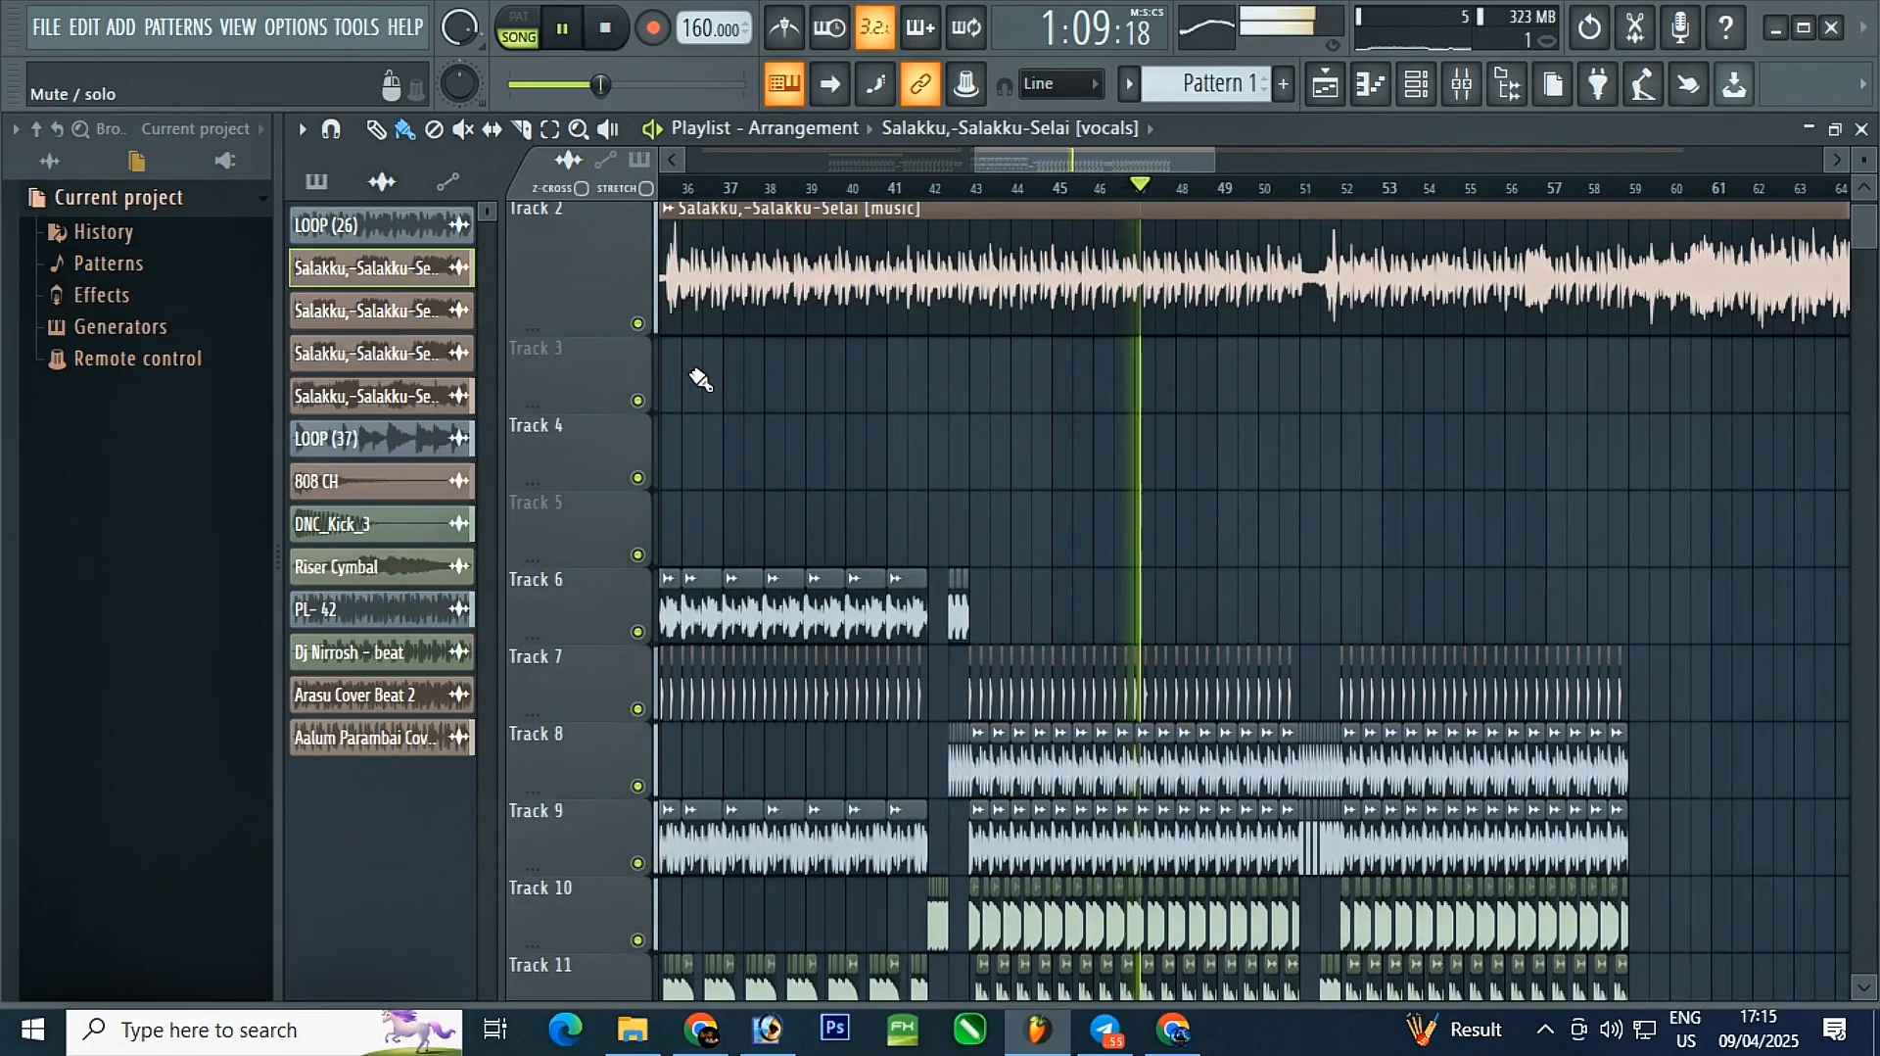
scroll(1156, 546, down, 2)
scroll(1391, 664, up, 1)
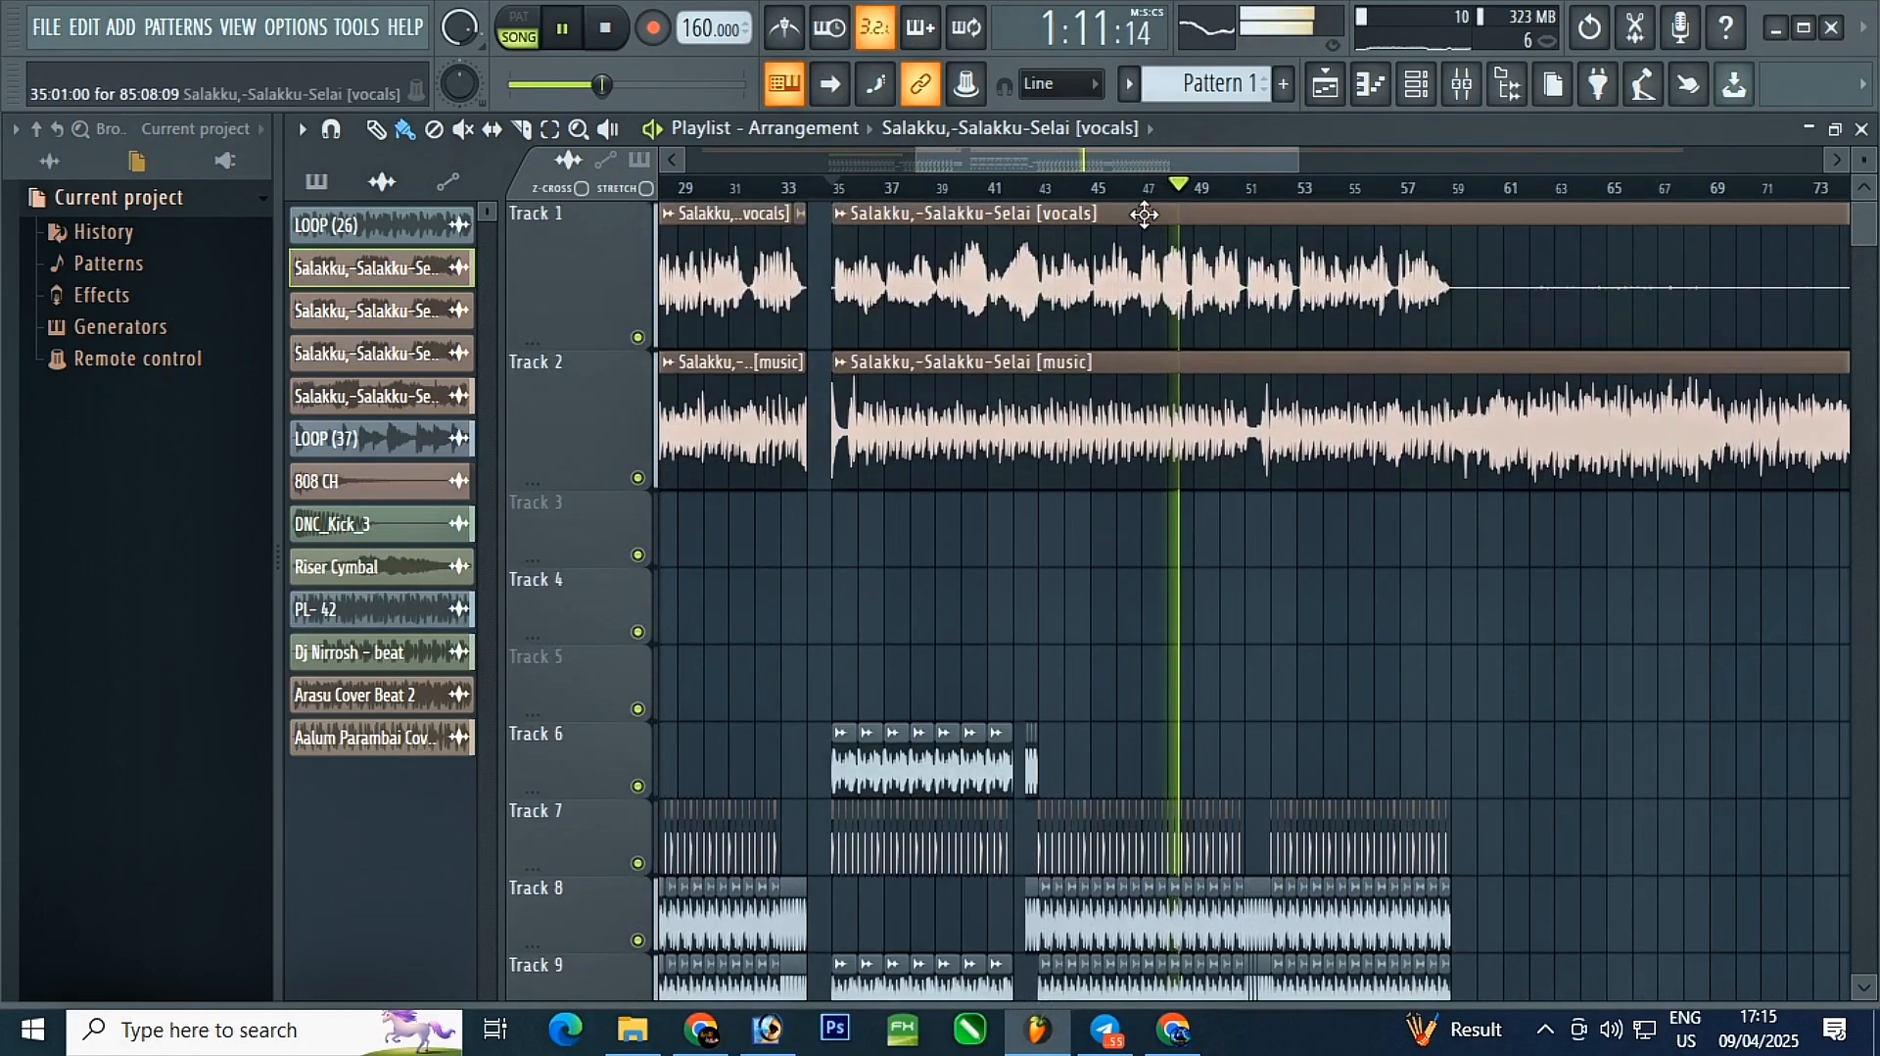
drag(1042, 161, 827, 167)
scroll(1007, 434, down, 1)
scroll(1251, 586, down, 1)
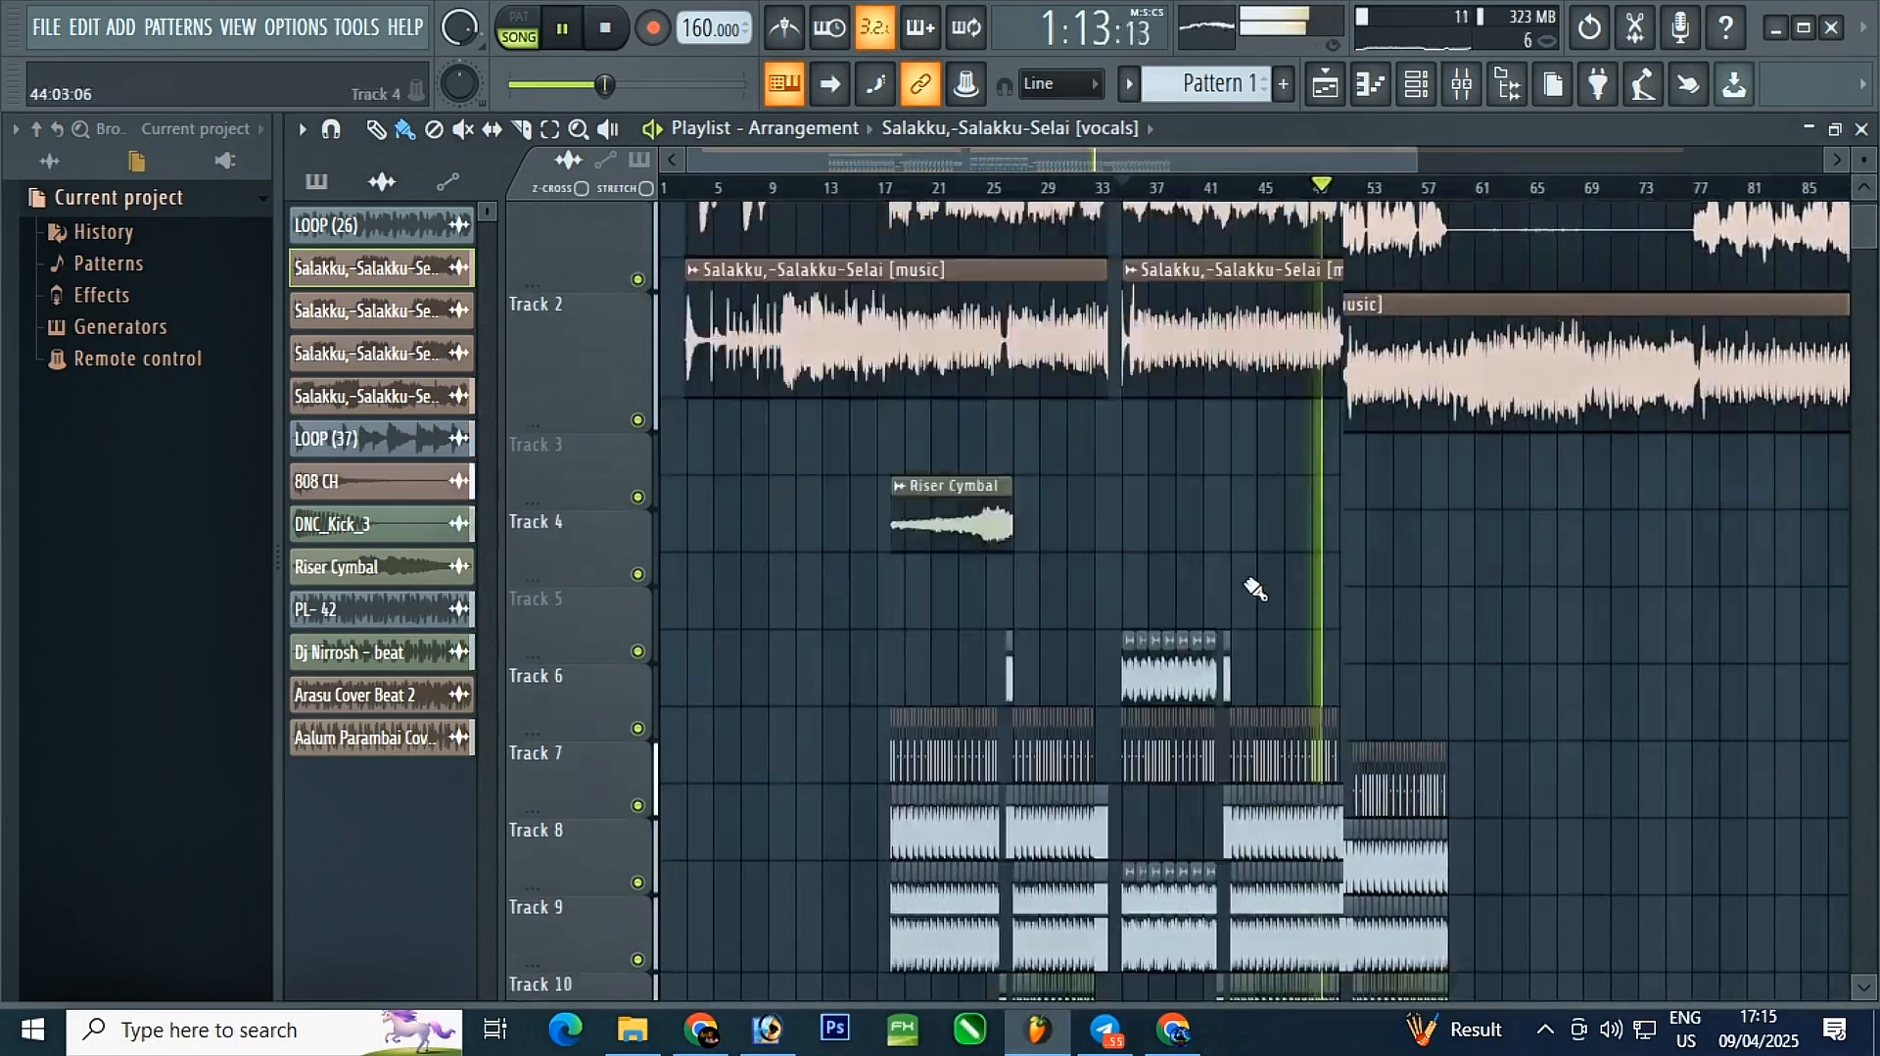
scroll(1062, 545, down, 2)
scroll(1062, 624, down, 3)
scroll(1063, 623, up, 8)
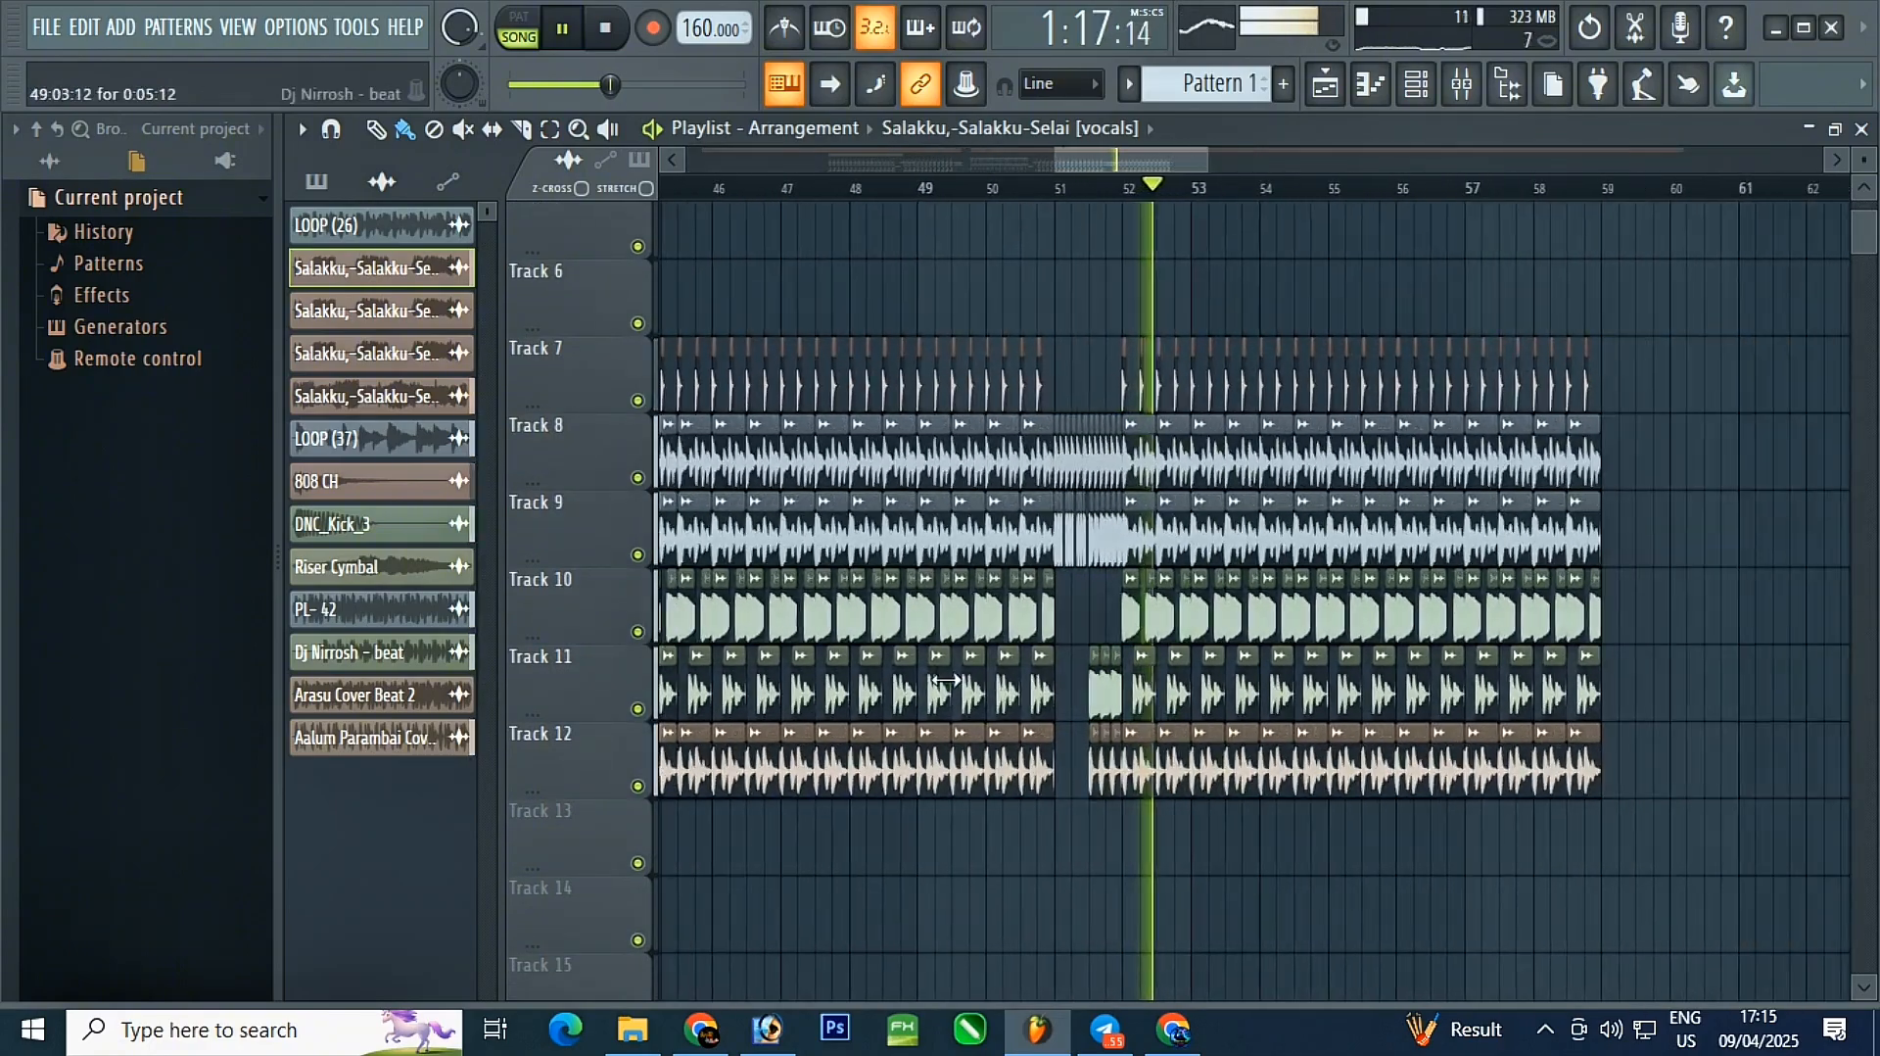
scroll(1182, 604, down, 1)
scroll(1185, 604, down, 6)
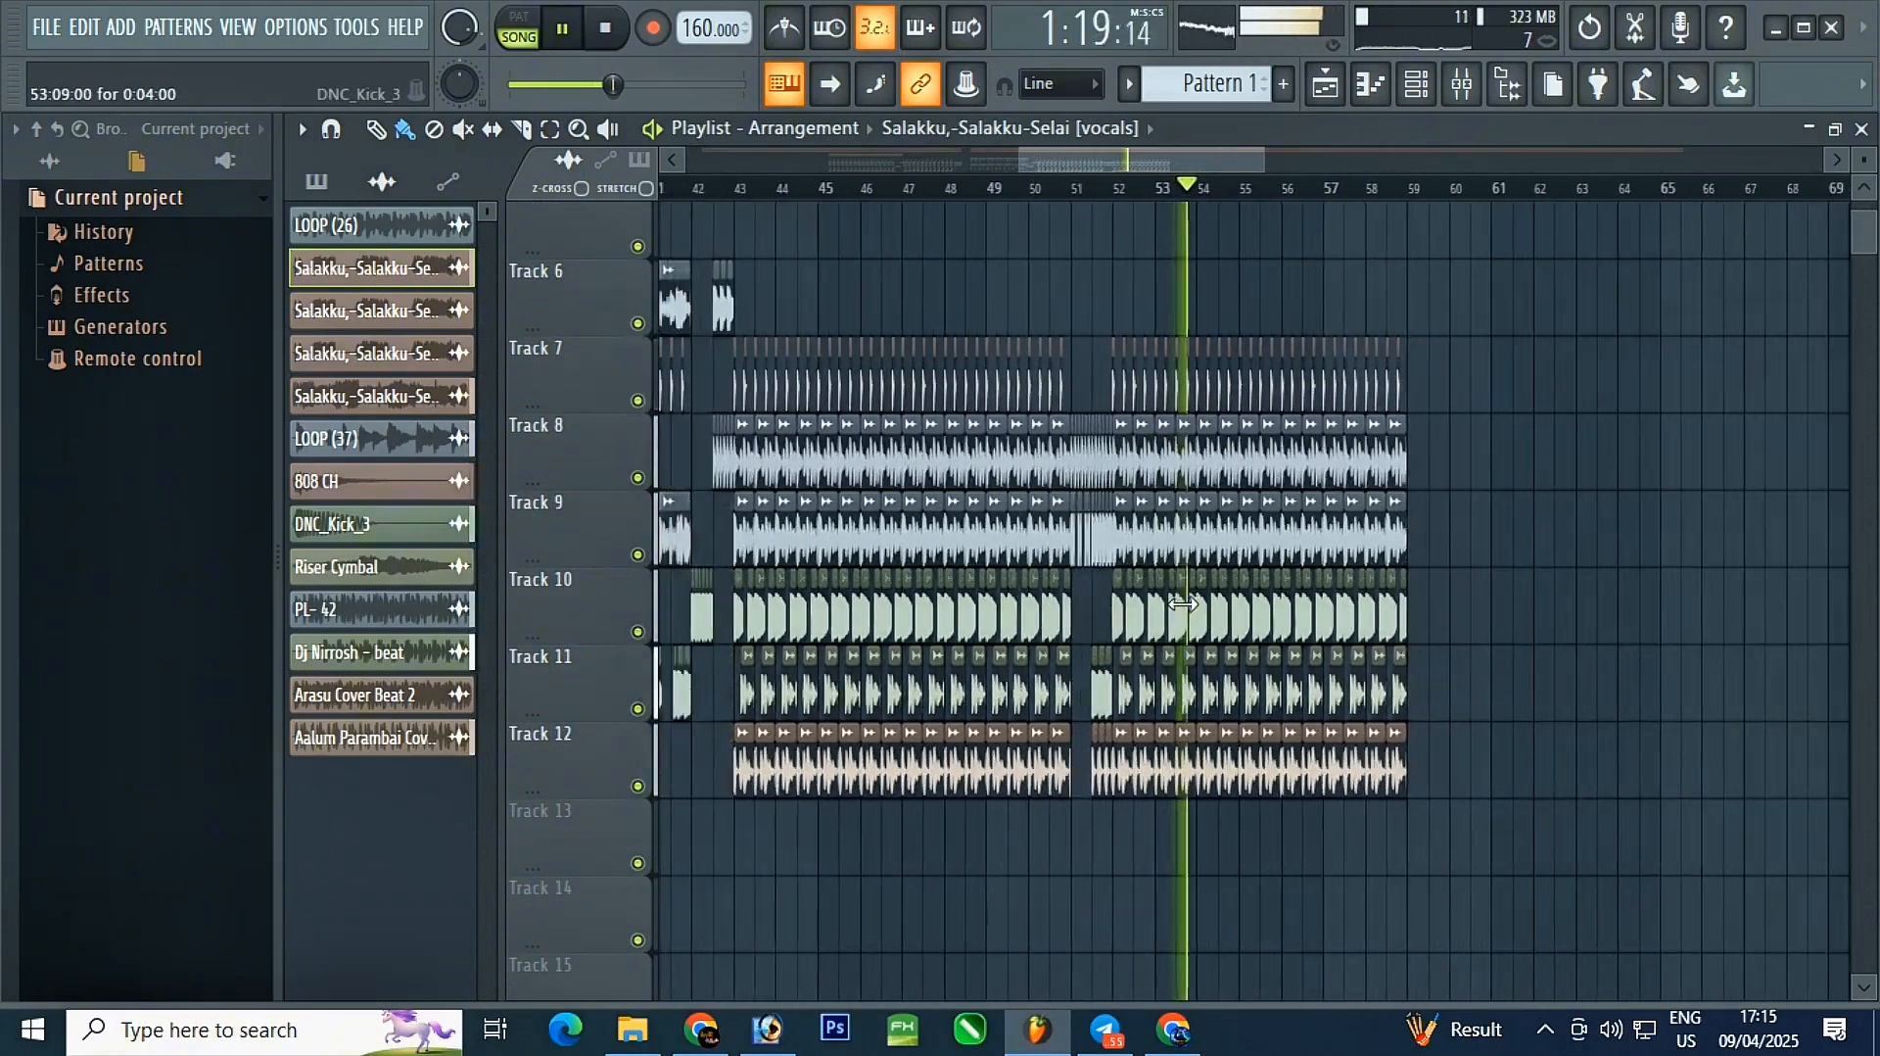
scroll(1375, 574, up, 6)
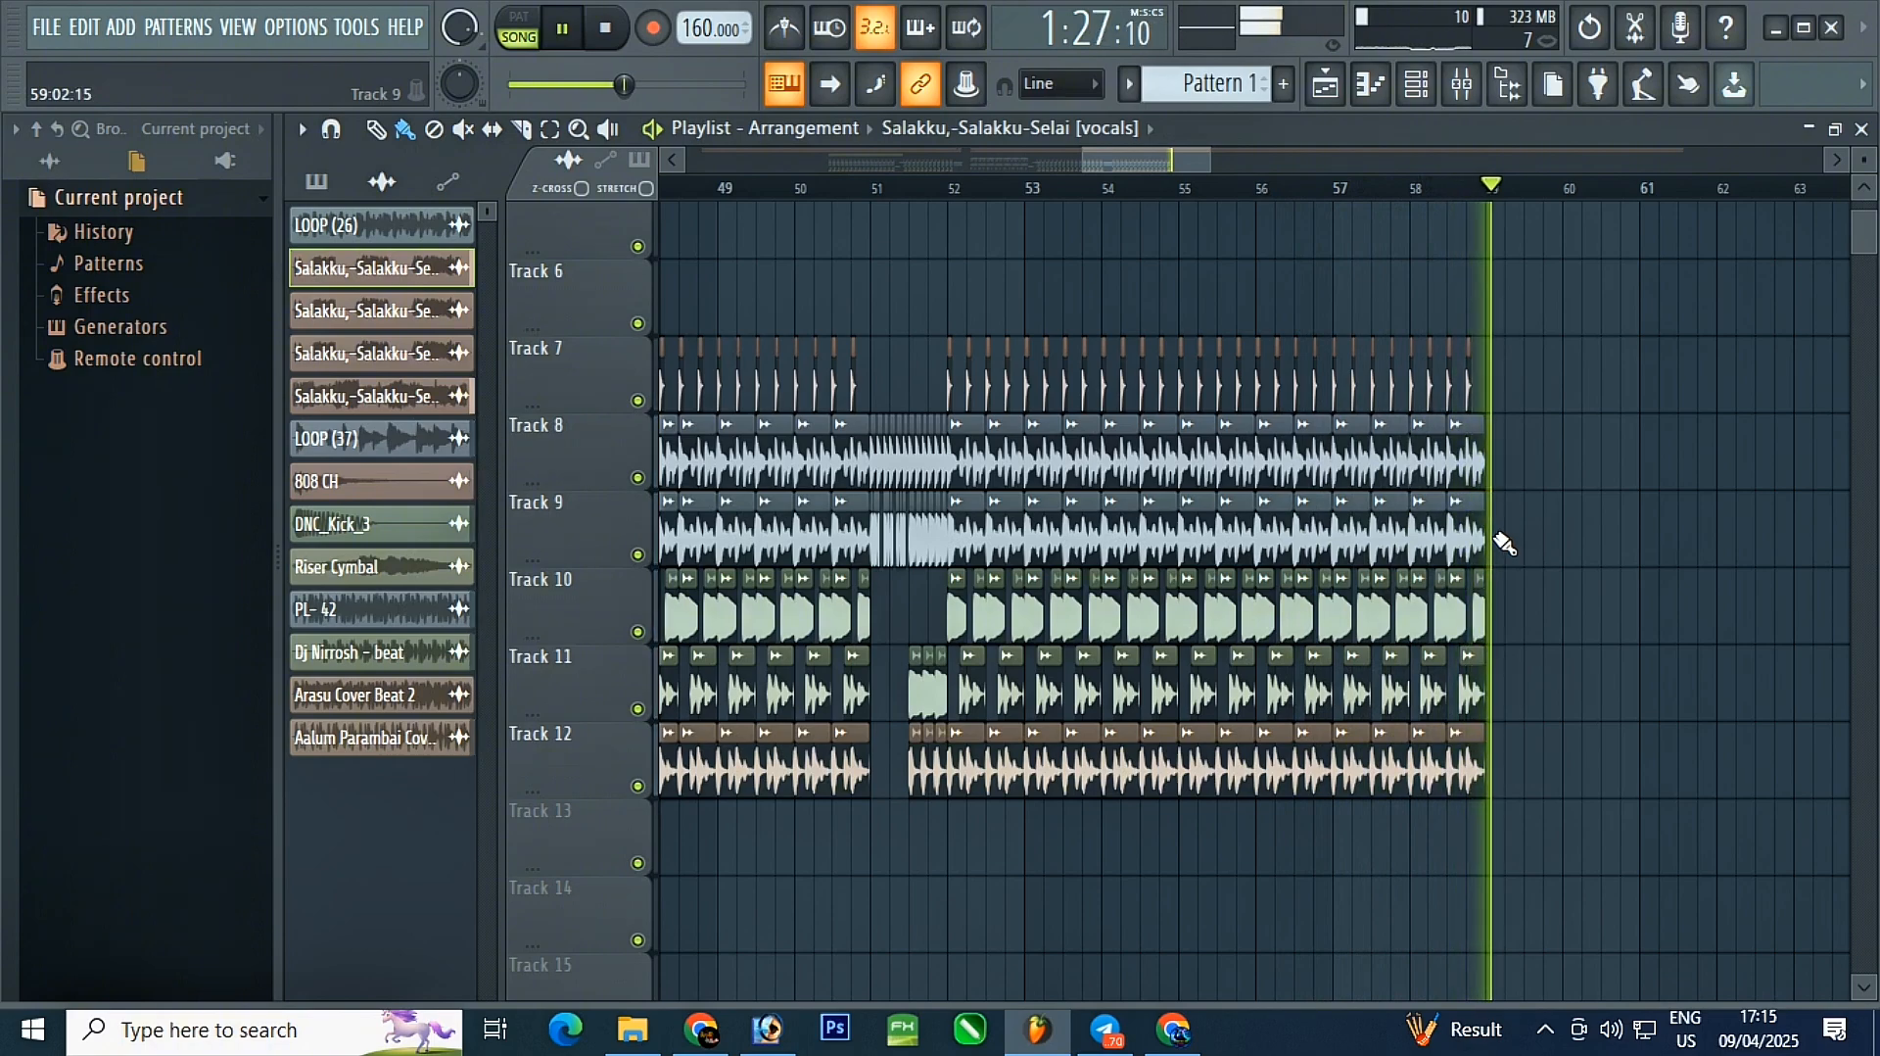
key(space)
- Review the whole arrangement up to bar 59 and place the playhead at the start of the Riser Cymbal clip
drag(1084, 160, 686, 162)
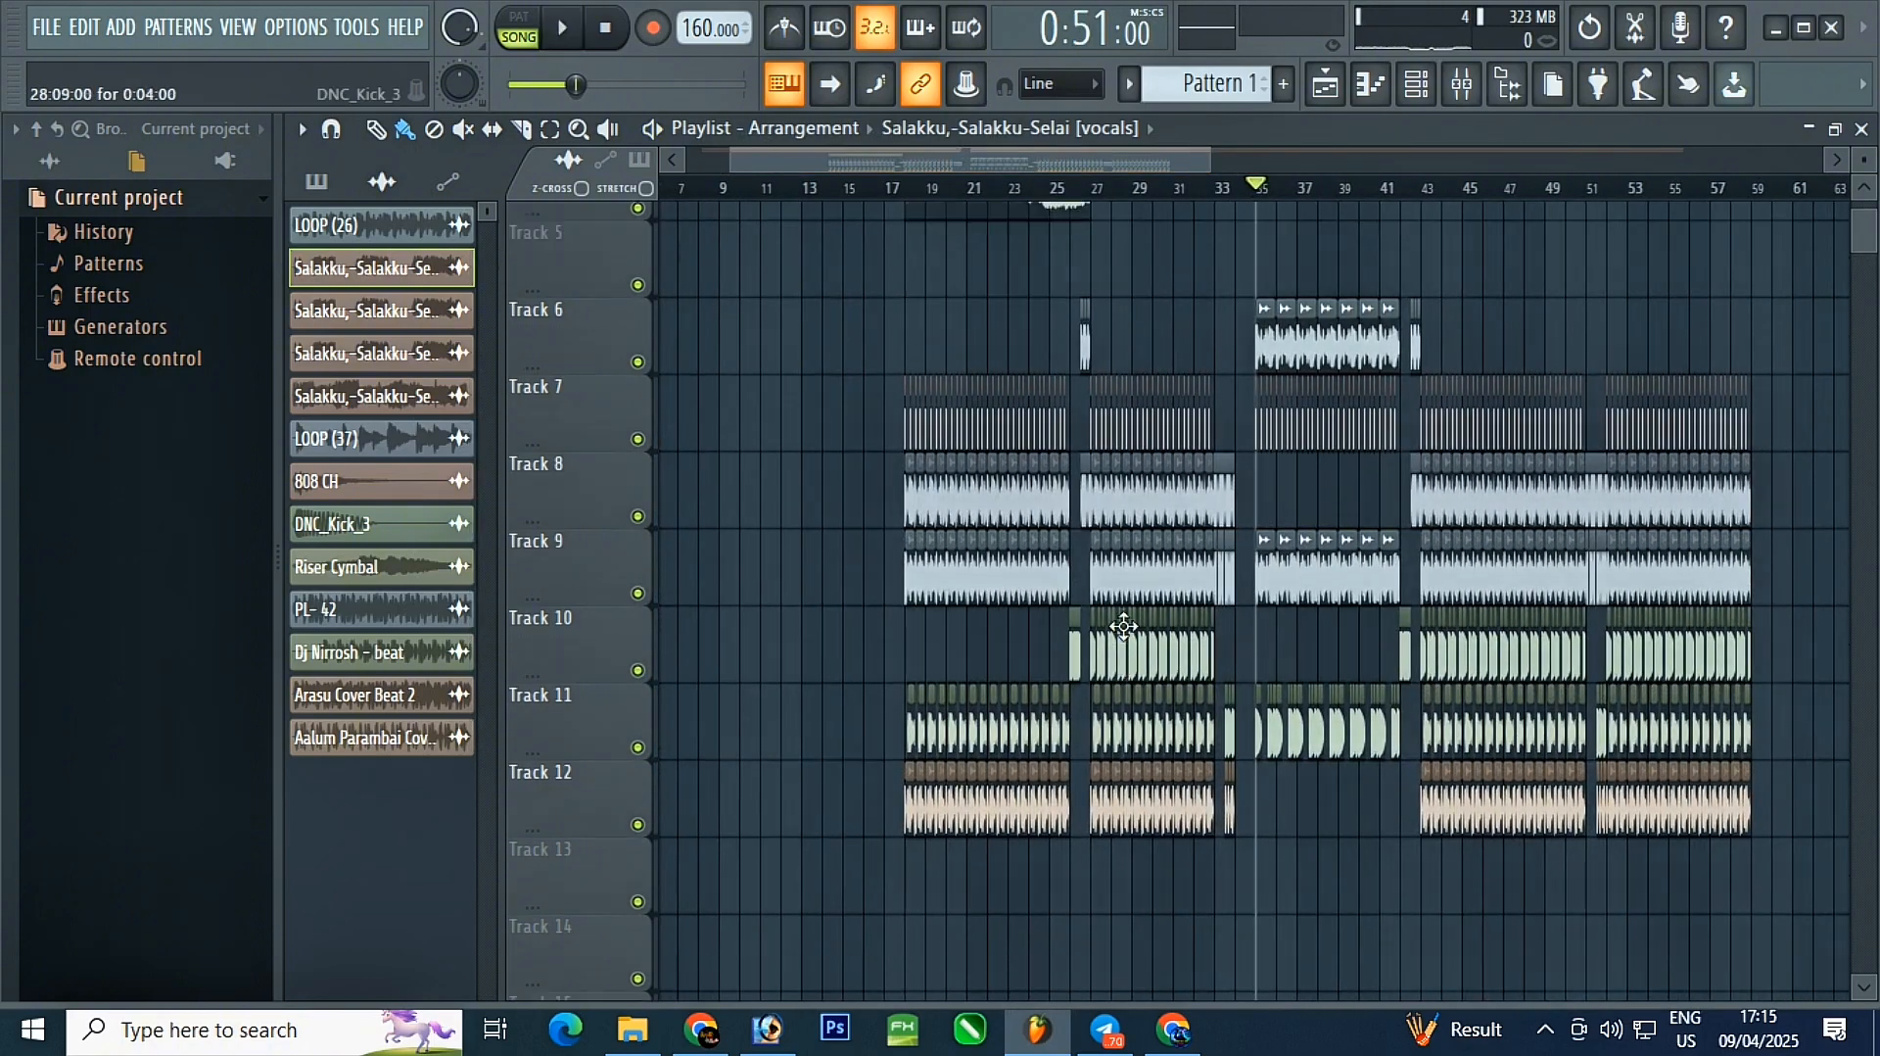
scroll(1123, 623, up, 6)
scroll(1077, 588, down, 3)
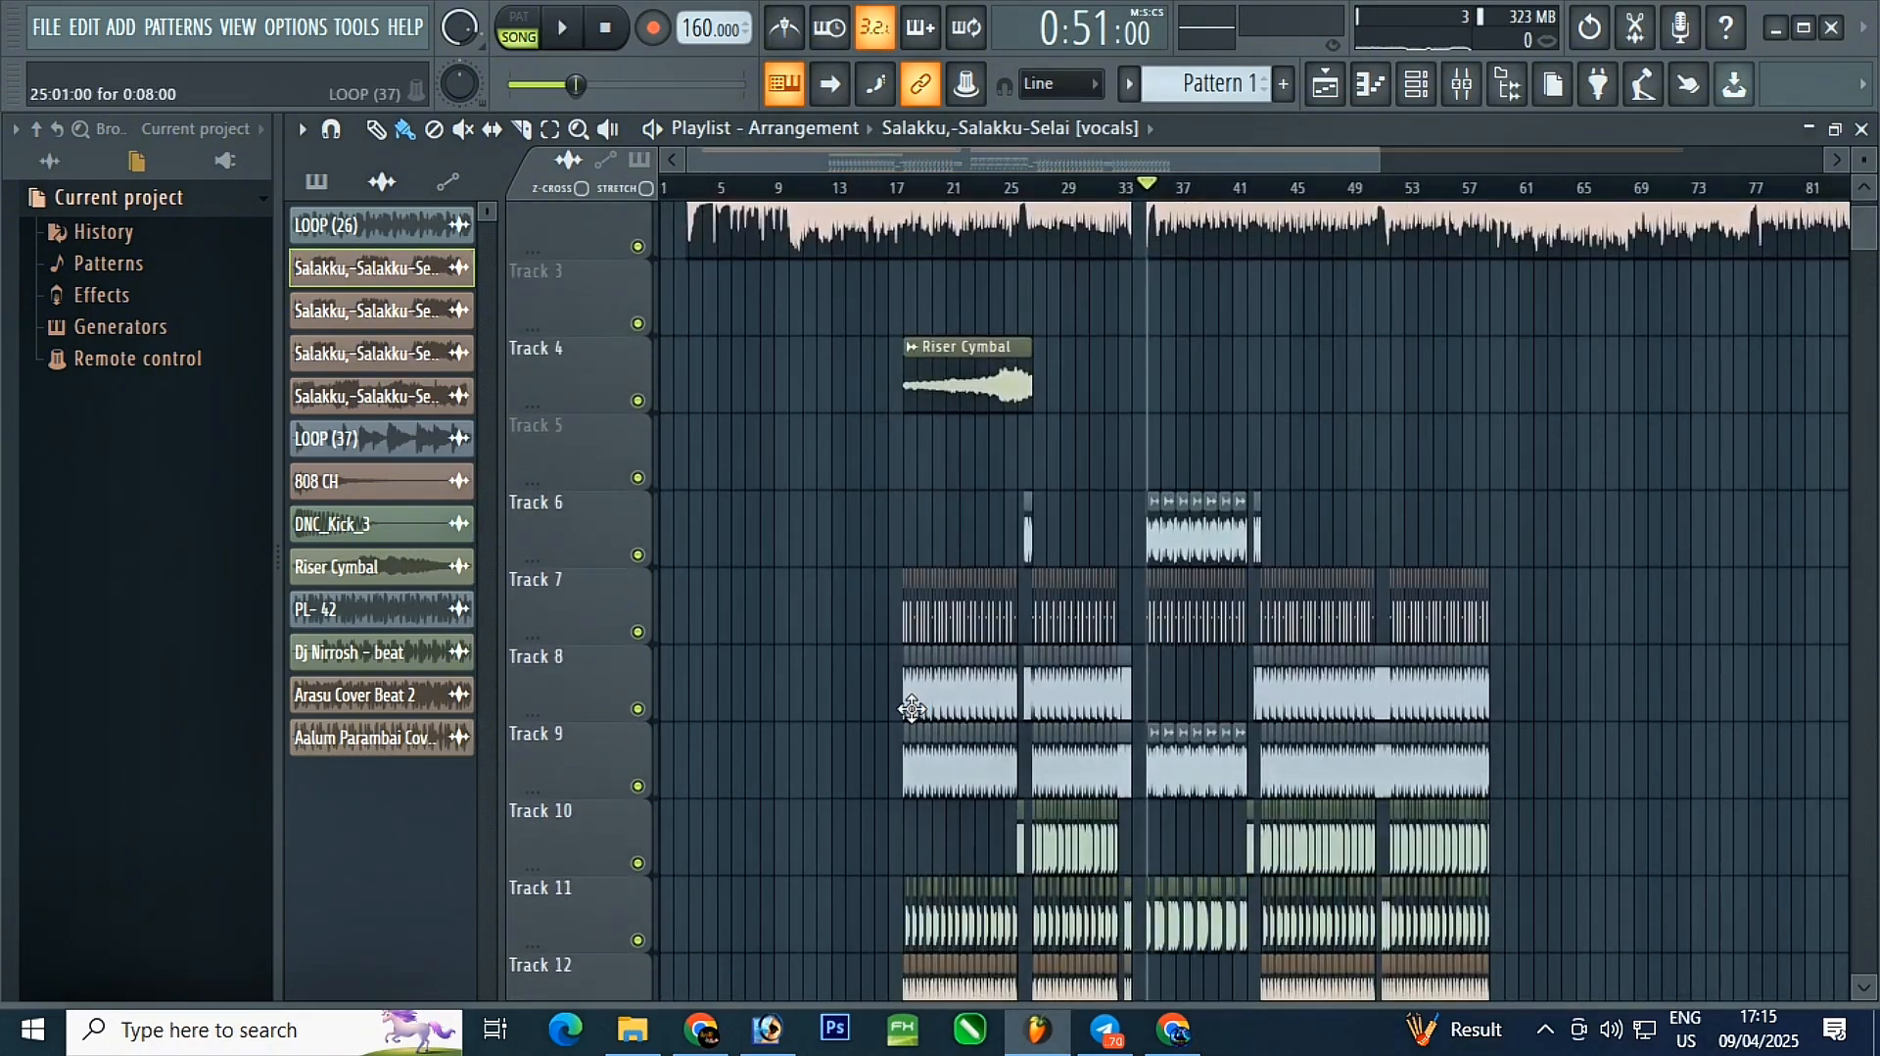
scroll(1164, 509, up, 2)
scroll(1090, 368, down, 1)
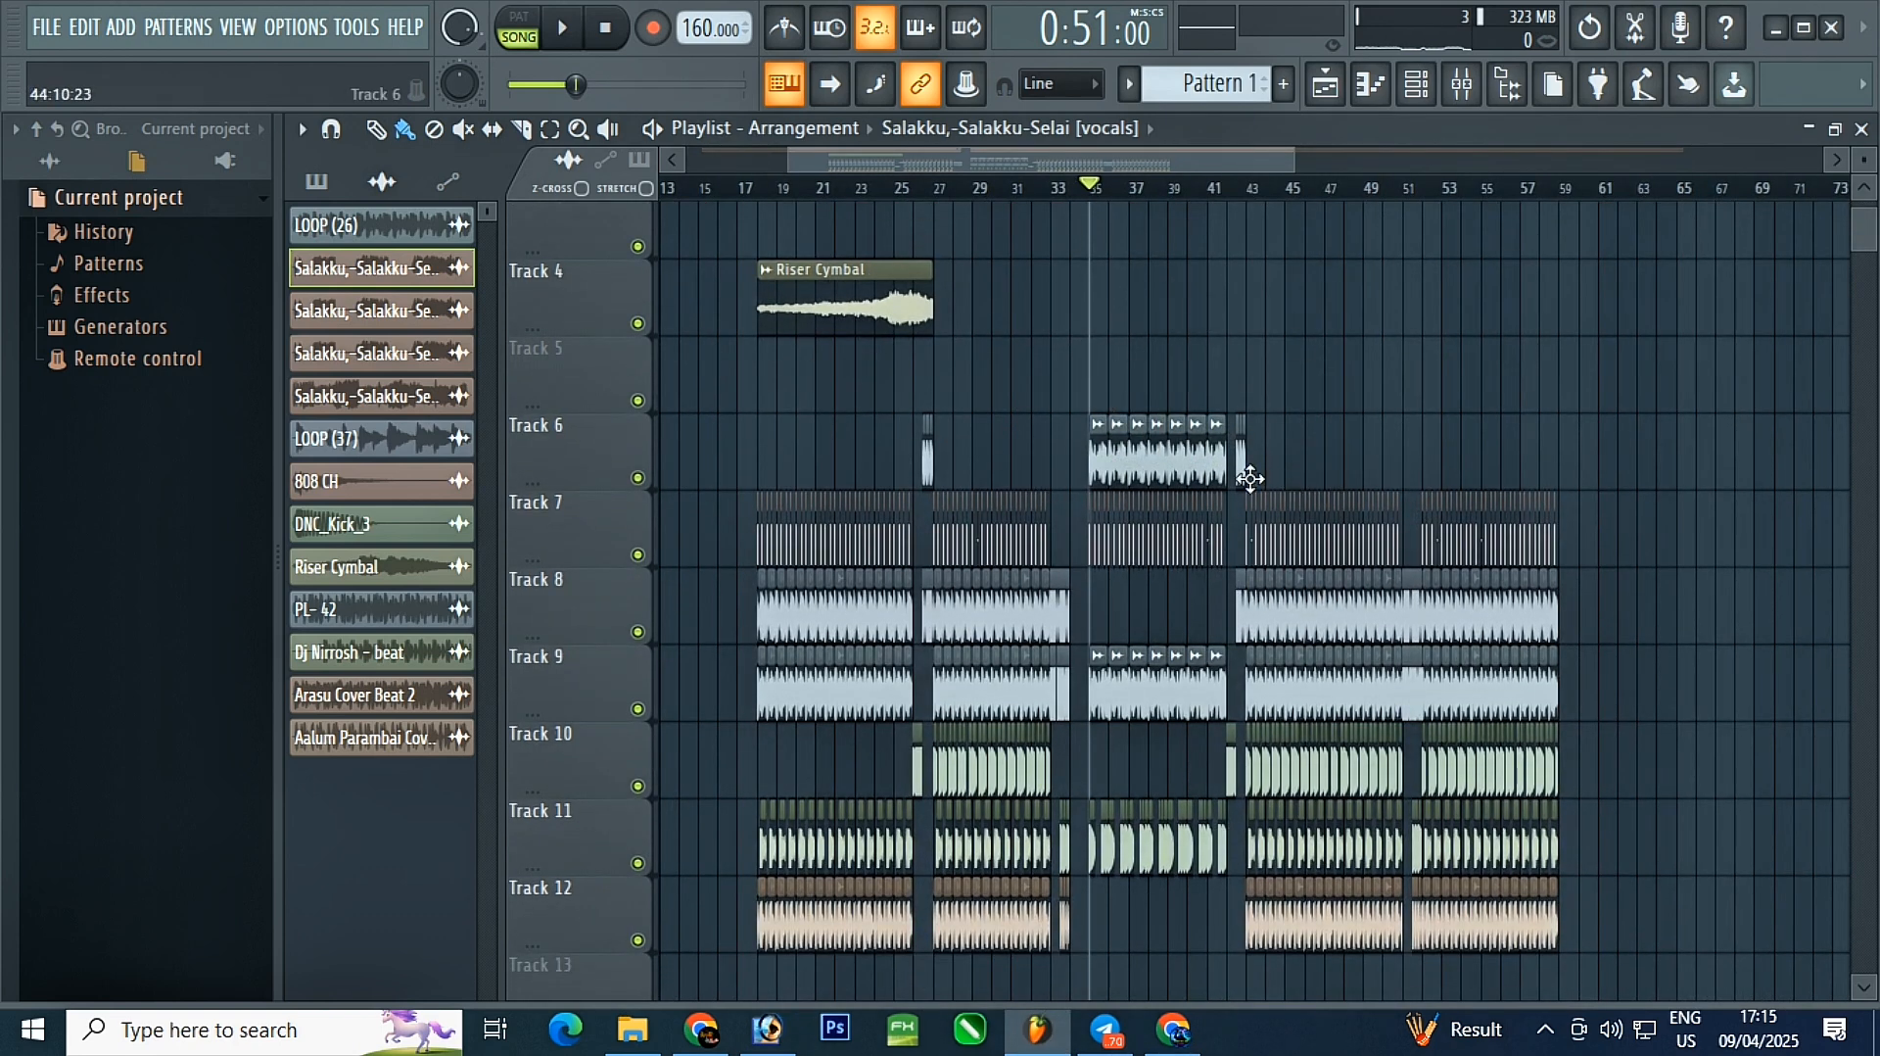
drag(757, 196, 758, 251)
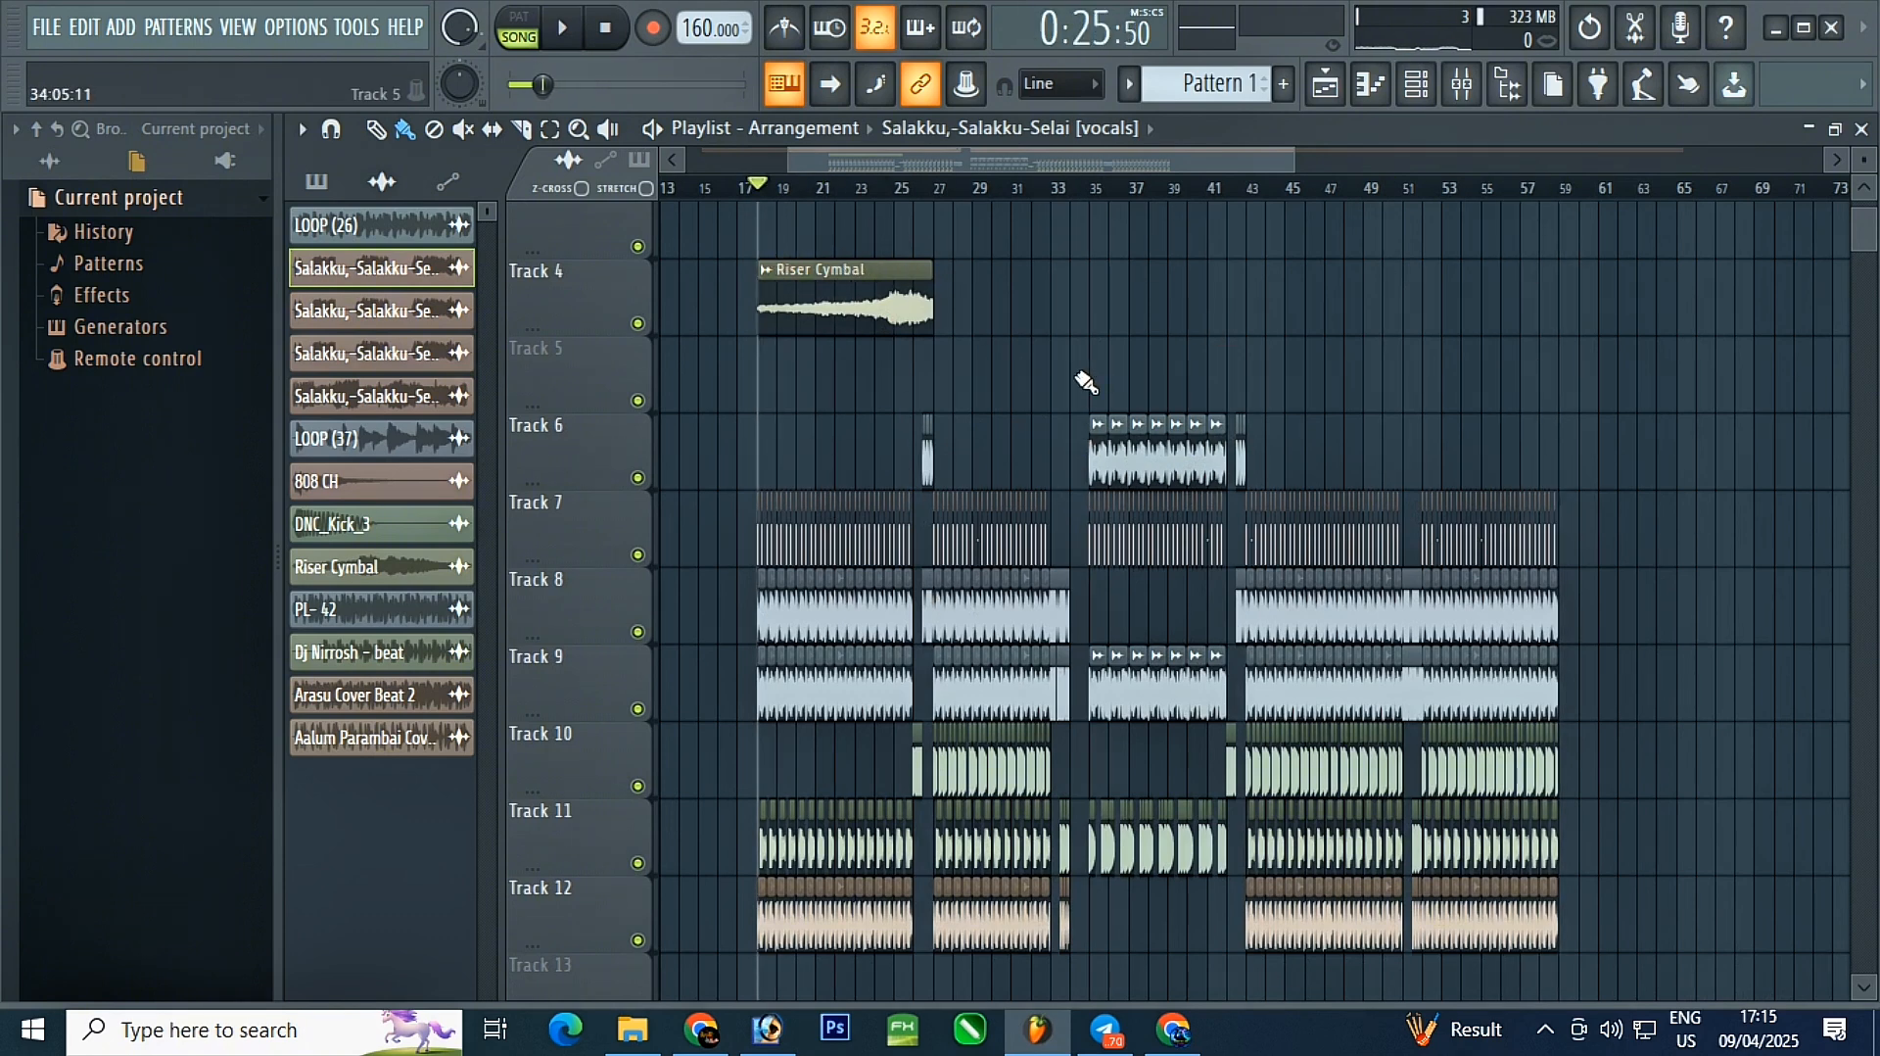
scroll(1085, 382, up, 4)
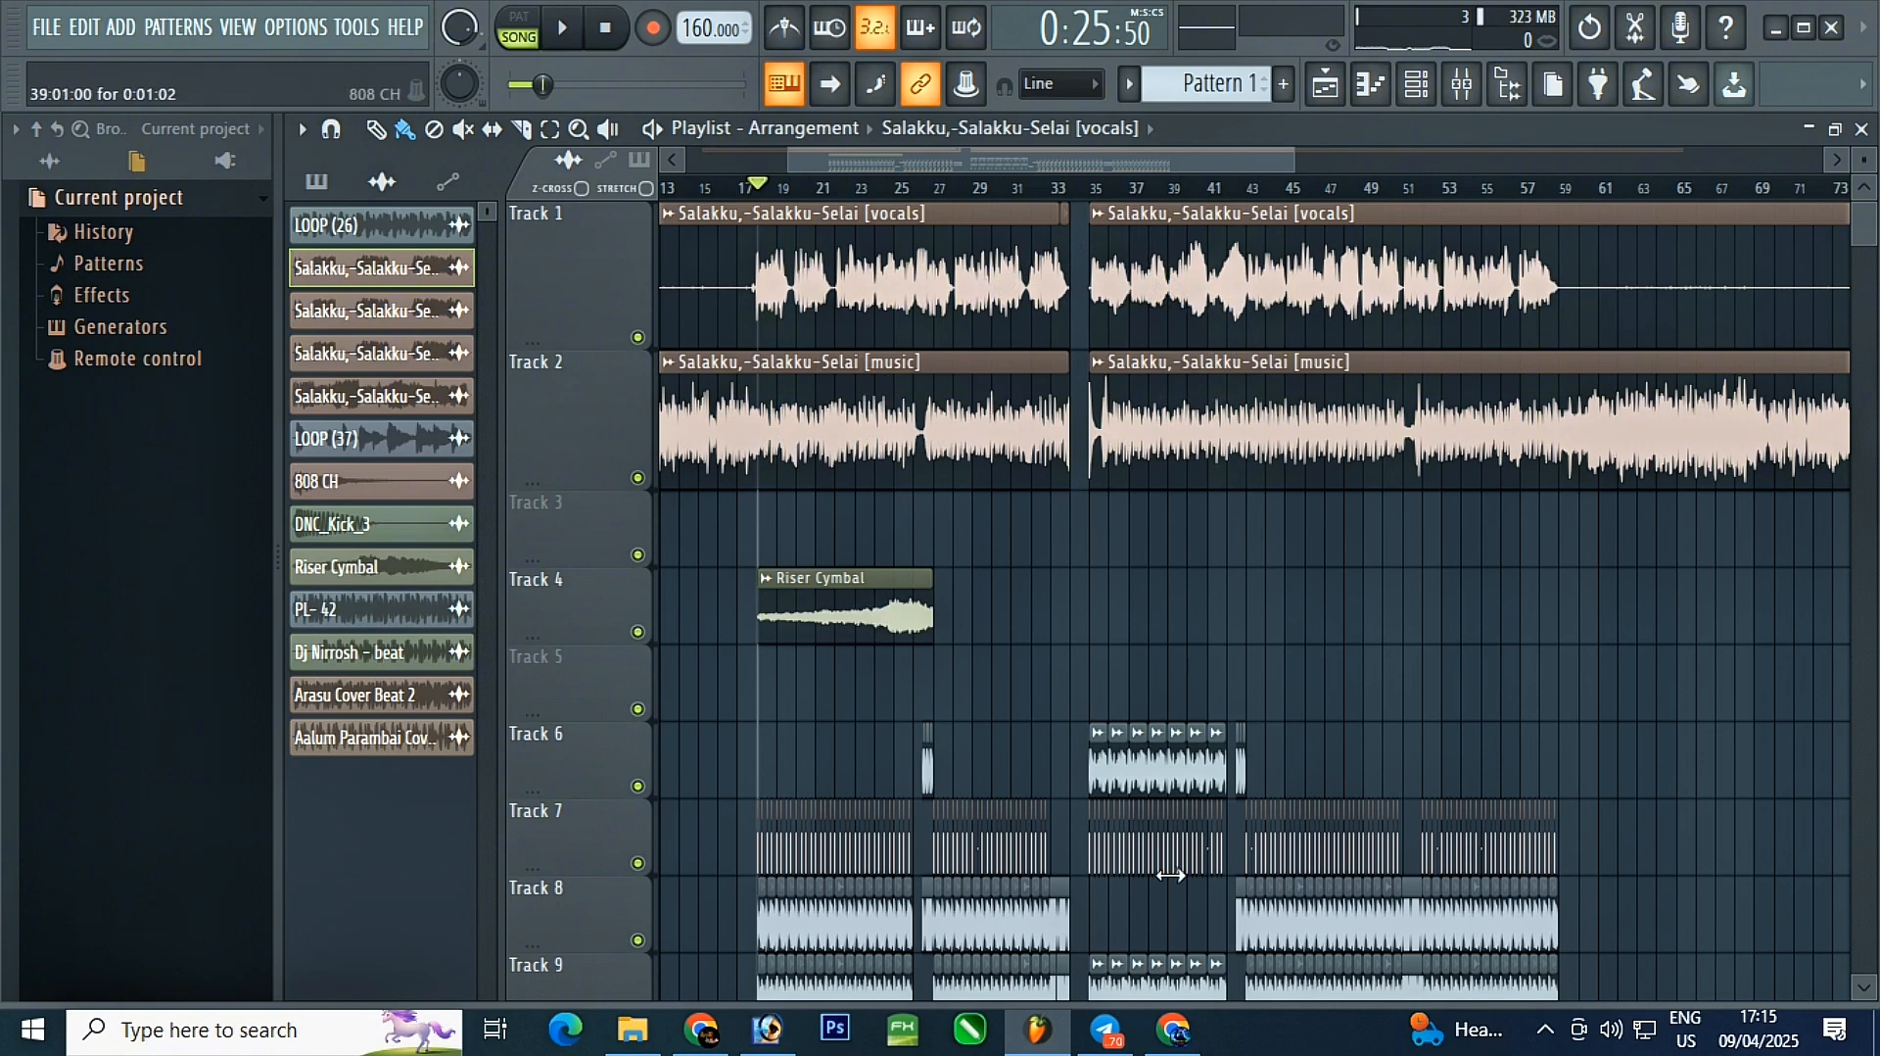
scroll(1091, 600, down, 2)
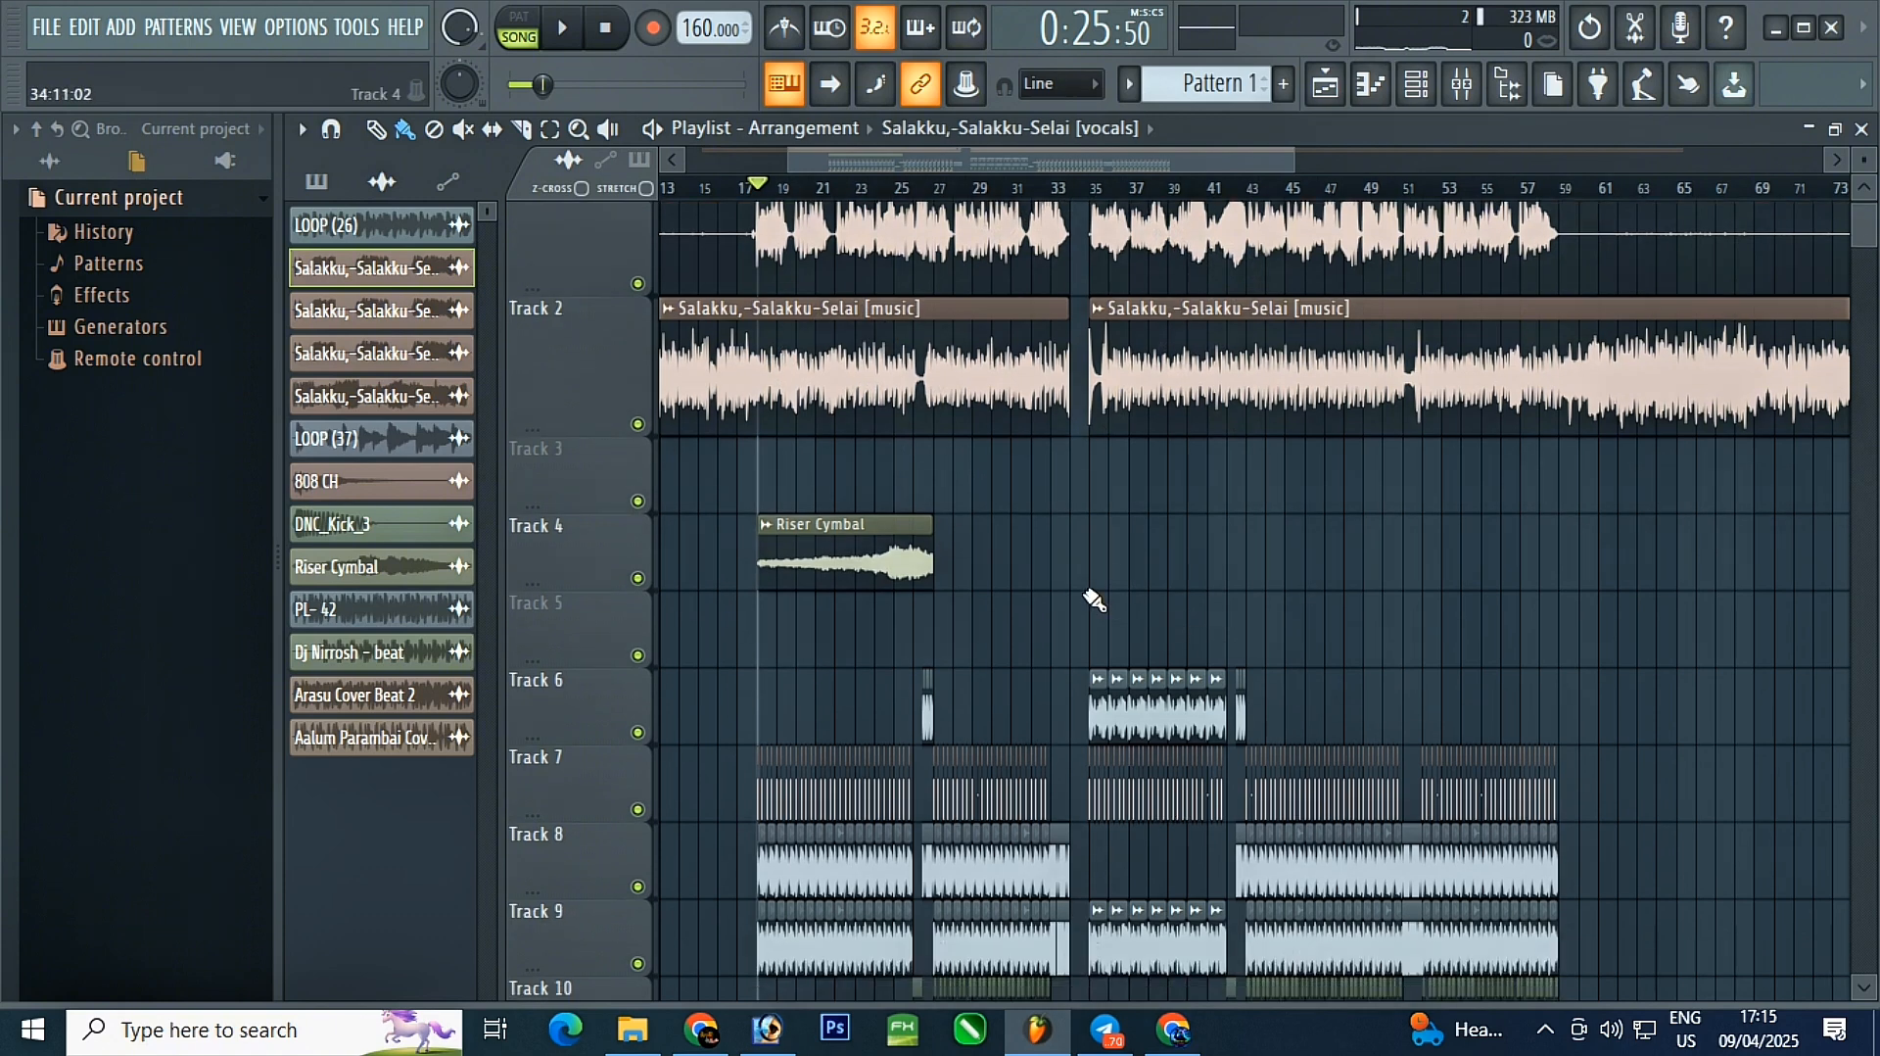